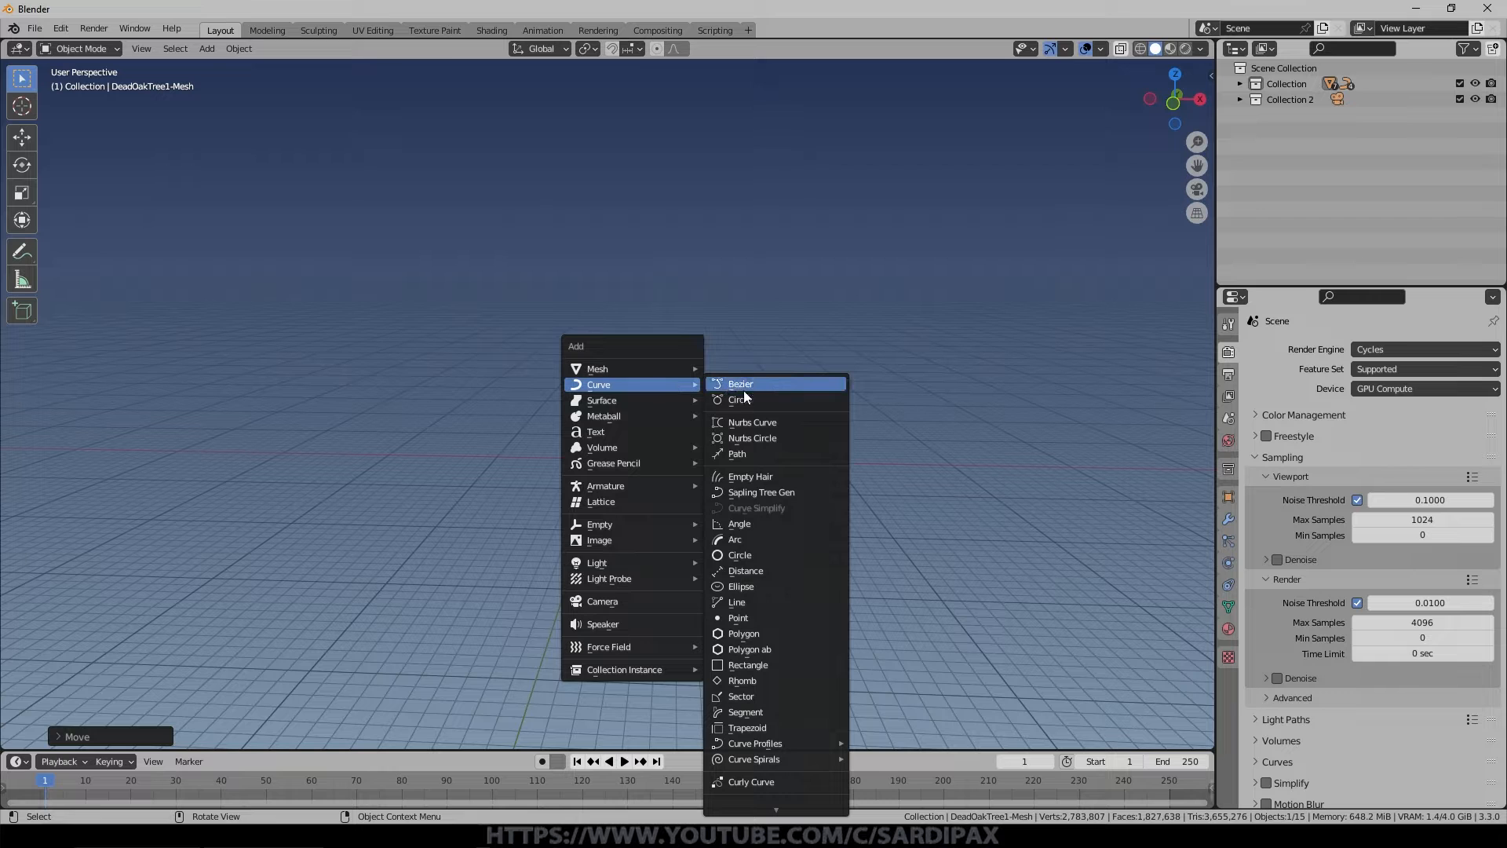
# Add a Sapling Tree Gen curve at the 3D cursor and load the Douglas_Fir2 preset for it.
pyautogui.click(769, 493)
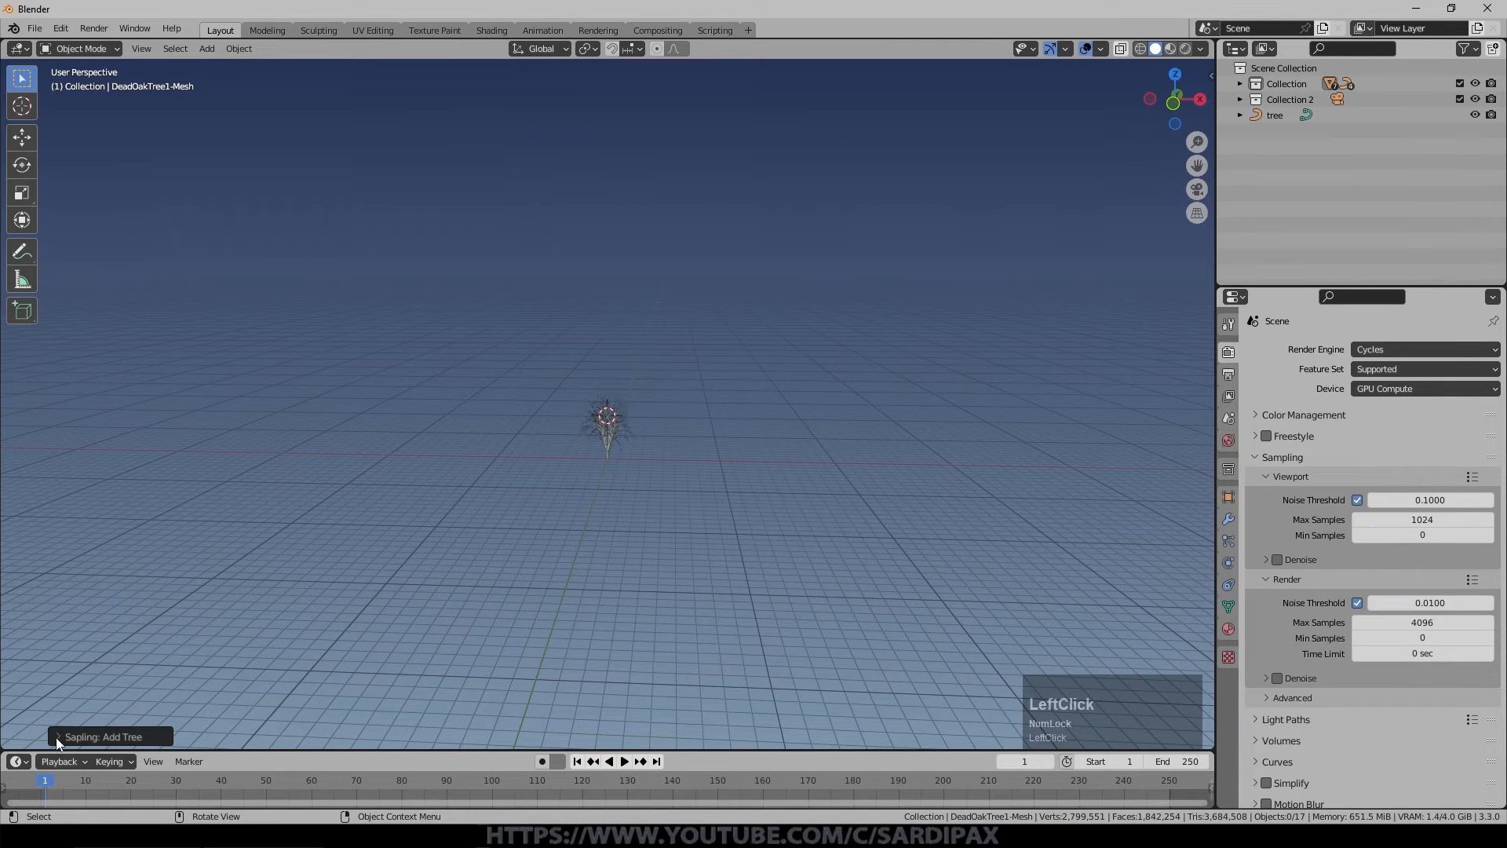
pyautogui.click(59, 737)
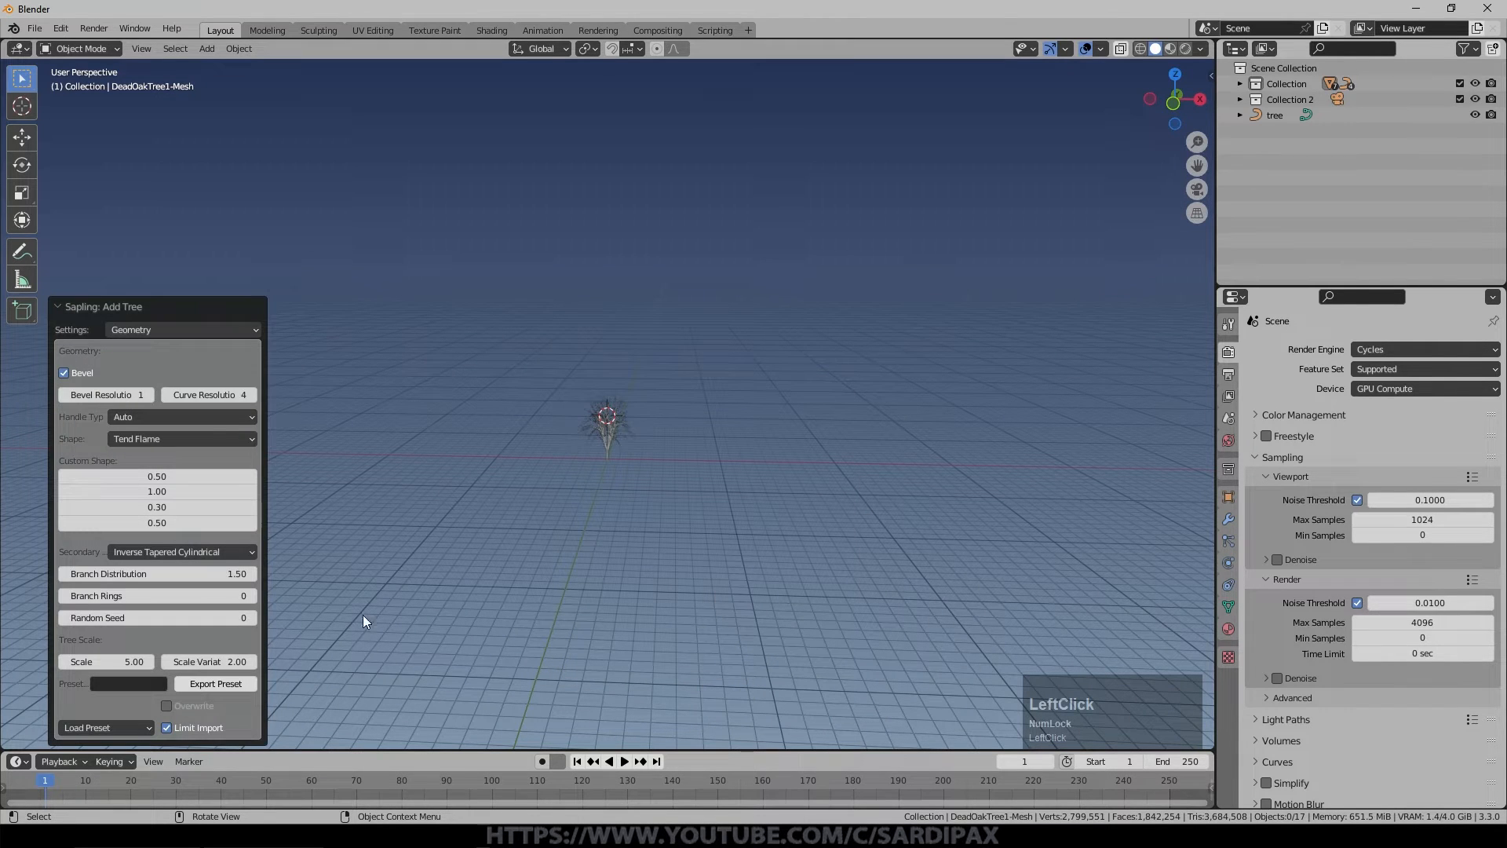
pyautogui.click(135, 730)
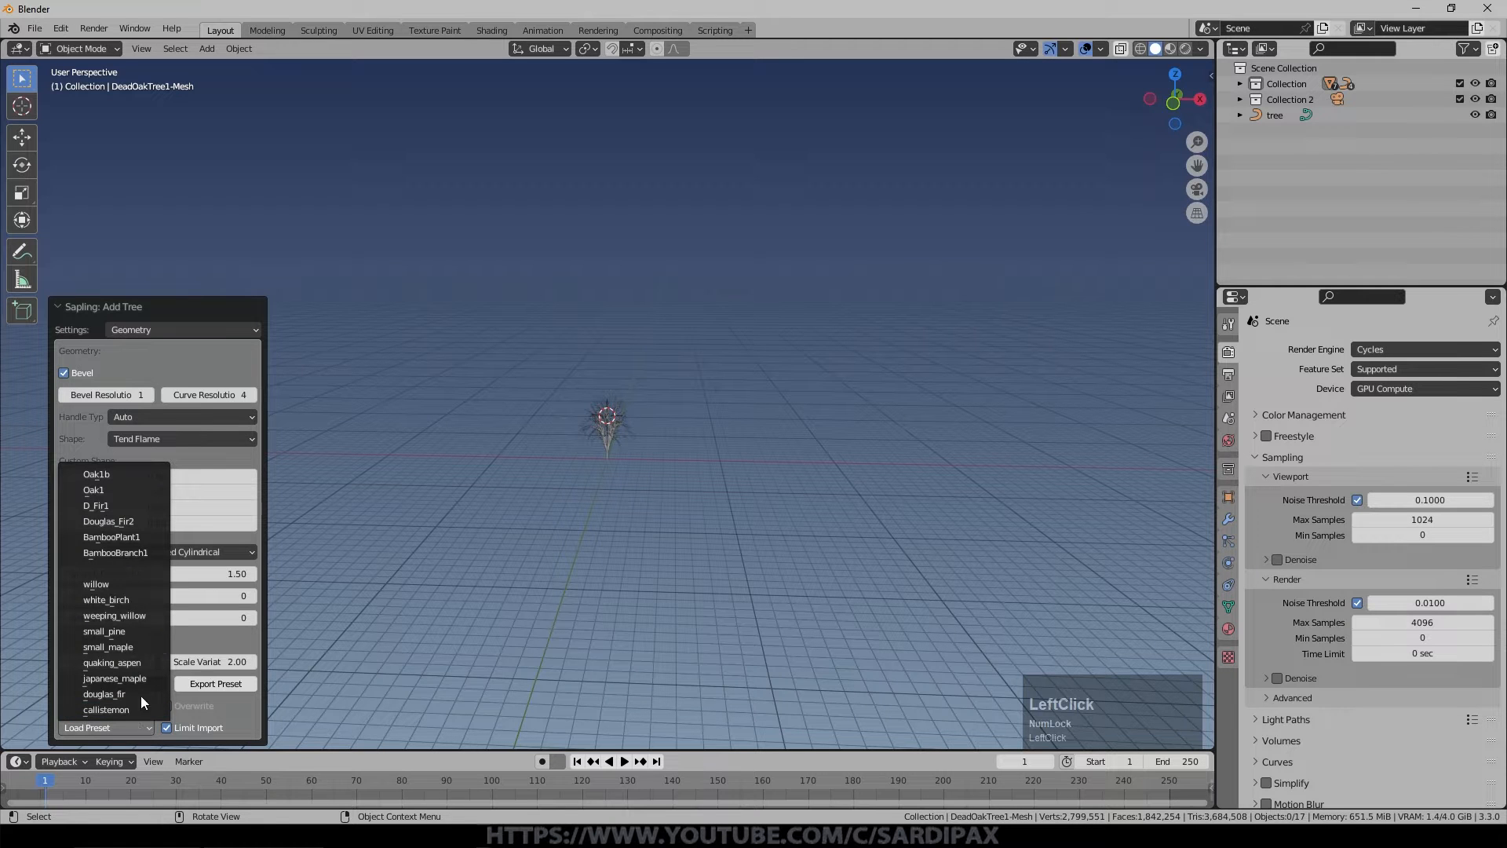
pyautogui.click(129, 520)
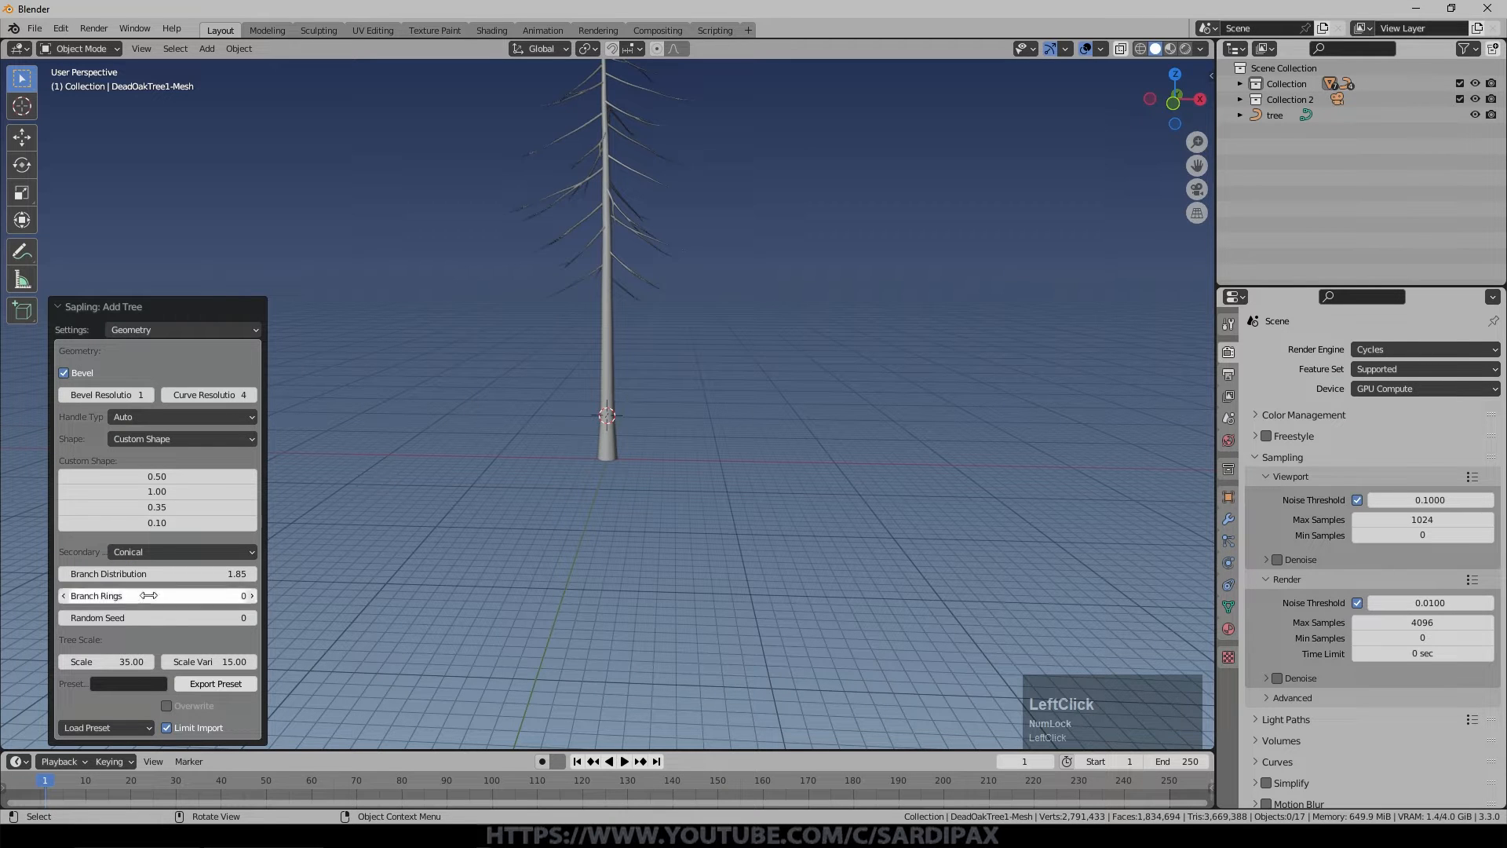
pyautogui.scroll(-1, 730, 228)
pyautogui.moveTo(790, 205); pyautogui.dragTo(774, 272, button='middle')
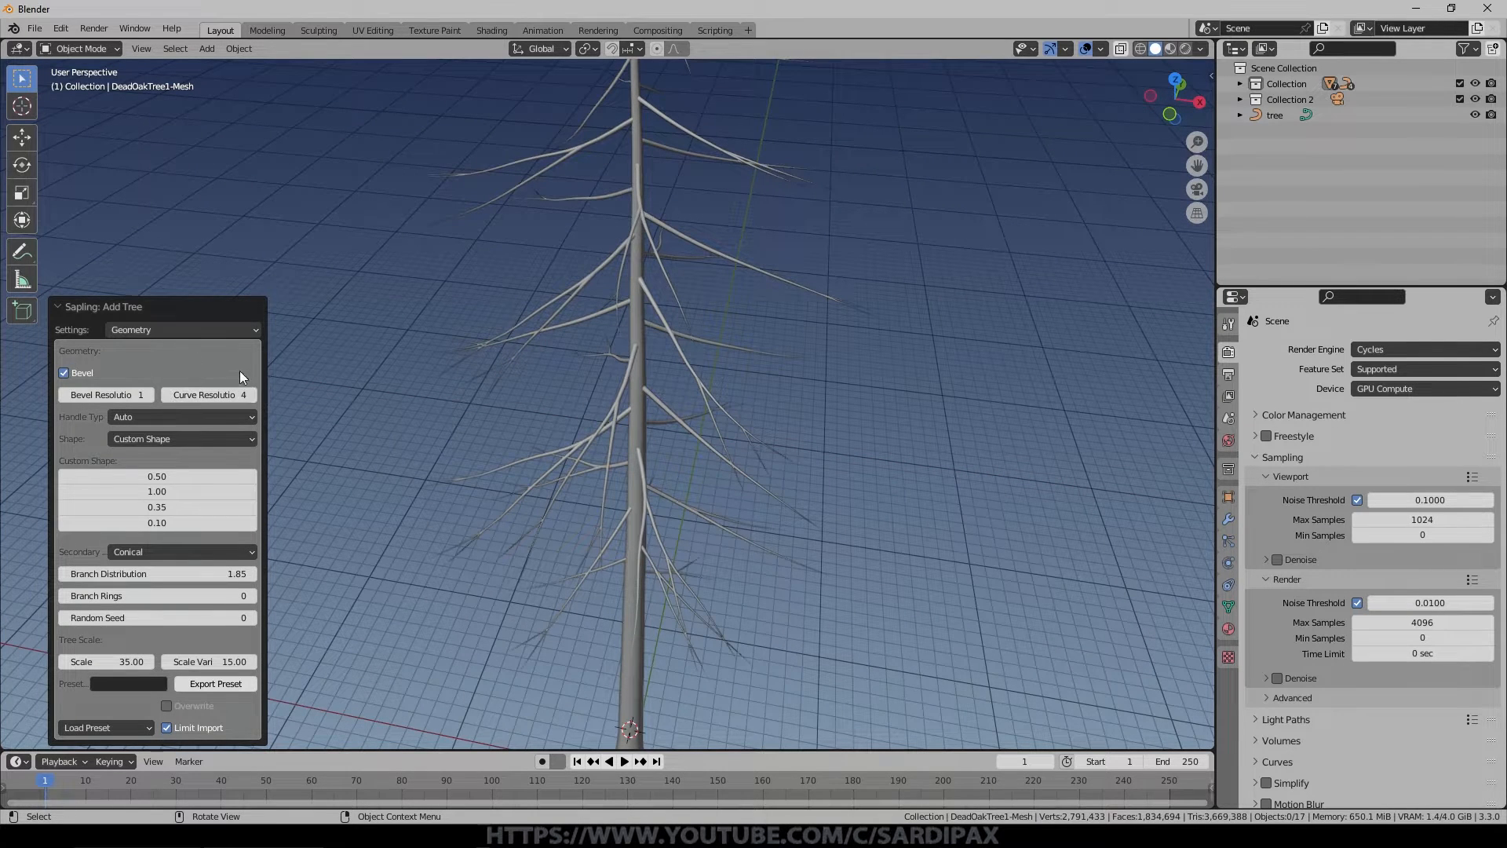
# Set the fir's second Branches value to 151 in the Branch Splitting settings, and delete the tree.
pyautogui.click(241, 330)
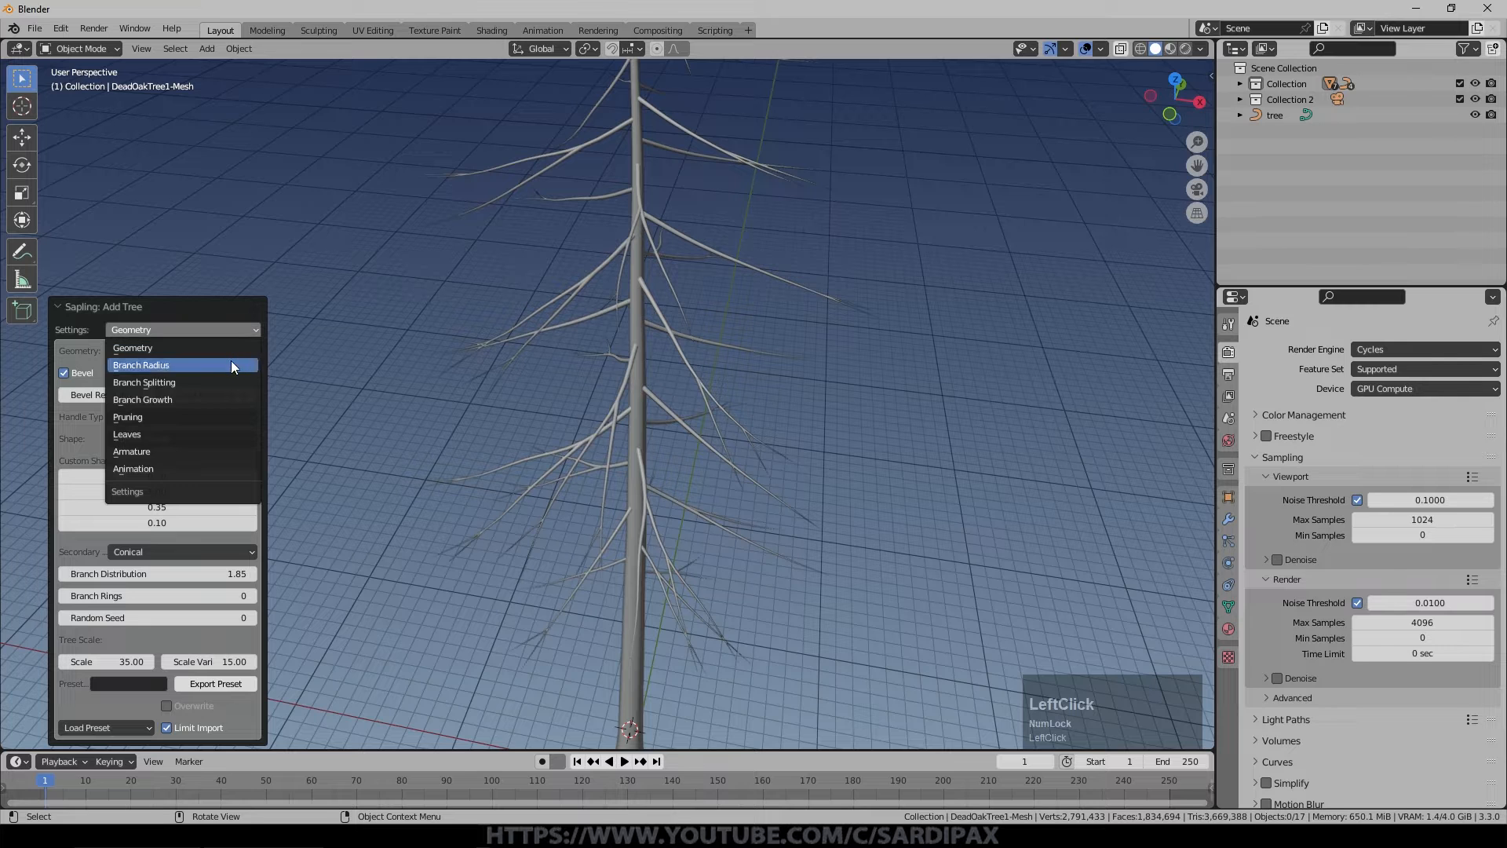
pyautogui.click(224, 382)
pyautogui.moveTo(129, 370); pyautogui.dragTo(188, 369)
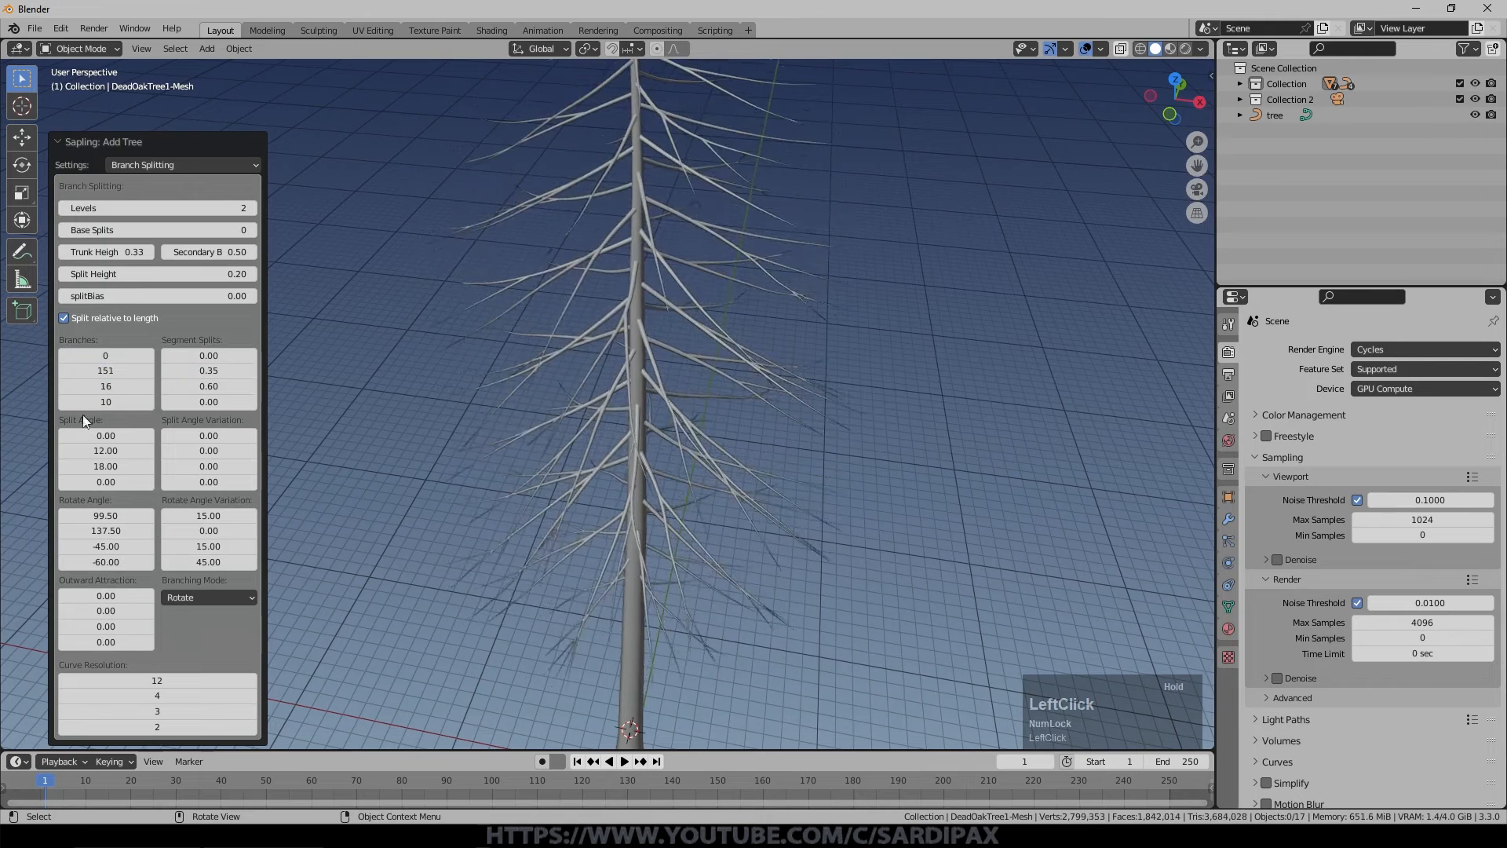
pyautogui.click(644, 467)
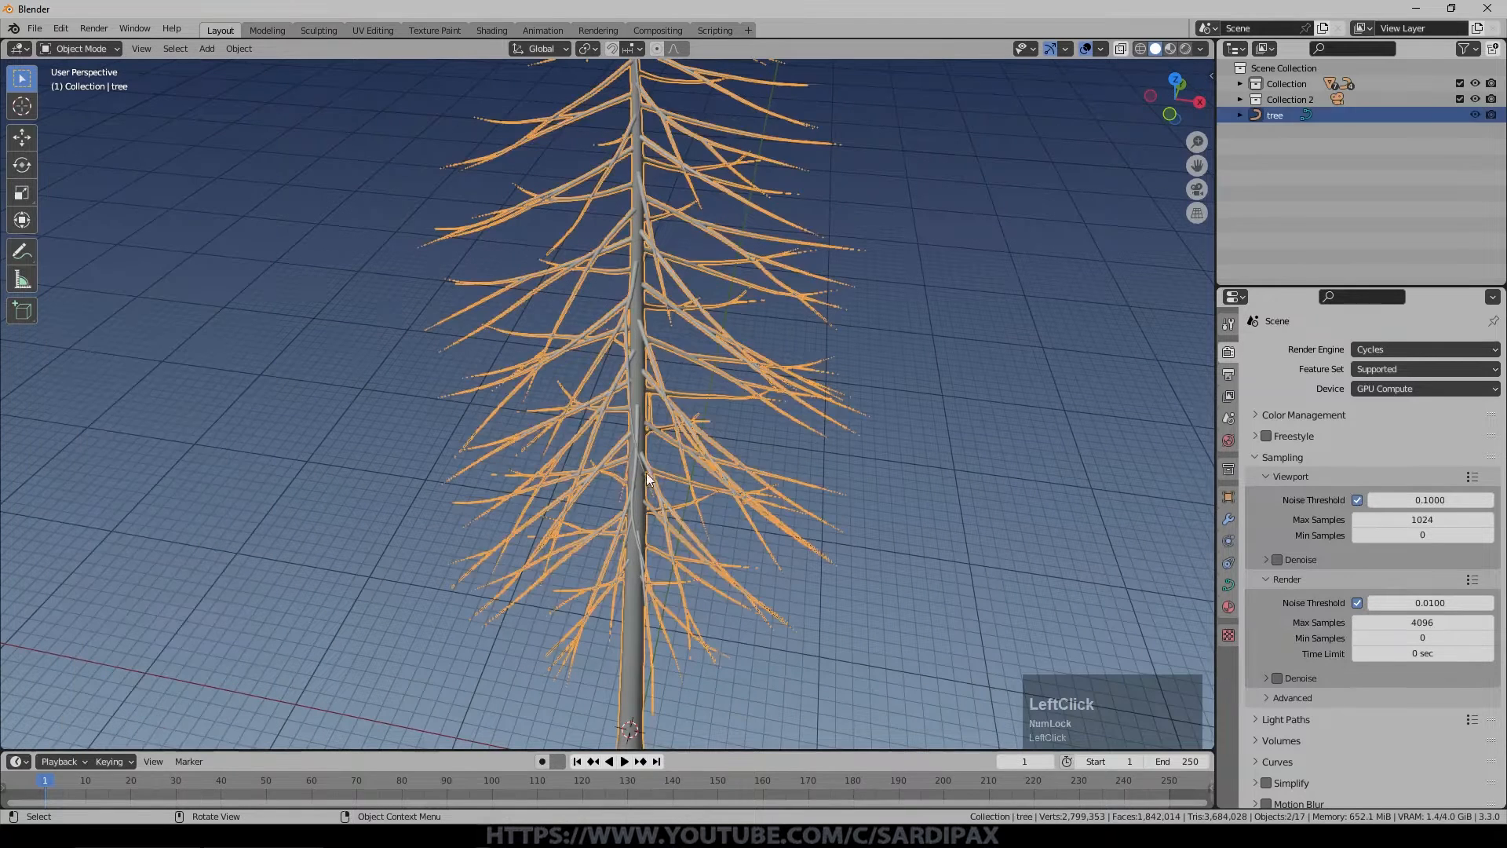
pyautogui.press('Delete')
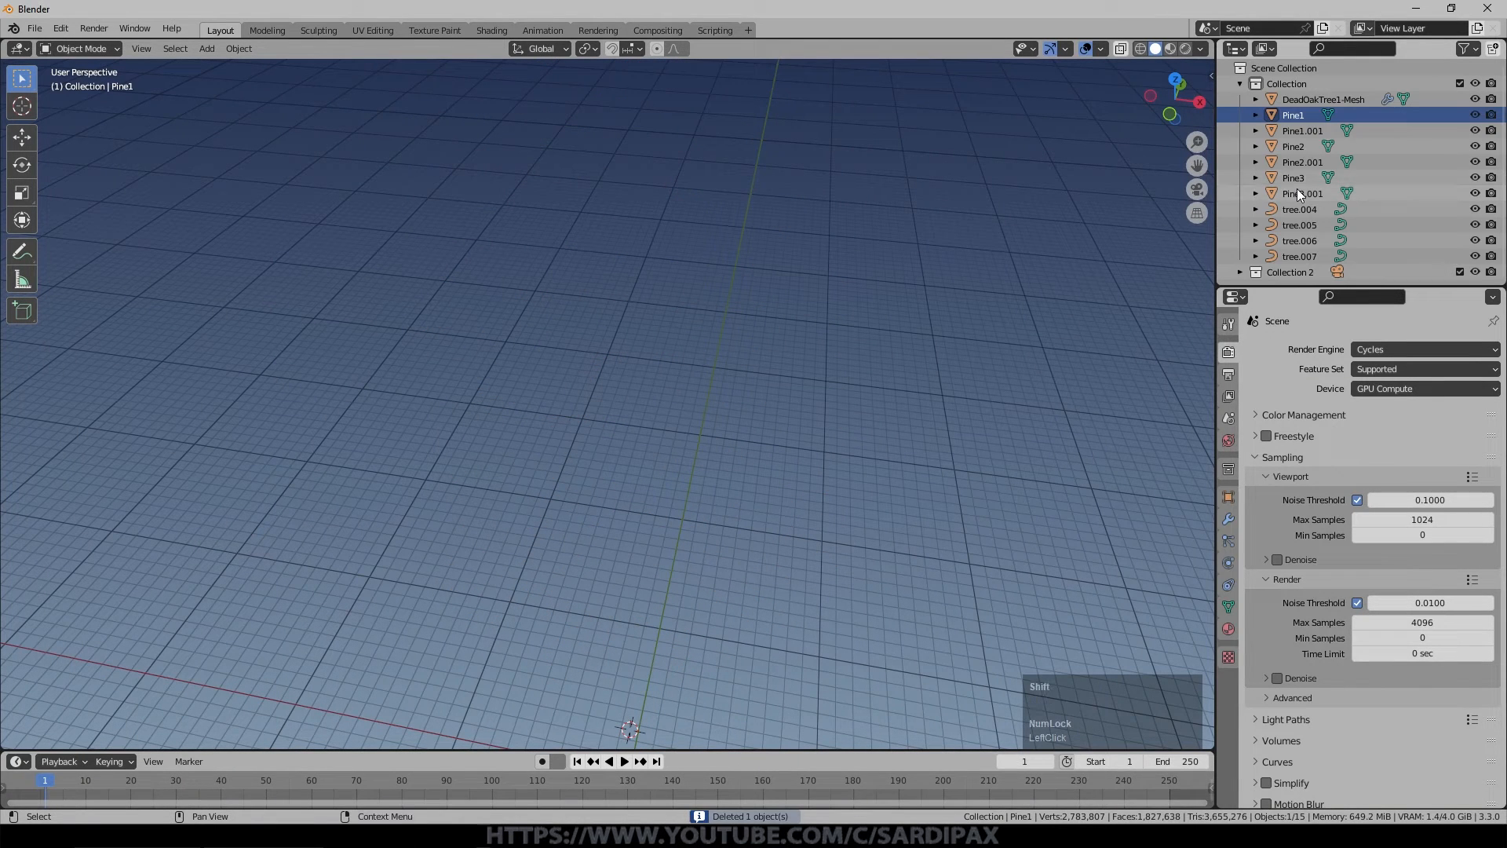
# Frame the six pine trees from Pine1 to Pine3.001 and examine their branches and needles up close.
pyautogui.keyDown('shift'); pyautogui.click(1299, 191); pyautogui.keyUp('shift')
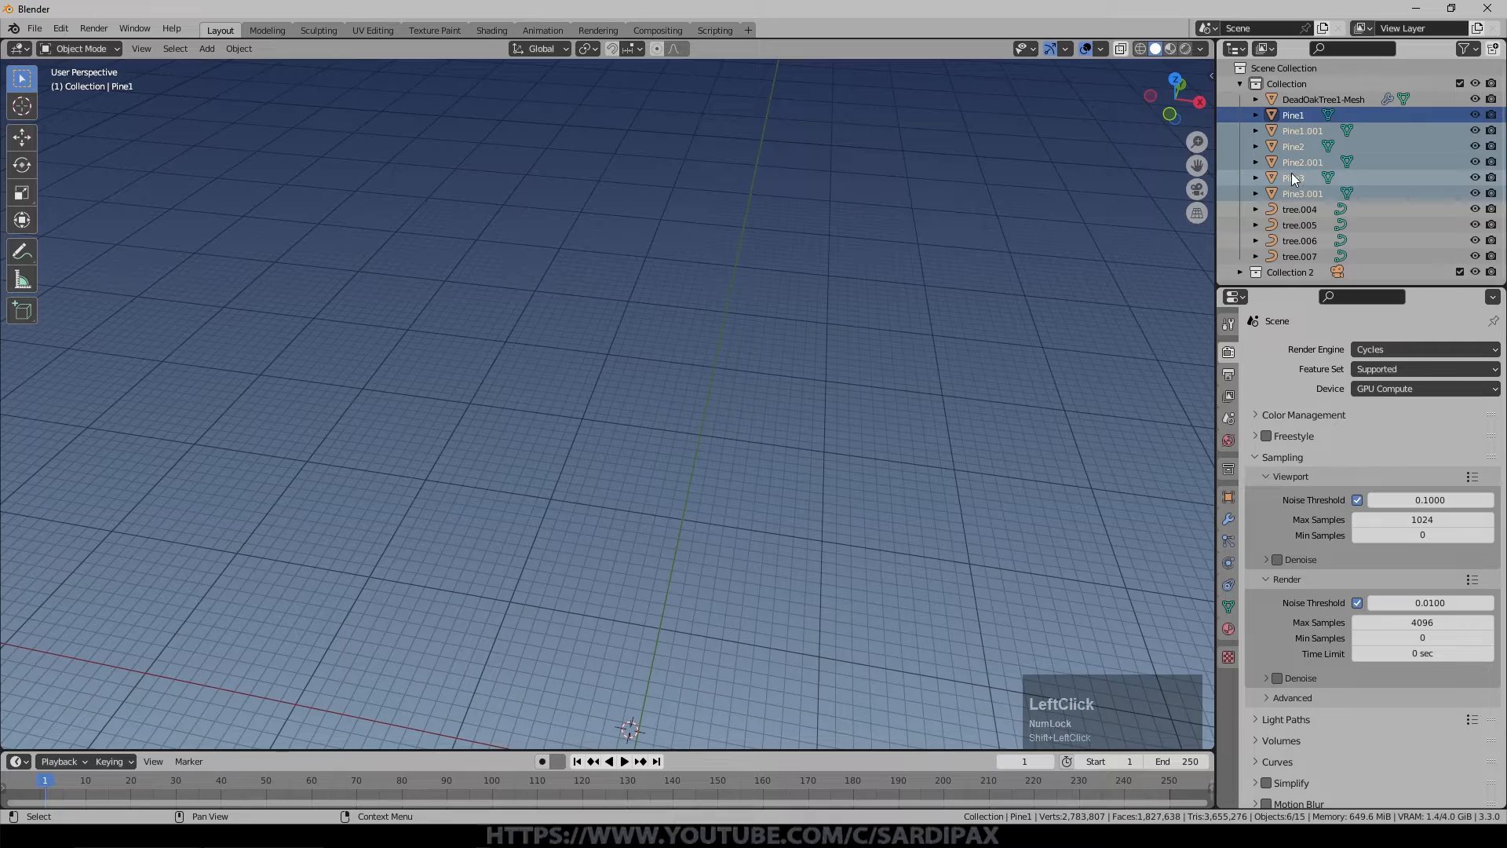
pyautogui.press('KP_Decimal')
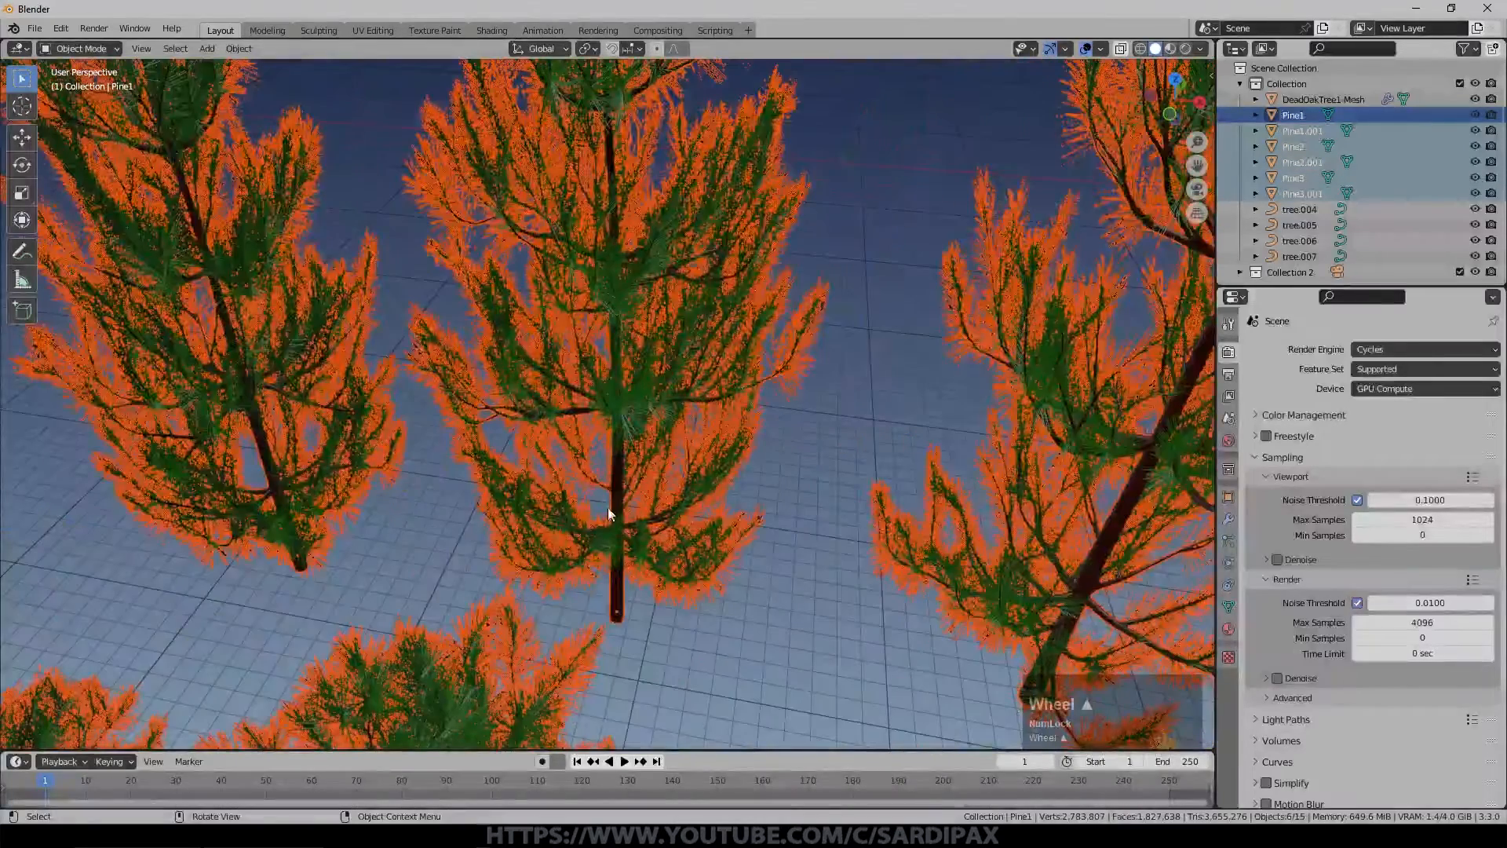
pyautogui.click(808, 566)
pyautogui.moveTo(872, 461); pyautogui.dragTo(383, 429, button='middle')
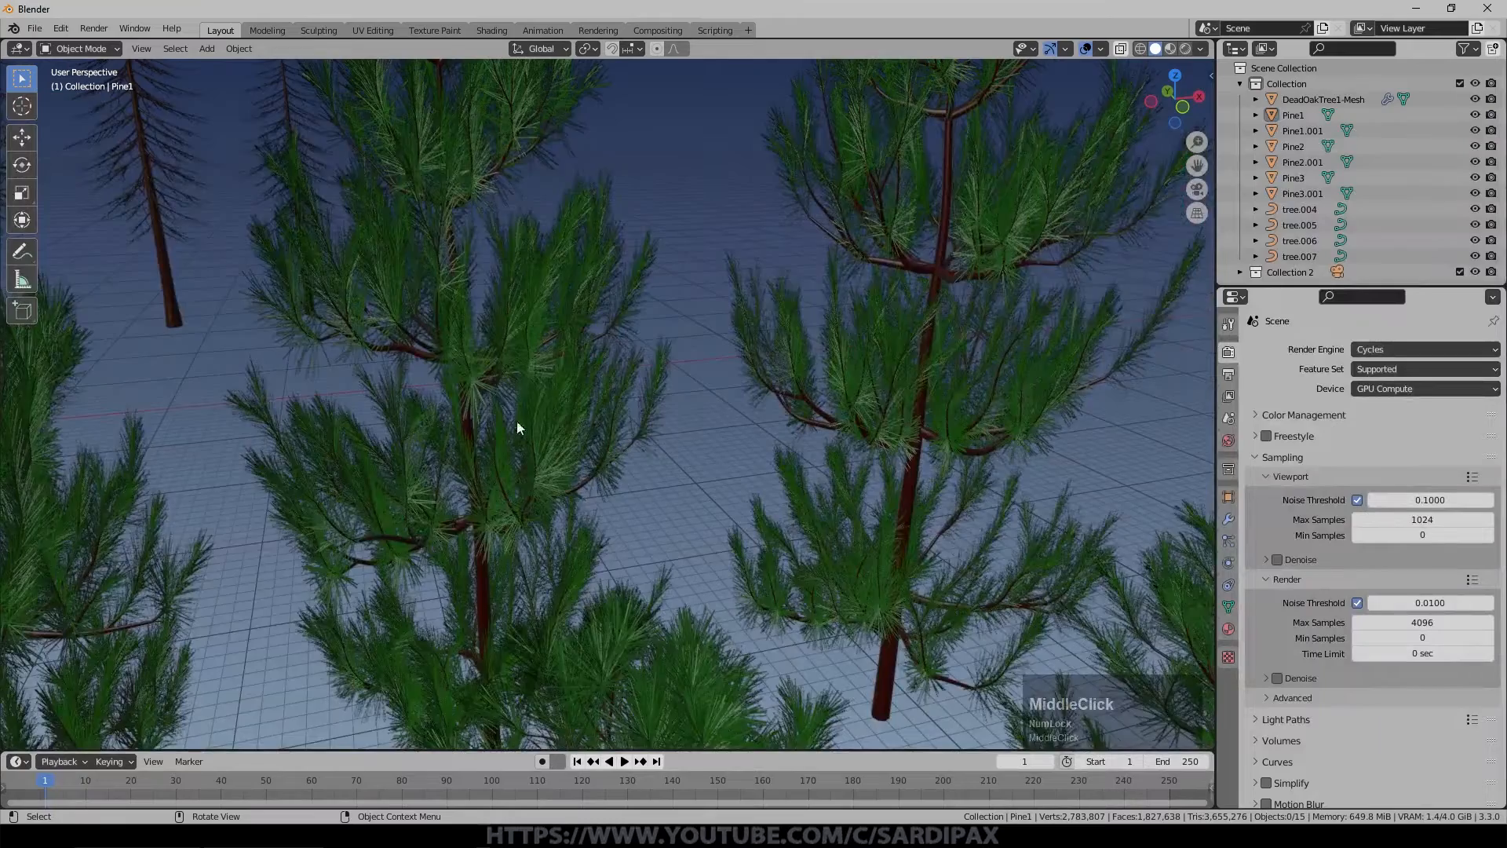
pyautogui.scroll(3, 518, 416)
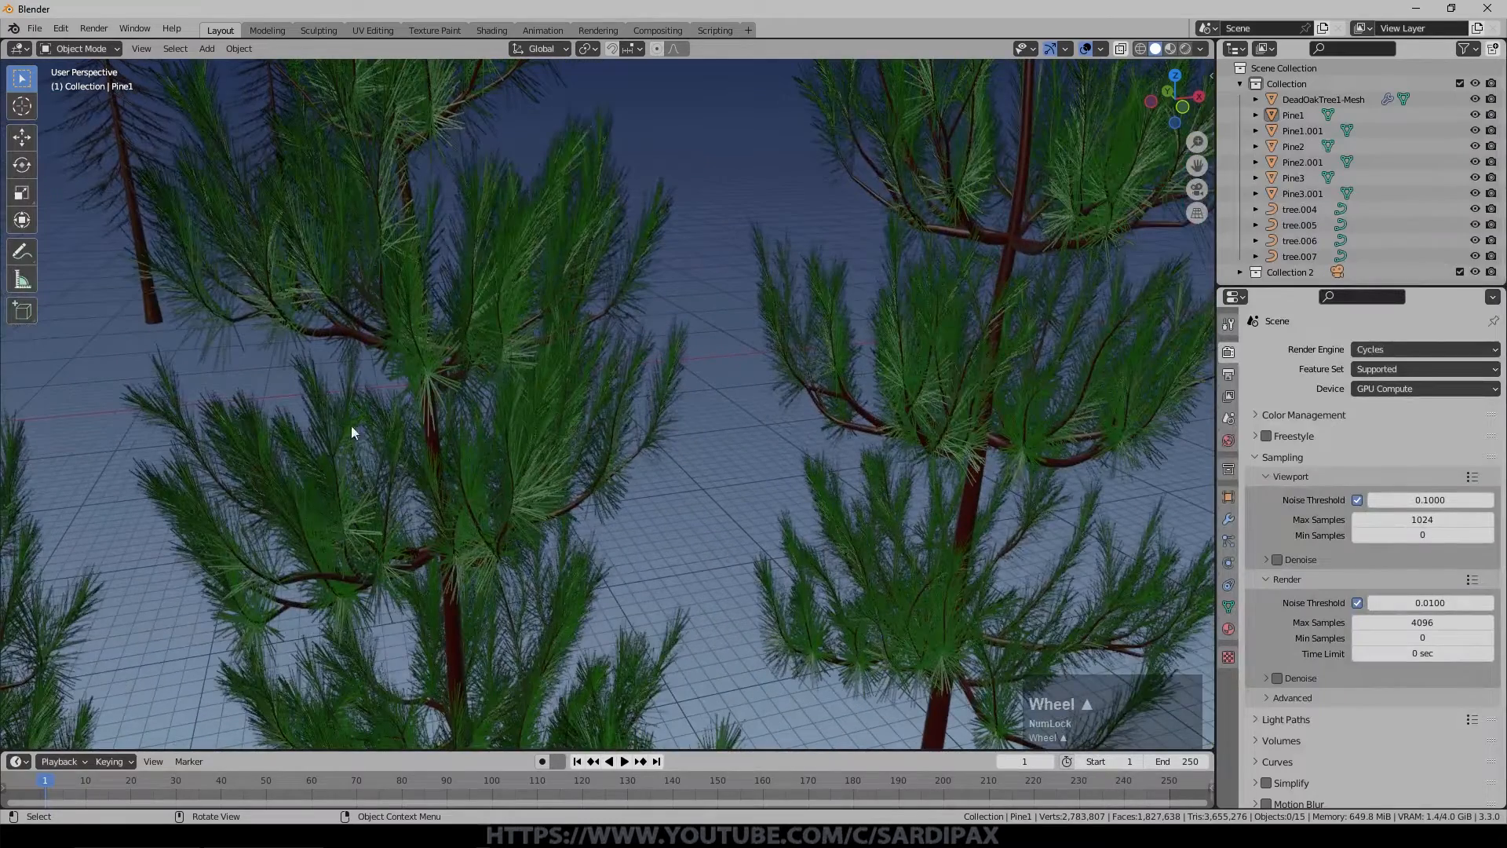
pyautogui.moveTo(667, 439); pyautogui.dragTo(248, 238, button='middle')
pyautogui.click(200, 234)
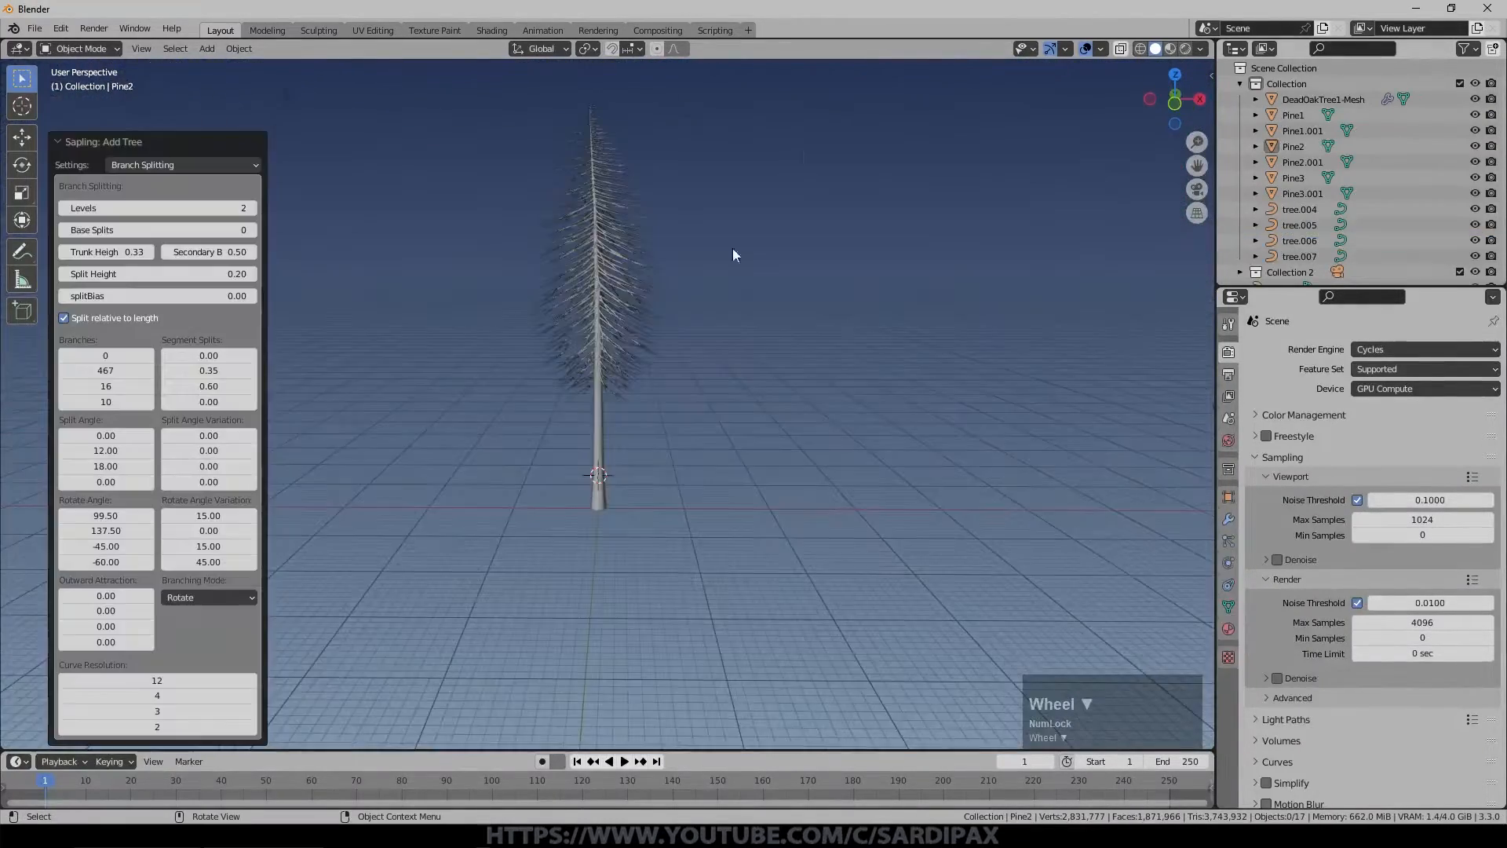
# Display the new Sapling fir's Geometry settings and open the preset name used for exporting a preset.
pyautogui.click(172, 166)
pyautogui.click(154, 184)
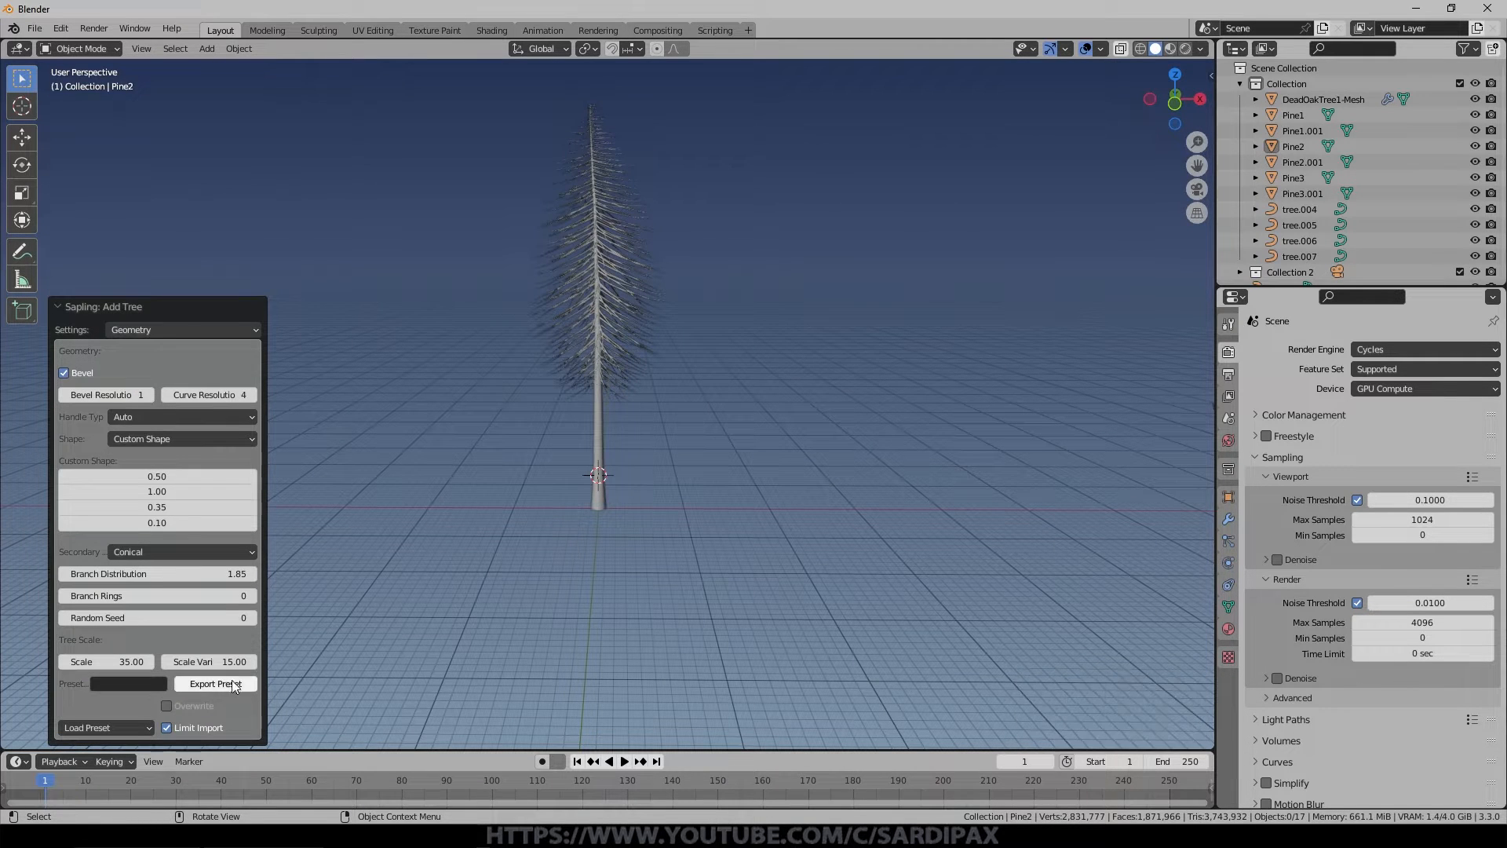
pyautogui.click(140, 682)
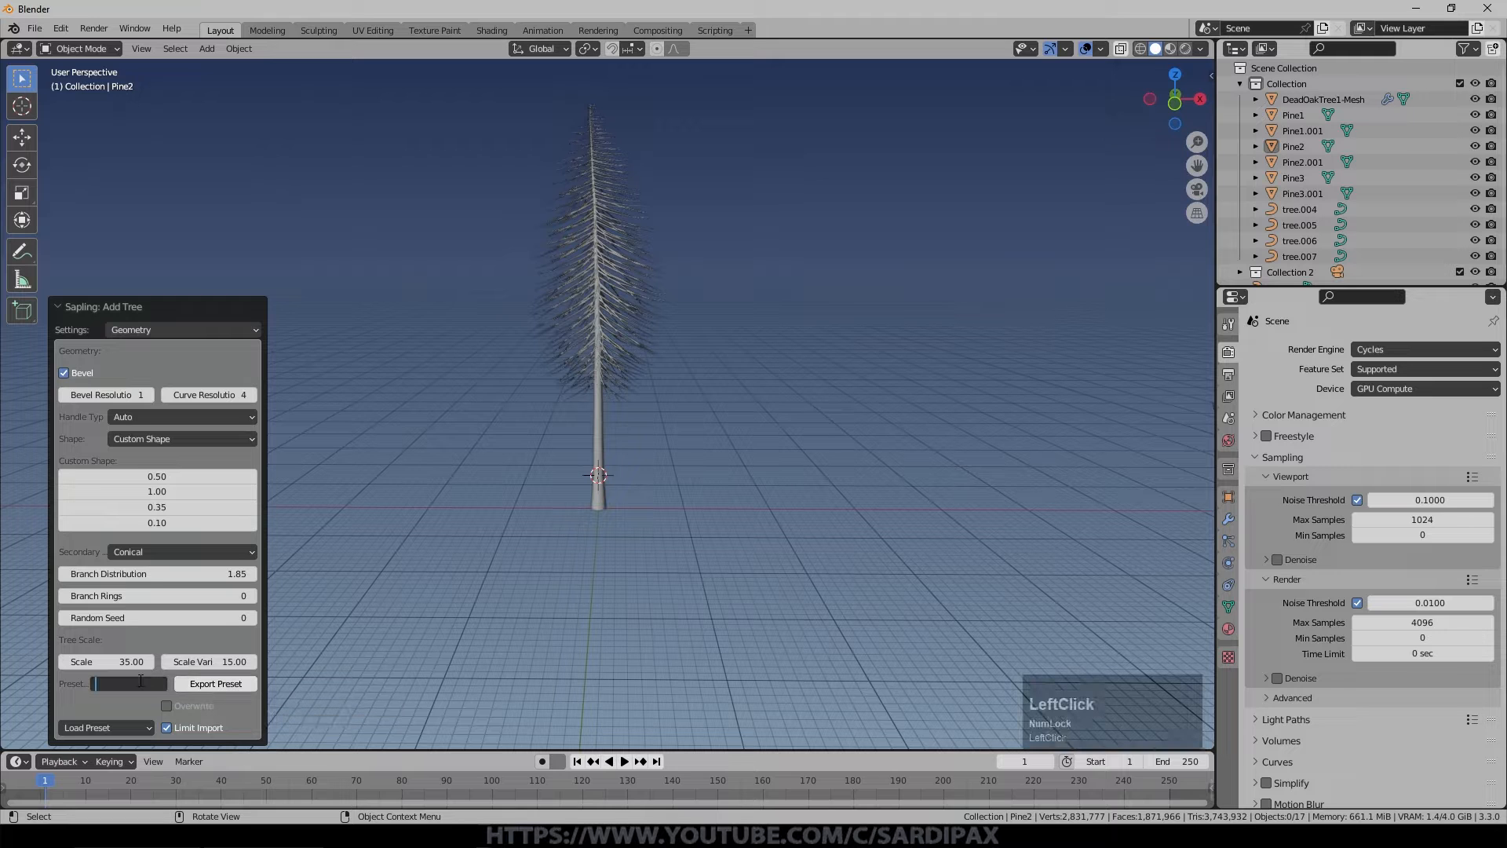
pyautogui.click(111, 708)
# Move the dense Sapling fir about 36 m along X, away from the 3D cursor.
pyautogui.click(597, 456)
pyautogui.press('g')
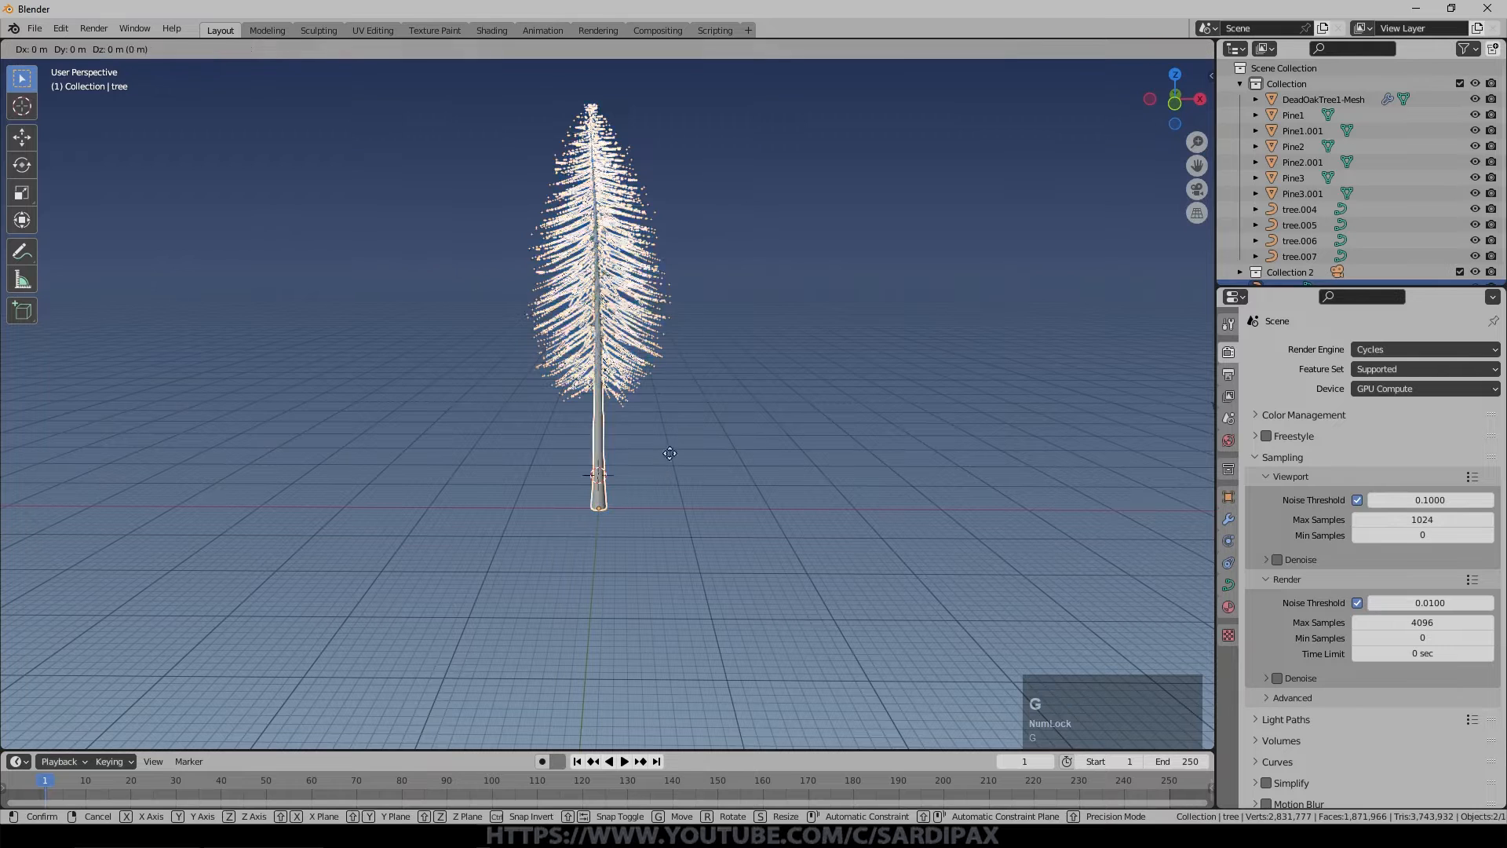
pyautogui.click(972, 444)
# Add another Sapling tree at the 3D cursor with the D_Fir1 preset and set its Random Seed to 24.
pyautogui.hotkey('shift', 'a')
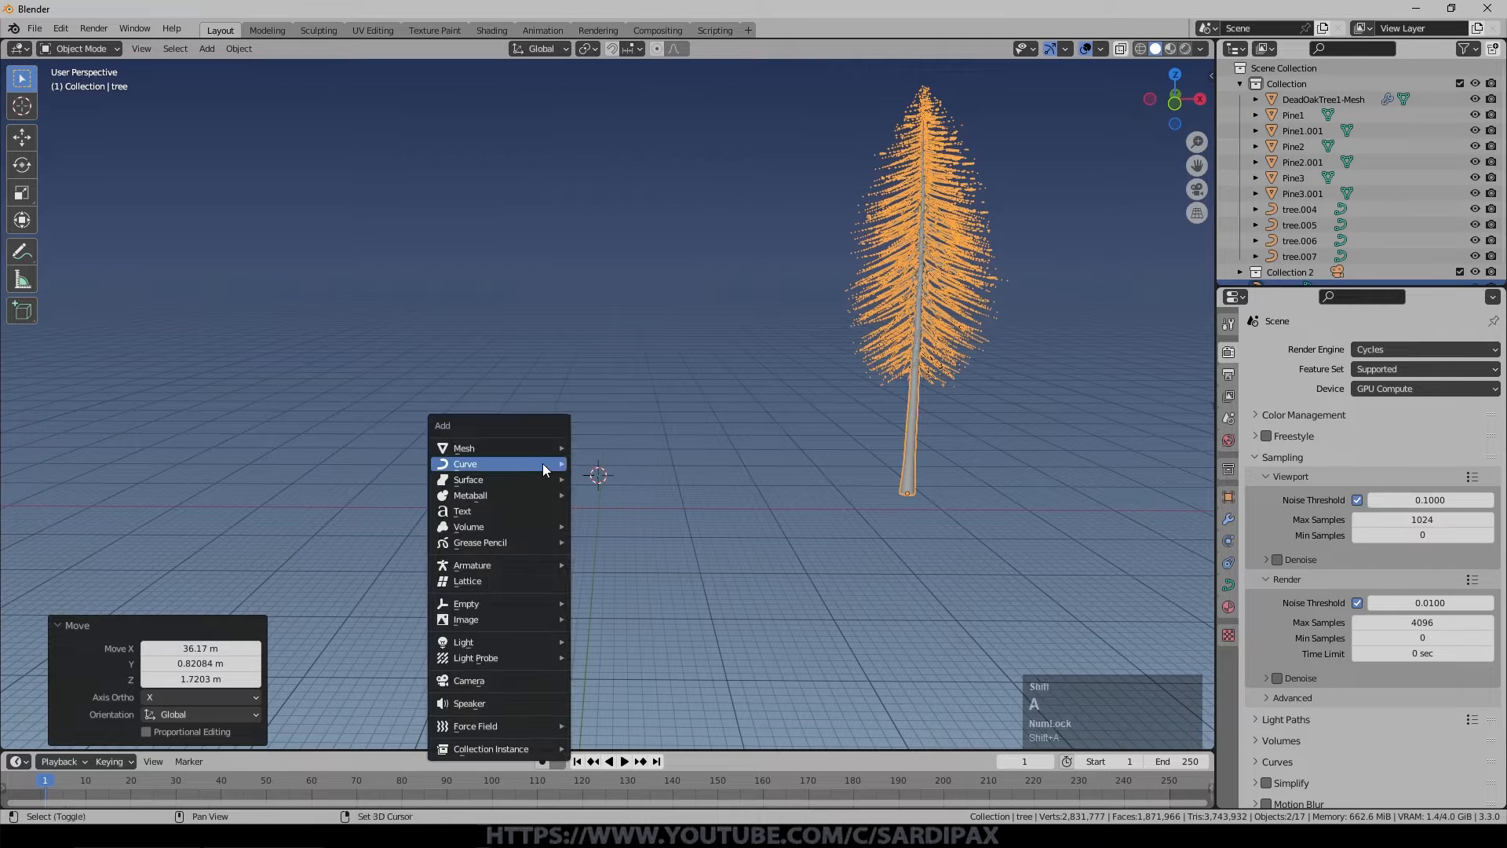
pyautogui.moveTo(538, 465)
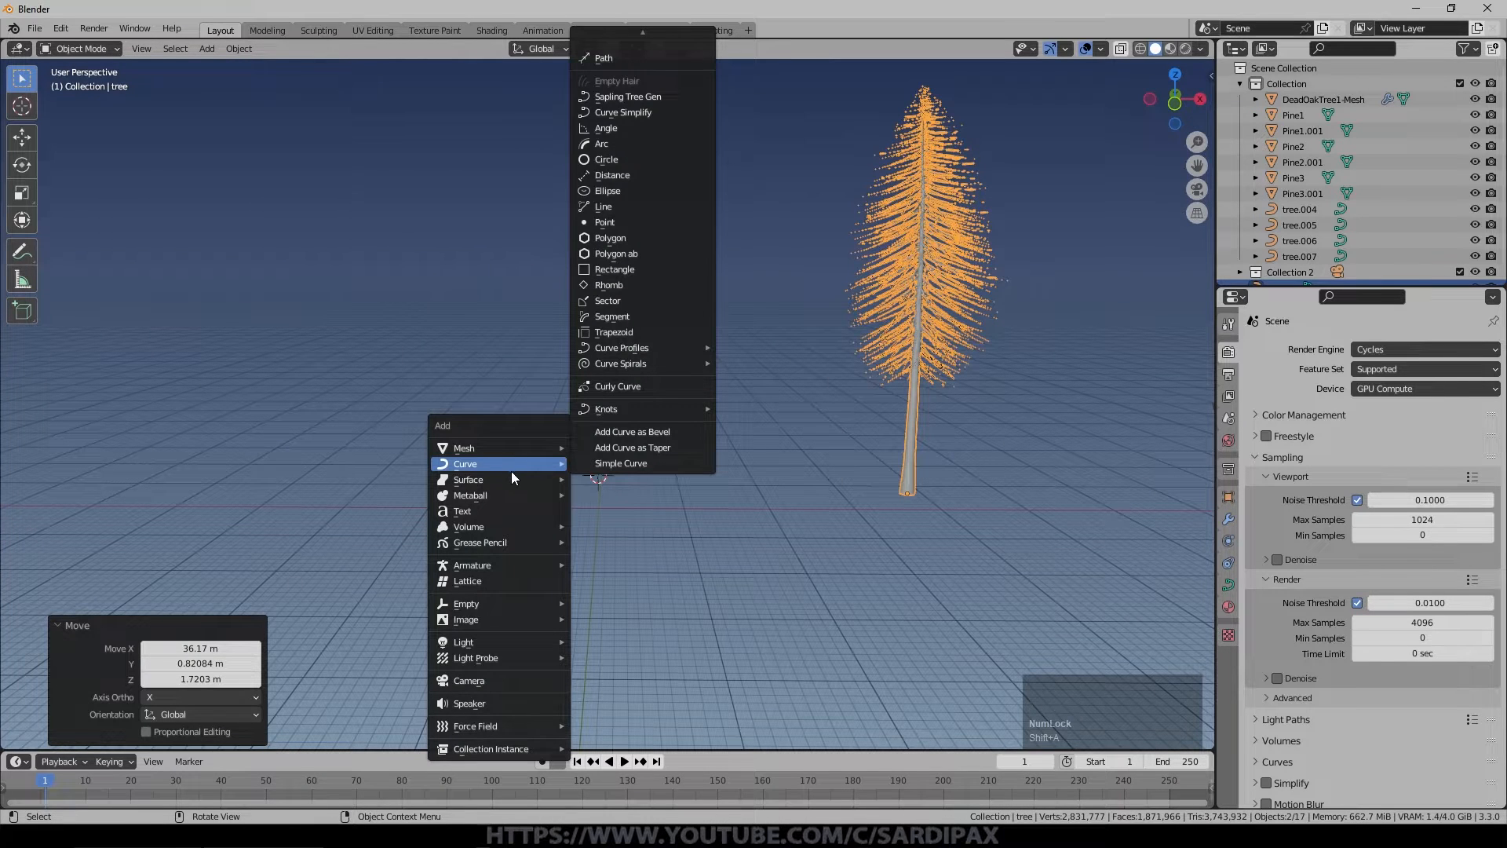
pyautogui.click(645, 96)
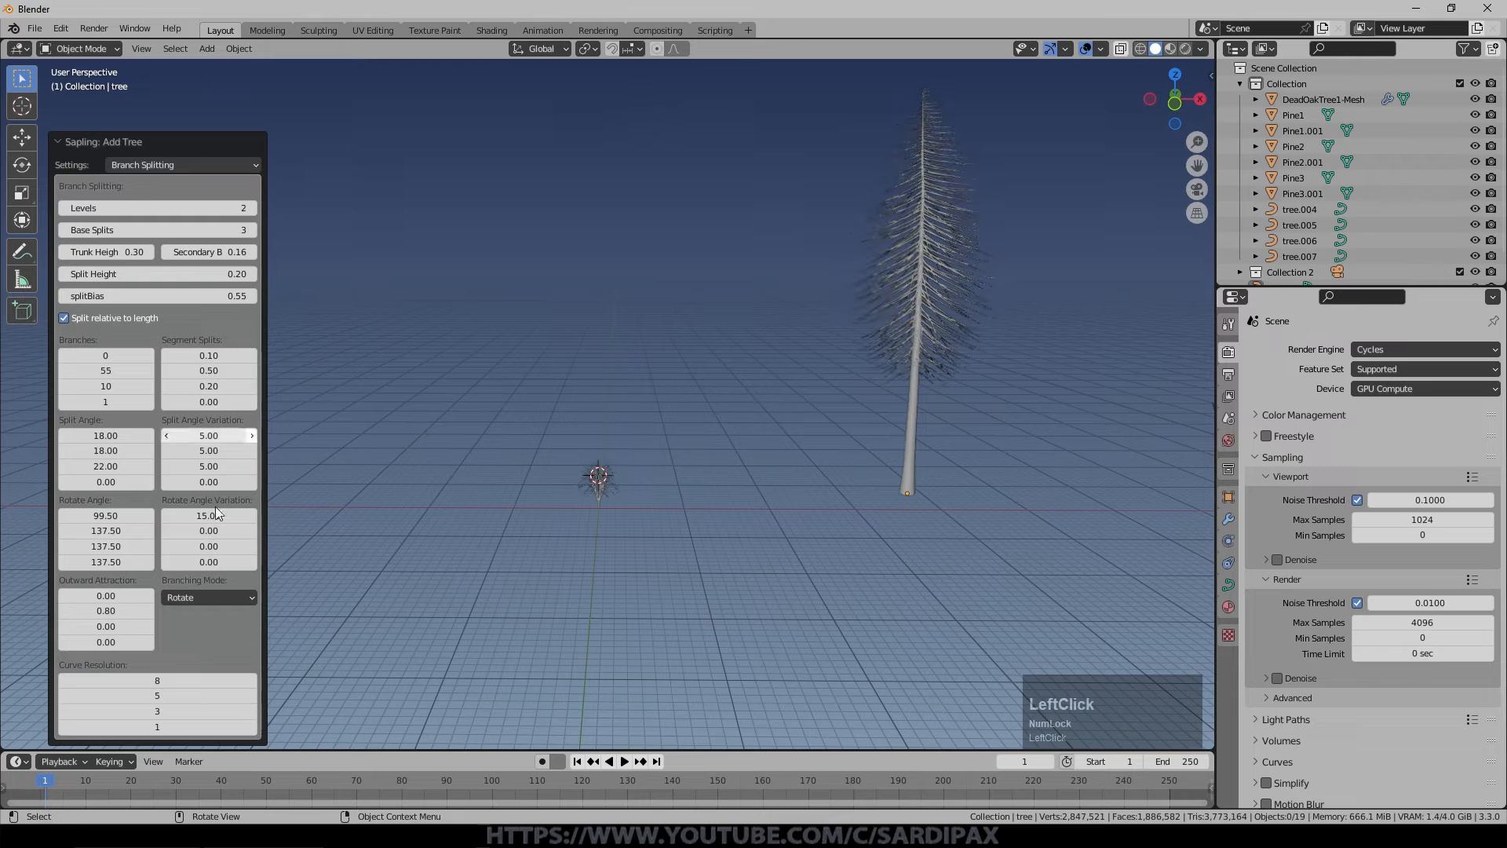
pyautogui.click(124, 727)
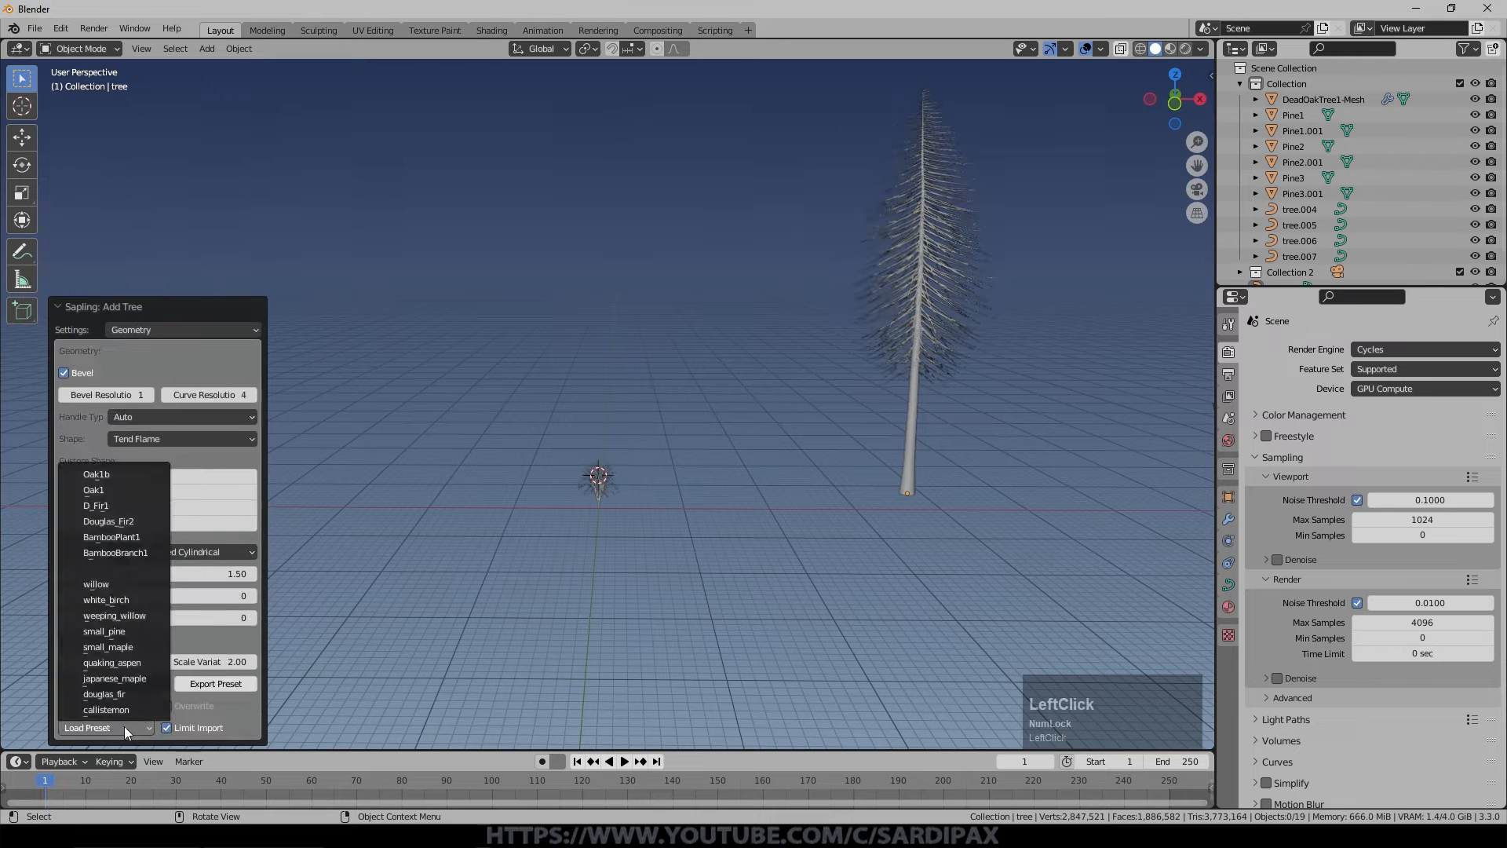
pyautogui.click(120, 507)
pyautogui.moveTo(146, 619); pyautogui.dragTo(183, 619)
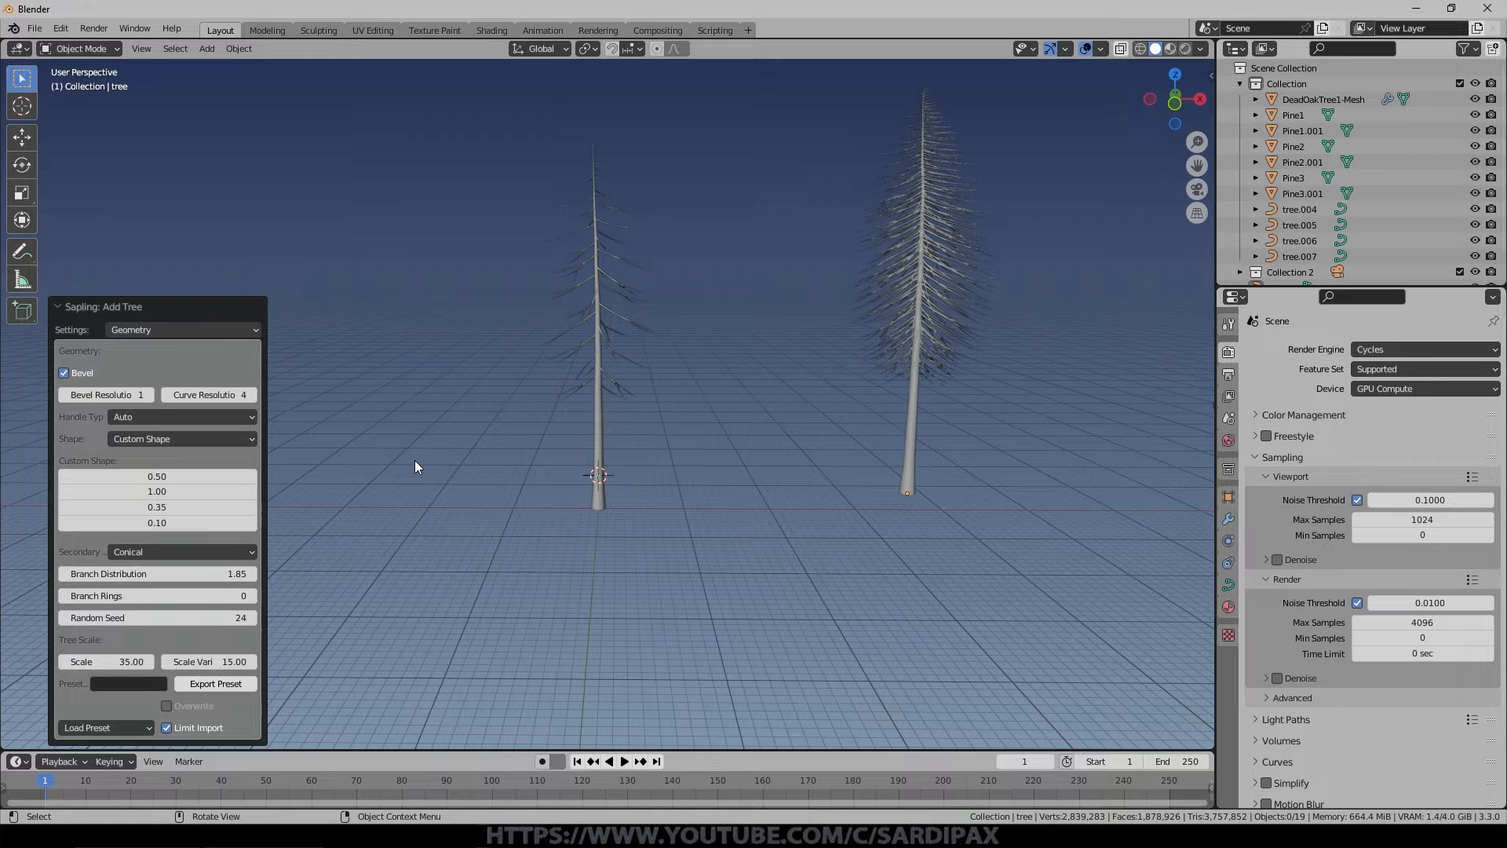
# Display the new tree's Branch Splitting settings, and delete both Sapling firs.
pyautogui.click(233, 334)
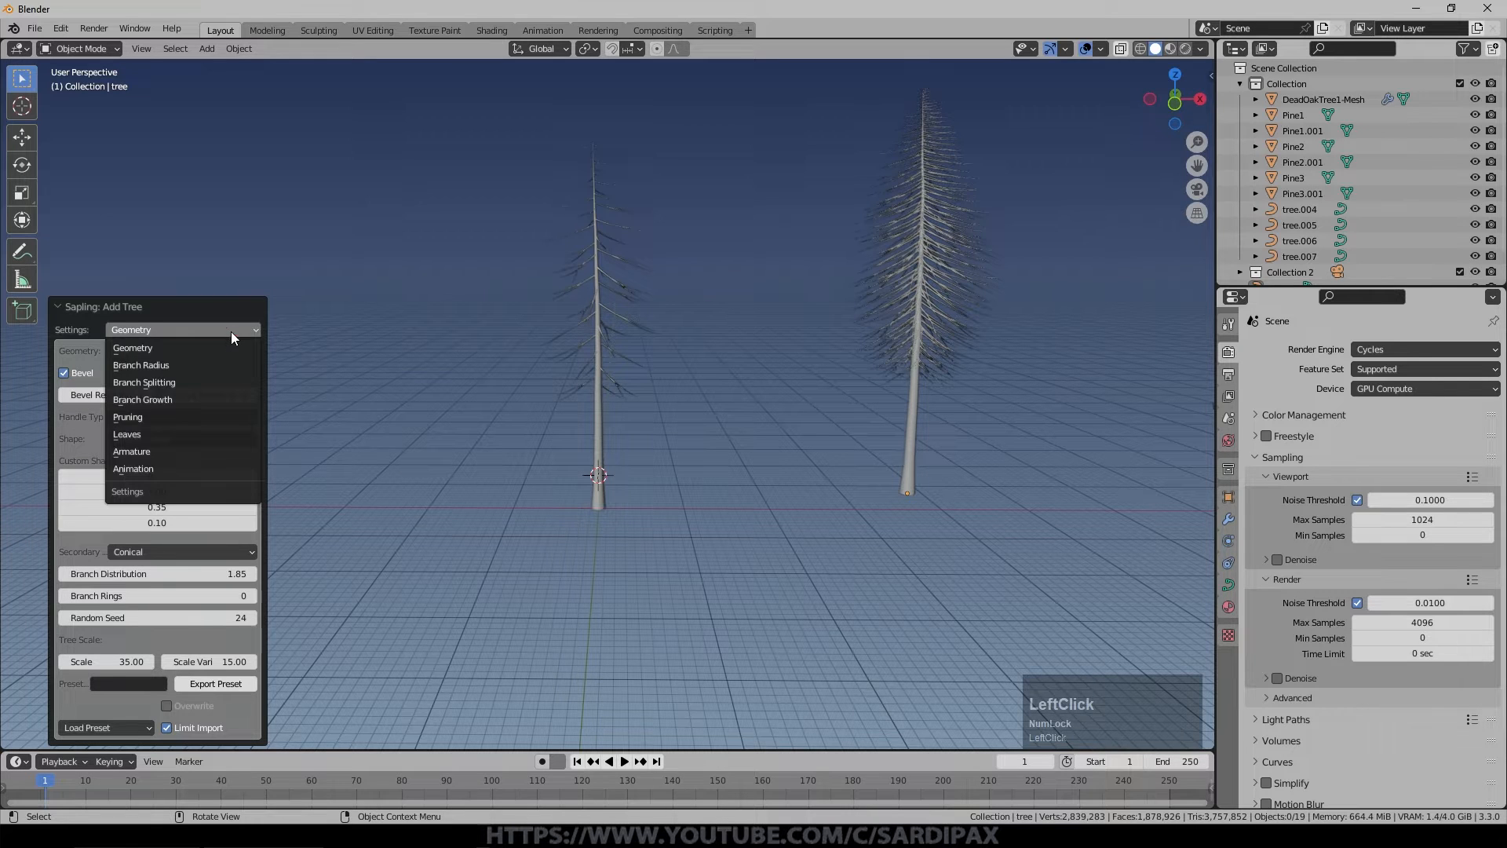
pyautogui.click(228, 347)
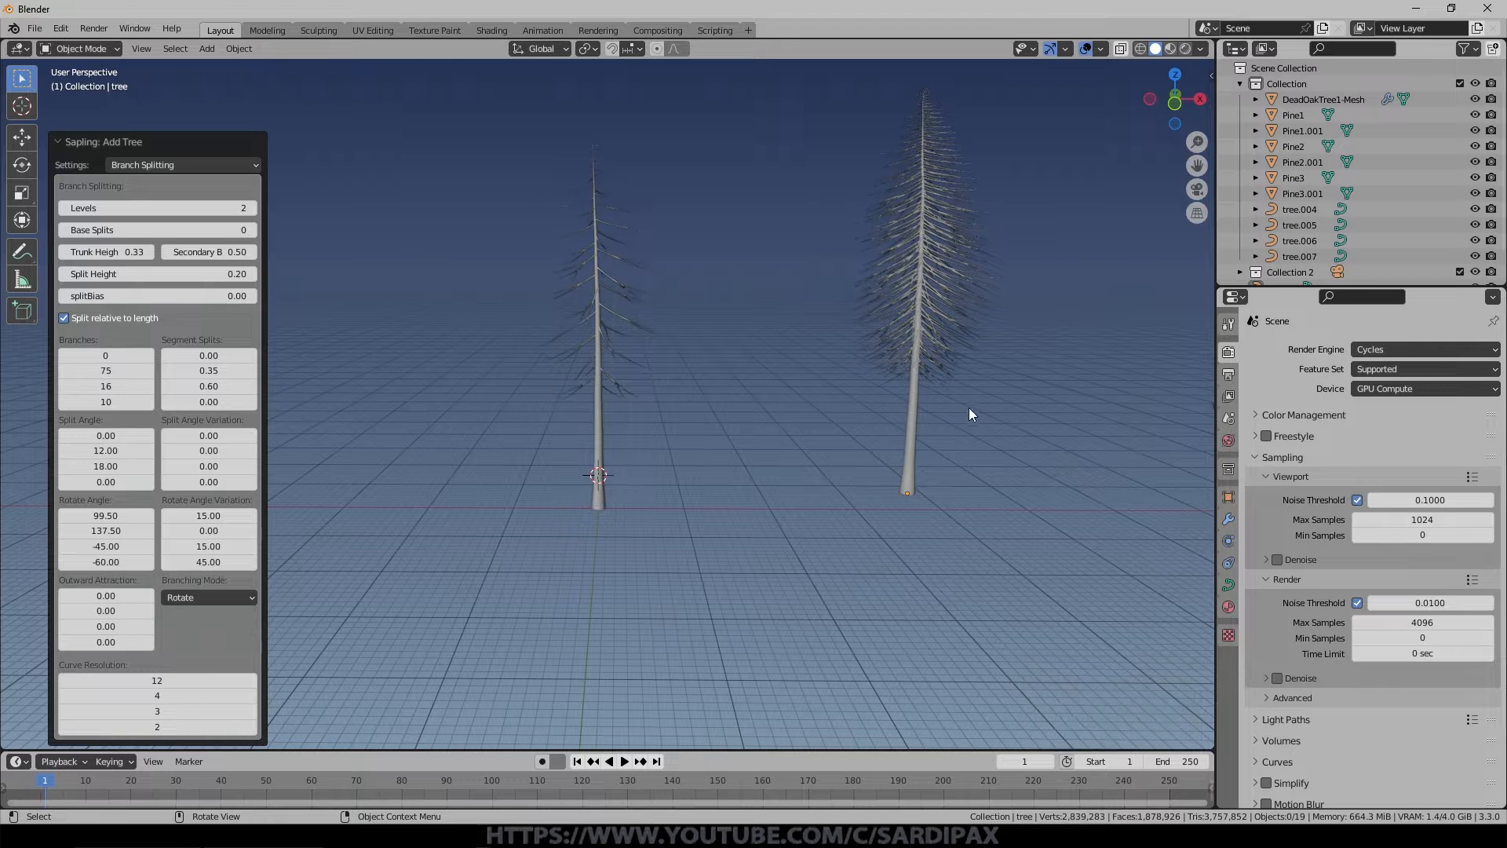
pyautogui.click(594, 363)
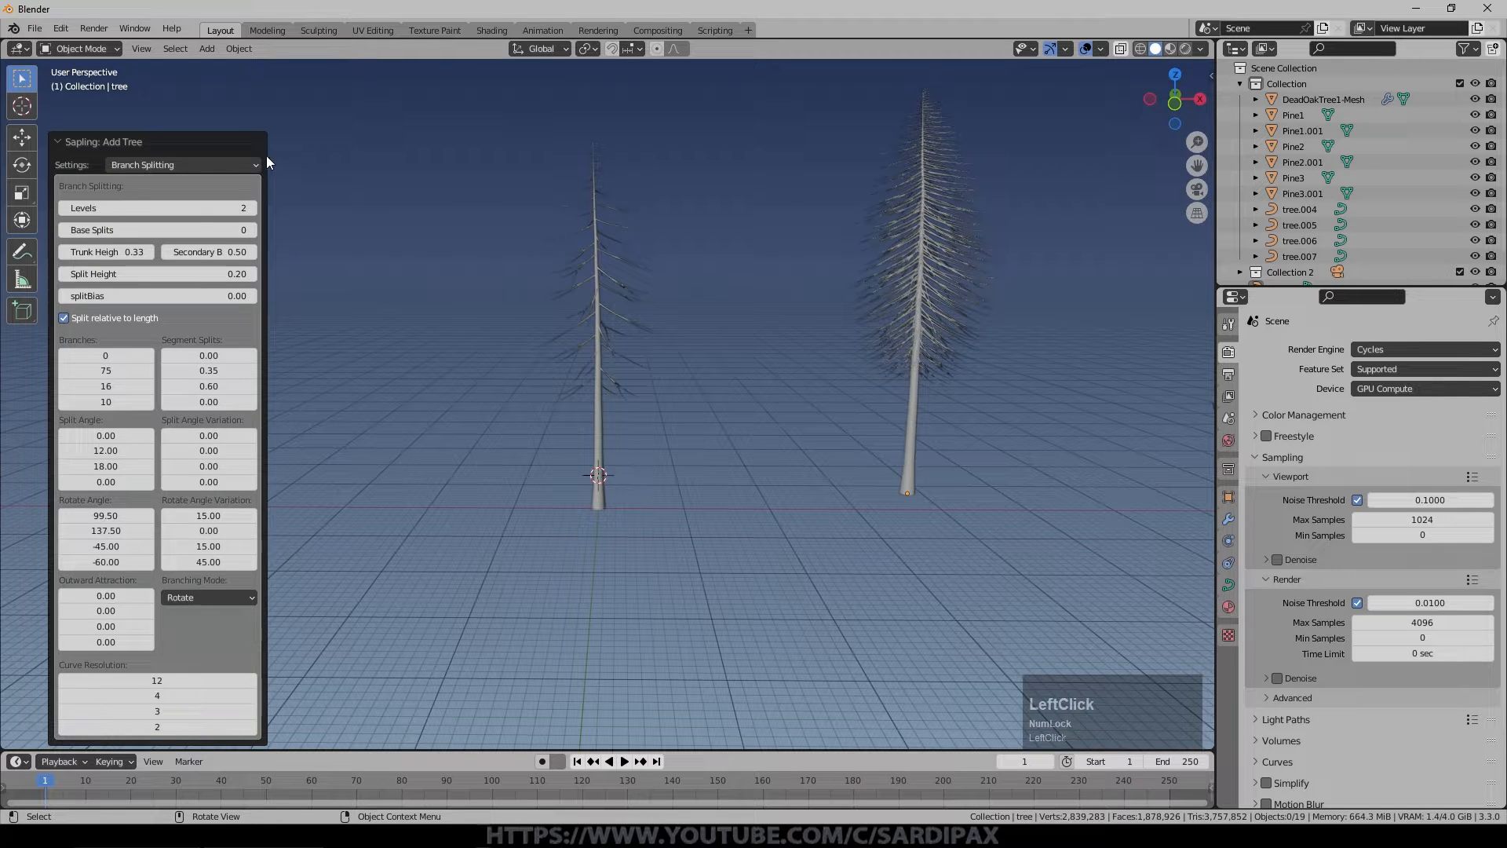
pyautogui.keyDown('shift'); pyautogui.click(538, 338); pyautogui.keyUp('shift')
pyautogui.press('Delete')
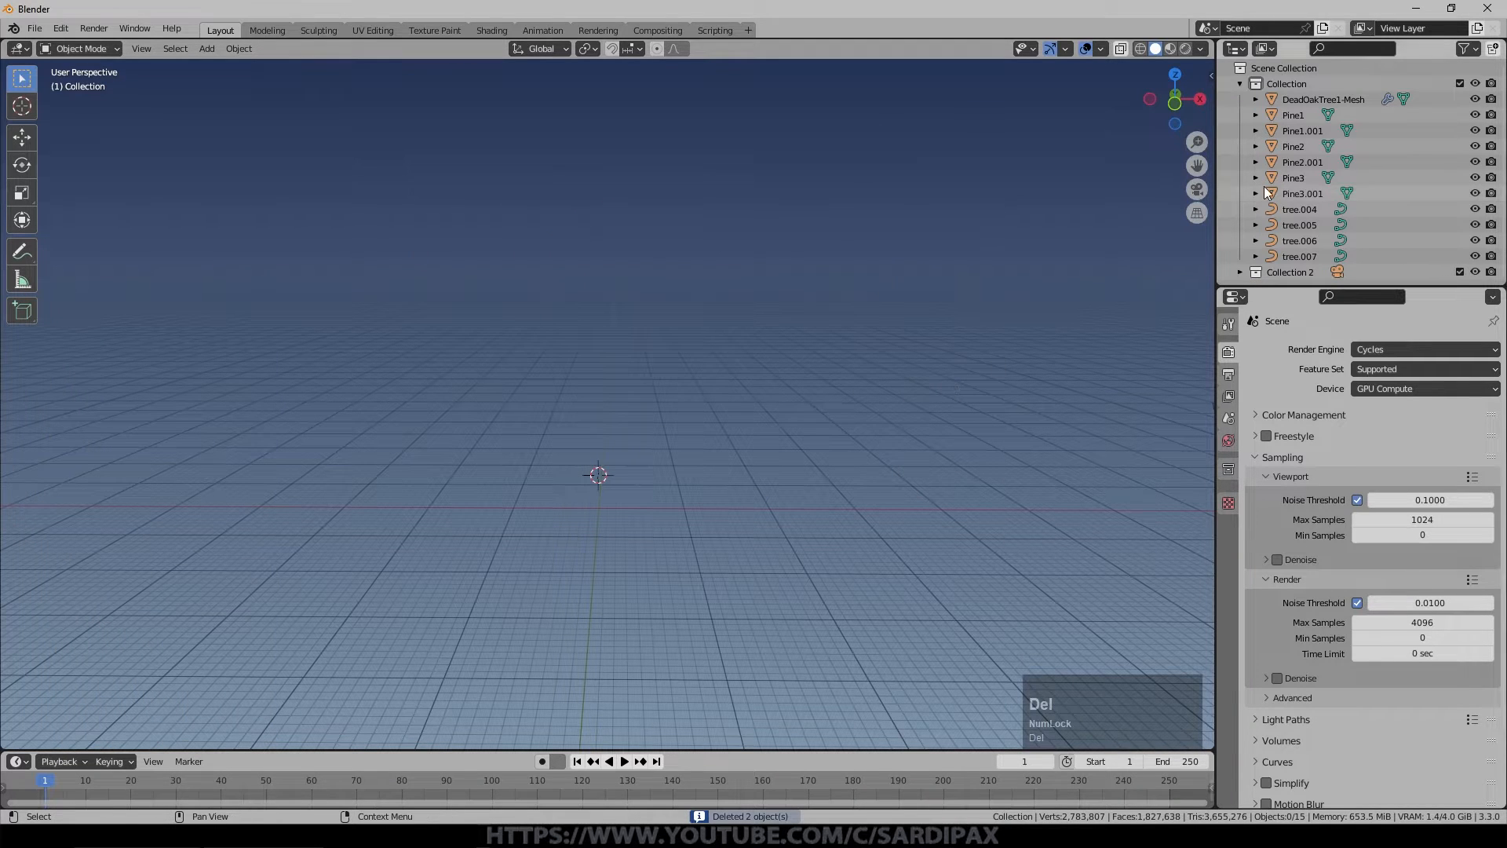
# Frame Pine1 and examine the surrounding group of pine and bare fir trees from several angles.
pyautogui.click(1293, 115)
pyautogui.press('KP_Decimal')
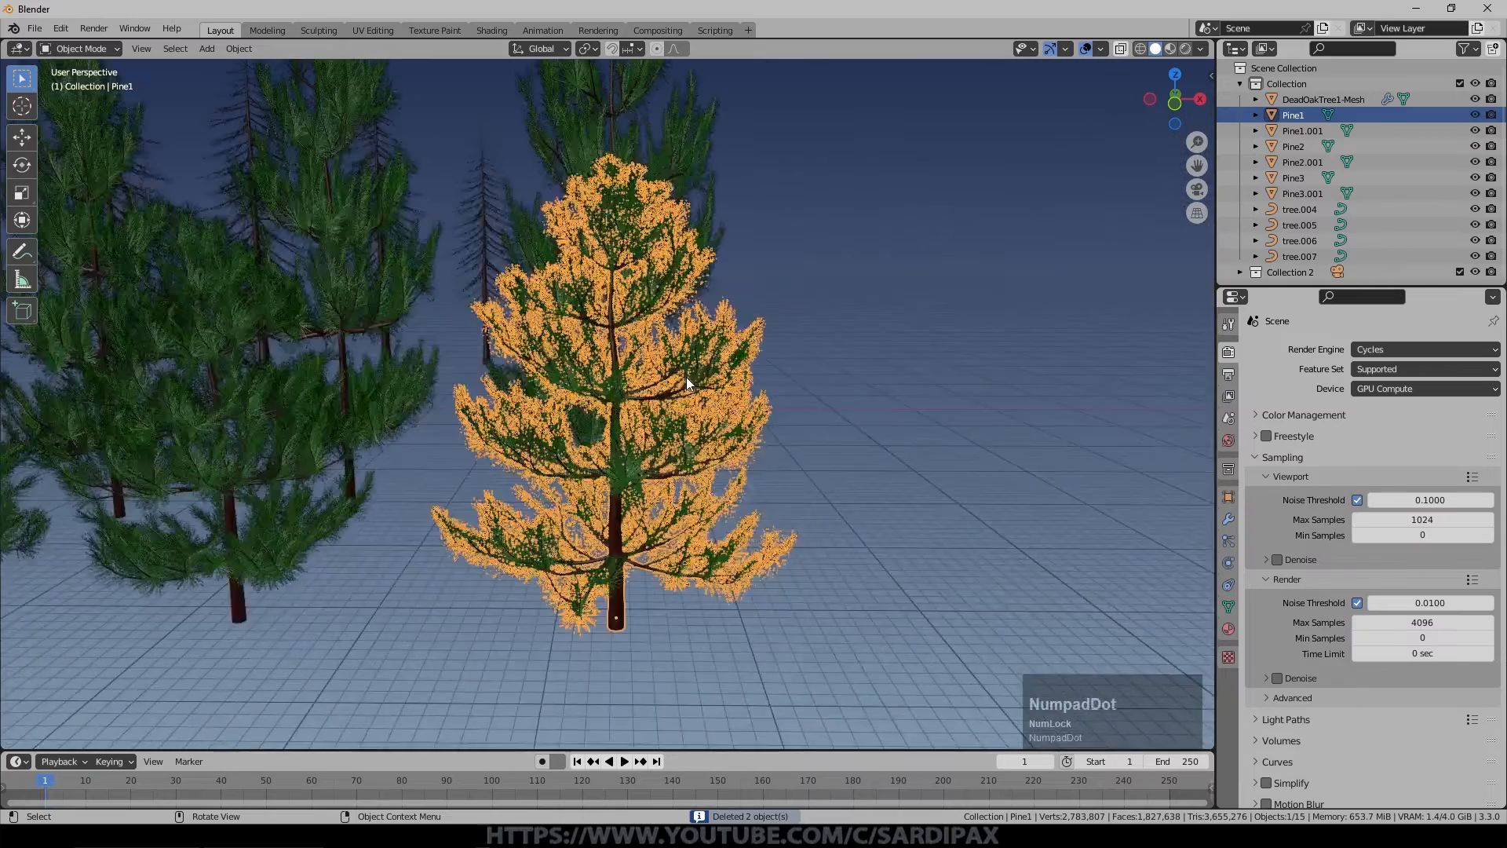
pyautogui.scroll(-2, 504, 367)
pyautogui.scroll(-2, 504, 368)
pyautogui.moveTo(360, 369); pyautogui.dragTo(390, 395, button='middle')
pyautogui.keyDown('shift'); pyautogui.moveTo(674, 384); pyautogui.dragTo(765, 457, button='middle'); pyautogui.keyUp('shift')
pyautogui.scroll(4, 678, 401)
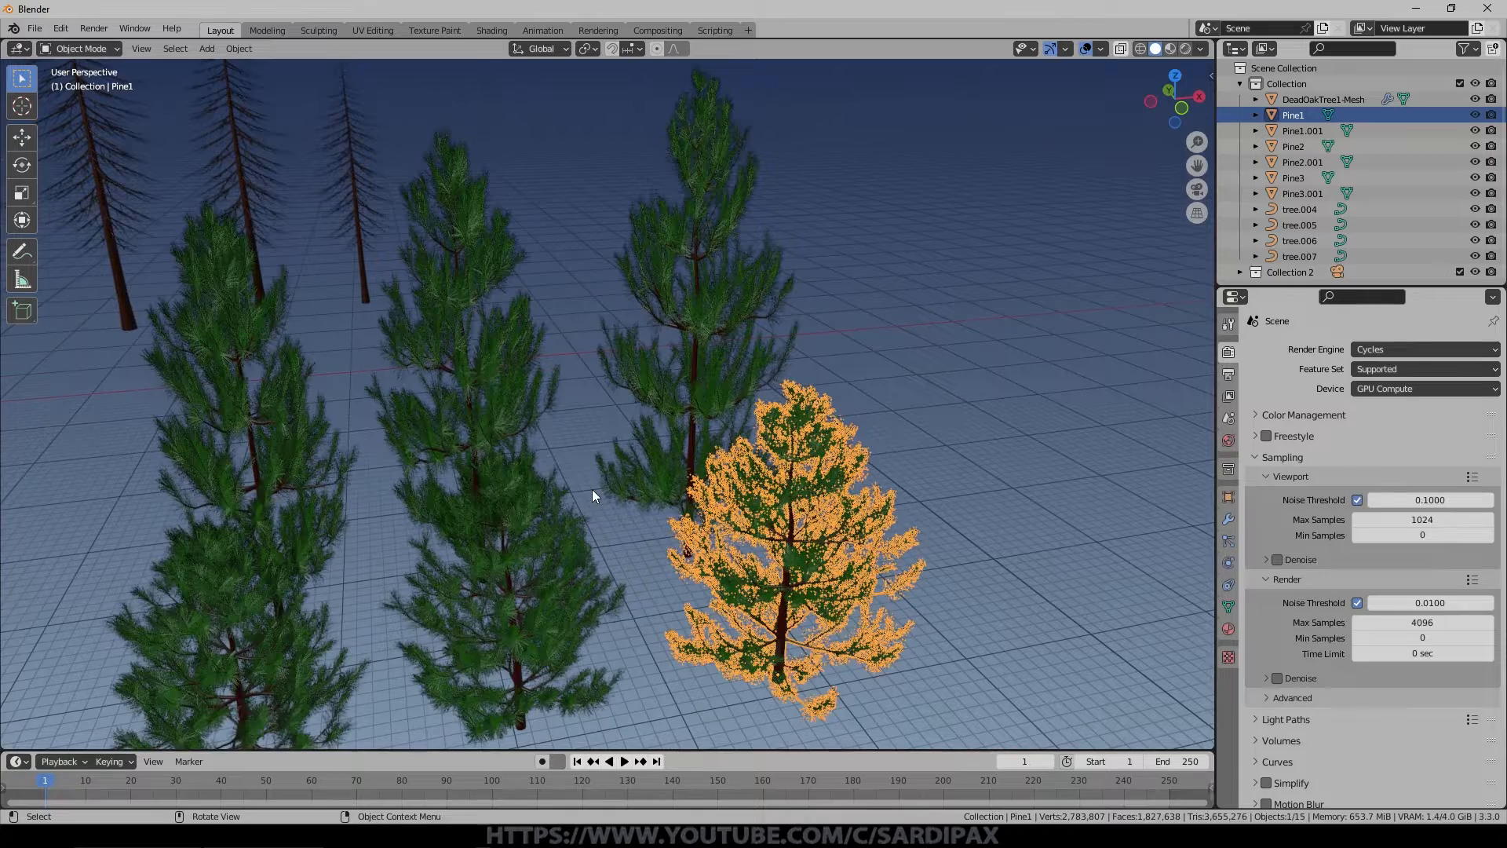
pyautogui.scroll(-2, 595, 492)
pyautogui.moveTo(597, 491); pyautogui.dragTo(556, 474, button='middle')
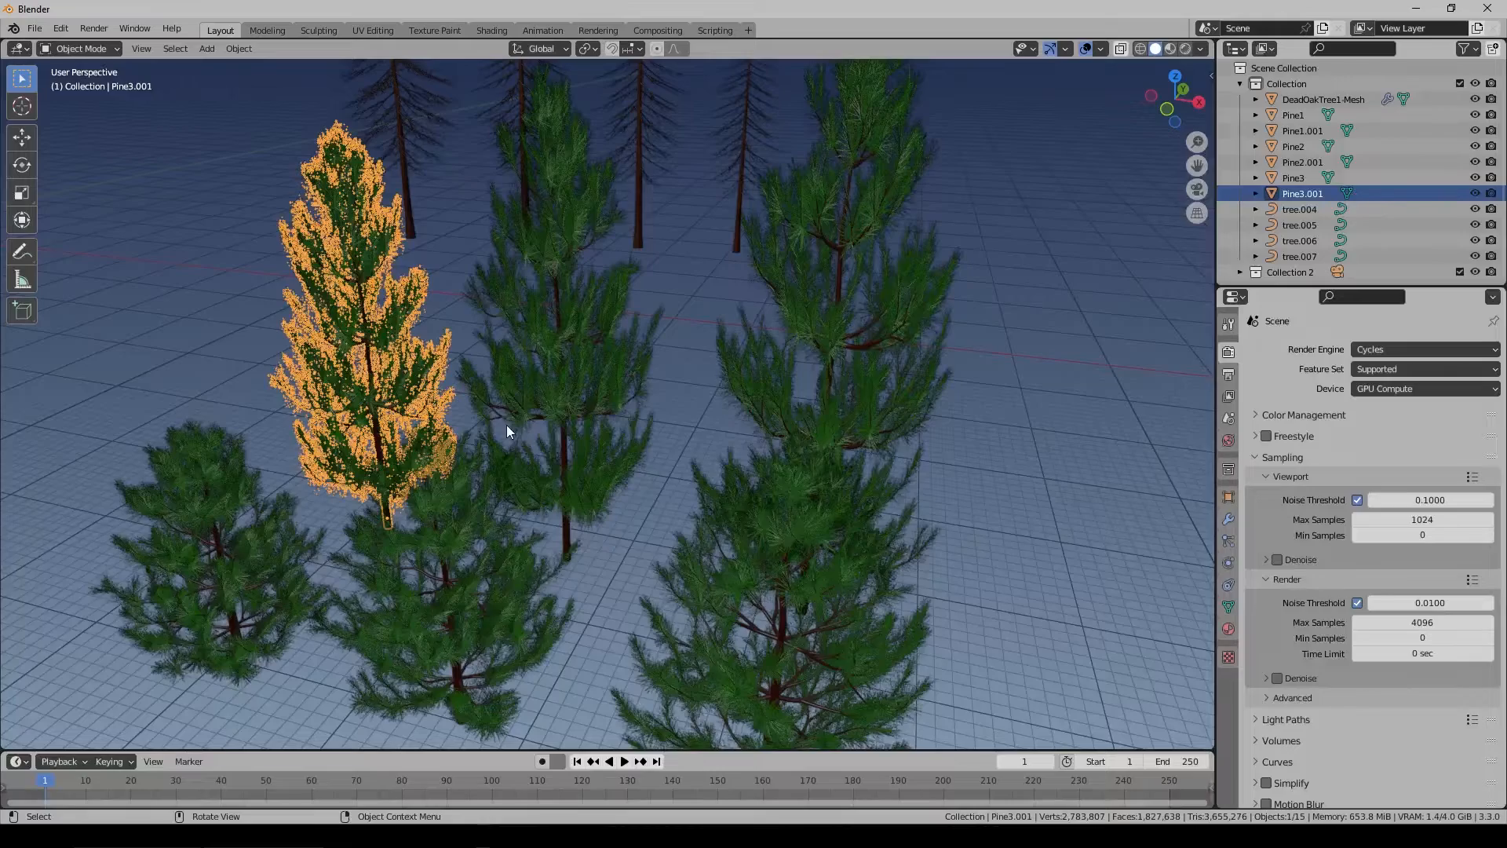
# Select all six pine trees and move them into a new collection named PineTrees.
pyautogui.keyDown('shift'); pyautogui.click(259, 542); pyautogui.keyUp('shift')
pyautogui.keyDown('shift'); pyautogui.click(581, 620); pyautogui.keyUp('shift')
pyautogui.keyDown('shift'); pyautogui.click(746, 596); pyautogui.keyUp('shift')
pyautogui.keyDown('shift'); pyautogui.click(721, 338); pyautogui.keyUp('shift')
pyautogui.keyDown('shift'); pyautogui.click(632, 416); pyautogui.keyUp('shift')
pyautogui.moveTo(639, 421); pyautogui.dragTo(670, 427, button='middle')
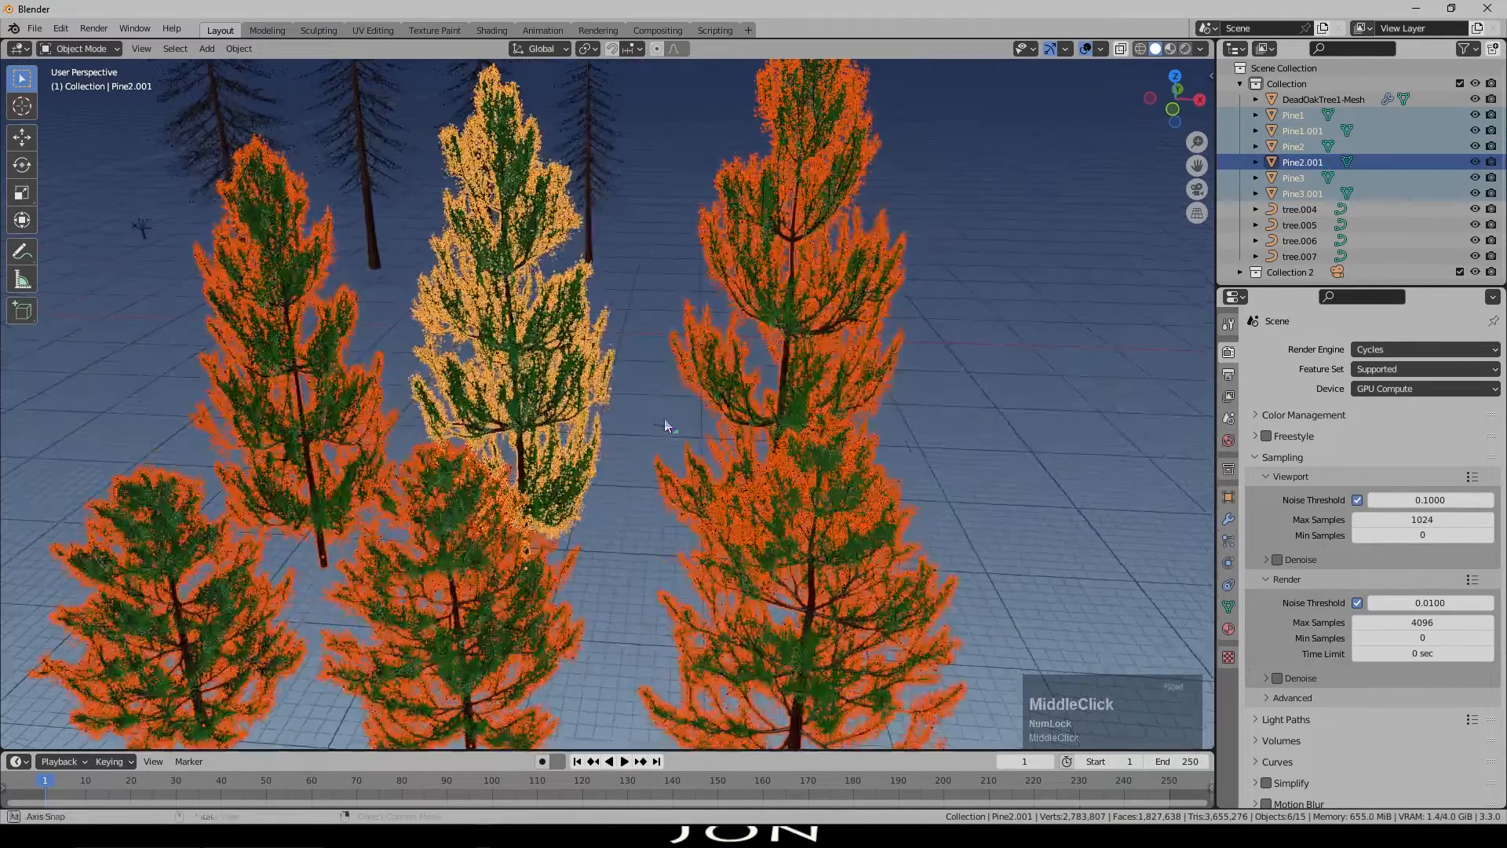
pyautogui.scroll(-3, 614, 482)
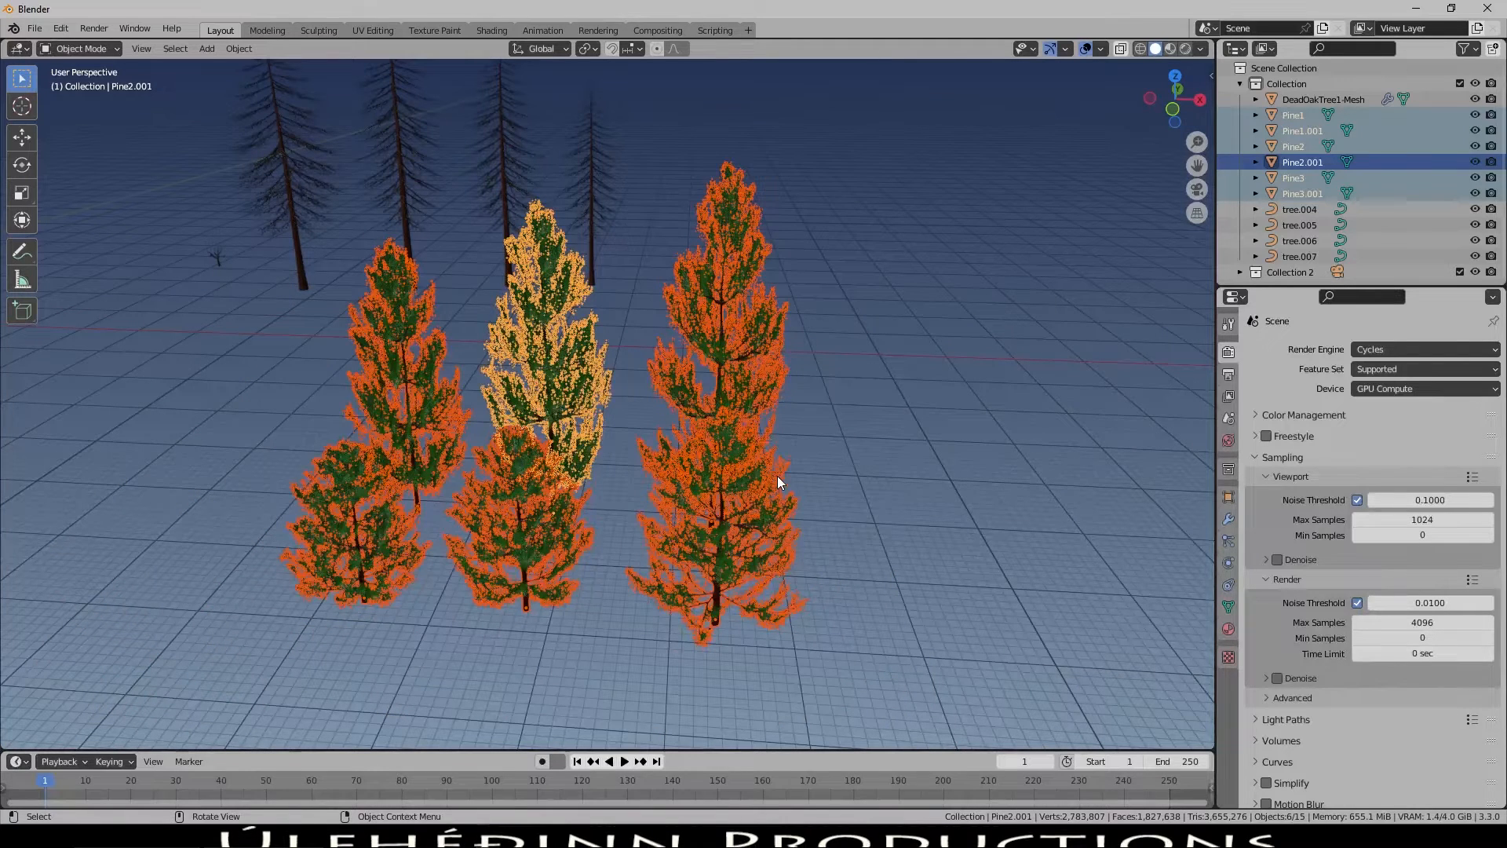
pyautogui.press('m')
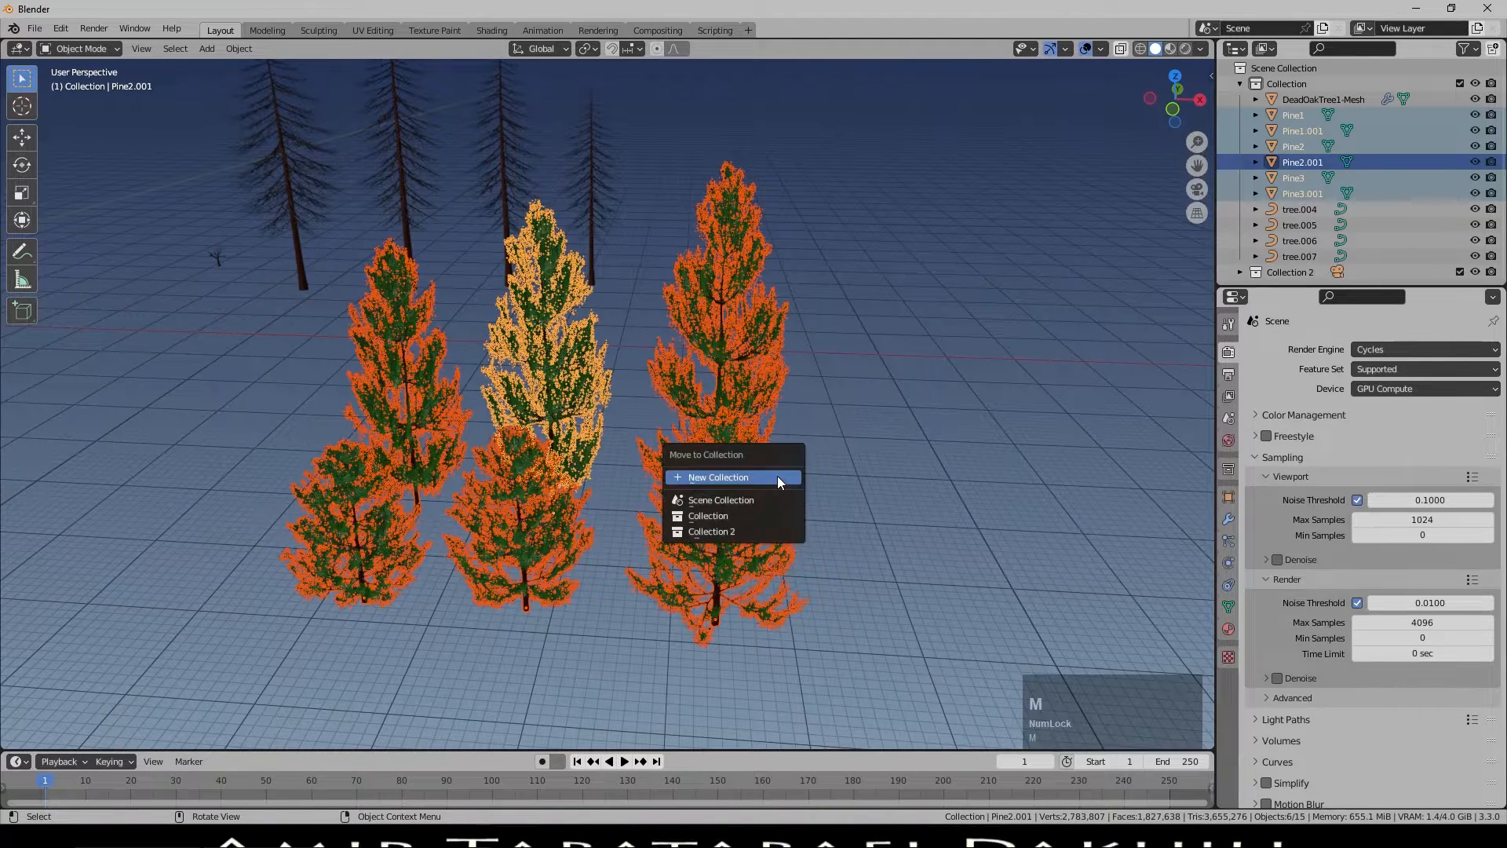
pyautogui.click(777, 477)
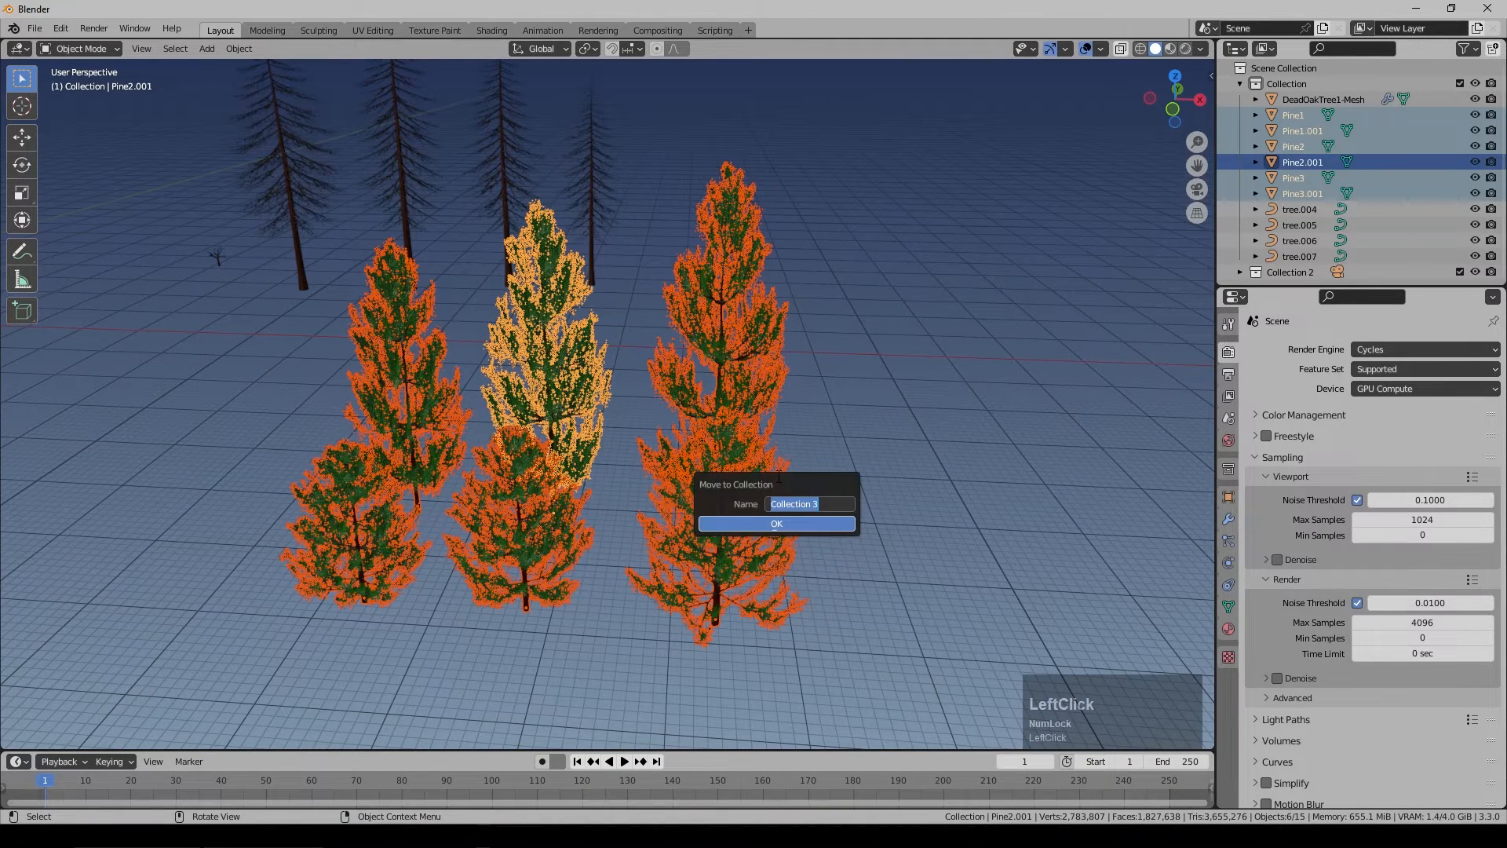
pyautogui.write('PineTrees')
pyautogui.press('Return')
# Select the four bare firs, tree.004 to tree.007, and move them into a new collection named Fir Trees.
pyautogui.scroll(-3, 349, 192)
pyautogui.click(346, 193)
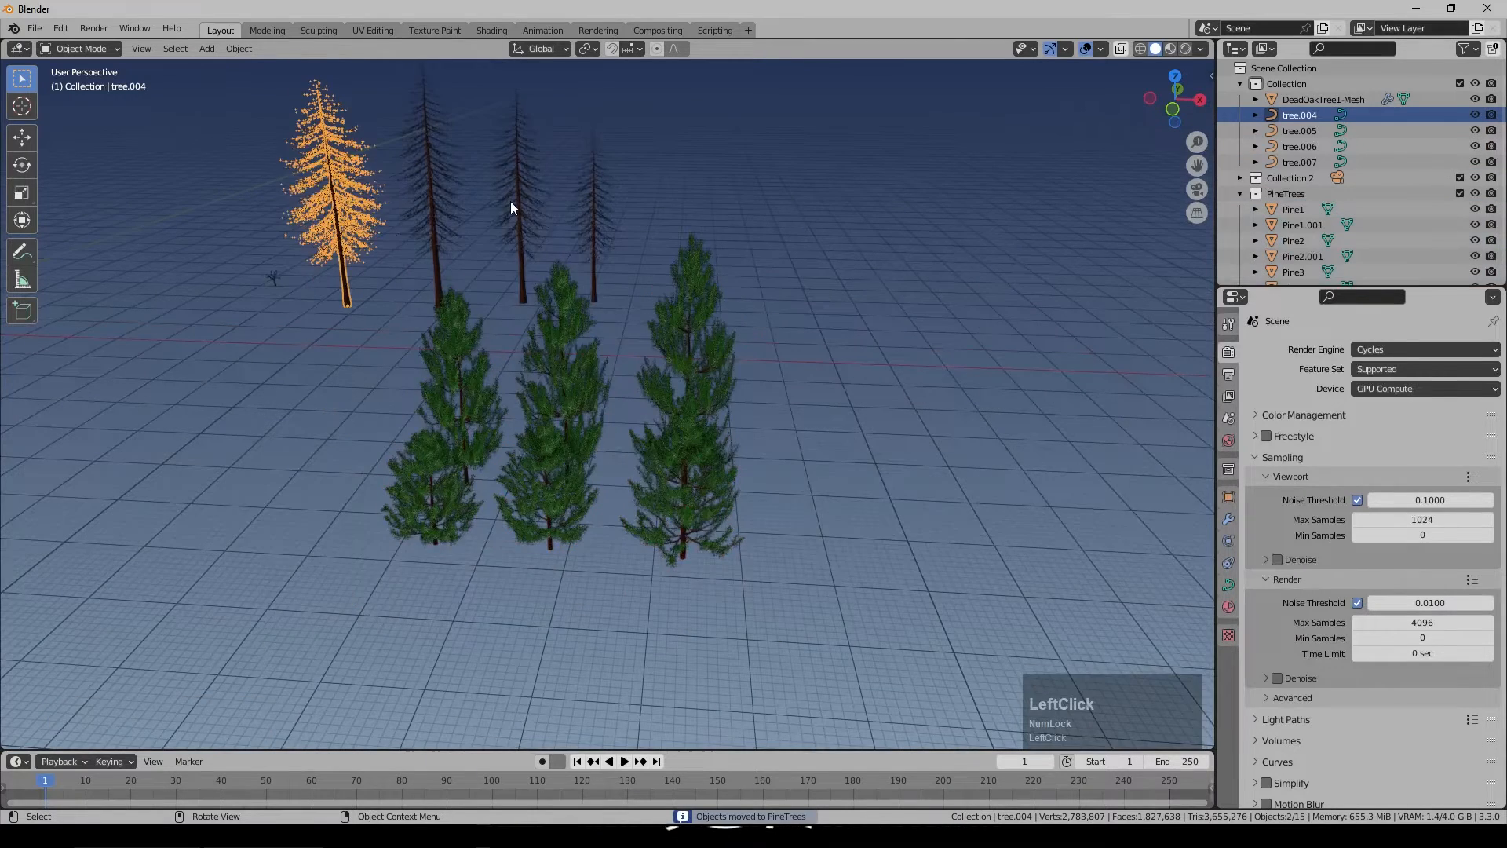
pyautogui.press('KP_Decimal')
pyautogui.moveTo(512, 207); pyautogui.dragTo(1074, 465)
pyautogui.press('m')
pyautogui.click(940, 431)
pyautogui.write('Fir Trees')
pyautogui.press('Return')
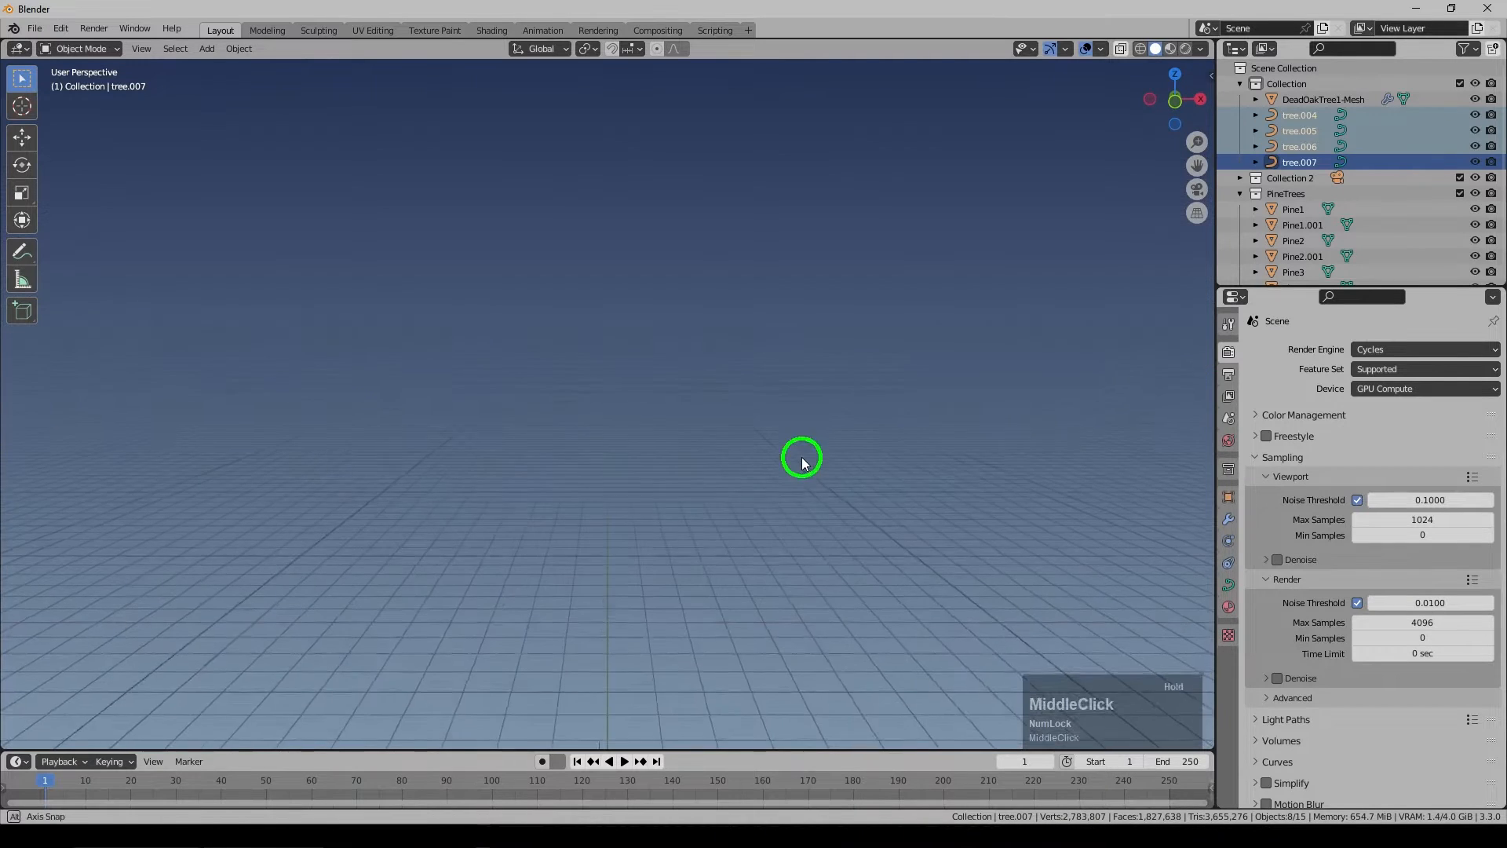
# Add a plane at the 3D cursor and scale it up into a large ground surface.
pyautogui.moveTo(801, 459); pyautogui.dragTo(785, 450, button='middle')
pyautogui.scroll(-3, 783, 447)
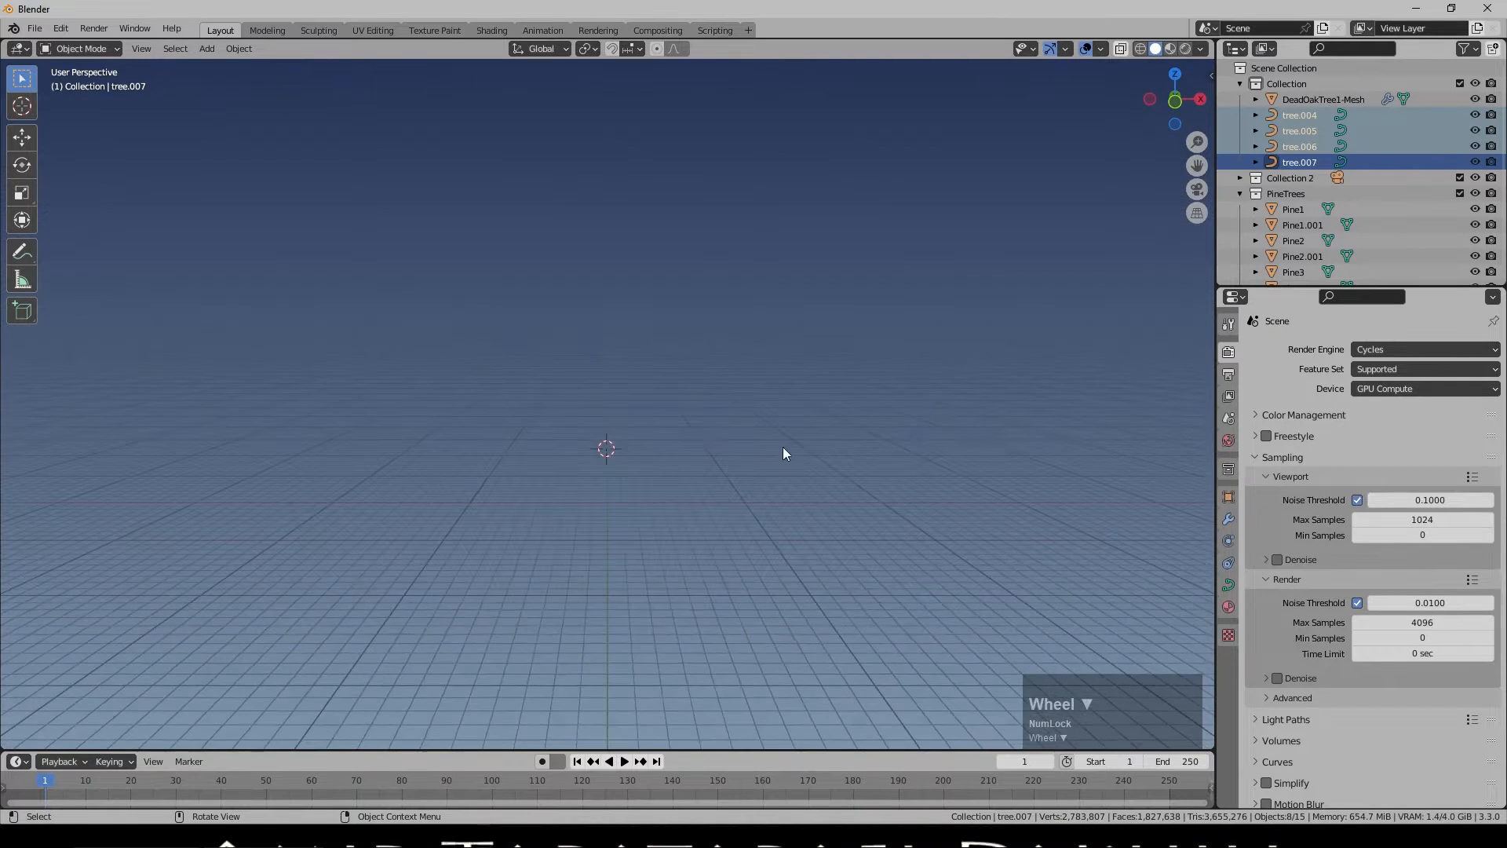
pyautogui.hotkey('shift', 'a')
pyautogui.moveTo(694, 434)
pyautogui.moveTo(637, 423)
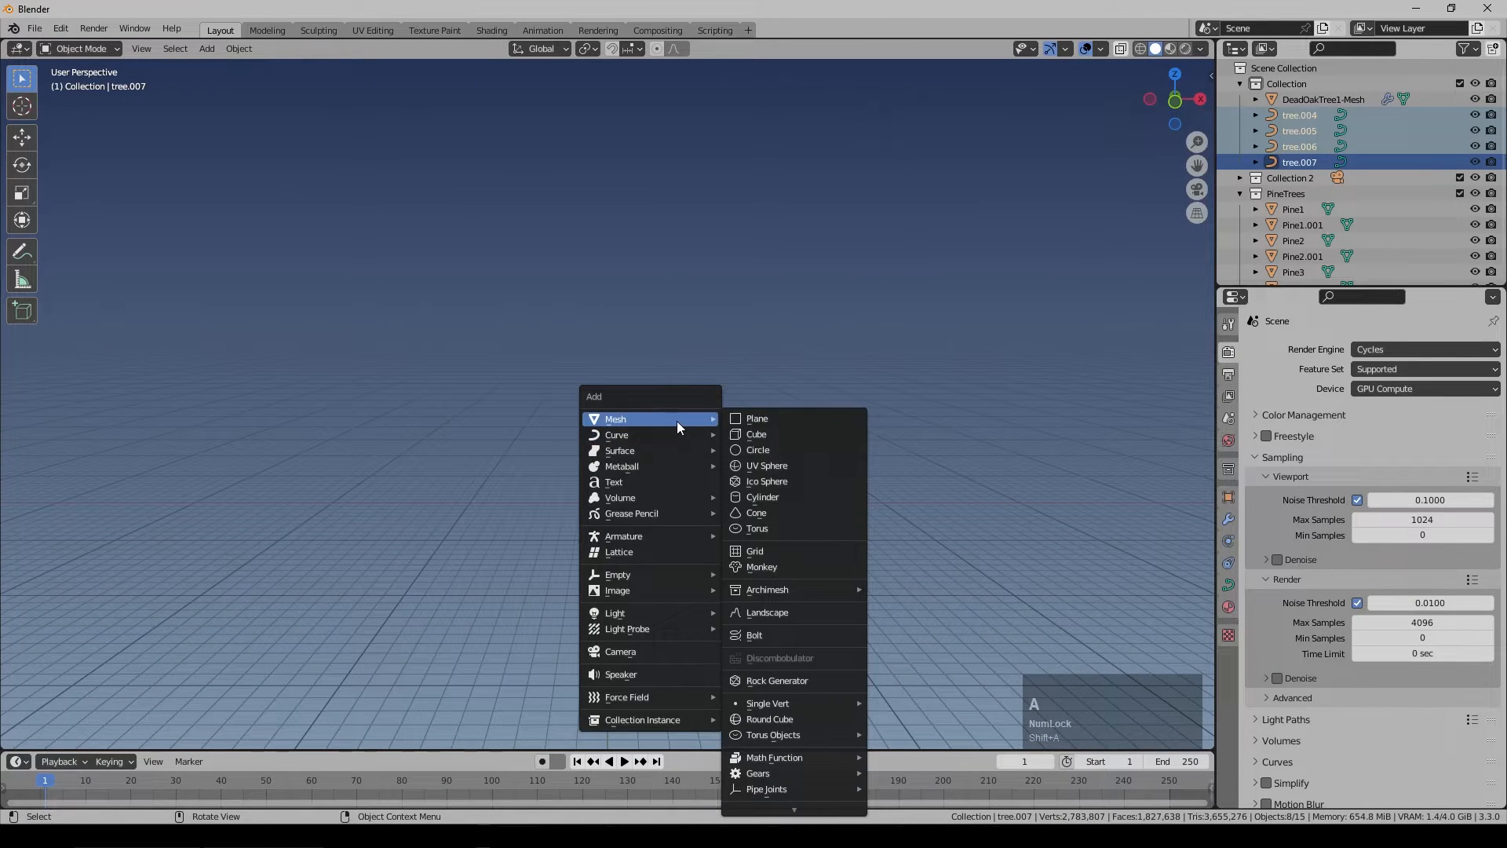
pyautogui.click(791, 419)
pyautogui.press('s')
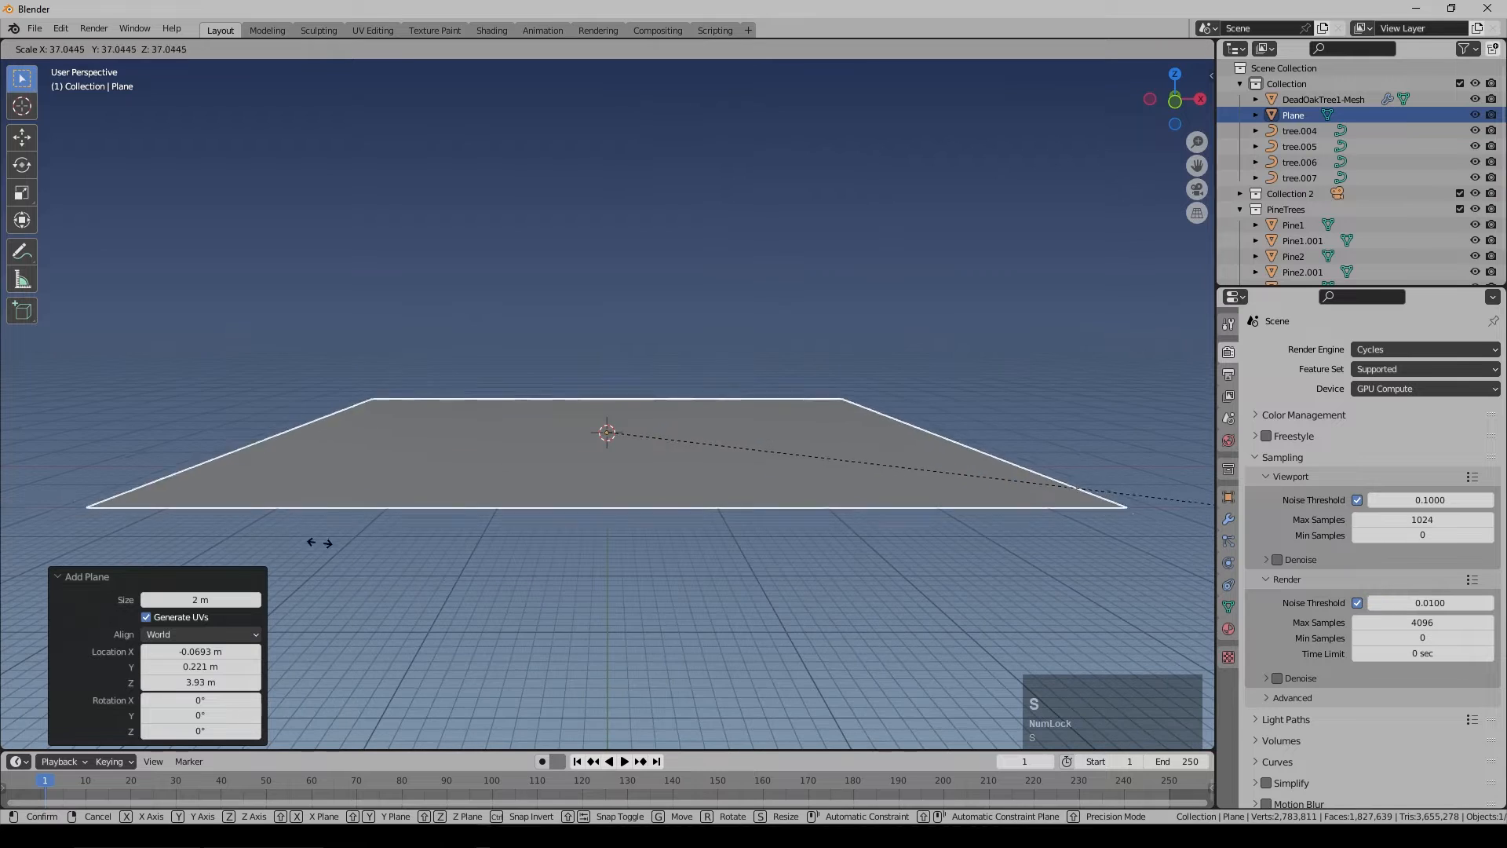
pyautogui.click(965, 555)
# Subdivide the plane in edit mode with 2 cuts and a fractal value of 0.530.
pyautogui.press('Tab')
pyautogui.rightClick(587, 449)
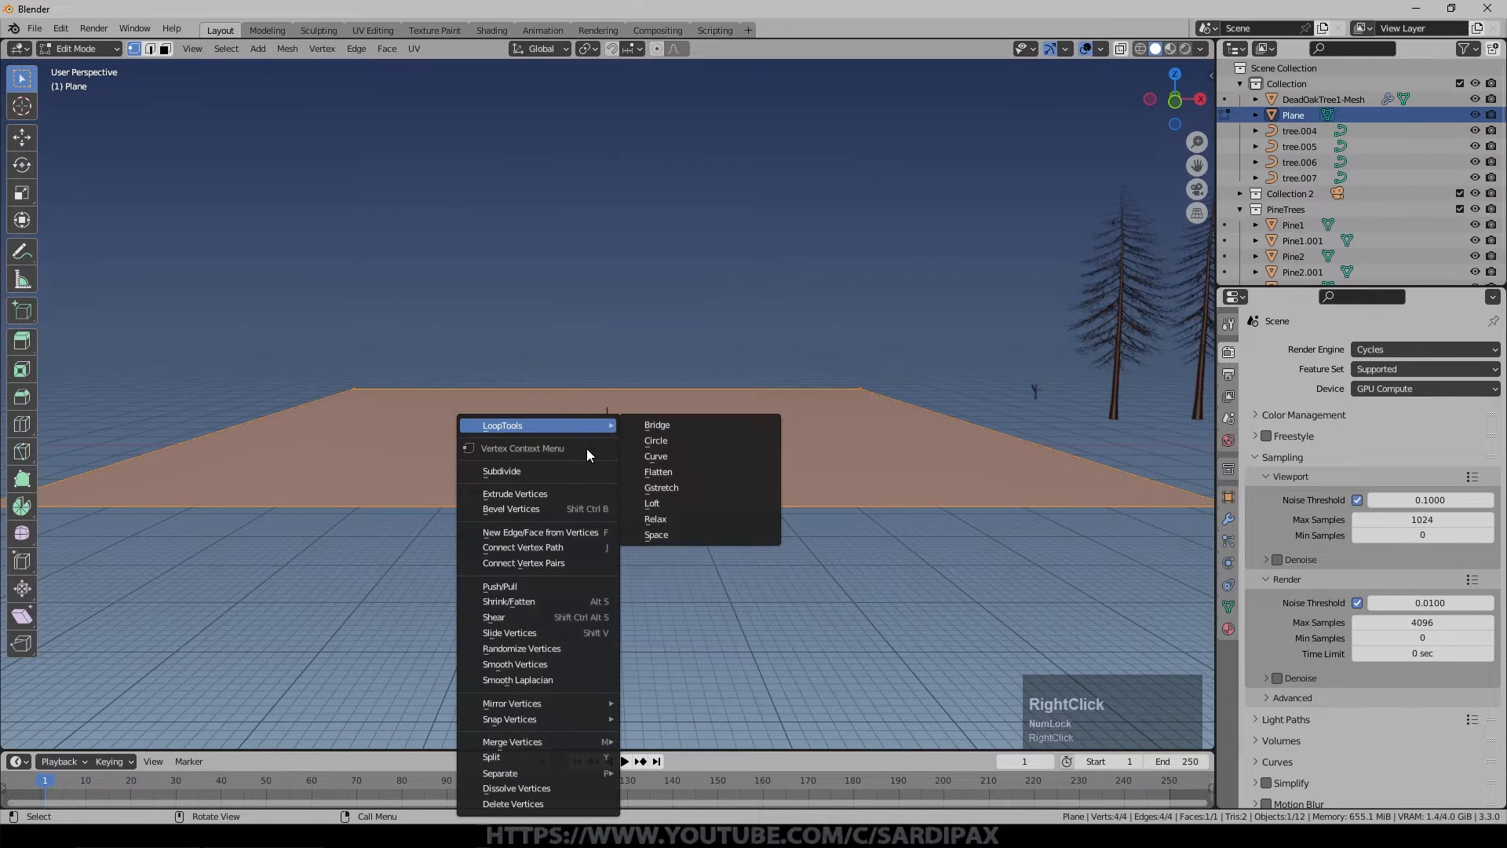
pyautogui.click(557, 472)
pyautogui.click(256, 627)
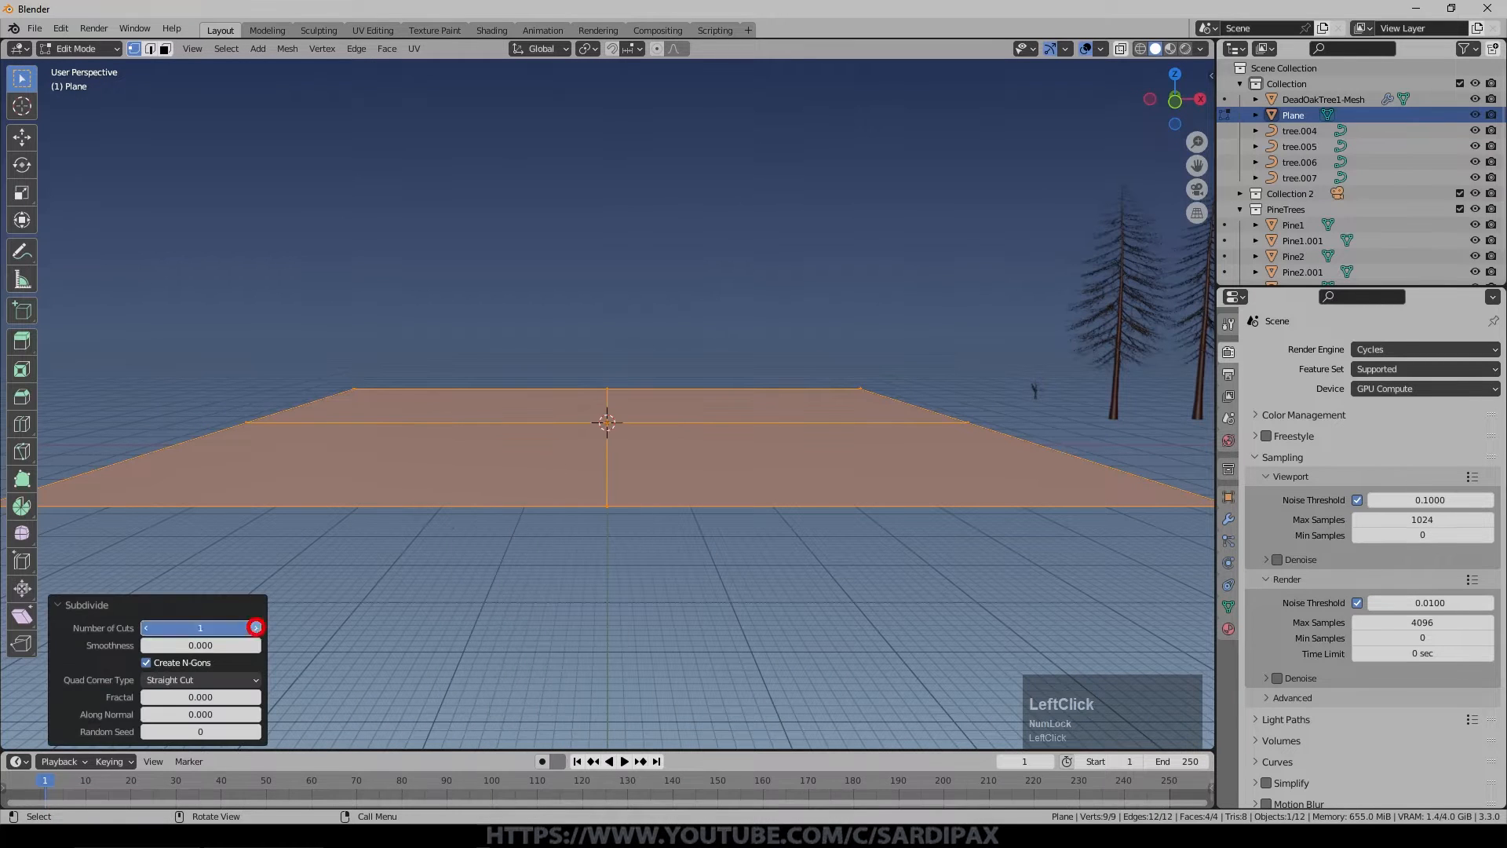
pyautogui.moveTo(205, 696); pyautogui.dragTo(259, 696)
pyautogui.moveTo(692, 334); pyautogui.dragTo(689, 393, button='middle')
# Subdivide the uneven ground mesh again with 2 cuts and a fractal value of 0.270.
pyautogui.rightClick(642, 411)
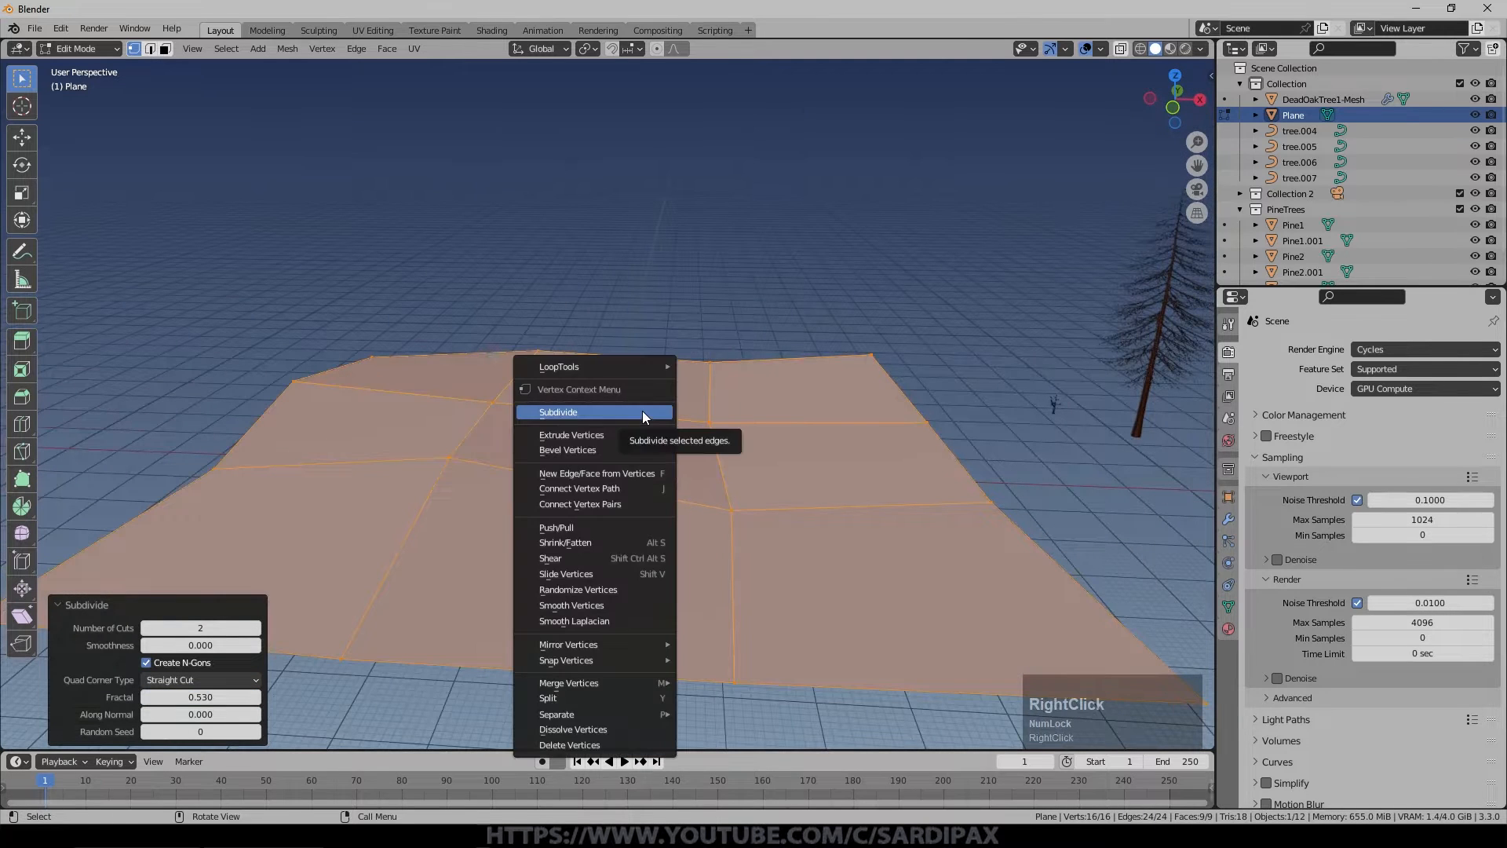
pyautogui.click(642, 411)
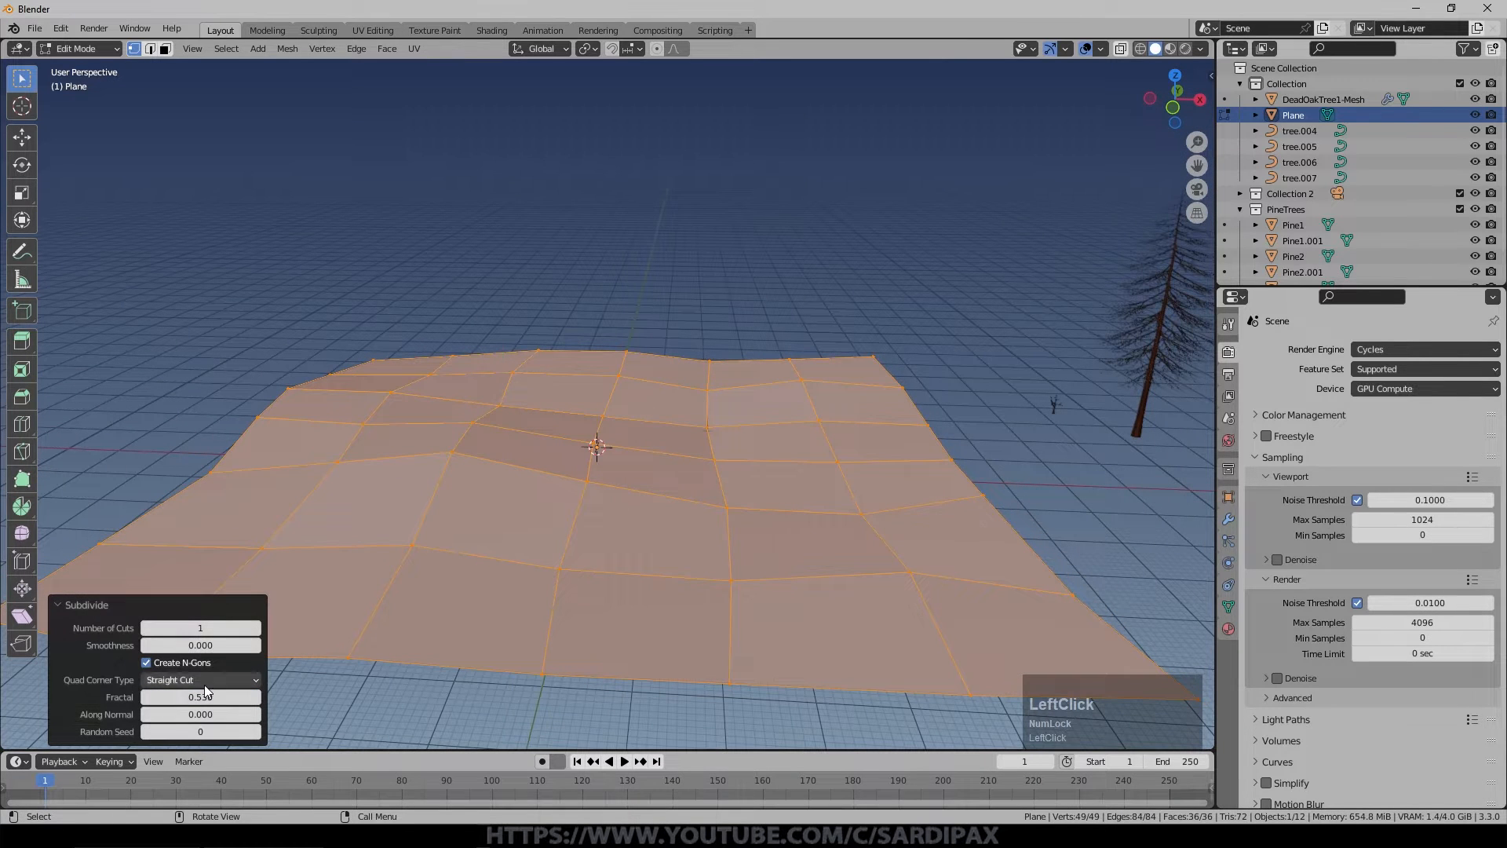
pyautogui.moveTo(206, 696); pyautogui.dragTo(171, 696)
pyautogui.click(254, 627)
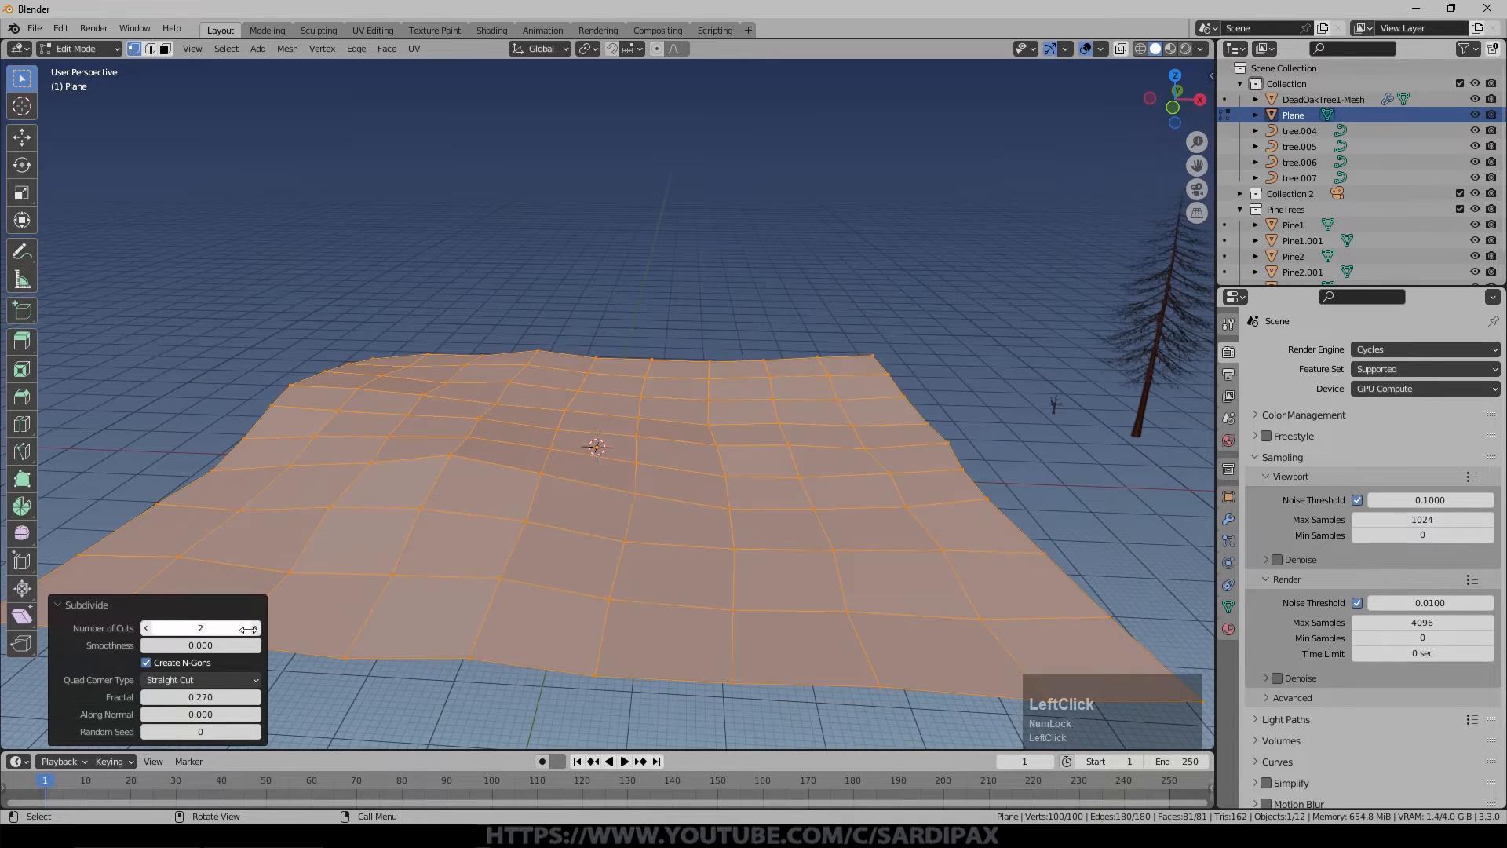
pyautogui.moveTo(641, 498); pyautogui.dragTo(589, 481, button='middle')
pyautogui.scroll(4, 599, 487)
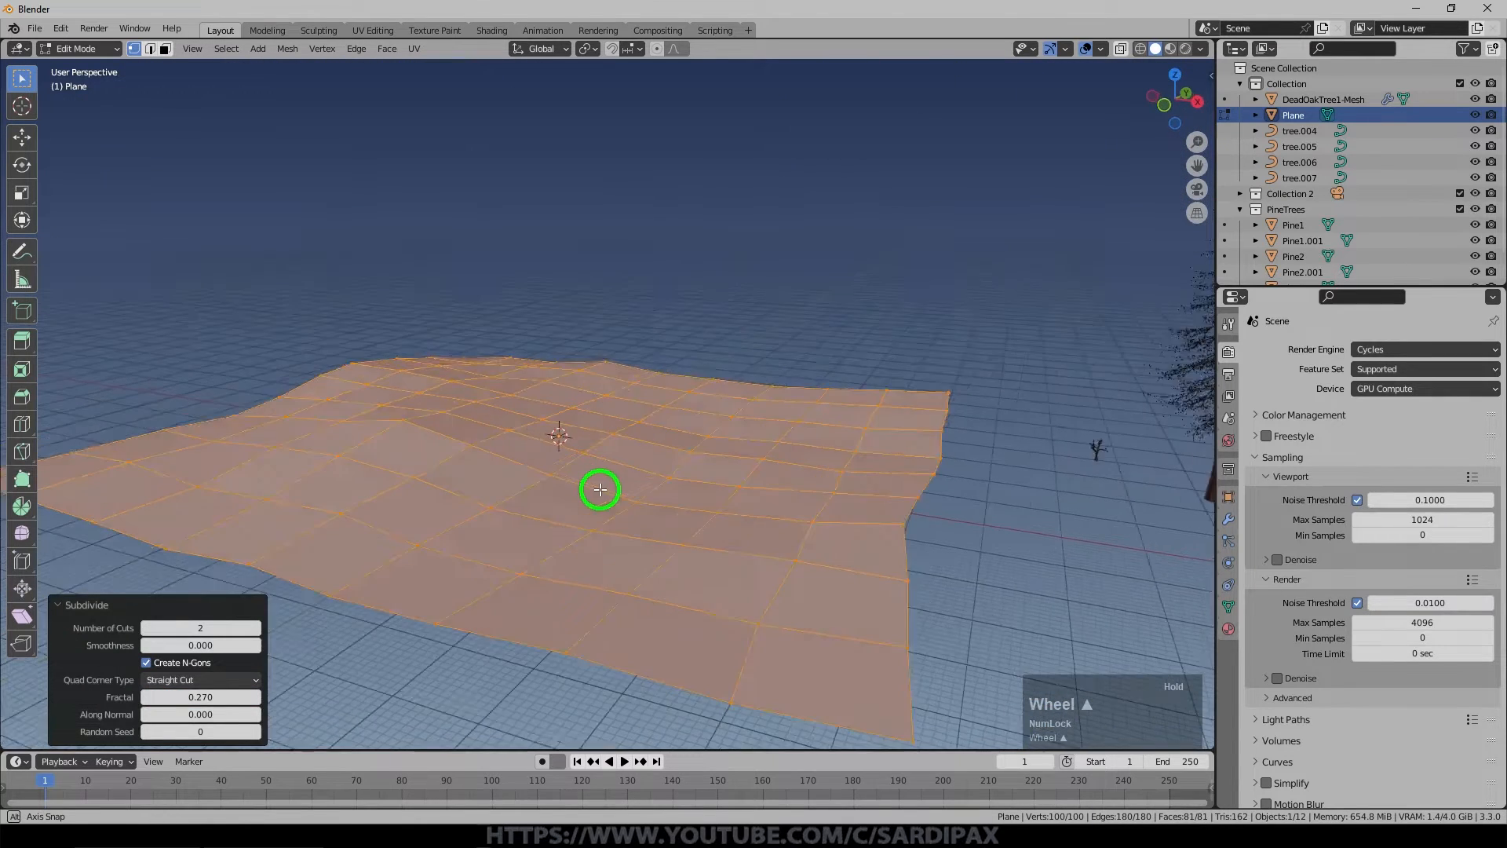
# Return to object mode, add a level 2 Subdivision modifier to the ground plane and shade it smooth.
pyautogui.press('Tab')
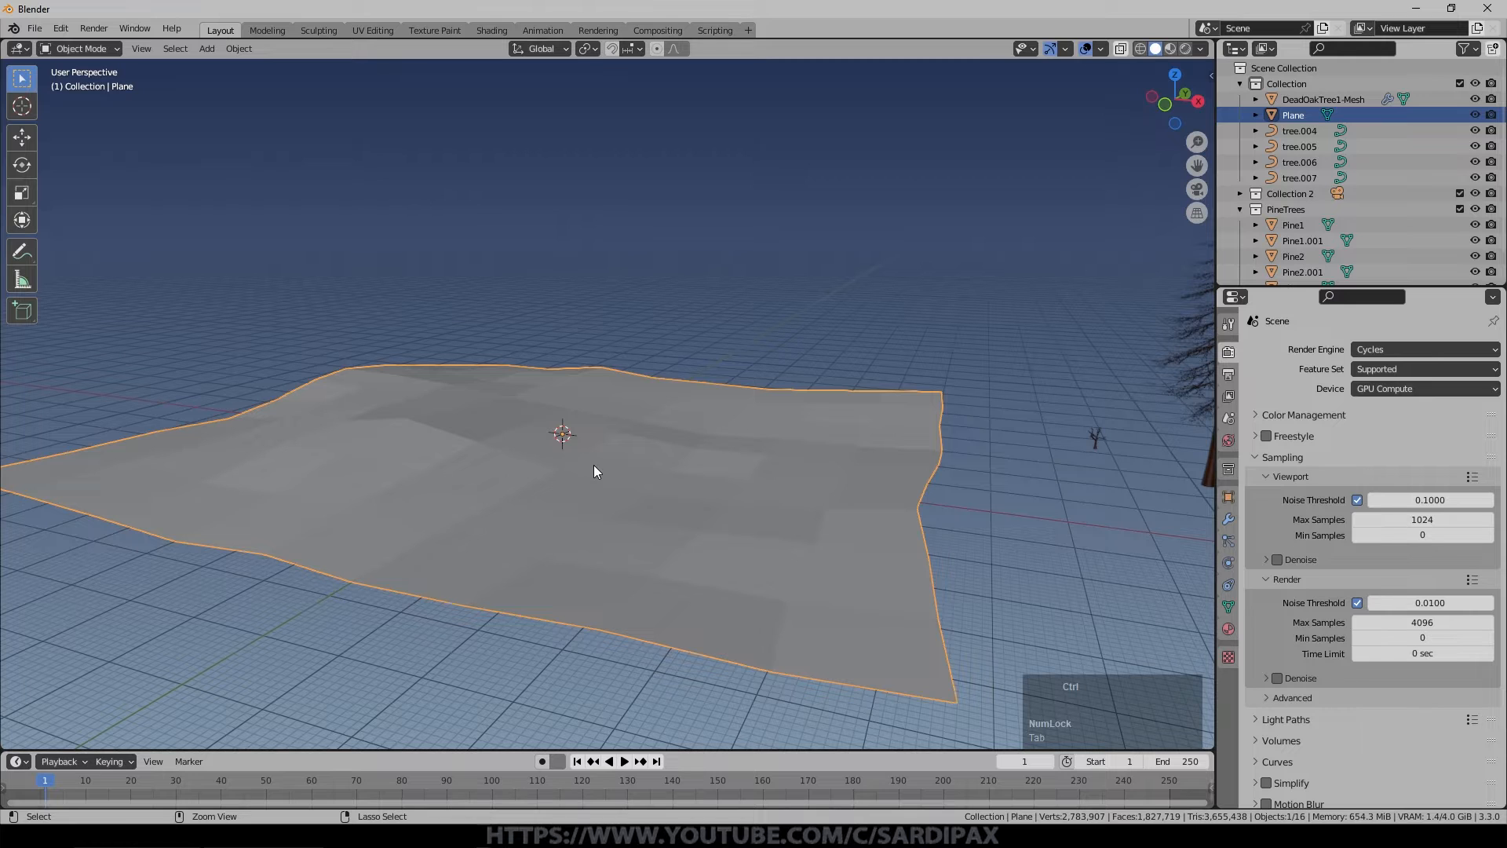
pyautogui.hotkey('ctrl', '1')
pyautogui.rightClick(604, 520)
pyautogui.click(604, 519)
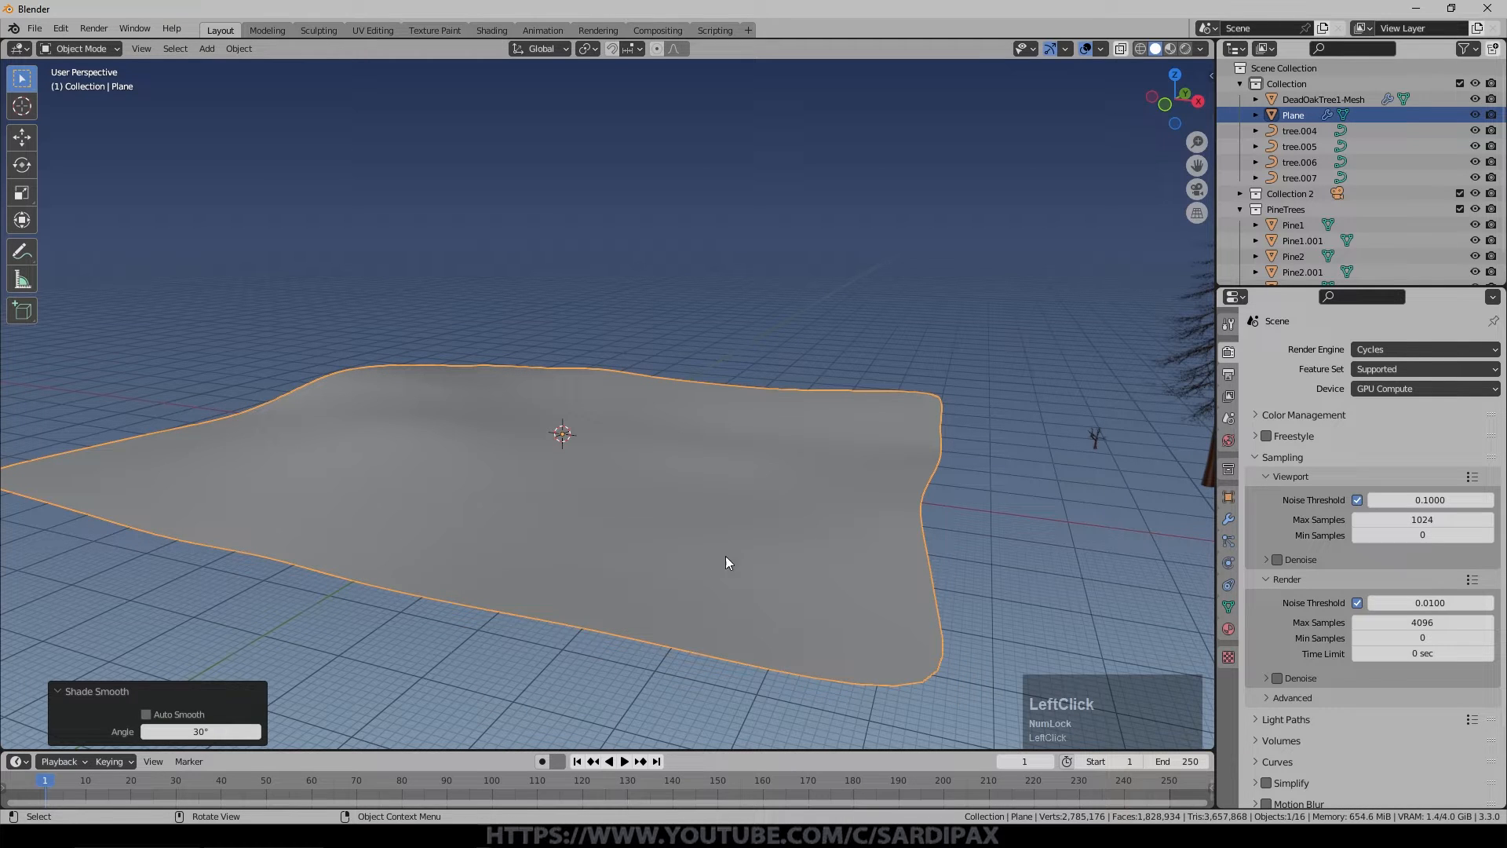
# Apply the ground plane's Subdivision modifier and check the resulting mesh in edit mode.
pyautogui.click(1228, 519)
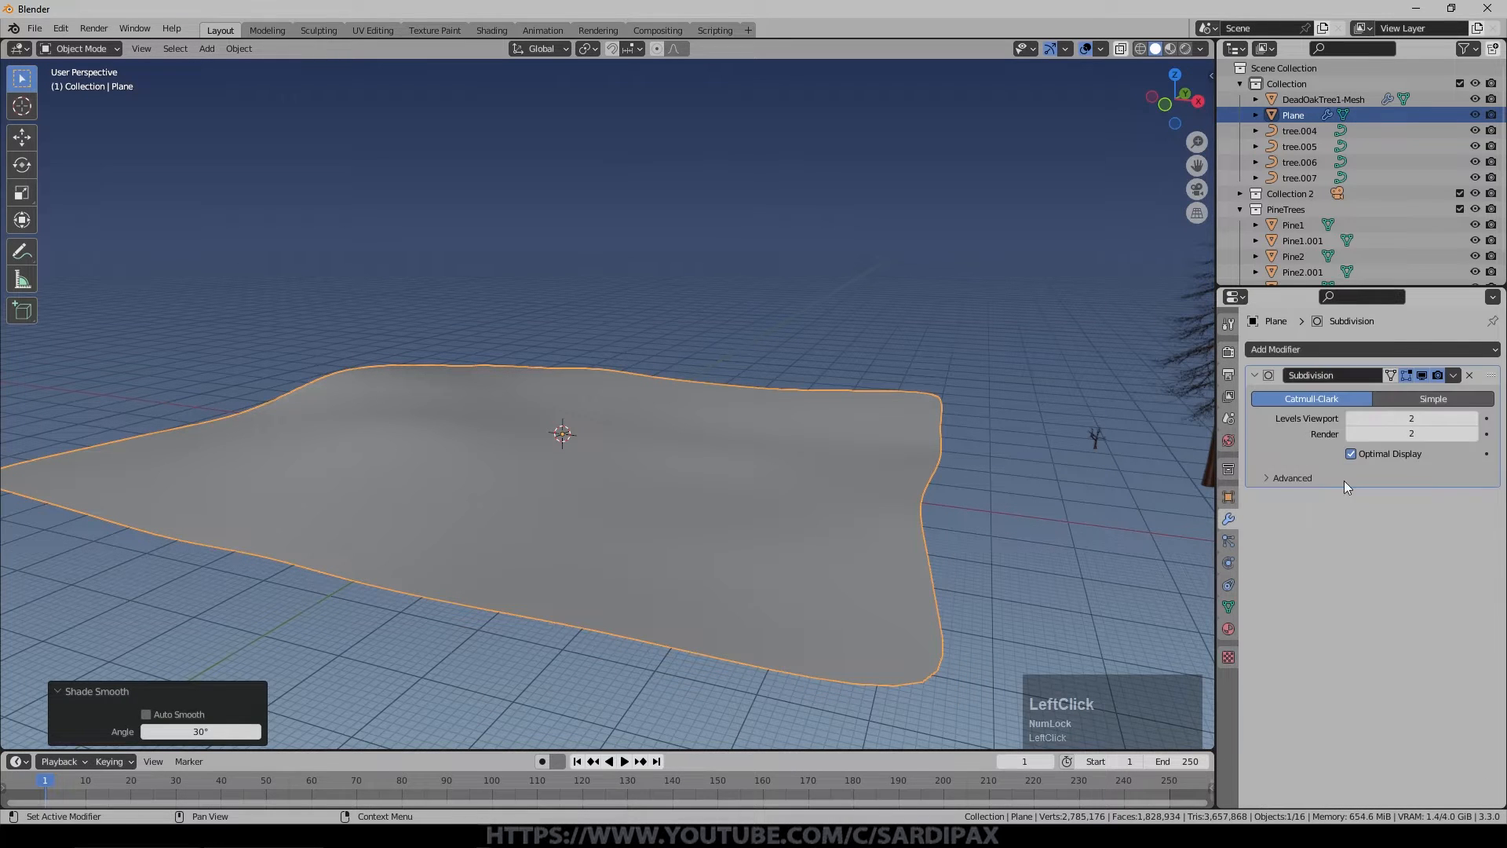
pyautogui.click(1453, 374)
pyautogui.click(1405, 394)
pyautogui.moveTo(792, 428)
pyautogui.mouseDown(button='middle')
pyautogui.moveTo(727, 410)
pyautogui.moveTo(808, 417)
pyautogui.mouseUp(button='middle')
pyautogui.scroll(3, 606, 425)
pyautogui.press('capslock')
pyautogui.press('Tab')
pyautogui.moveTo(582, 460)
pyautogui.mouseDown(button='middle')
pyautogui.moveTo(541, 482)
pyautogui.moveTo(565, 438)
pyautogui.moveTo(587, 432)
pyautogui.mouseUp(button='middle')
pyautogui.scroll(-5, 588, 431)
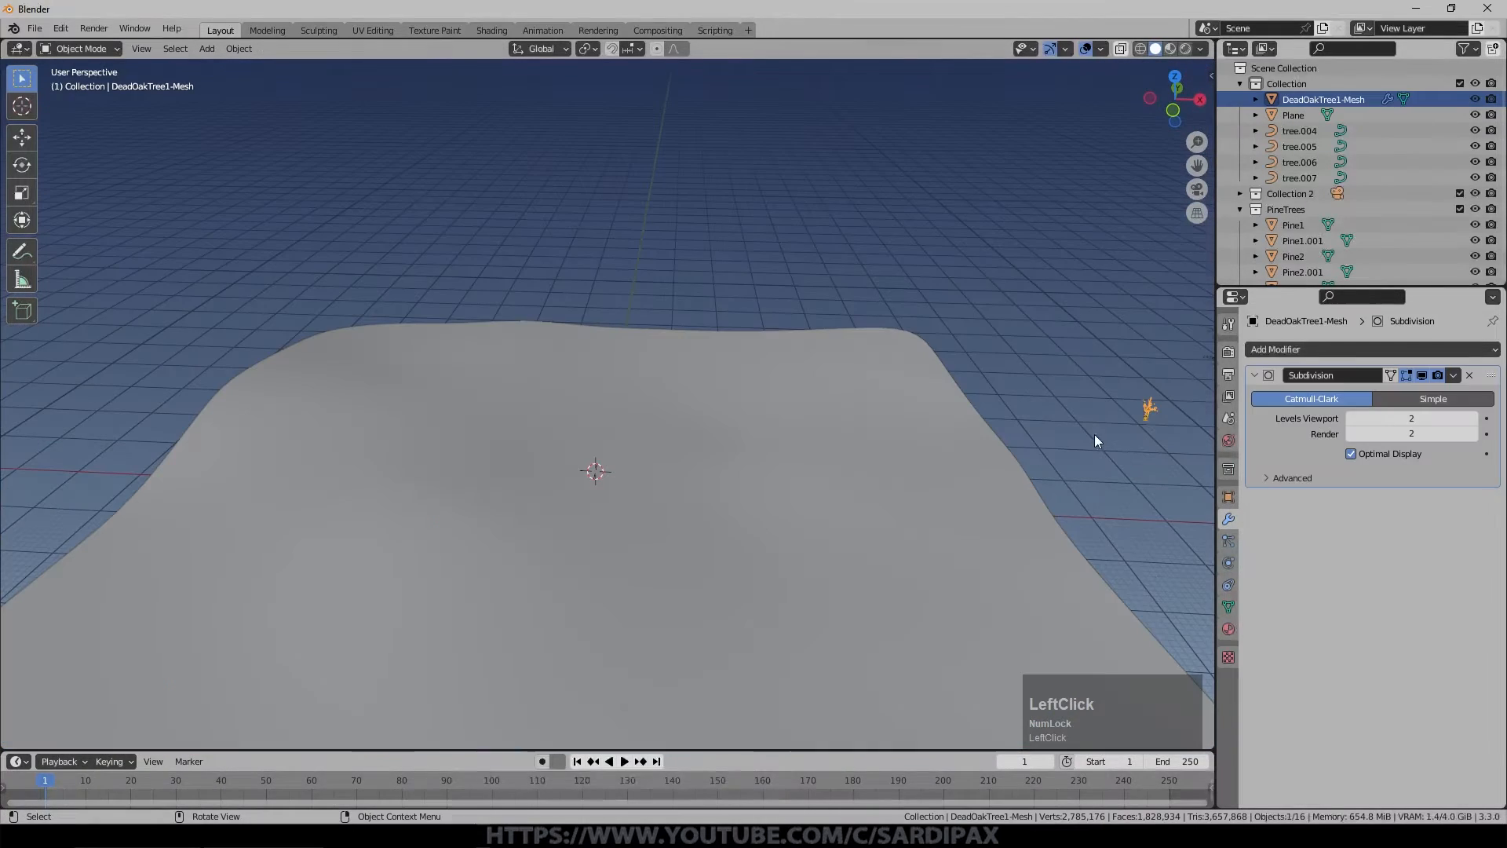
# Frame and inspect DeadOakTree1-Mesh, and scale the tree up by a factor of 7.021.
pyautogui.press('KP_Decimal')
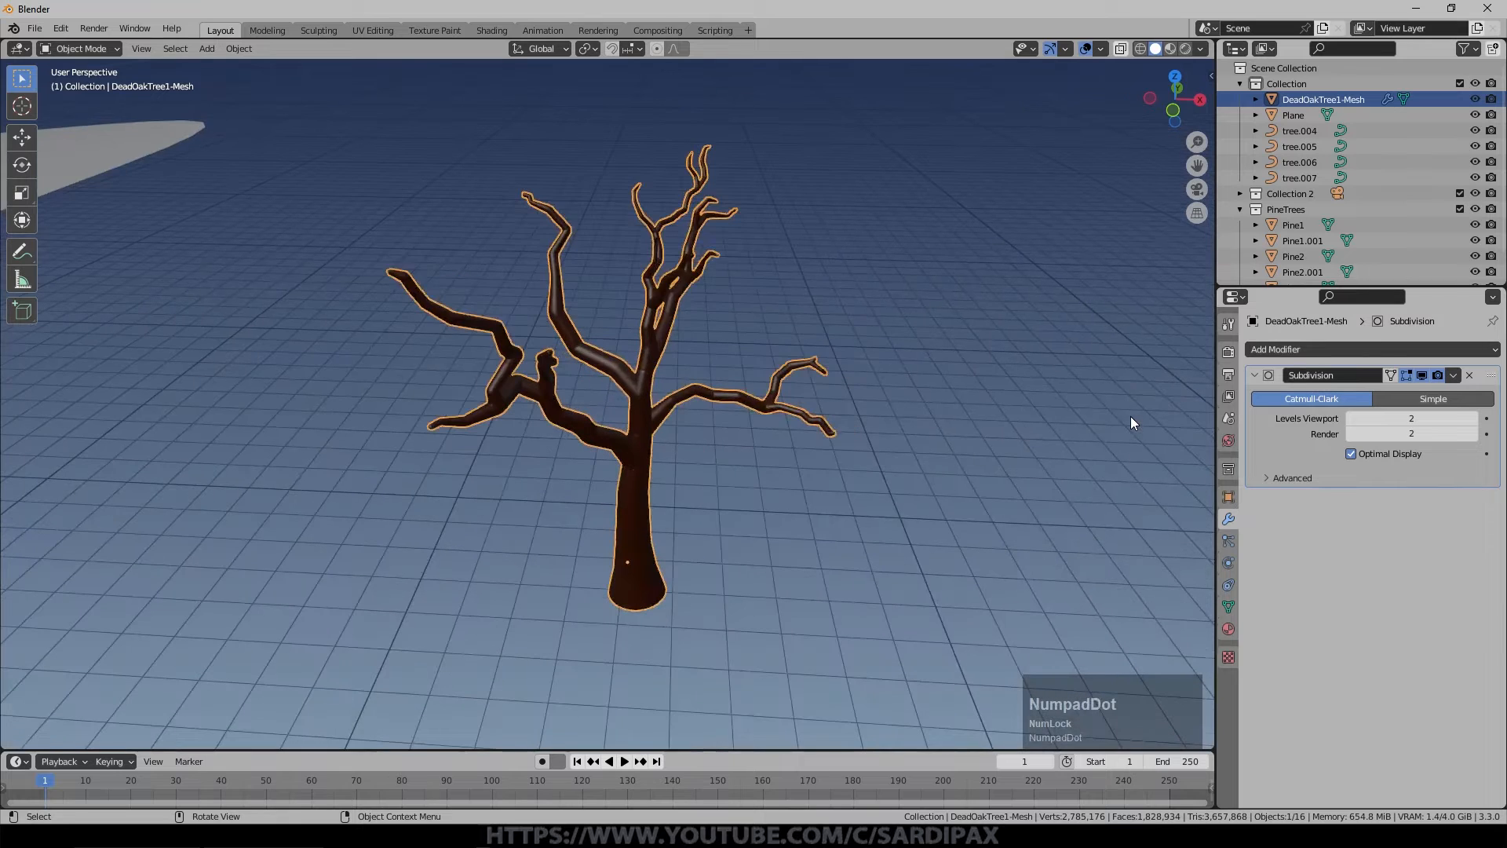
pyautogui.moveTo(789, 459); pyautogui.dragTo(726, 404, button='middle')
pyautogui.scroll(-4, 784, 424)
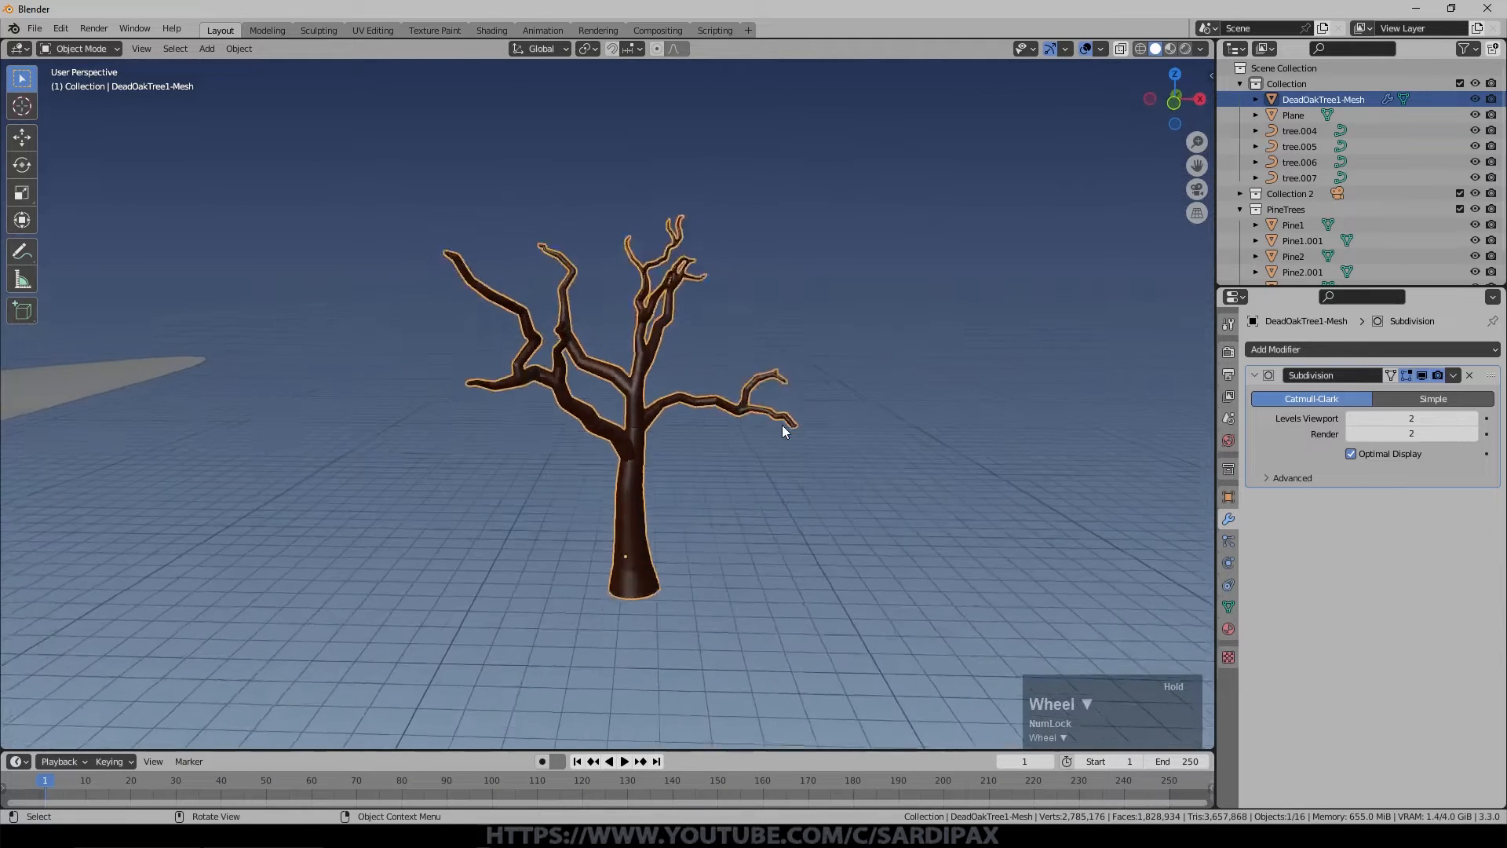
pyautogui.moveTo(727, 511); pyautogui.dragTo(682, 472, button='middle')
pyautogui.press('Tab')
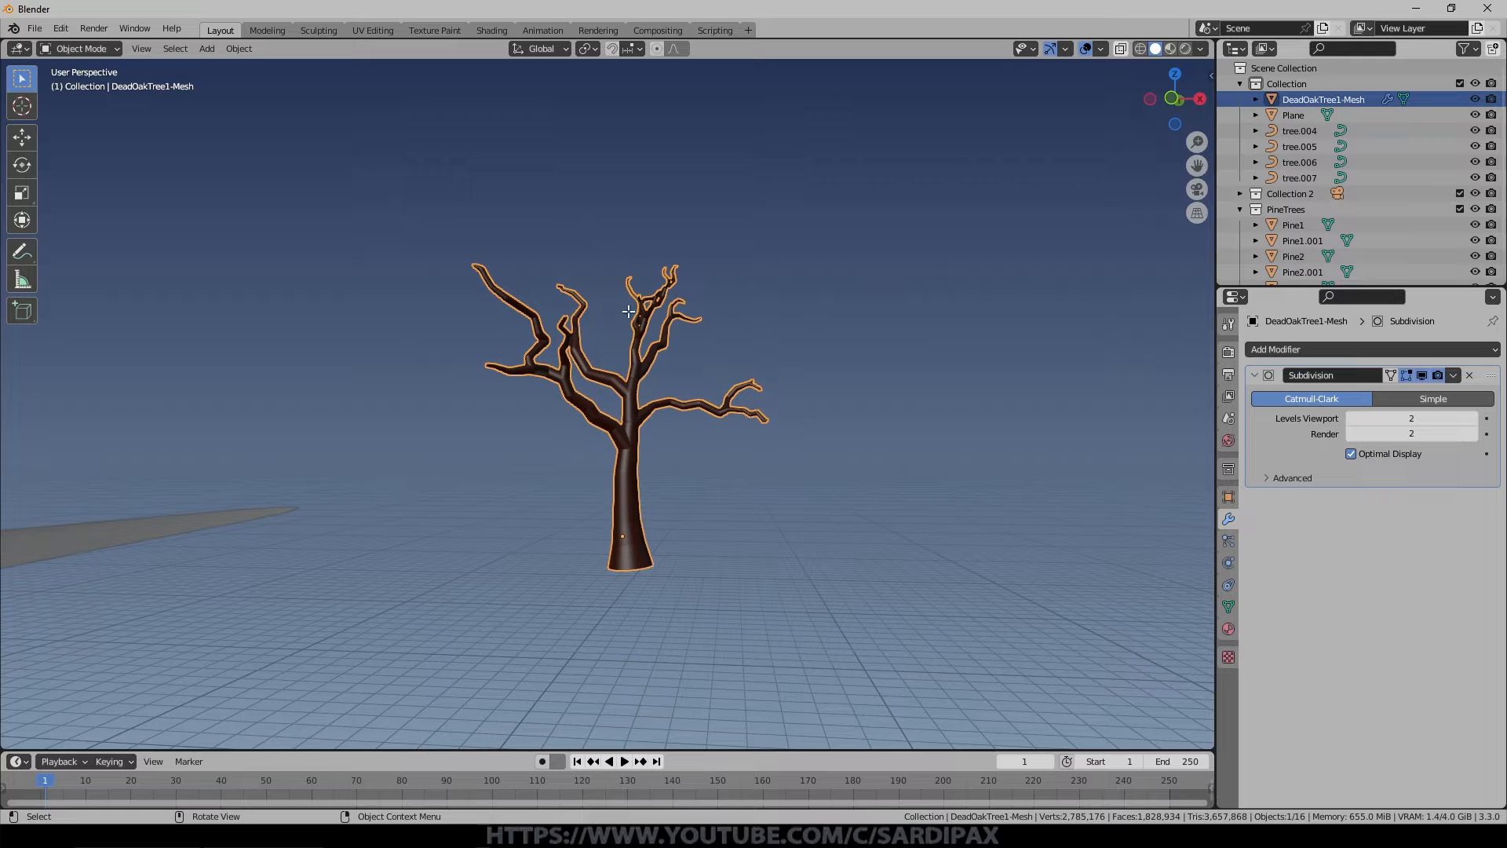
pyautogui.moveTo(666, 439); pyautogui.dragTo(678, 517, button='middle')
pyautogui.moveTo(731, 454); pyautogui.dragTo(631, 429, button='middle')
pyautogui.press('Tab')
pyautogui.scroll(-2, 631, 429)
pyautogui.scroll(1, 661, 441)
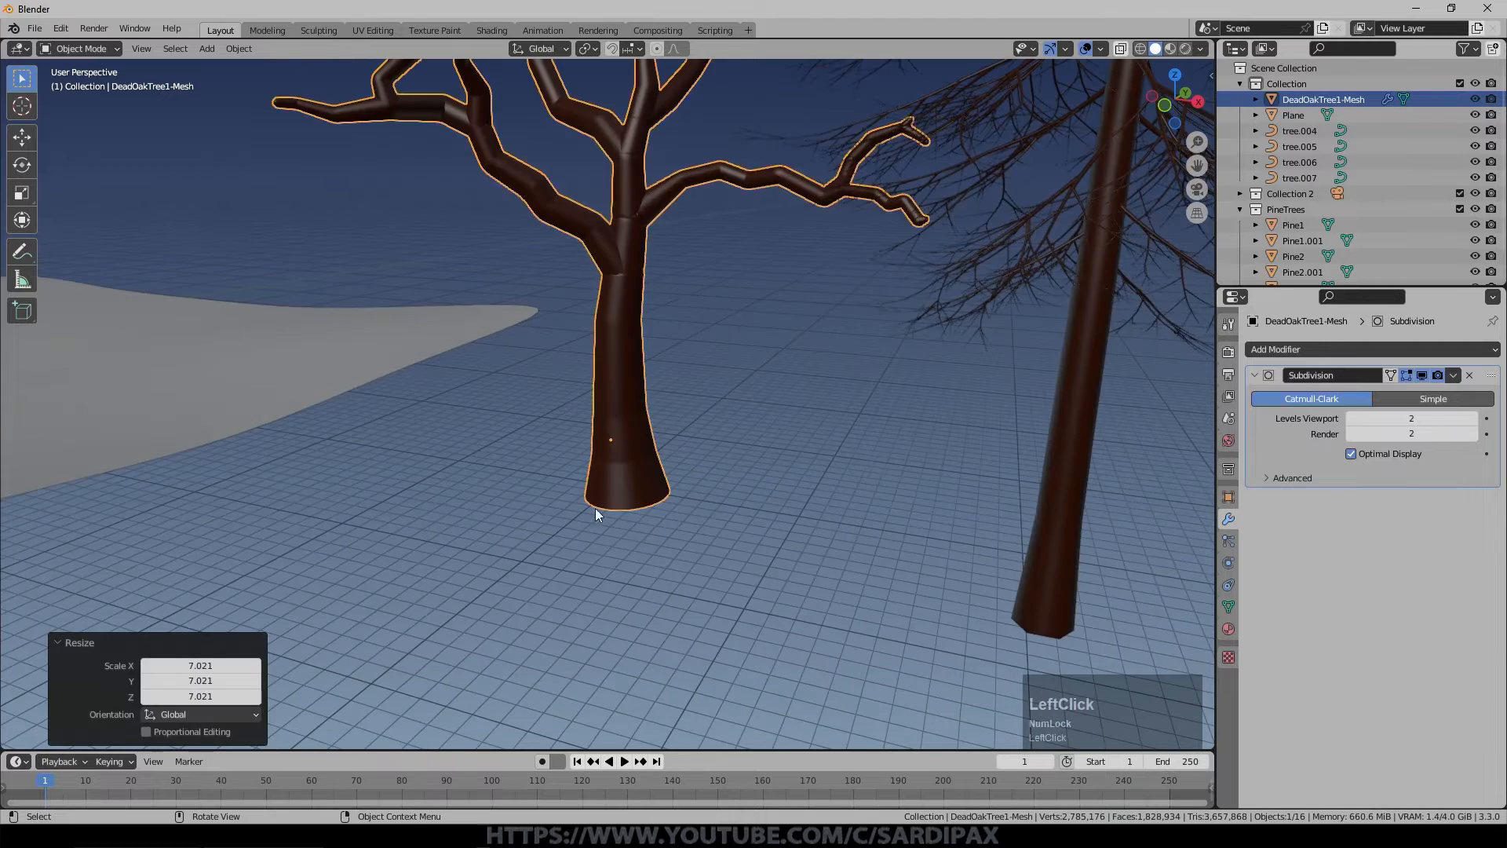
# Scale the dead oak by 0.422 and move it about -85 m in X and -18 m in Y onto the ground plane.
pyautogui.press('KP_7')
pyautogui.scroll(-3, 710, 439)
pyautogui.scroll(-2, 711, 445)
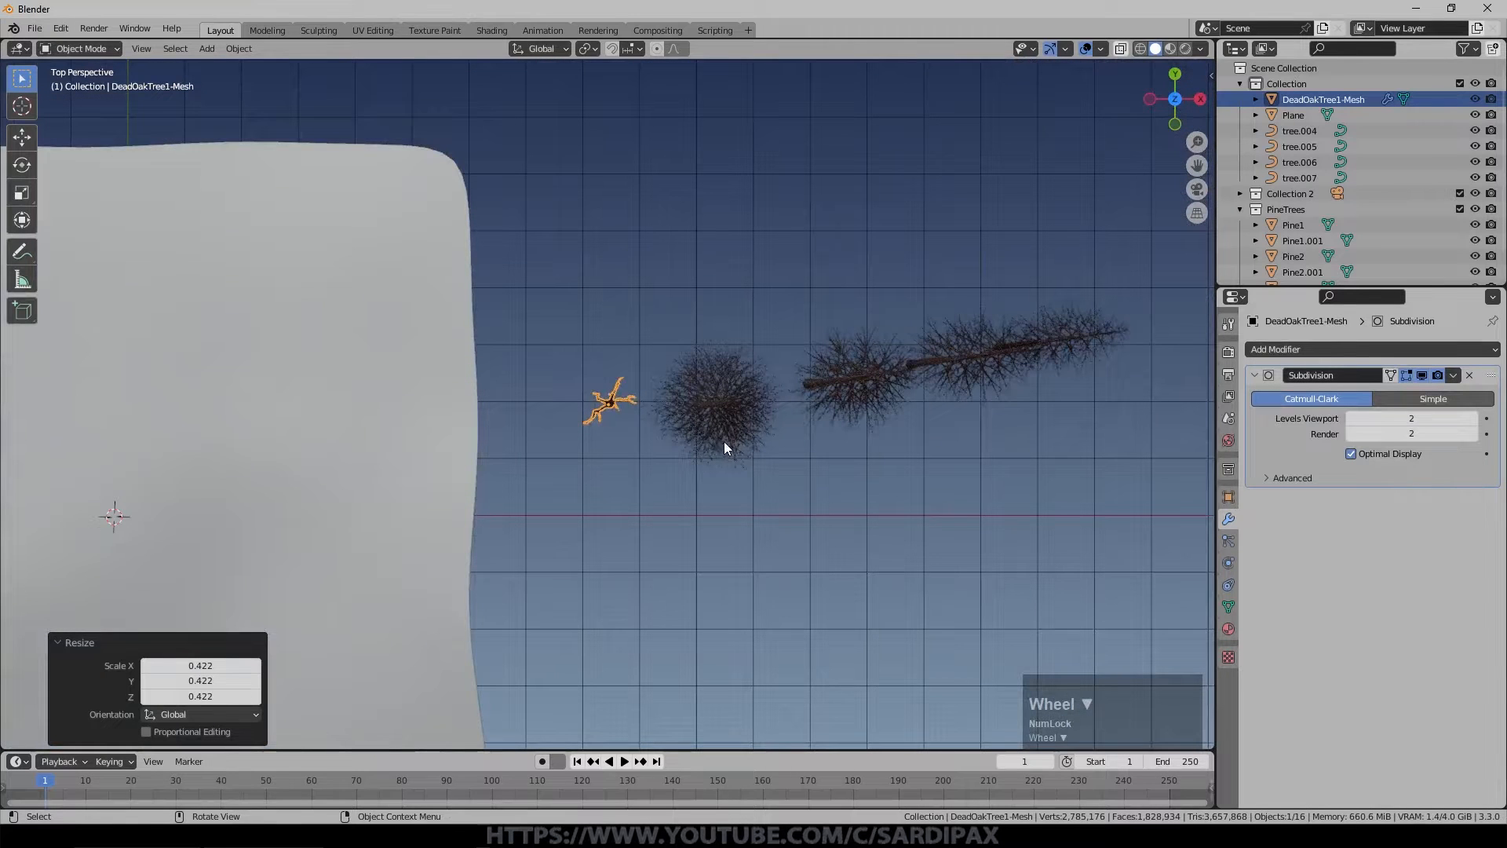
pyautogui.press('g')
pyautogui.click(281, 591)
# Reposition the dead oak near the ground's centre in camera and top views, finishing with a move of about 7.8 m X, 1.5 m Y and 1.9 m Z.
pyautogui.press('KP_0')
pyautogui.press('g')
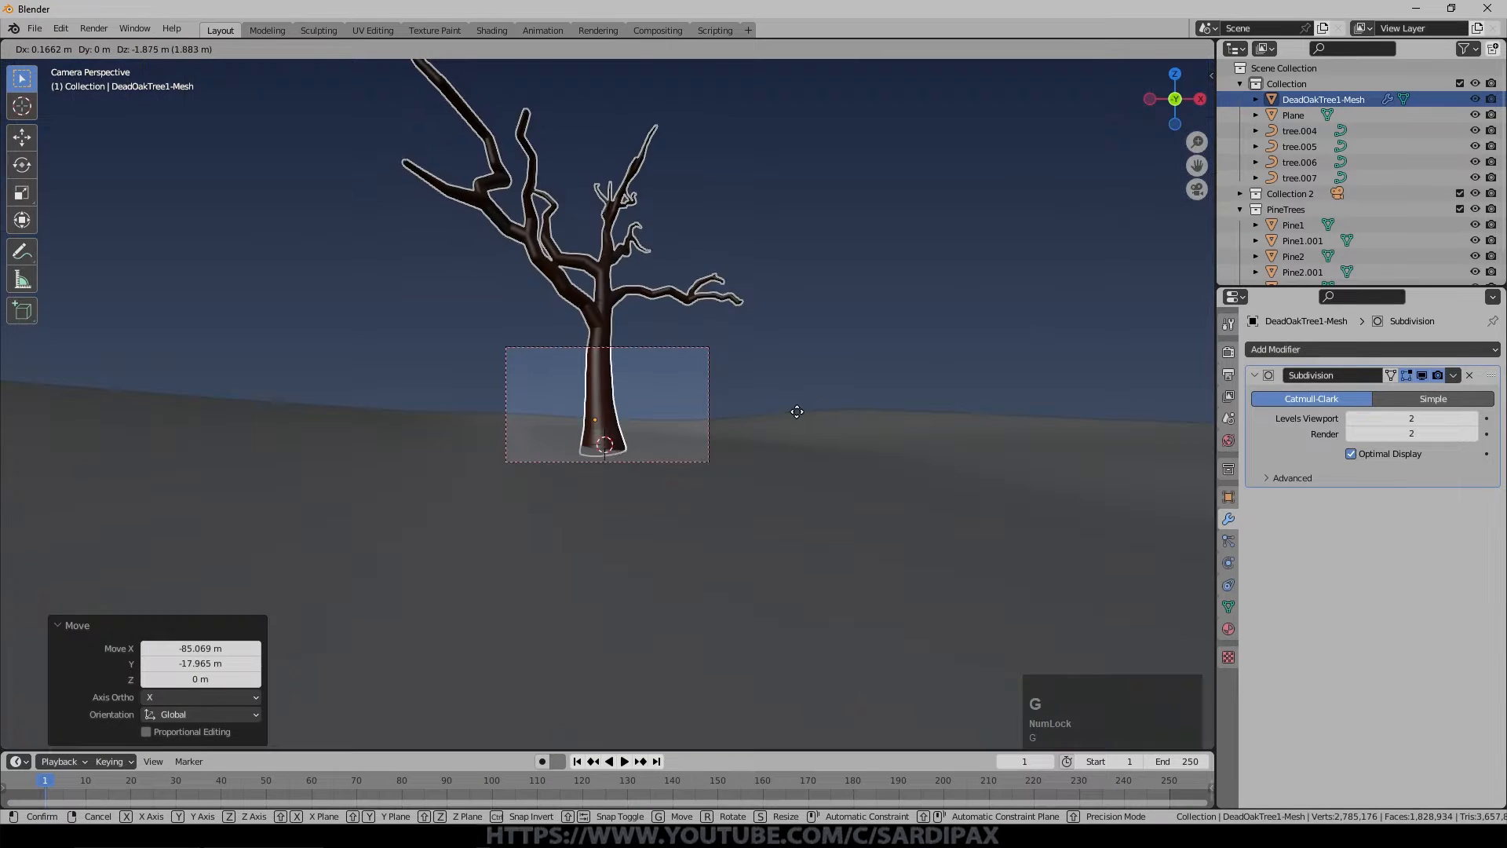
pyautogui.click(643, 474)
pyautogui.scroll(-3, 682, 478)
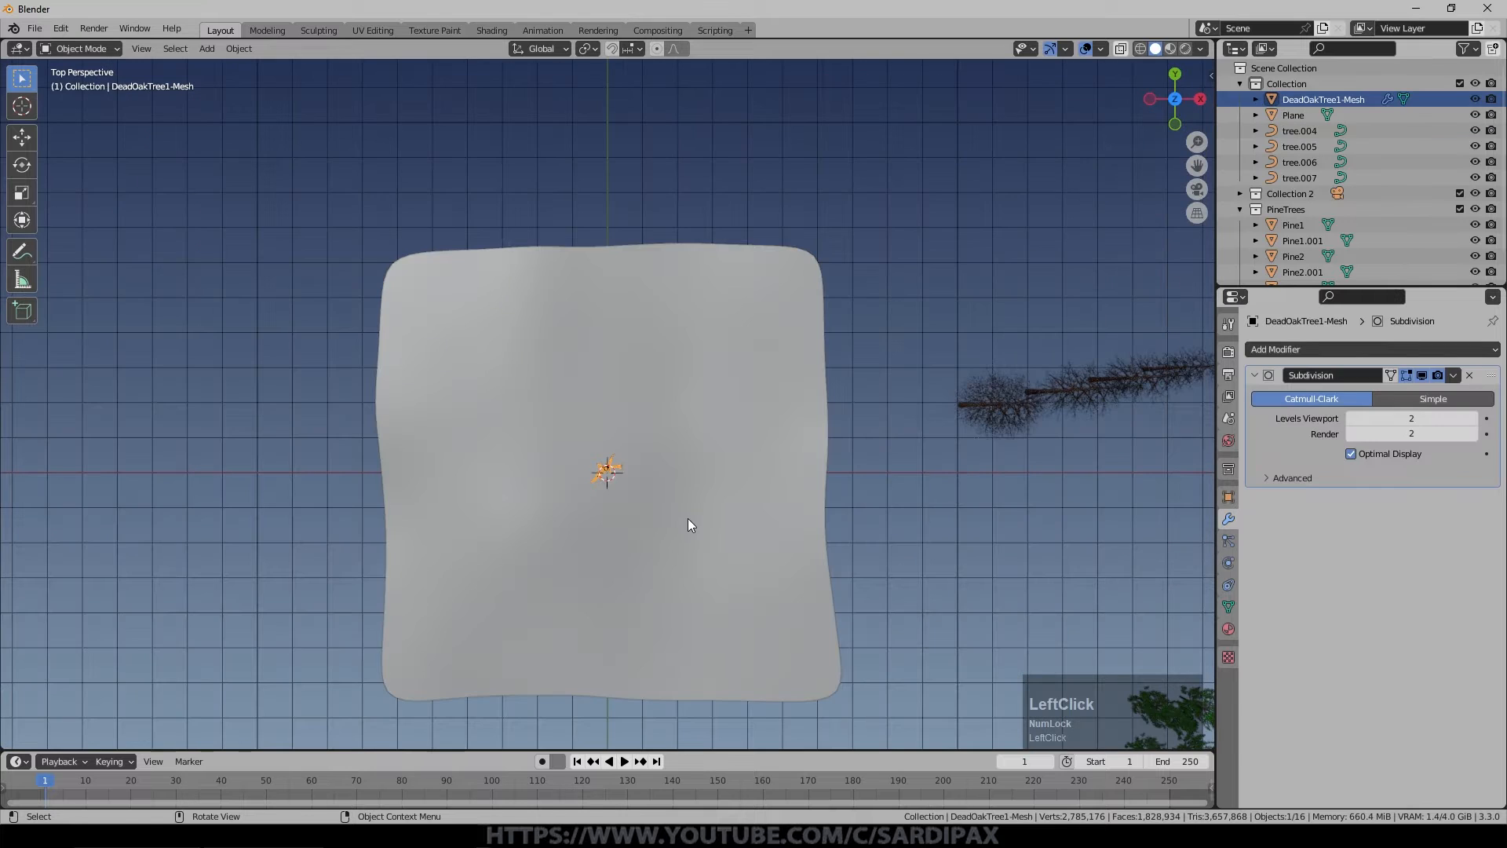
pyautogui.press('g')
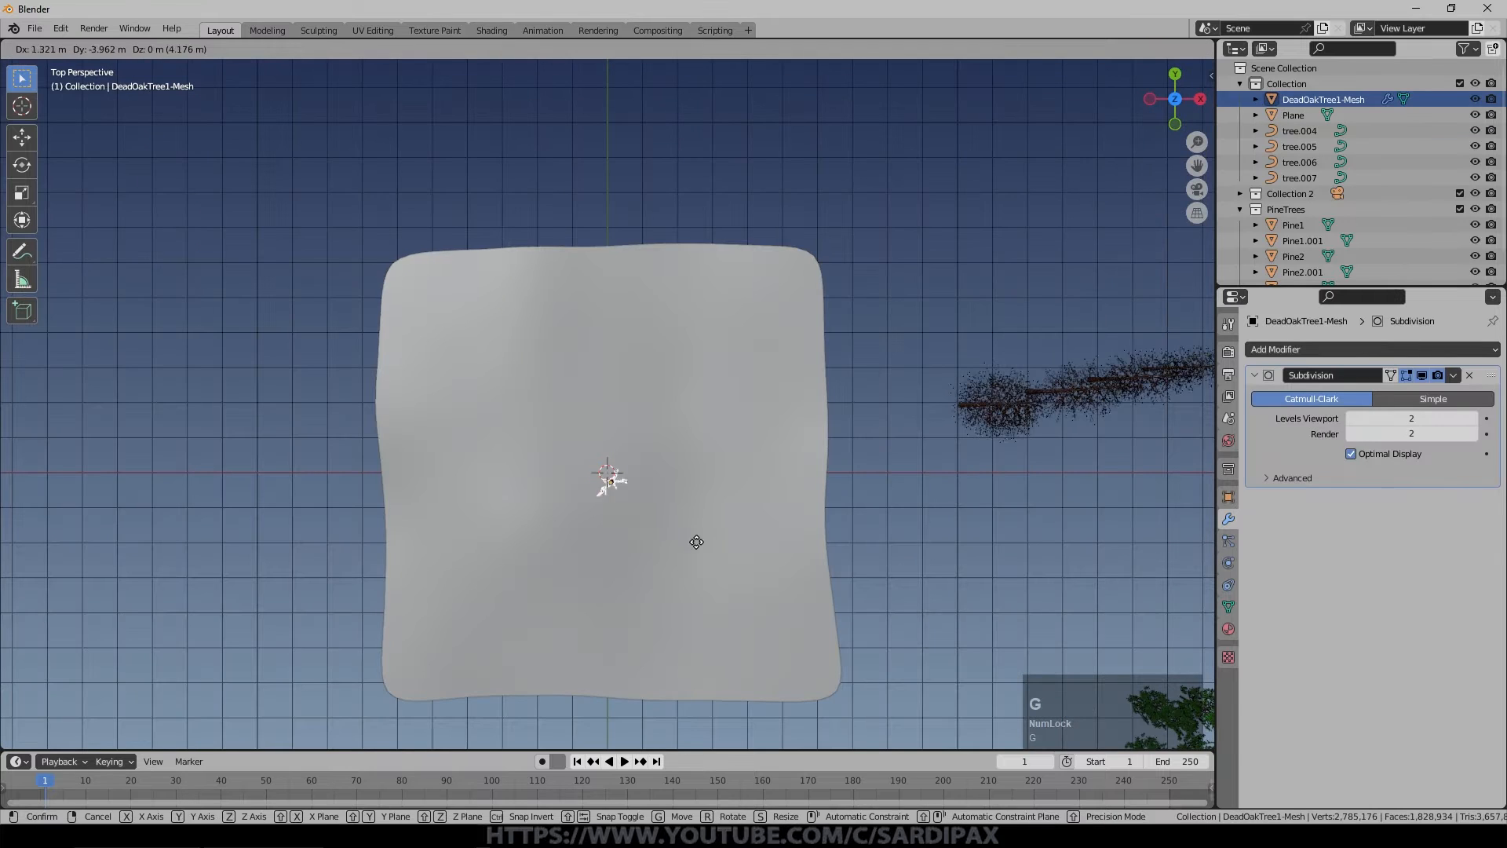
pyautogui.click(707, 567)
pyautogui.press('g')
# Lower the dead oak about 3.05 m along Z so its trunk base sits in the ground.
pyautogui.moveTo(757, 571); pyautogui.dragTo(753, 494, button='middle')
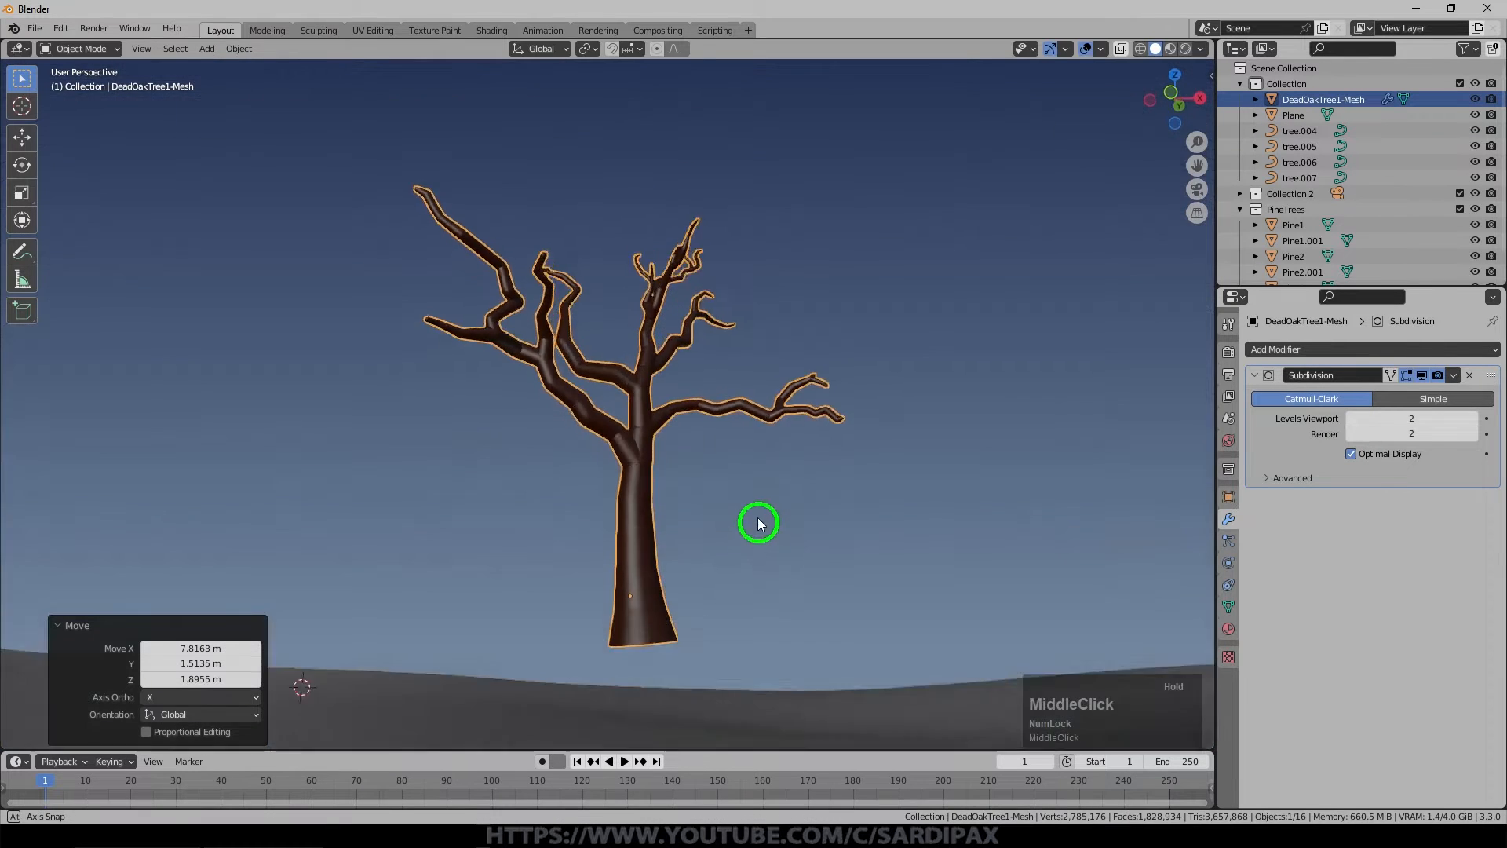
pyautogui.scroll(-3, 740, 532)
pyautogui.press('g')
pyautogui.press('z')
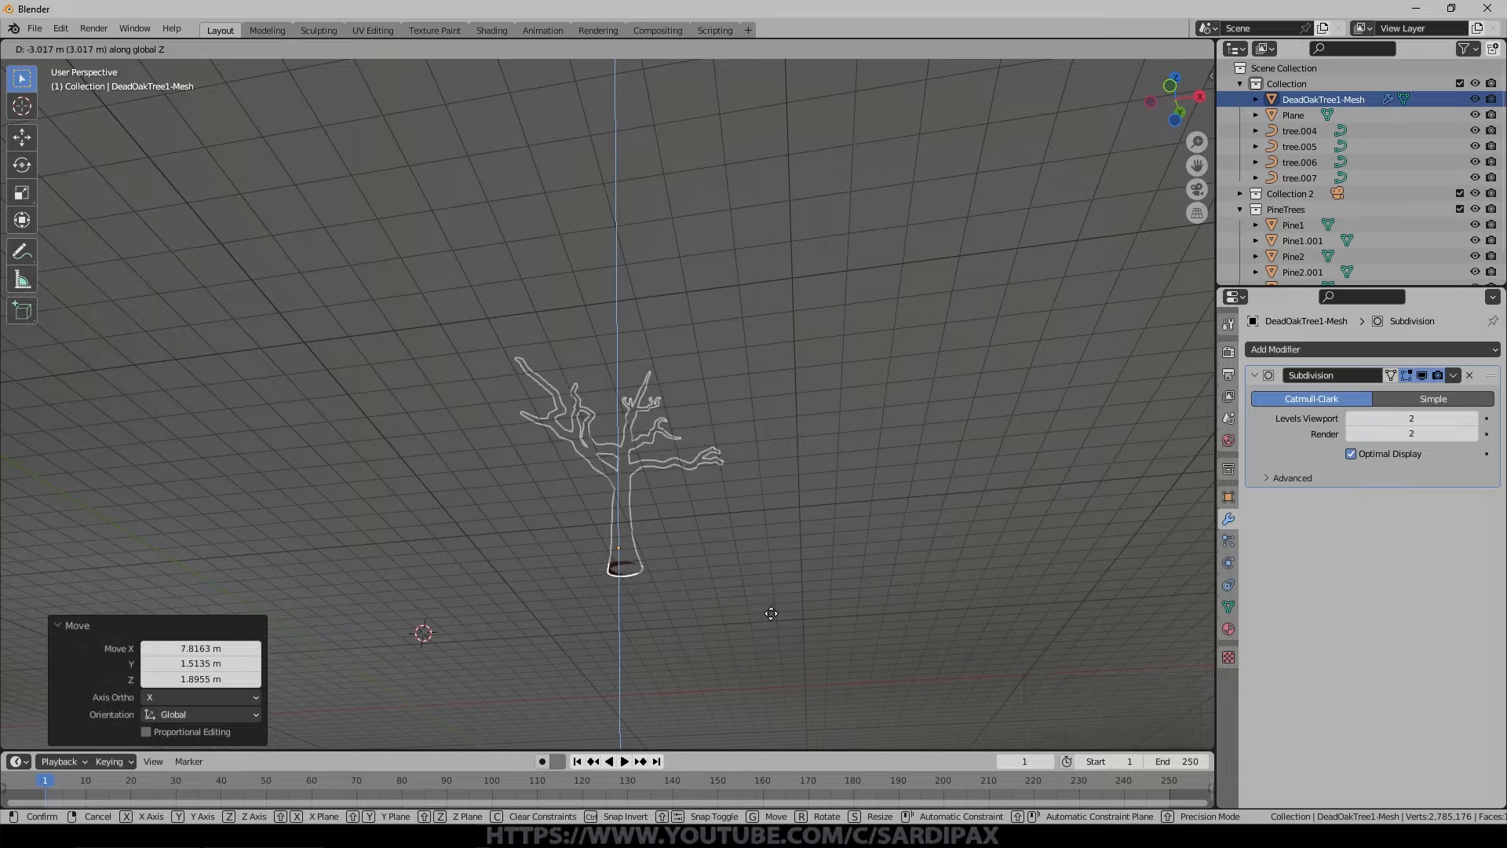
pyautogui.click(767, 609)
pyautogui.scroll(3, 716, 582)
pyautogui.scroll(3, 713, 661)
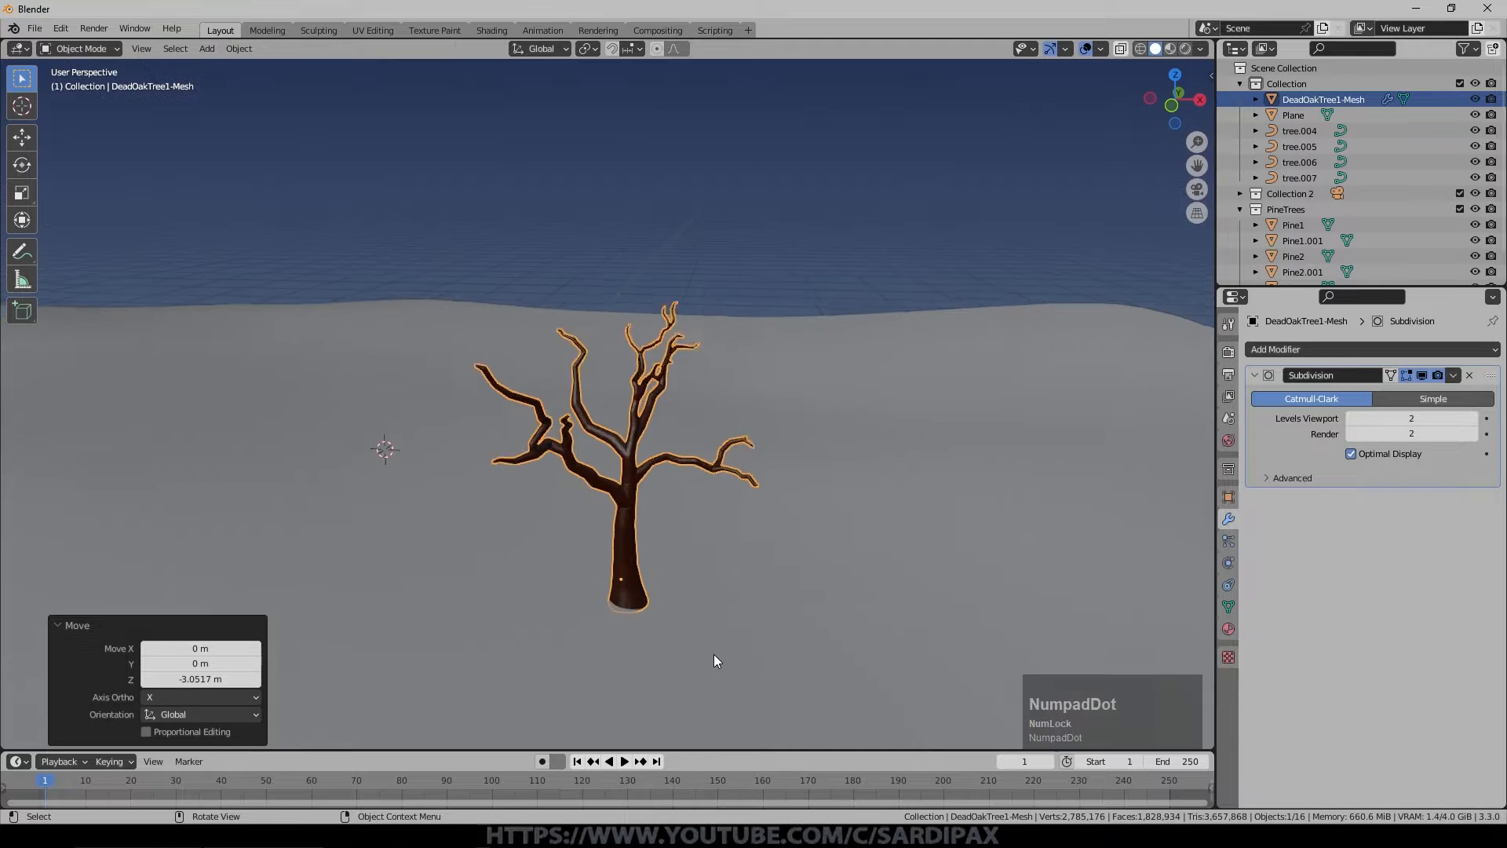
pyautogui.keyDown('shift'); pyautogui.moveTo(705, 660); pyautogui.dragTo(653, 562, button='middle'); pyautogui.keyUp('shift')
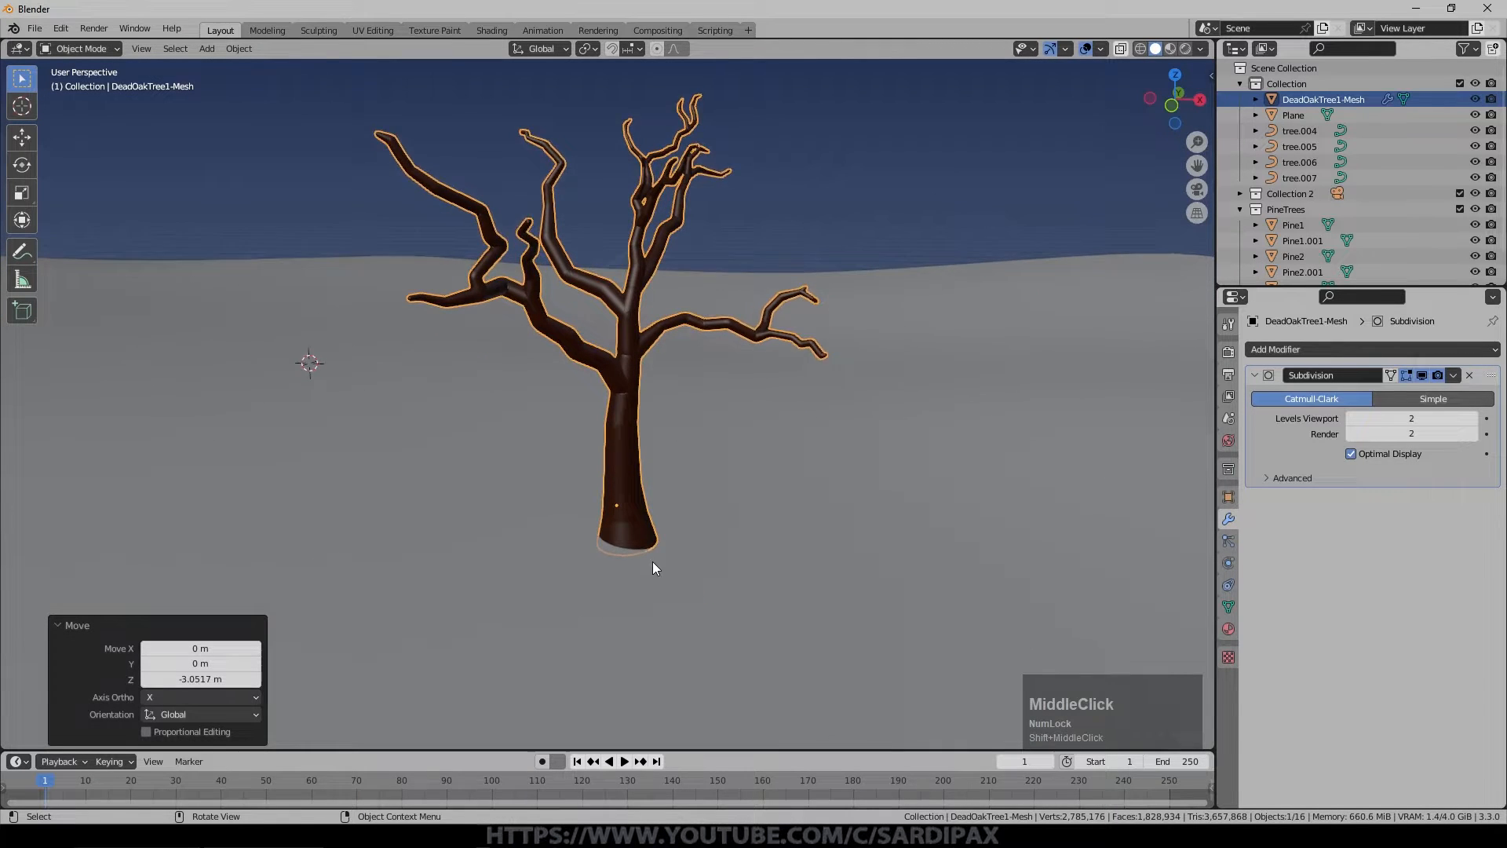
pyautogui.scroll(2, 671, 610)
# Select the four ground vertices around the oak's trunk, grow the selection, and subdivide it with 2 cuts and 0.270 fractal.
pyautogui.click(671, 573)
pyautogui.press('Tab')
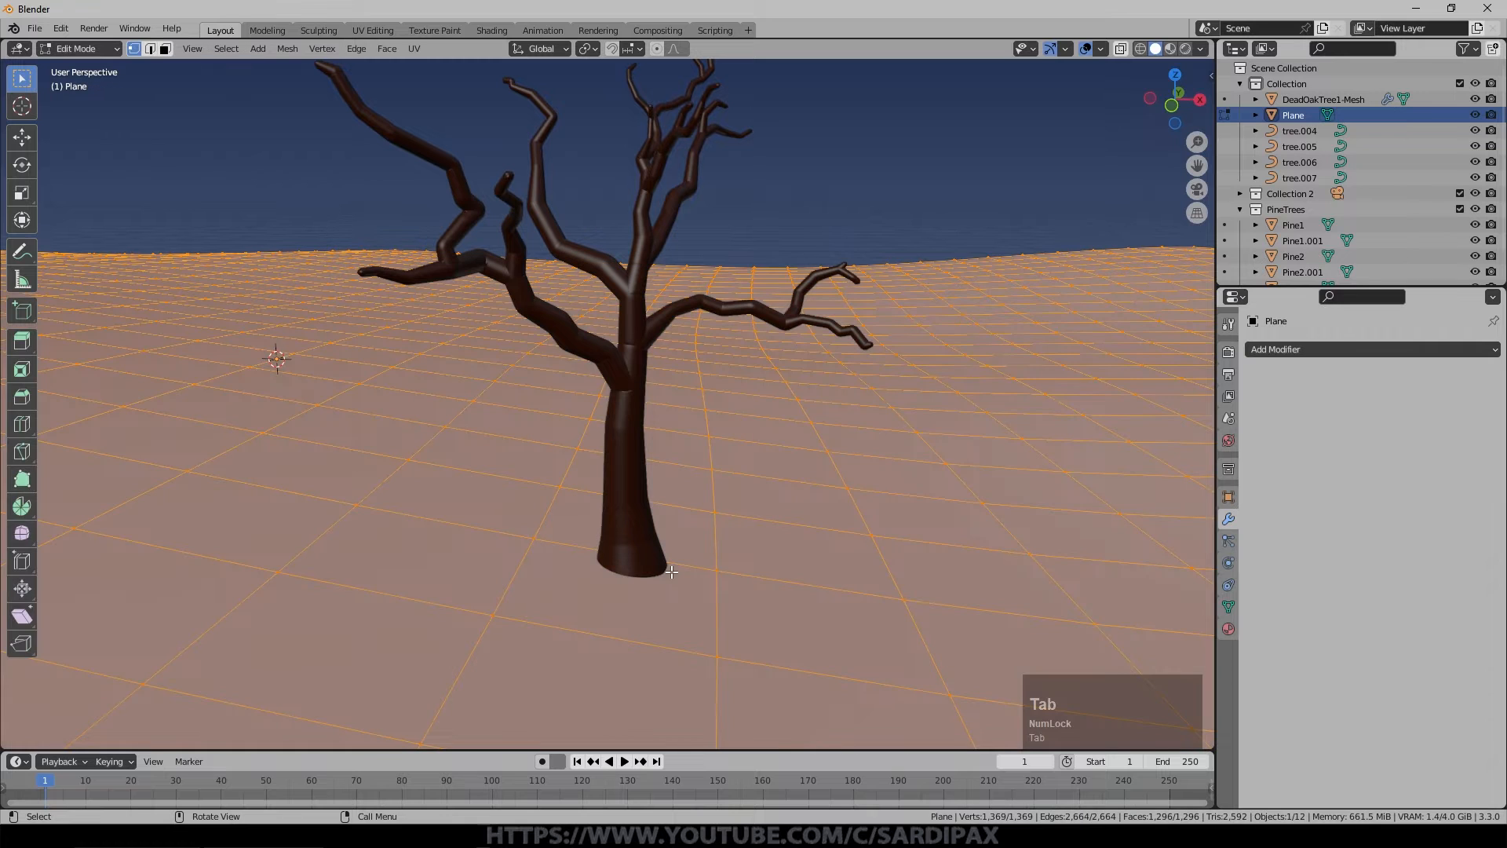
pyautogui.click(536, 539)
pyautogui.keyDown('shift'); pyautogui.click(562, 492); pyautogui.keyUp('shift')
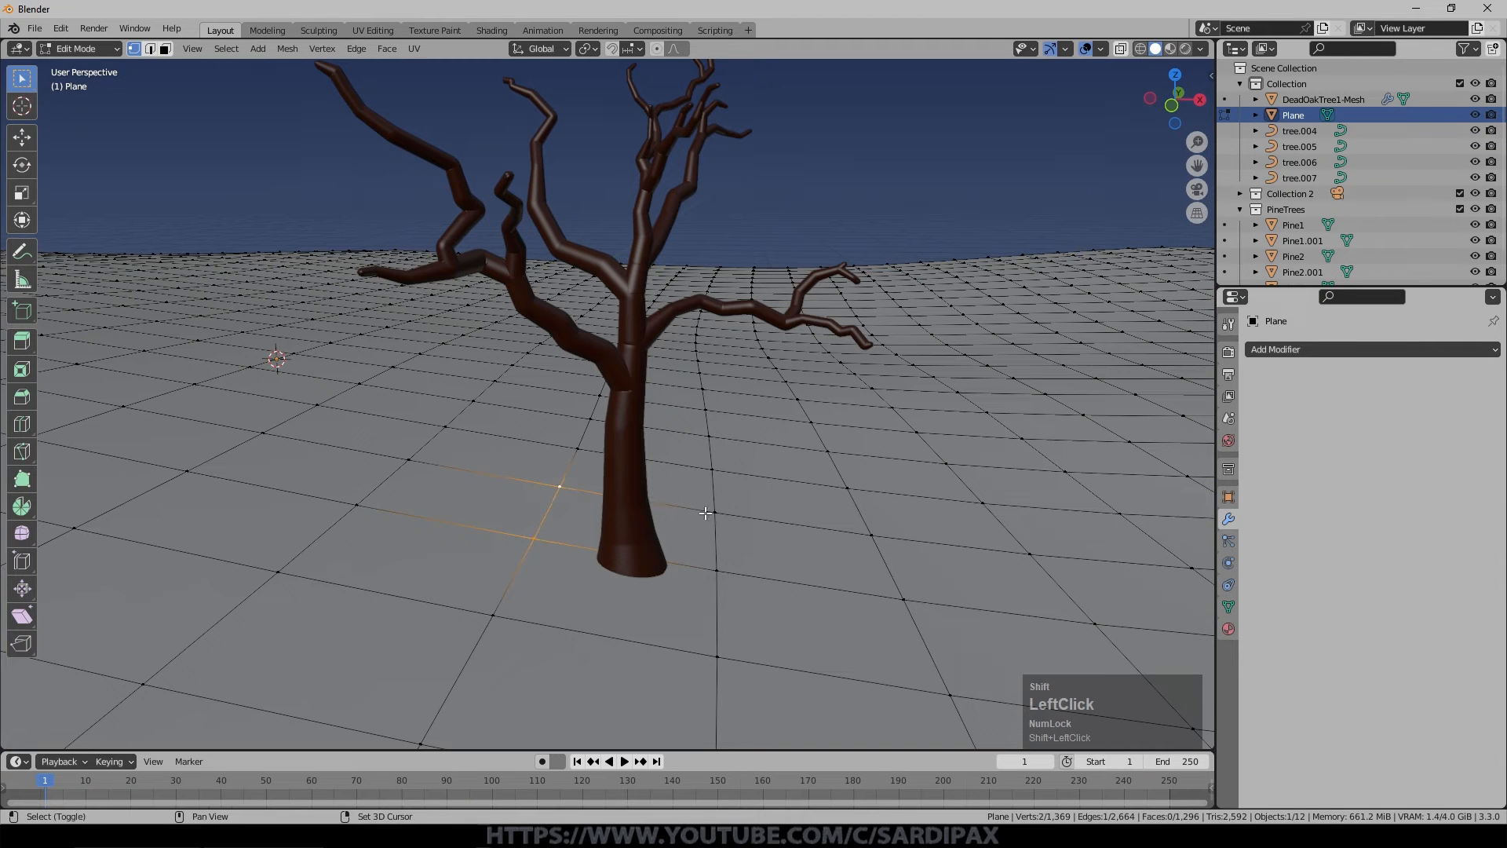
pyautogui.keyDown('shift'); pyautogui.click(715, 513); pyautogui.keyUp('shift')
pyautogui.keyDown('shift'); pyautogui.click(716, 571); pyautogui.keyUp('shift')
pyautogui.press('ctrl+KP_Add')
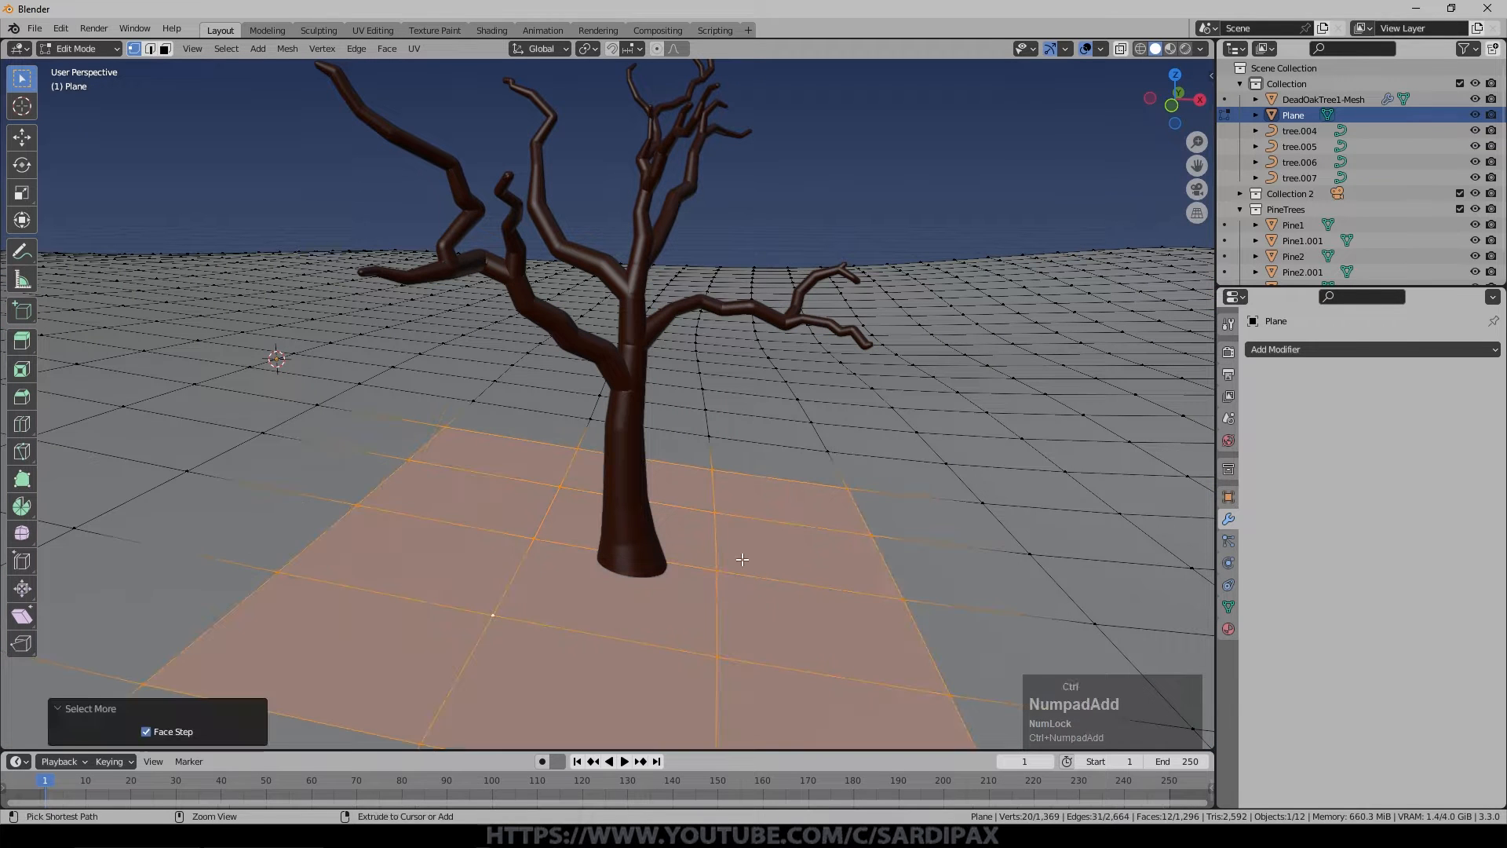
pyautogui.scroll(-3, 742, 559)
pyautogui.rightClick(732, 495)
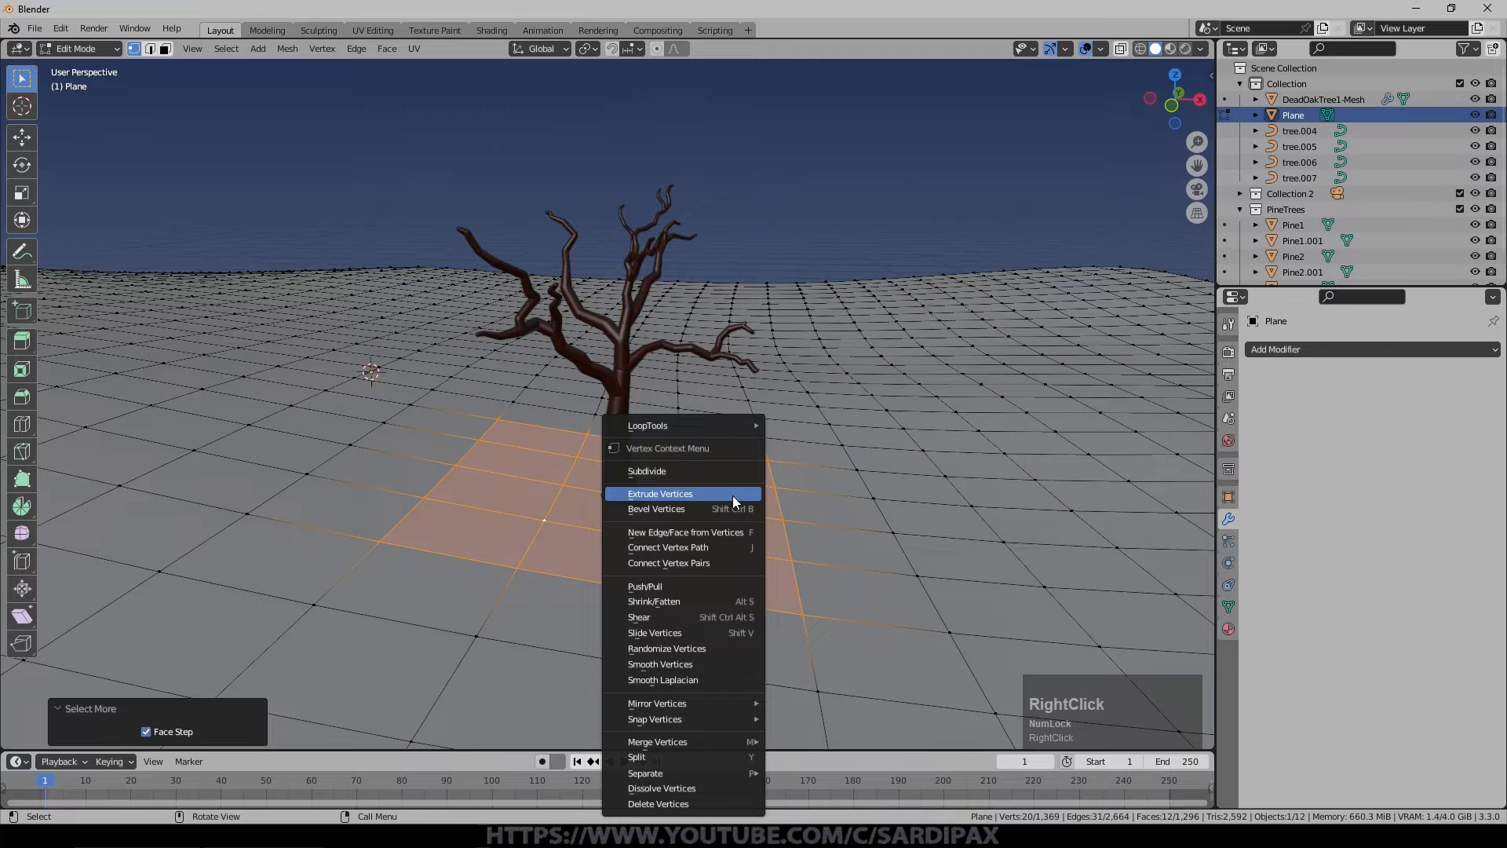
pyautogui.click(719, 475)
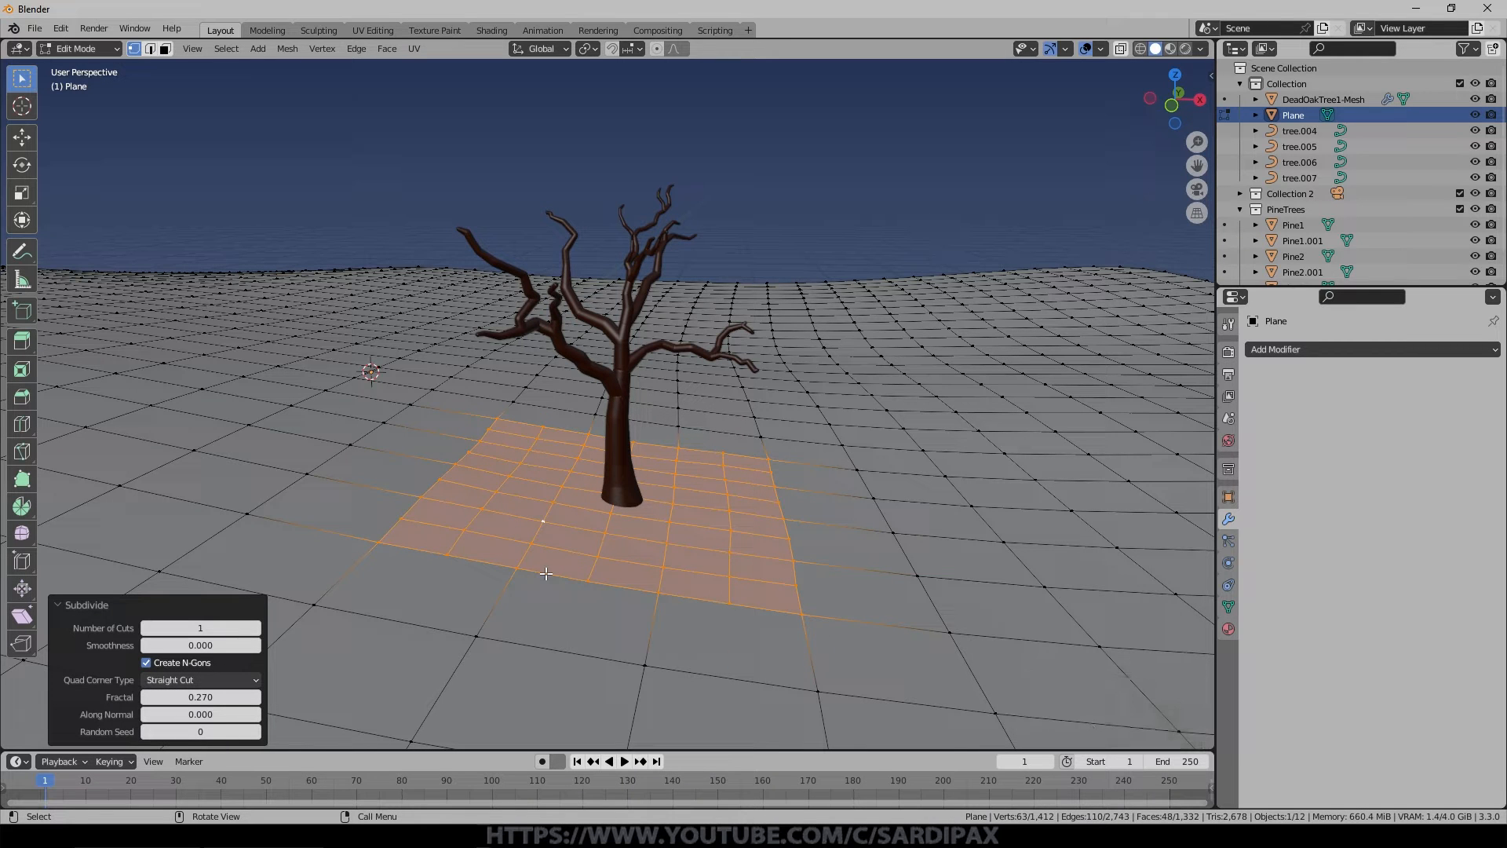
pyautogui.click(255, 628)
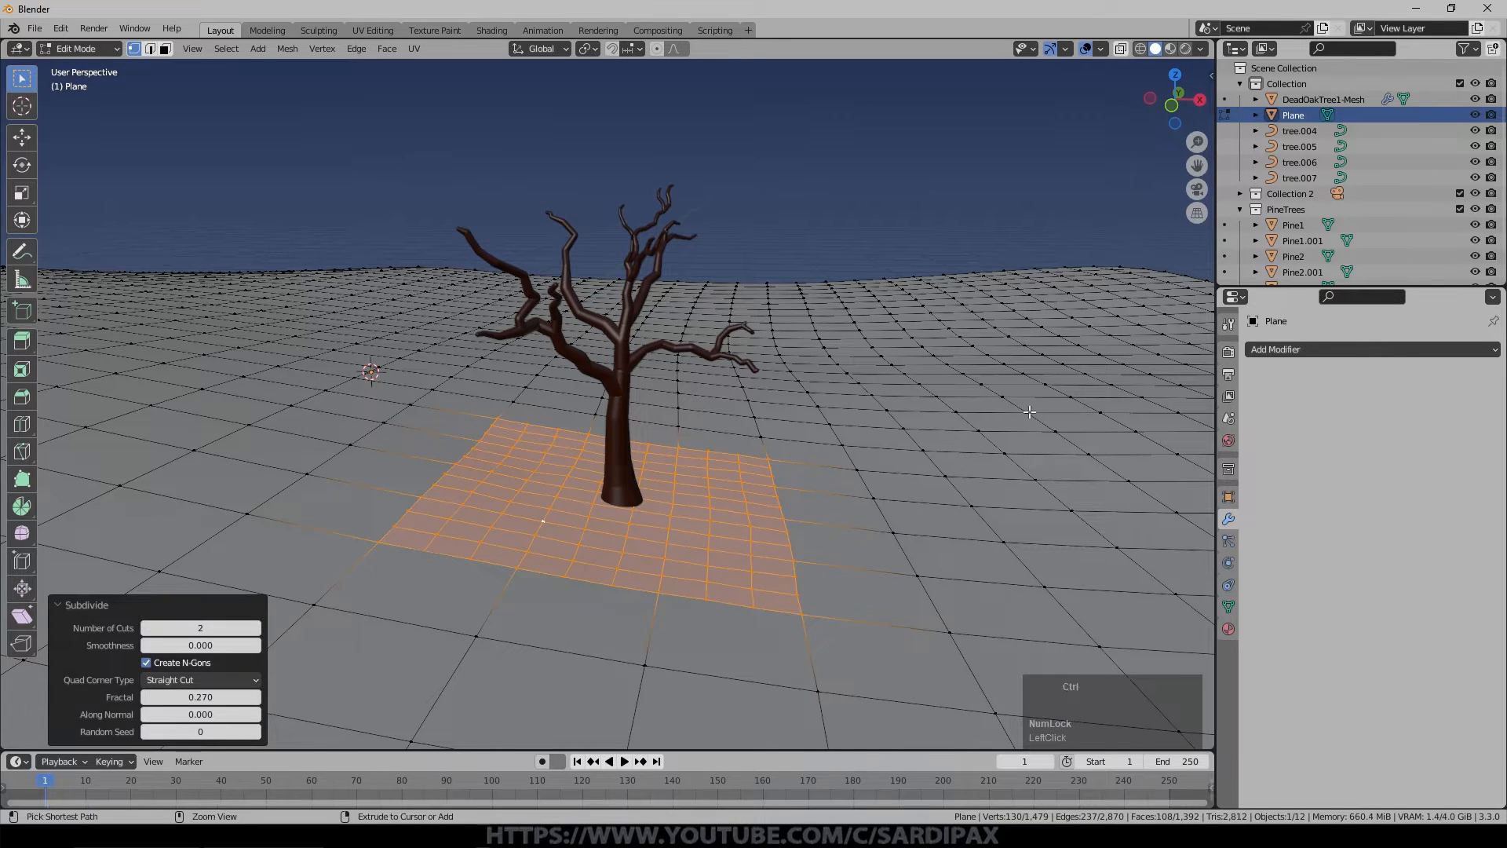
# Shrink the ground selection progressively towards the trunk, subdividing each smaller patch with 1 cut and 0.270 fractal.
pyautogui.press('ctrl+KP_Subtract')
pyautogui.press('ctrl+KP_Subtract')
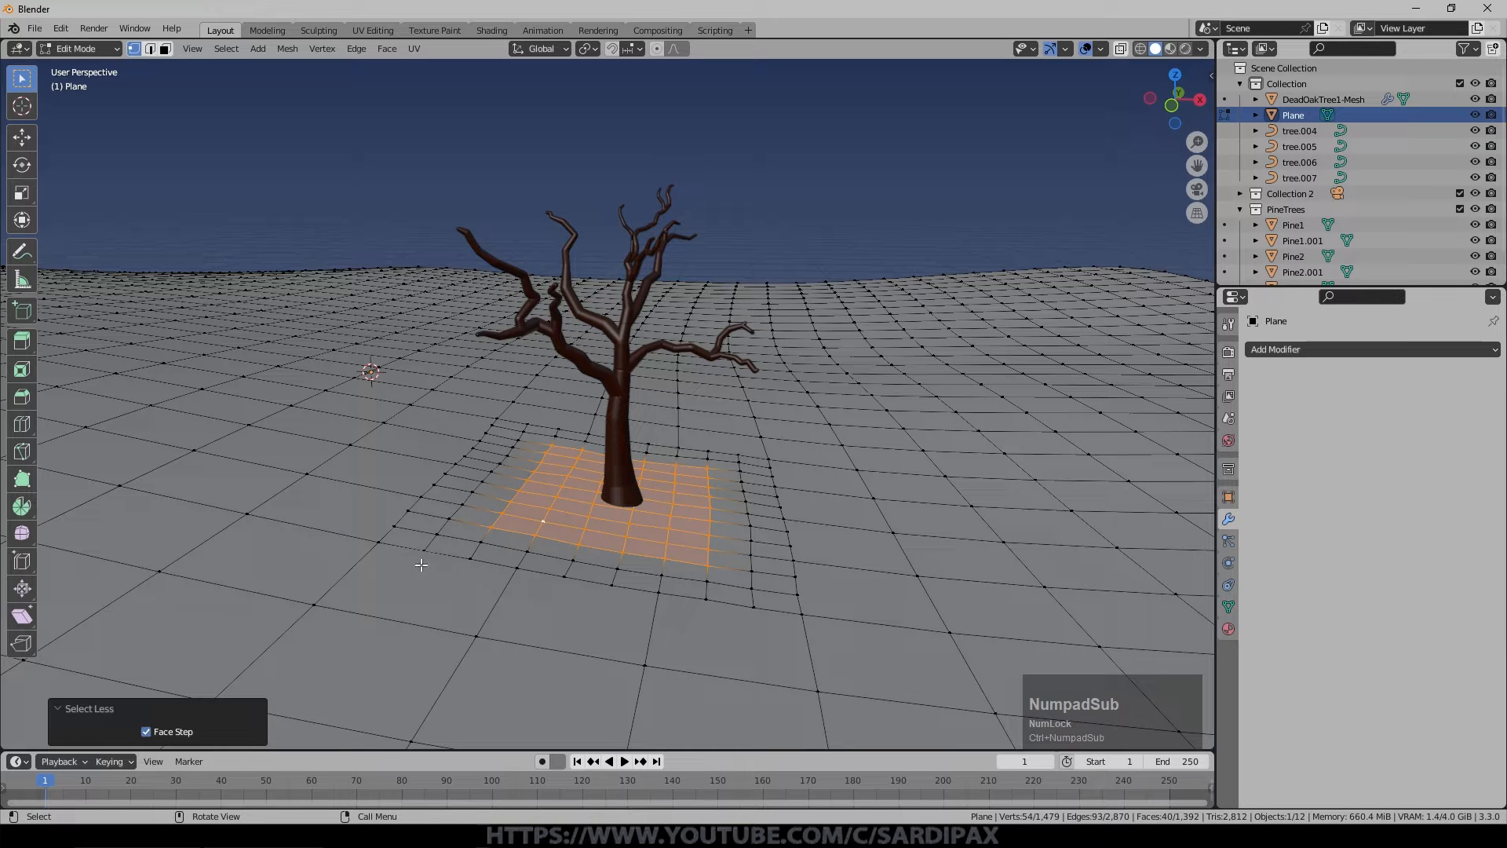
pyautogui.rightClick(571, 534)
pyautogui.click(557, 474)
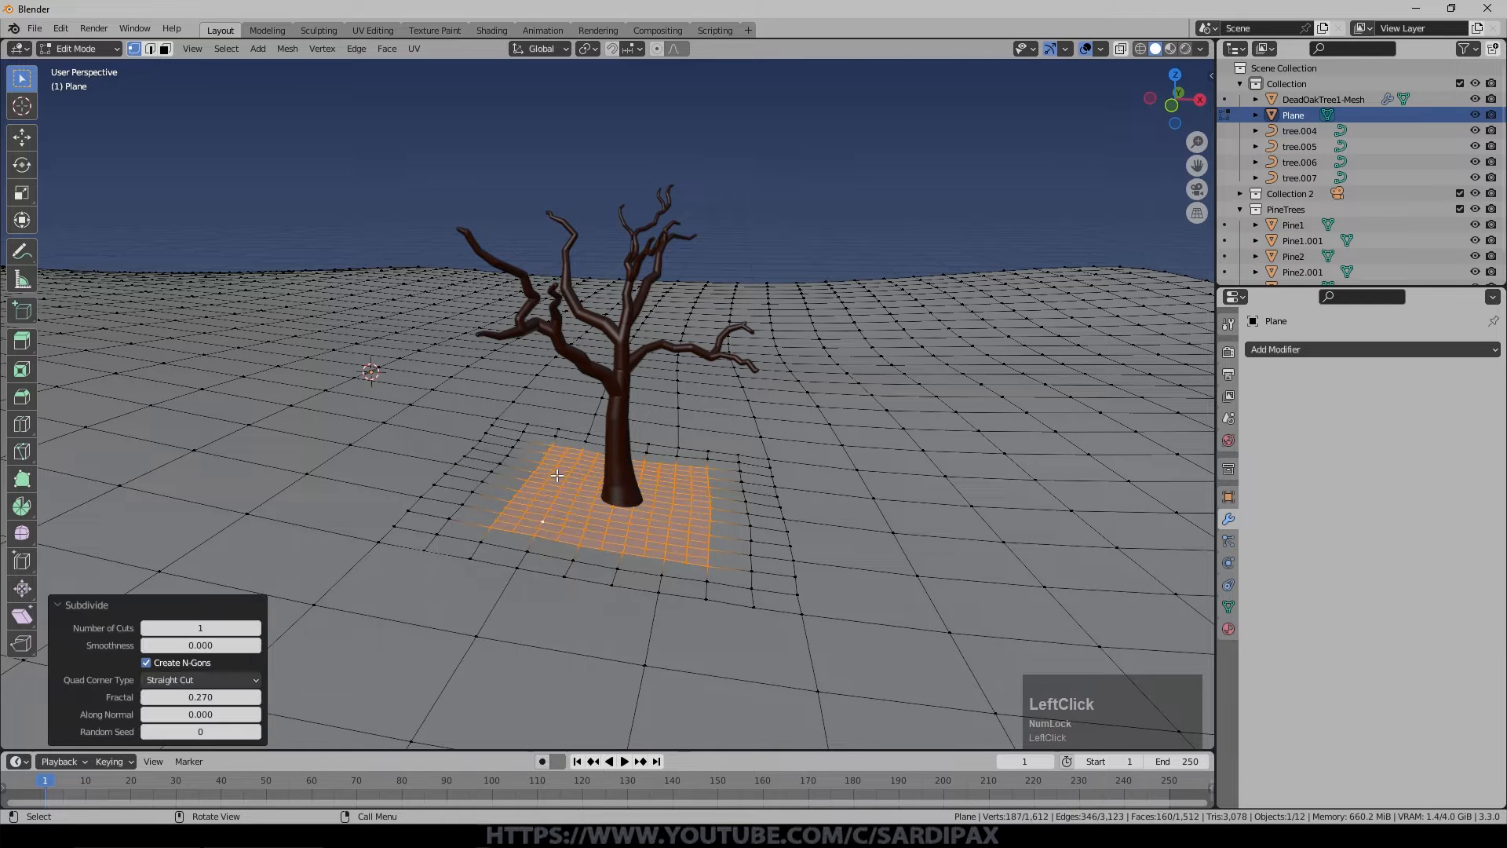
pyautogui.rightClick(659, 465)
pyautogui.click(659, 467)
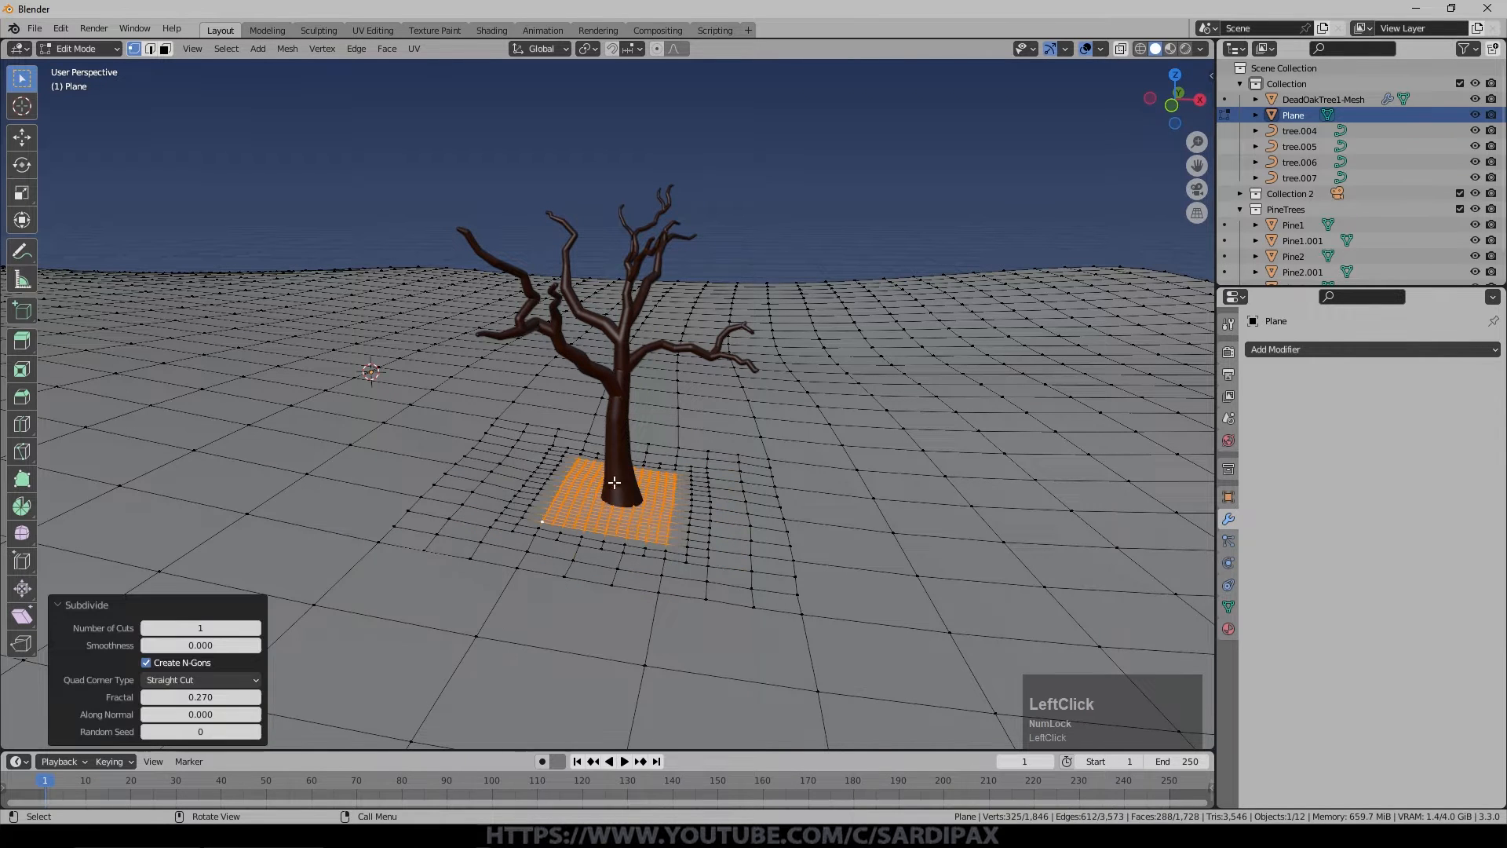
pyautogui.press('ctrl+KP_Subtract')
pyautogui.press('ctrl+KP_Subtract')
pyautogui.press('ctrl+KP_Subtract')
pyautogui.press('ctrl+KP_Subtract')
pyautogui.press('ctrl+KP_Subtract')
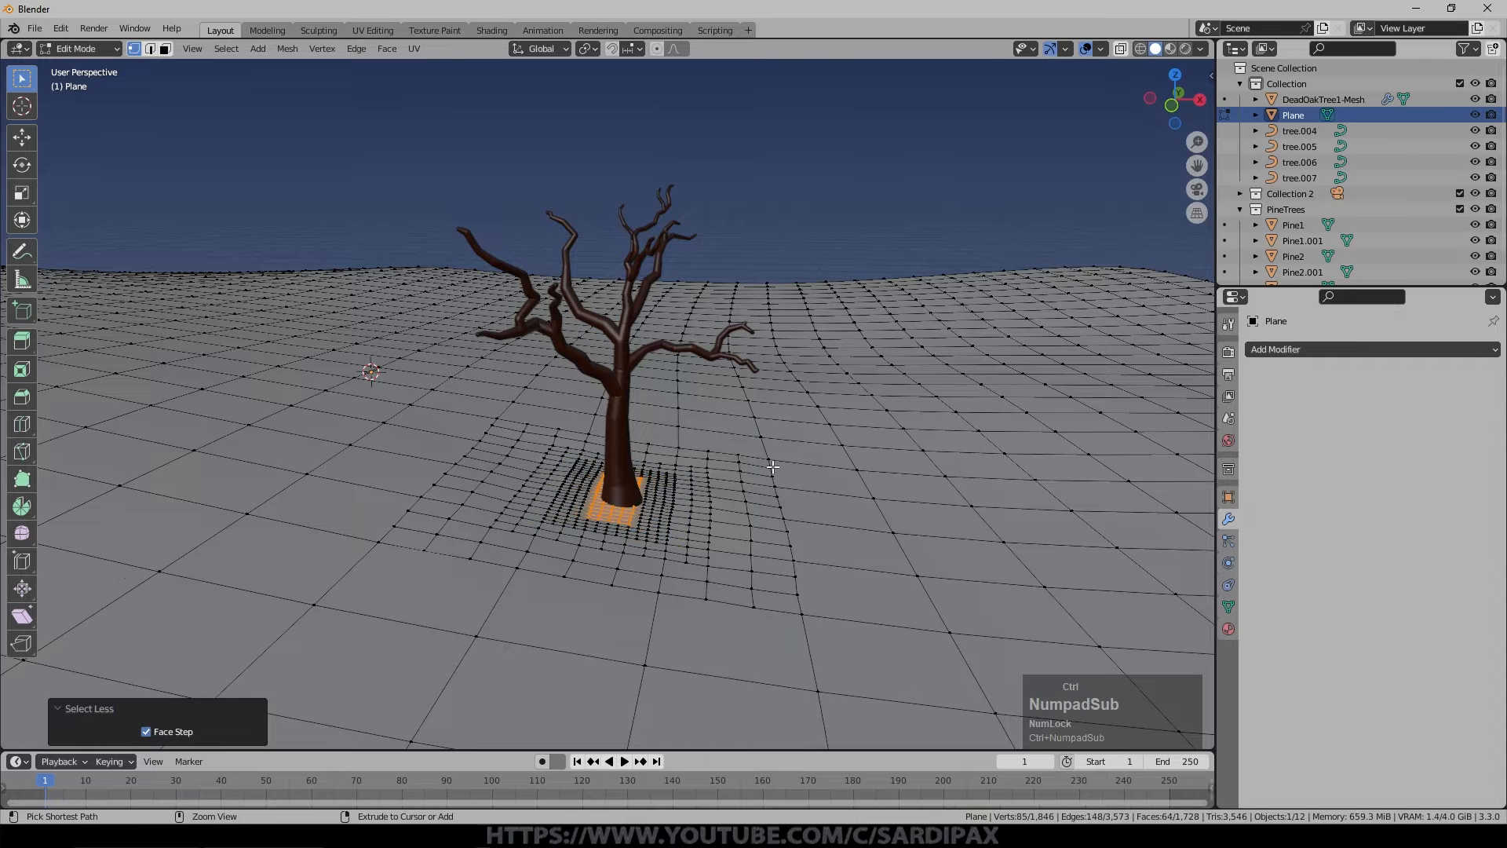
# Select two ground vertices beneath the oak's trunk and raise them about 0.77 m along Z with smooth proportional editing, size about 2.14 m.
pyautogui.moveTo(772, 467); pyautogui.dragTo(614, 483, button='middle')
pyautogui.click(613, 486)
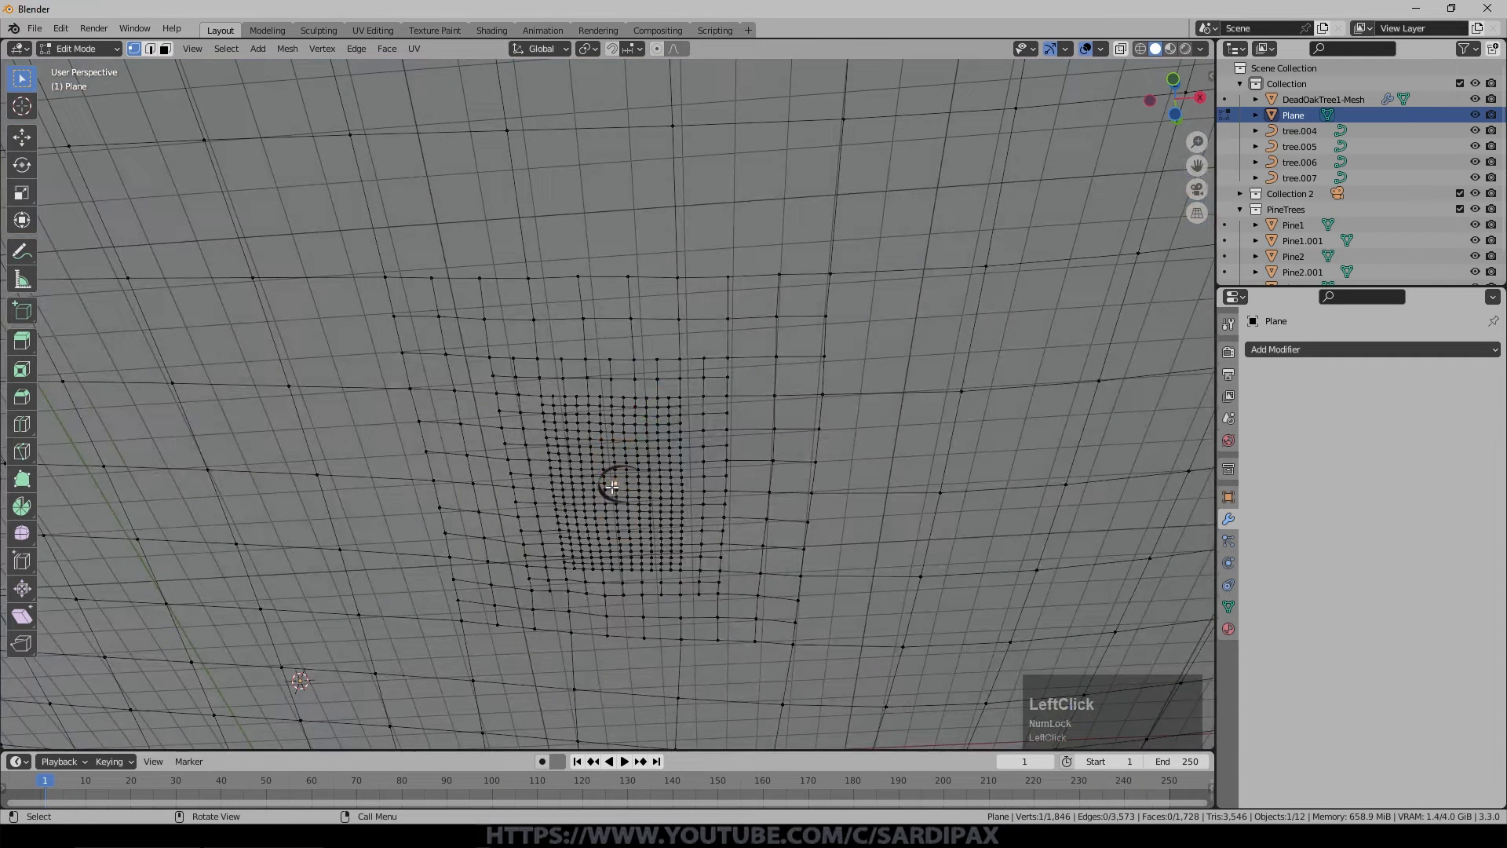
pyautogui.keyDown('shift'); pyautogui.click(620, 488); pyautogui.keyUp('shift')
pyautogui.moveTo(675, 467); pyautogui.dragTo(747, 435, button='middle')
pyautogui.press('o')
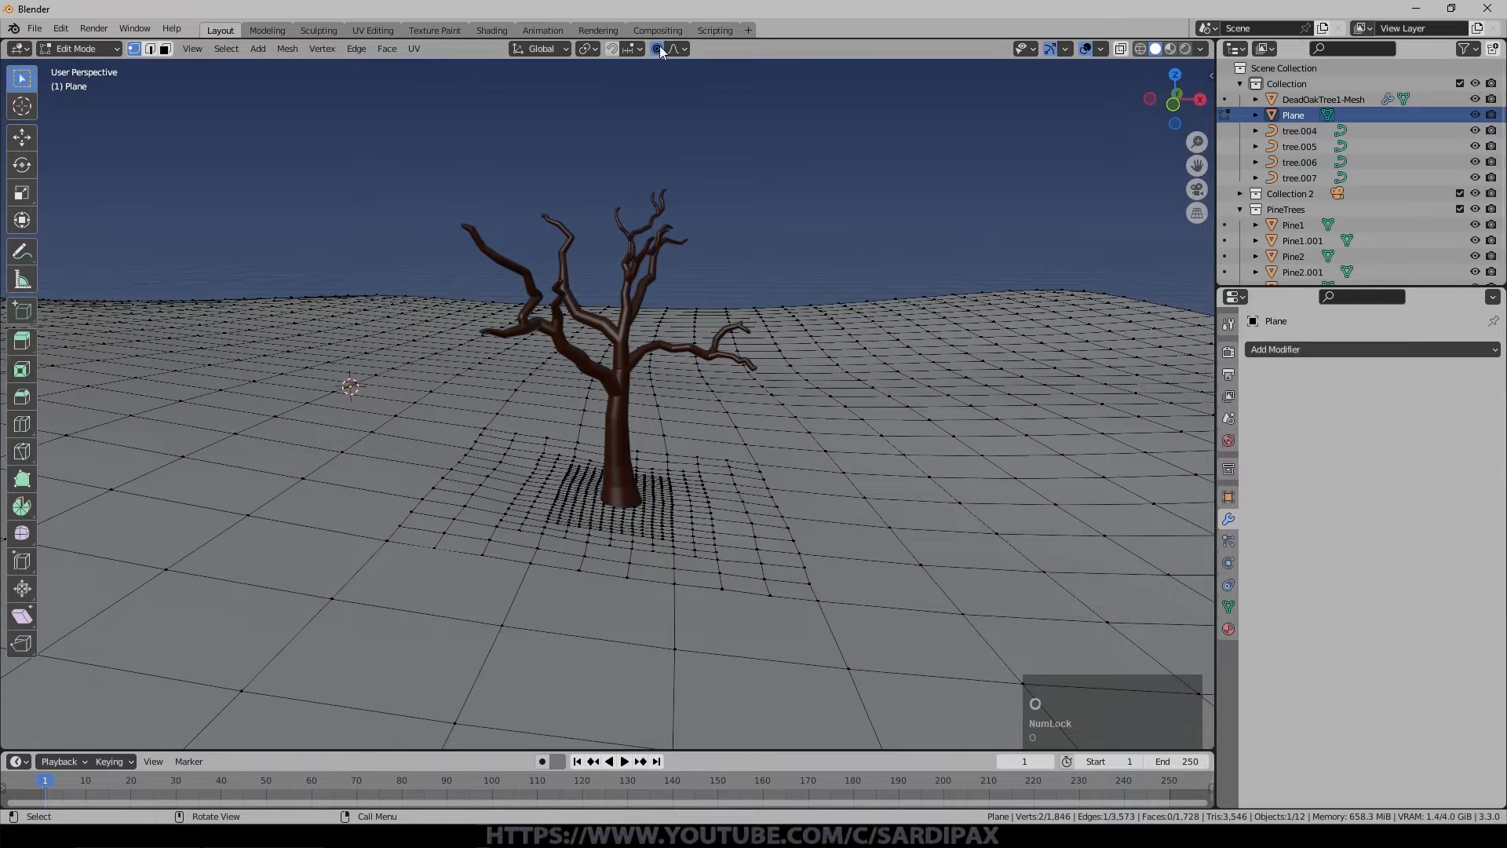
pyautogui.press('g')
pyautogui.press('z')
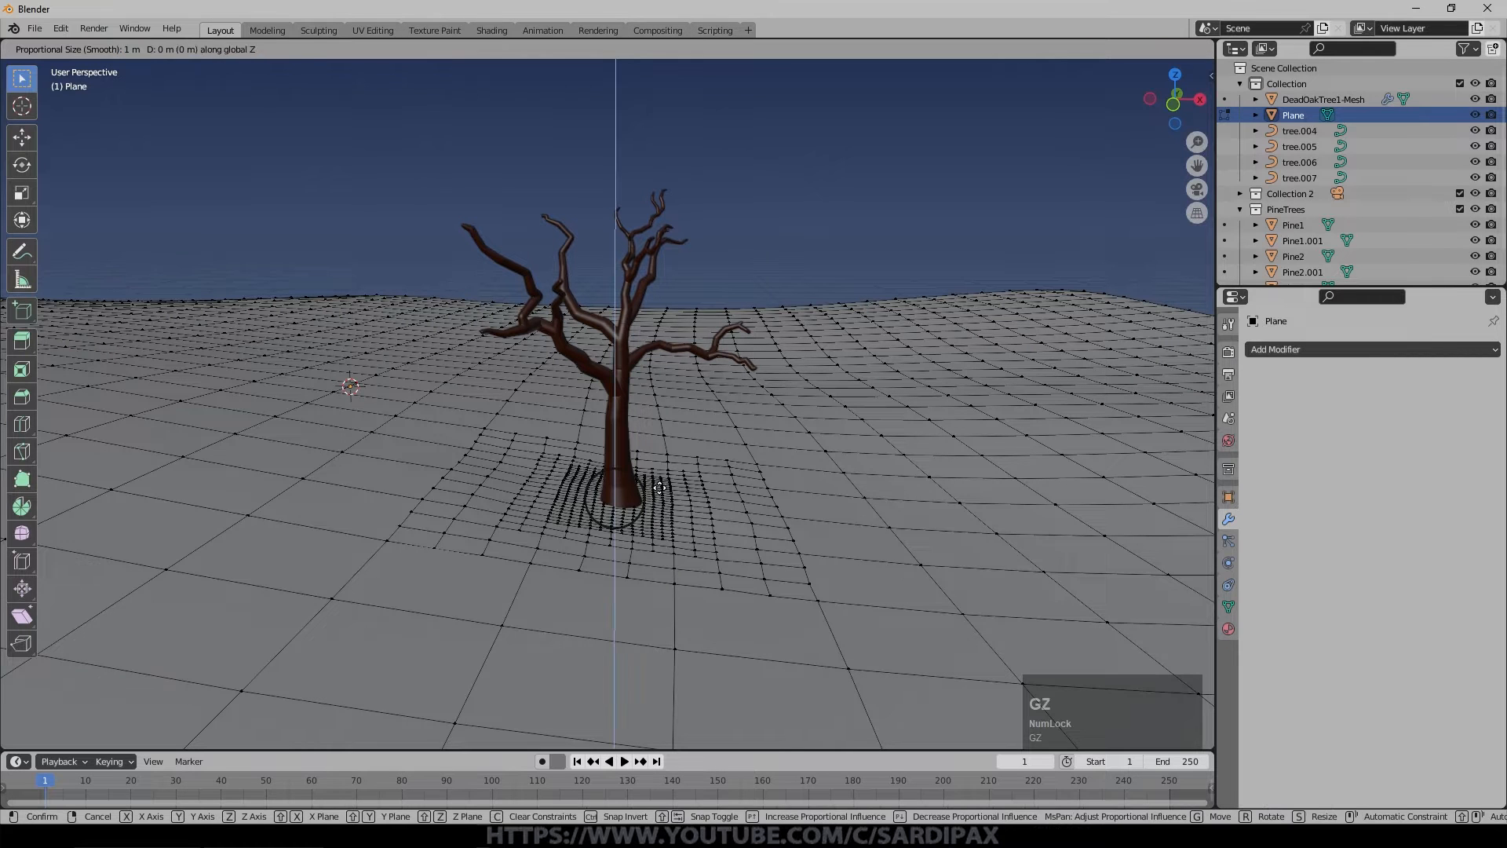
pyautogui.scroll(-2, 661, 484)
pyautogui.scroll(-5, 661, 480)
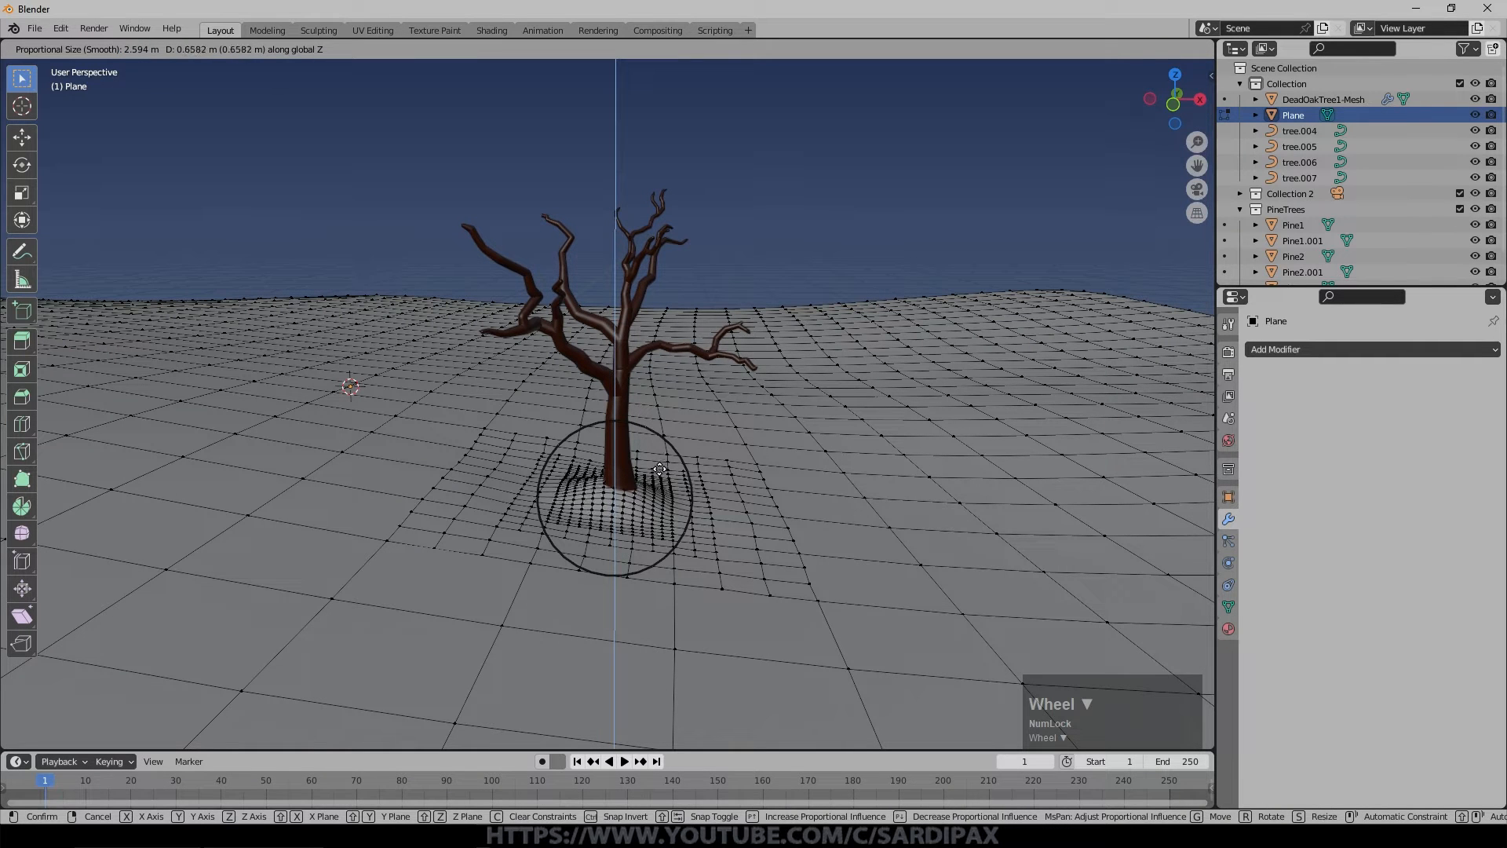
pyautogui.scroll(2, 659, 466)
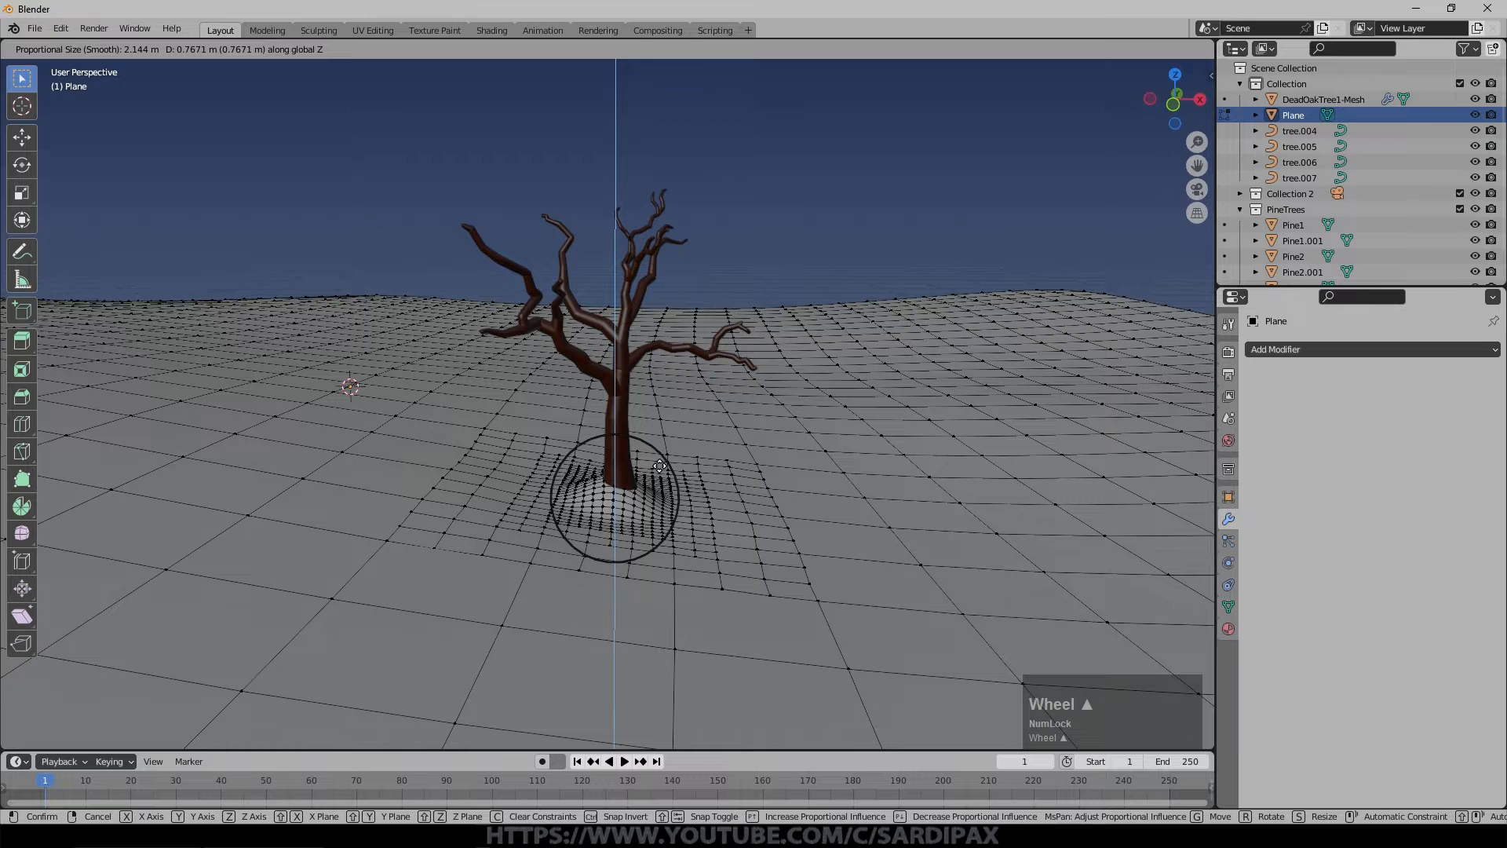
pyautogui.click(659, 467)
pyautogui.press('Tab')
# Move the dead oak about 0.41 m along X, 0.04 m along Y and 0.03 m along Z.
pyautogui.click(624, 432)
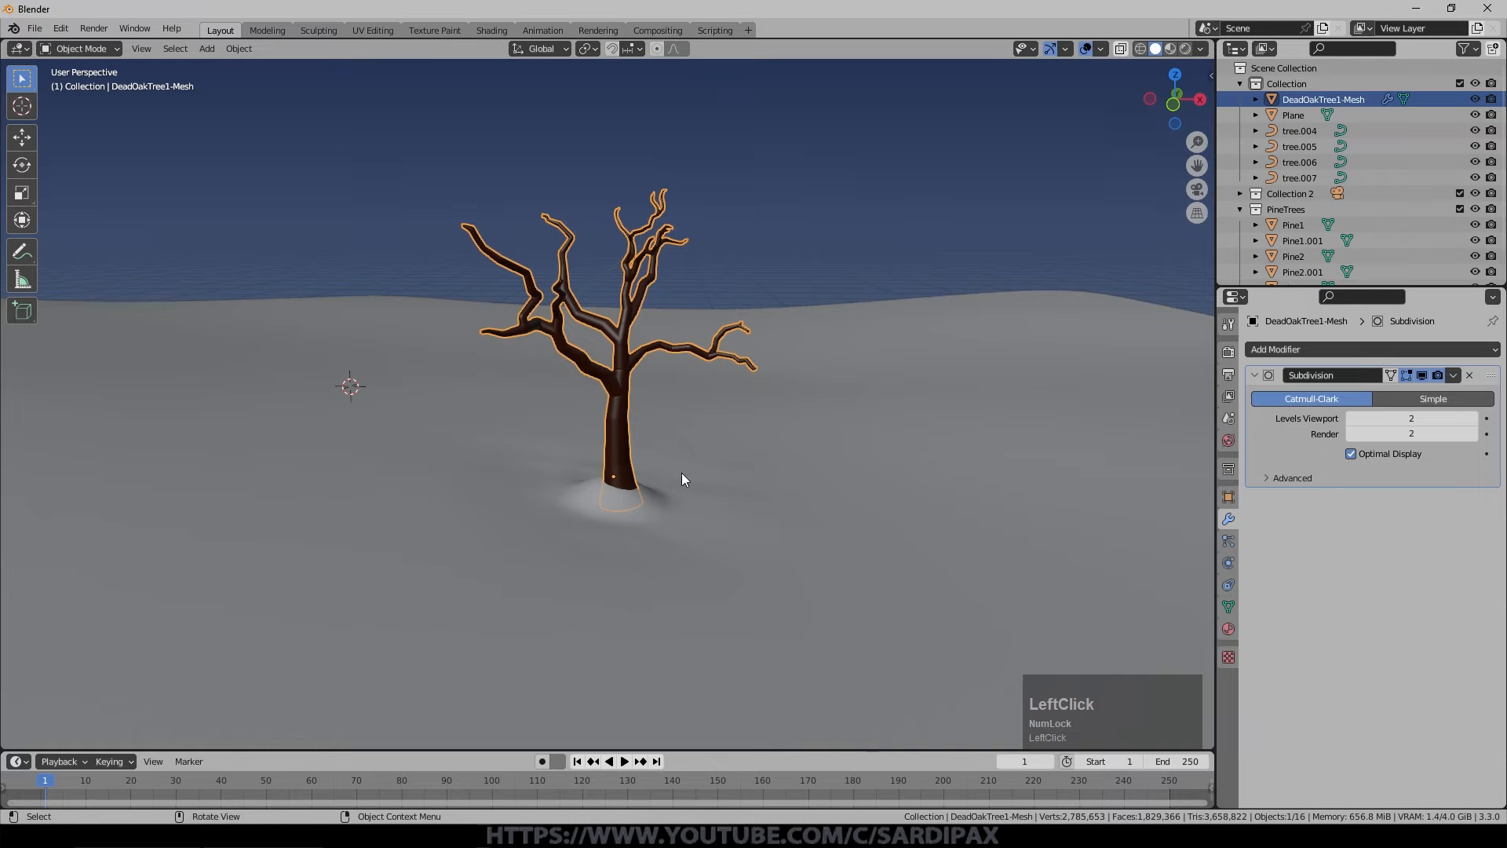
pyautogui.press('g')
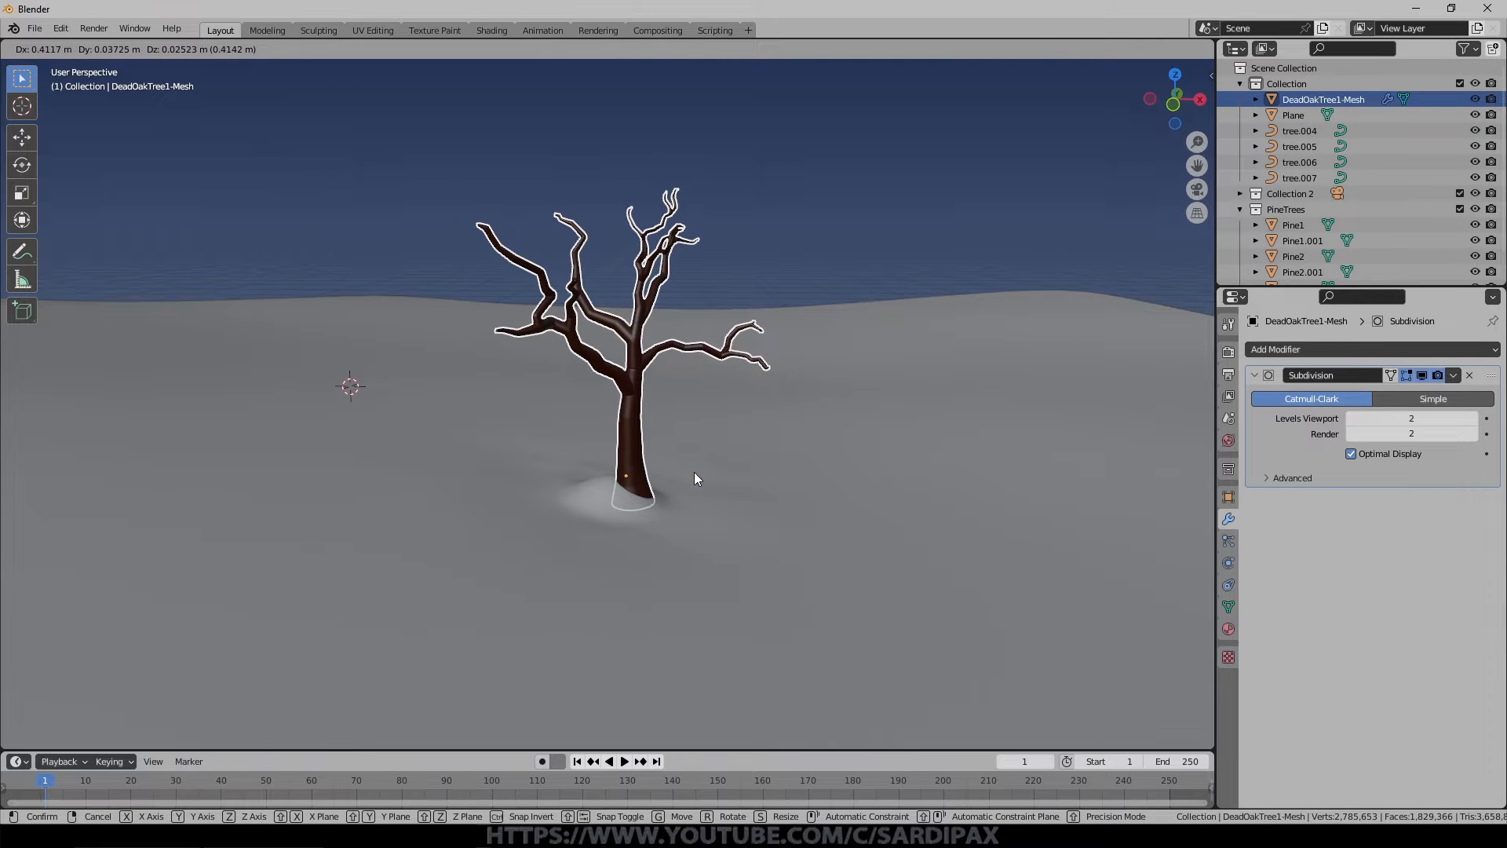
pyautogui.click(694, 473)
pyautogui.press('Tab')
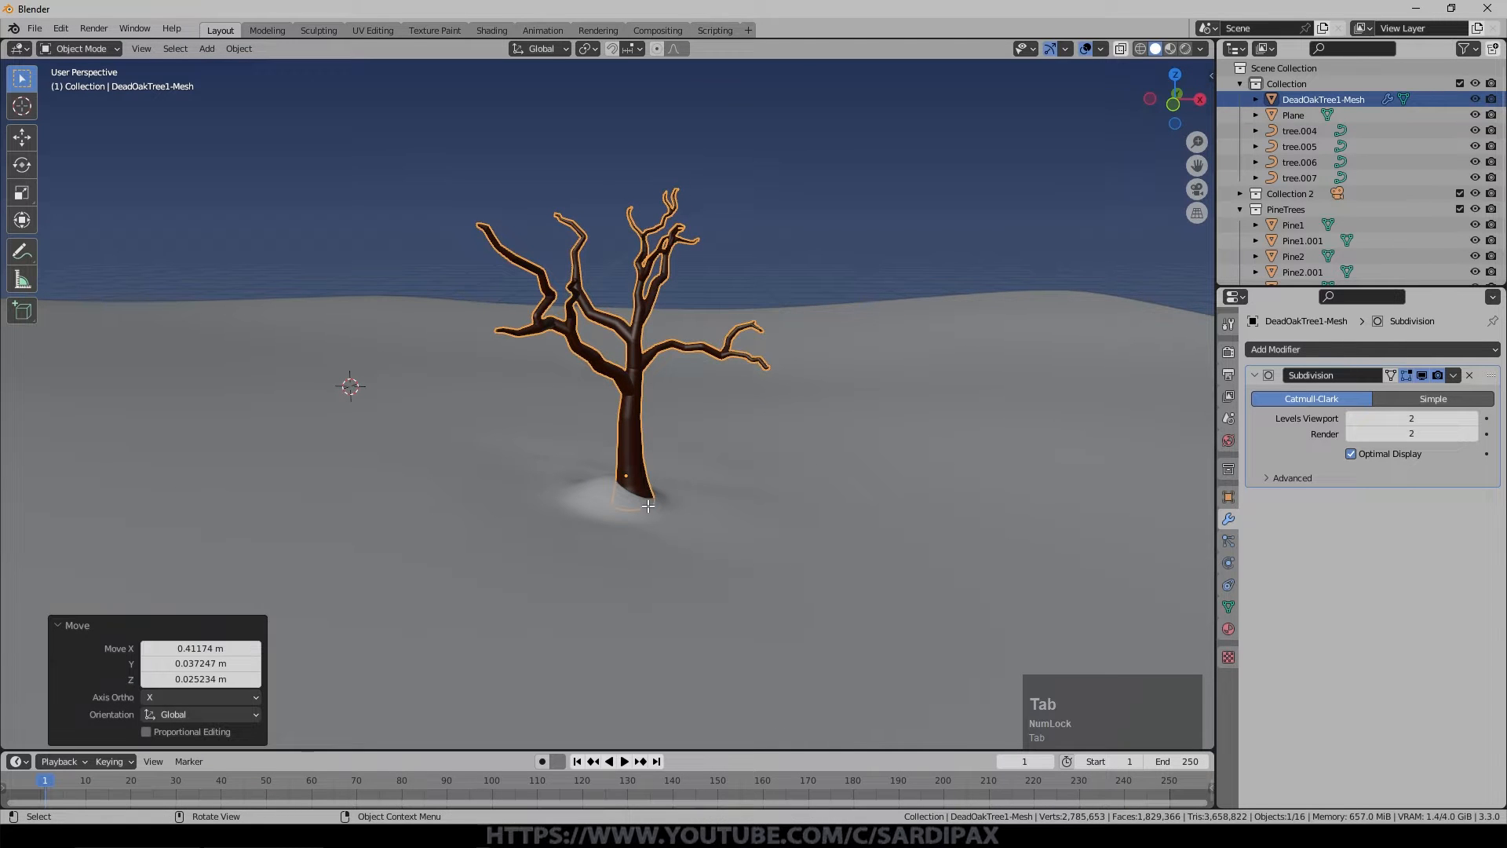
pyautogui.moveTo(649, 506); pyautogui.dragTo(695, 515, button='middle')
pyautogui.press('Tab')
# Grow the ground plane's vertex selection around the mound at the trunk and apply Smooth Vertices to it.
pyautogui.click(622, 498)
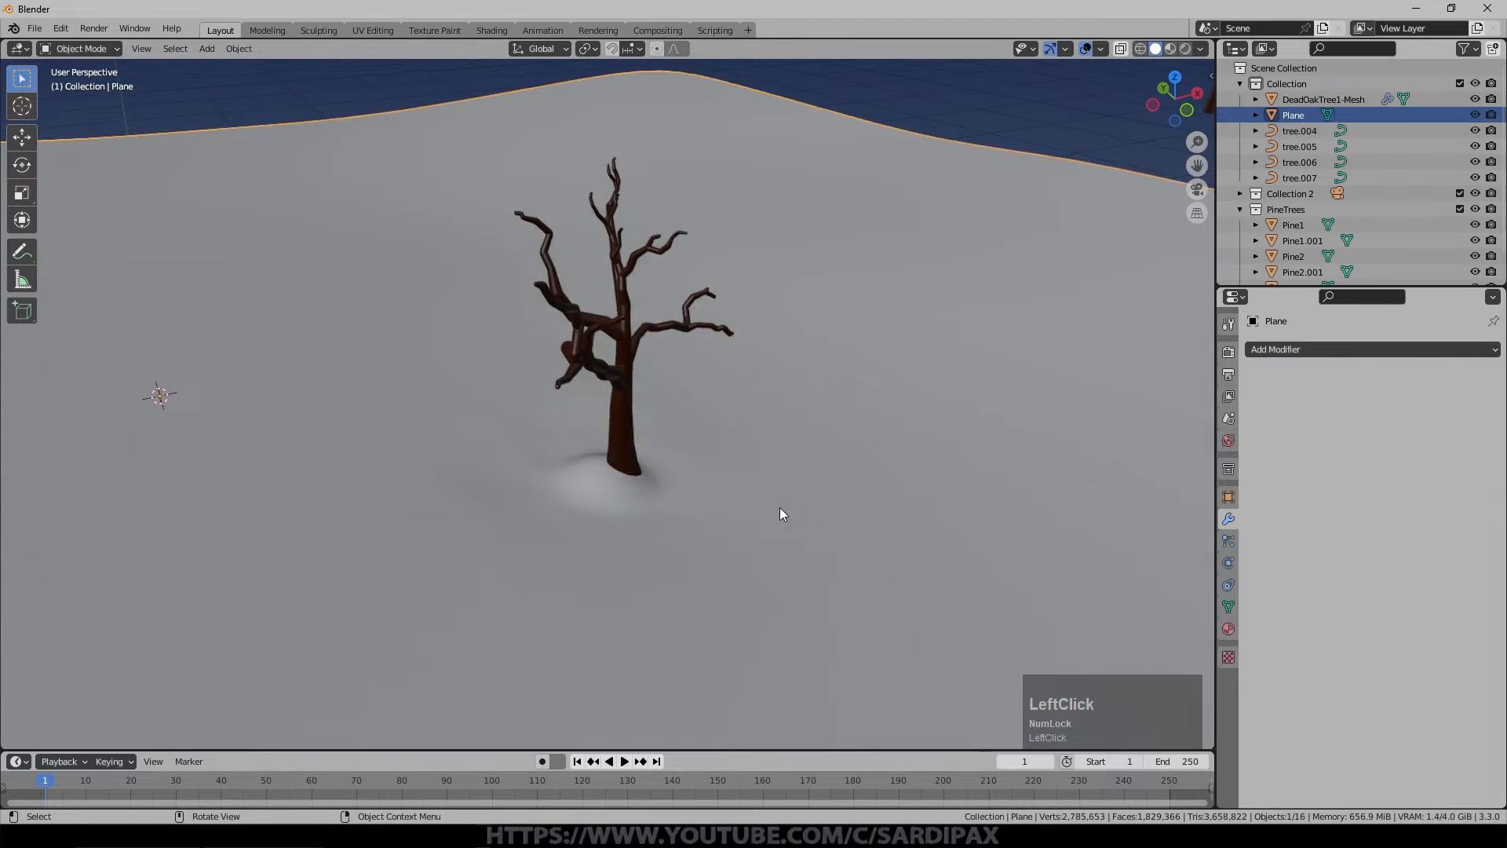
pyautogui.press('ctrl+KP_Add')
pyautogui.press('ctrl+KP_Add')
pyautogui.press('ctrl+KP_Add')
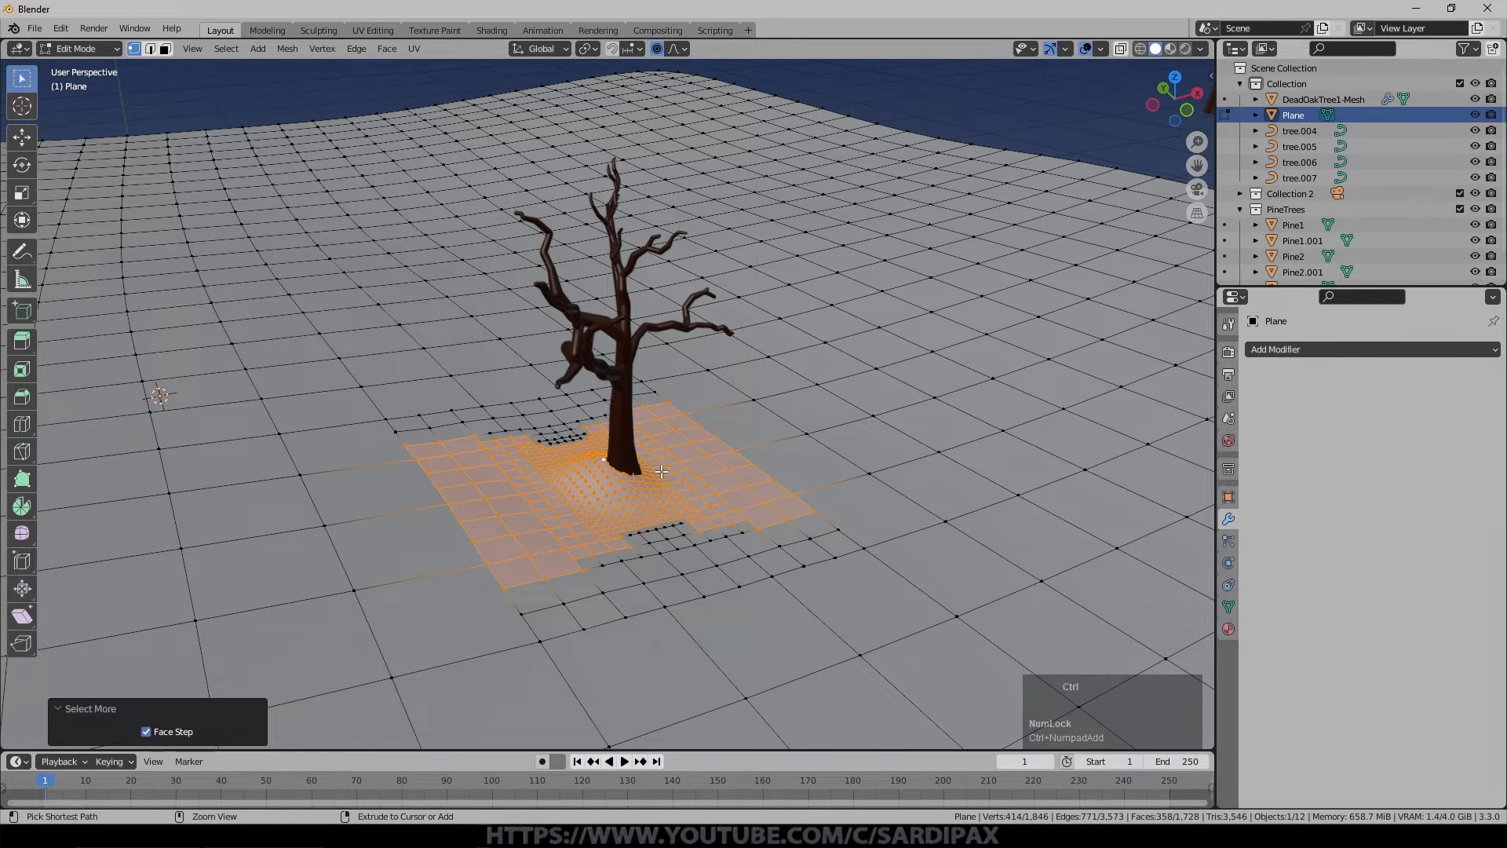
pyautogui.rightClick(661, 471)
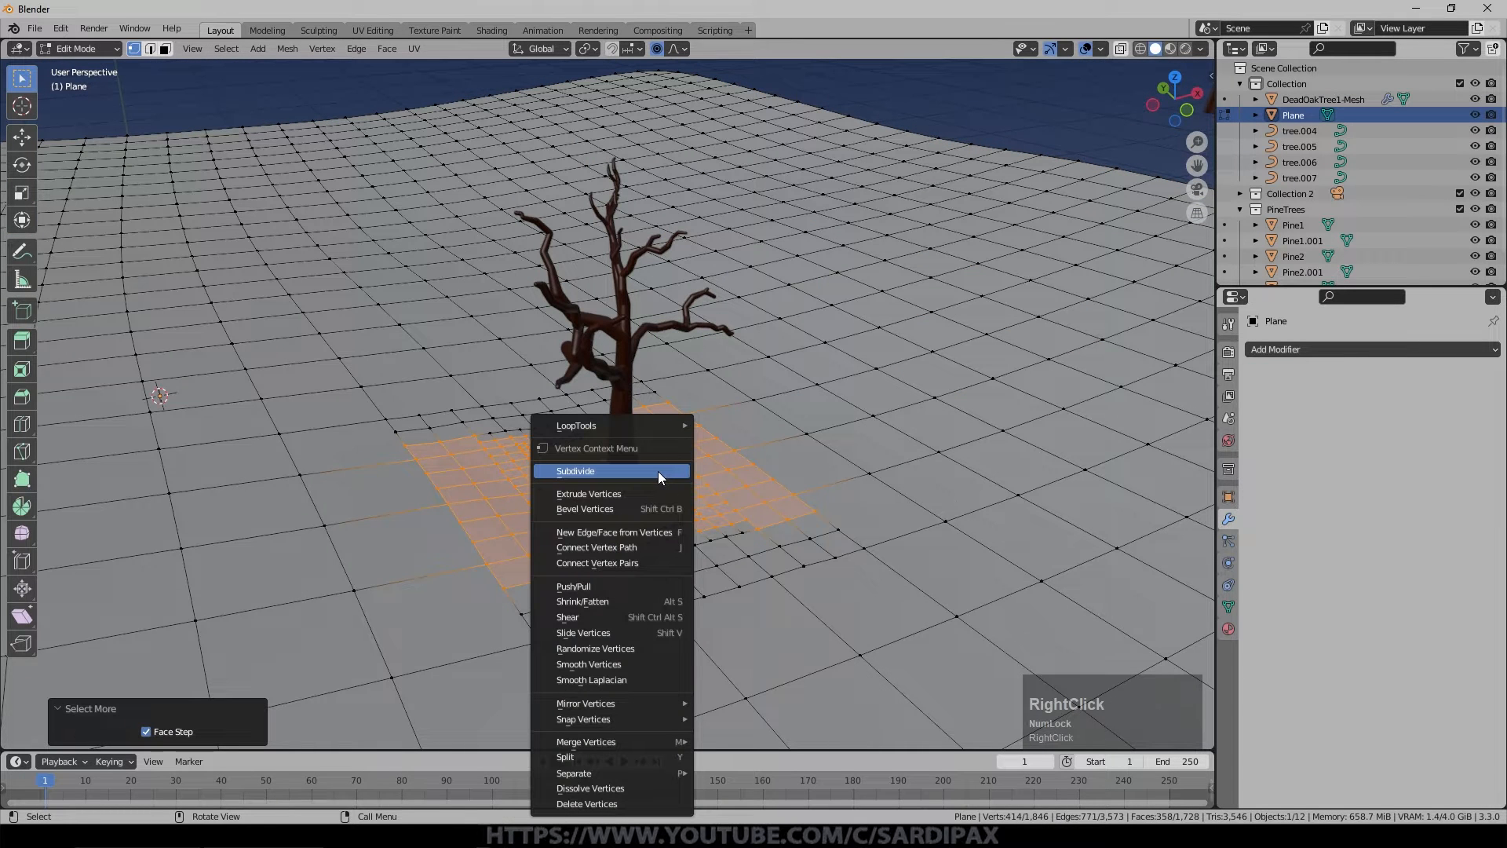
pyautogui.click(624, 664)
pyautogui.moveTo(646, 643); pyautogui.dragTo(693, 578, button='middle')
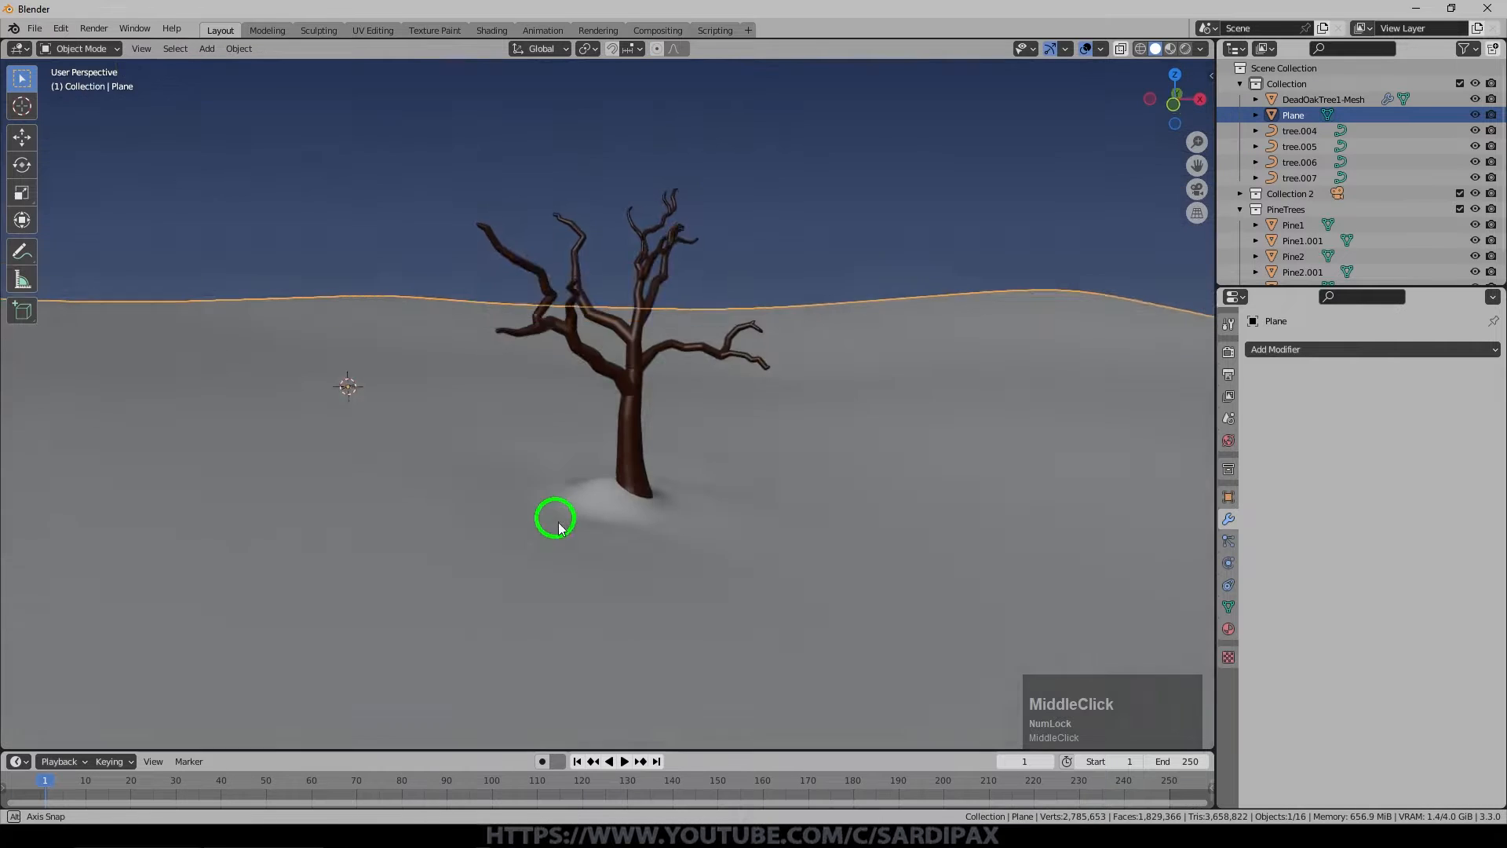
pyautogui.moveTo(555, 515); pyautogui.dragTo(595, 541, button='middle')
pyautogui.scroll(-3, 666, 515)
# Unwrap the whole ground mesh and save the file.
pyautogui.press('Tab')
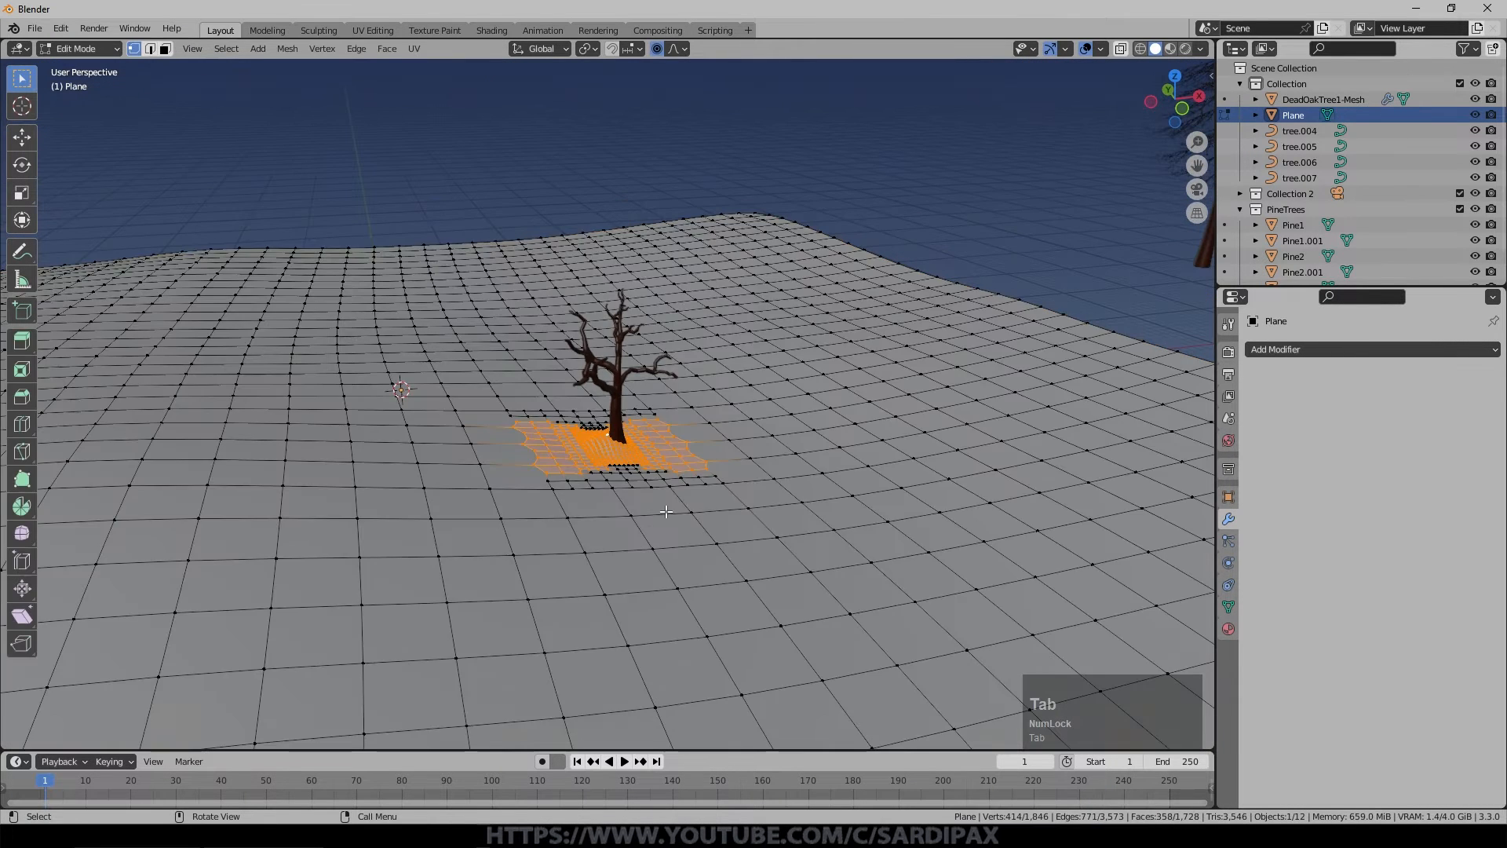
pyautogui.press('a')
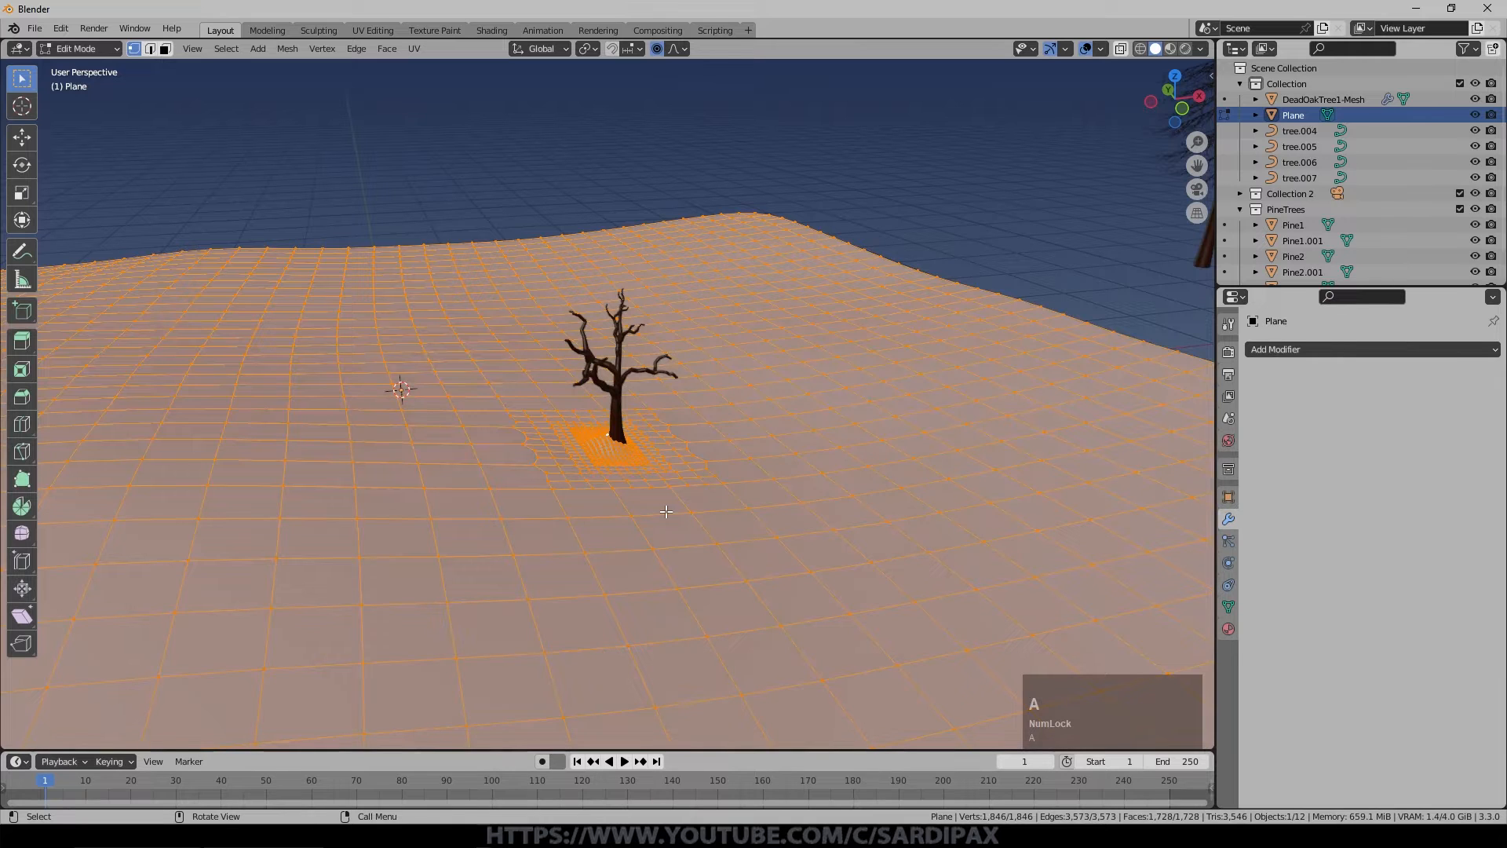
pyautogui.press('u')
pyautogui.click(668, 512)
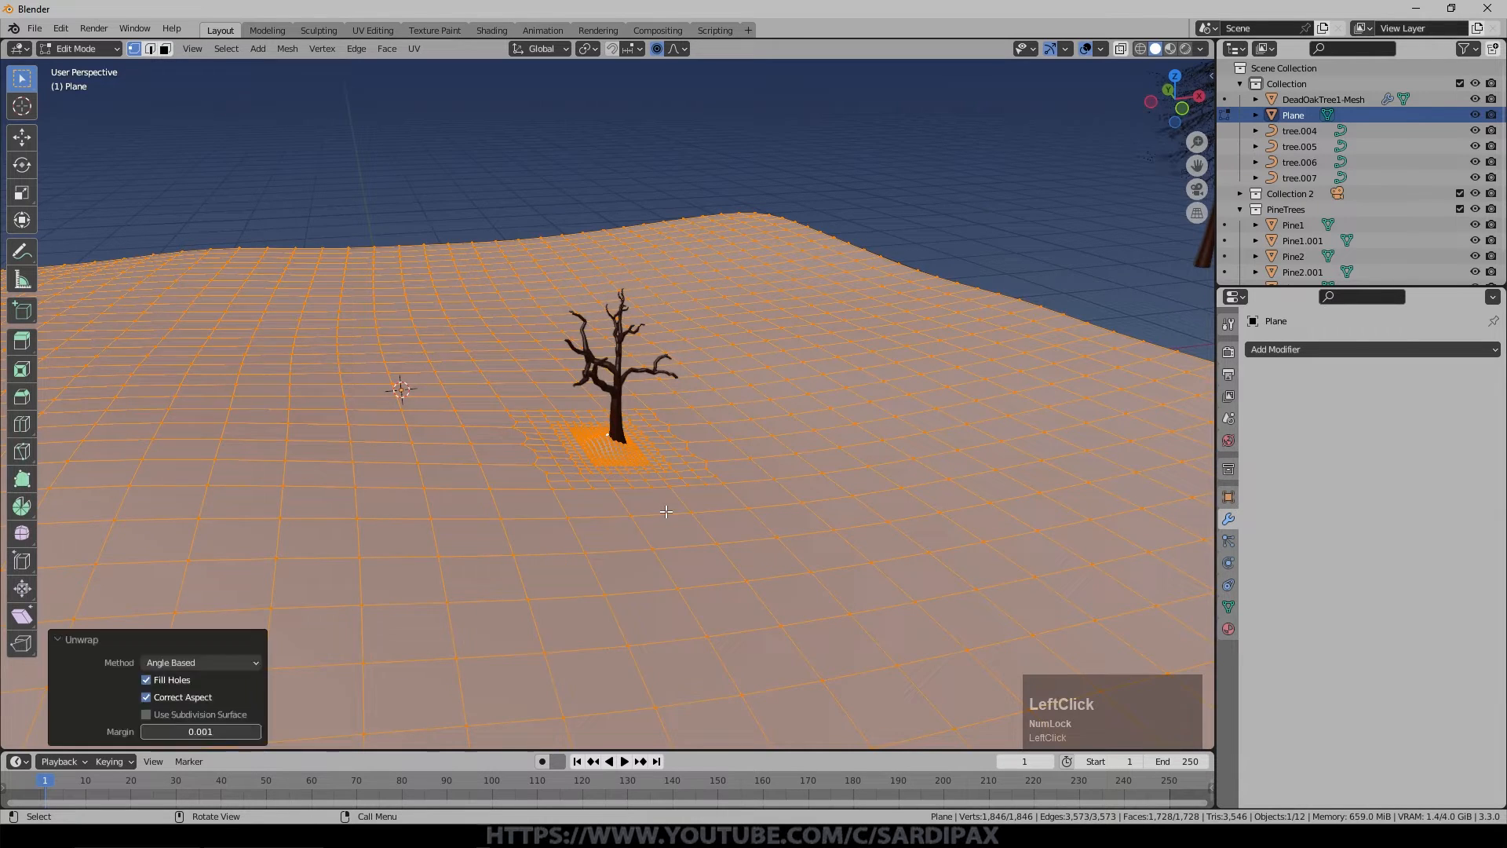
pyautogui.press('Tab')
pyautogui.hotkey('ctrl', 's')
# From top view, clear the selection and circle-select a wide curved band of ground vertices along the −X and +Y sides.
pyautogui.press('KP_7')
pyautogui.scroll(-3, 824, 469)
pyautogui.press('Tab')
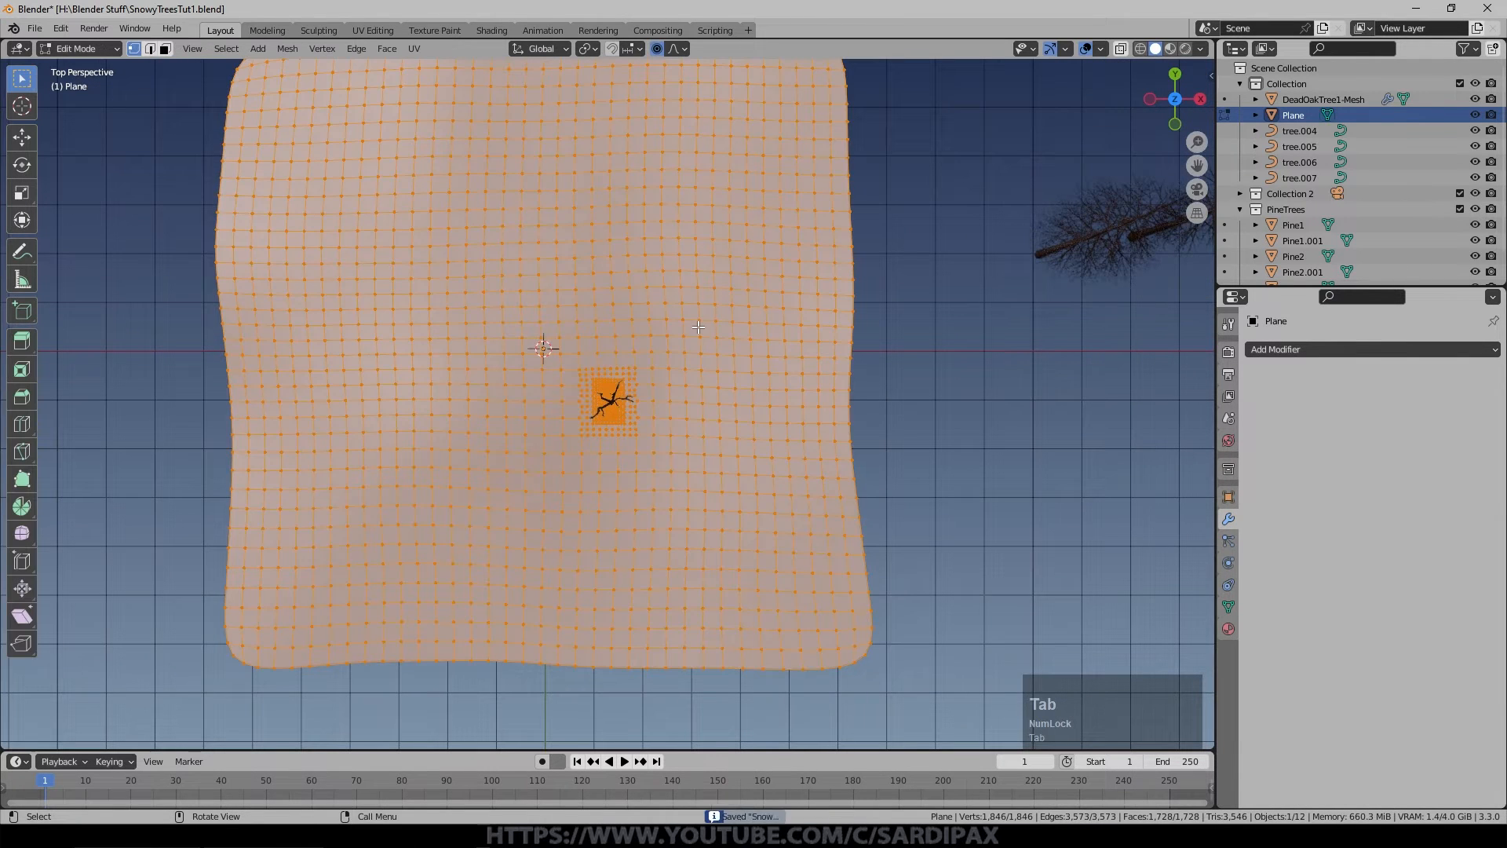
pyautogui.hotkey('alt', 'a')
pyautogui.scroll(-3, 775, 382)
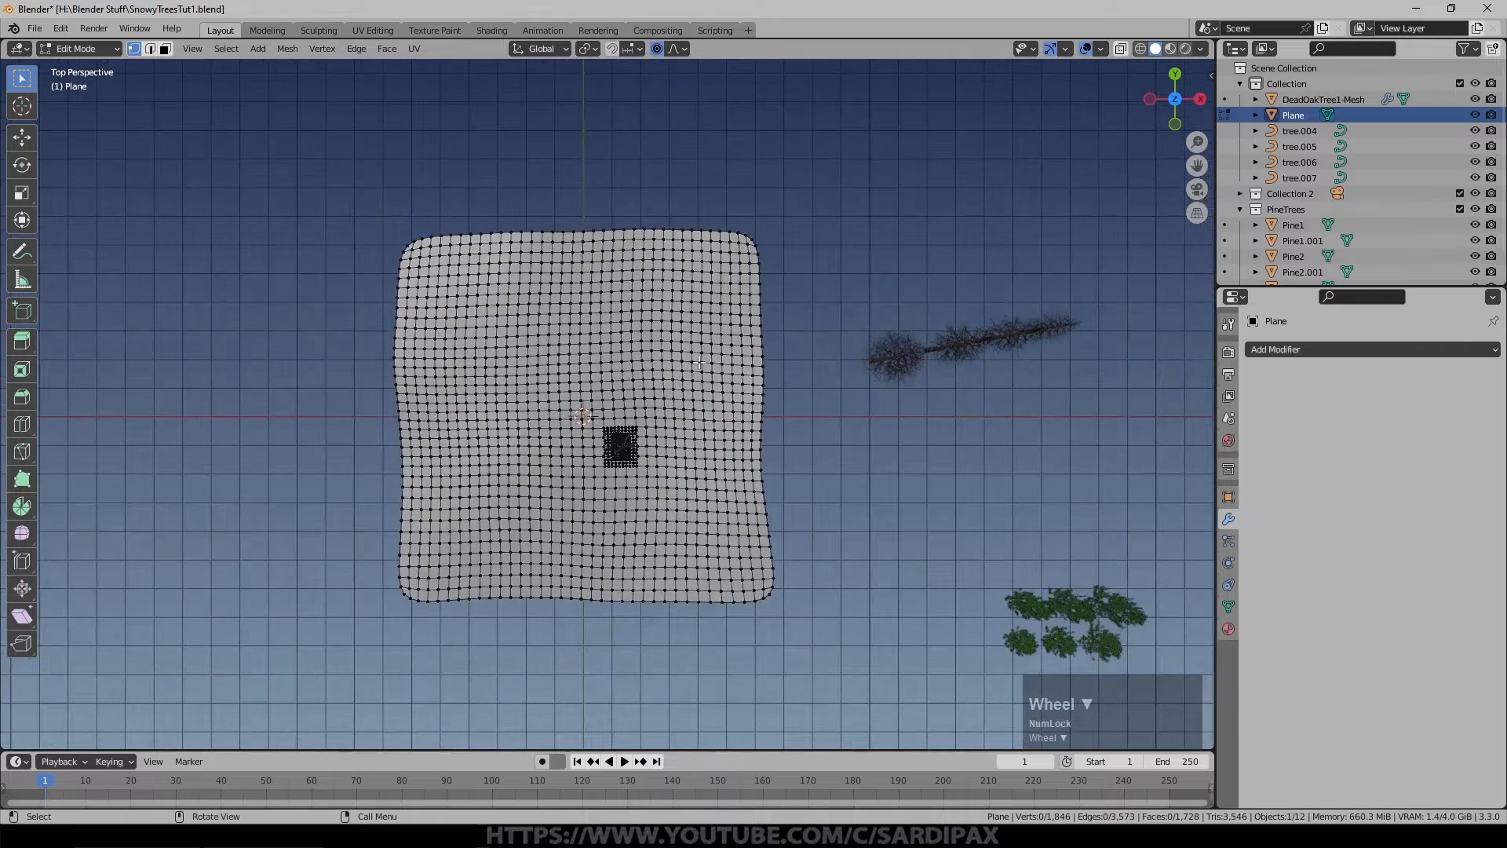
pyautogui.press('c')
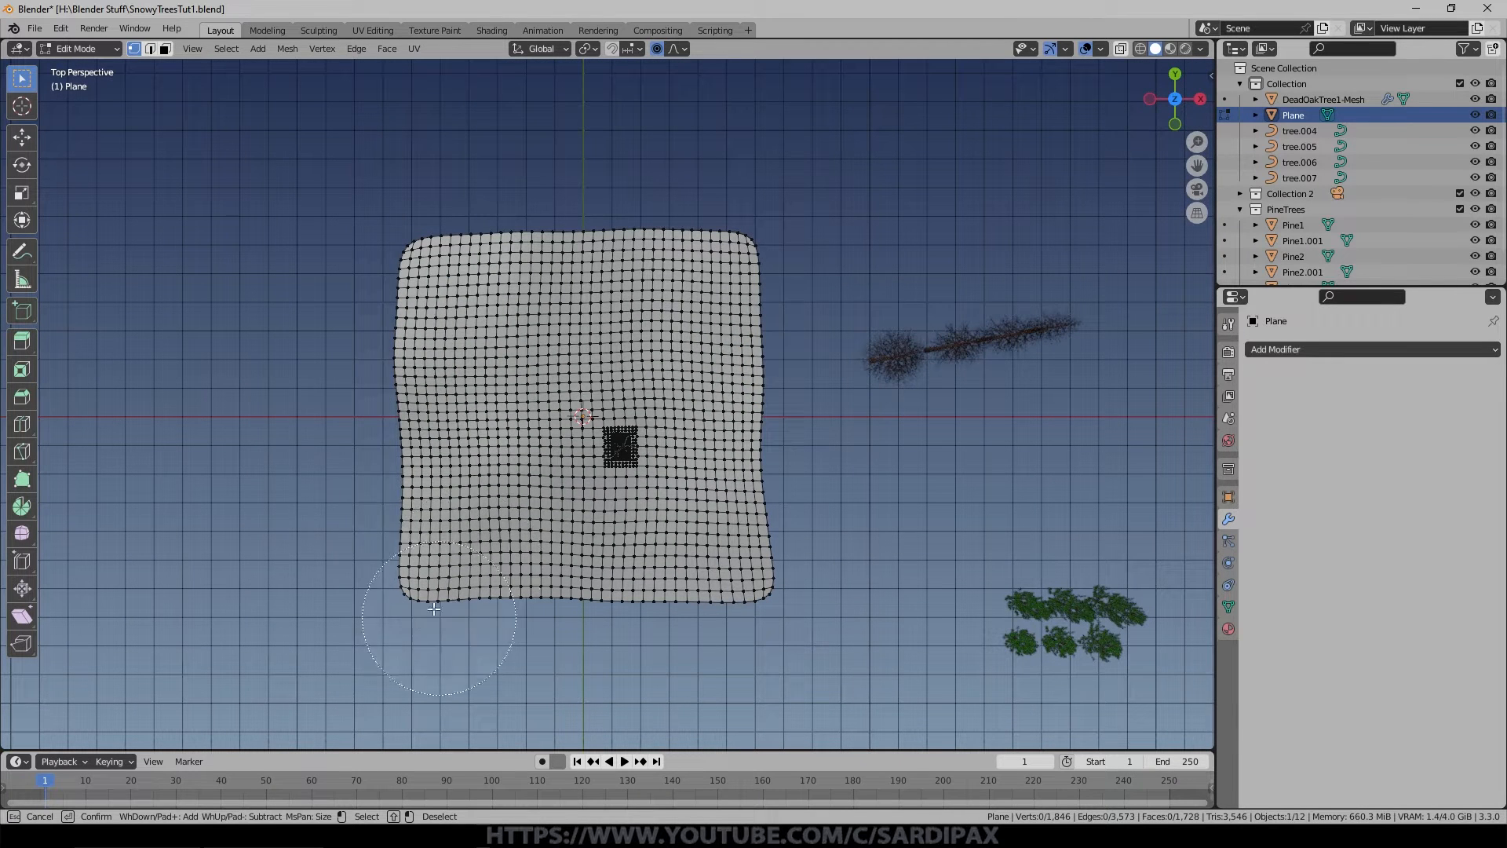
pyautogui.moveTo(350, 550)
pyautogui.mouseDown()
pyautogui.moveTo(408, 336)
pyautogui.moveTo(497, 290)
pyautogui.moveTo(766, 249)
pyautogui.moveTo(662, 259)
pyautogui.moveTo(391, 414)
pyautogui.moveTo(339, 552)
pyautogui.moveTo(296, 555)
pyautogui.moveTo(370, 504)
pyautogui.moveTo(411, 431)
pyautogui.moveTo(578, 288)
pyautogui.moveTo(848, 216)
pyautogui.mouseUp()
pyautogui.rightClick(850, 224)
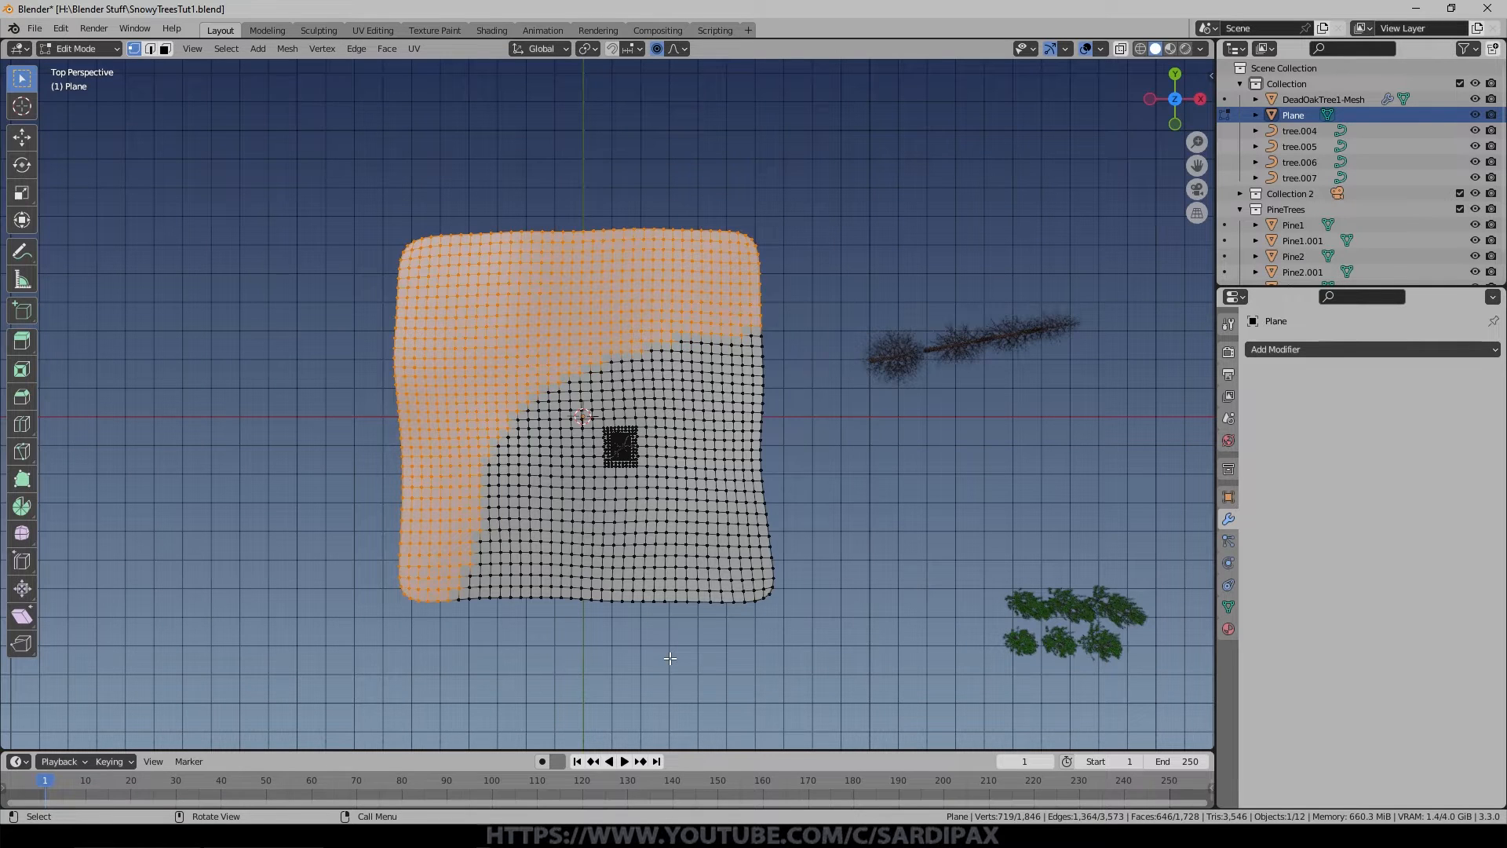
# Extend the selected band with more ground vertices at its −Y end and its +X end using Circle Select.
pyautogui.press('c')
pyautogui.moveTo(479, 635); pyautogui.dragTo(447, 632)
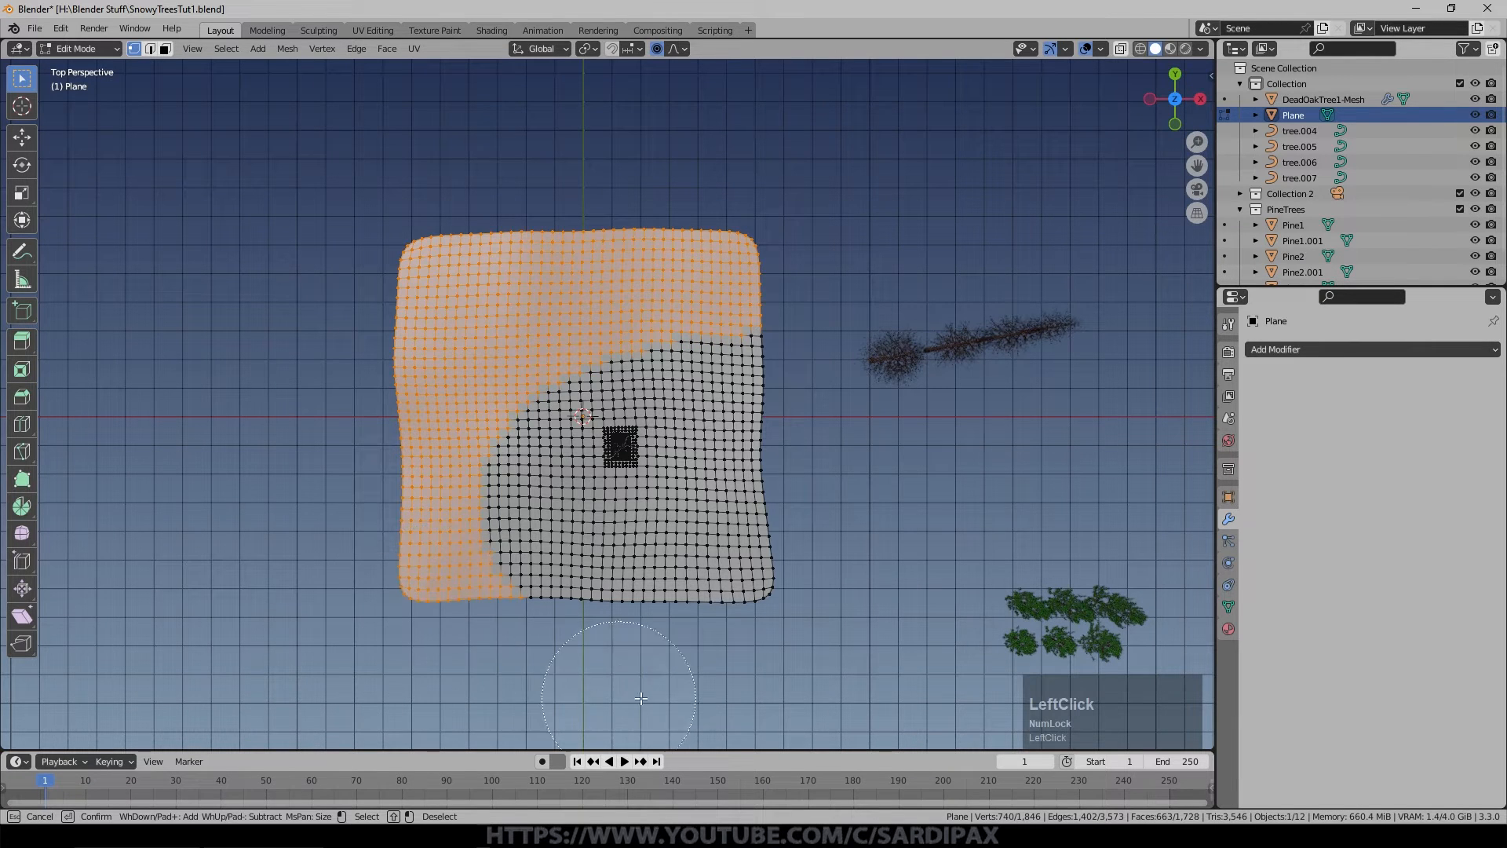
pyautogui.click(772, 265)
pyautogui.click(808, 294)
pyautogui.rightClick(858, 240)
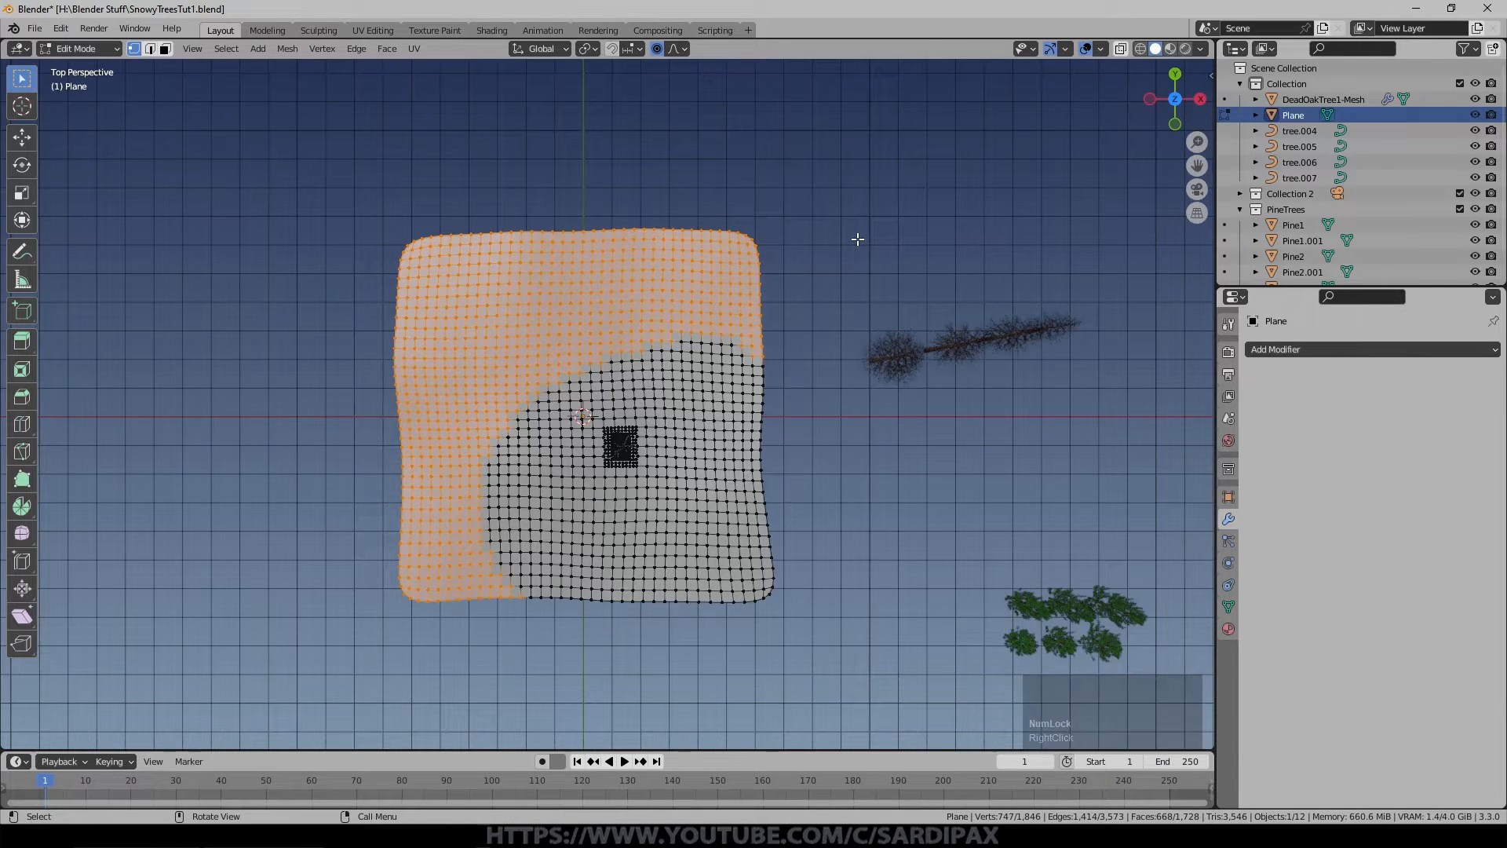
# Create a vertex group named Trees on the ground plane and assign the selected band of vertices to it.
pyautogui.click(1228, 498)
pyautogui.click(1229, 607)
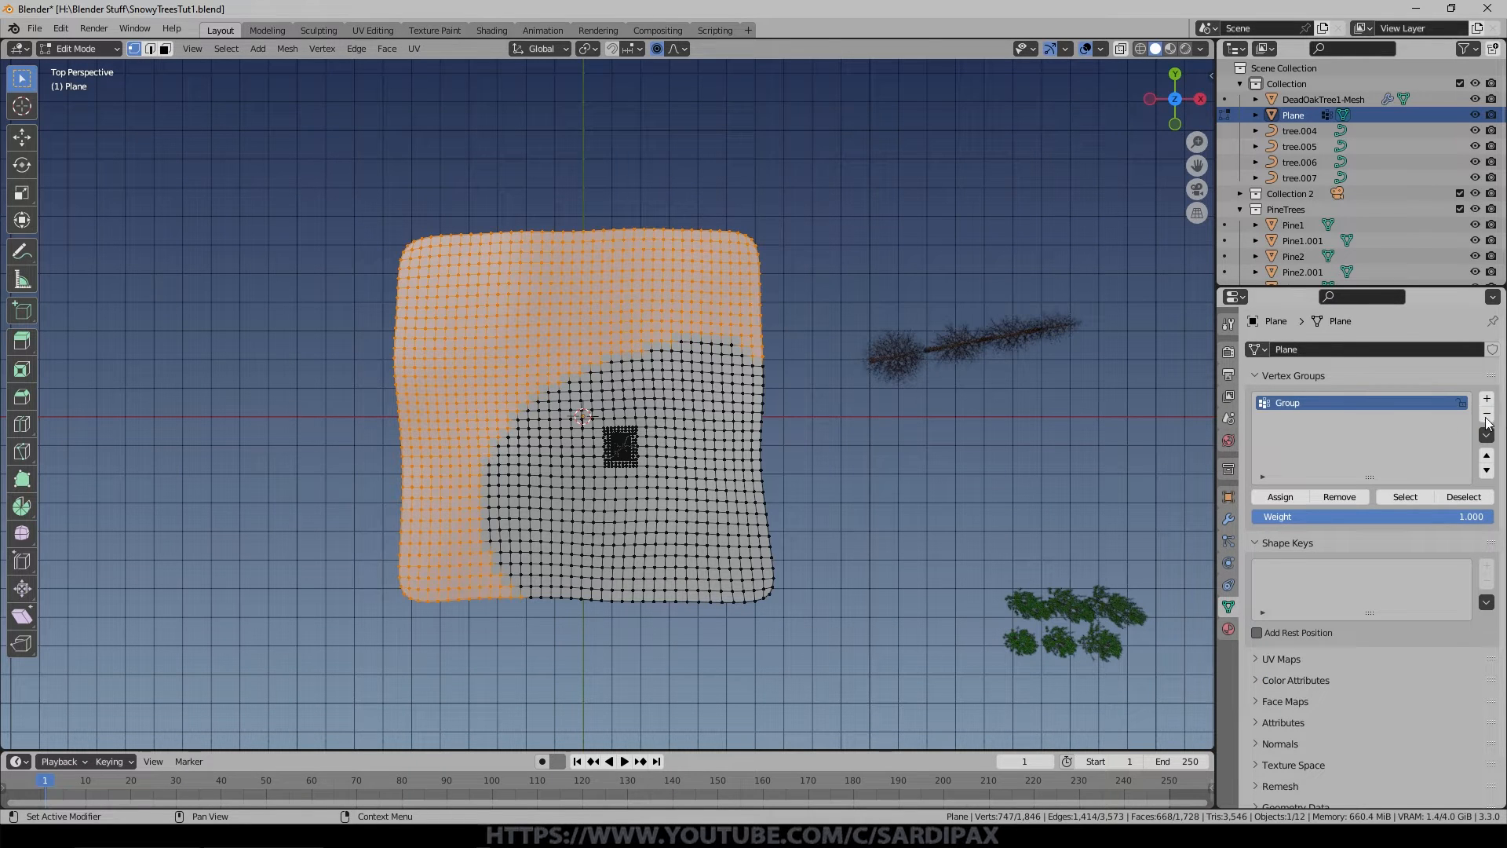
pyautogui.doubleClick(1315, 403)
pyautogui.write('Tr')
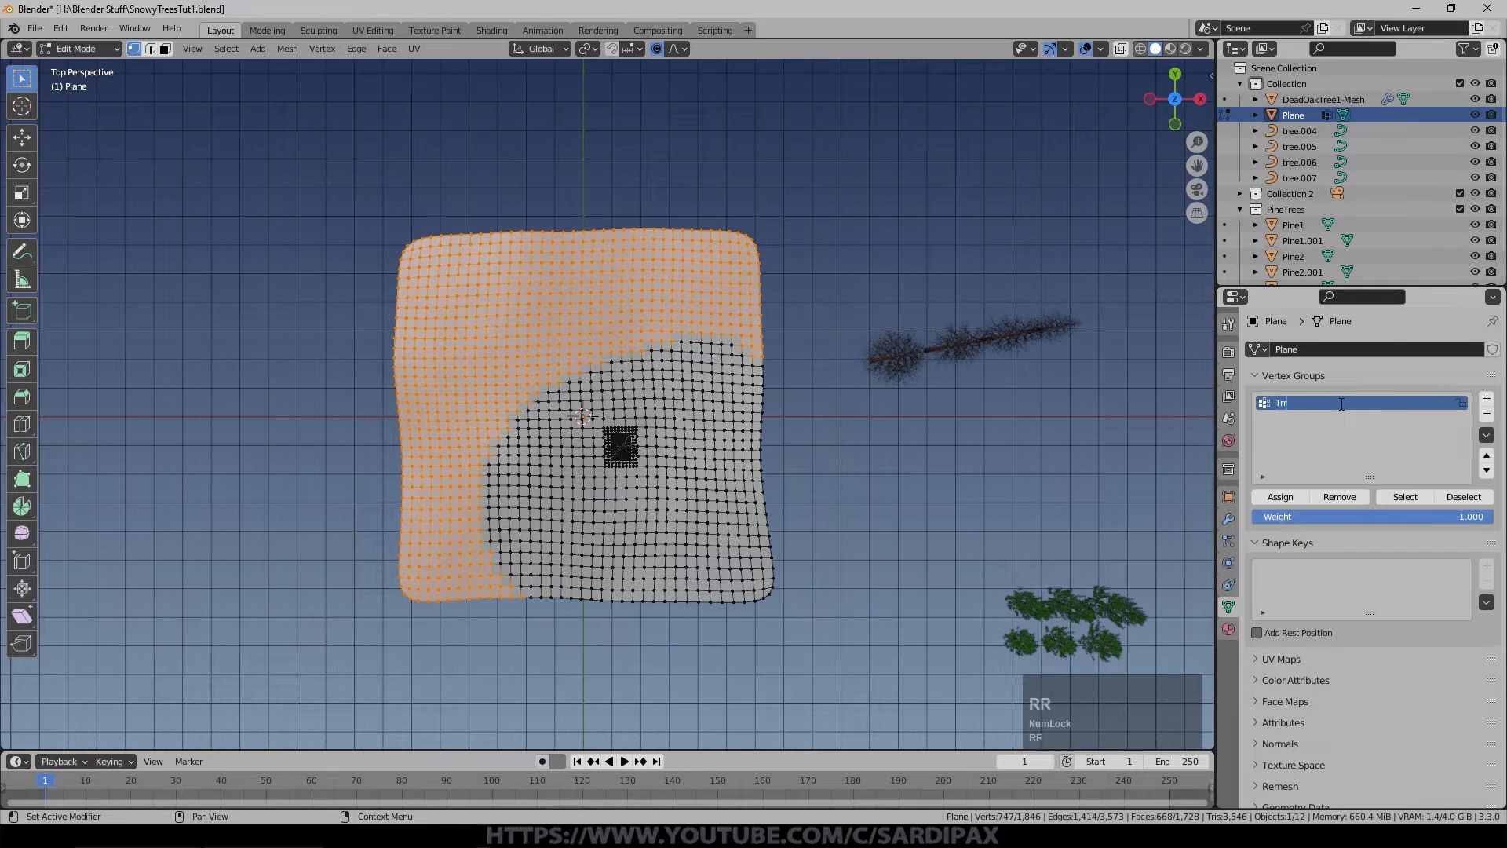
pyautogui.write('ees')
pyautogui.press('KP_Enter')
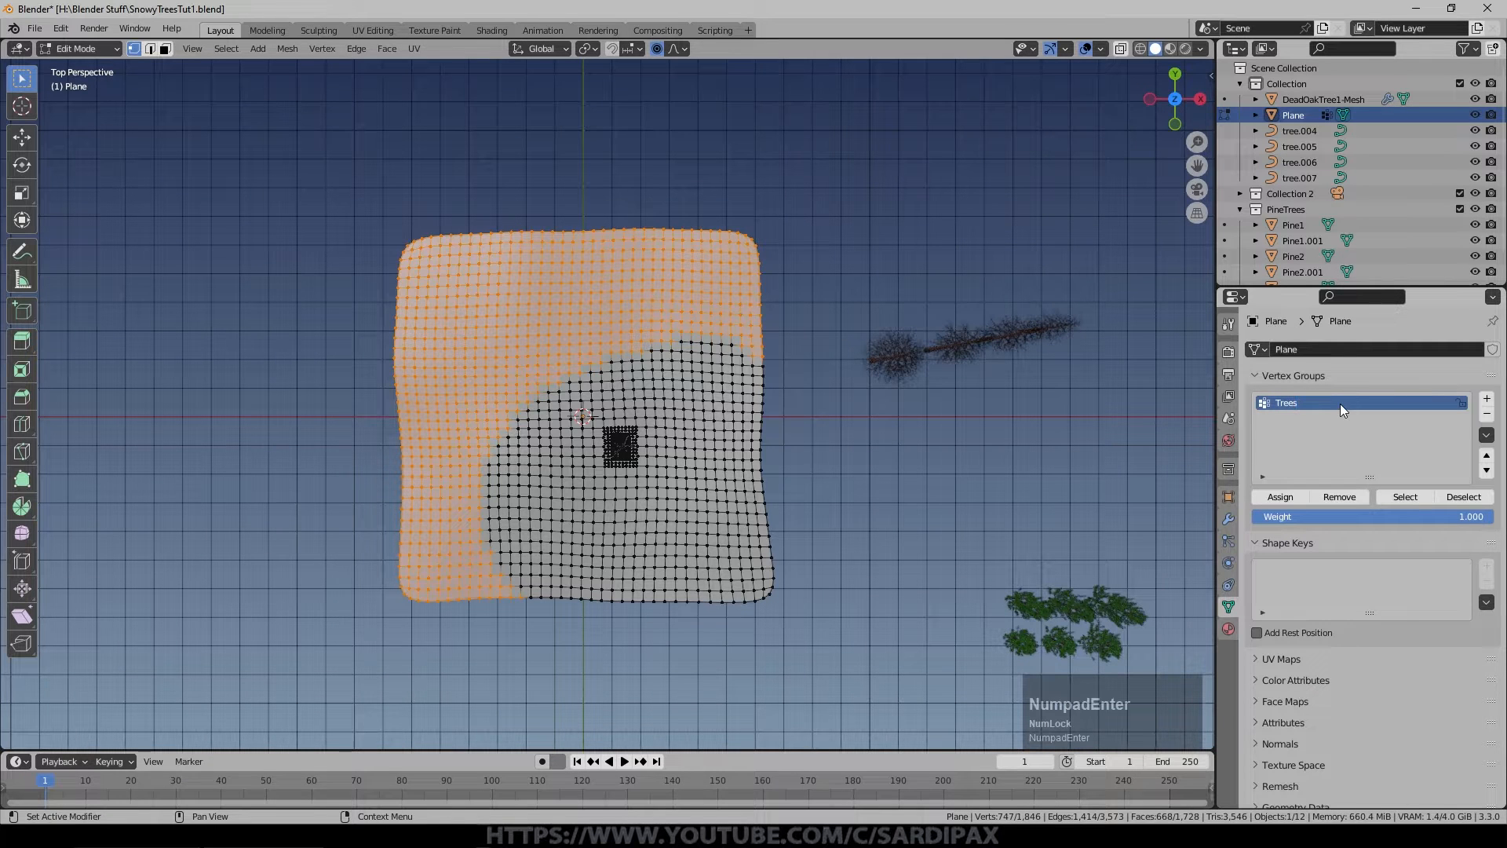
pyautogui.click(1277, 497)
# Deselect all ground vertices and reselect the Trees group to check its assignment.
pyautogui.press('a')
pyautogui.press('a')
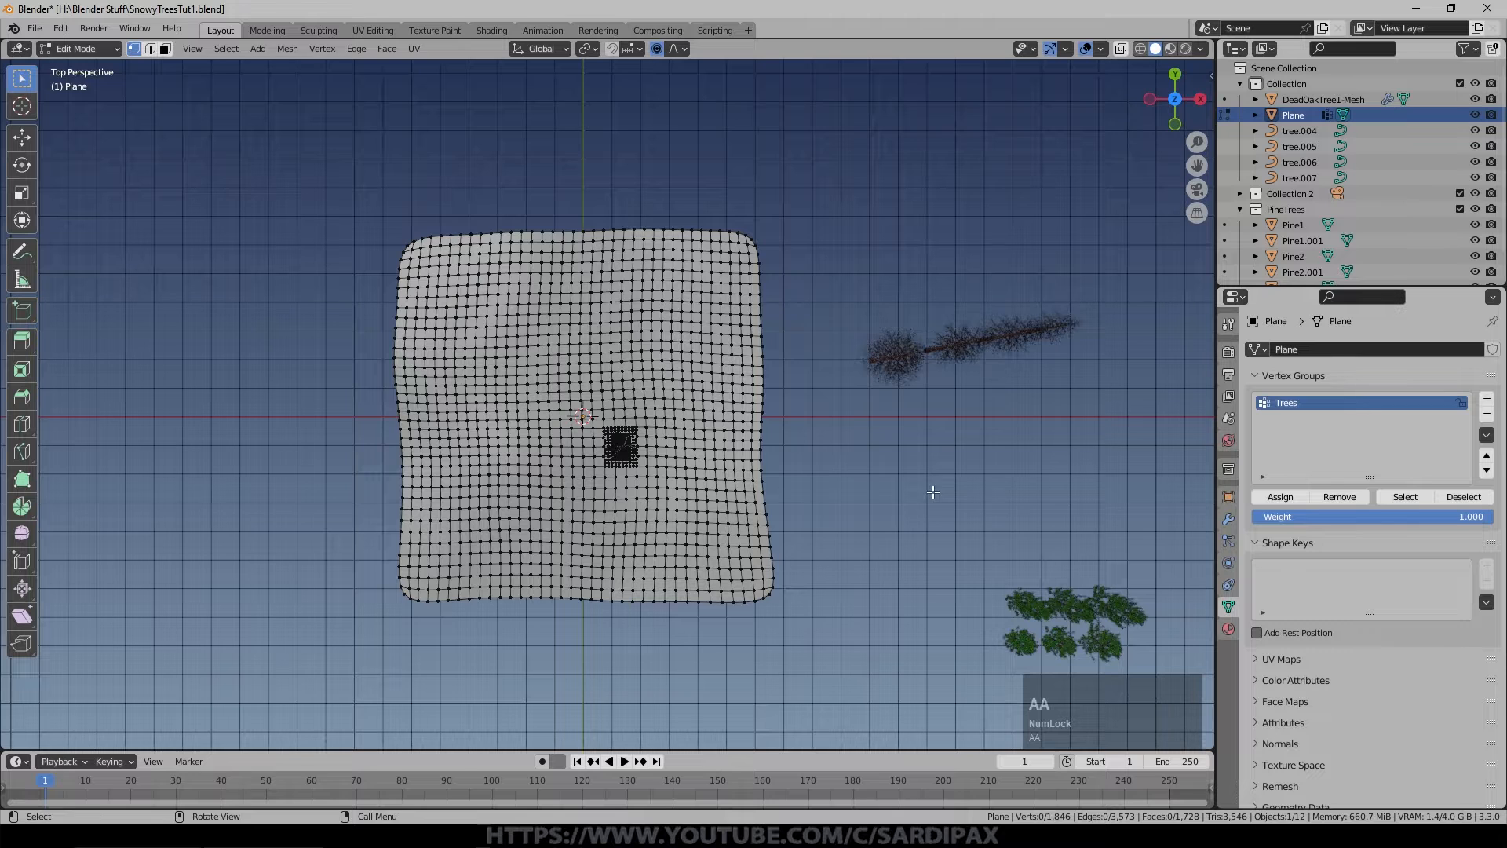
pyautogui.click(1408, 498)
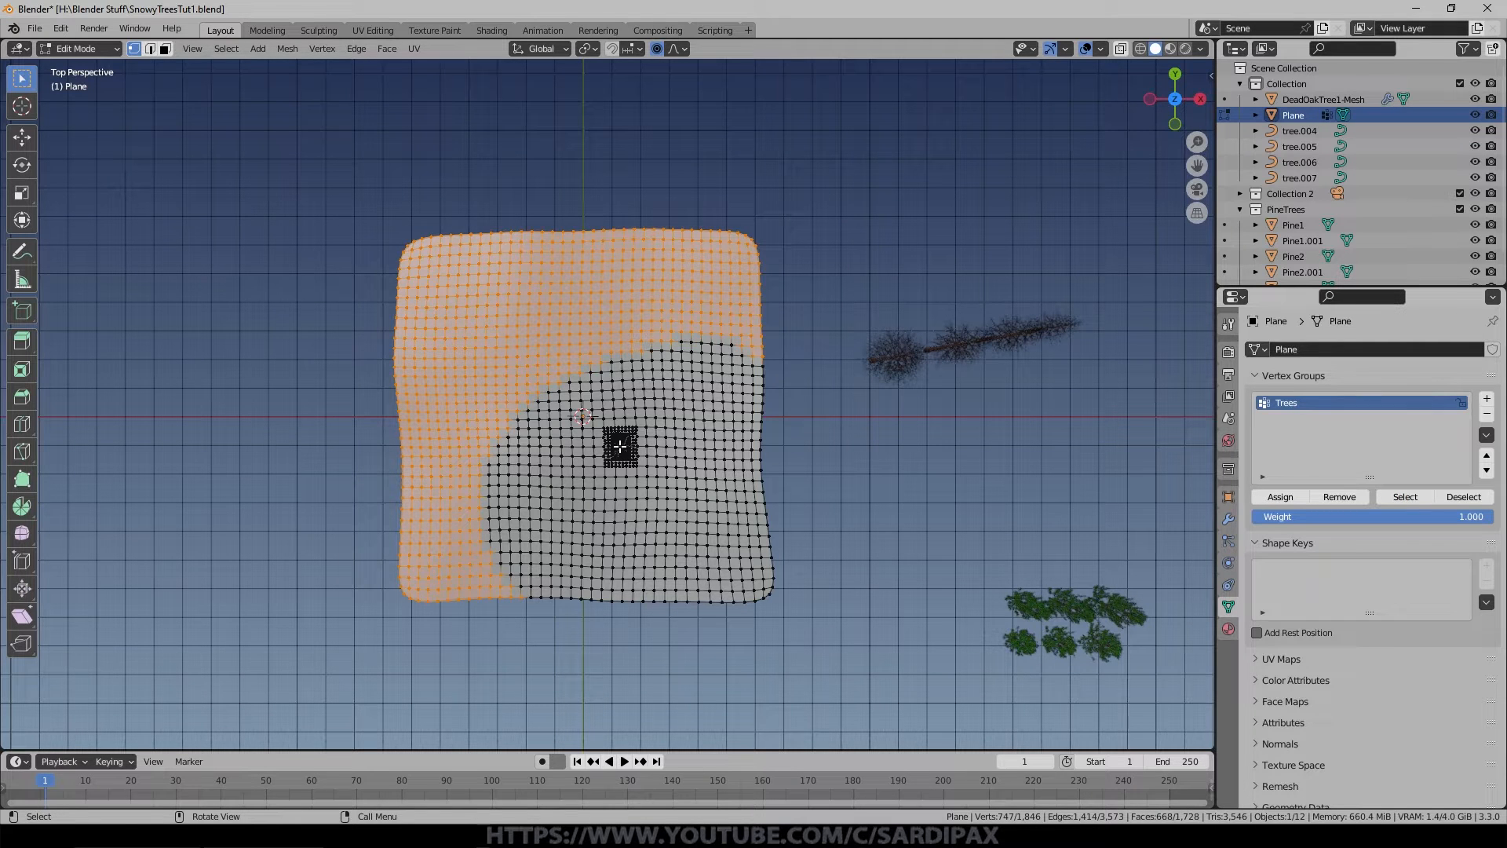
# In Weight Paint mode, blur the Trees weights along the boundary of the painted band.
pyautogui.click(79, 49)
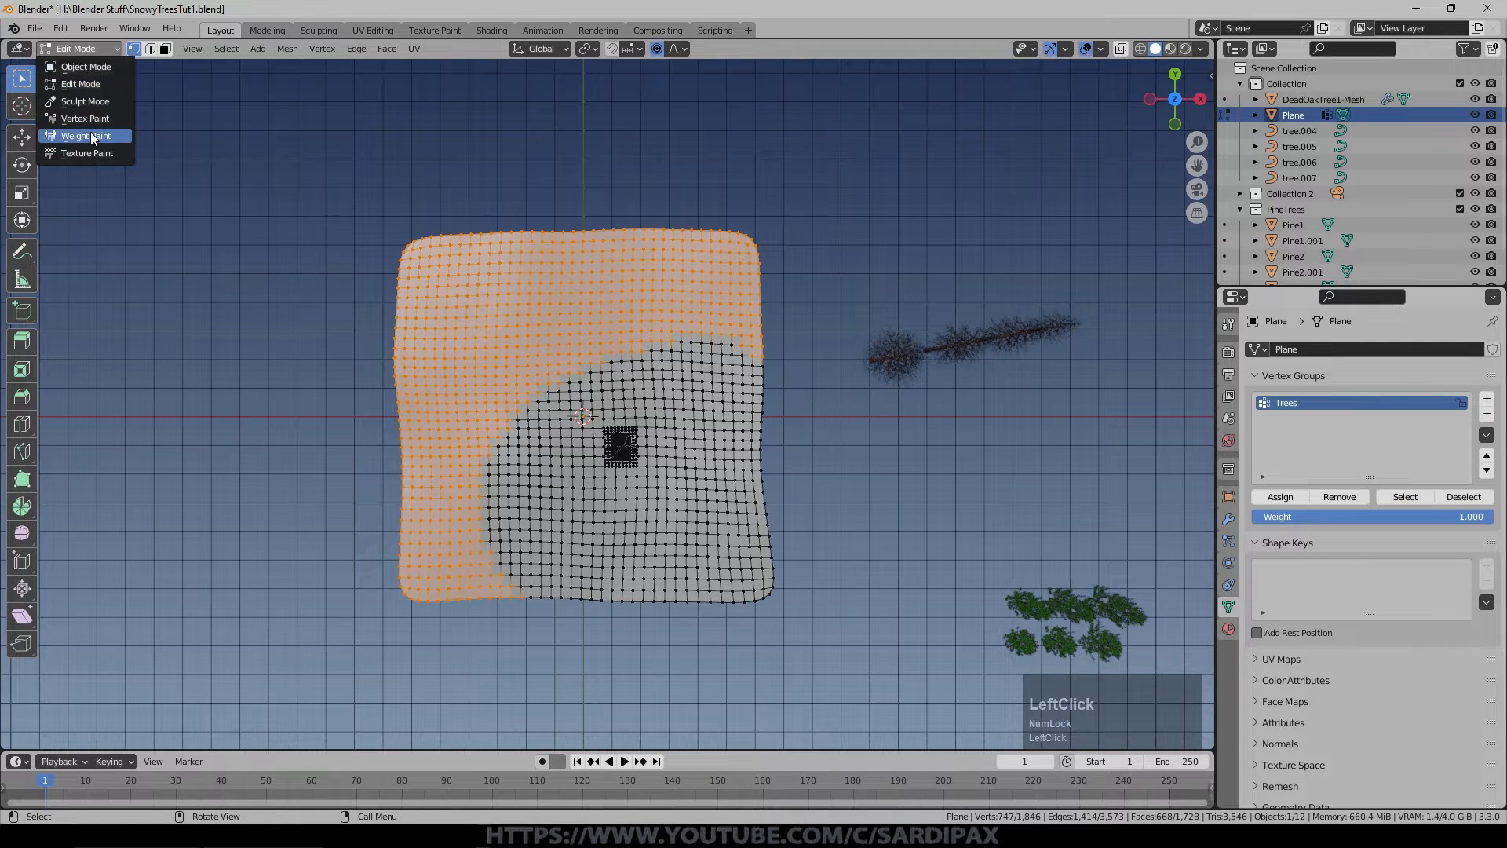
pyautogui.click(91, 136)
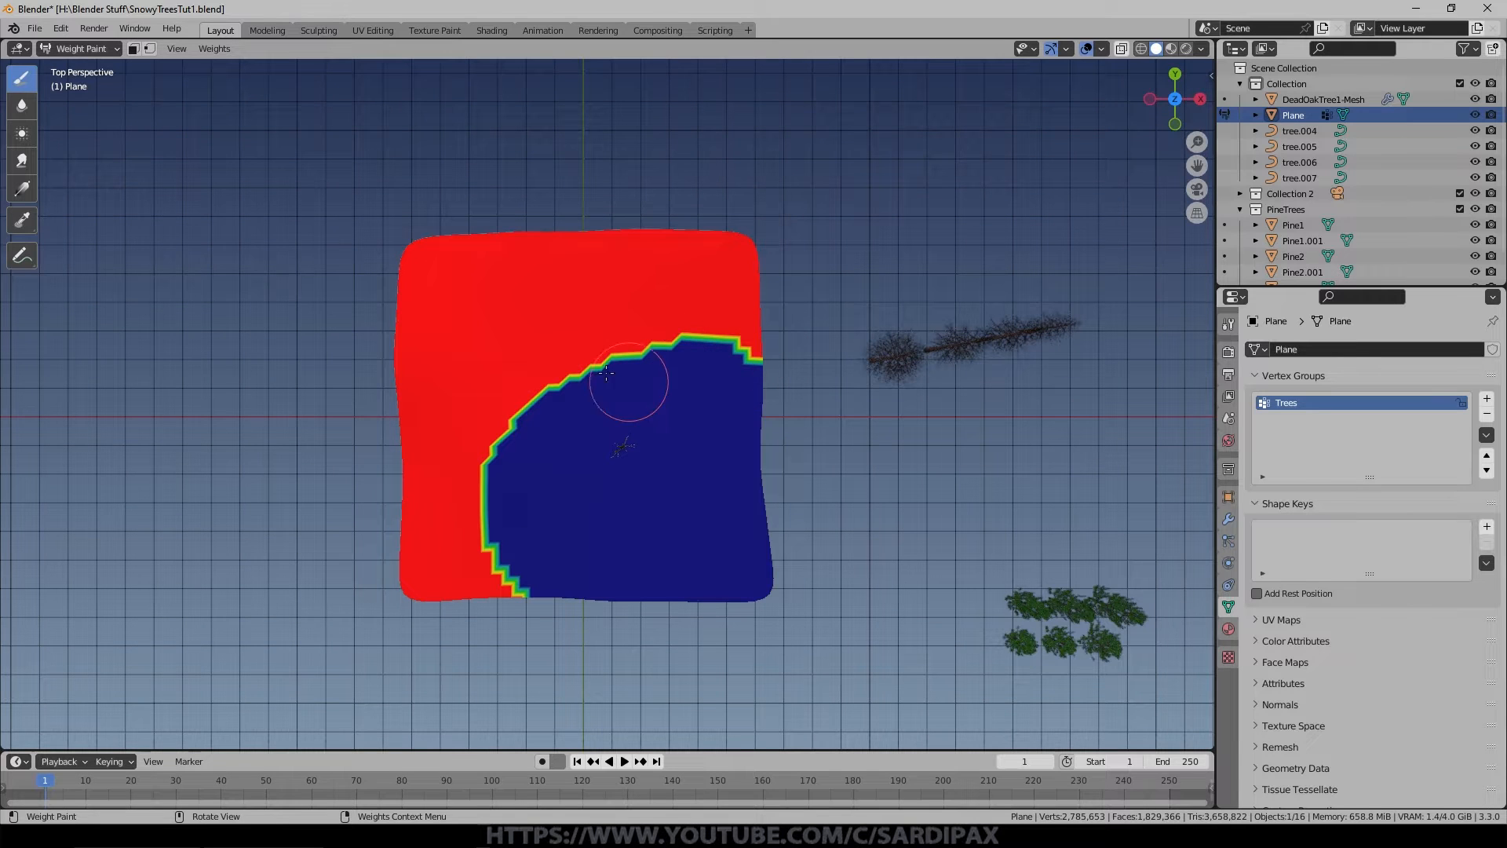
pyautogui.click(22, 105)
pyautogui.moveTo(750, 359)
pyautogui.mouseDown()
pyautogui.moveTo(673, 337)
pyautogui.moveTo(578, 376)
pyautogui.moveTo(498, 495)
pyautogui.moveTo(519, 605)
pyautogui.moveTo(491, 579)
pyautogui.moveTo(494, 448)
pyautogui.moveTo(622, 339)
pyautogui.moveTo(780, 340)
pyautogui.moveTo(693, 323)
pyautogui.moveTo(521, 364)
pyautogui.moveTo(468, 554)
pyautogui.moveTo(481, 629)
pyautogui.moveTo(690, 320)
pyautogui.moveTo(464, 632)
pyautogui.moveTo(495, 628)
pyautogui.moveTo(538, 354)
pyautogui.moveTo(746, 350)
pyautogui.moveTo(557, 353)
pyautogui.moveTo(605, 346)
pyautogui.moveTo(526, 403)
pyautogui.moveTo(505, 649)
pyautogui.moveTo(603, 345)
pyautogui.moveTo(777, 350)
pyautogui.moveTo(683, 317)
pyautogui.moveTo(438, 532)
pyautogui.mouseUp()
# Select the ground's edge loops near its +Y and −X borders and raise them about 3.62 m along Z with proportional size 37.404.
pyautogui.press('Tab')
pyautogui.moveTo(437, 531)
pyautogui.mouseDown(button='middle')
pyautogui.moveTo(535, 285)
pyautogui.moveTo(670, 285)
pyautogui.mouseUp(button='middle')
pyautogui.click(430, 572)
pyautogui.keyDown('shift'); pyautogui.click(438, 508); pyautogui.keyUp('shift')
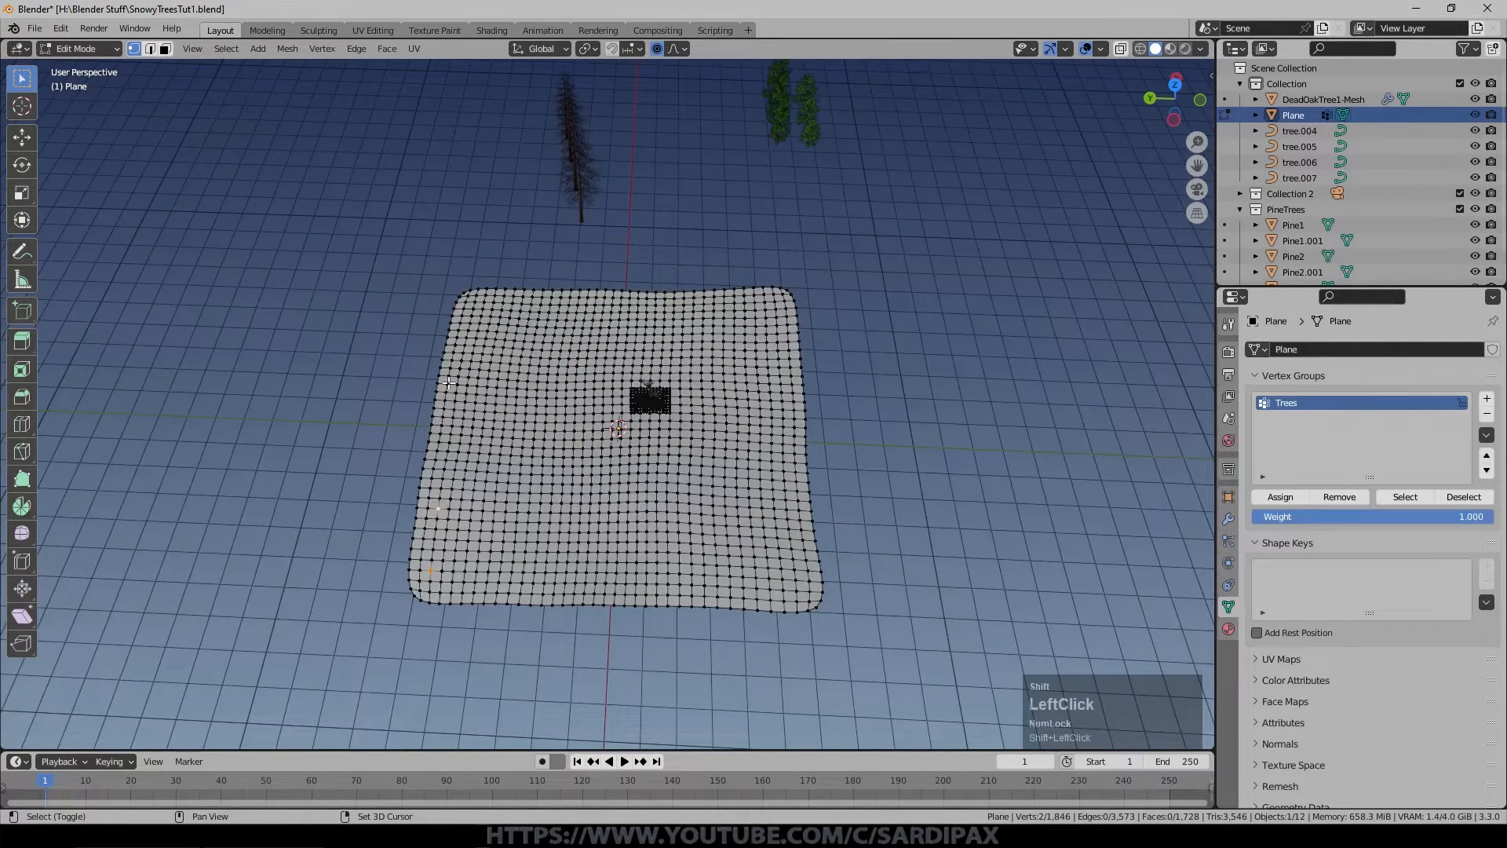
pyautogui.keyDown('alt'); pyautogui.keyDown('shift'); pyautogui.click(444, 480); pyautogui.keyUp('shift'); pyautogui.keyUp('alt')
pyautogui.keyDown('alt'); pyautogui.keyDown('shift'); pyautogui.click(465, 583); pyautogui.keyUp('shift'); pyautogui.keyUp('alt')
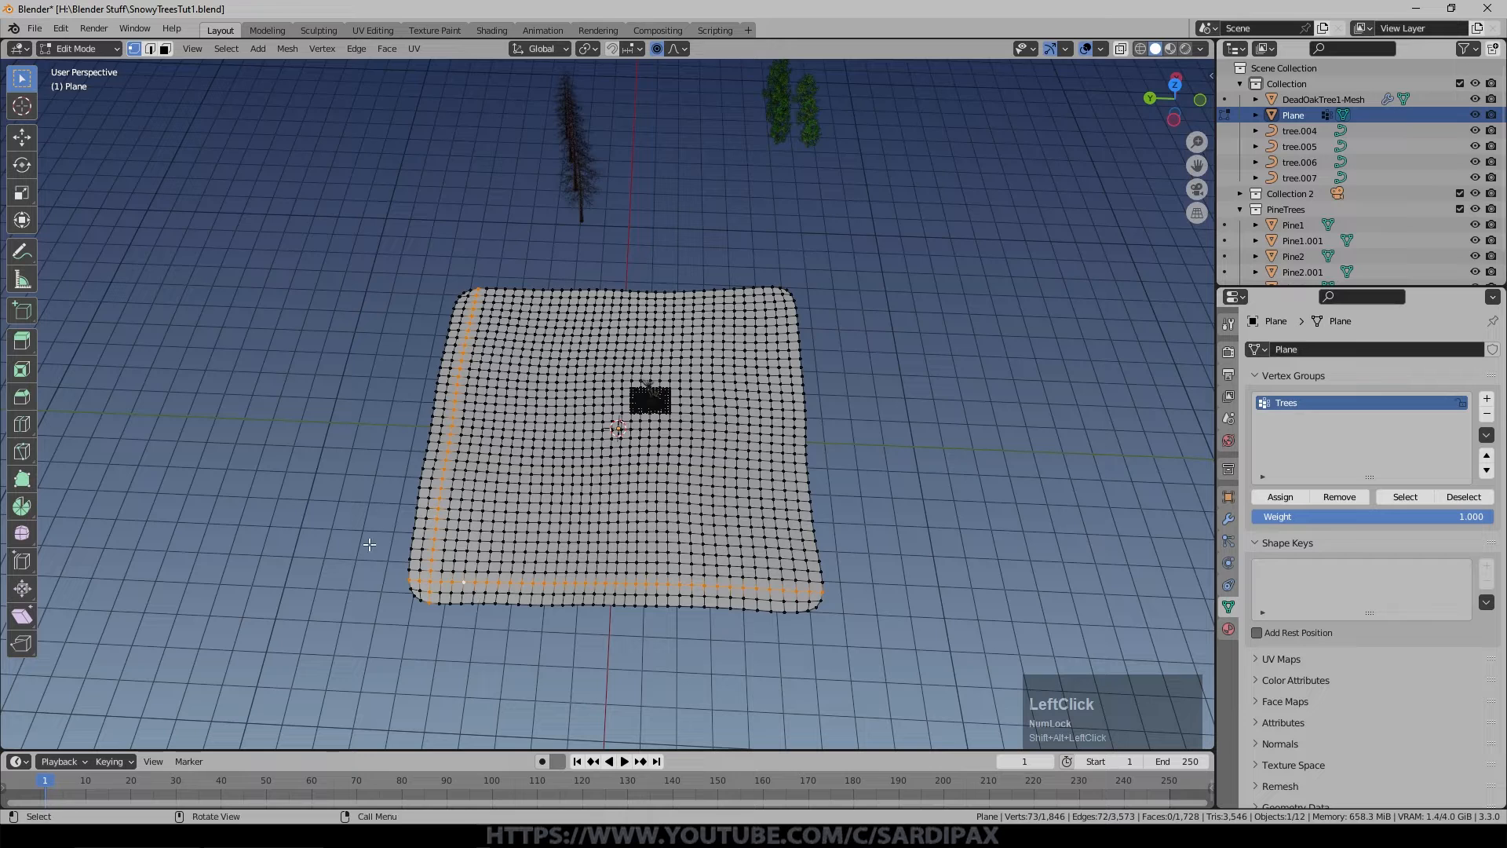
pyautogui.moveTo(650, 486); pyautogui.dragTo(598, 388, button='middle')
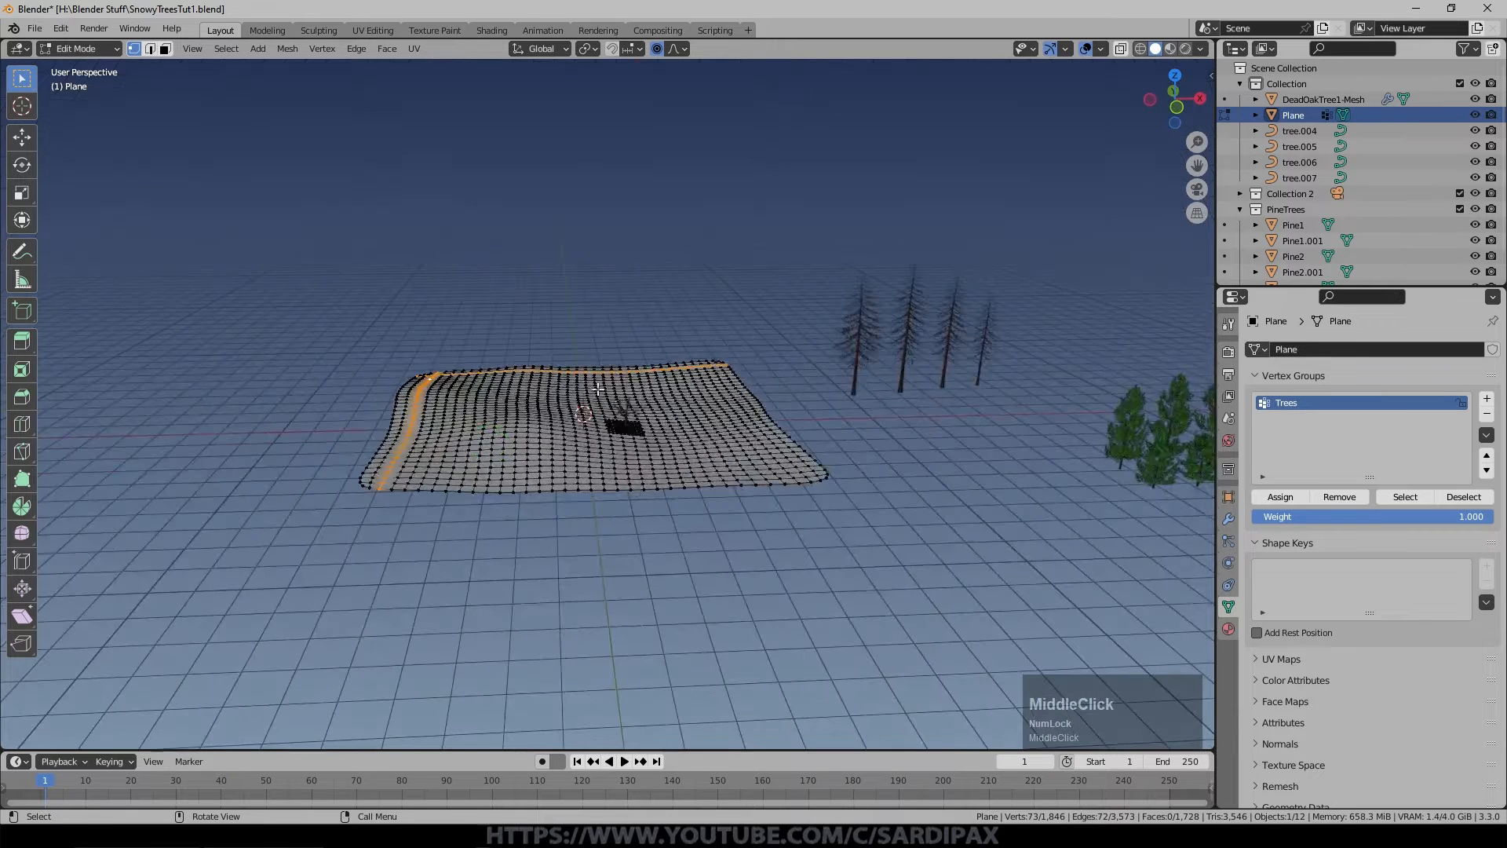
pyautogui.scroll(2, 570, 395)
pyautogui.press('g')
pyautogui.press('z')
pyautogui.scroll(-2, 605, 398)
pyautogui.scroll(-15, 605, 398)
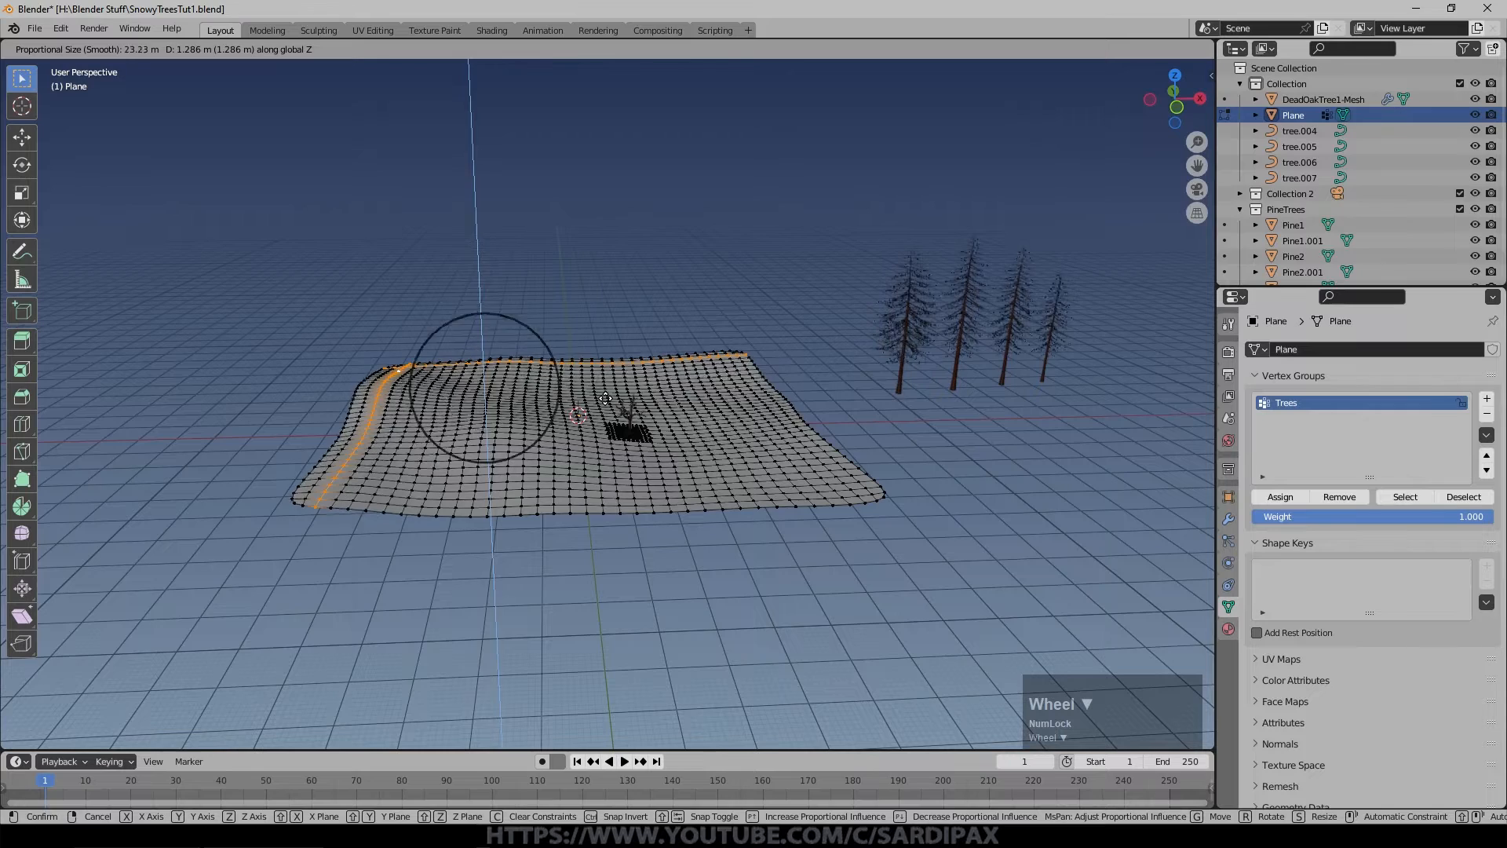
pyautogui.click(691, 394)
# Move the same border loops again with a smaller proportional influence, and return to Object Mode.
pyautogui.scroll(3, 691, 394)
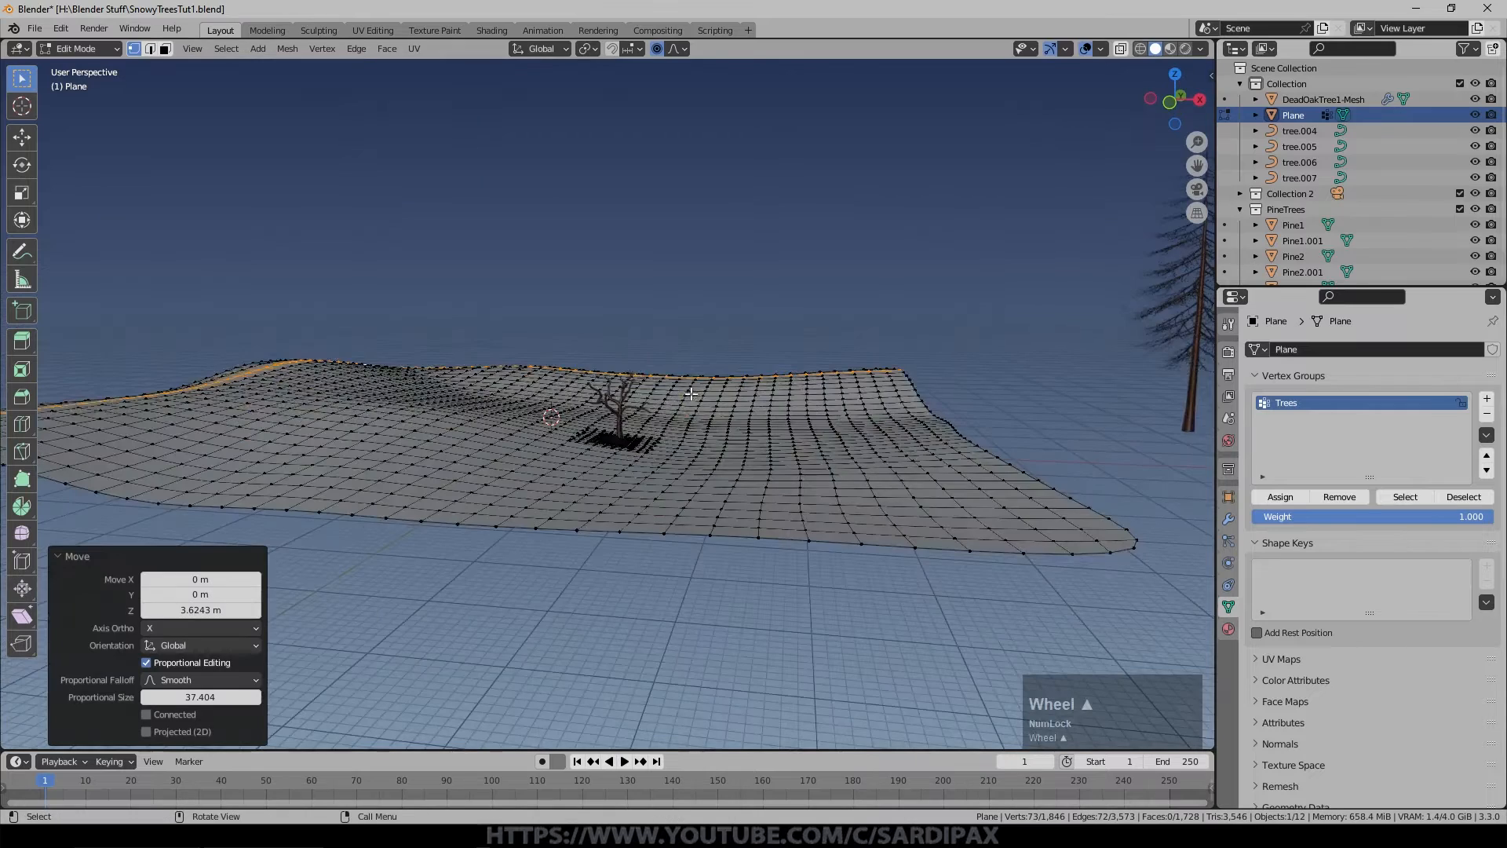
pyautogui.press('g')
pyautogui.scroll(3, 540, 393)
pyautogui.click(543, 386)
pyautogui.press('Tab')
pyautogui.moveTo(662, 408); pyautogui.dragTo(271, 430, button='middle')
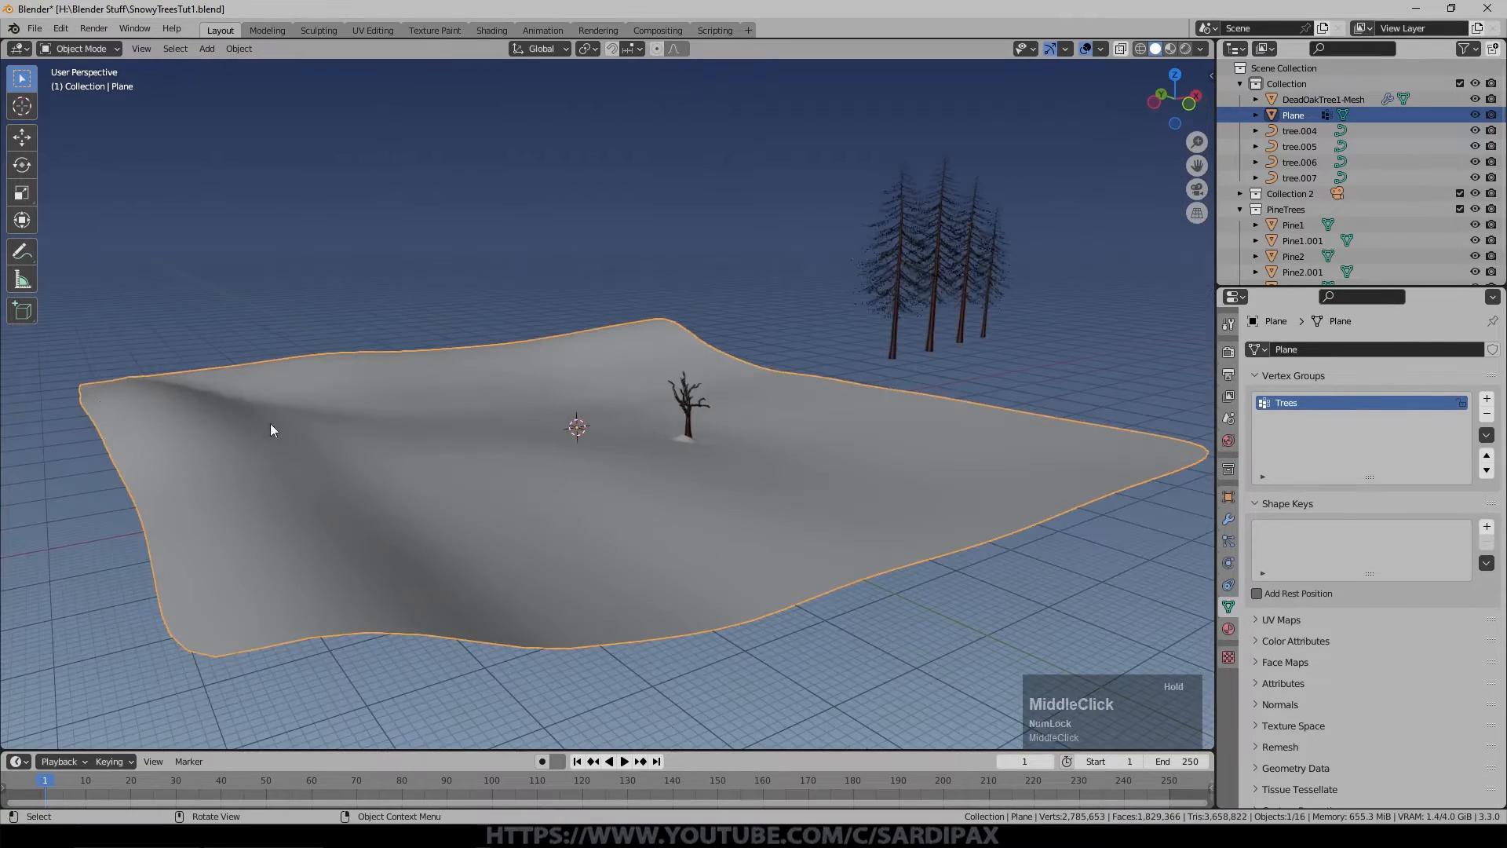
# Add a camera to Collection 2, rotate it about 41.3° around Z, and place it on the ground's +X −Y side of the dead oak.
pyautogui.moveTo(387, 459); pyautogui.dragTo(305, 476, button='middle')
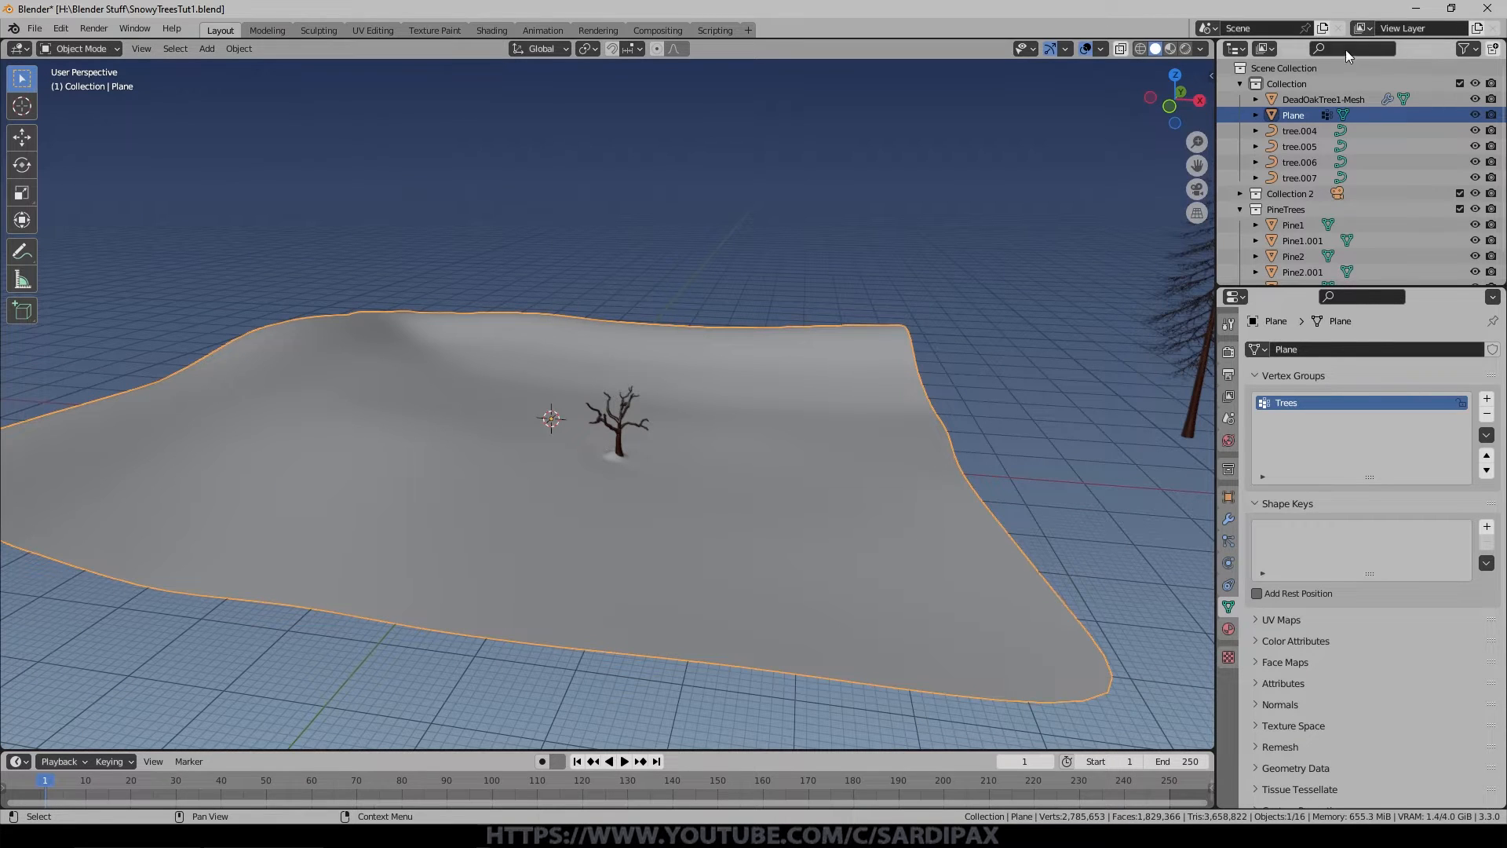
pyautogui.click(1338, 194)
pyautogui.click(1472, 209)
pyautogui.click(547, 420)
pyautogui.press('s')
pyautogui.click(1090, 373)
pyautogui.press('g')
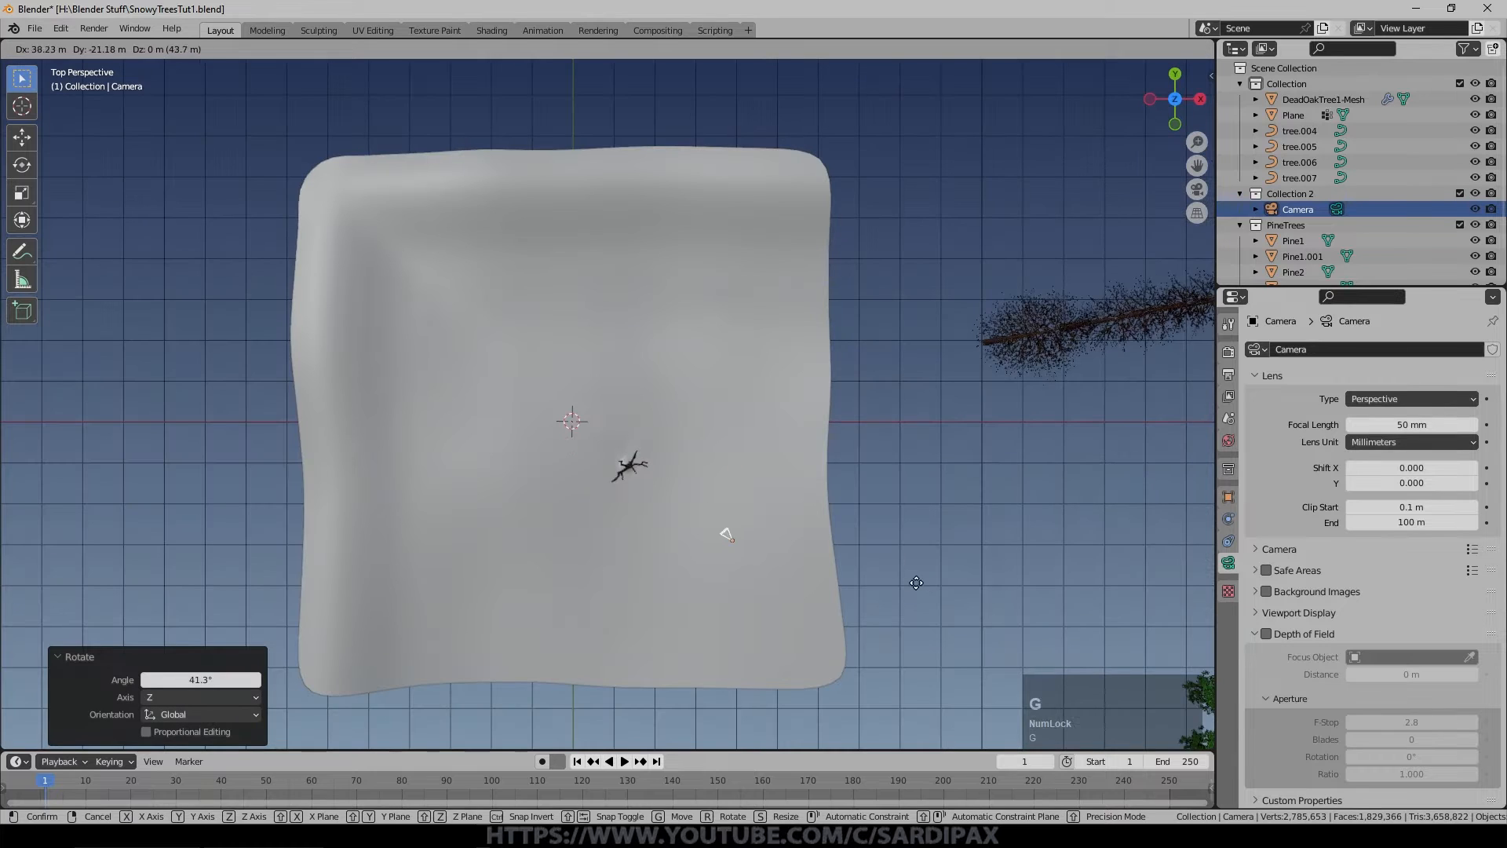
pyautogui.click(905, 581)
# Look through the camera and adjust its focal length to frame the dead oak.
pyautogui.press('KP_0')
pyautogui.moveTo(1412, 424); pyautogui.dragTo(1398, 423)
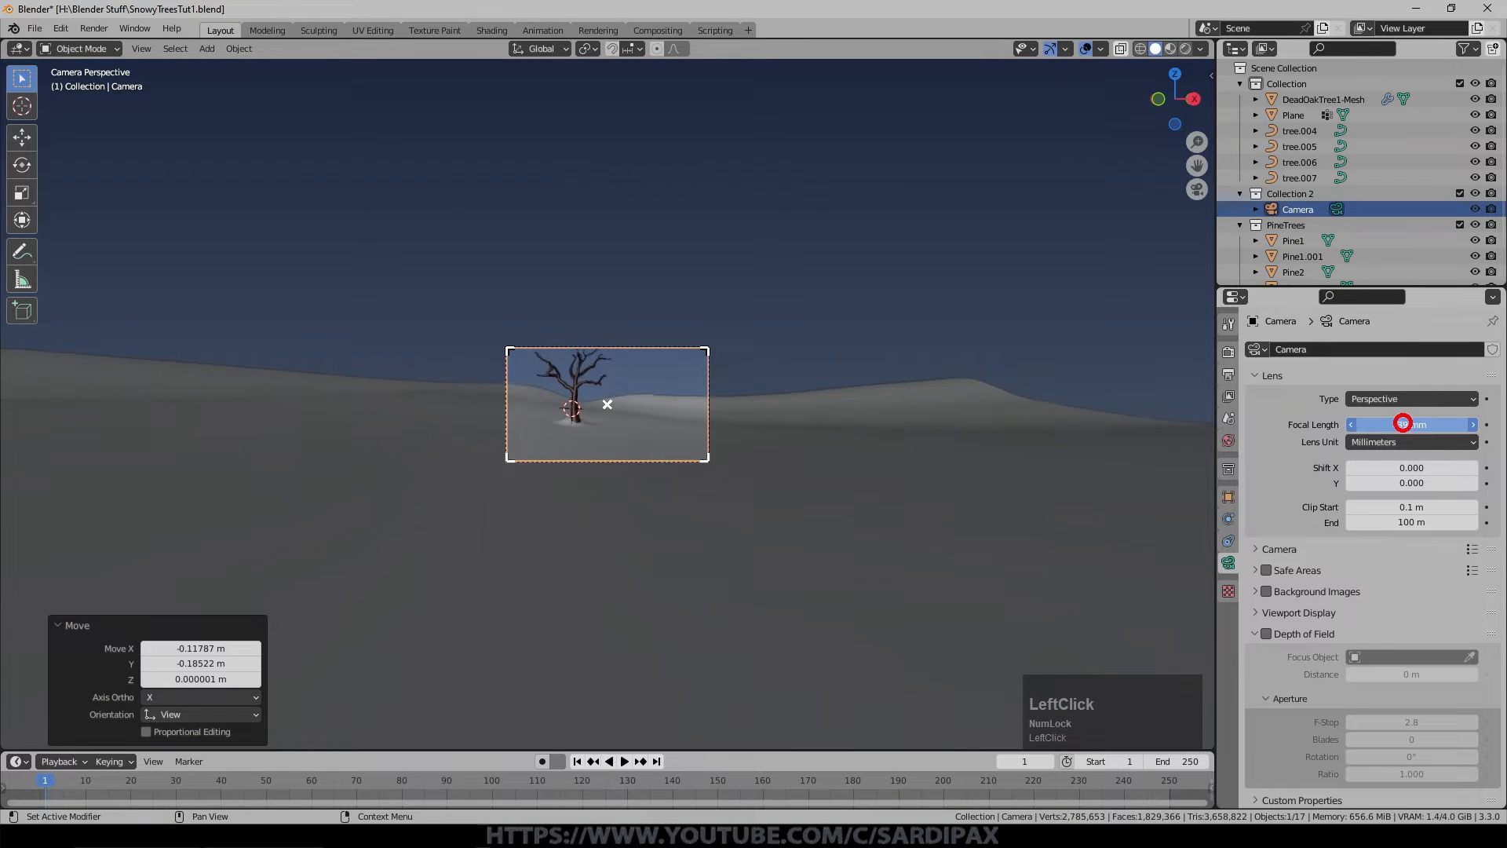
pyautogui.scroll(3, 755, 403)
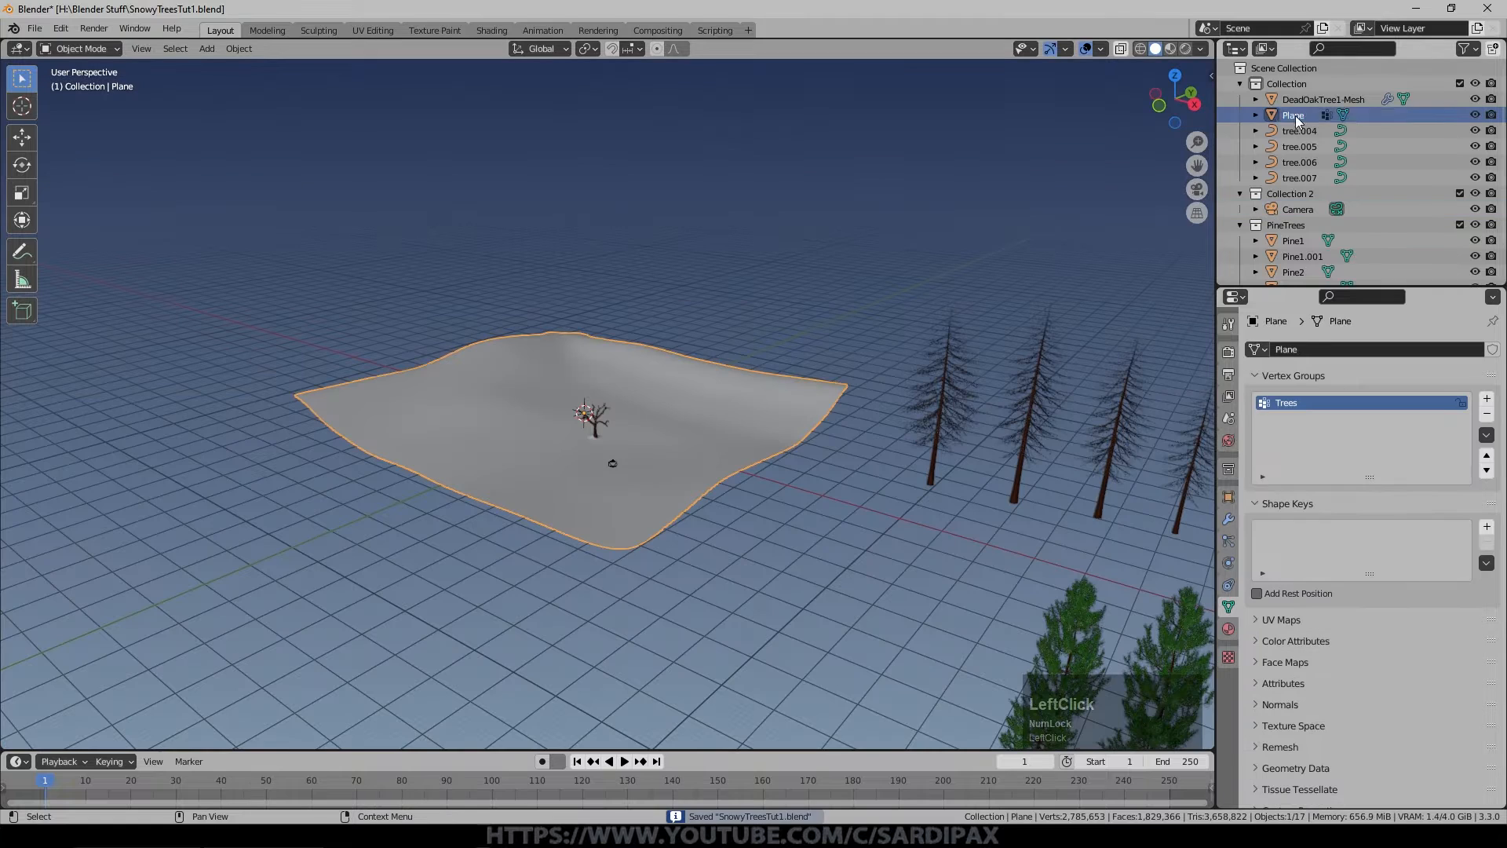
# Rename the Plane object as Land.
pyautogui.doubleClick(1372, 114)
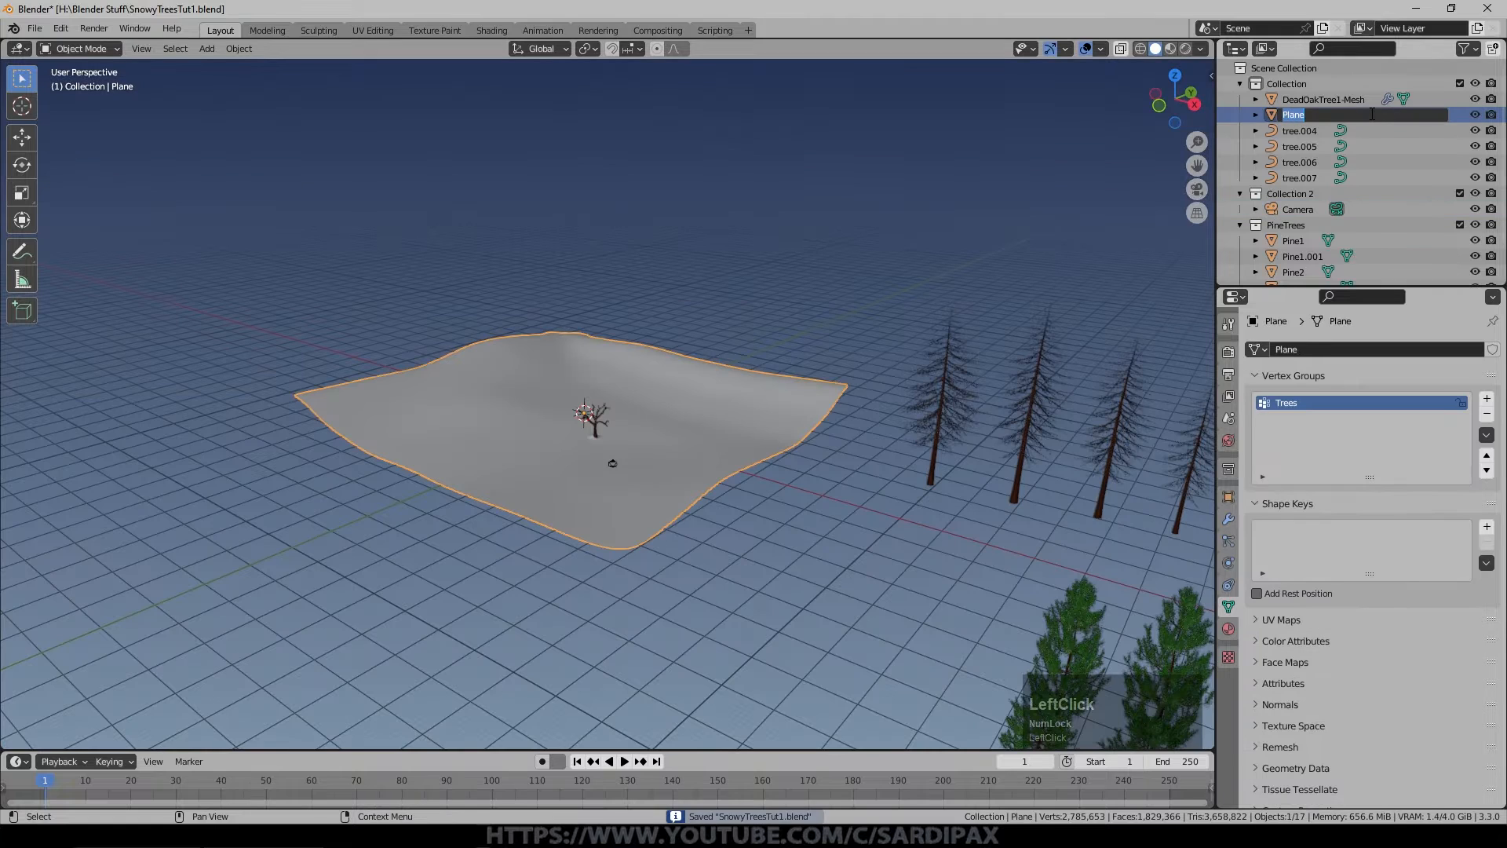
pyautogui.write('Land')
pyautogui.press('Return')
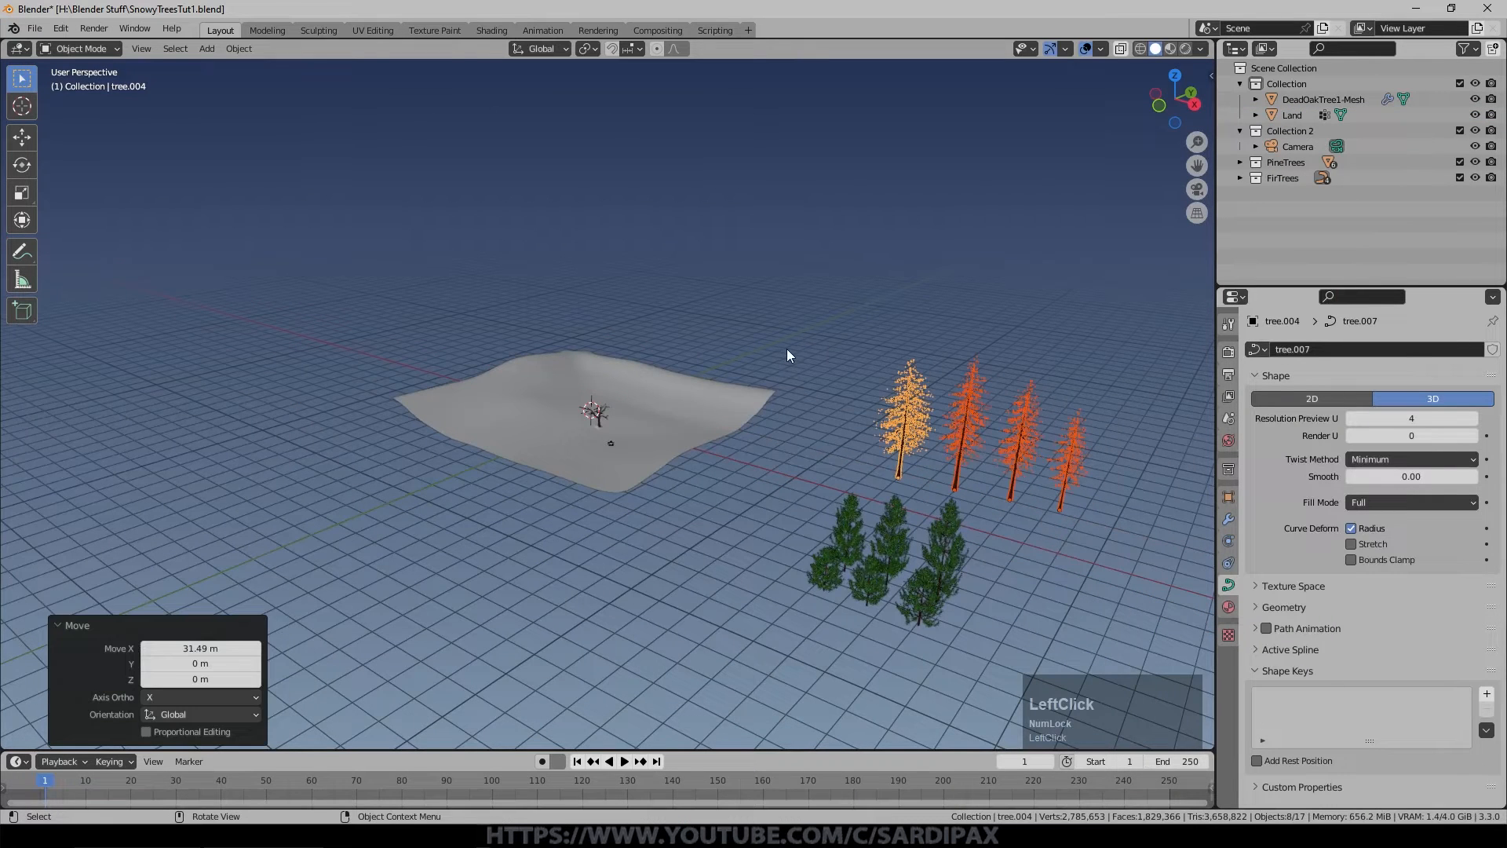
# Check the FirTrees and PineTrees collections in turn, and select the Land.
pyautogui.scroll(4, 788, 350)
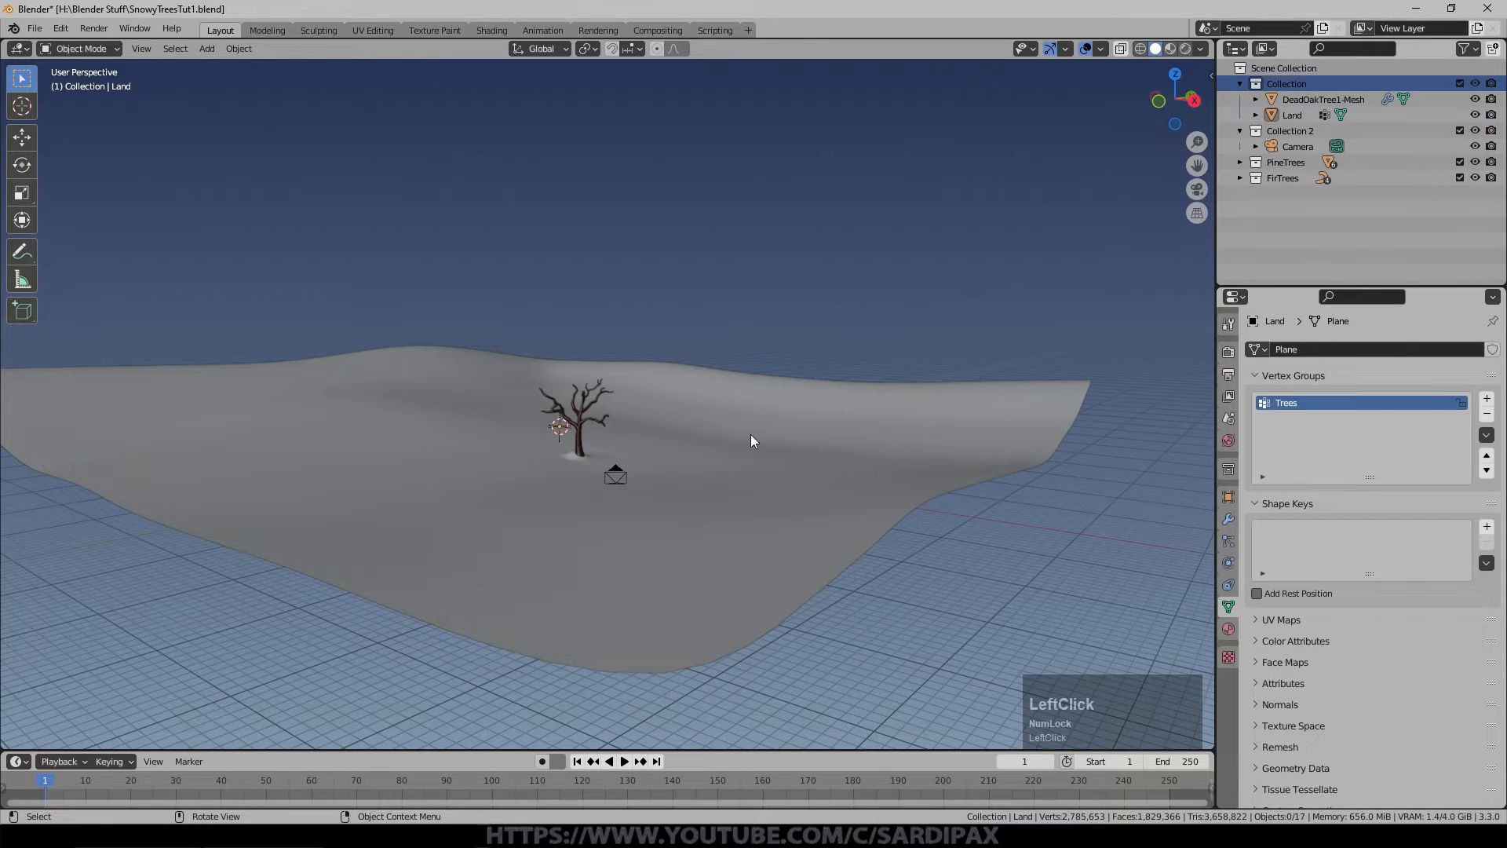
pyautogui.click(1297, 176)
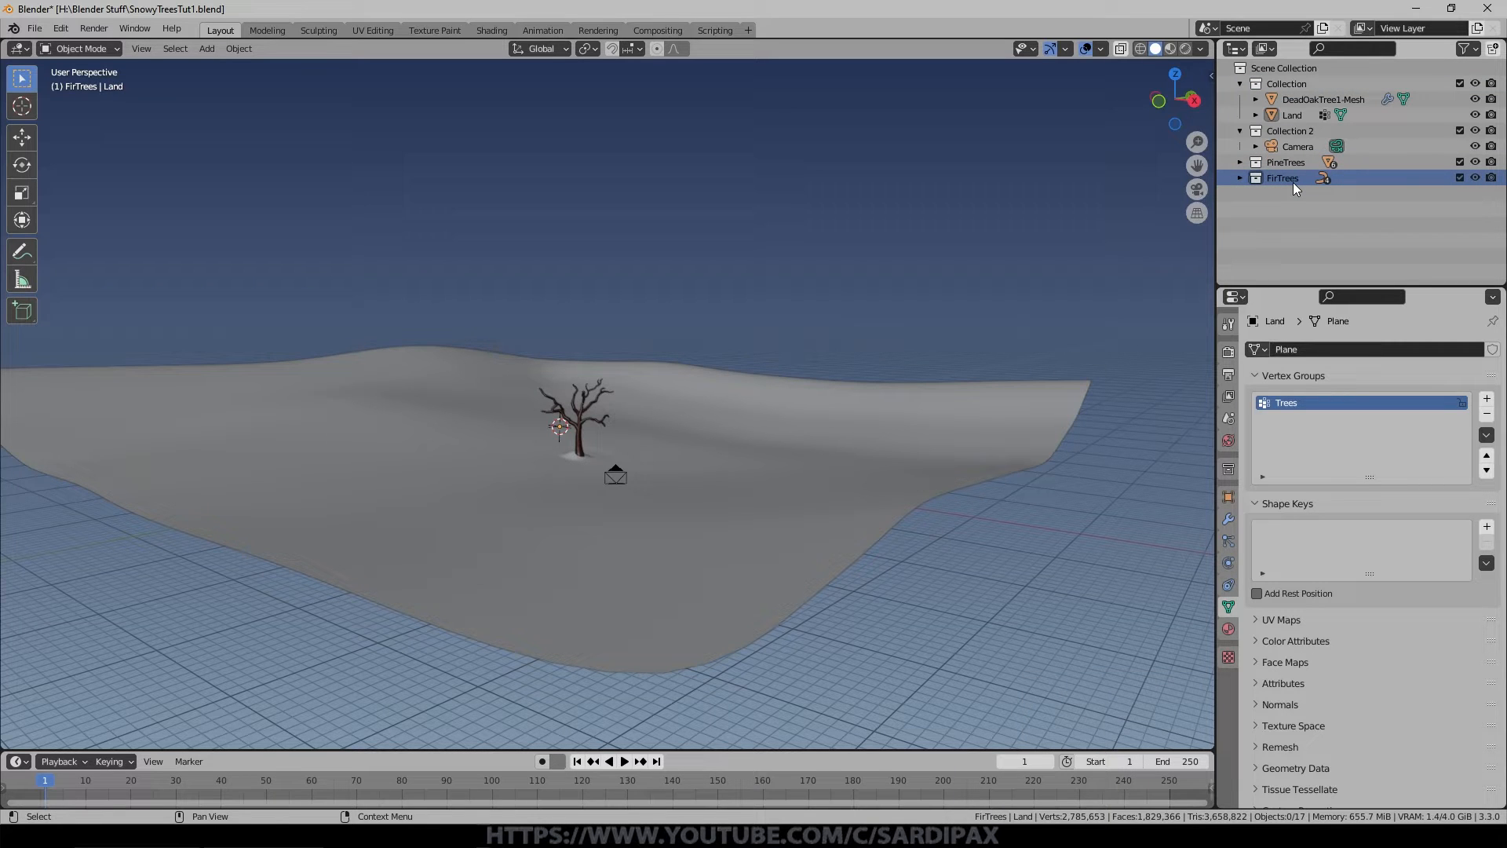
pyautogui.click(1291, 162)
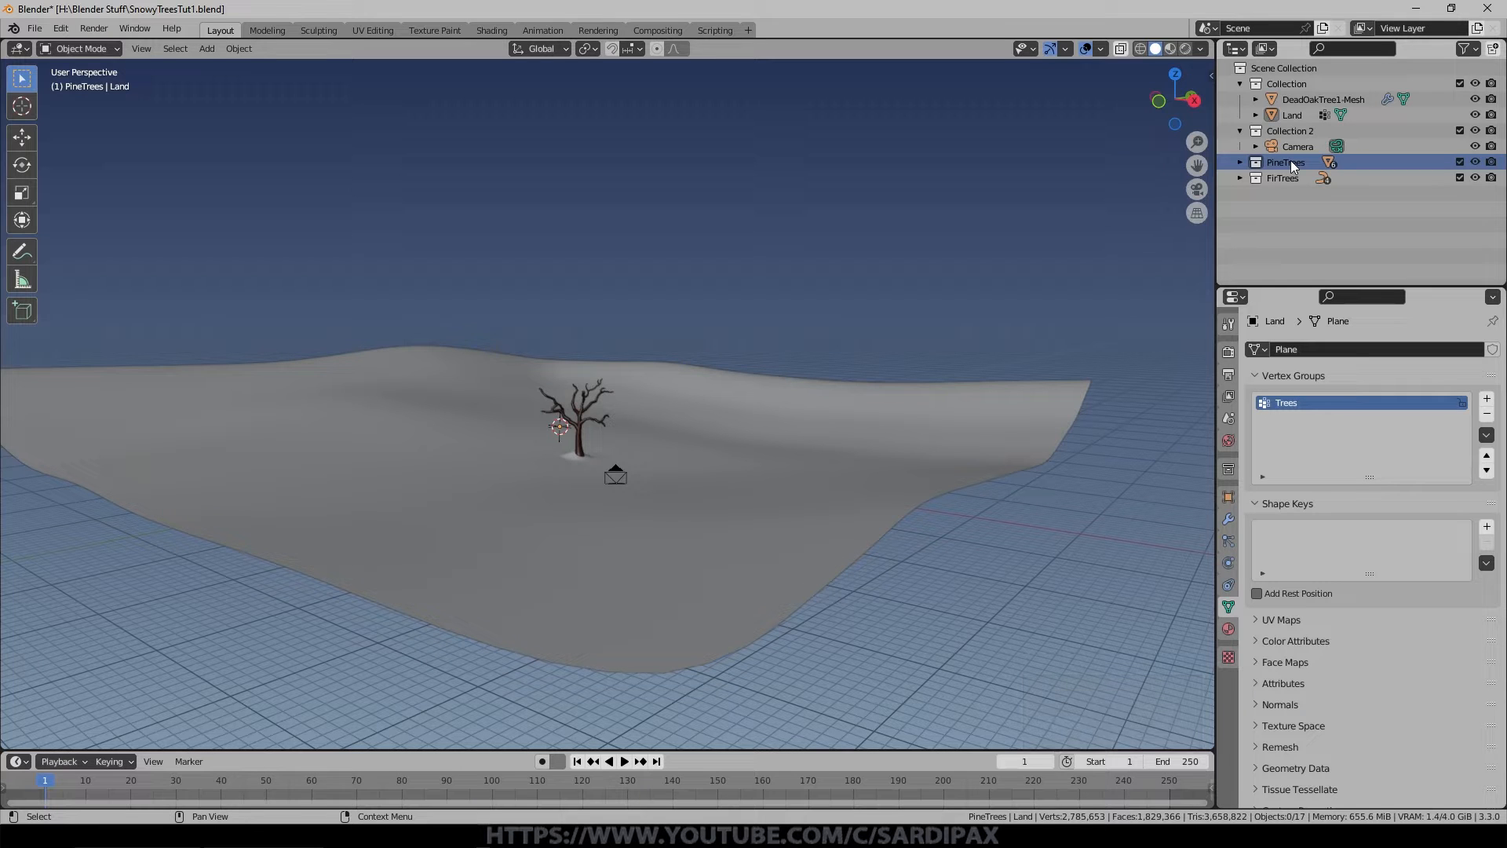
pyautogui.click(861, 433)
# Place the 3D cursor on the empty grid area in front of the fir and pine trees.
pyautogui.scroll(-5, 862, 432)
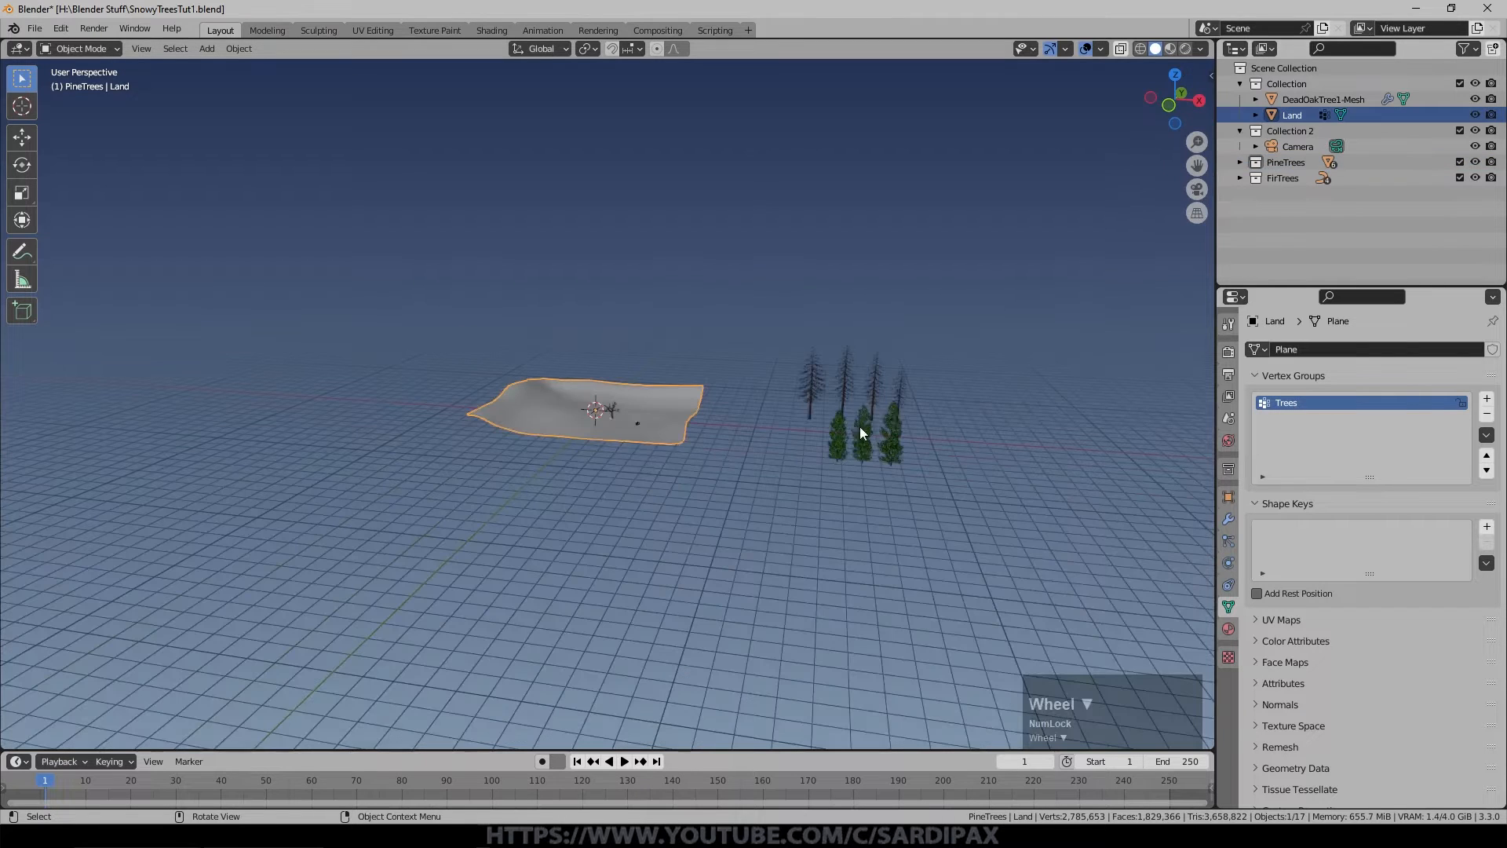
pyautogui.click(22, 106)
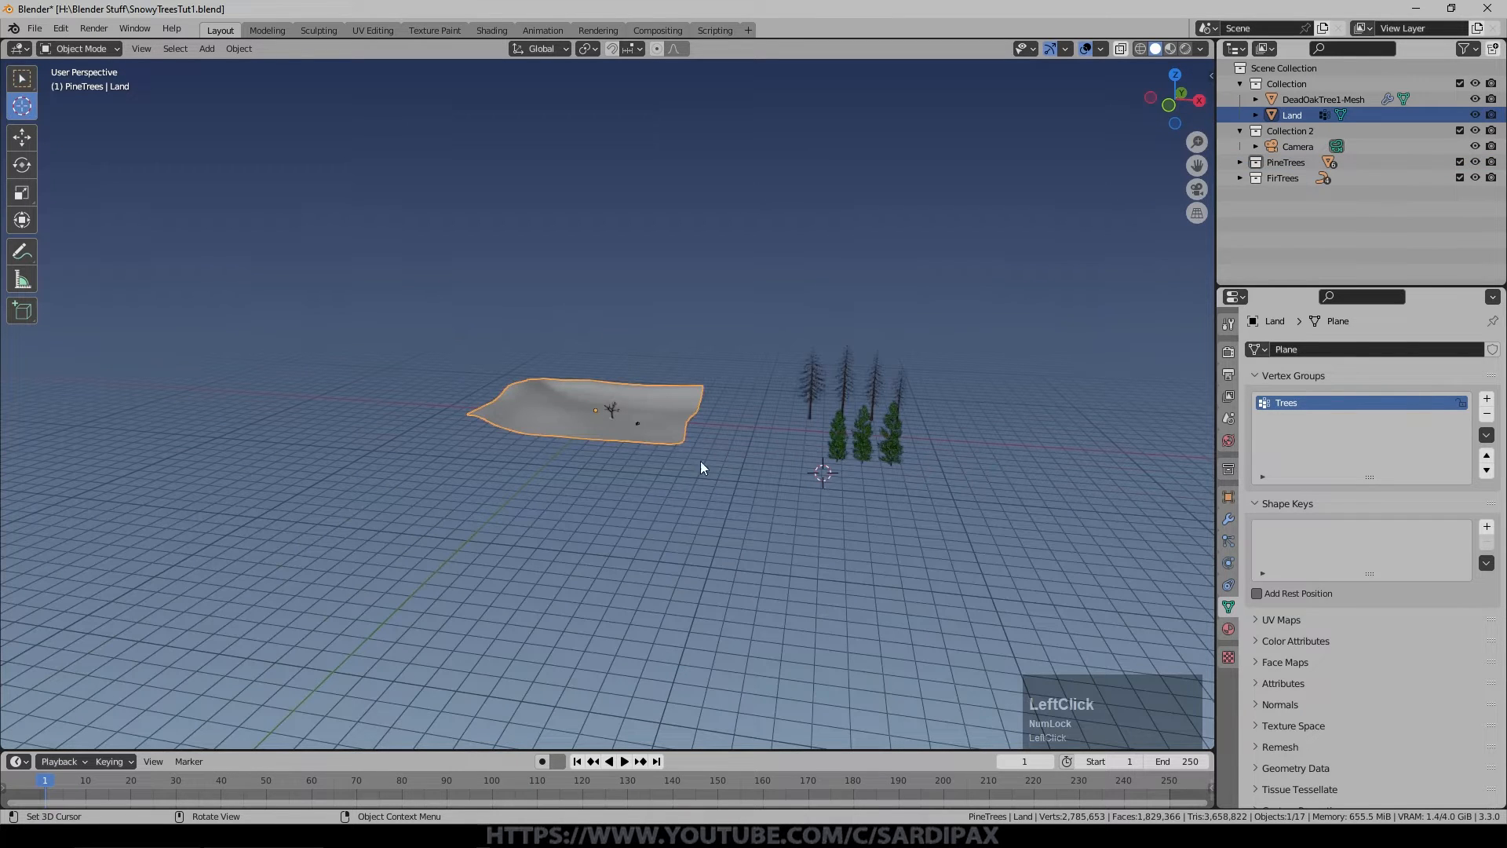
pyautogui.click(21, 88)
pyautogui.scroll(2, 939, 469)
# Generate six rocks with the Rock Generator, using roughness 2.62 and display detail 1.
pyautogui.hotkey('shift', 'a')
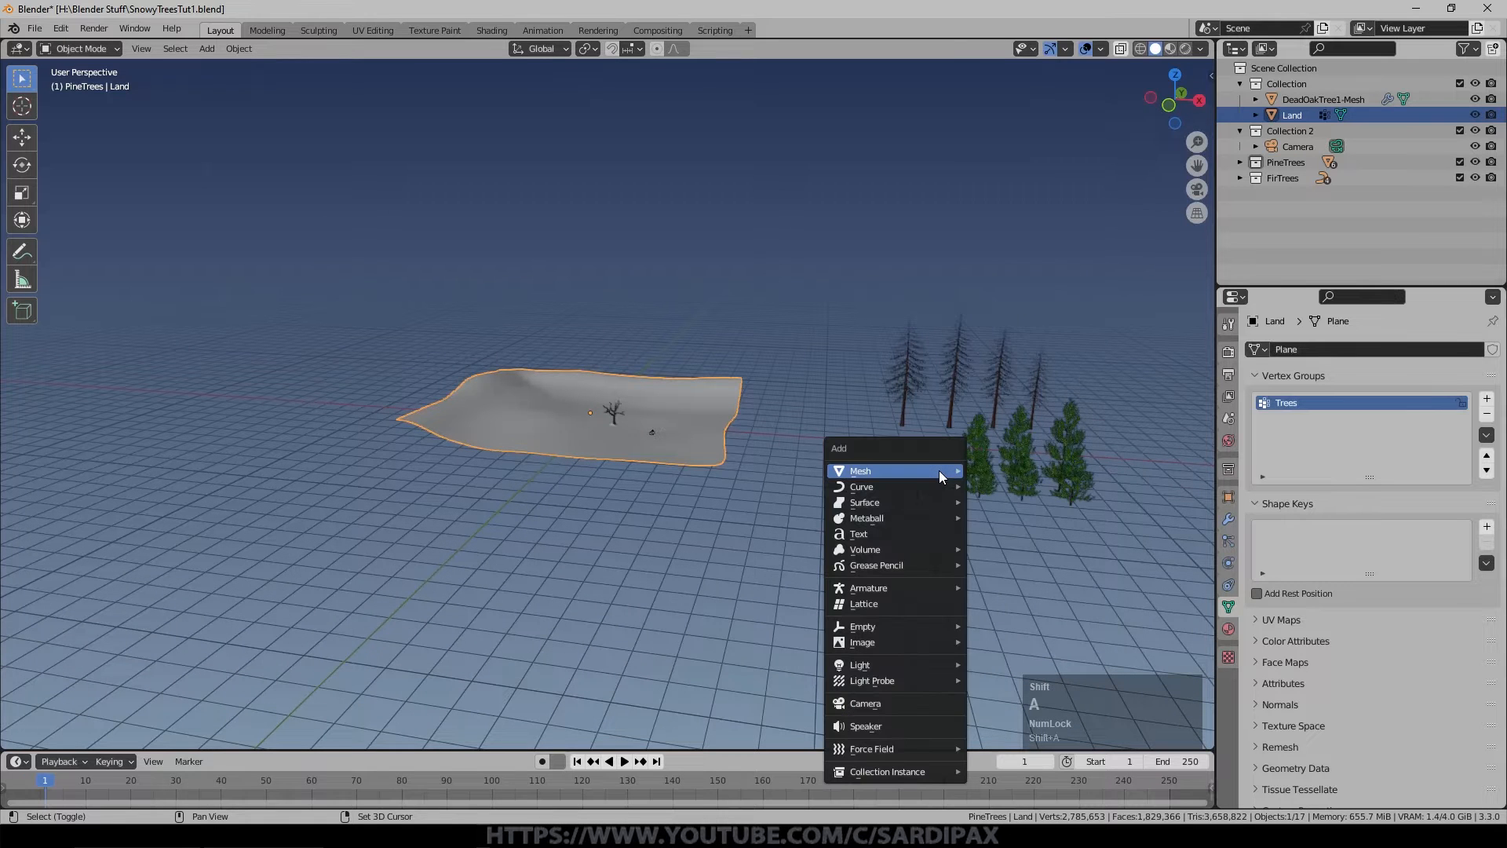
pyautogui.moveTo(939, 470)
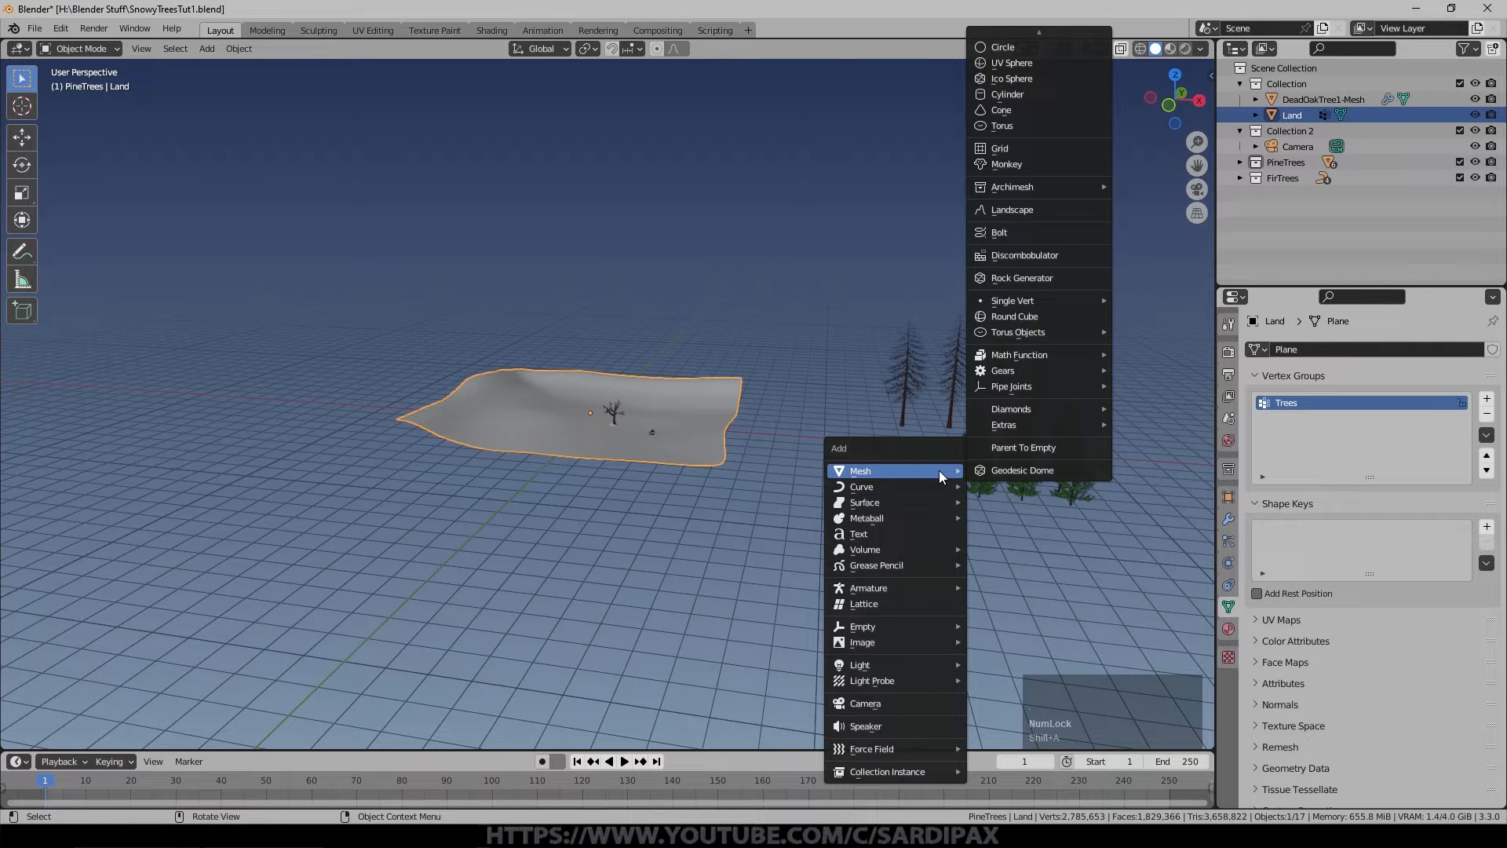
pyautogui.click(1046, 276)
pyautogui.click(253, 273)
pyautogui.click(253, 273)
pyautogui.click(254, 272)
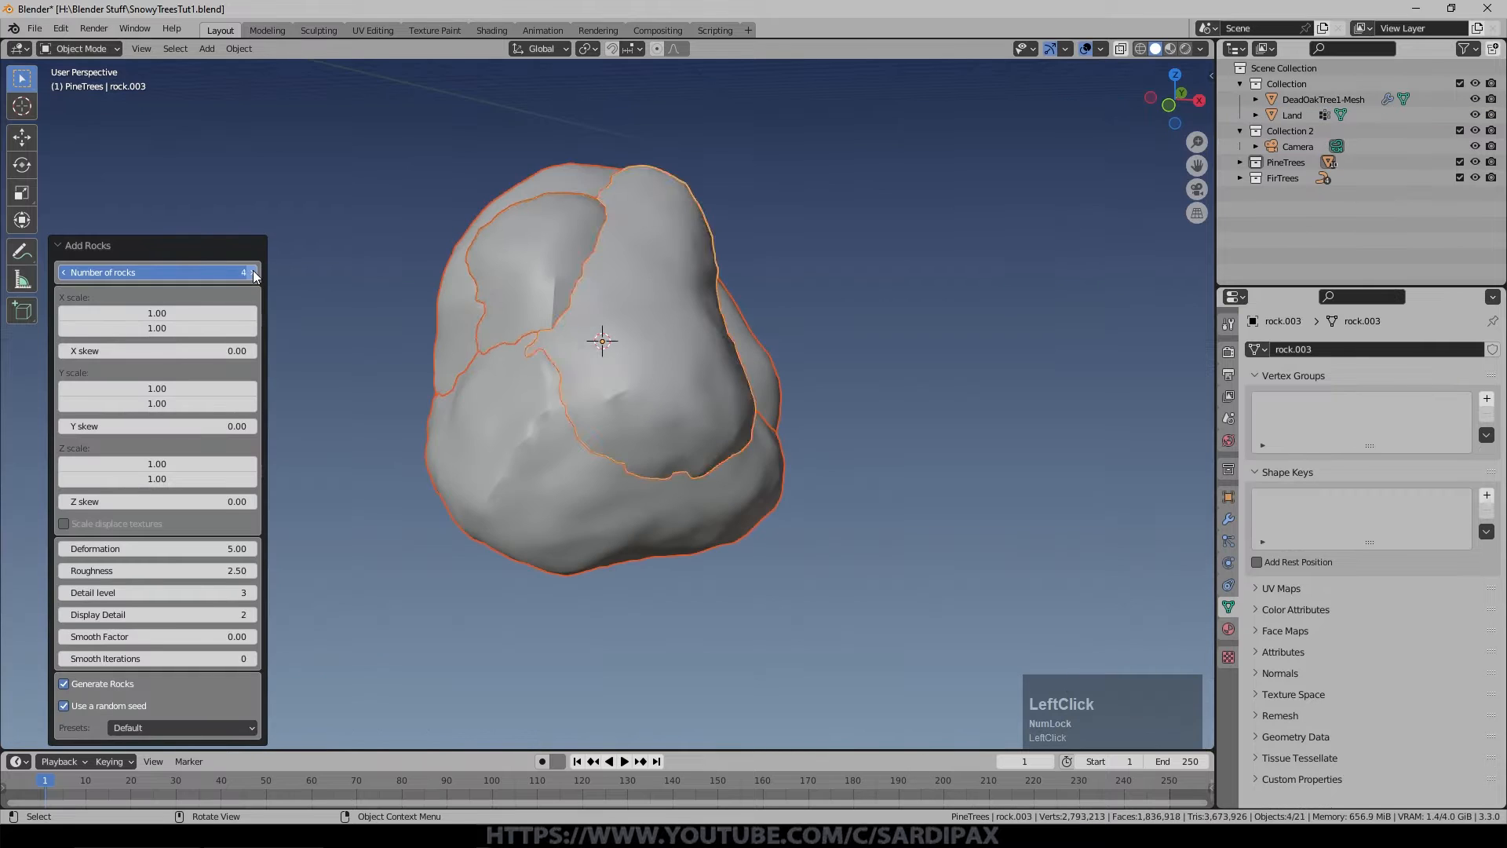
pyautogui.click(254, 272)
pyautogui.click(254, 273)
pyautogui.scroll(-2, 453, 420)
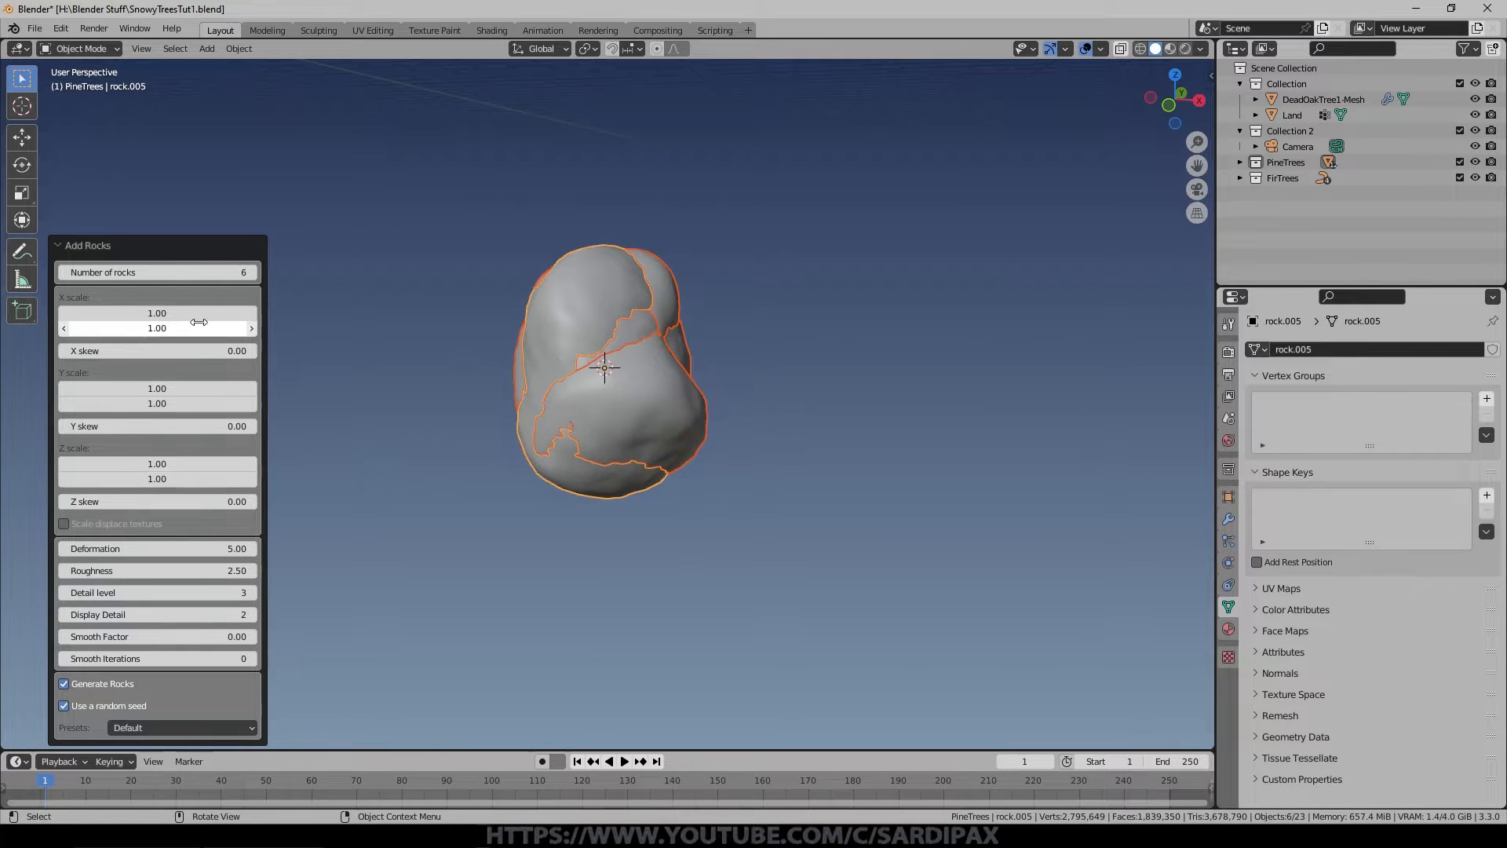
pyautogui.click(254, 570)
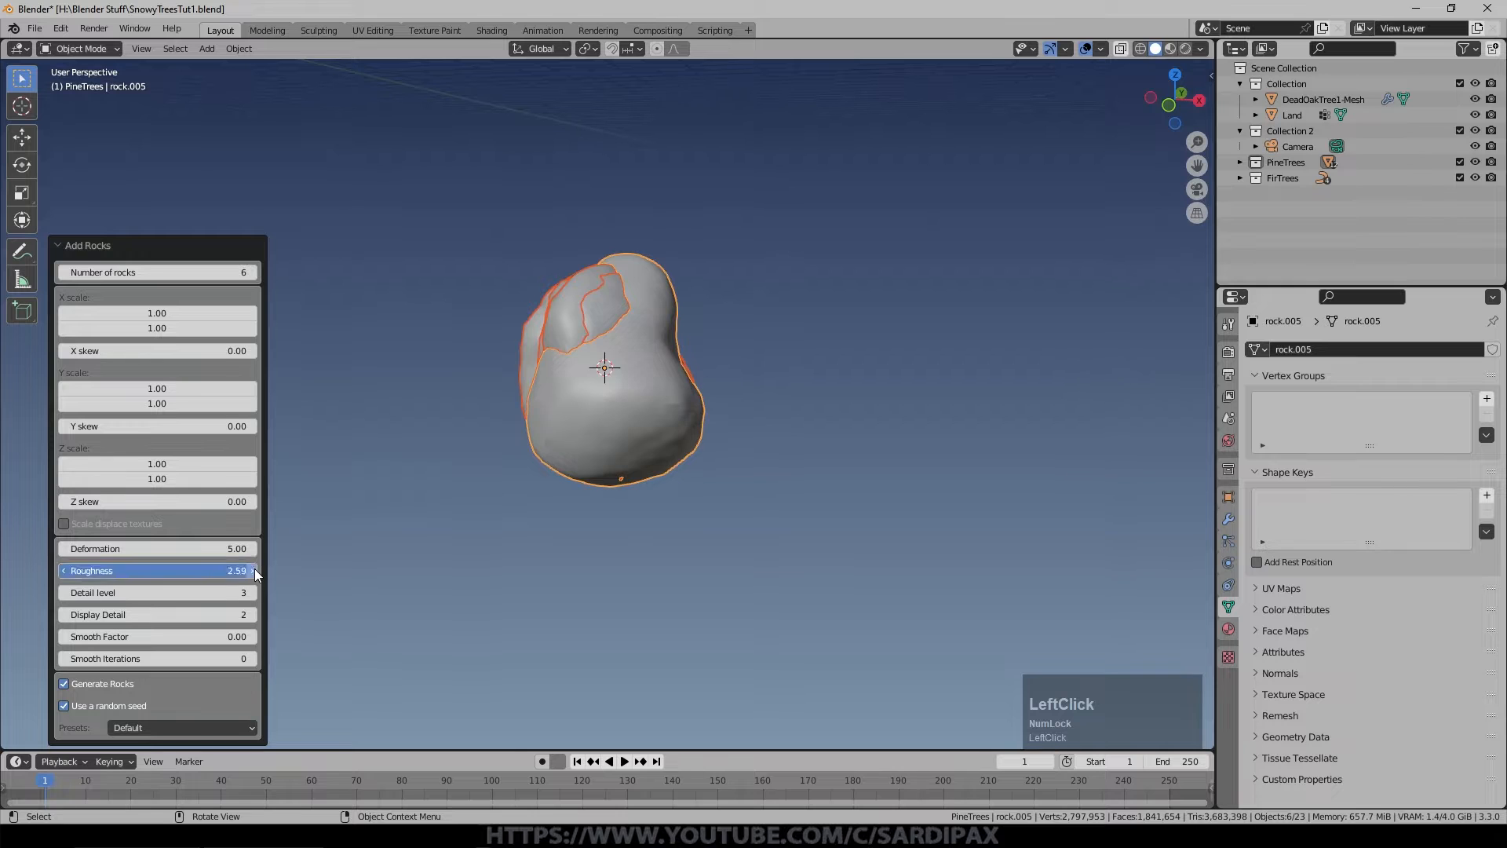
pyautogui.click(254, 571)
# Move the overlapping rocks apart into a row.
pyautogui.click(612, 377)
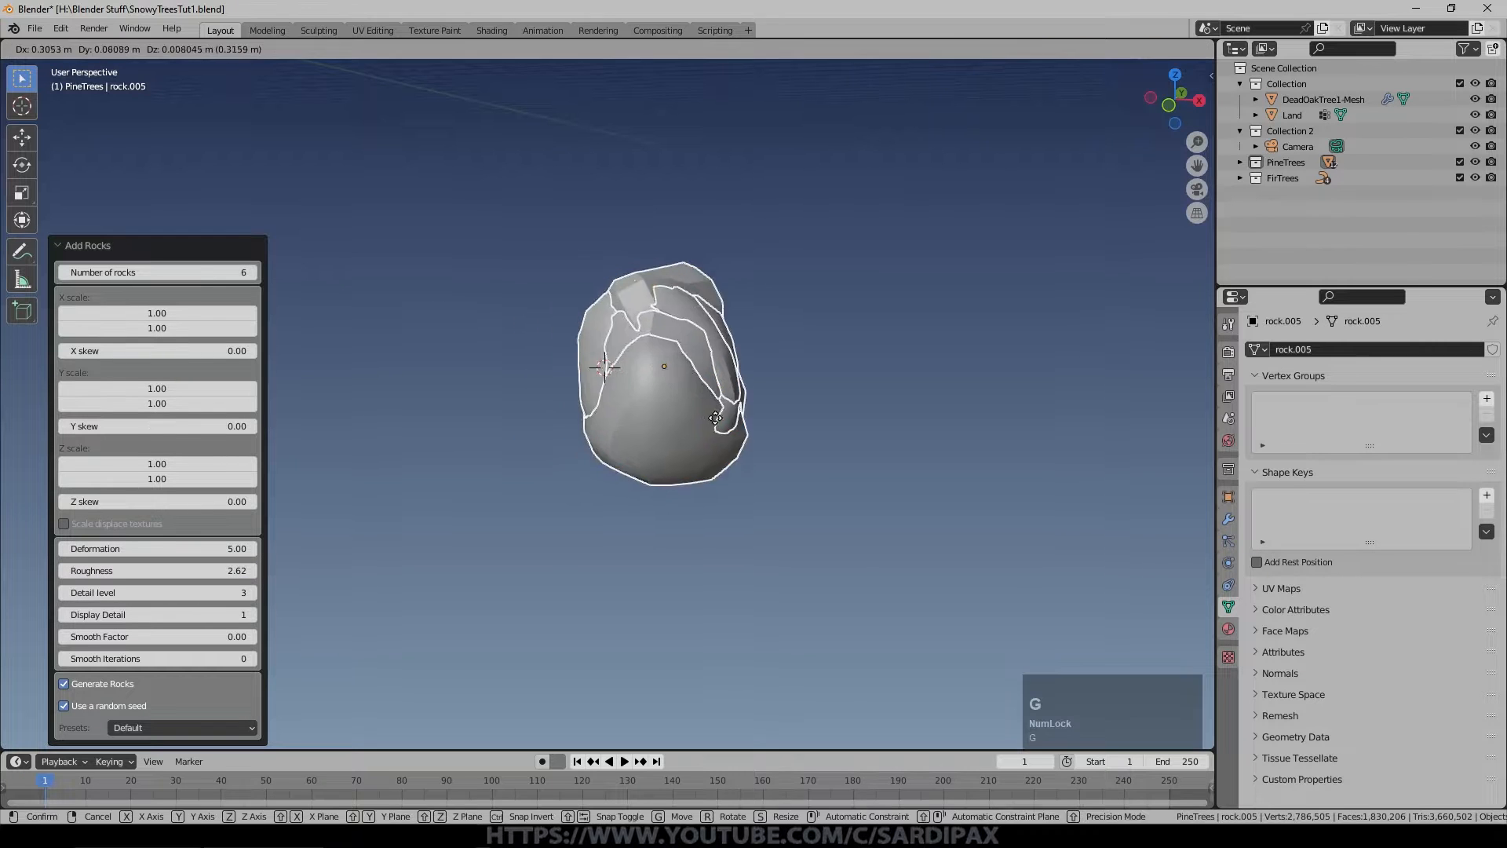
pyautogui.press('g')
pyautogui.click(975, 380)
# Flatten two of the rocks along Z to about 0.55 and 0.52, and shade the rocks smooth.
pyautogui.press('s')
pyautogui.press('z')
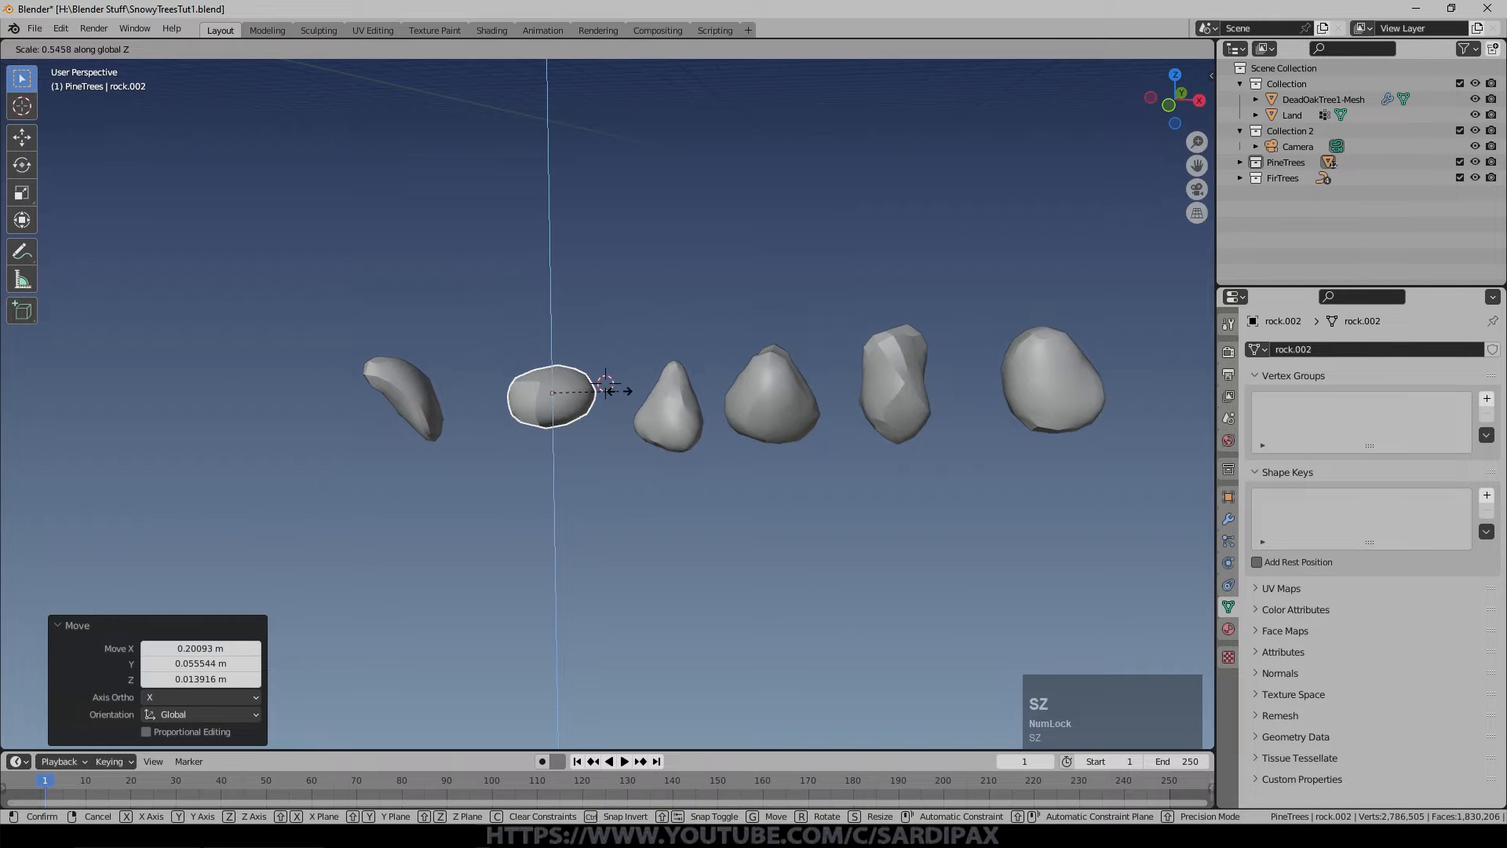
pyautogui.click(782, 393)
pyautogui.press('s')
pyautogui.press('z')
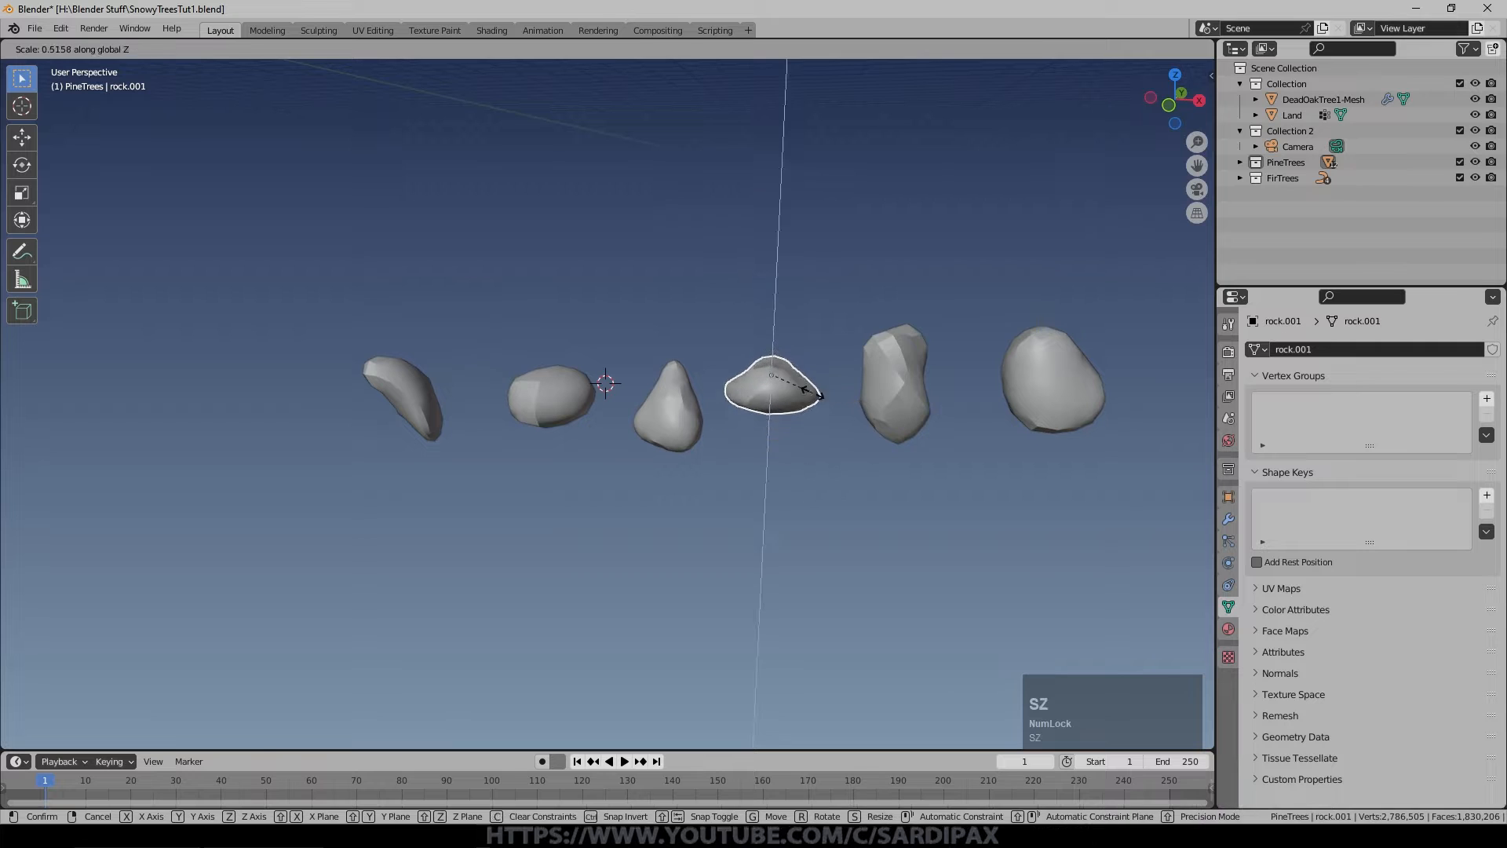
pyautogui.click(992, 380)
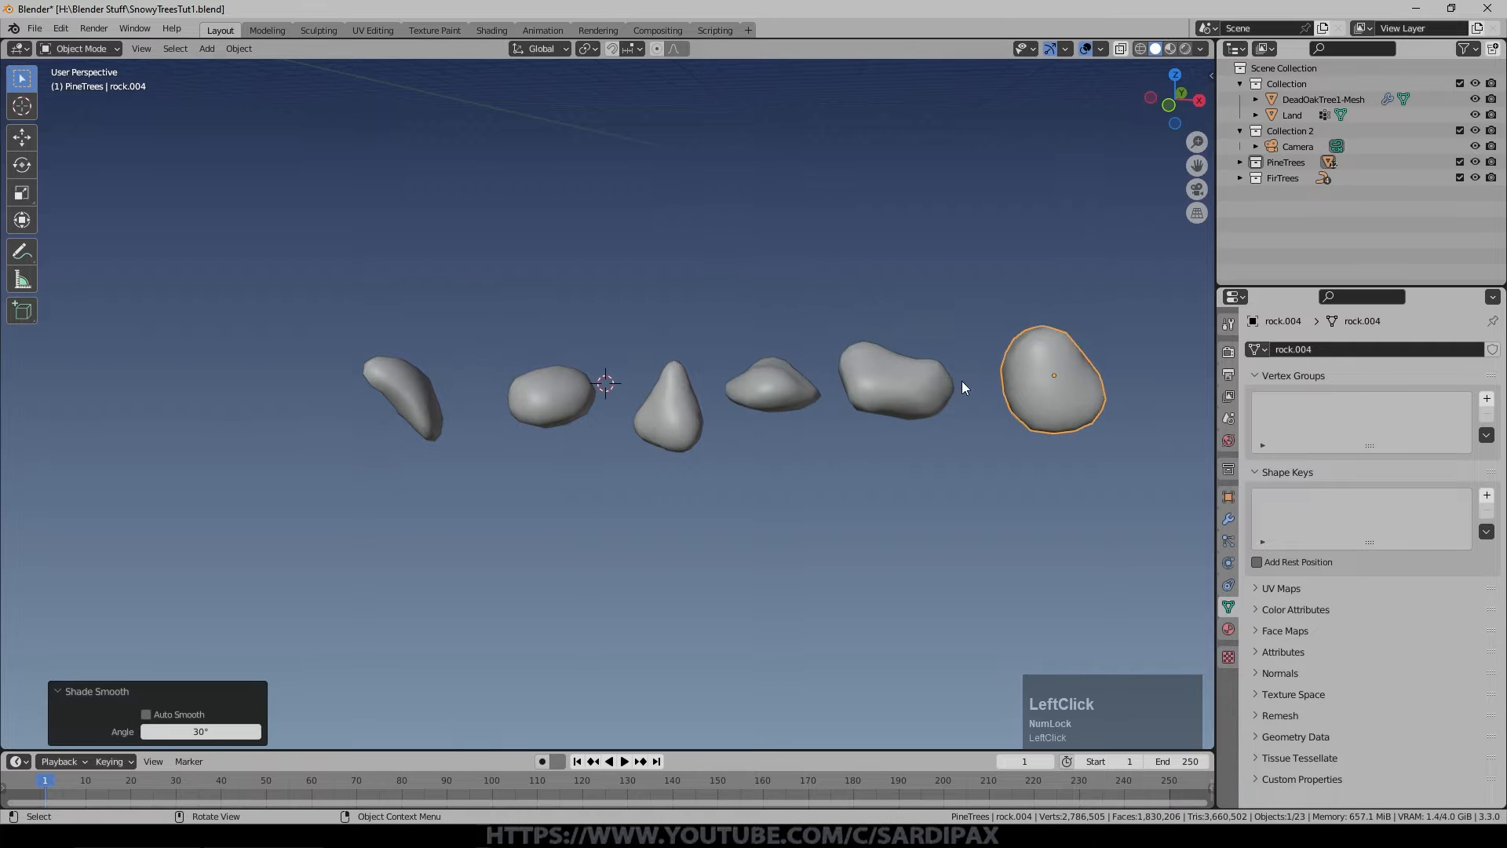
# Select all six rocks and move them to a new collection named Snow.
pyautogui.keyDown('shift'); pyautogui.click(894, 382); pyautogui.keyUp('shift')
pyautogui.keyDown('shift'); pyautogui.click(773, 384); pyautogui.keyUp('shift')
pyautogui.keyDown('shift'); pyautogui.click(669, 404); pyautogui.keyUp('shift')
pyautogui.keyDown('shift'); pyautogui.click(541, 399); pyautogui.keyUp('shift')
pyautogui.keyDown('shift'); pyautogui.click(404, 399); pyautogui.keyUp('shift')
pyautogui.press('m')
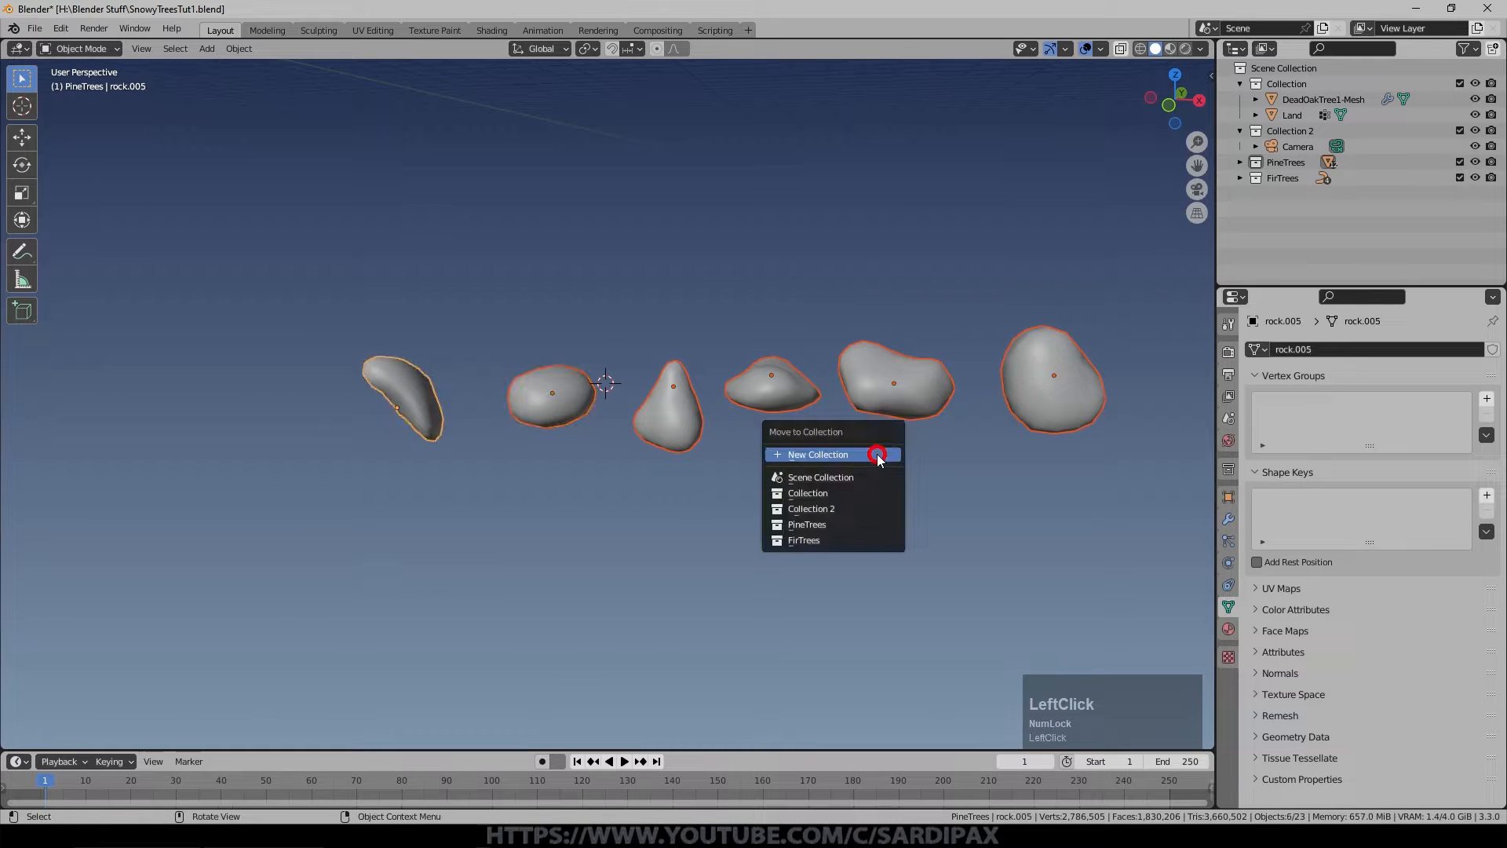
pyautogui.click(879, 449)
pyautogui.write('Sn')
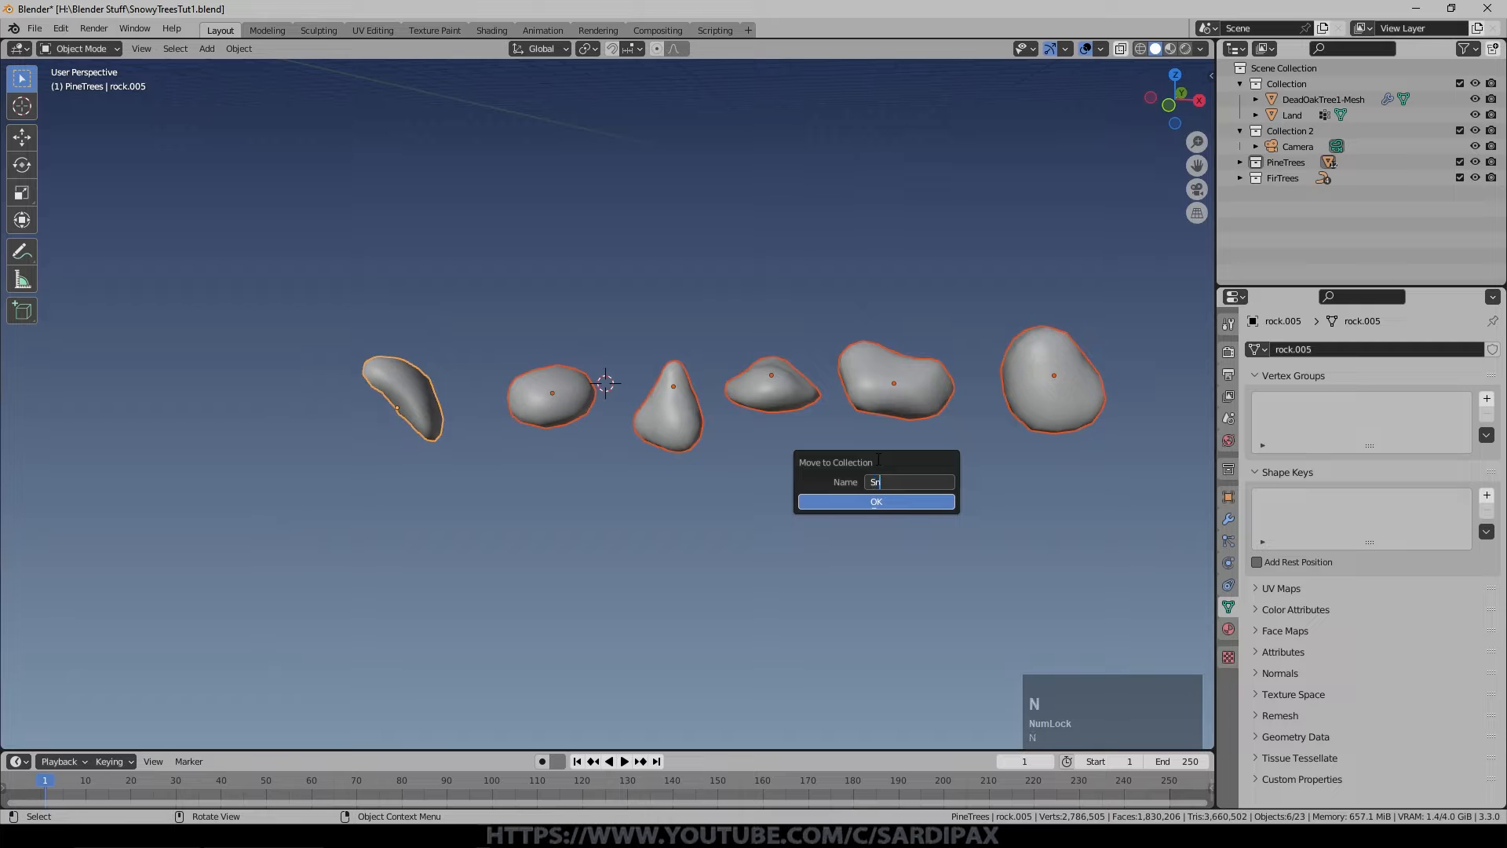
pyautogui.write('ow')
pyautogui.press('Return')
# Create a material named SnowFlakes on the active rock and copy it to the other selected rocks.
pyautogui.click(1228, 629)
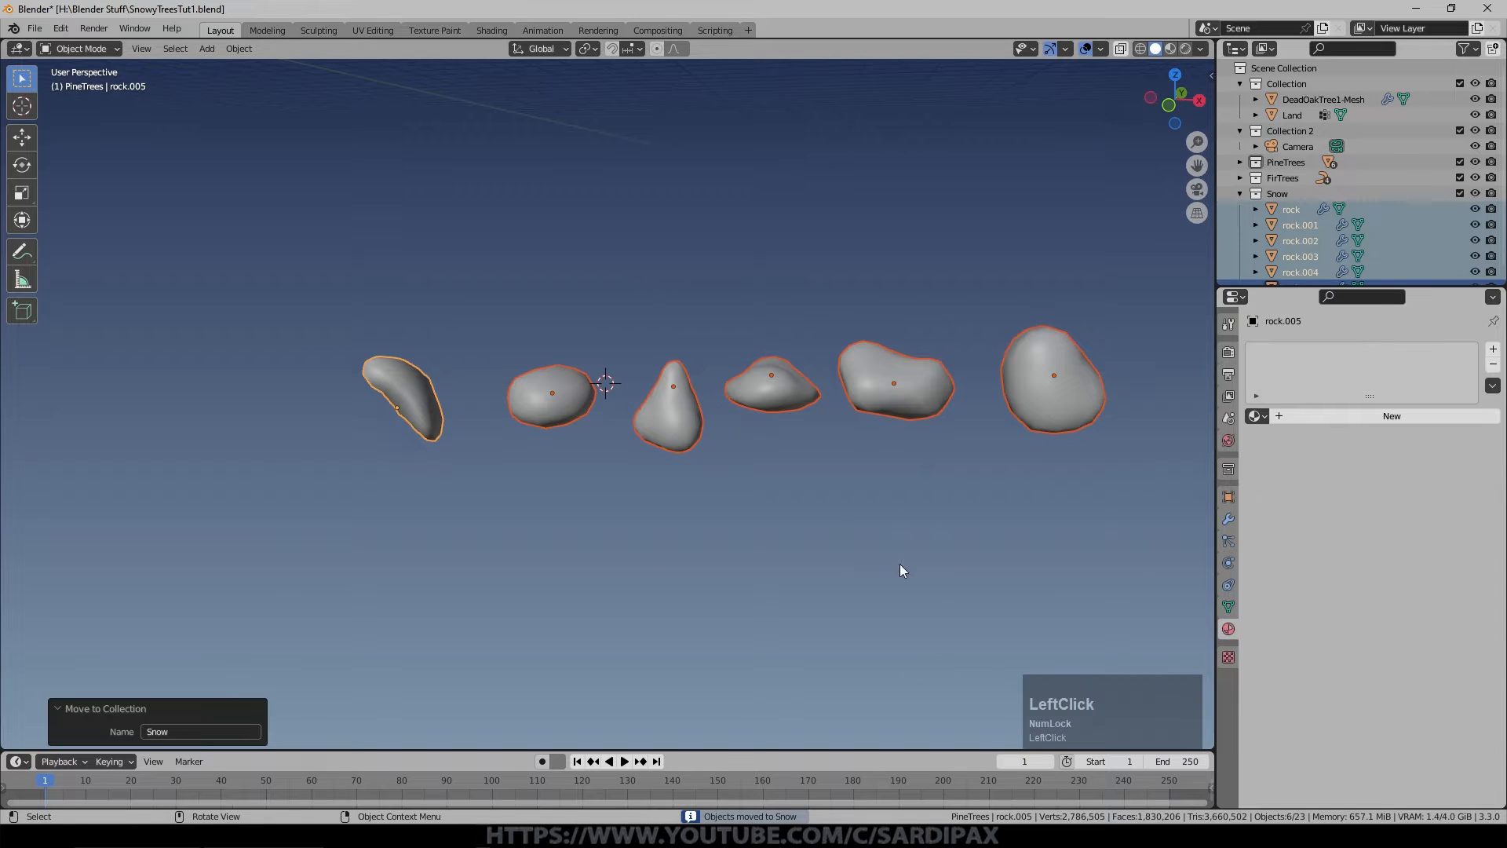
pyautogui.click(1394, 417)
pyautogui.doubleClick(1325, 416)
pyautogui.write('SnowFlakes')
pyautogui.press('Return')
pyautogui.click(1492, 385)
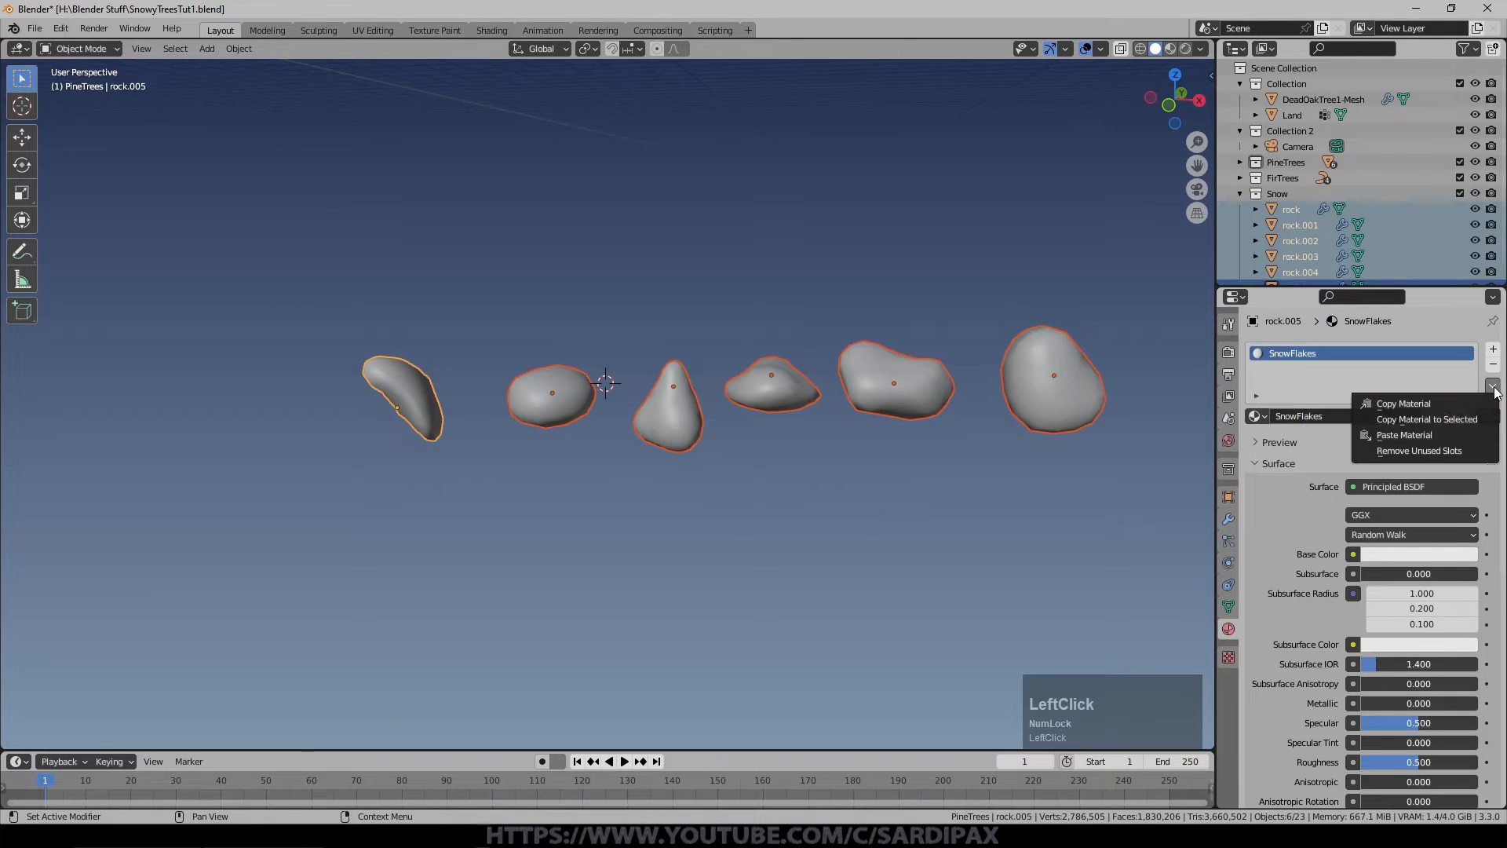
pyautogui.click(1433, 416)
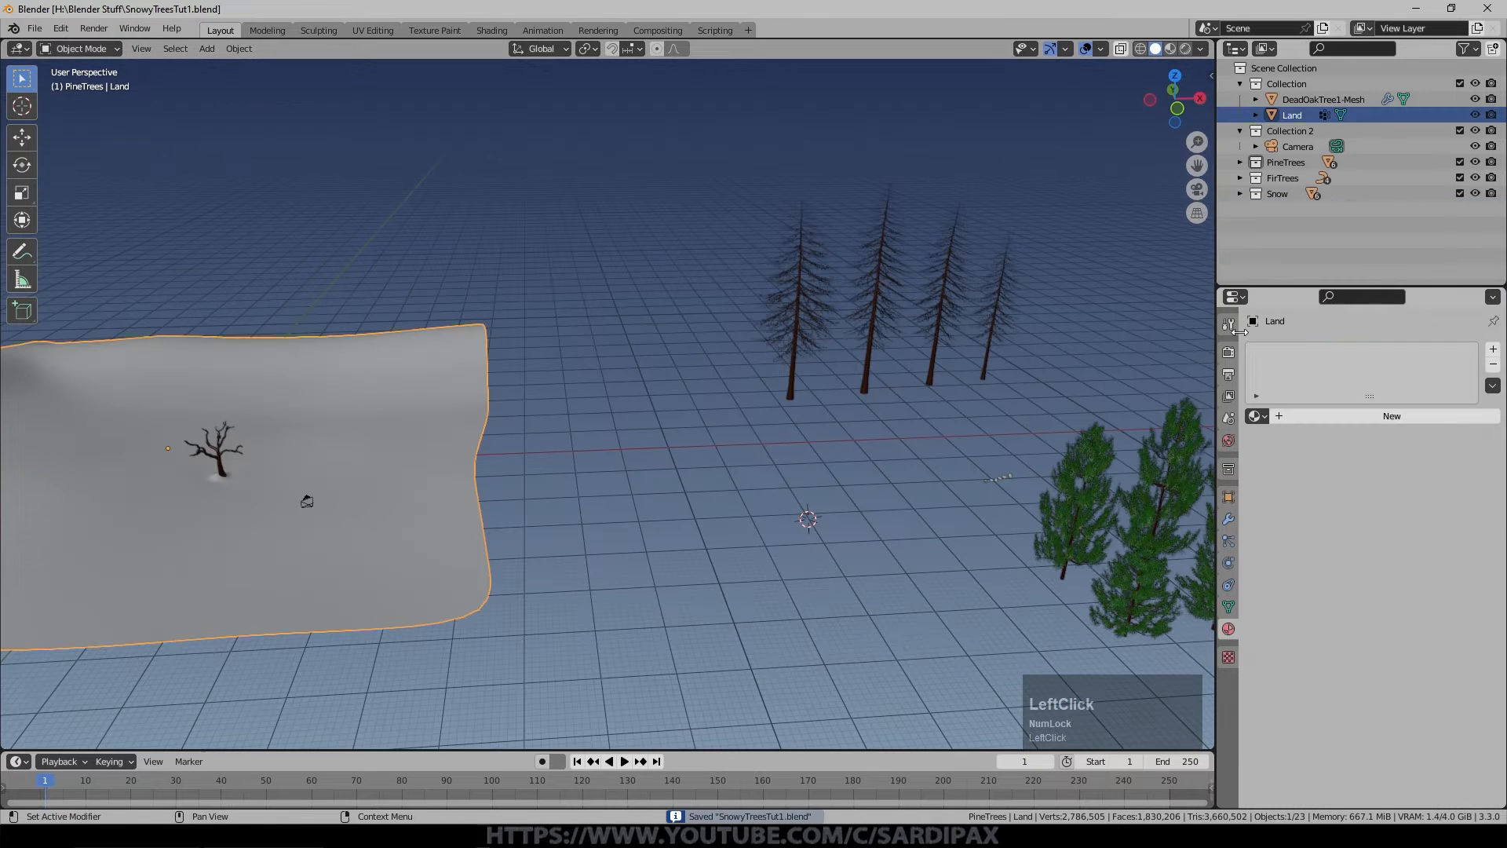
# Give the Land a new material named LandSnow with a pure white base color.
pyautogui.click(245, 497)
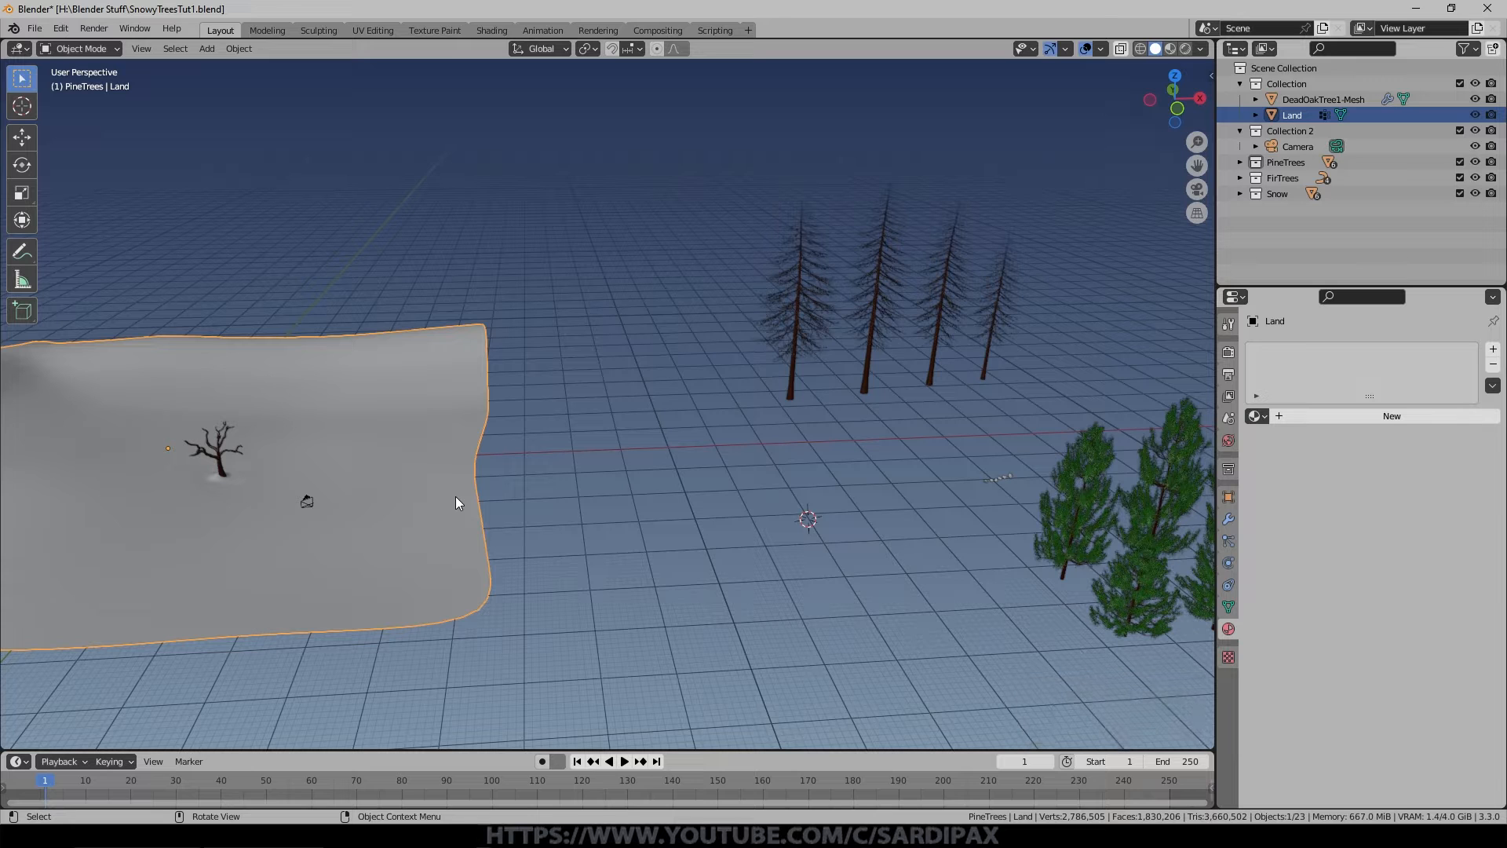
pyautogui.click(1278, 416)
pyautogui.click(1346, 425)
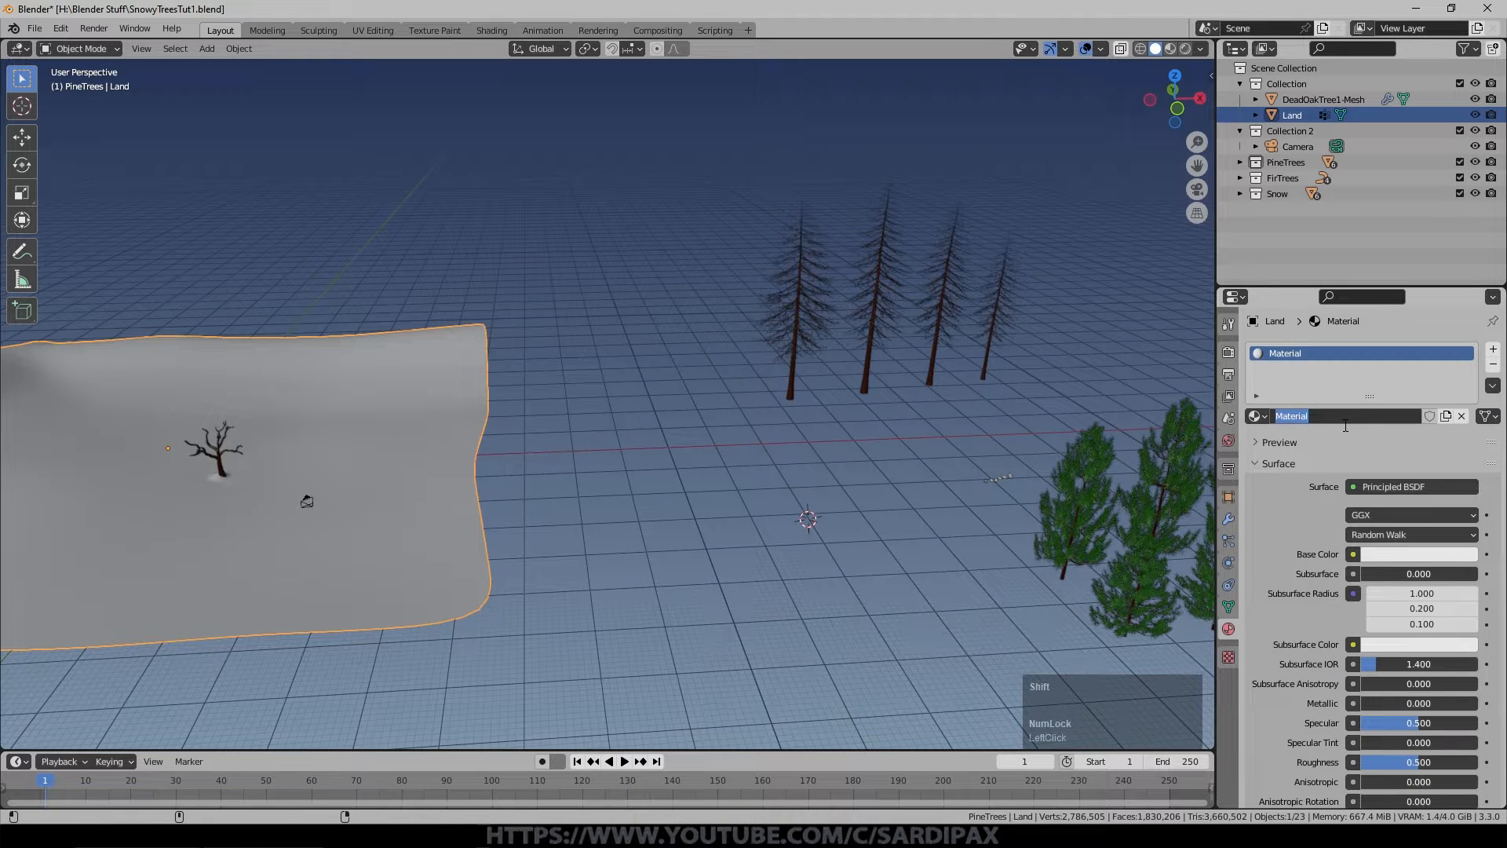
pyautogui.write('LandSnow')
pyautogui.press('Return')
pyautogui.click(1405, 555)
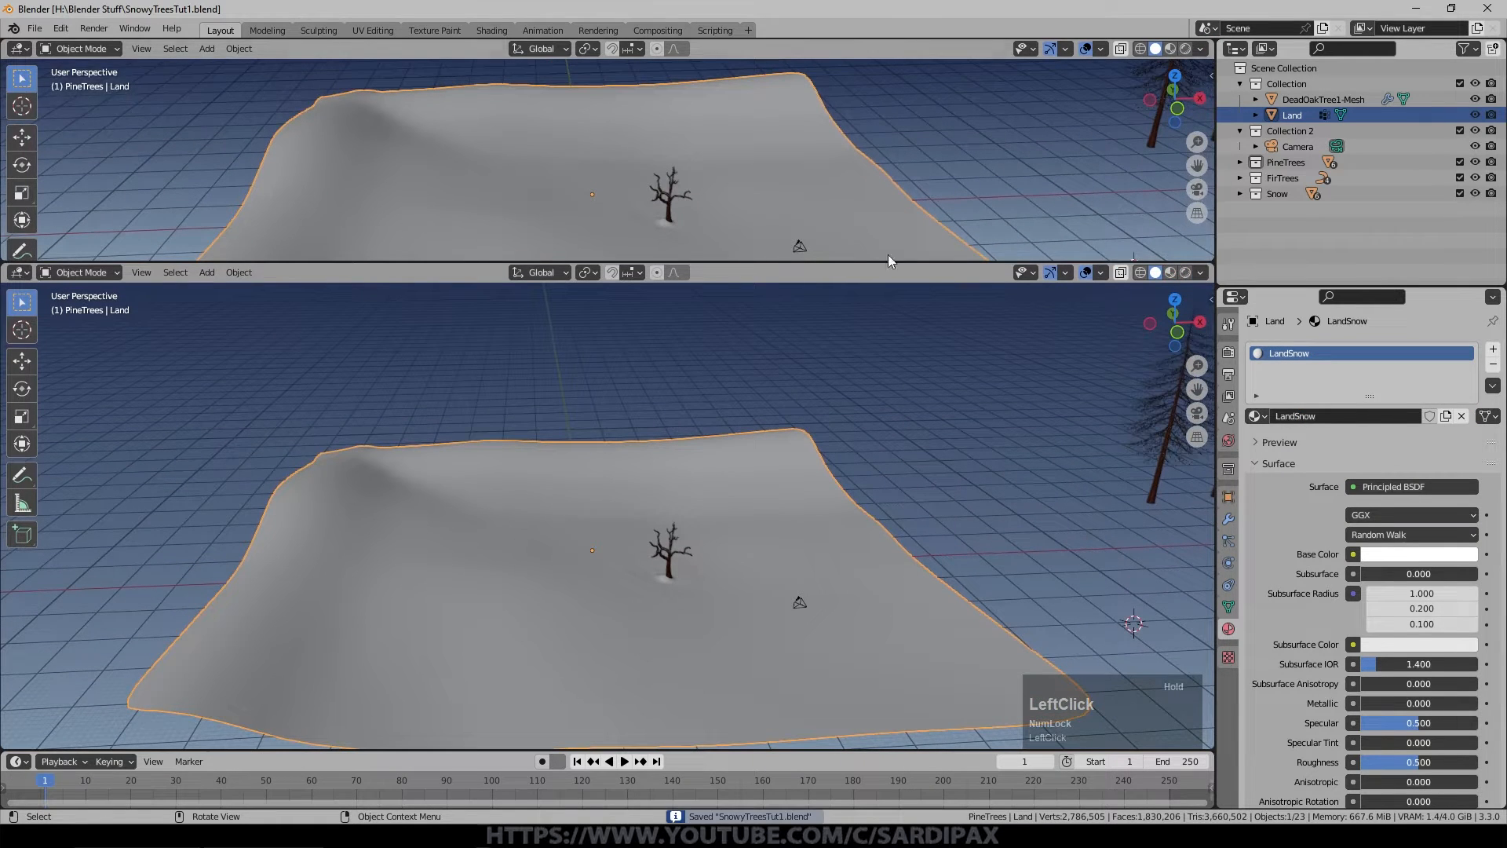
# Turn the upper viewport into a Geometry Node Editor and create a new node tree for the Land.
pyautogui.click(78, 49)
pyautogui.click(19, 48)
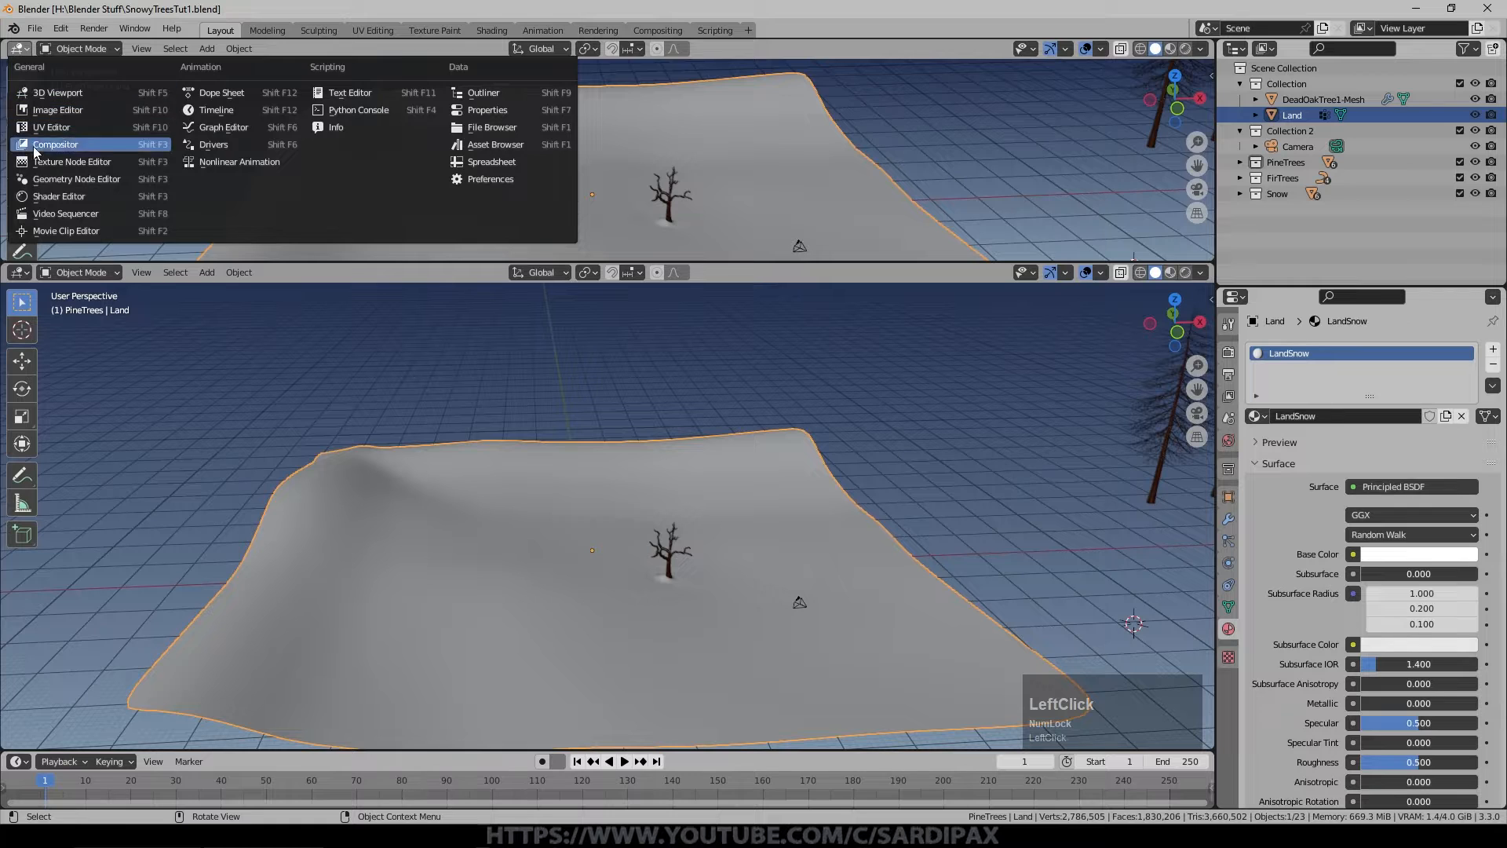
pyautogui.click(43, 183)
pyautogui.click(608, 49)
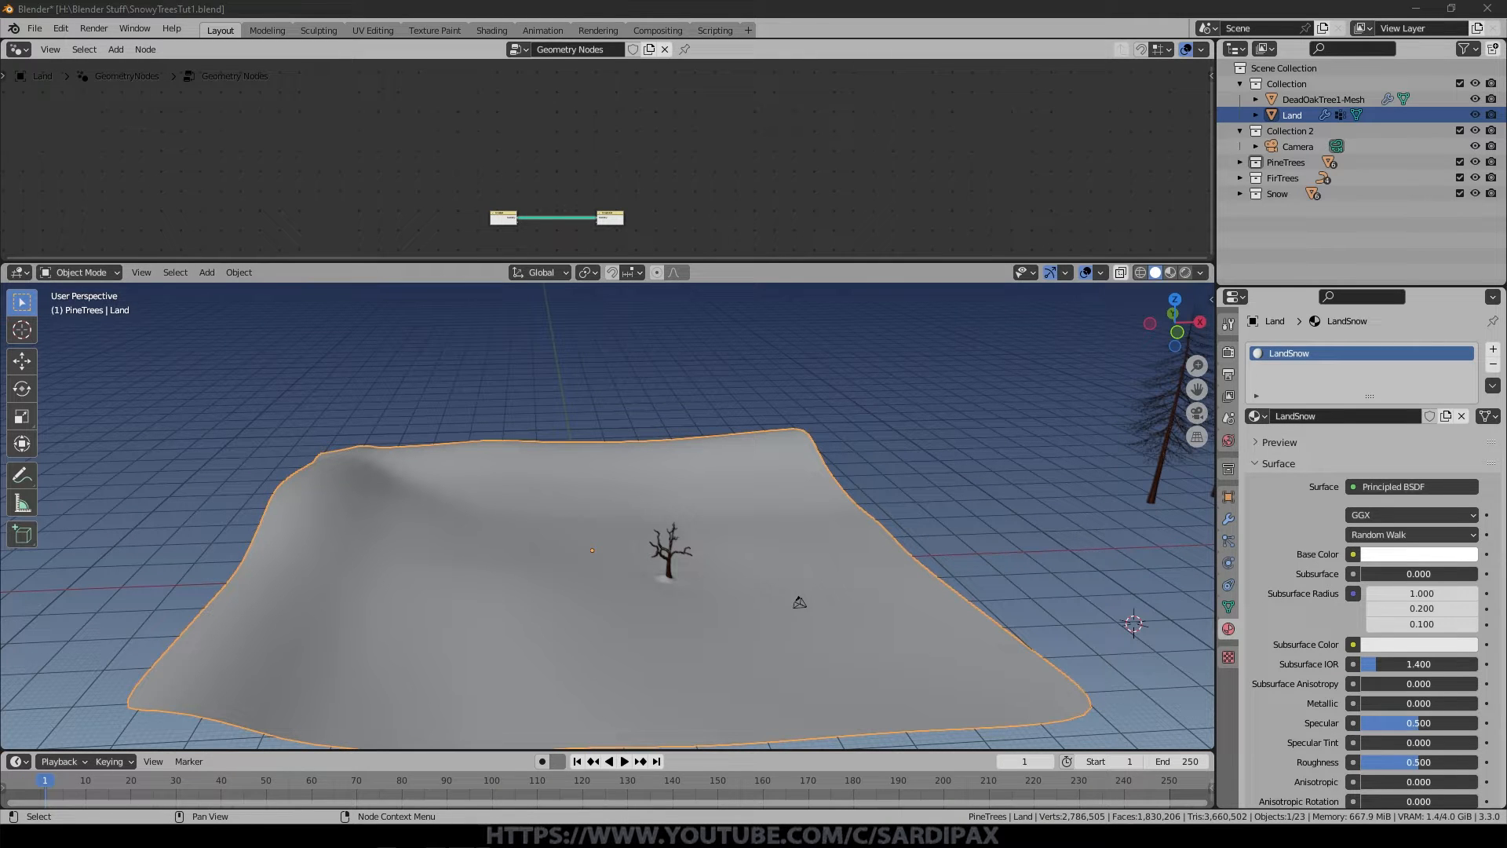
# Move the Group Output node far from the Group Input node to make room for more nodes.
pyautogui.scroll(5, 722, 225)
pyautogui.moveTo(722, 225); pyautogui.dragTo(777, 88, button='middle')
pyautogui.scroll(8, 777, 119)
pyautogui.moveTo(930, 105); pyautogui.dragTo(909, 181, button='middle')
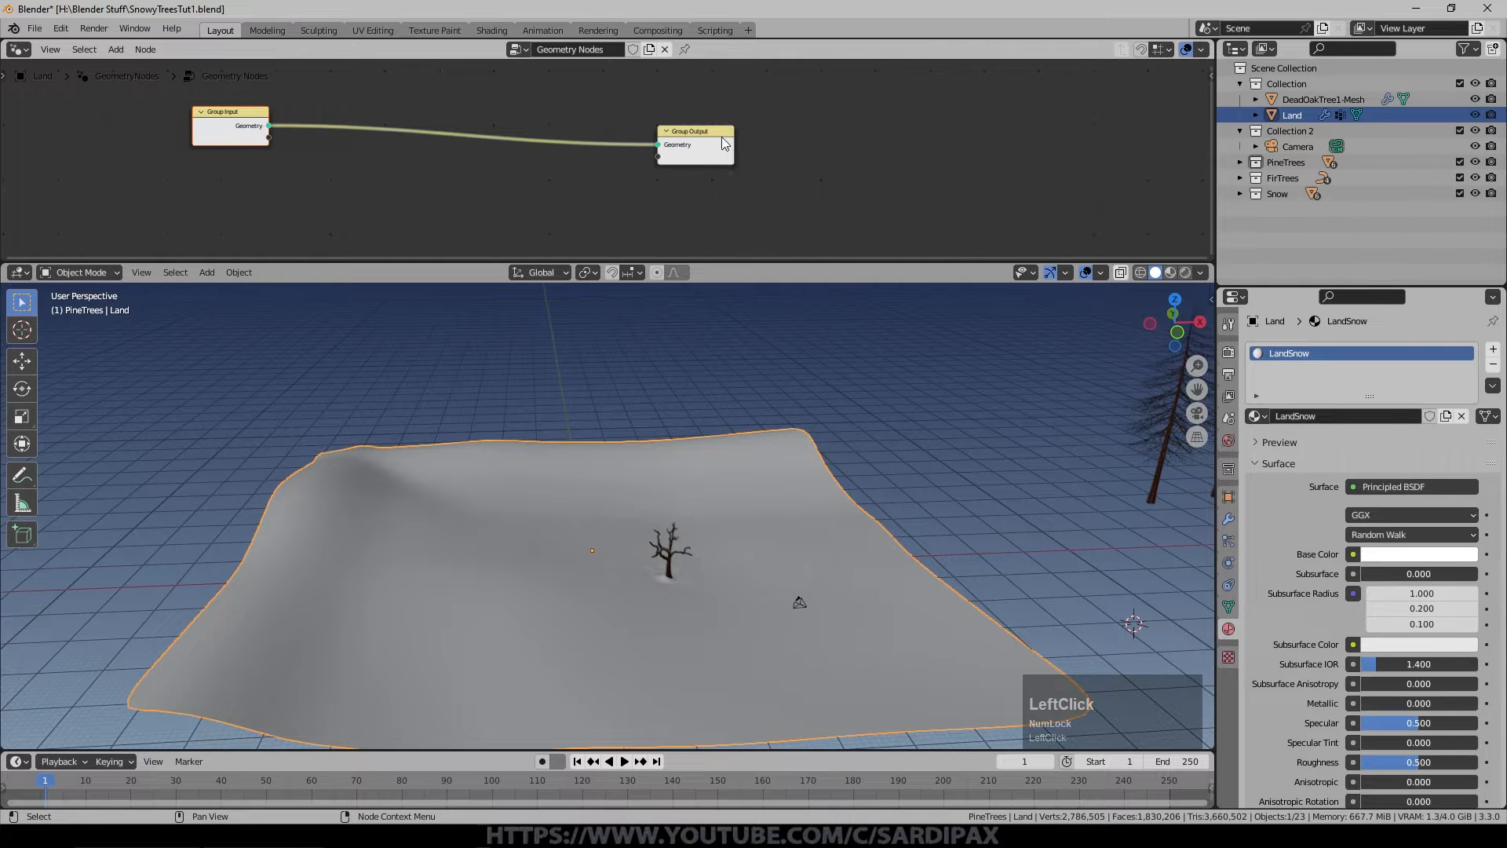
pyautogui.moveTo(722, 138); pyautogui.dragTo(1066, 112)
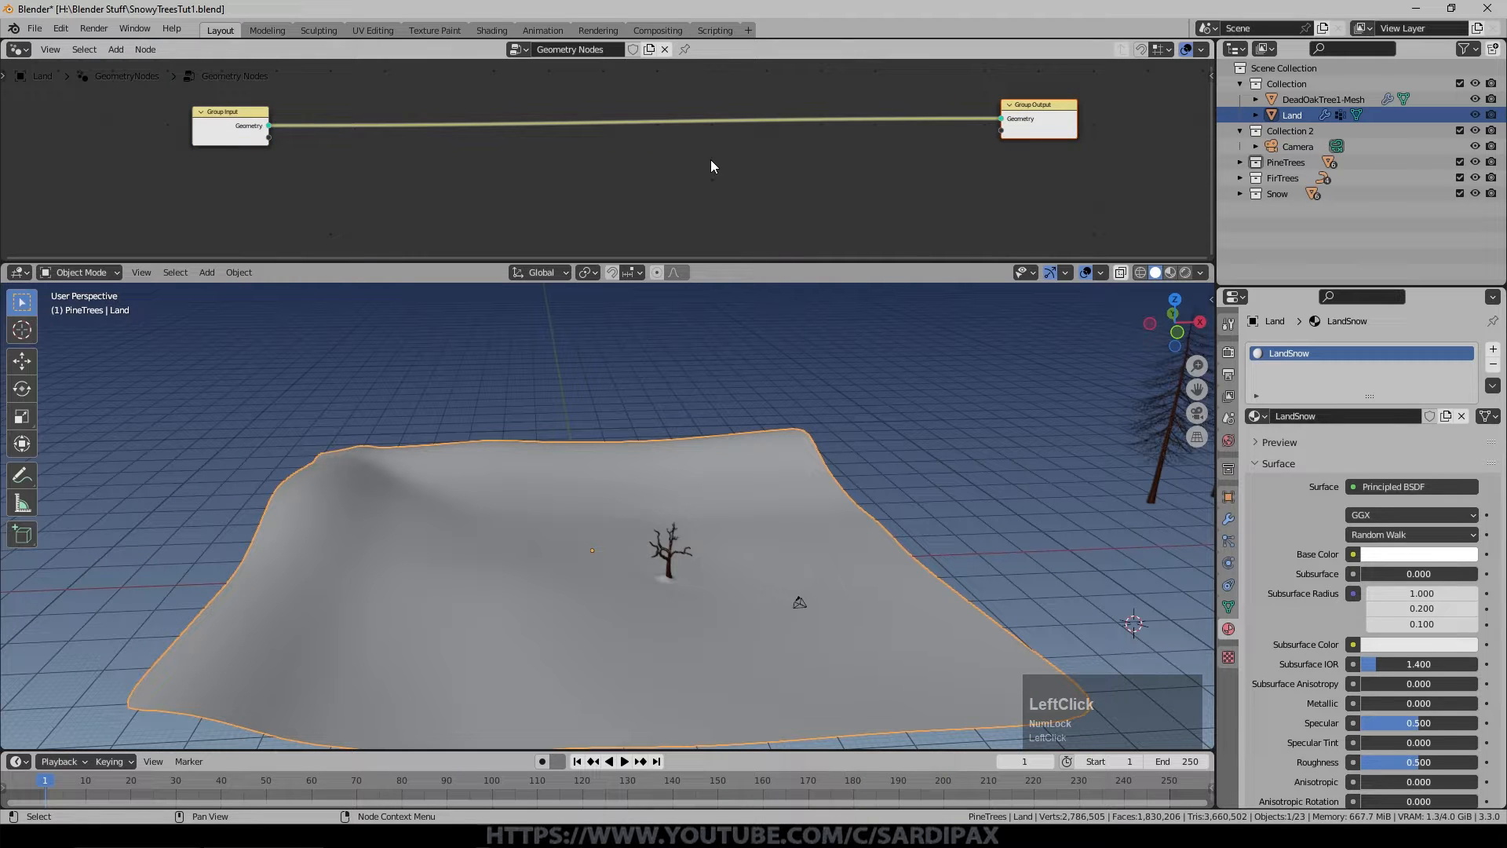
# Cut the Geometry link between Group Input and Group Output and reconnect it.
pyautogui.keyDown('ctrl'); pyautogui.moveTo(543, 160); pyautogui.dragTo(277, 159, button='right'); pyautogui.keyUp('ctrl')
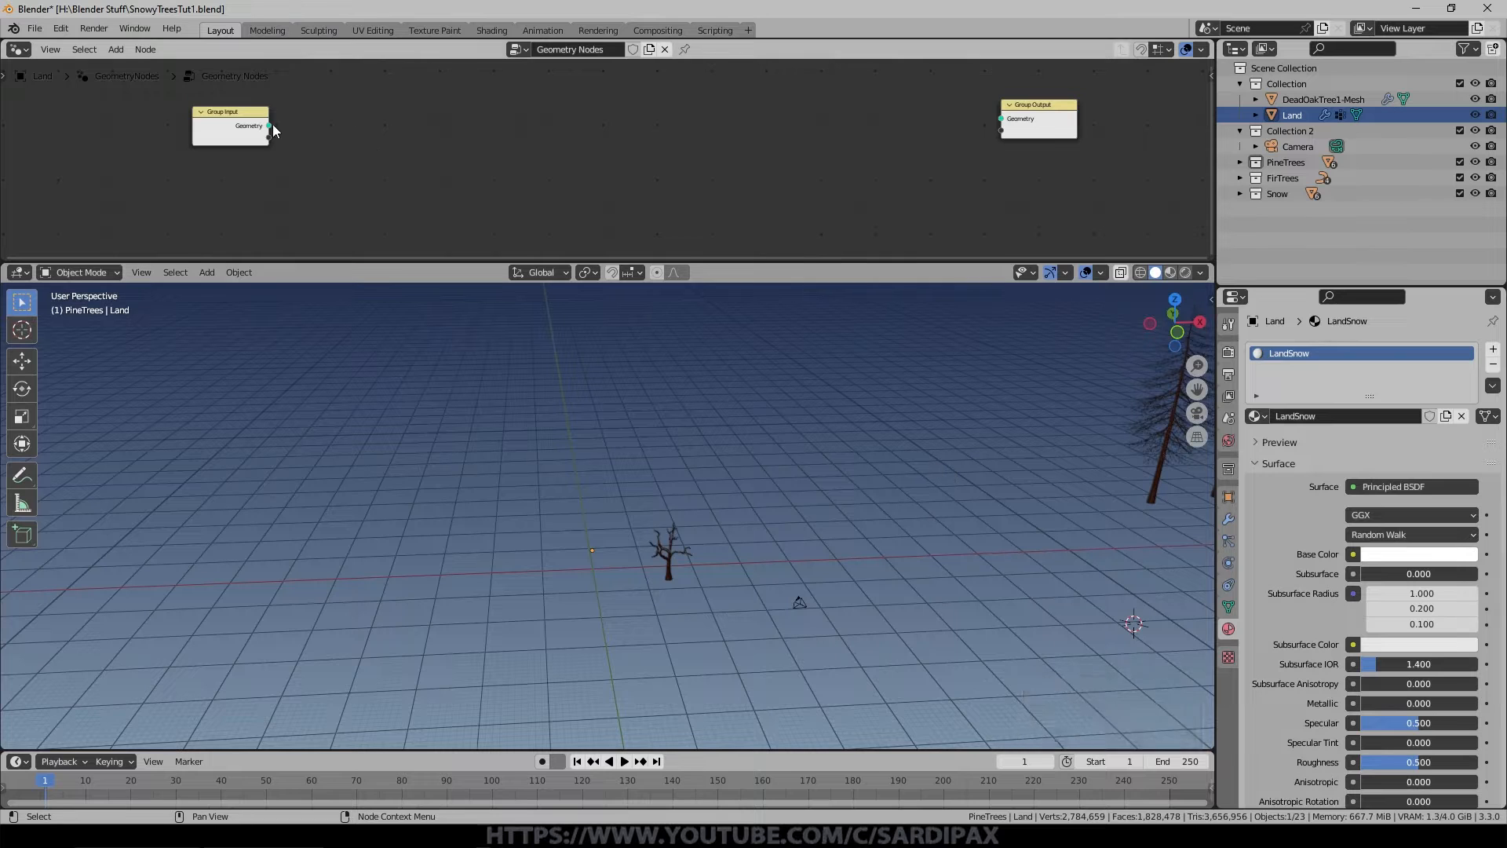
pyautogui.moveTo(269, 125); pyautogui.dragTo(1000, 118)
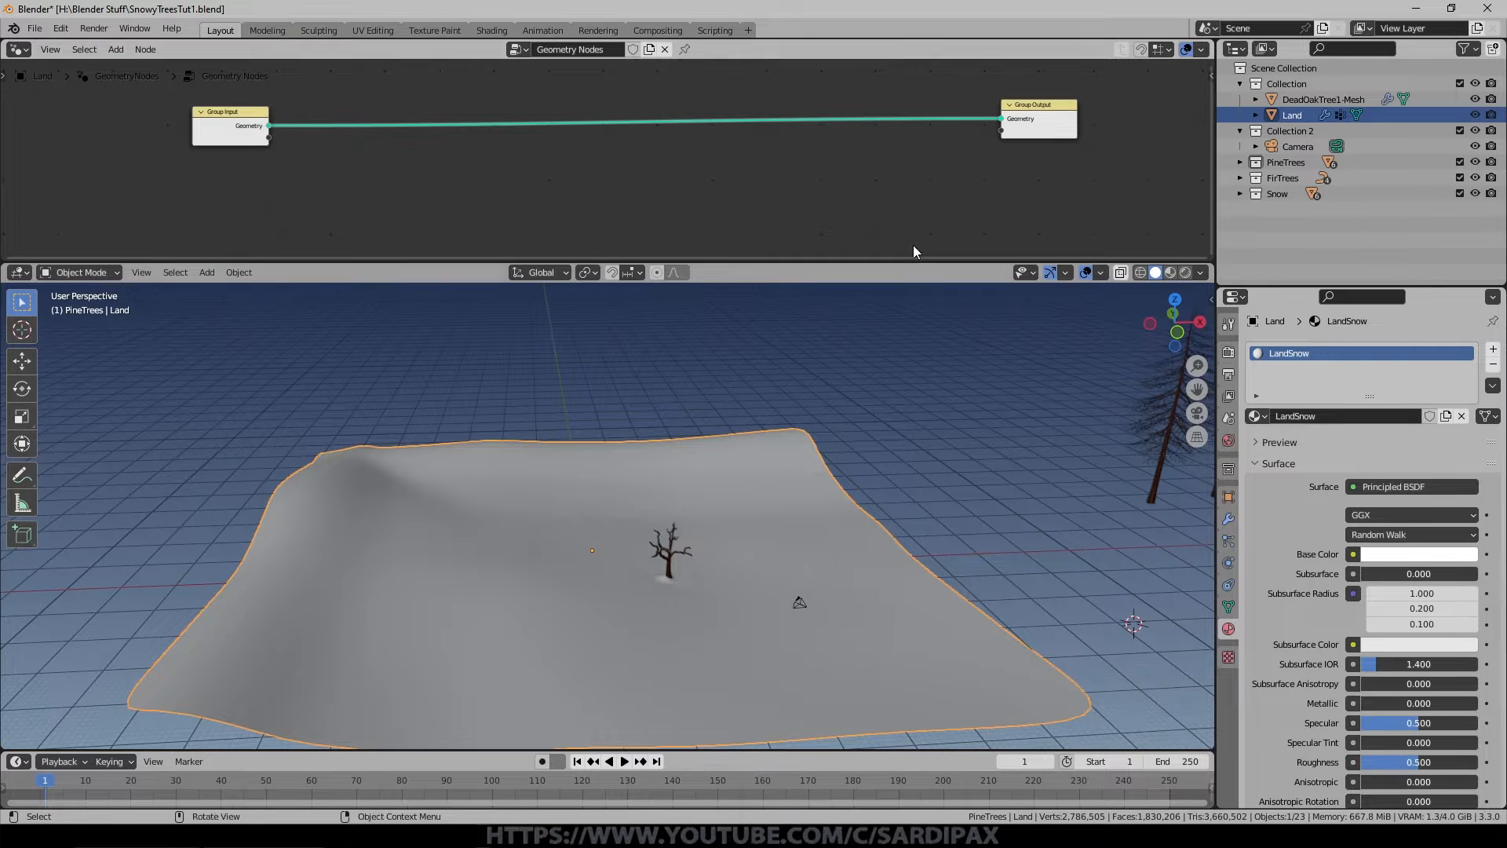
# Add a Join Geometry node on the link just before the Group Output node.
pyautogui.click(114, 50)
pyautogui.moveTo(150, 153)
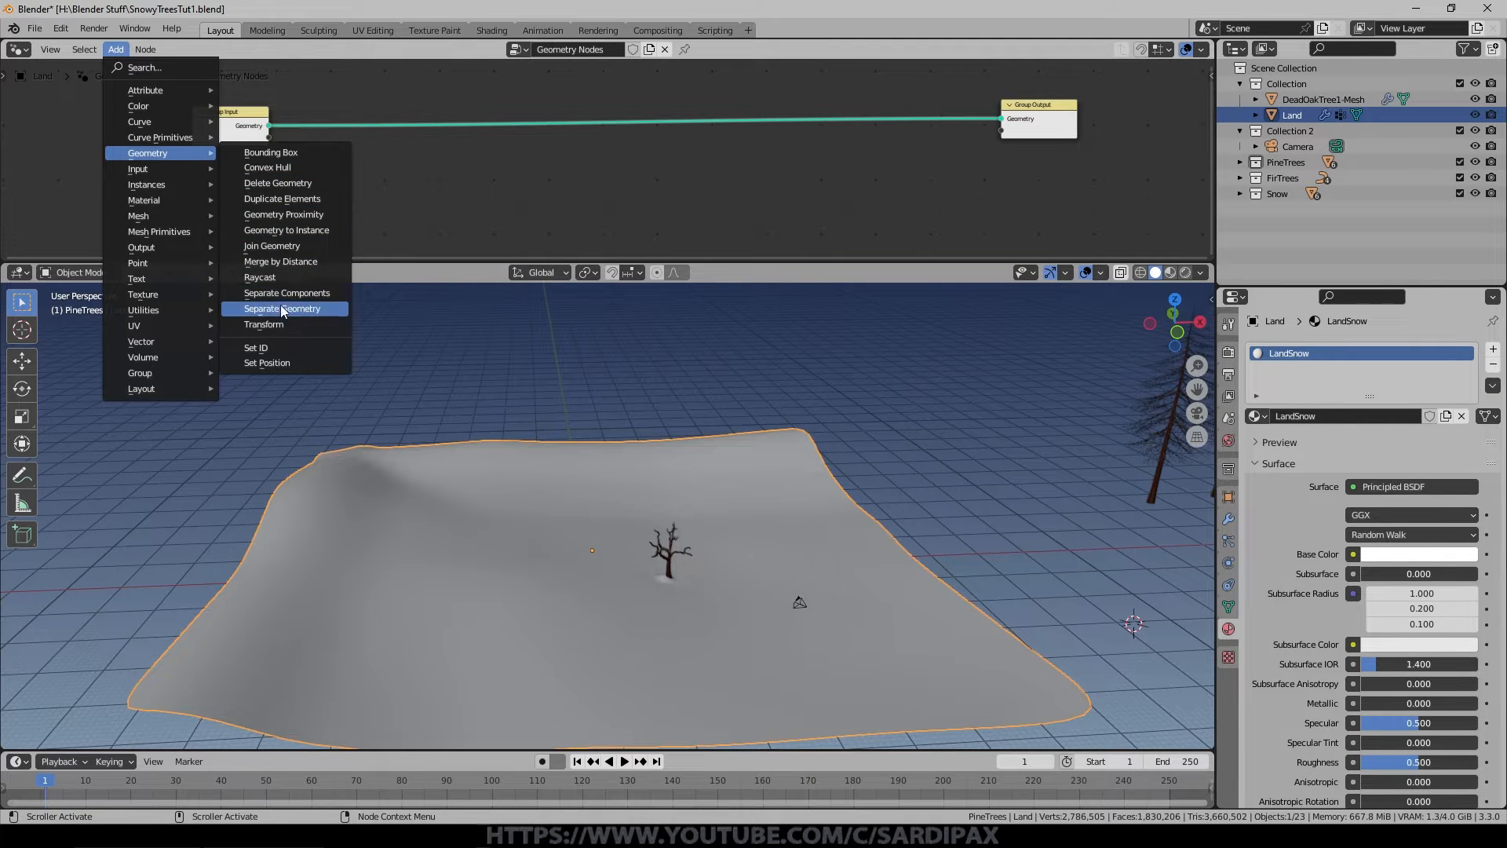
pyautogui.click(287, 248)
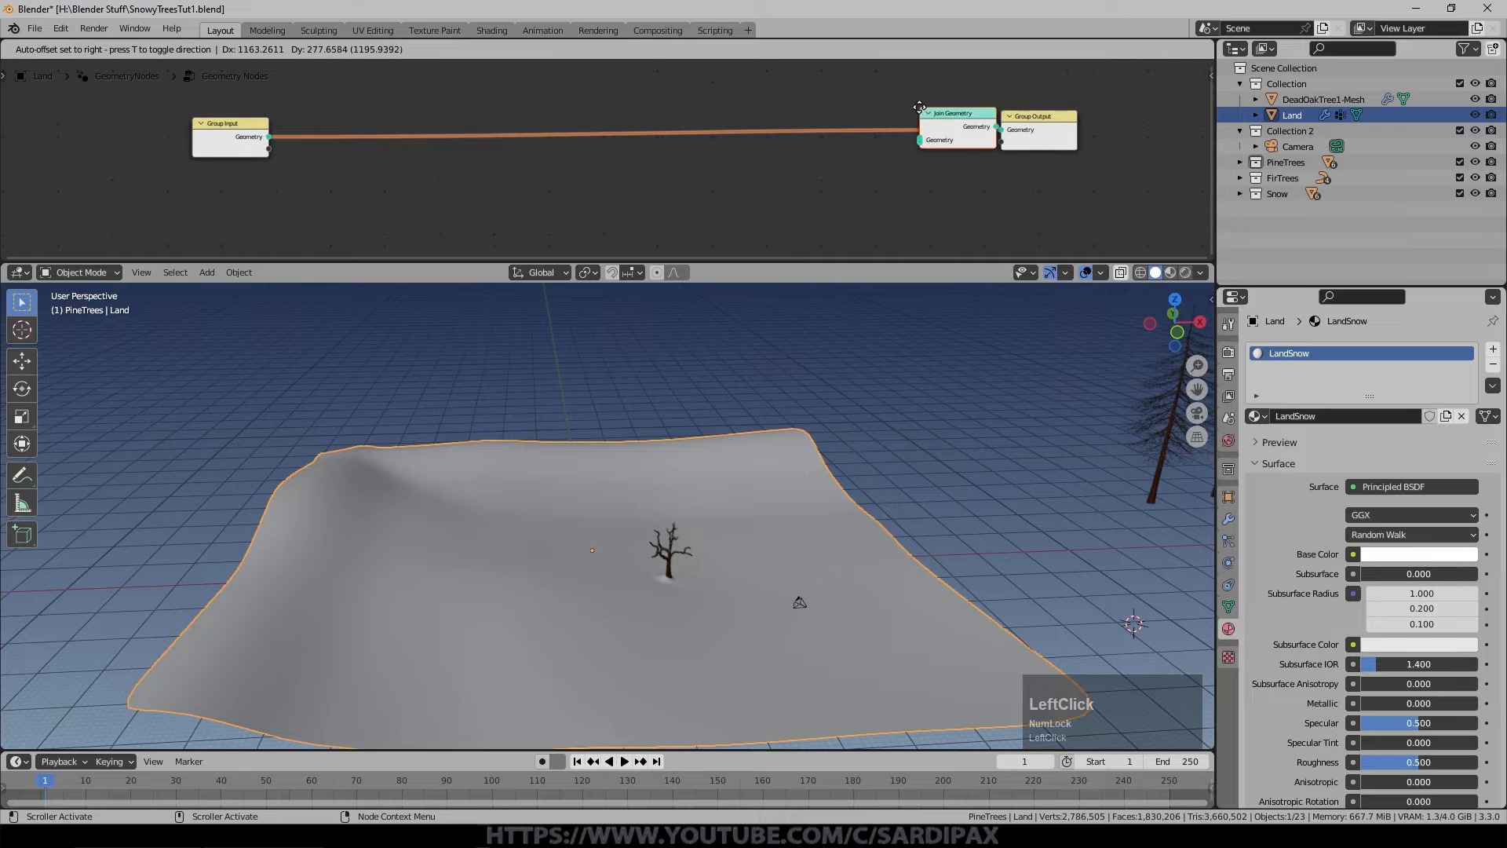
pyautogui.click(915, 138)
# Insert an Instance on Points node before Join Geometry, and also link the Group Input geometry directly to Join Geometry.
pyautogui.click(115, 49)
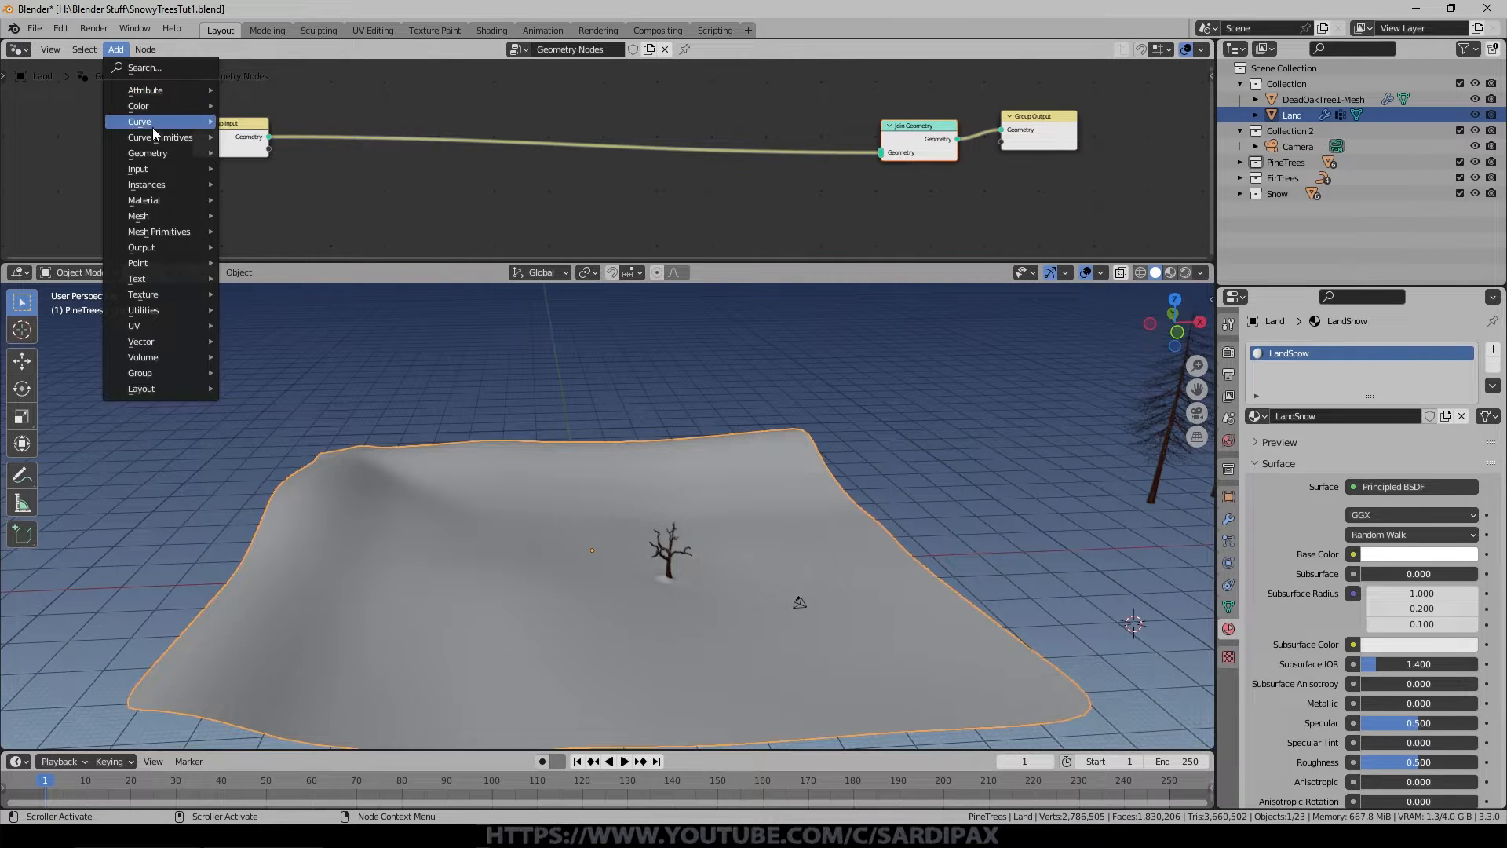
pyautogui.moveTo(157, 188)
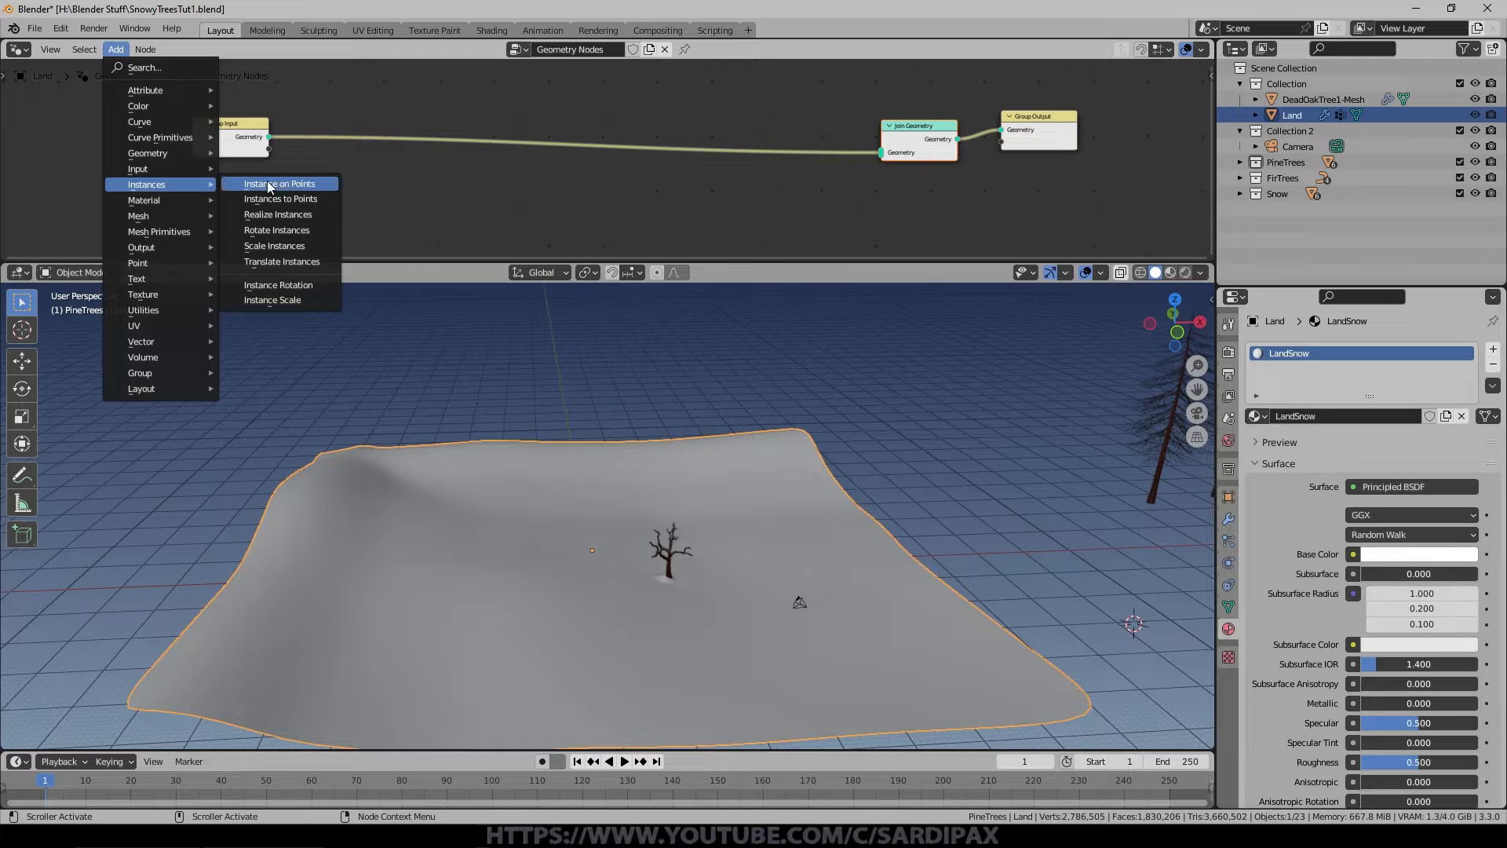
pyautogui.click(290, 184)
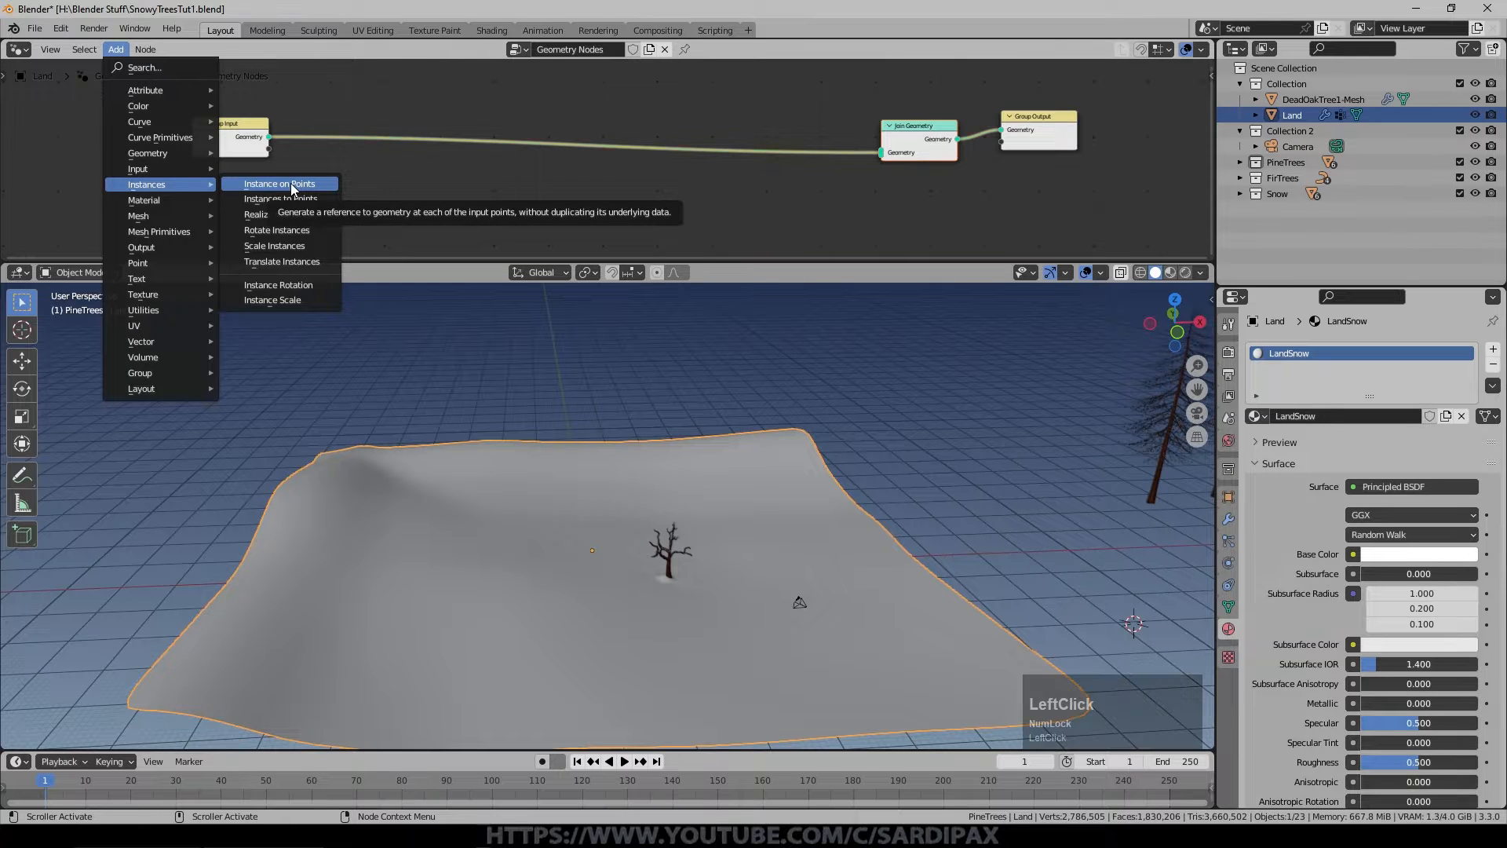
pyautogui.click(568, 163)
pyautogui.moveTo(269, 137); pyautogui.dragTo(883, 159)
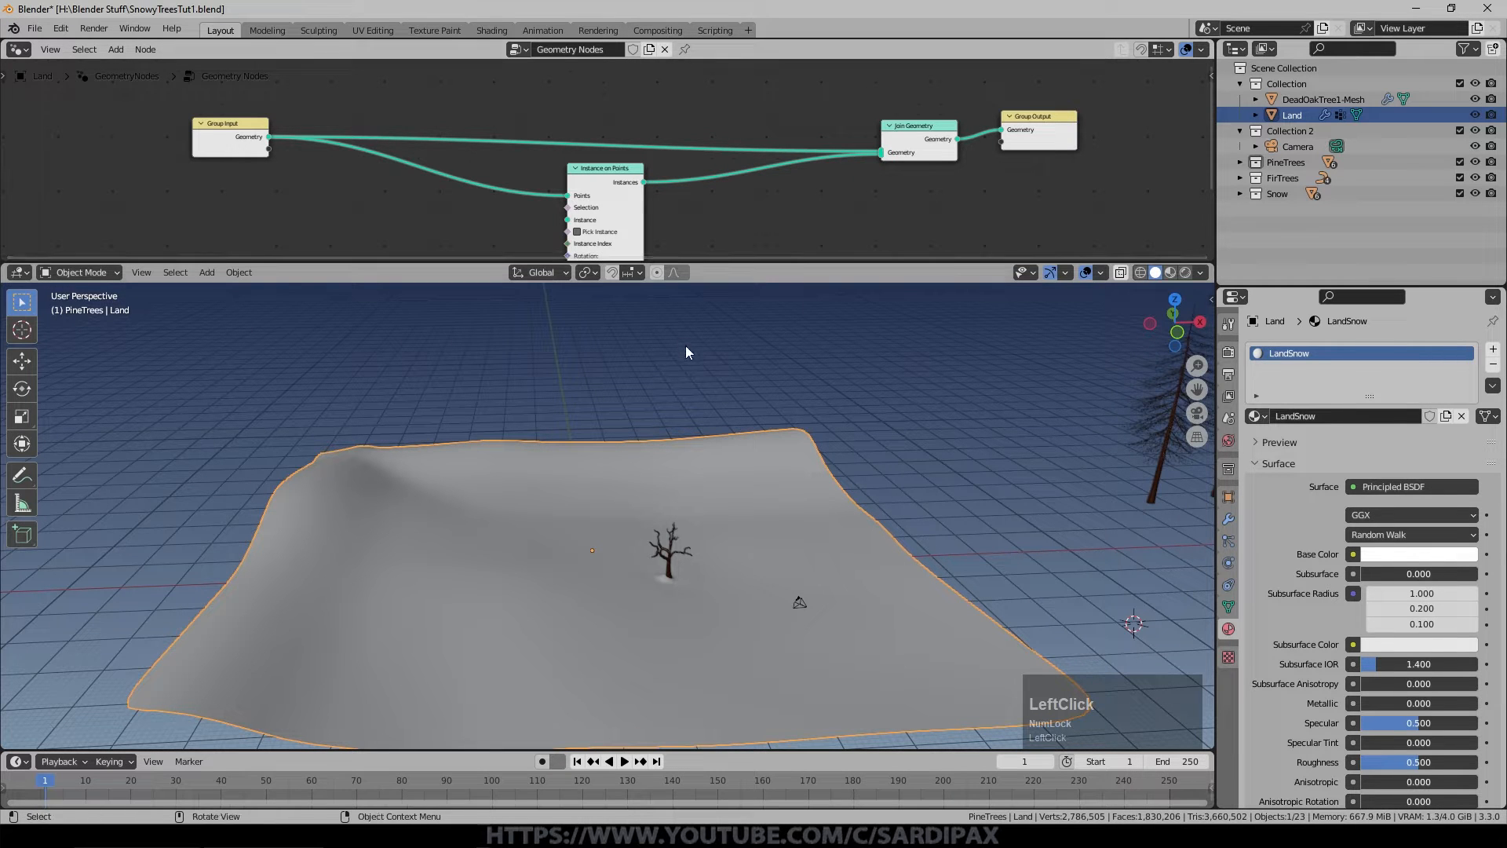
# Insert a Distribute Points on Faces node between Group Input and the Points input of Instance on Points.
pyautogui.moveTo(723, 214); pyautogui.dragTo(735, 182, button='middle')
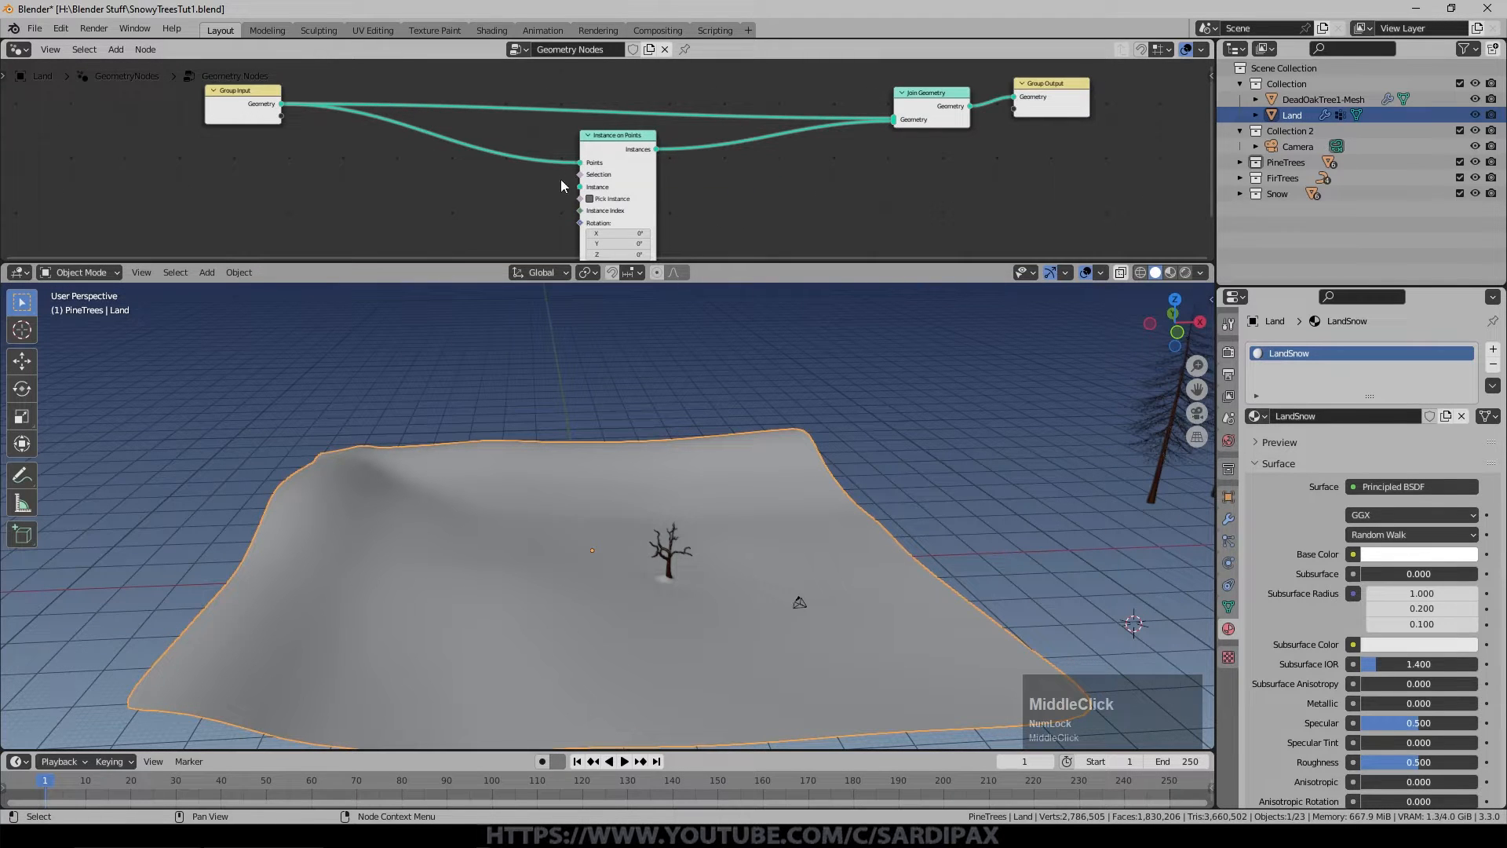
pyautogui.click(115, 49)
pyautogui.moveTo(144, 263)
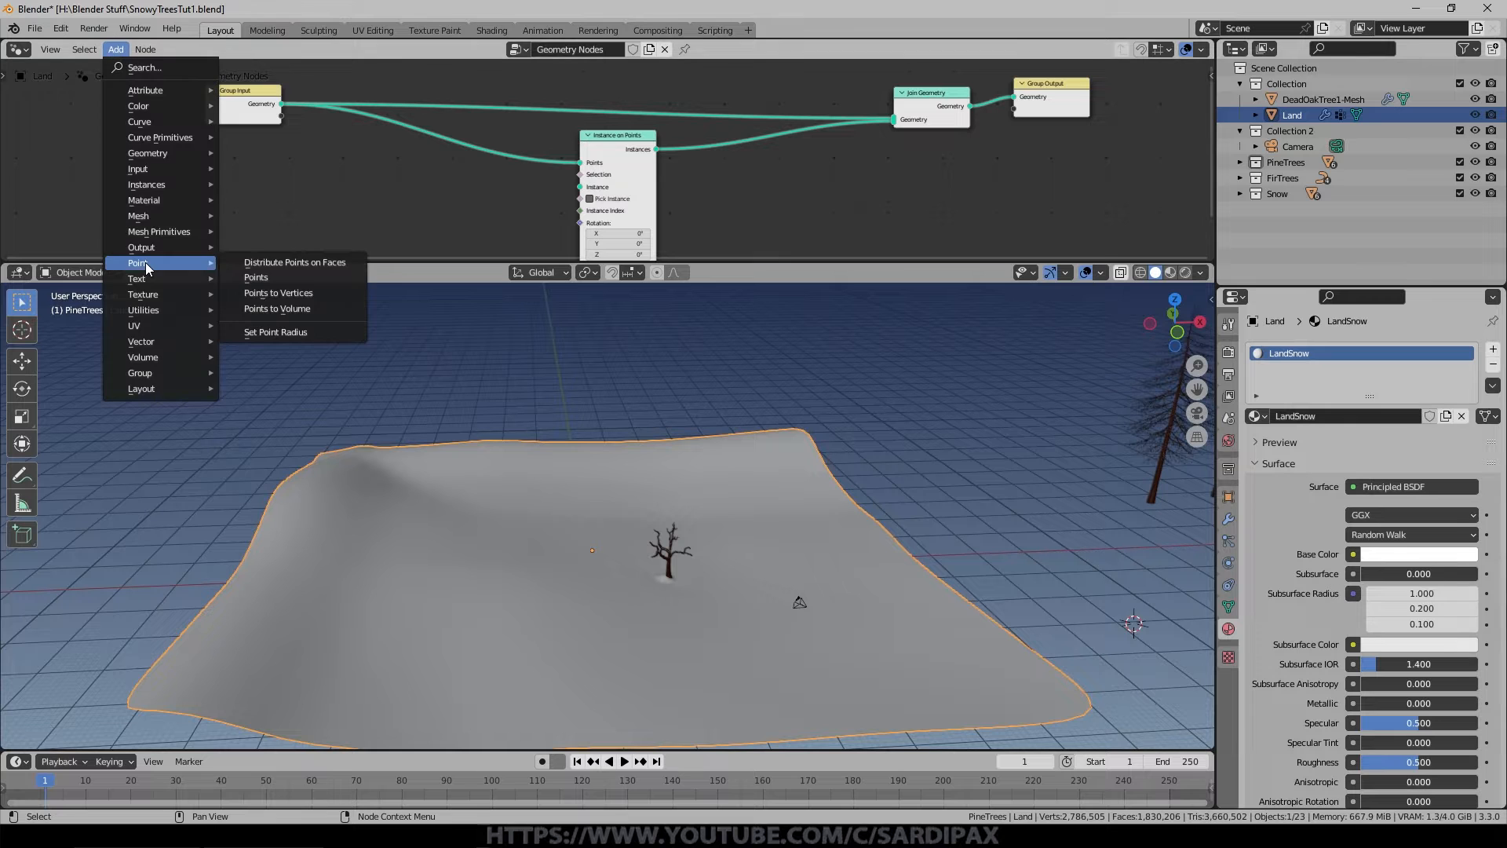
pyautogui.click(284, 264)
pyautogui.click(436, 144)
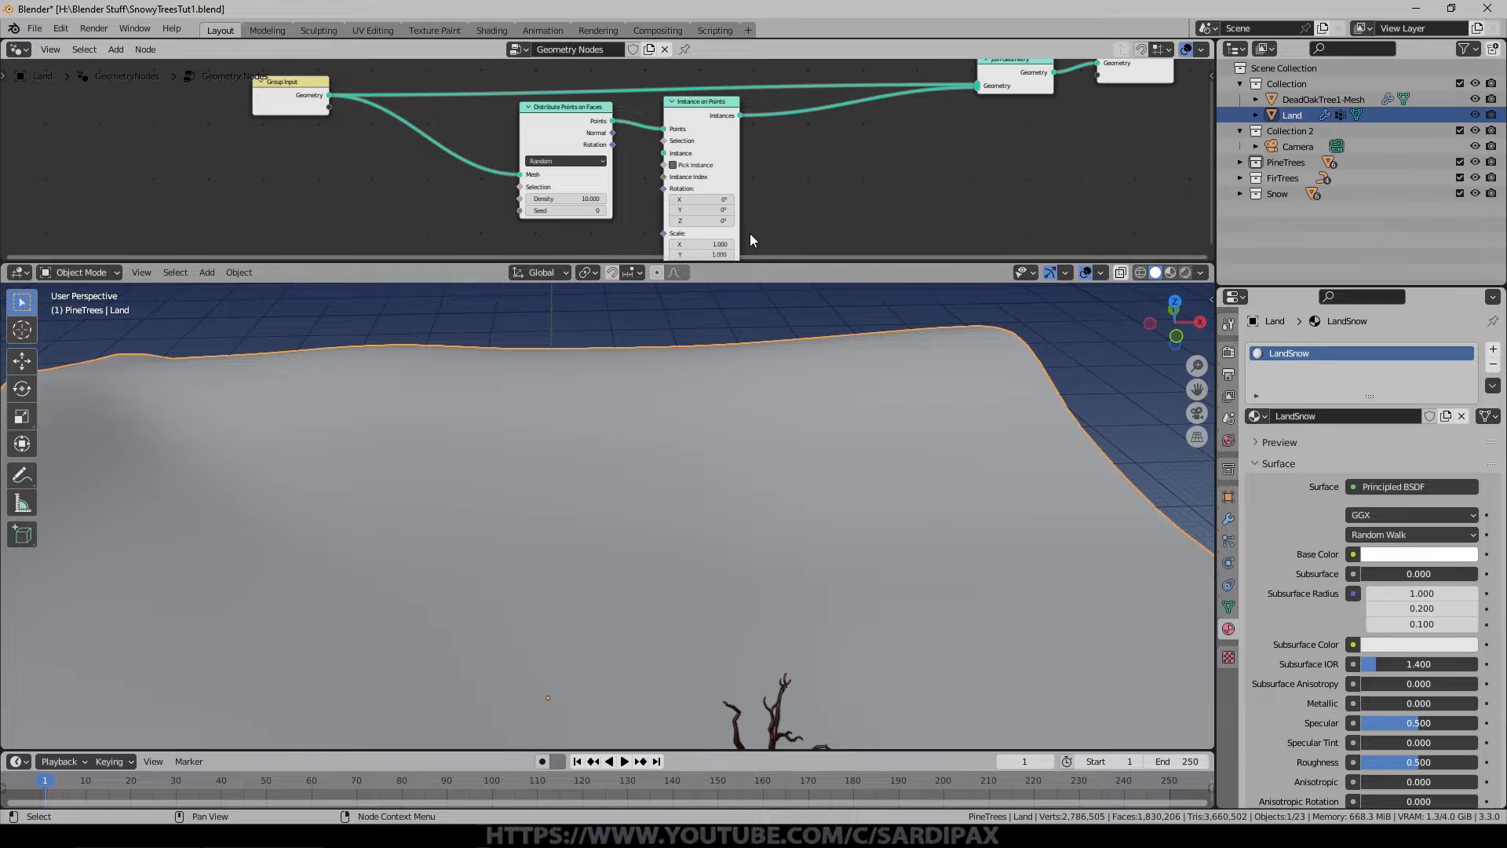
# Set the density of the Distribute Points on Faces node to 1.
pyautogui.moveTo(750, 233); pyautogui.dragTo(675, 91, button='middle')
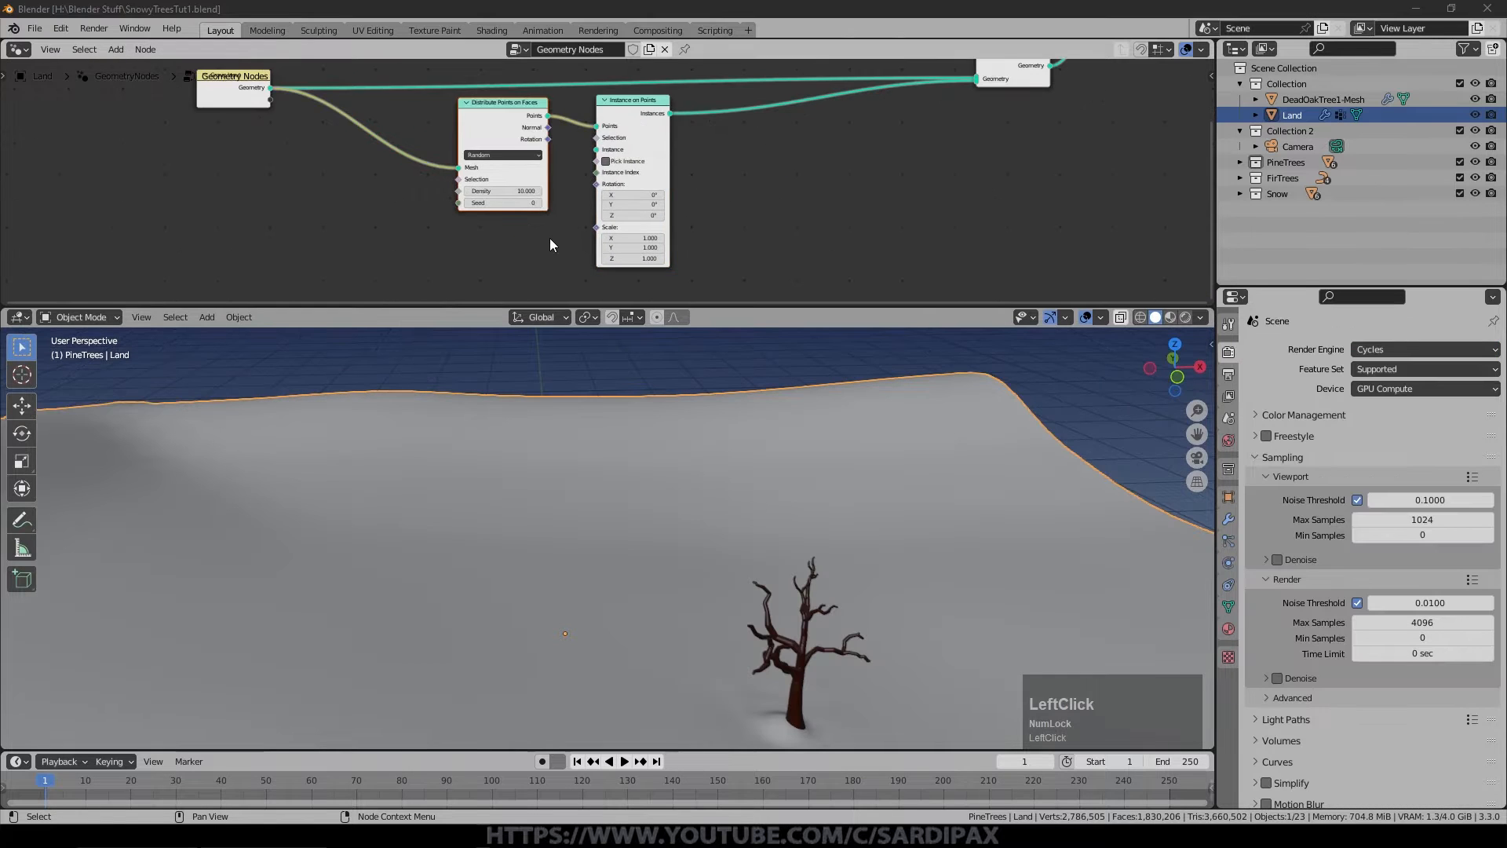
pyautogui.scroll(3, 550, 242)
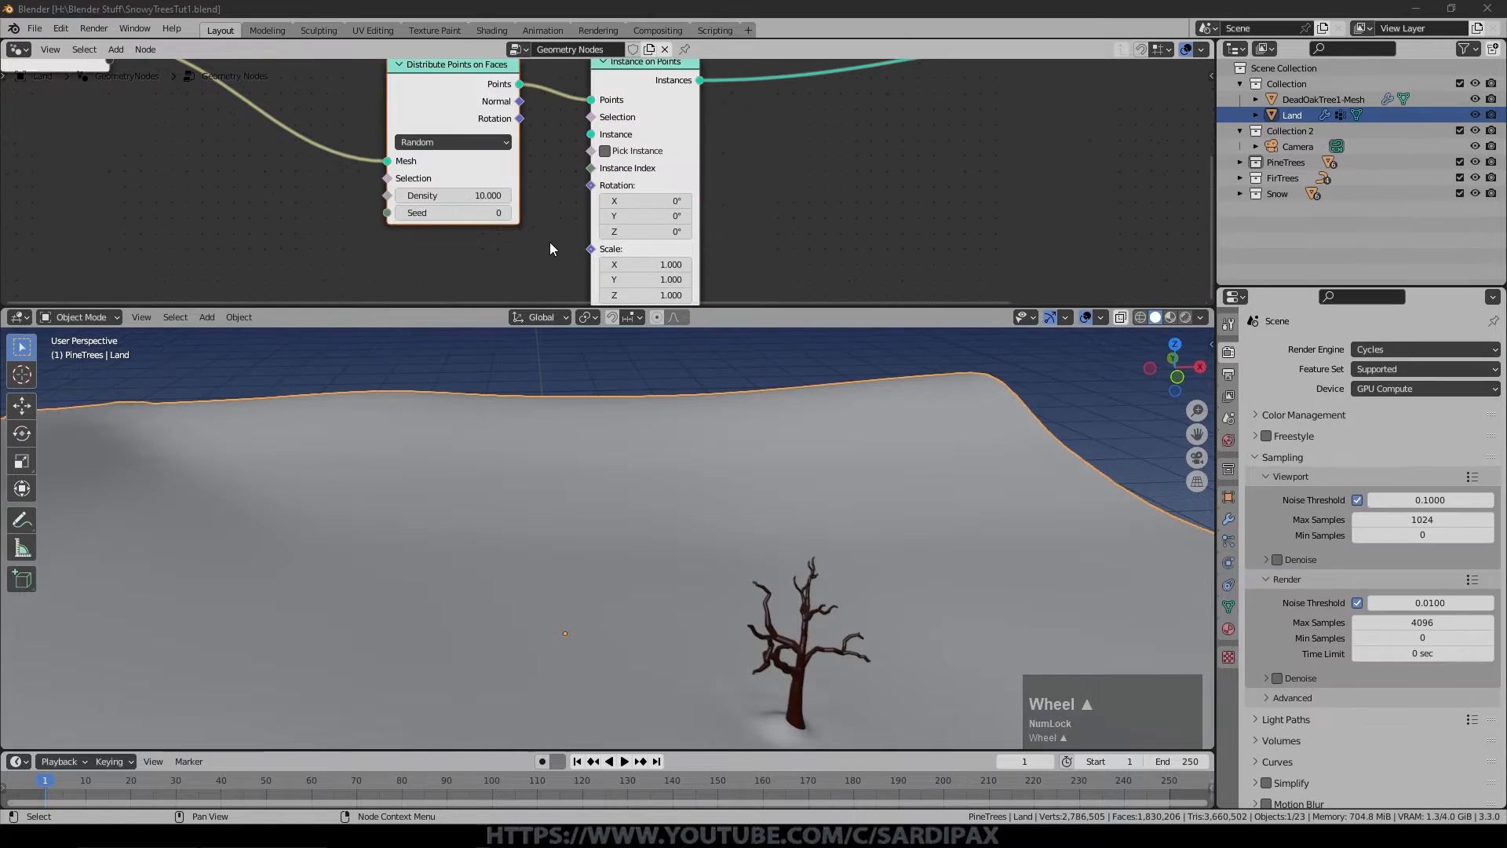
pyautogui.click(476, 195)
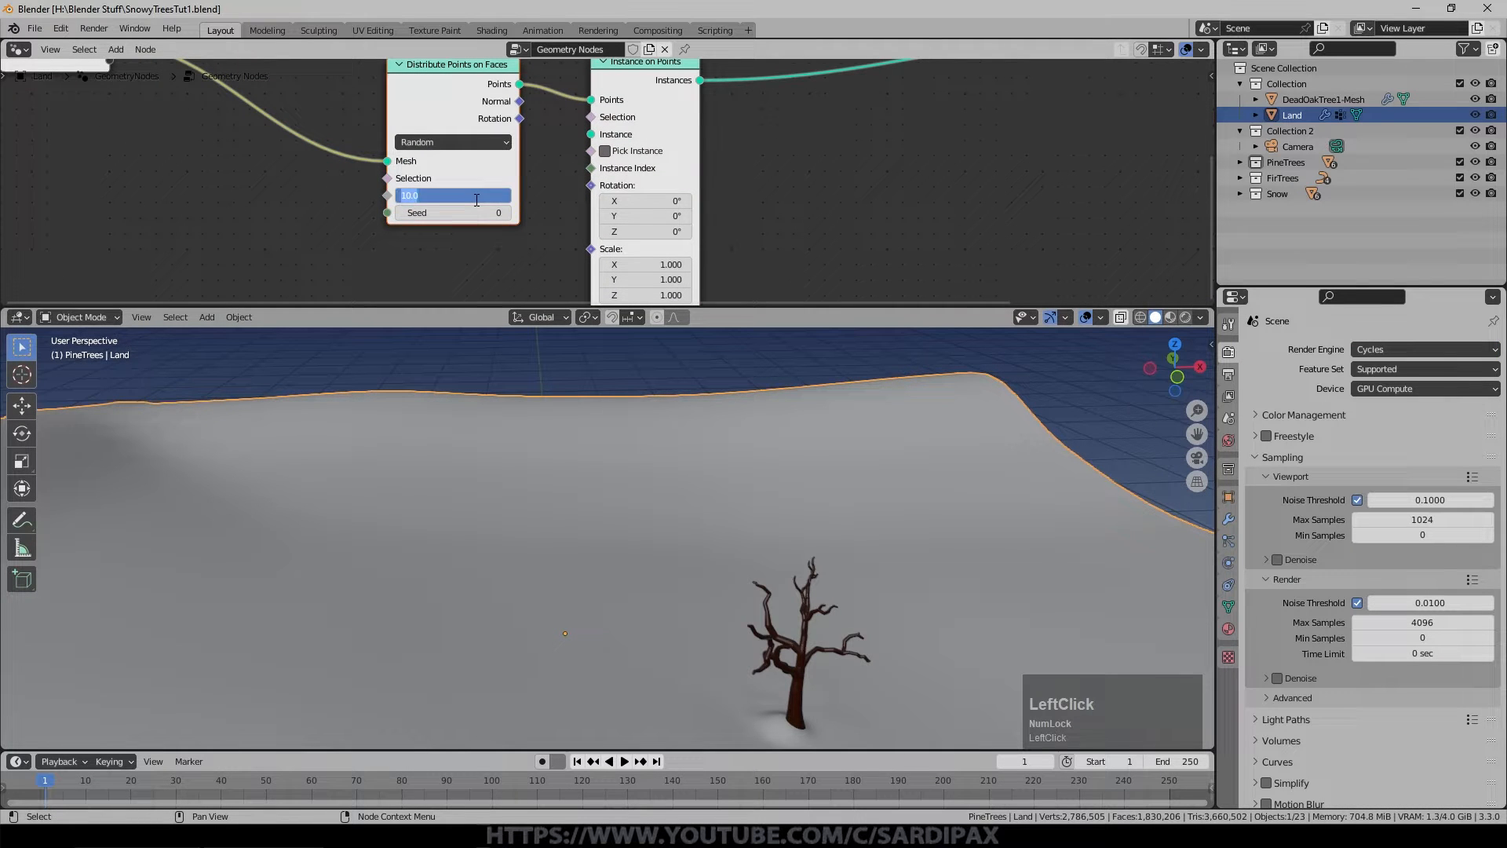
pyautogui.write('1')
pyautogui.press('KP_Enter')
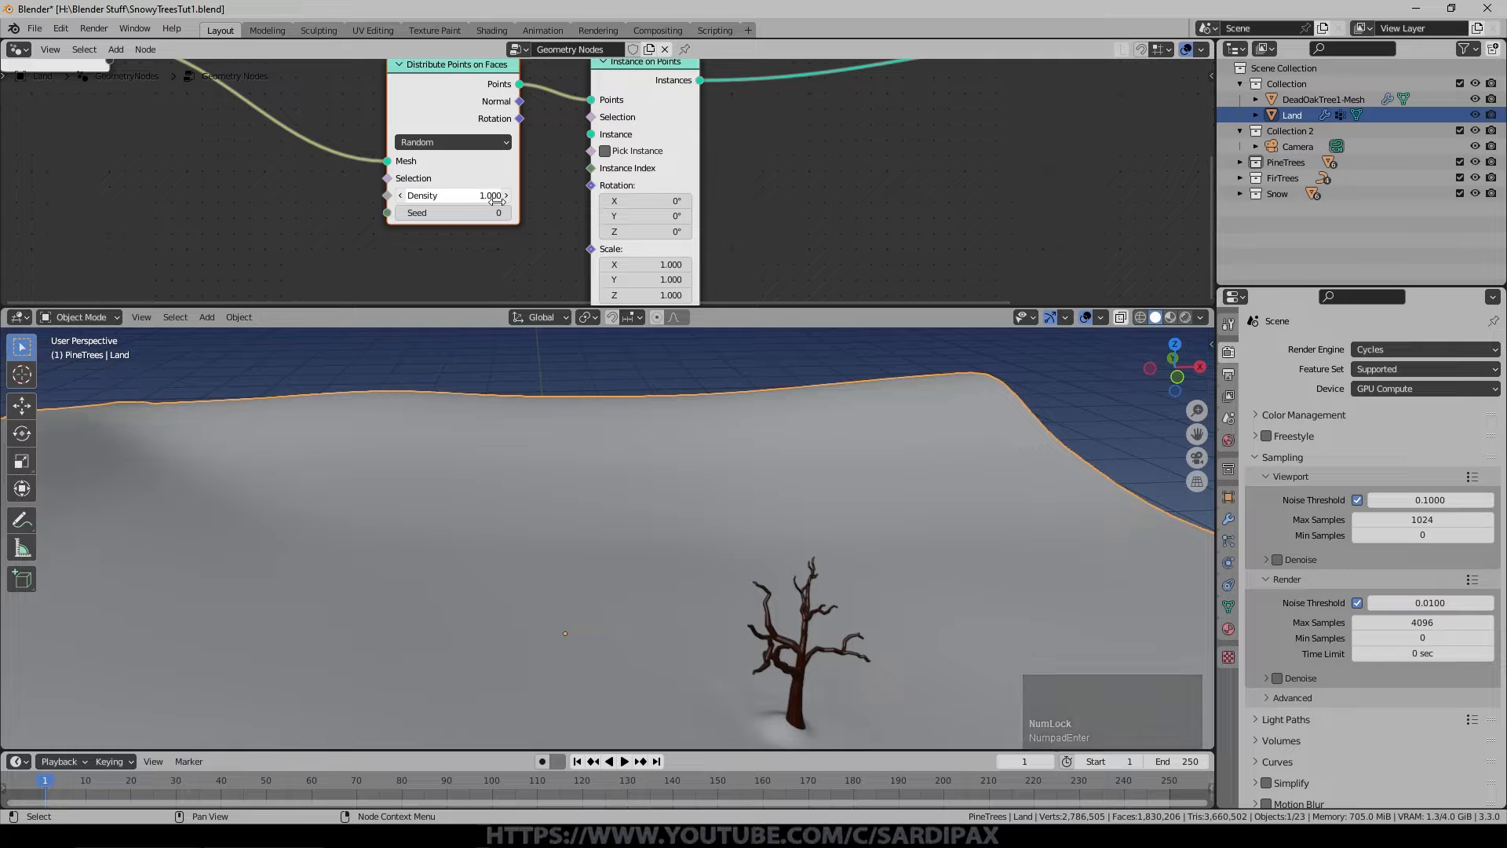
# Set the Instance on Points scale to 0.1 on all three axes.
pyautogui.scroll(-1, 636, 181)
pyautogui.moveTo(632, 258)
pyautogui.mouseDown()
pyautogui.moveTo(628, 275)
pyautogui.moveTo(632, 262)
pyautogui.mouseUp()
pyautogui.write('0.1')
pyautogui.press('KP_Enter')
# Bring the FirTrees collection in as a Collection Info node feeding Instance, with Separate Children and Reset Children enabled.
pyautogui.scroll(-4, 754, 549)
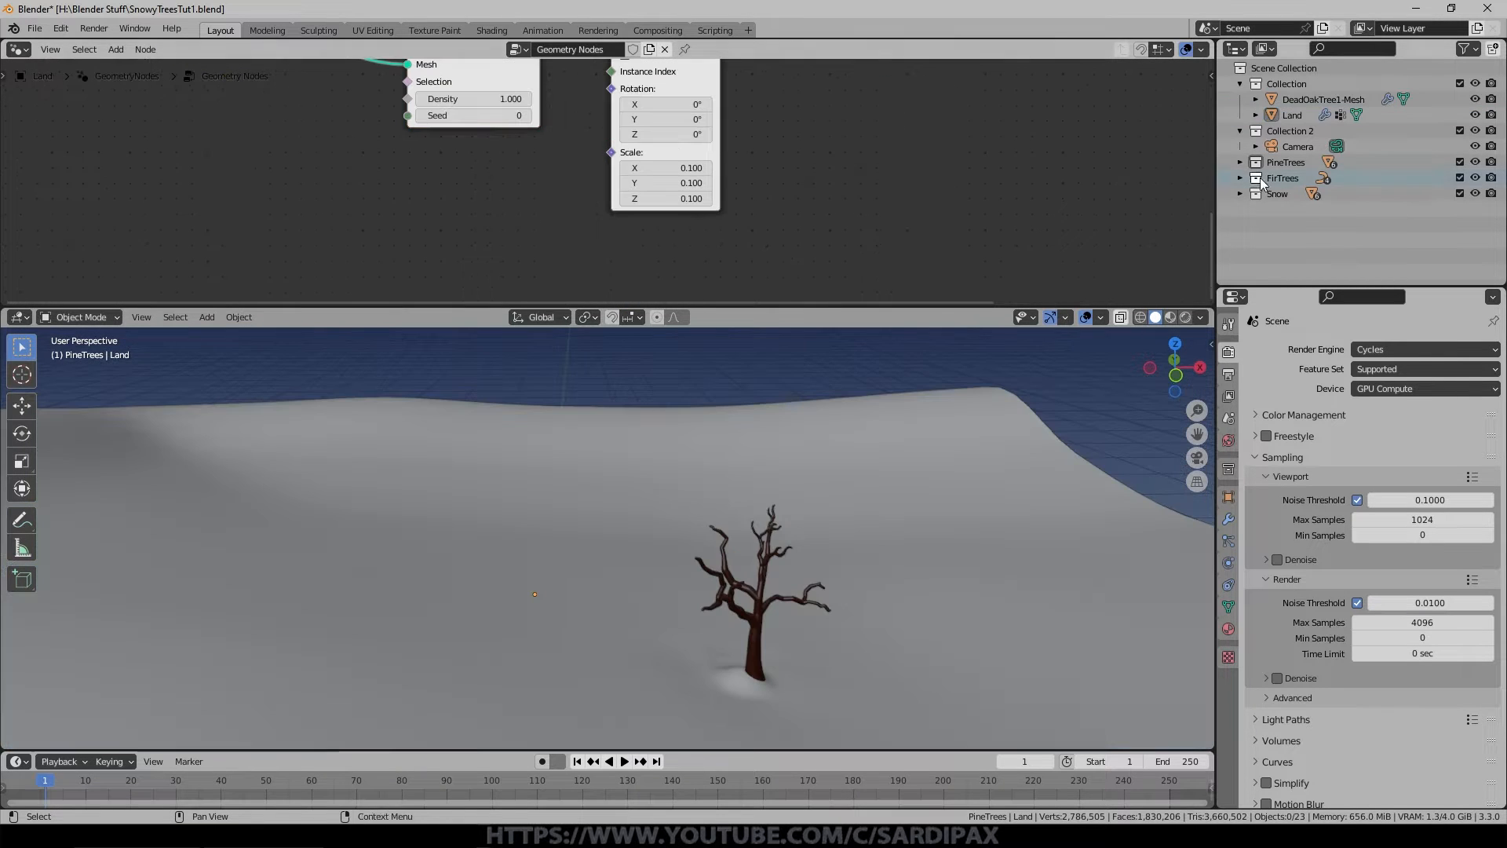
pyautogui.moveTo(1284, 177); pyautogui.dragTo(616, 109)
pyautogui.moveTo(569, 272); pyautogui.dragTo(628, 145, button='middle')
pyautogui.click(498, 228)
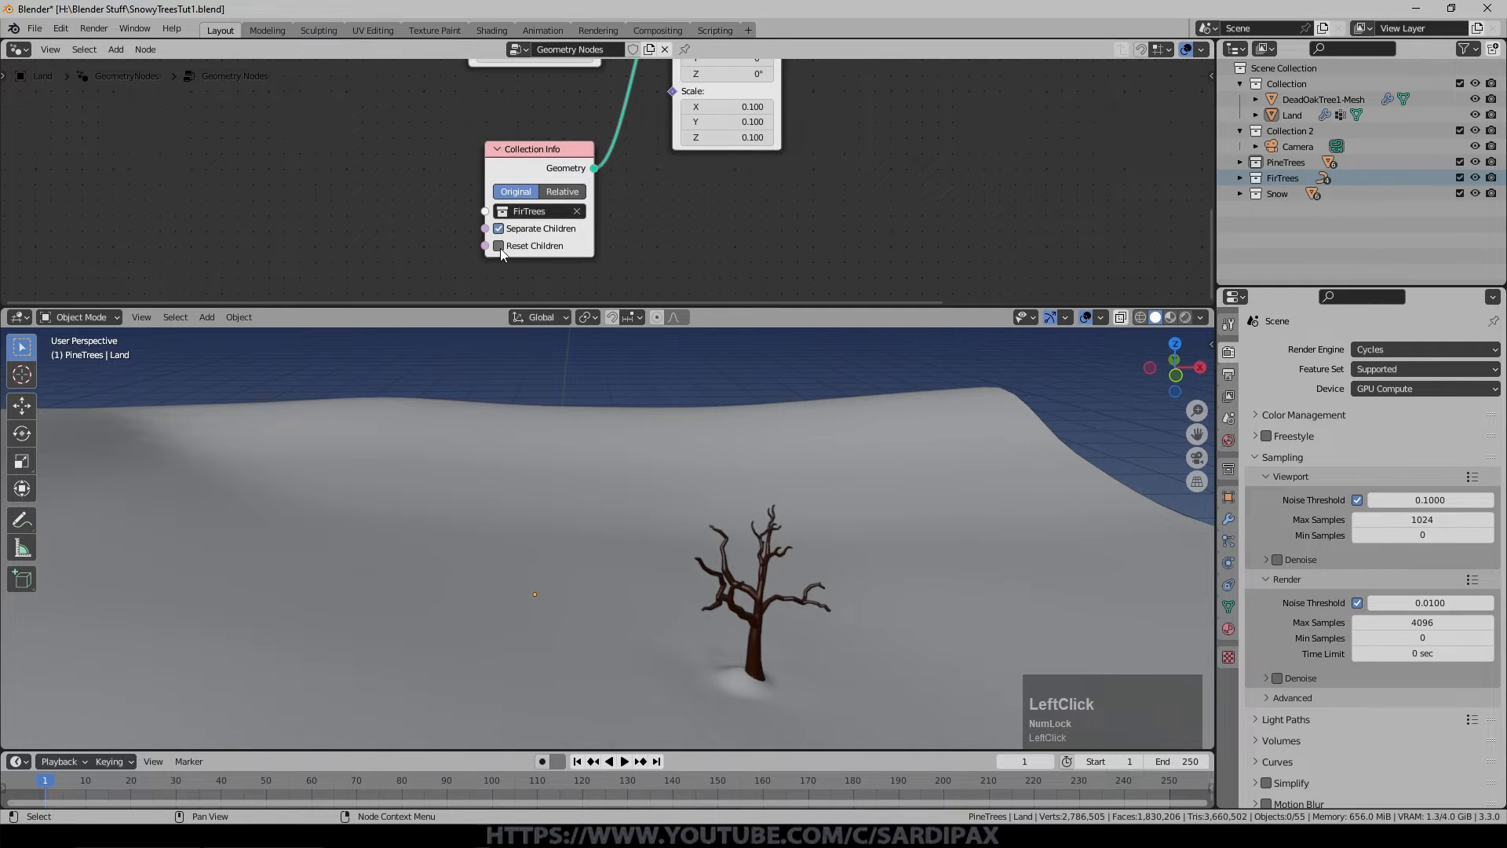
pyautogui.click(499, 246)
# Reduce the Instance on Points scale to 0.01 on all three axes.
pyautogui.scroll(-5, 825, 571)
pyautogui.scroll(-3, 801, 453)
pyautogui.scroll(7, 762, 446)
pyautogui.moveTo(743, 117)
pyautogui.mouseDown()
pyautogui.moveTo(730, 134)
pyautogui.moveTo(740, 110)
pyautogui.mouseUp()
pyautogui.write('0.01')
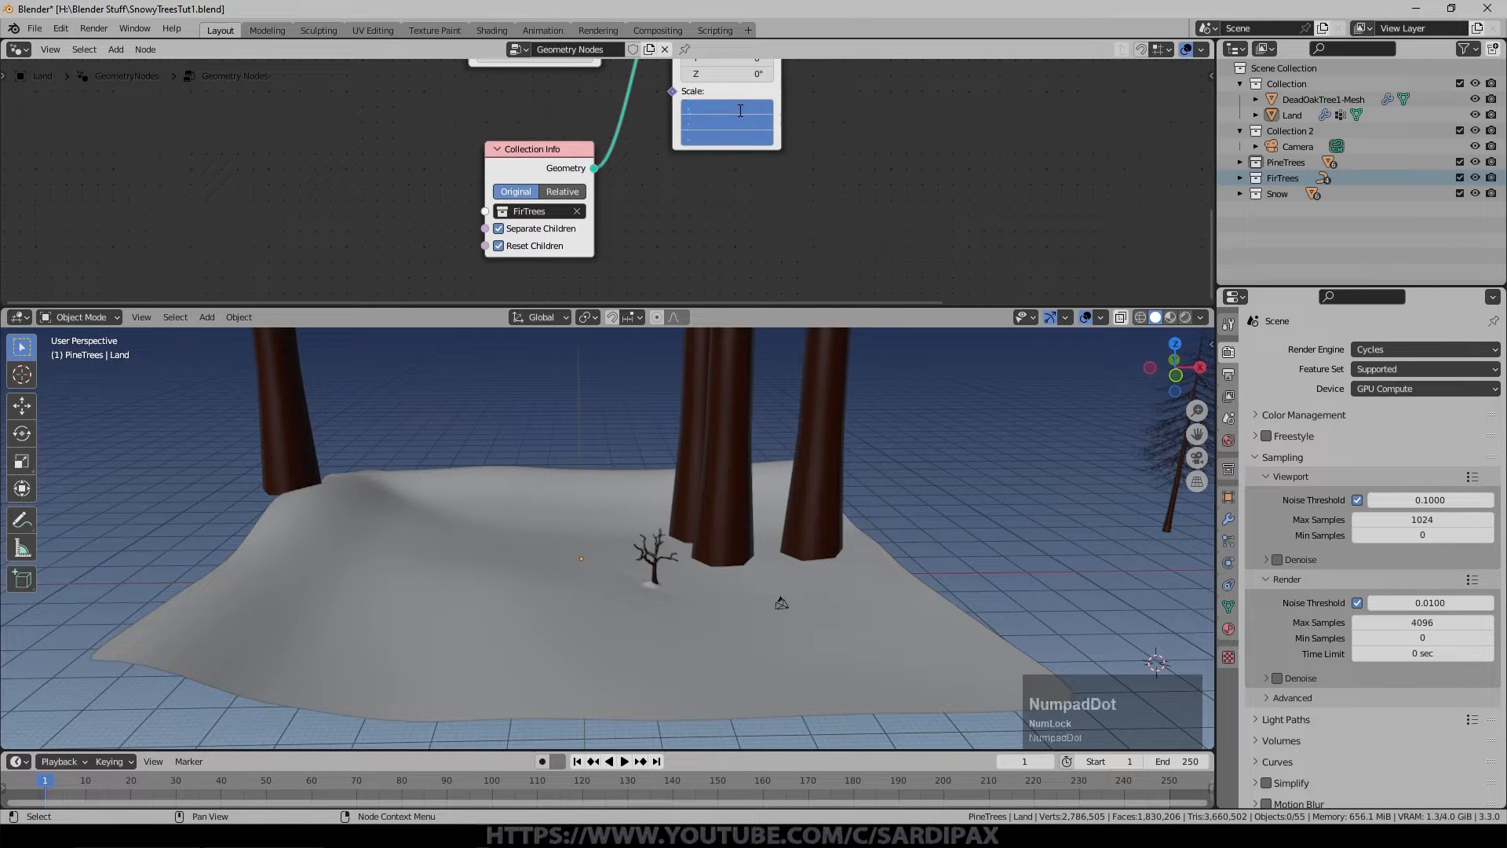
pyautogui.press('Return')
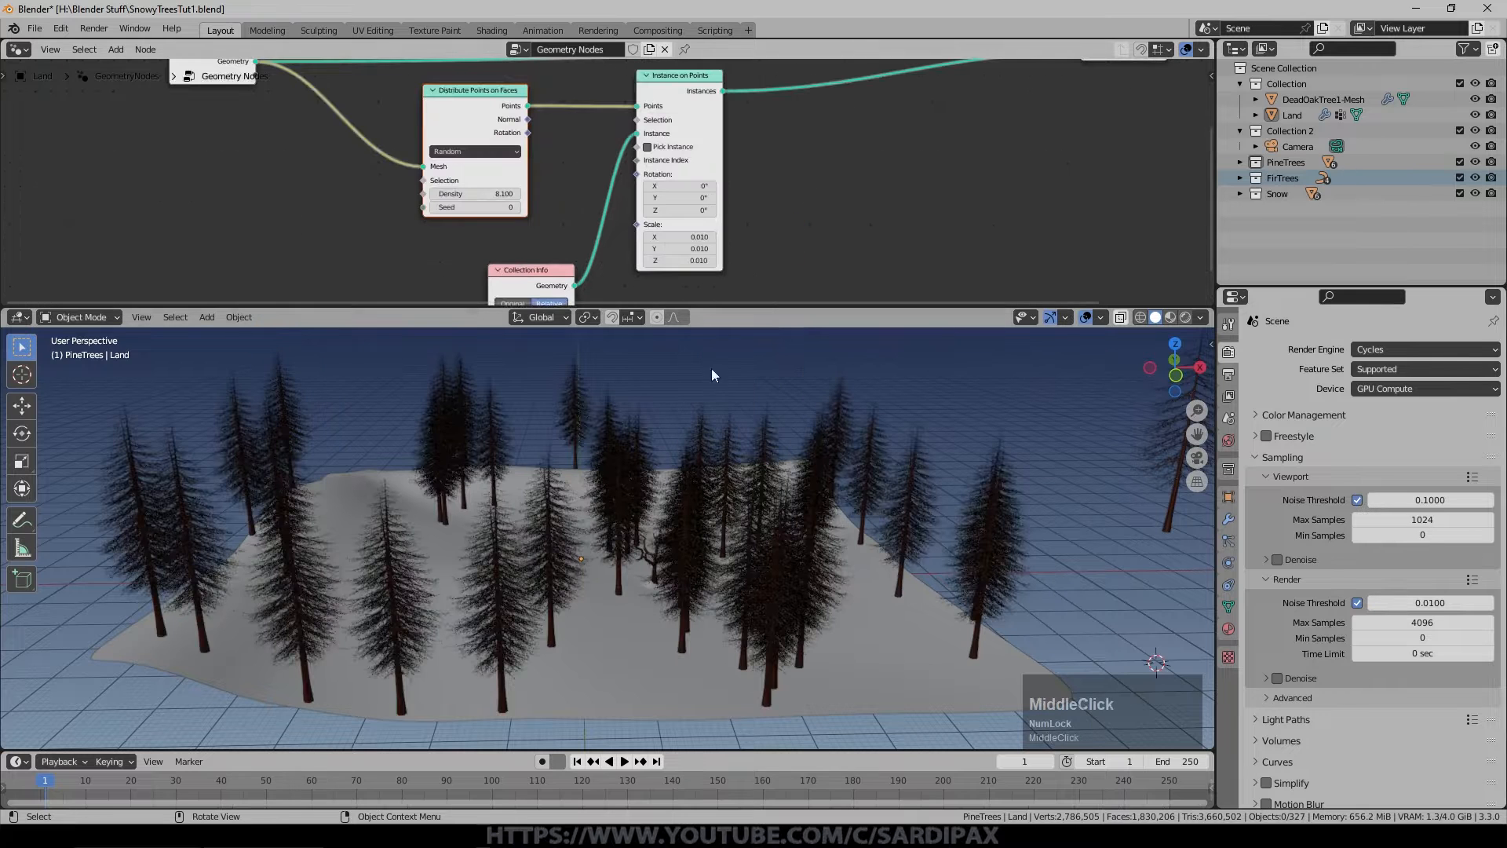
# Enable Pick Instance on the Instance on Points node so each point gets a single fir tree.
pyautogui.scroll(7, 674, 465)
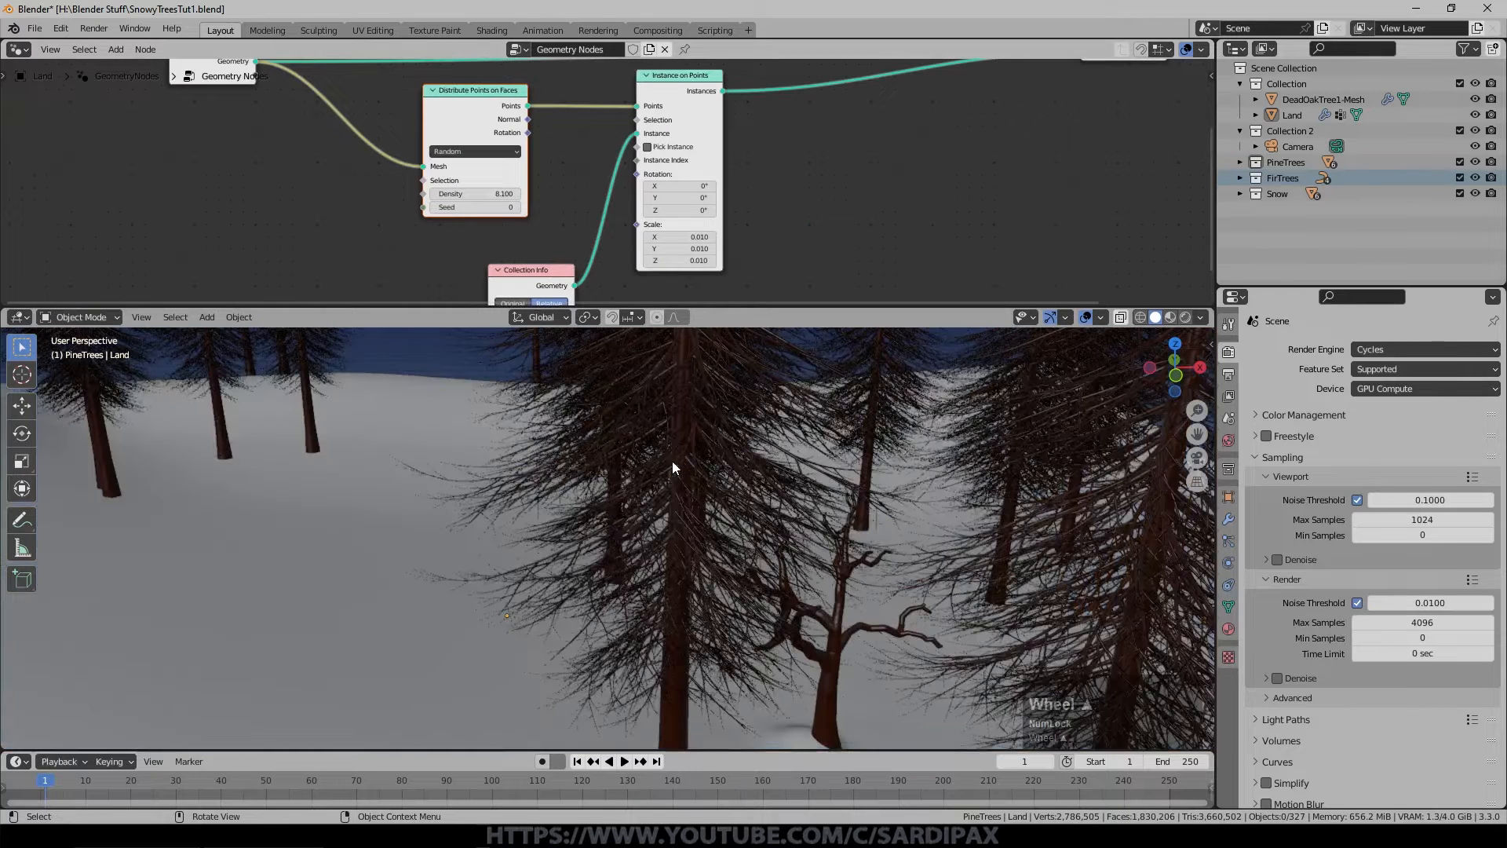
pyautogui.click(647, 148)
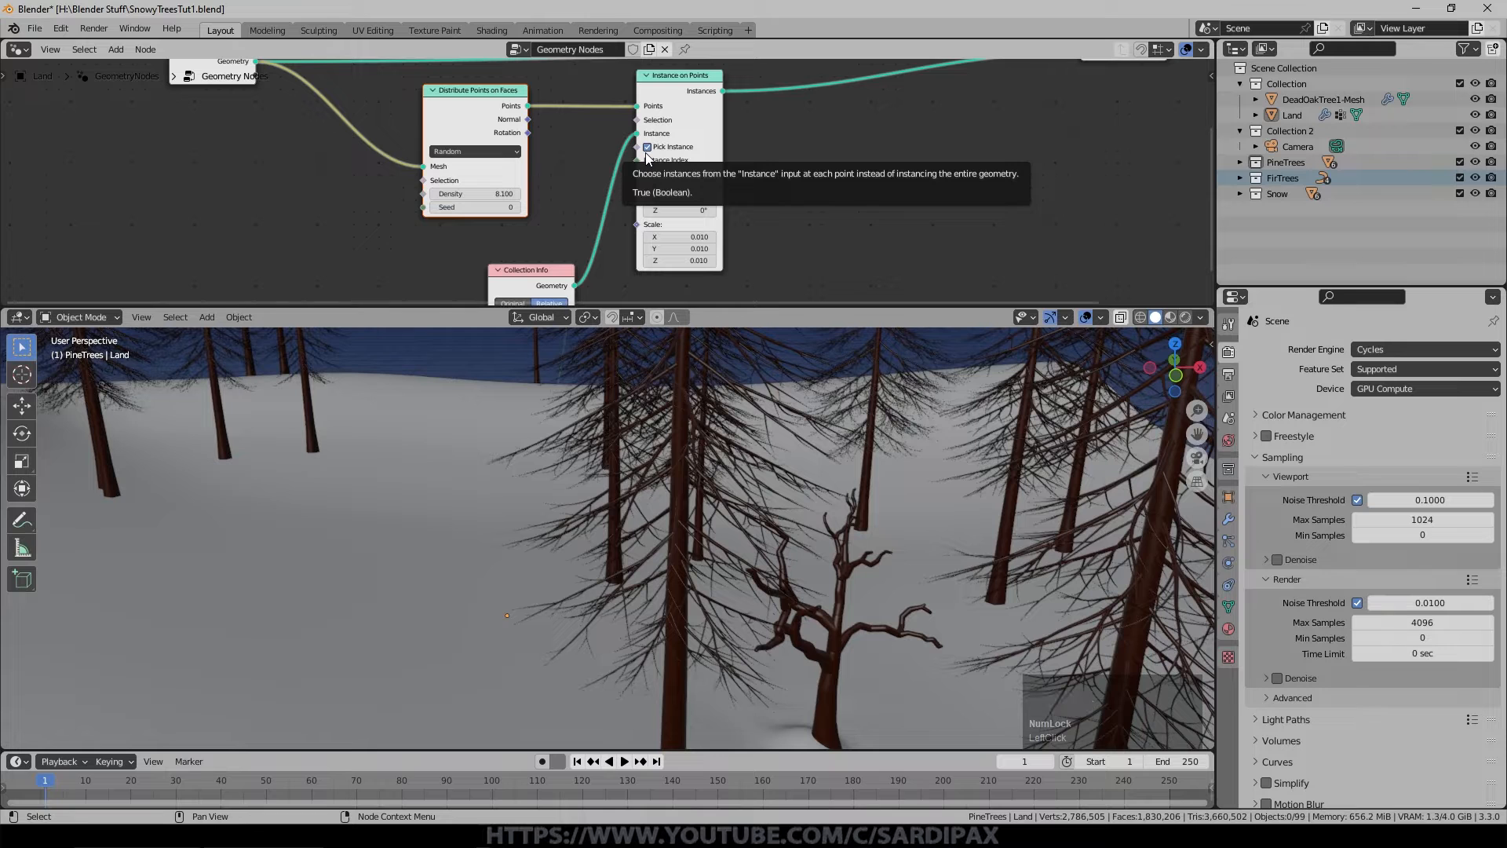
pyautogui.scroll(2, 716, 383)
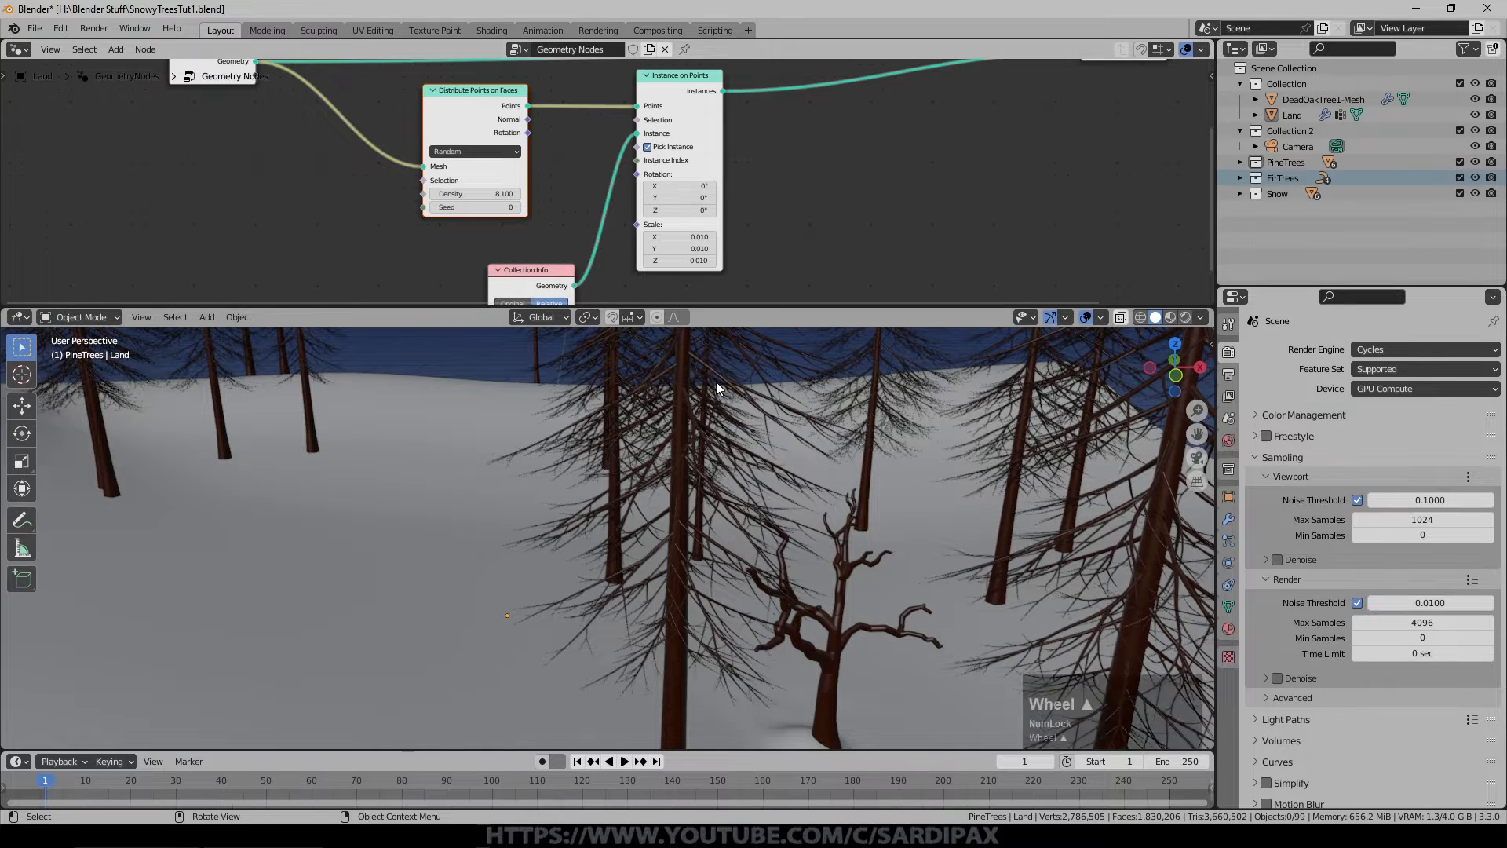
# Raise the density of the Distribute Points on Faces node to 23.3.
pyautogui.moveTo(743, 491); pyautogui.dragTo(745, 535, button='middle')
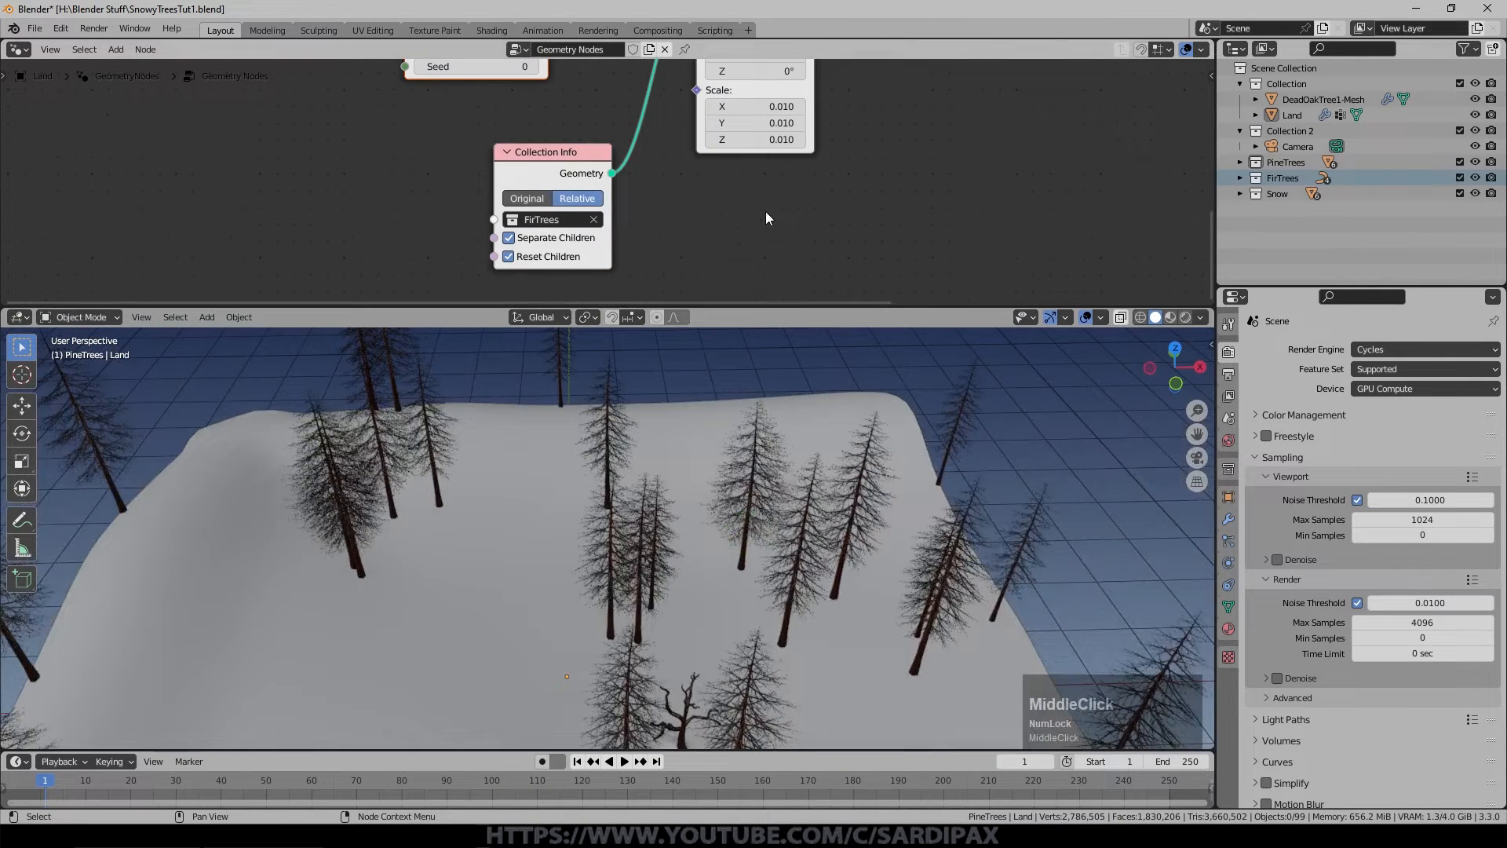
pyautogui.scroll(-4, 732, 218)
pyautogui.moveTo(727, 219); pyautogui.dragTo(742, 266, button='middle')
pyautogui.moveTo(535, 129); pyautogui.dragTo(648, 237)
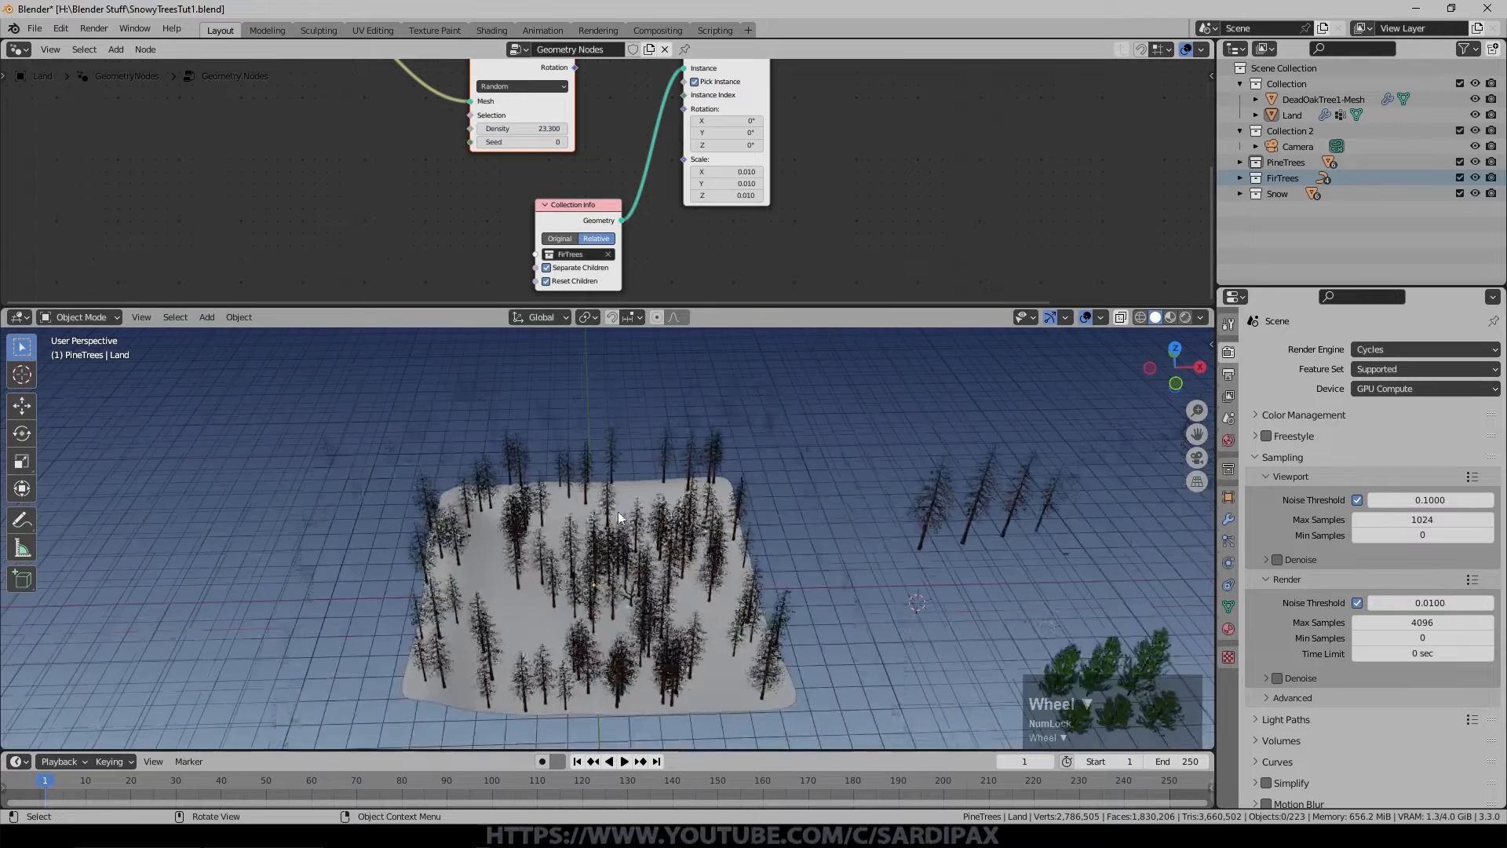
# Expose the Selection of Instance on Points as a new socket on the Group Input node.
pyautogui.keyDown('shift'); pyautogui.middleClick(744, 250); pyautogui.keyUp('shift')
pyautogui.keyDown('shift'); pyautogui.moveTo(744, 250); pyautogui.dragTo(855, 208, button='middle'); pyautogui.keyUp('shift')
pyautogui.click(861, 211)
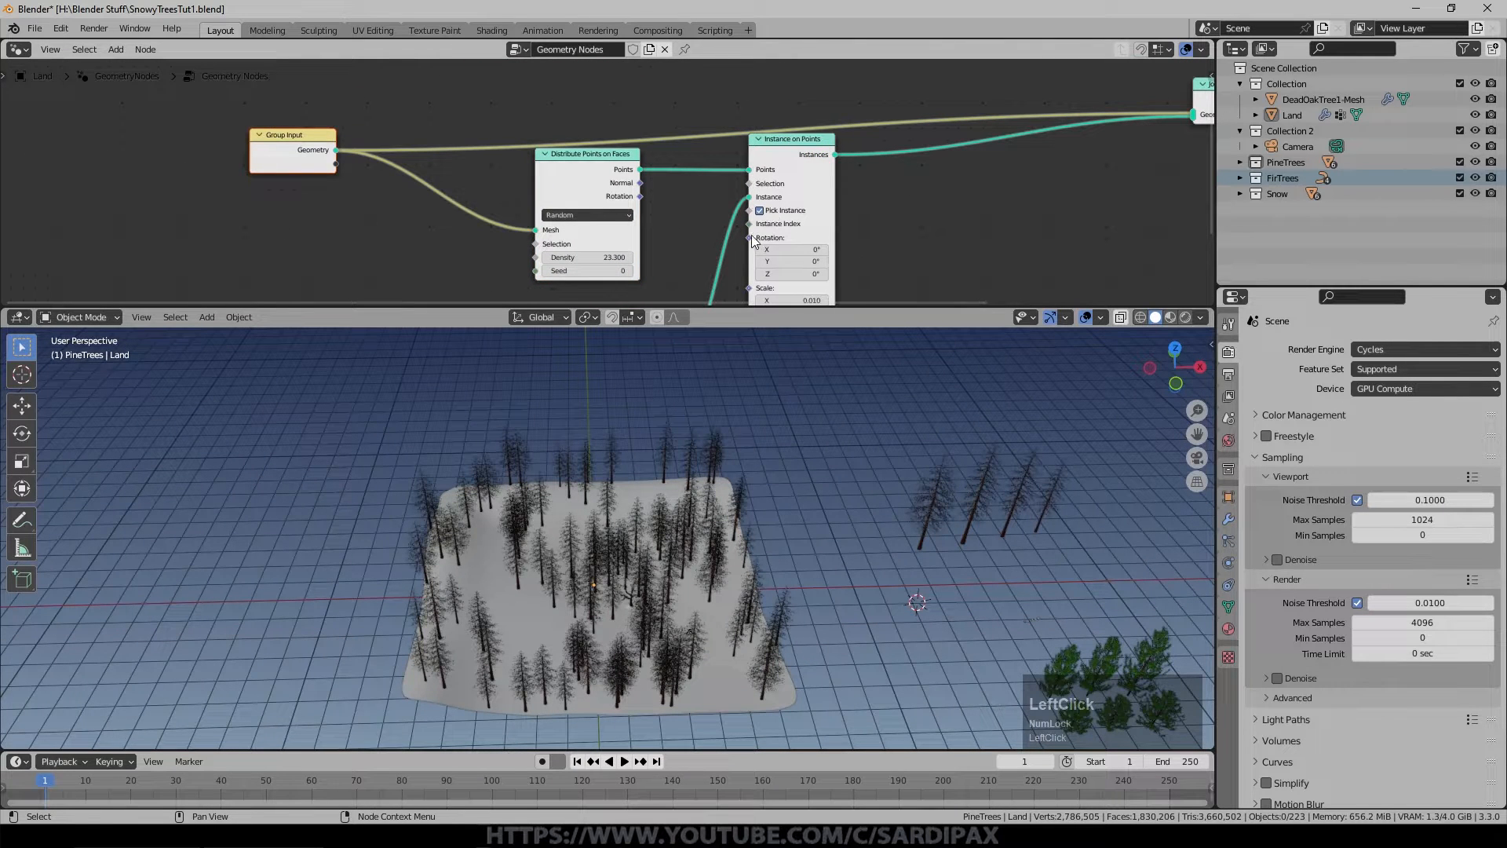
pyautogui.moveTo(750, 183); pyautogui.dragTo(336, 164)
# Rename the Selection group input to TreesArea.
pyautogui.press('n')
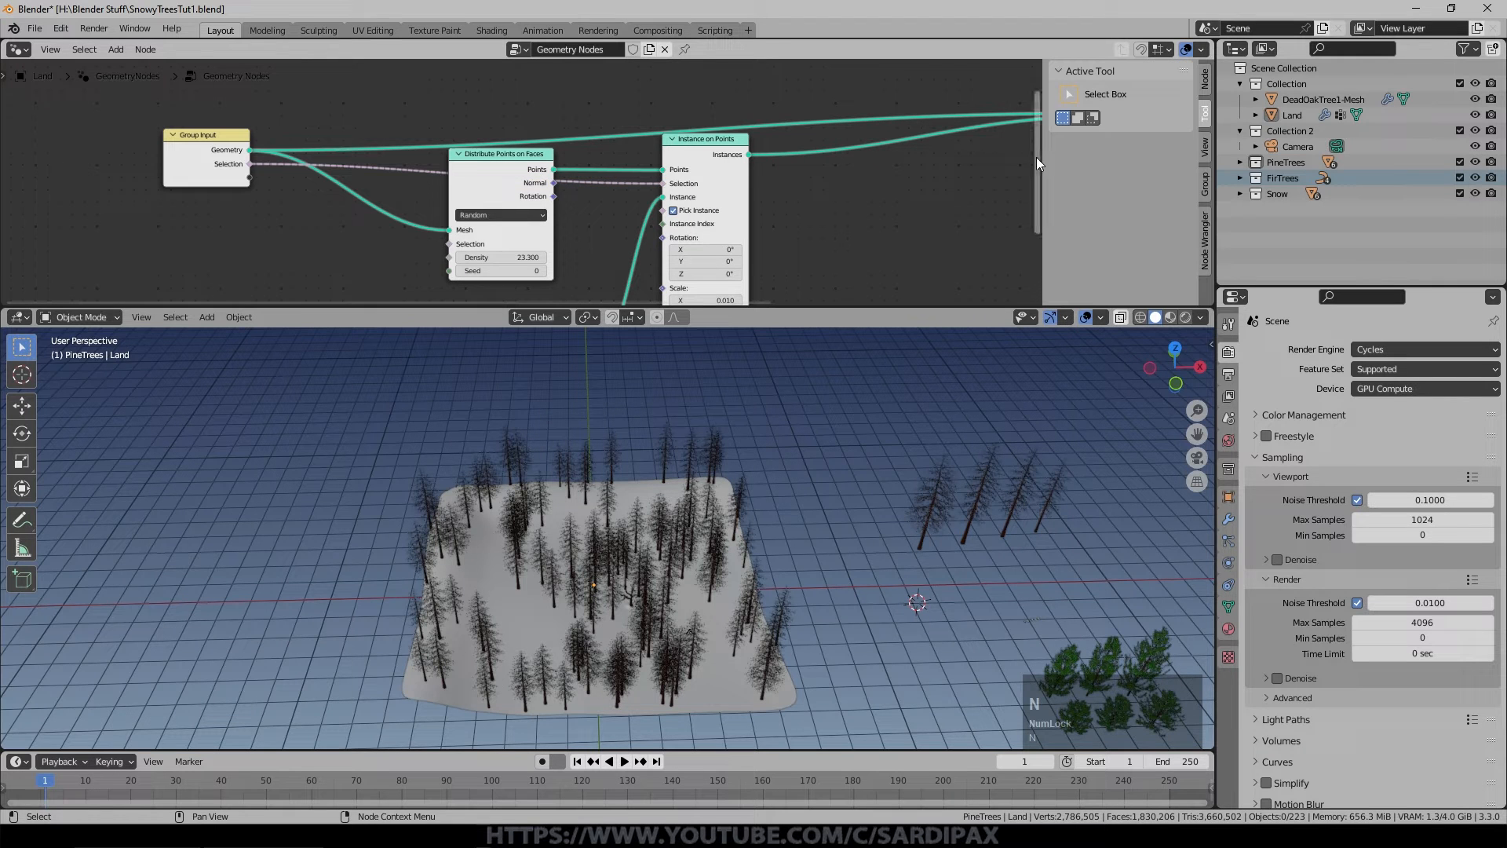
pyautogui.click(227, 137)
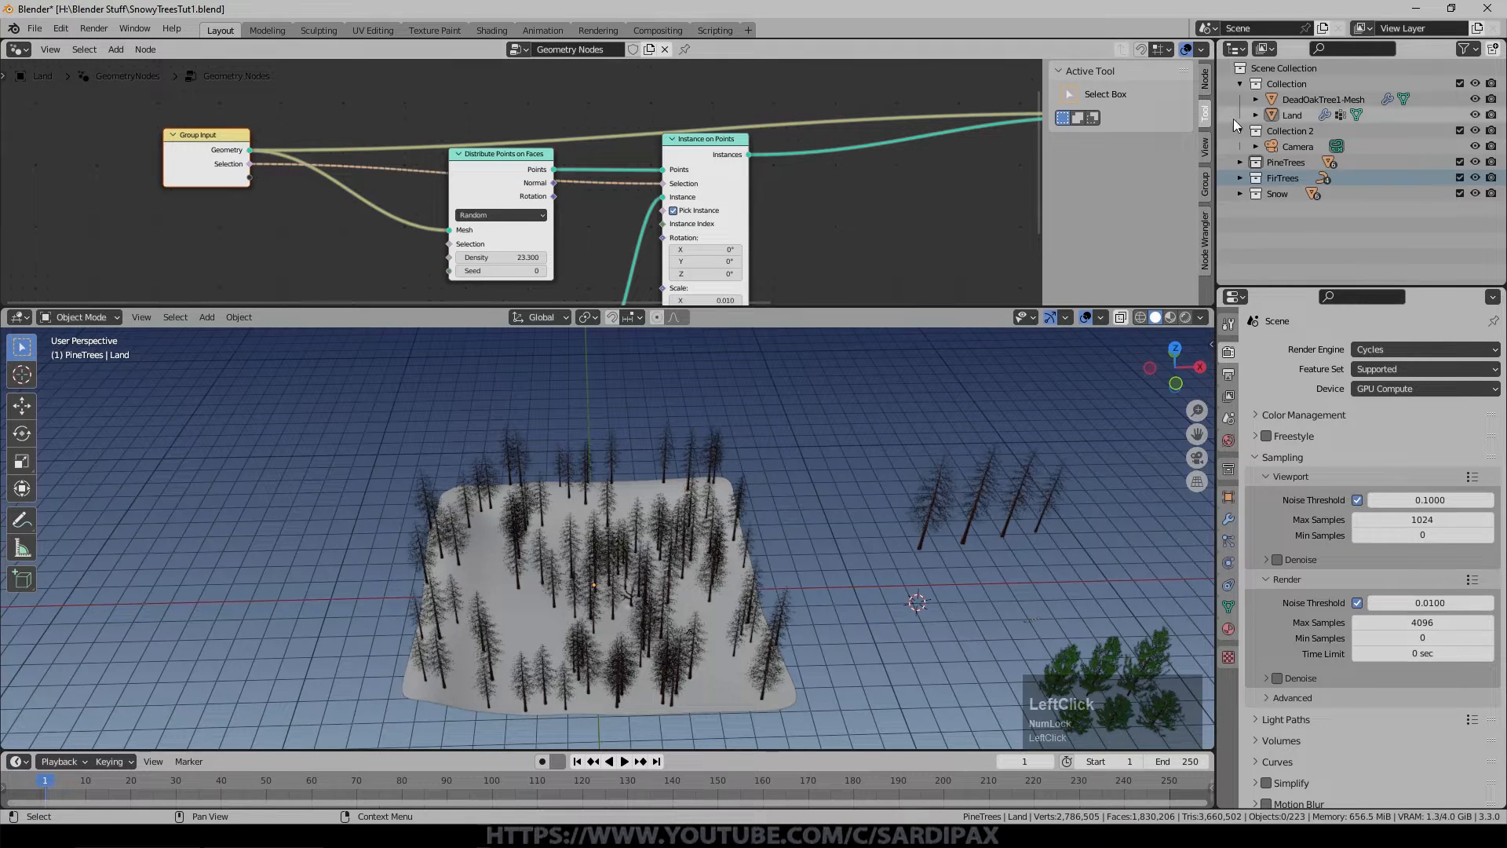
pyautogui.click(1205, 184)
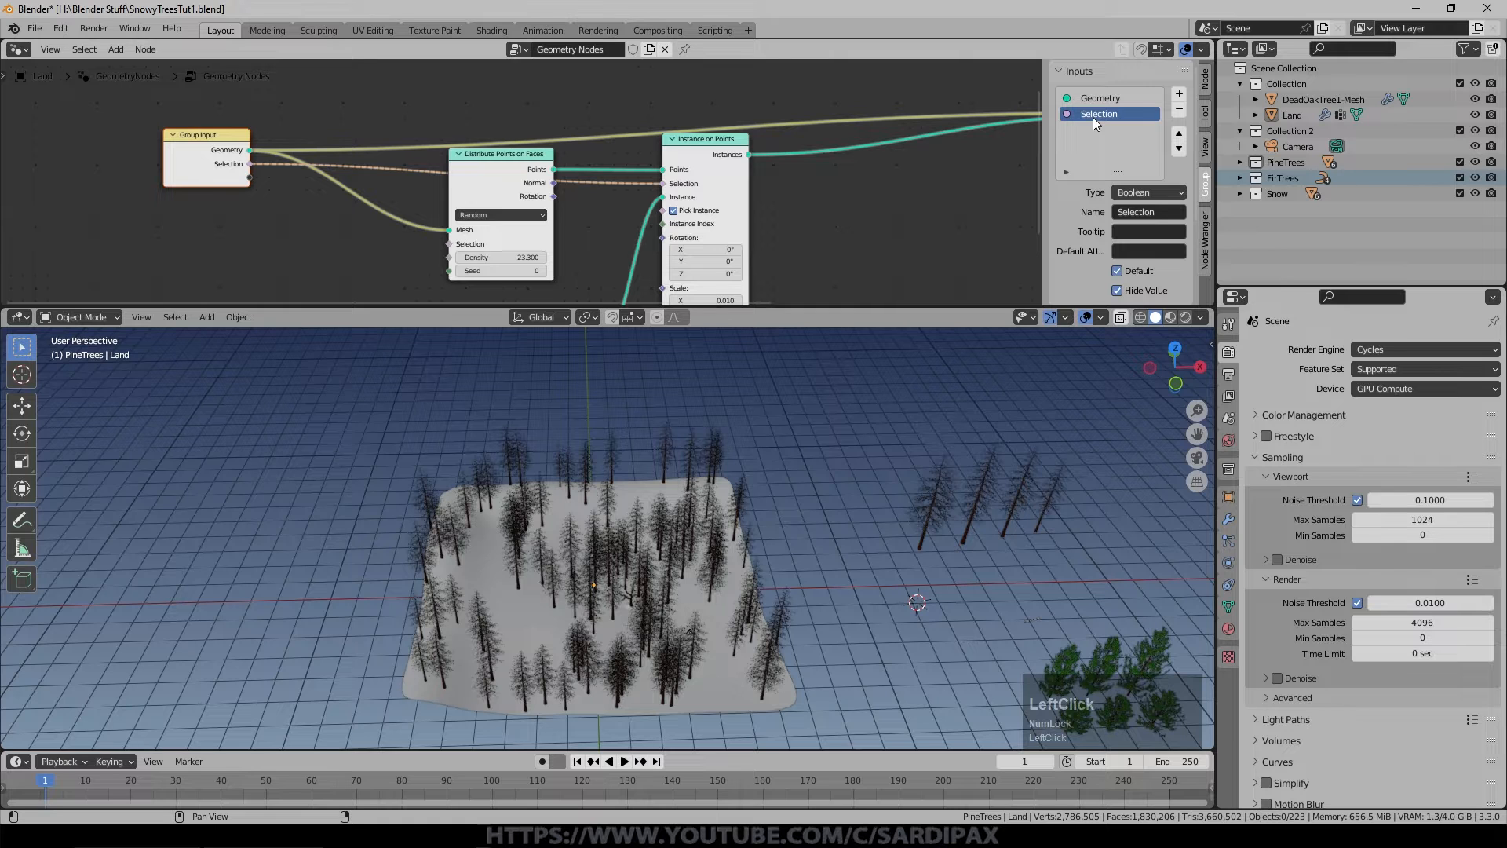
pyautogui.click(1173, 212)
pyautogui.write('TreesArea')
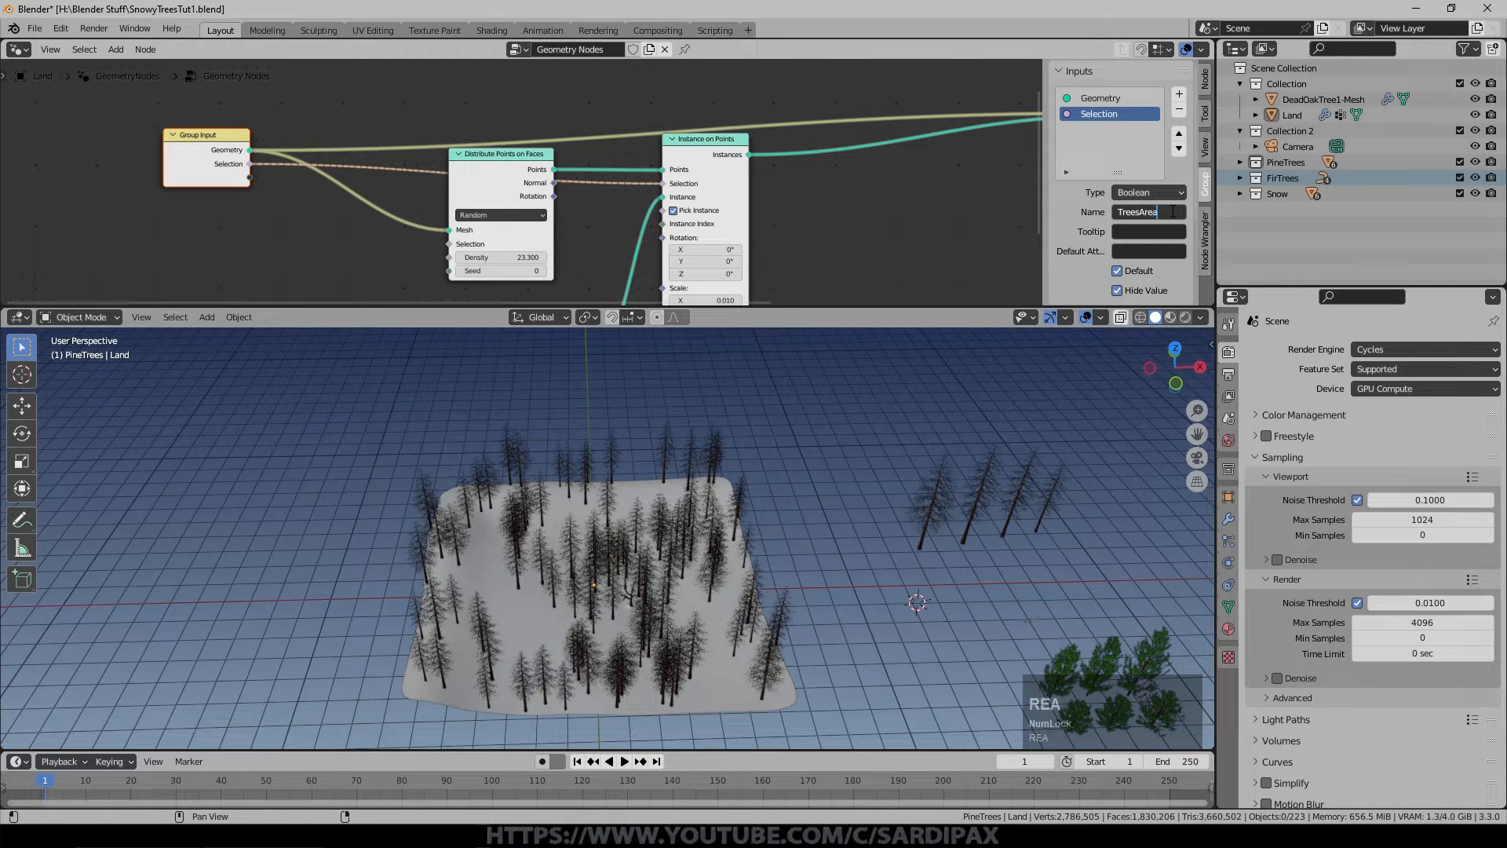
pyautogui.press('Return')
# Drive the TreesArea input of the Land's Geometry Nodes modifier with the Trees vertex group attribute.
pyautogui.click(1228, 521)
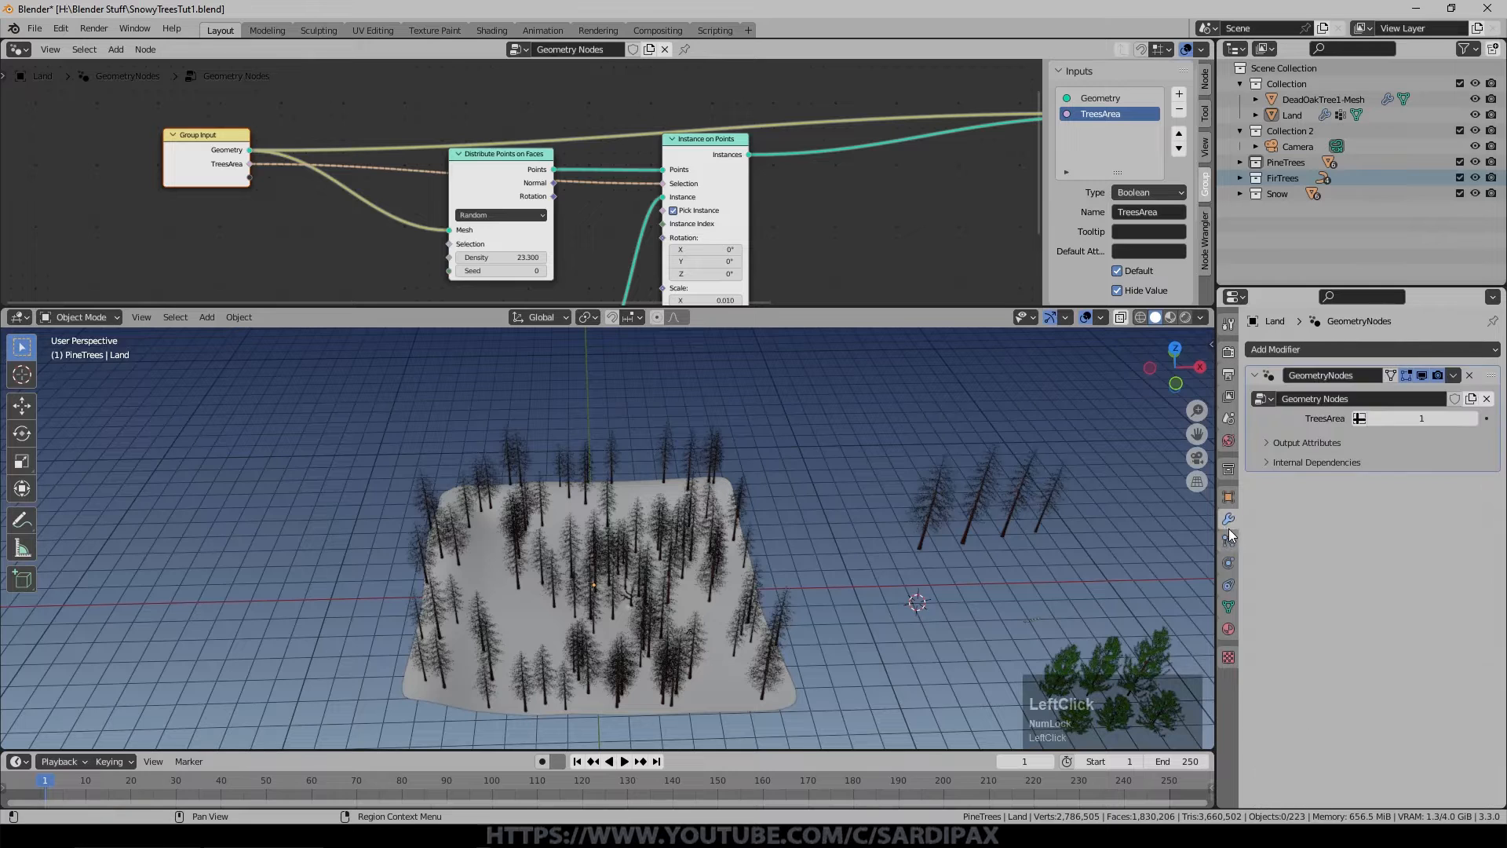
pyautogui.click(1359, 419)
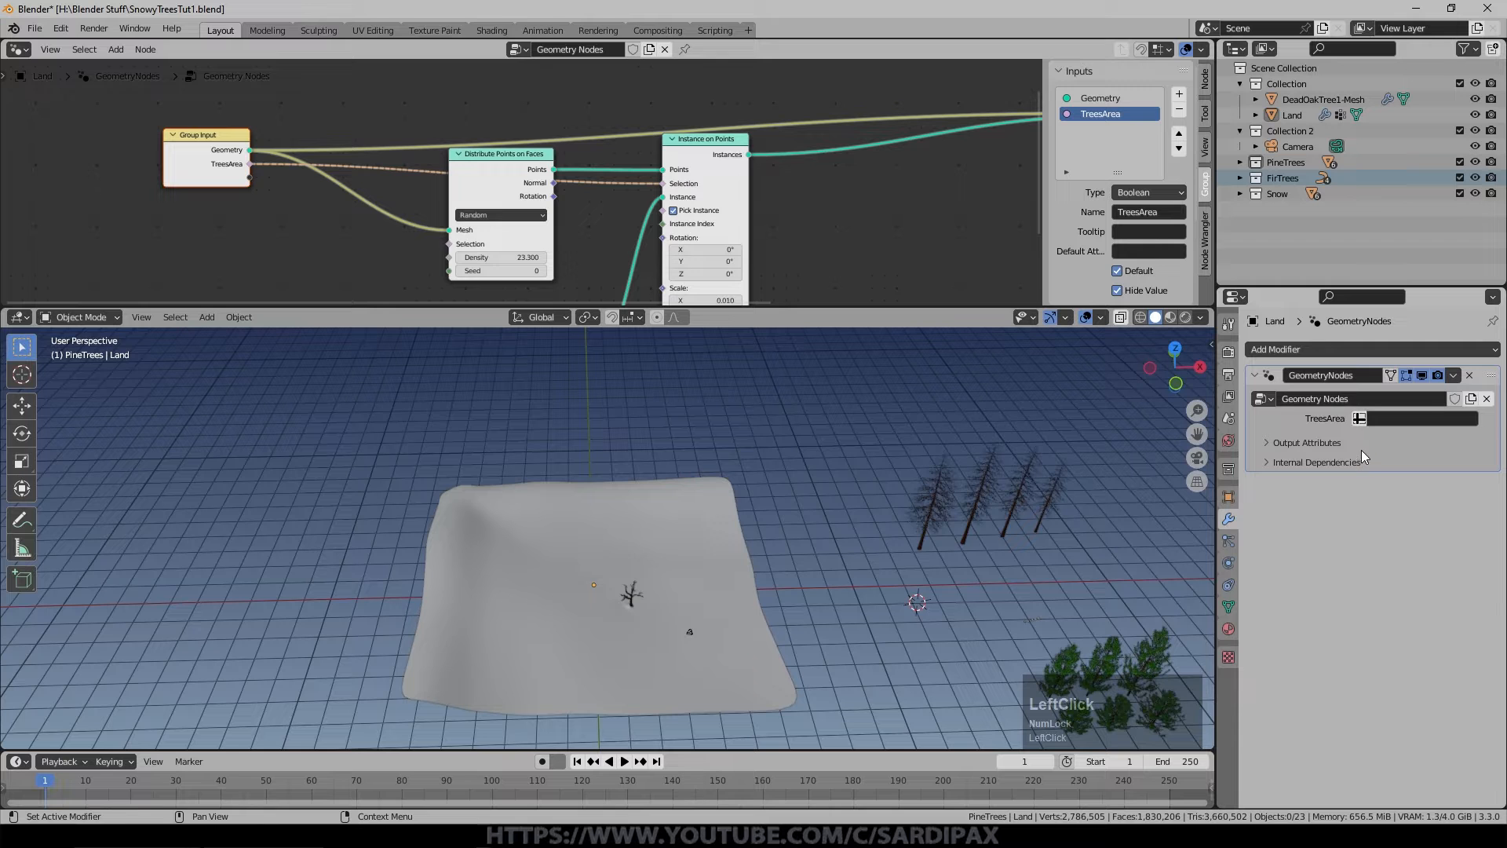
pyautogui.click(1388, 419)
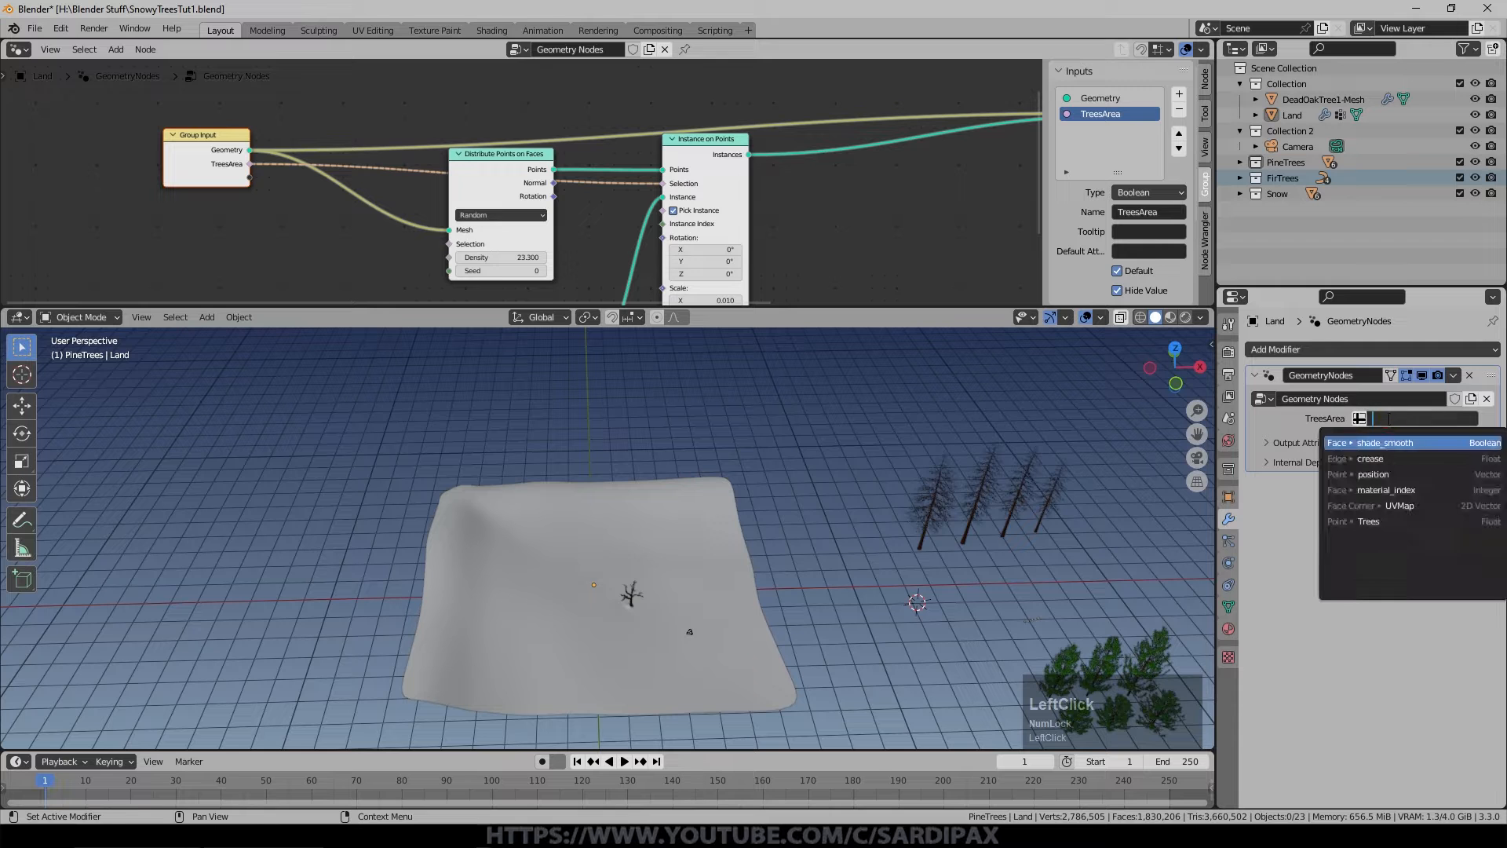
pyautogui.click(1383, 522)
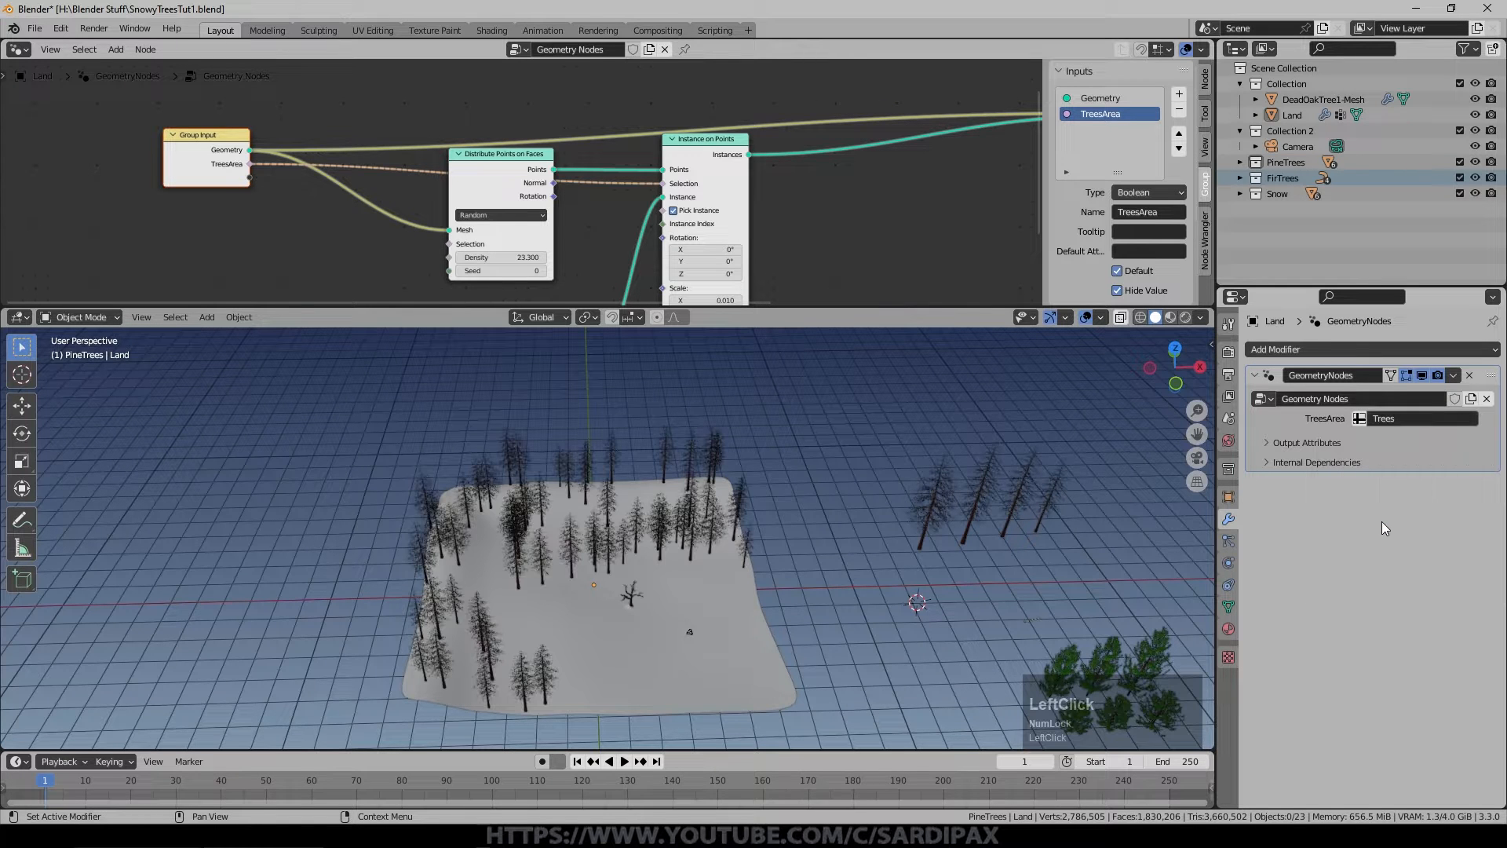
# Expose the Seed of Distribute Points on Faces as a new socket on the Group Input node.
pyautogui.moveTo(793, 454); pyautogui.dragTo(816, 491, button='middle')
pyautogui.scroll(1, 814, 516)
pyautogui.click(541, 271)
pyautogui.click(460, 272)
pyautogui.moveTo(448, 270); pyautogui.dragTo(251, 177)
# Rename the Seed group input to FirTreeSeed.
pyautogui.click(1147, 212)
pyautogui.press('Home')
pyautogui.write('FirTre')
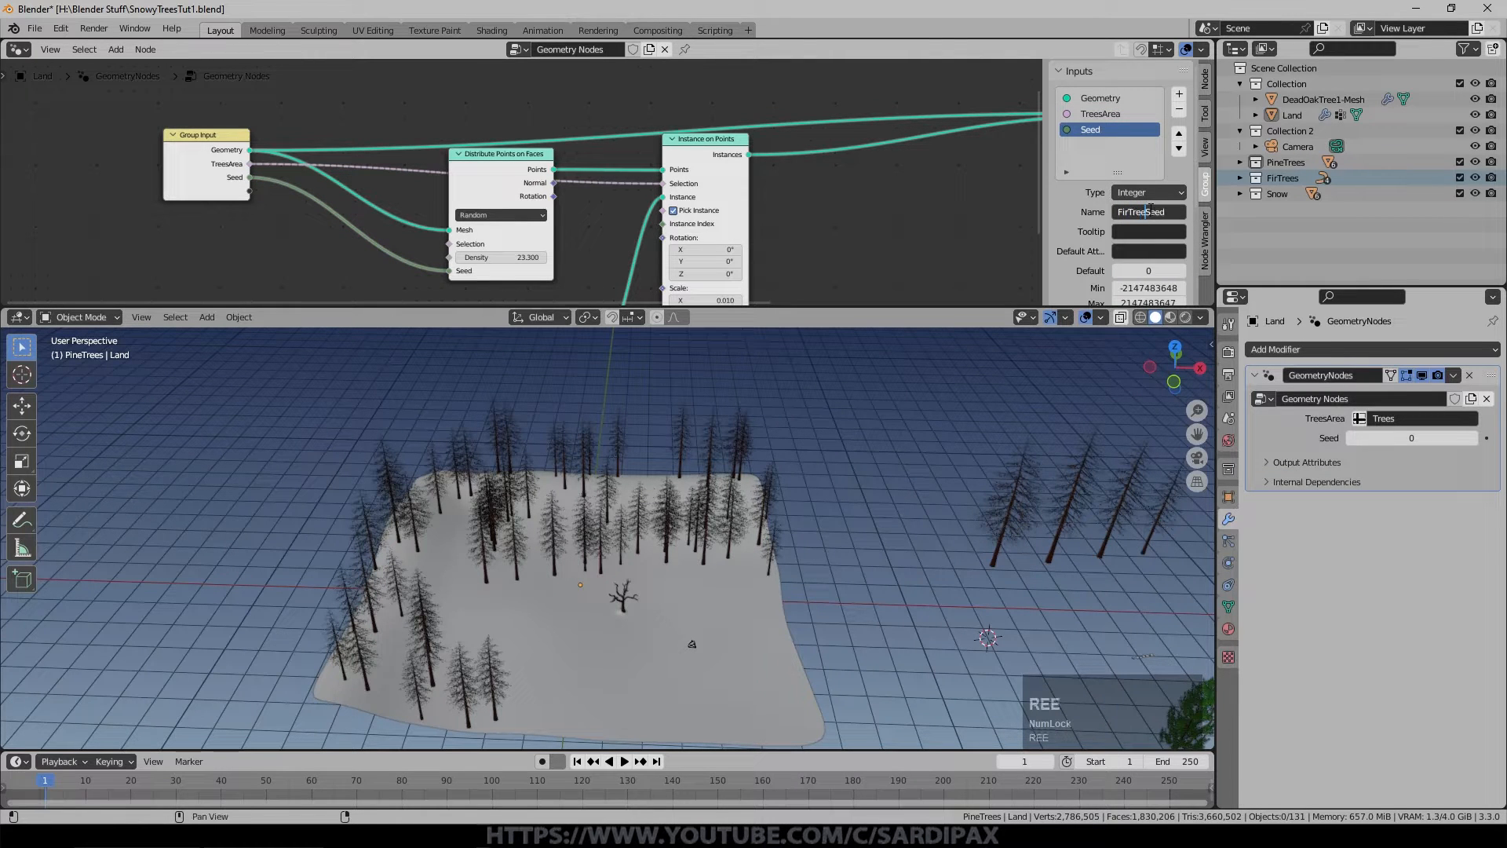
pyautogui.press('KP_Enter')
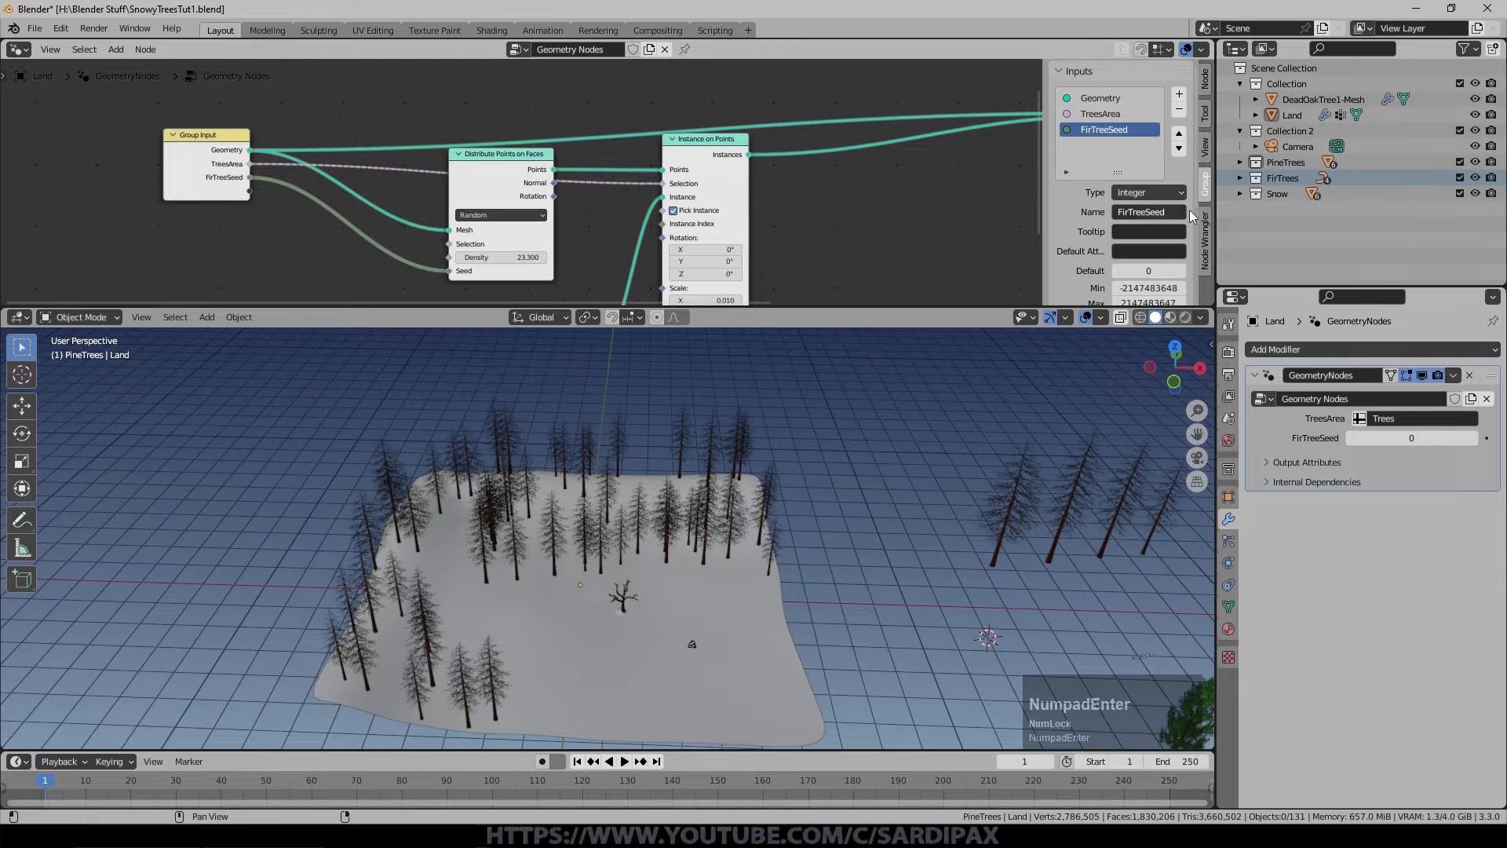
# Set FirTreeSeed to 5 in the Land's Geometry Nodes modifier.
pyautogui.click(1474, 438)
pyautogui.click(1474, 438)
pyautogui.click(1474, 438)
pyautogui.click(1474, 438)
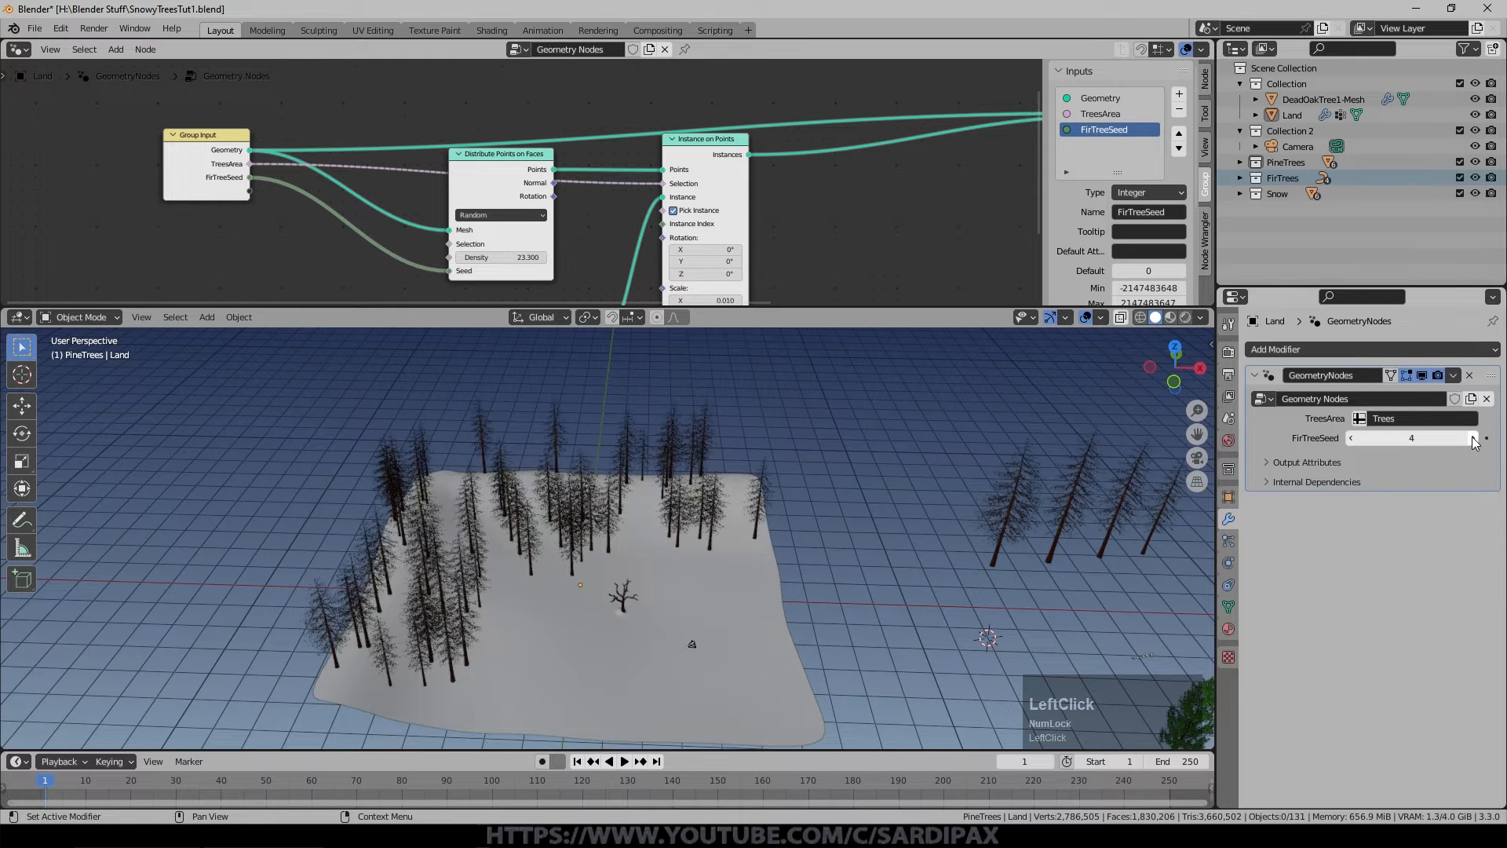
pyautogui.click(1474, 438)
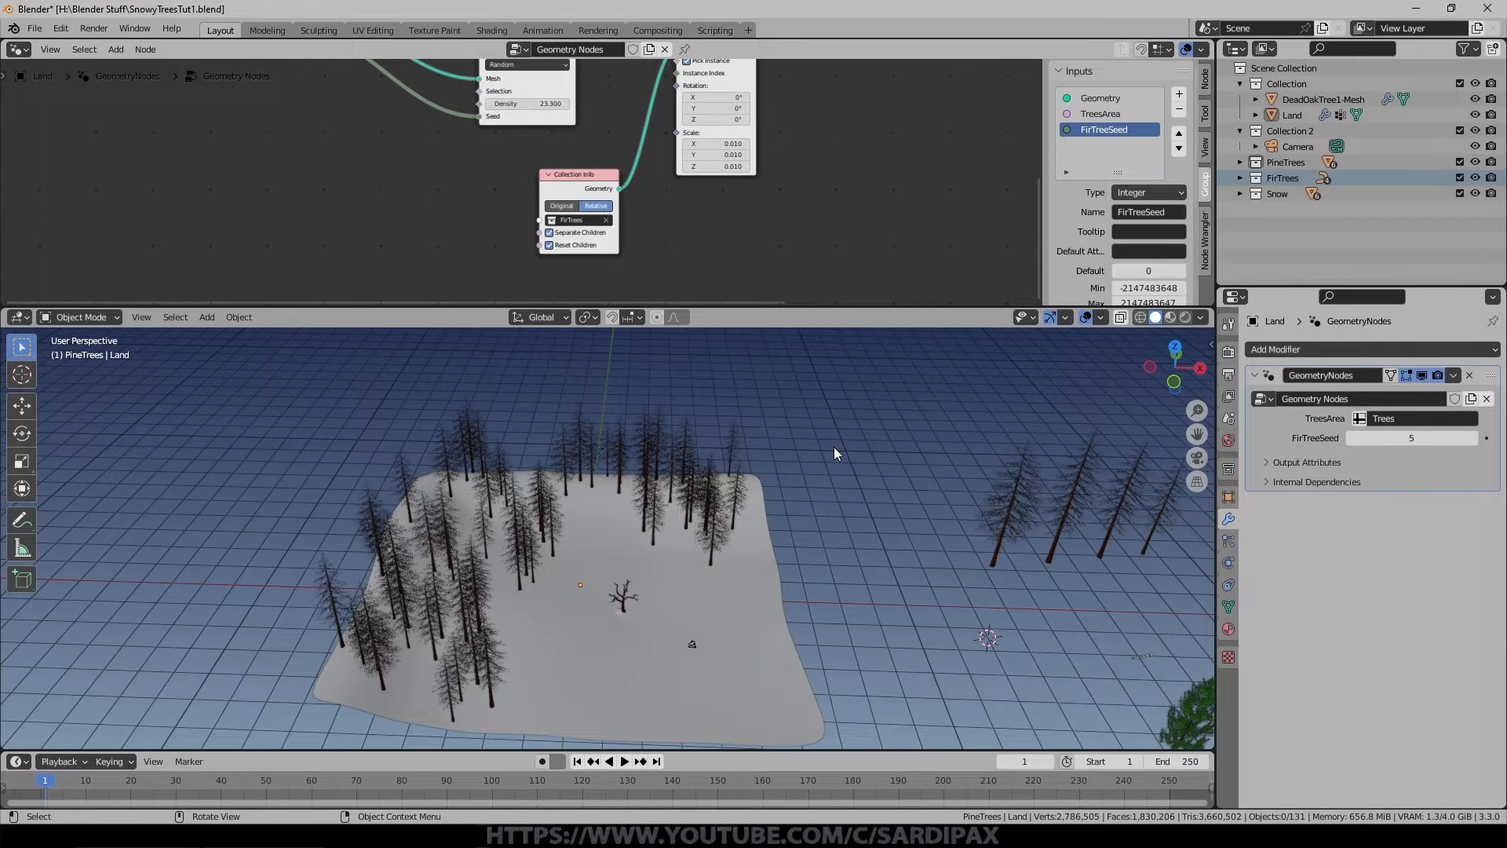
# Add a Random Value node beside the FirTrees Collection Info node and set its Max to 0.035.
pyautogui.moveTo(833, 446); pyautogui.dragTo(799, 482, button='middle')
pyautogui.scroll(4, 799, 482)
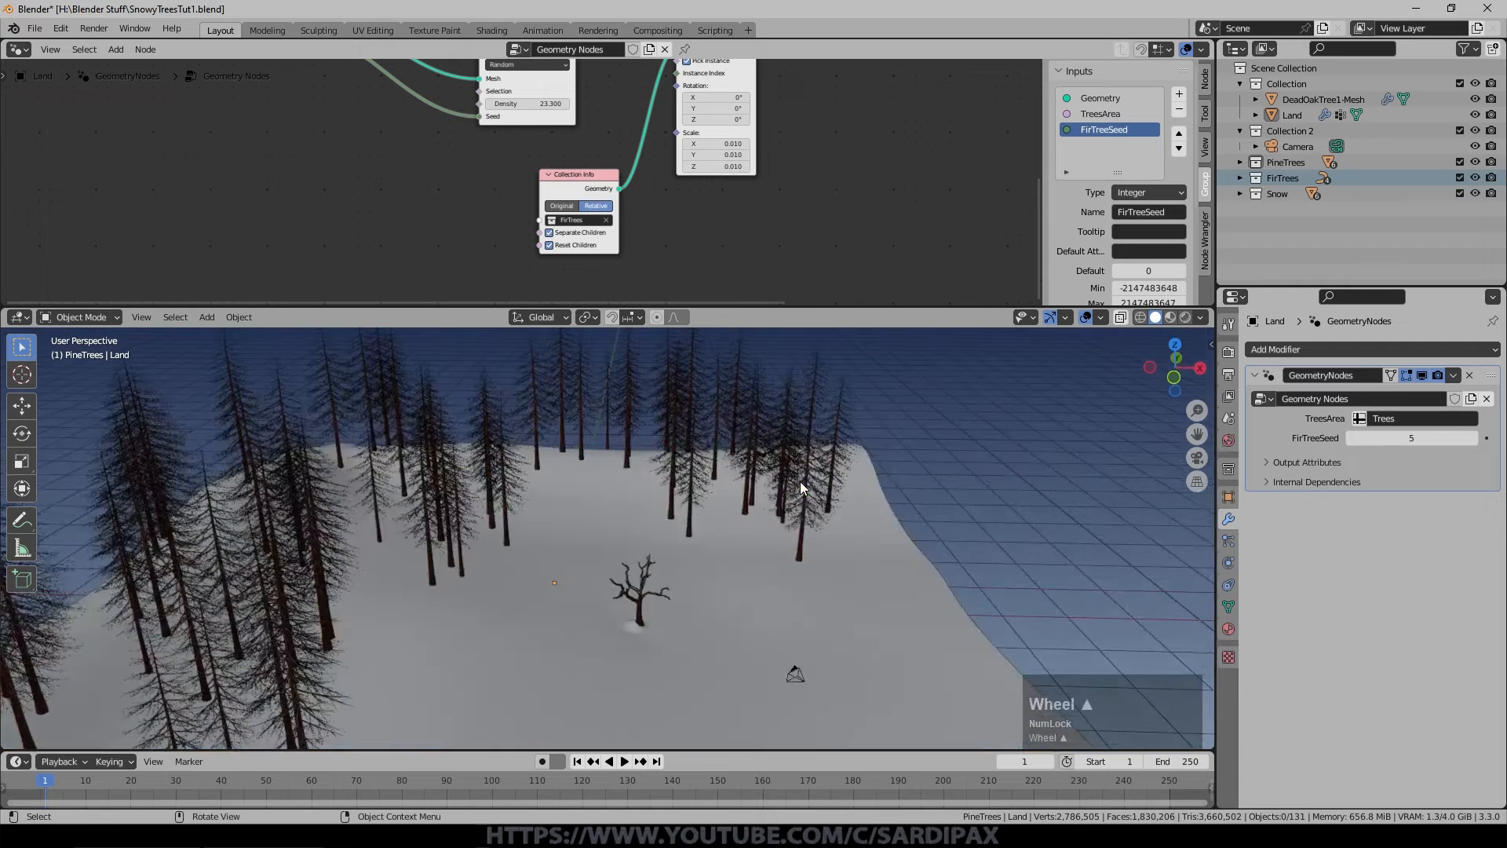
pyautogui.click(115, 49)
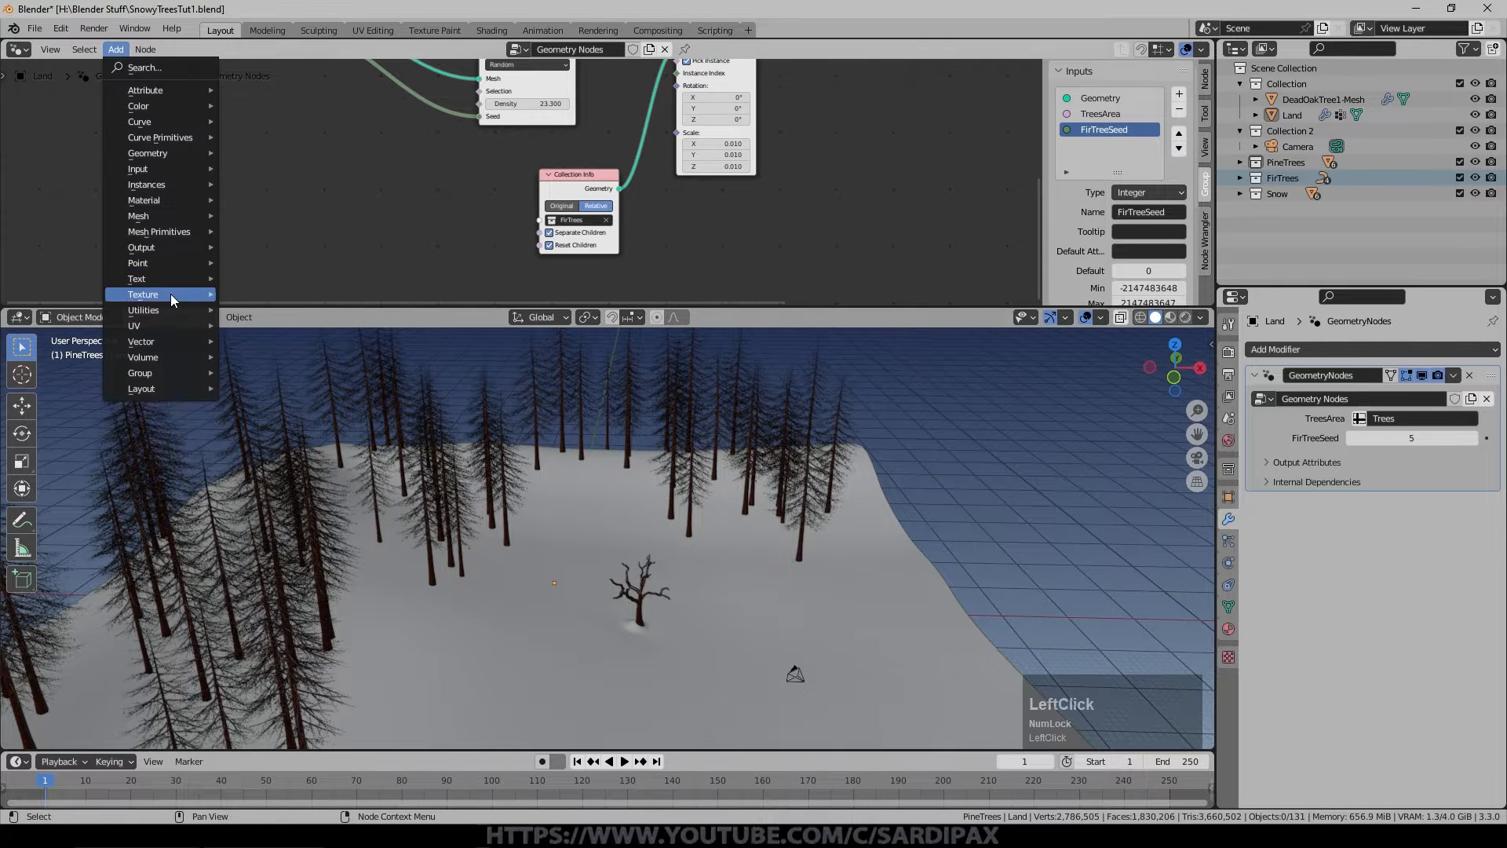
pyautogui.click(170, 309)
pyautogui.click(310, 480)
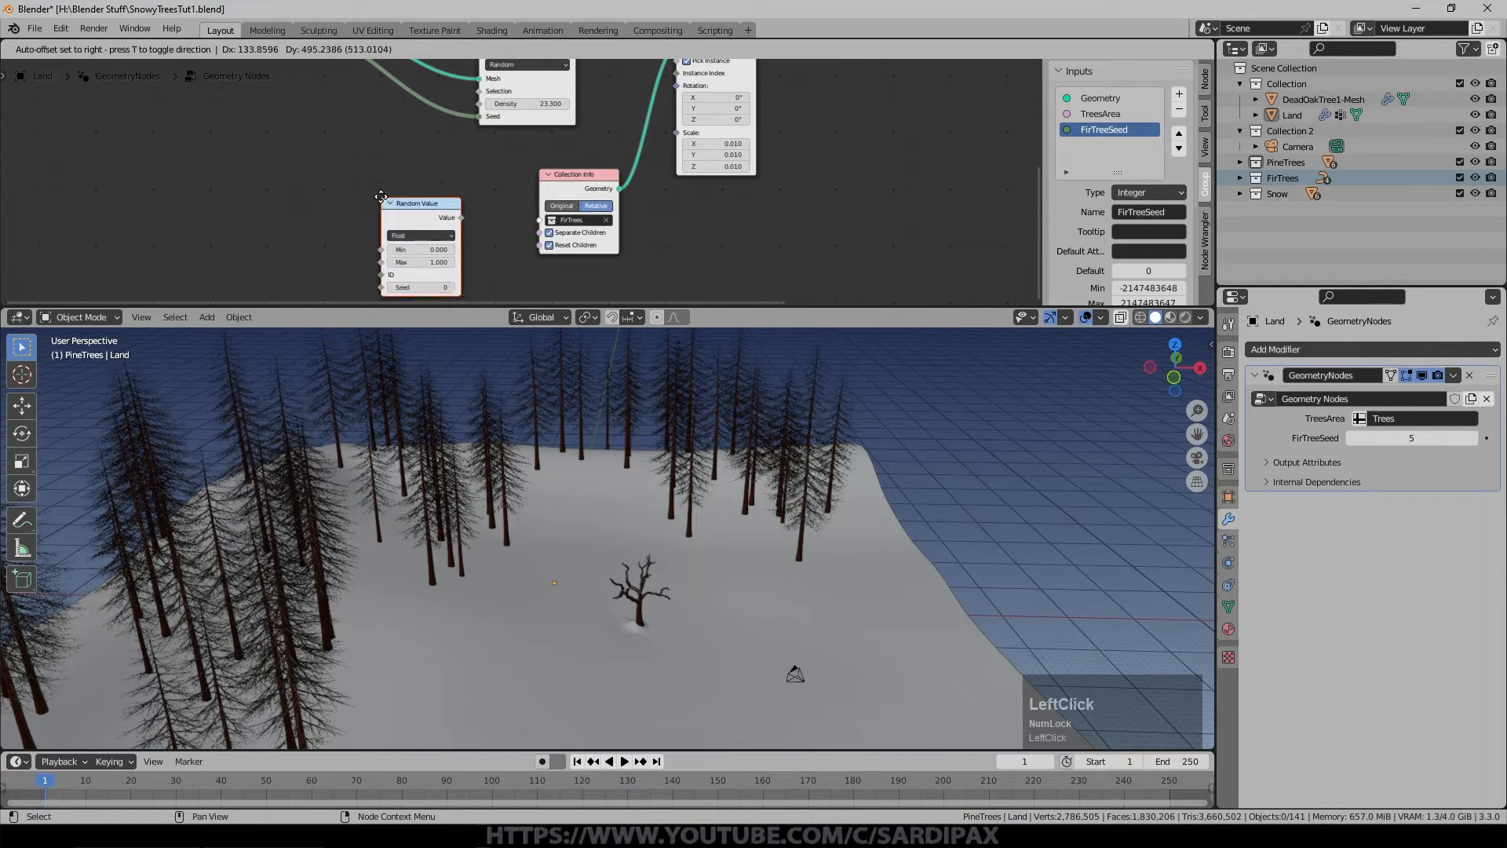
pyautogui.click(440, 200)
pyautogui.scroll(2, 526, 188)
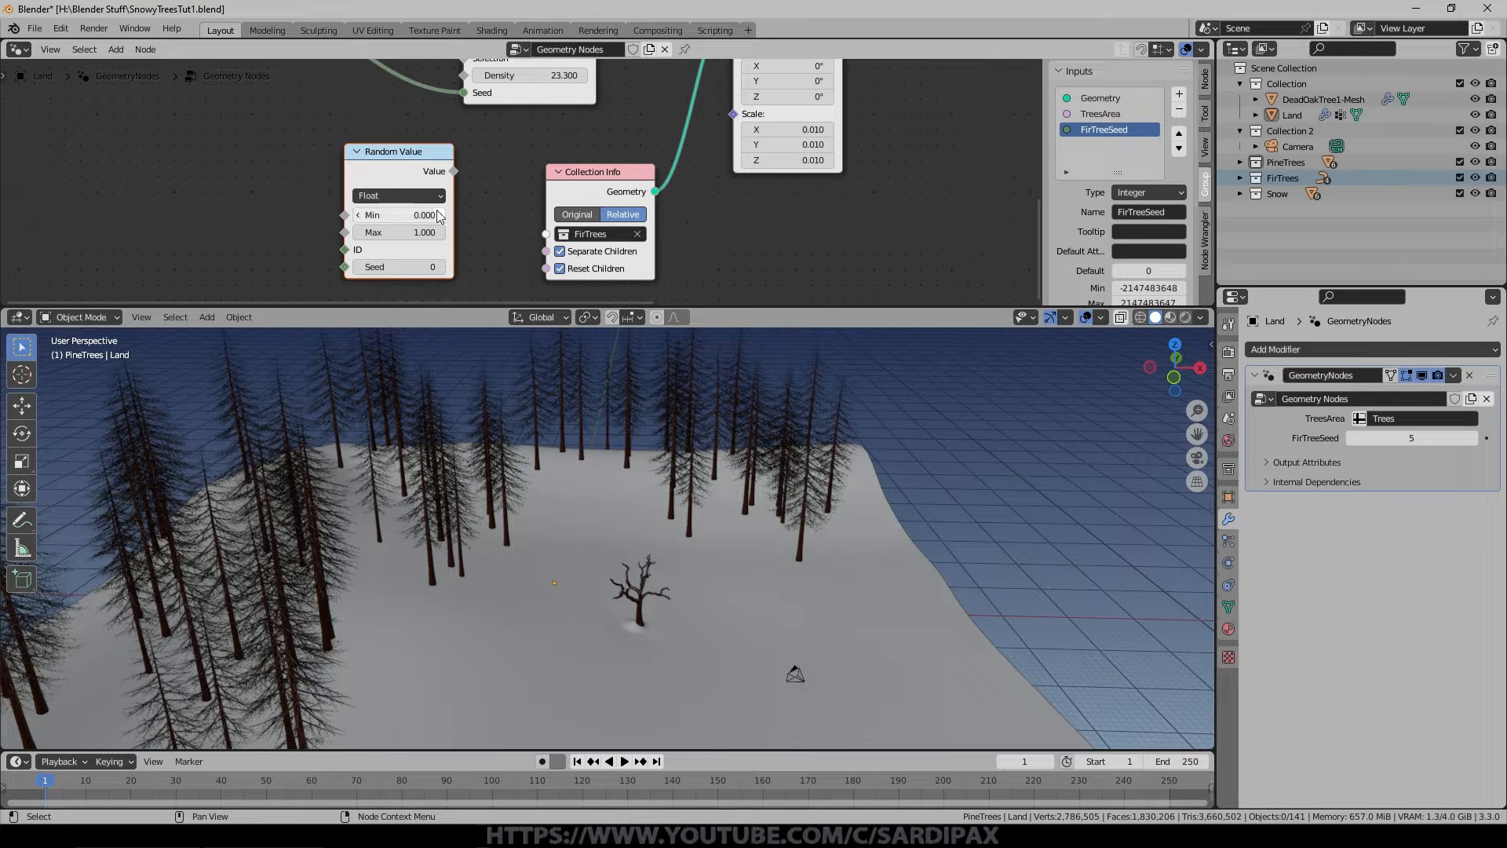
pyautogui.click(421, 228)
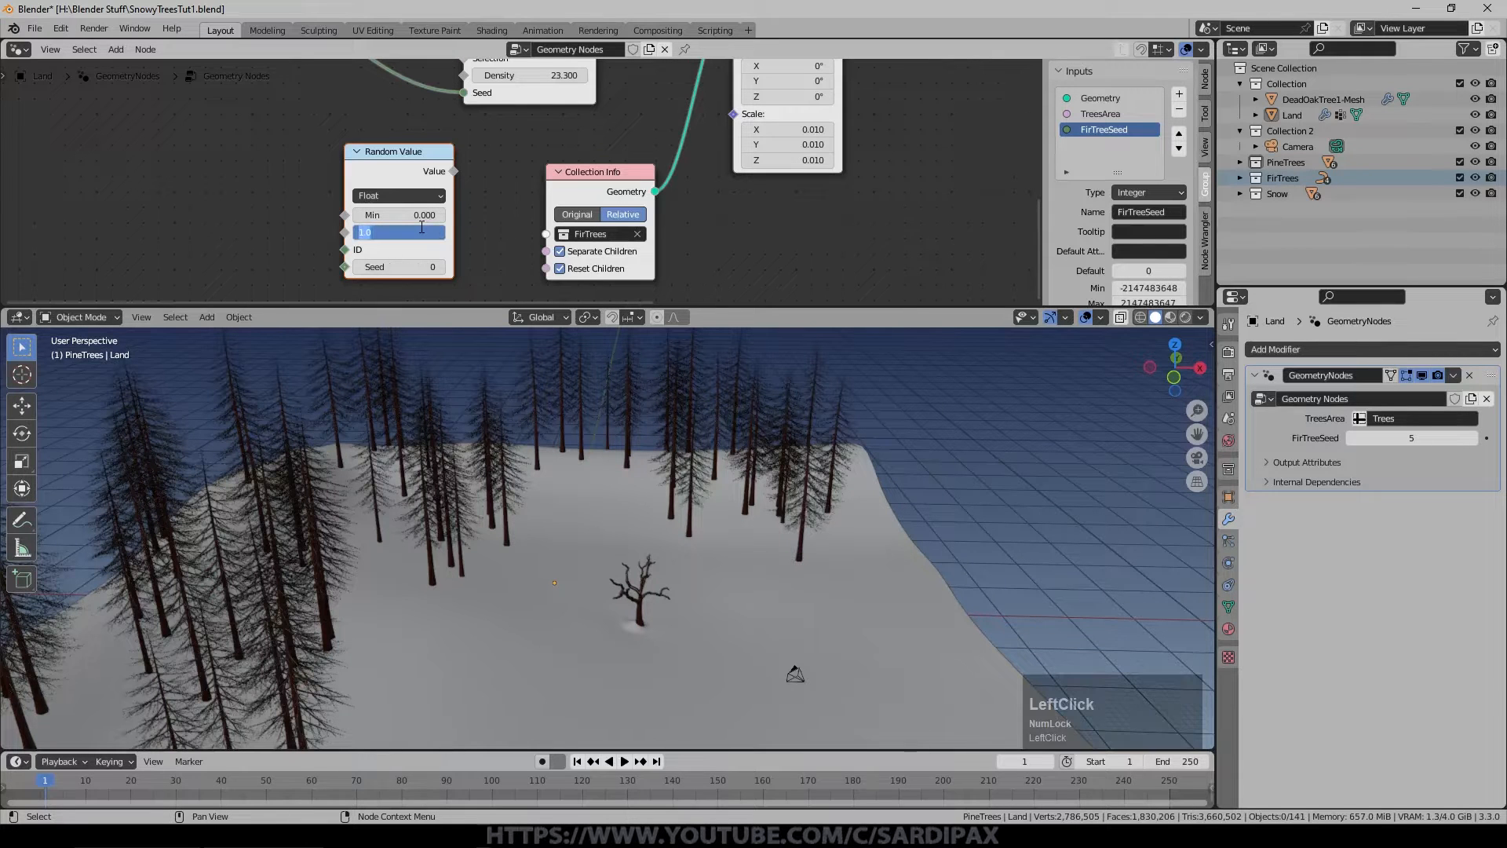
pyautogui.write('0')
pyautogui.press('KP_Enter')
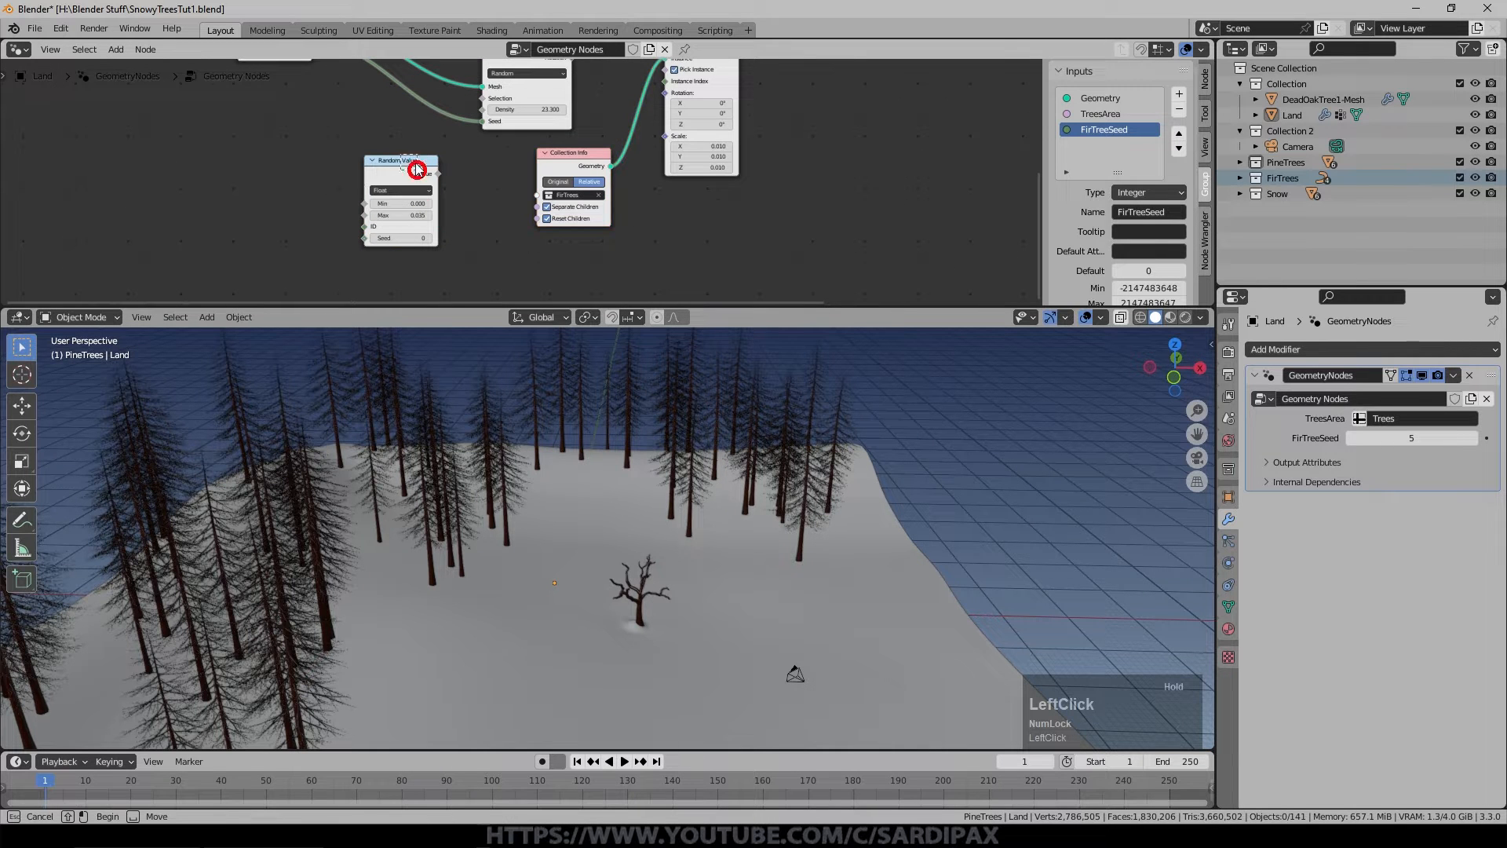
# Add a Math node set to Multiply and feed the Random Value output into its first value input.
pyautogui.scroll(-1, 471, 187)
pyautogui.moveTo(575, 161); pyautogui.dragTo(554, 159)
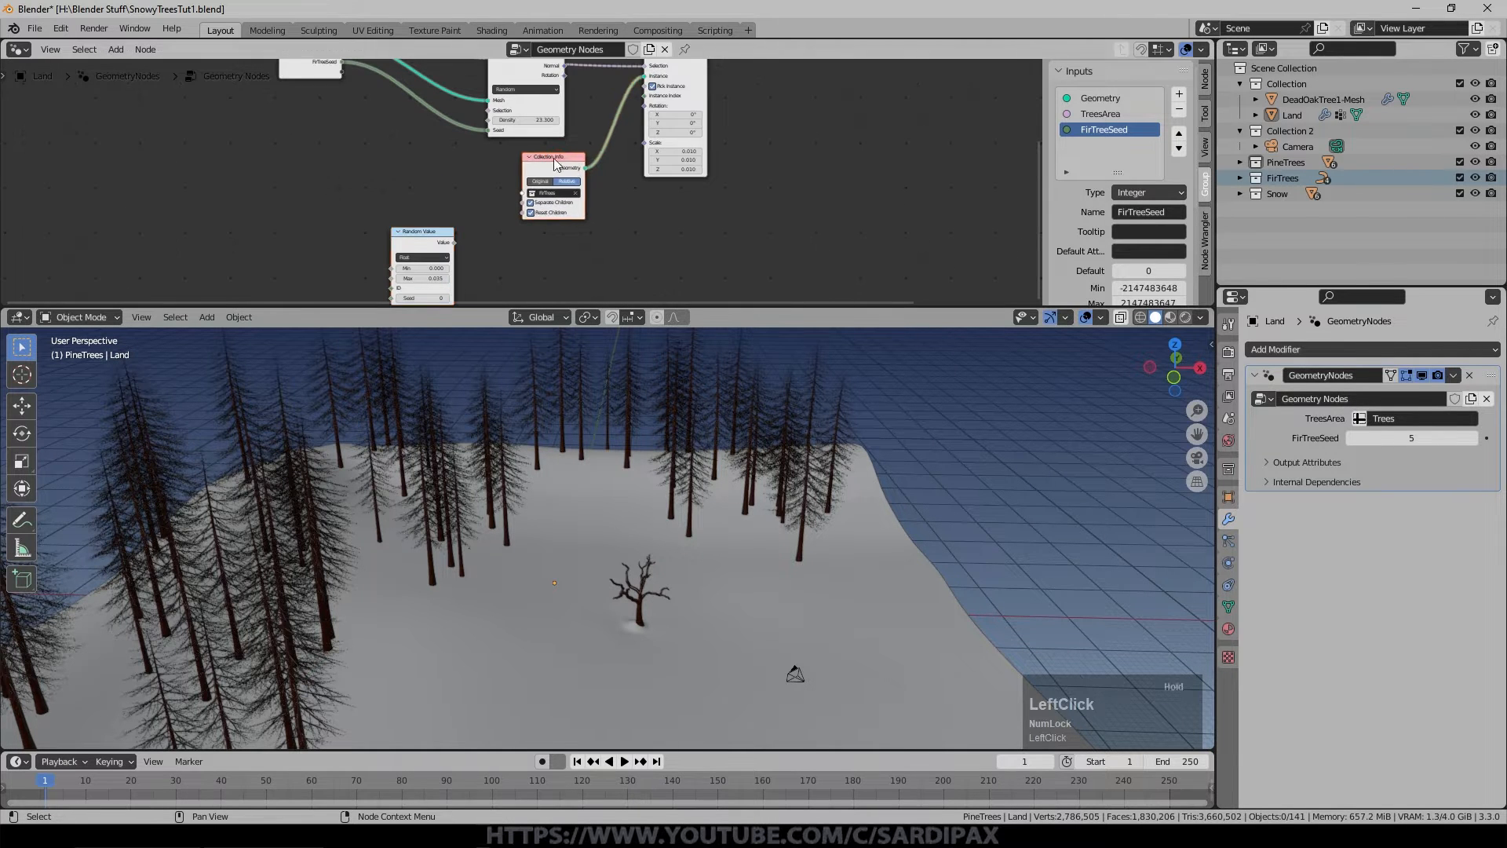
pyautogui.click(115, 49)
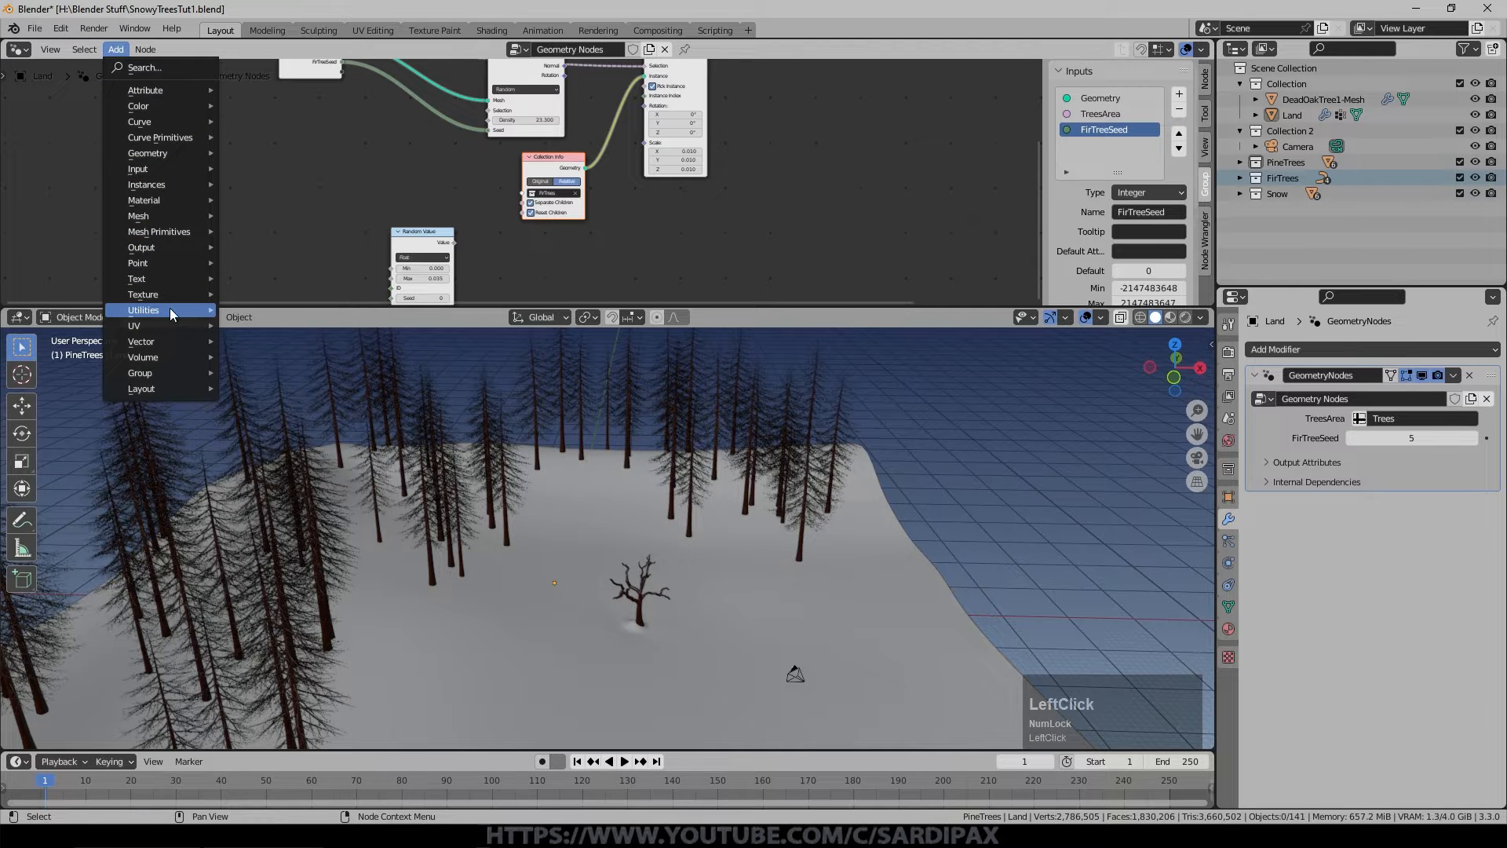
pyautogui.moveTo(172, 310)
pyautogui.click(281, 466)
pyautogui.click(488, 235)
pyautogui.scroll(5, 495, 235)
pyautogui.click(548, 192)
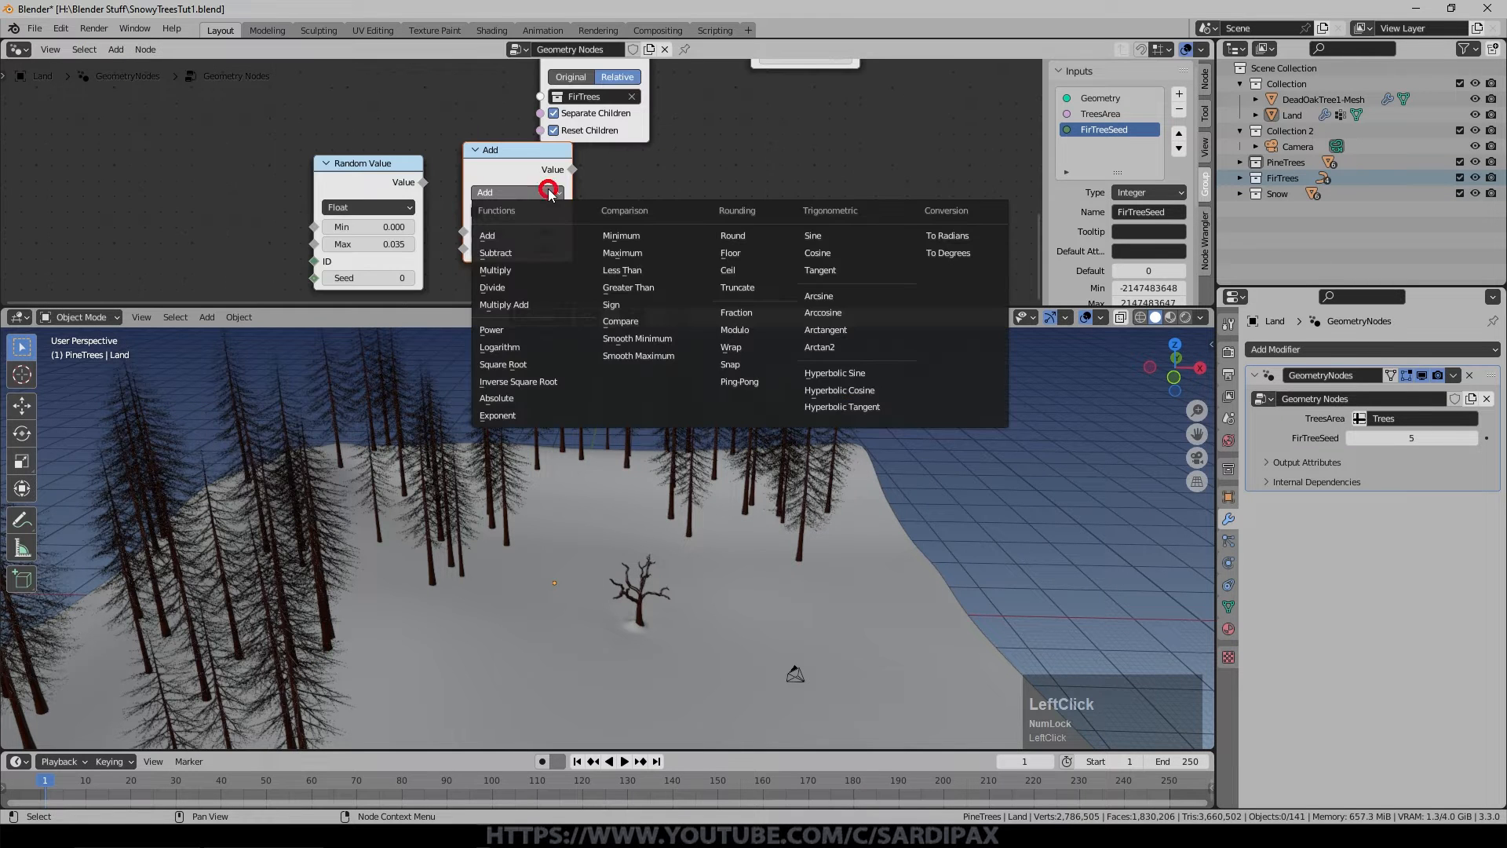
pyautogui.click(496, 269)
pyautogui.moveTo(369, 163); pyautogui.dragTo(464, 231)
pyautogui.moveTo(529, 152); pyautogui.dragTo(527, 178)
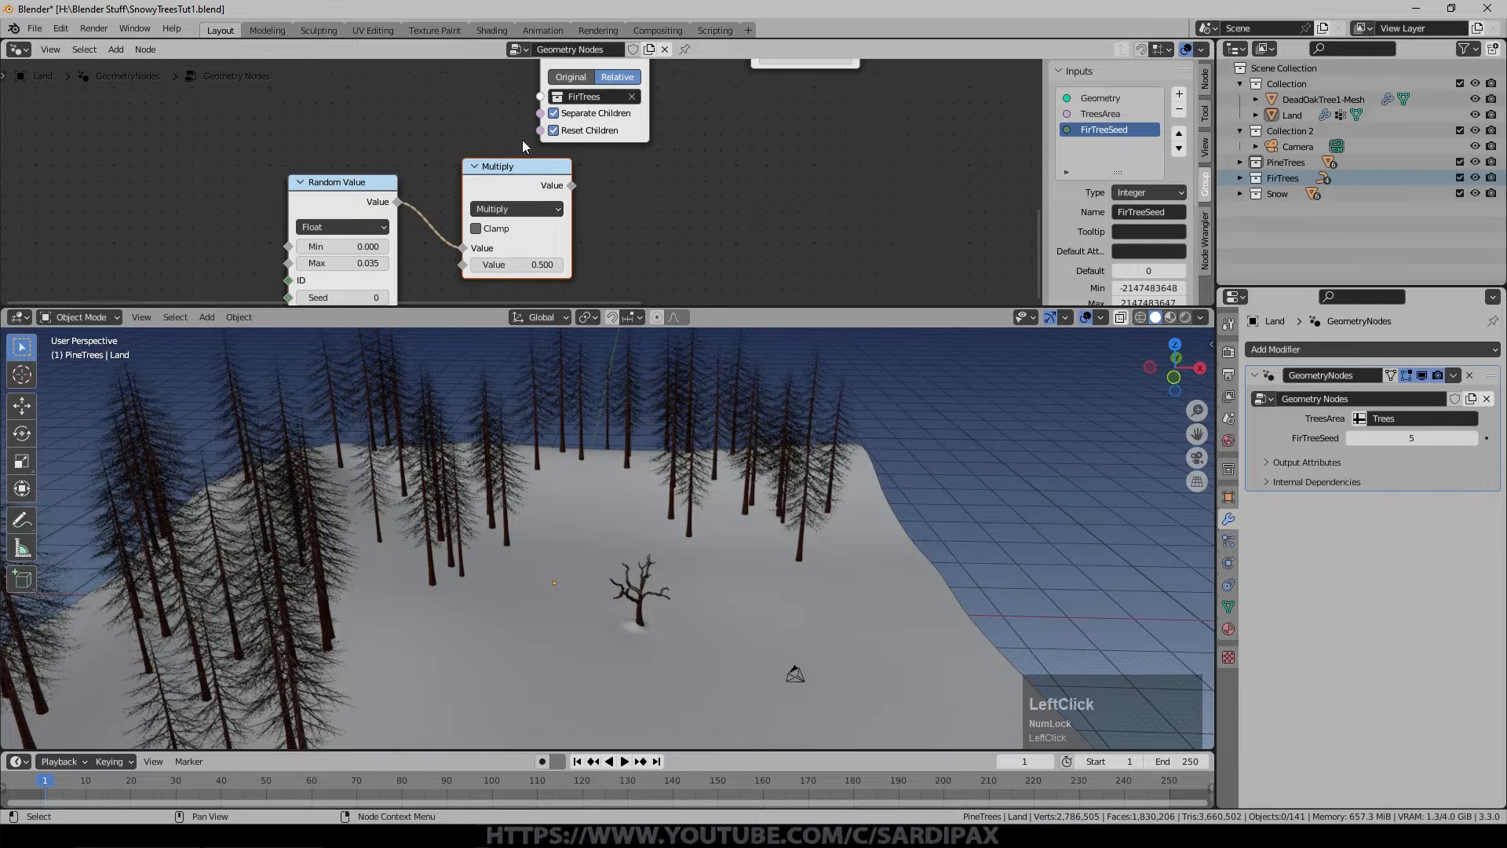
# Expose the Multiply node's second value as a new Group Input socket and rename it FirTreeSize.
pyautogui.moveTo(397, 105); pyautogui.dragTo(459, 127, button='middle')
pyautogui.scroll(-4, 459, 127)
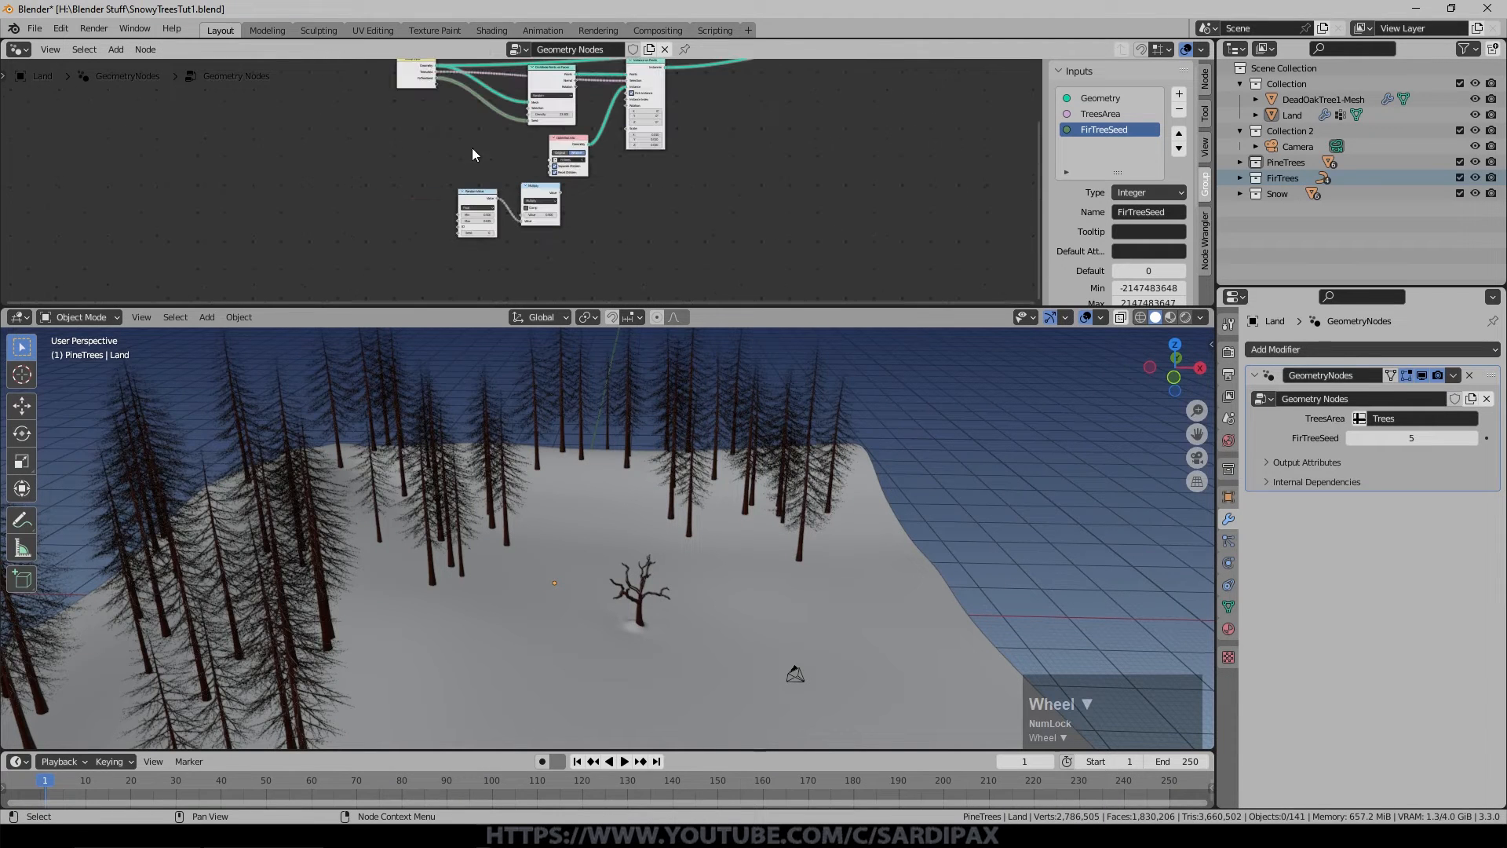
pyautogui.click(519, 215)
pyautogui.moveTo(443, 100); pyautogui.dragTo(442, 96)
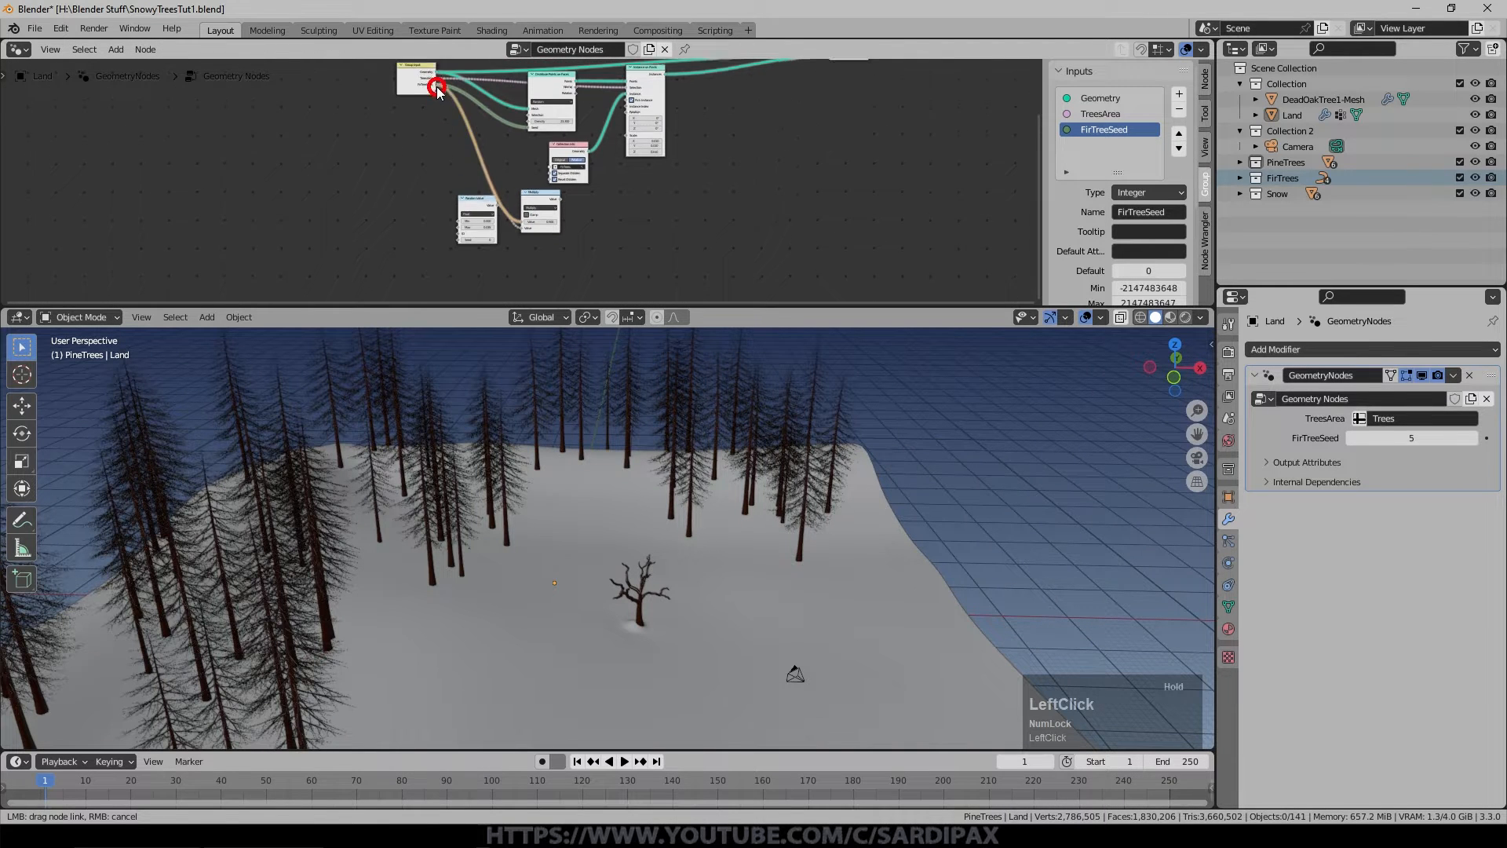
pyautogui.moveTo(581, 102); pyautogui.dragTo(630, 161, button='middle')
pyautogui.scroll(3, 630, 161)
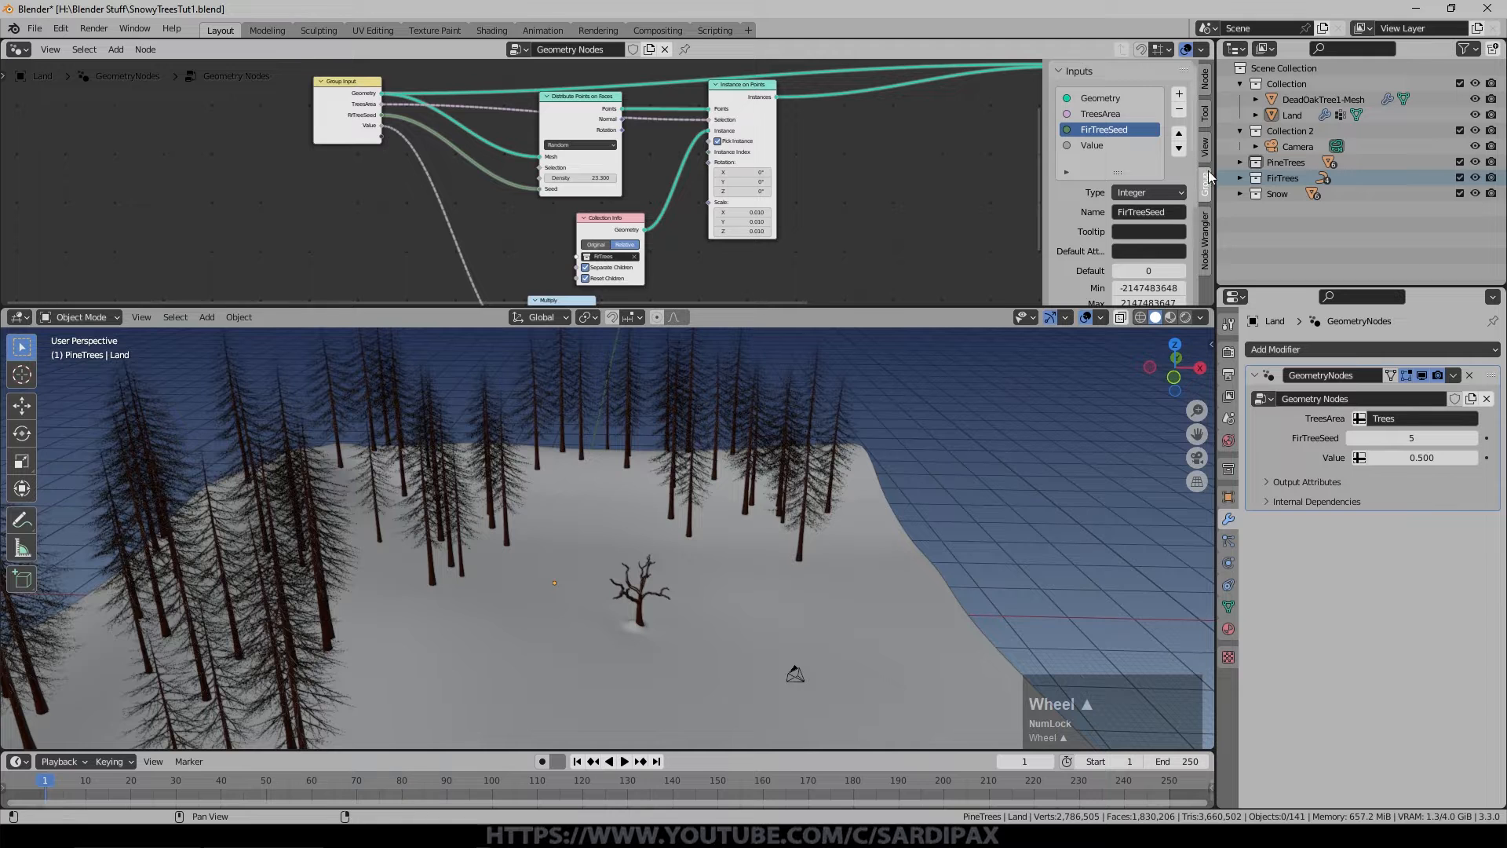
pyautogui.click(1099, 145)
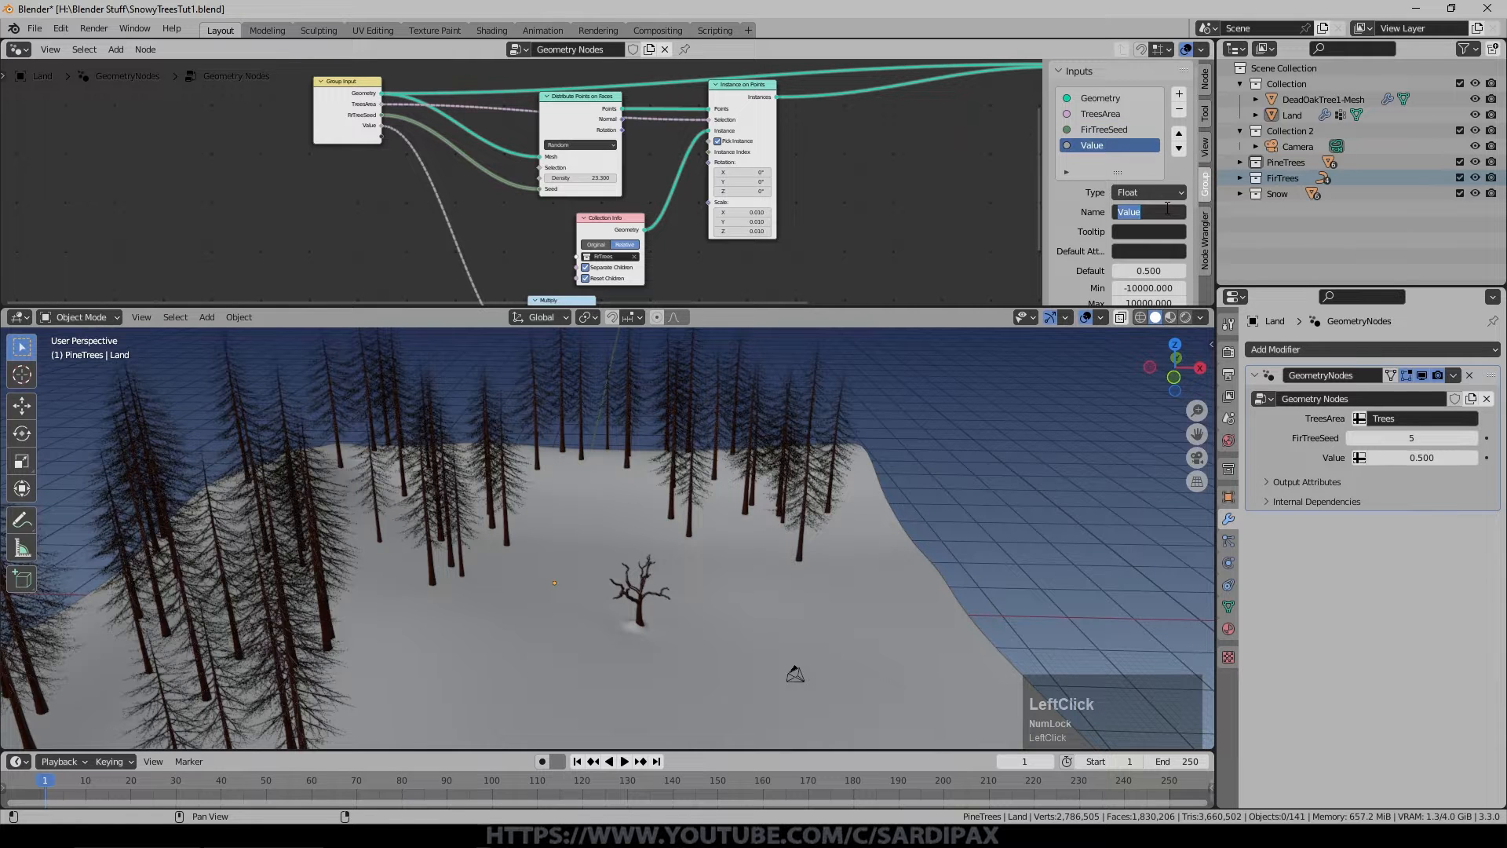
pyautogui.write('FirTreeSize')
# Set FirTreeSize to 0.01 in the Land's Geometry Nodes modifier.
pyautogui.click(1426, 457)
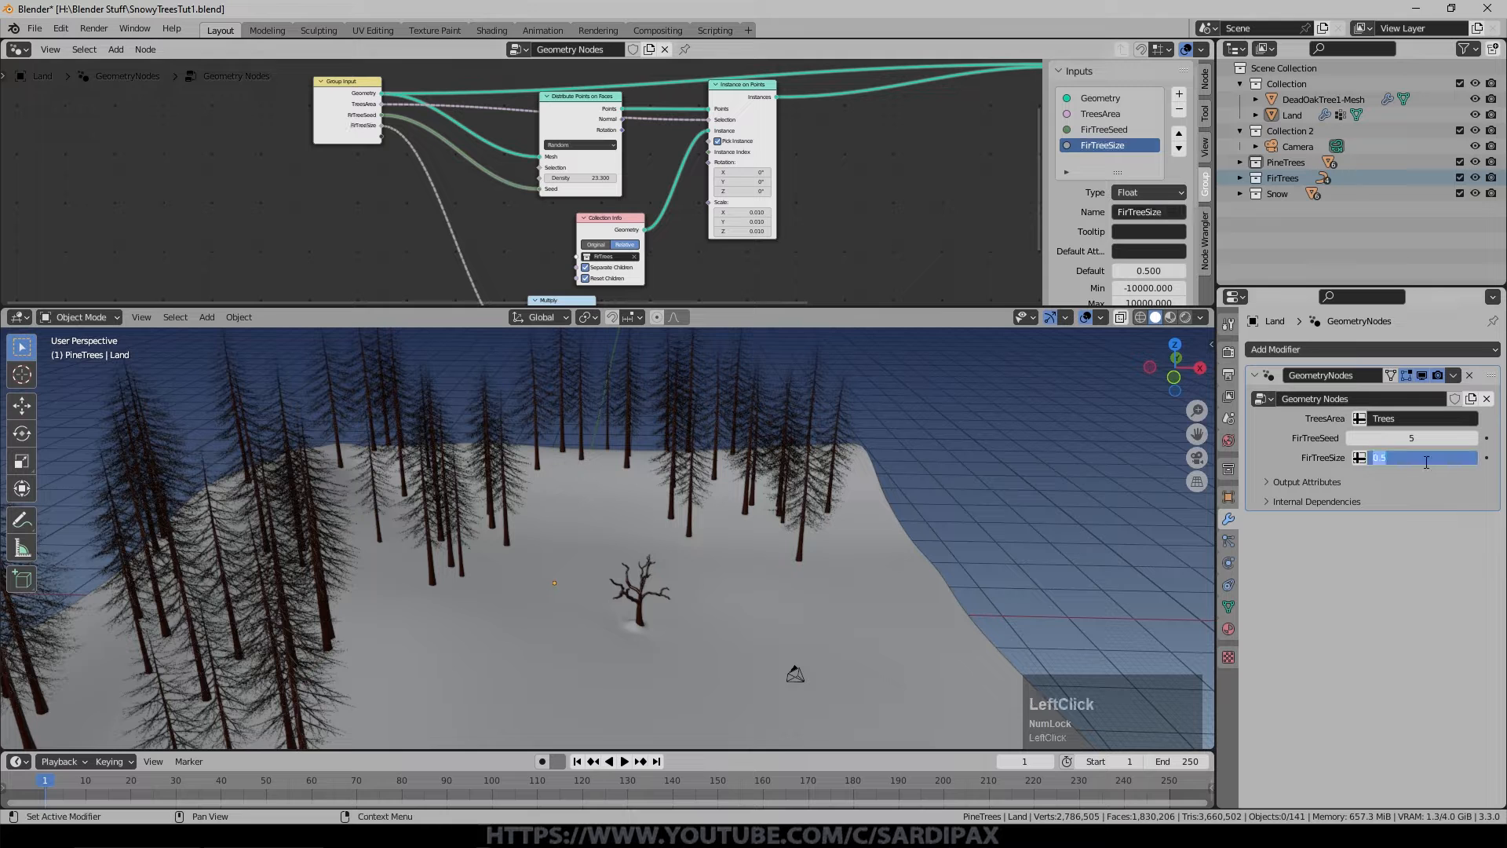
pyautogui.write('0')
pyautogui.write('.01')
pyautogui.press('Return')
# Link the Multiply output to the Scale input of Instance on Points and set FirTreeSize to 0.270.
pyautogui.moveTo(692, 249); pyautogui.dragTo(667, 188, button='middle')
pyautogui.moveTo(588, 164); pyautogui.dragTo(560, 159)
pyautogui.moveTo(570, 252); pyautogui.dragTo(680, 185)
pyautogui.click(1420, 456)
pyautogui.moveTo(1420, 457); pyautogui.dragTo(1436, 455)
# Set the Min of the Random Value node feeding Multiply to 0.01.
pyautogui.moveTo(663, 248); pyautogui.dragTo(773, 164, button='middle')
pyautogui.scroll(2, 542, 216)
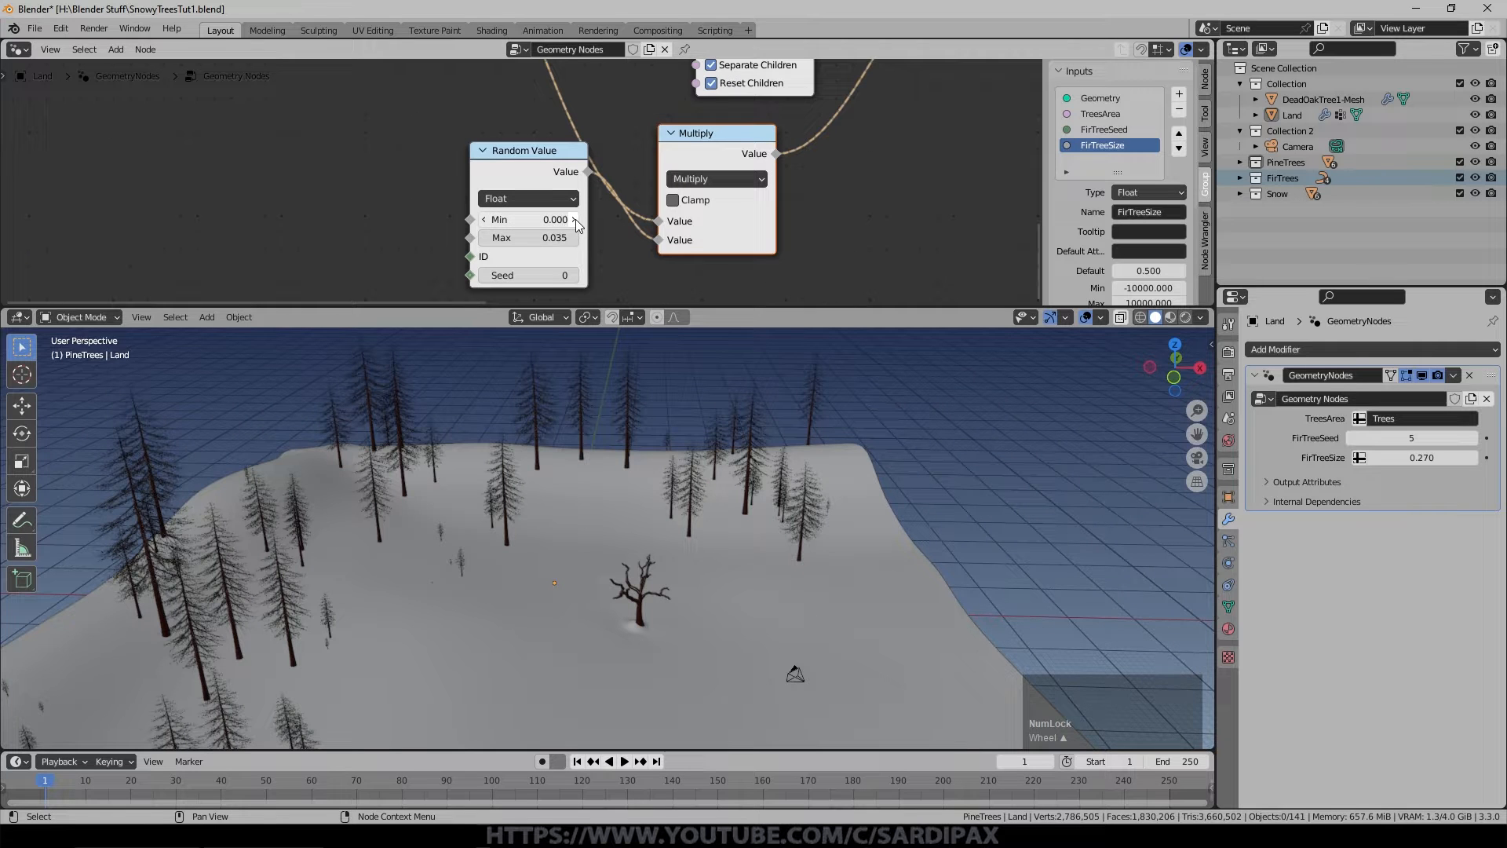
pyautogui.click(576, 219)
pyautogui.click(540, 220)
pyautogui.write('.01')
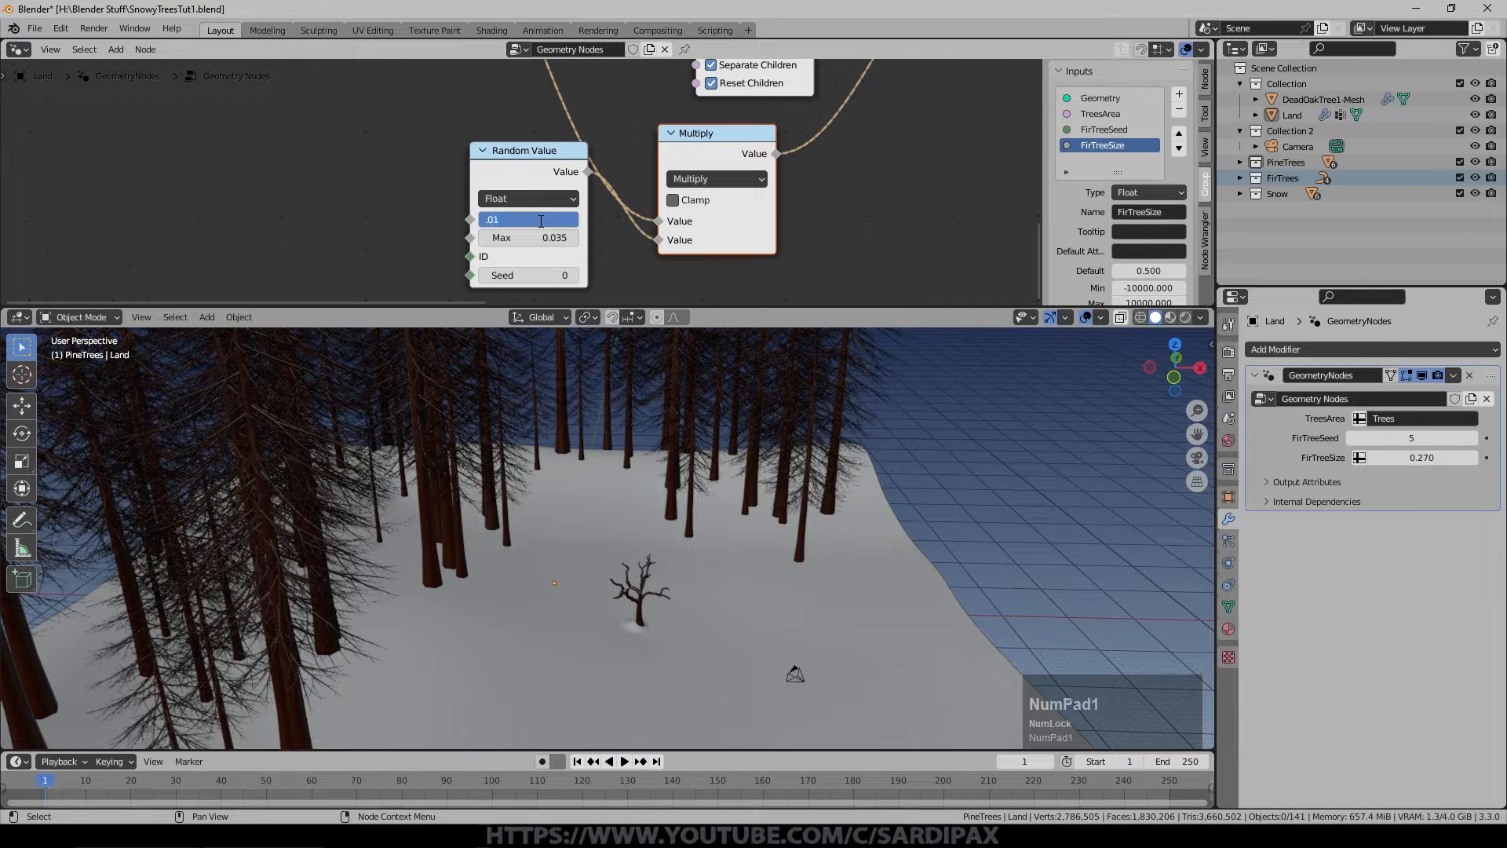
pyautogui.press('KP_Enter')
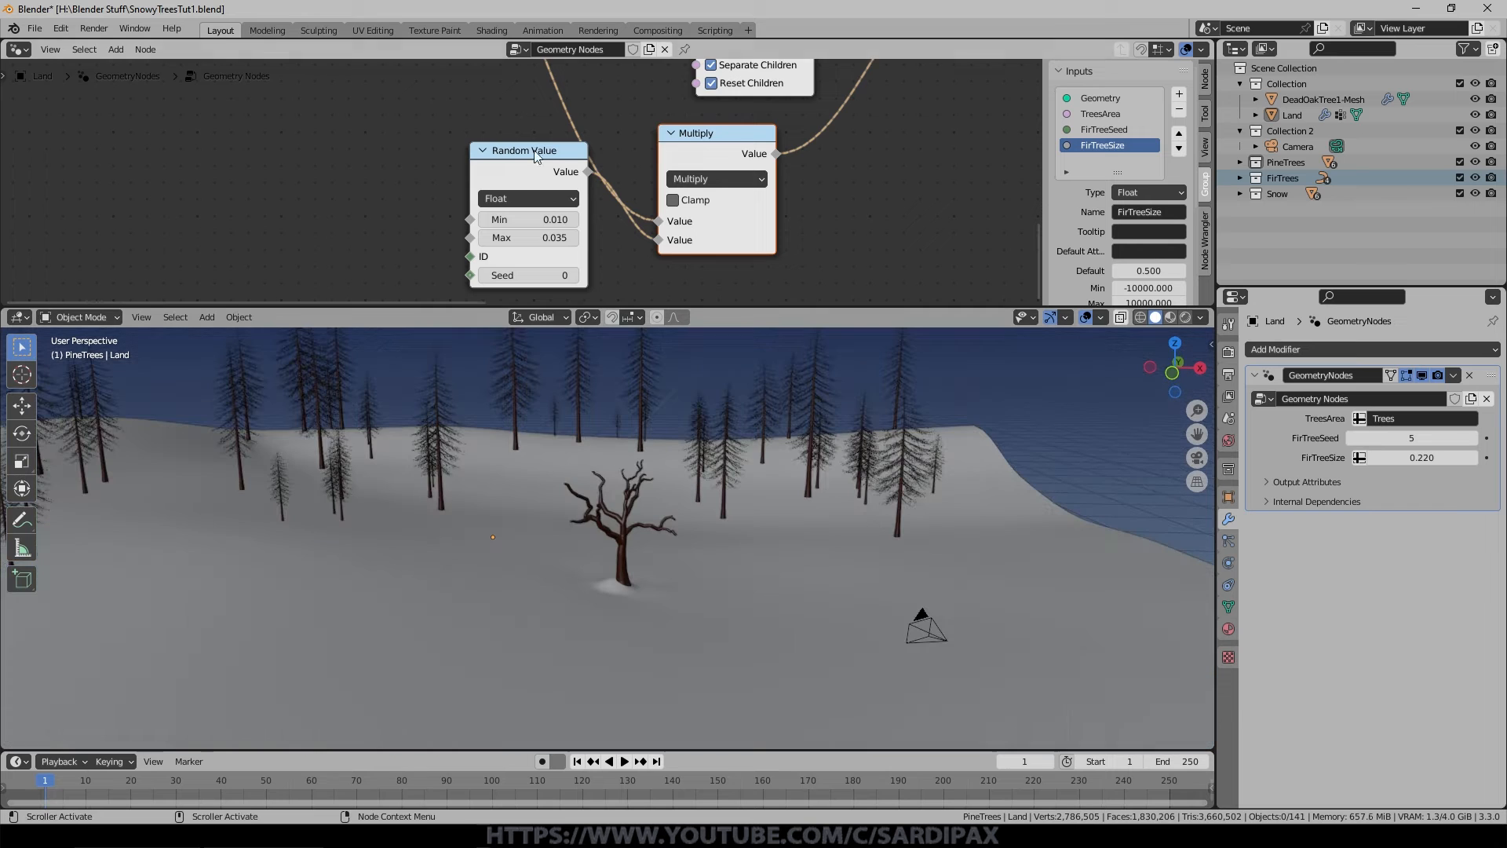
# Rearrange the Random Value and Multiply nodes to free space below the FirTrees Collection Info node.
pyautogui.moveTo(518, 150); pyautogui.dragTo(500, 172)
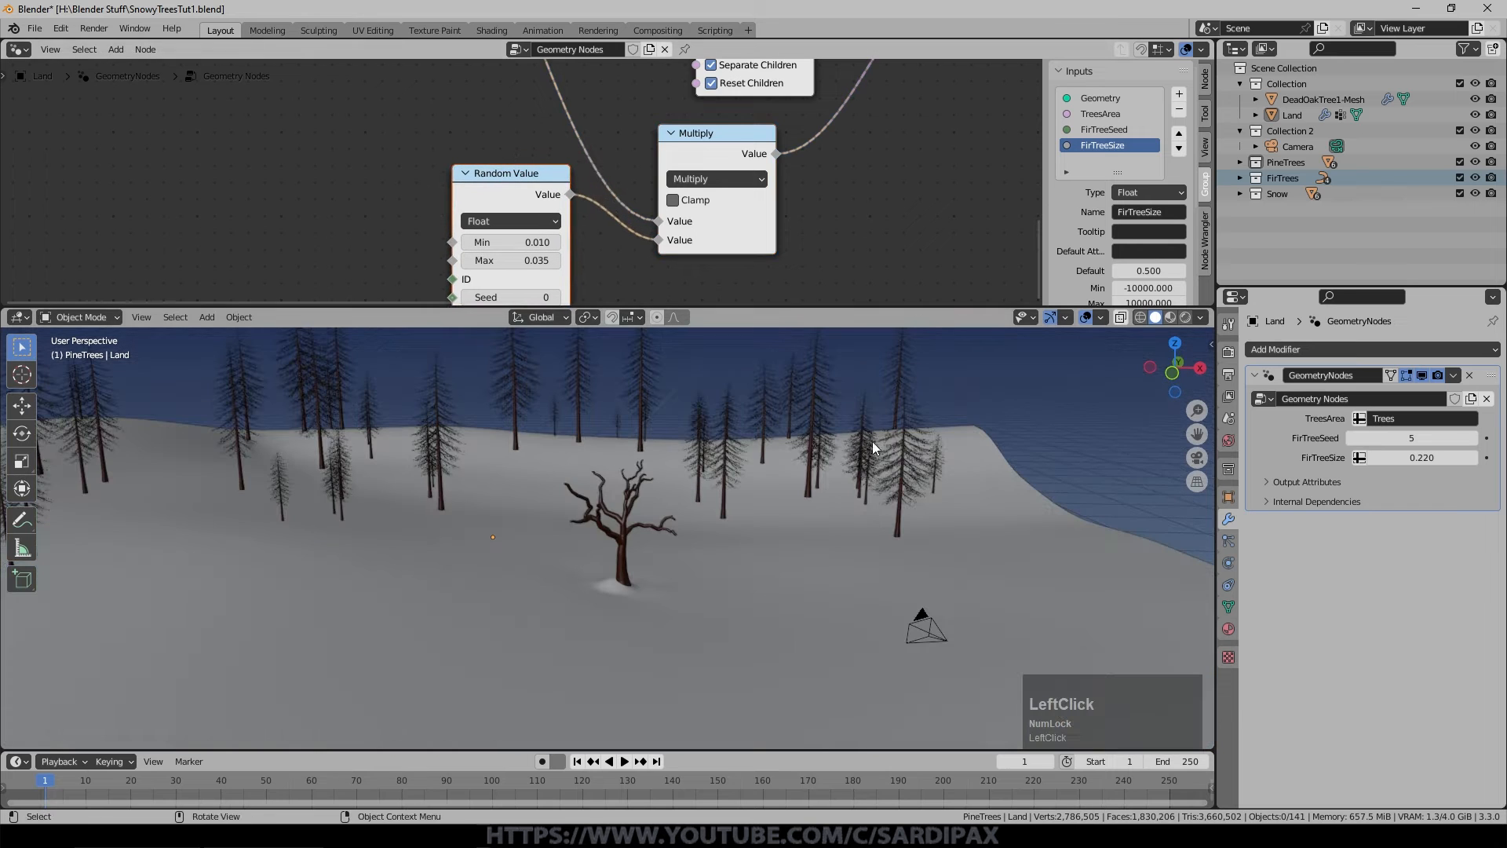
pyautogui.keyDown('shift'); pyautogui.moveTo(845, 440); pyautogui.dragTo(840, 548, button='middle'); pyautogui.keyUp('shift')
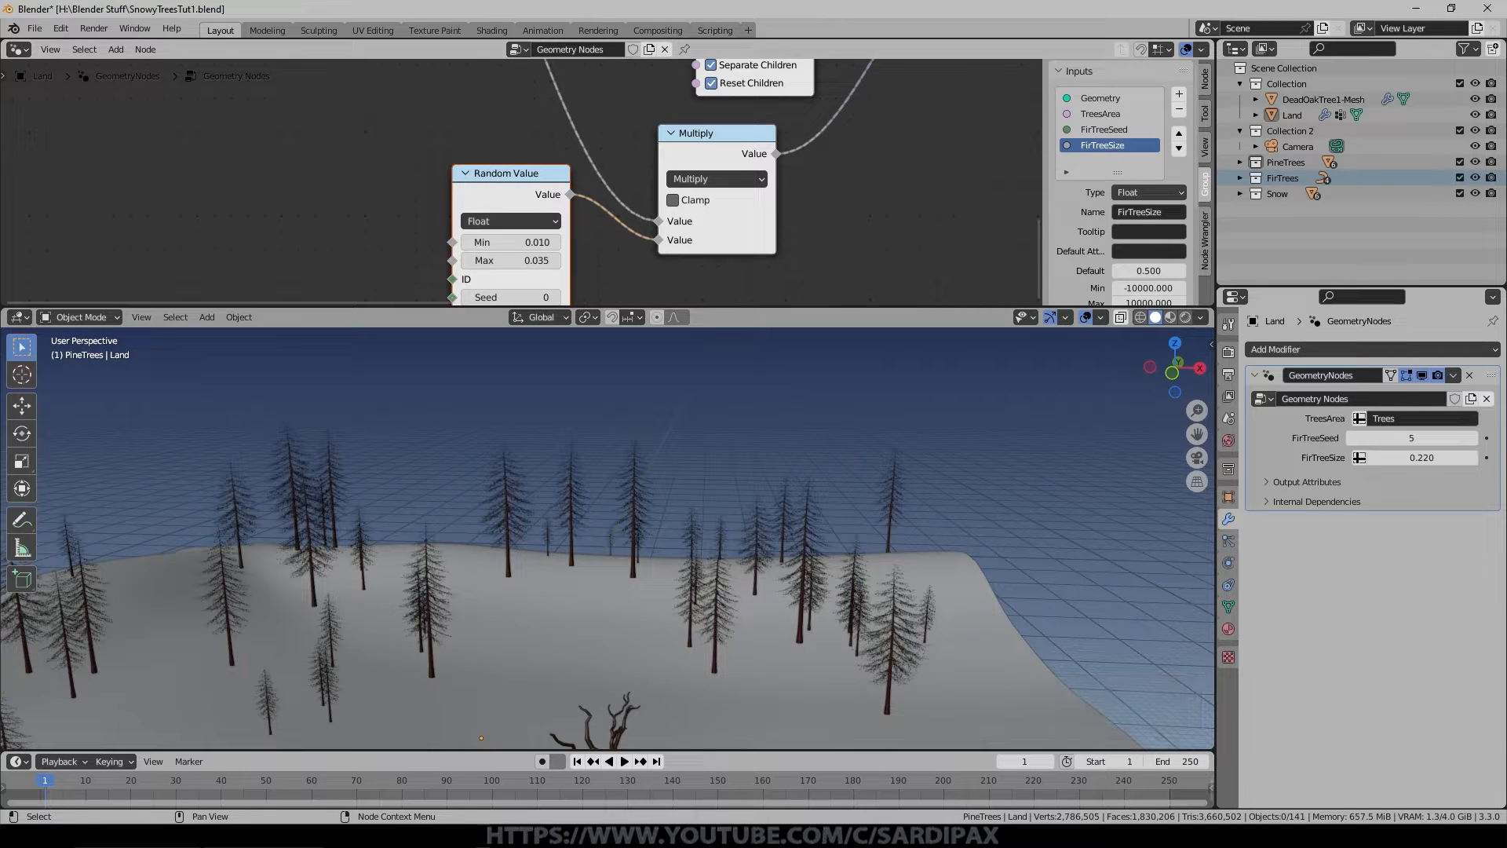
pyautogui.scroll(-5, 816, 278)
pyautogui.moveTo(585, 260); pyautogui.dragTo(592, 282)
pyautogui.moveTo(513, 257)
pyautogui.mouseDown()
pyautogui.moveTo(507, 291)
pyautogui.moveTo(511, 264)
pyautogui.mouseUp()
# Duplicate the Random Value node and place the unlinked copy in the empty area beside the FirTrees Collection Info node.
pyautogui.keyDown('shift'); pyautogui.middleClick(737, 184); pyautogui.keyUp('shift')
pyautogui.keyDown('shift'); pyautogui.moveTo(737, 184); pyautogui.dragTo(741, 204, button='middle'); pyautogui.keyUp('shift')
pyautogui.scroll(4, 742, 204)
pyautogui.scroll(-4, 741, 202)
pyautogui.click(592, 198)
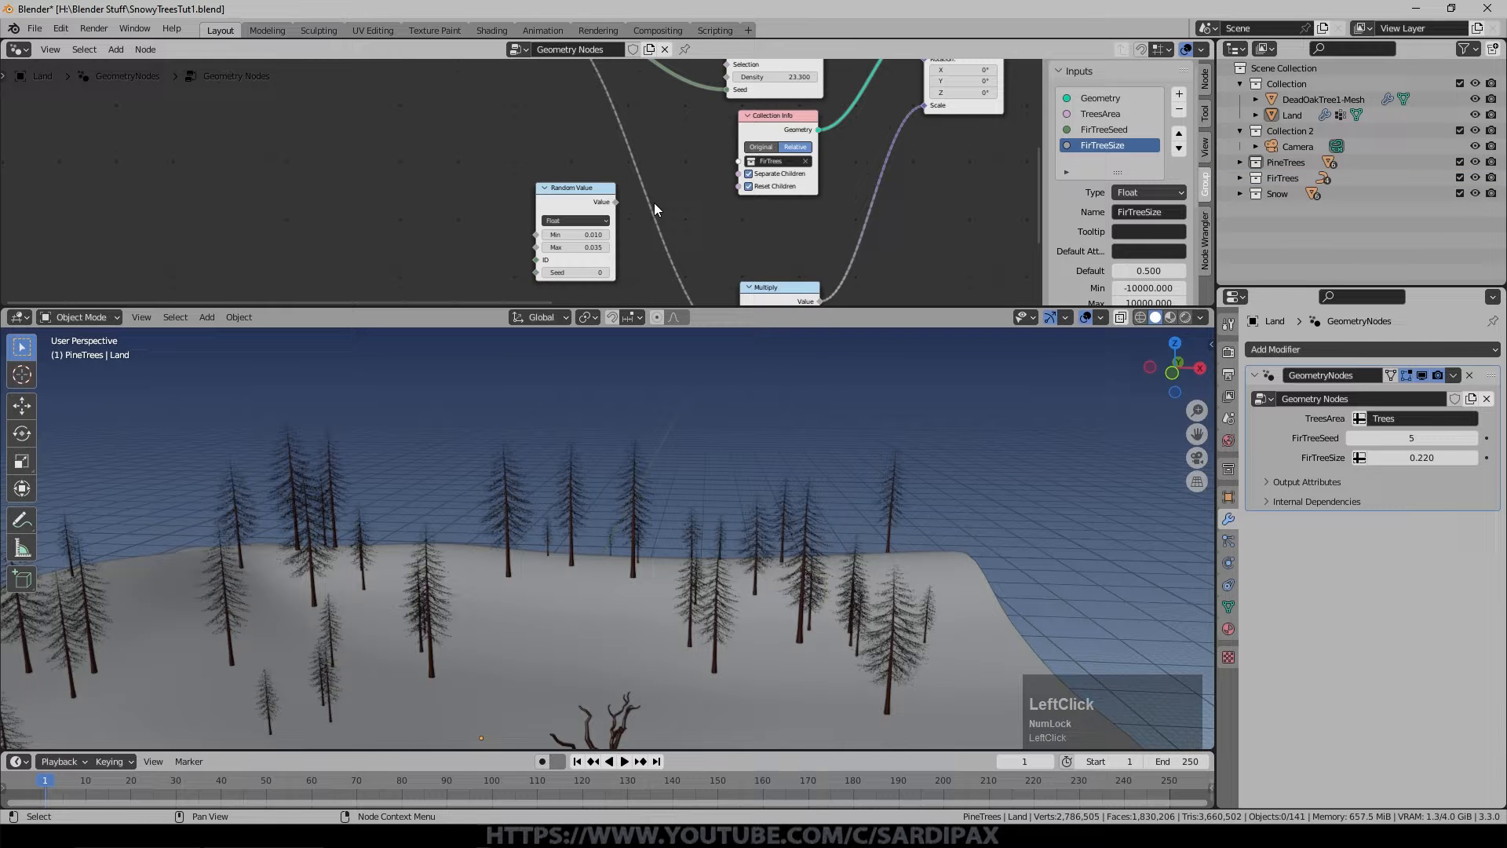
pyautogui.moveTo(577, 189); pyautogui.dragTo(471, 199)
# Add a Combine XYZ node and link the copied Random Value node to its Y input.
pyautogui.click(115, 49)
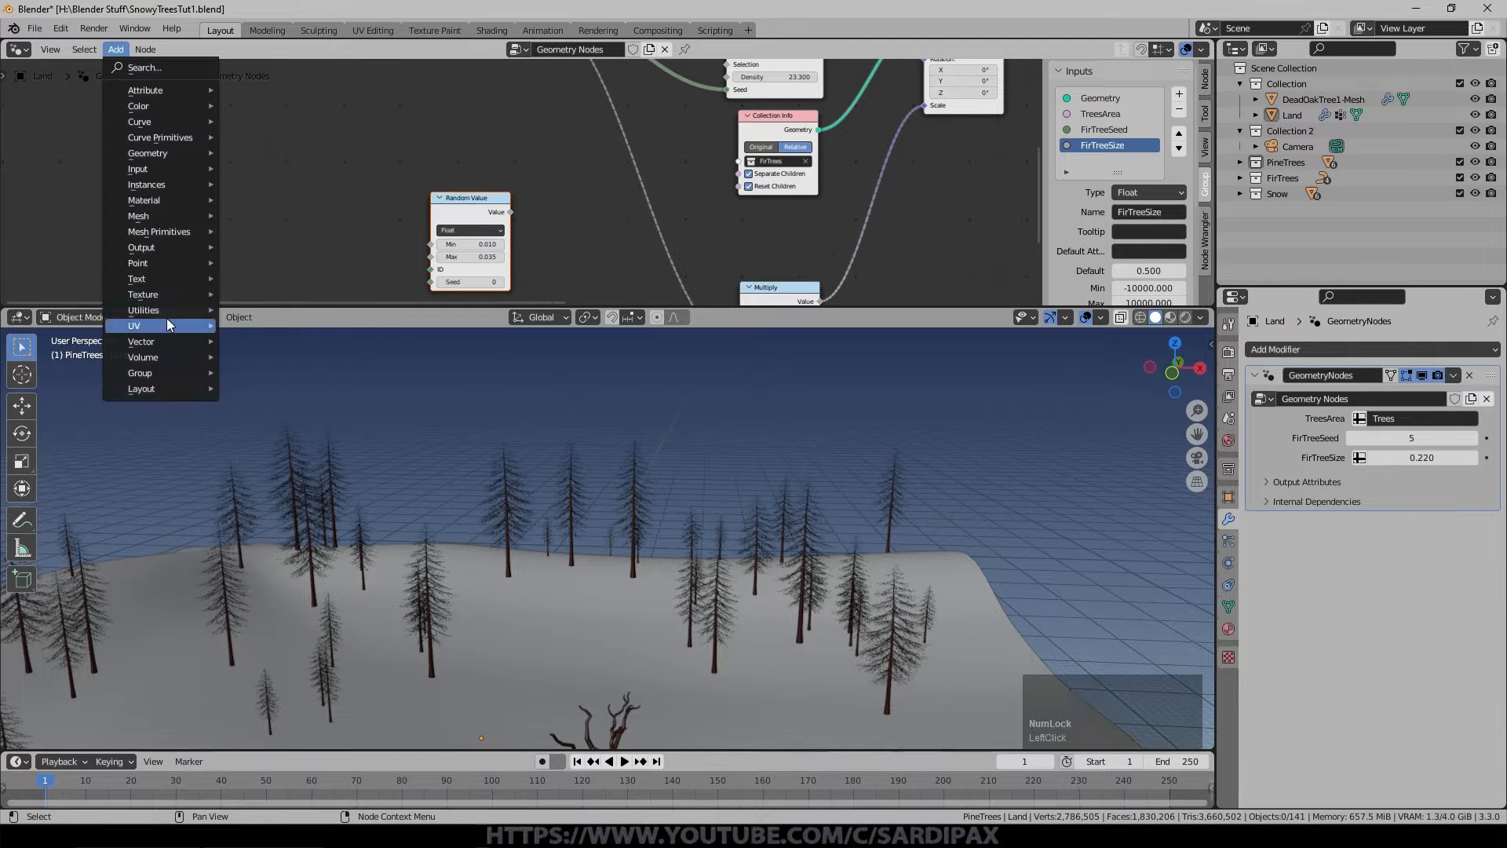
pyautogui.moveTo(170, 338)
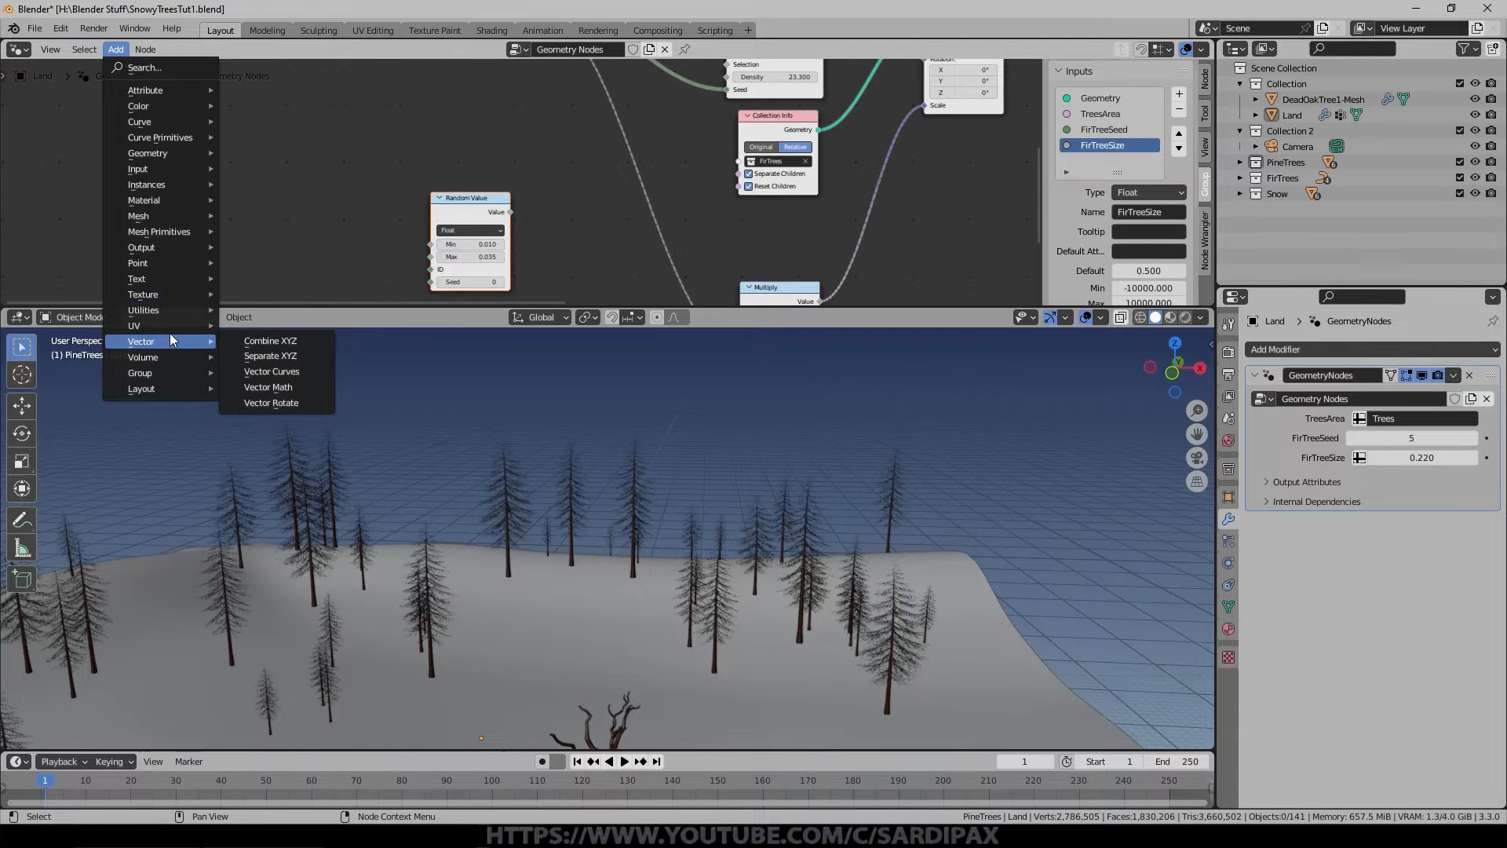
pyautogui.click(271, 341)
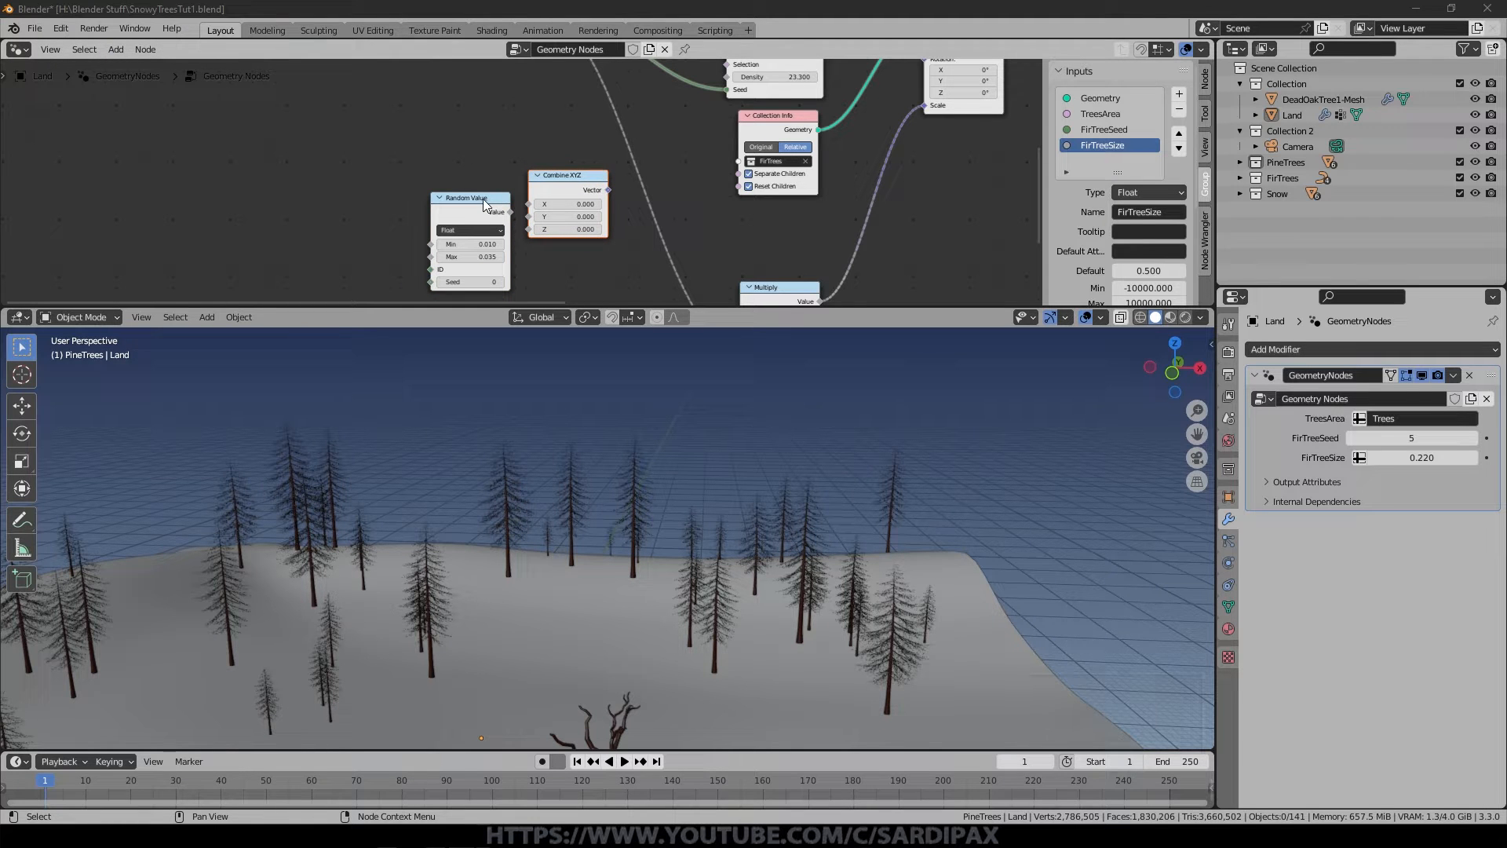
pyautogui.moveTo(483, 200); pyautogui.dragTo(528, 216)
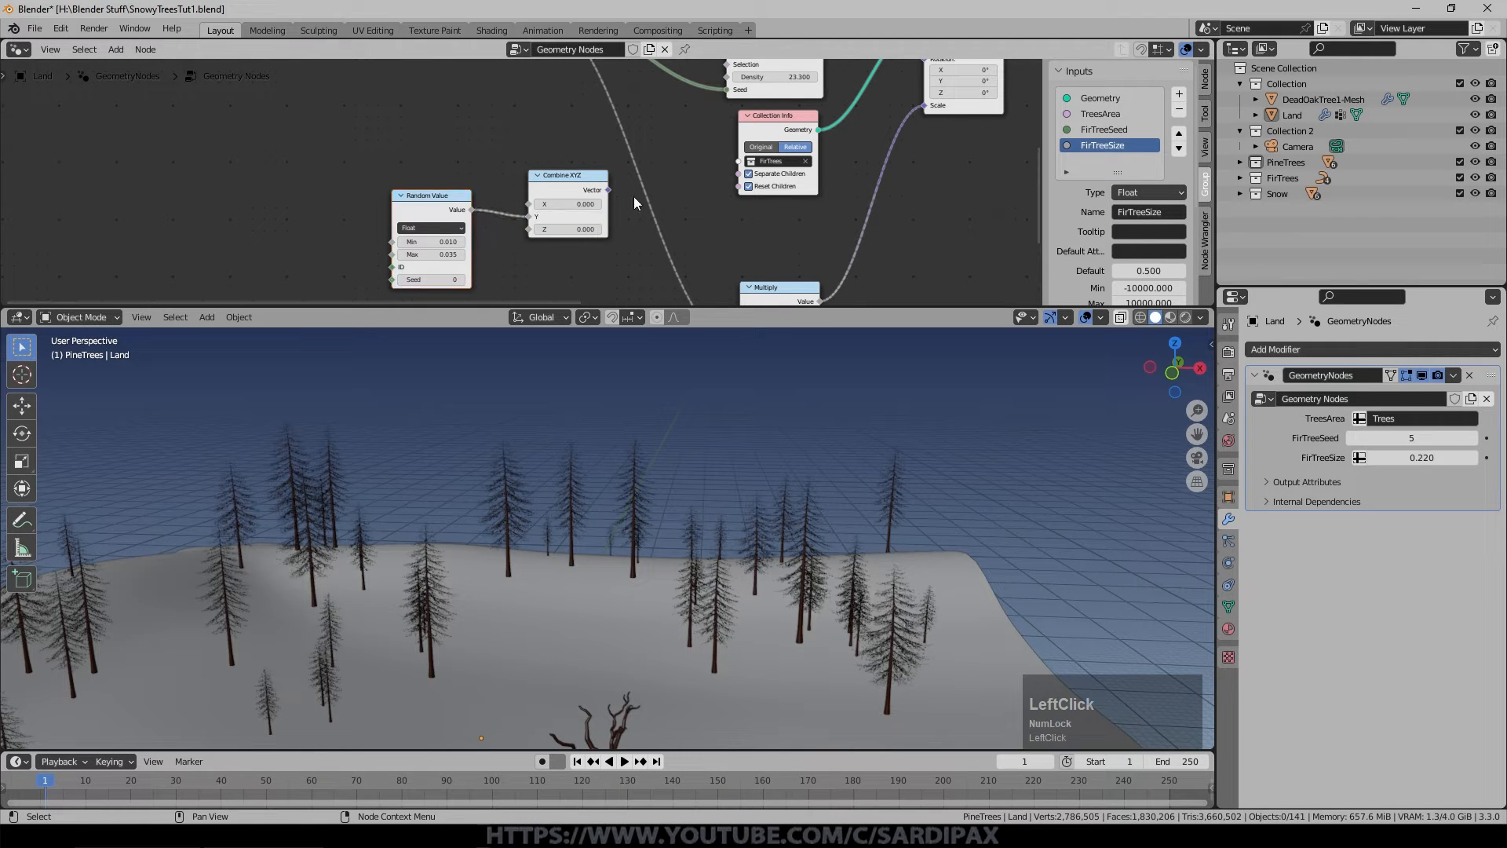
# Set the Min of the Random Value node feeding Combine XYZ to 0.
pyautogui.scroll(2, 552, 257)
pyautogui.click(547, 215)
pyautogui.write('0')
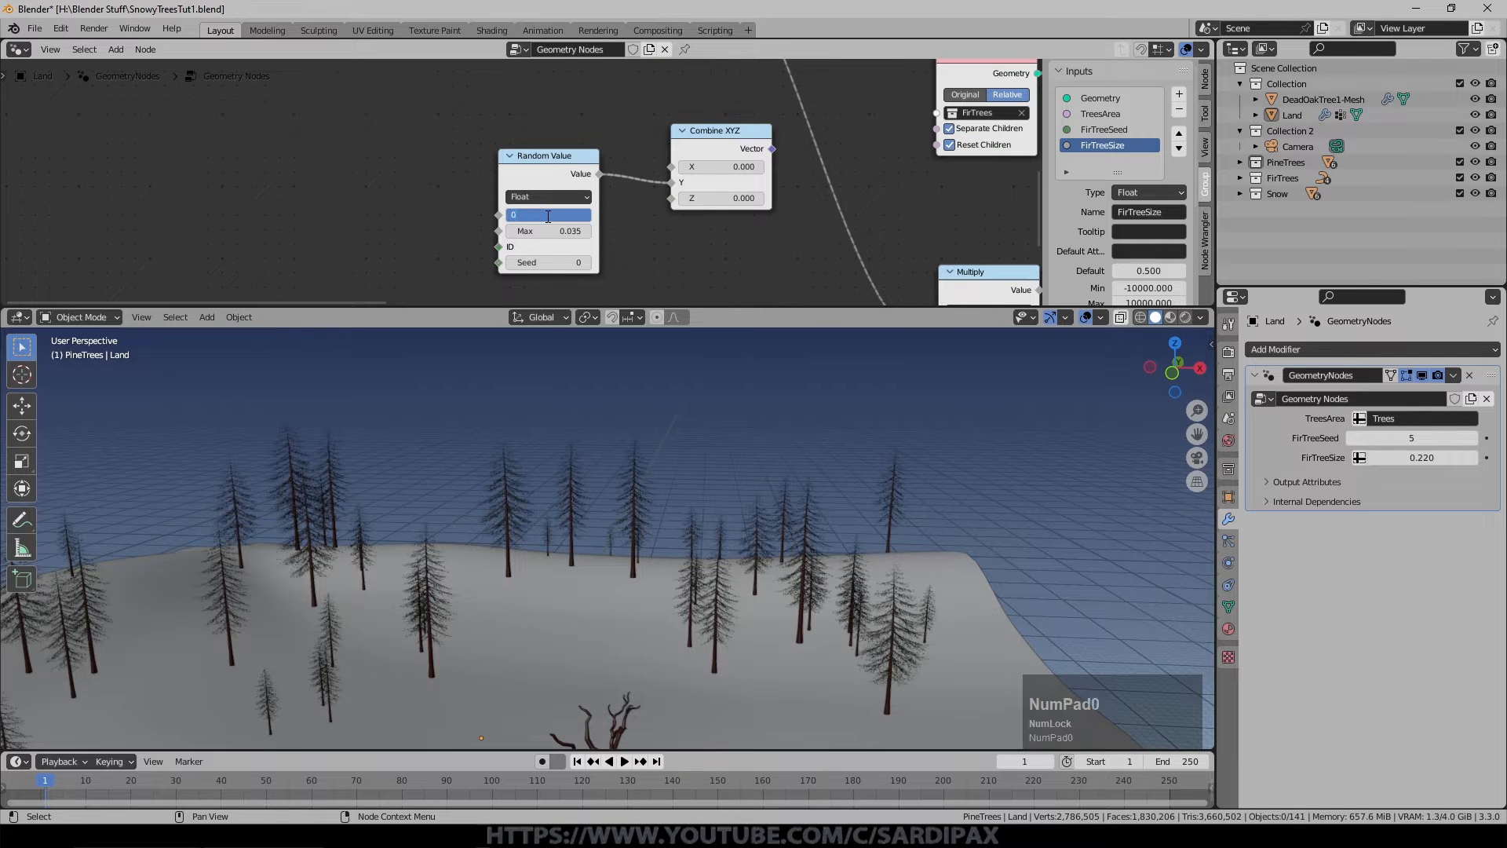
pyautogui.press('Return')
# Link the Combine XYZ vector to the Rotation input of Instance on Points and tidy the surrounding nodes.
pyautogui.scroll(-4, 694, 241)
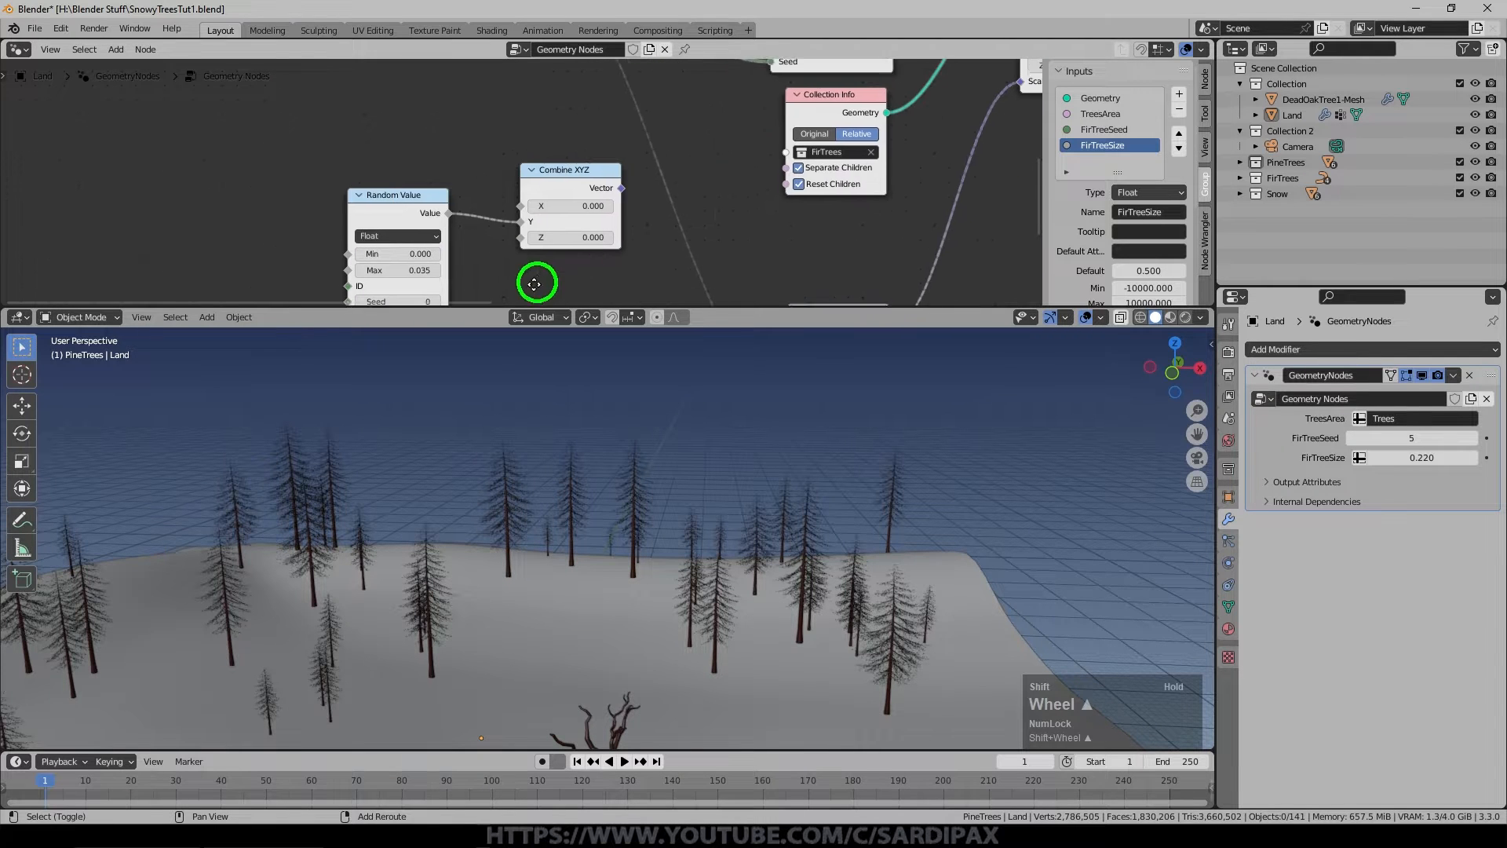
pyautogui.moveTo(532, 231); pyautogui.dragTo(825, 110)
pyautogui.moveTo(700, 175); pyautogui.dragTo(697, 233)
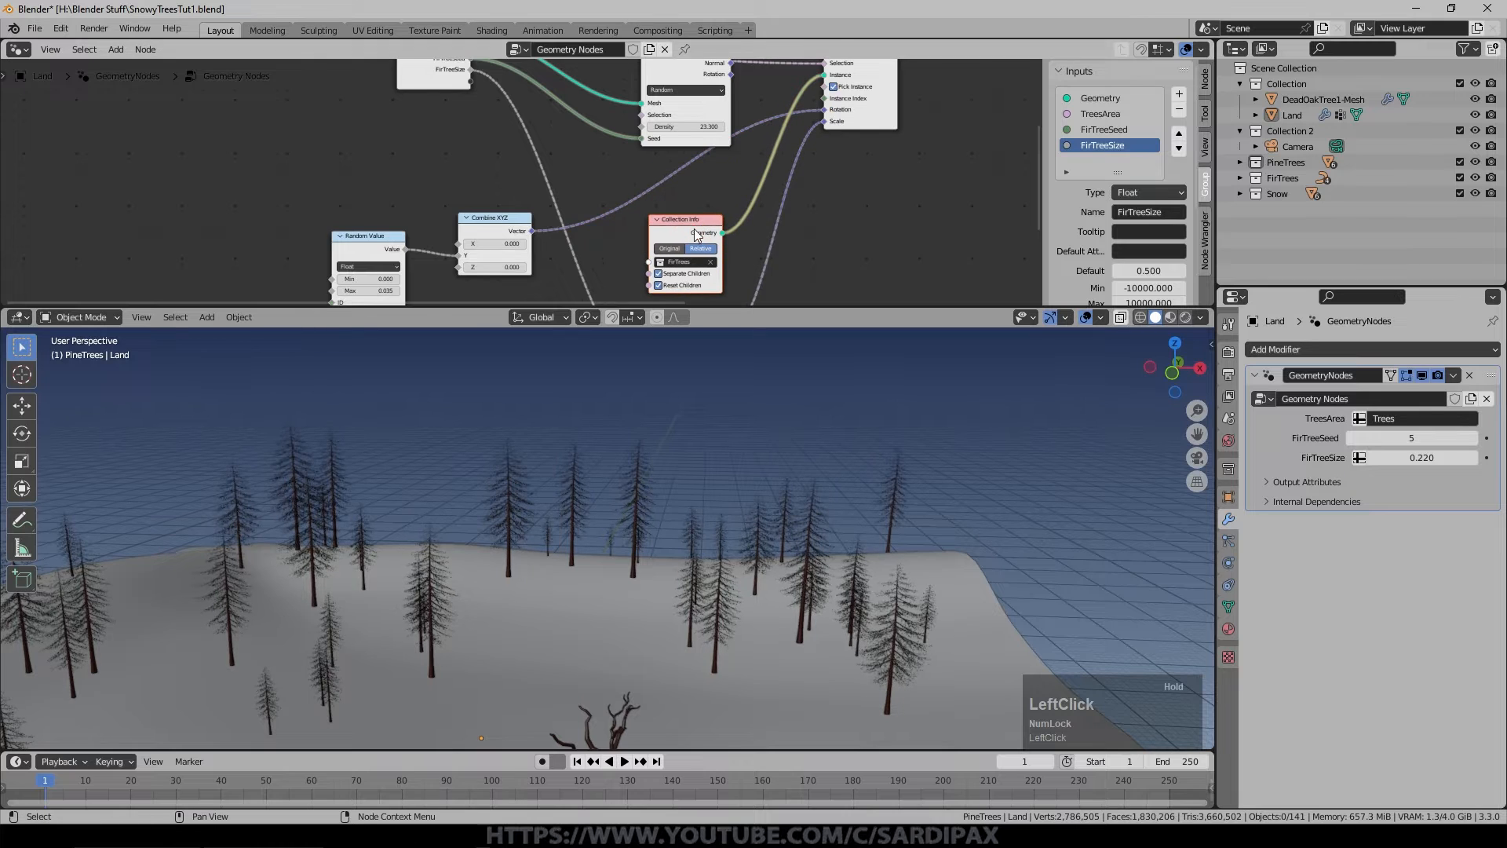
pyautogui.moveTo(497, 233); pyautogui.dragTo(558, 191)
pyautogui.moveTo(393, 232); pyautogui.dragTo(468, 175)
# Set the Max to 0.035 and the Seed to 27 on the Random Value node feeding Combine XYZ.
pyautogui.scroll(2, 471, 185)
pyautogui.moveTo(420, 270); pyautogui.dragTo(424, 271)
pyautogui.write('.0')
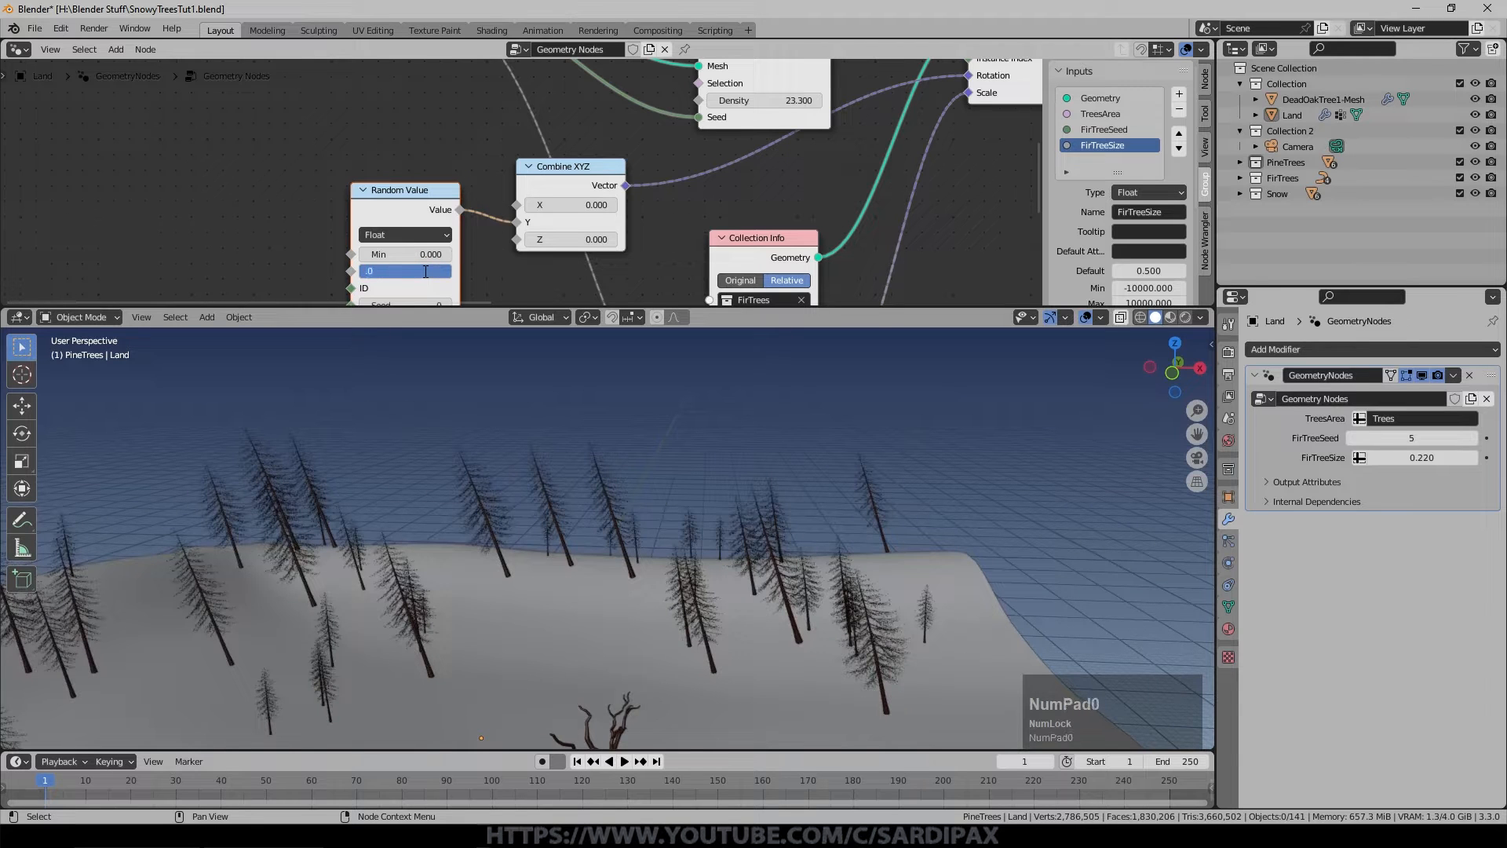
pyautogui.press('Return')
pyautogui.moveTo(490, 282); pyautogui.dragTo(491, 238, button='middle')
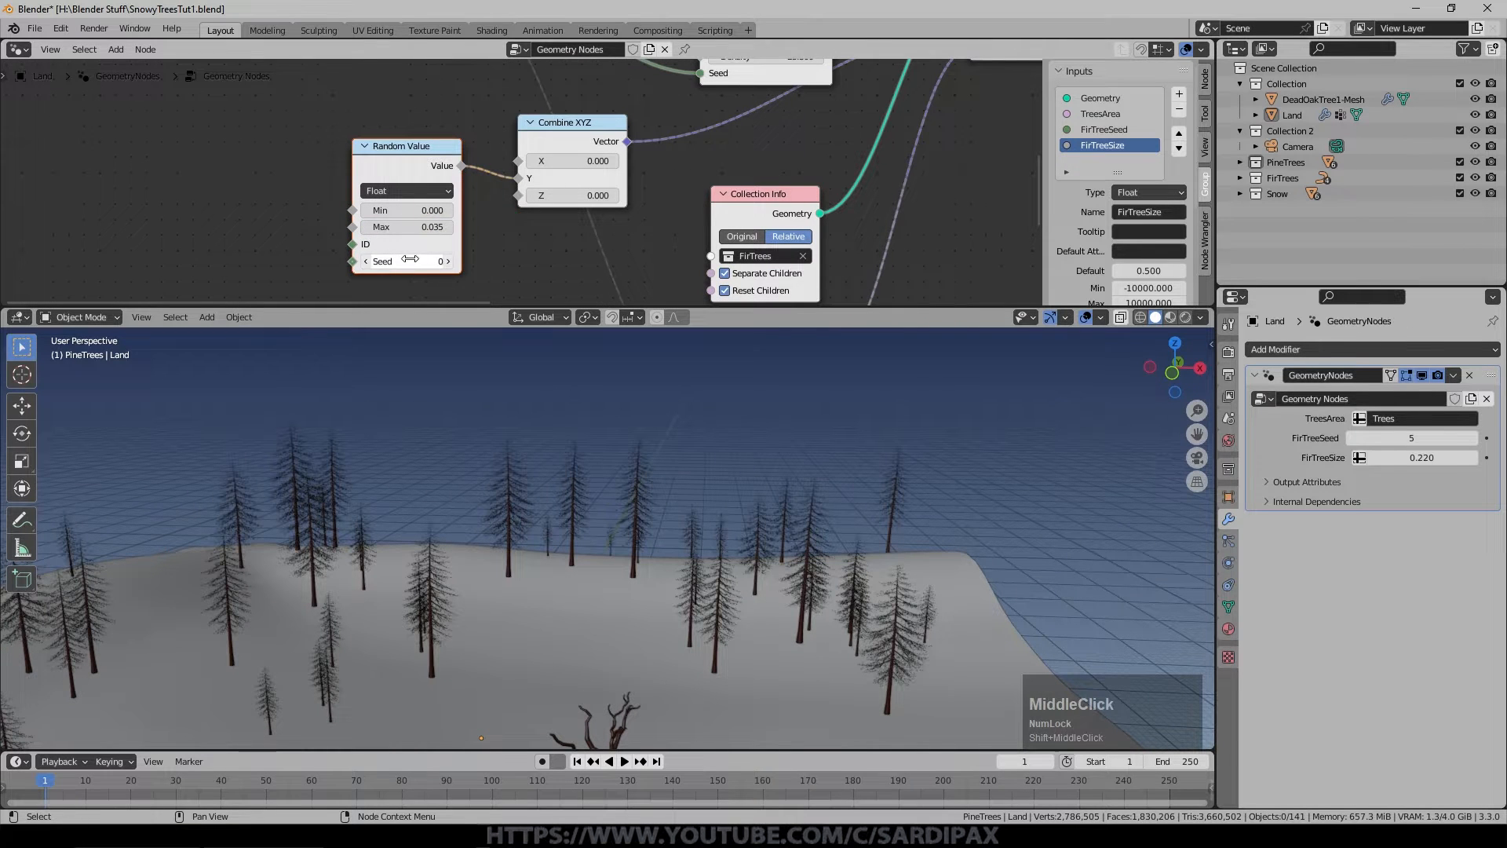
pyautogui.moveTo(409, 271); pyautogui.dragTo(530, 256)
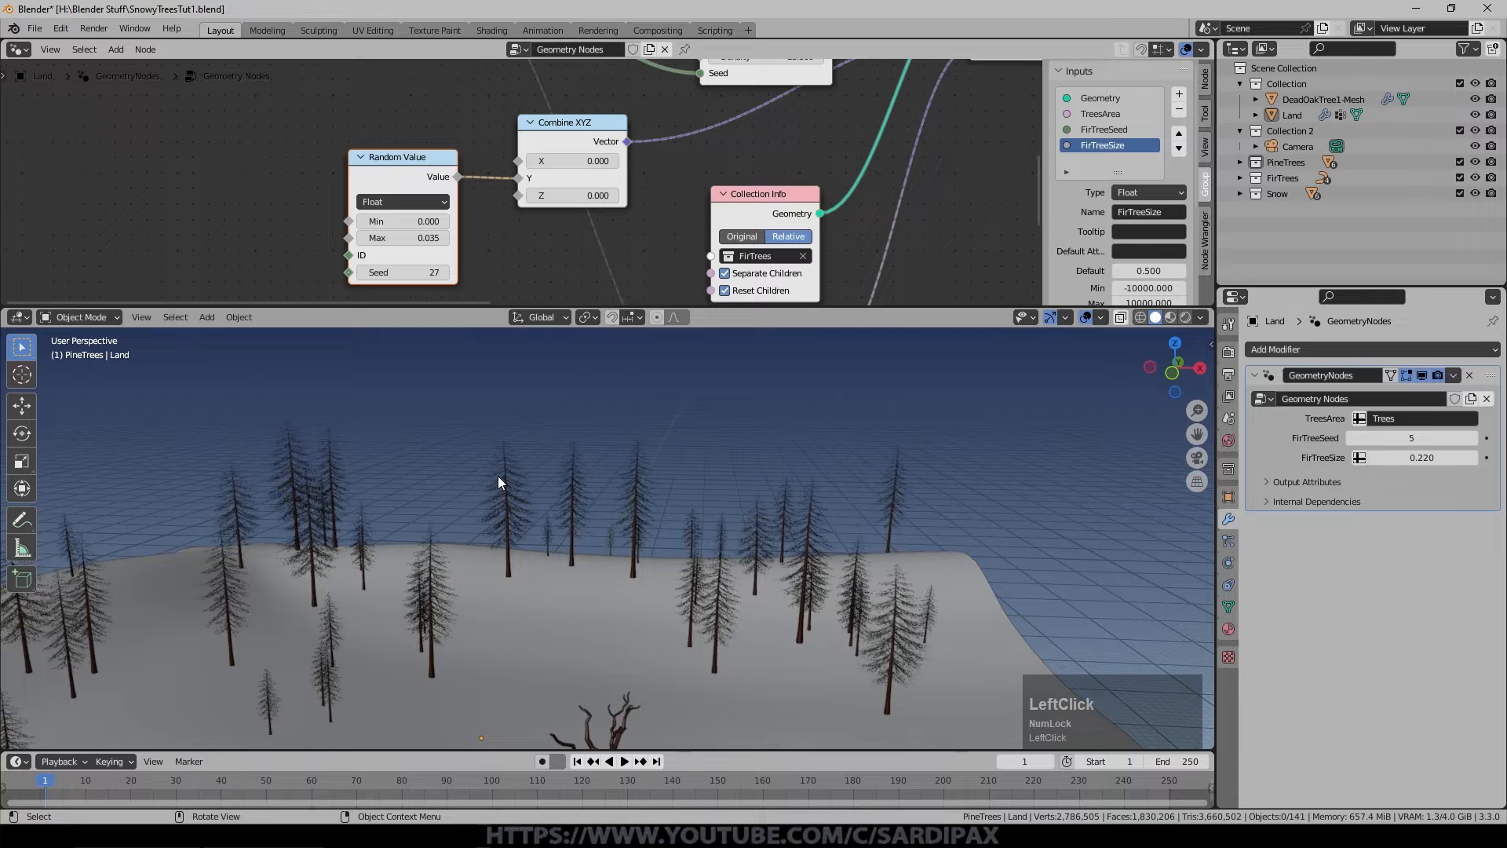
# Collapse the Random Value node feeding Combine XYZ and place a duplicate of it above the original.
pyautogui.moveTo(418, 159); pyautogui.dragTo(408, 231)
pyautogui.click(352, 229)
pyautogui.hotkey('shift', 'd')
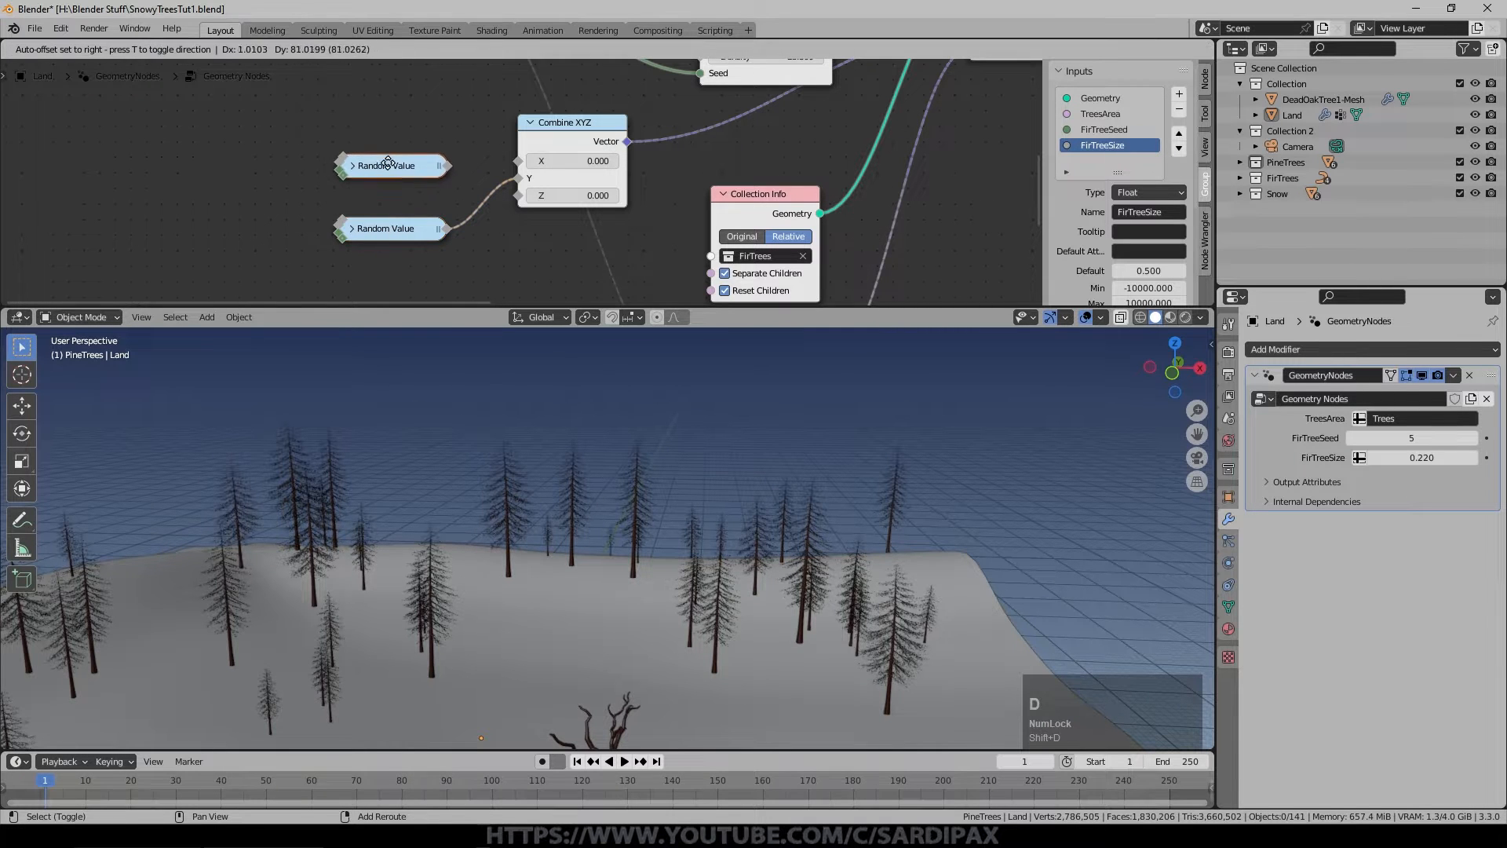
pyautogui.click(394, 161)
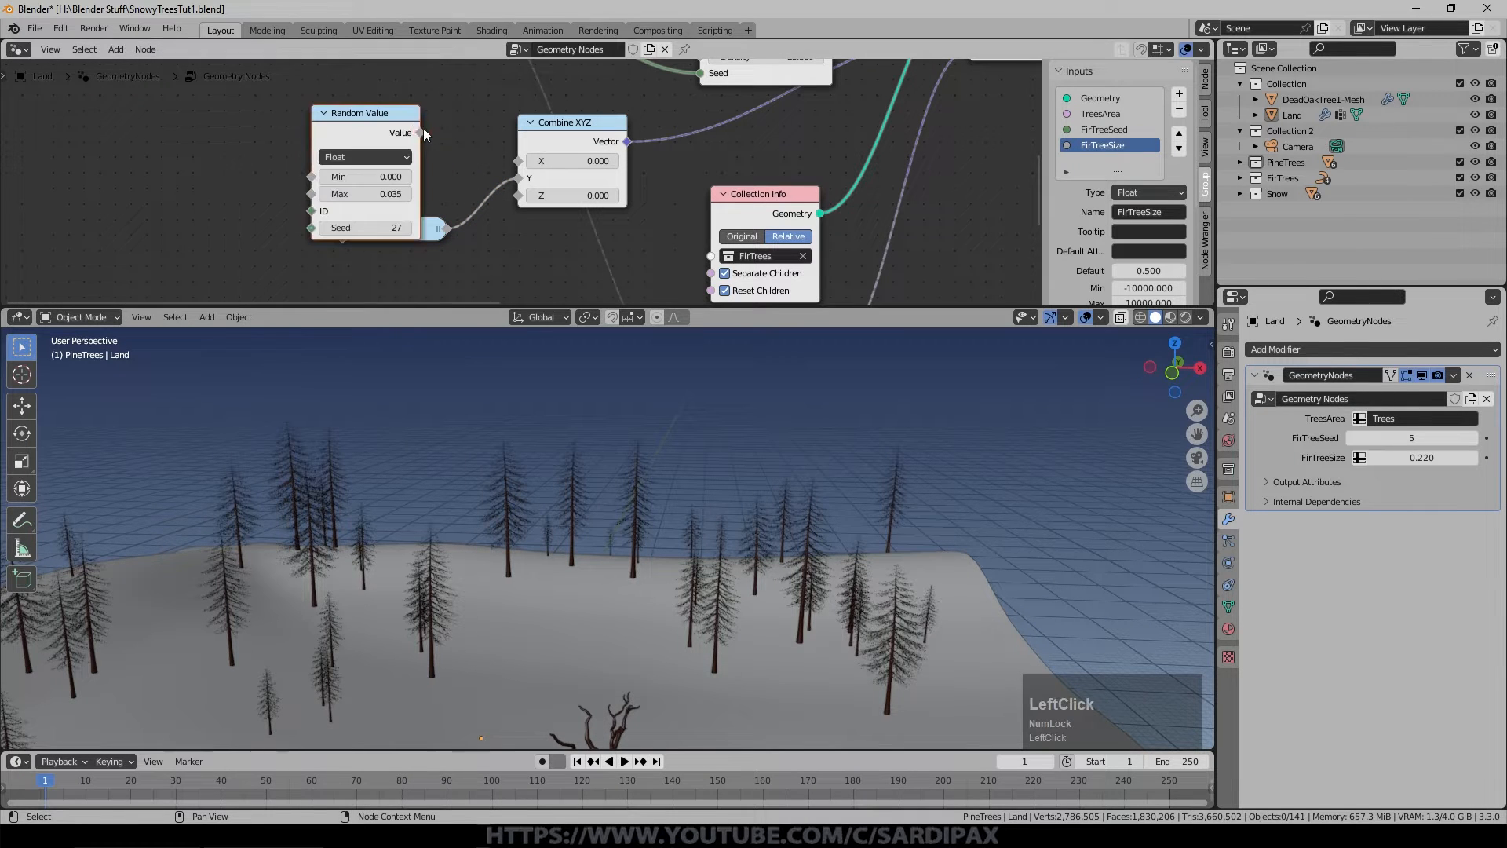
# Link the duplicated Random Value node to the X input of Combine XYZ, set its Seed to 210 and collapse it.
pyautogui.moveTo(422, 133); pyautogui.dragTo(519, 161)
pyautogui.moveTo(370, 227); pyautogui.dragTo(424, 227)
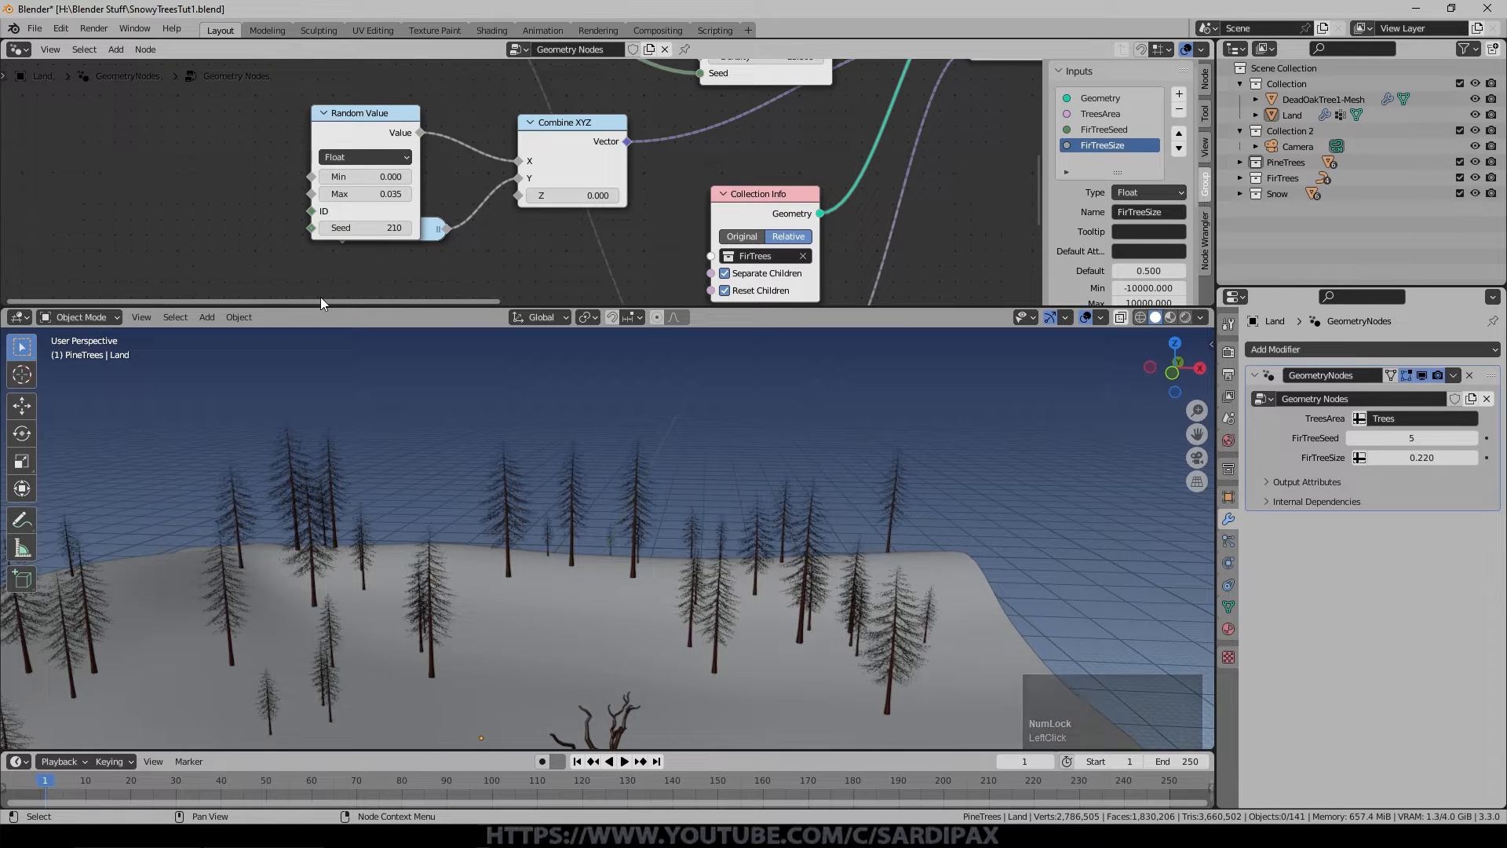
pyautogui.click(323, 113)
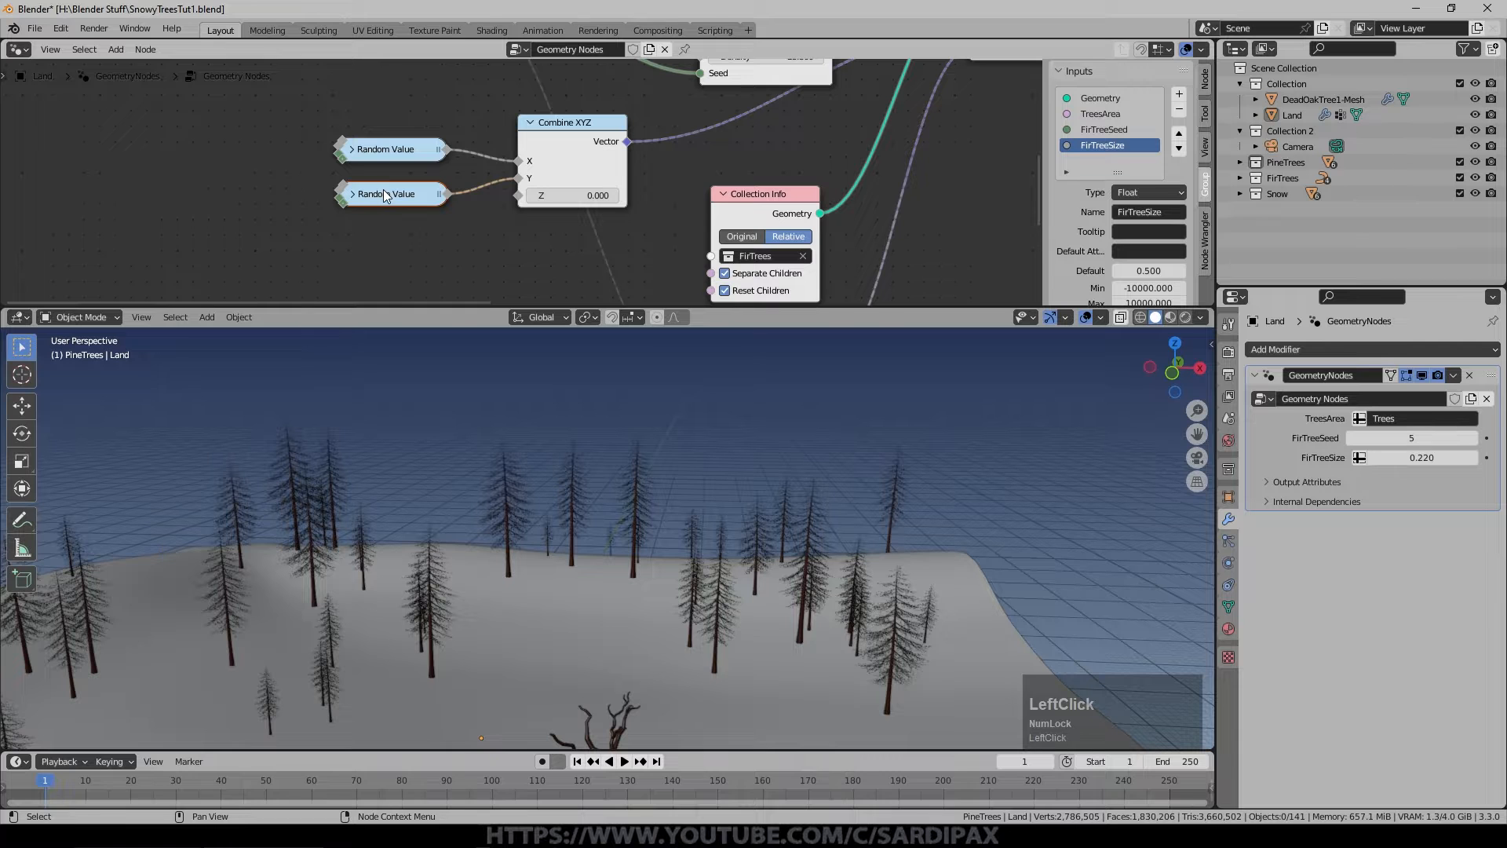
# Duplicate the Random Value node below the others, link it to Combine XYZ's Z, and set its Max to 510.935 and Seed to 467.
pyautogui.hotkey('shift', 'd')
pyautogui.click(347, 239)
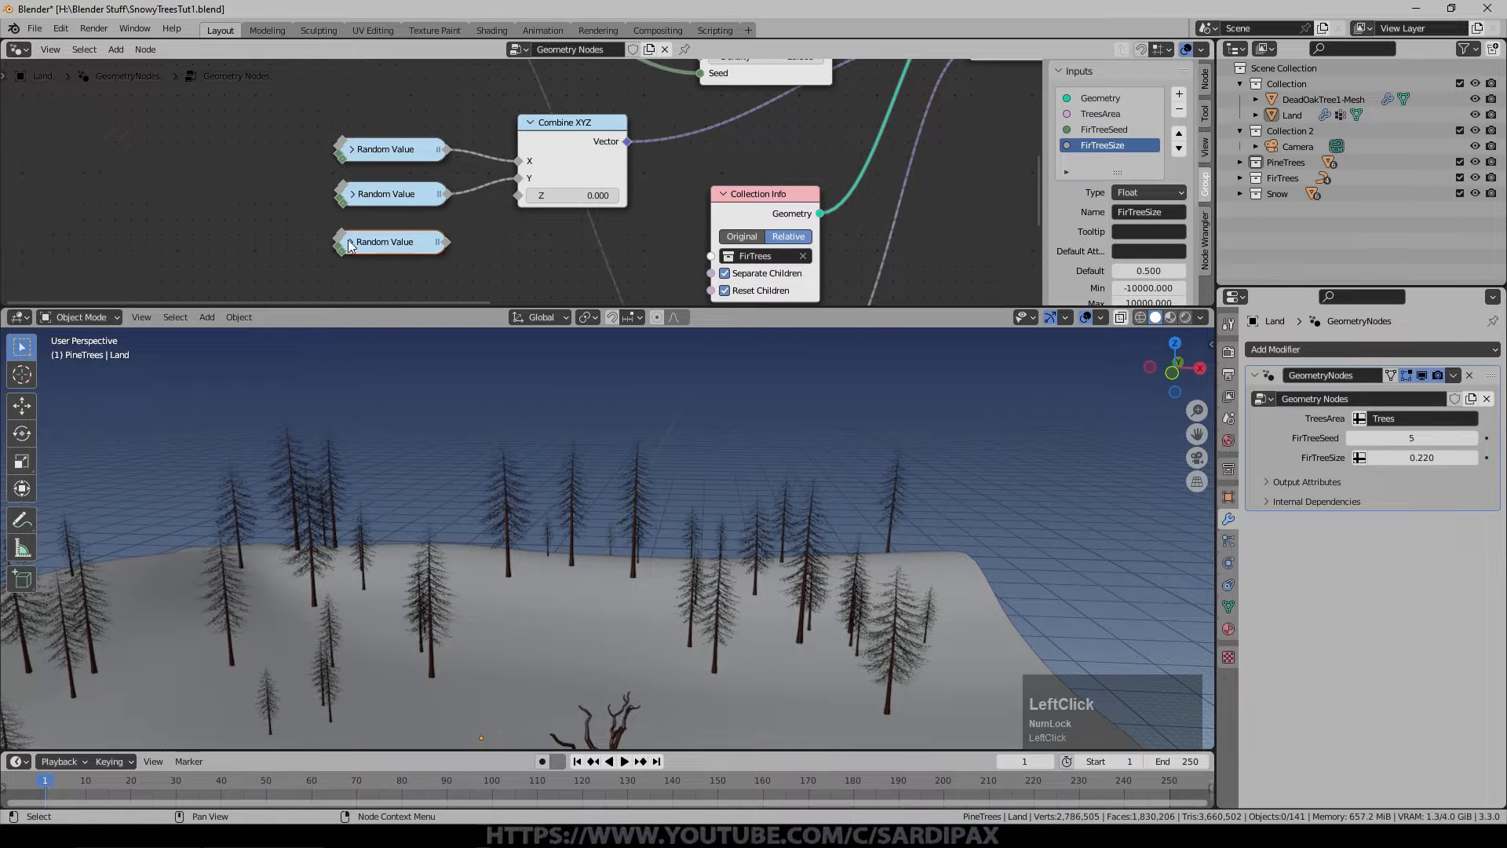
pyautogui.click(349, 241)
pyautogui.moveTo(525, 238); pyautogui.dragTo(413, 196, button='middle')
pyautogui.keyDown('shift'); pyautogui.scroll(3, 600, 251); pyautogui.keyUp('shift')
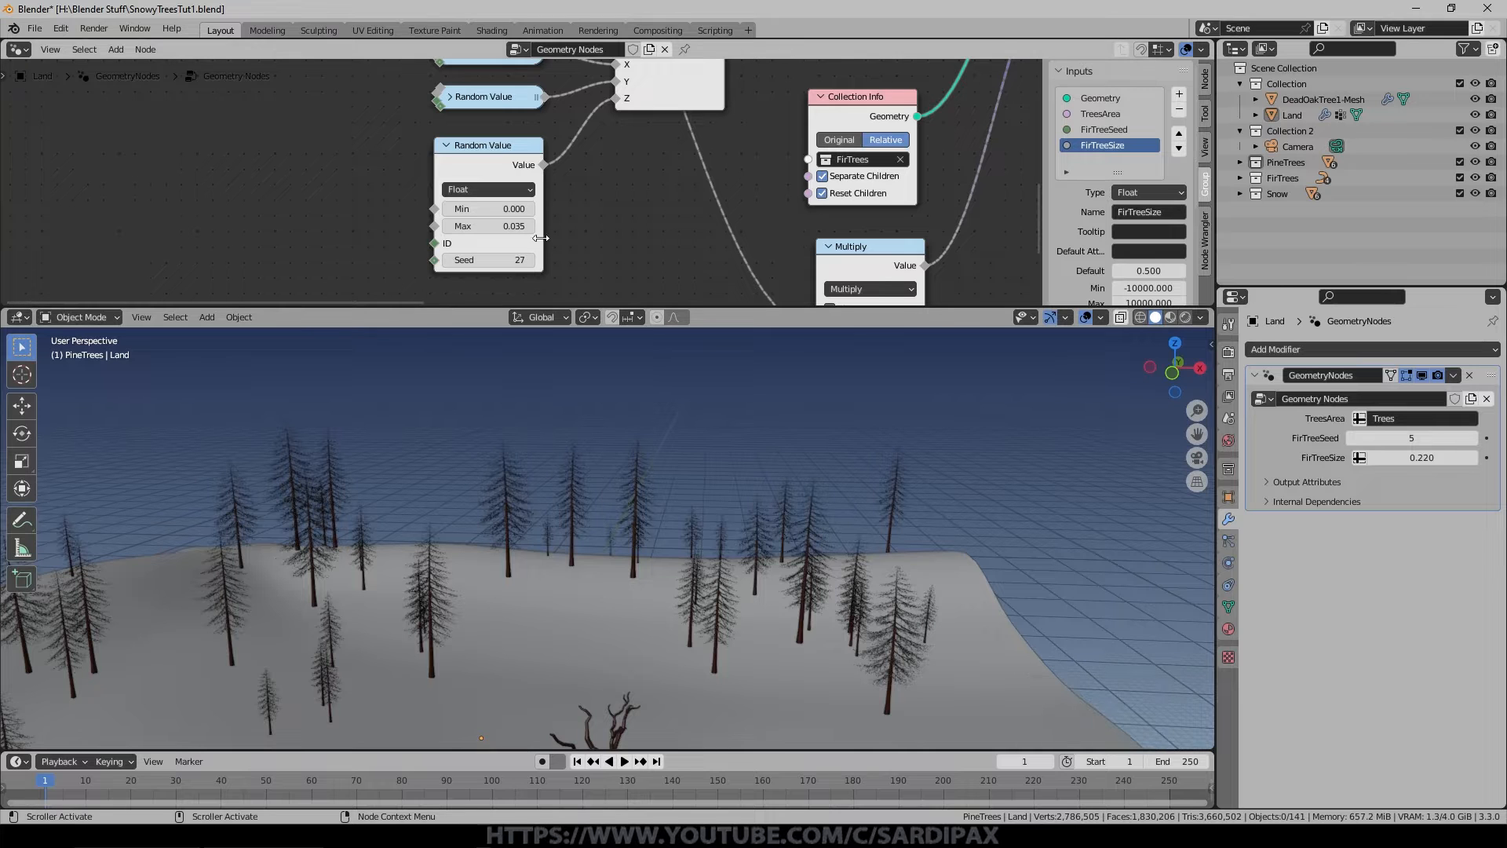
pyautogui.moveTo(471, 227); pyautogui.dragTo(680, 242)
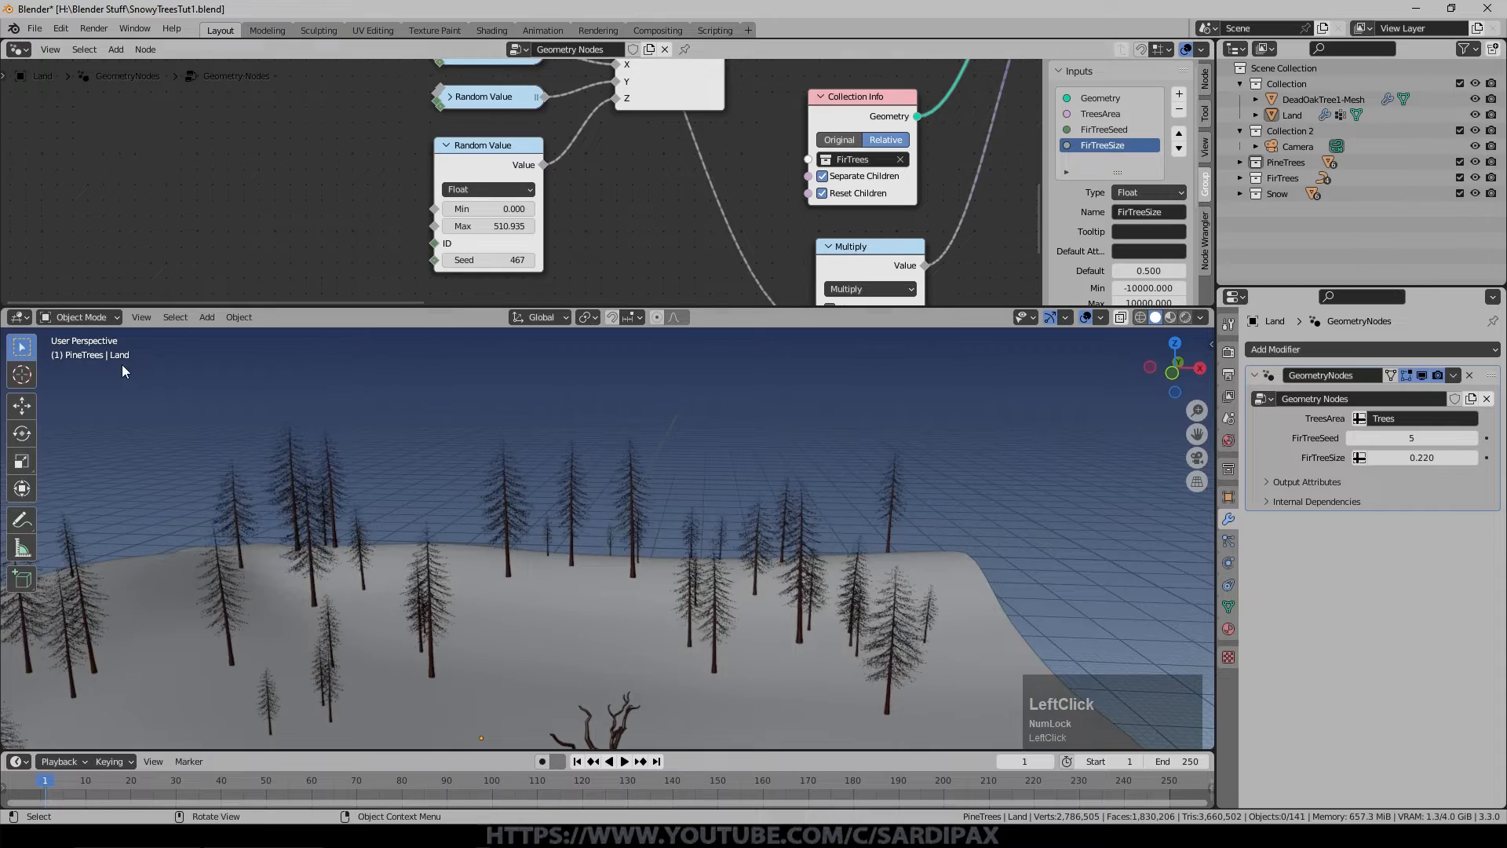
# Combine all the tree-scattering nodes between Group Input and Join Geometry into one node group and return to the main tree.
pyautogui.moveTo(755, 486); pyautogui.dragTo(579, 544, button='middle')
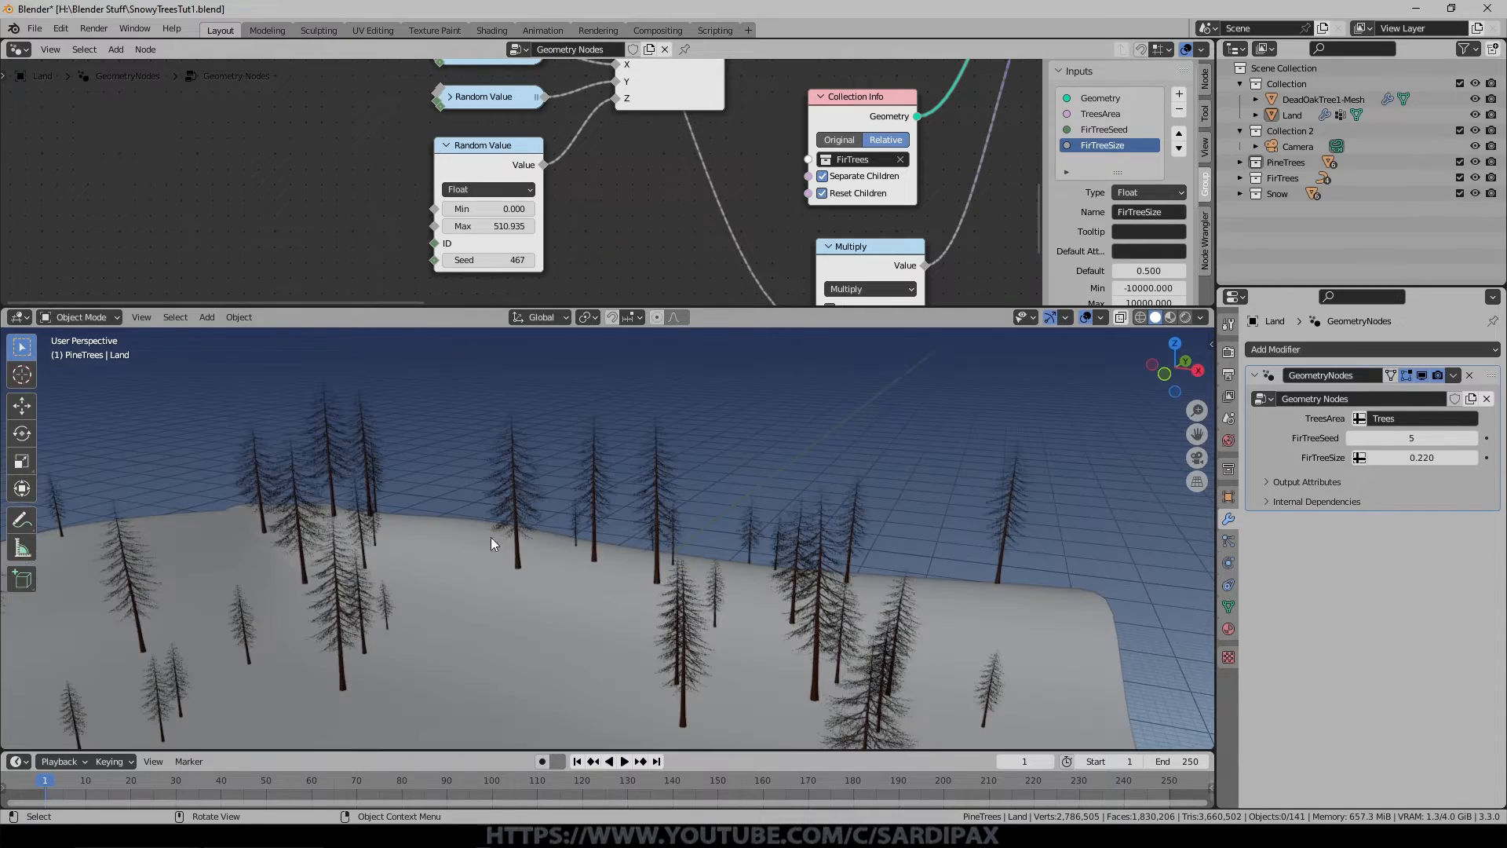
pyautogui.moveTo(661, 569); pyautogui.dragTo(903, 653, button='middle')
pyautogui.moveTo(724, 508)
pyautogui.mouseDown(button='middle')
pyautogui.moveTo(633, 511)
pyautogui.moveTo(733, 508)
pyautogui.mouseUp(button='middle')
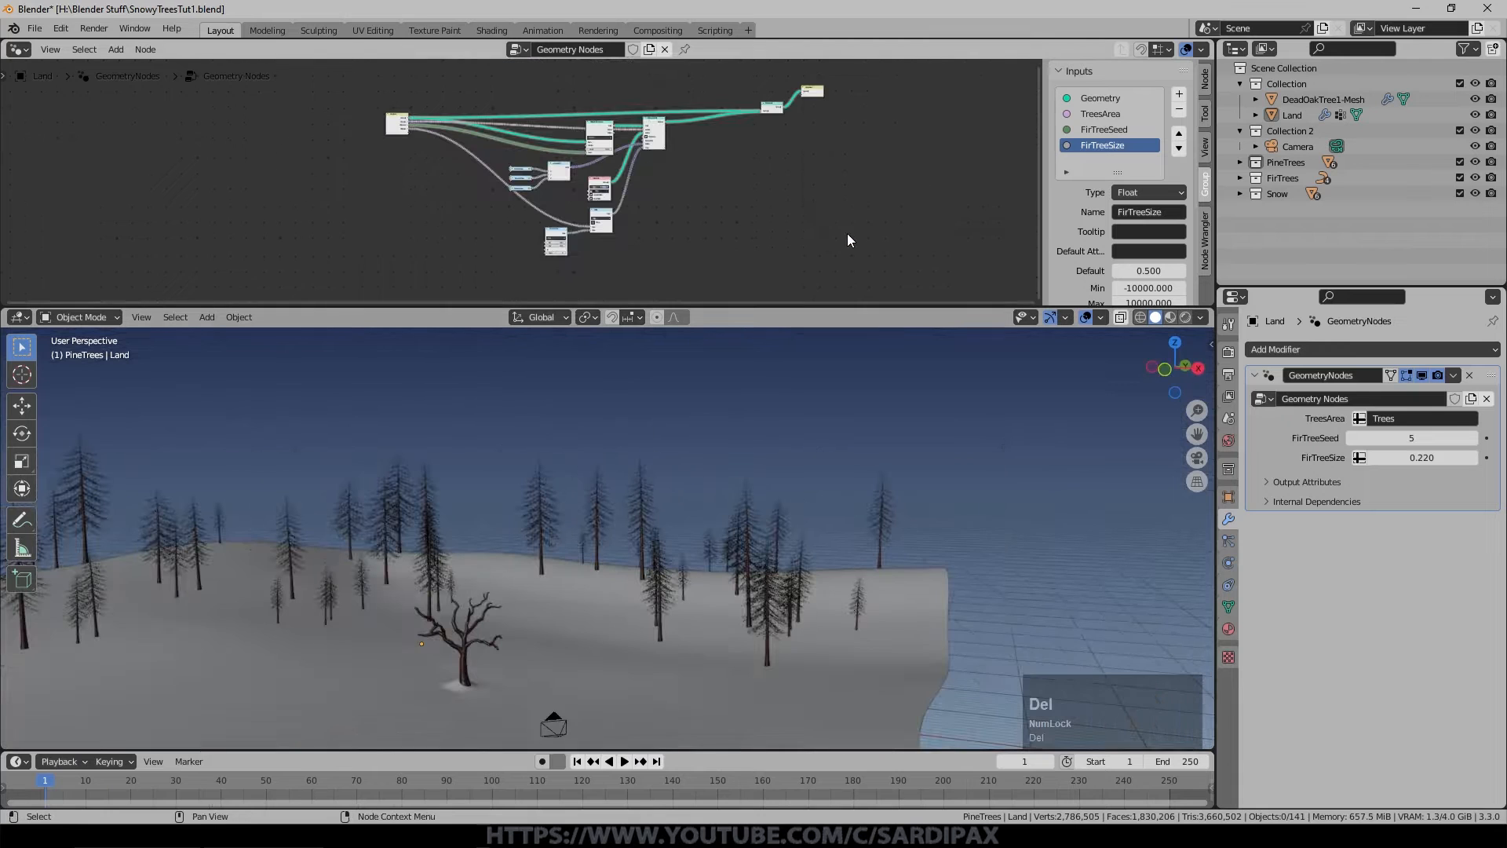
pyautogui.scroll(1, 642, 199)
pyautogui.moveTo(475, 76); pyautogui.dragTo(718, 280)
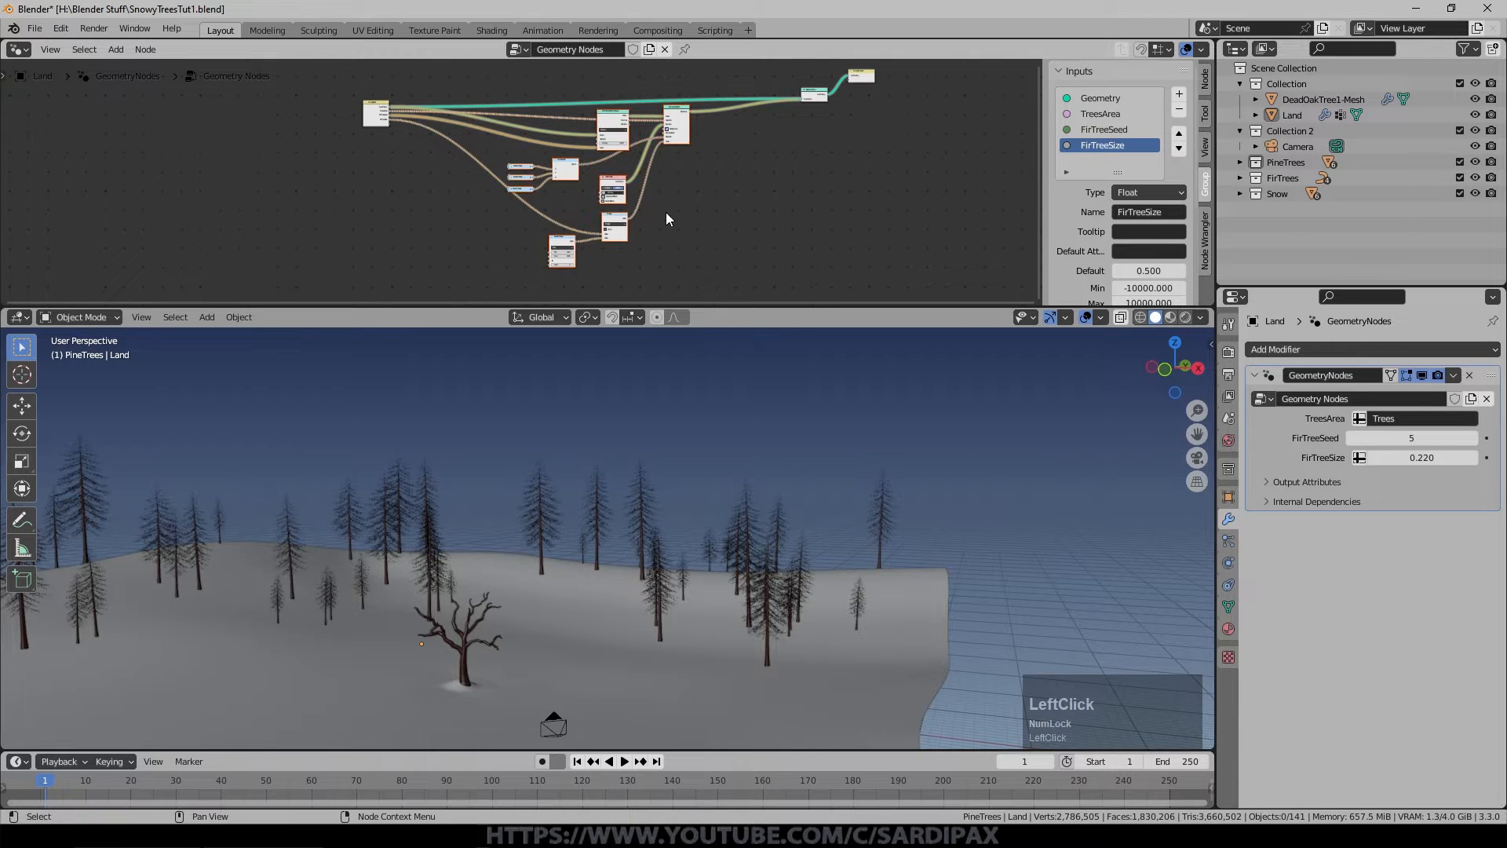
pyautogui.click(142, 49)
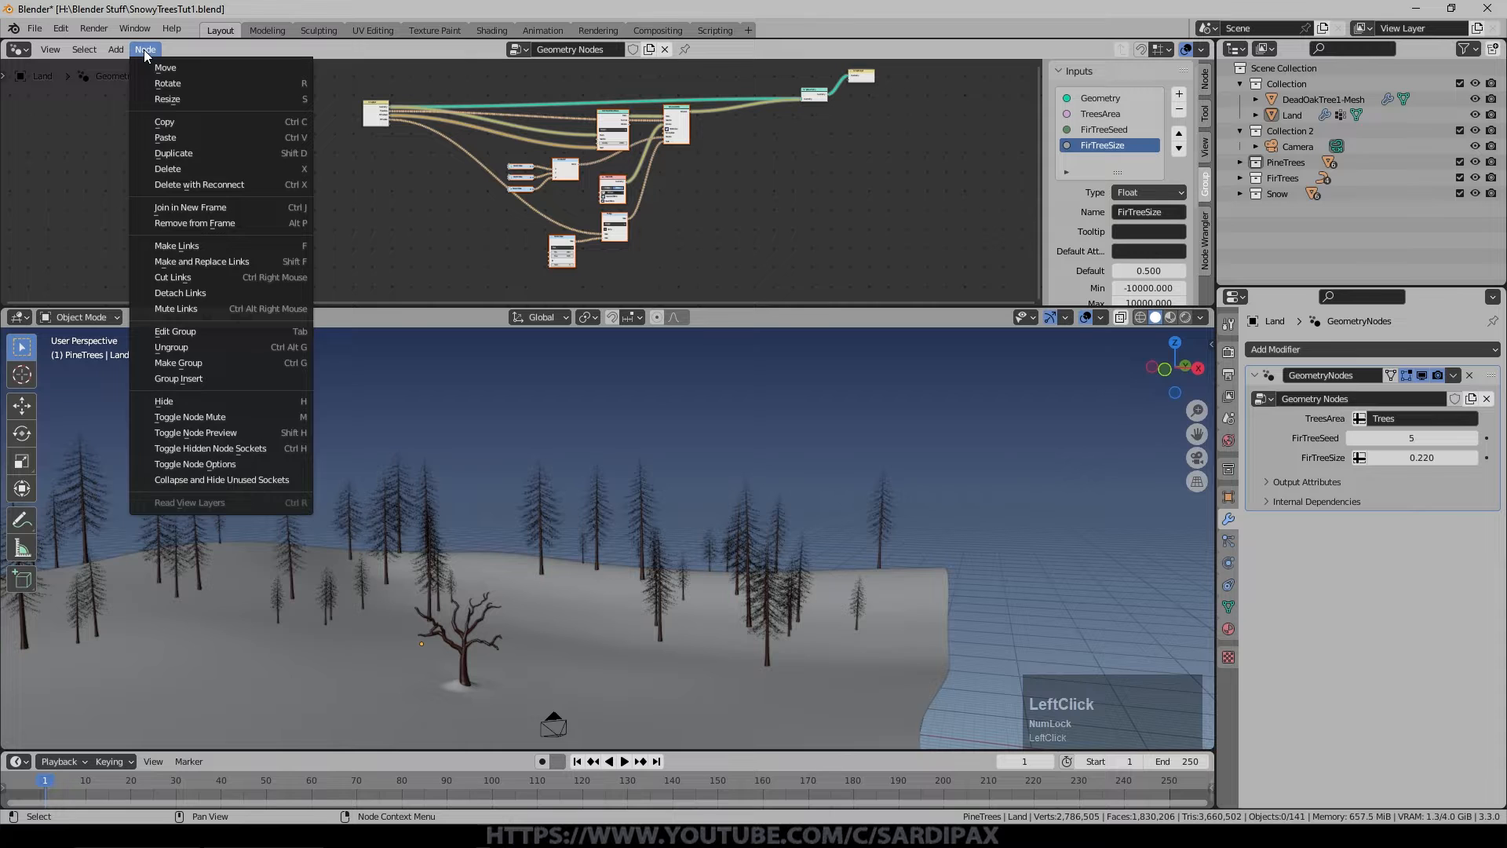
pyautogui.click(226, 362)
pyautogui.press('Tab')
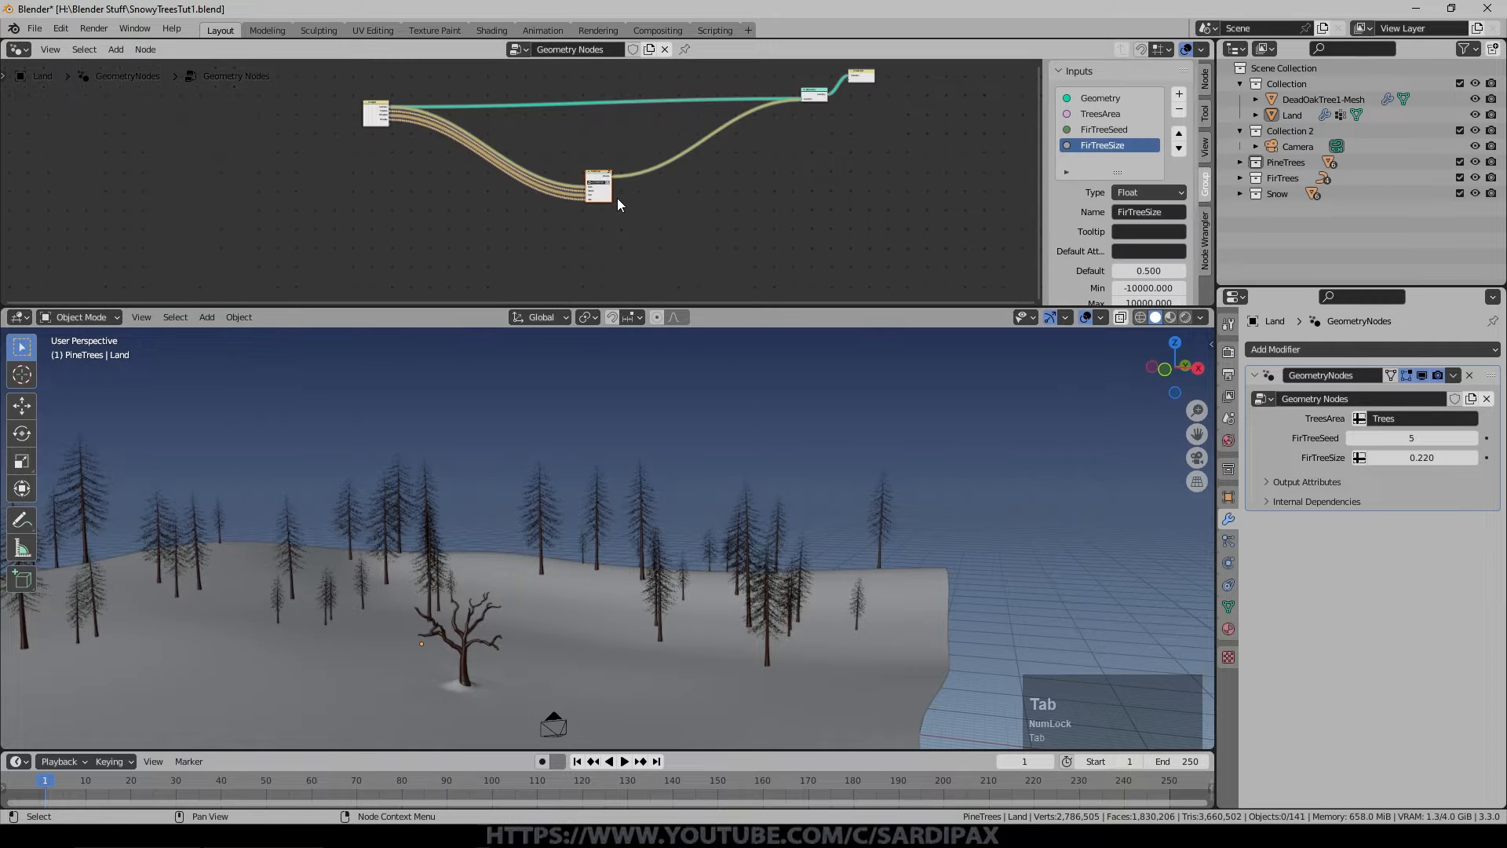
# Move the new group node clear of the links and set both its name and label to FirTrees.
pyautogui.scroll(3, 630, 157)
pyautogui.moveTo(628, 166); pyautogui.dragTo(586, 102)
pyautogui.moveTo(724, 117); pyautogui.dragTo(808, 201, button='middle')
pyautogui.scroll(1, 809, 202)
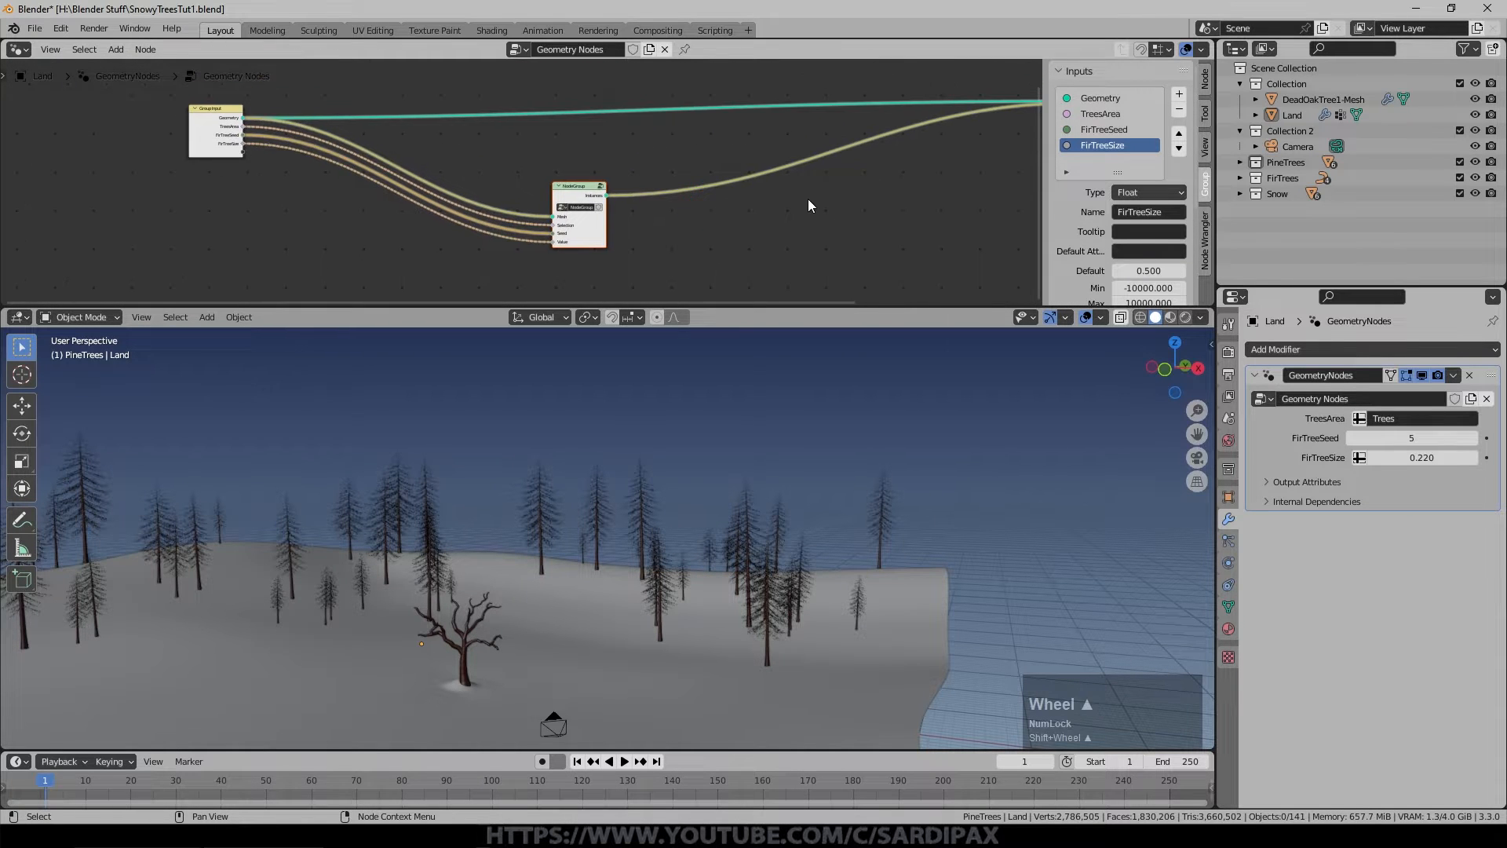
pyautogui.click(1205, 79)
pyautogui.doubleClick(1147, 95)
pyautogui.write('FirTree')
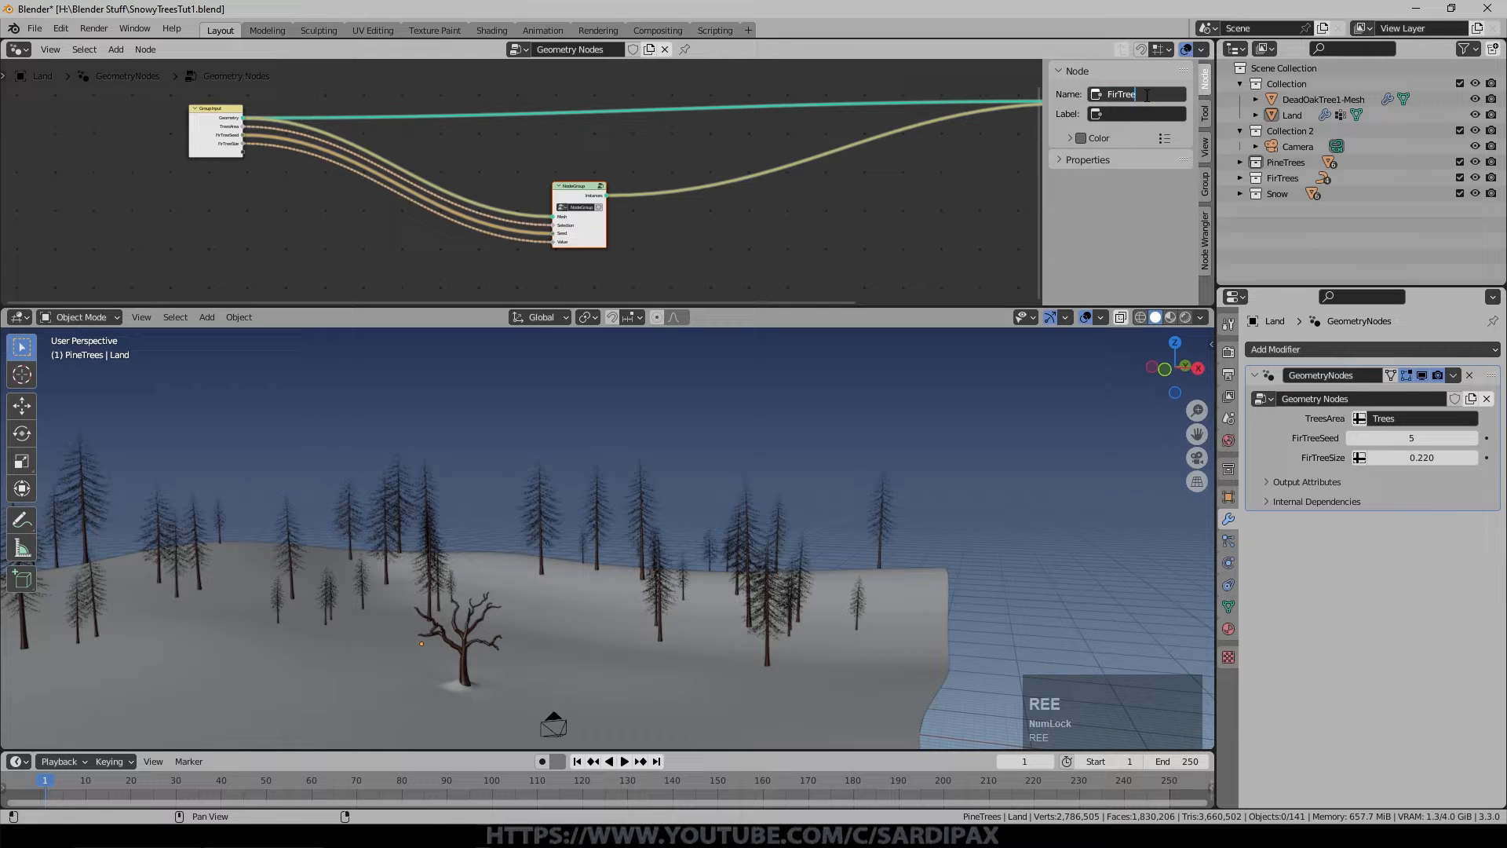
pyautogui.write('s')
pyautogui.press('KP_Enter')
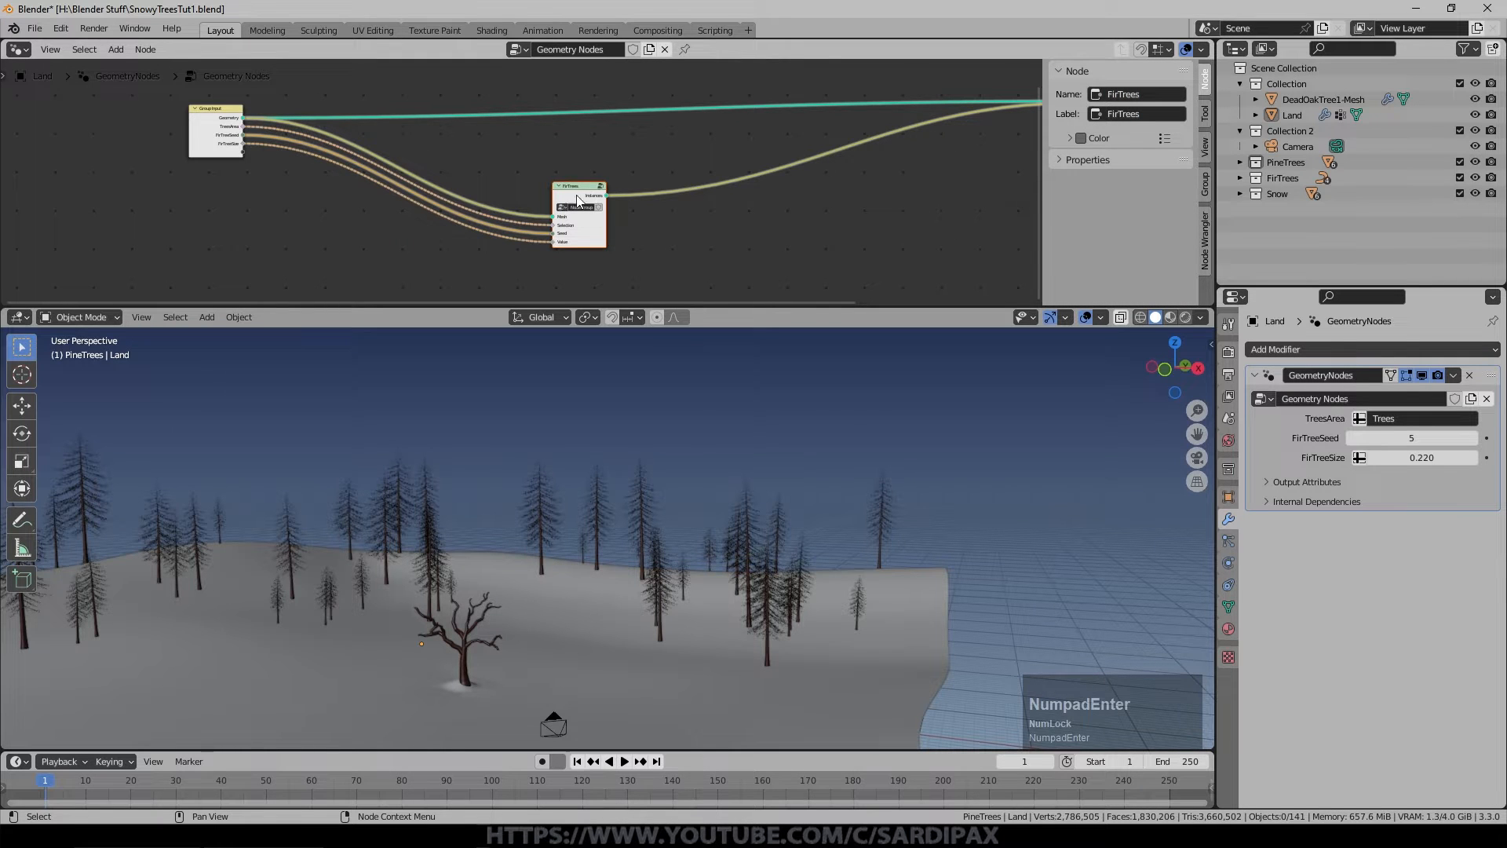
# Duplicate the FirTrees group node and place the copy directly below the original.
pyautogui.scroll(2, 578, 201)
pyautogui.hotkey('shift', 'd')
pyautogui.click(512, 212)
pyautogui.scroll(3, 605, 158)
pyautogui.scroll(1, 539, 192)
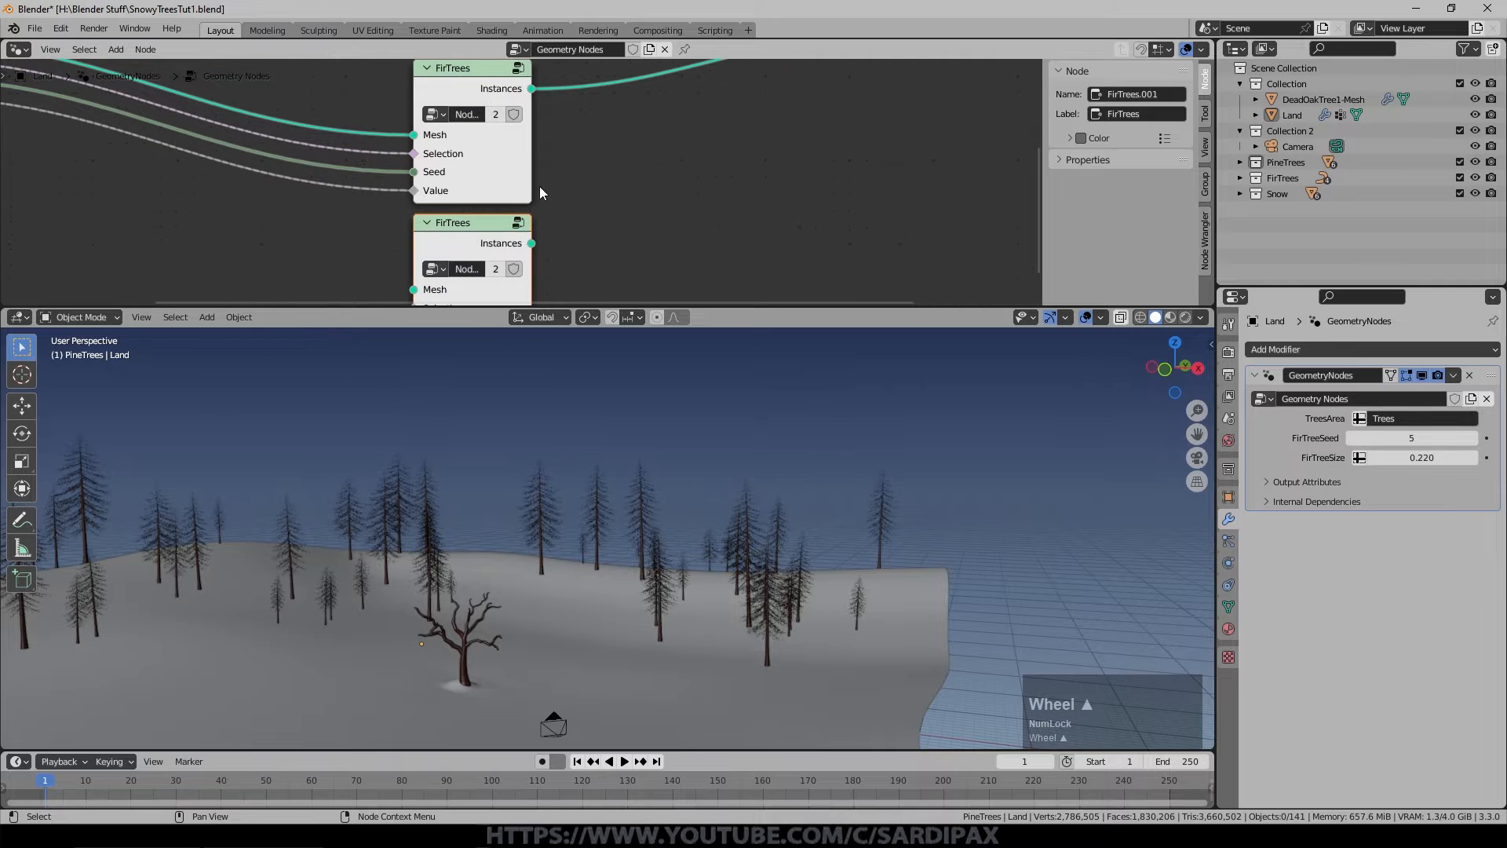
# Widen and align both FirTrees nodes, and make the upper one's node group a single-user copy.
pyautogui.moveTo(530, 176); pyautogui.dragTo(668, 166)
pyautogui.moveTo(541, 275); pyautogui.dragTo(681, 271)
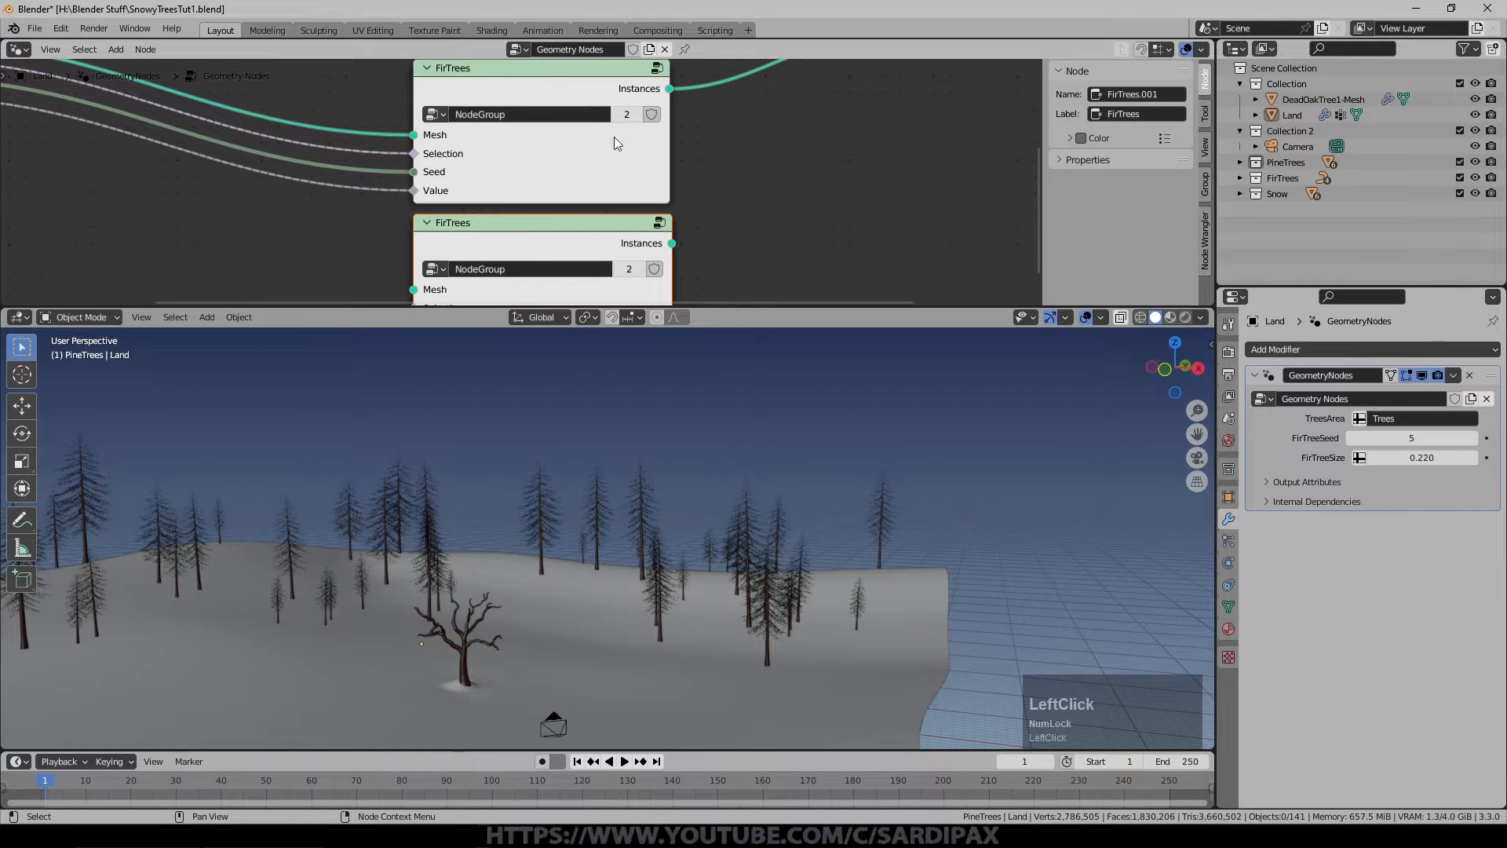
pyautogui.moveTo(593, 227); pyautogui.dragTo(591, 223)
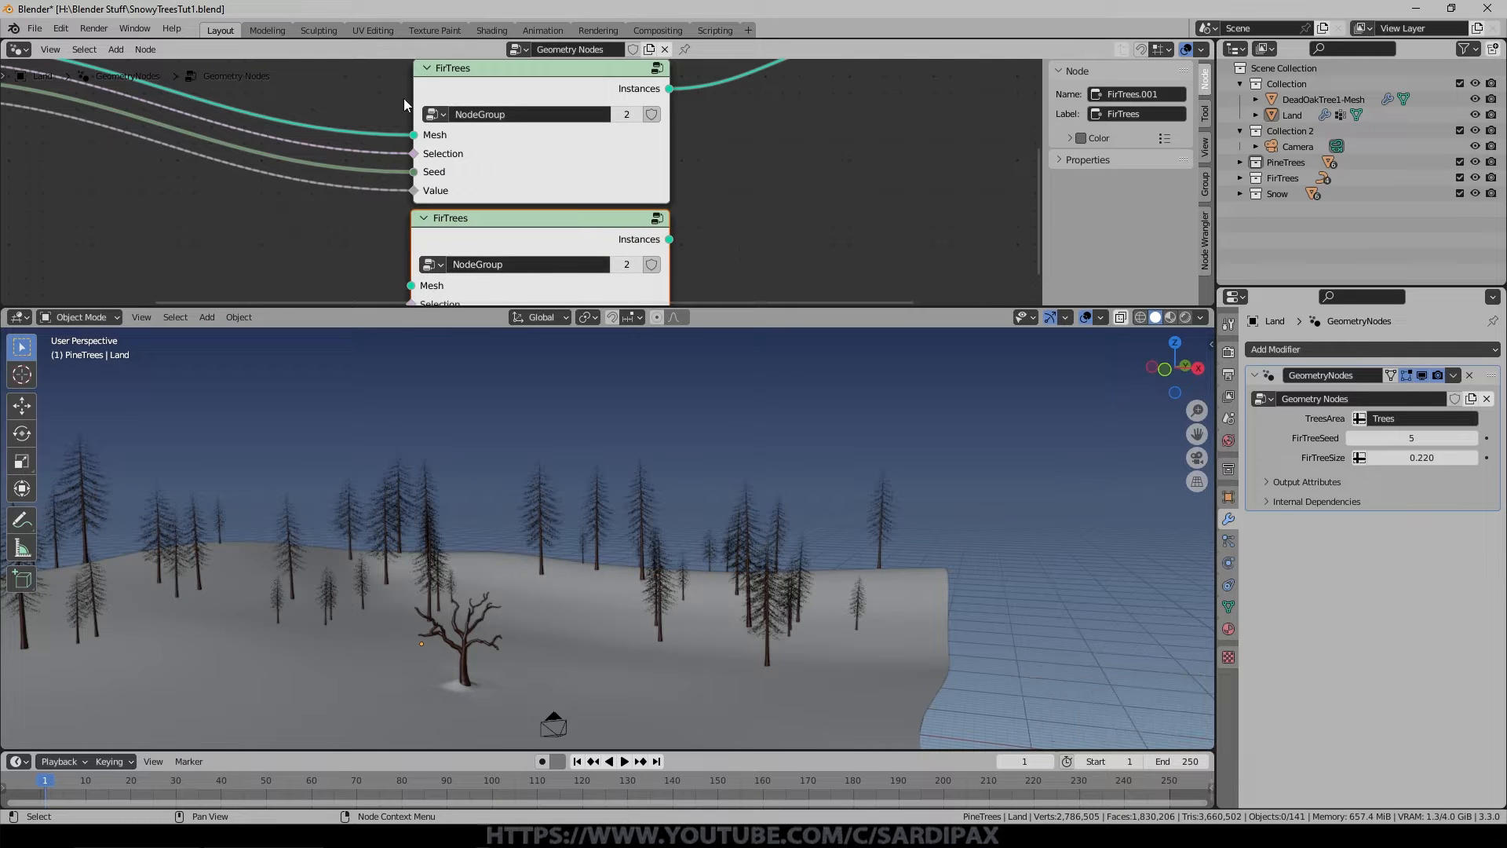
pyautogui.click(620, 114)
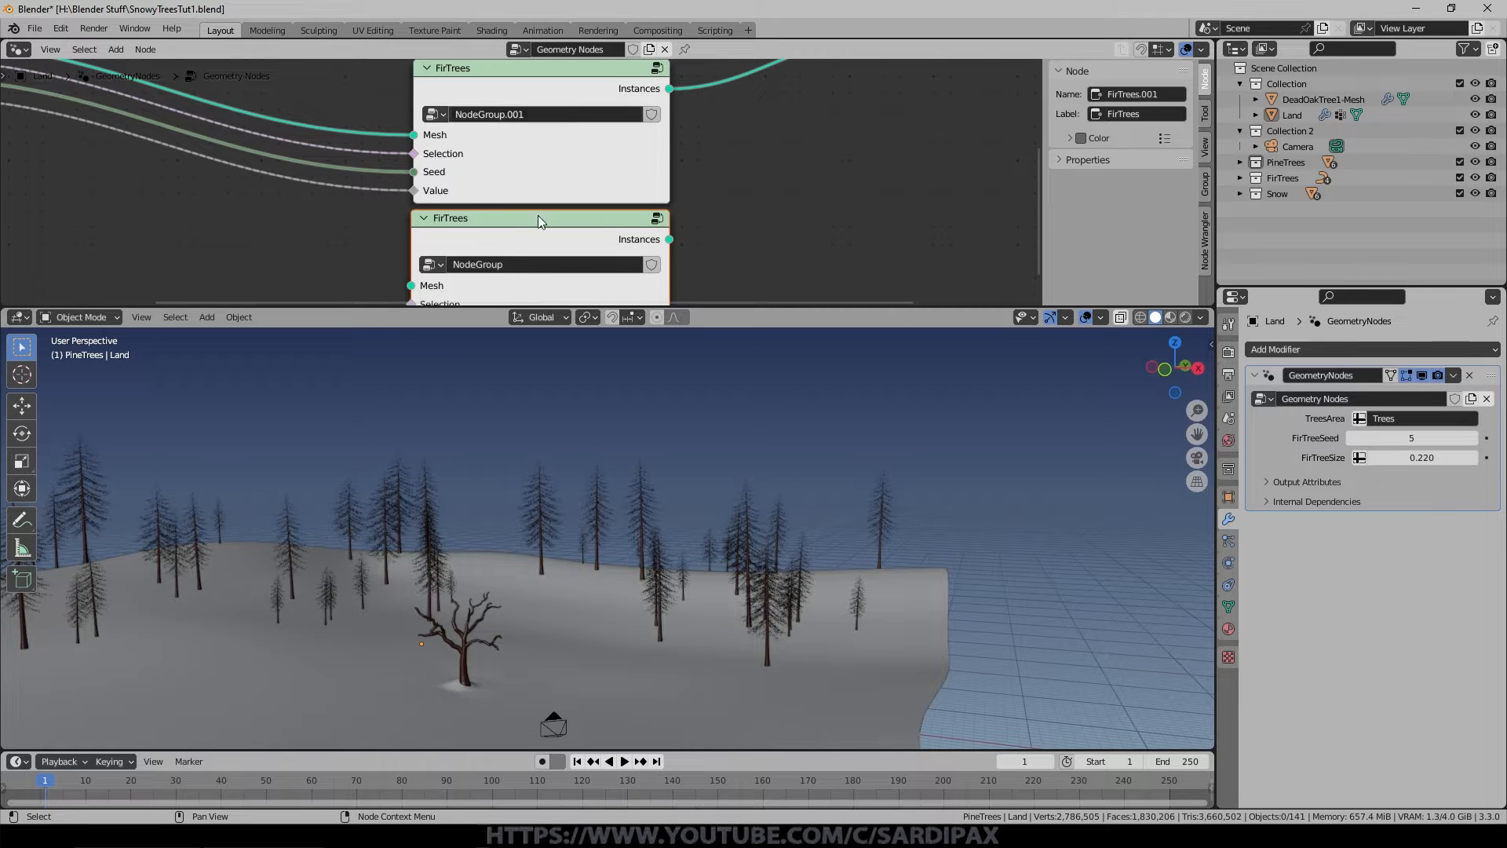
# Link Geometry and TreesArea to the lower group's Mesh and Selection, and expose its Seed as a modifier input named PineTreeSeed.
pyautogui.scroll(-2, 522, 182)
pyautogui.moveTo(141, 94); pyautogui.dragTo(454, 246)
pyautogui.moveTo(142, 105); pyautogui.dragTo(453, 258)
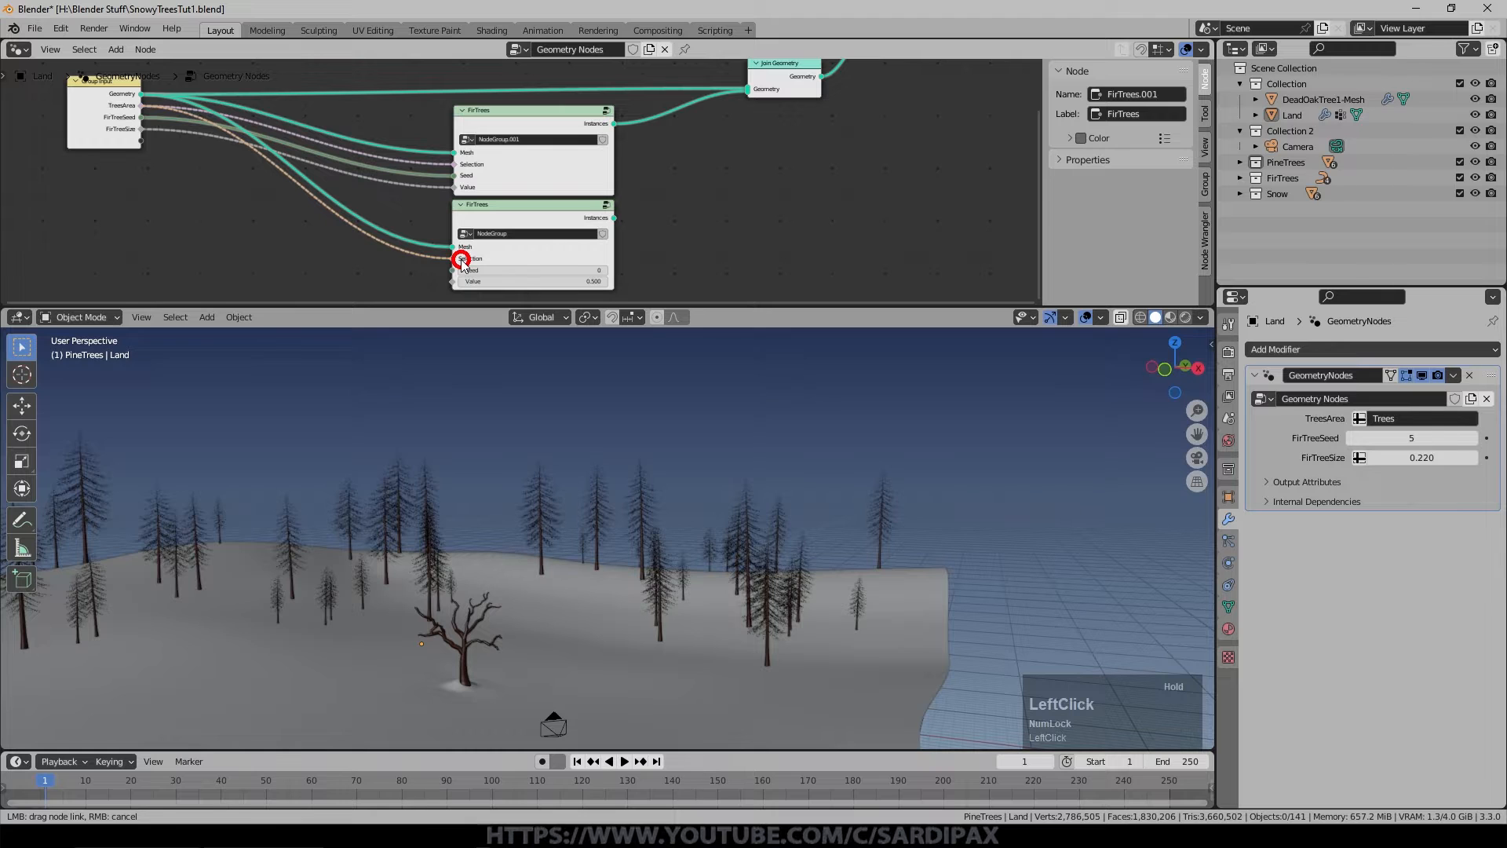
pyautogui.moveTo(141, 142); pyautogui.dragTo(457, 271)
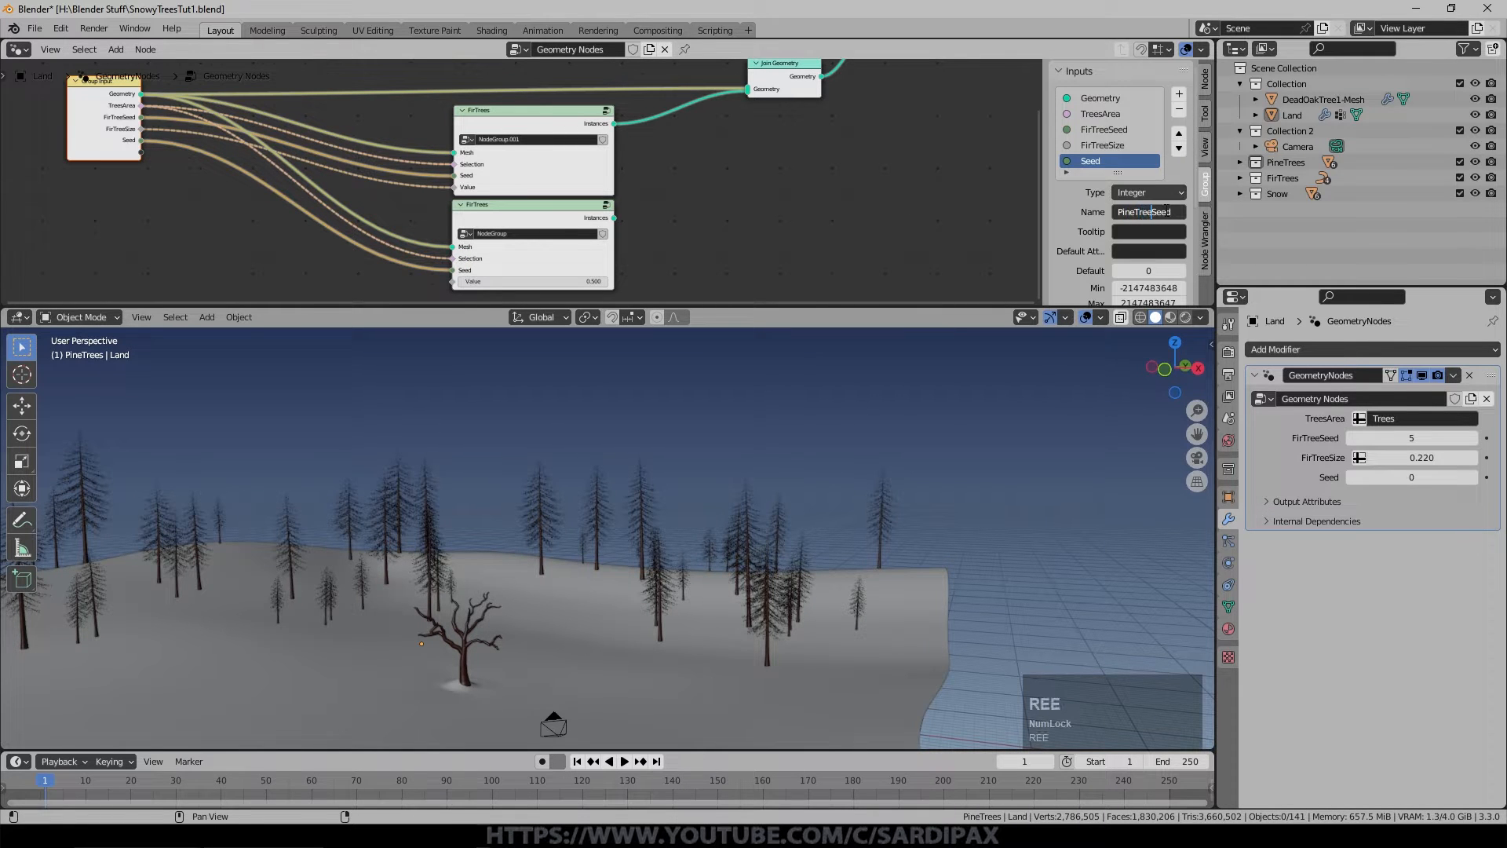
pyautogui.press('KP_Enter')
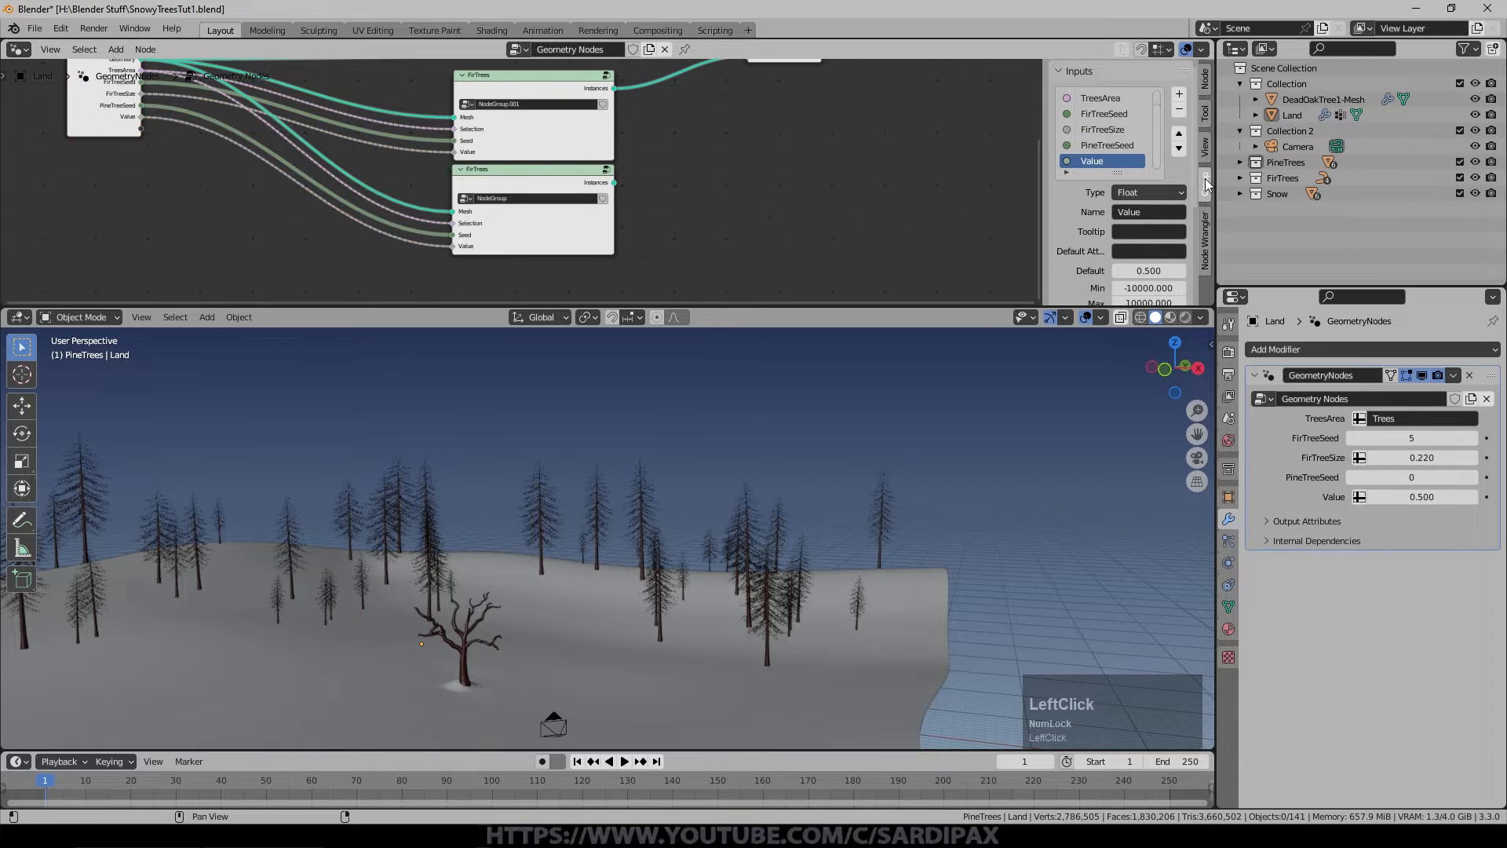
# Rename the lower group's exposed Value input to PineTreeSize and reorder the inputs so PineTreeSeed sits above FirTreeSize.
pyautogui.click(1160, 210)
pyautogui.write('PineTre')
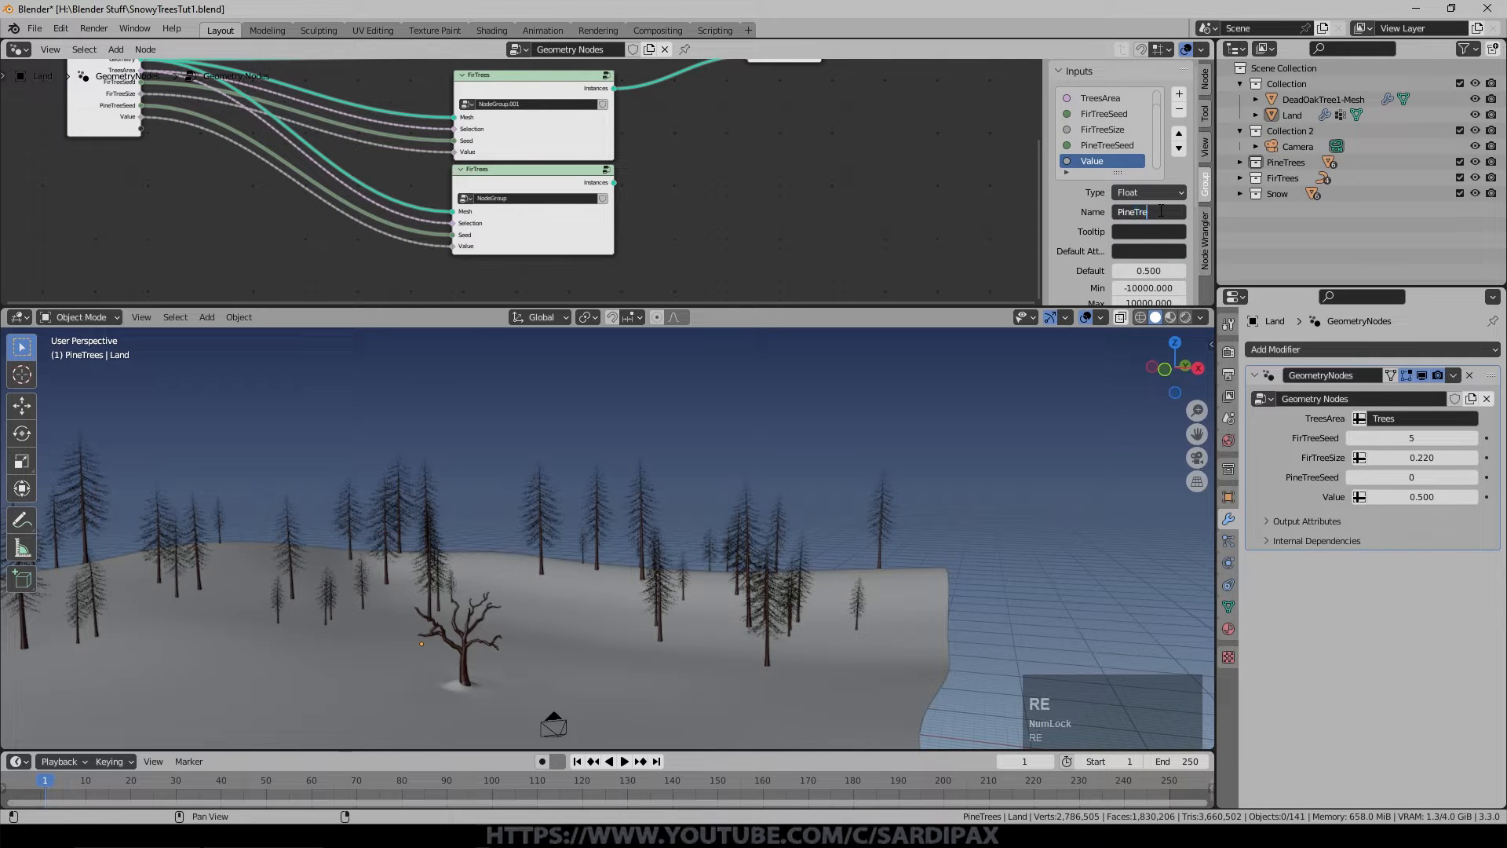
pyautogui.press('Return')
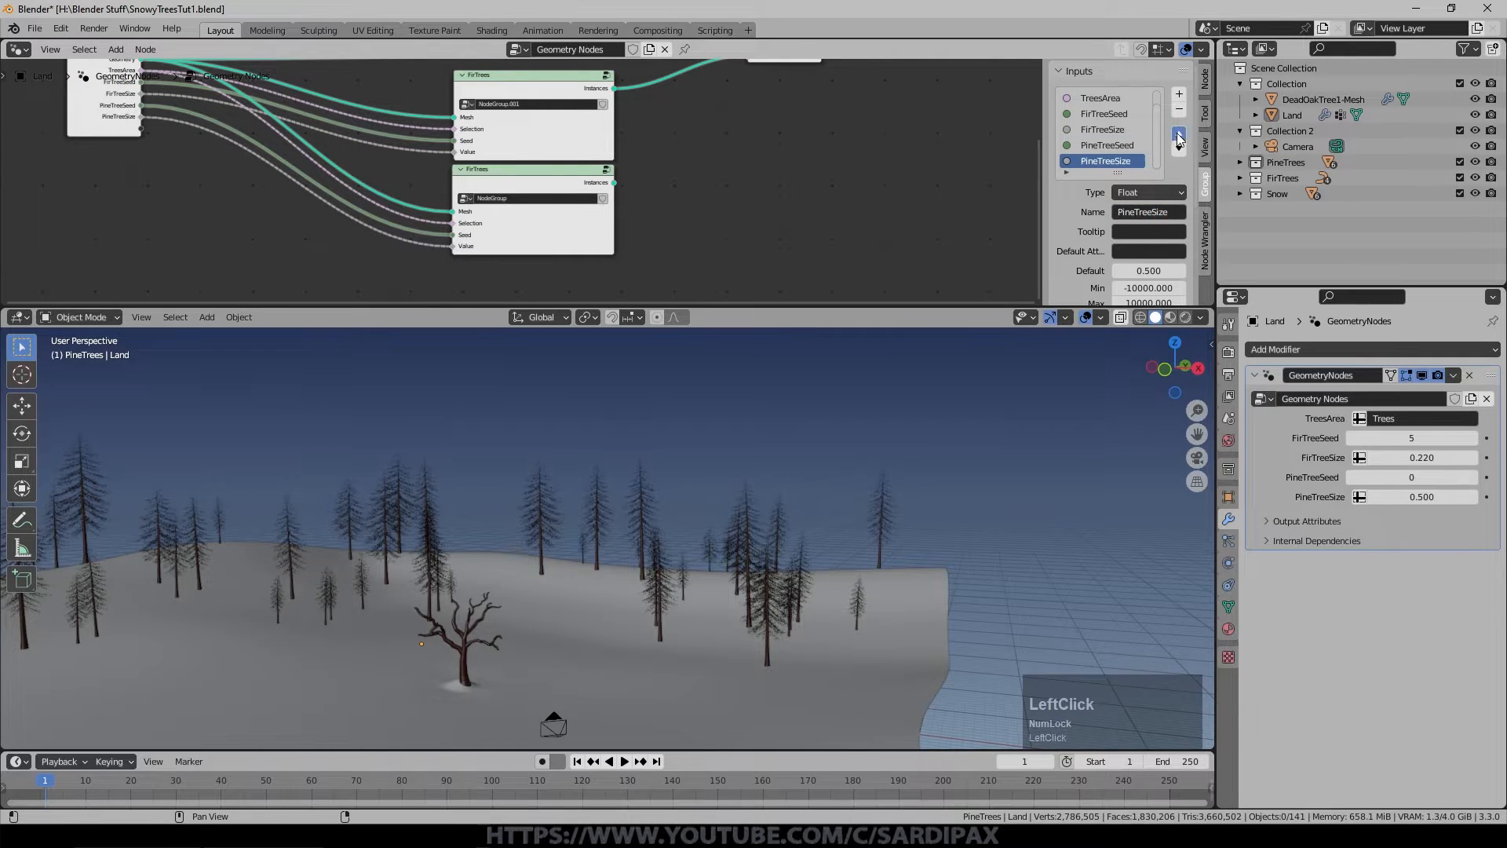
pyautogui.click(1178, 148)
pyautogui.click(1130, 161)
pyautogui.click(1178, 133)
pyautogui.click(1179, 132)
# Link the lower group's Instances to Join Geometry and change the collection in its Collection Info node to PineTrees.
pyautogui.moveTo(614, 182); pyautogui.dragTo(719, 111)
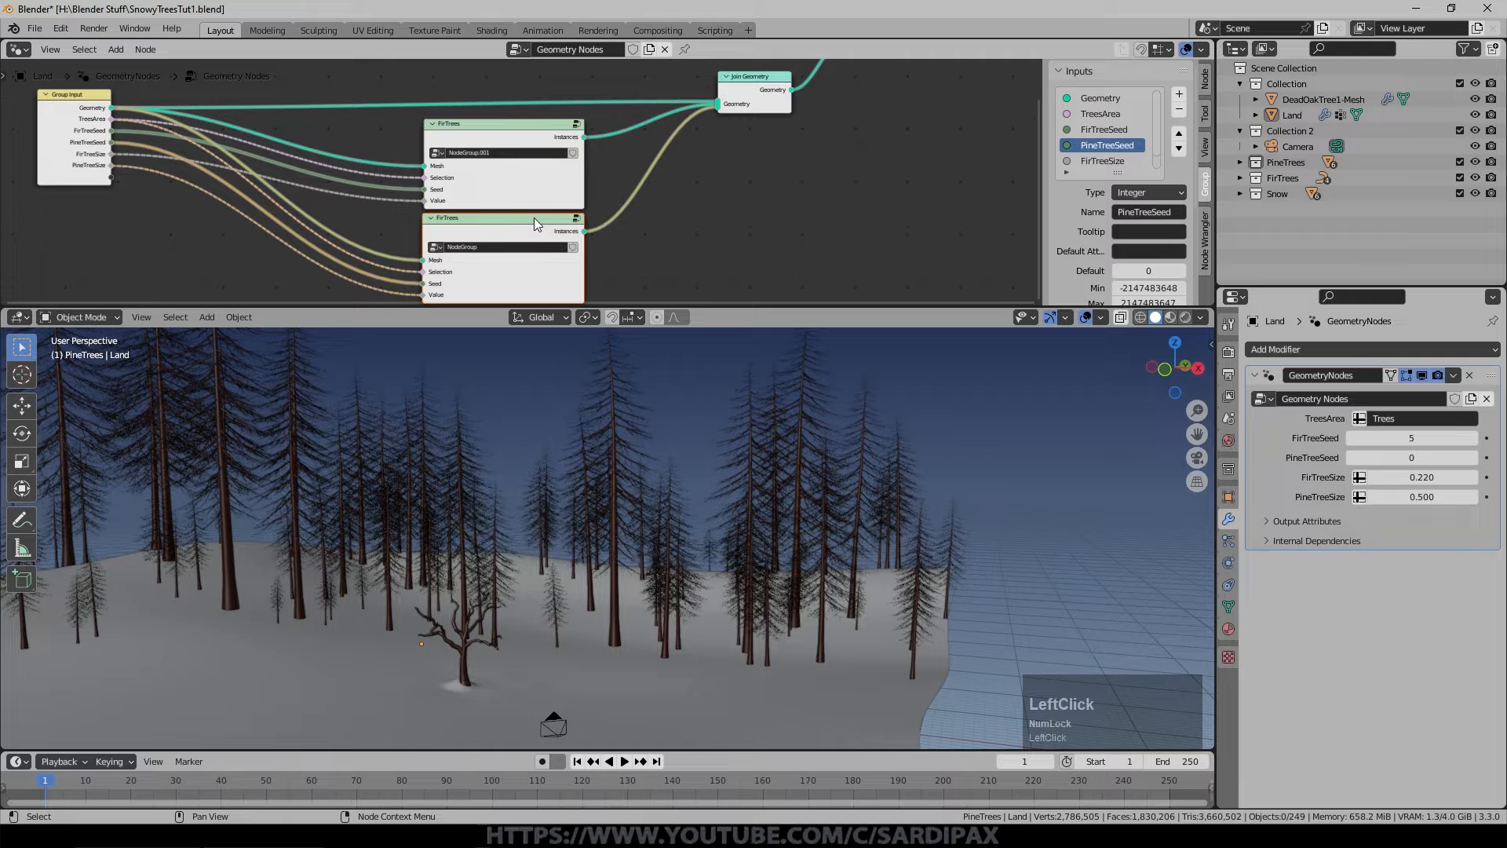
pyautogui.press('Tab')
pyautogui.moveTo(712, 269); pyautogui.dragTo(725, 190, button='middle')
pyautogui.click(727, 190)
pyautogui.scroll(4, 645, 210)
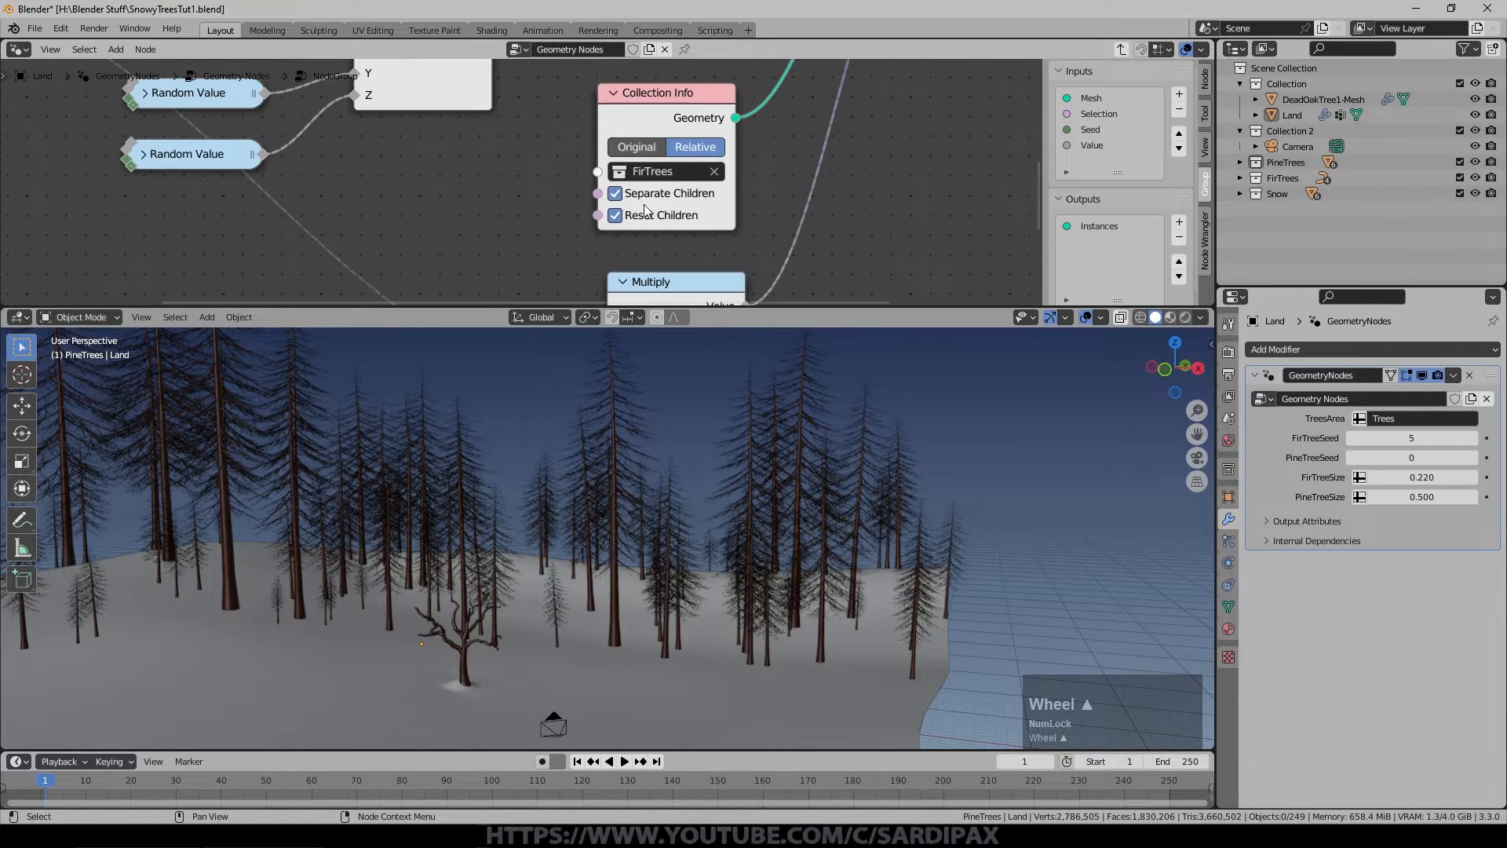
pyautogui.click(651, 170)
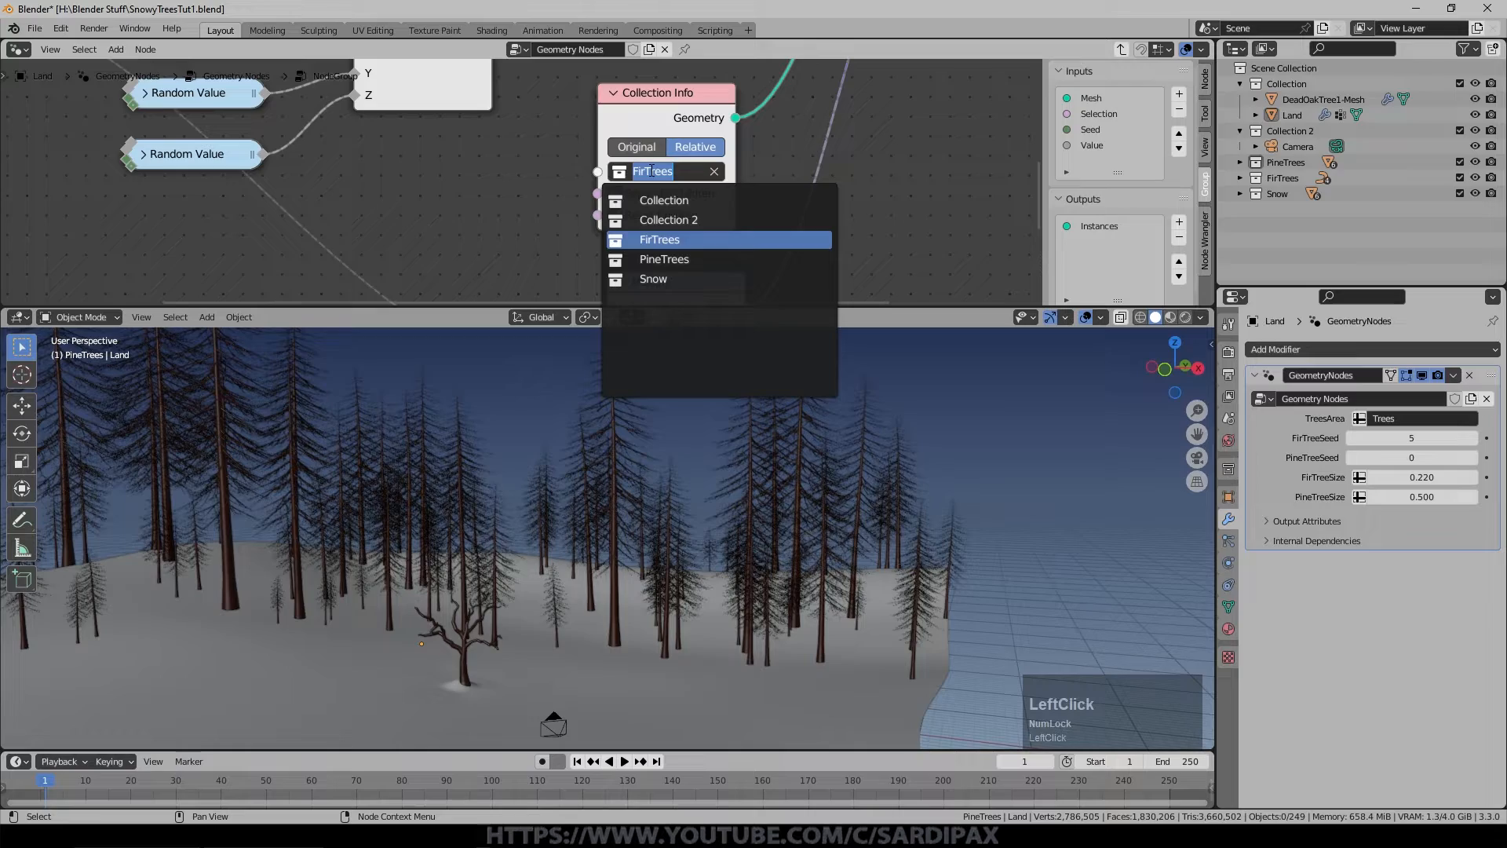
pyautogui.click(670, 263)
# Set the PineTreeSeed of the Land's GeometryNodes modifier to -25.
pyautogui.moveTo(710, 549); pyautogui.dragTo(643, 518, button='middle')
pyautogui.scroll(-2, 515, 126)
pyautogui.moveTo(1366, 457); pyautogui.dragTo(1446, 453)
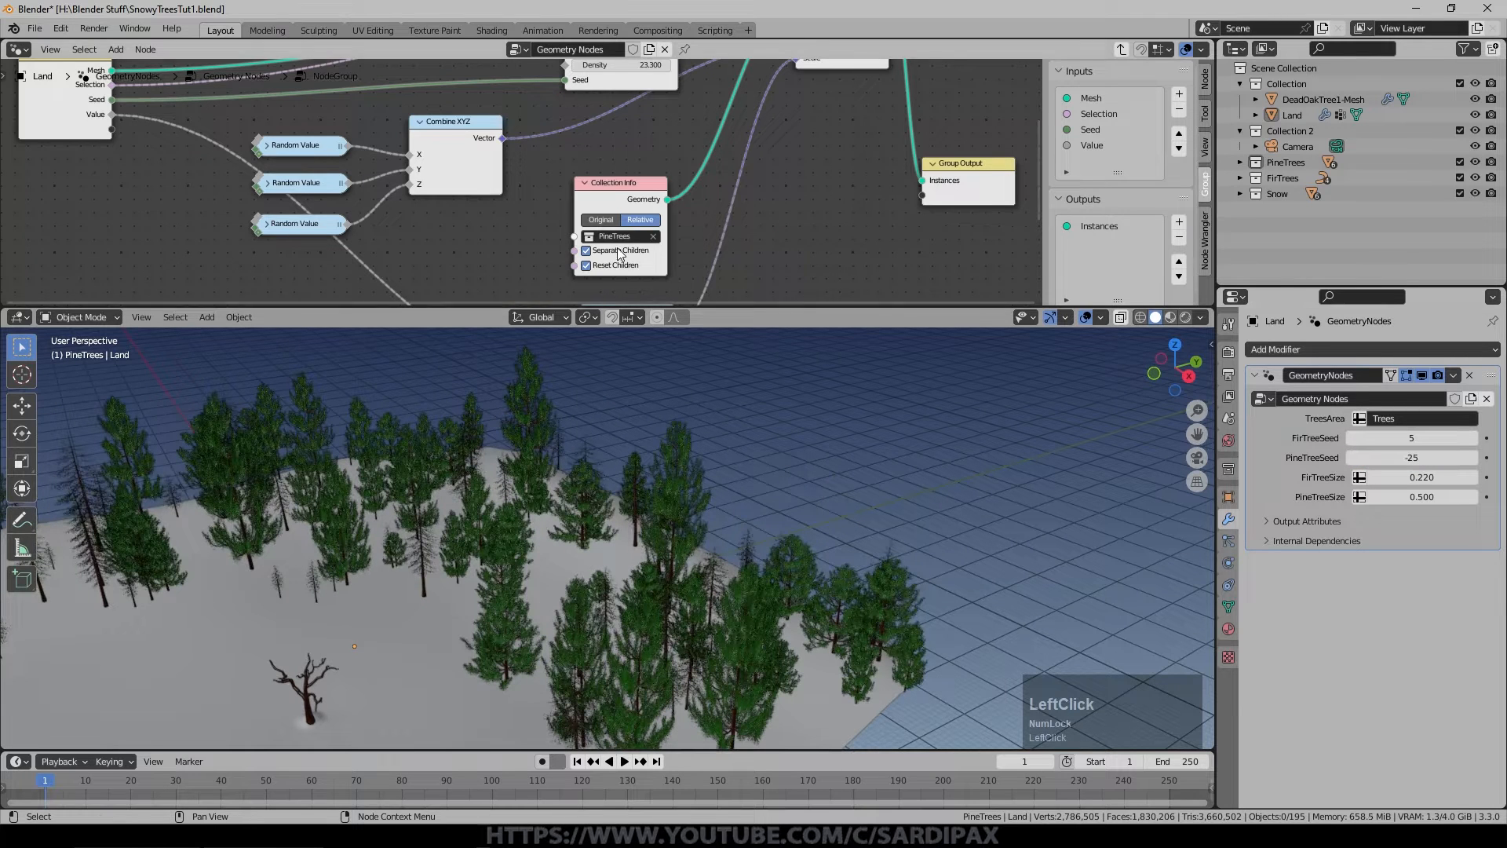
# Inside the fir group NodeGroup.001, link the point distribution's Density to Group Input and name that input FirTreeDensity.
pyautogui.press('Tab')
pyautogui.press('Tab')
pyautogui.moveTo(541, 160); pyautogui.dragTo(693, 170, button='middle')
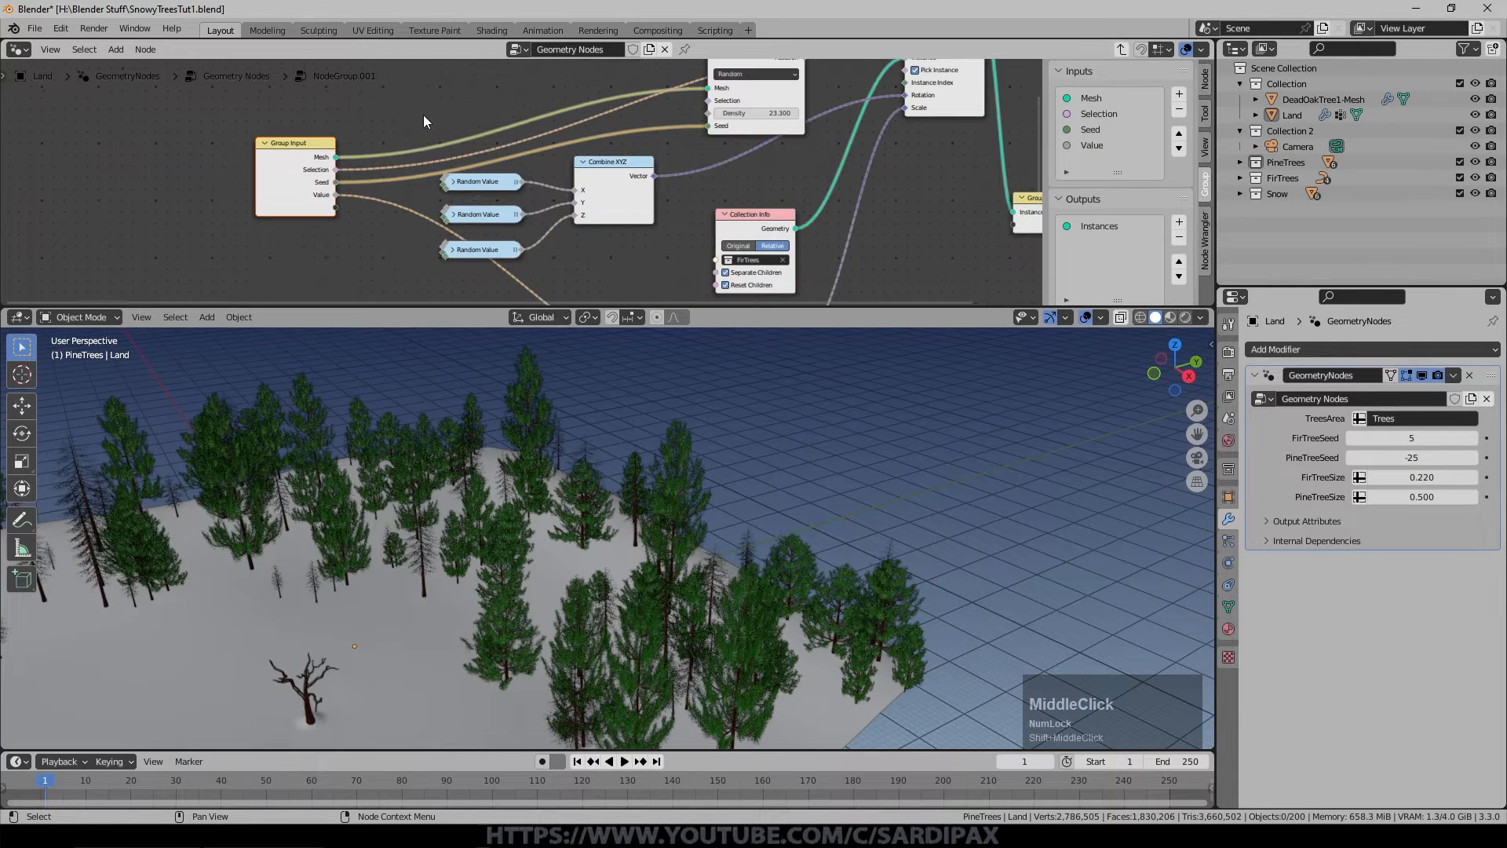
pyautogui.moveTo(709, 113); pyautogui.dragTo(336, 207)
pyautogui.click(1156, 212)
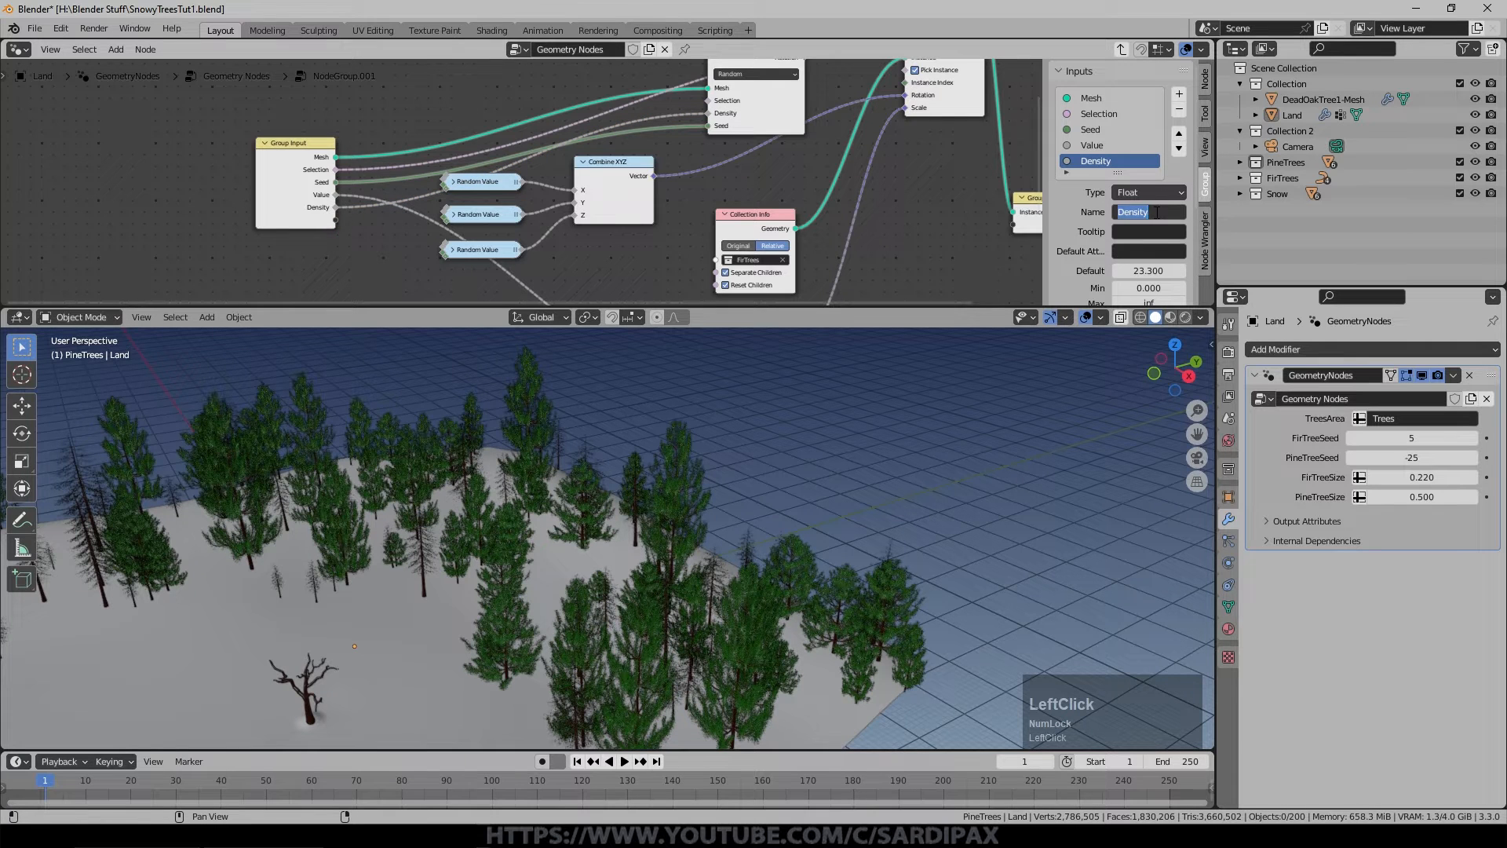
pyautogui.press('Home')
pyautogui.write('FirTree')
pyautogui.press('KP_Enter')
pyautogui.press('Tab')
# Expose Density as an input of the lower pine group, and link FirTreeDensity to the main tree's Group Input.
pyautogui.click(573, 233)
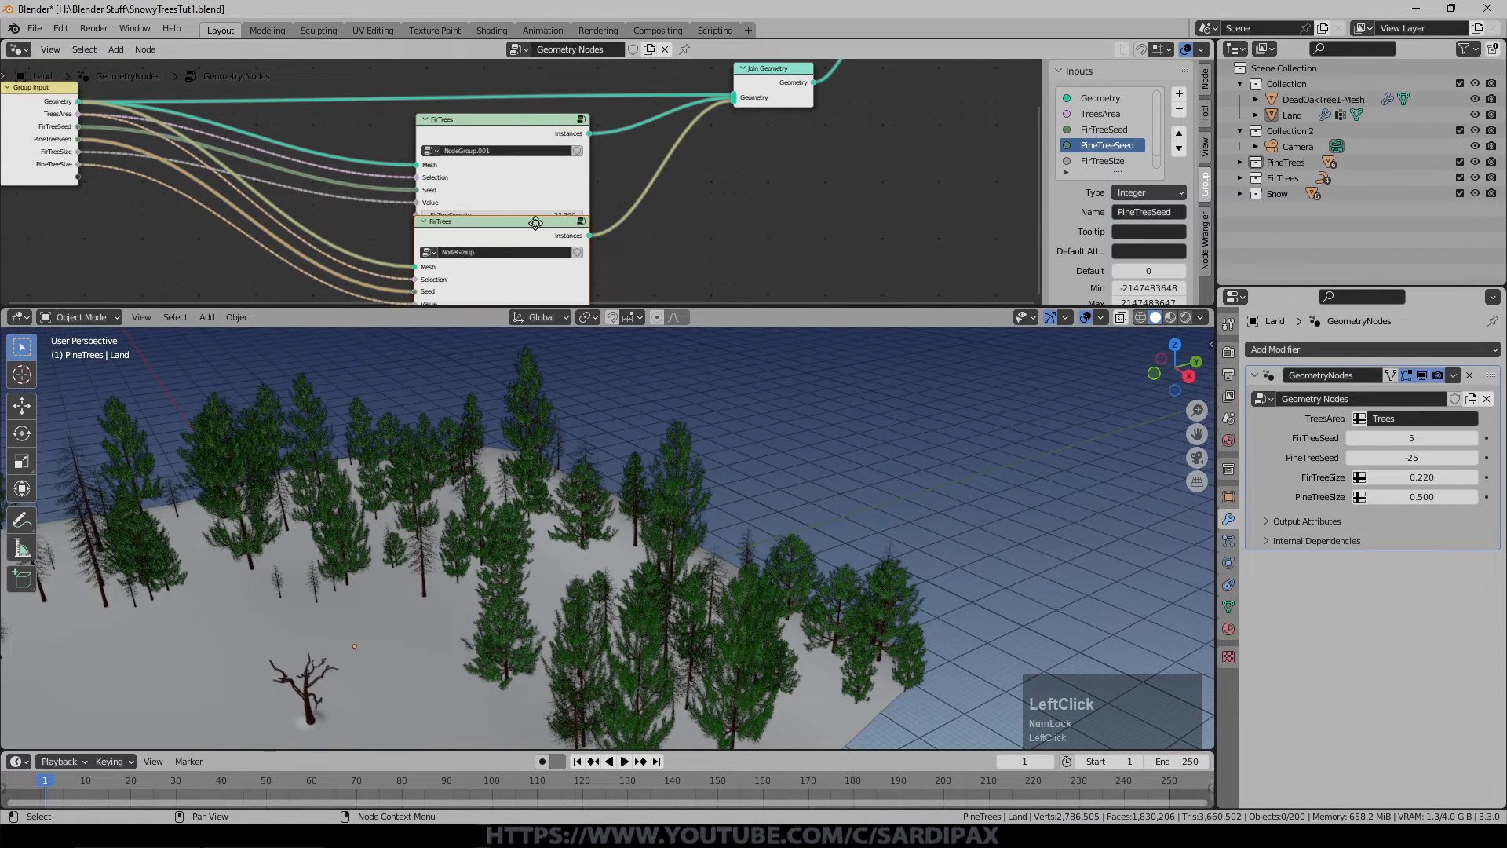
pyautogui.press('Tab')
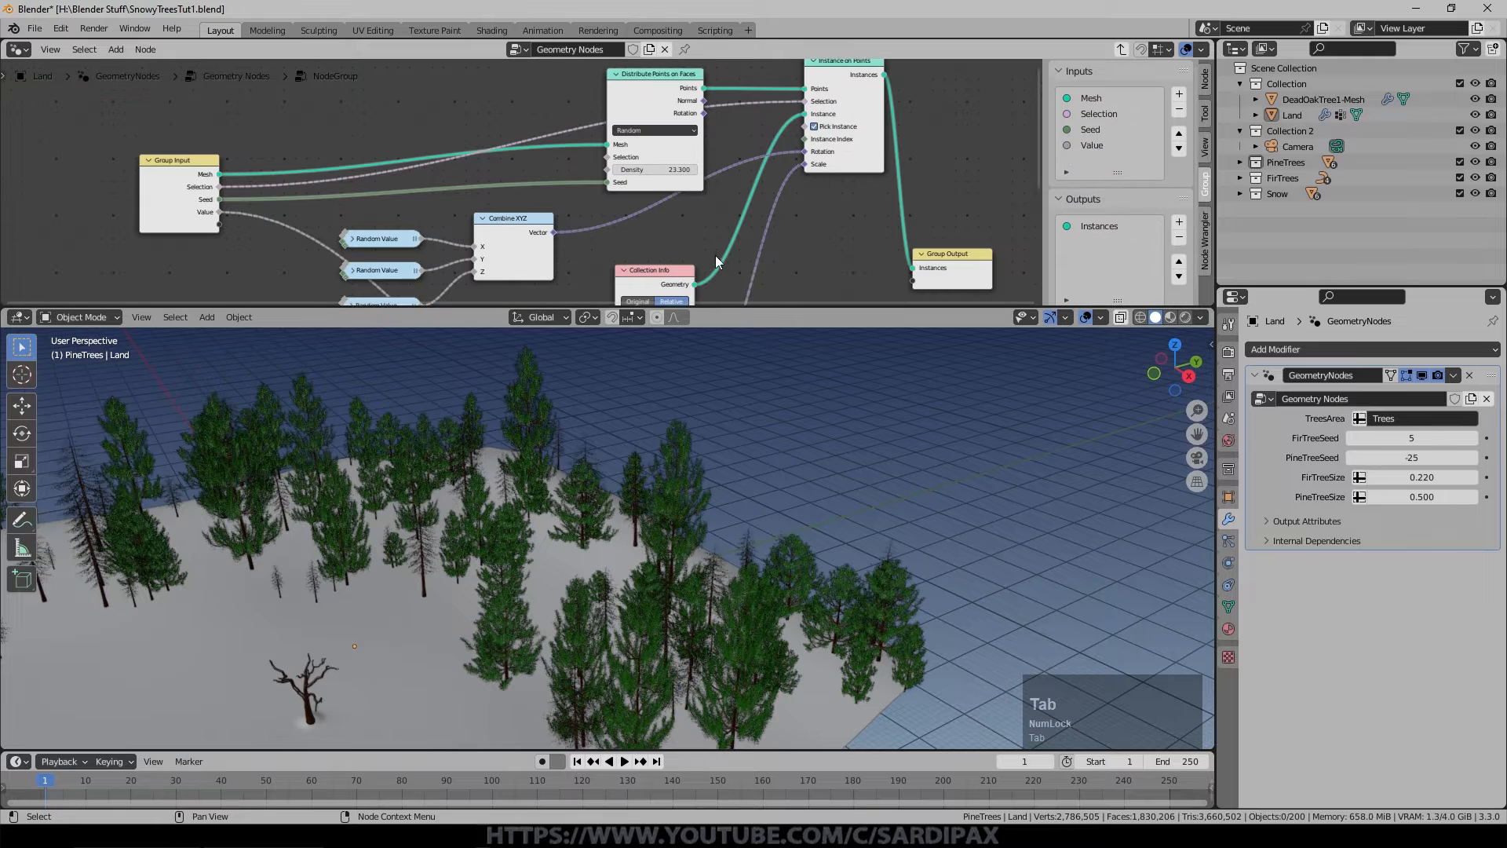
pyautogui.click(1207, 181)
pyautogui.moveTo(593, 157); pyautogui.dragTo(253, 120)
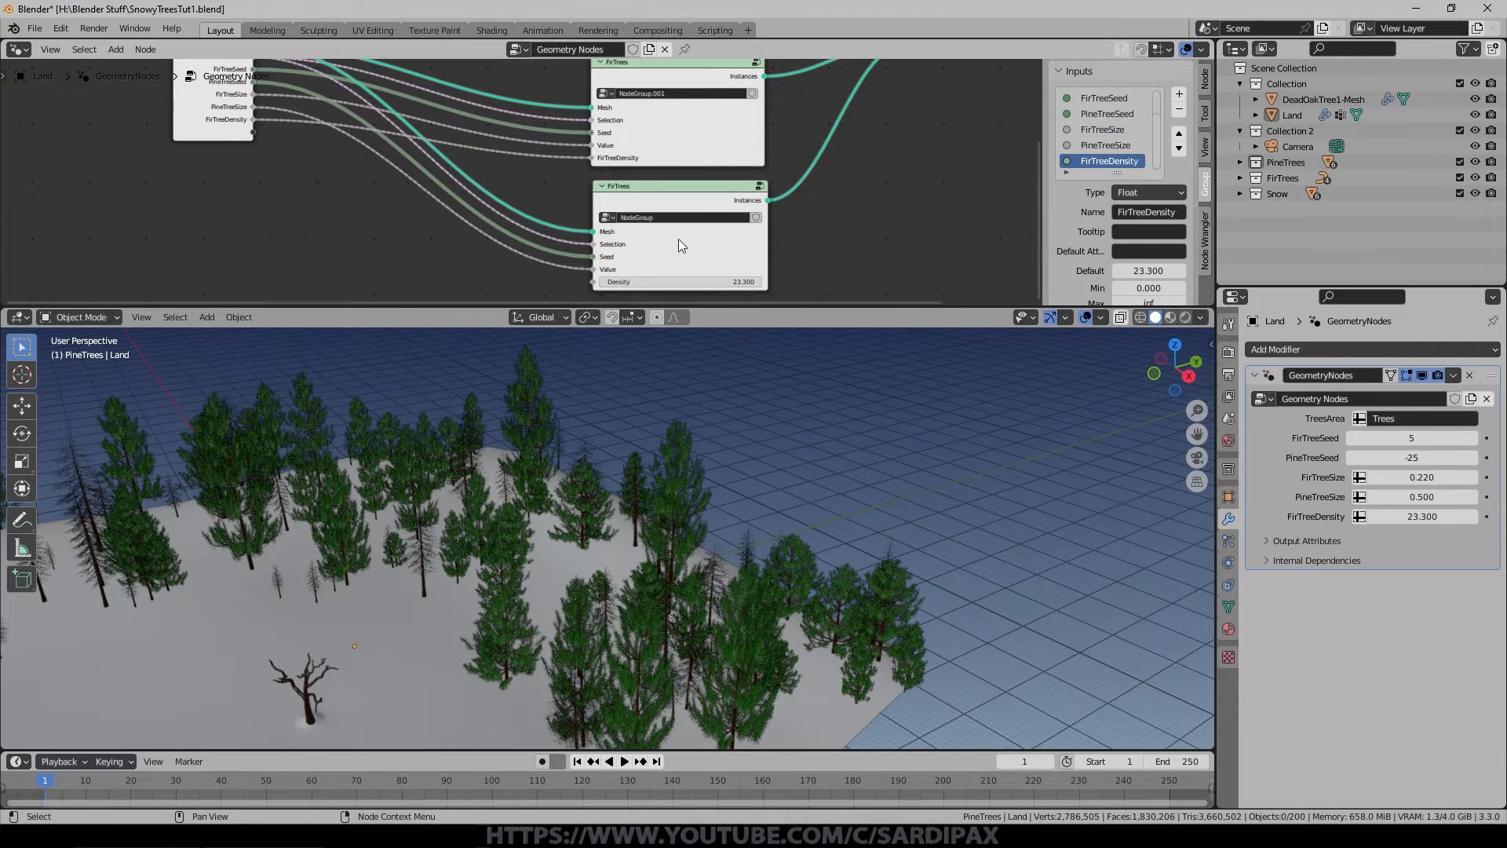
# Rename the pine group's Density input to PineTreeDensity.
pyautogui.click(692, 194)
pyautogui.click(1157, 216)
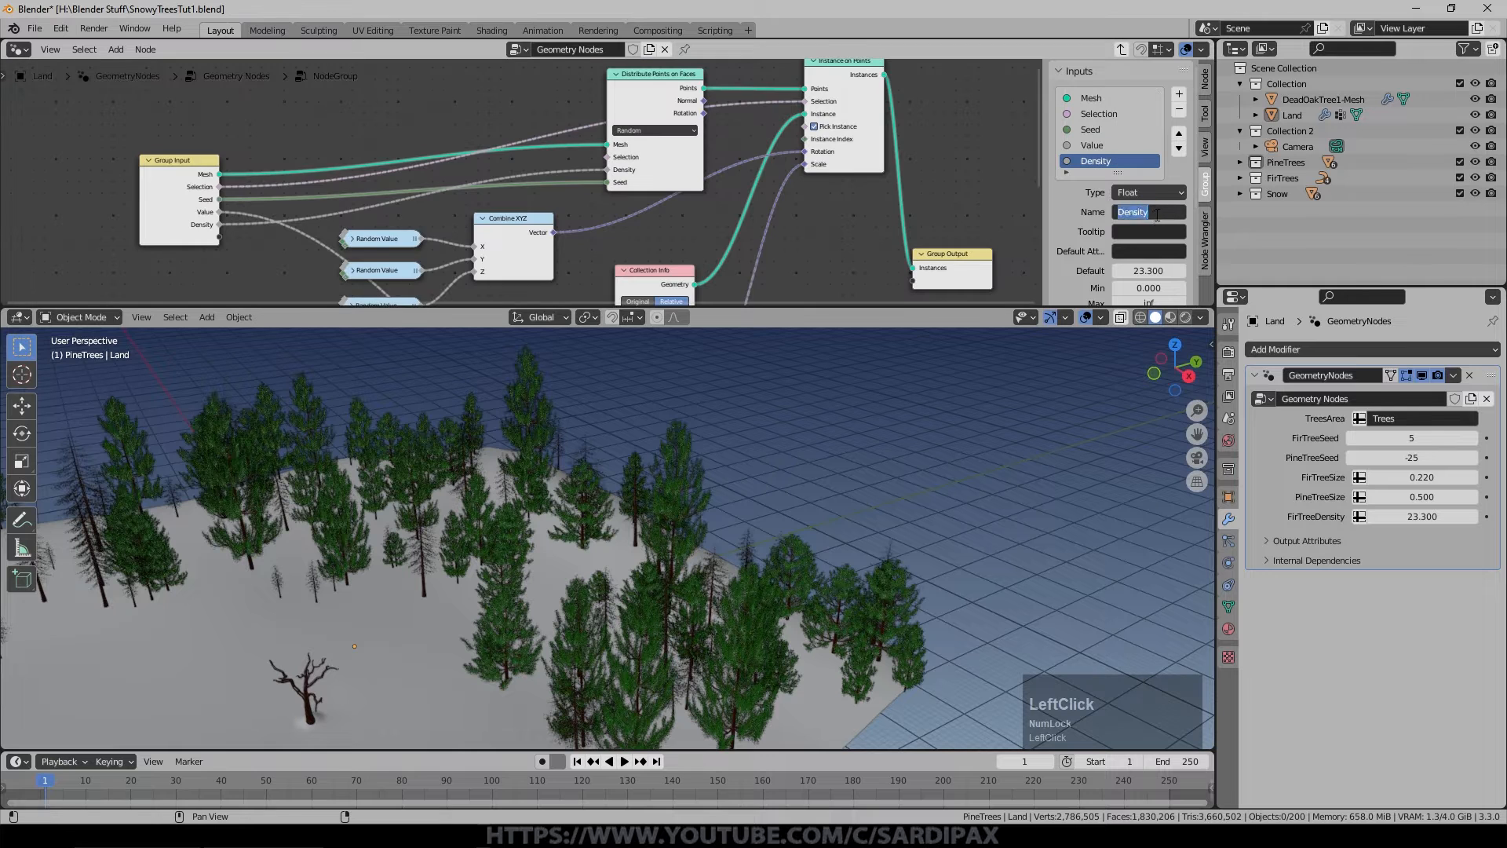
pyautogui.press('Home')
pyautogui.write('PineTree')
pyautogui.press('KP_Enter')
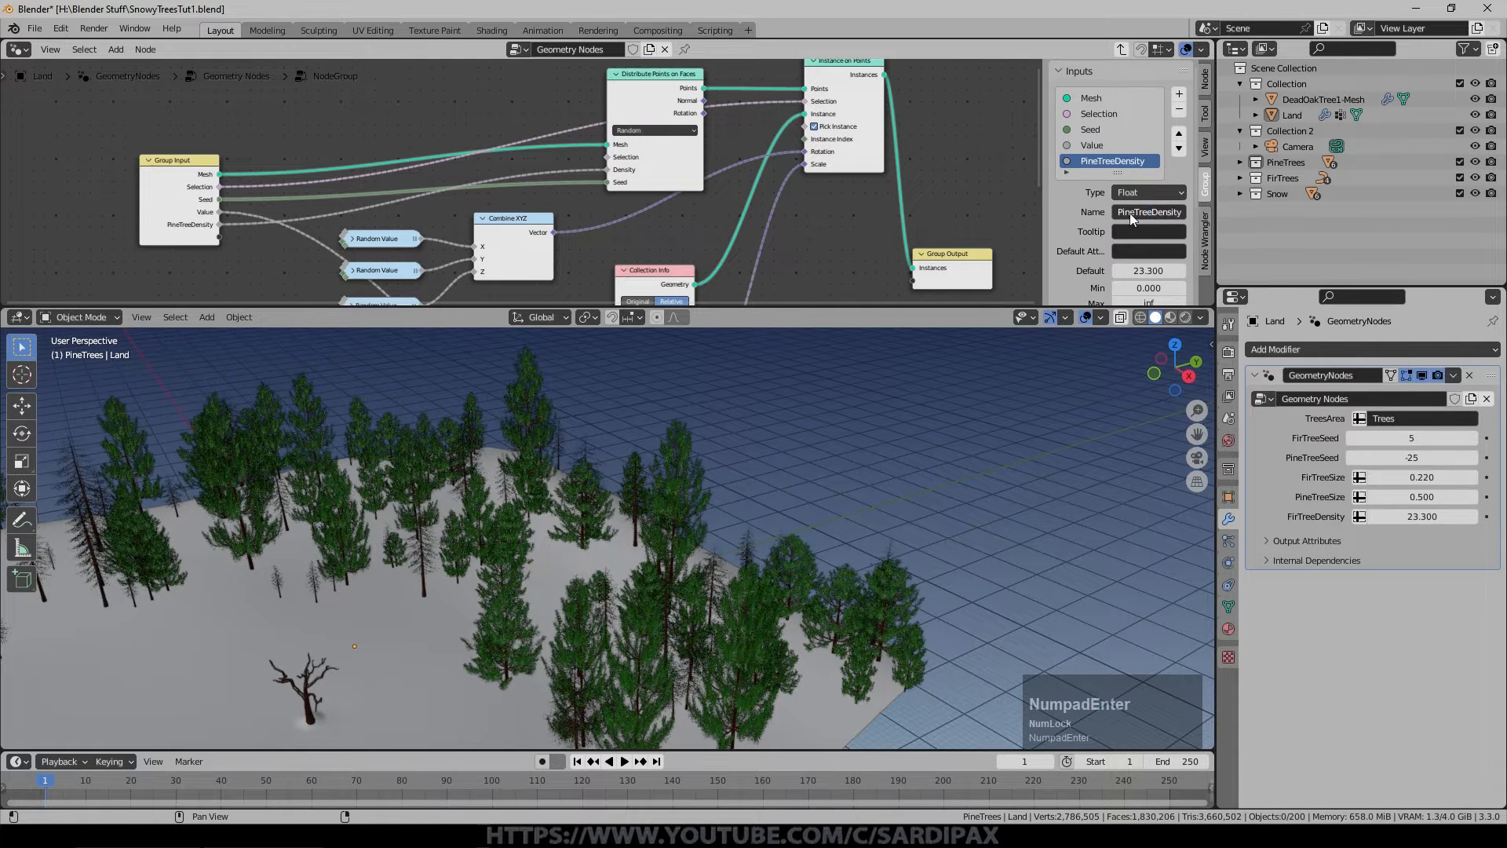
# Link the pine group's PineTreeDensity to the main tree's Group Input and save the file.
pyautogui.press('Tab')
pyautogui.moveTo(592, 281); pyautogui.dragTo(253, 131)
pyautogui.hotkey('ctrl', 's')
# Enlarge the 3D viewport and bring the view in close around the dead oak.
pyautogui.moveTo(869, 307); pyautogui.dragTo(869, 161)
pyautogui.moveTo(773, 510); pyautogui.dragTo(942, 447, button='middle')
pyautogui.scroll(3, 738, 523)
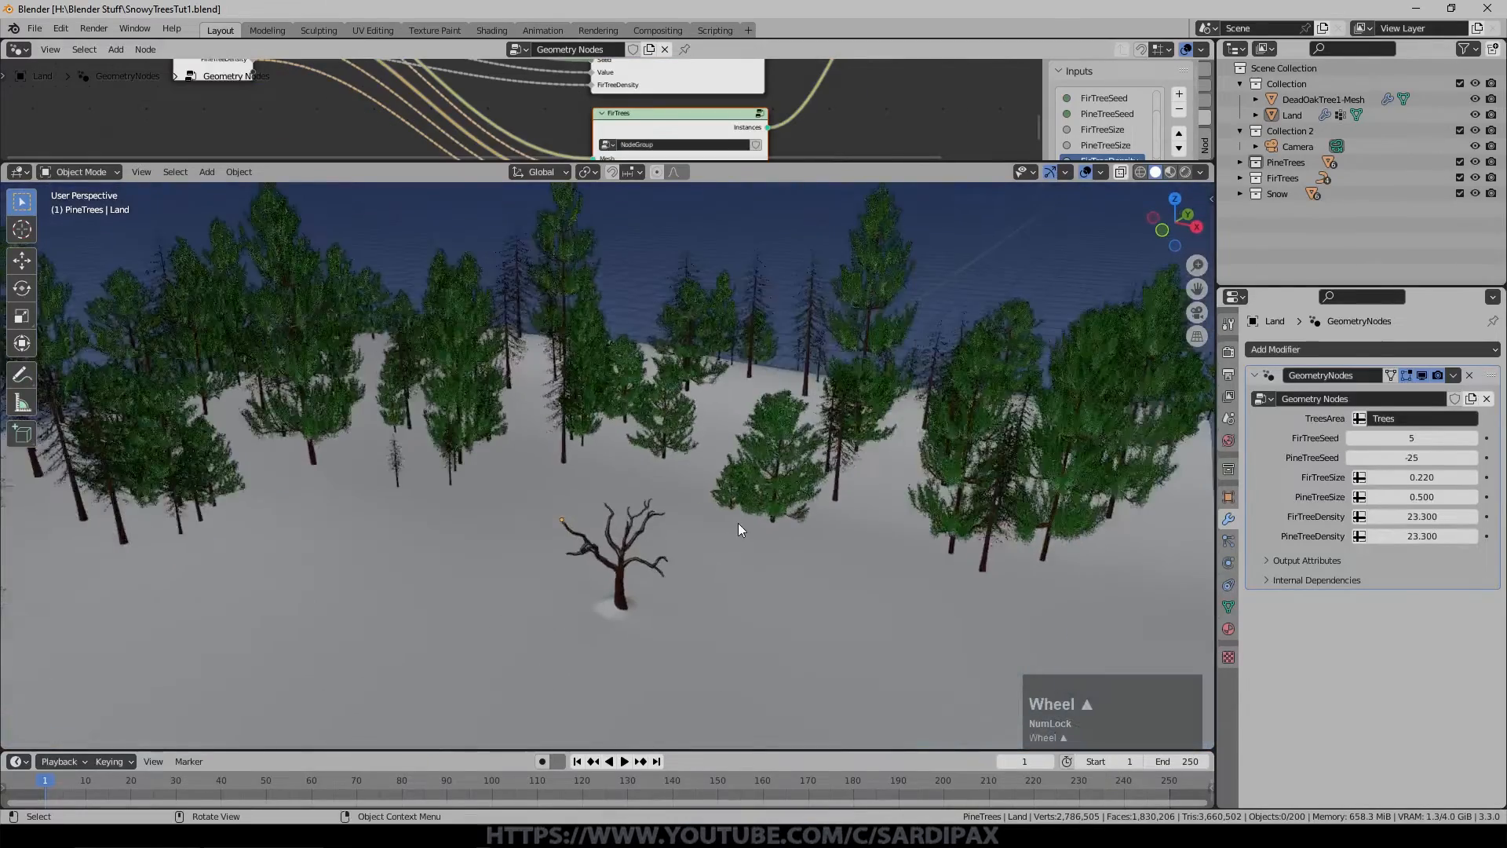
pyautogui.moveTo(738, 523); pyautogui.dragTo(770, 510, button='middle')
pyautogui.scroll(3, 771, 510)
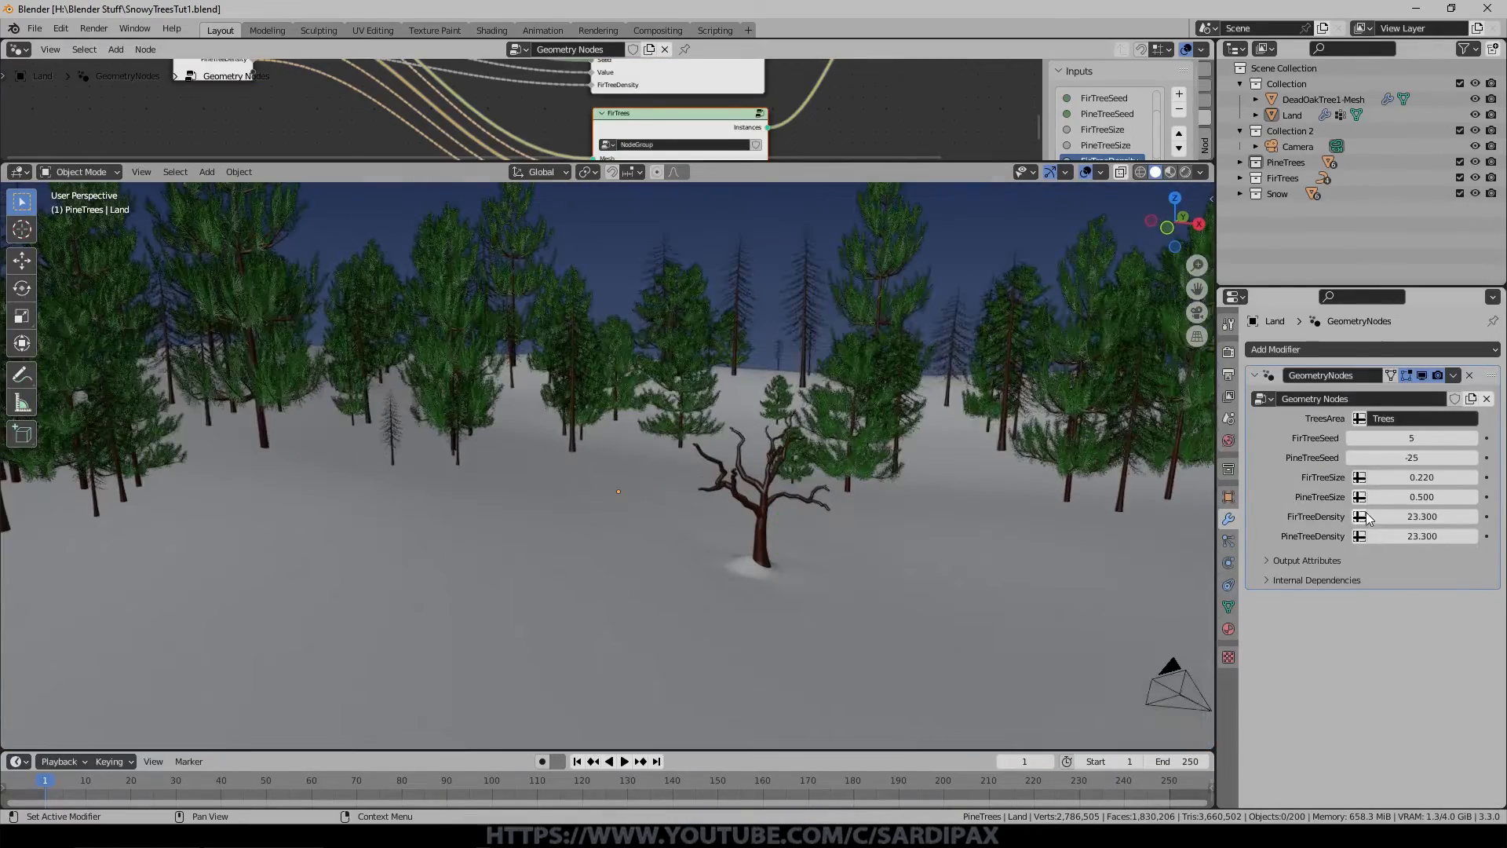
# Look through the camera and set PineTreeSize to 0.270 and FirTreeSize to 0.300.
pyautogui.click(1423, 499)
pyautogui.moveTo(1417, 501); pyautogui.dragTo(39, 516)
pyautogui.press('KP_0')
pyautogui.click(1419, 477)
# Set FirTreeDensity to 75 and PineTreeDensity to 50 on the Land's modifier.
pyautogui.click(1417, 518)
pyautogui.write('75')
pyautogui.press('KP_Enter')
pyautogui.click(1417, 518)
pyautogui.write('75')
pyautogui.press('KP_Enter')
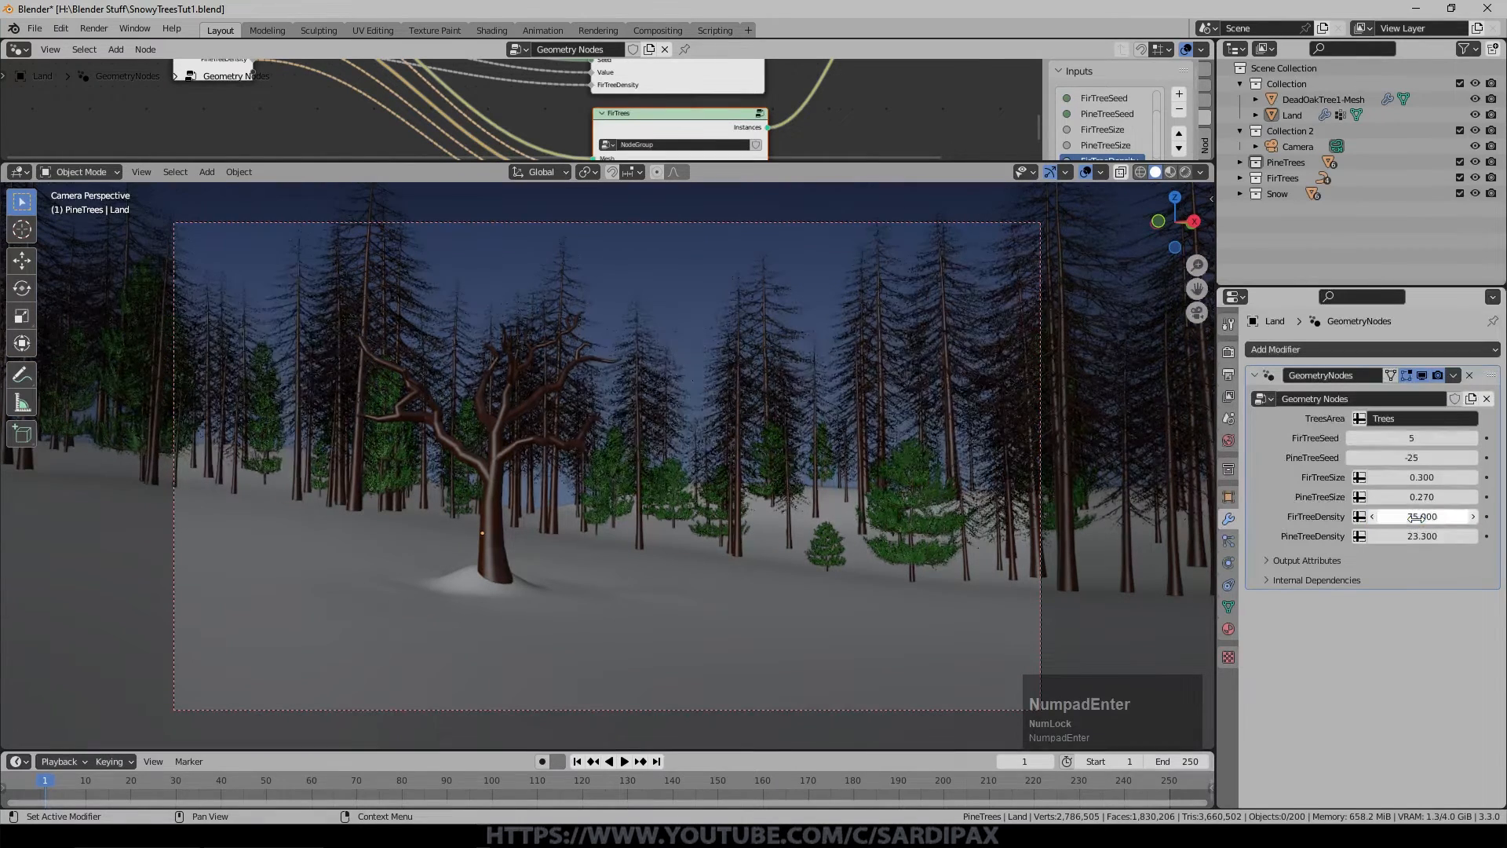
pyautogui.click(1398, 537)
pyautogui.write('50')
pyautogui.press('KP_Enter')
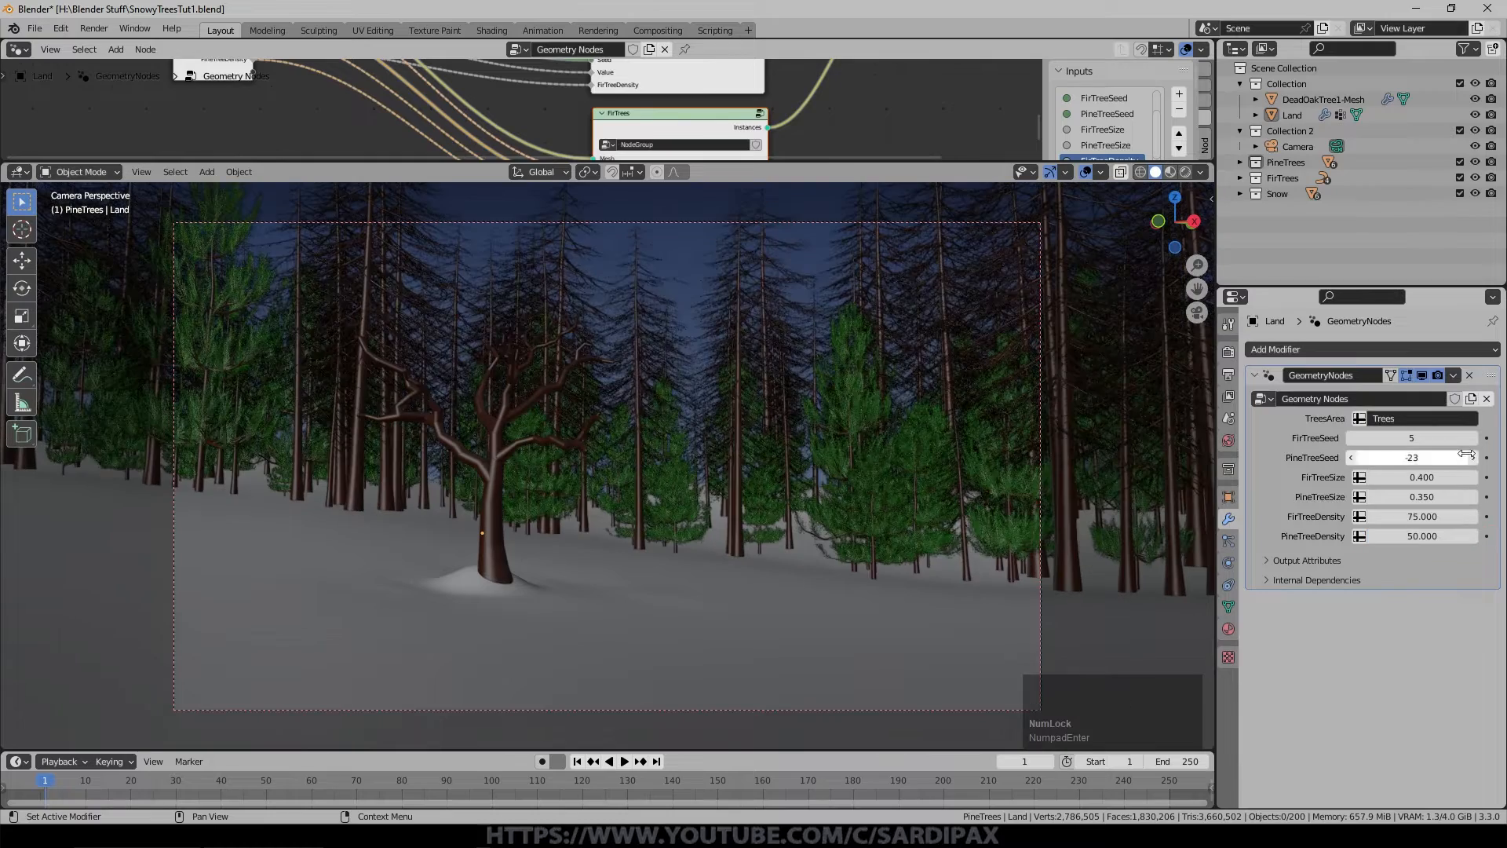
# Set PineTreeSeed to -18 on the Land's geometry nodes modifier.
pyautogui.click(1474, 458)
pyautogui.click(1475, 460)
pyautogui.click(1474, 458)
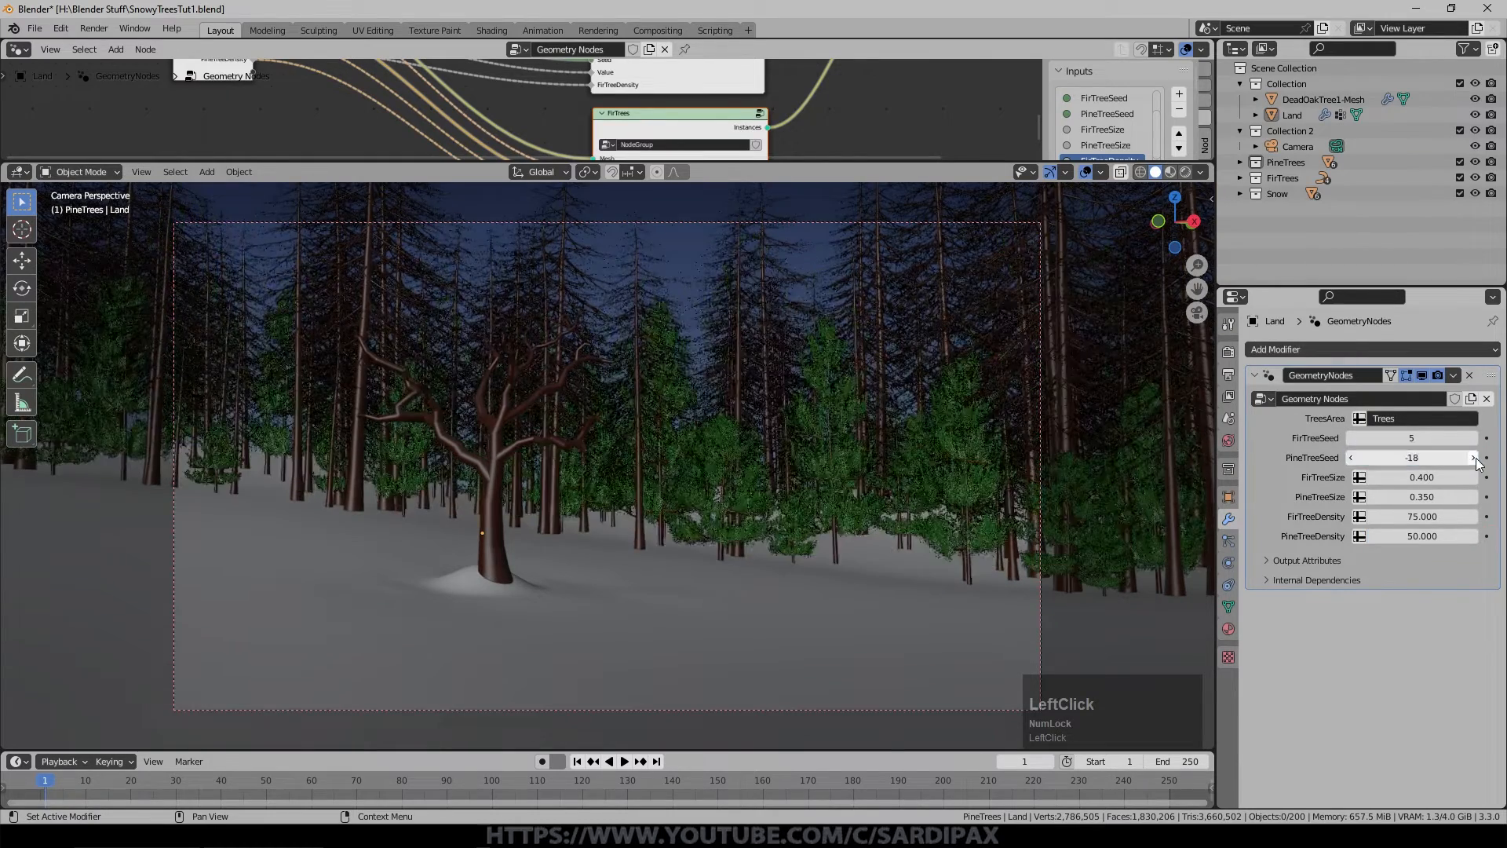
# Select the Camera and adjust its lens settings slightly to reframe the forest.
pyautogui.click(1292, 146)
pyautogui.click(1228, 562)
pyautogui.moveTo(1387, 429); pyautogui.dragTo(1382, 427)
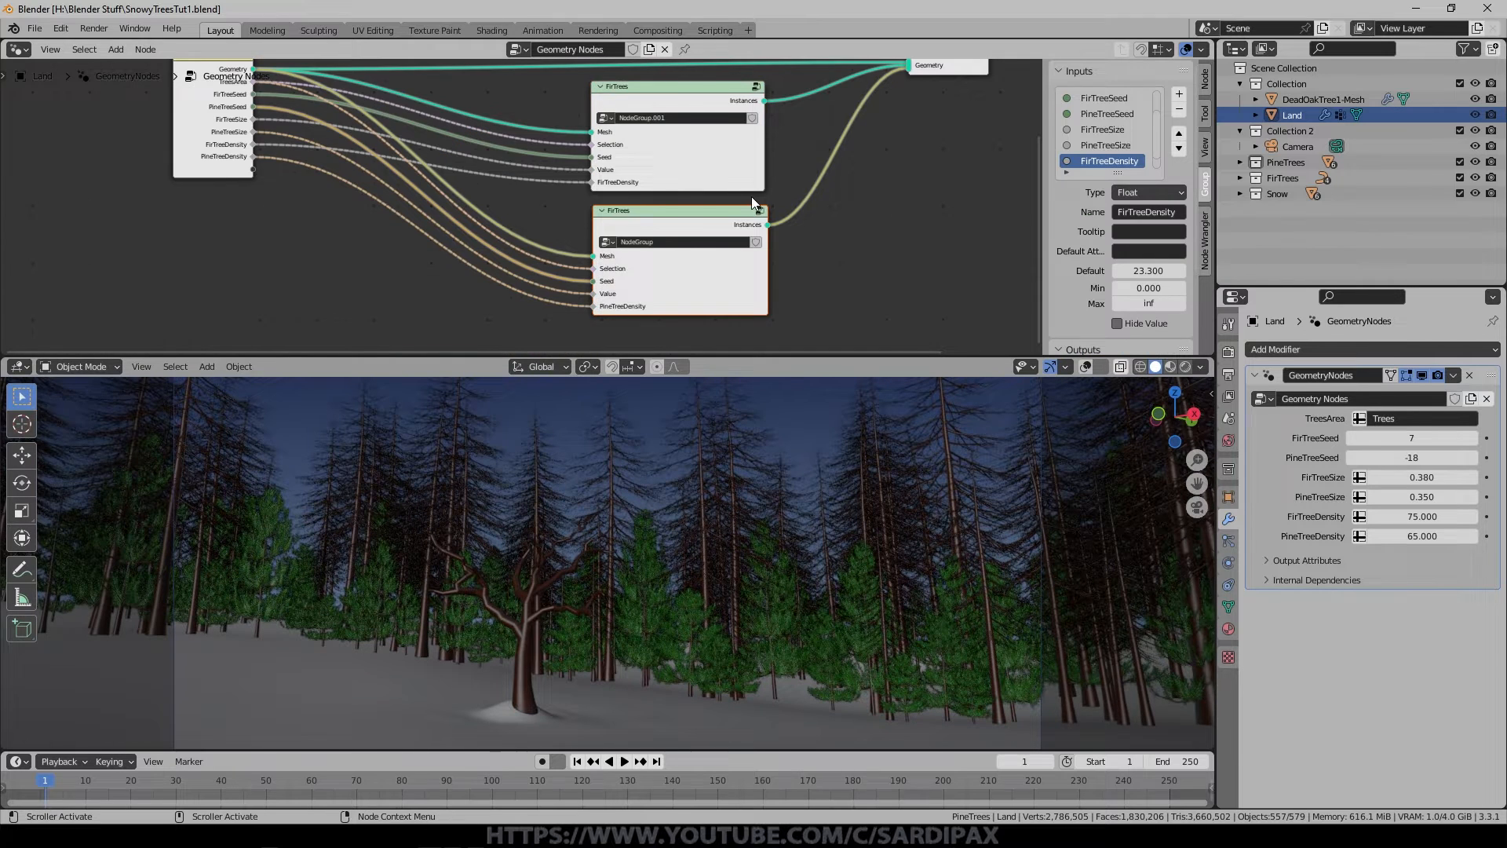
# Switch the node area to the Shader Editor and open tree.004 from the FirTrees collection to show its Fir_Tree material.
pyautogui.press('n')
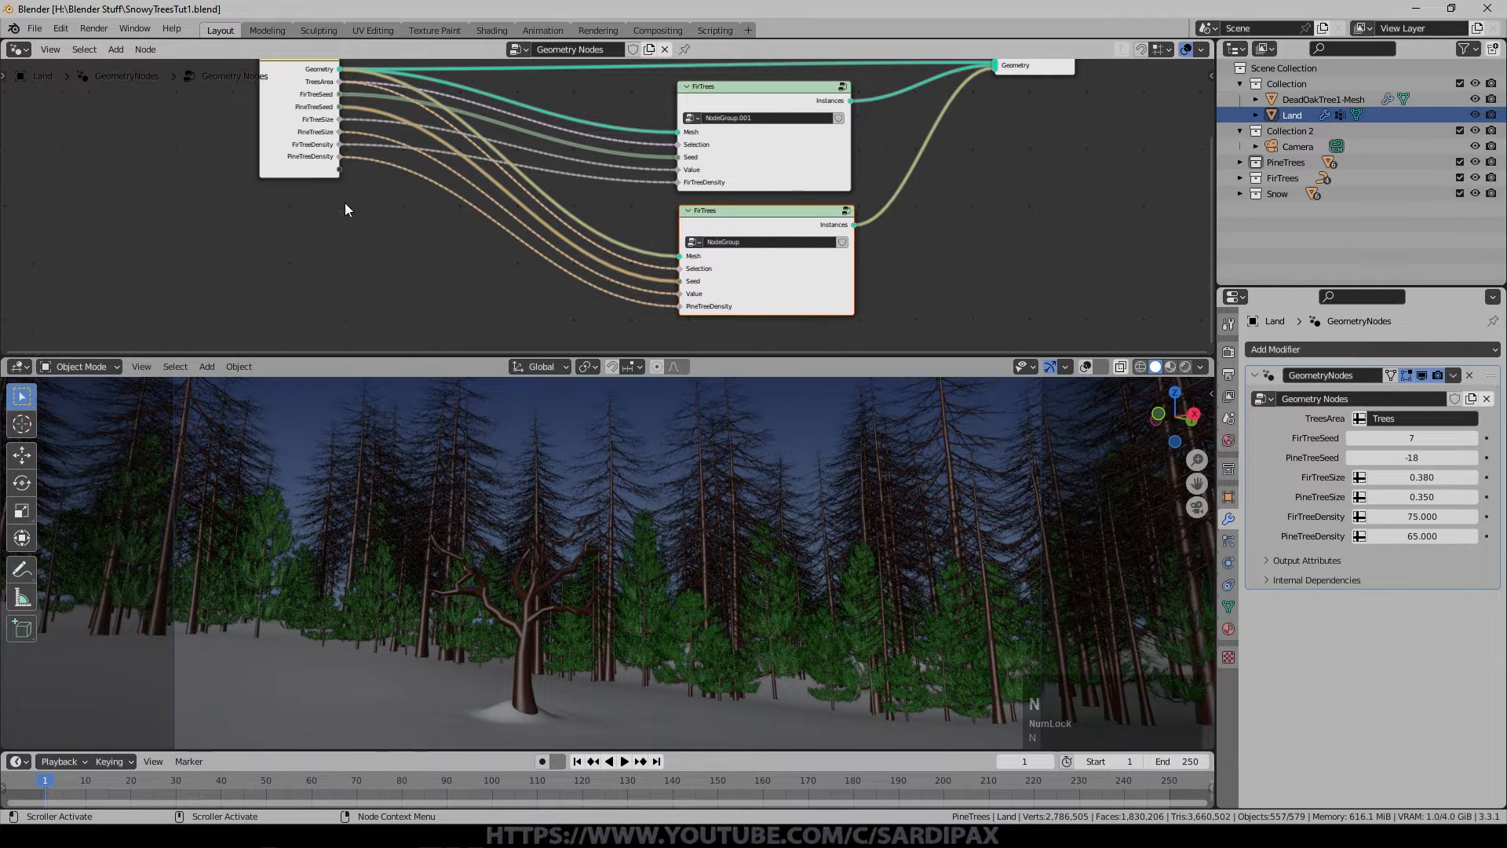
pyautogui.click(19, 50)
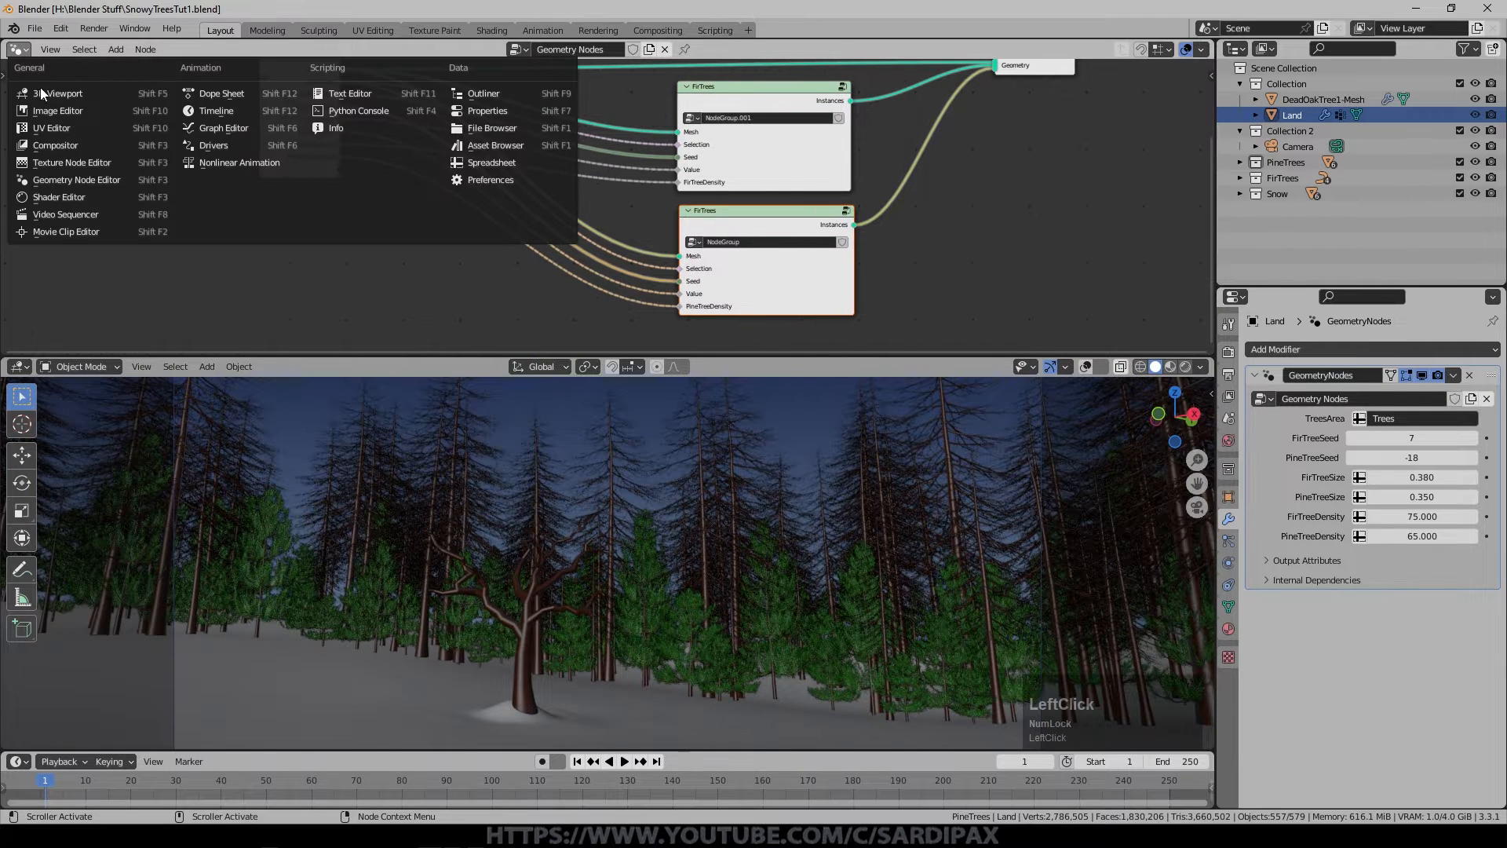
pyautogui.click(83, 193)
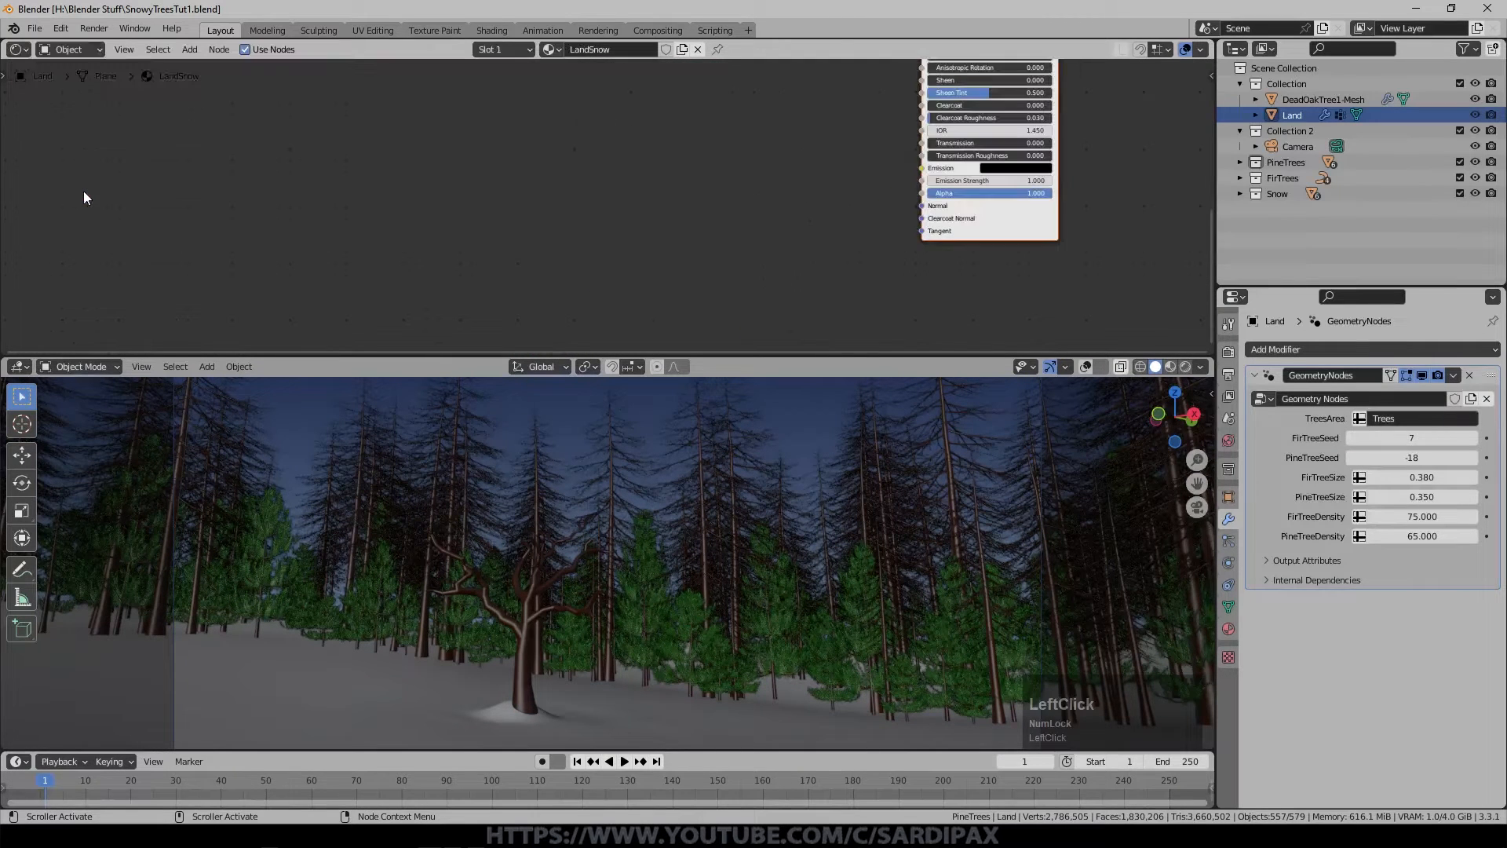
pyautogui.click(1240, 177)
pyautogui.click(1302, 196)
# Reposition the ColorRamp node and disconnect it from the Principled BSDF's Base Color in the Fir_Tree material.
pyautogui.scroll(3, 936, 246)
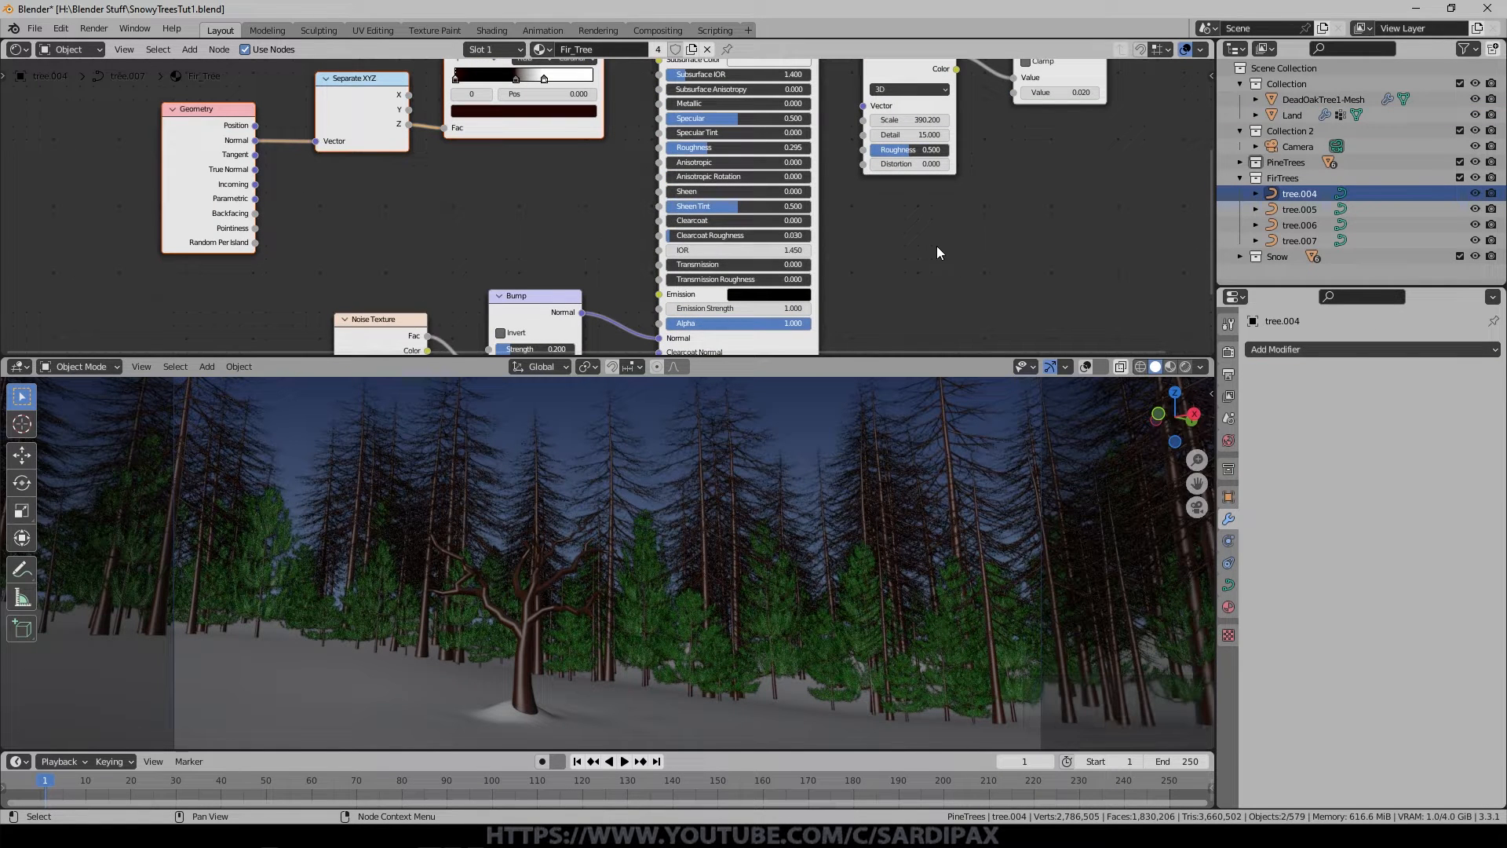
pyautogui.scroll(-2, 945, 274)
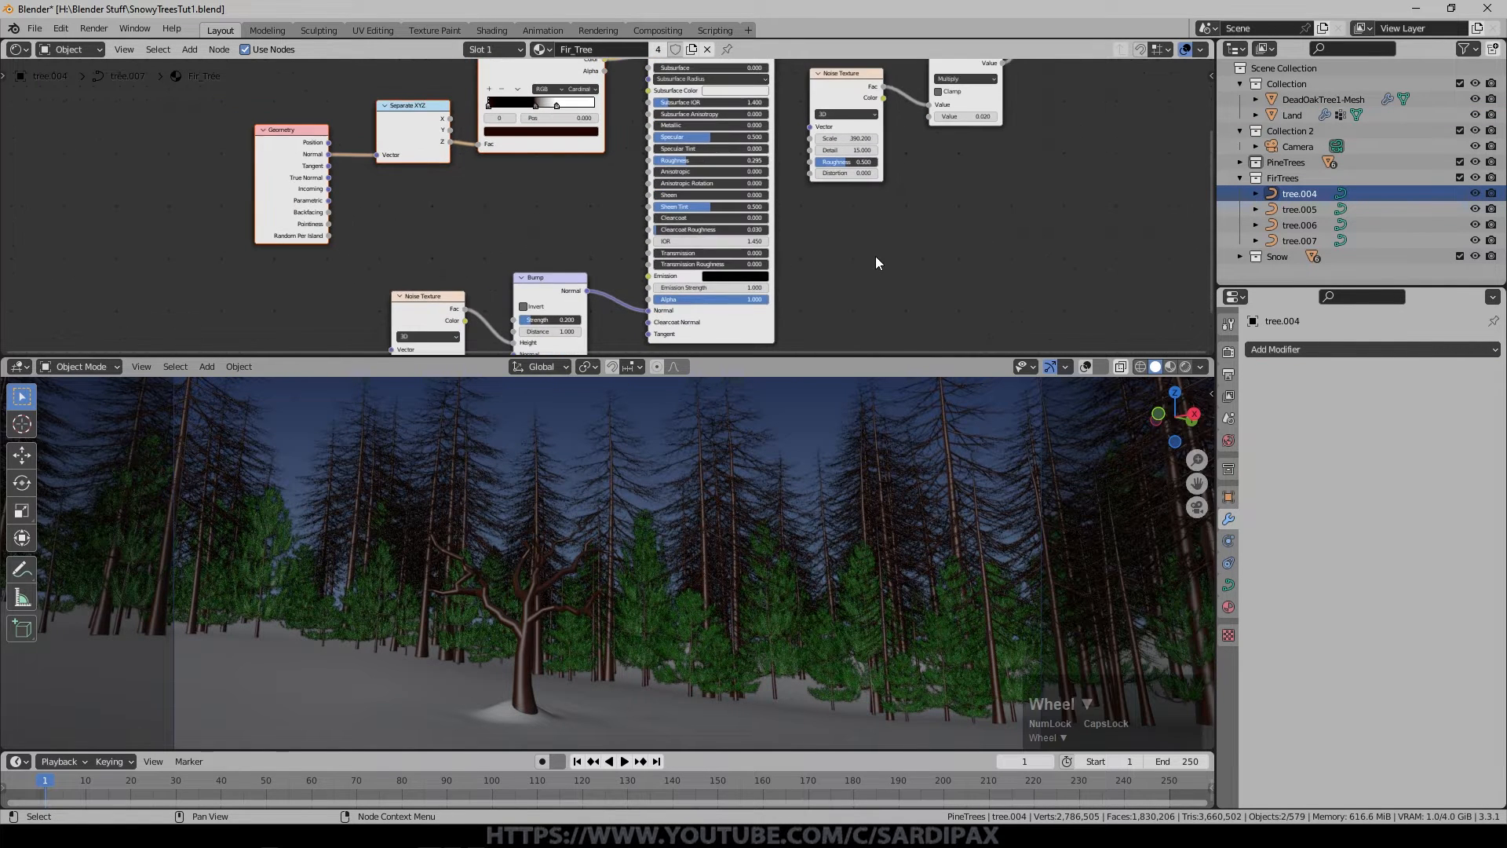
pyautogui.scroll(2, 775, 196)
pyautogui.moveTo(478, 132); pyautogui.dragTo(482, 117)
pyautogui.moveTo(587, 131); pyautogui.dragTo(656, 144)
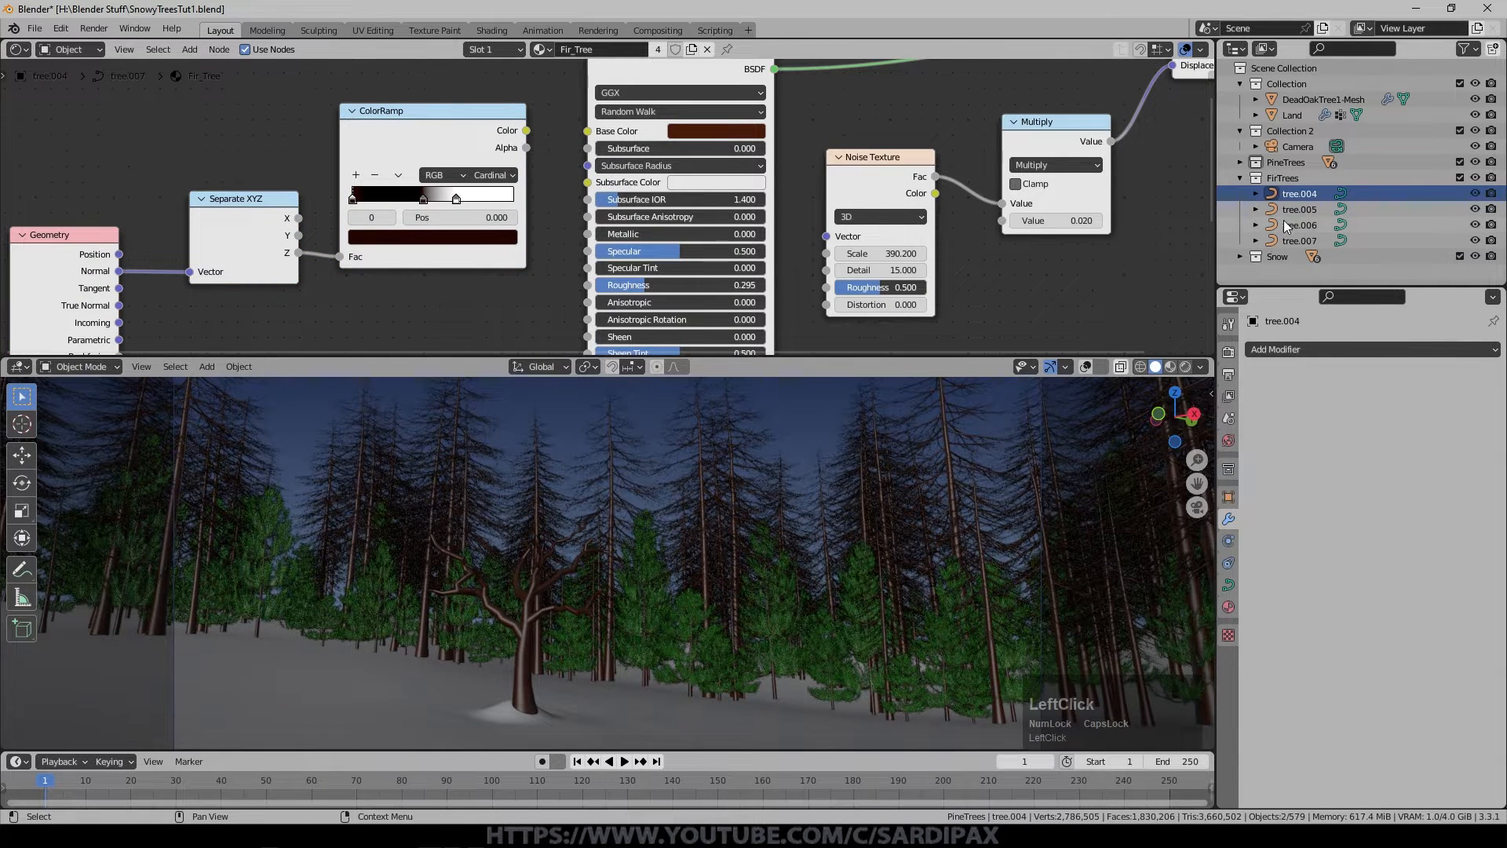
# Leave the camera view and bring the view in close on a fir tree's trunk and branches.
pyautogui.press('KP_0')
pyautogui.scroll(4, 836, 561)
pyautogui.click(1086, 366)
pyautogui.click(1086, 367)
pyautogui.scroll(7, 666, 602)
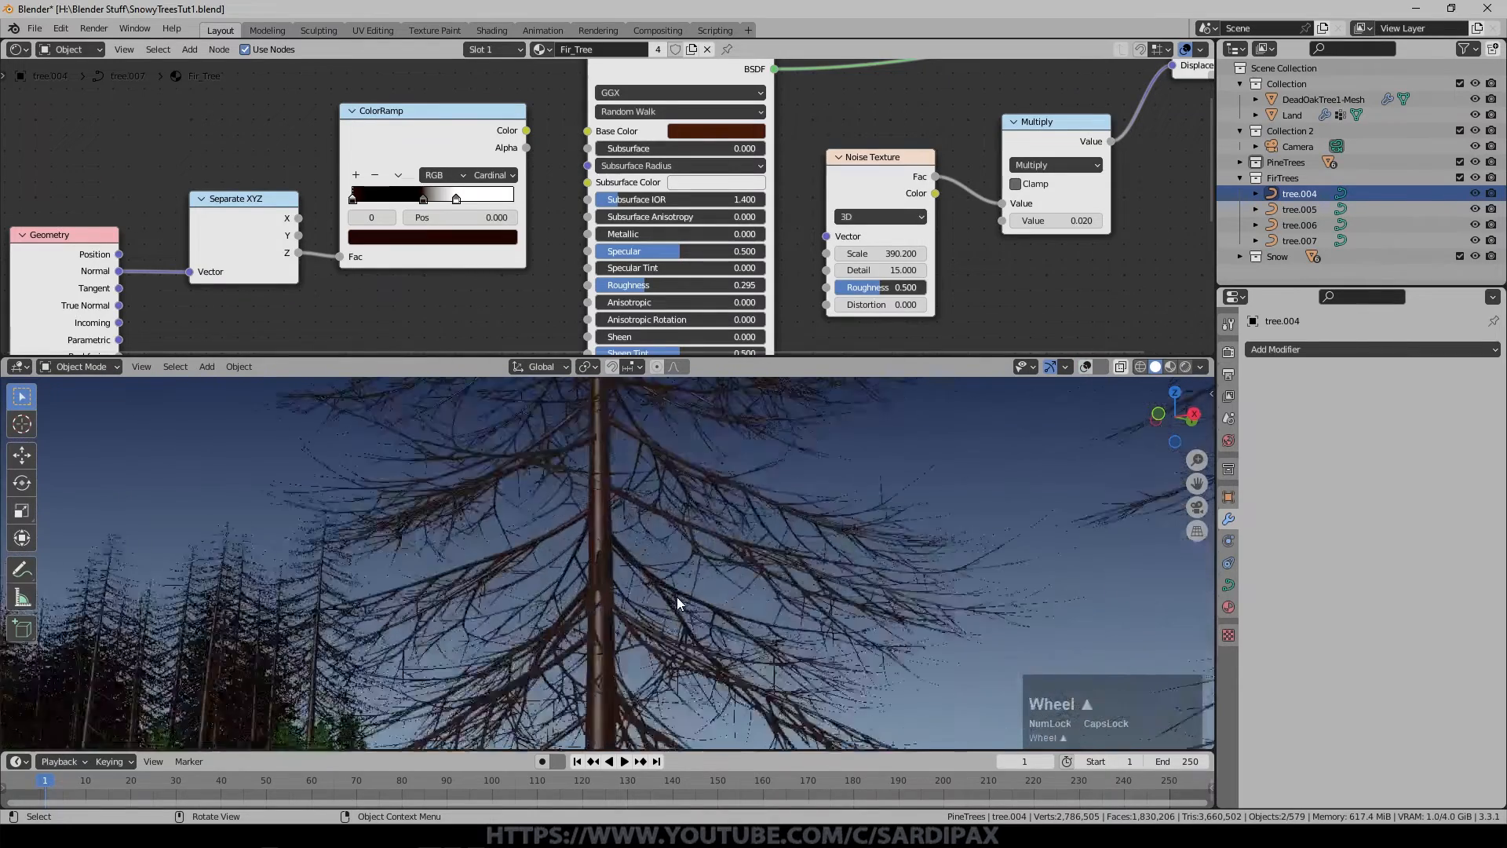
pyautogui.moveTo(676, 597); pyautogui.dragTo(705, 601, button='middle')
# Set the viewport to Material Preview shading and frame the fir's bark and branches up close.
pyautogui.click(1170, 368)
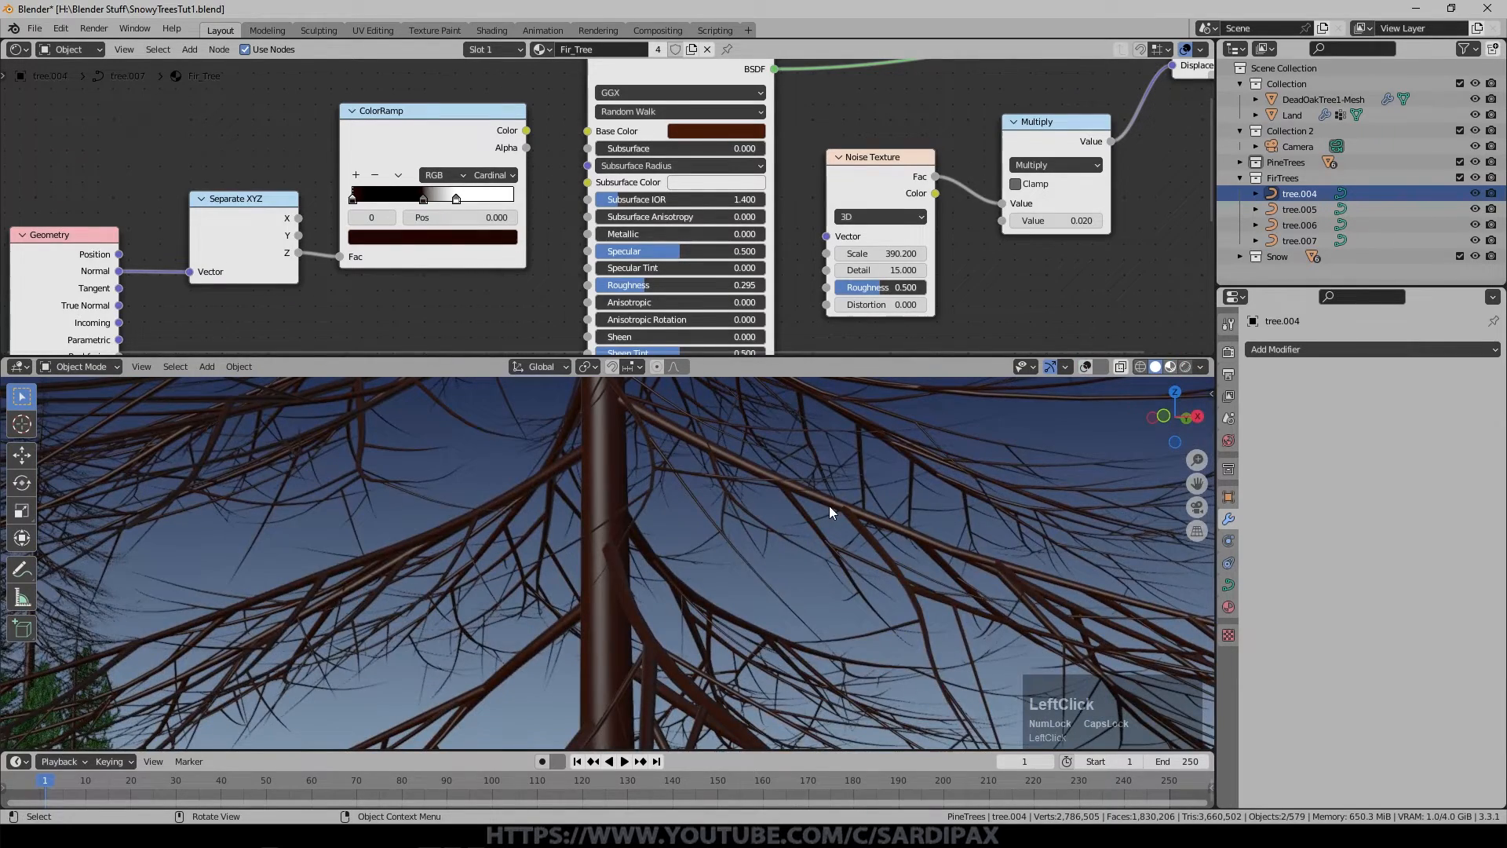
pyautogui.click(1086, 367)
pyautogui.click(1141, 368)
pyautogui.click(1086, 367)
pyautogui.click(1171, 367)
pyautogui.moveTo(961, 450); pyautogui.dragTo(1010, 454, button='middle')
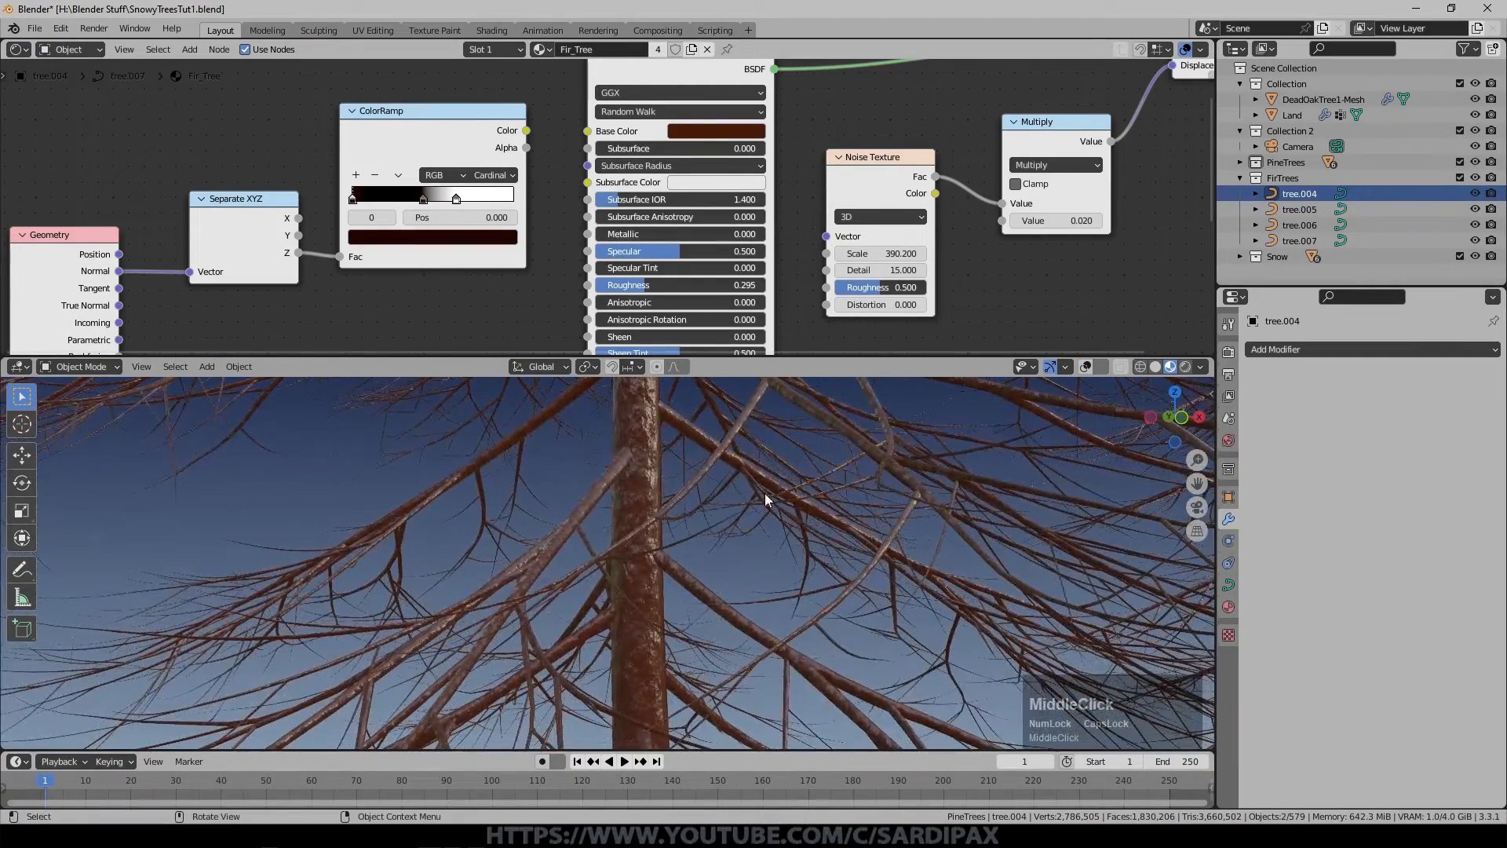
pyautogui.scroll(-1, 407, 565)
pyautogui.moveTo(792, 531)
pyautogui.mouseDown(button='middle')
pyautogui.moveTo(773, 510)
pyautogui.moveTo(703, 511)
pyautogui.moveTo(808, 511)
pyautogui.mouseUp(button='middle')
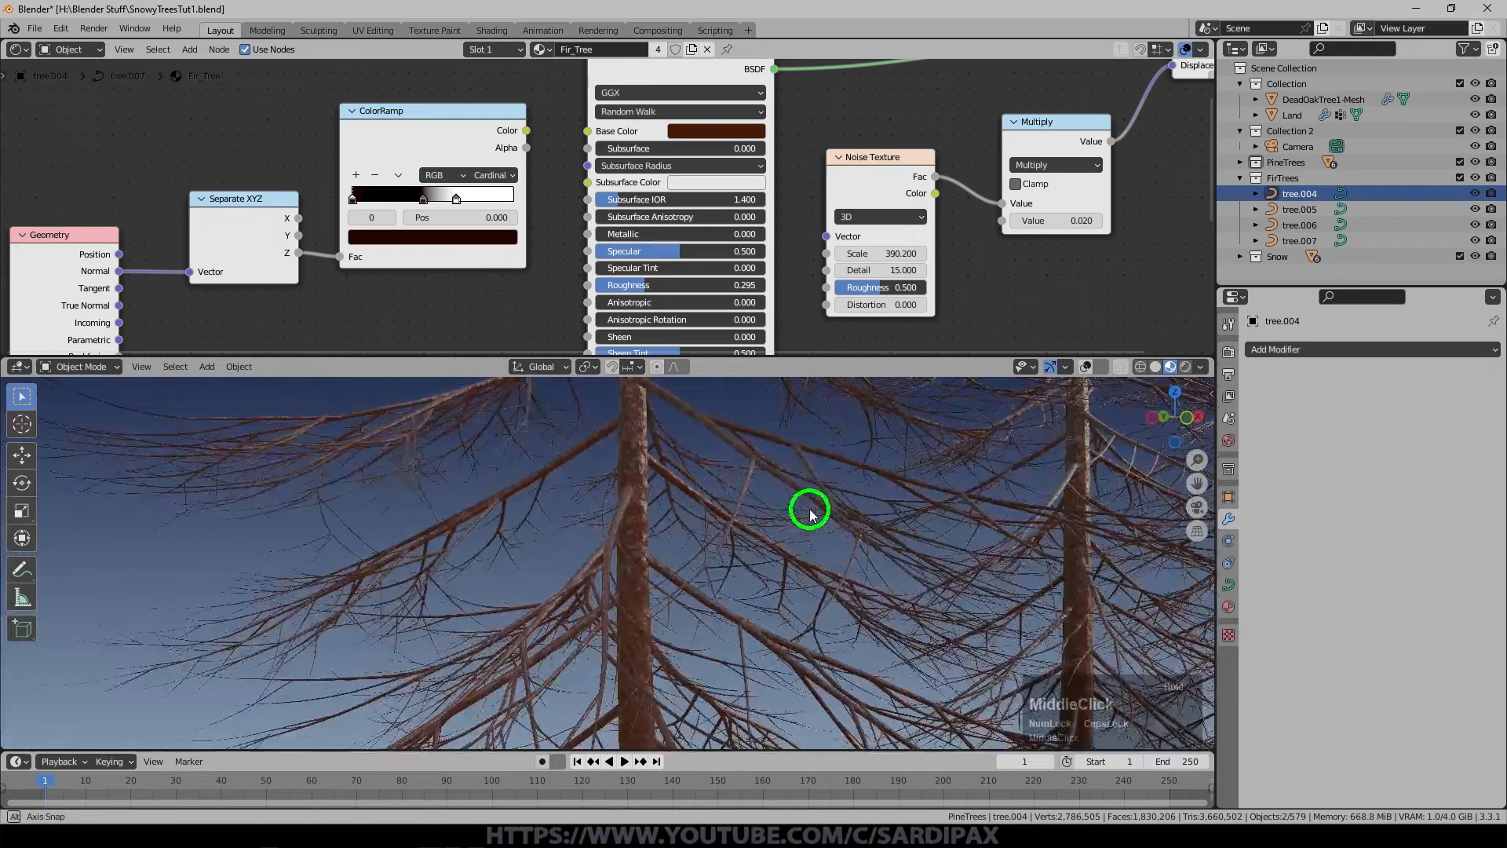
pyautogui.scroll(2, 862, 492)
pyautogui.scroll(3, 834, 474)
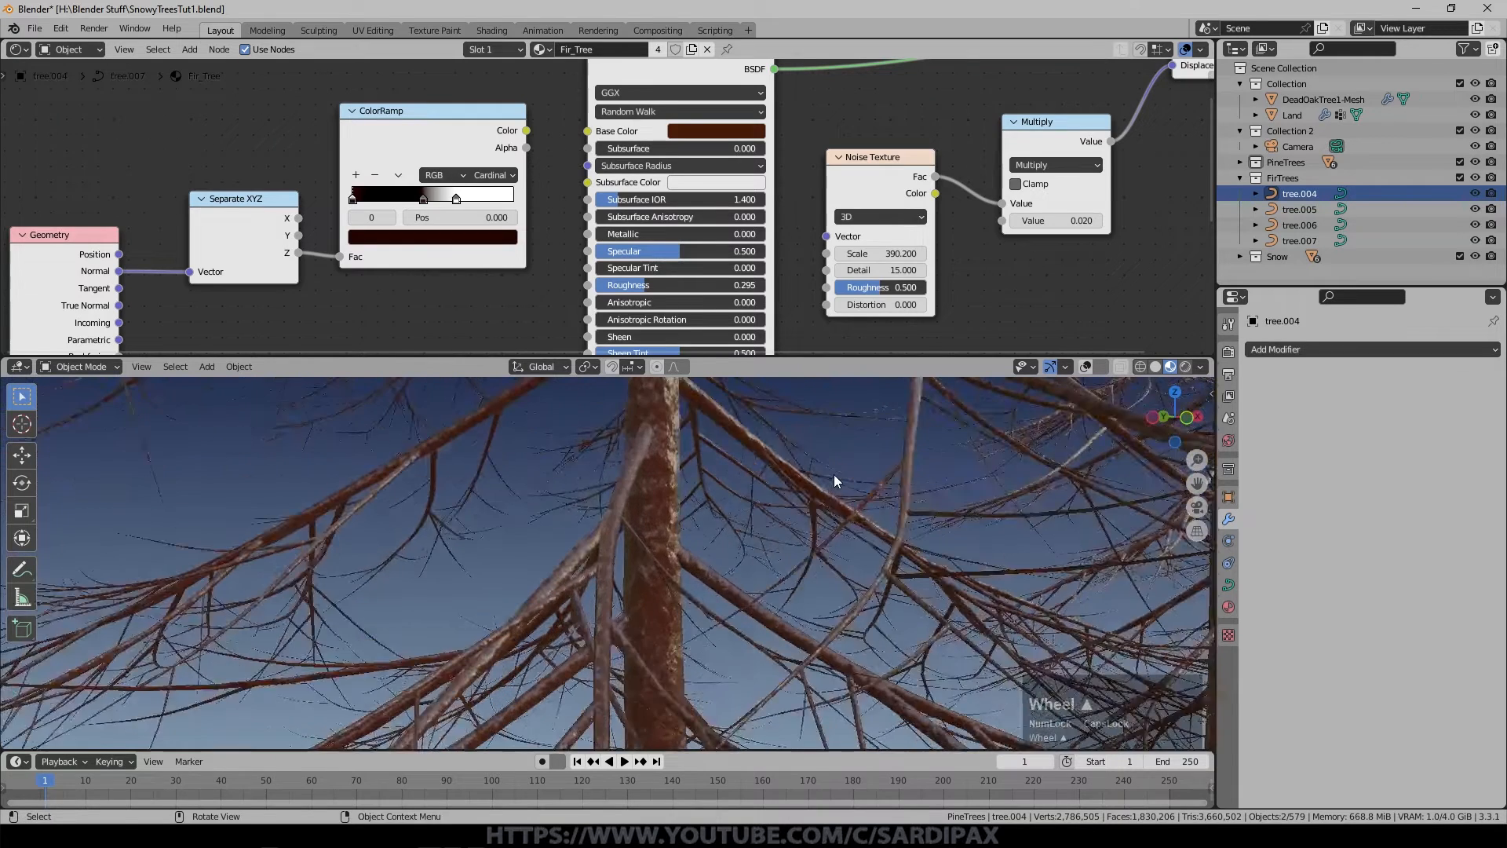
# Examine the colours of the ColorRamp's three stops one by one, from stop 0 to stop 2.
pyautogui.moveTo(814, 132); pyautogui.dragTo(802, 181, button='middle')
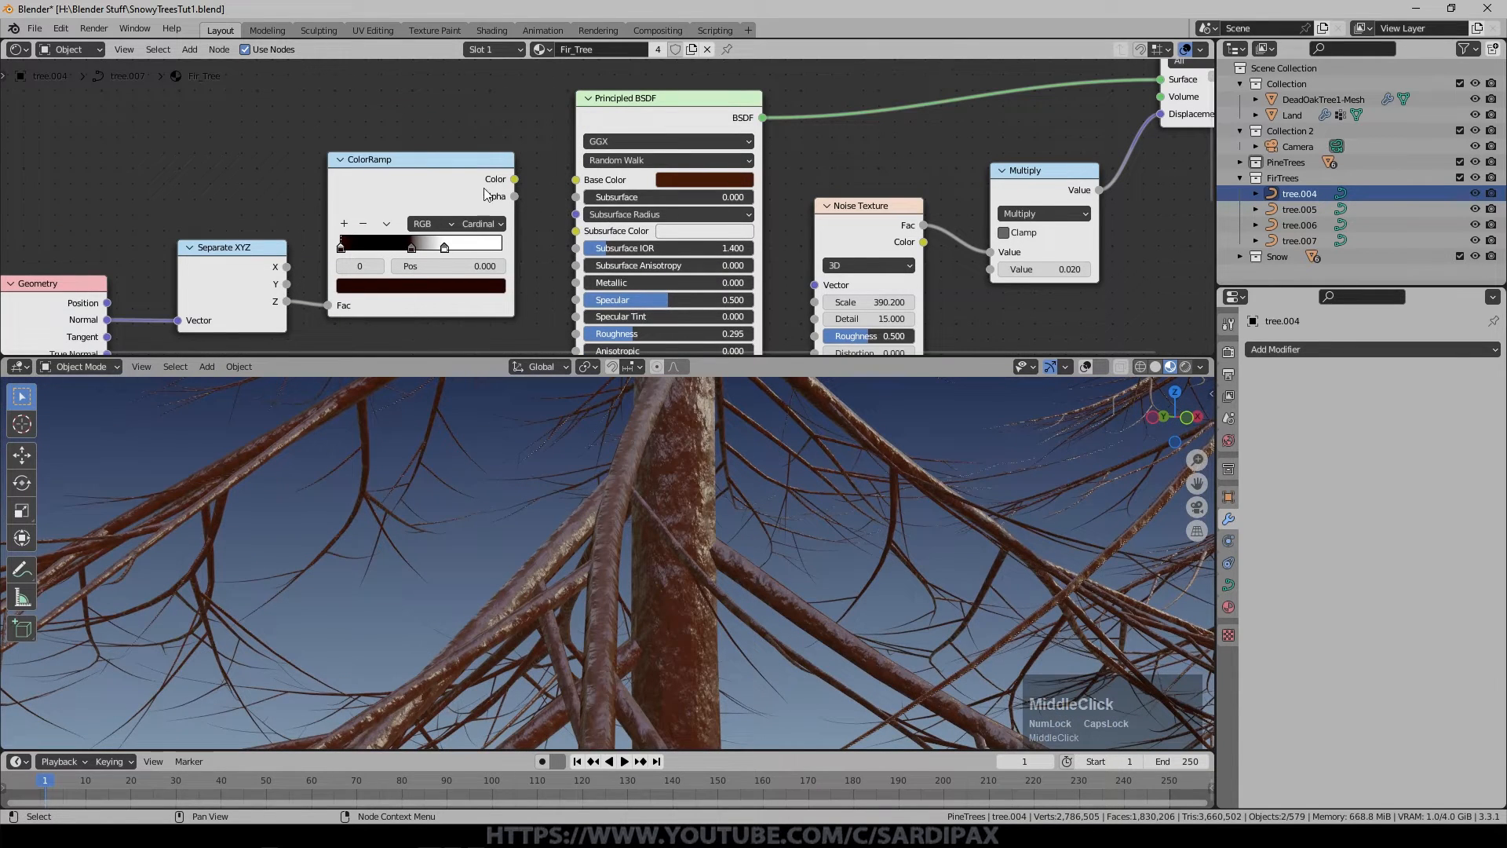
pyautogui.moveTo(485, 195); pyautogui.dragTo(481, 173, button='middle')
pyautogui.click(339, 220)
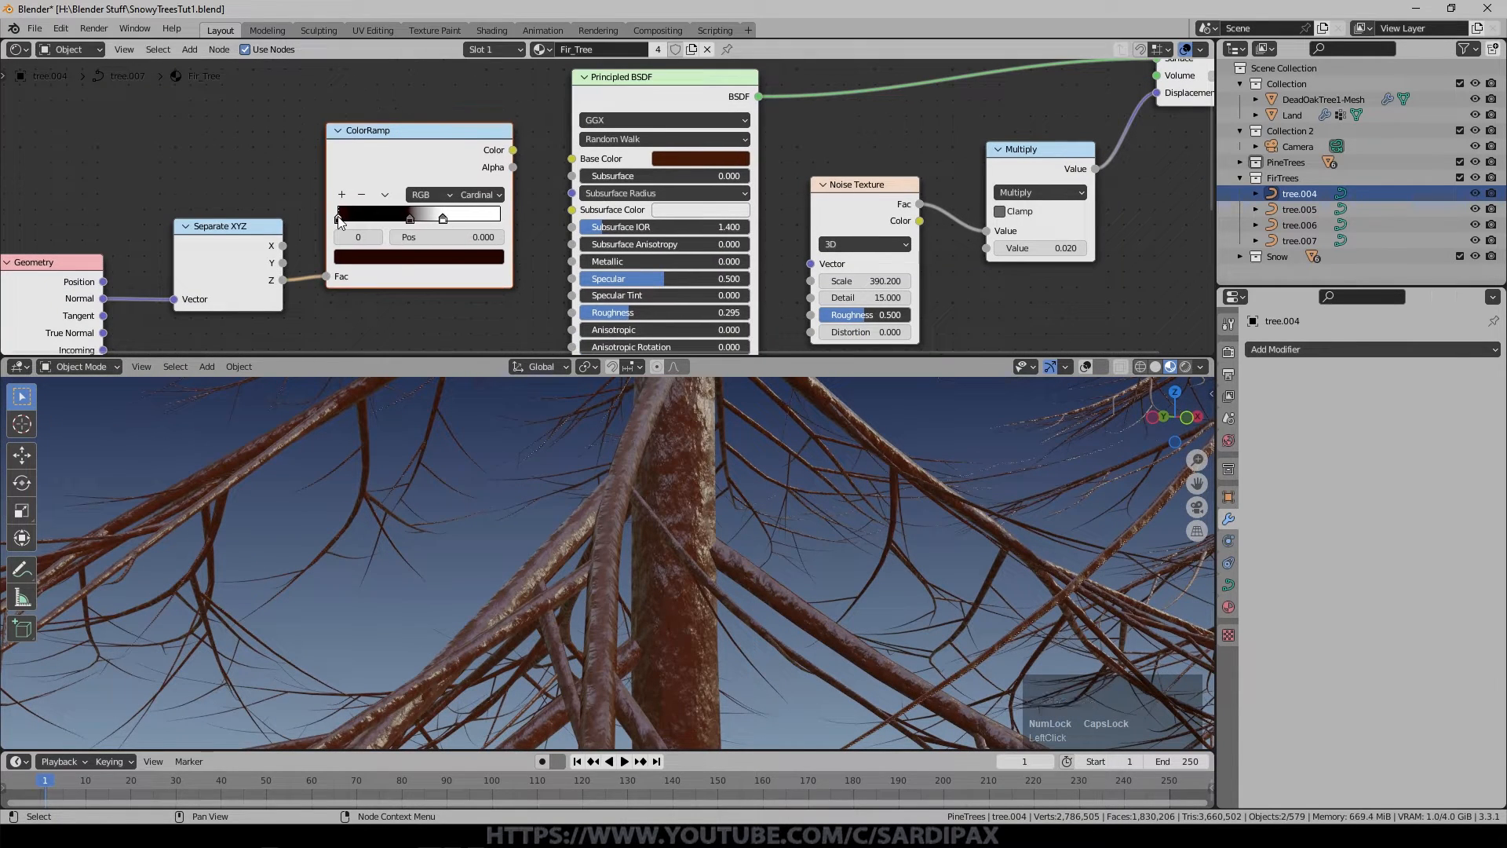
pyautogui.click(388, 256)
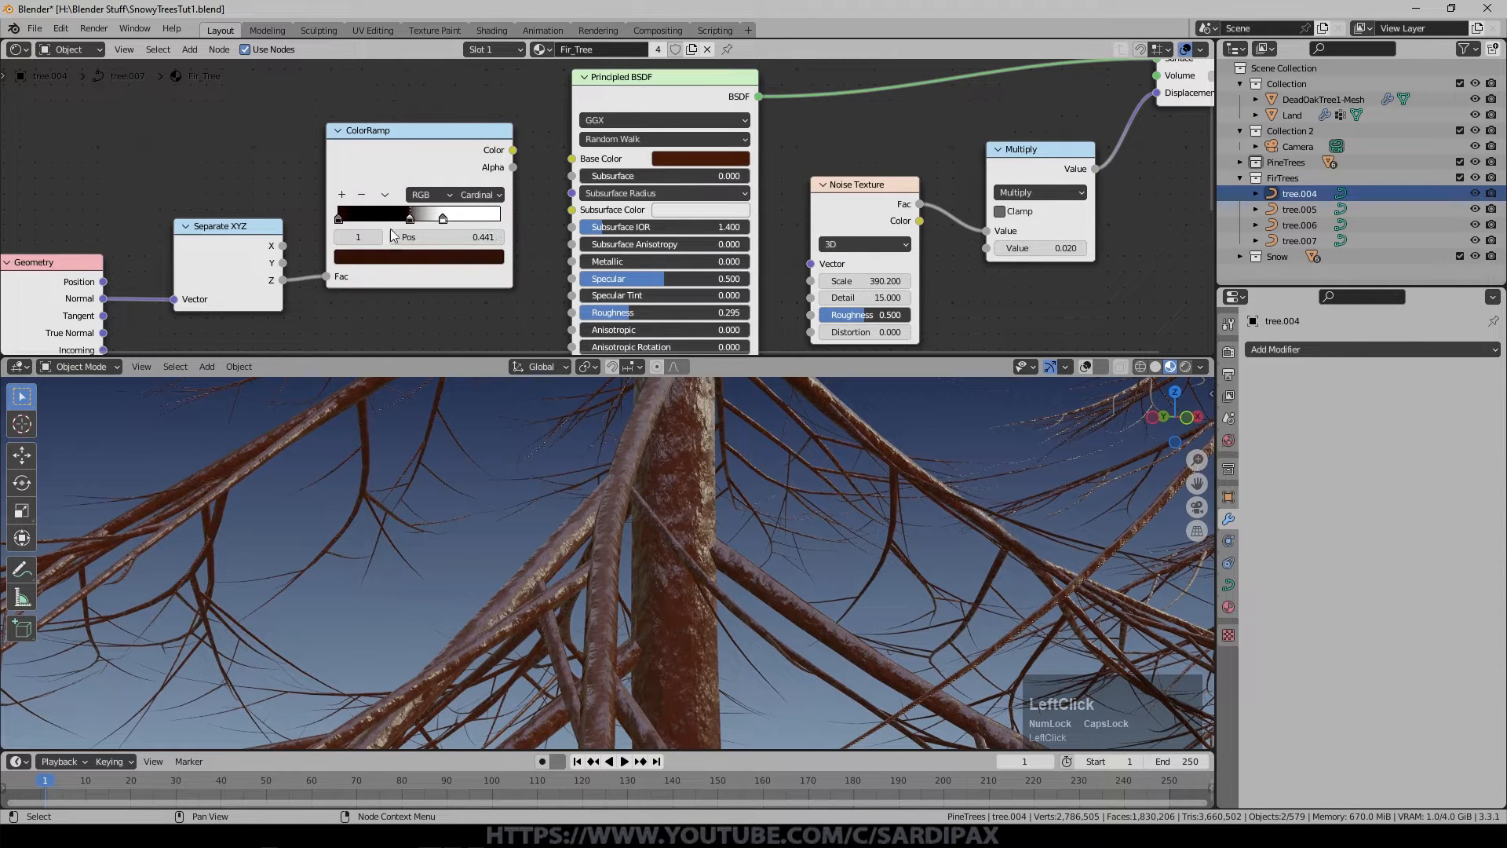
pyautogui.click(377, 237)
pyautogui.click(376, 238)
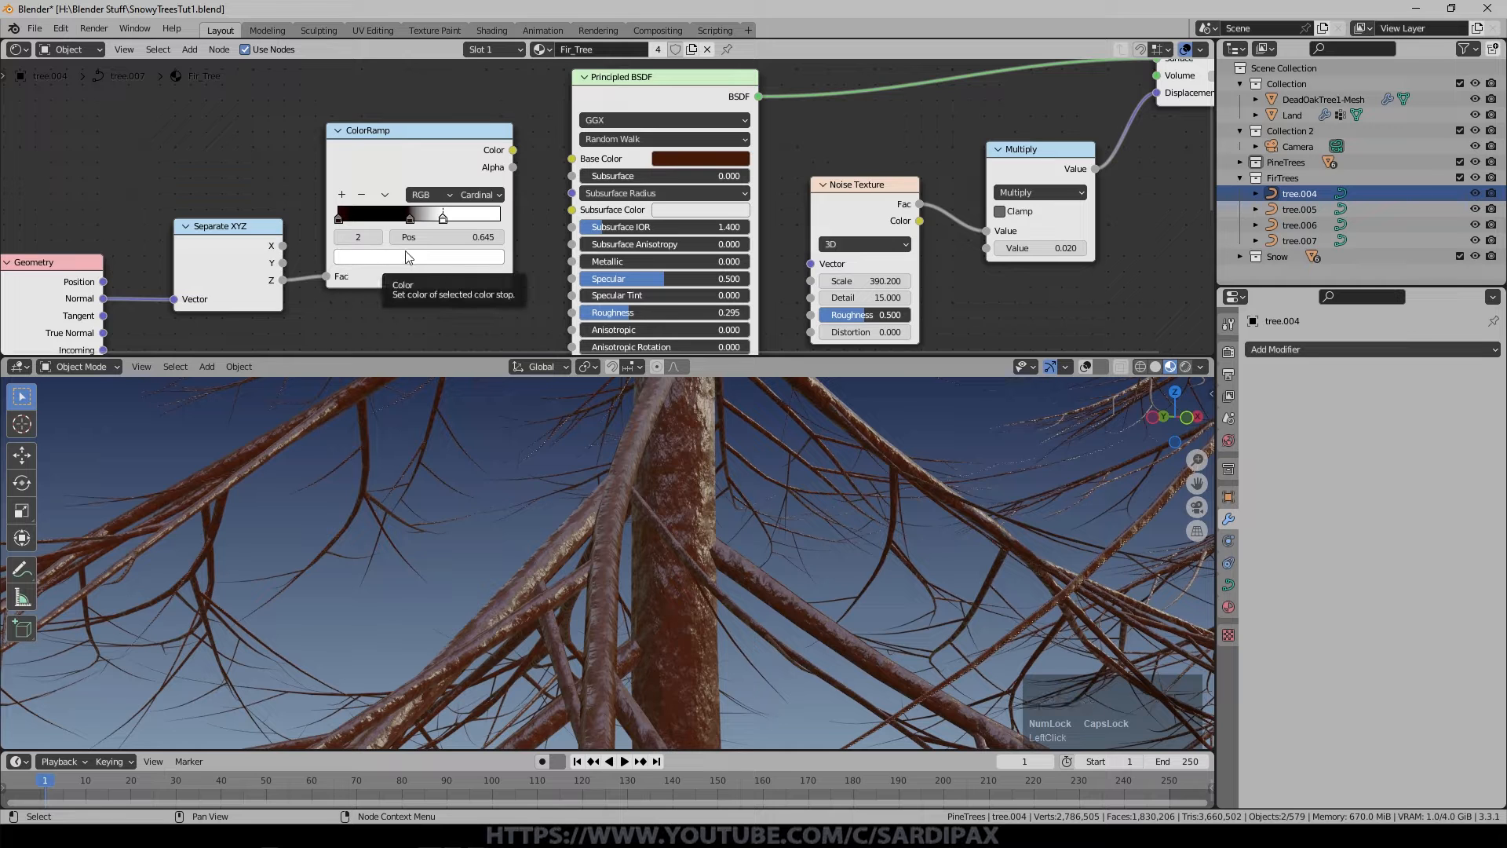
# Tidy the Separate XYZ and Geometry nodes and connect the ColorRamp's Color to the Principled BSDF's Base Color.
pyautogui.moveTo(357, 334); pyautogui.dragTo(528, 242, button='middle')
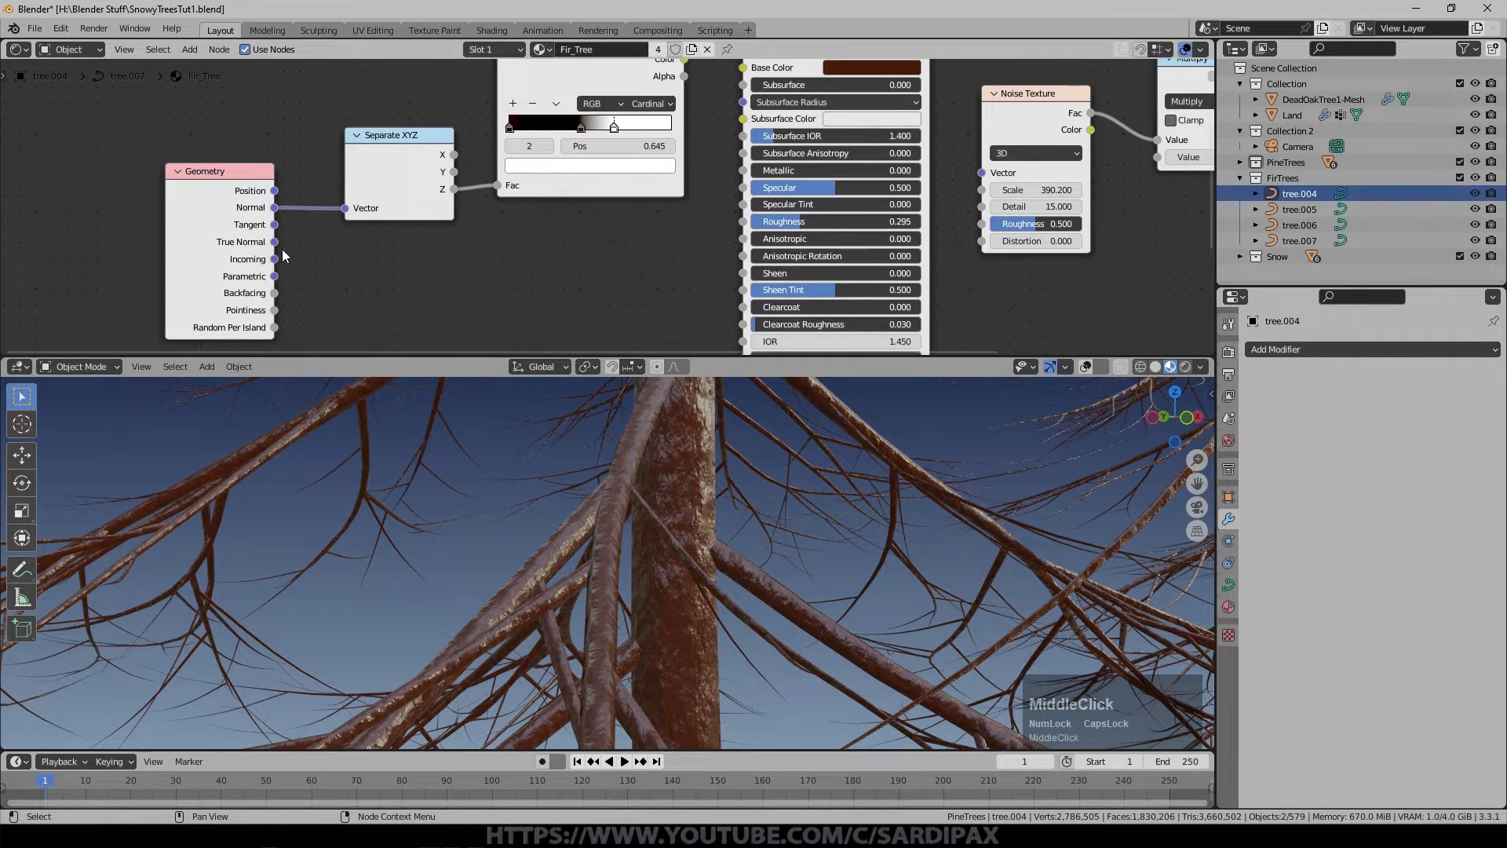
pyautogui.moveTo(404, 146); pyautogui.dragTo(385, 128)
pyautogui.moveTo(221, 181)
pyautogui.mouseDown()
pyautogui.moveTo(236, 180)
pyautogui.moveTo(224, 167)
pyautogui.mouseUp()
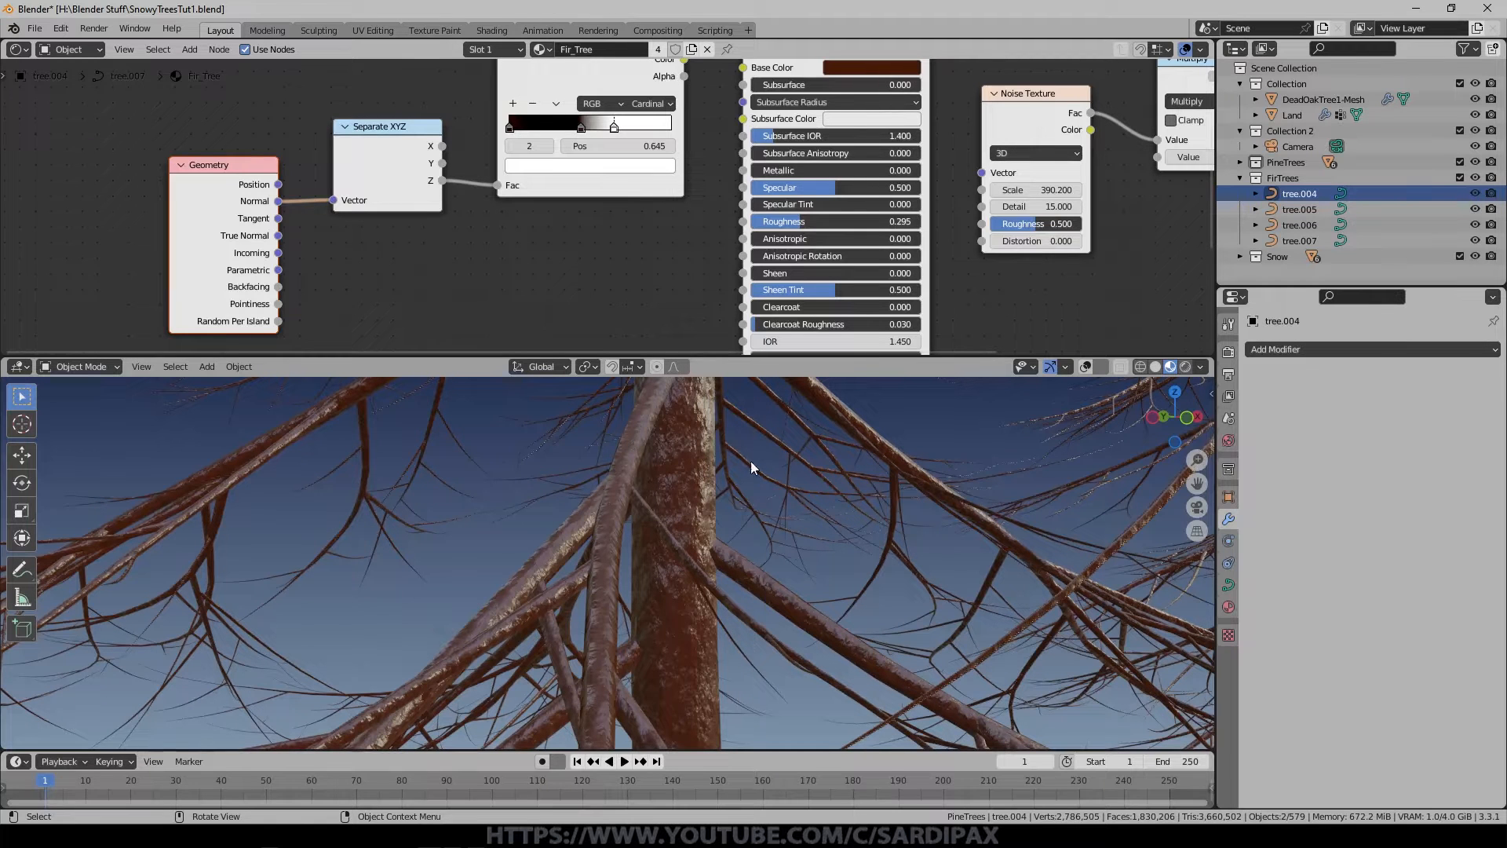
pyautogui.moveTo(385, 133); pyautogui.dragTo(384, 184, button='middle')
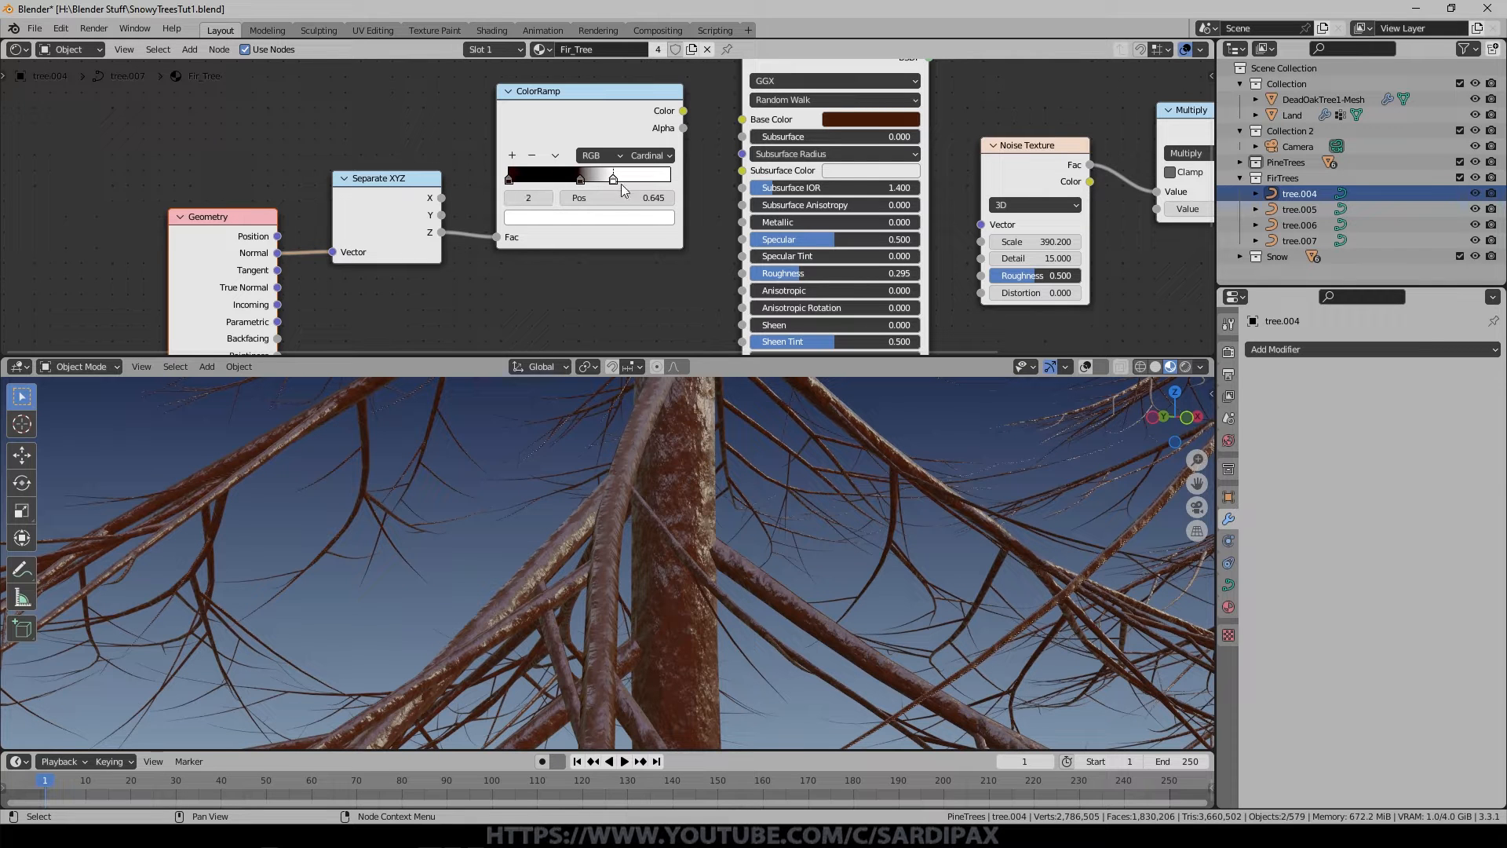
pyautogui.moveTo(684, 110); pyautogui.dragTo(755, 120)
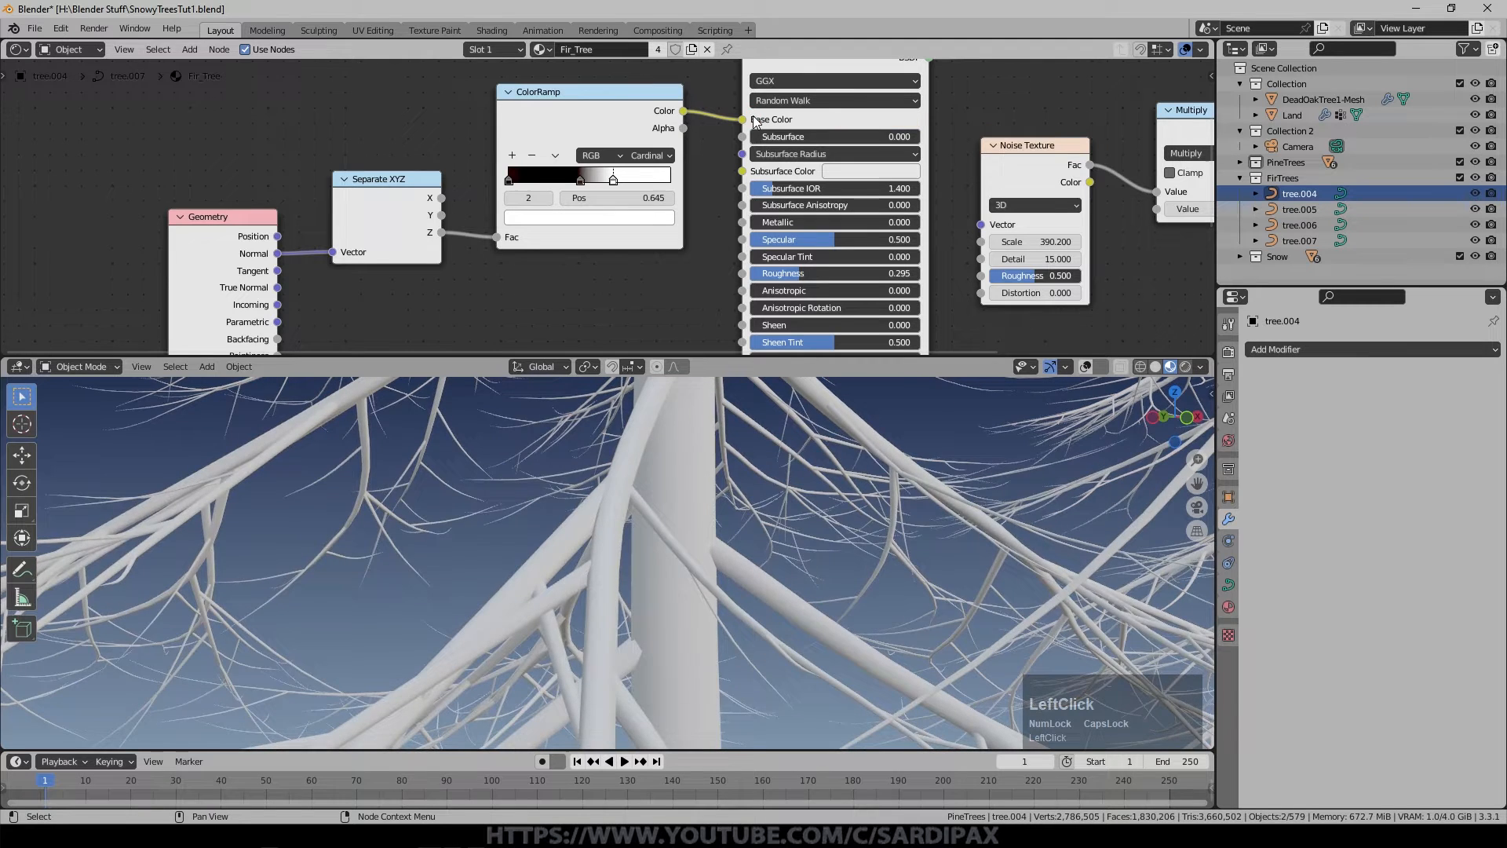
# Check the snow on the fir's branches and move the ColorRamp's white stop to position 0.586.
pyautogui.moveTo(751, 591); pyautogui.dragTo(565, 393, button='middle')
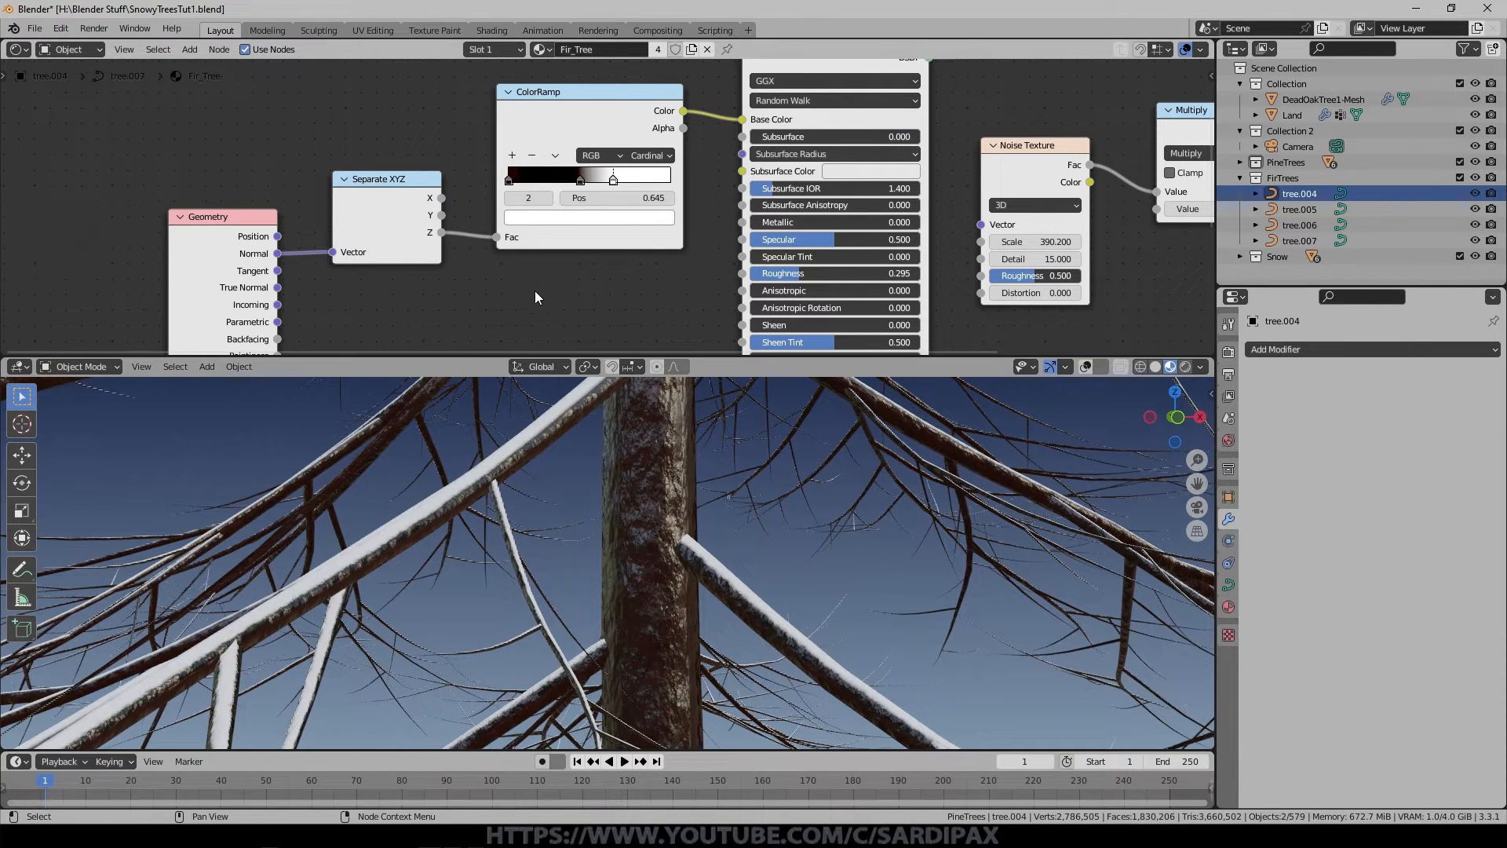
pyautogui.moveTo(536, 292); pyautogui.dragTo(531, 256, button='middle')
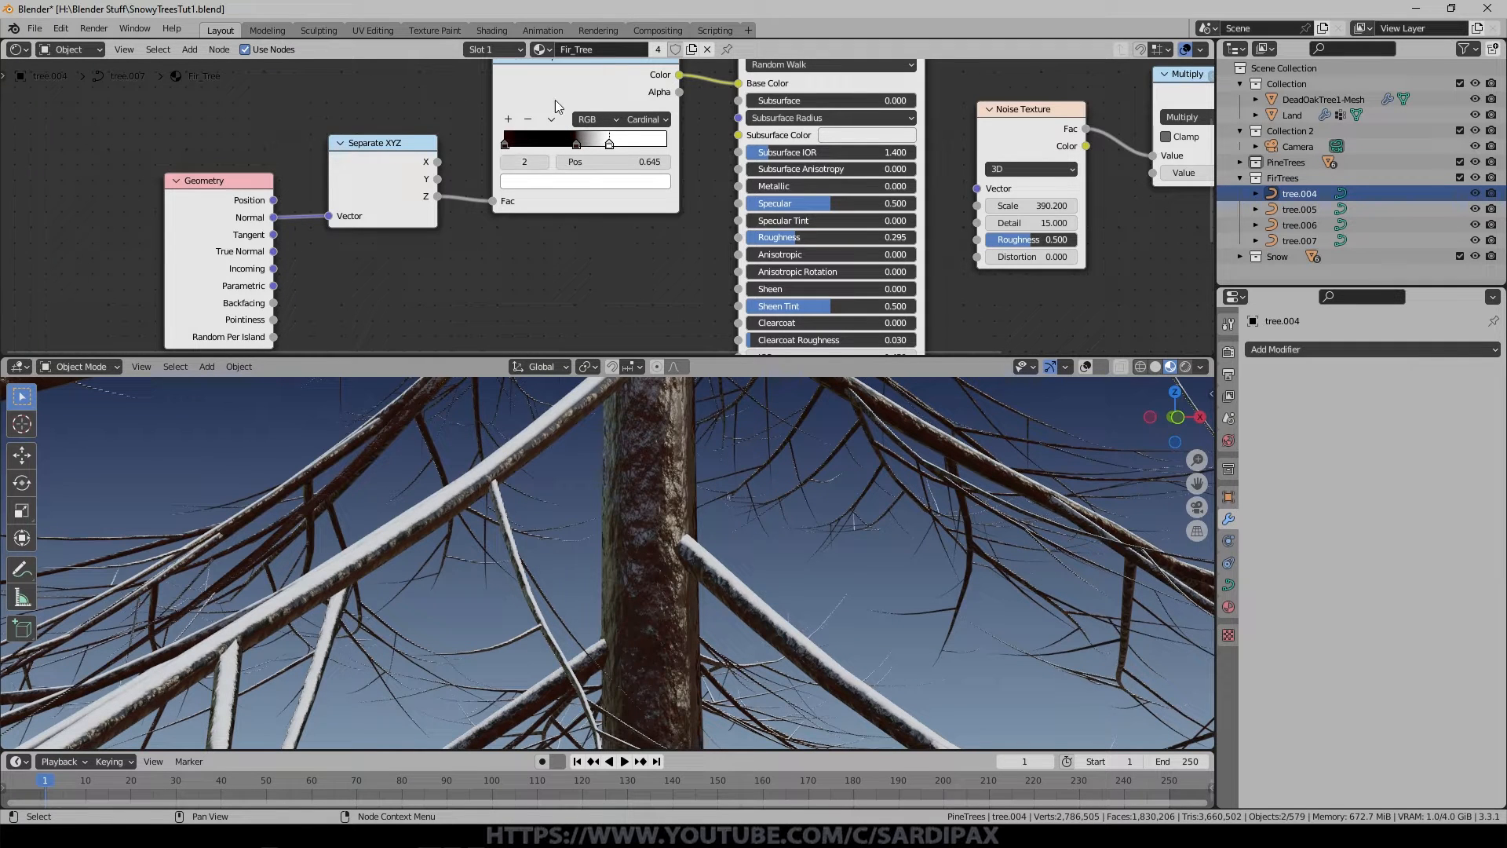
pyautogui.scroll(2, 544, 160)
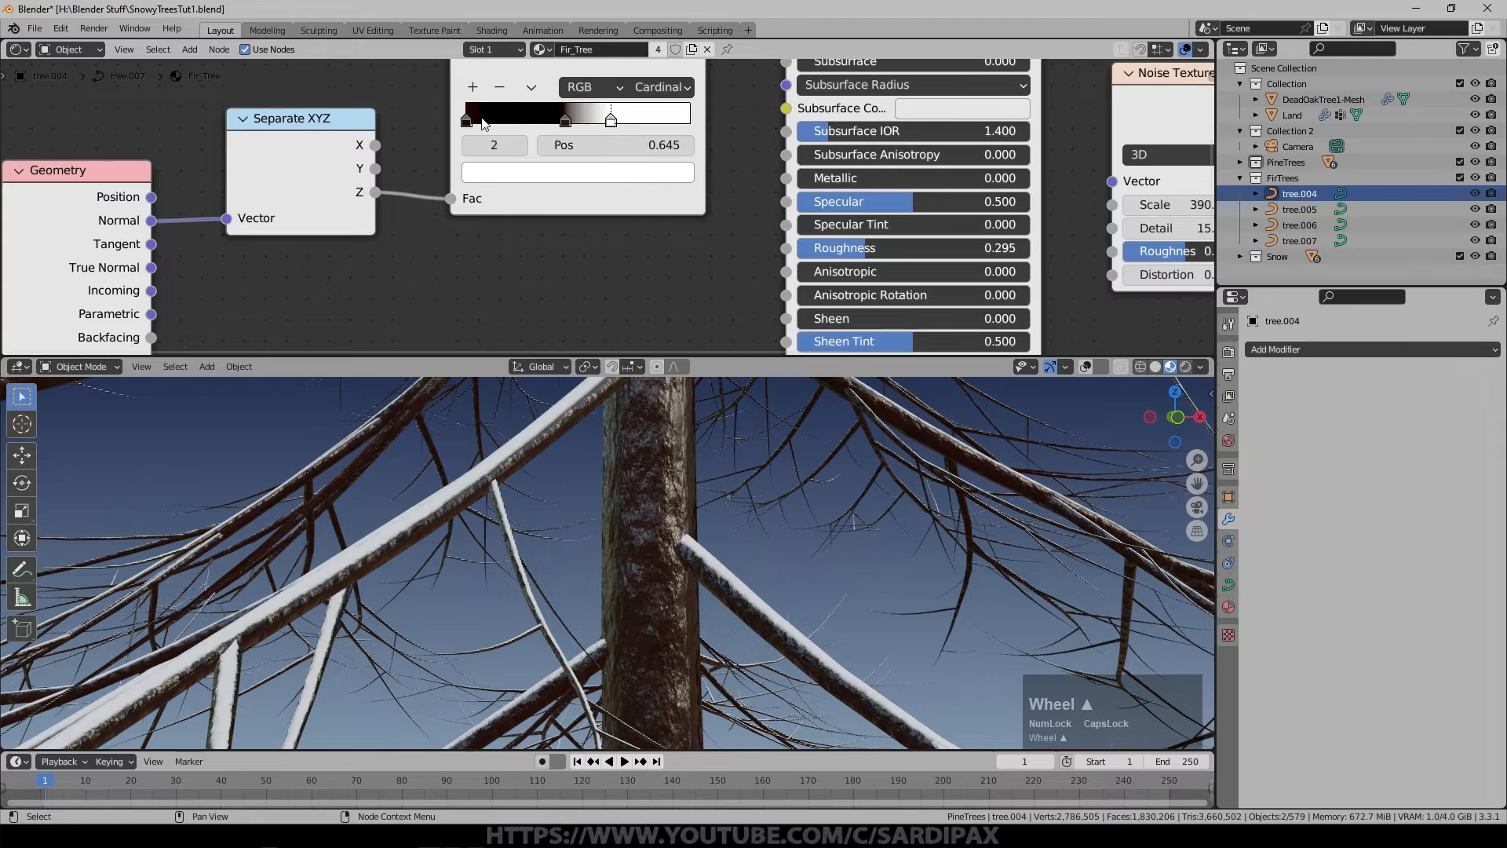
pyautogui.moveTo(418, 493); pyautogui.dragTo(417, 554, button='middle')
pyautogui.scroll(-2, 589, 514)
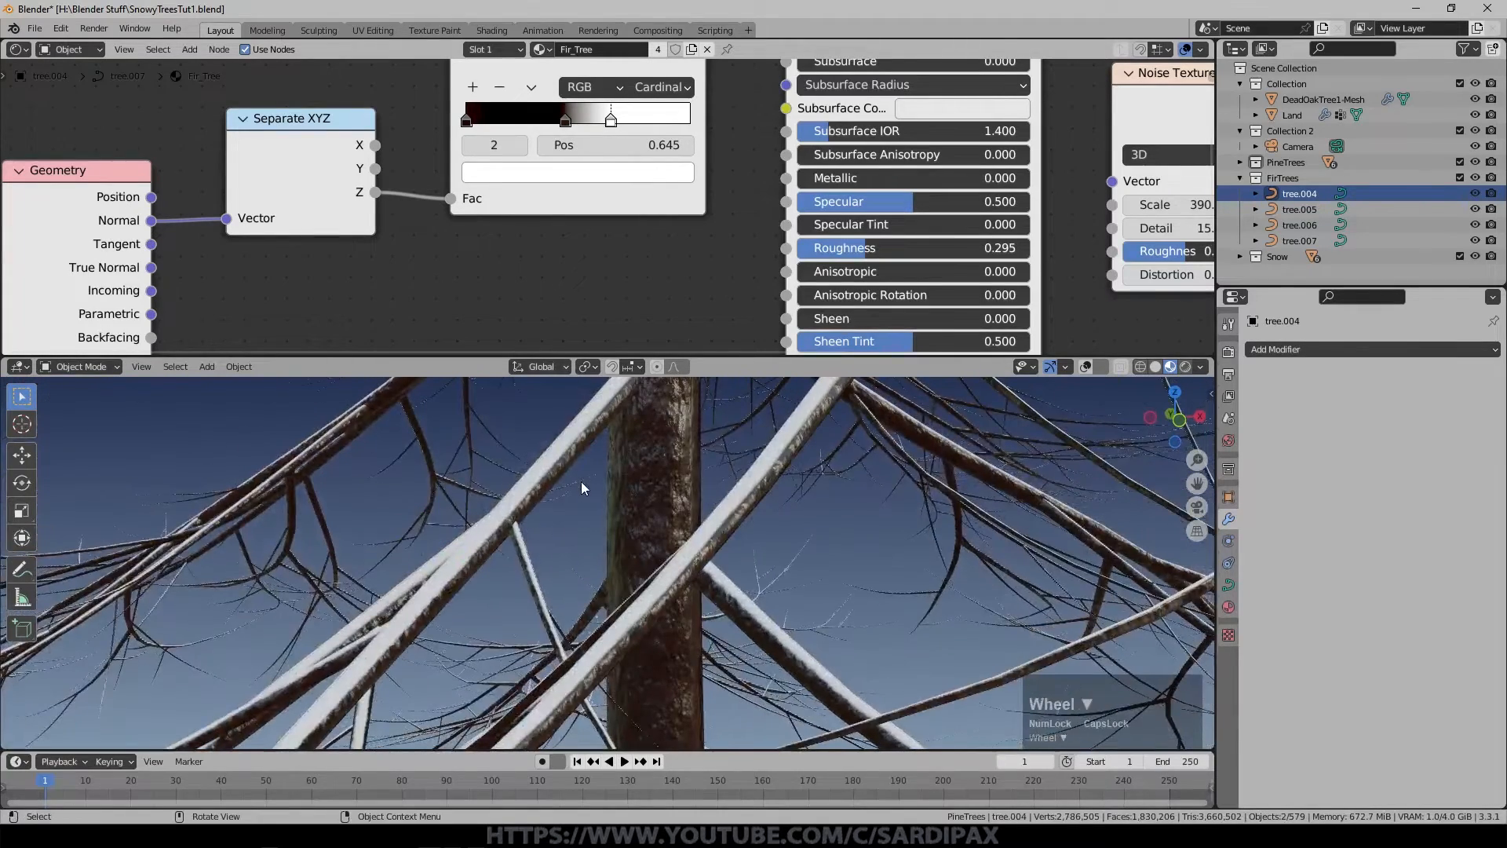
pyautogui.moveTo(685, 480); pyautogui.dragTo(667, 471, button='middle')
pyautogui.moveTo(610, 119)
pyautogui.mouseDown()
pyautogui.moveTo(641, 123)
pyautogui.moveTo(465, 124)
pyautogui.moveTo(599, 123)
pyautogui.mouseUp()
# Set the ColorRamp's interpolation to Ease and move its middle brown stop to position 0.141.
pyautogui.click(662, 88)
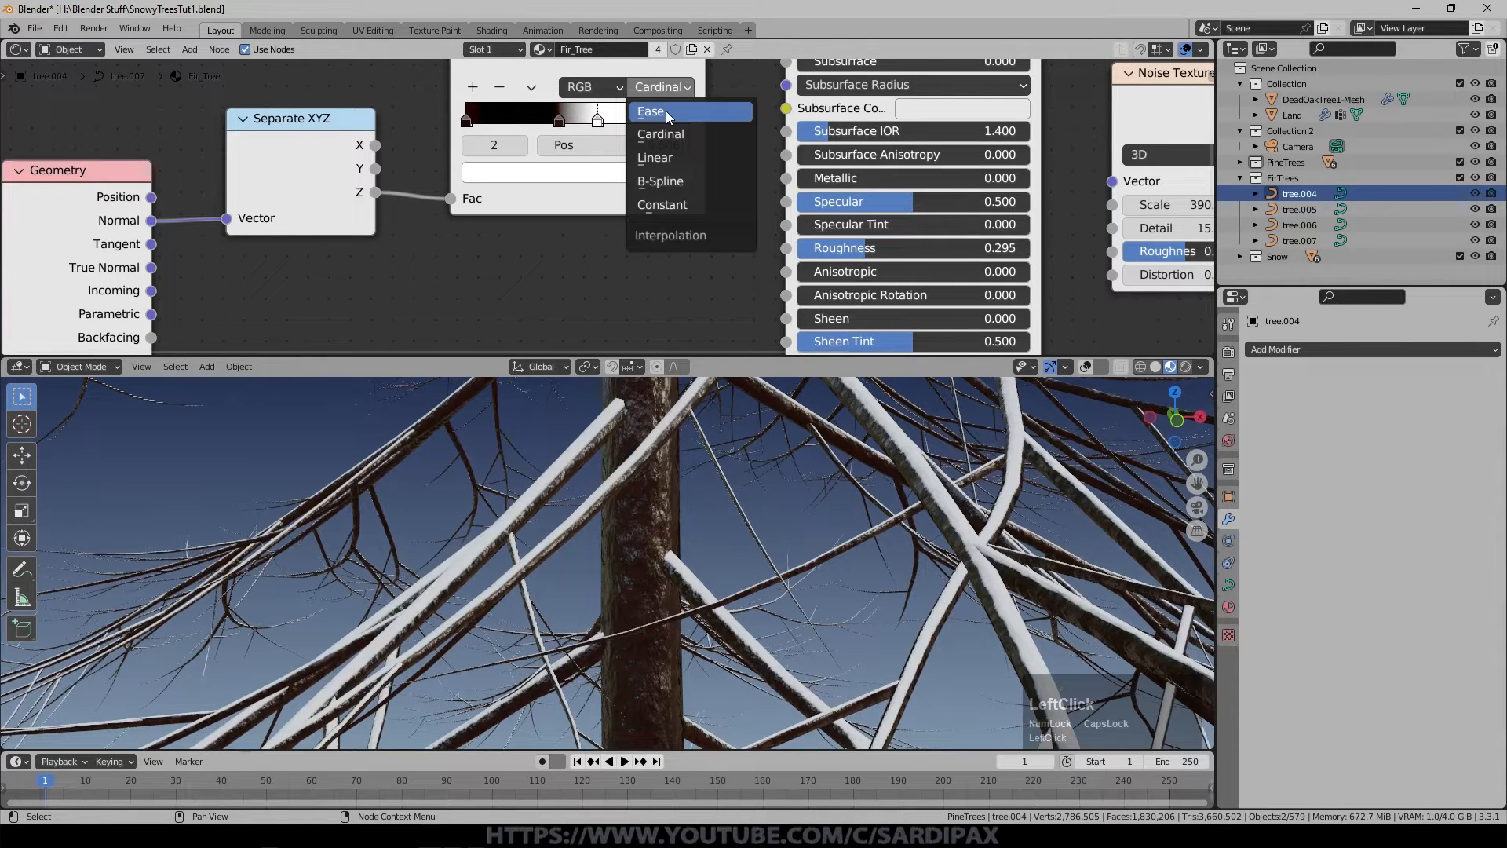
pyautogui.click(666, 111)
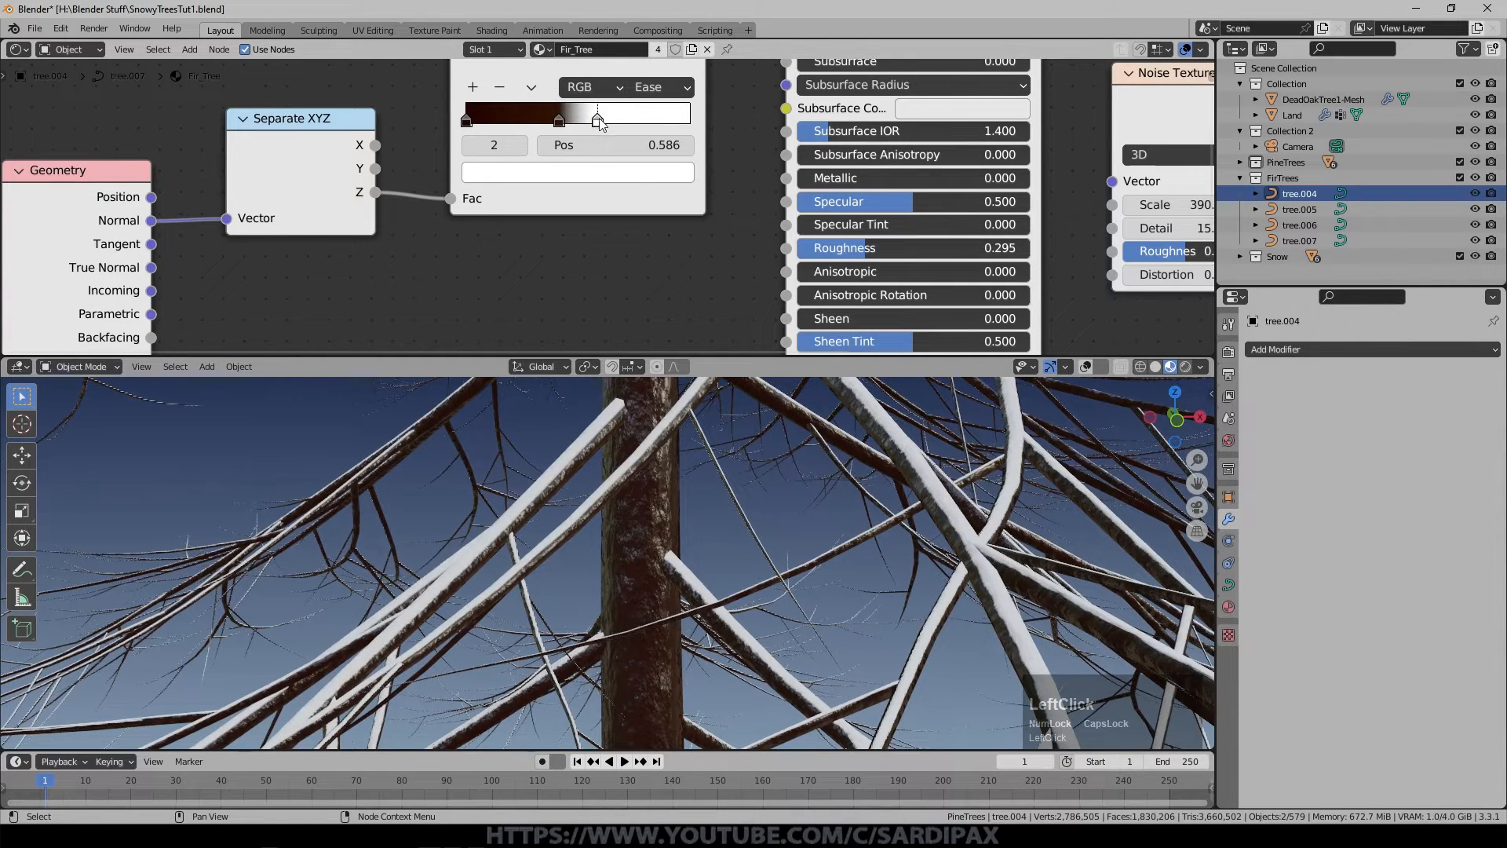
pyautogui.moveTo(557, 123); pyautogui.dragTo(498, 124)
pyautogui.scroll(2, 567, 488)
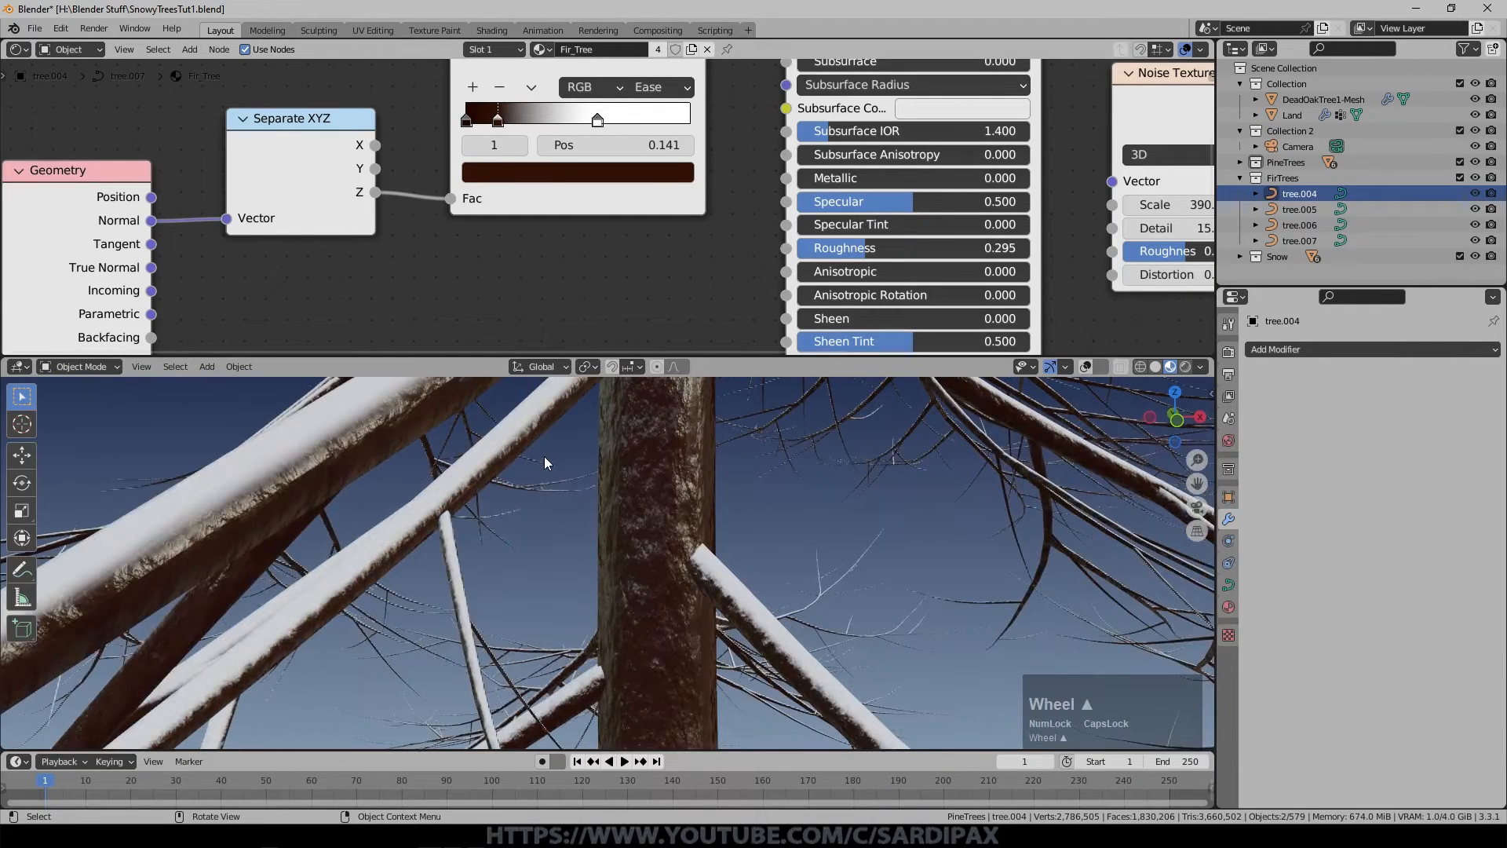
# Reposition the Bump node between its Noise Texture and the Principled BSDF's Normal input.
pyautogui.moveTo(460, 522); pyautogui.dragTo(706, 282, button='middle')
pyautogui.scroll(-3, 711, 262)
pyautogui.moveTo(898, 294); pyautogui.dragTo(750, 249, button='middle')
pyautogui.scroll(1, 756, 283)
pyautogui.scroll(-4, 755, 284)
pyautogui.scroll(2, 774, 232)
pyautogui.scroll(3, 777, 243)
pyautogui.moveTo(527, 134); pyautogui.dragTo(525, 143)
pyautogui.moveTo(803, 279); pyautogui.dragTo(662, 334, button='middle')
pyautogui.moveTo(556, 153); pyautogui.dragTo(574, 140)
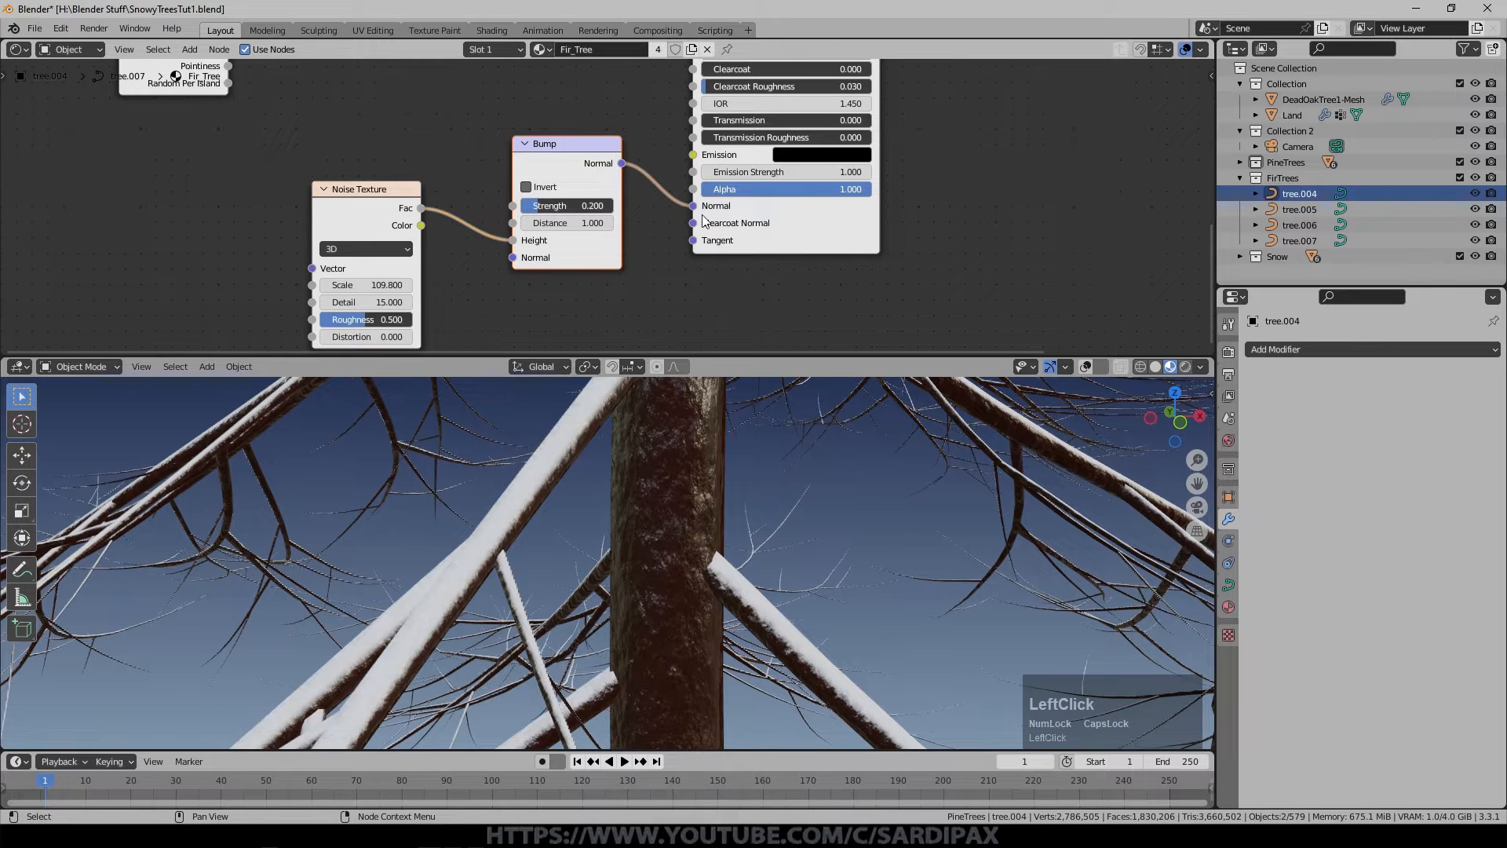
pyautogui.scroll(1, 1083, 110)
# Examine the Noise Texture and Multiply nodes feeding the Displacement, and check the snowy firs up close and from farther back.
pyautogui.moveTo(1044, 156); pyautogui.dragTo(689, 154, button='middle')
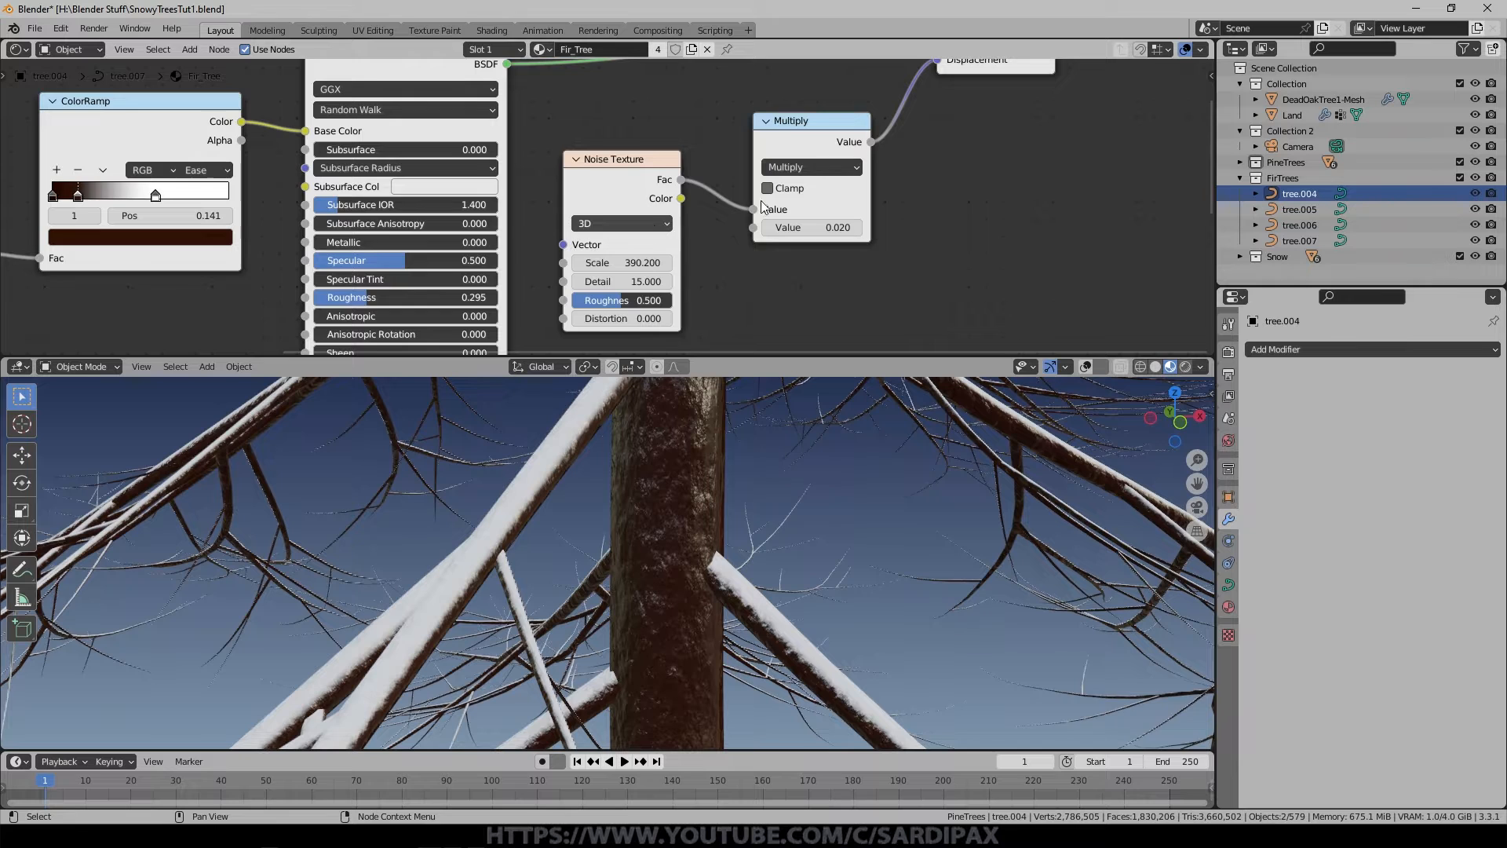
pyautogui.moveTo(997, 114); pyautogui.dragTo(944, 161, button='middle')
pyautogui.scroll(2, 638, 493)
pyautogui.moveTo(818, 584); pyautogui.dragTo(786, 602, button='middle')
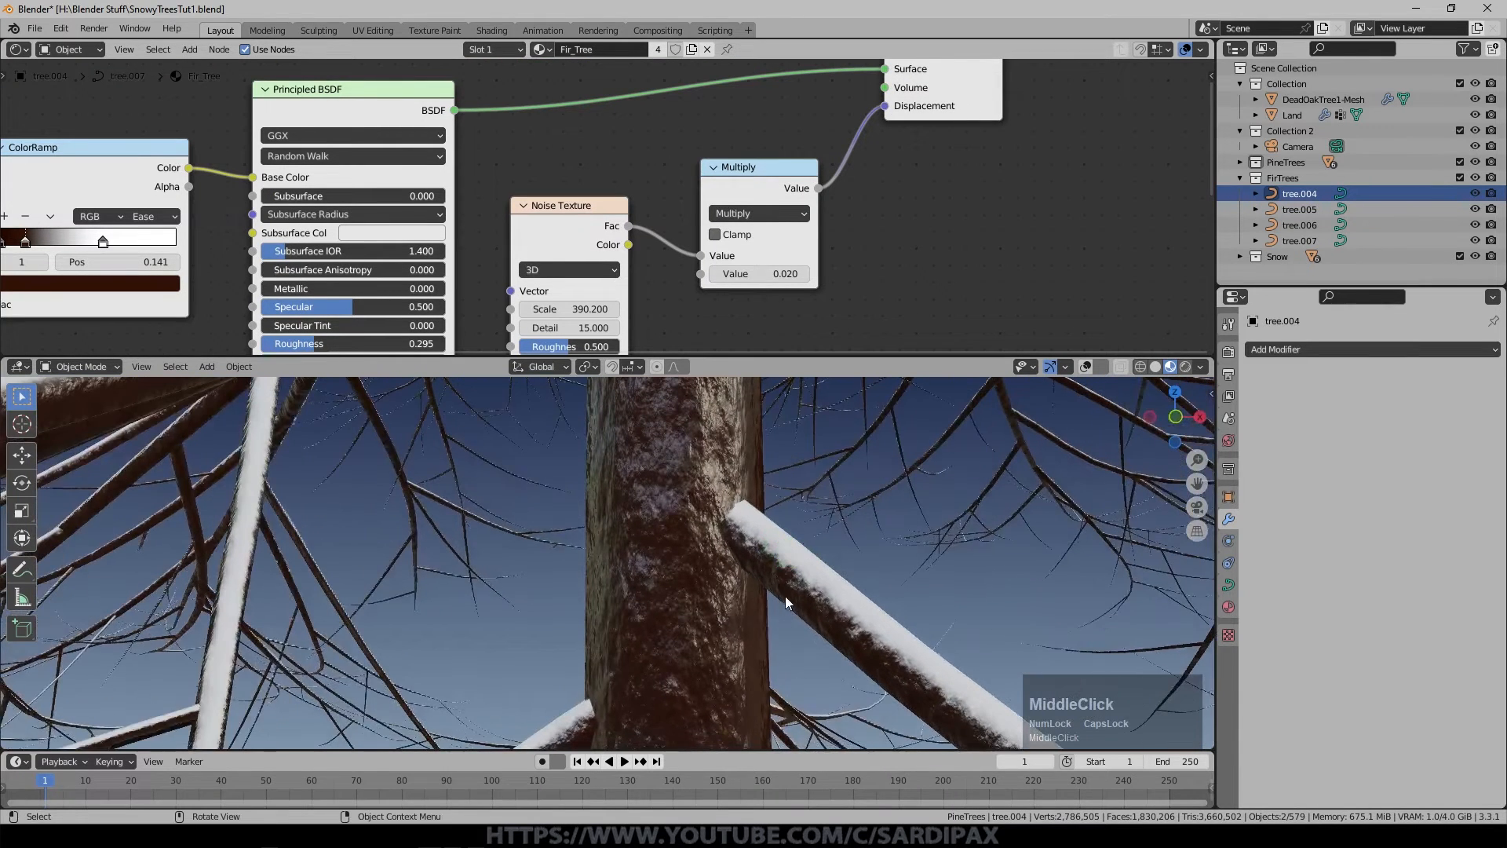
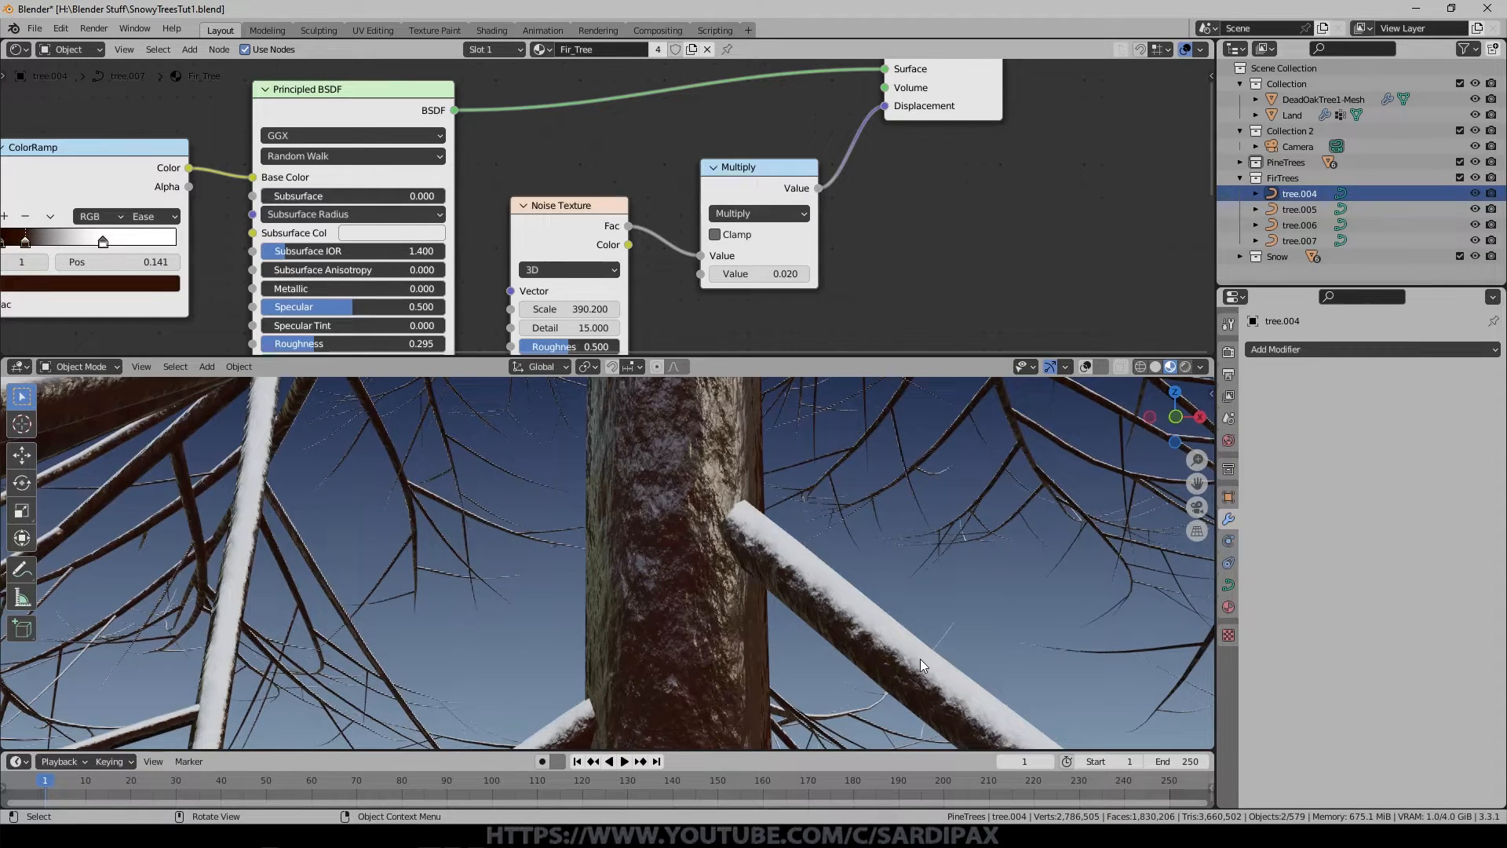
pyautogui.scroll(-8, 910, 675)
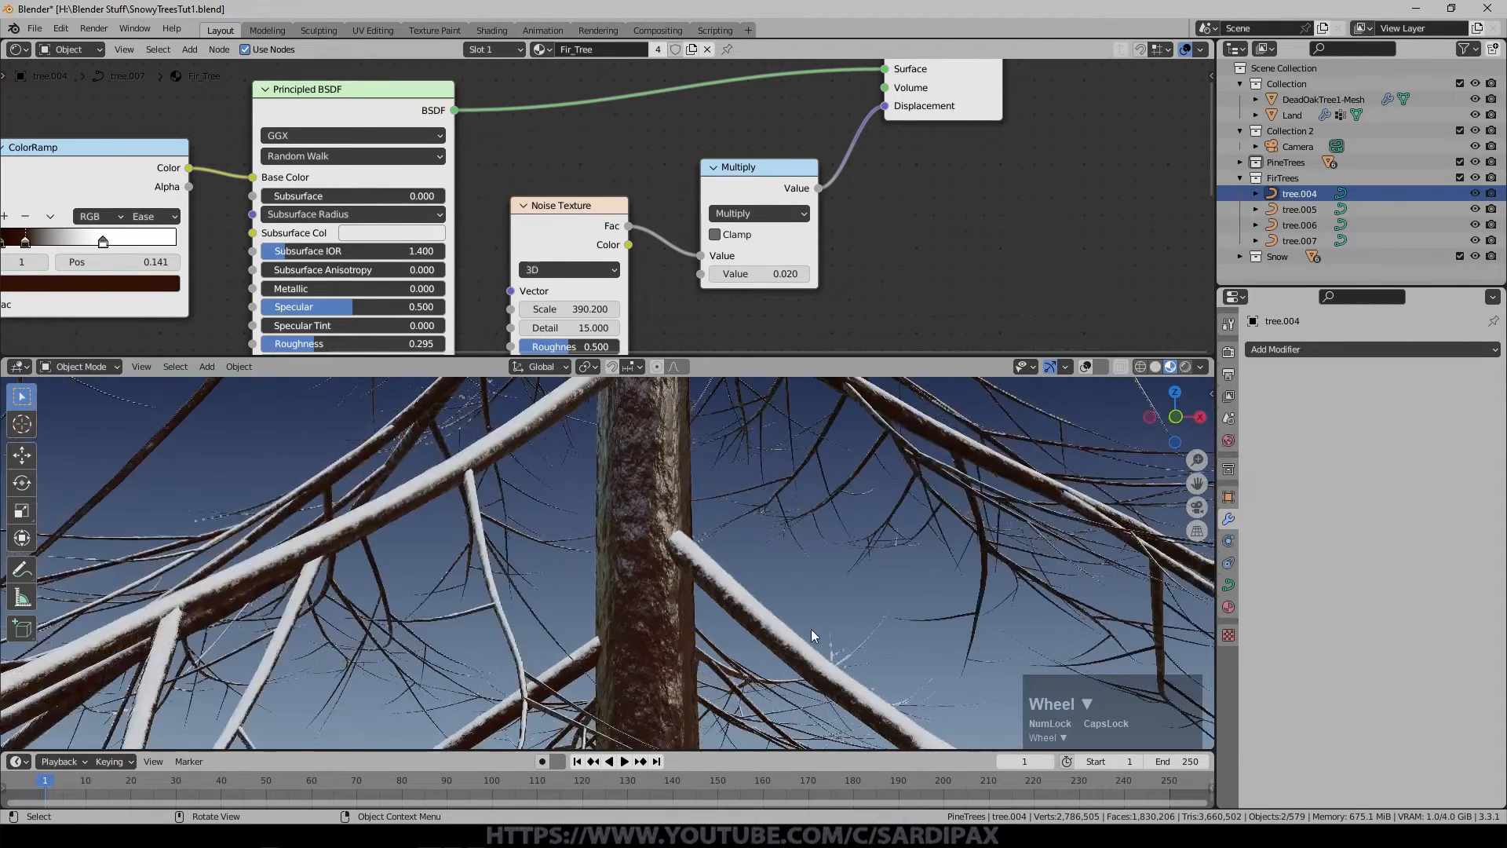
pyautogui.scroll(-5, 760, 526)
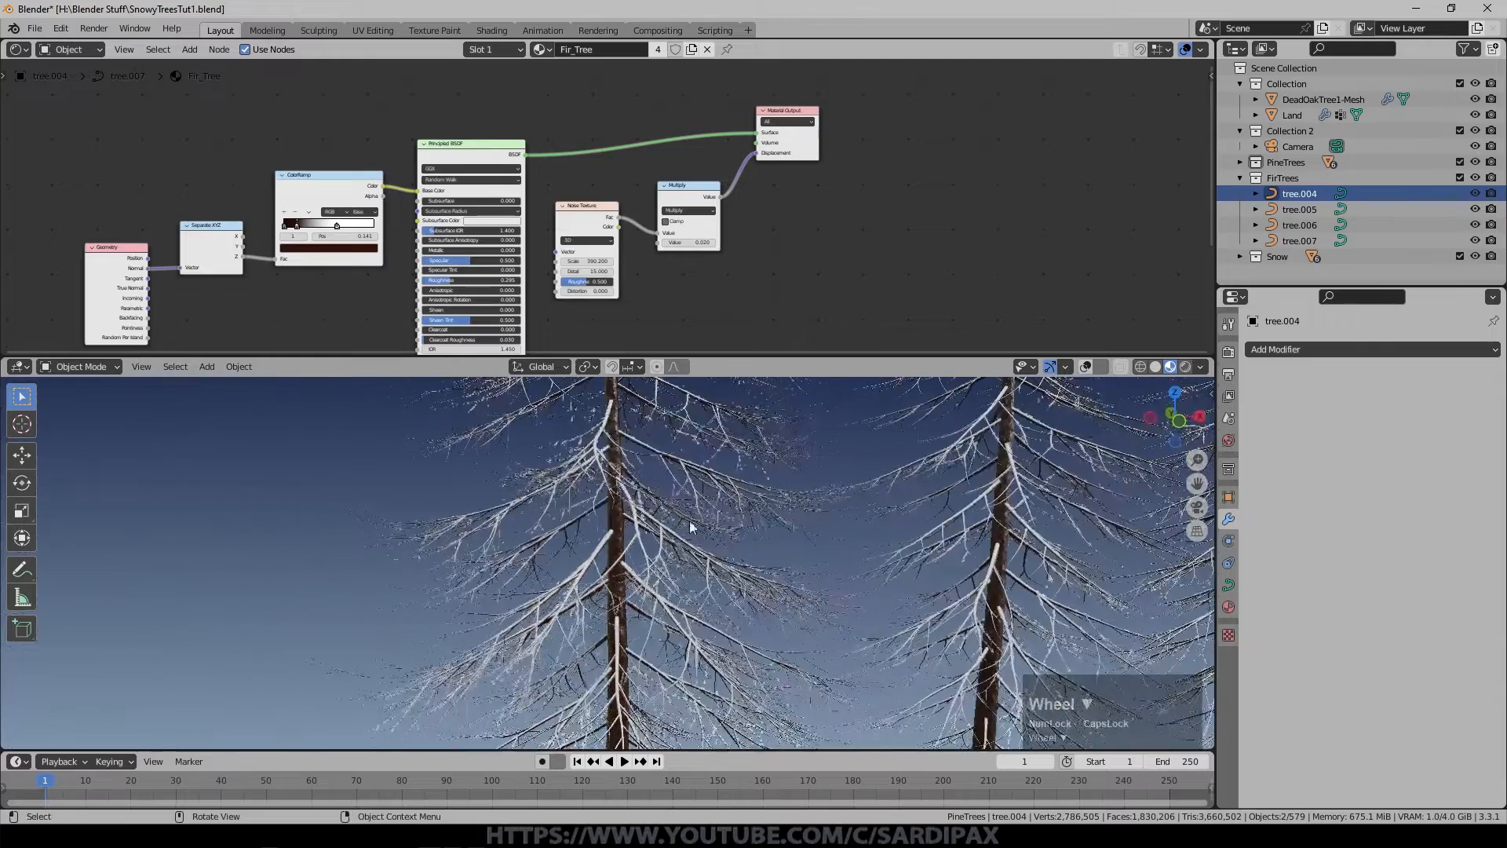
pyautogui.moveTo(786, 578); pyautogui.dragTo(797, 616, button='middle')
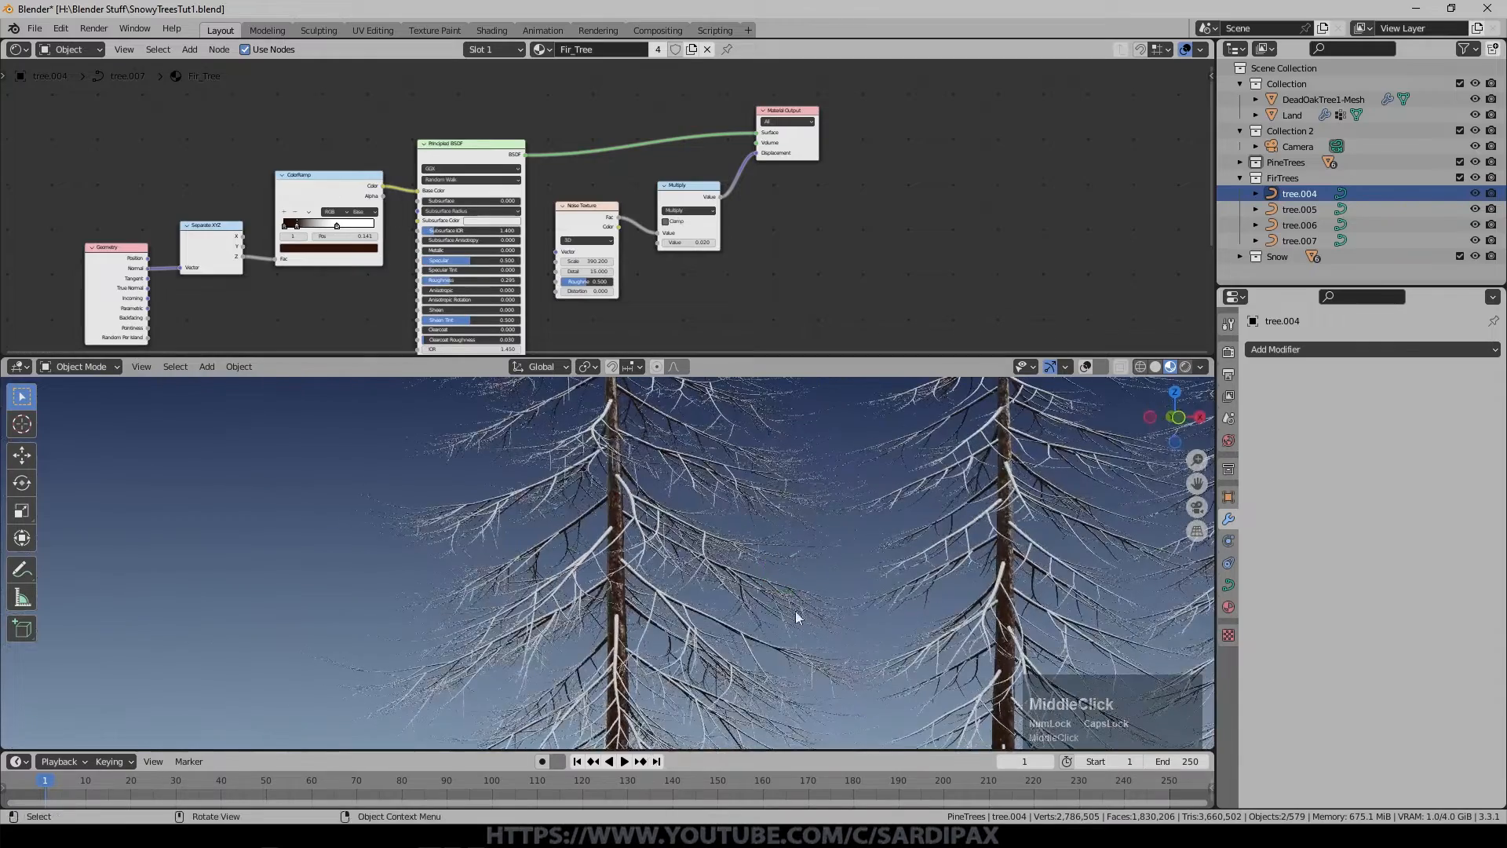
# Select Pine1 from the PineTrees collection and frame its snowy trunk and branches up close.
pyautogui.scroll(-3, 796, 616)
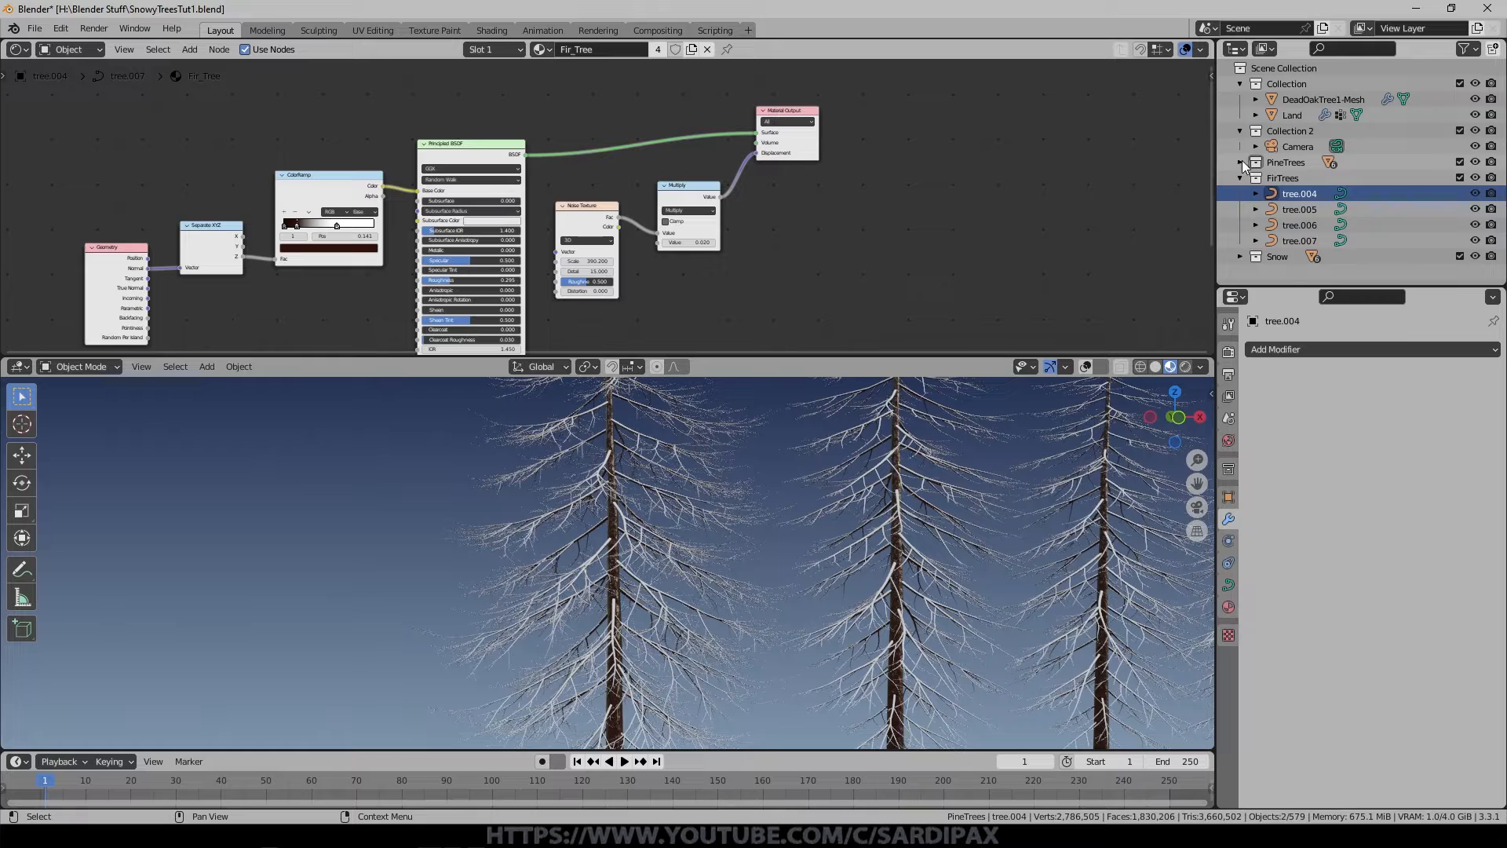
pyautogui.click(1240, 162)
pyautogui.click(1294, 178)
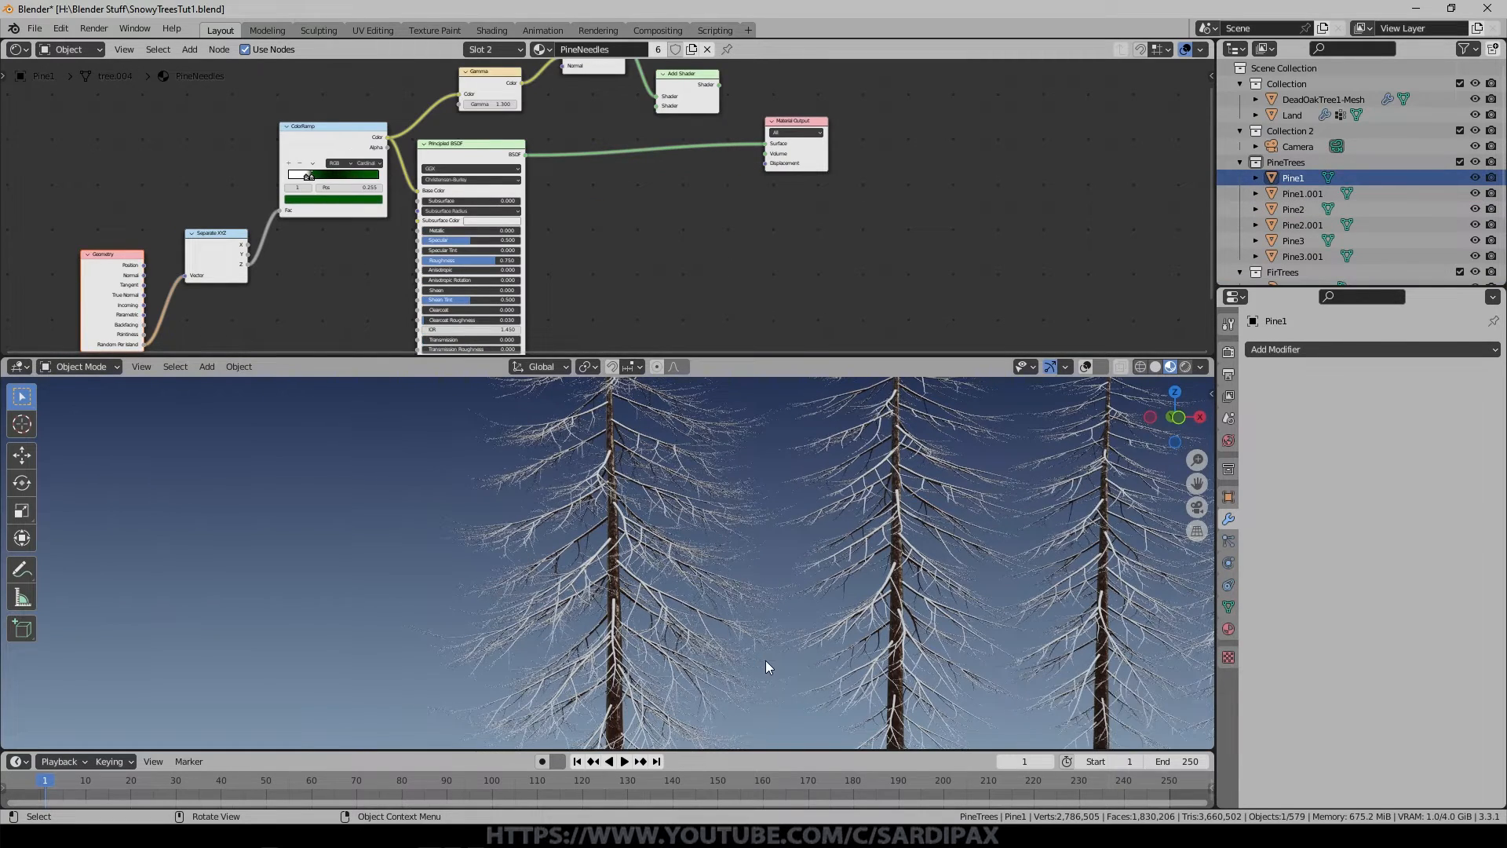
pyautogui.press('KP_Decimal')
pyautogui.scroll(6, 638, 606)
pyautogui.moveTo(518, 572); pyautogui.dragTo(571, 512, button='middle')
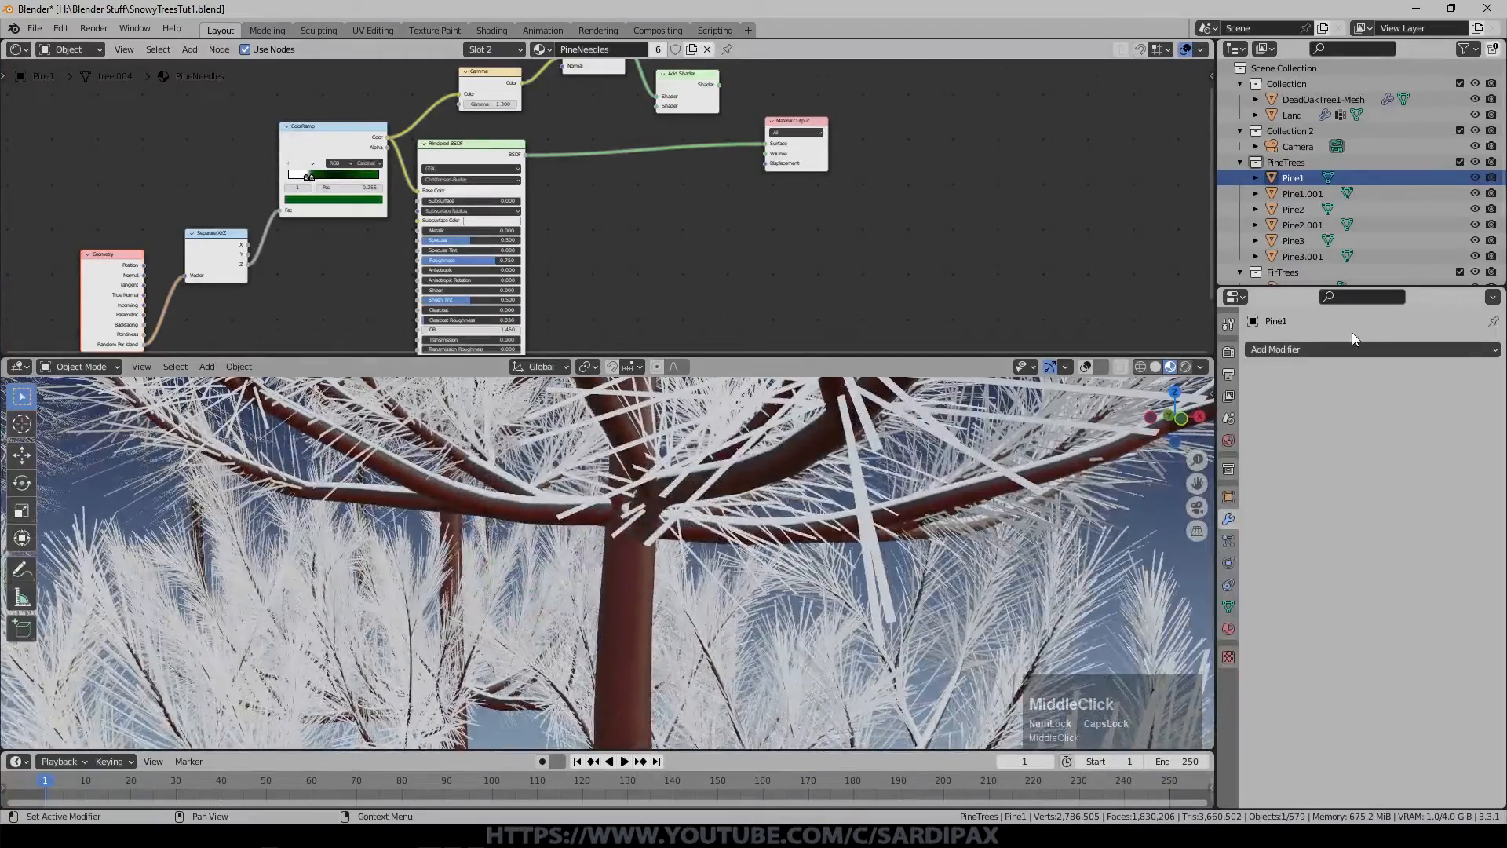
# In the PineBark material, move the ColorRamp's dark red stop to position 0.395 and check the snow on the branches.
pyautogui.click(1229, 629)
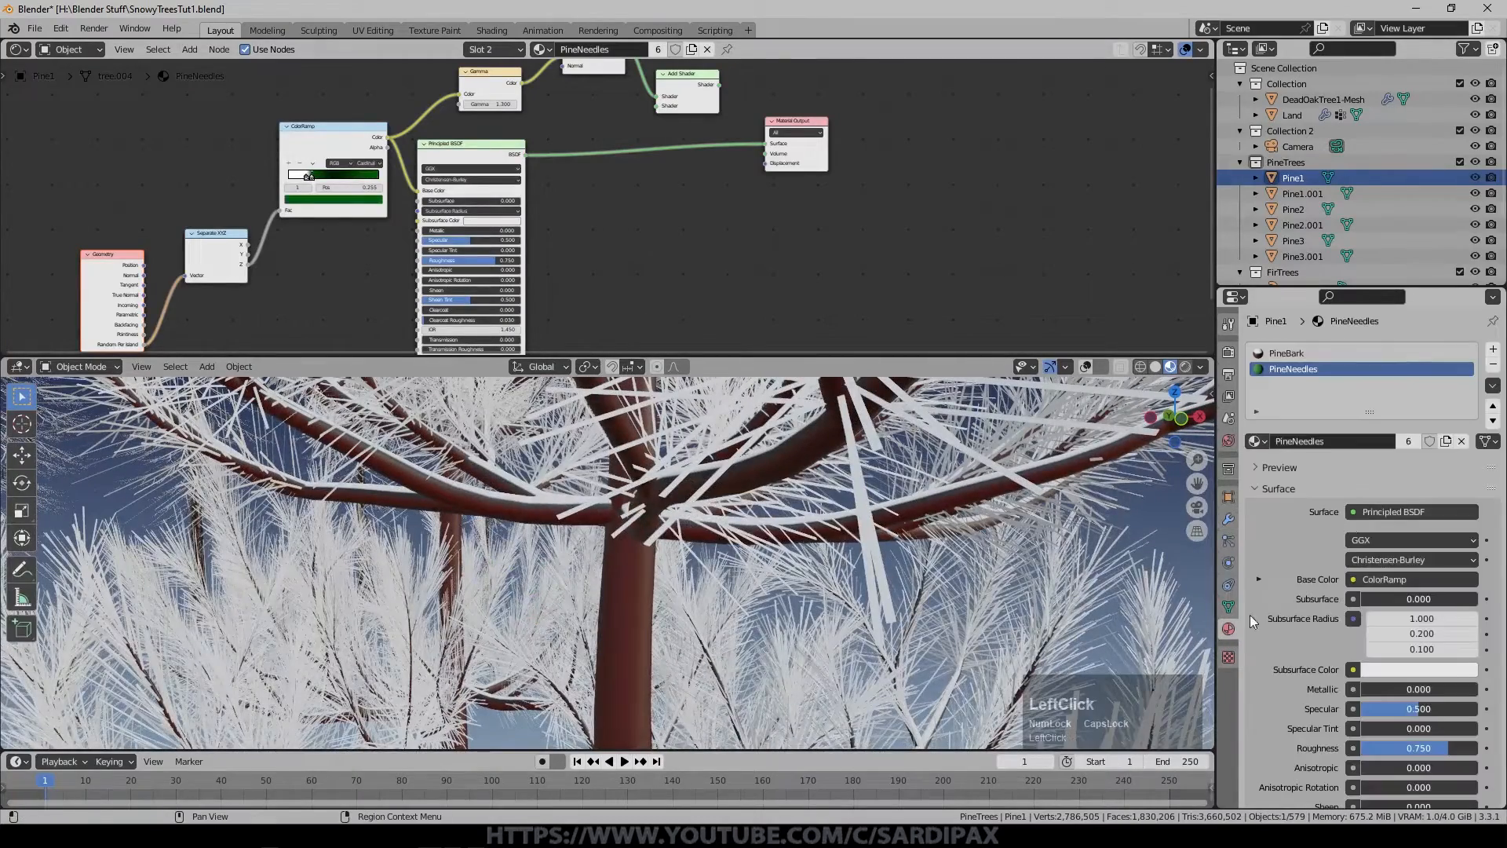
pyautogui.click(1296, 354)
pyautogui.moveTo(680, 305); pyautogui.dragTo(1001, 242, button='middle')
pyautogui.scroll(6, 984, 220)
pyautogui.moveTo(632, 321); pyautogui.dragTo(564, 231, button='middle')
pyautogui.moveTo(696, 251); pyautogui.dragTo(638, 135, button='middle')
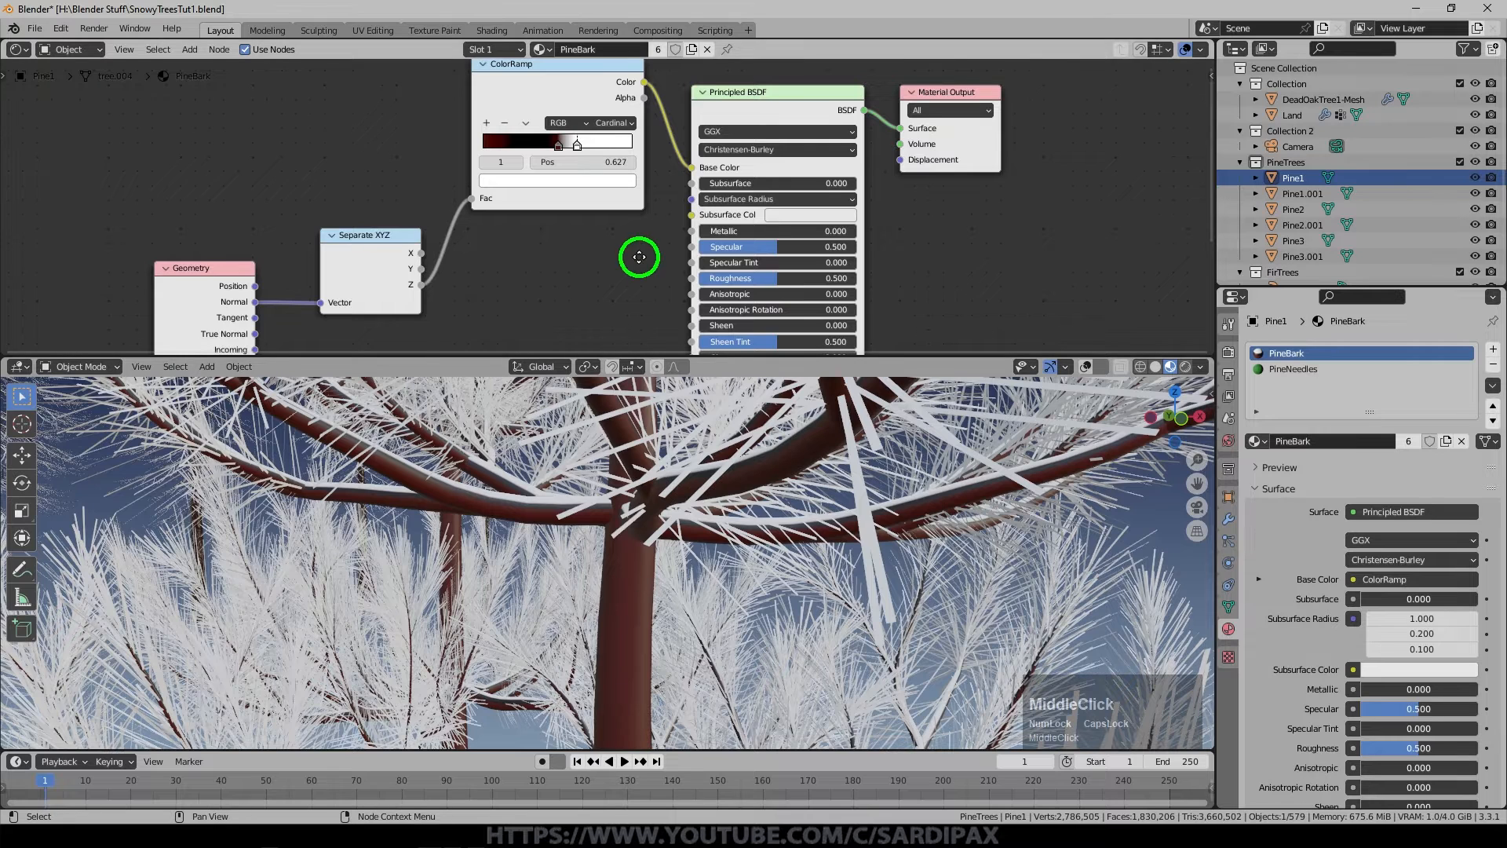
pyautogui.scroll(2, 633, 255)
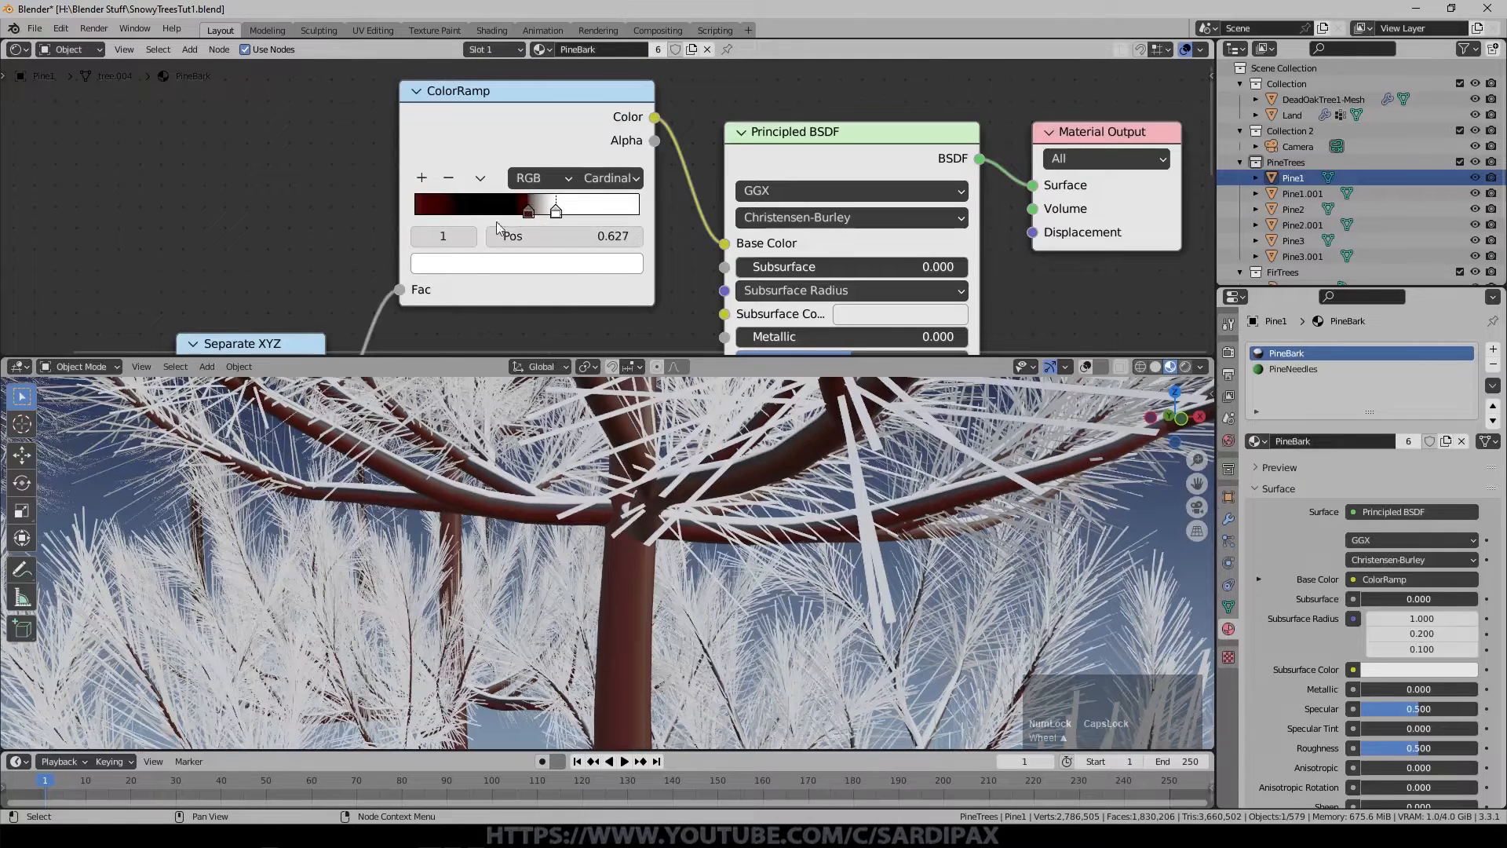
pyautogui.moveTo(530, 213)
pyautogui.mouseDown()
pyautogui.moveTo(441, 224)
pyautogui.moveTo(513, 223)
pyautogui.mouseUp()
pyautogui.moveTo(616, 510)
pyautogui.mouseDown(button='middle')
pyautogui.moveTo(609, 528)
pyautogui.moveTo(617, 508)
pyautogui.mouseUp(button='middle')
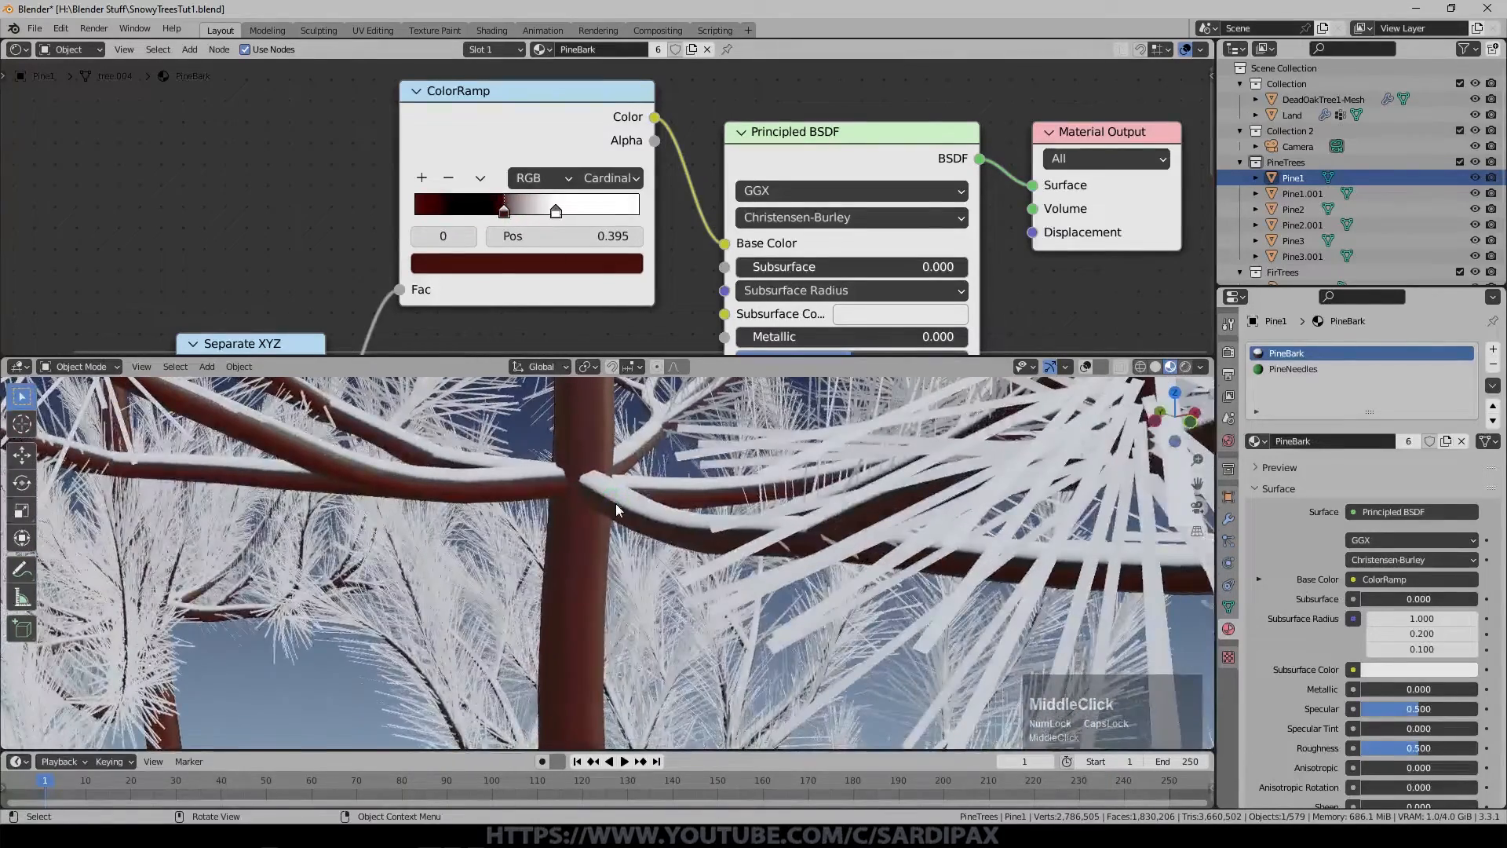
# In the PineNeedles material, make the ColorRamp run from green to white and move its white stop to position 0.732.
pyautogui.click(1298, 369)
pyautogui.scroll(-4, 826, 280)
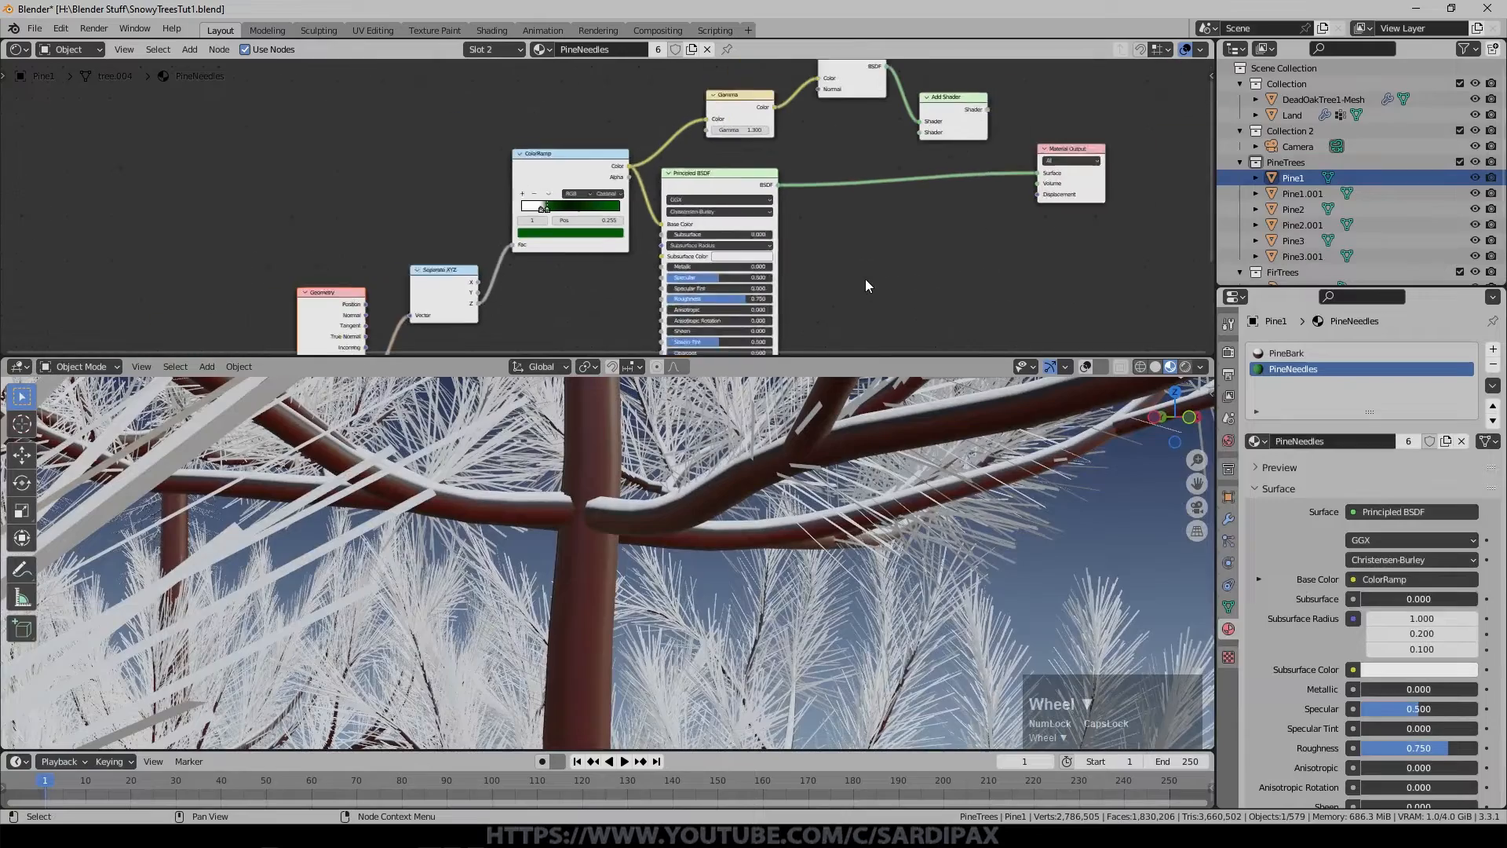
pyautogui.moveTo(878, 313); pyautogui.dragTo(883, 251, button='middle')
pyautogui.scroll(-3, 958, 528)
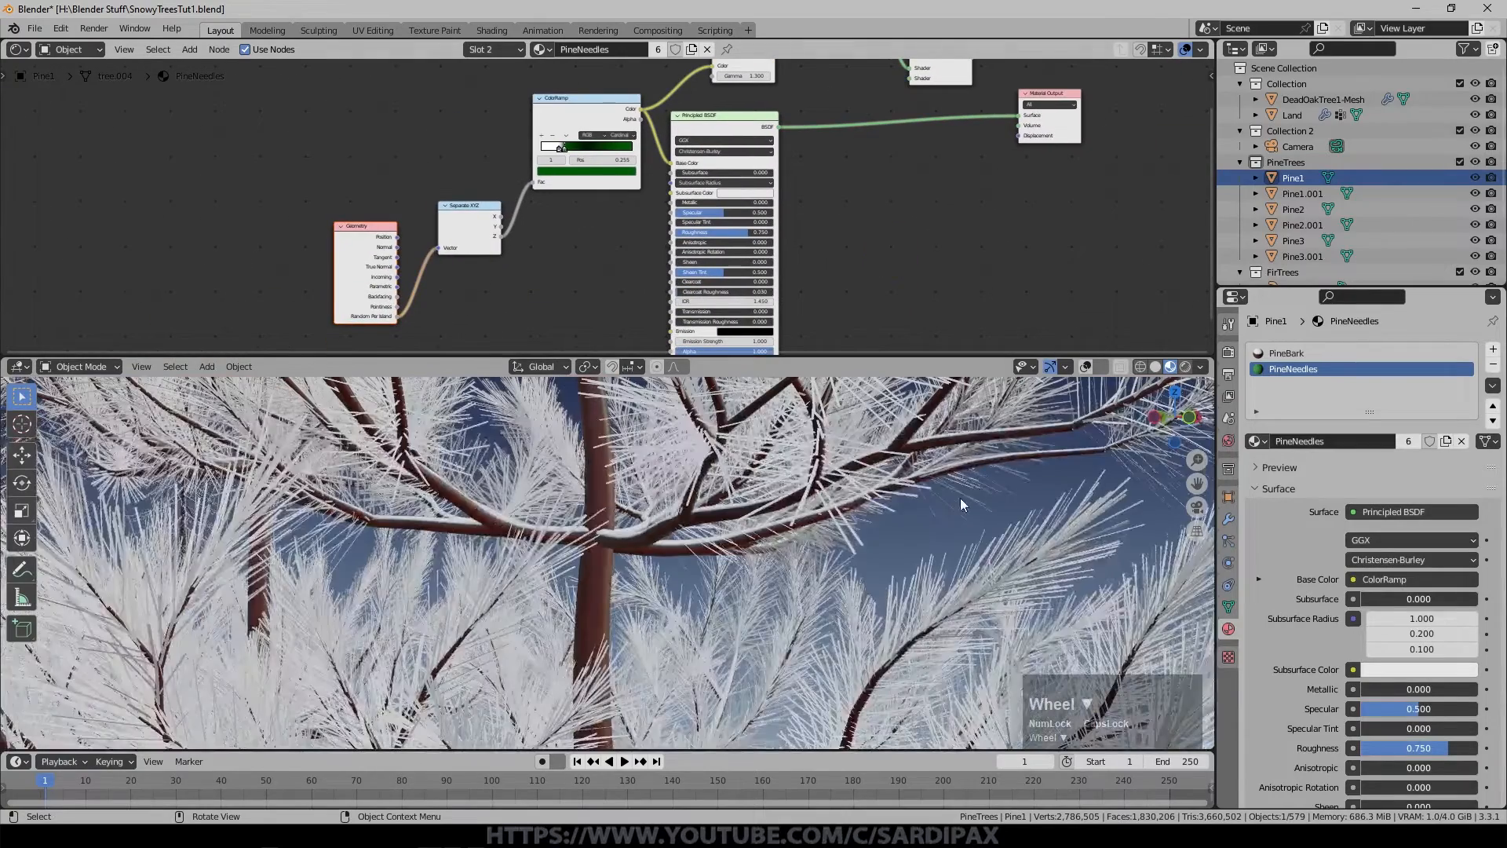
pyautogui.moveTo(766, 511); pyautogui.dragTo(843, 337, button='middle')
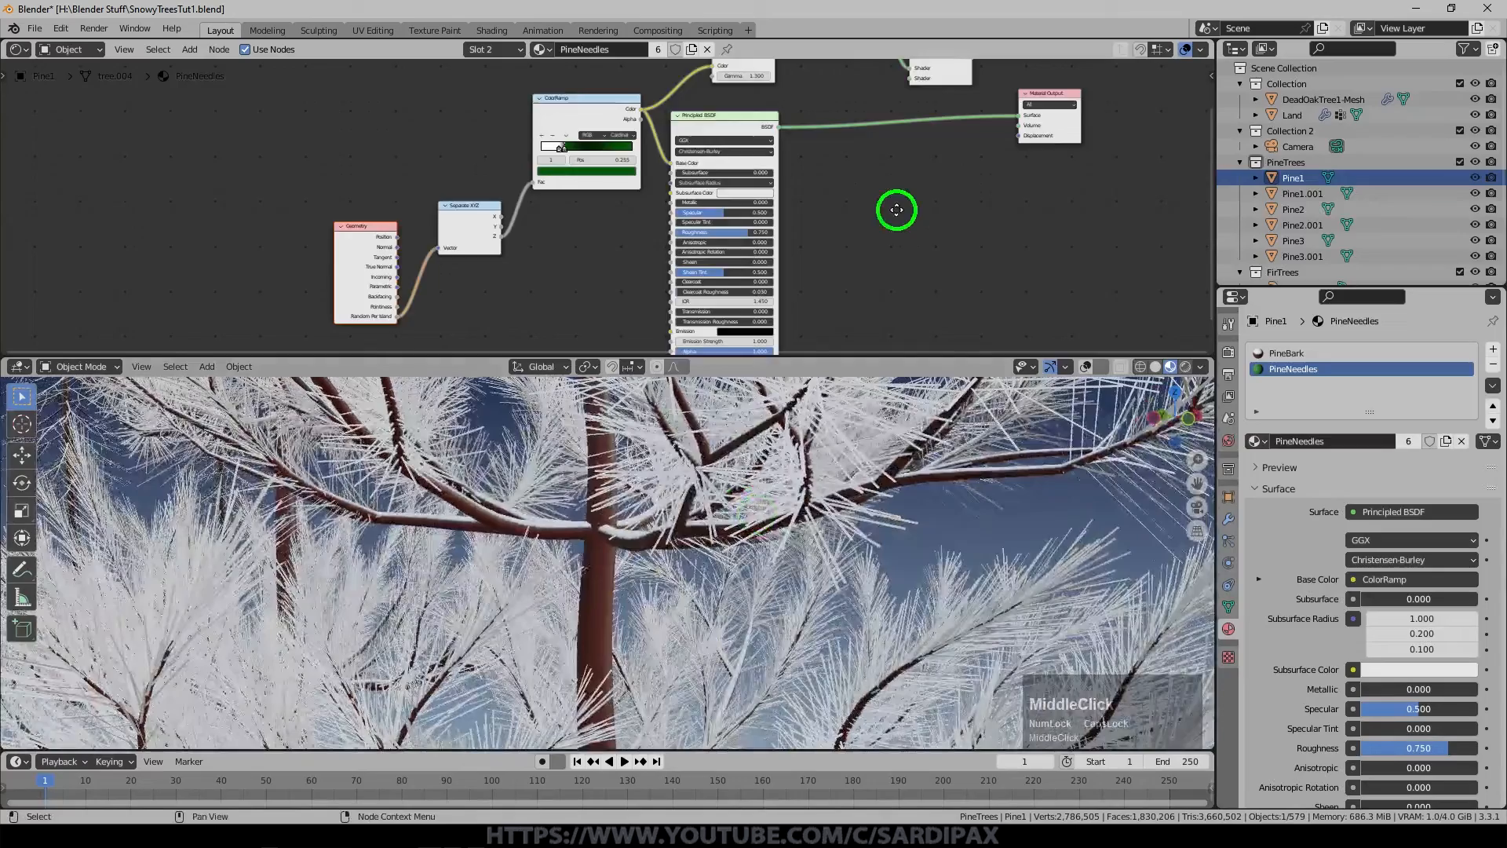
pyautogui.scroll(5, 895, 208)
pyautogui.moveTo(531, 224)
pyautogui.mouseDown()
pyautogui.moveTo(697, 214)
pyautogui.moveTo(422, 233)
pyautogui.moveTo(656, 212)
pyautogui.moveTo(555, 212)
pyautogui.moveTo(553, 225)
pyautogui.mouseUp()
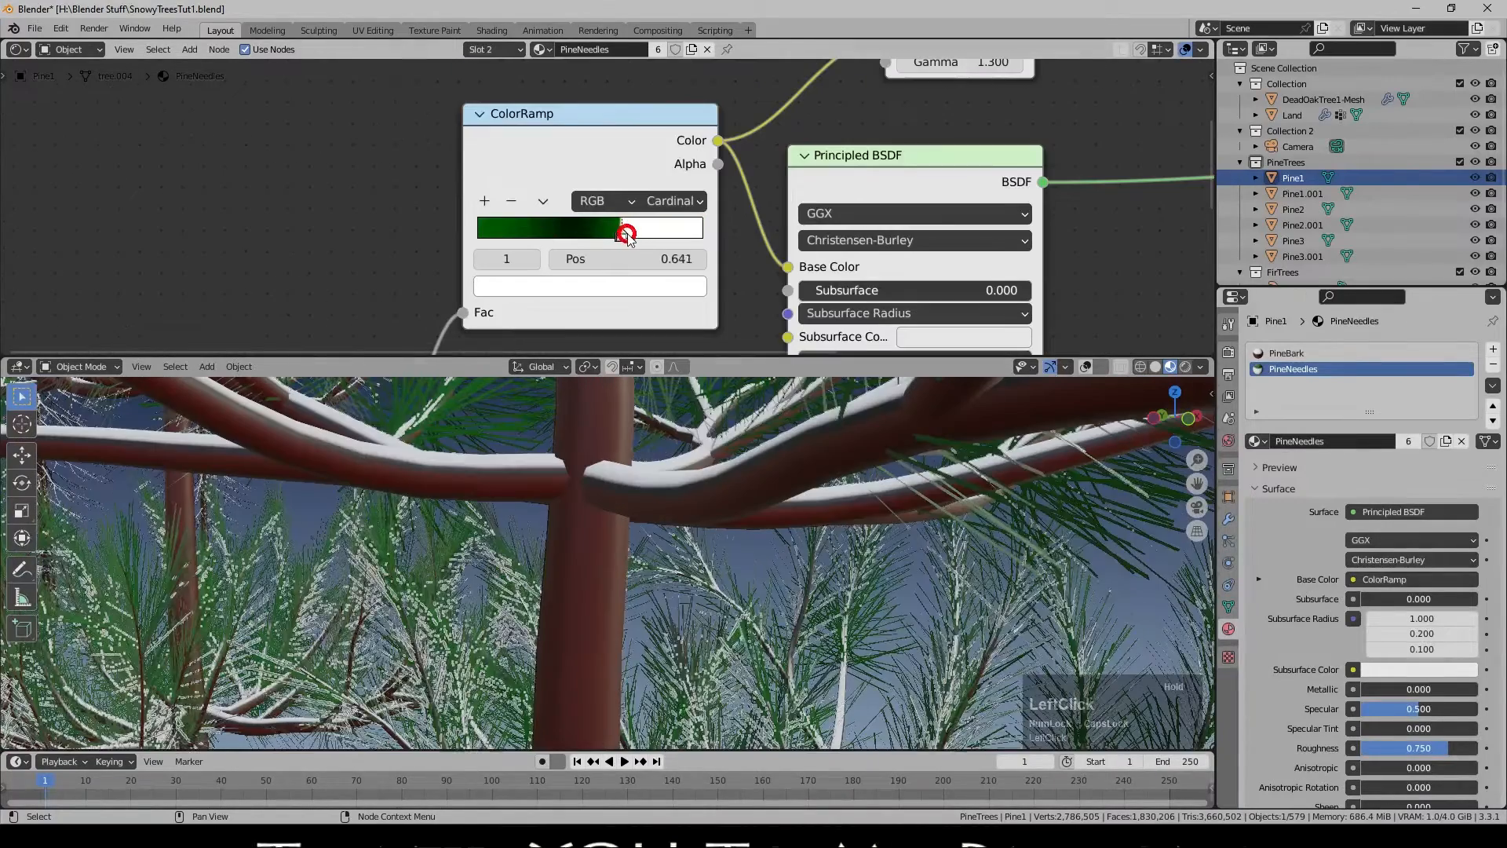
pyautogui.moveTo(625, 231); pyautogui.dragTo(644, 233)
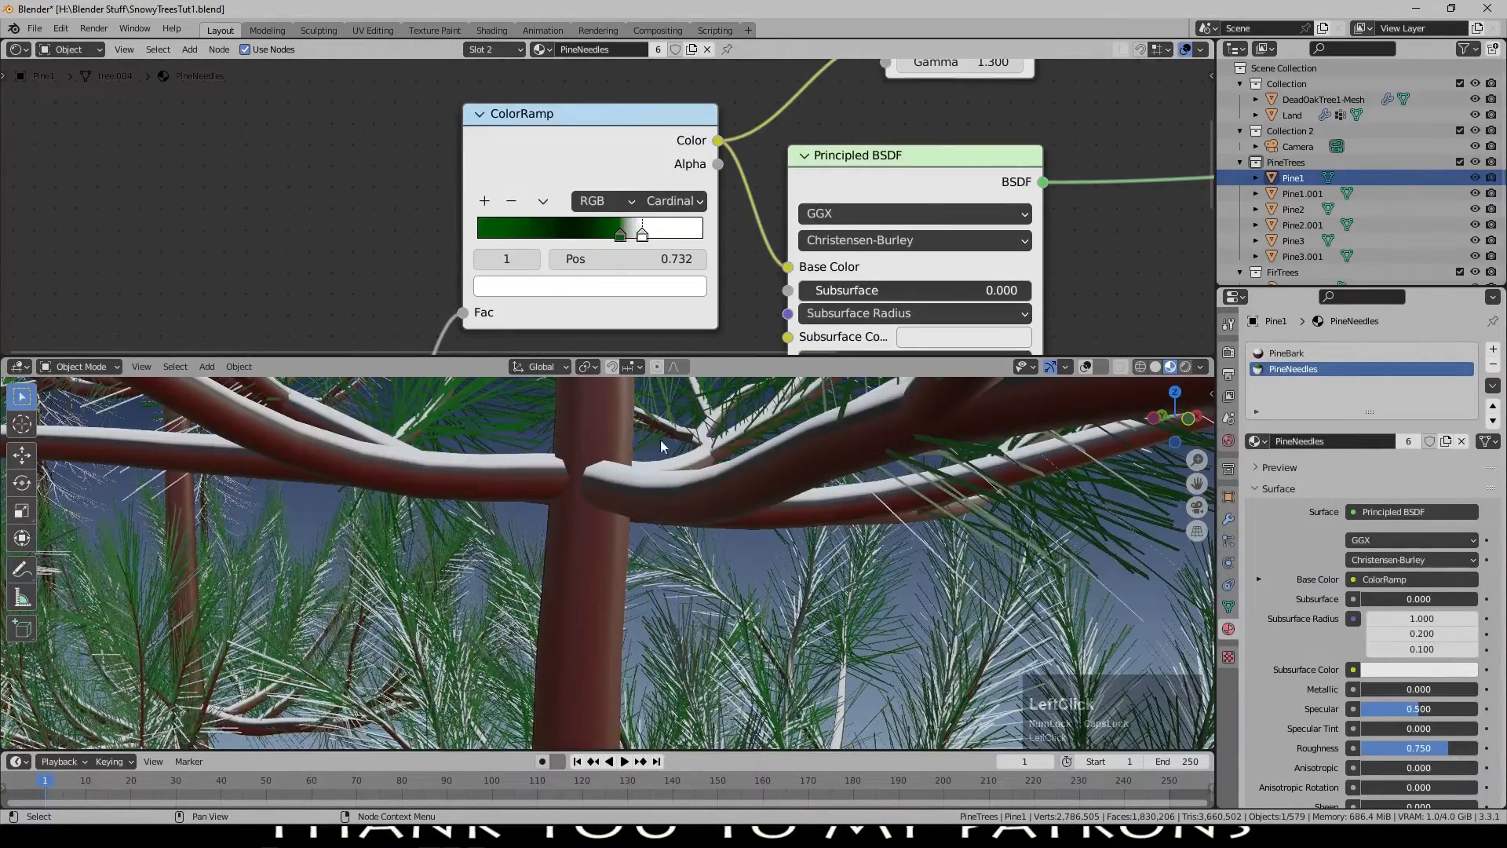
# Check the needles' snow coverage and fine-tune the PineNeedles ColorRamp, moving its white stop to position 0.686.
pyautogui.scroll(-5, 748, 468)
pyautogui.scroll(-3, 747, 479)
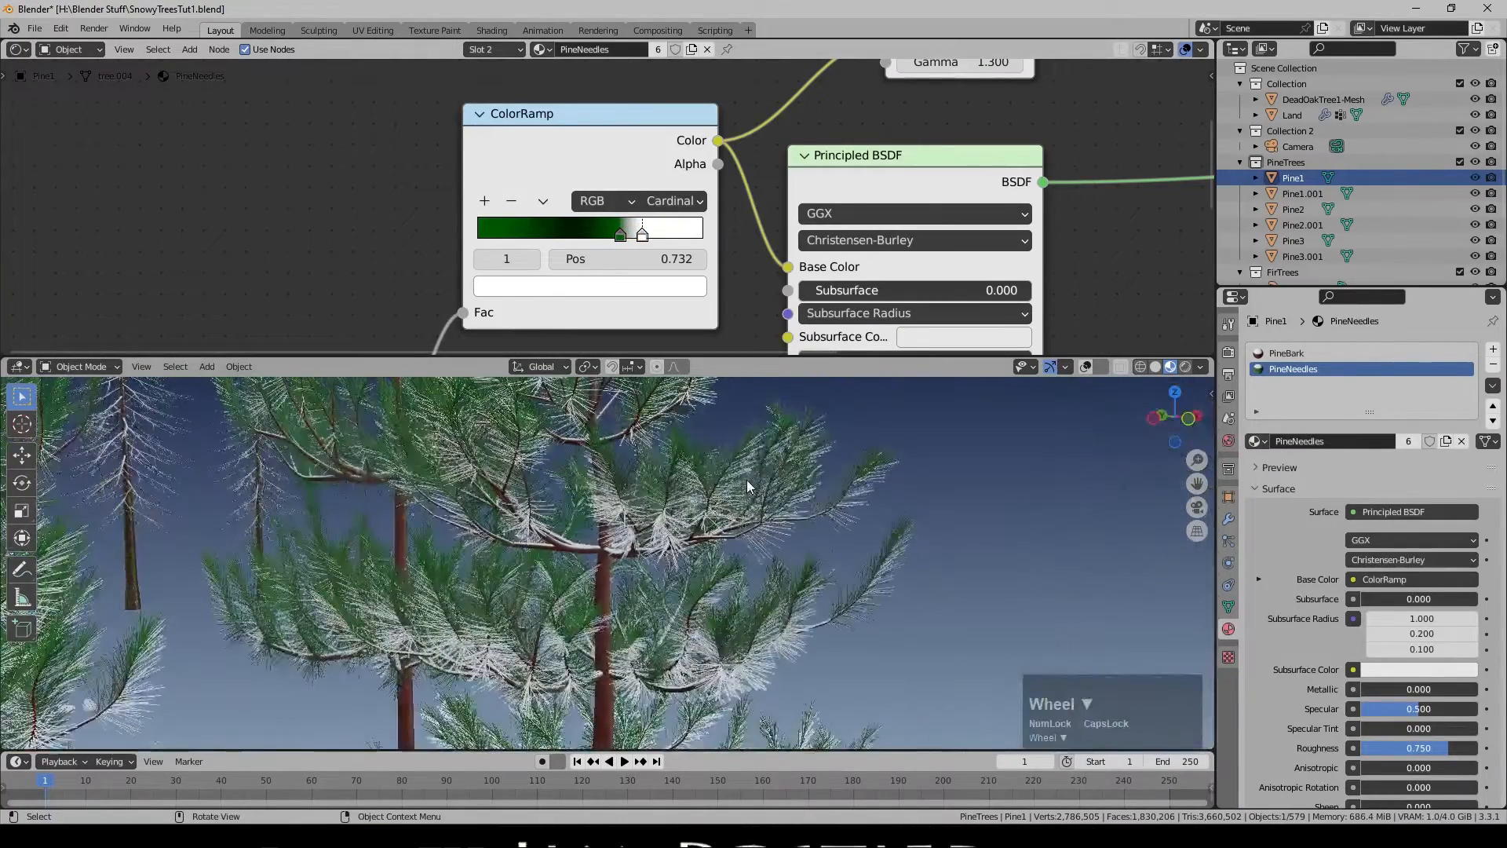
pyautogui.scroll(2, 747, 478)
pyautogui.scroll(2, 627, 212)
pyautogui.moveTo(626, 243)
pyautogui.mouseDown()
pyautogui.moveTo(562, 244)
pyautogui.moveTo(624, 243)
pyautogui.mouseUp()
pyautogui.moveTo(653, 241)
pyautogui.mouseDown()
pyautogui.moveTo(635, 239)
pyautogui.moveTo(727, 236)
pyautogui.moveTo(563, 238)
pyautogui.moveTo(641, 237)
pyautogui.mouseUp()
pyautogui.scroll(-5, 463, 459)
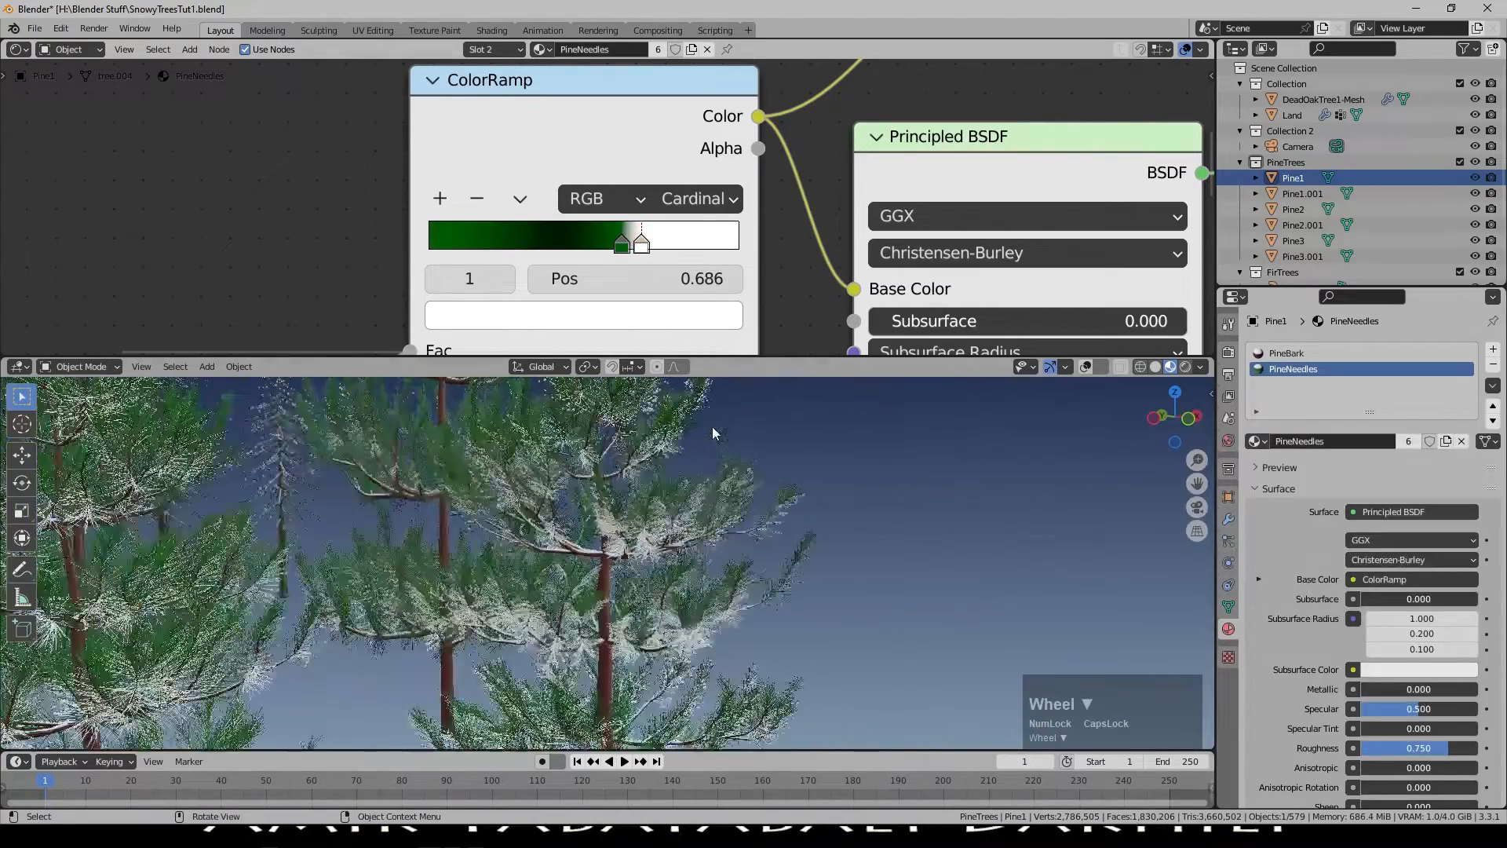
pyautogui.moveTo(138, 326); pyautogui.dragTo(567, 335, button='middle')
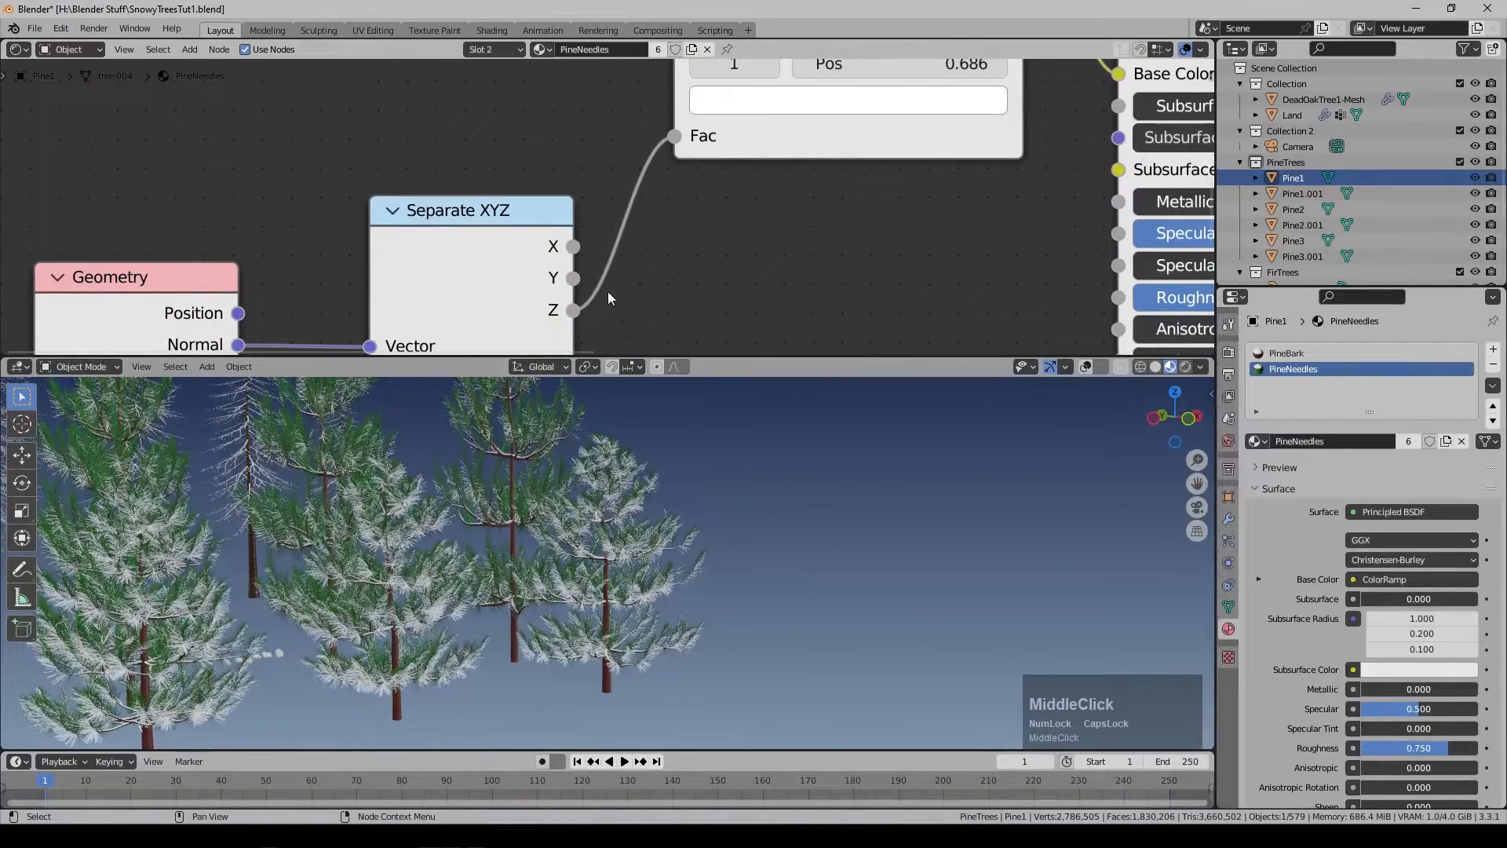
# Try driving the PineNeedles ColorRamp factor with the Y and X outputs of Separate XYZ instead of Z.
pyautogui.moveTo(577, 279); pyautogui.dragTo(675, 137)
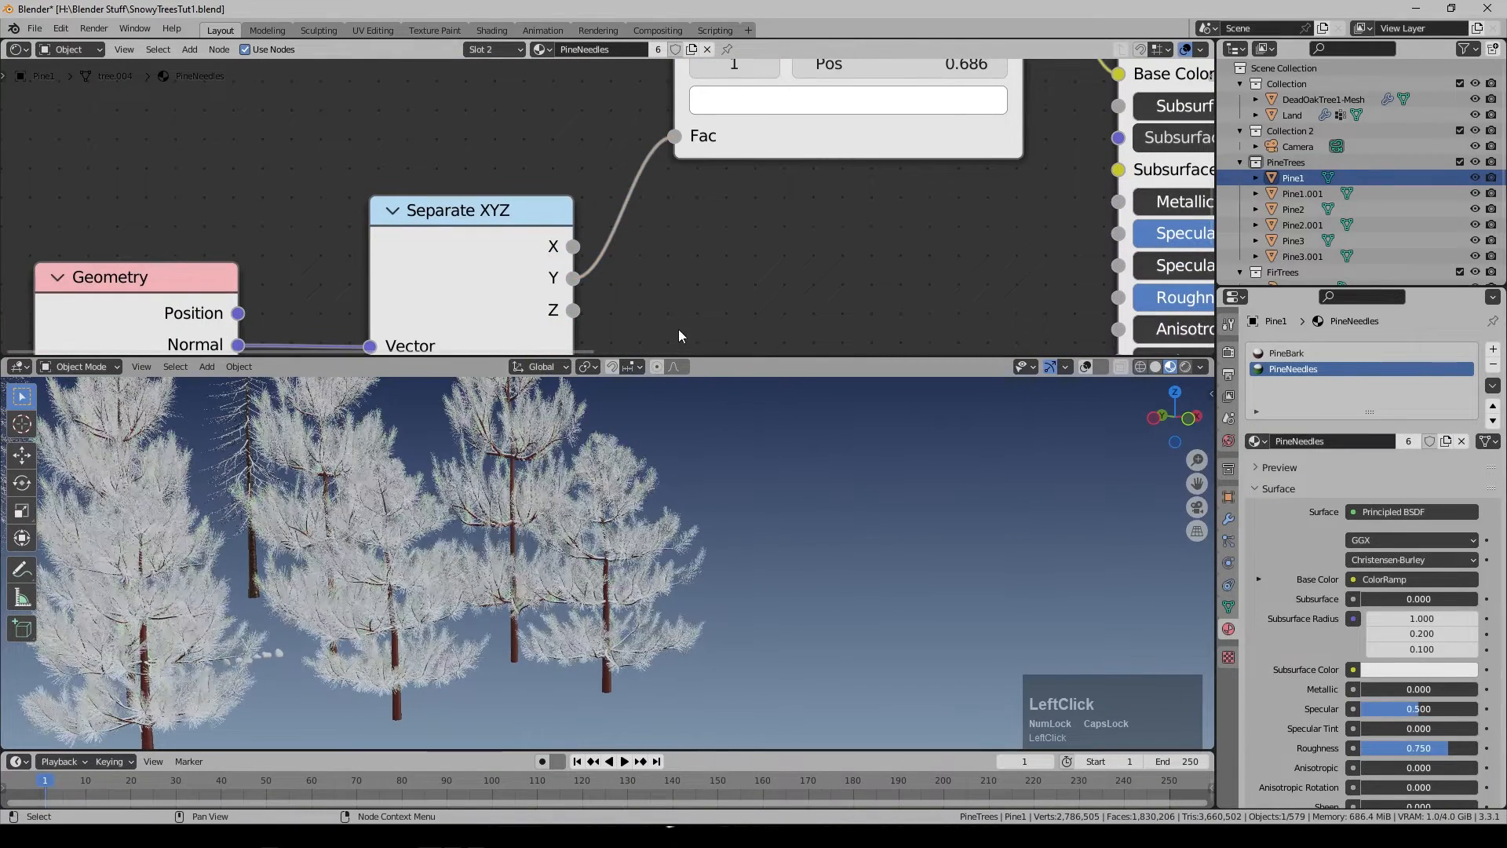
pyautogui.moveTo(575, 248); pyautogui.dragTo(674, 137)
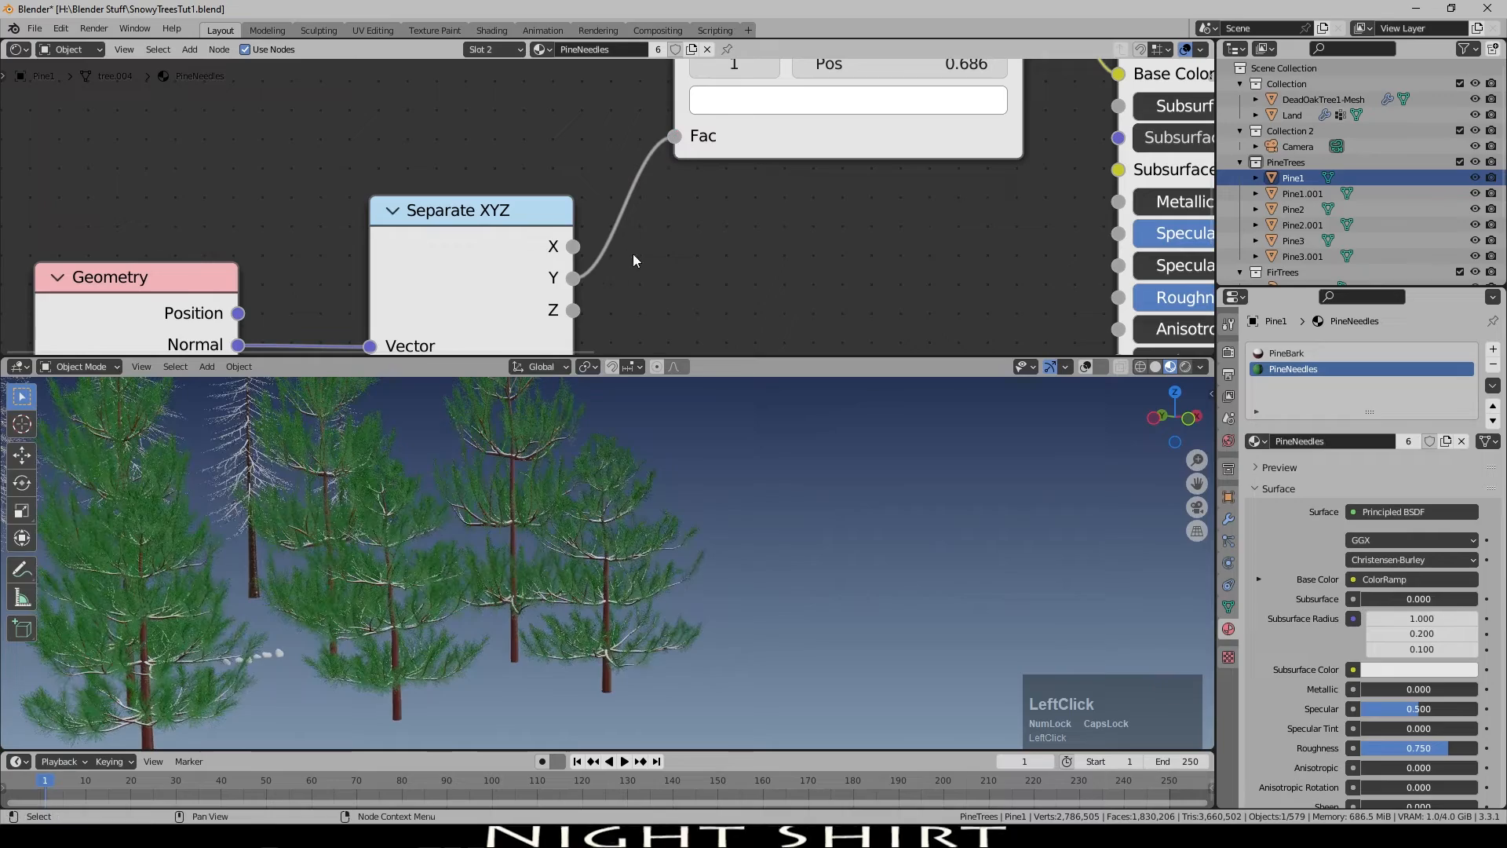
pyautogui.moveTo(574, 250); pyautogui.dragTo(674, 137)
pyautogui.moveTo(791, 86); pyautogui.dragTo(878, 84)
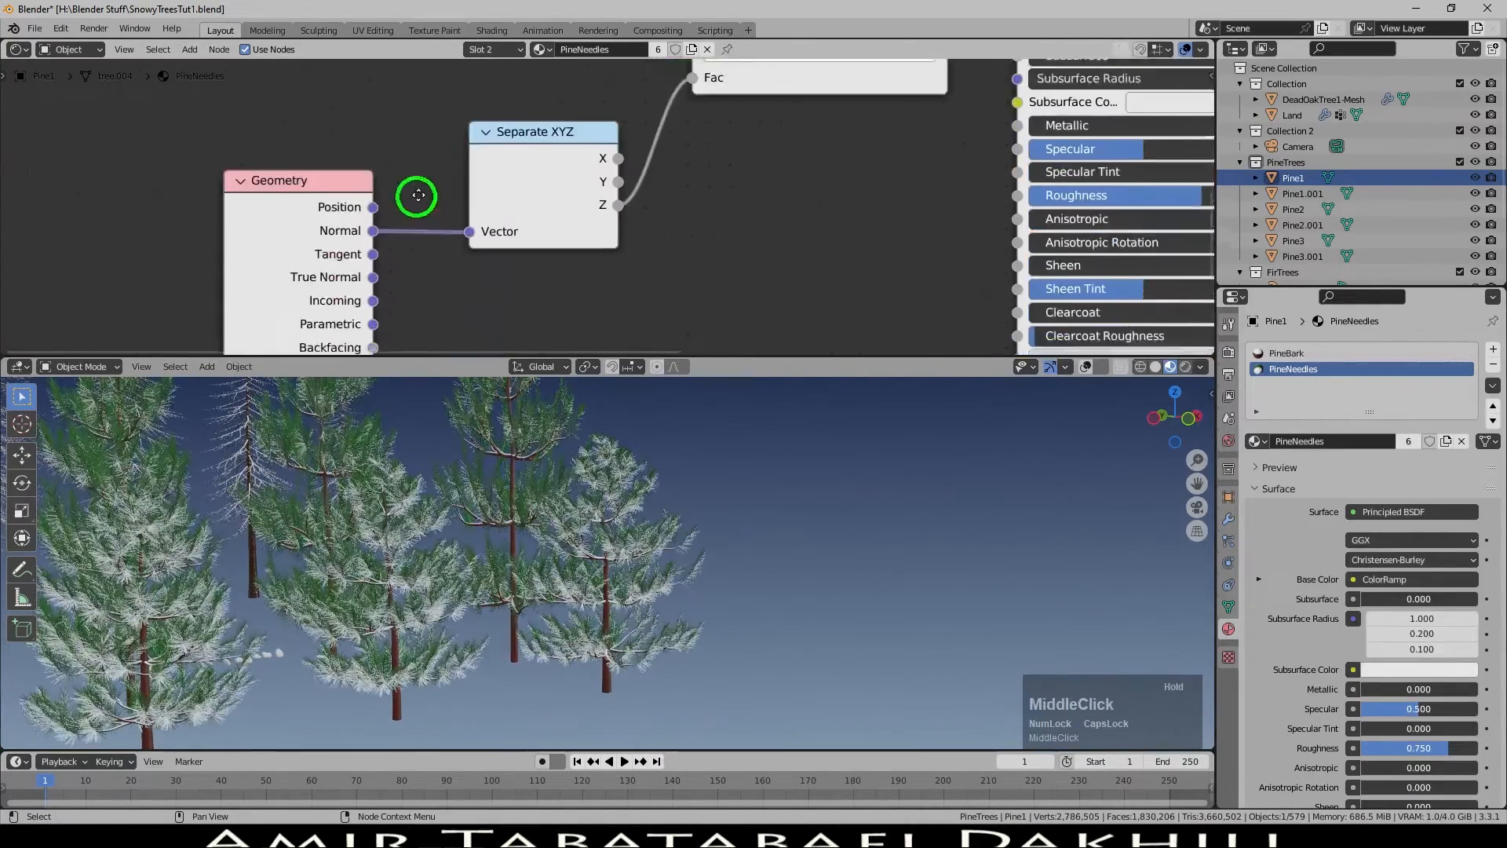
# Try the Geometry node's Random Per Island, True Normal and Pointiness outputs as the Separate XYZ vector, and reconnect Normal.
pyautogui.moveTo(417, 196); pyautogui.dragTo(523, 132, button='middle')
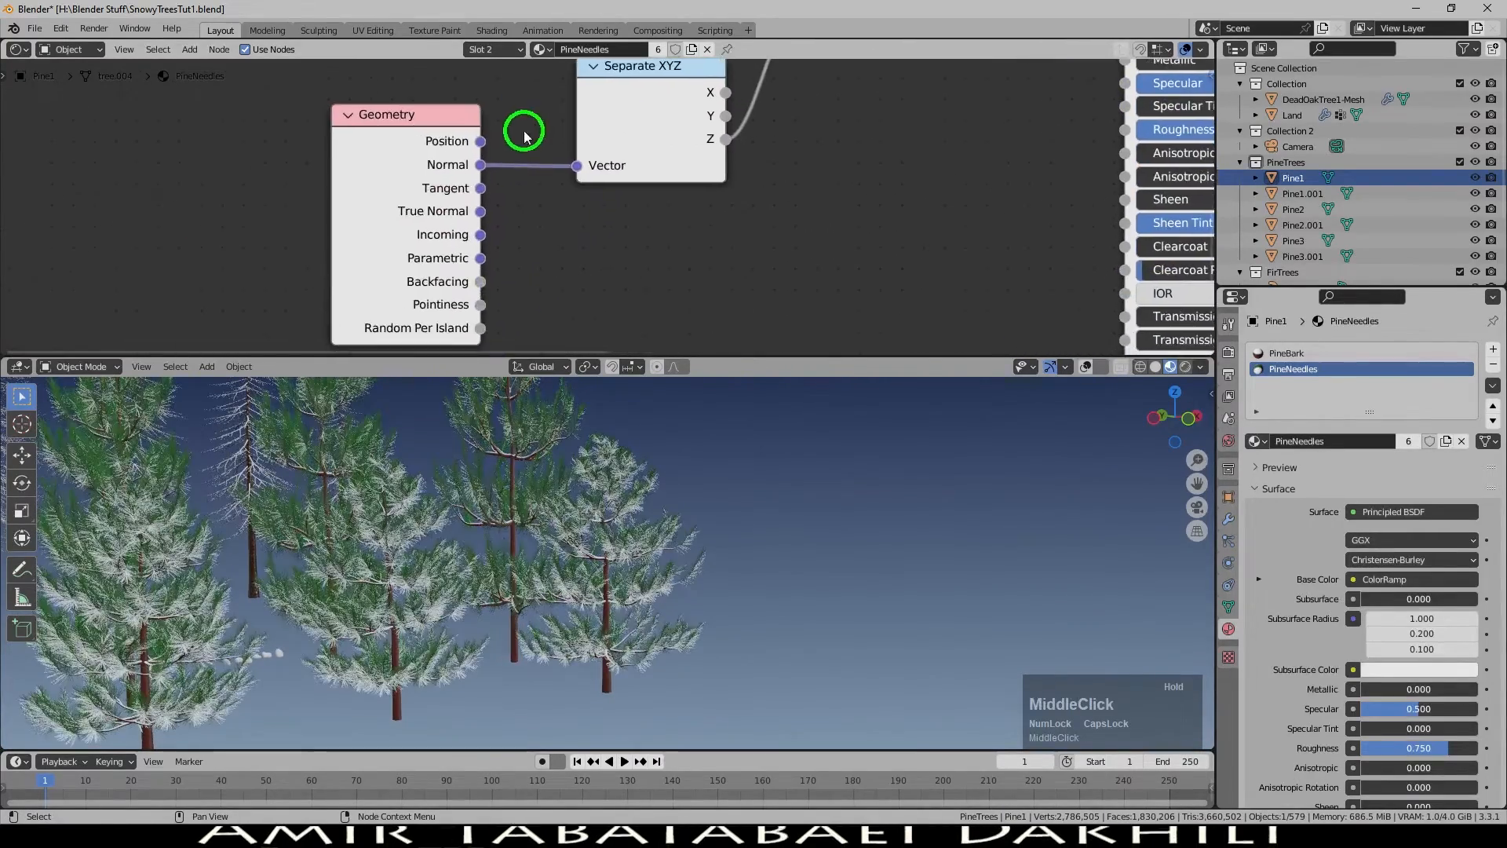
pyautogui.scroll(1, 396, 236)
pyautogui.moveTo(470, 339); pyautogui.dragTo(576, 163)
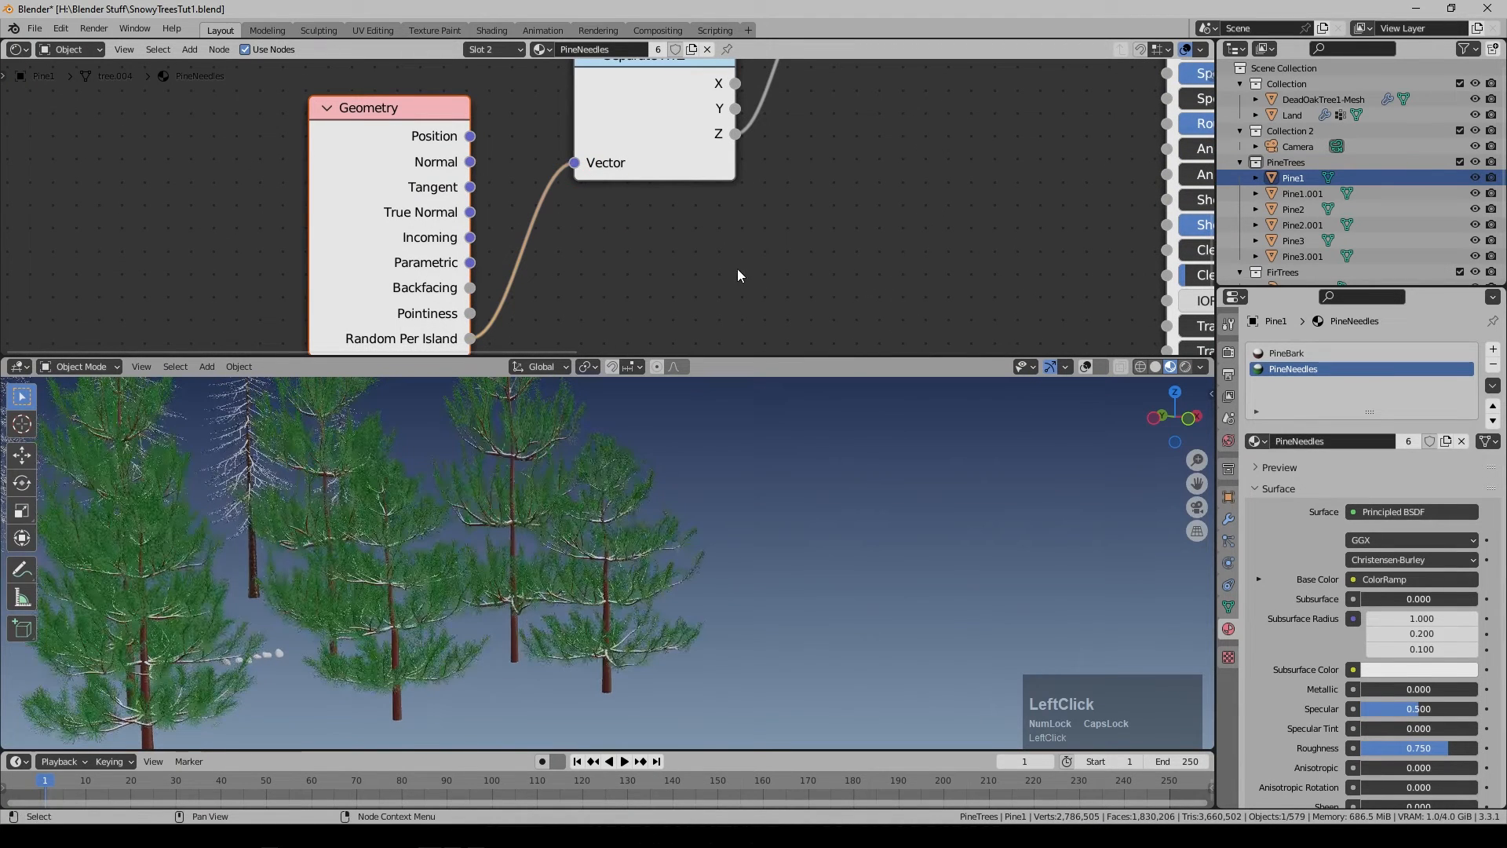
pyautogui.moveTo(469, 212); pyautogui.dragTo(575, 164)
pyautogui.moveTo(480, 296); pyautogui.dragTo(575, 164)
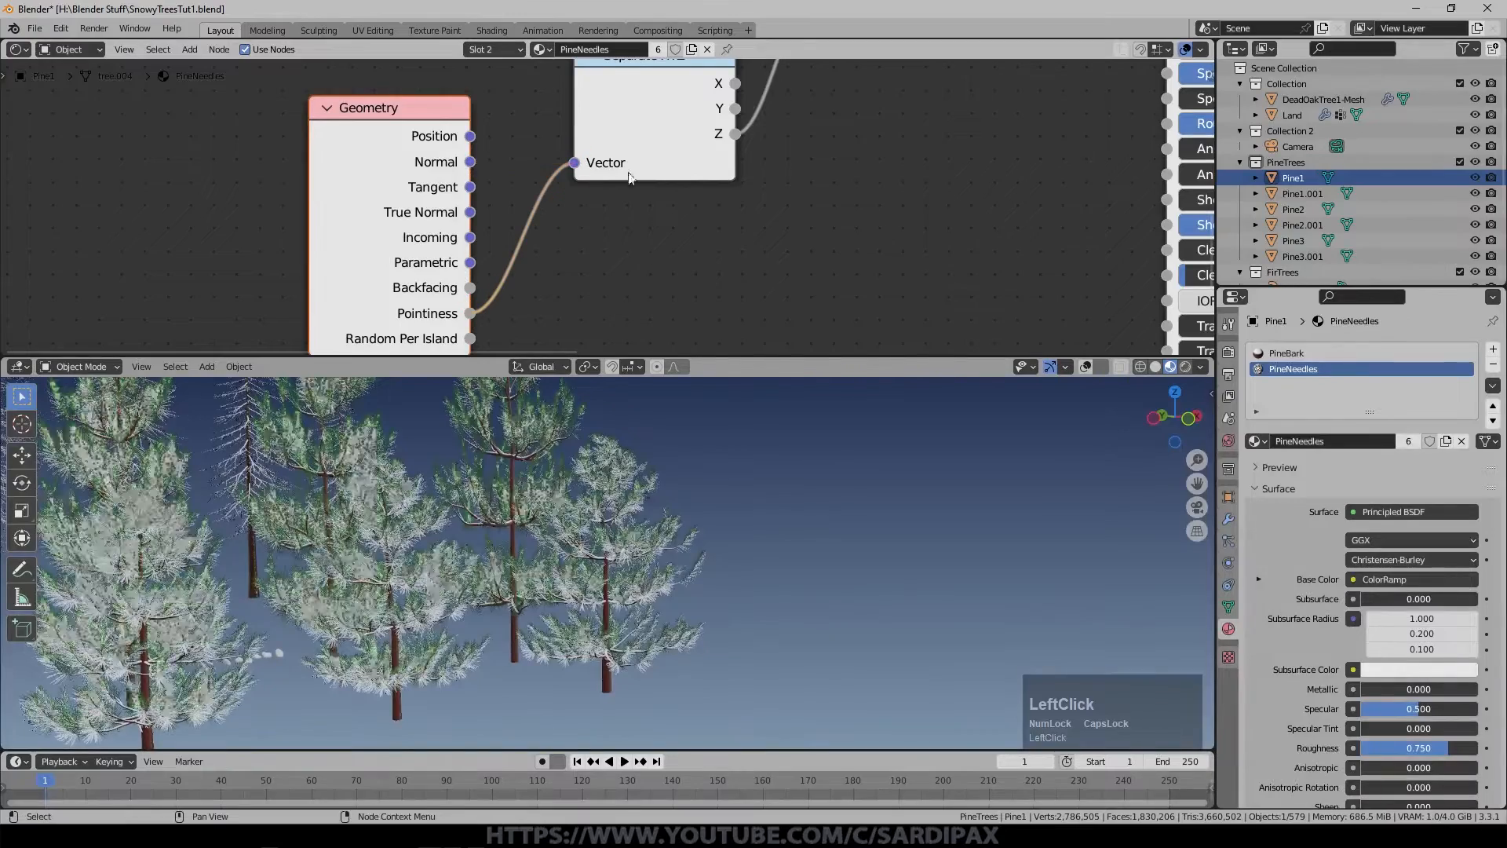
pyautogui.moveTo(808, 128); pyautogui.dragTo(615, 353, button='middle')
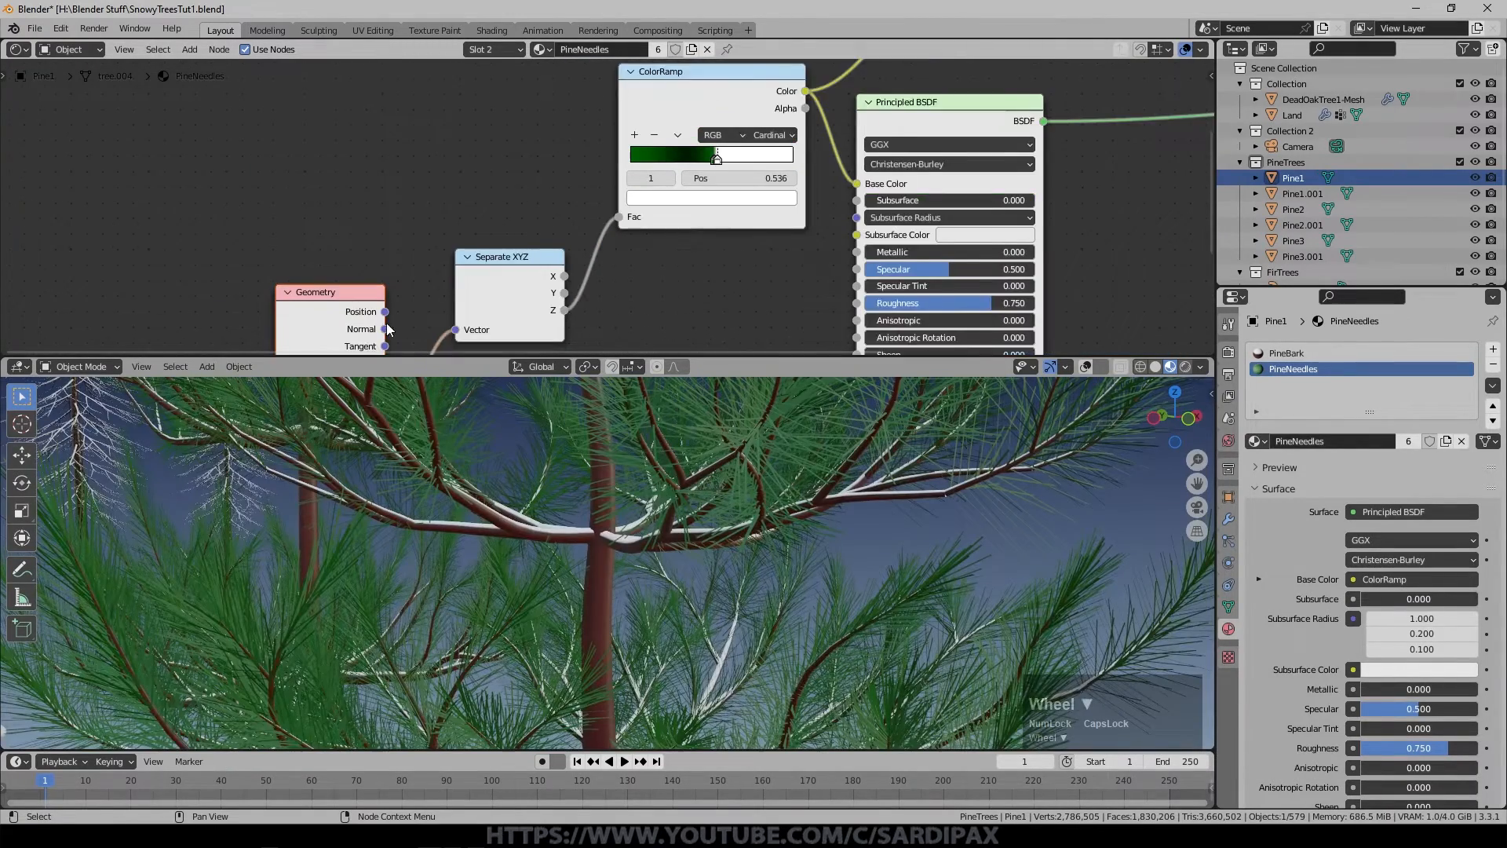
pyautogui.moveTo(384, 283); pyautogui.dragTo(455, 283)
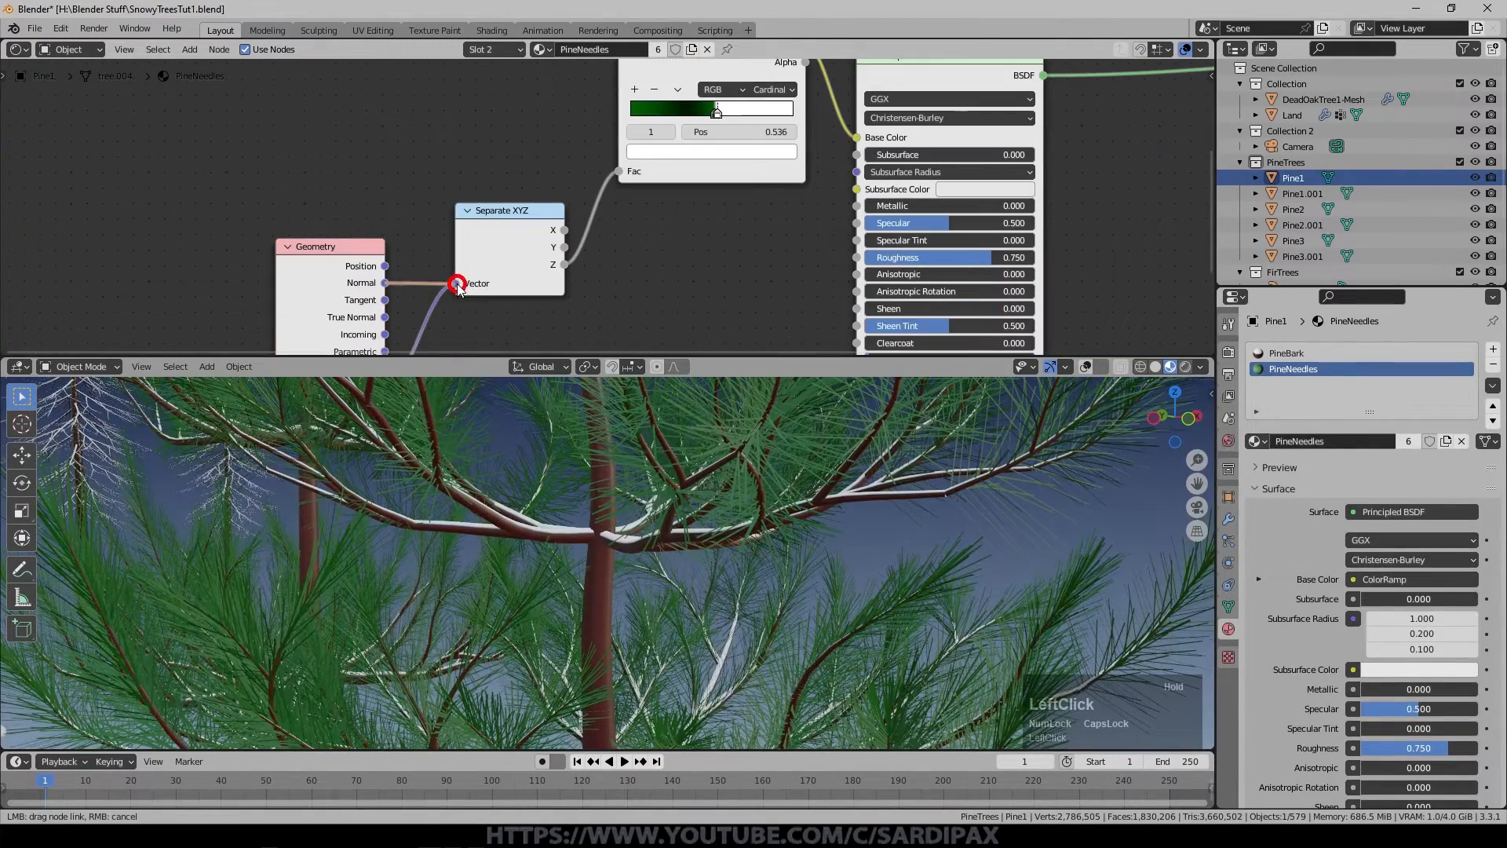
# View the forest through the camera in Material Preview shading and display the World settings.
pyautogui.press('KP_0')
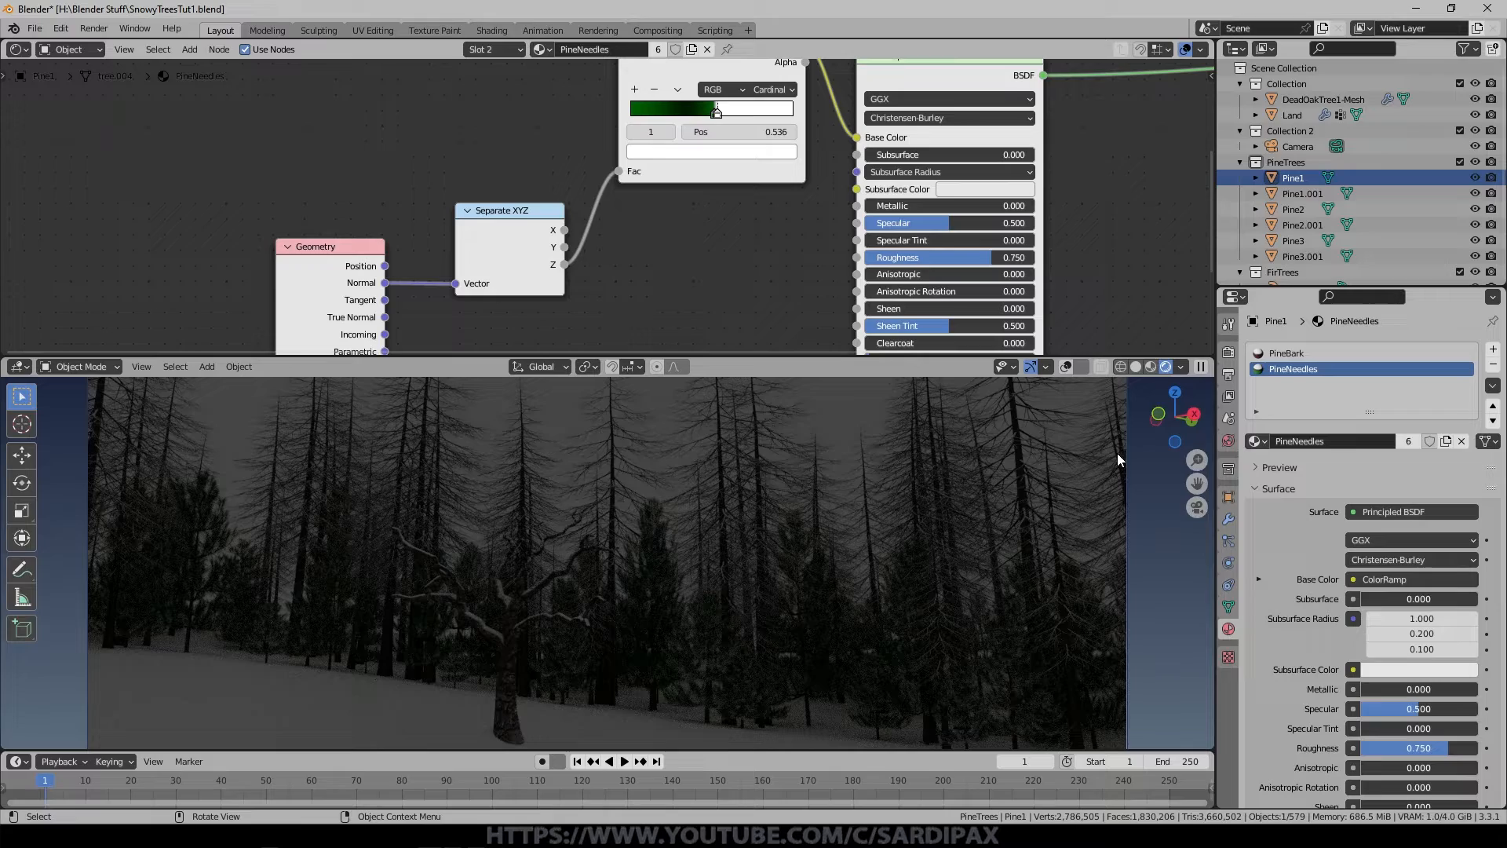
pyautogui.click(1148, 367)
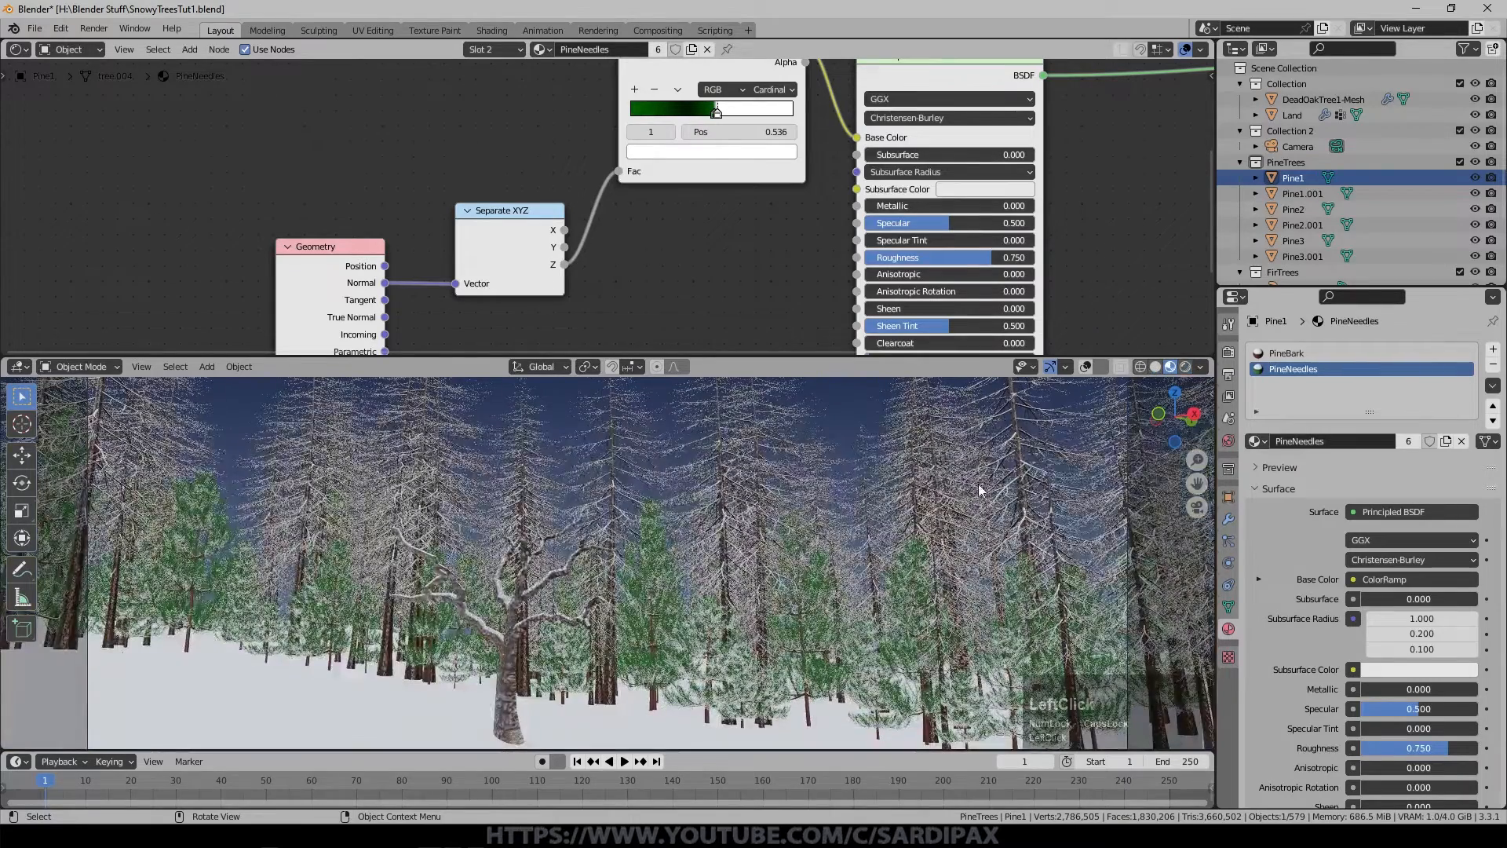
pyautogui.click(1228, 441)
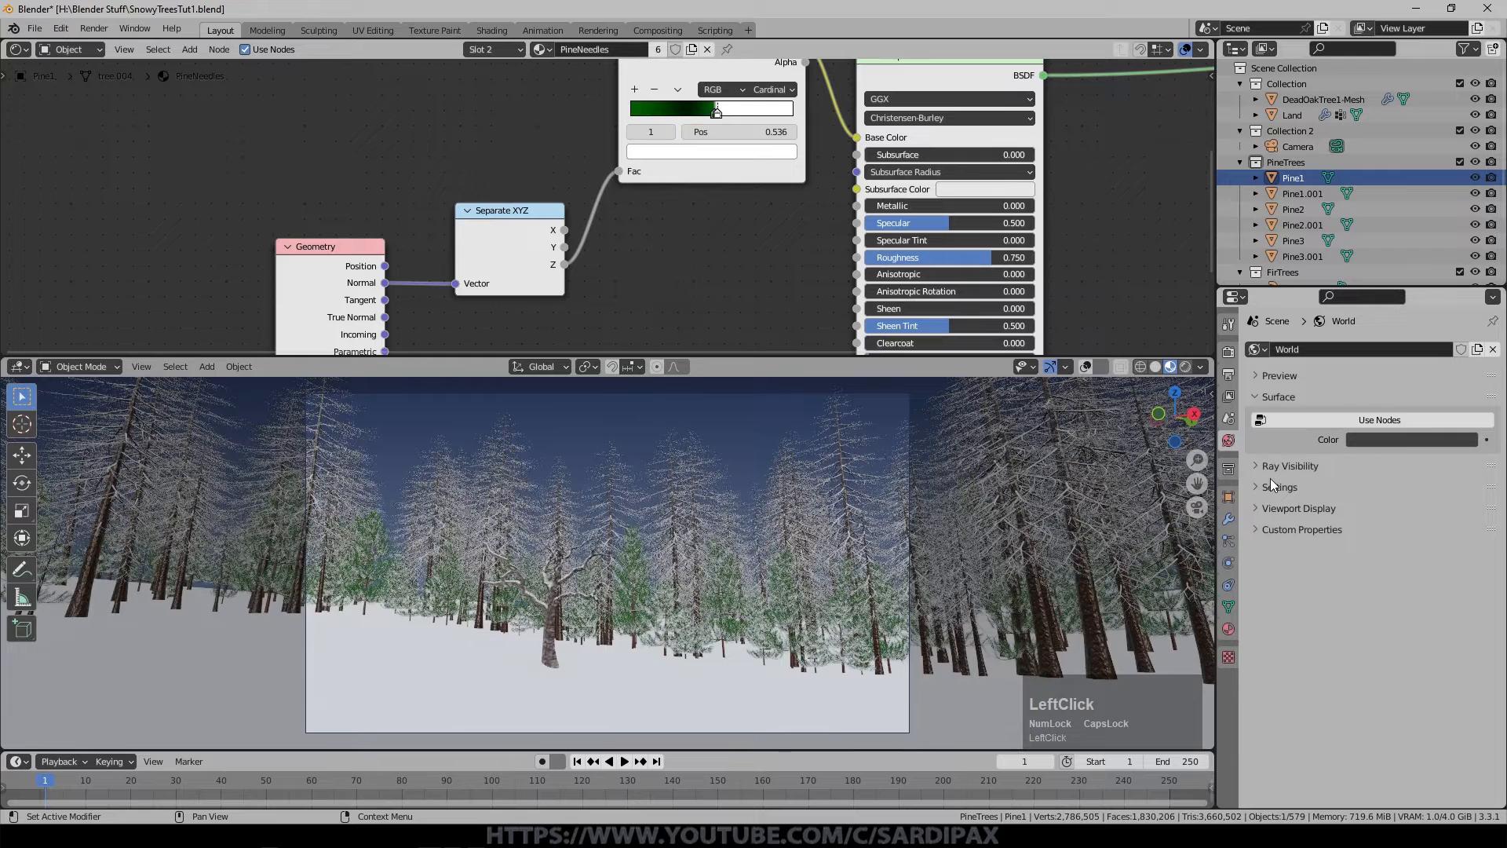
# Check that the Dynamic Sky add-on is enabled by searching the add-on preferences for DYN.
pyautogui.press('n')
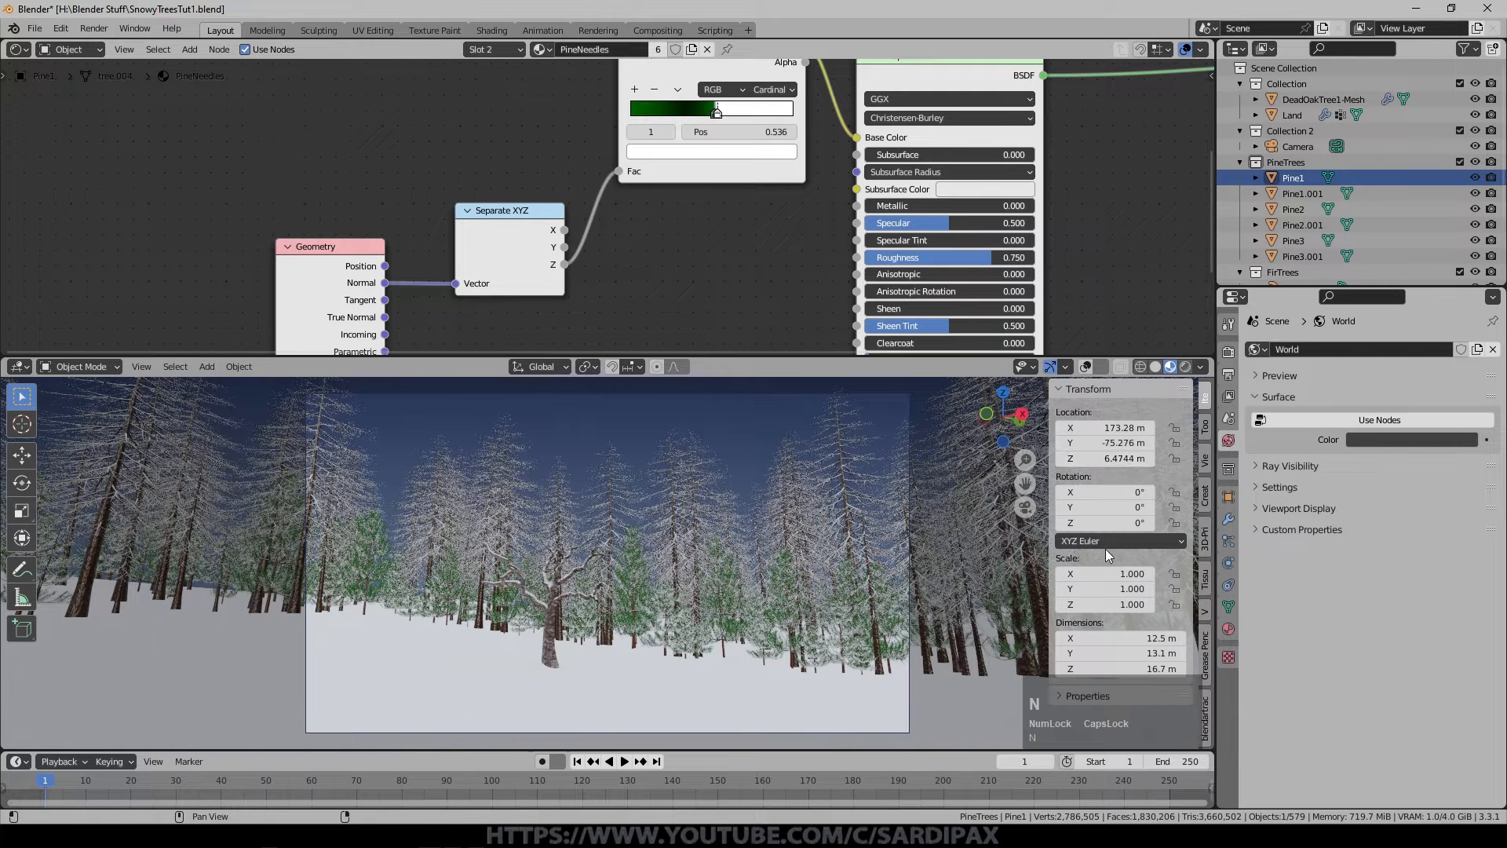
pyautogui.click(1204, 496)
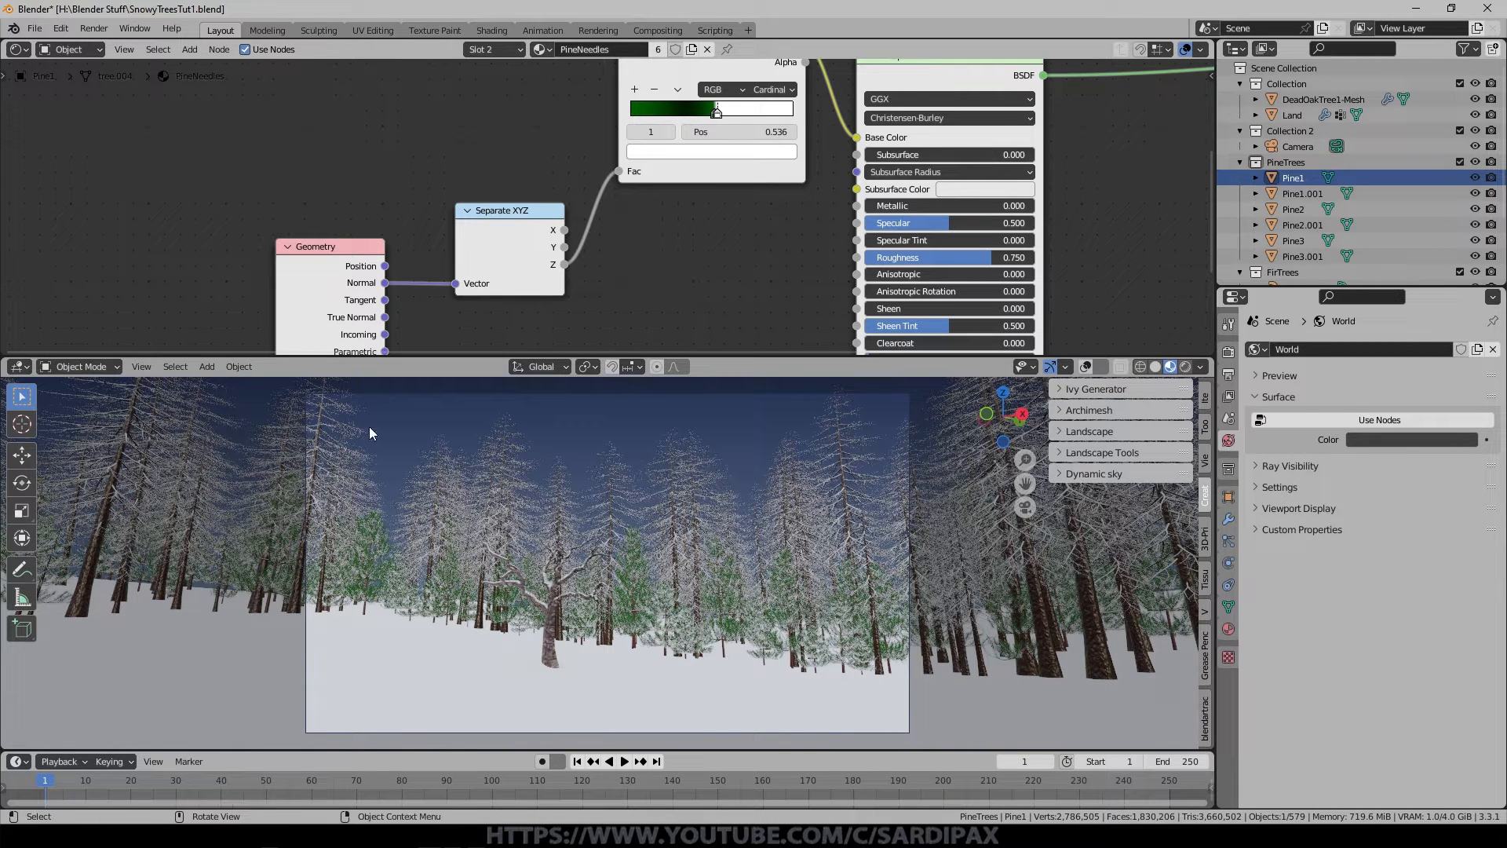
pyautogui.click(60, 28)
pyautogui.click(109, 258)
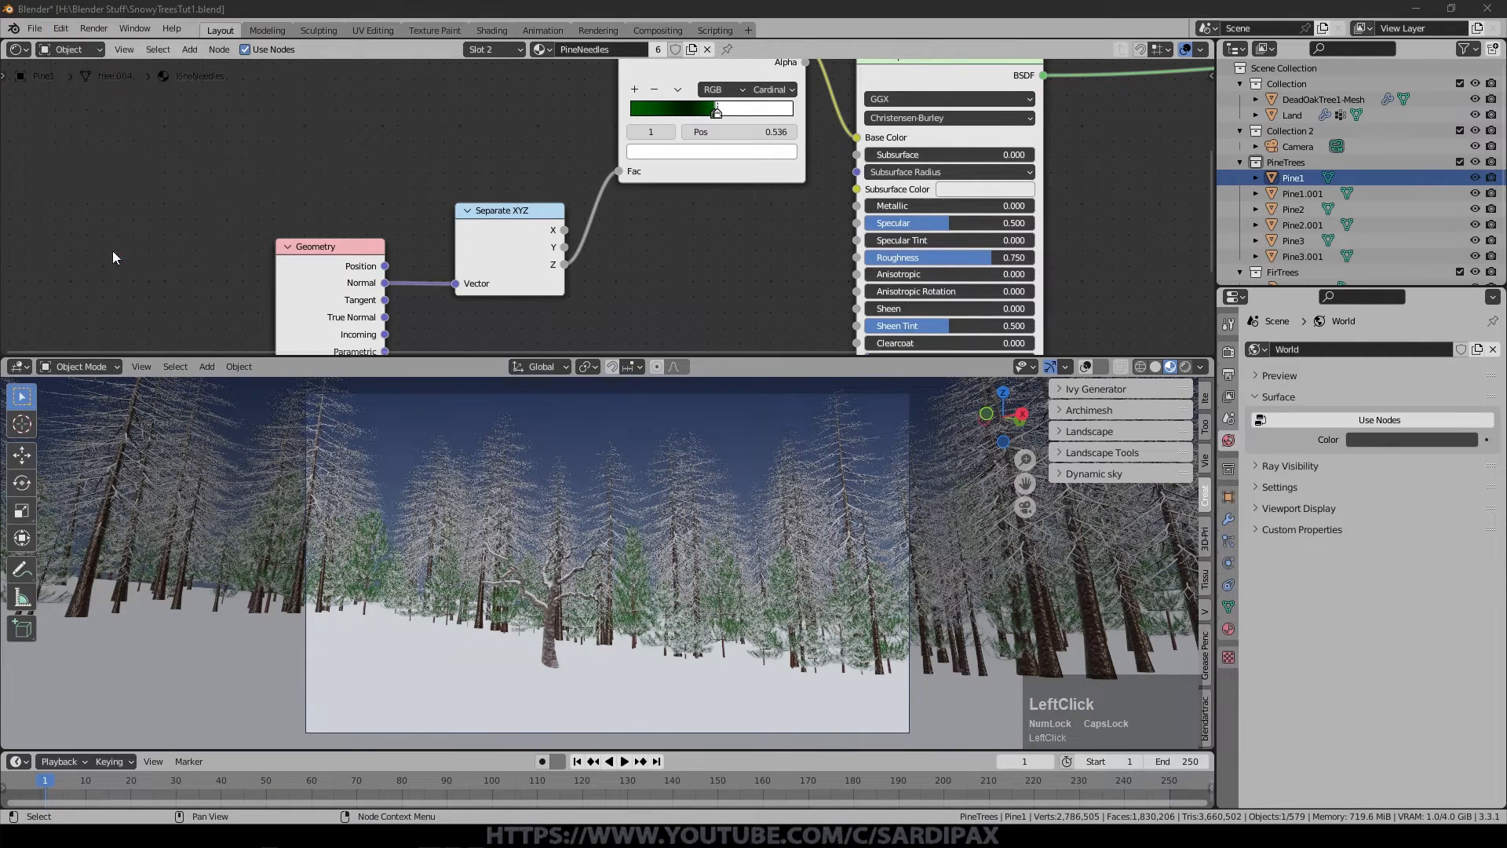
pyautogui.click(45, 192)
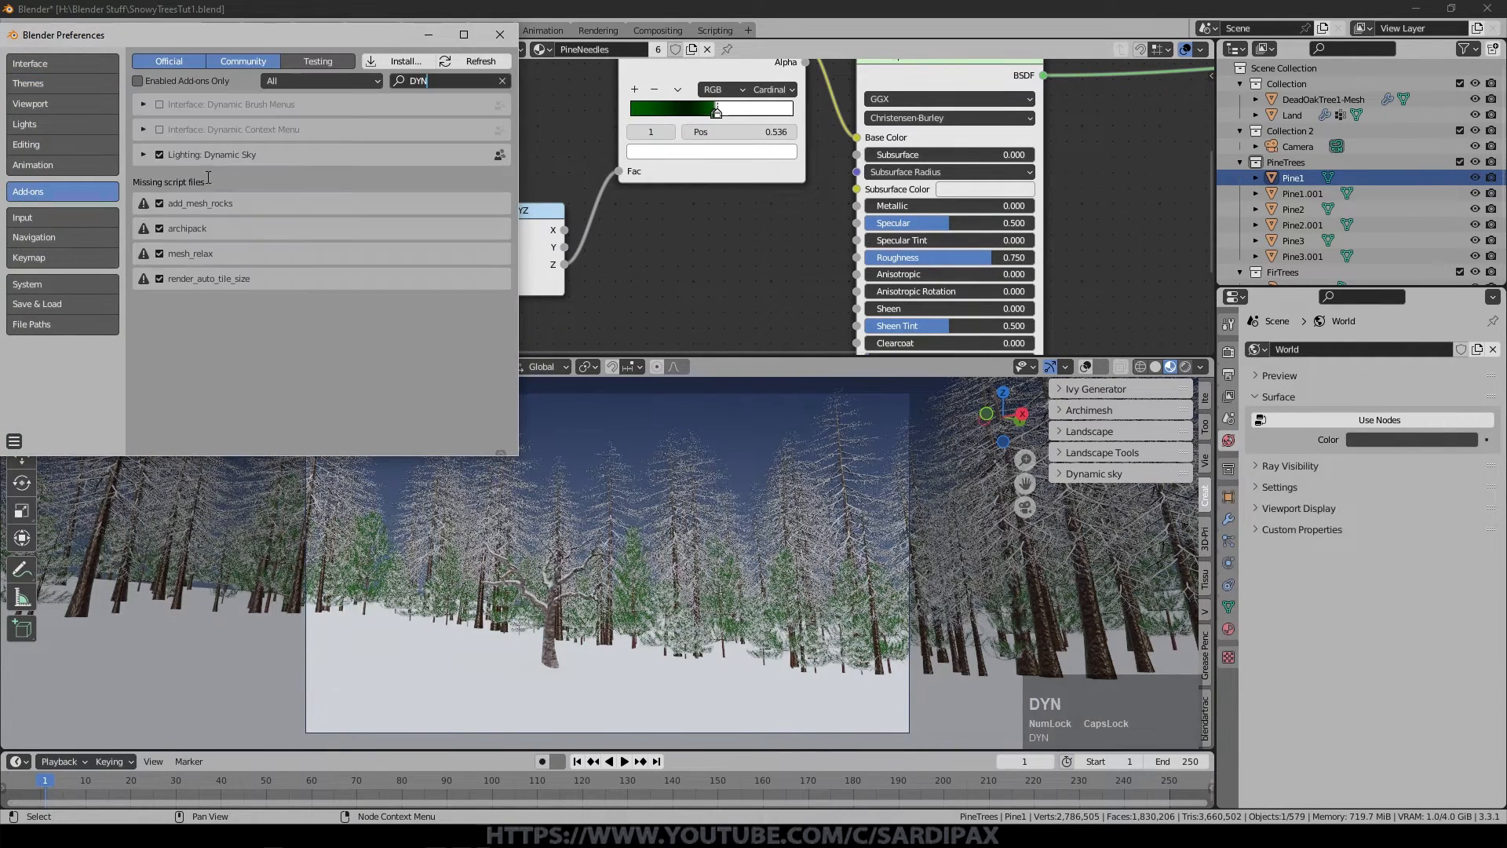
pyautogui.click(500, 35)
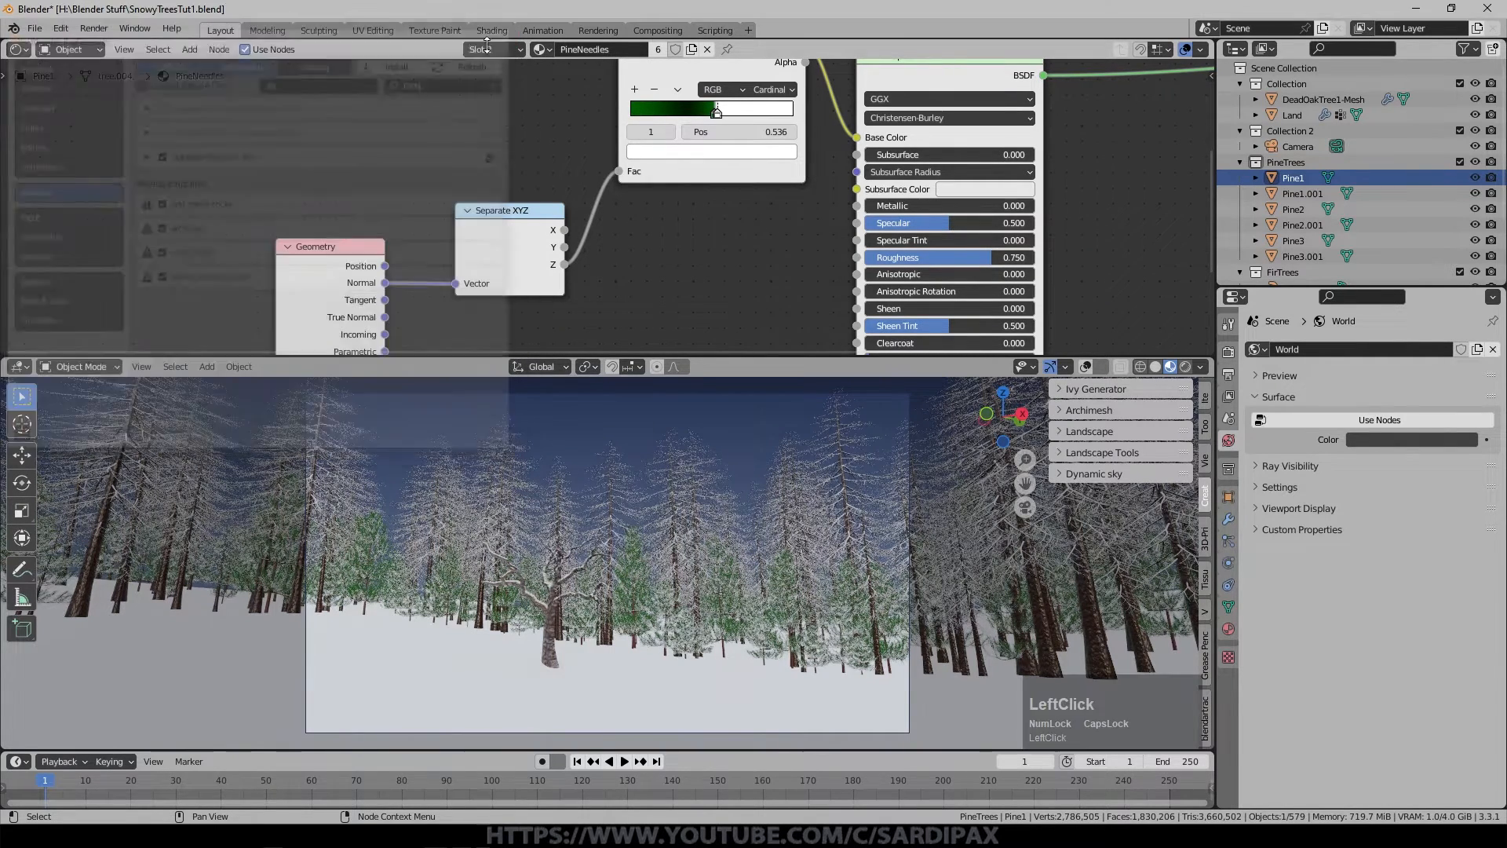
# Create a Dynamic Sky world and assign Dynamic_1 as the scene's world.
pyautogui.click(1064, 474)
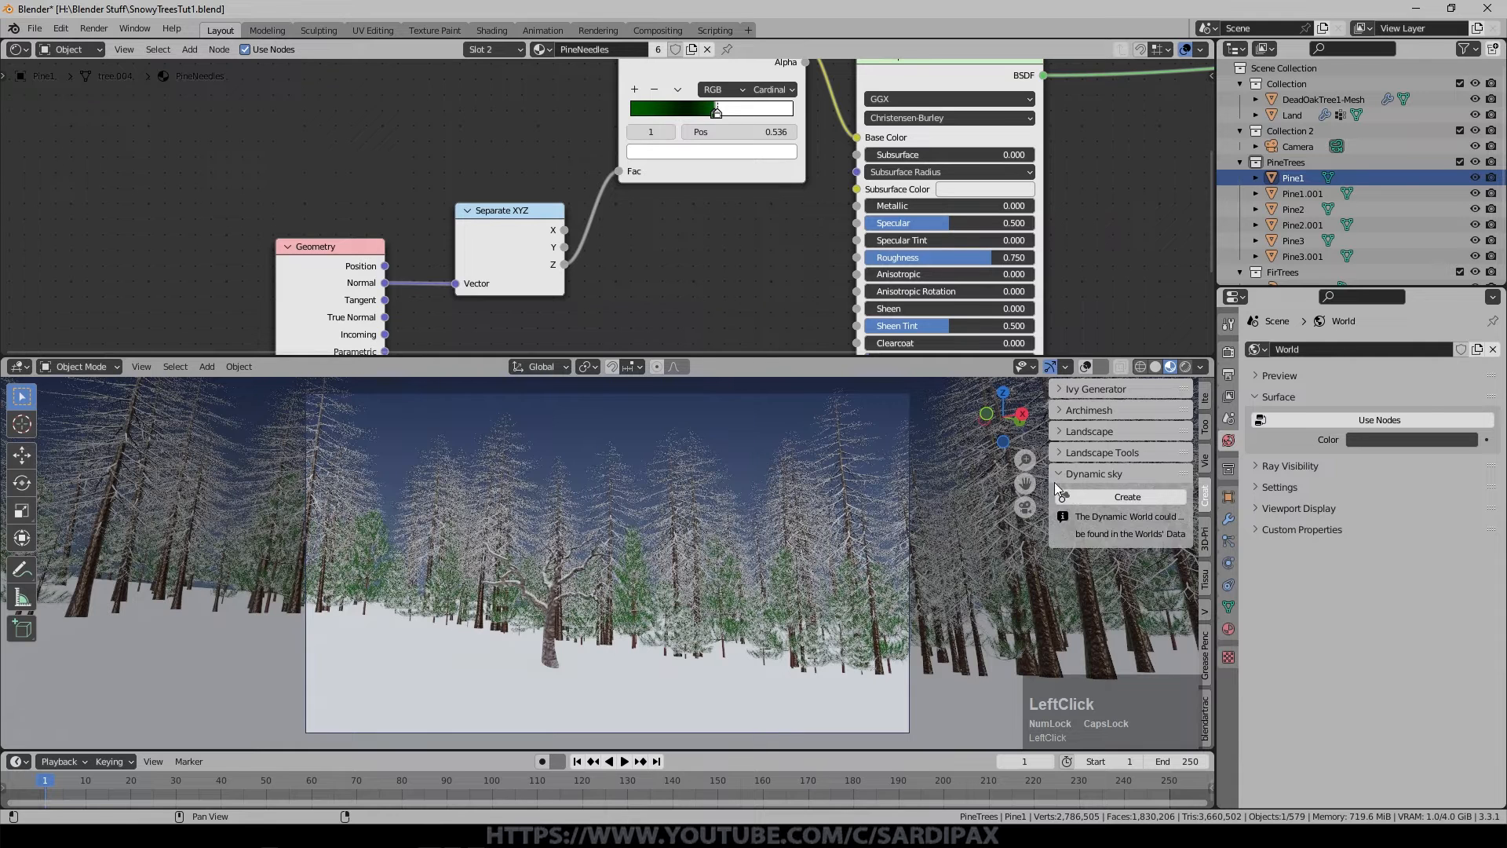
pyautogui.click(1128, 497)
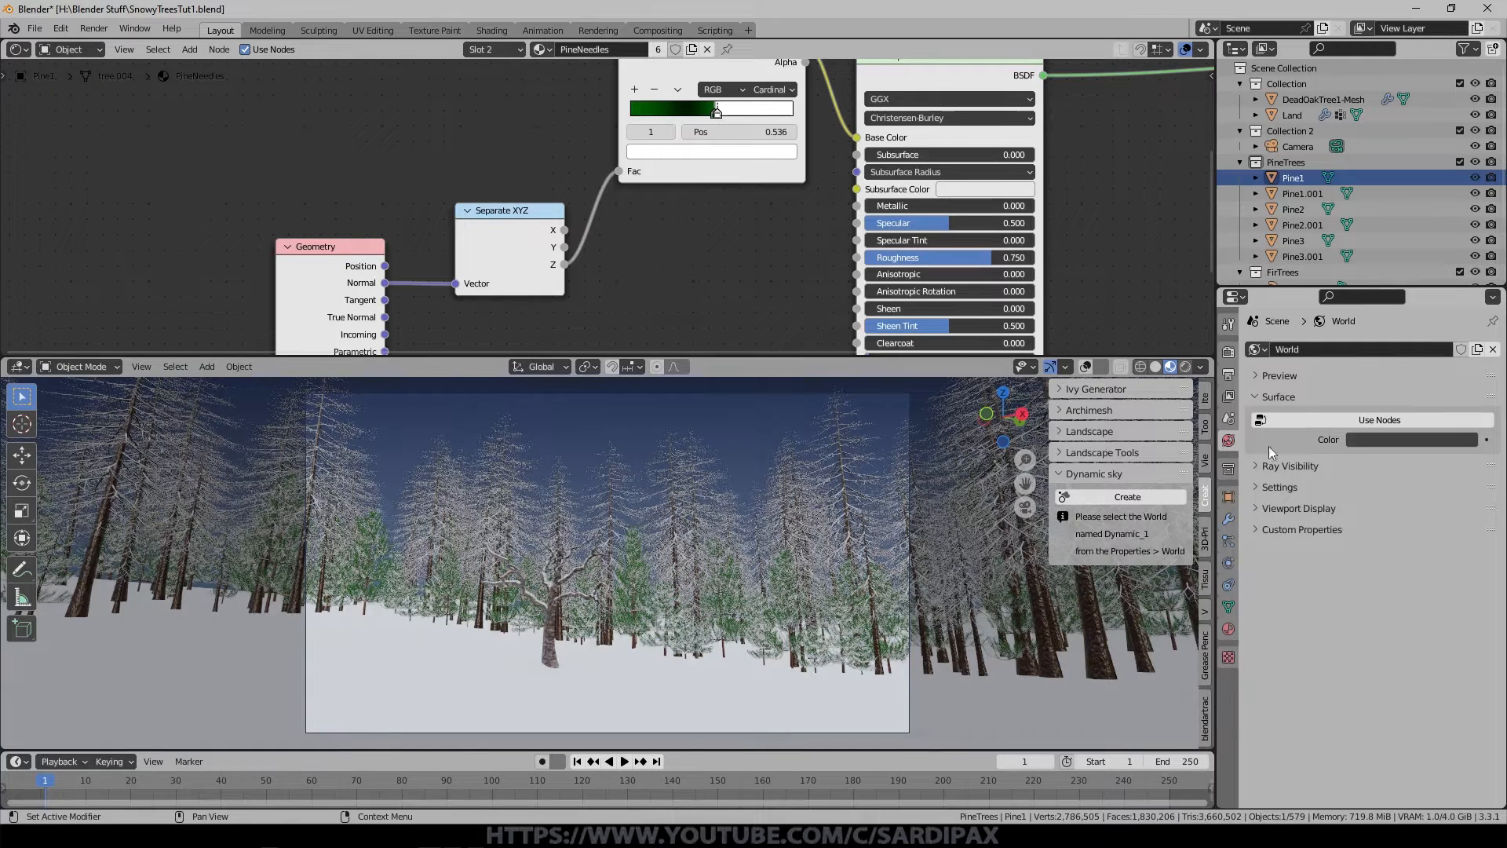
pyautogui.click(1257, 349)
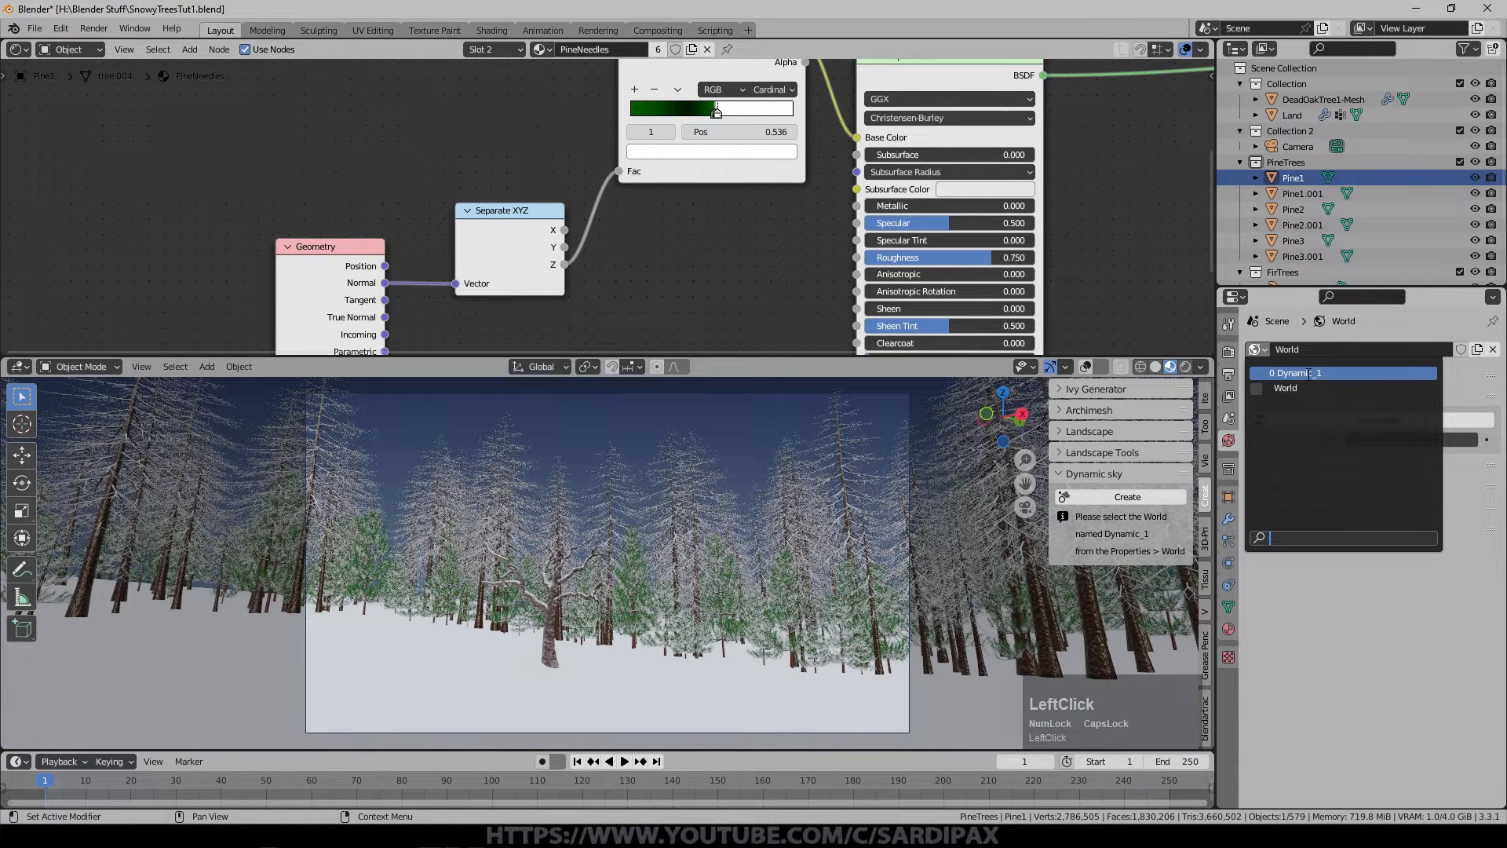
pyautogui.click(1309, 374)
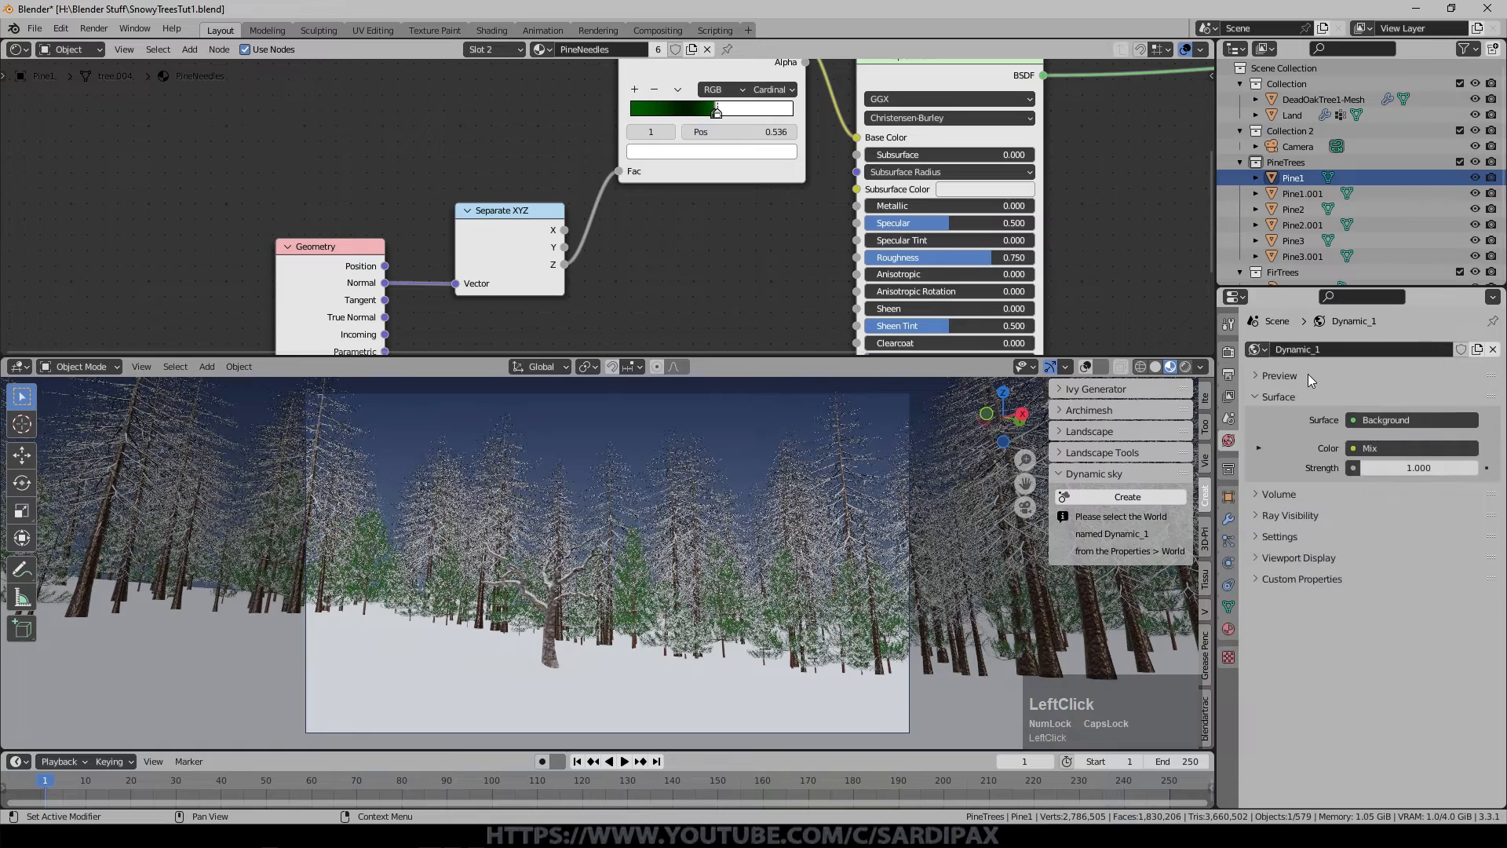
# Preview the camera view in Rendered shading and examine the Dynamic Sky scene, sky and sun controls.
pyautogui.click(1185, 366)
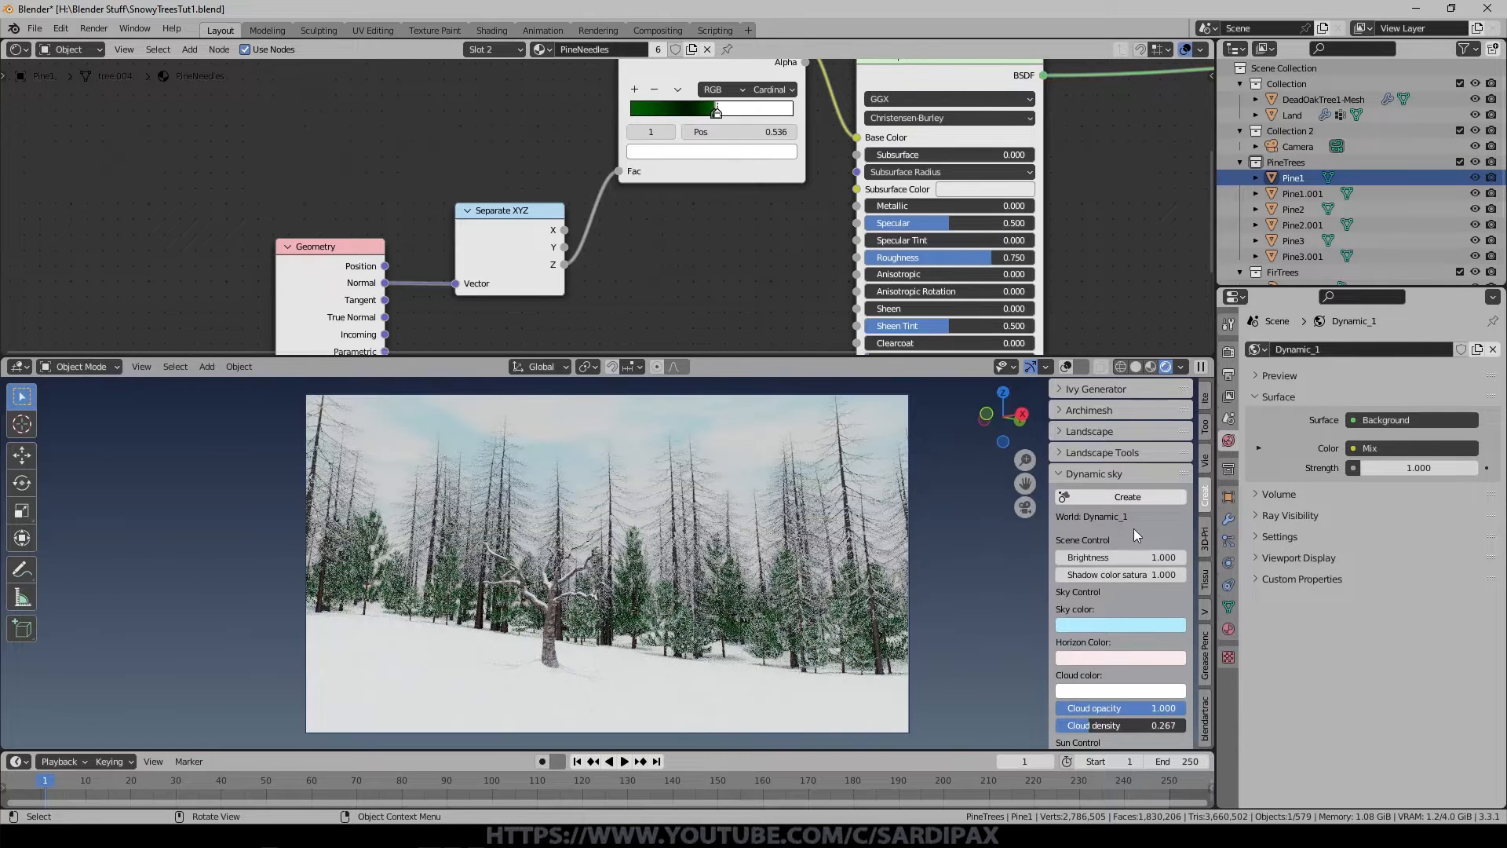
pyautogui.scroll(-2, 1164, 594)
pyautogui.scroll(-5, 1163, 594)
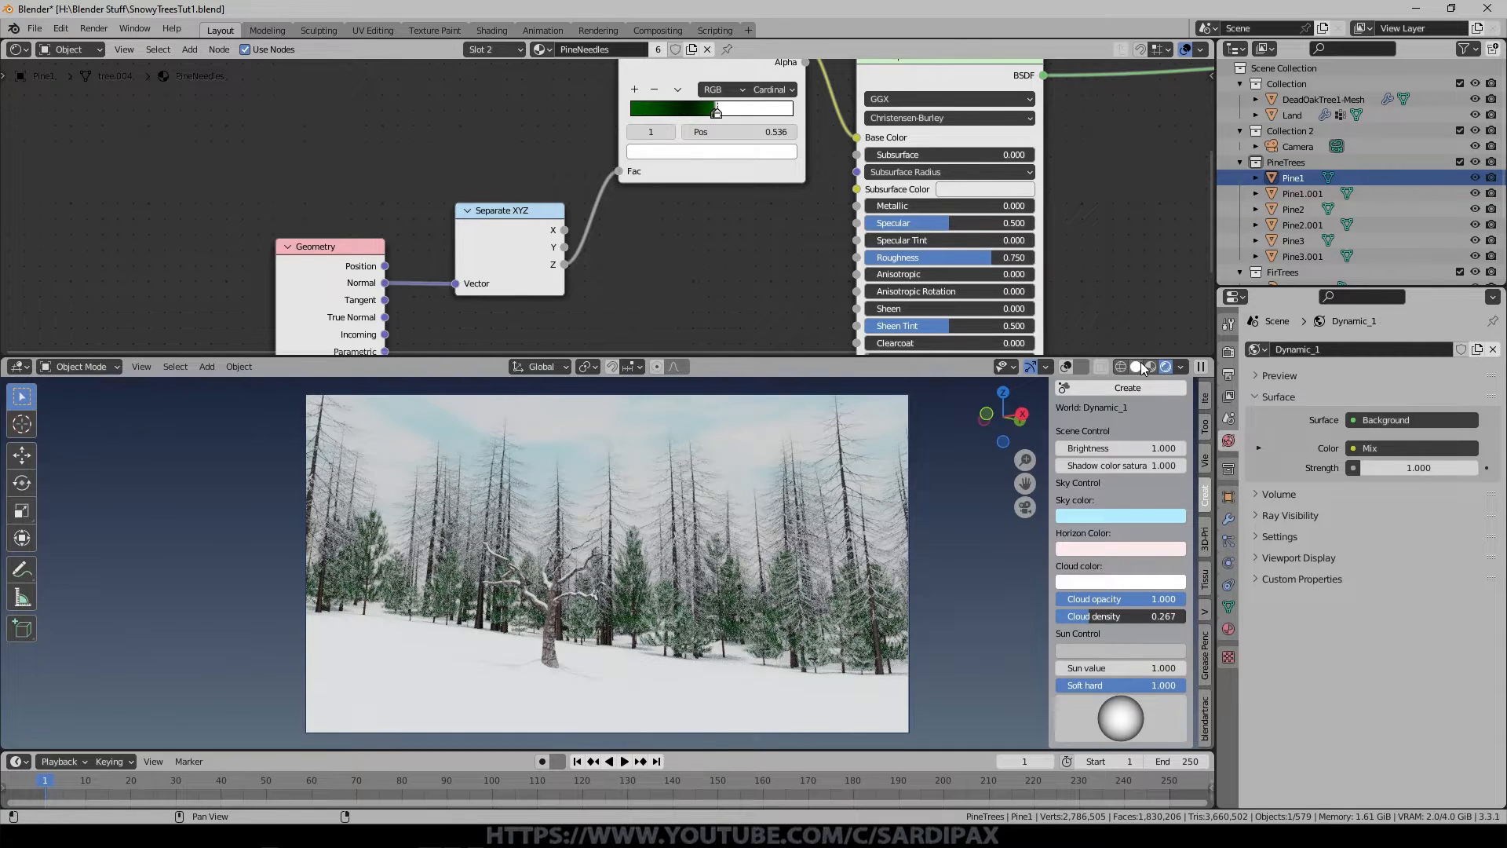
# Switch to wireframe display and add a Sun light beside the forest at about X 61.8 m, Y 10.6 m, Z -4.92 m.
pyautogui.click(1120, 367)
pyautogui.moveTo(828, 525); pyautogui.dragTo(825, 522, button='middle')
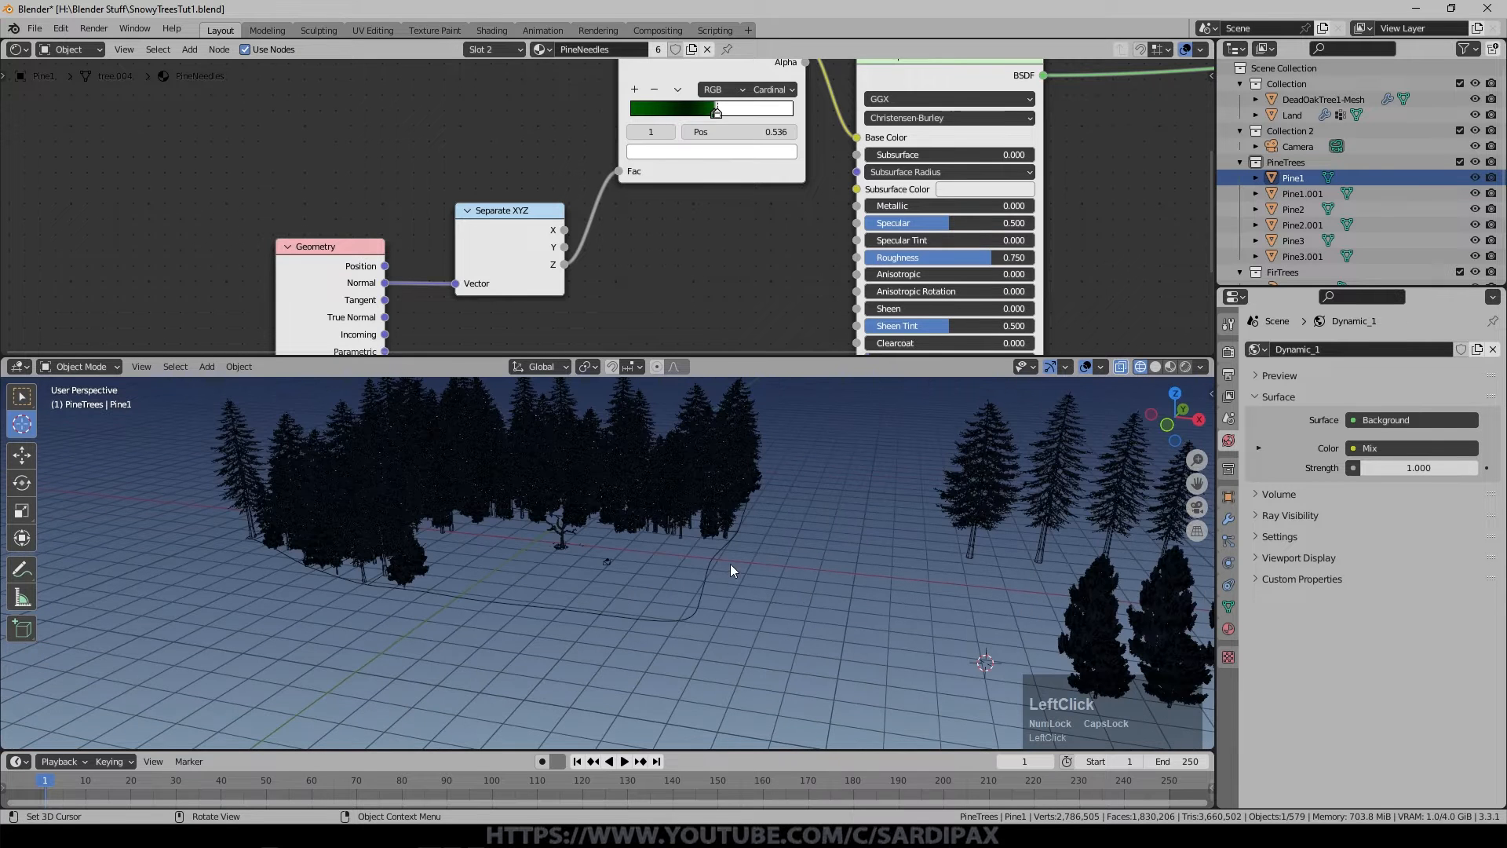
pyautogui.hotkey('shift', 'a')
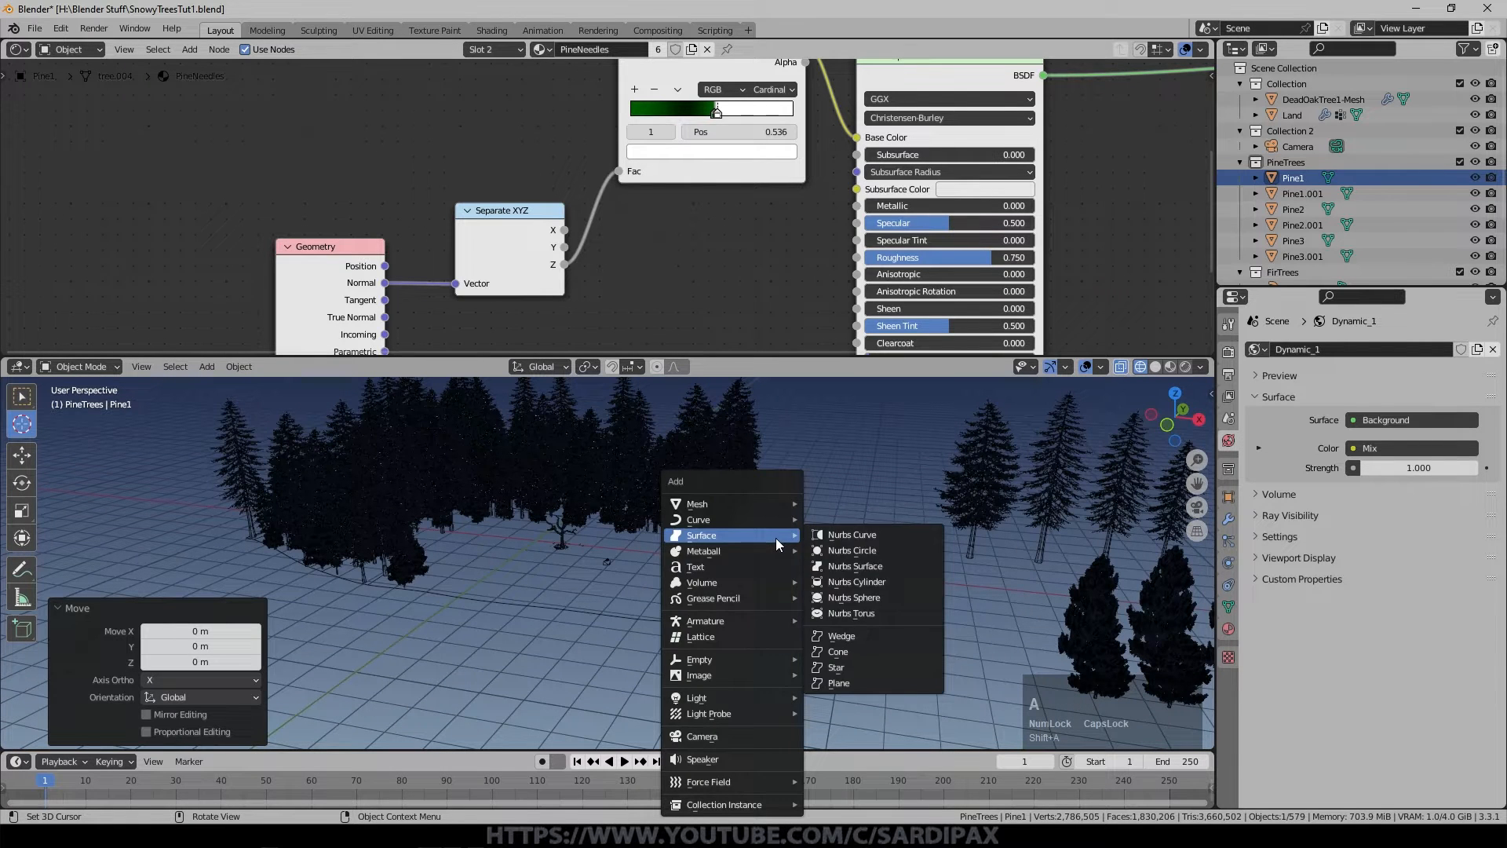
pyautogui.moveTo(765, 697)
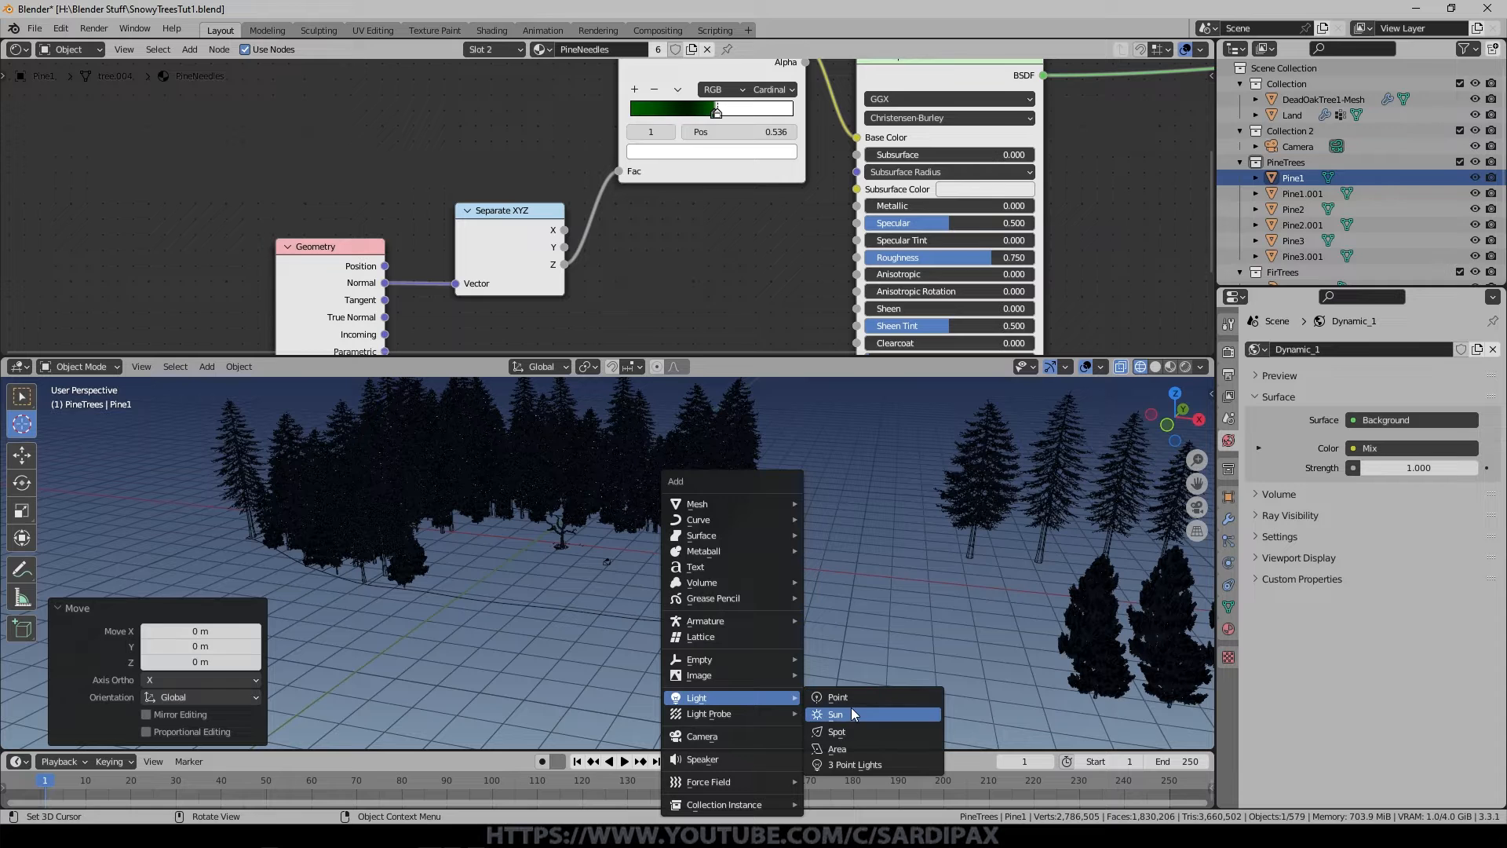
pyautogui.click(851, 708)
# In front view, move the sun light about 29 m along X and 72 m up, and enlarge the 3D viewport.
pyautogui.press('KP_1')
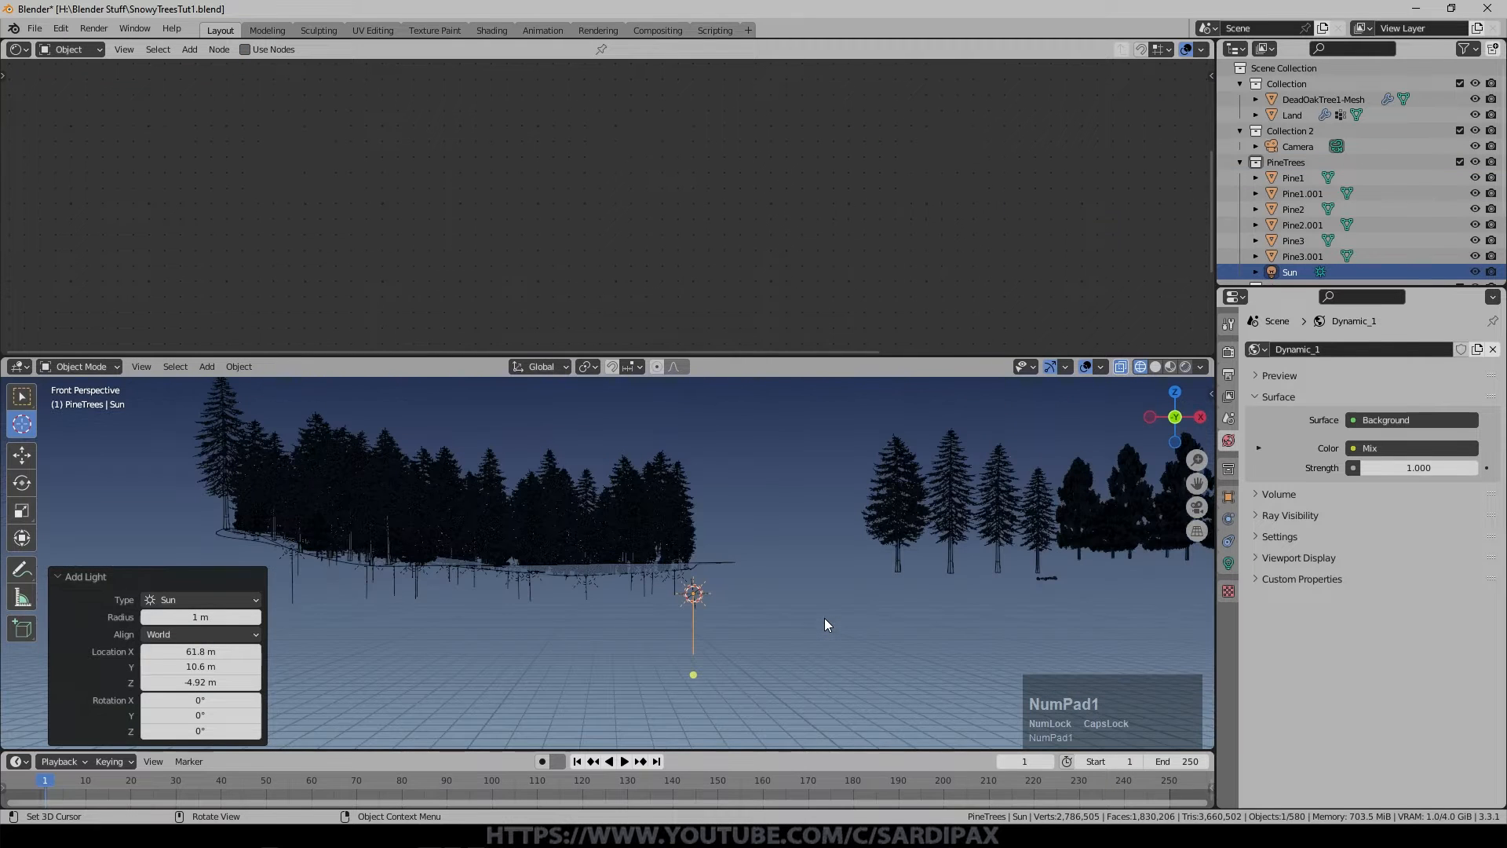
pyautogui.press('g')
pyautogui.click(934, 474)
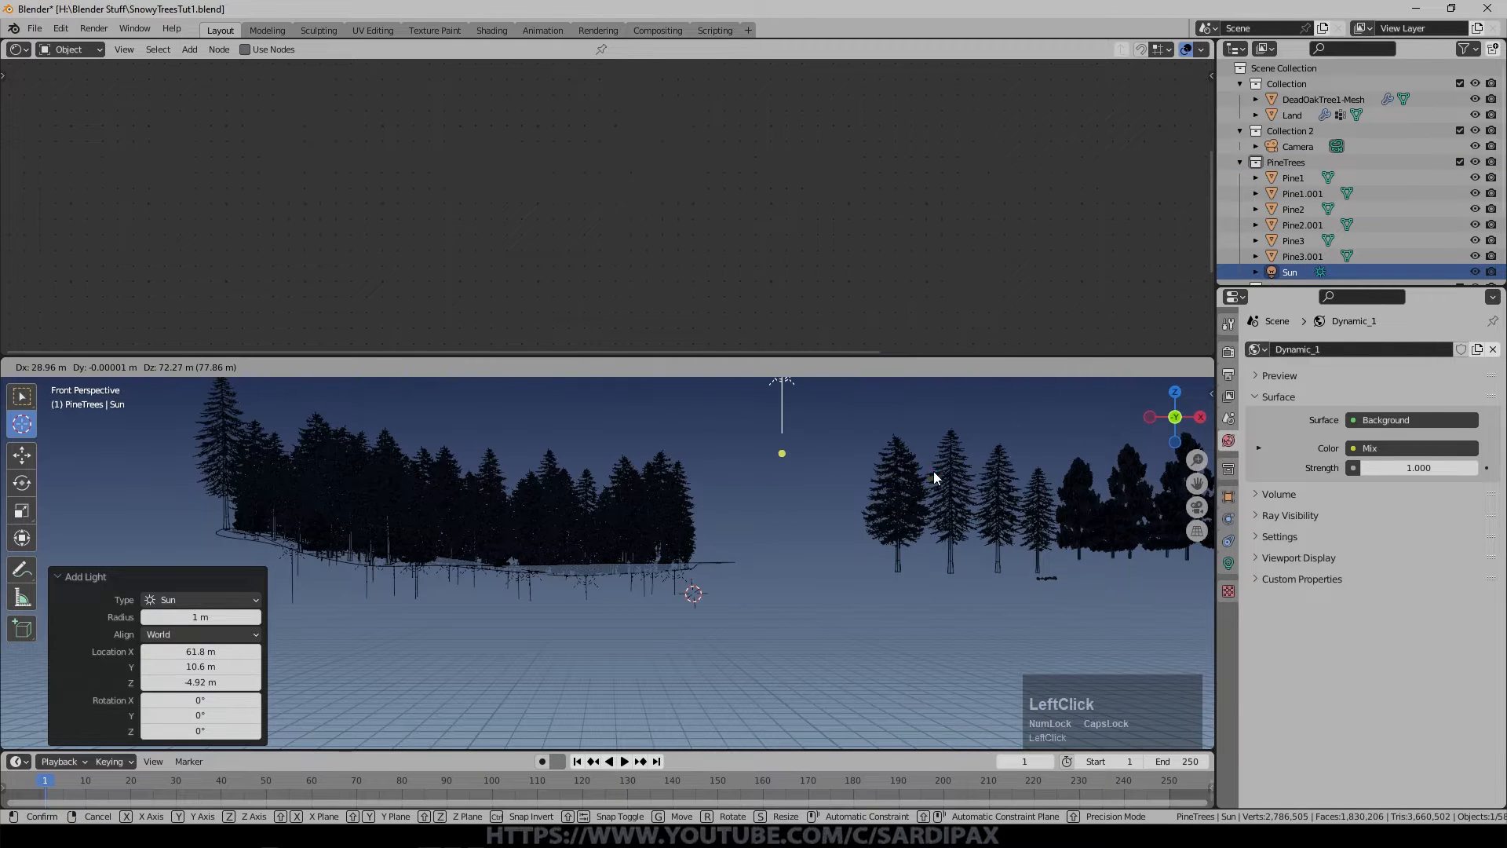
pyautogui.moveTo(920, 360); pyautogui.dragTo(908, 164)
# Scale the sun light by about 3.66 and rotate it about 41.6° in front view towards the forest.
pyautogui.press('s')
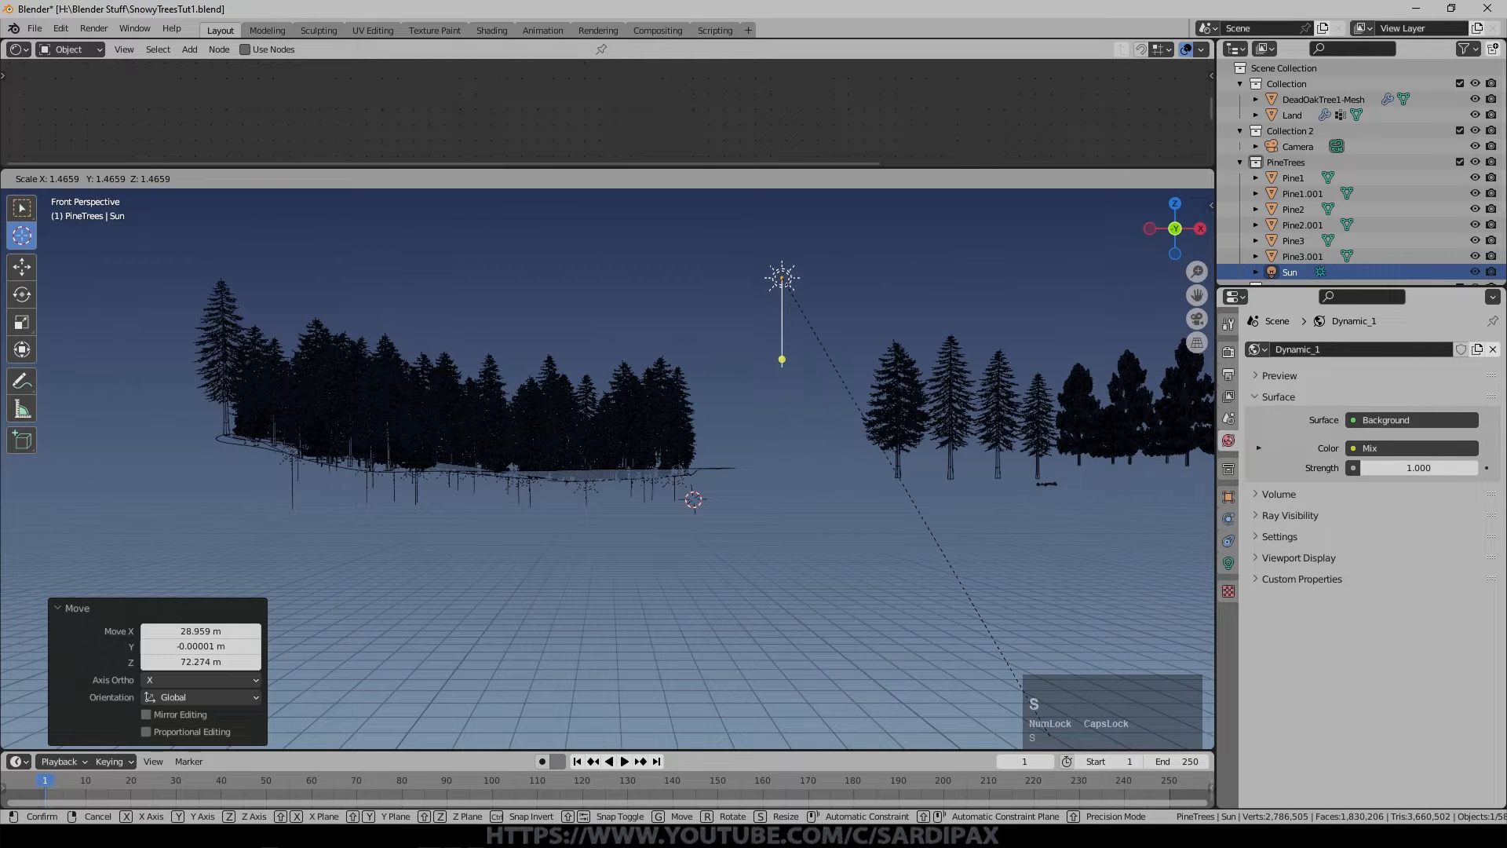
pyautogui.click(461, 711)
pyautogui.press('r')
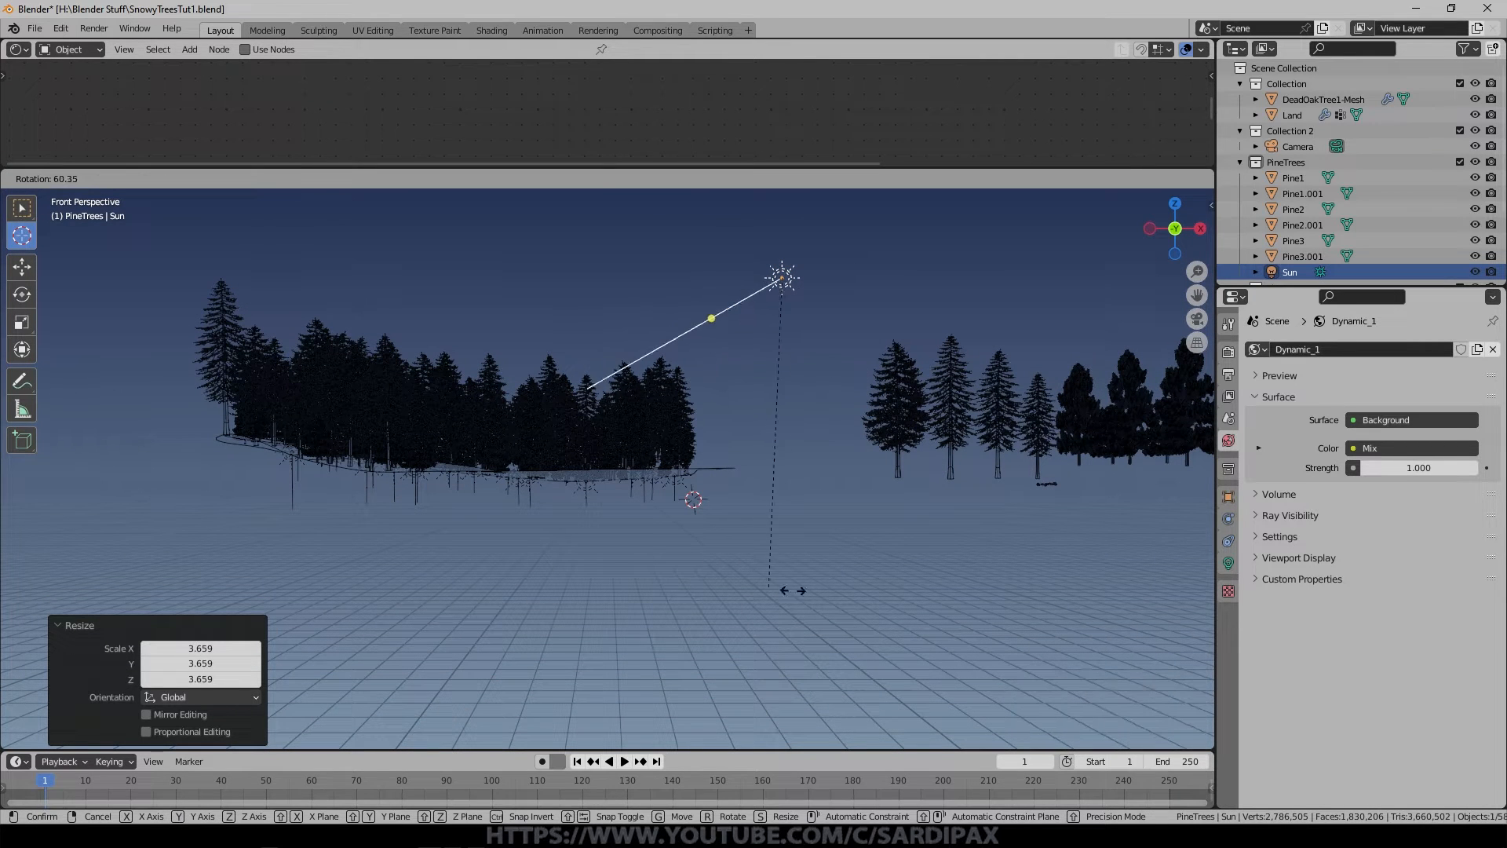
pyautogui.click(874, 590)
# In top view, move the sun light about -2.6 m in X and -28.6 m in Y, and rotate it about 29.1°.
pyautogui.press('KP_7')
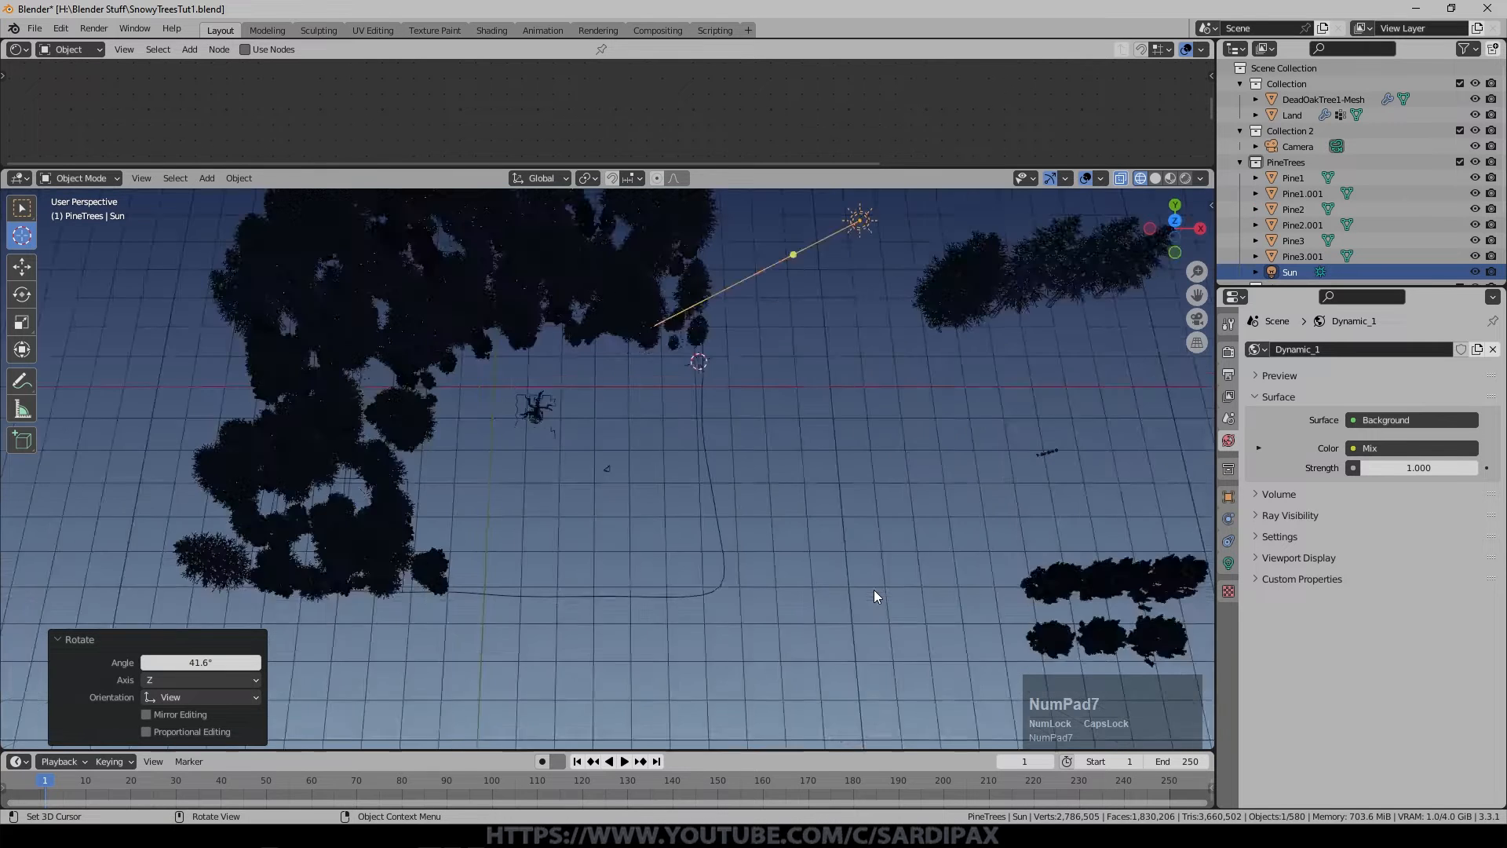
pyautogui.press('g')
pyautogui.click(829, 664)
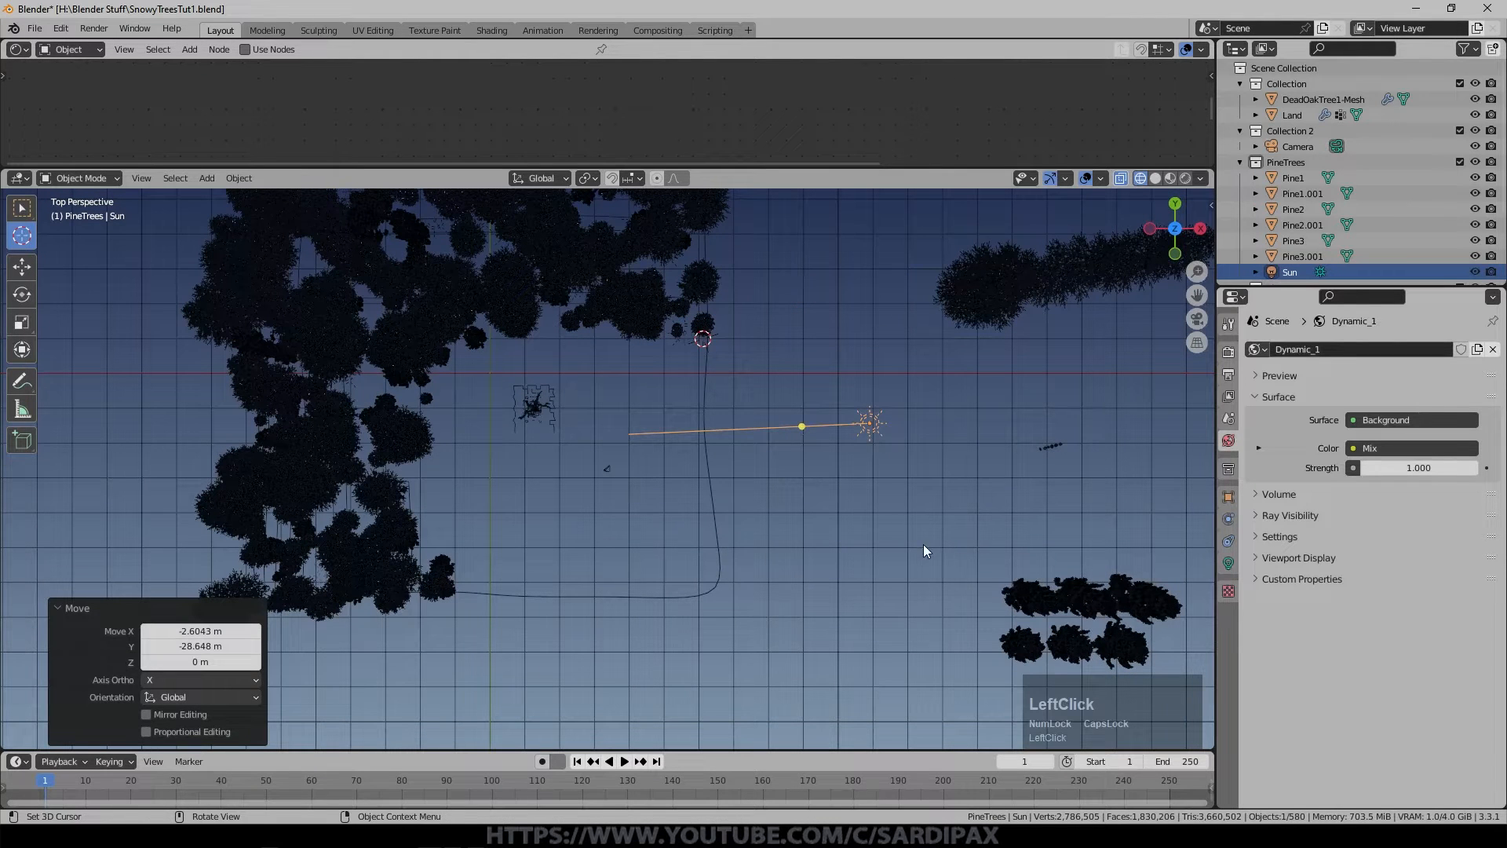
pyautogui.press('r')
pyautogui.click(853, 565)
pyautogui.moveTo(915, 565); pyautogui.dragTo(942, 402, button='middle')
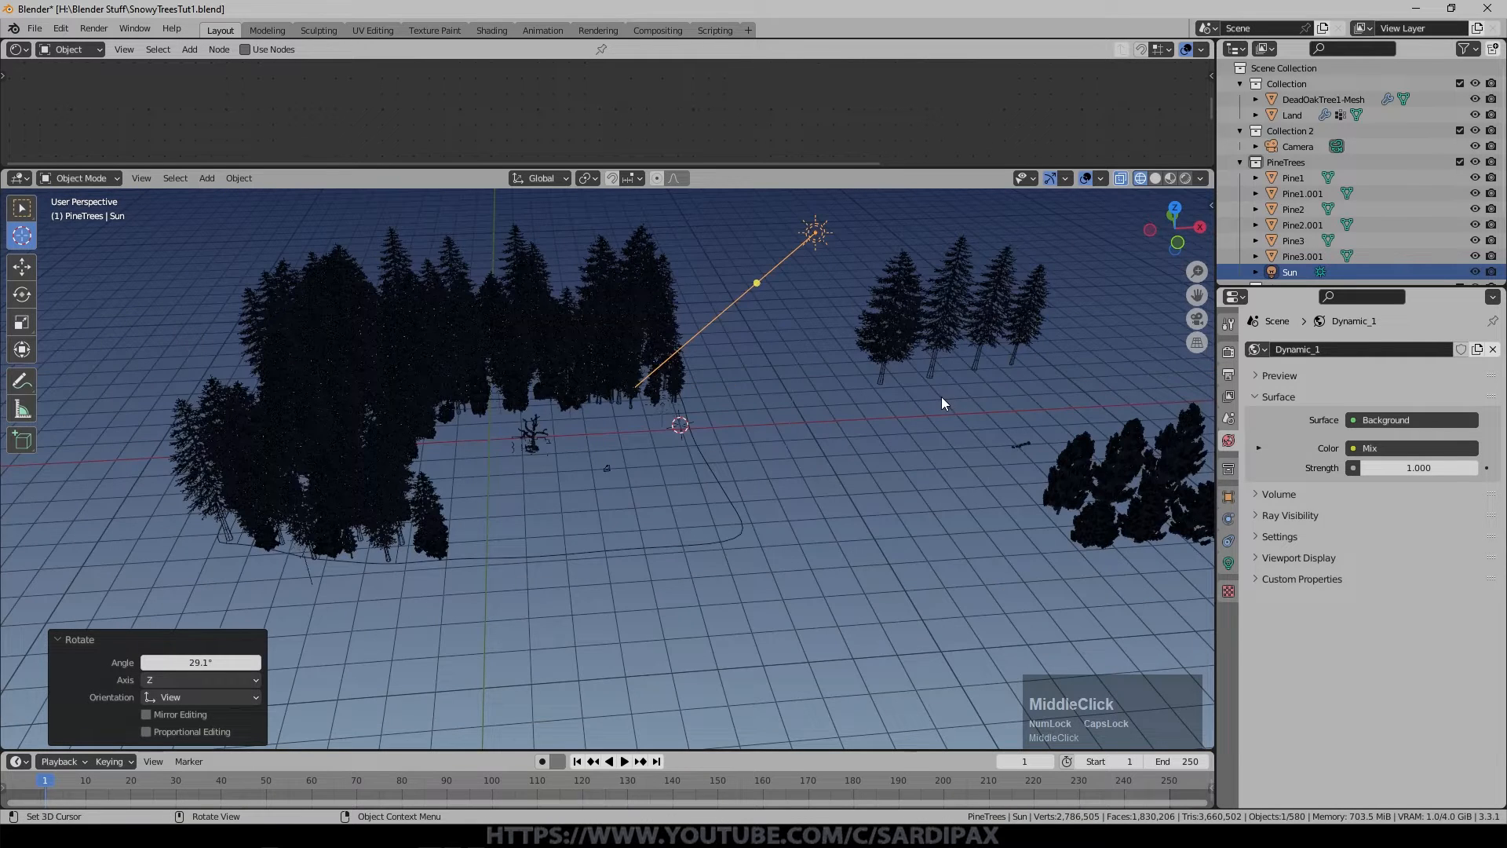
# Return to the camera view, give the sun light a slightly warm off-white colour, and set its strength to 3.
pyautogui.press('KP_0')
pyautogui.click(1229, 562)
pyautogui.click(1405, 440)
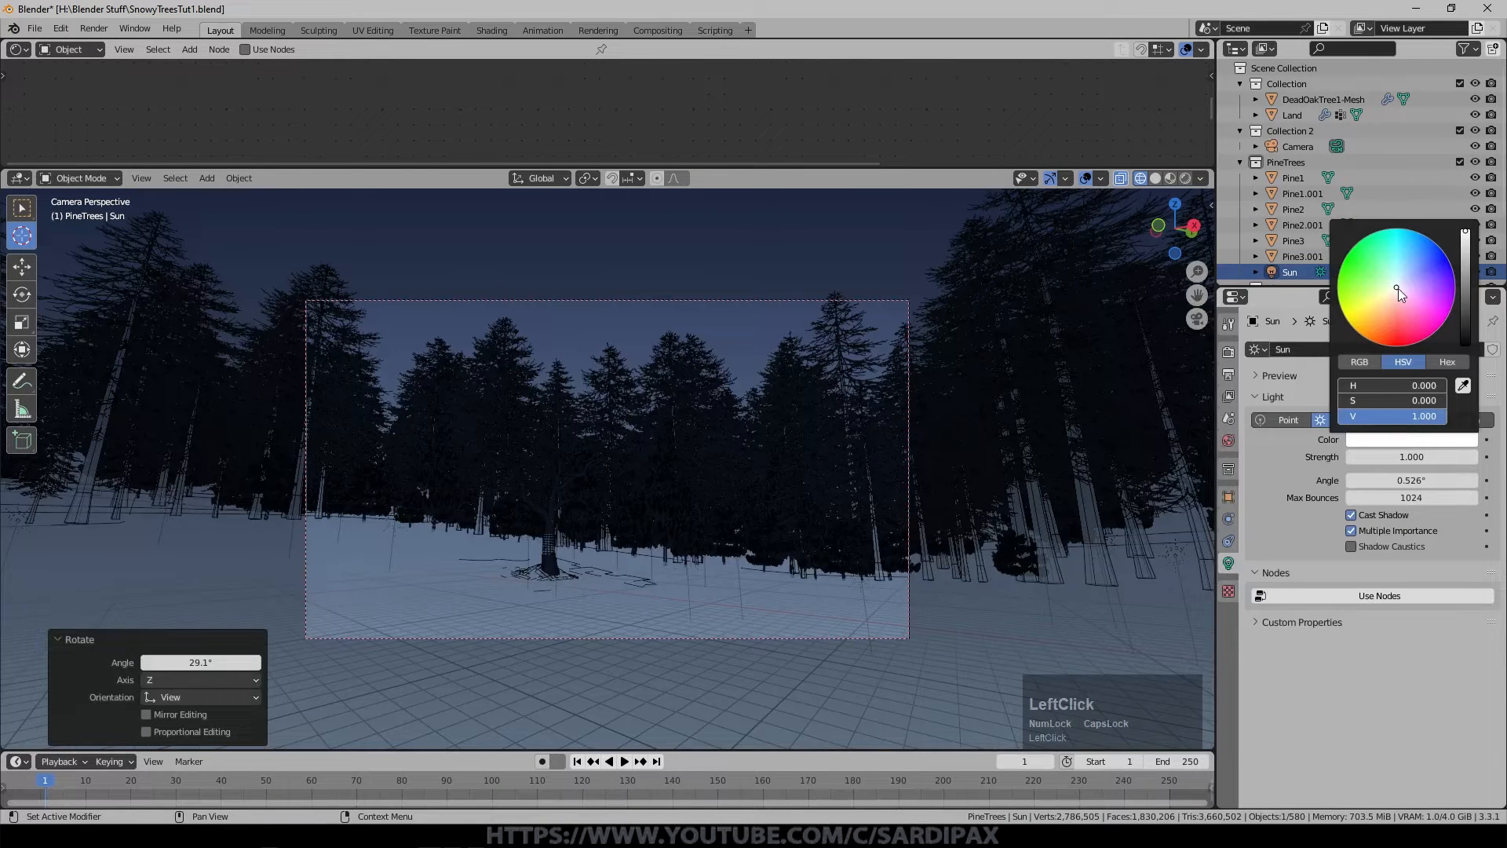
pyautogui.click(1417, 461)
pyautogui.write('3')
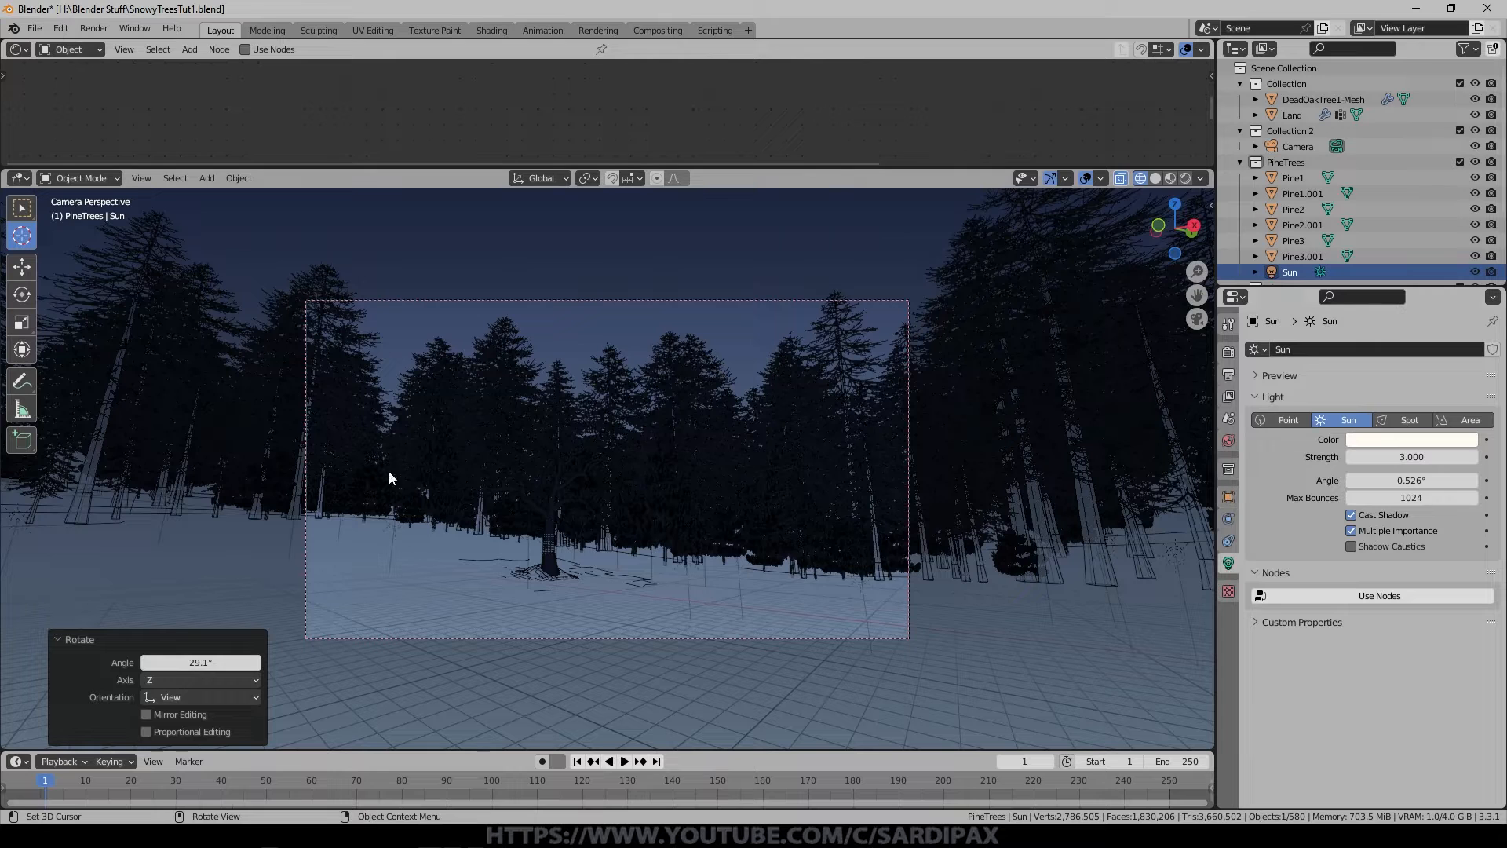
pyautogui.click(1052, 634)
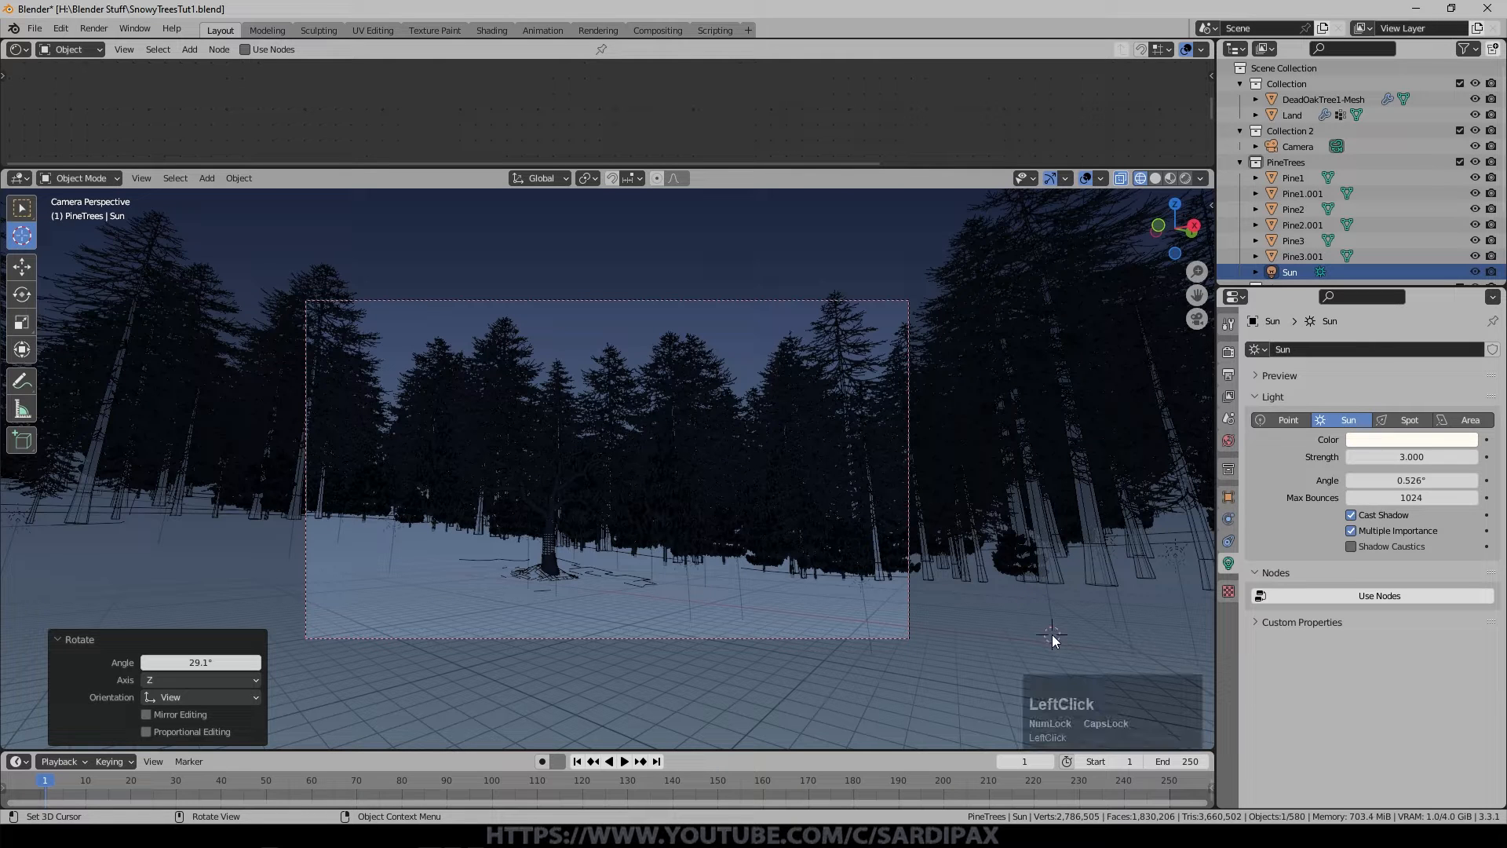
# Turn off the viewport display of the Land object's GeometryNodes modifier and switch the 3D viewport to rendered shading.
pyautogui.click(28, 214)
pyautogui.click(1005, 644)
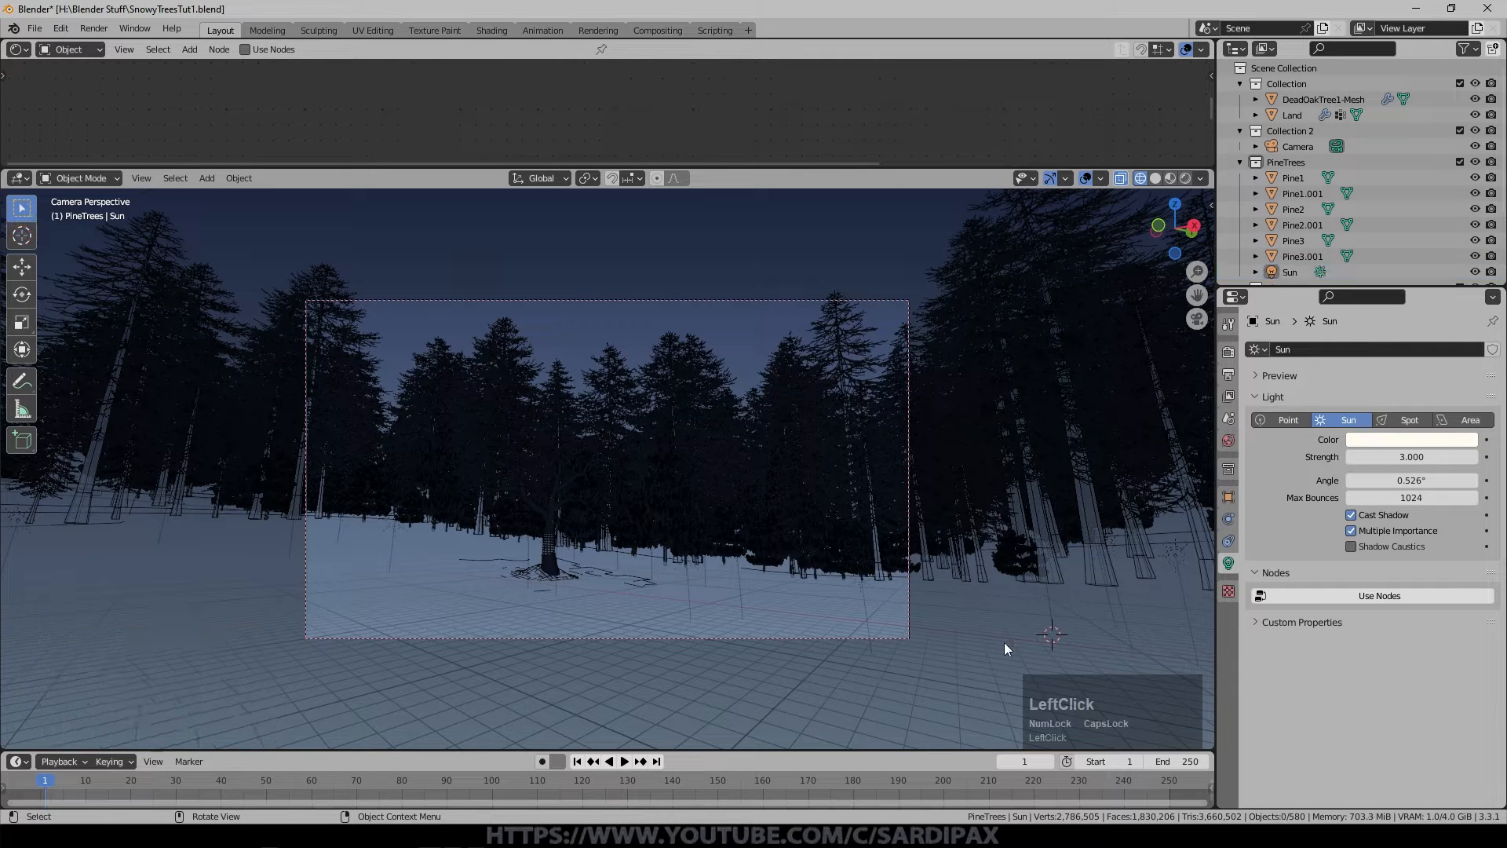
pyautogui.click(1238, 163)
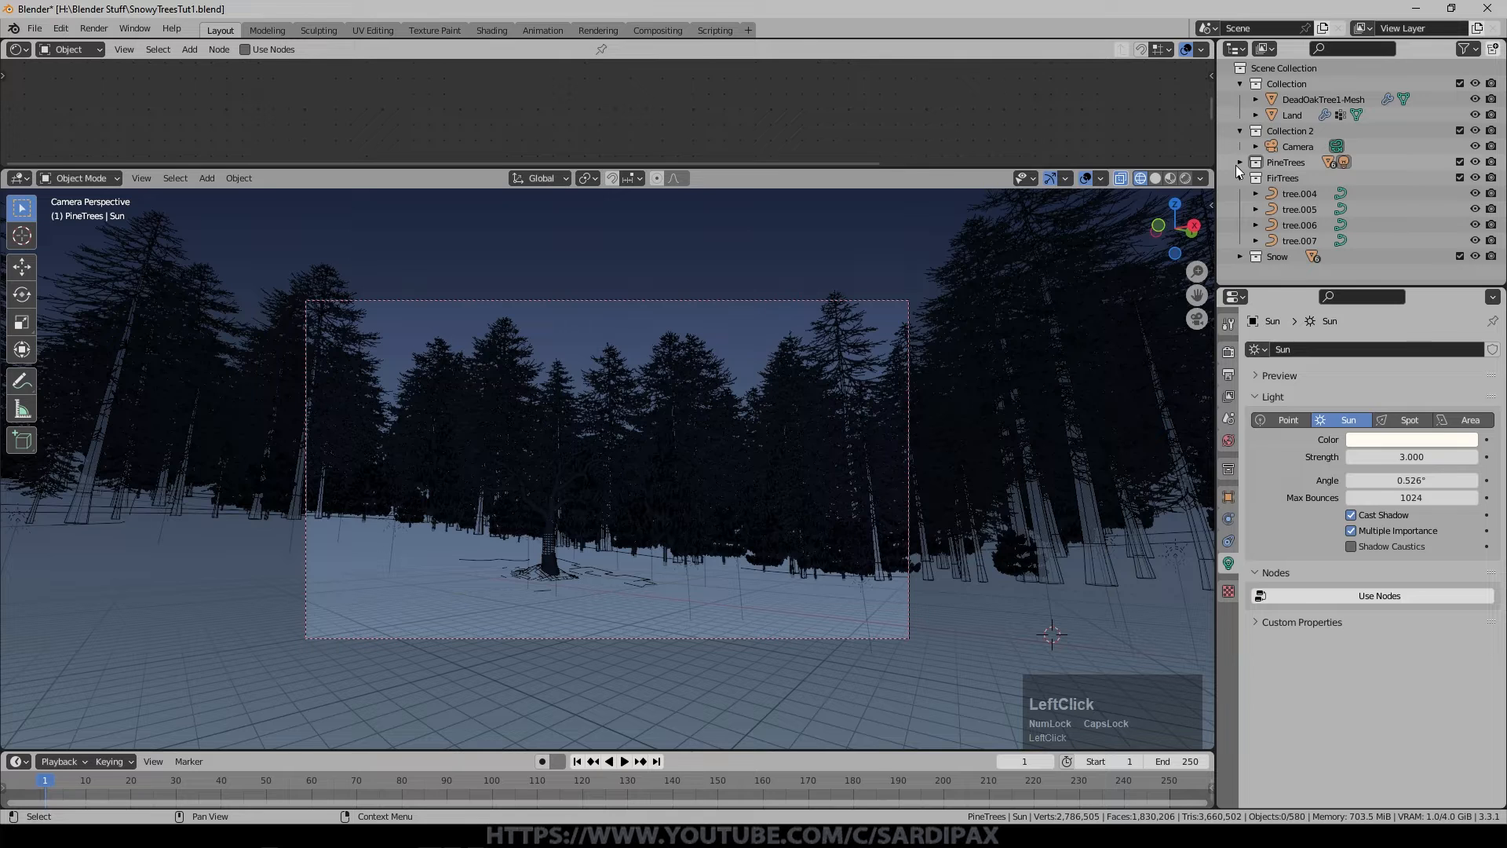
pyautogui.click(1294, 115)
pyautogui.click(1228, 521)
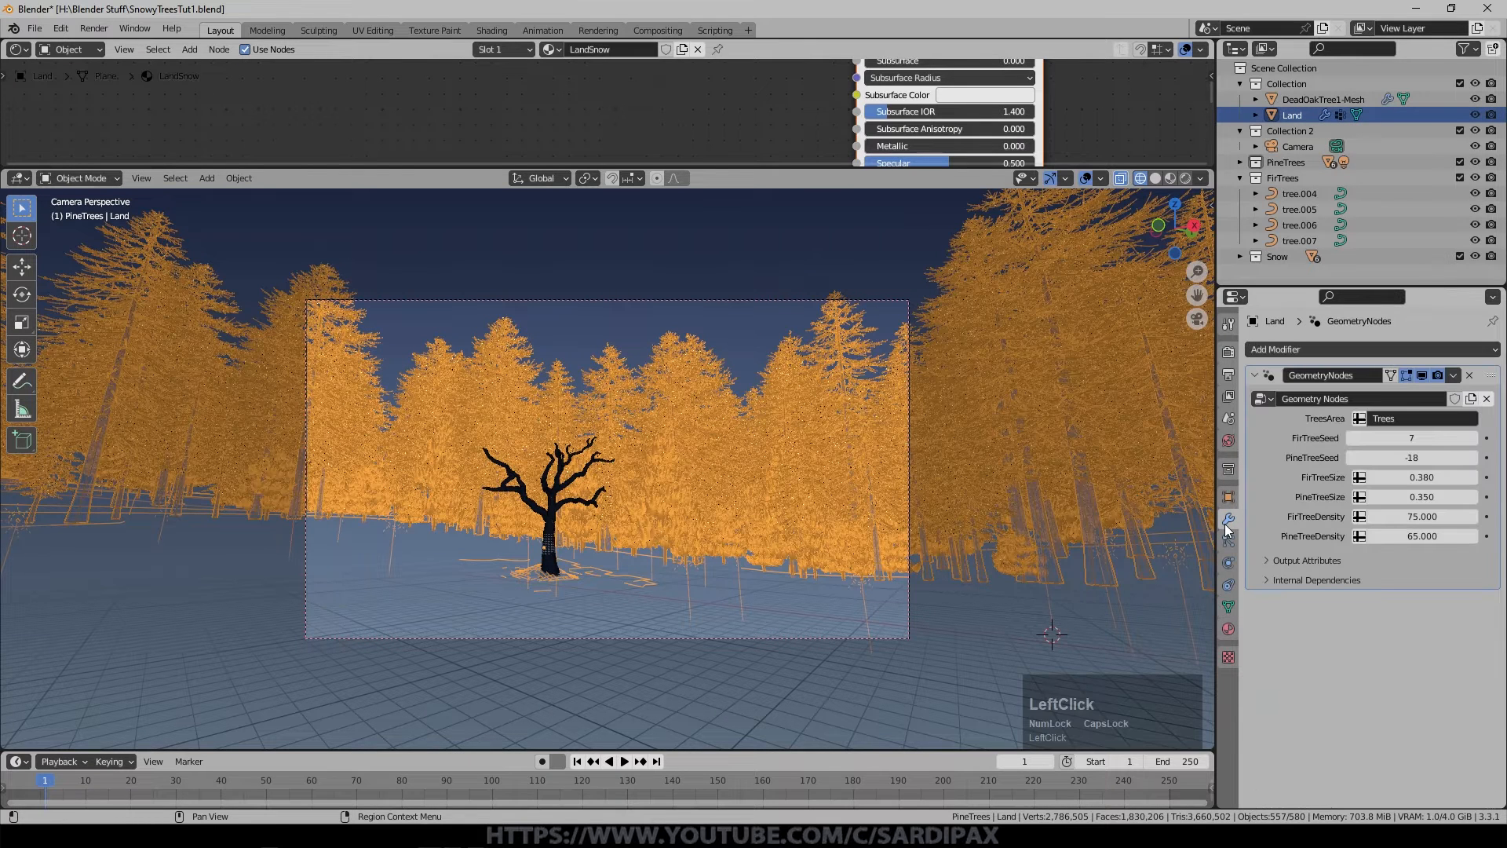
pyautogui.click(1423, 376)
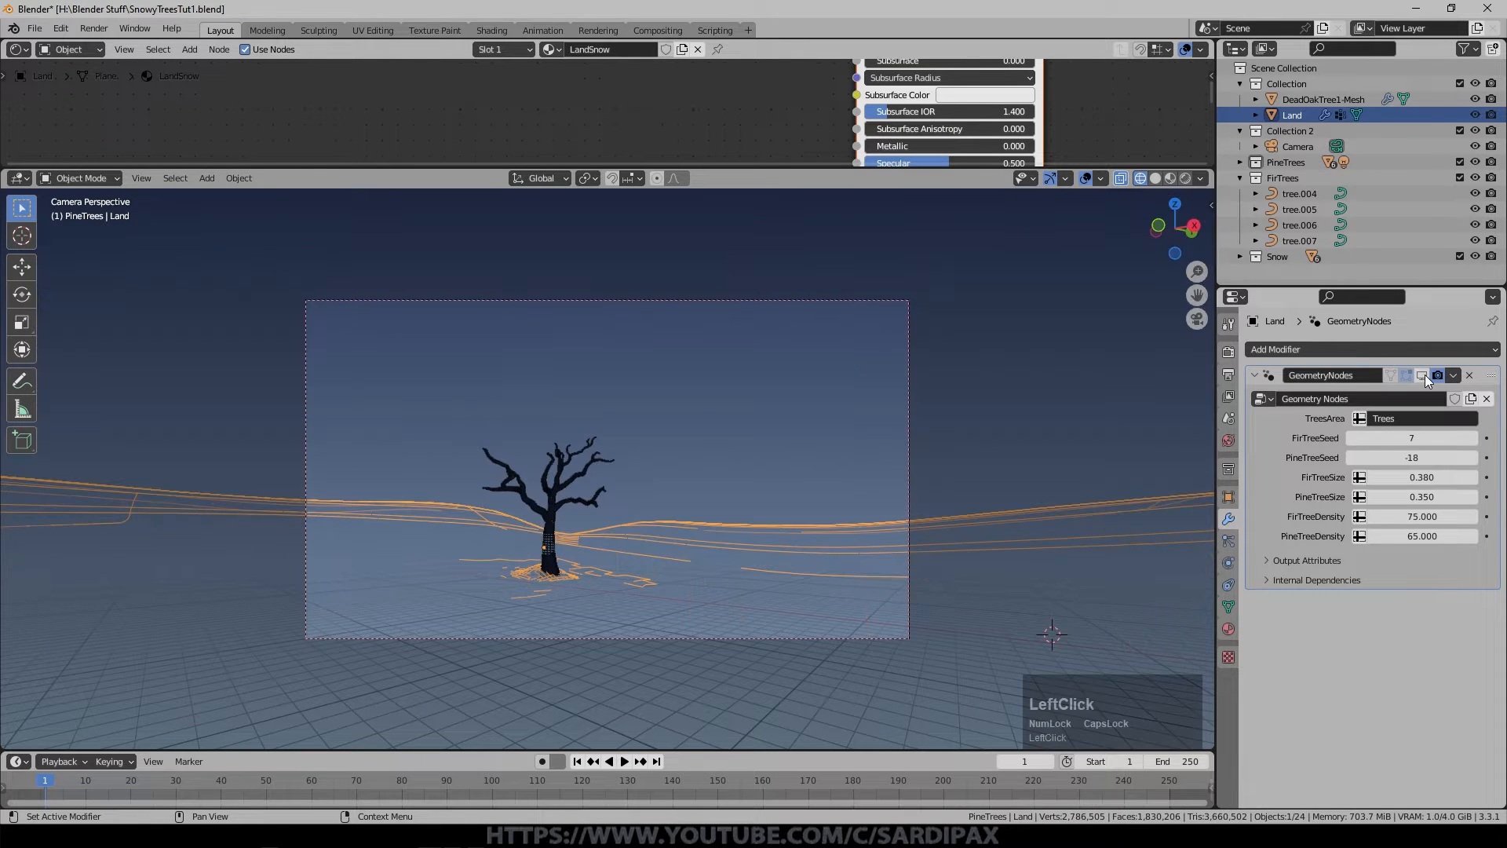
pyautogui.click(1187, 178)
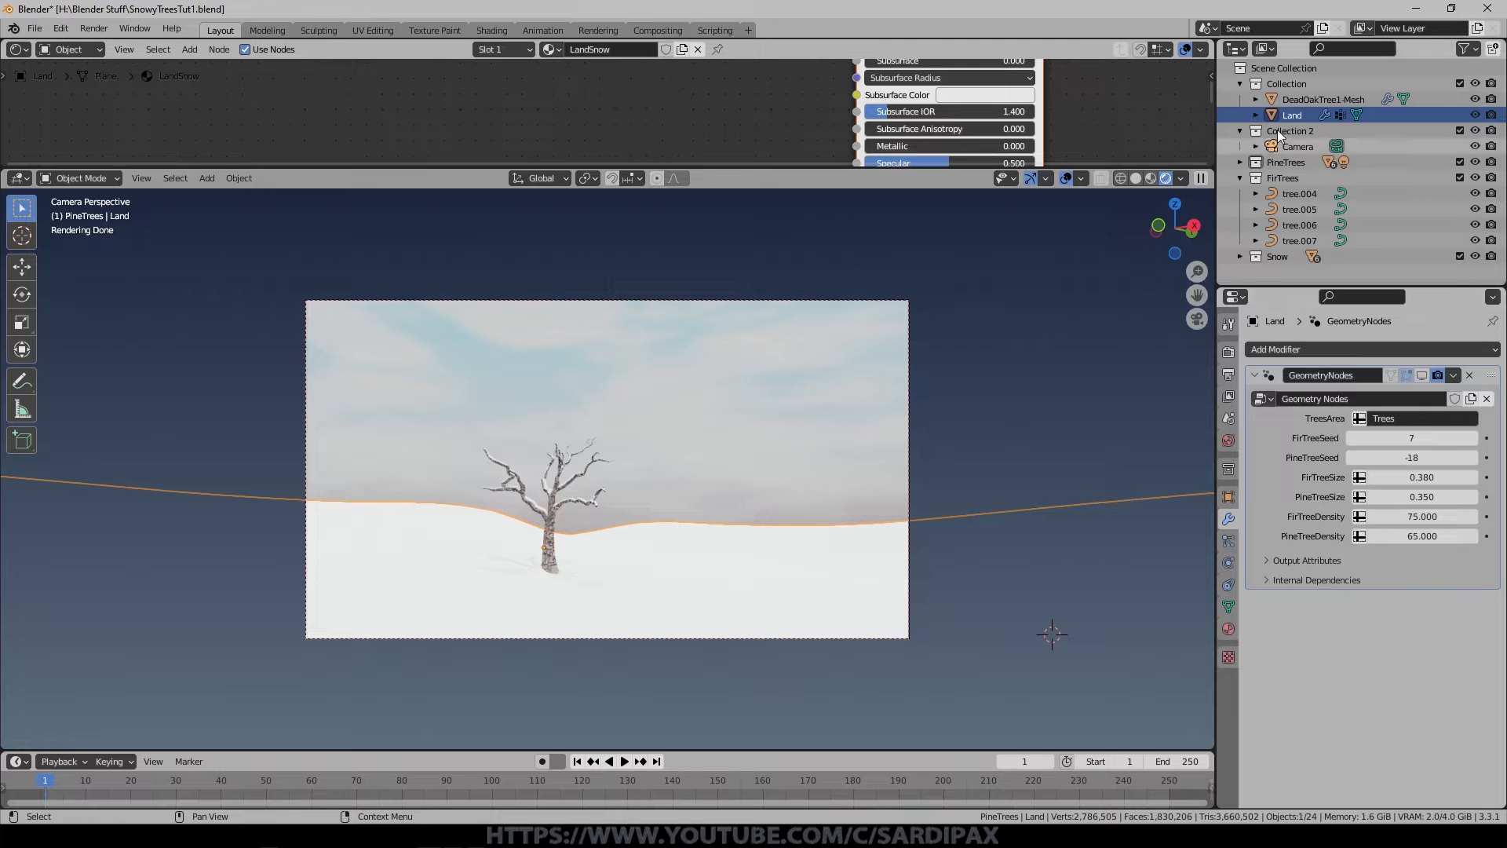
# Move the Sun from the PineTrees collection into Collection, collapse PineTrees and Collection 2, and make Collection active.
pyautogui.click(1240, 163)
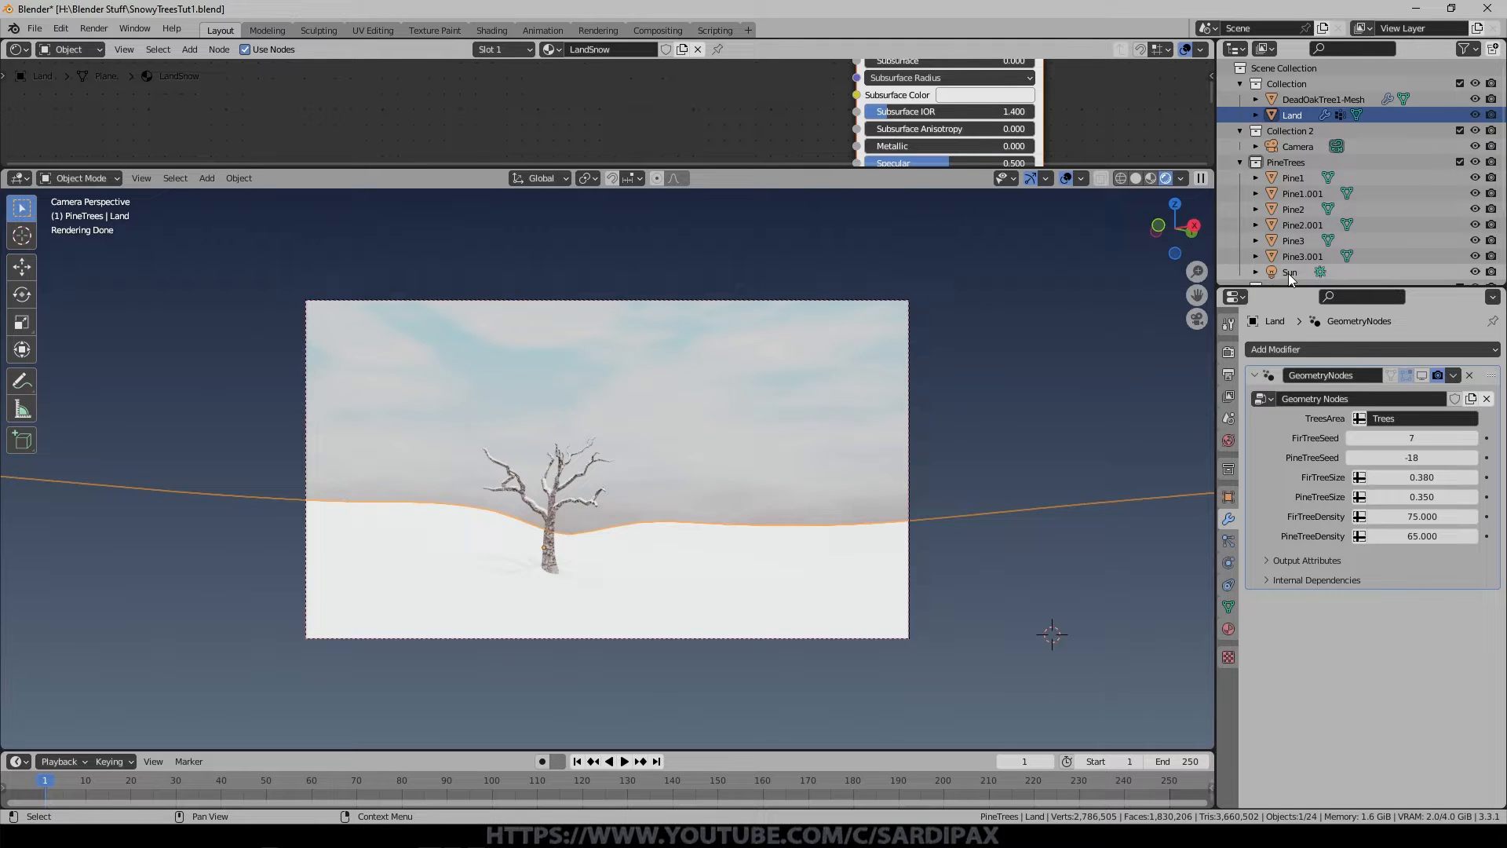
pyautogui.moveTo(1289, 275); pyautogui.dragTo(1283, 102)
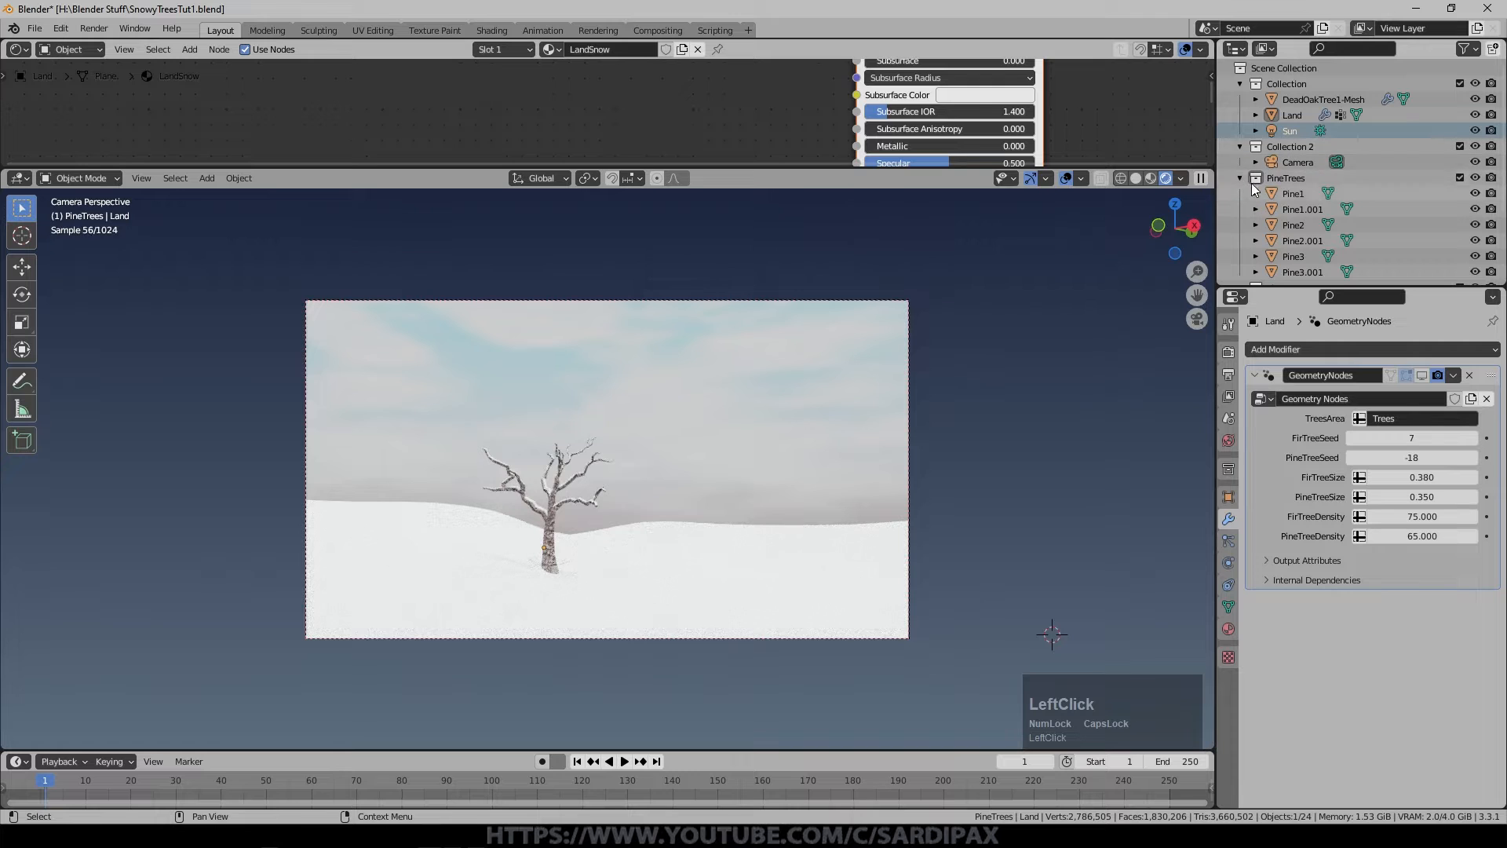
pyautogui.click(1240, 178)
pyautogui.click(1240, 146)
pyautogui.click(1288, 85)
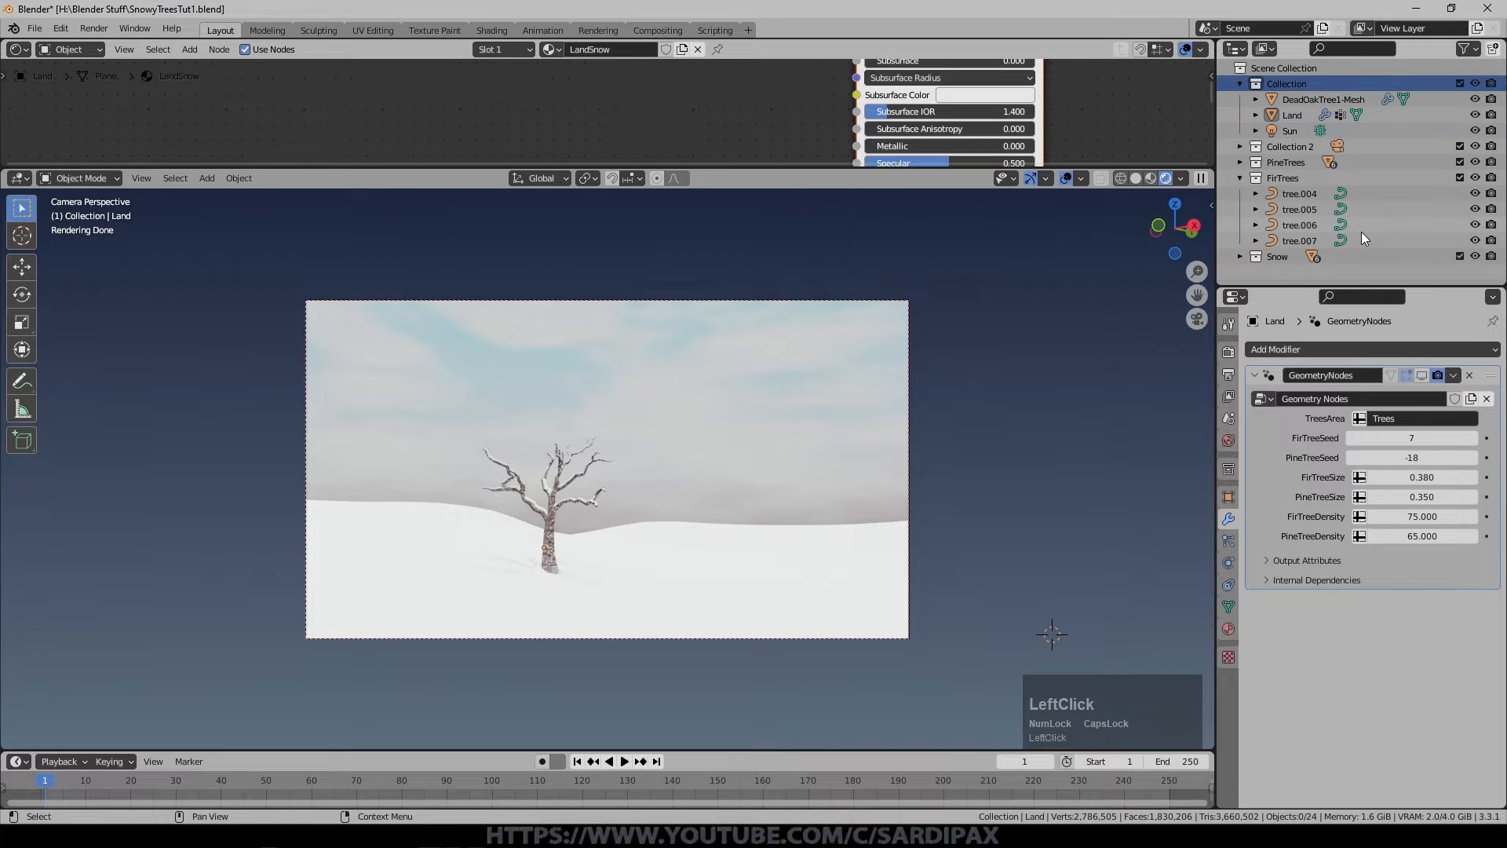
# Select the sun light and set its strength to 2.
pyautogui.click(1289, 131)
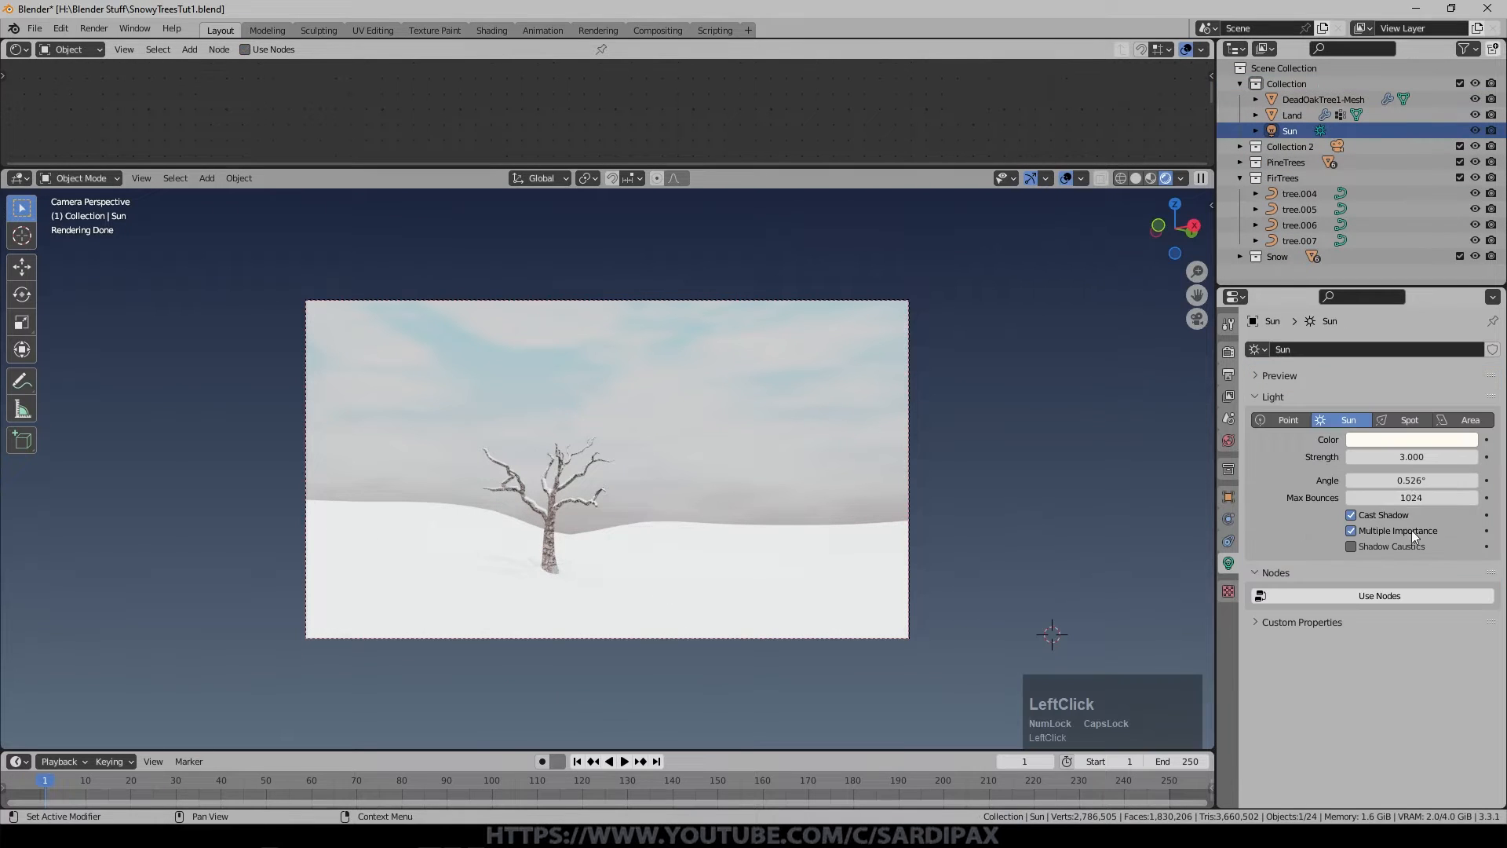
pyautogui.scroll(2, 769, 594)
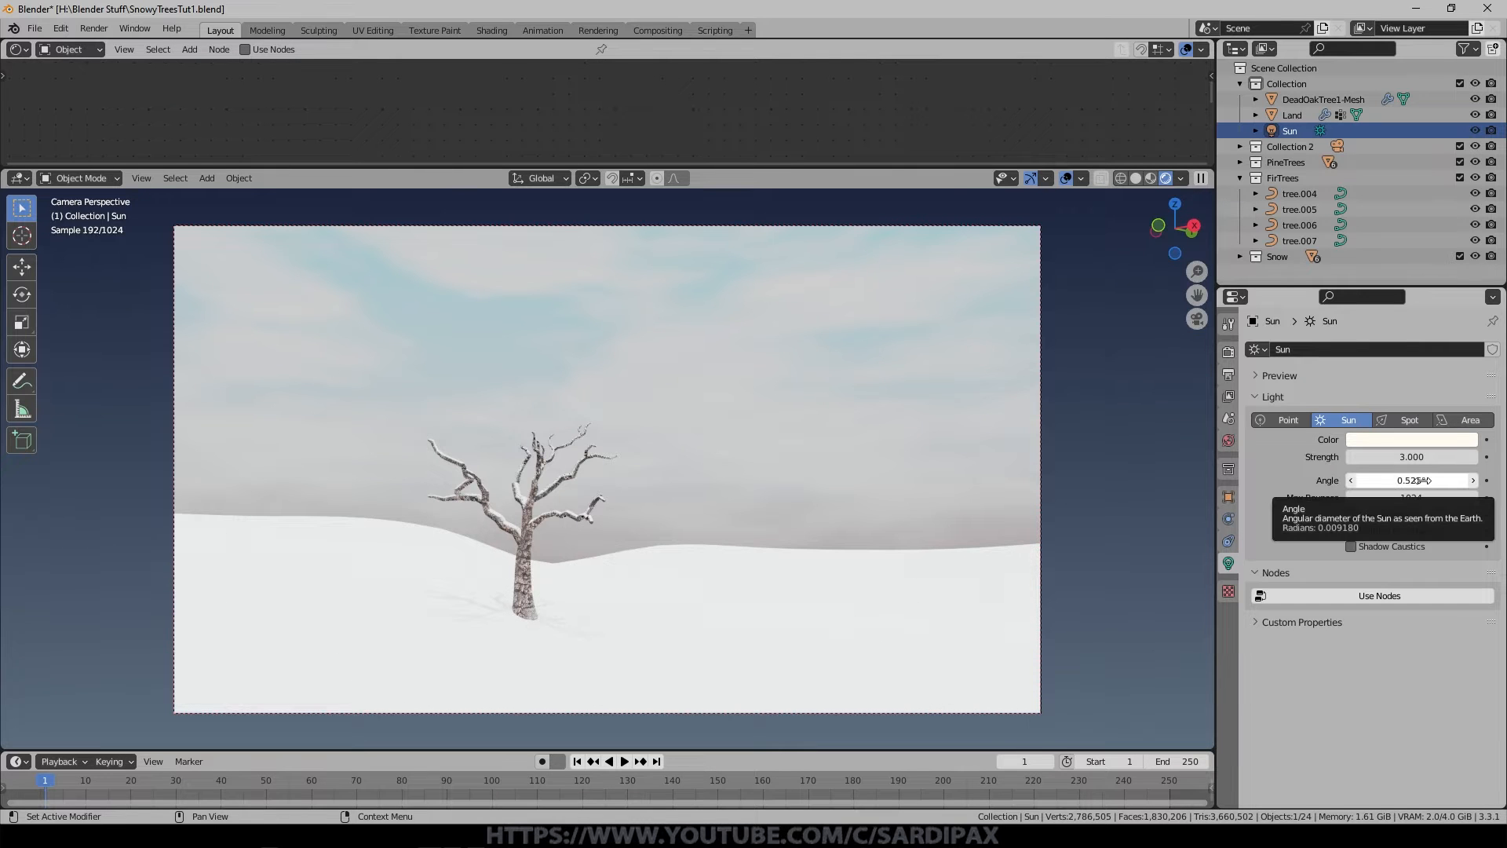
pyautogui.scroll(2, 716, 609)
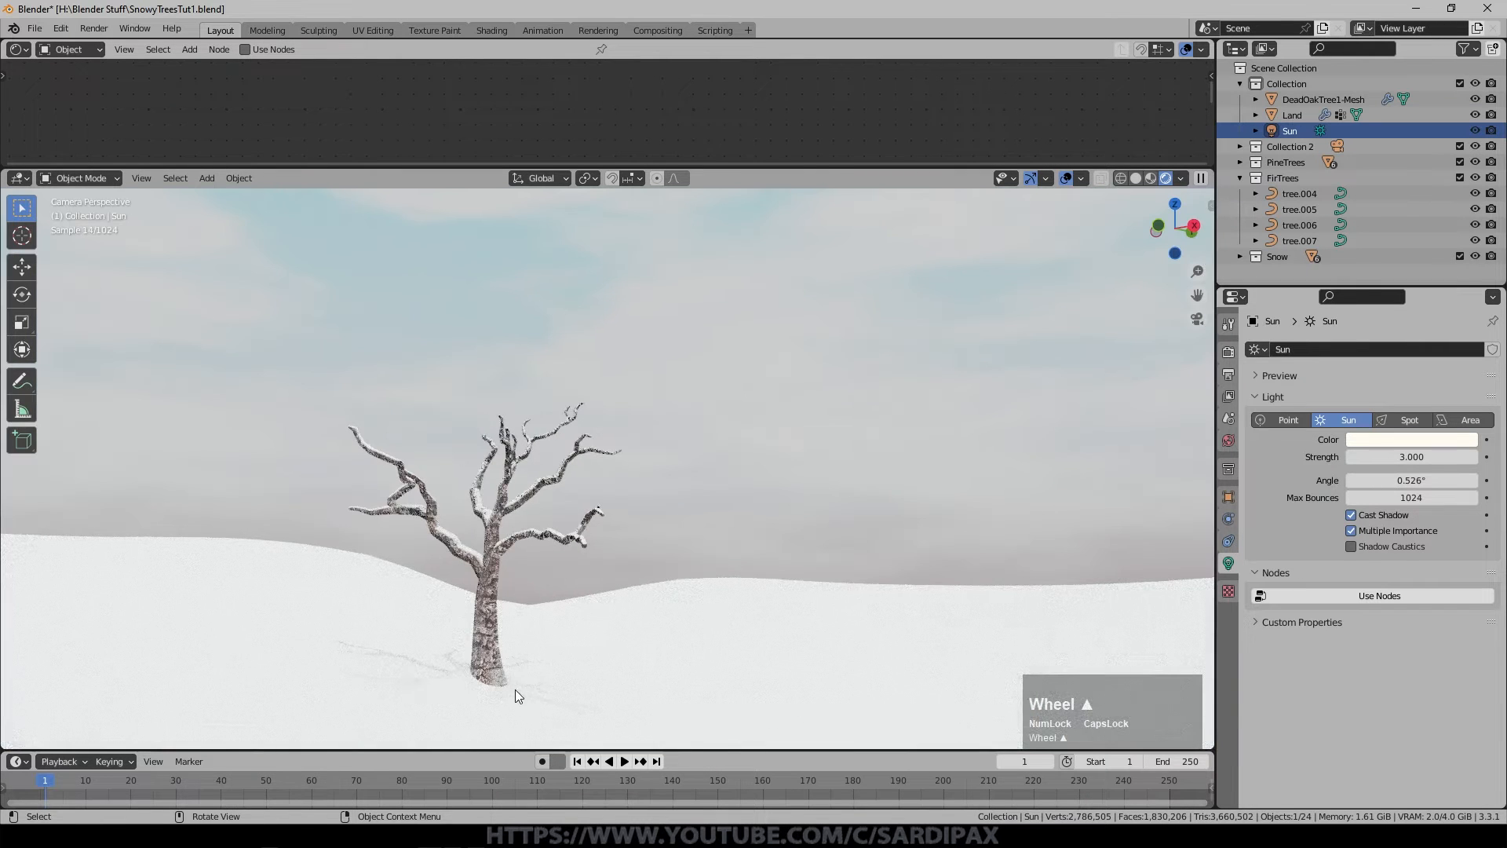
pyautogui.click(1404, 455)
pyautogui.write('2')
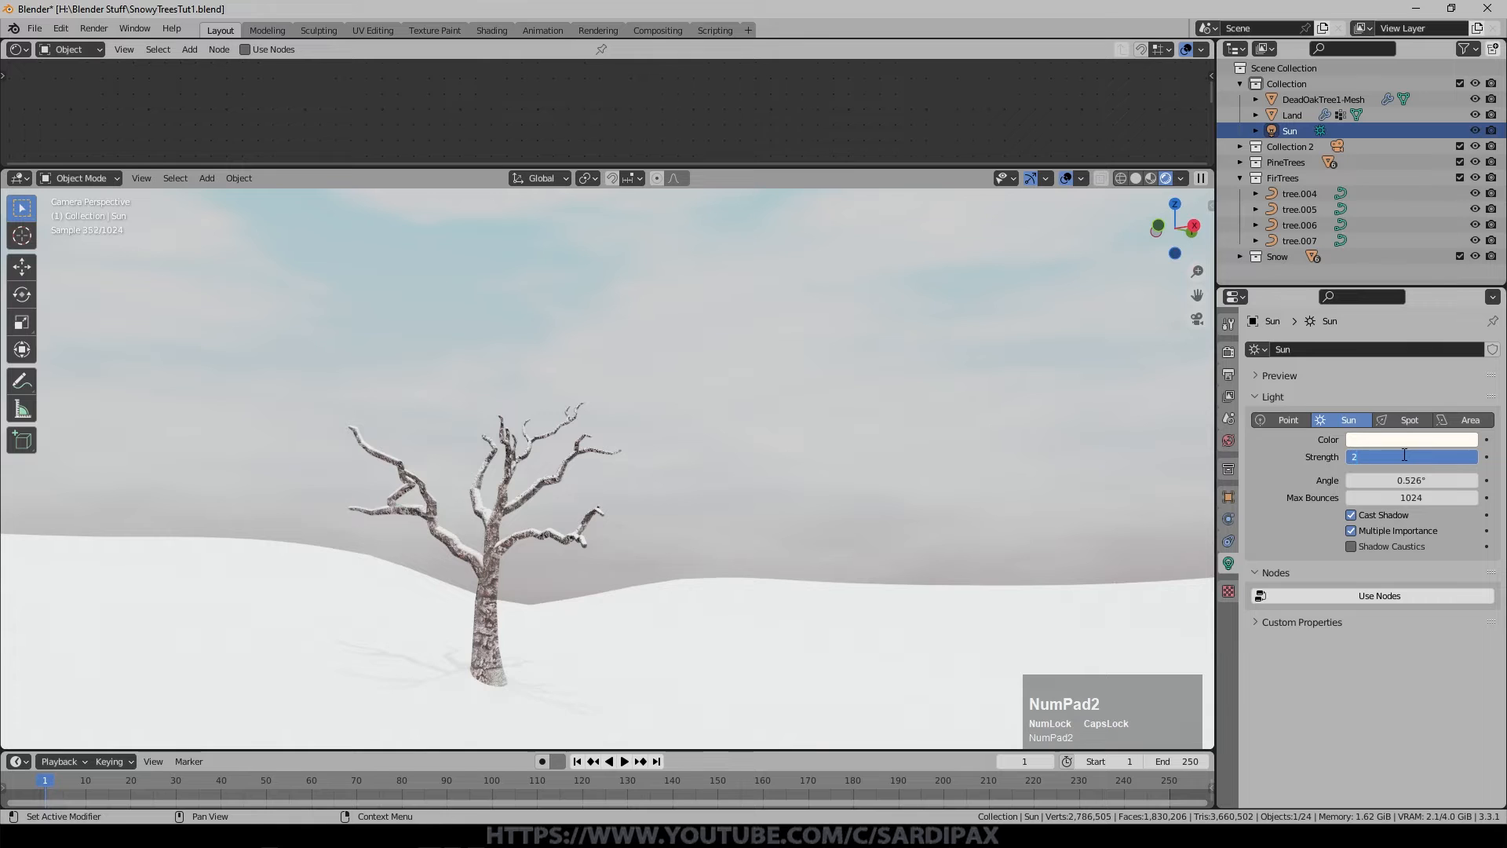
pyautogui.press('KP_Enter')
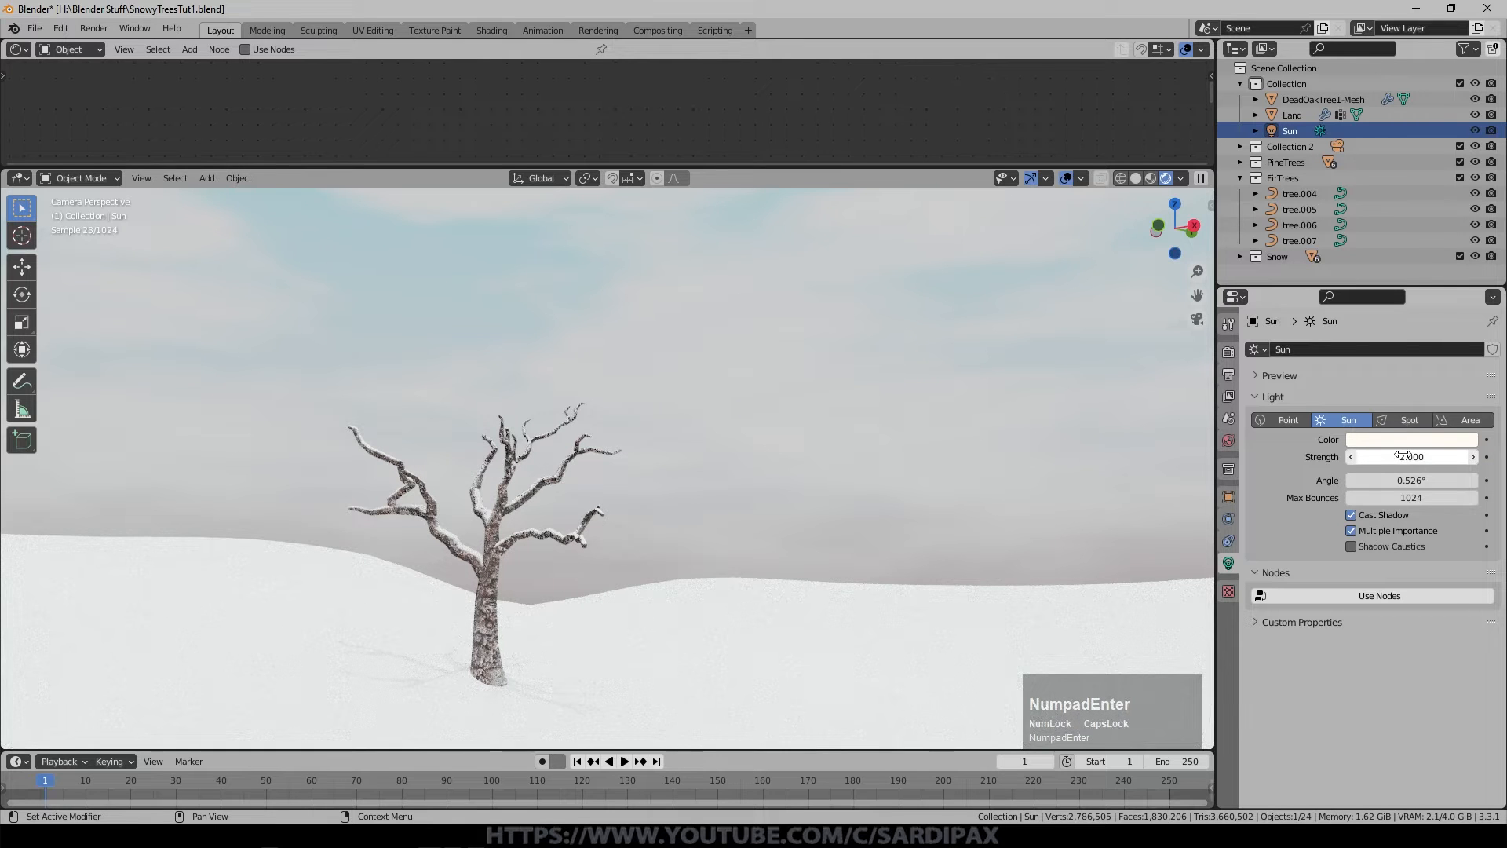
# Set the Dynamic Sky scene brightness to 0.5 and close the sidebar.
pyautogui.press('n')
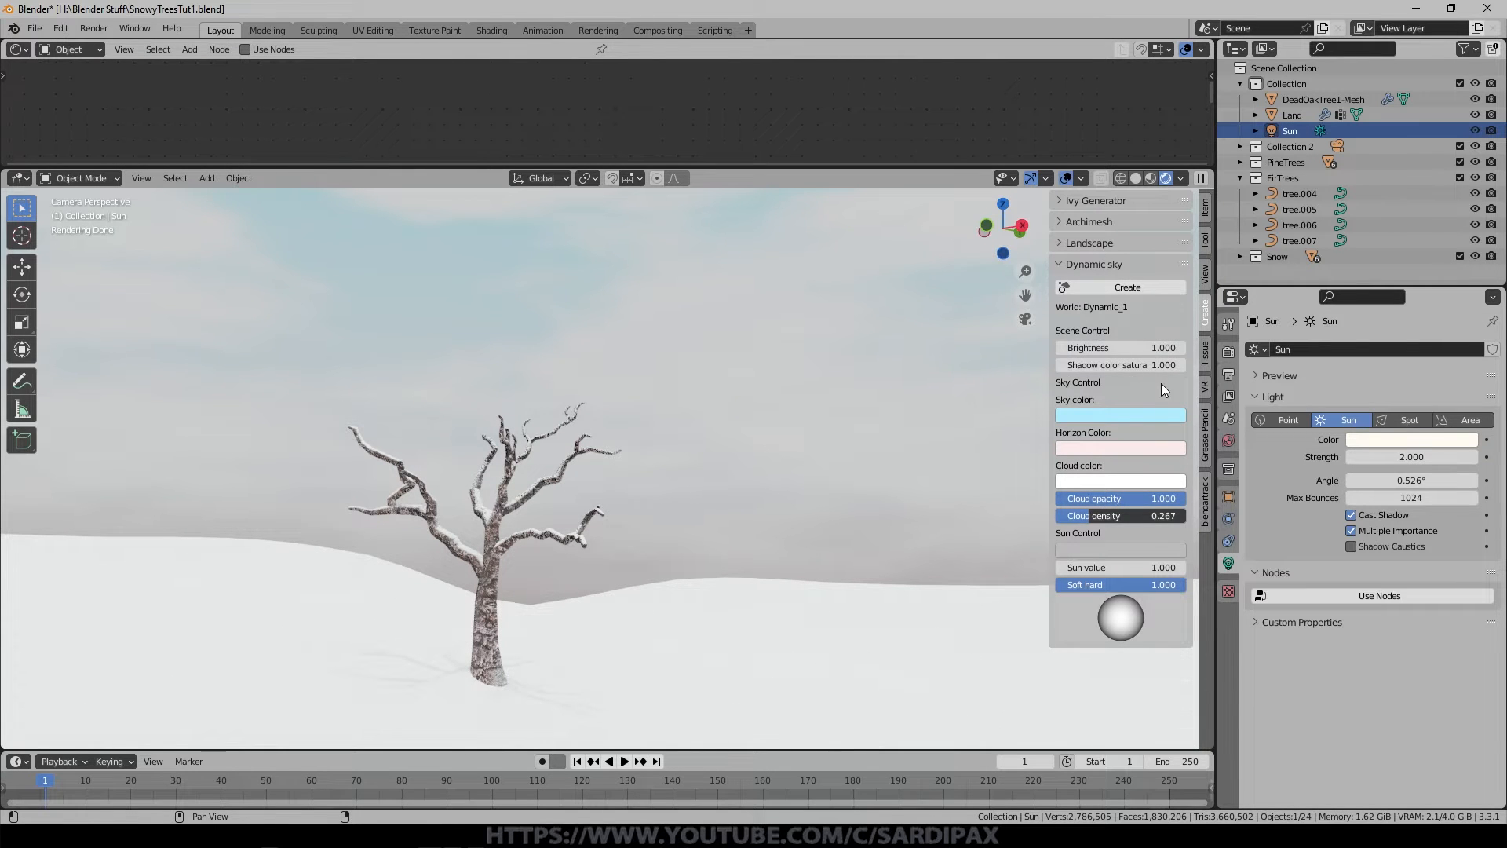
pyautogui.click(1132, 349)
pyautogui.write('.5')
pyautogui.press('KP_Enter')
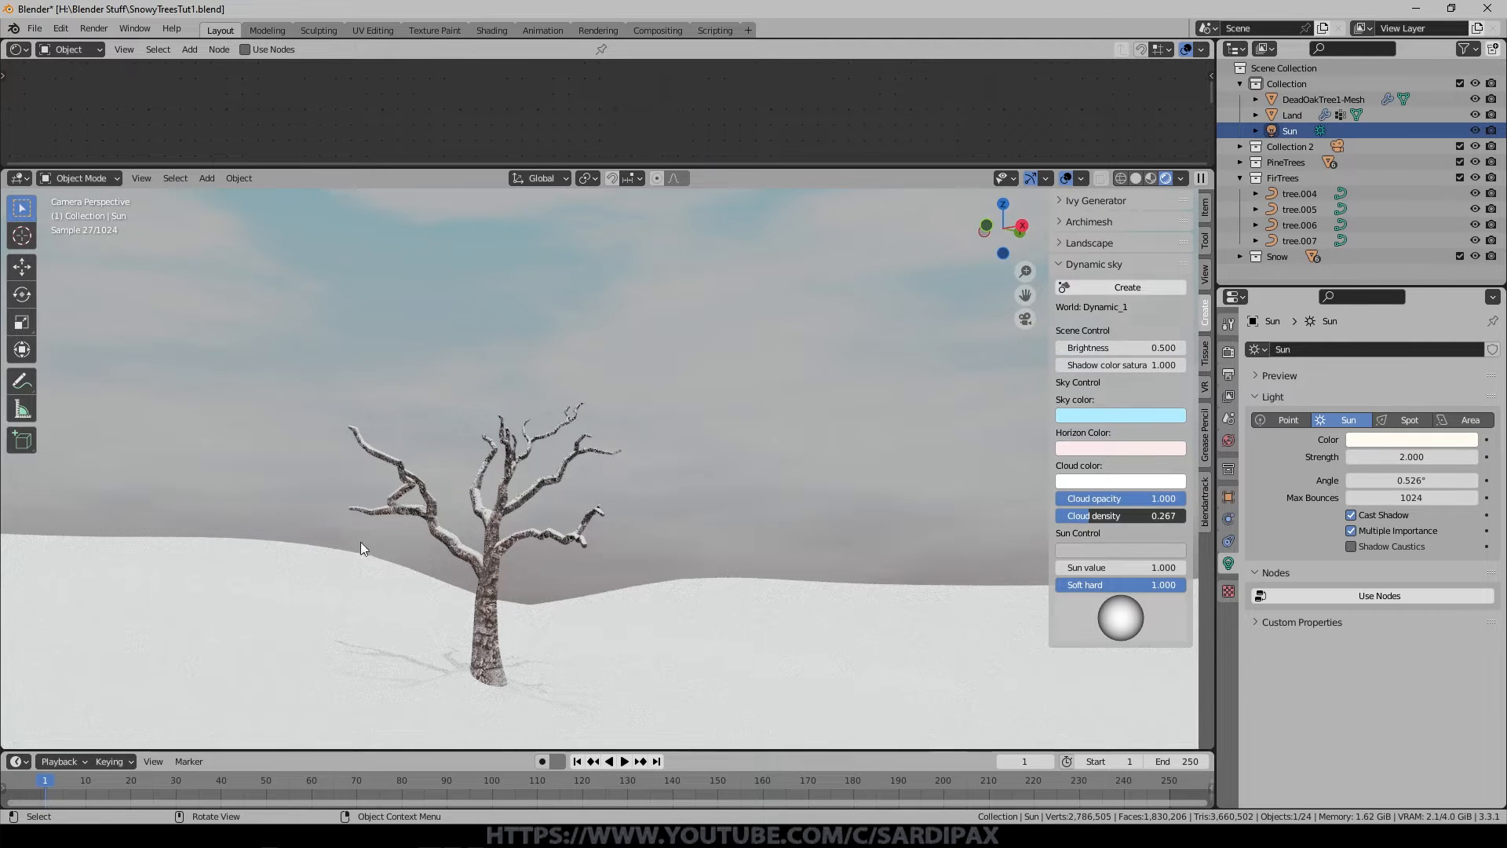
pyautogui.press('n')
# Try a sun light angle of 0.2° and lower it further to compare the dead tree's shadow.
pyautogui.click(1416, 480)
pyautogui.write('.')
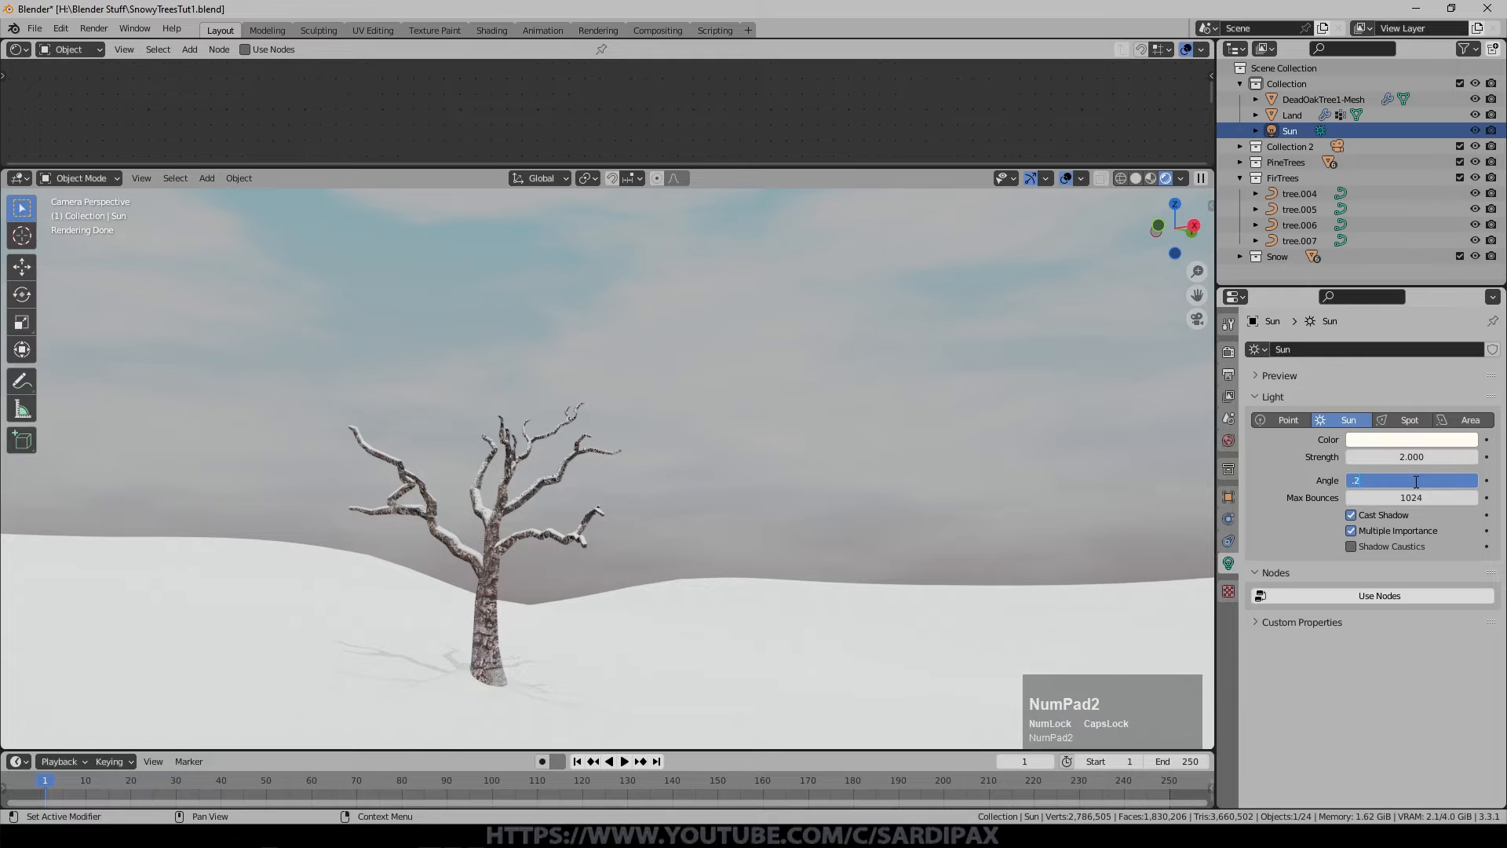
pyautogui.write('2')
pyautogui.press('KP_Enter')
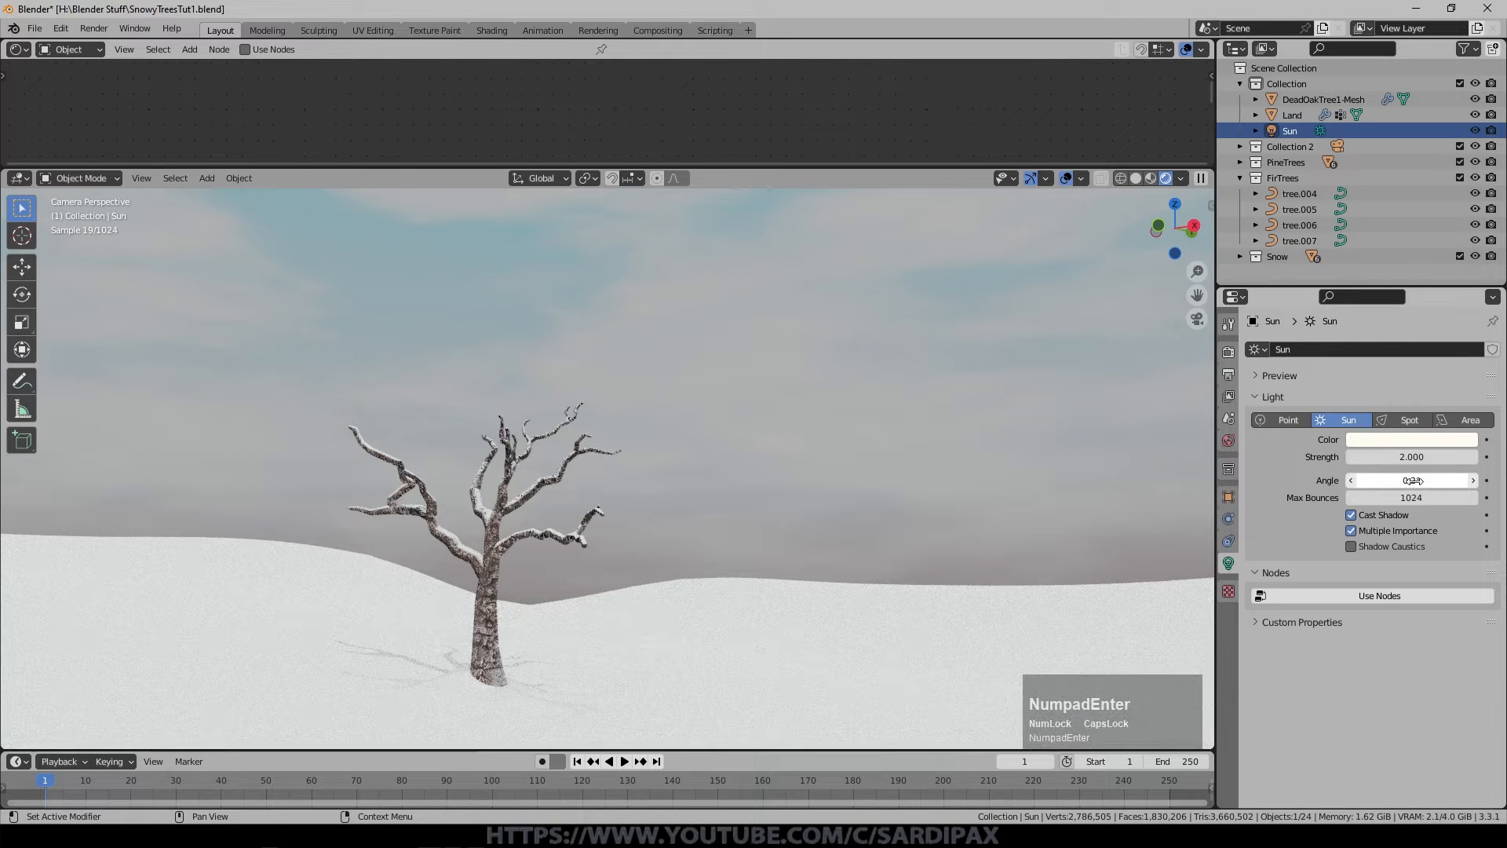
pyautogui.moveTo(1413, 480); pyautogui.dragTo(1235, 494)
pyautogui.click(1400, 482)
pyautogui.press('KP_Enter')
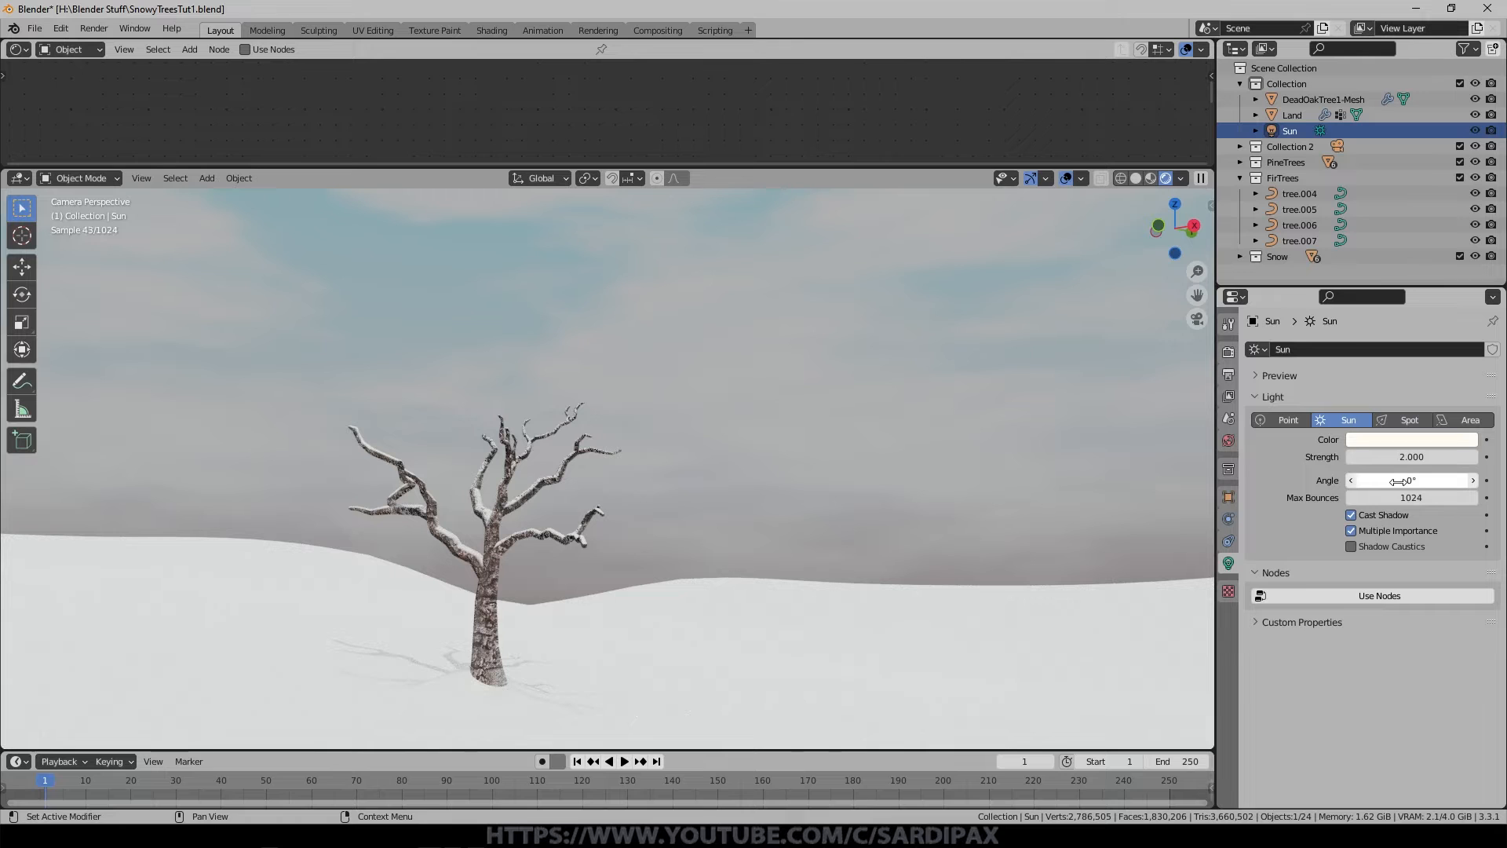
# Set the sun light's angle to 0.25°.
pyautogui.click(1400, 480)
pyautogui.write('25')
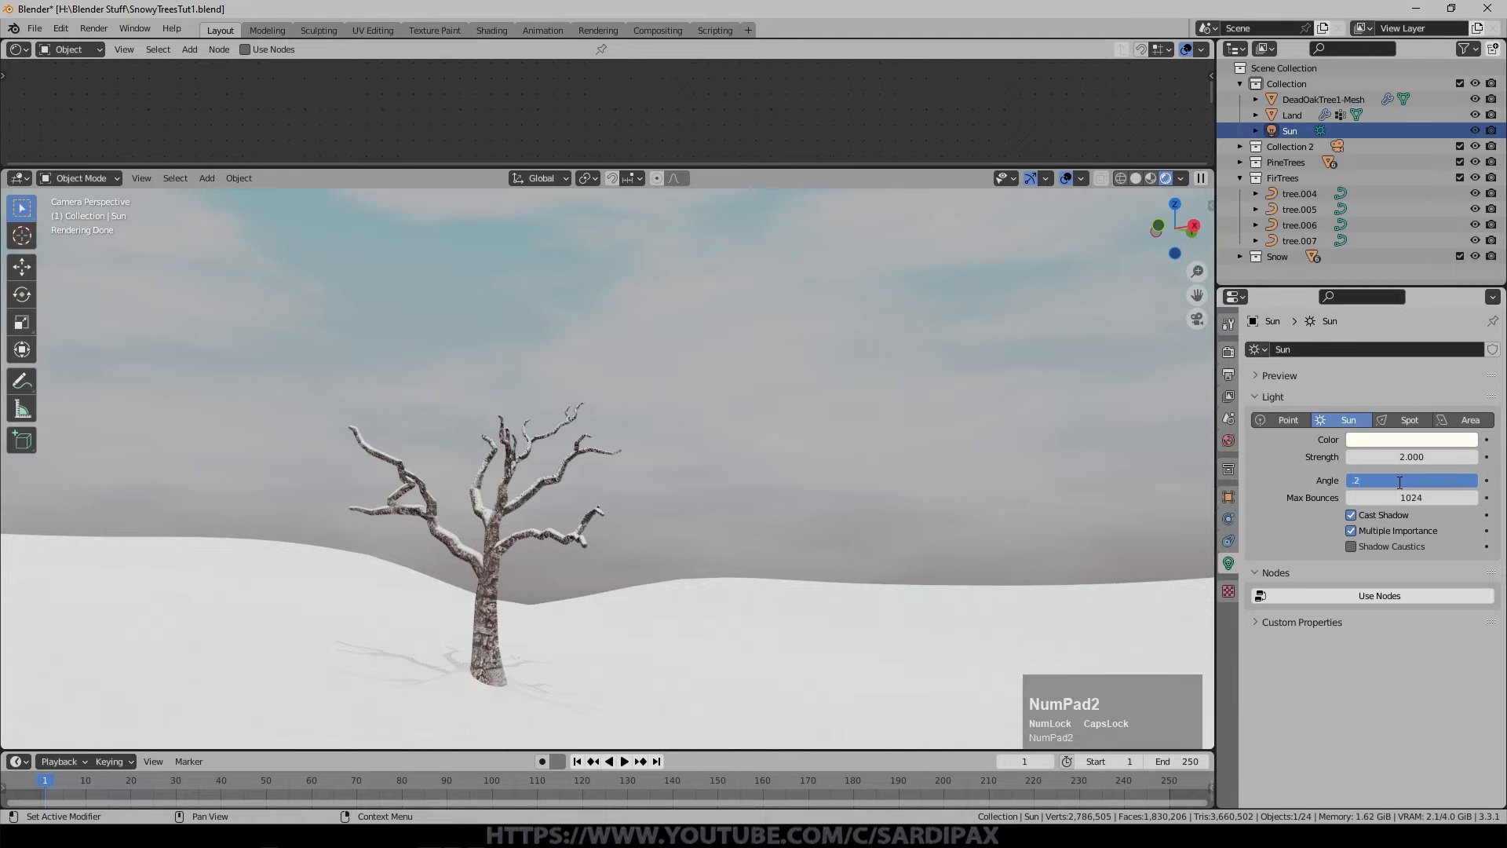
pyautogui.press('KP_Enter')
# Try a Dynamic Sky brightness of 0.25, inspect the dead oak tree's shadow up close, and return to the camera view.
pyautogui.press('n')
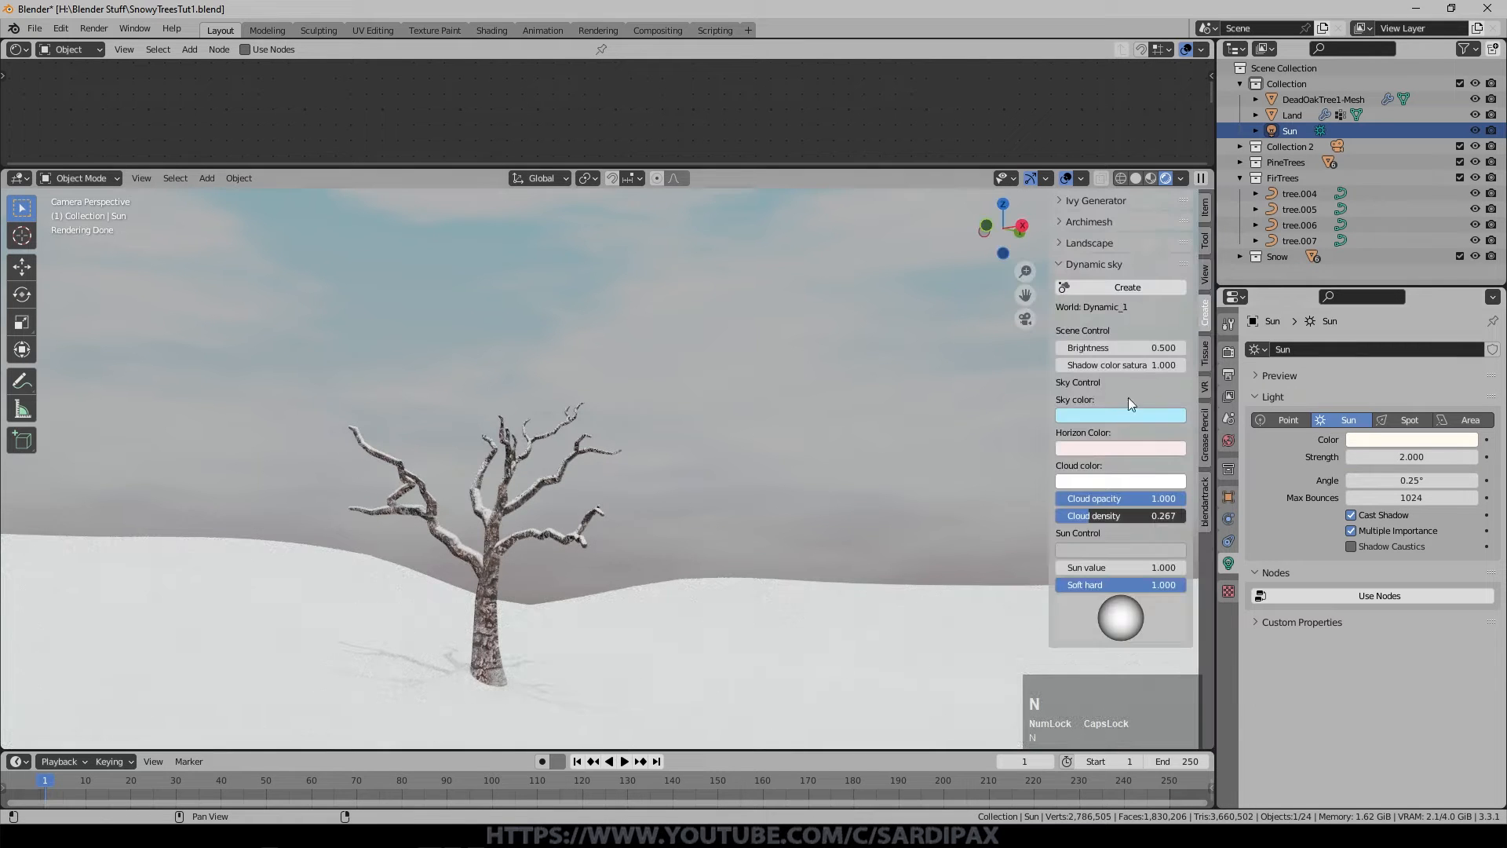
pyautogui.click(1123, 348)
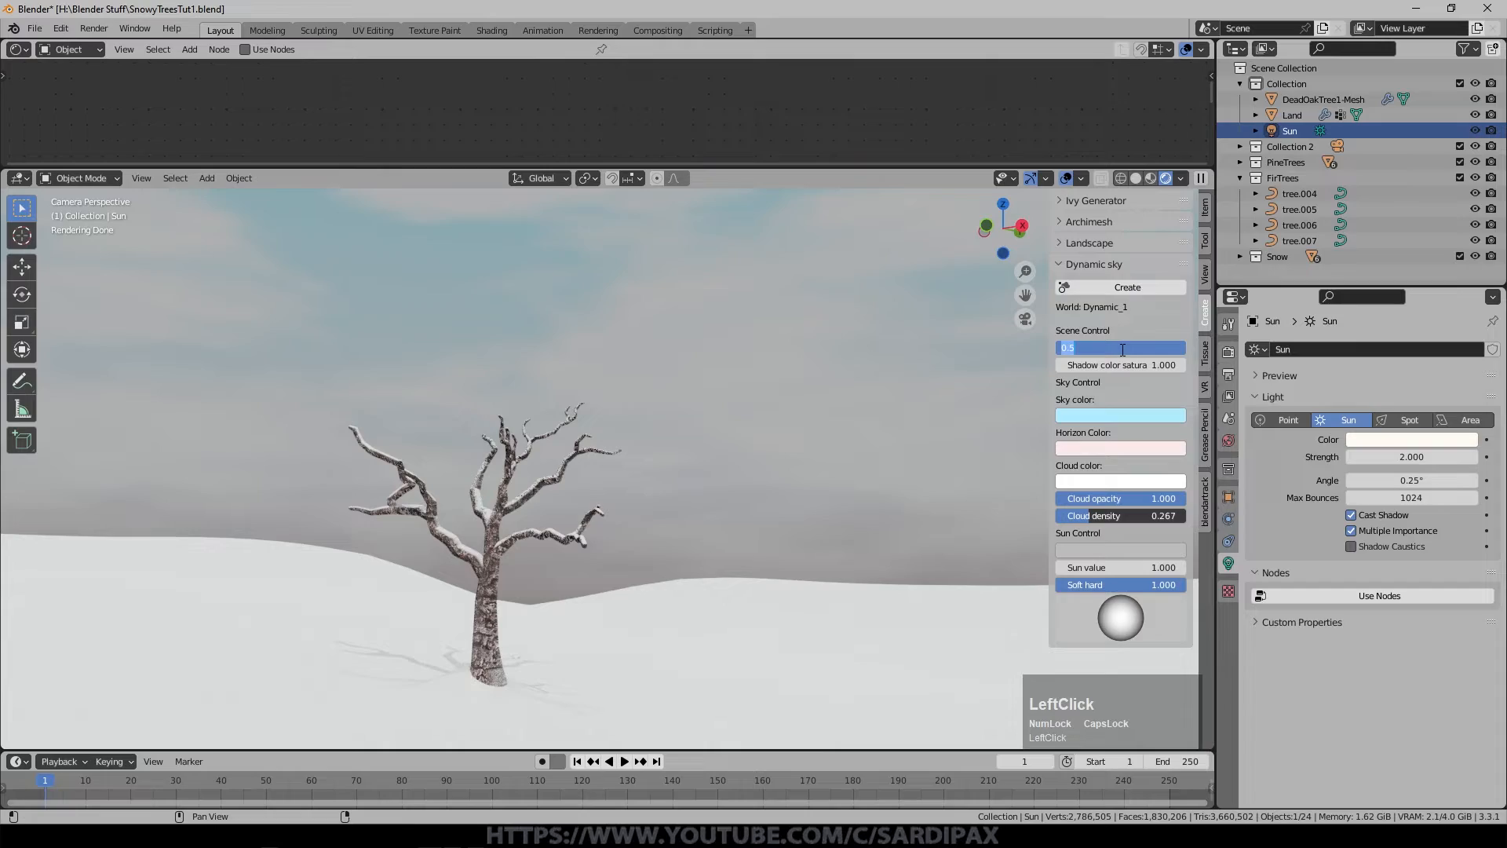
pyautogui.write('.25')
pyautogui.press('KP_Enter')
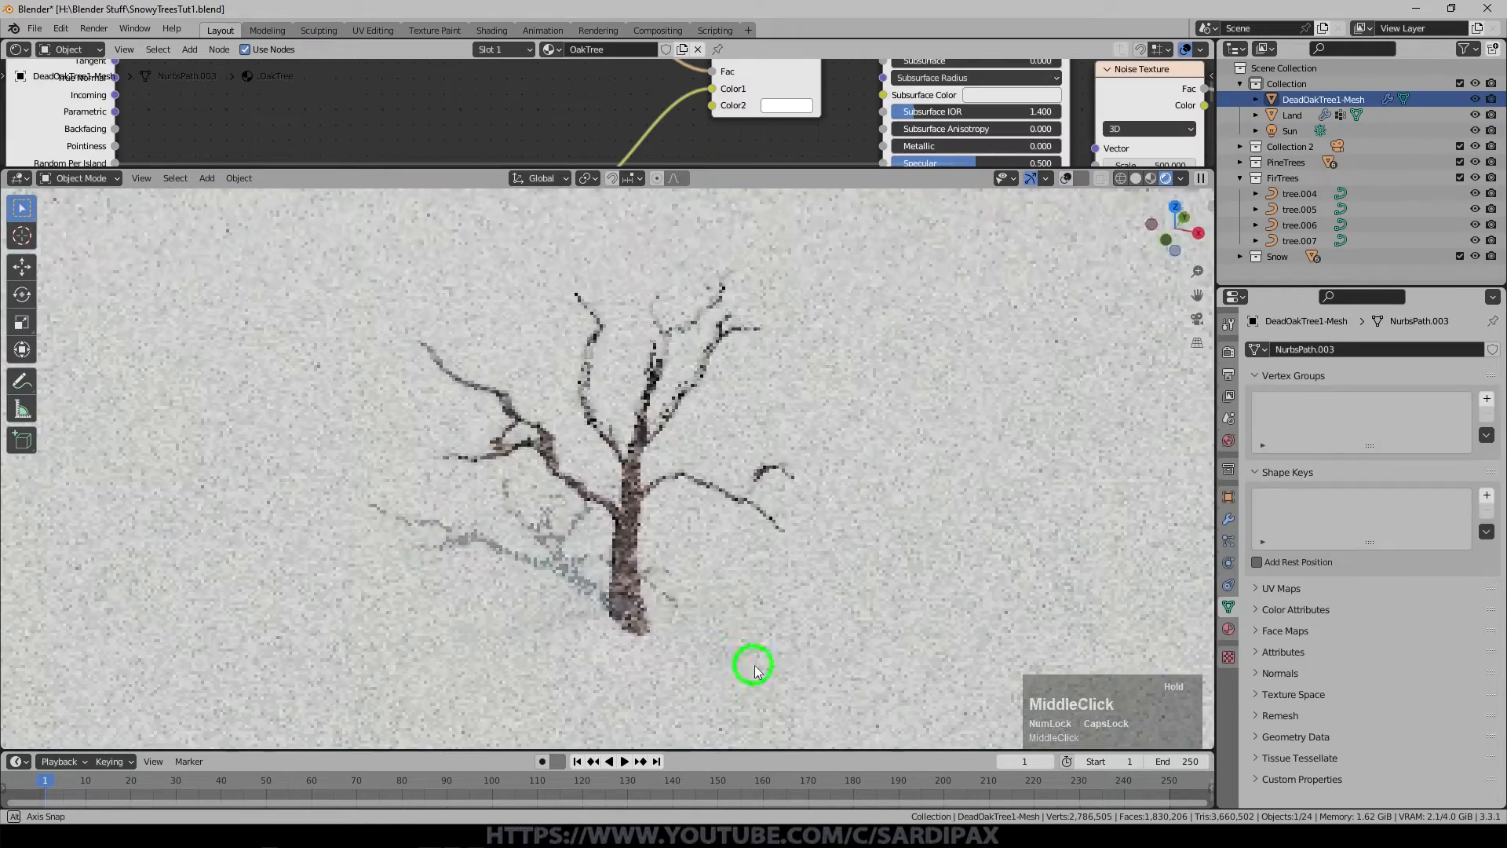
pyautogui.moveTo(754, 659); pyautogui.dragTo(753, 665, button='middle')
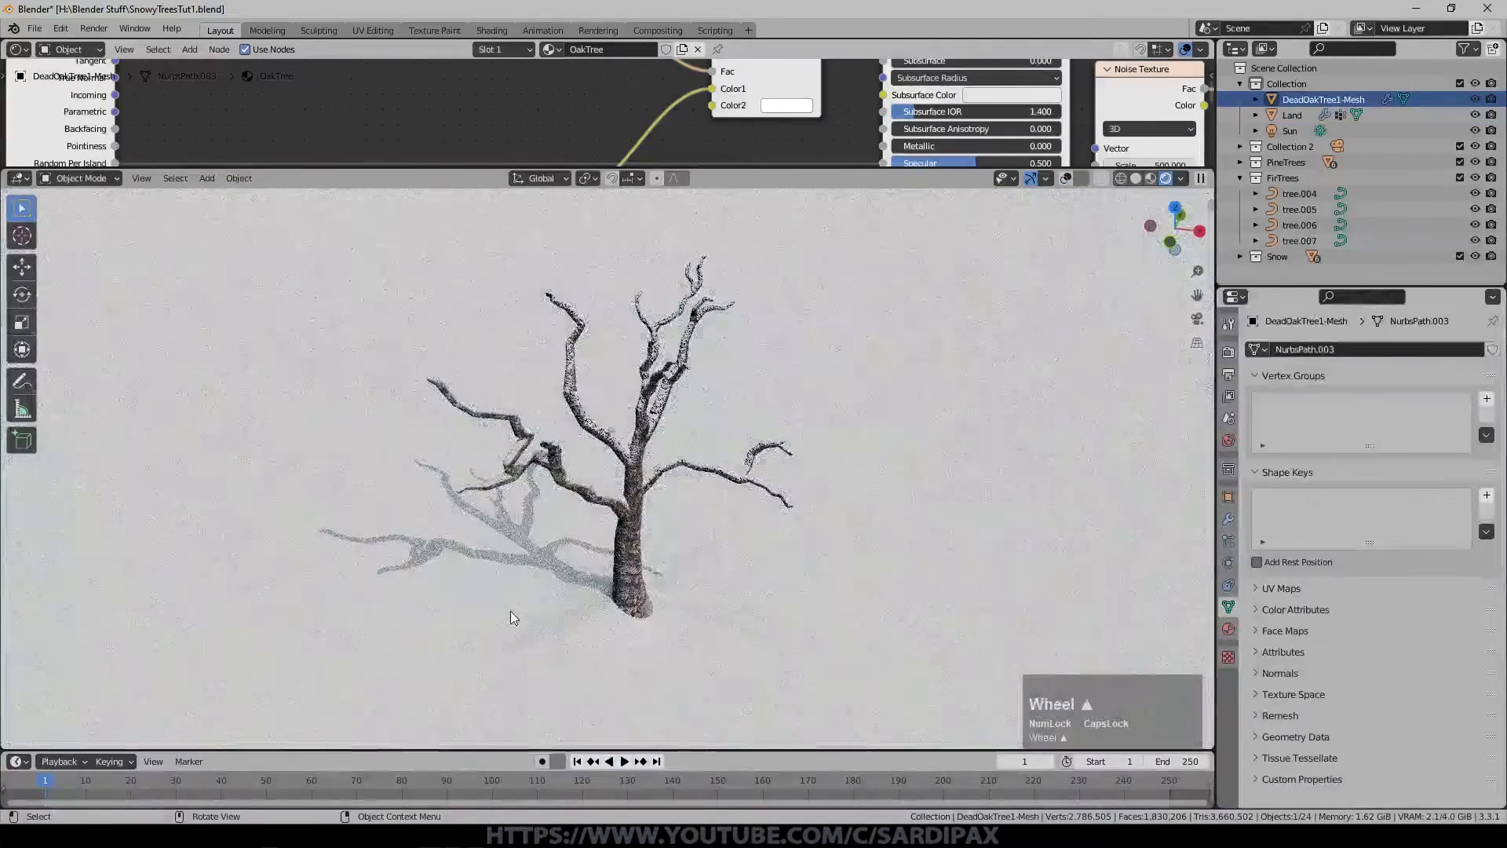
pyautogui.scroll(4, 700, 616)
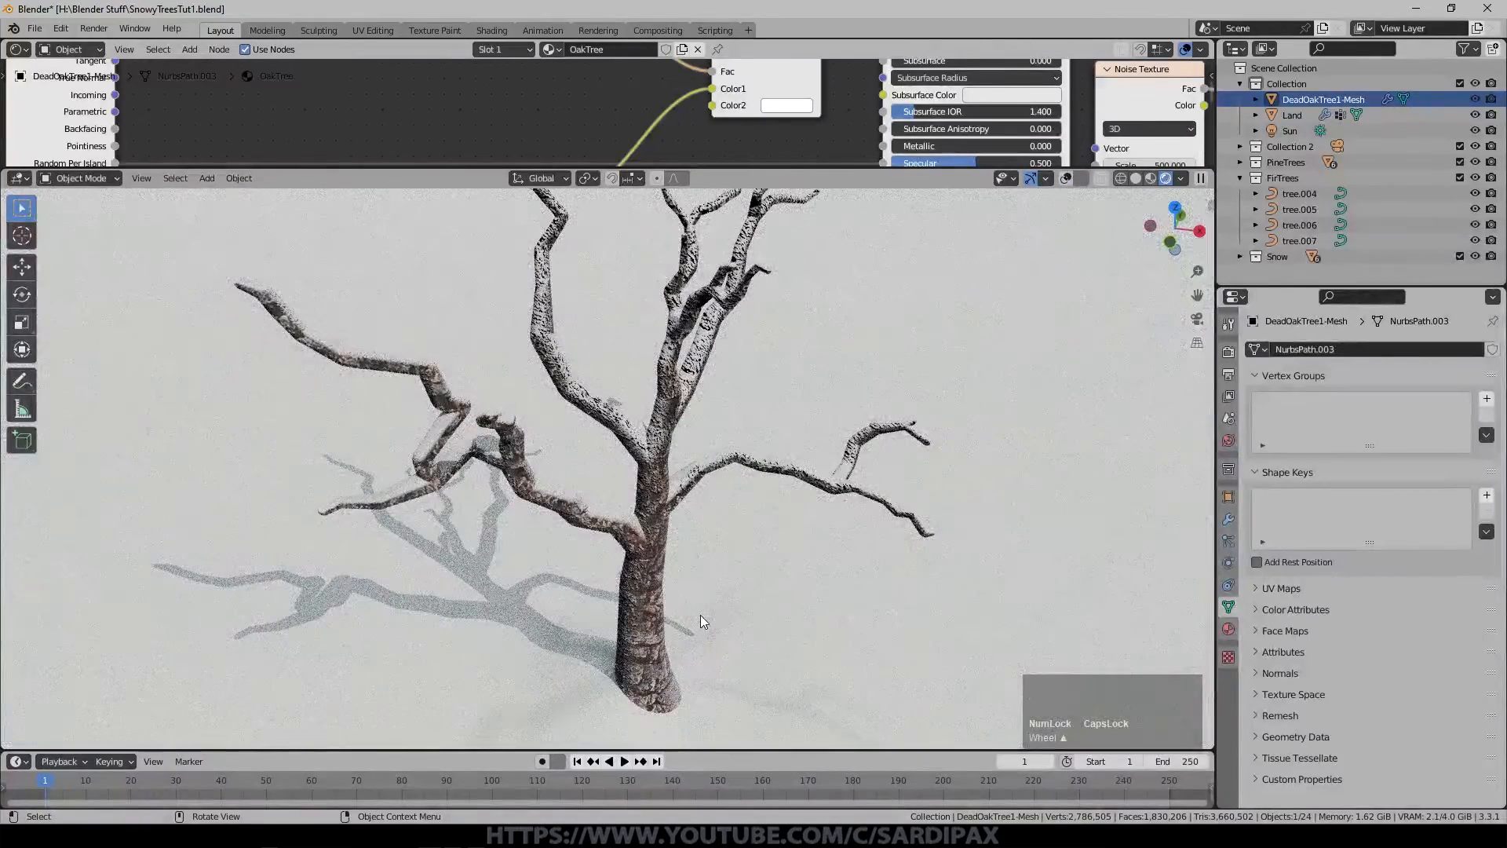
pyautogui.press('KP_0')
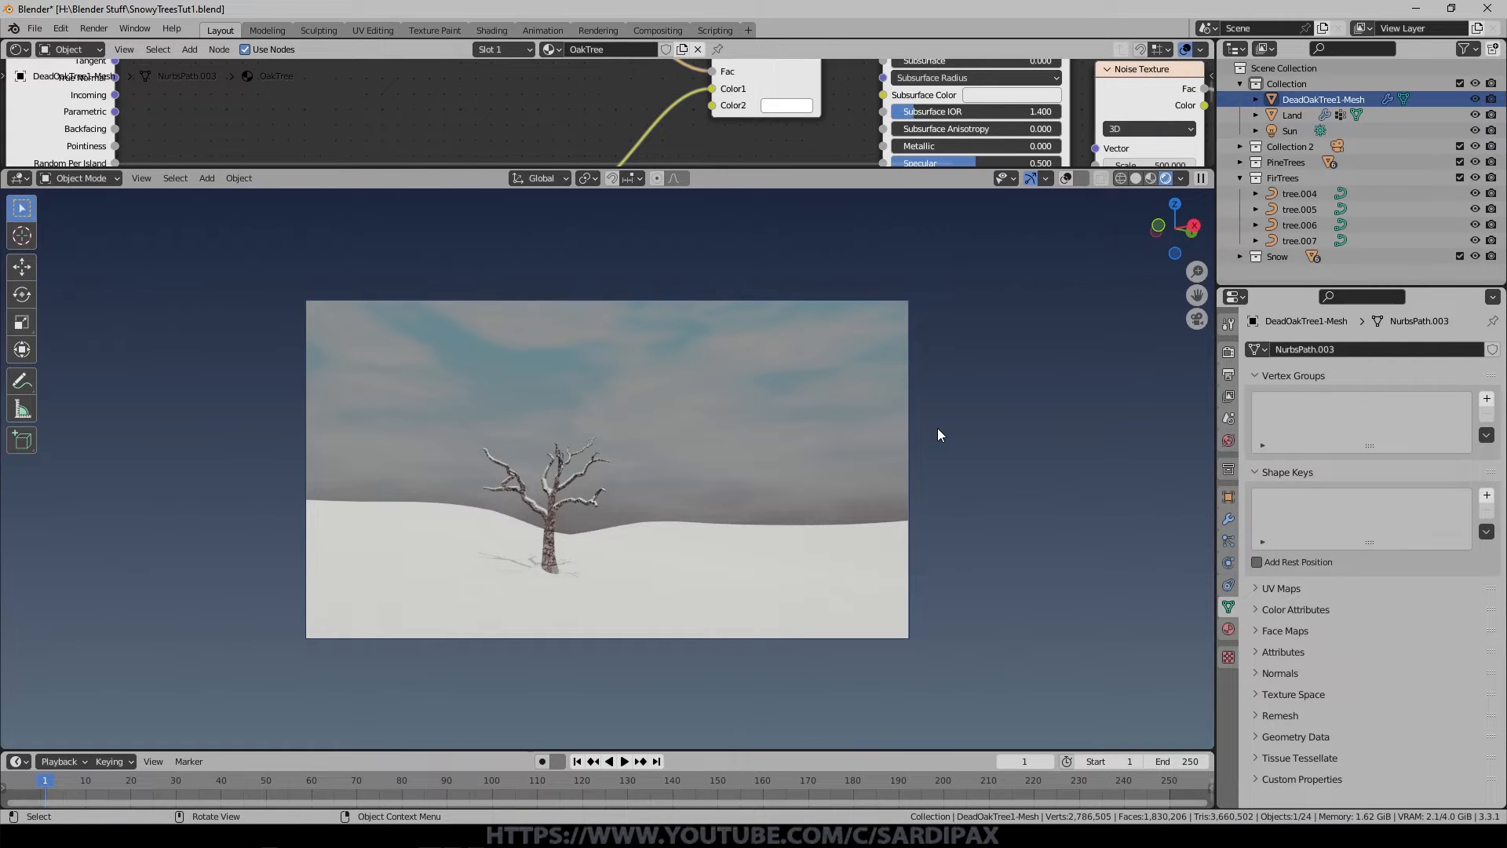
# Change the Dynamic Sky's sky colour to a paler, less saturated blue.
pyautogui.scroll(1, 785, 365)
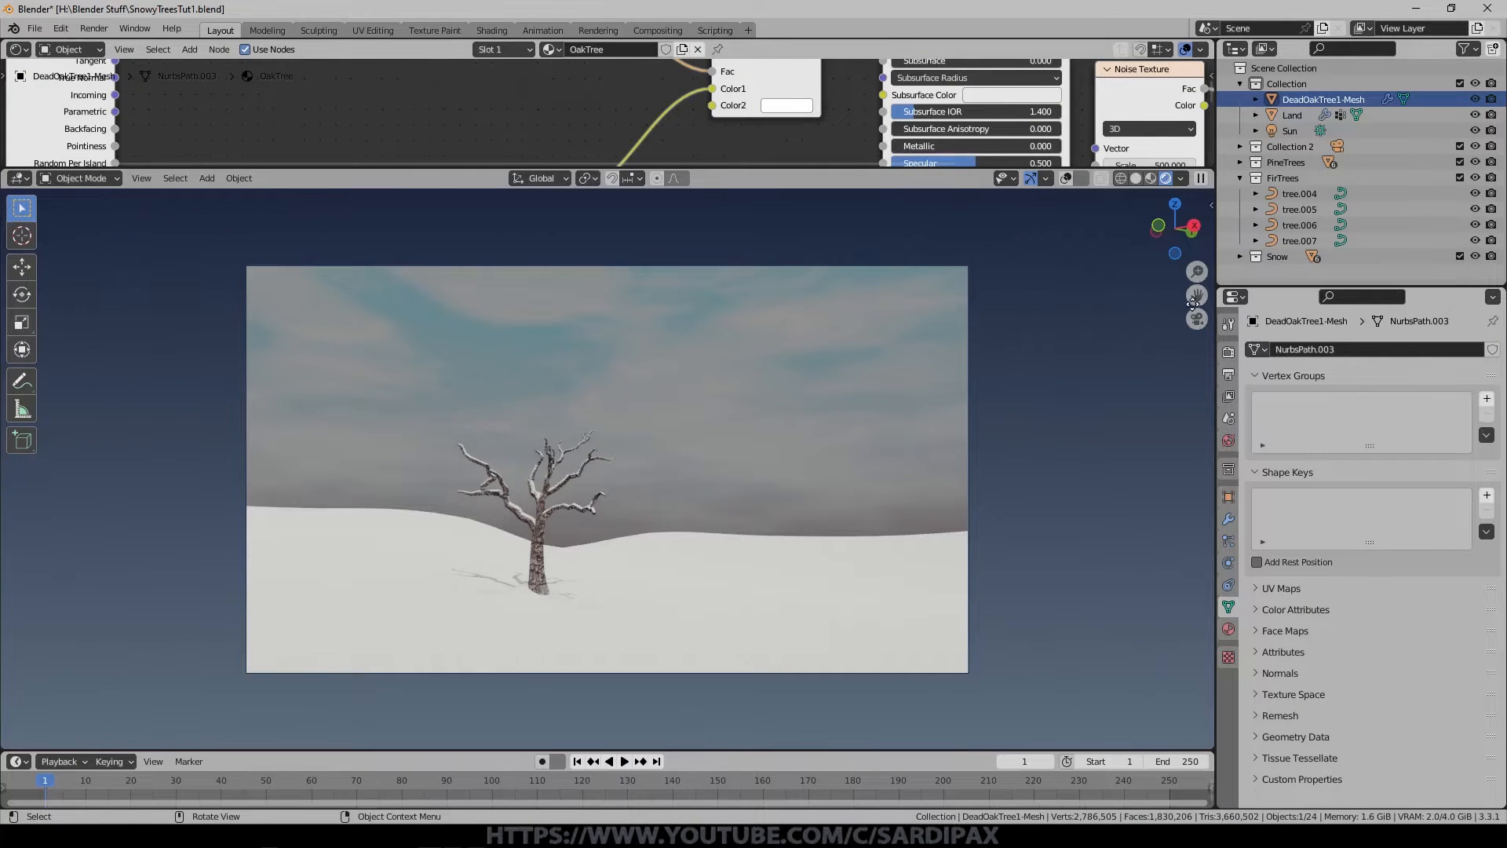
pyautogui.press('m')
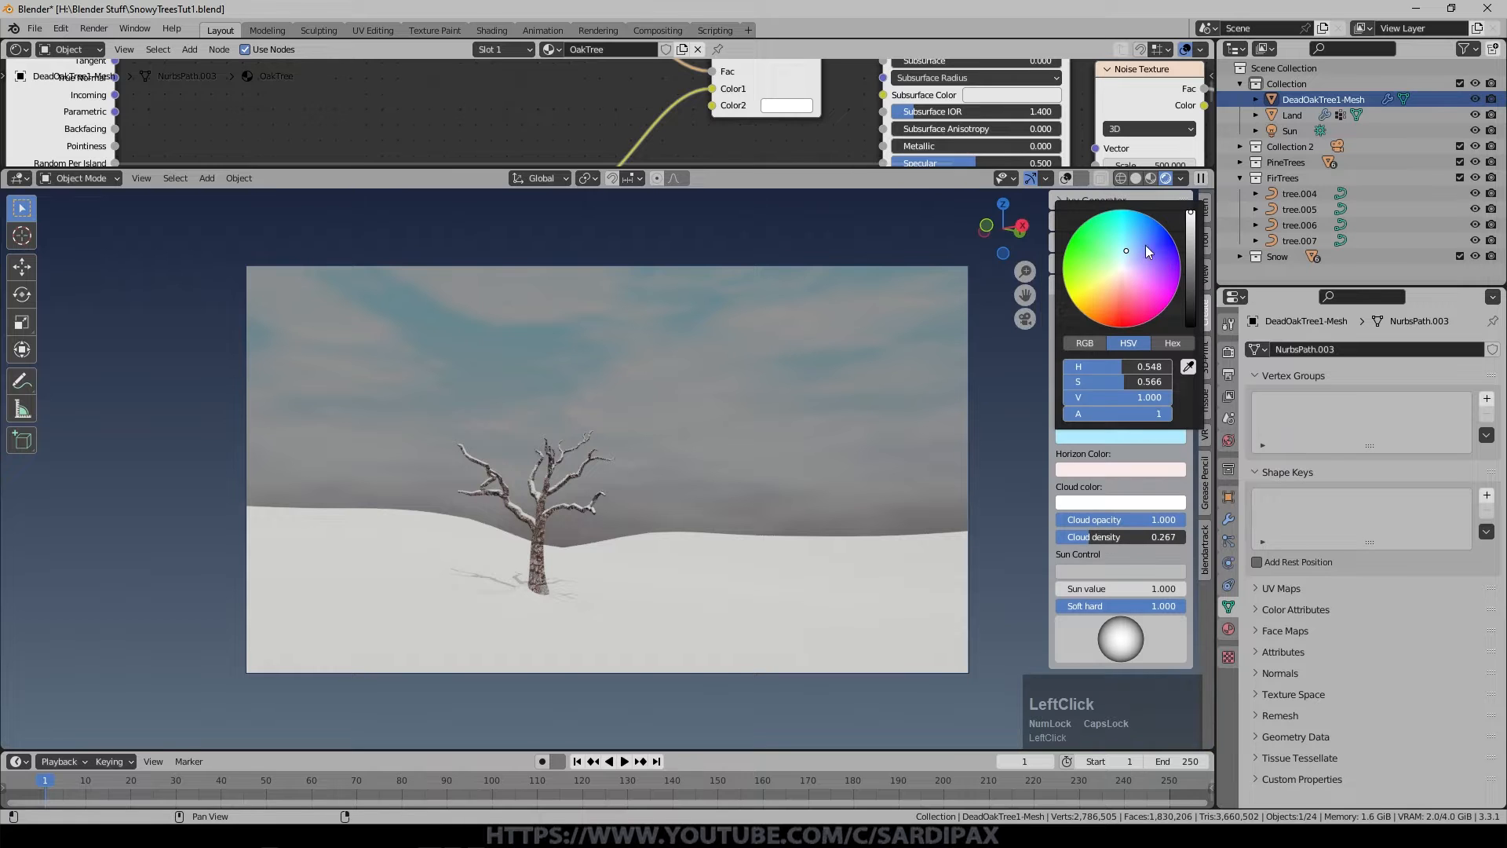
pyautogui.click(1125, 257)
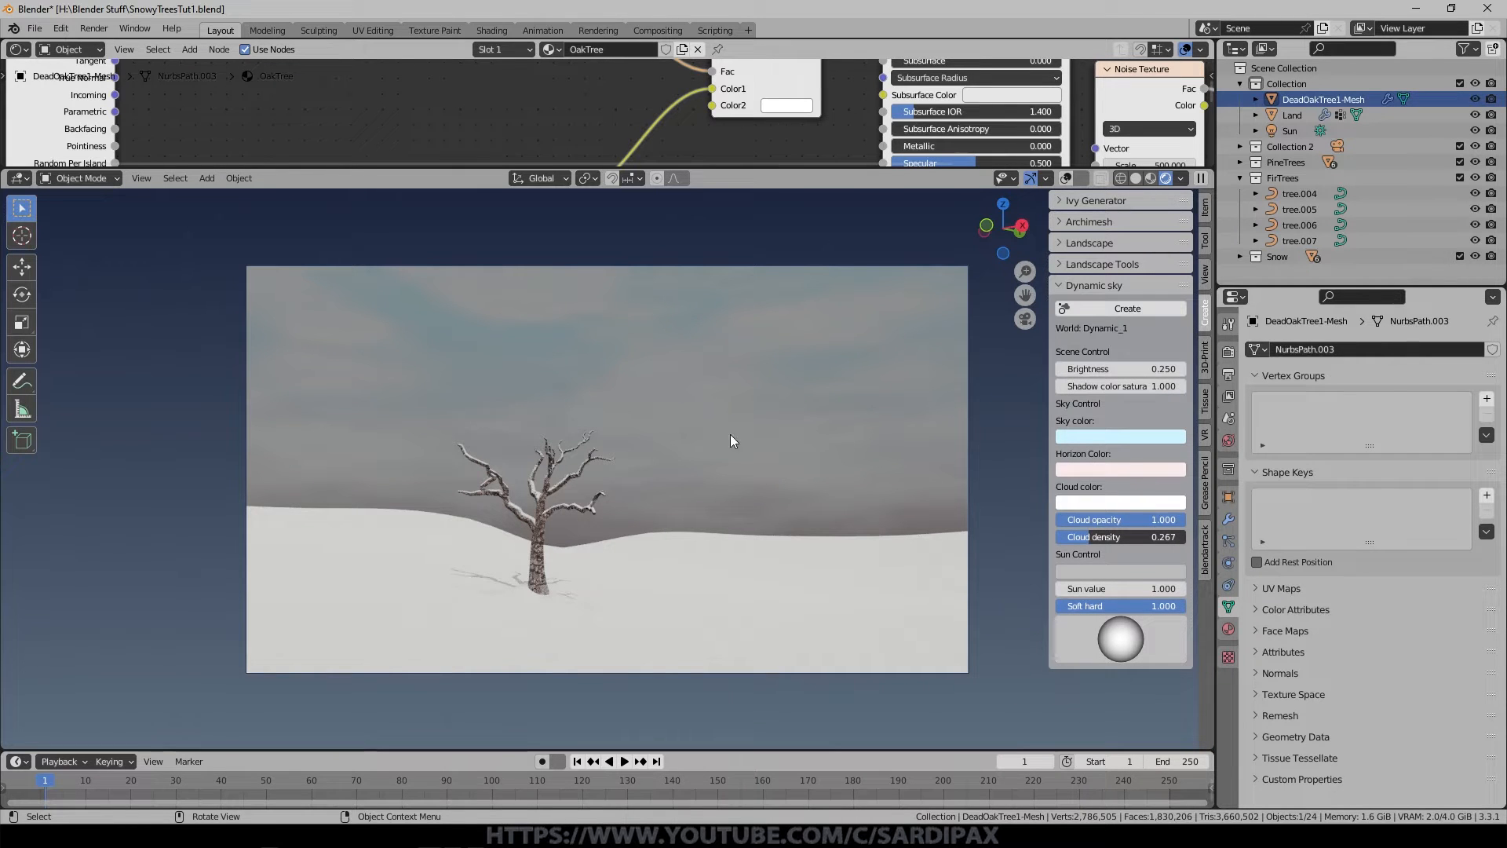
# Set the Dynamic Sky scene brightness to 0.5 and save the file.
pyautogui.click(1140, 368)
pyautogui.write('0.5')
pyautogui.press('KP_Enter')
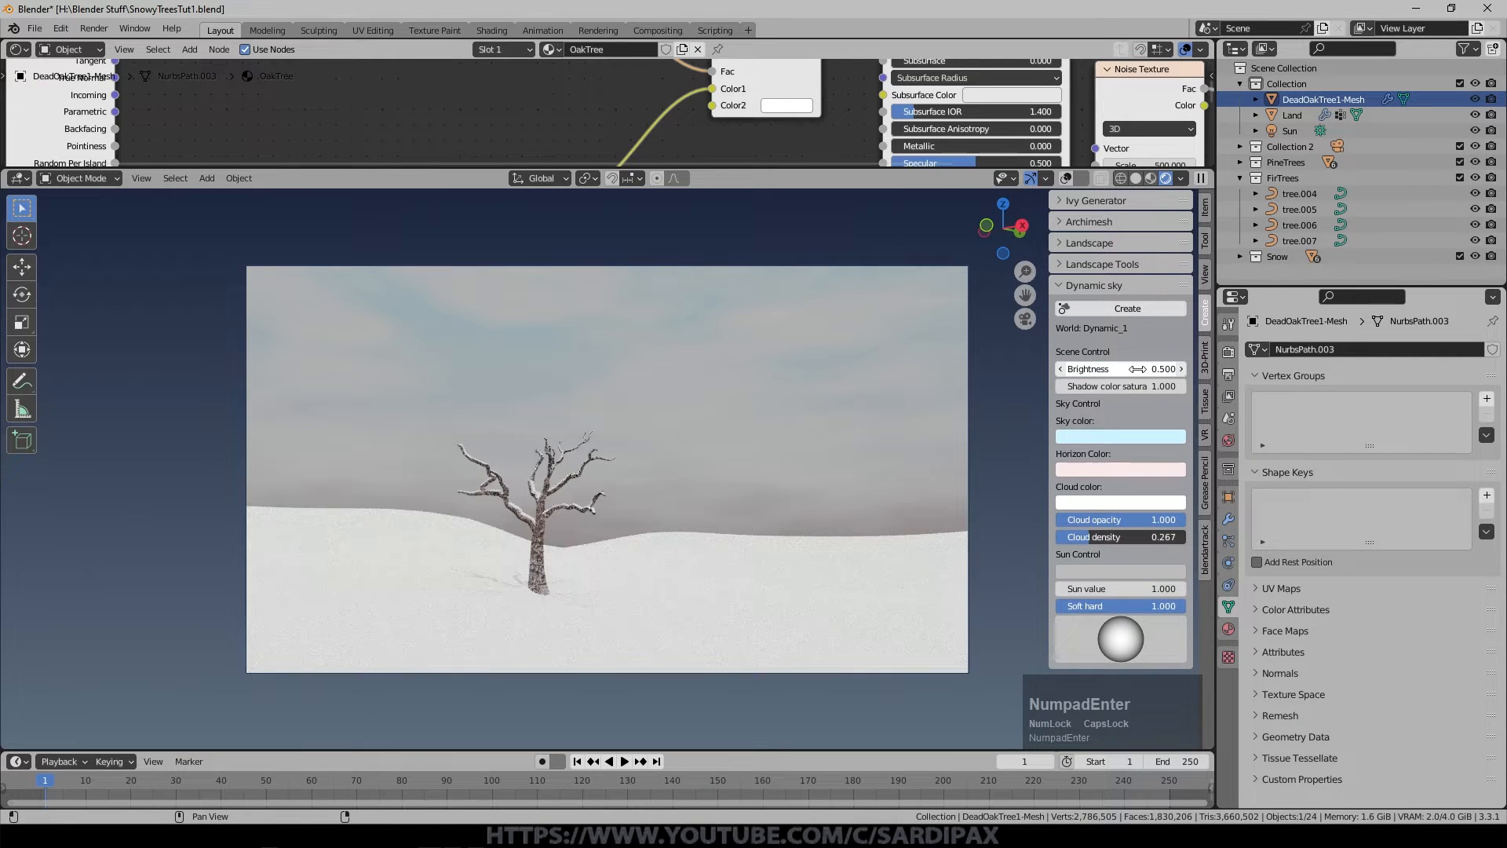
pyautogui.hotkey('ctrl', 's')
# Select Land, turn its GeometryNodes modifier back on in the viewport, and enlarge the shader editor to show the LandSnow material nodes.
pyautogui.click(1388, 99)
pyautogui.click(1294, 116)
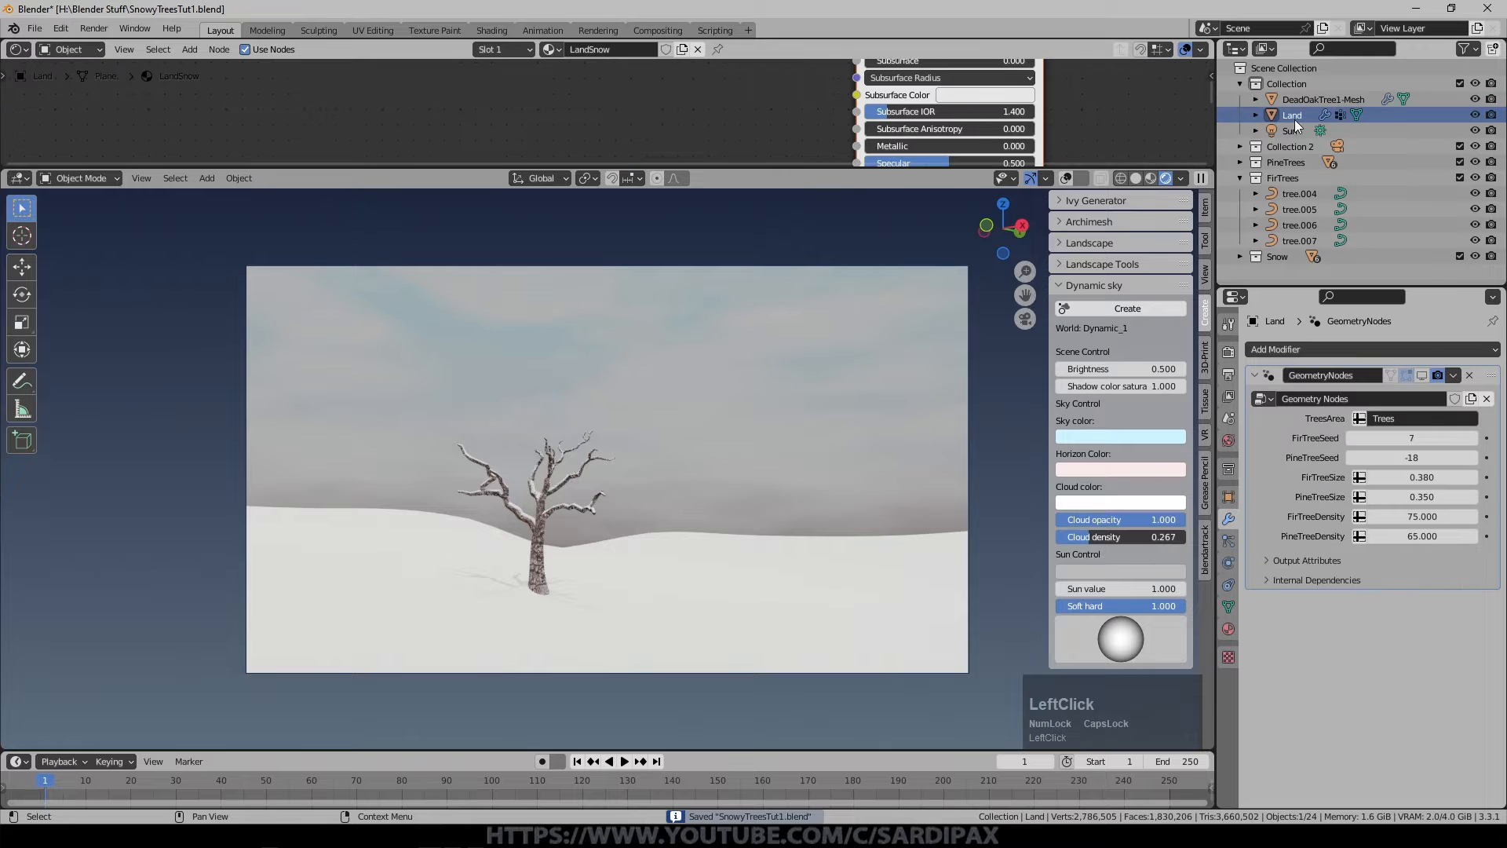
pyautogui.click(1422, 375)
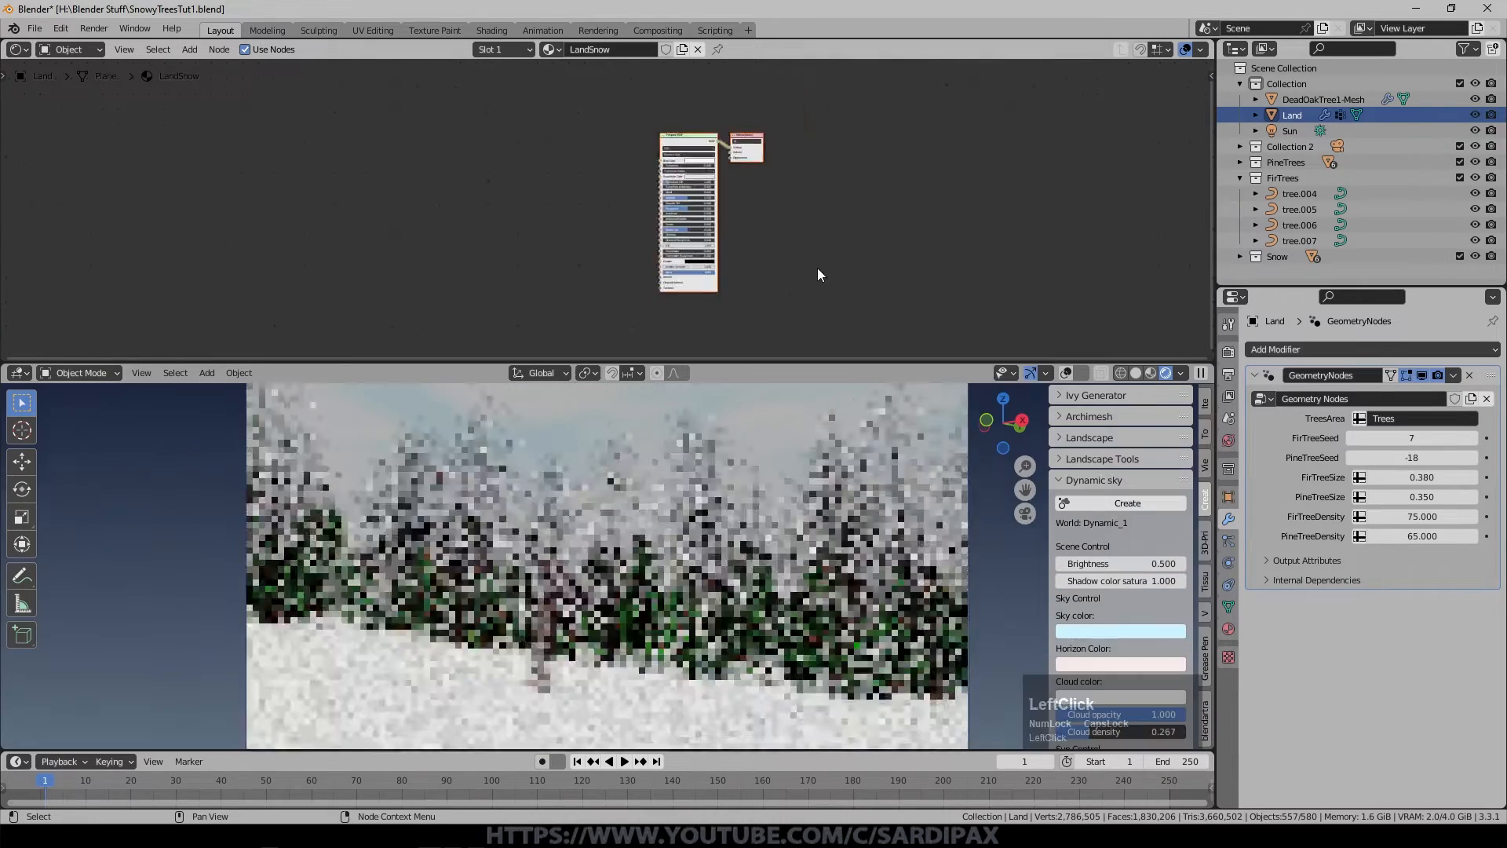
pyautogui.scroll(3, 818, 268)
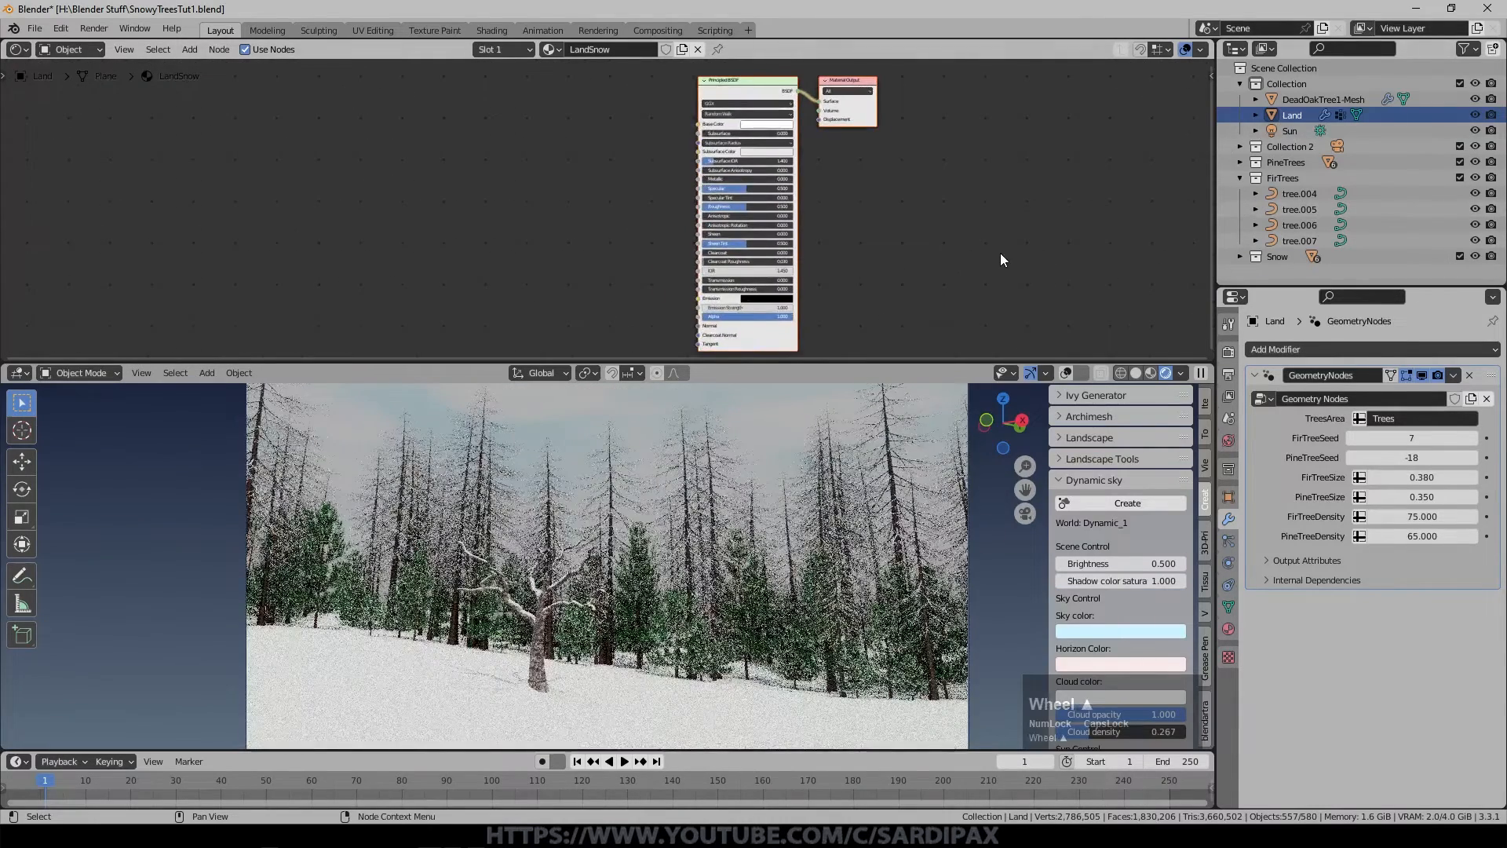
pyautogui.scroll(2, 1000, 252)
# Turn off Land's GeometryNodes modifier in the viewport, orbit to view the dead tree from above, and hide the sidebar.
pyautogui.click(1421, 375)
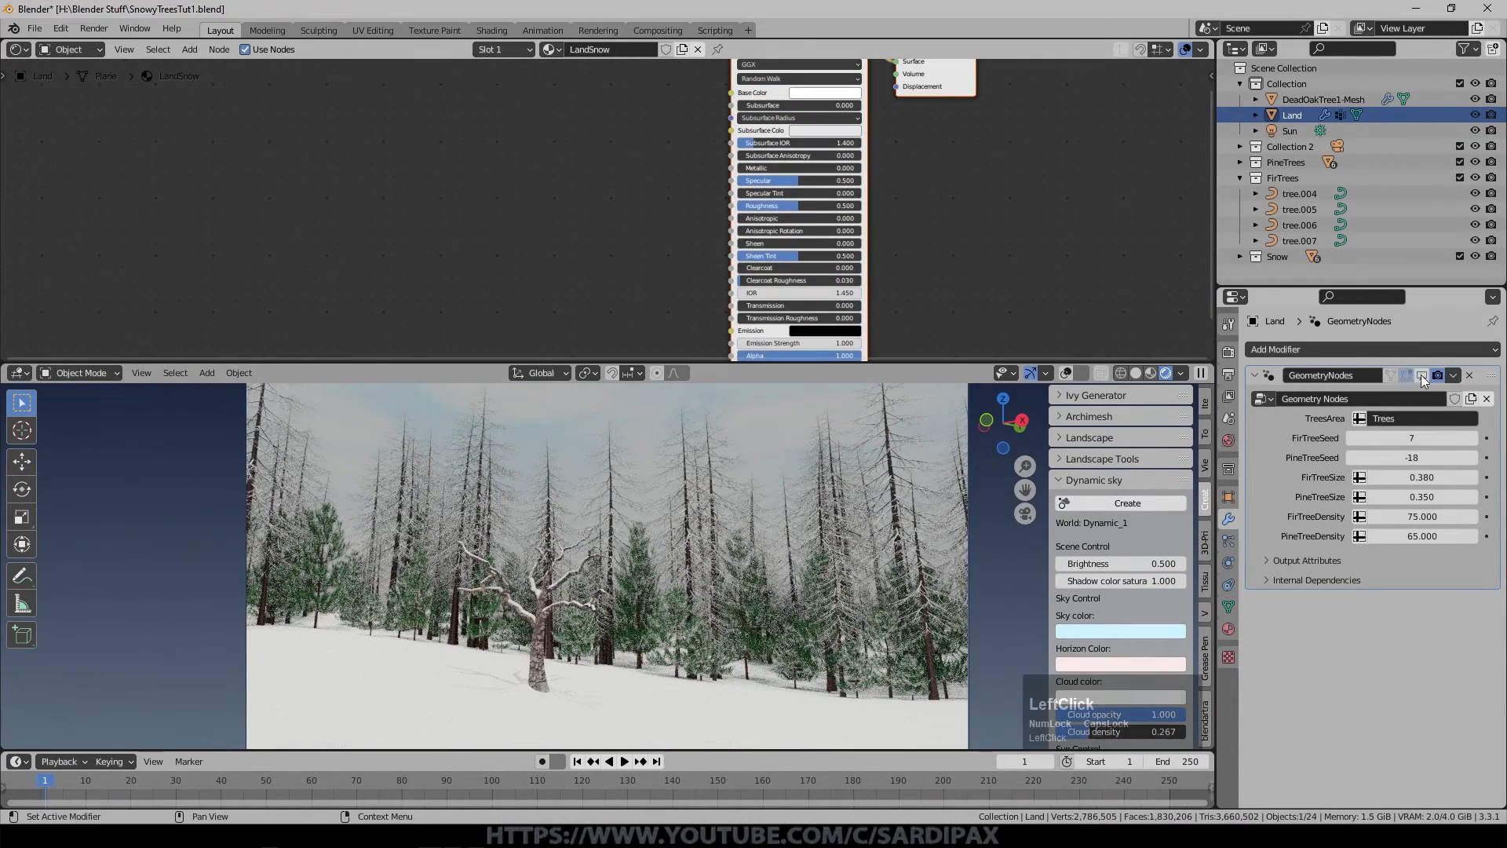
pyautogui.moveTo(796, 644); pyautogui.dragTo(851, 723, button='middle')
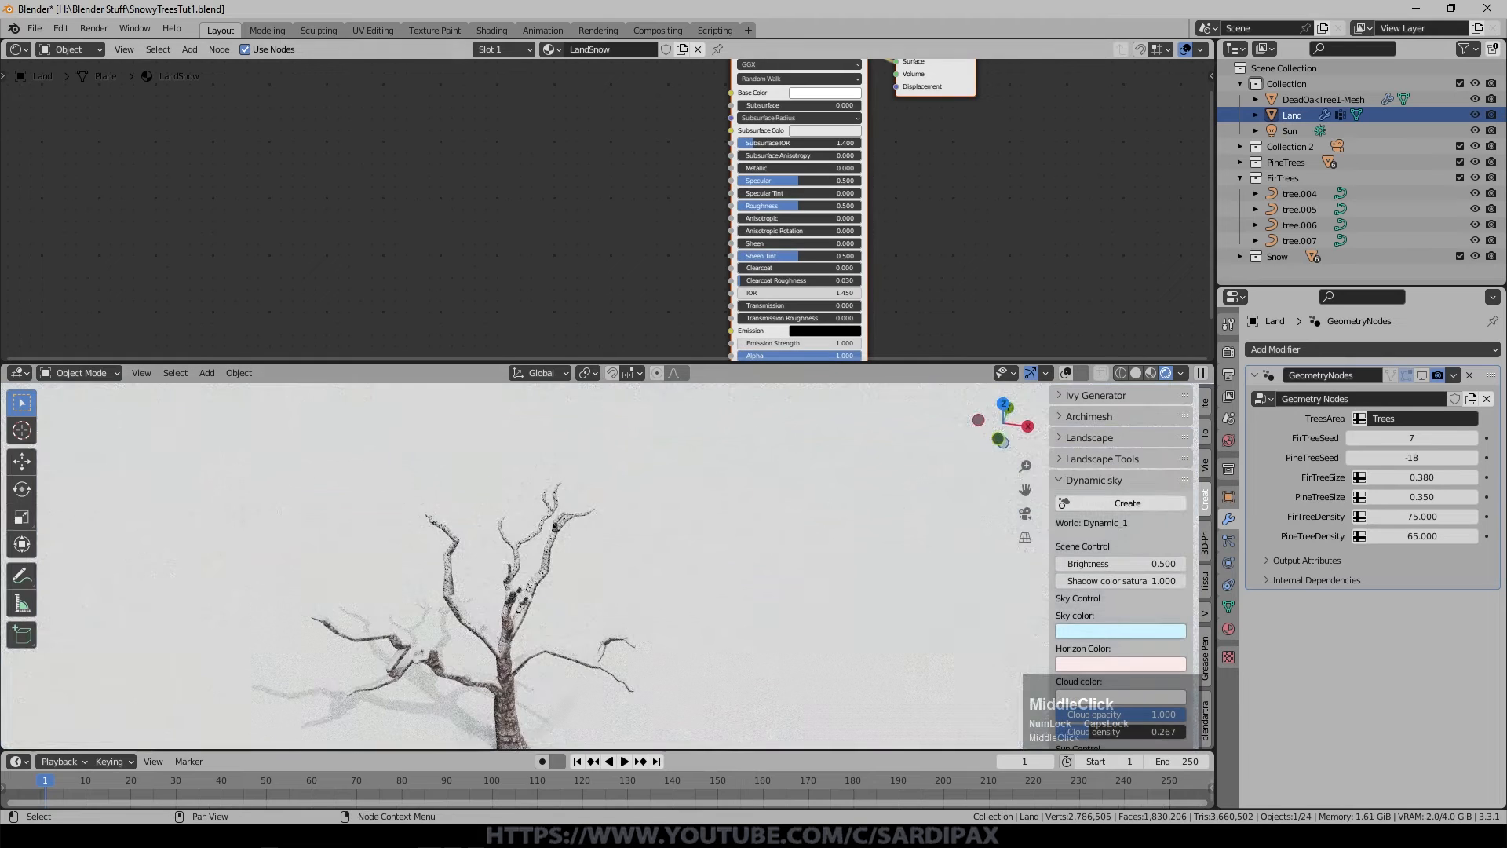
pyautogui.press('n')
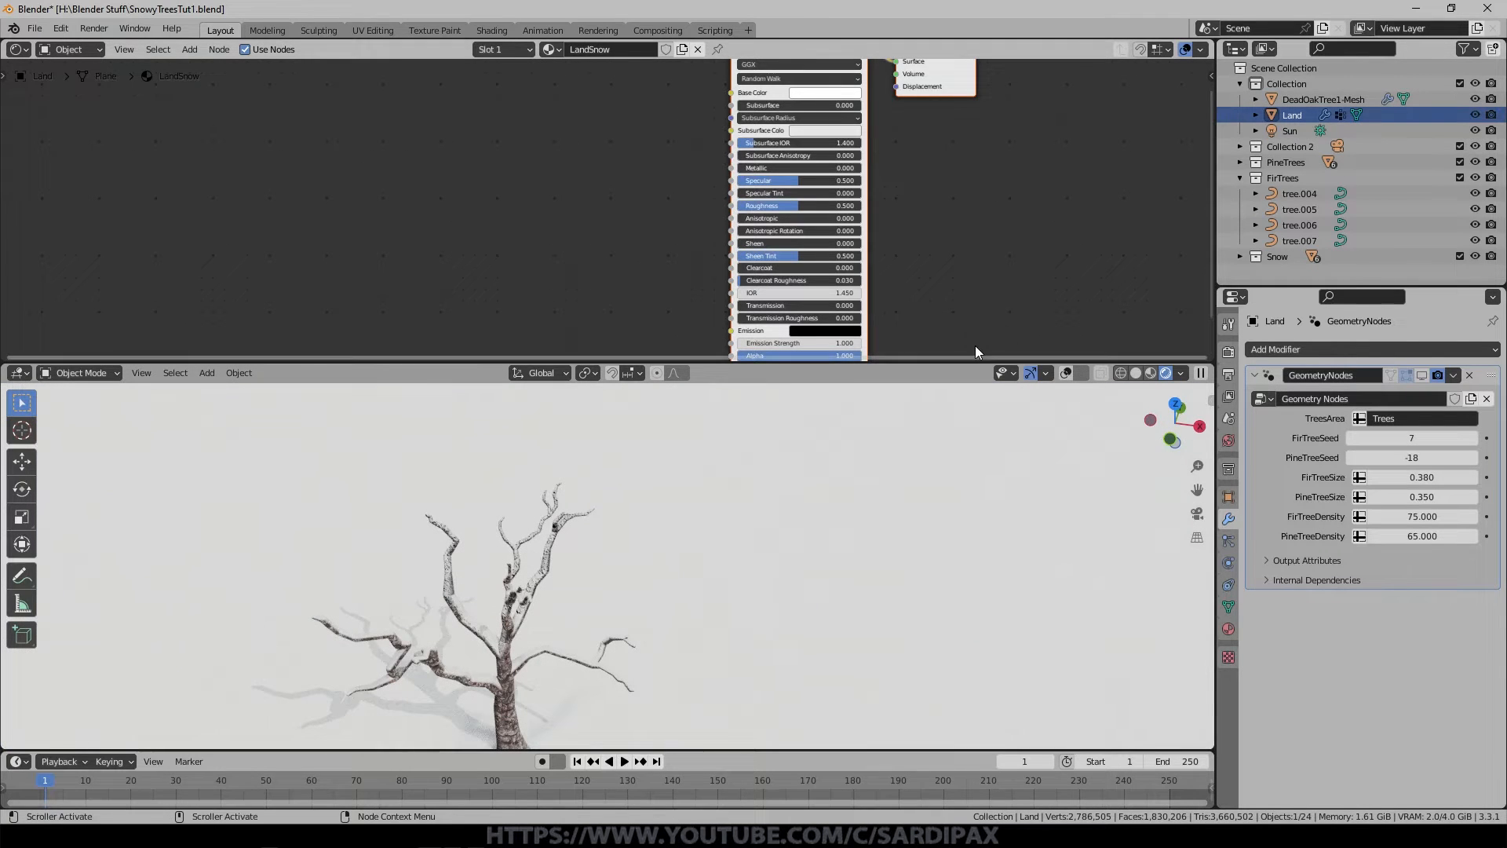
# Add an Image Texture node to the LandSnow material and load Snow0006_L -tileable1.jpg from the Ground textures folder.
pyautogui.moveTo(1014, 606); pyautogui.dragTo(992, 530, button='middle')
pyautogui.scroll(-2, 991, 530)
pyautogui.moveTo(774, 666); pyautogui.dragTo(814, 589, button='middle')
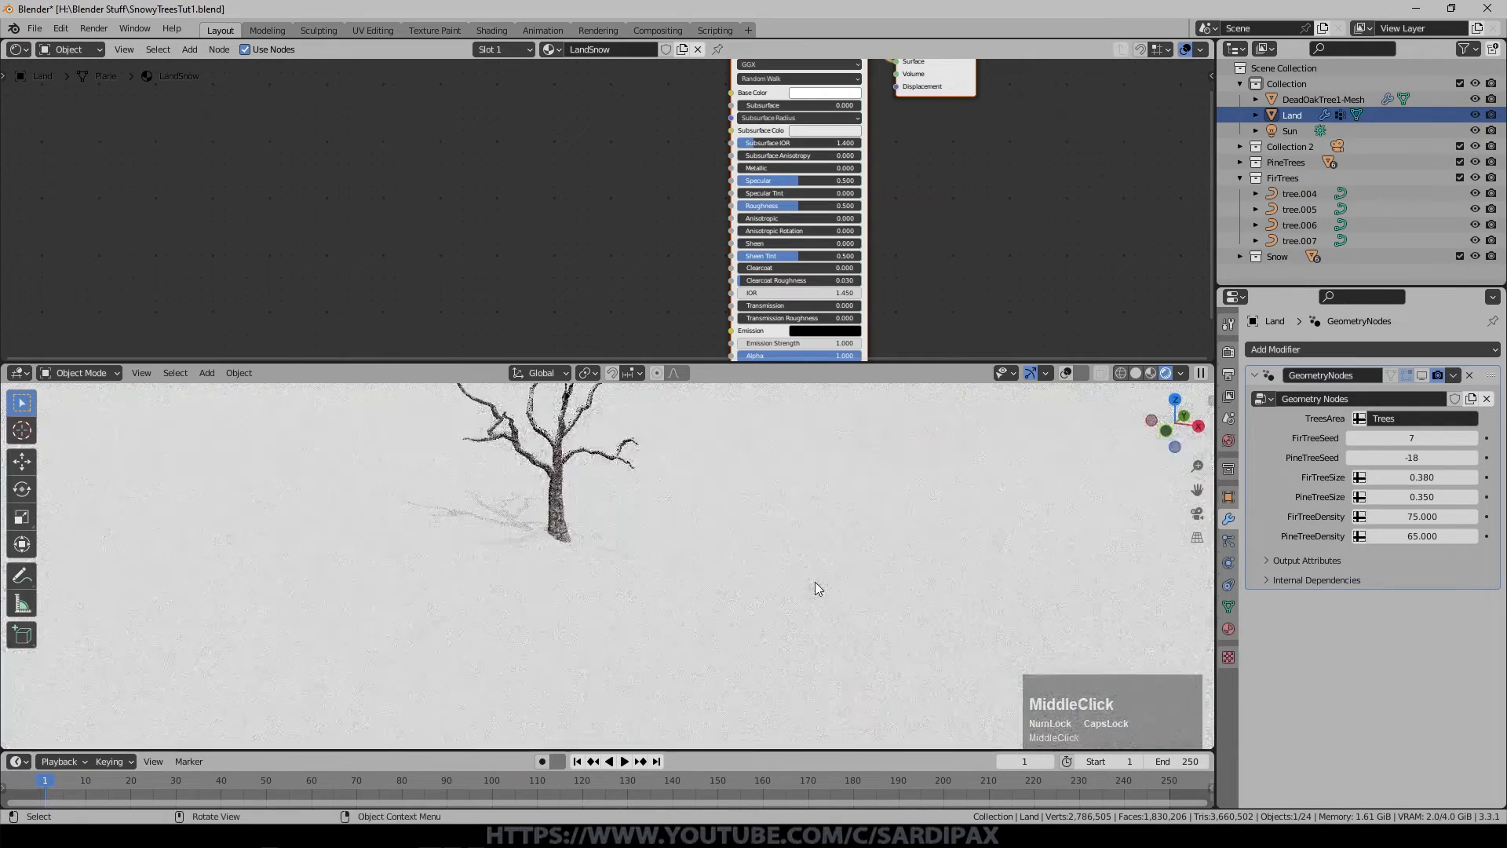
pyautogui.scroll(2, 826, 571)
pyautogui.scroll(4, 826, 567)
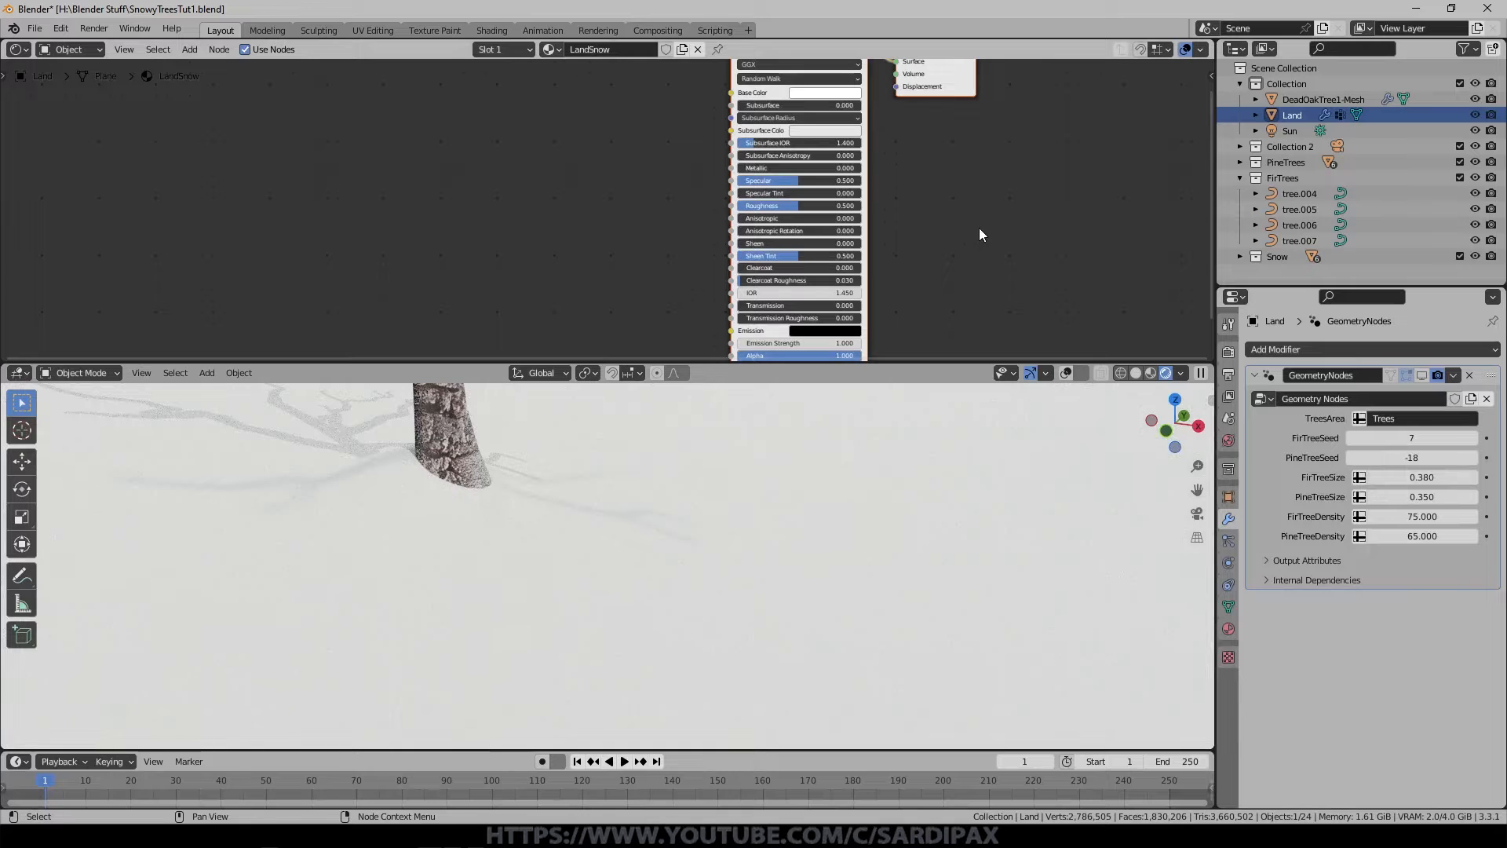
pyautogui.click(189, 50)
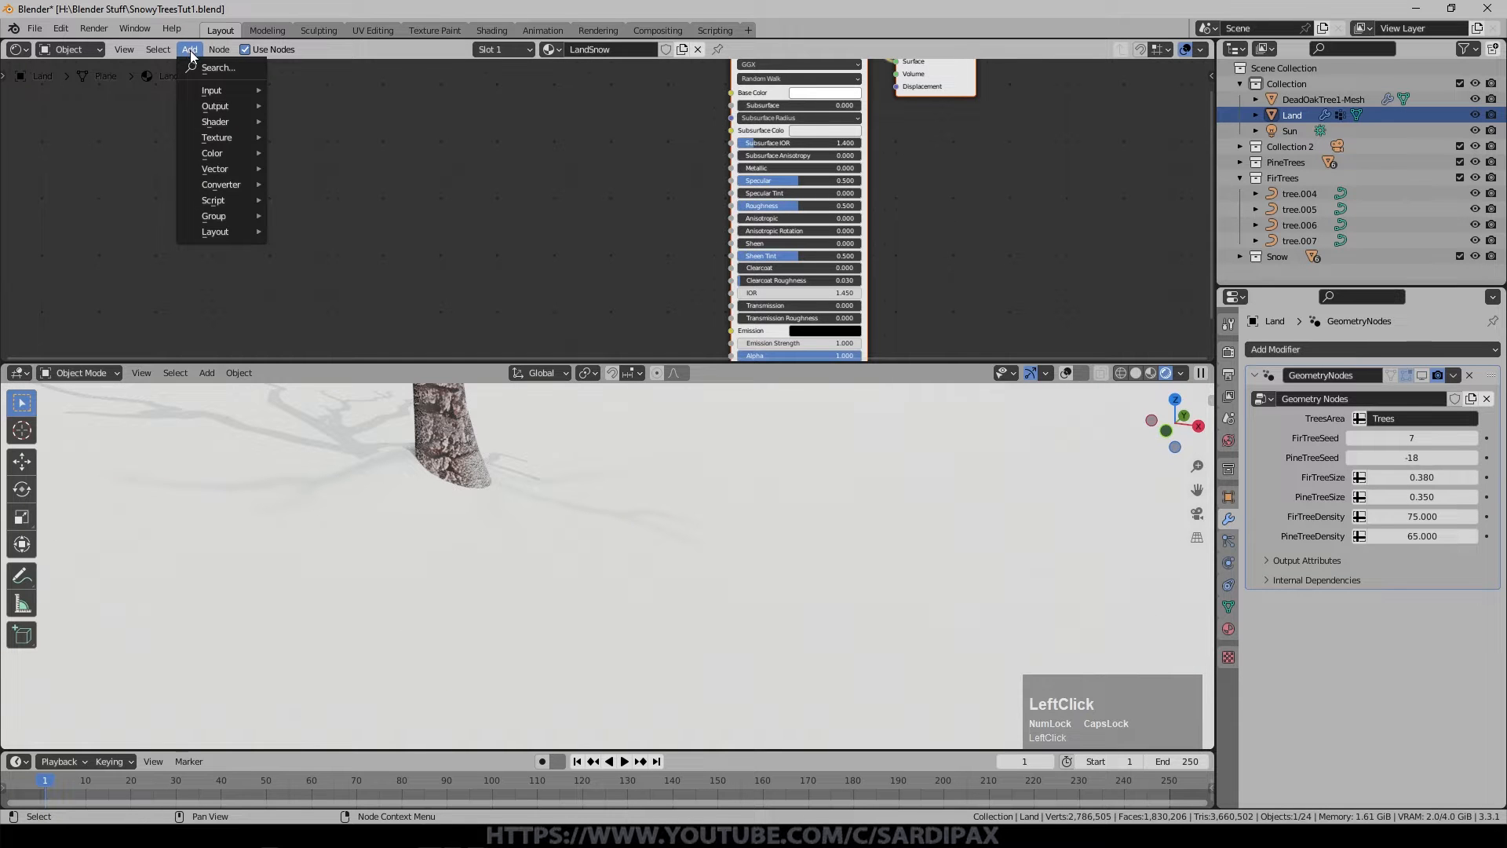
pyautogui.click(221, 136)
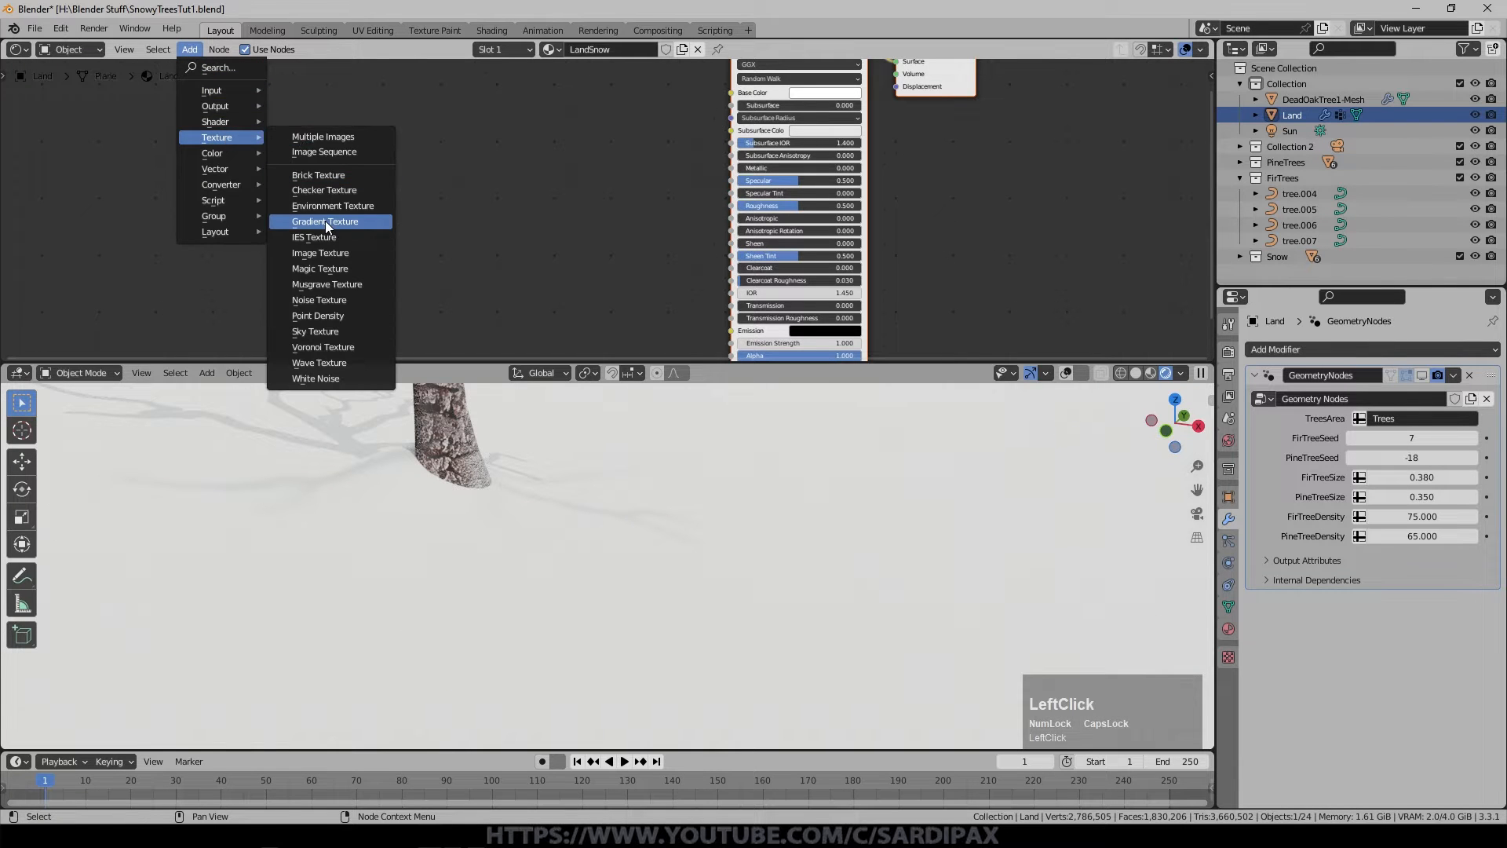
pyautogui.click(322, 253)
pyautogui.click(450, 130)
pyautogui.click(519, 172)
pyautogui.click(449, 297)
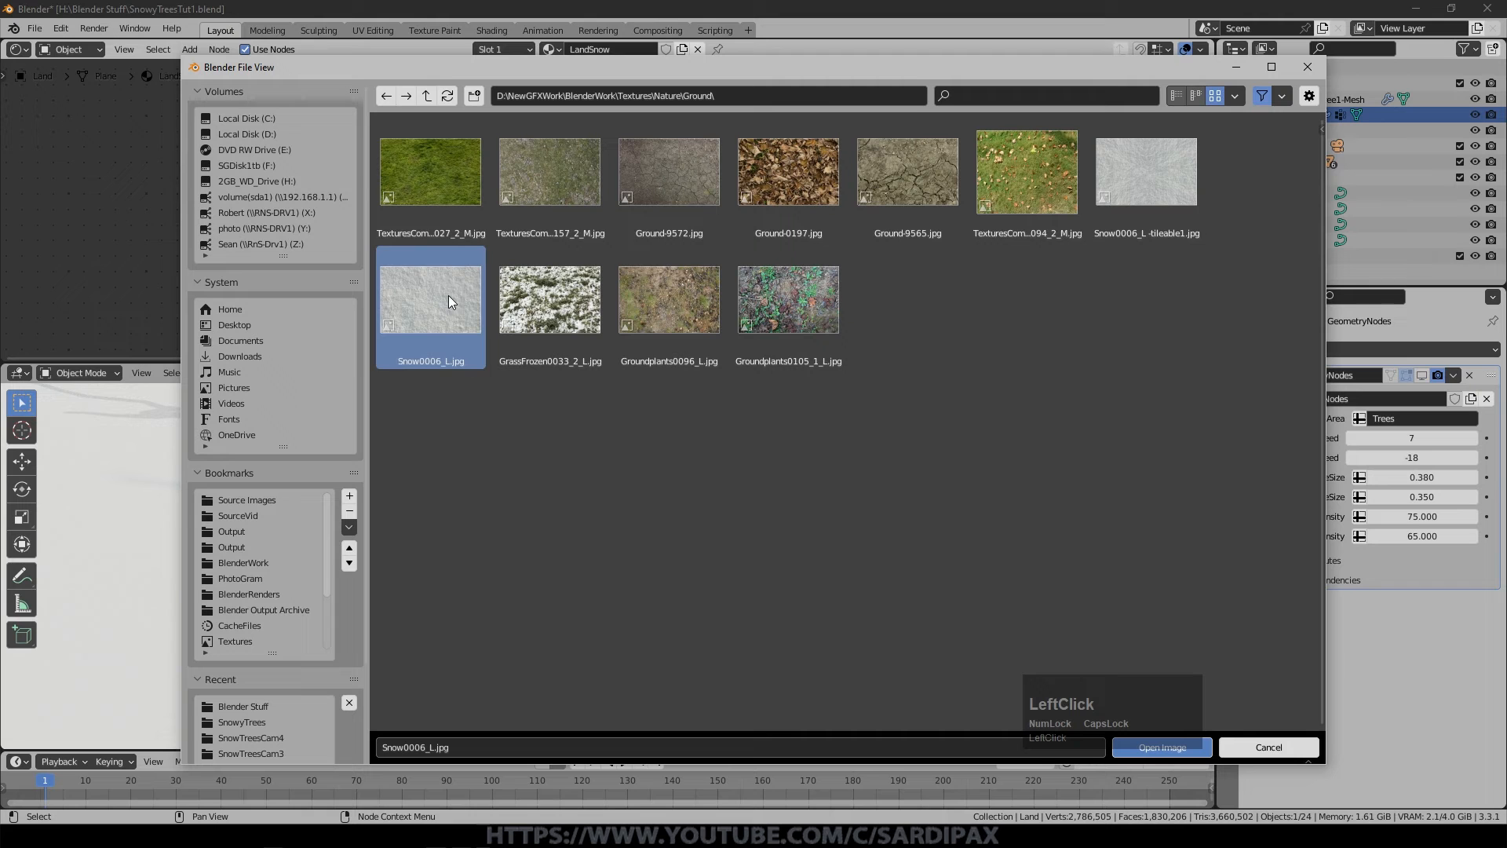
pyautogui.click(1152, 194)
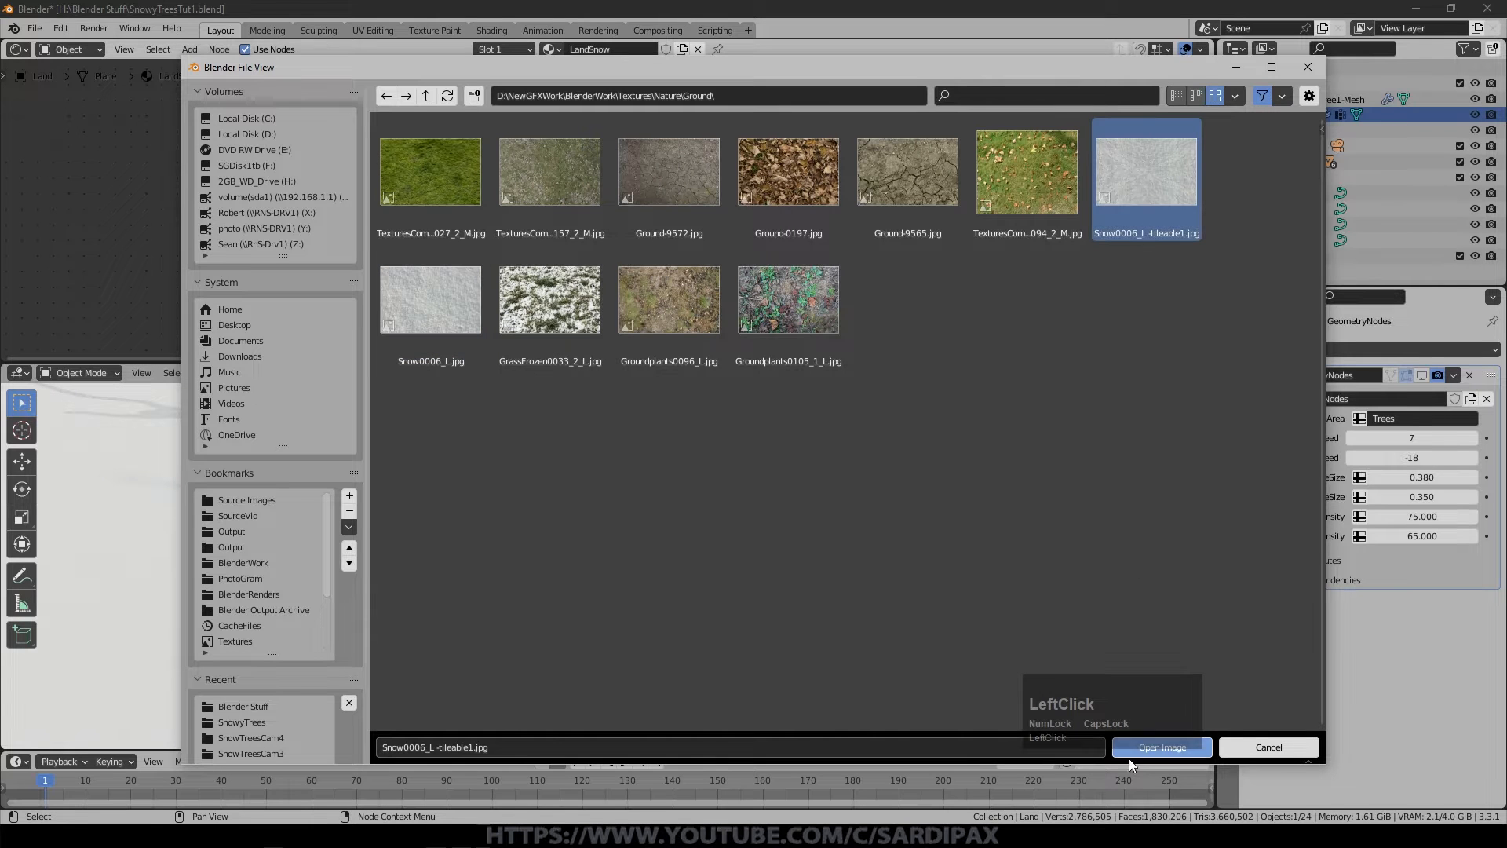
pyautogui.click(1147, 745)
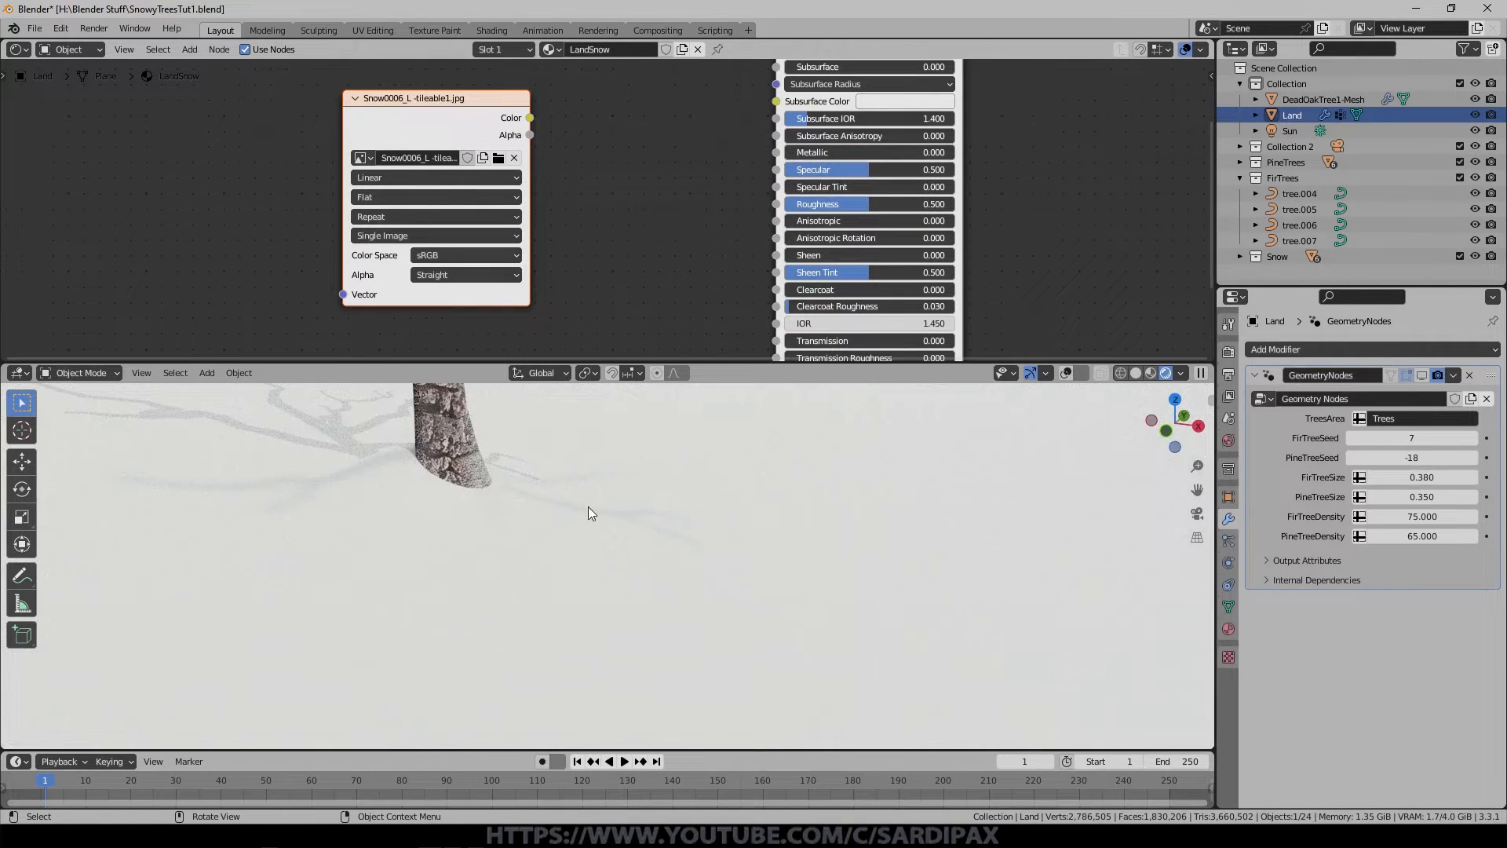
# Connect the snow image's Color output to the Principled BSDF's Base Color.
pyautogui.scroll(-1, 591, 513)
pyautogui.scroll(-1, 603, 431)
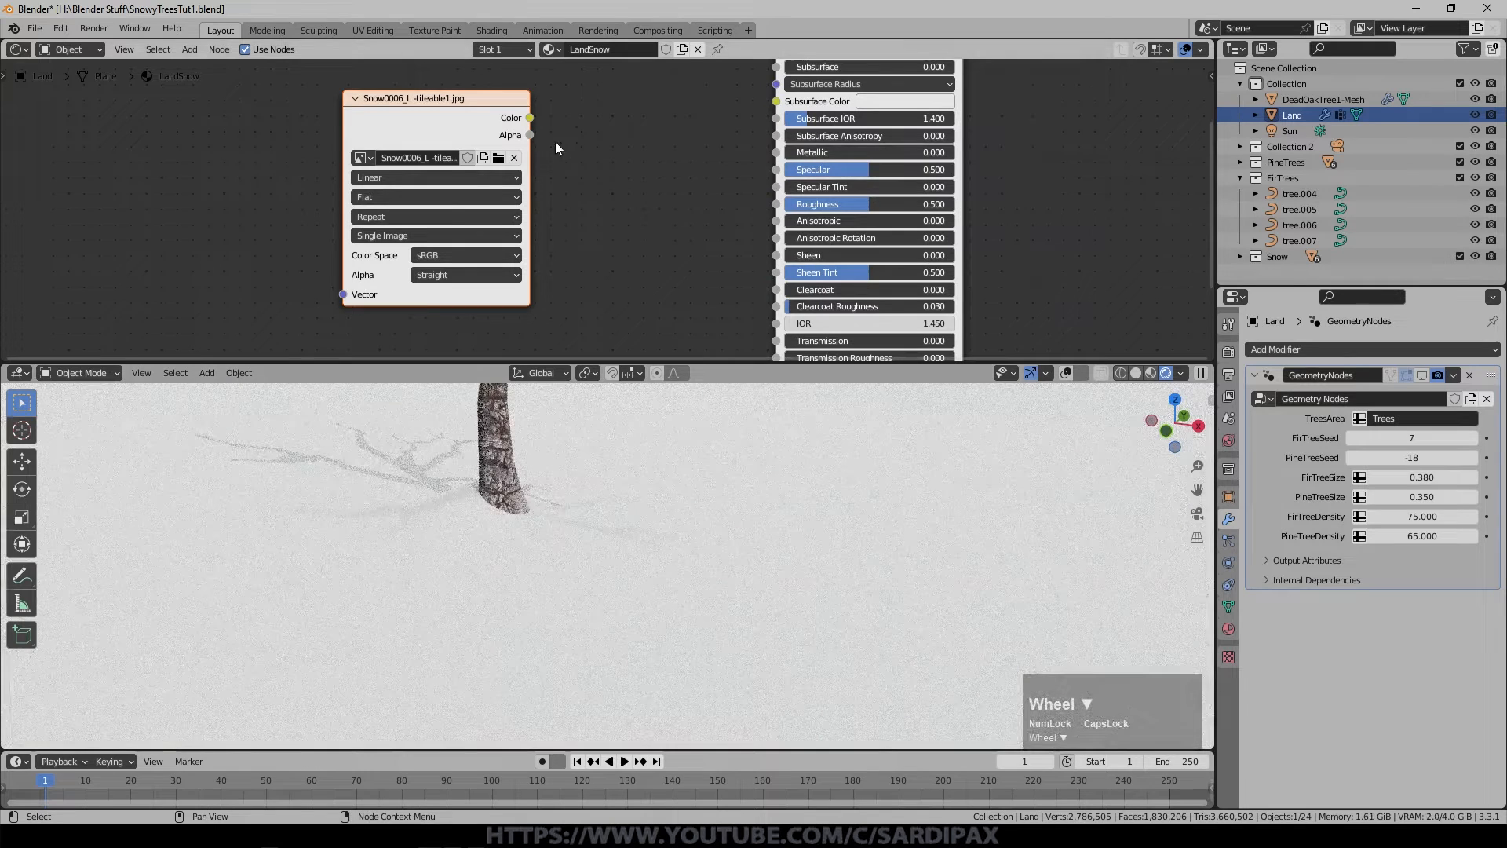
pyautogui.moveTo(639, 157); pyautogui.dragTo(538, 194, button='middle')
pyautogui.moveTo(500, 173); pyautogui.dragTo(746, 105)
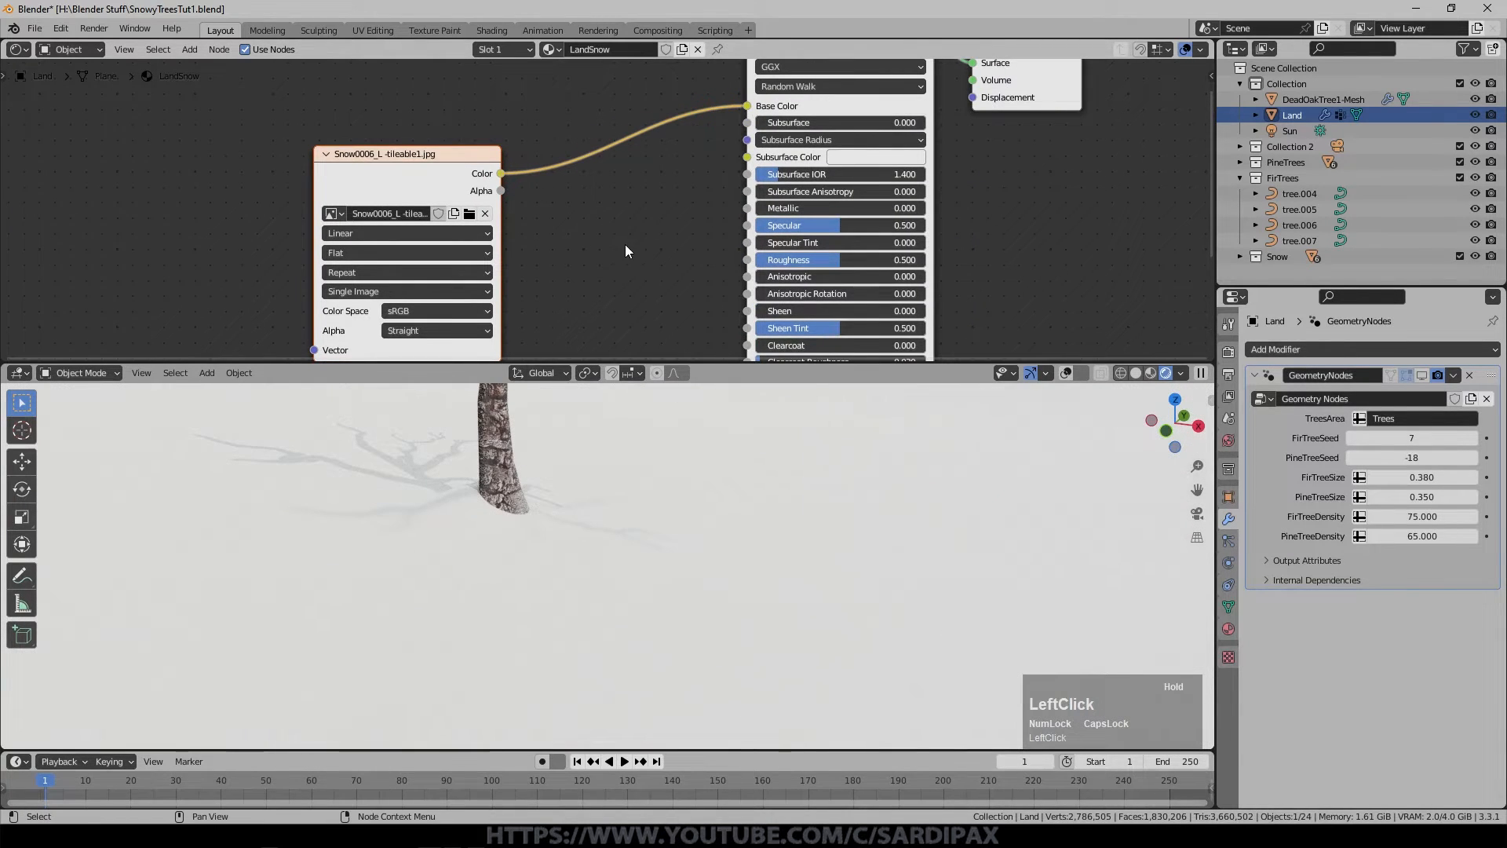
pyautogui.scroll(-1, 626, 247)
pyautogui.scroll(-3, 750, 479)
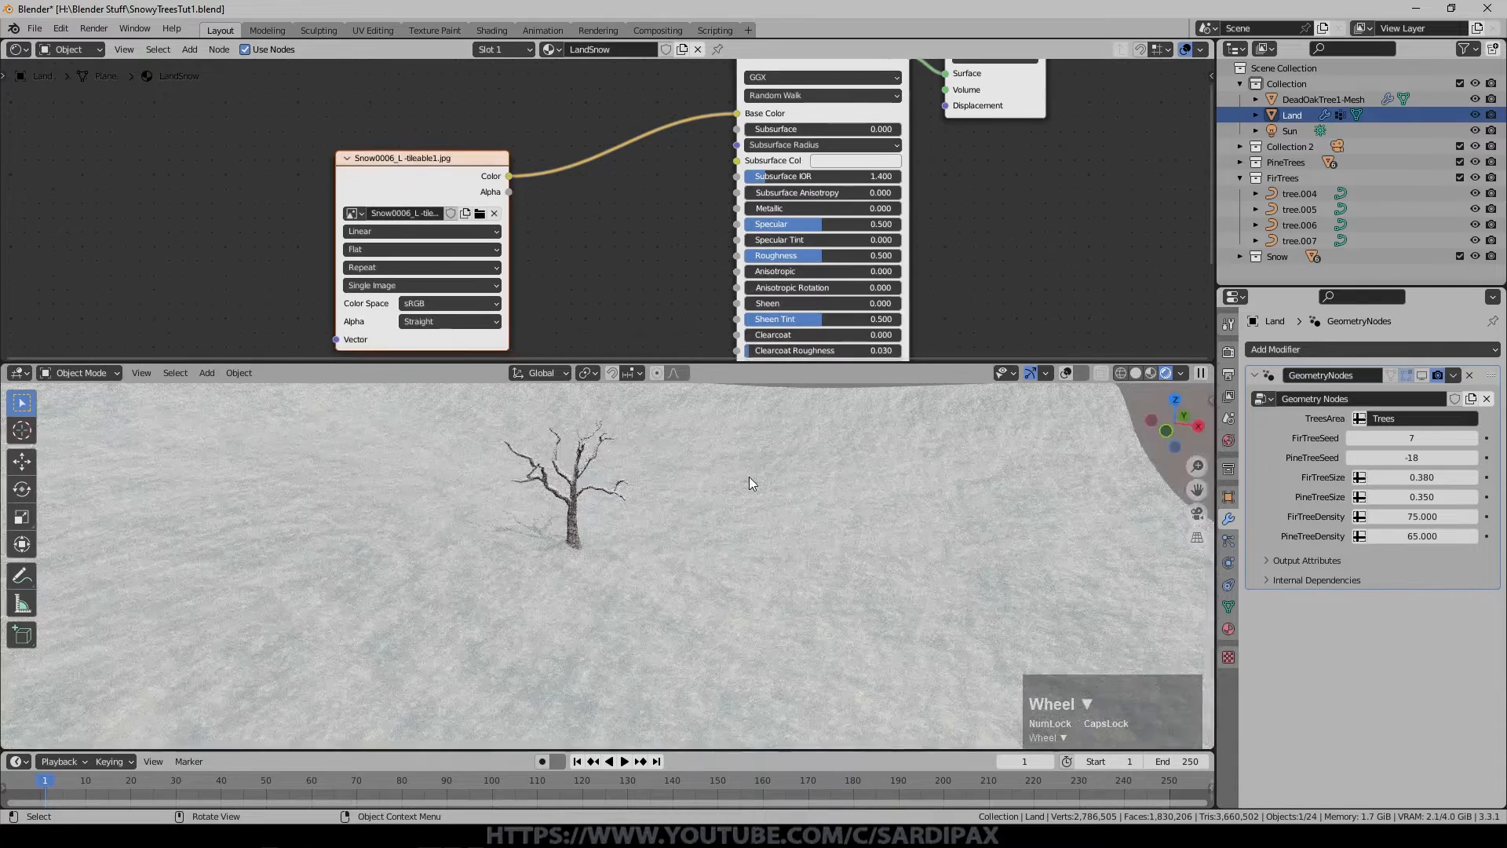
pyautogui.scroll(-3, 808, 456)
# UV-unwrap the whole Land mesh with the Angle Based method and return to Object Mode.
pyautogui.moveTo(354, 259); pyautogui.dragTo(499, 205, button='middle')
pyautogui.click(189, 48)
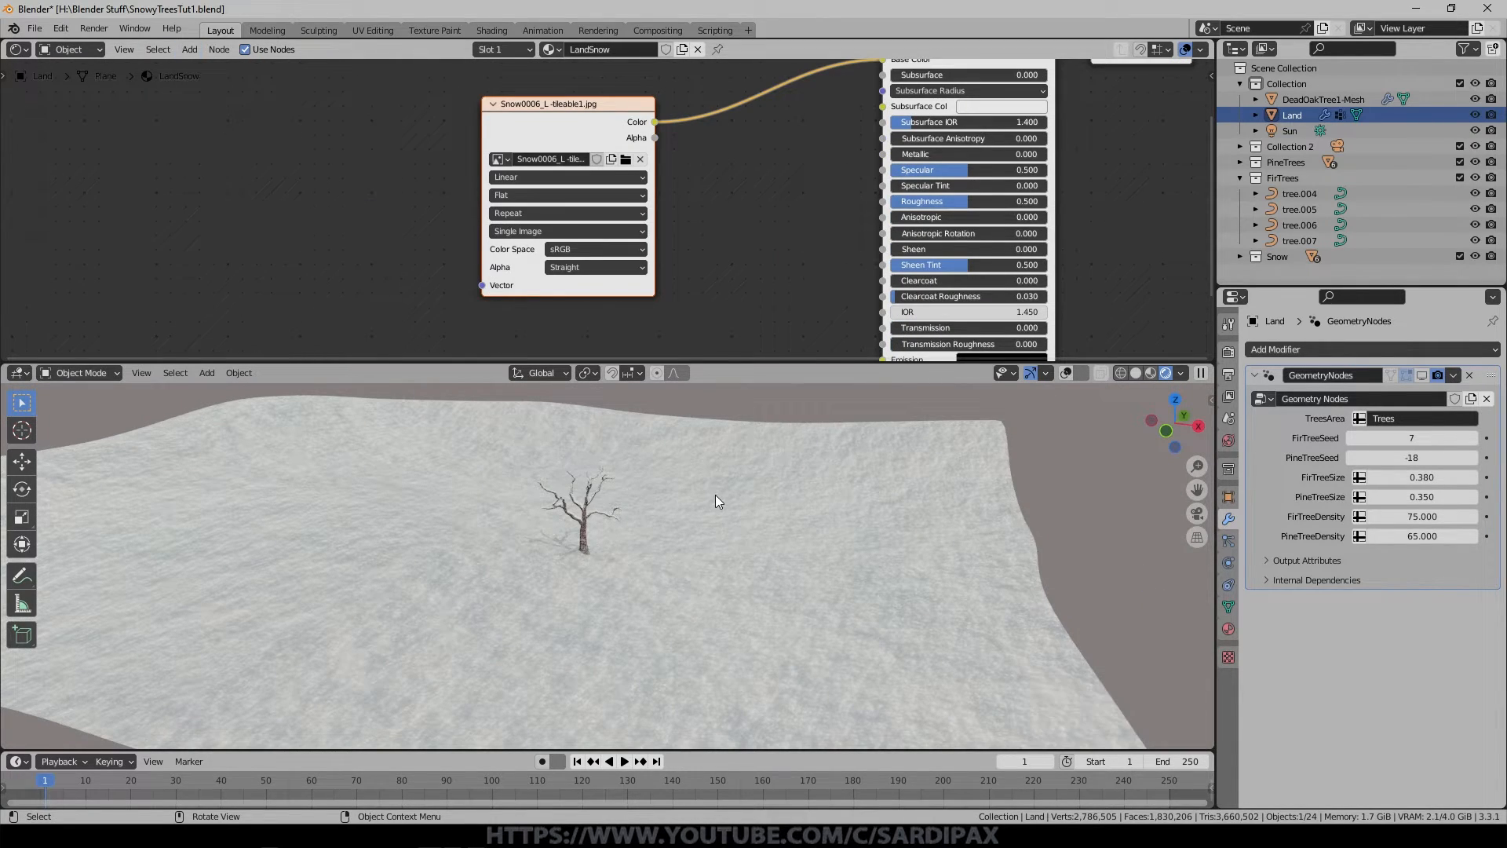
pyautogui.press('Tab')
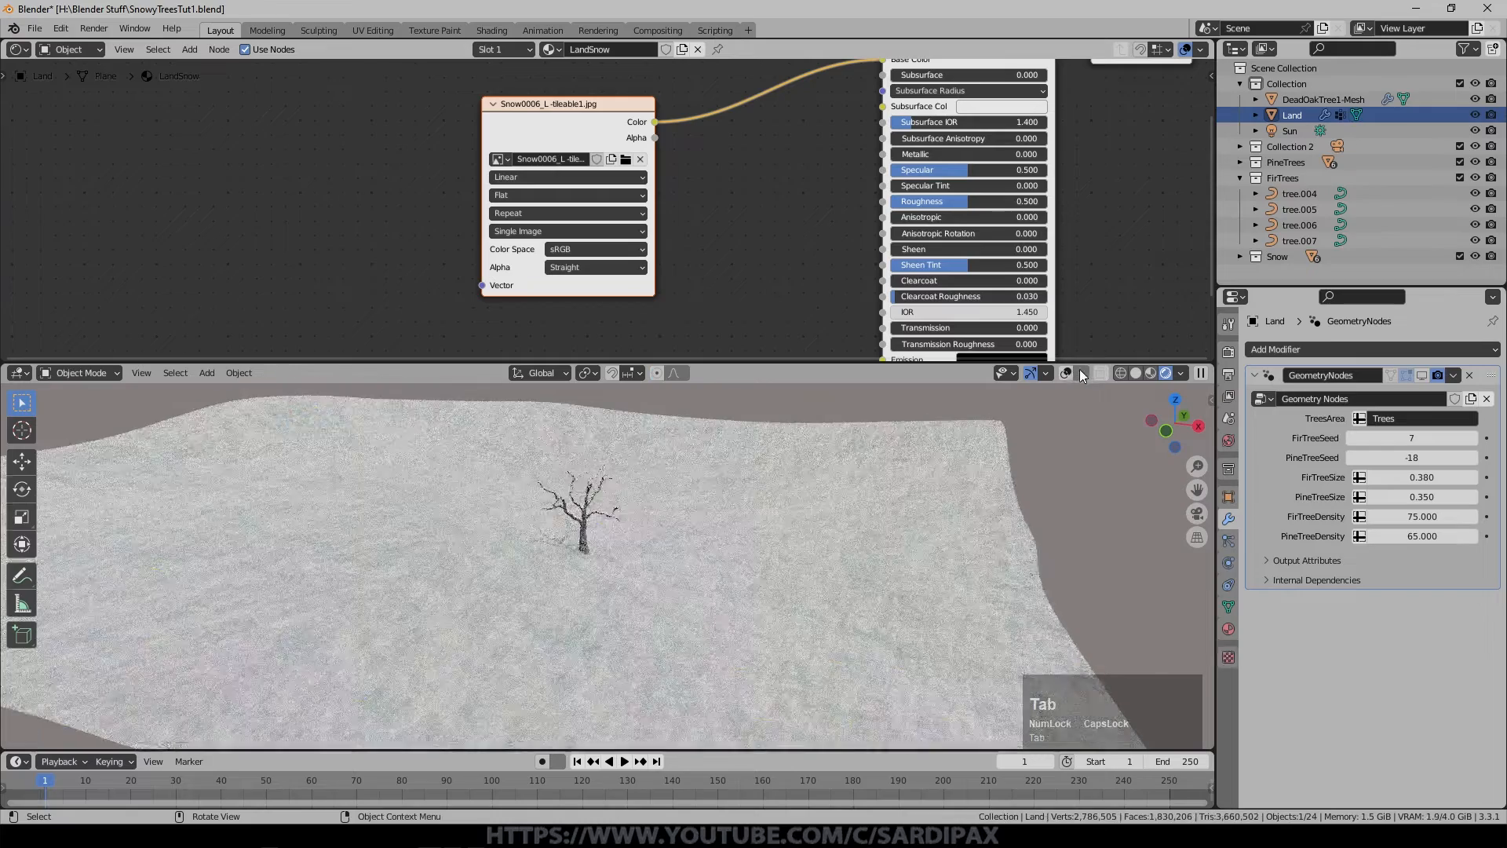
pyautogui.press('u')
pyautogui.click(696, 510)
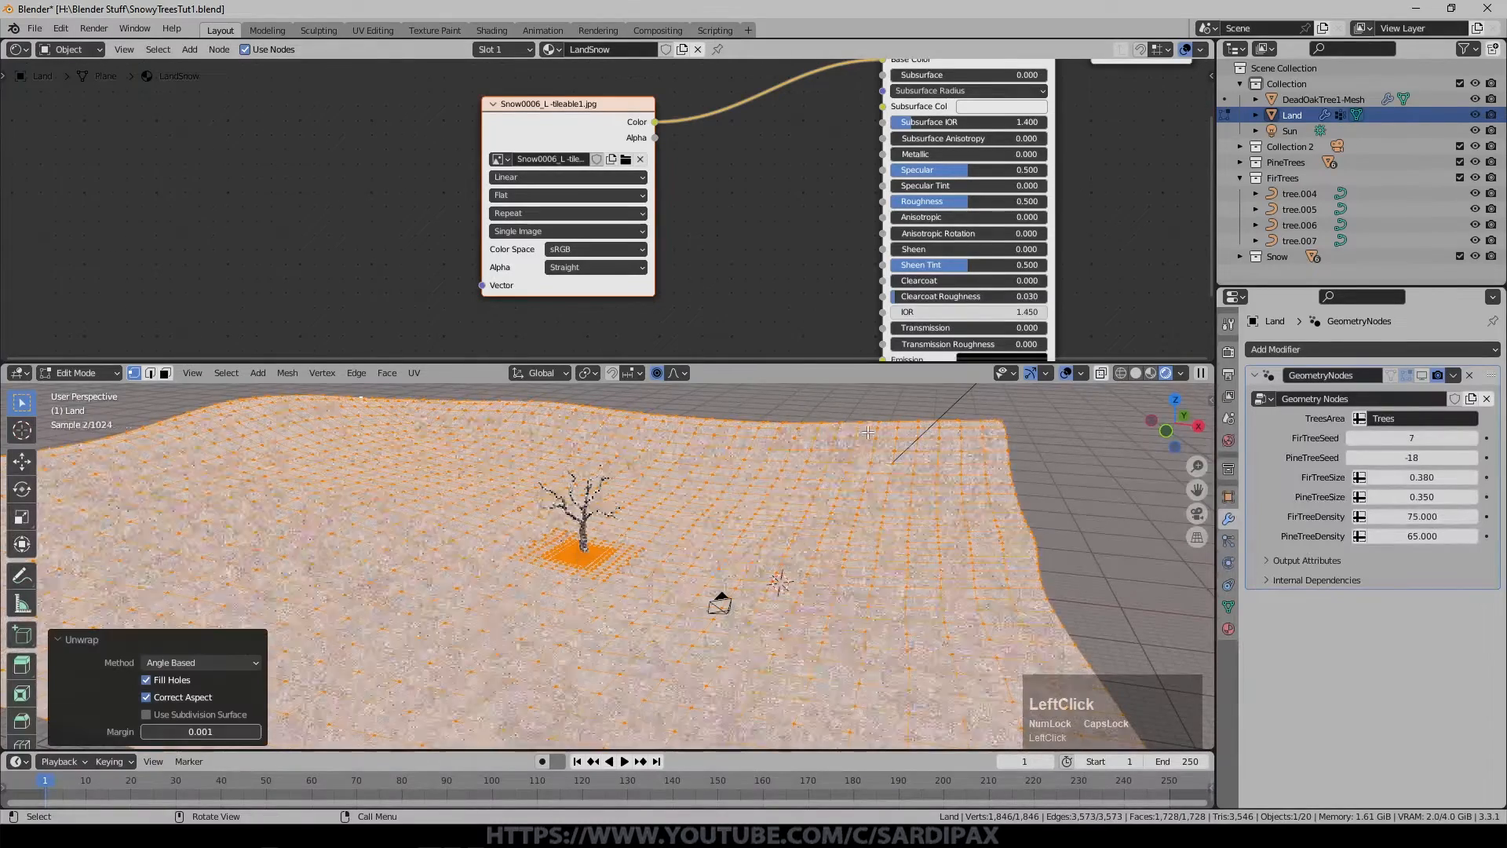
pyautogui.press('Tab')
# Add a Texture Coordinate node and feed its UV output into the snow image's Vector input.
pyautogui.click(190, 49)
pyautogui.moveTo(242, 98)
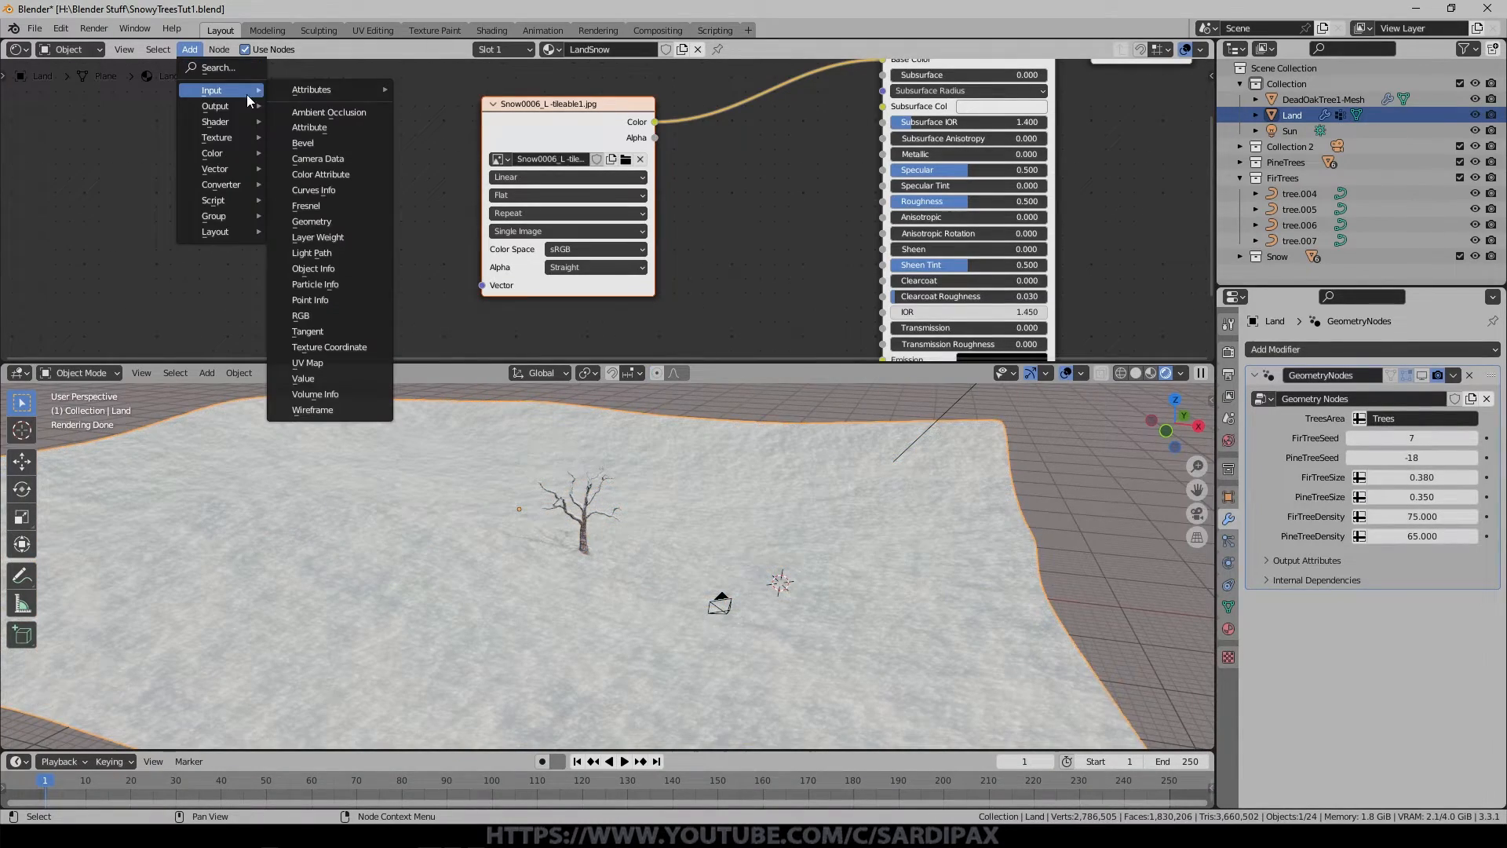
pyautogui.click(345, 348)
pyautogui.click(124, 150)
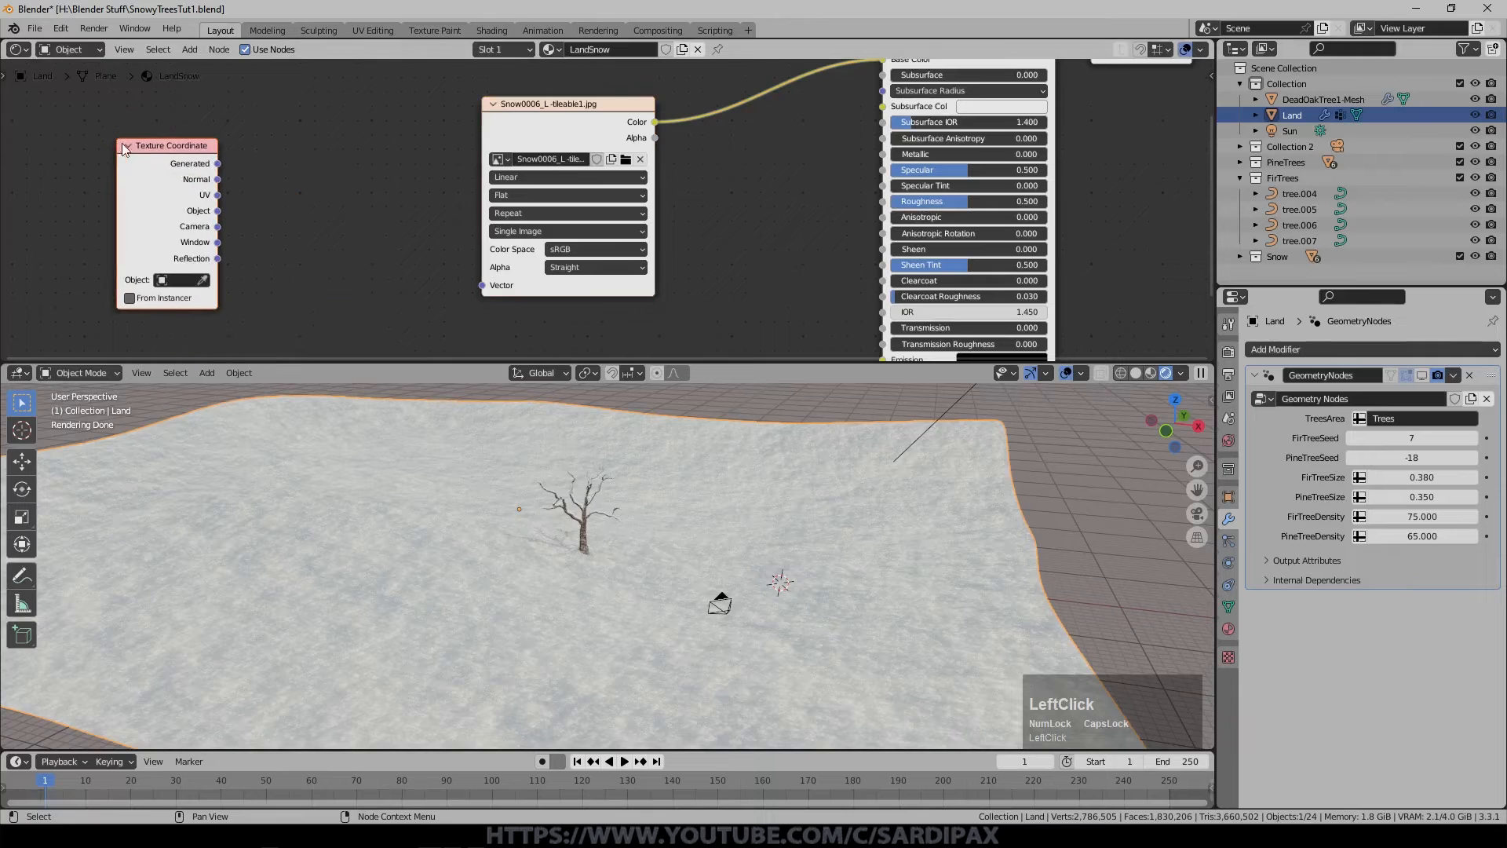
pyautogui.moveTo(218, 164); pyautogui.dragTo(482, 285)
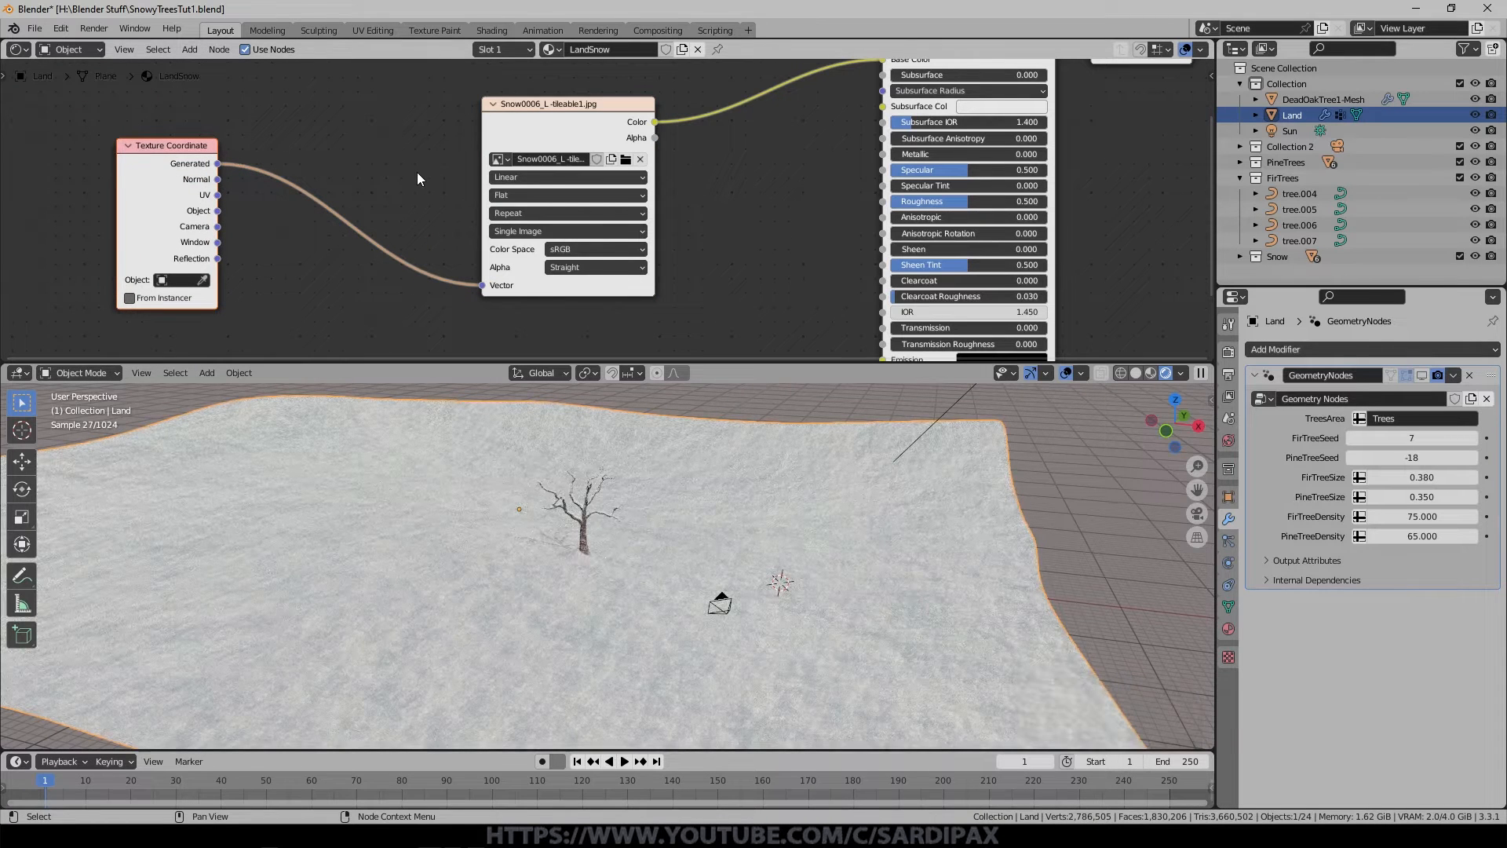
pyautogui.moveTo(217, 194); pyautogui.dragTo(482, 285)
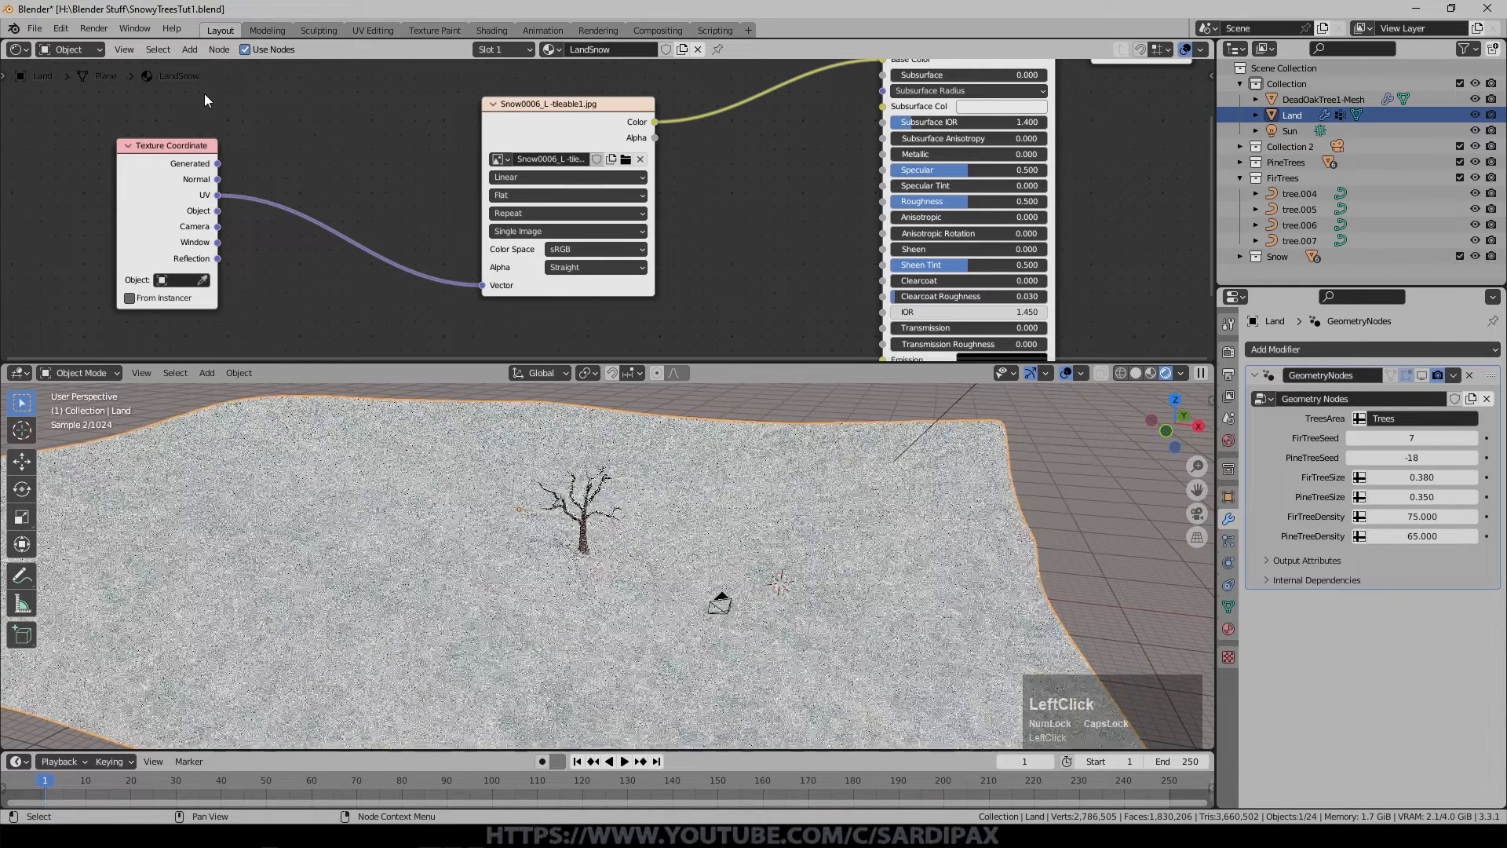
# Insert a Mapping node of type Texture between the Texture Coordinate node and the snow image.
pyautogui.click(184, 49)
pyautogui.moveTo(224, 171)
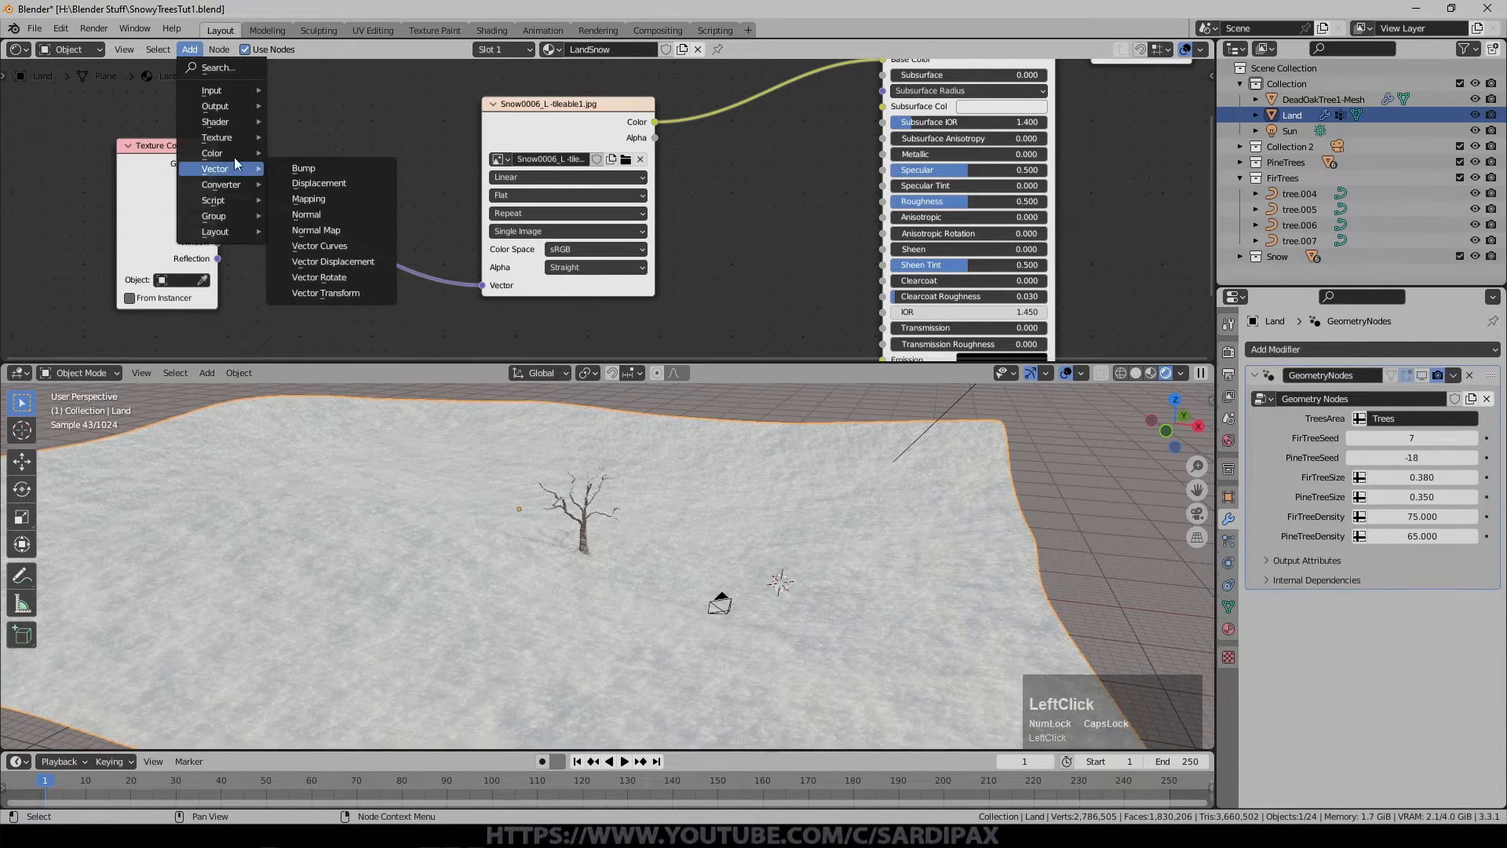
pyautogui.click(314, 200)
pyautogui.click(273, 127)
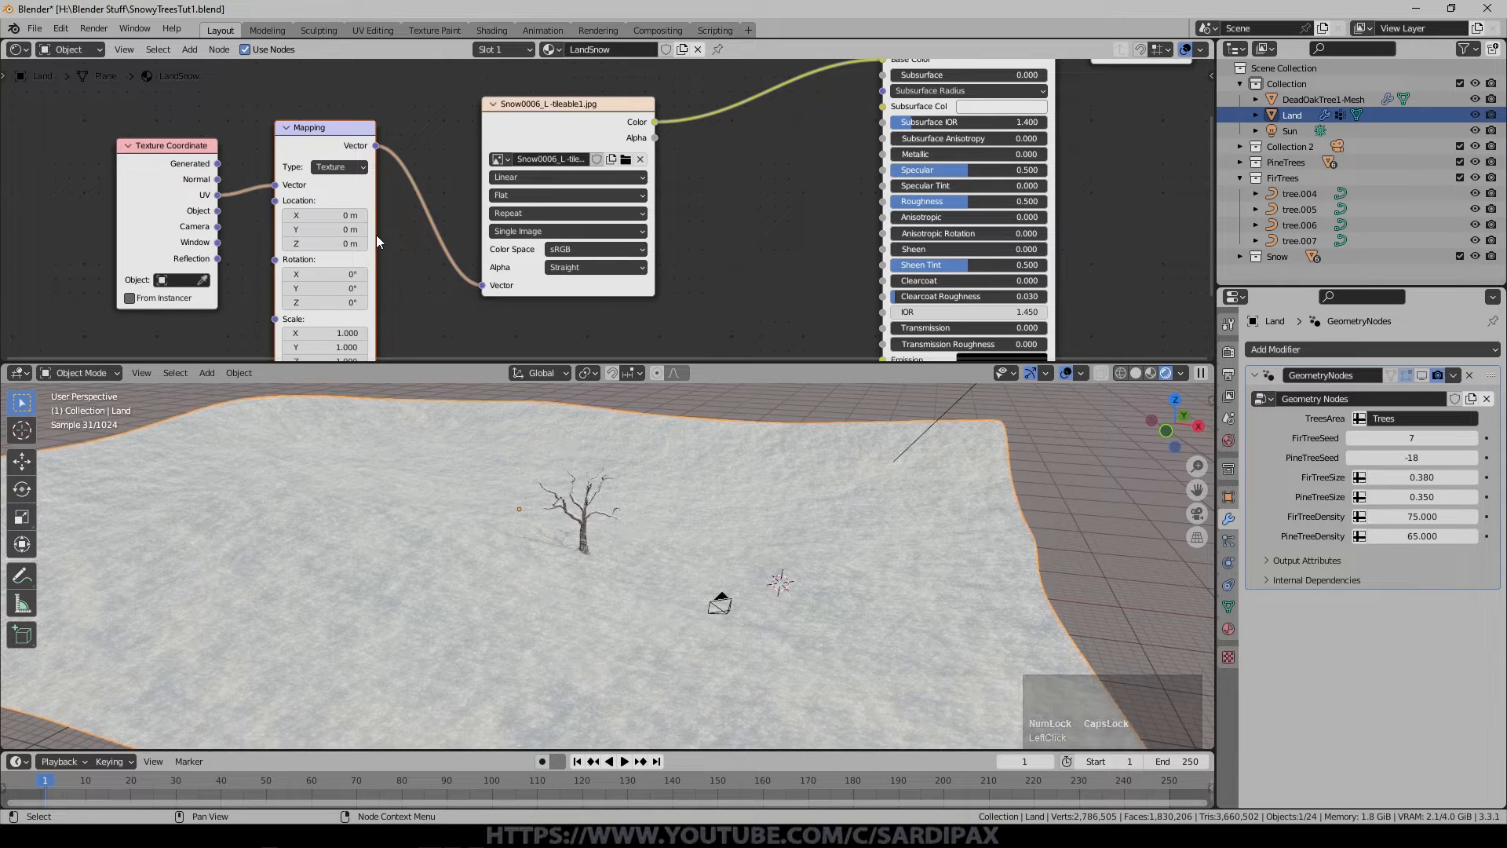
# Set the Mapping node's scale to 0.3 on X, Y and Z.
pyautogui.keyDown('shift'); pyautogui.moveTo(414, 288); pyautogui.dragTo(464, 173, button='middle'); pyautogui.keyUp('shift')
pyautogui.scroll(2, 464, 172)
pyautogui.moveTo(313, 215); pyautogui.dragTo(312, 254)
pyautogui.press('Return')
pyautogui.write('.3')
pyautogui.press('KP_Enter')
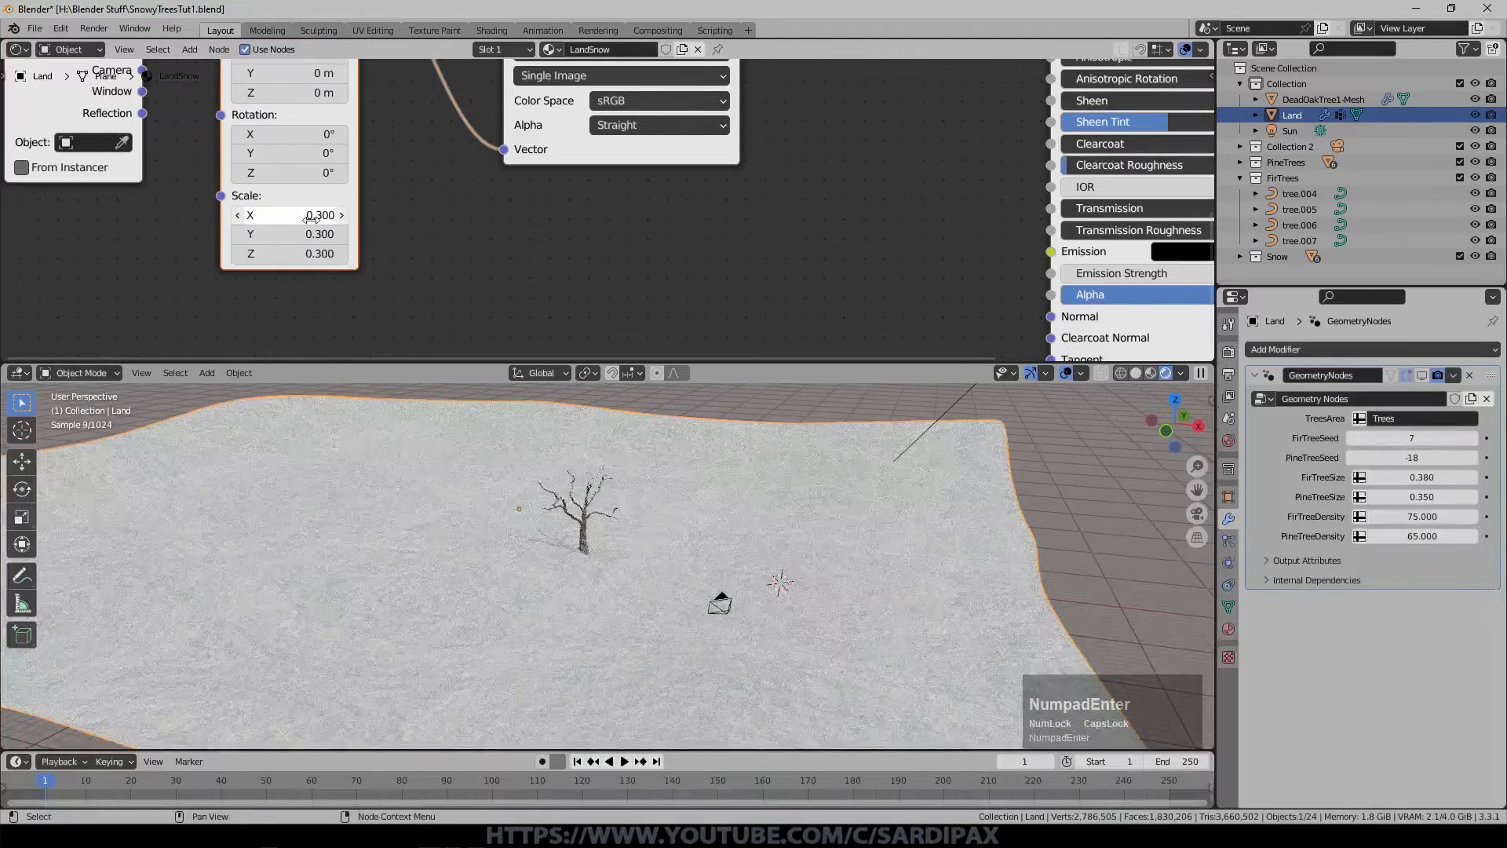
pyautogui.scroll(3, 734, 422)
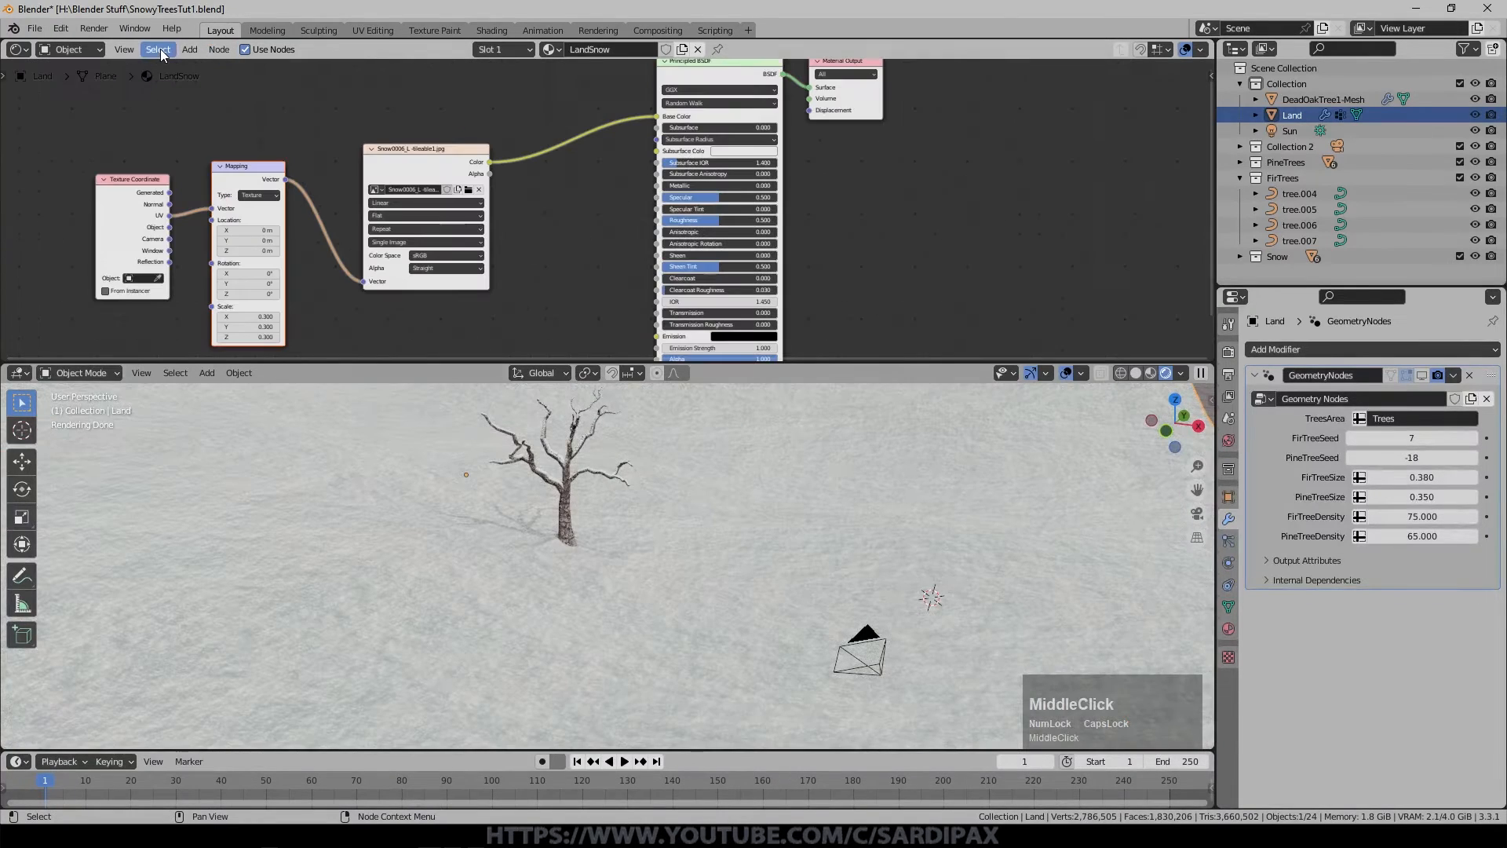
# Move the Texture Coordinate, Mapping and image nodes away from the Principled BSDF to make room between them.
pyautogui.moveTo(135, 179); pyautogui.dragTo(82, 184)
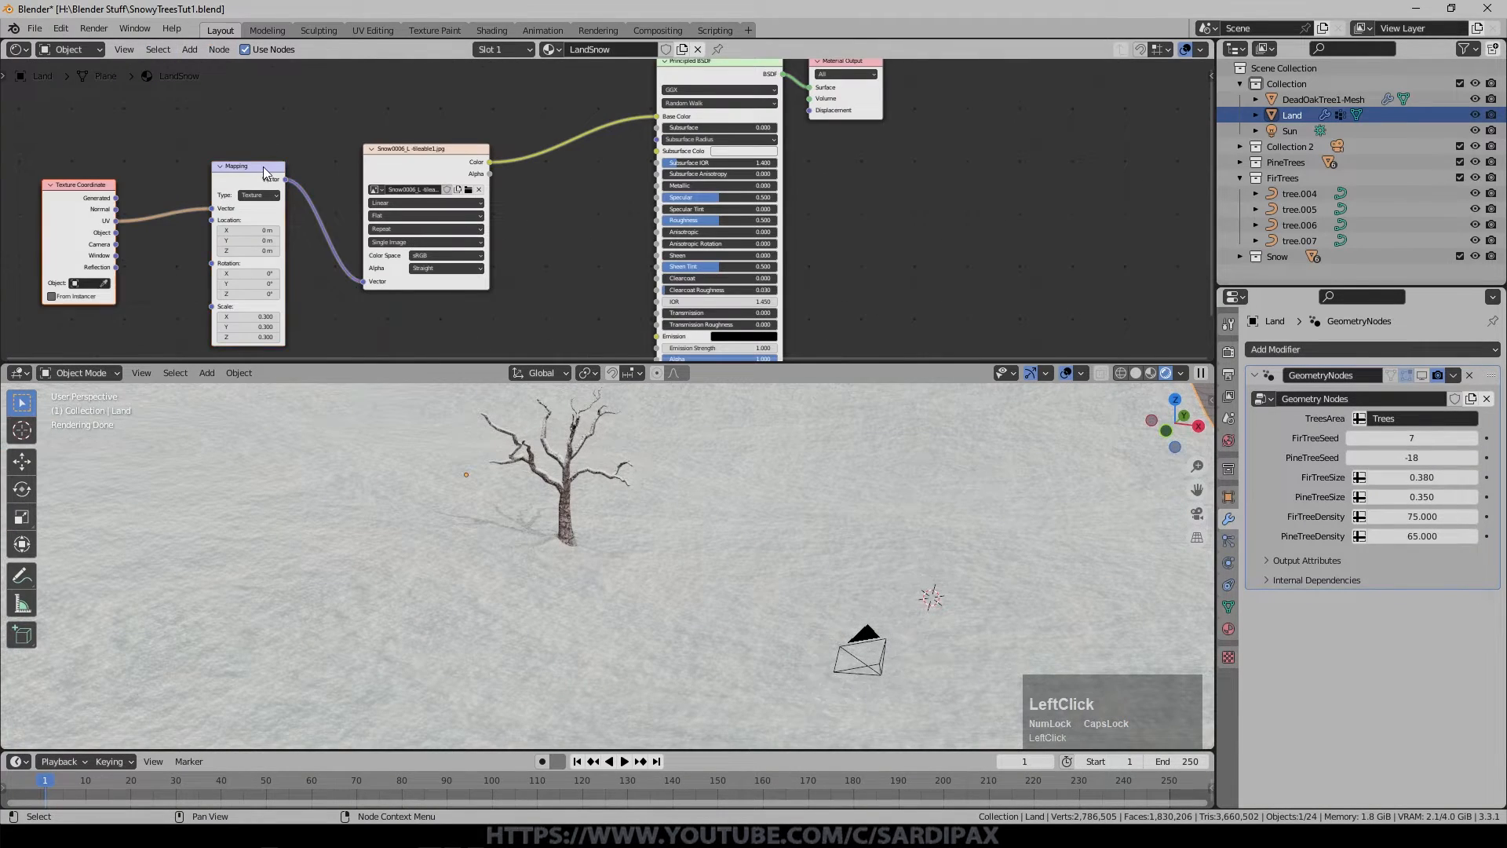
pyautogui.moveTo(262, 166); pyautogui.dragTo(194, 164)
pyautogui.click(420, 154)
pyautogui.moveTo(420, 154); pyautogui.dragTo(326, 155)
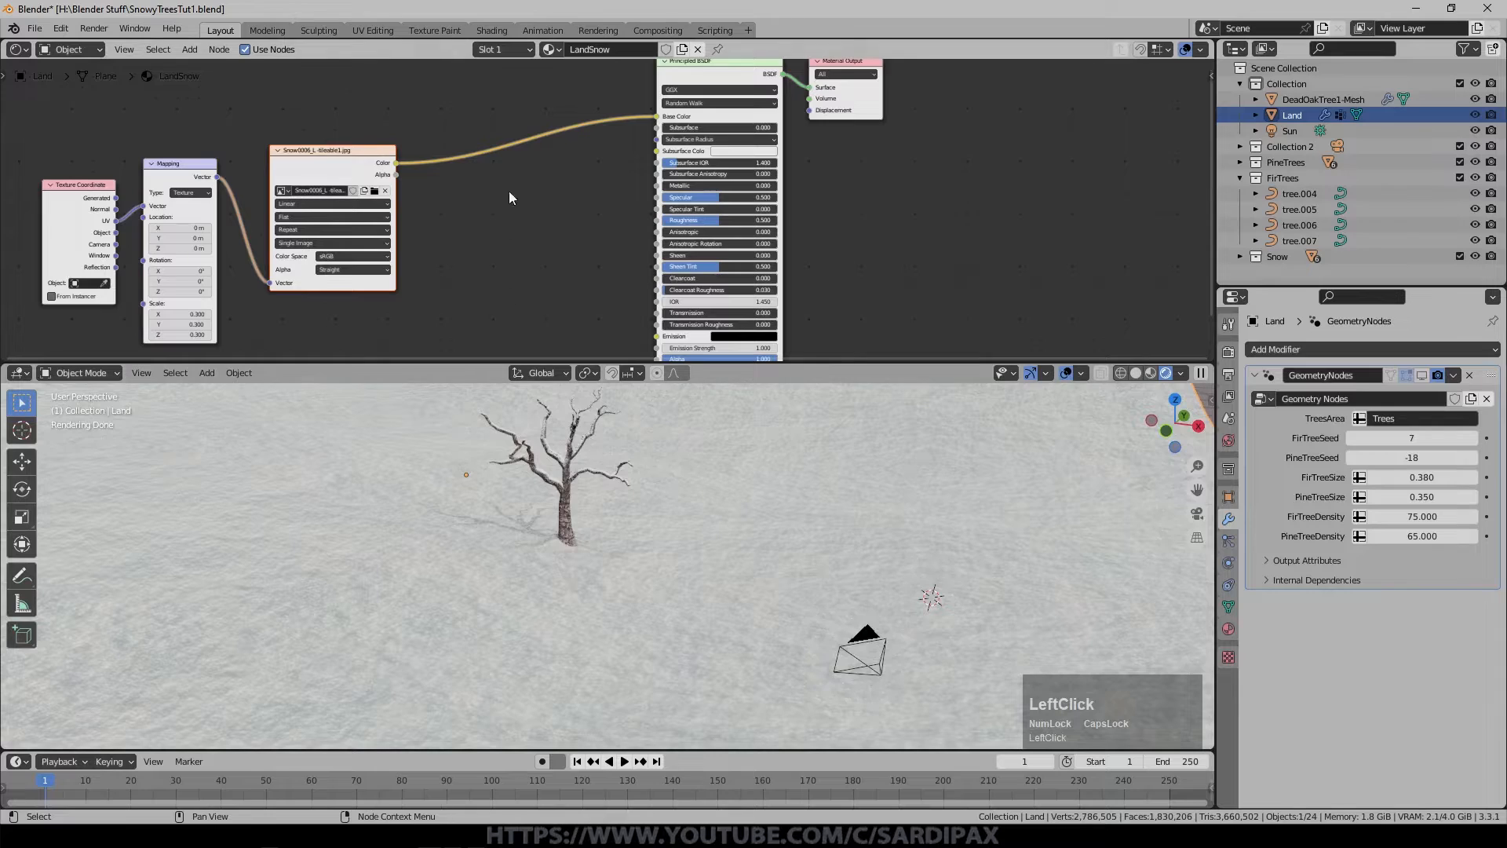
pyautogui.scroll(2, 510, 197)
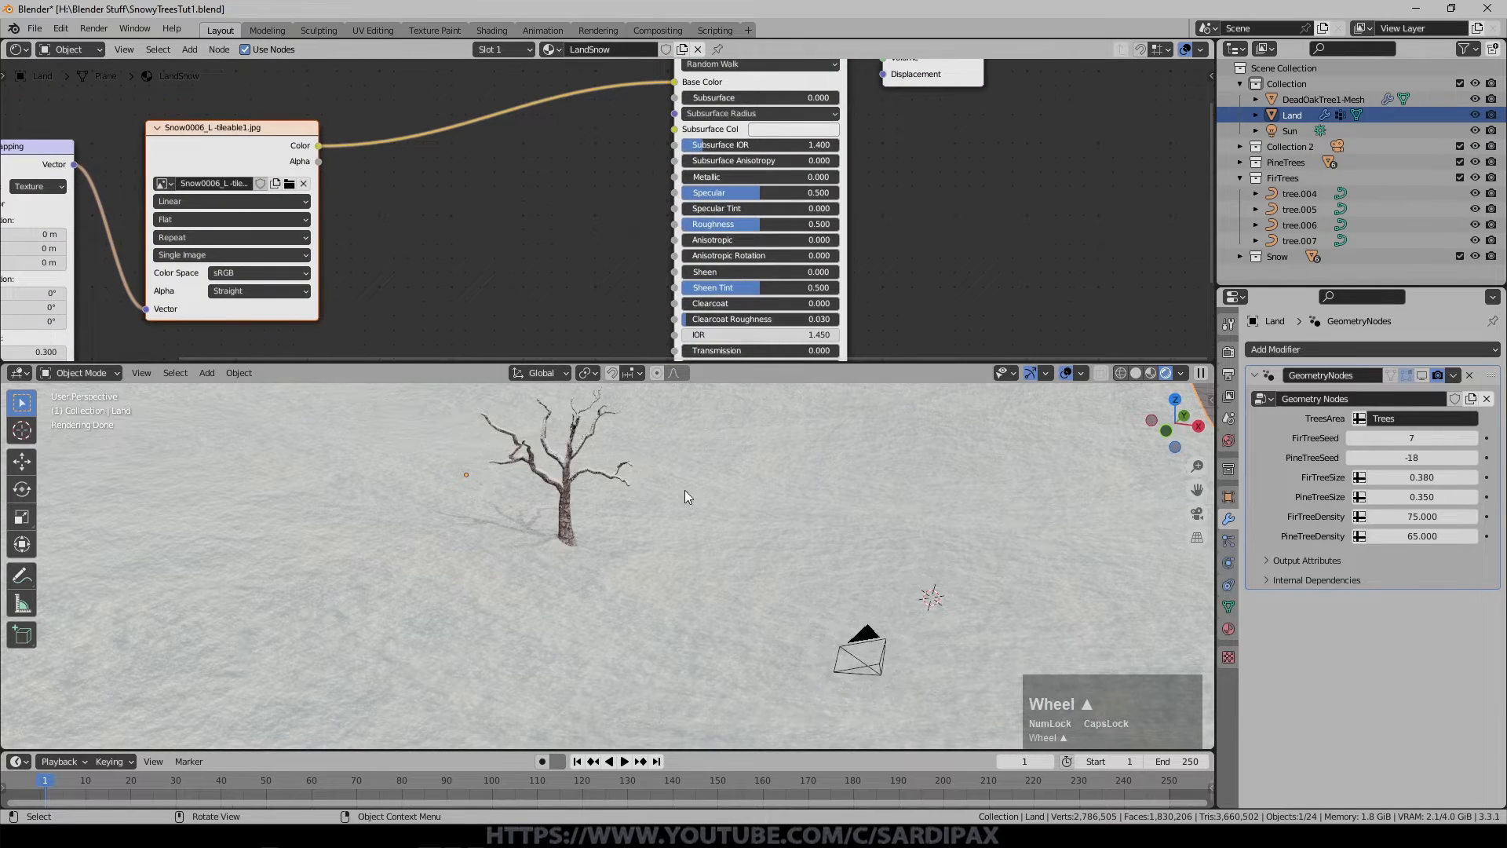
# Insert a ColorRamp between the snow image and Base Color, using Ease interpolation with the stops close together and white at 0.605.
pyautogui.scroll(3, 676, 549)
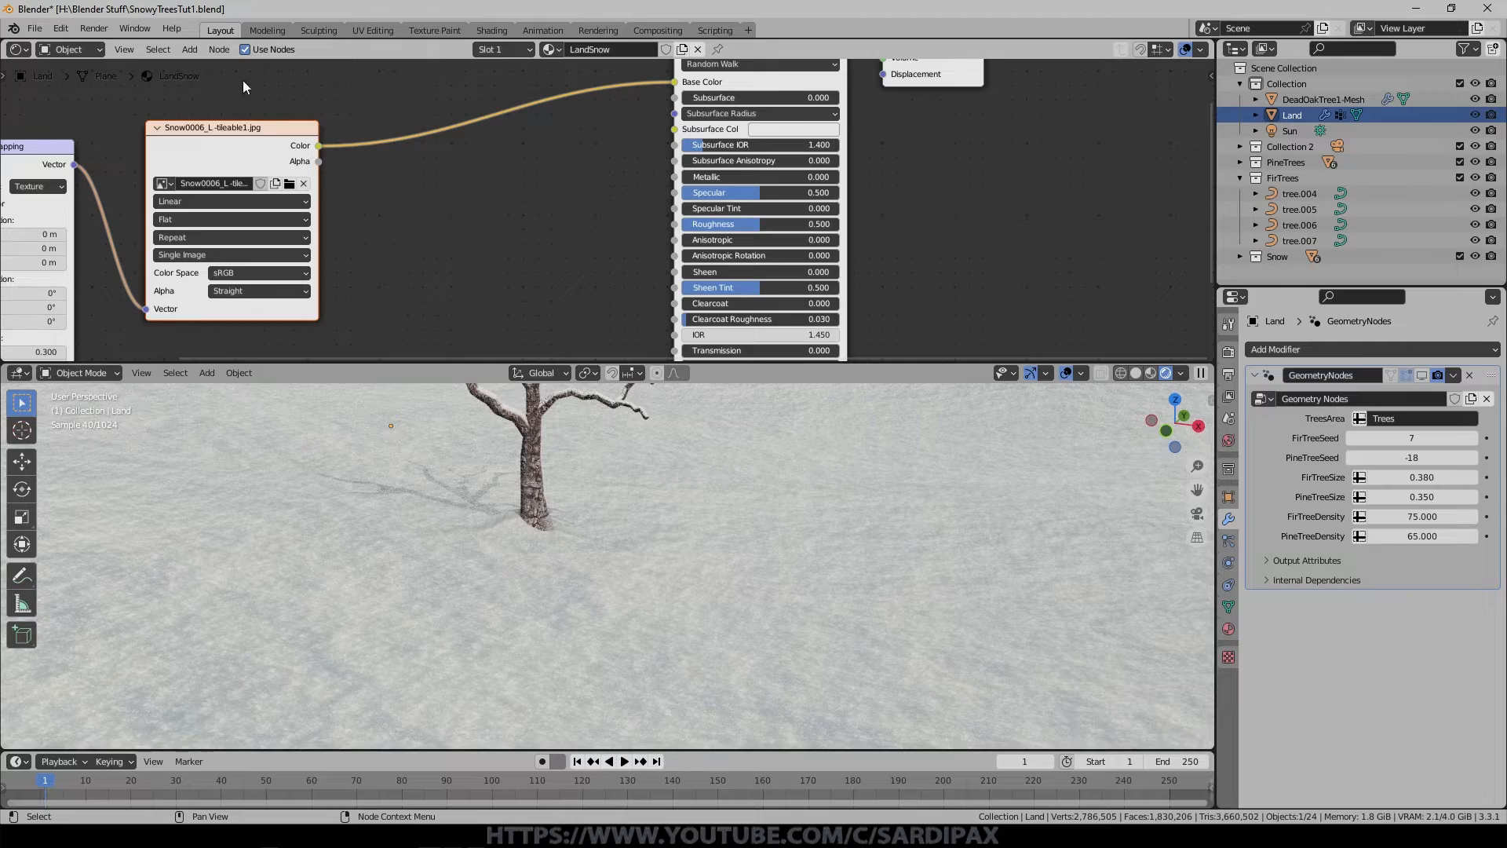
pyautogui.click(191, 49)
pyautogui.moveTo(218, 169)
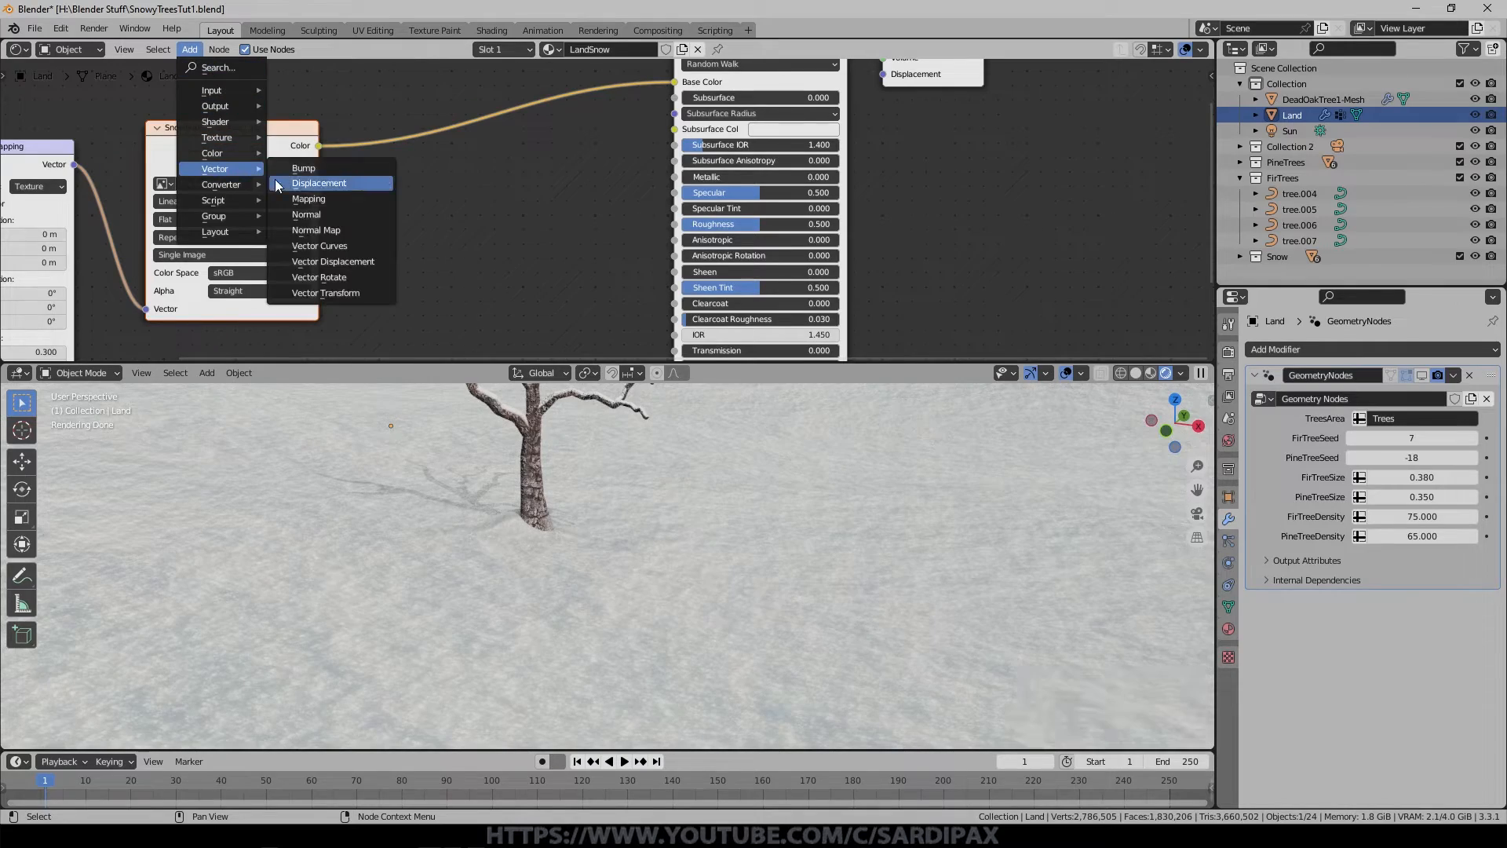
pyautogui.moveTo(391, 184); pyautogui.dragTo(447, 186)
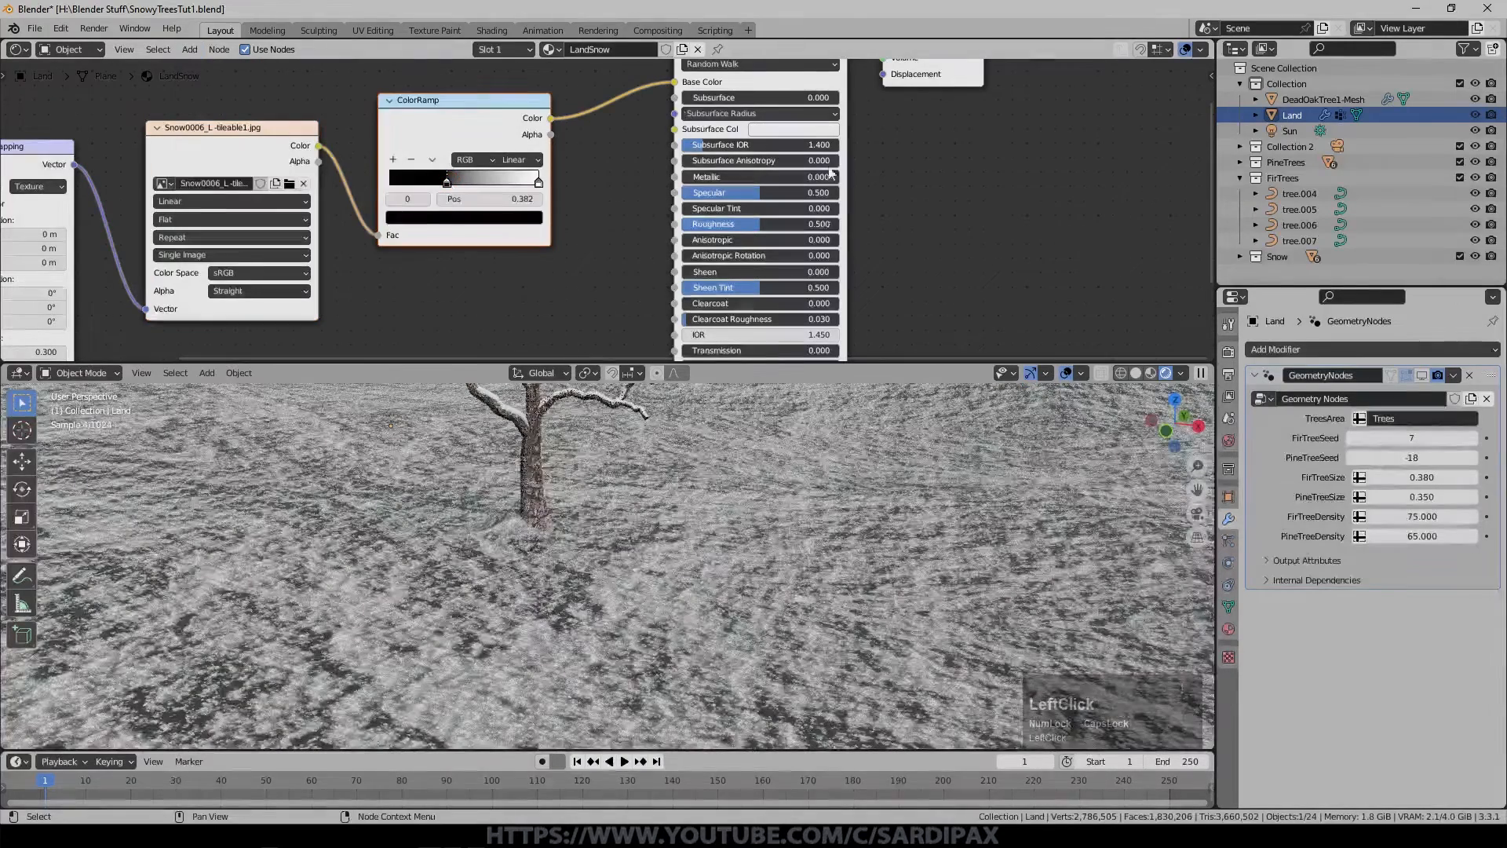
pyautogui.moveTo(541, 187); pyautogui.dragTo(479, 184)
pyautogui.click(515, 160)
pyautogui.click(514, 178)
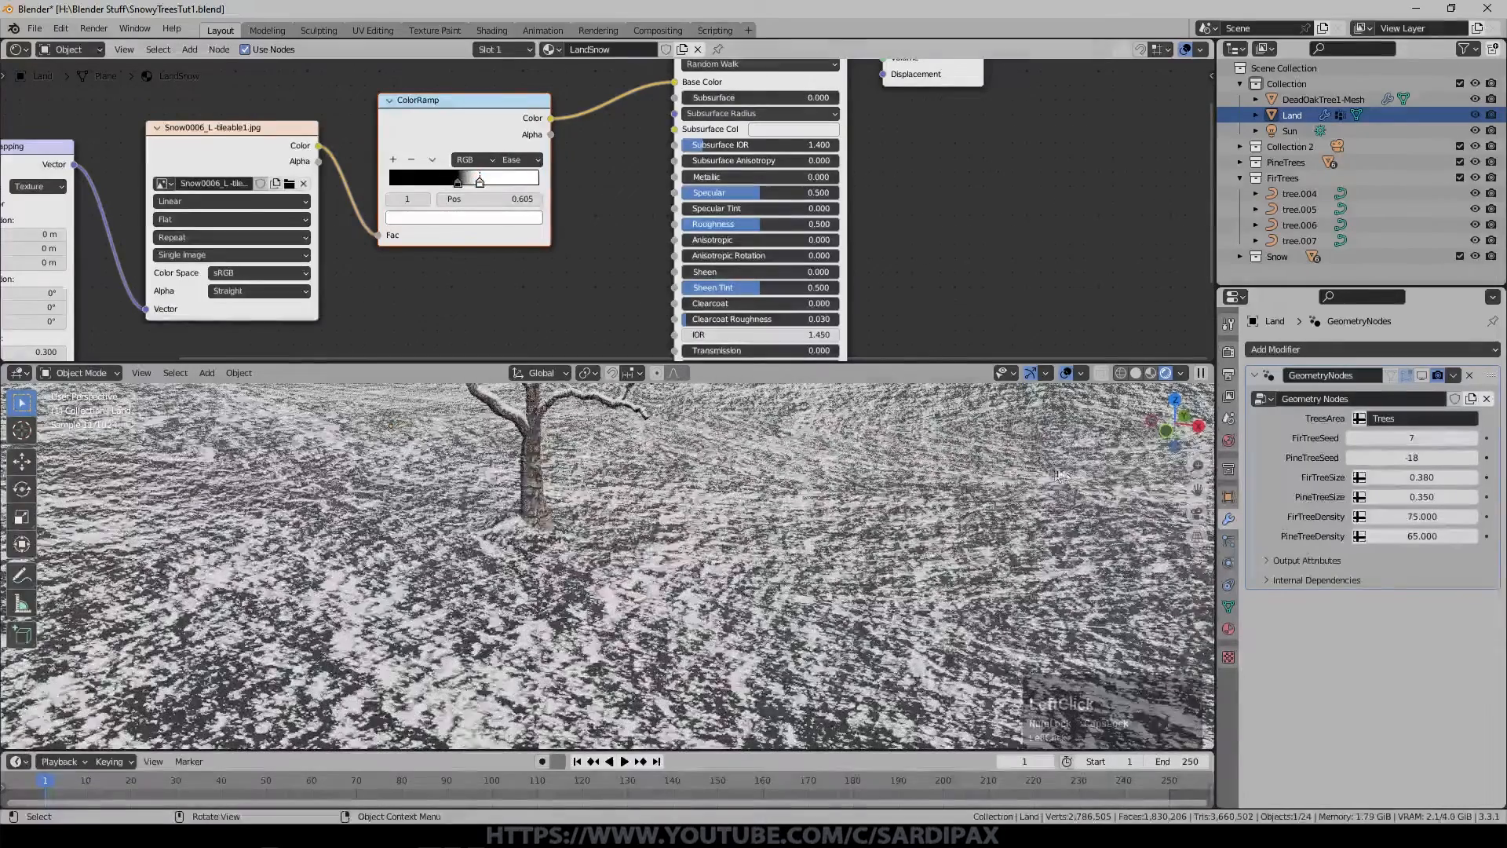
# Set the Mapping node's scale to 0.2 on all three axes.
pyautogui.scroll(-4, 1053, 468)
pyautogui.moveTo(85, 355); pyautogui.dragTo(193, 313, button='middle')
pyautogui.moveTo(159, 307); pyautogui.dragTo(142, 328)
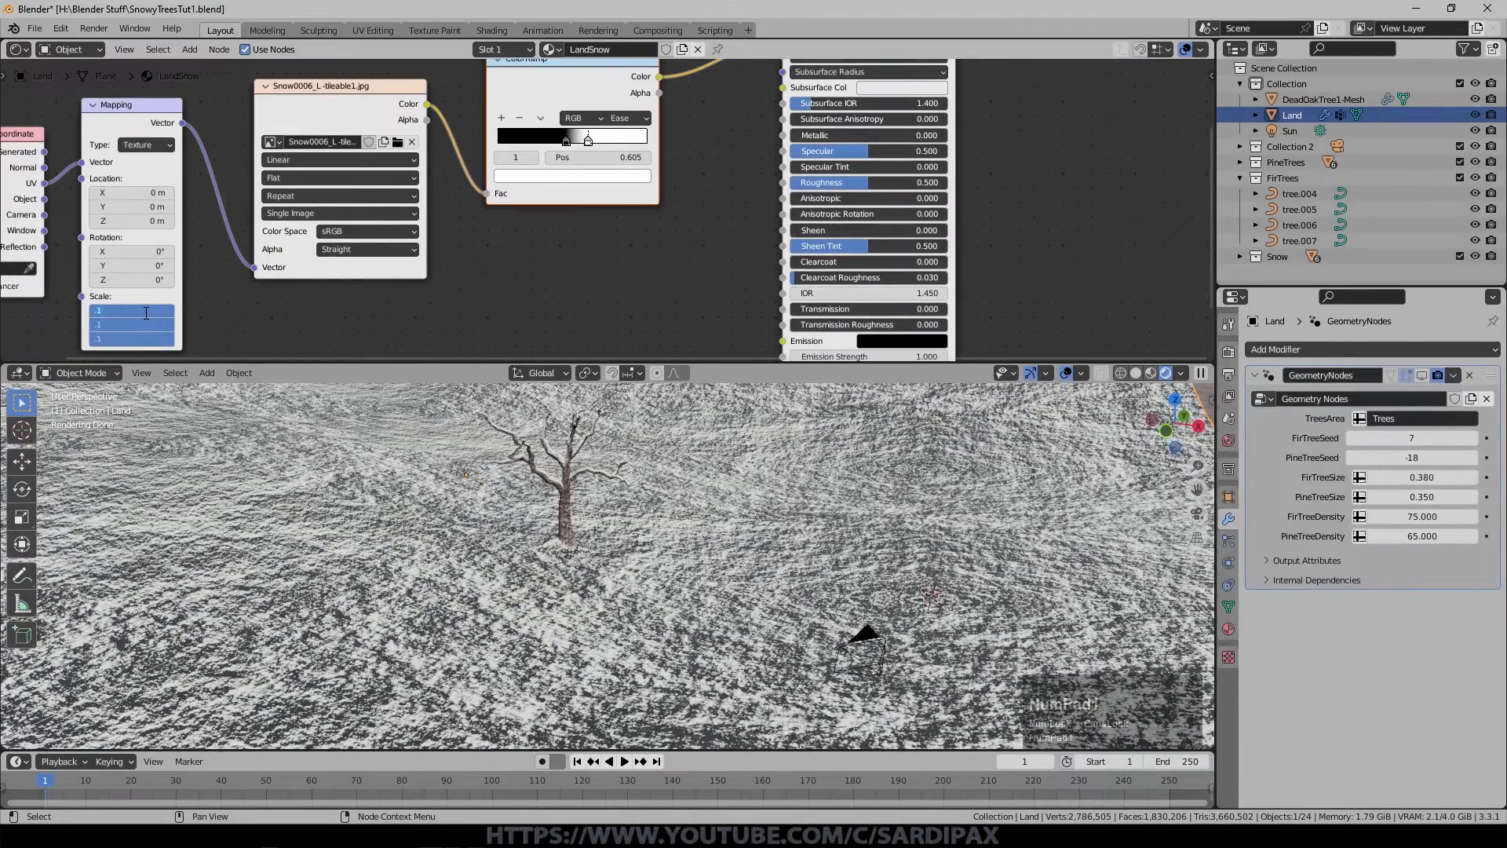
pyautogui.click(145, 312)
pyautogui.moveTo(146, 312); pyautogui.dragTo(146, 325)
pyautogui.write('0.2')
pyautogui.press('KP_Enter')
pyautogui.scroll(2, 839, 514)
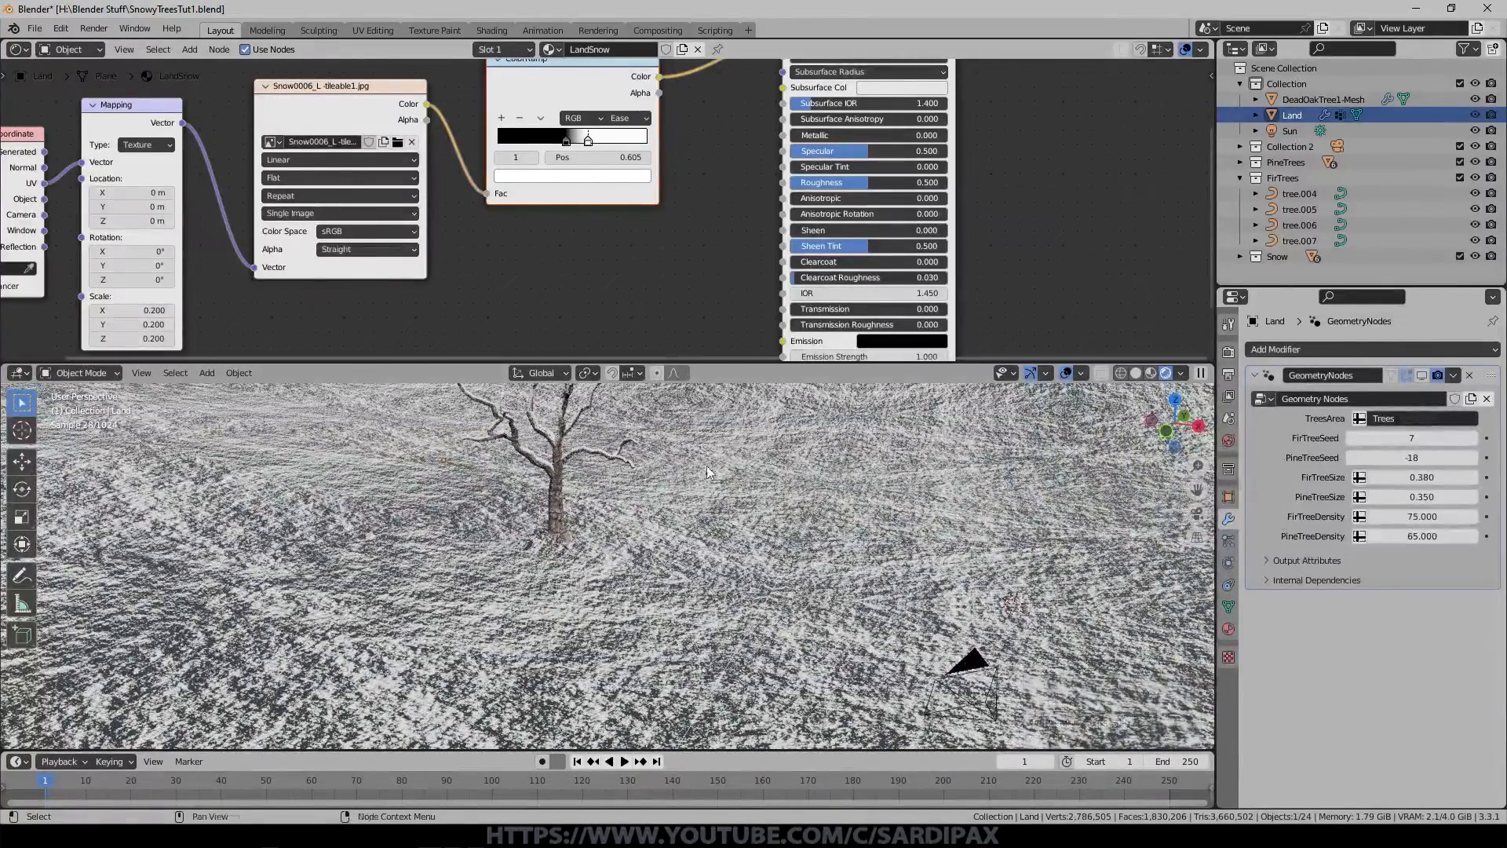
pyautogui.scroll(2, 708, 472)
pyautogui.scroll(-3, 498, 284)
# Disconnect the ColorRamp from Base Color and add a Bump node between the ramp and the Principled BSDF.
pyautogui.moveTo(691, 115); pyautogui.dragTo(661, 147)
pyautogui.moveTo(614, 315); pyautogui.dragTo(605, 286, button='middle')
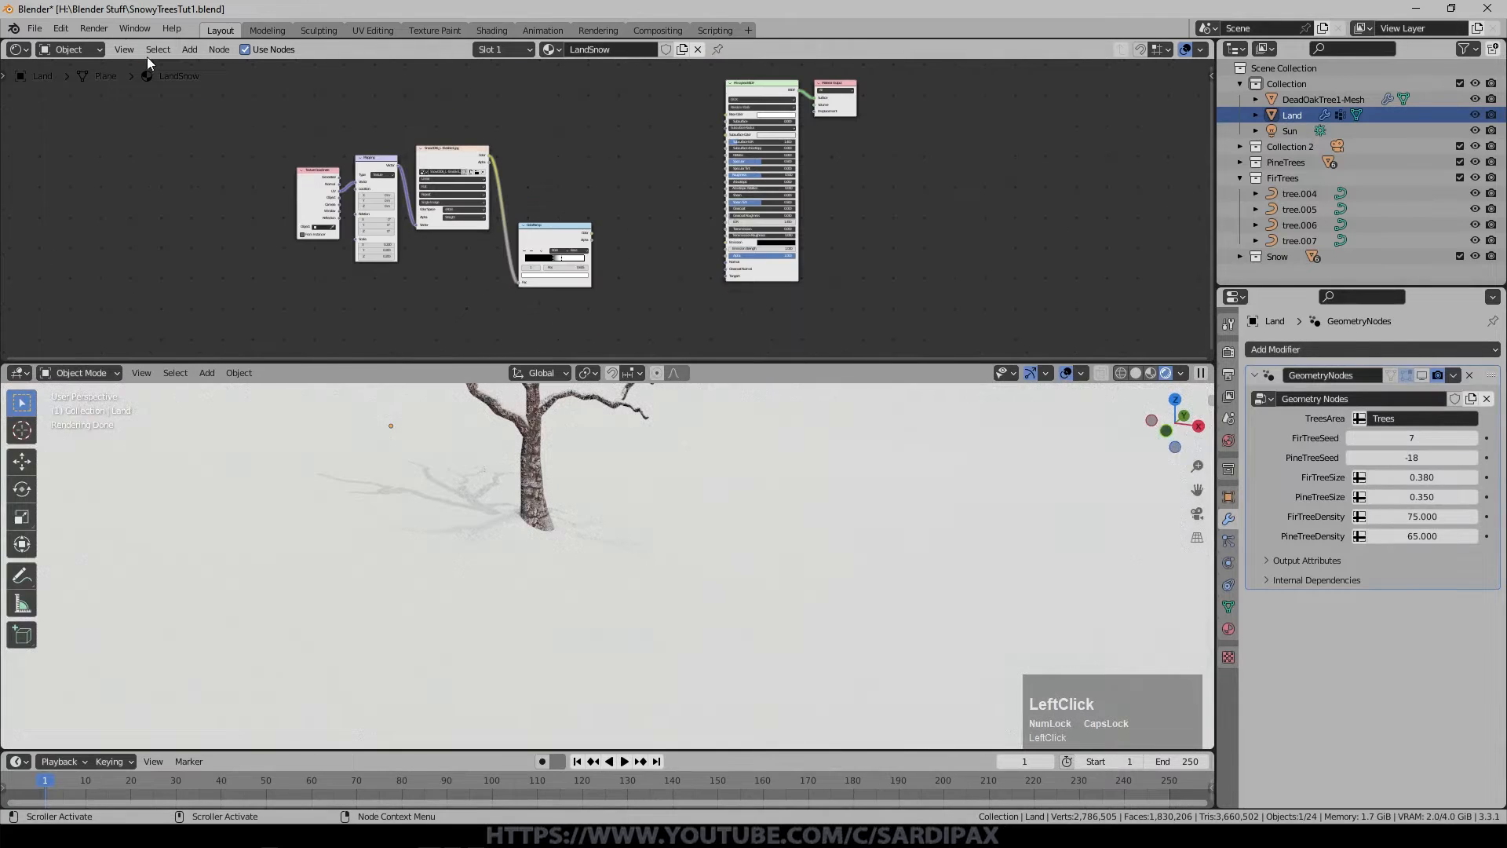
pyautogui.click(190, 50)
pyautogui.moveTo(225, 168)
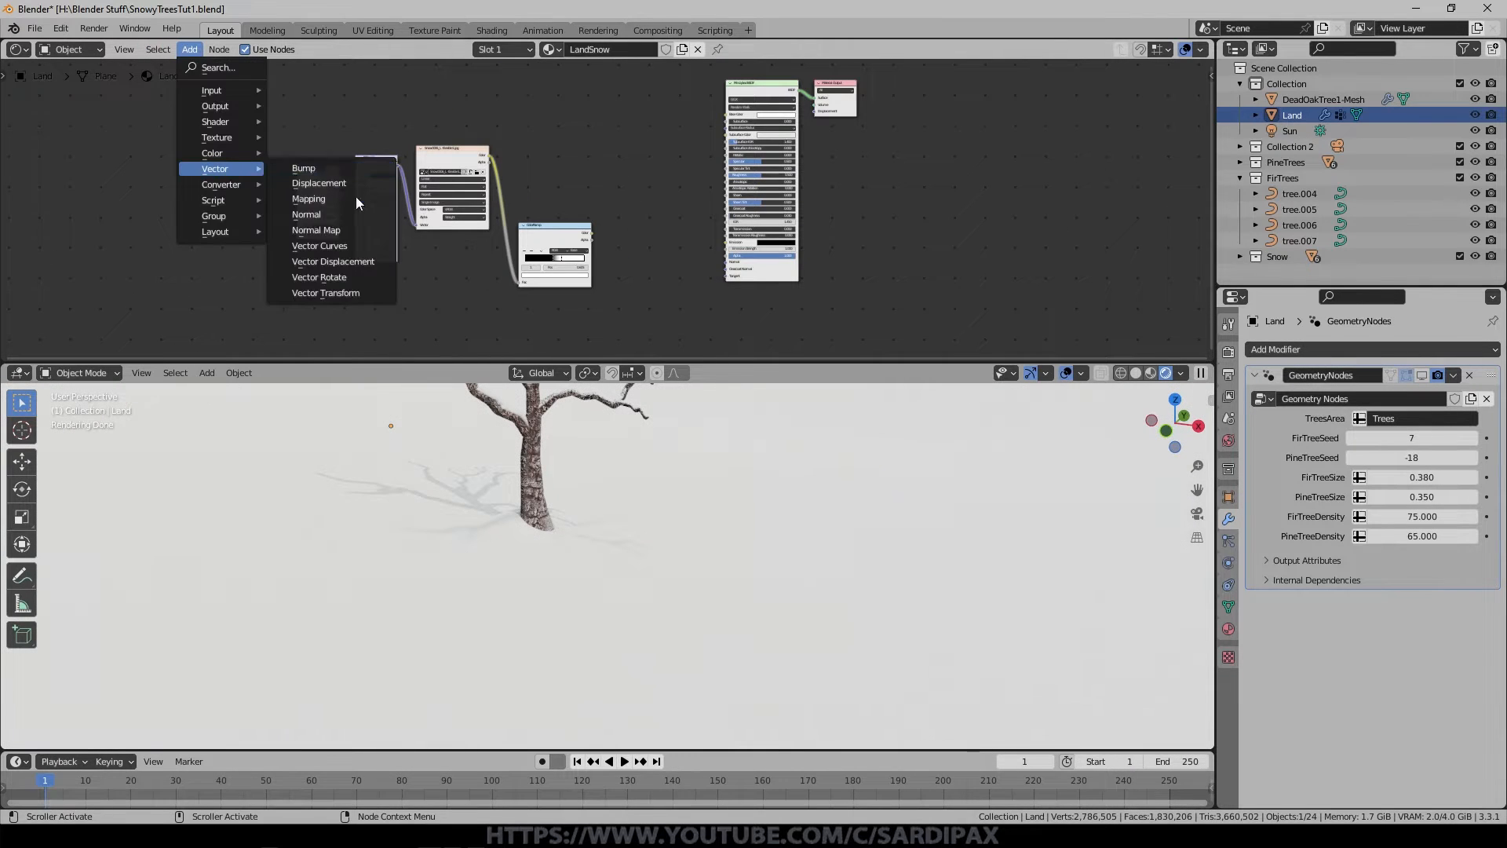
pyautogui.click(303, 168)
pyautogui.click(644, 240)
# Link the ColorRamp's Color to the Bump node's Height, and the Bump's Normal output to the Principled BSDF's Normal.
pyautogui.scroll(3, 454, 157)
pyautogui.moveTo(464, 149); pyautogui.dragTo(566, 260)
pyautogui.moveTo(685, 176); pyautogui.dragTo(833, 228)
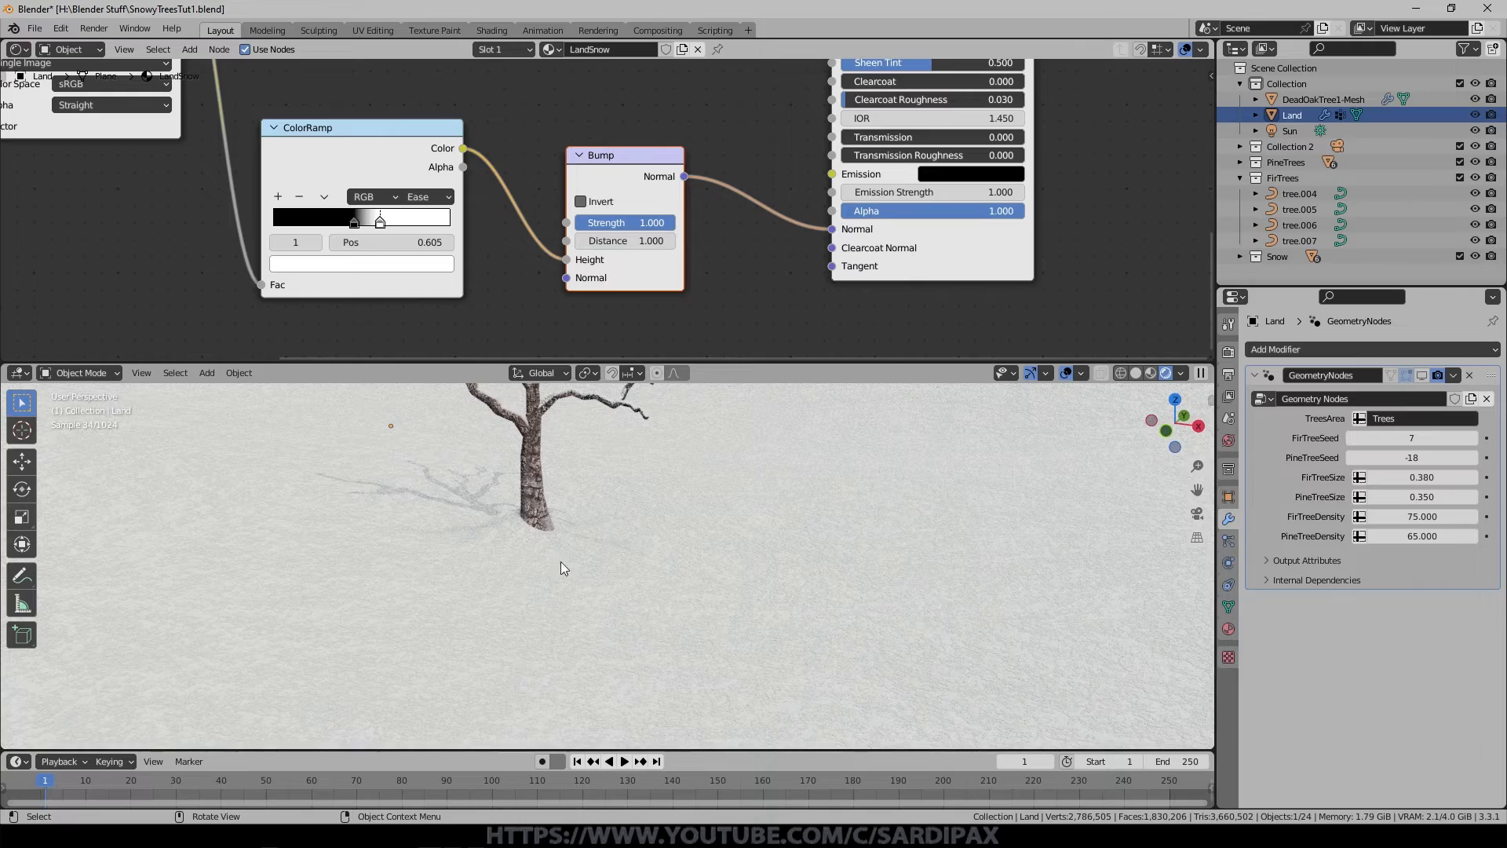
# Reduce the Bump node's strength to 0.4.
pyautogui.scroll(3, 694, 570)
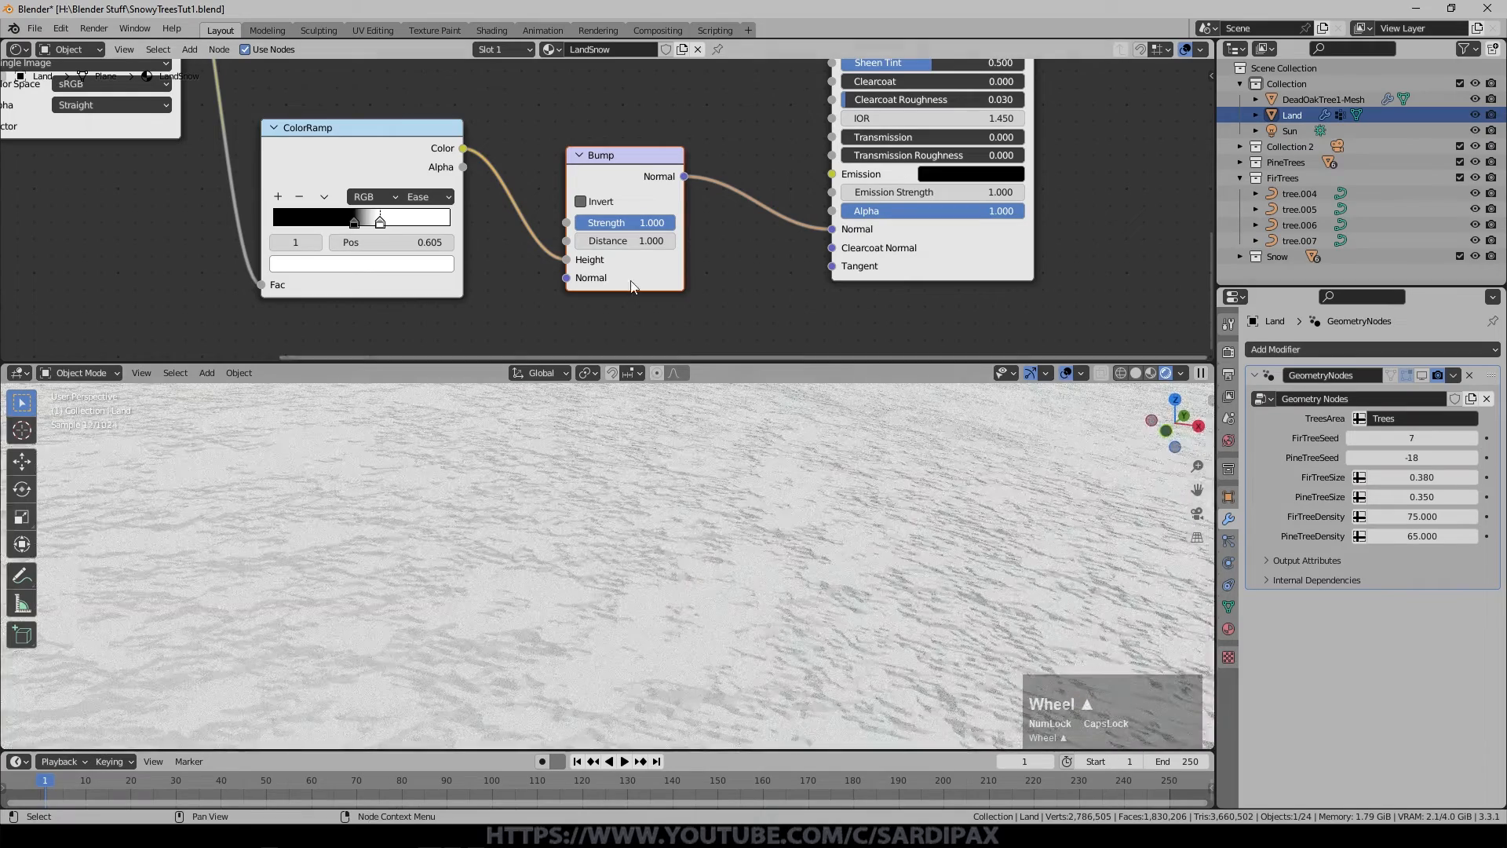
pyautogui.moveTo(673, 226); pyautogui.dragTo(603, 217)
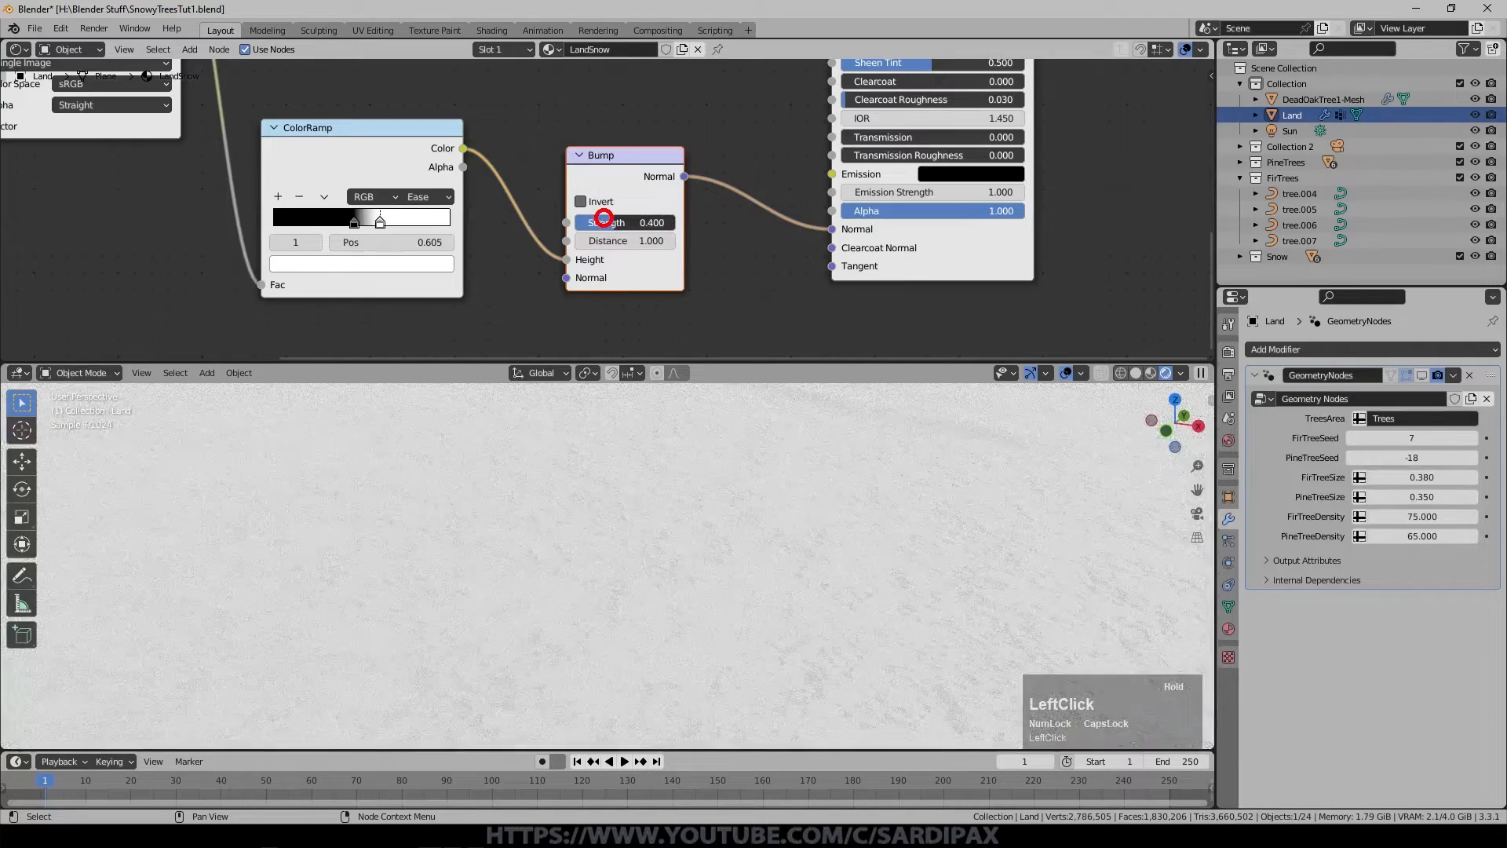
# Link the snow image's Color to the Principled BSDF's Base Color and move the Material Output node farther from the shader.
pyautogui.scroll(-3, 616, 224)
pyautogui.moveTo(674, 167); pyautogui.dragTo(652, 275, button='middle')
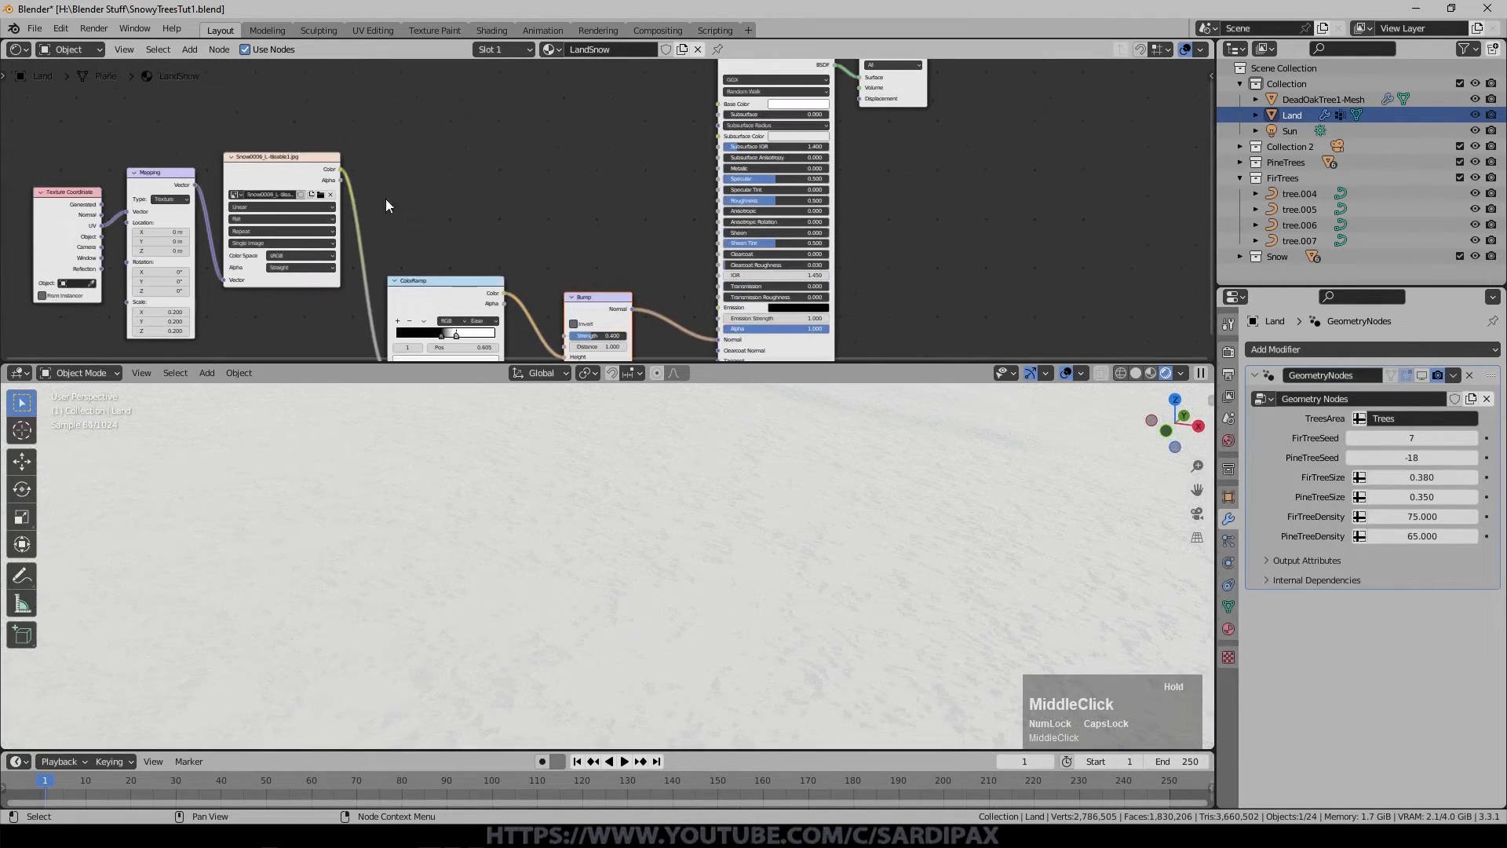
pyautogui.moveTo(340, 169); pyautogui.dragTo(719, 103)
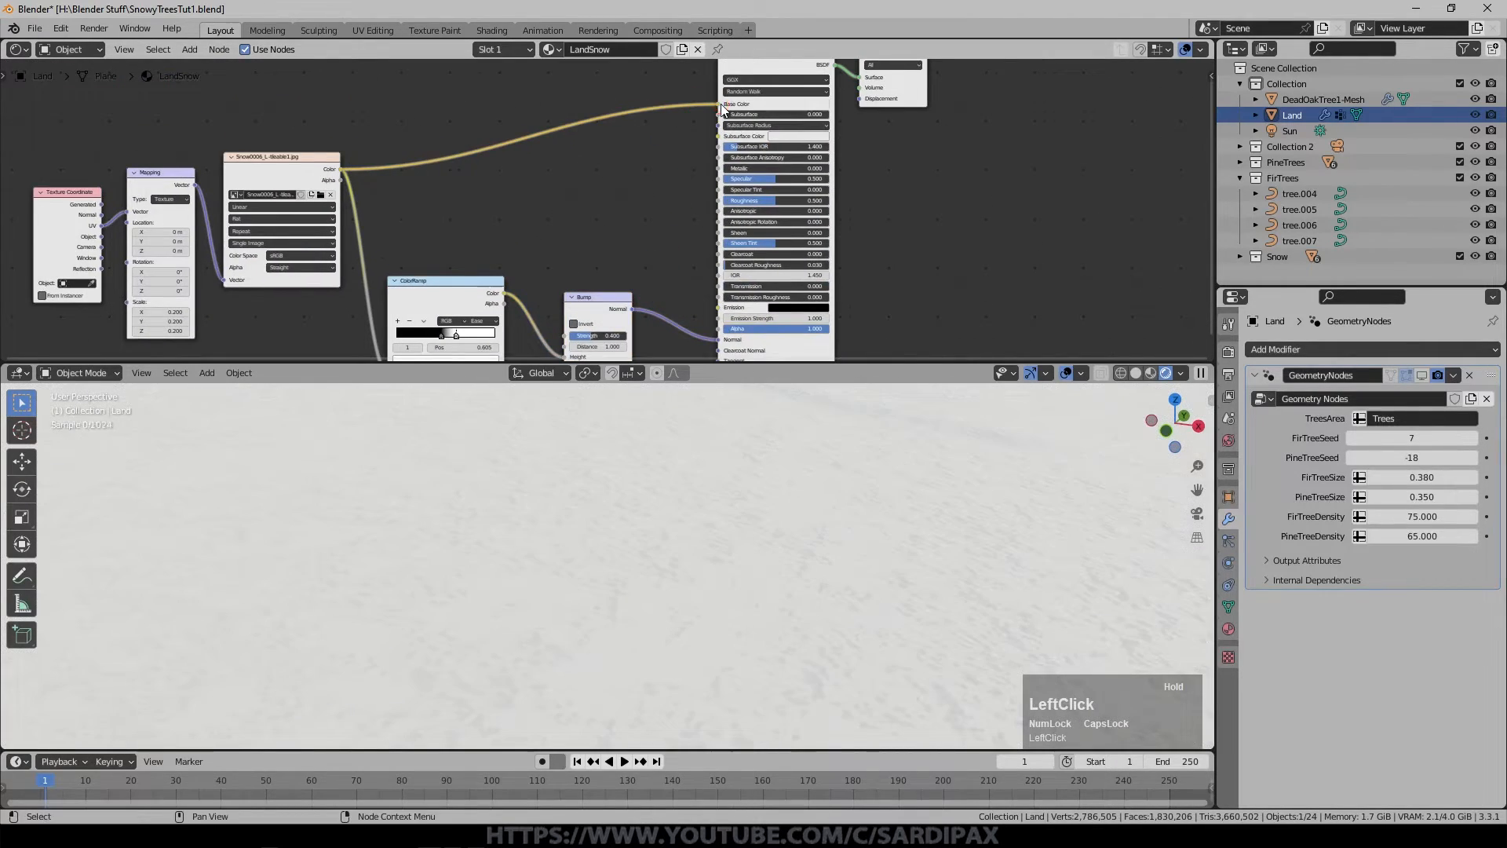
pyautogui.moveTo(1036, 105); pyautogui.dragTo(626, 226, button='middle')
pyautogui.moveTo(491, 178); pyautogui.dragTo(716, 167)
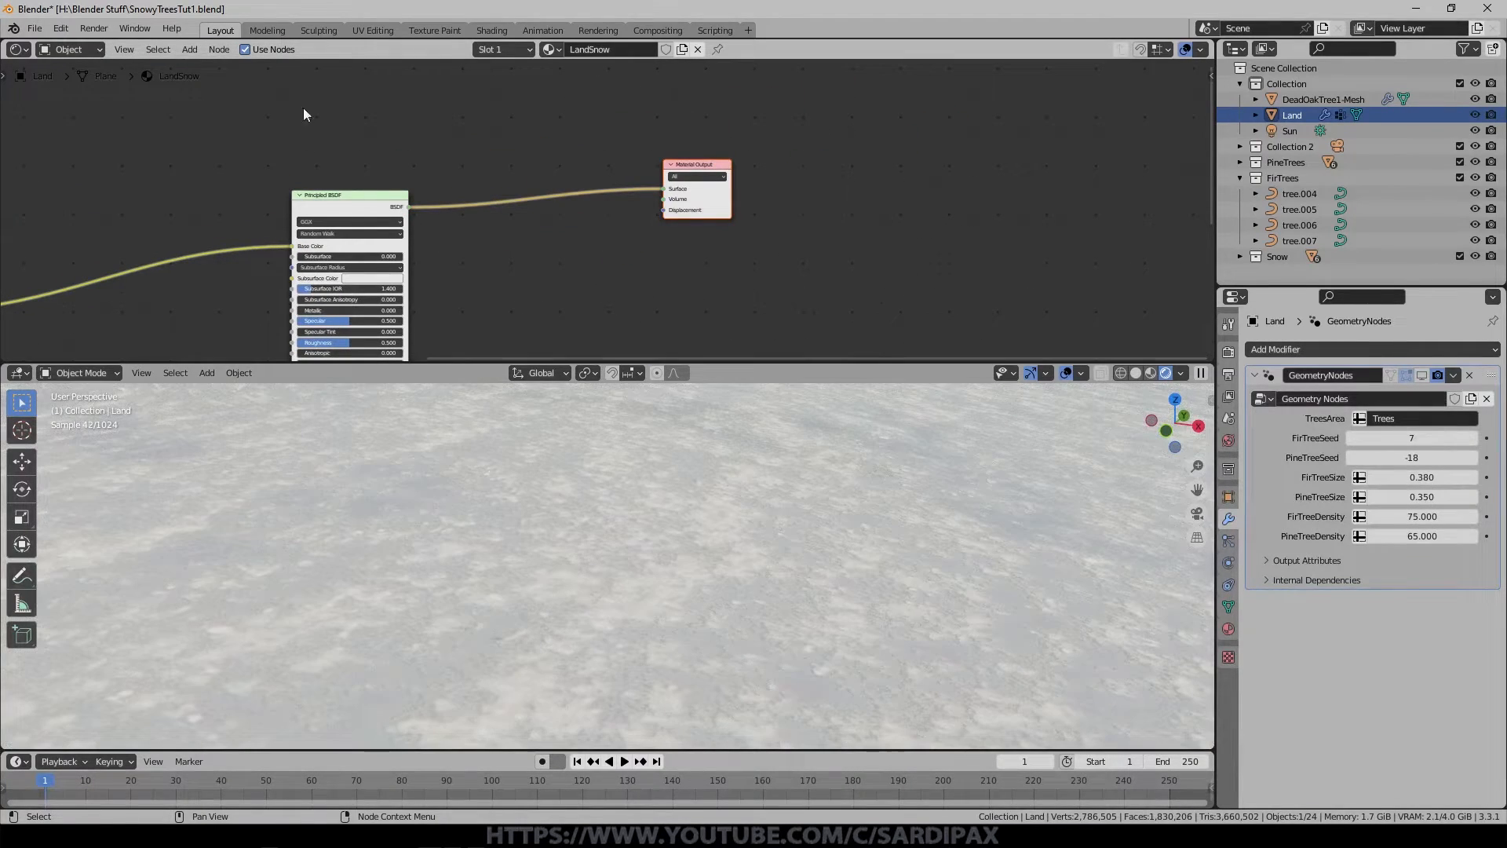
# Add a Noise Texture node between the Principled BSDF and the Material Output.
pyautogui.click(189, 49)
pyautogui.moveTo(219, 139)
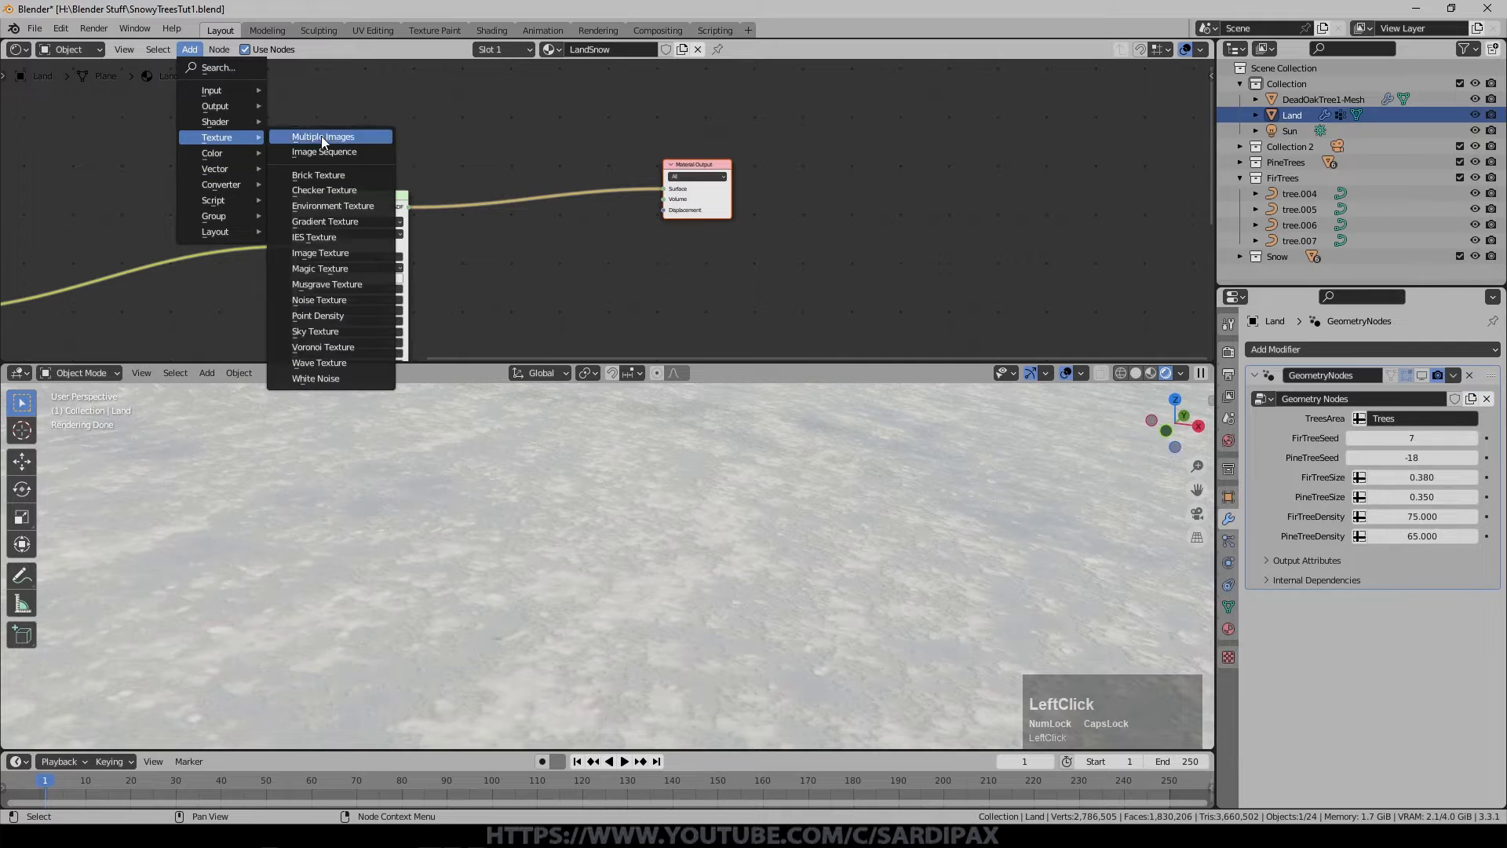
pyautogui.click(330, 288)
pyautogui.click(454, 250)
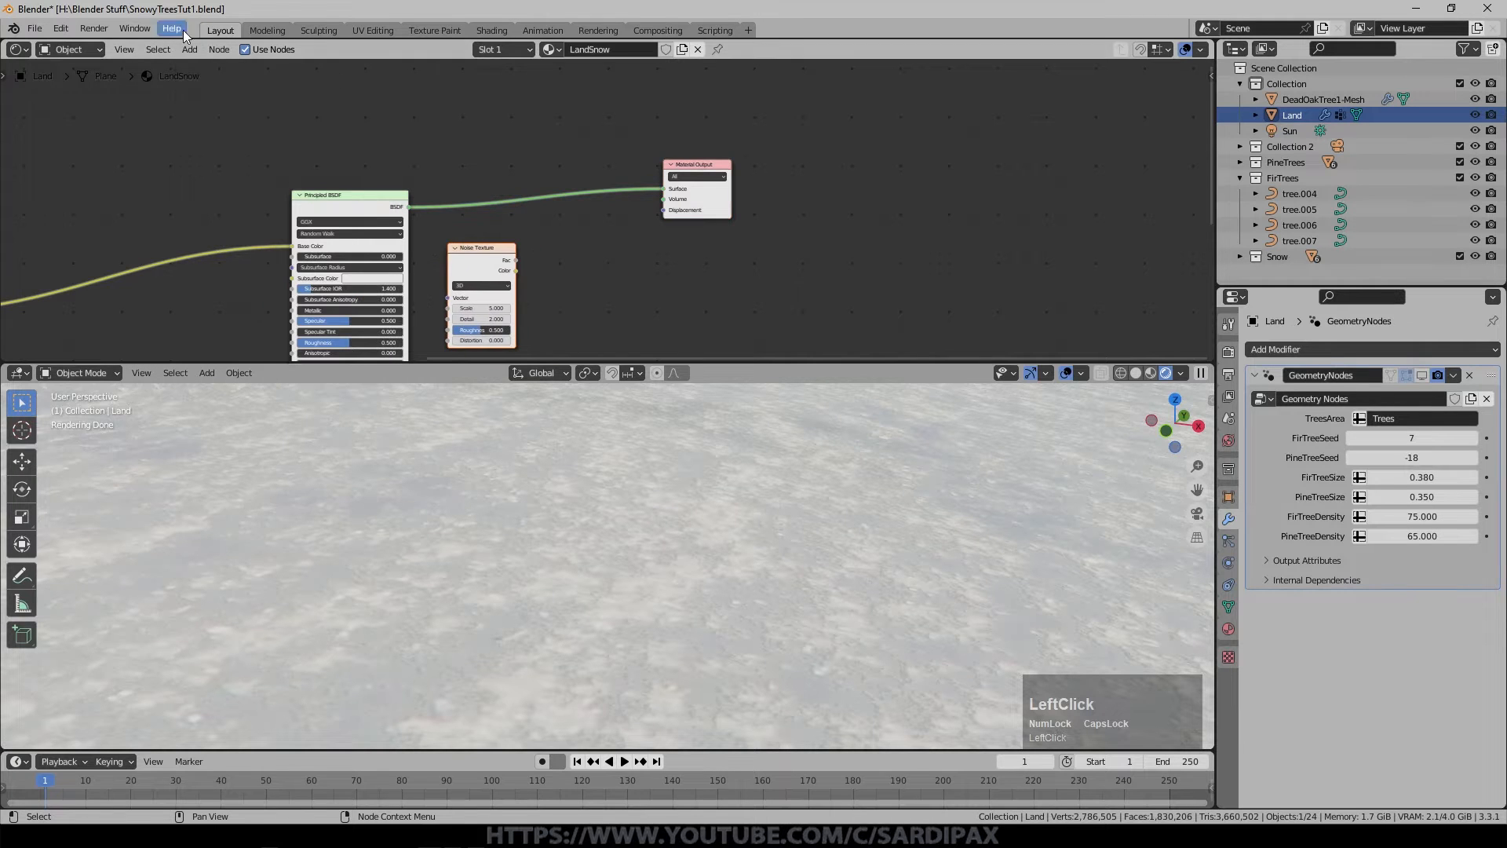
# Add a Math node beside the Noise Texture, set to Multiply with a second value of 0.03.
pyautogui.click(189, 49)
pyautogui.moveTo(228, 184)
pyautogui.click(328, 297)
pyautogui.click(565, 251)
pyautogui.scroll(3, 455, 322)
pyautogui.click(673, 170)
pyautogui.click(684, 259)
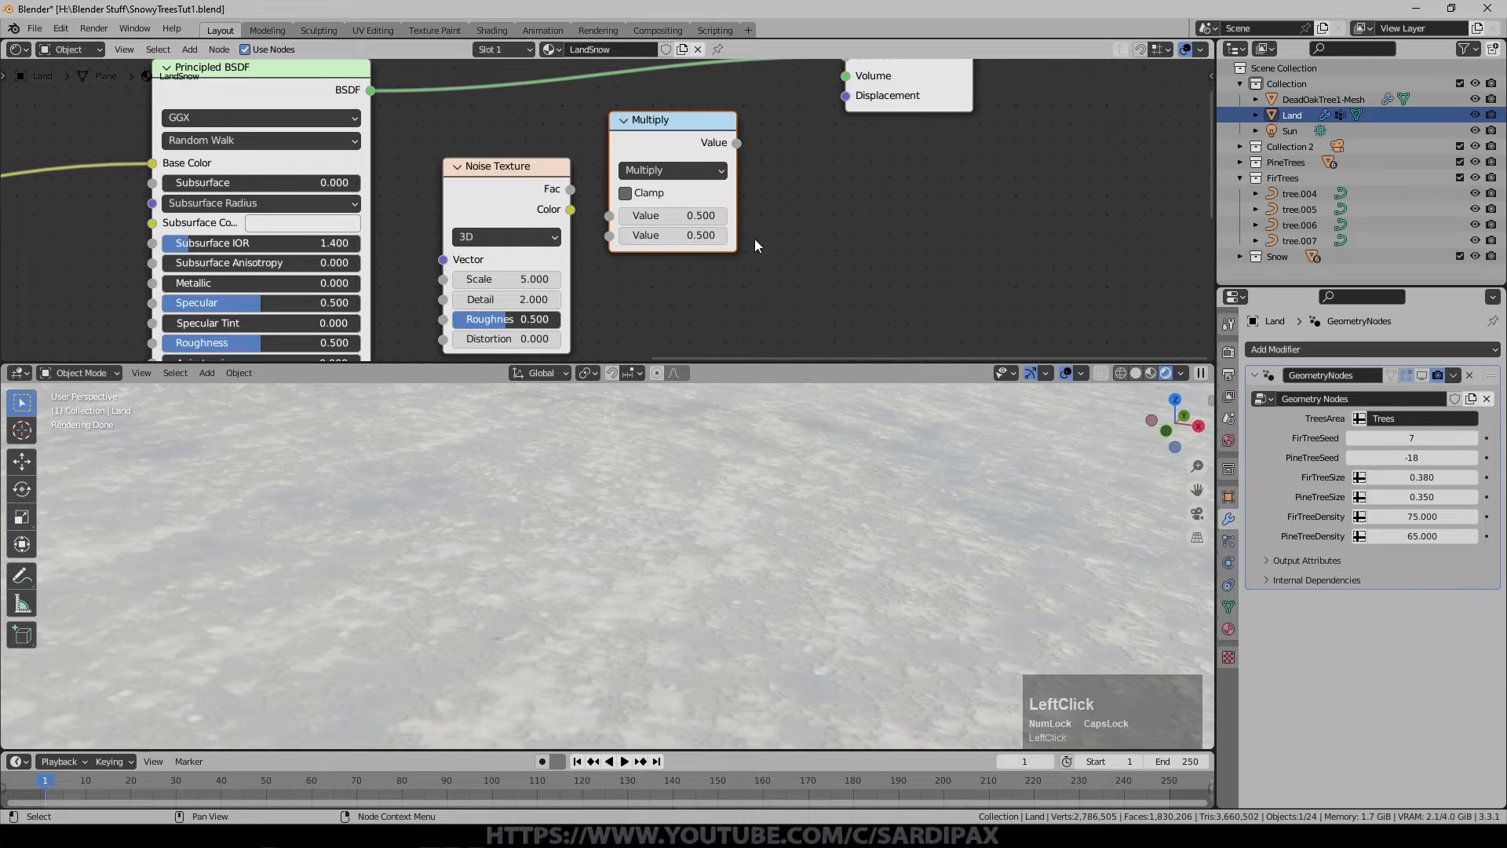
pyautogui.click(654, 236)
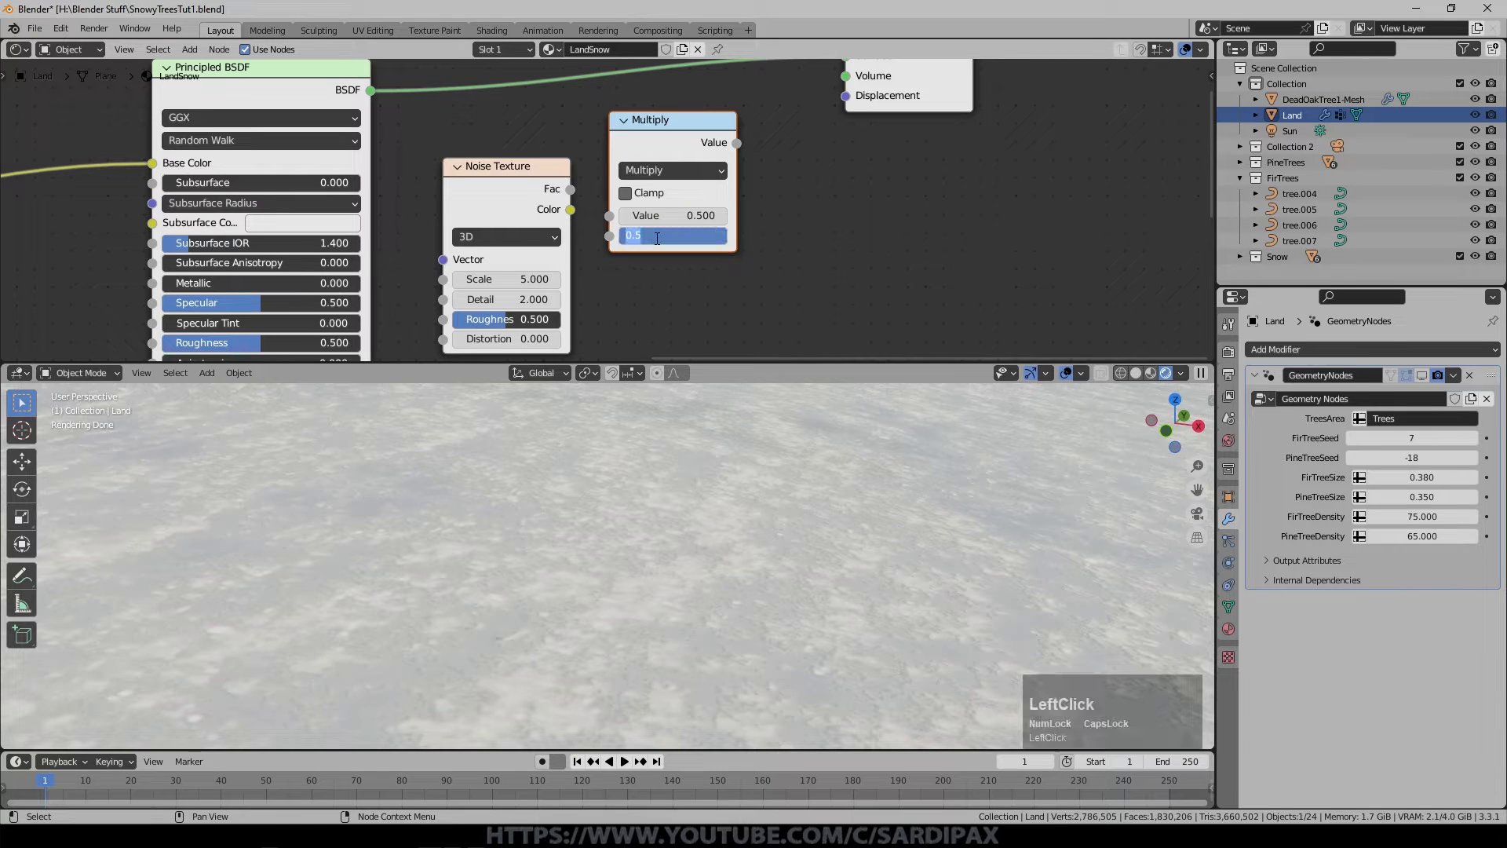
pyautogui.write('.03')
pyautogui.press('Return')
# Link the Multiply node's Value to the Material Output's Displacement and the Noise Texture's Fac to the Multiply's first value.
pyautogui.moveTo(736, 142); pyautogui.dragTo(845, 95)
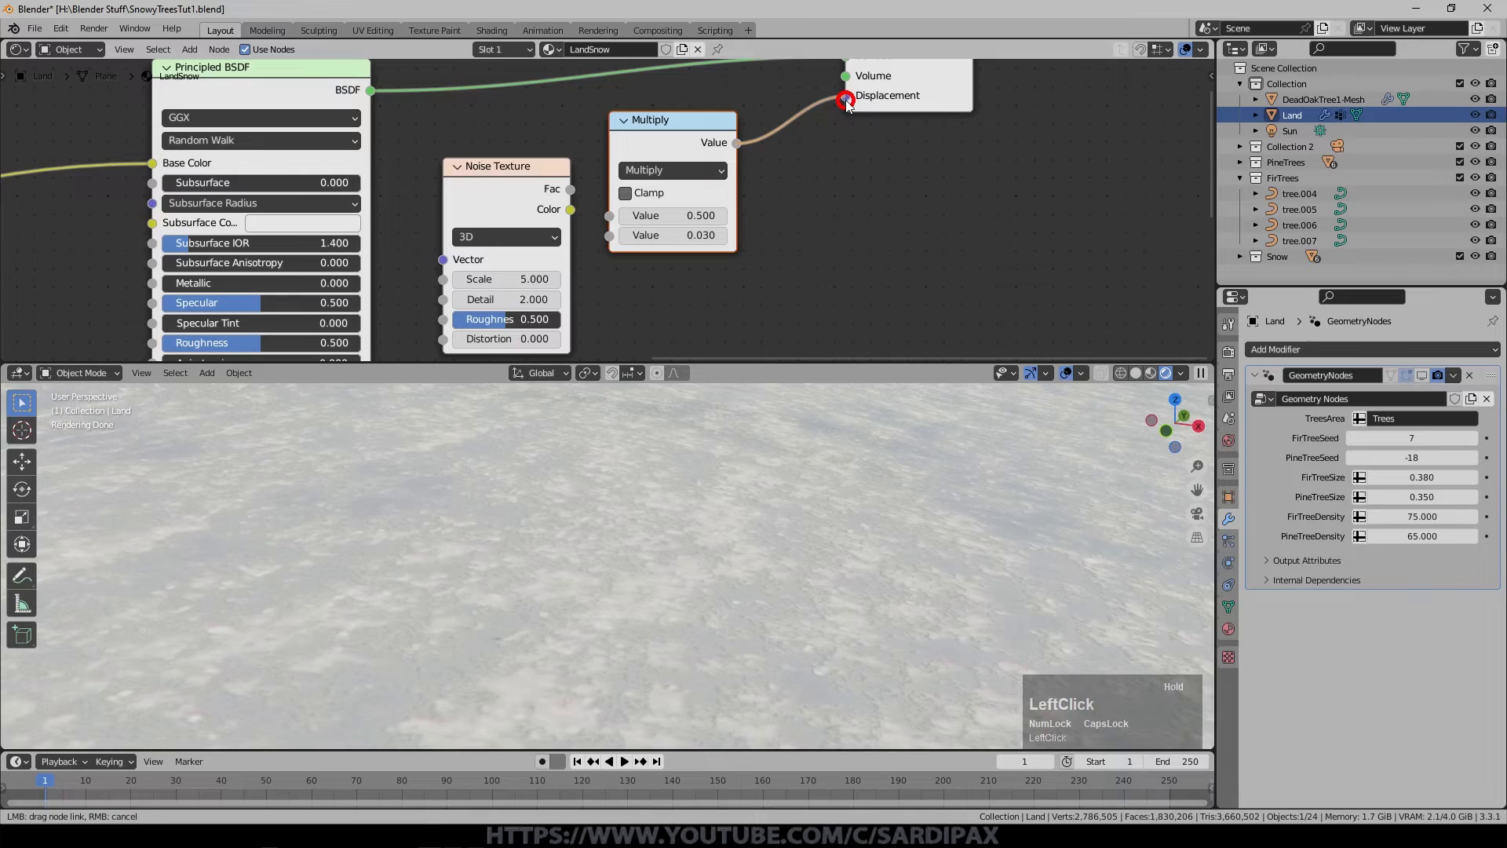
pyautogui.middleClick(889, 153)
pyautogui.moveTo(888, 153); pyautogui.dragTo(831, 230, button='middle')
pyautogui.moveTo(676, 198); pyautogui.dragTo(715, 189)
pyautogui.moveTo(683, 240); pyautogui.dragTo(669, 211, button='middle')
pyautogui.moveTo(500, 237); pyautogui.dragTo(575, 253)
pyautogui.moveTo(546, 309); pyautogui.dragTo(555, 269, button='middle')
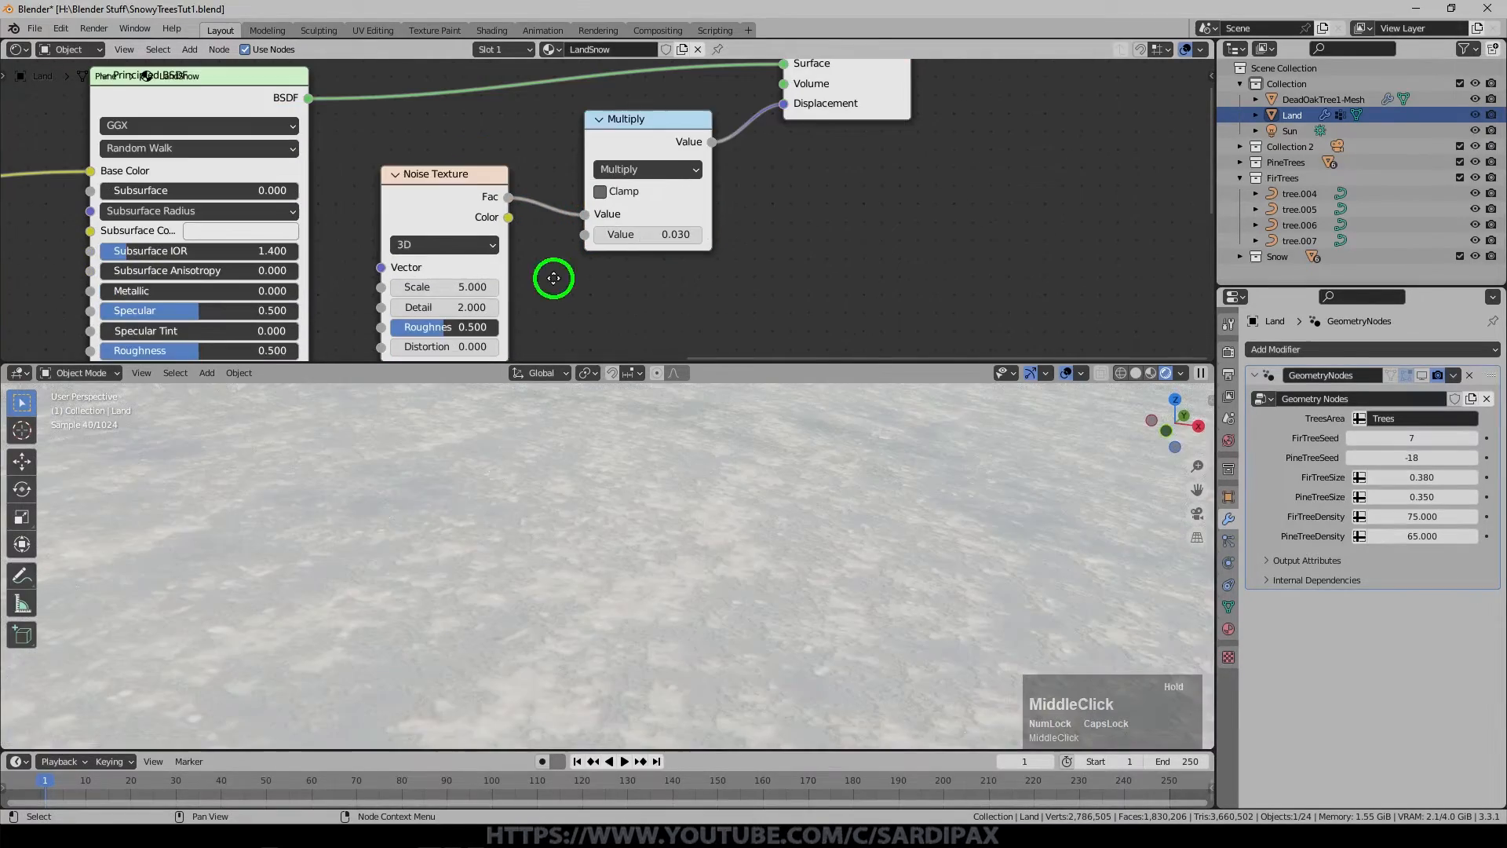
# Set the Noise Texture's scale to 2500 and its detail to 15.
pyautogui.click(446, 288)
pyautogui.write('2')
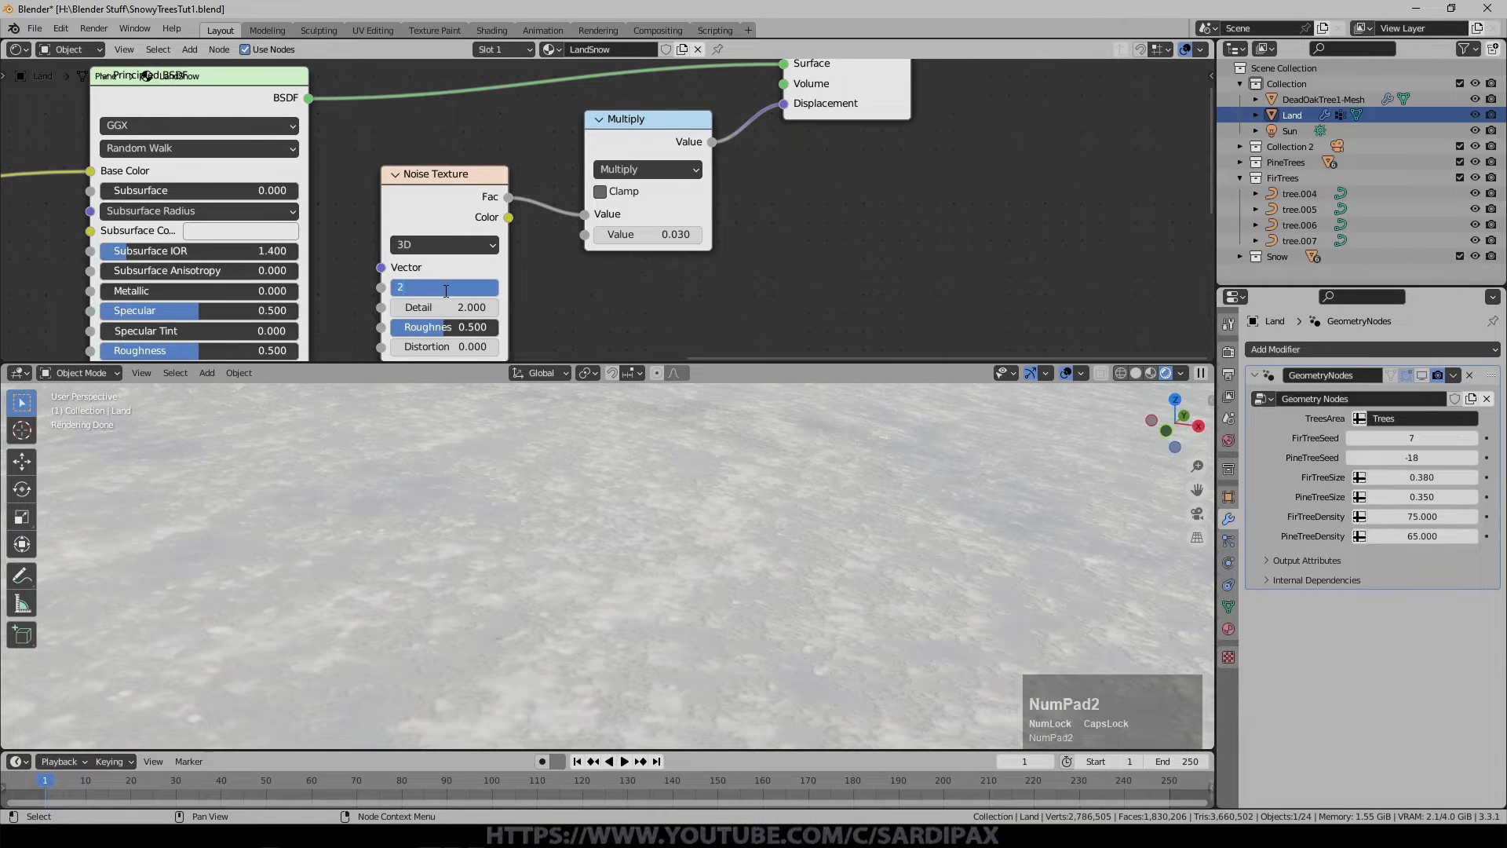
pyautogui.press('KP_Enter')
pyautogui.moveTo(437, 307); pyautogui.dragTo(438, 322)
pyautogui.scroll(-2, 725, 623)
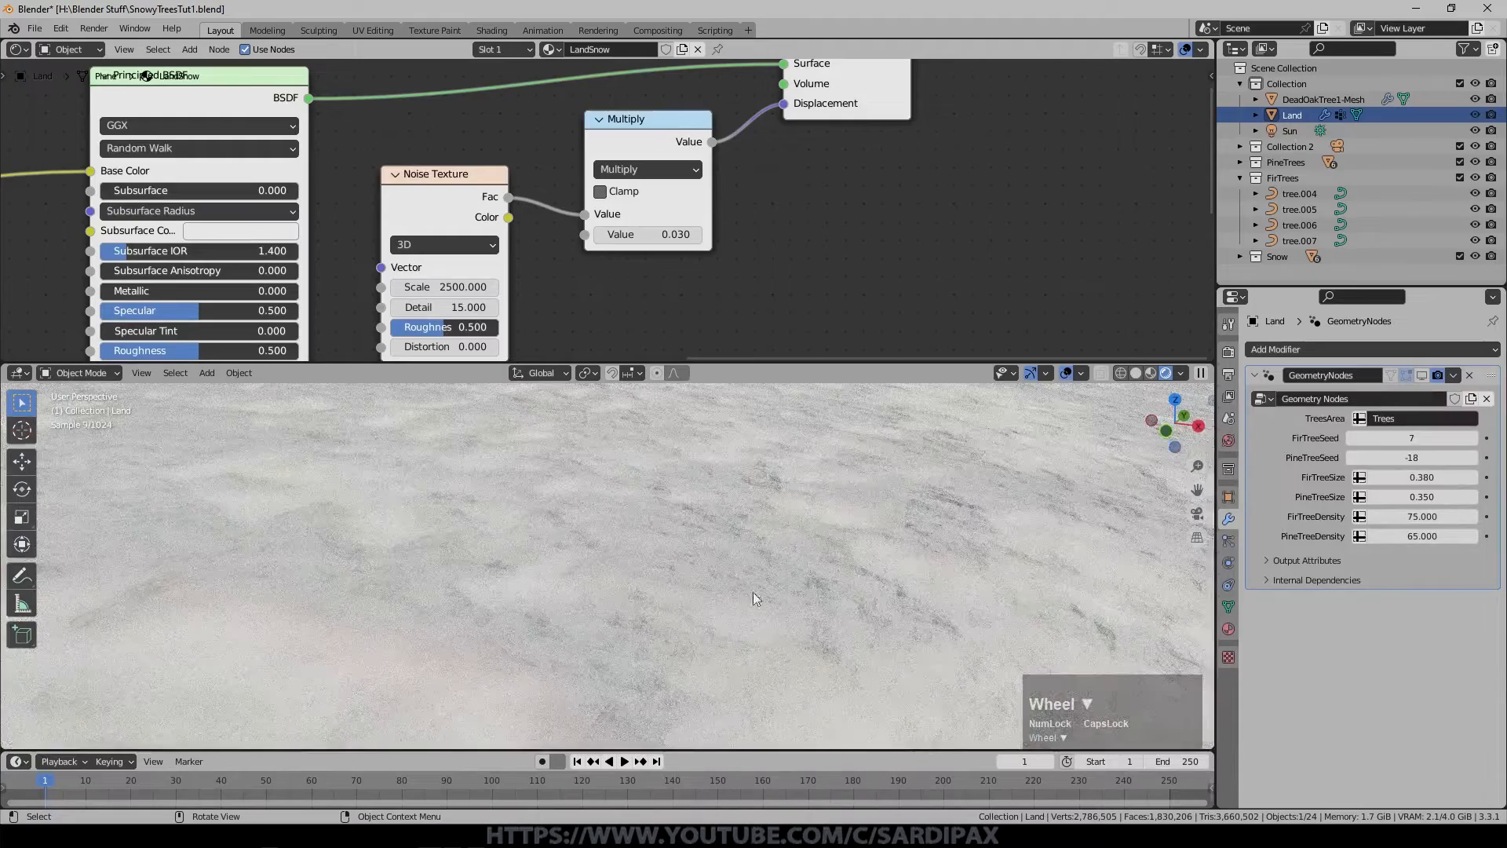
# Unlink Displacement to compare, then disconnect Base Color and Normal and relink Displacement to judge the noise on its own.
pyautogui.moveTo(783, 103); pyautogui.dragTo(730, 157)
pyautogui.scroll(-7, 71, 228)
pyautogui.moveTo(344, 125); pyautogui.dragTo(344, 356, button='middle')
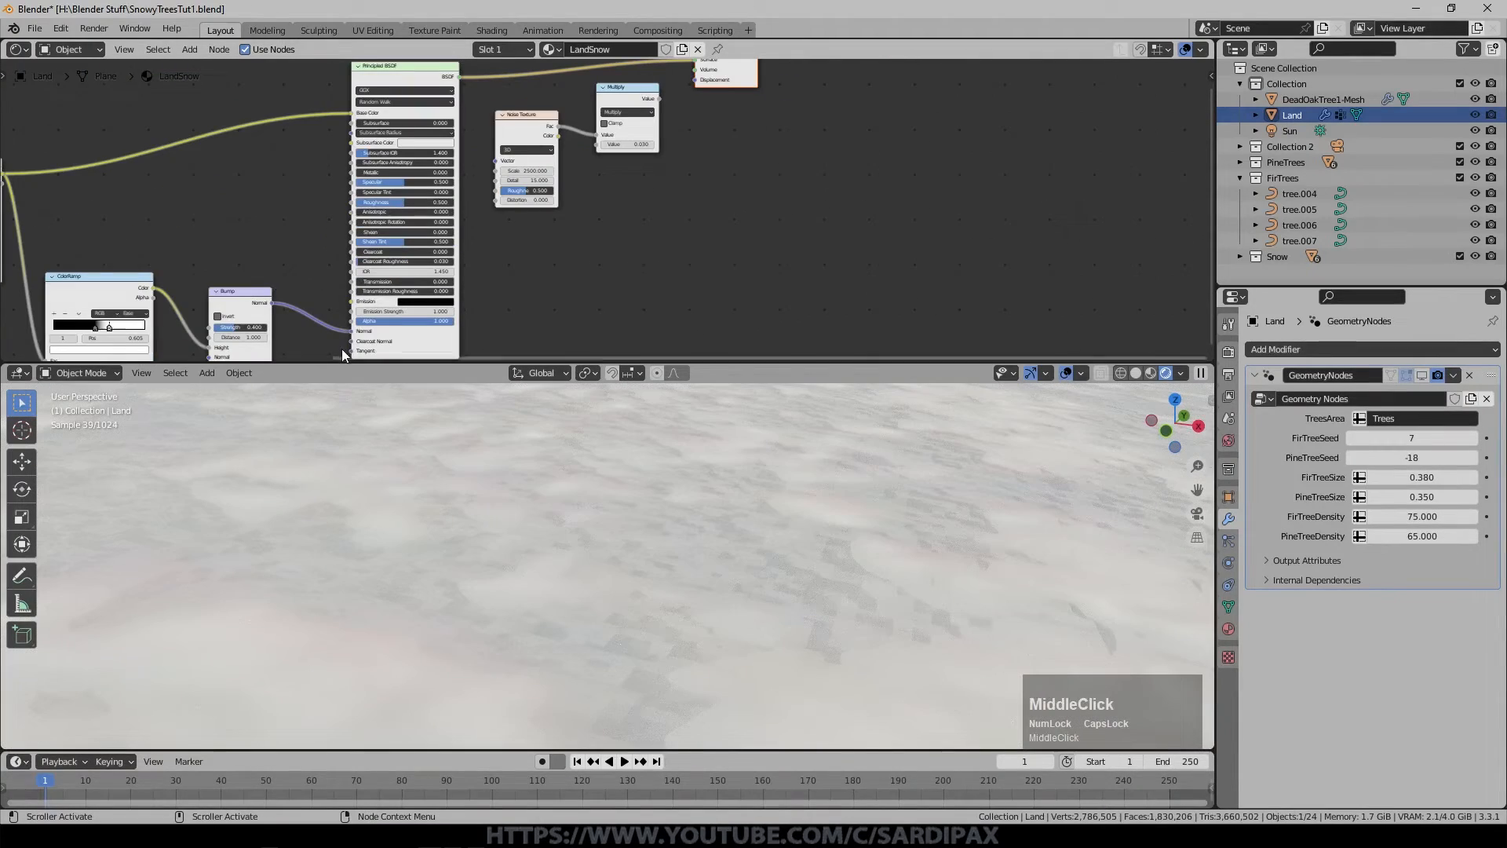
pyautogui.moveTo(353, 118); pyautogui.dragTo(306, 149)
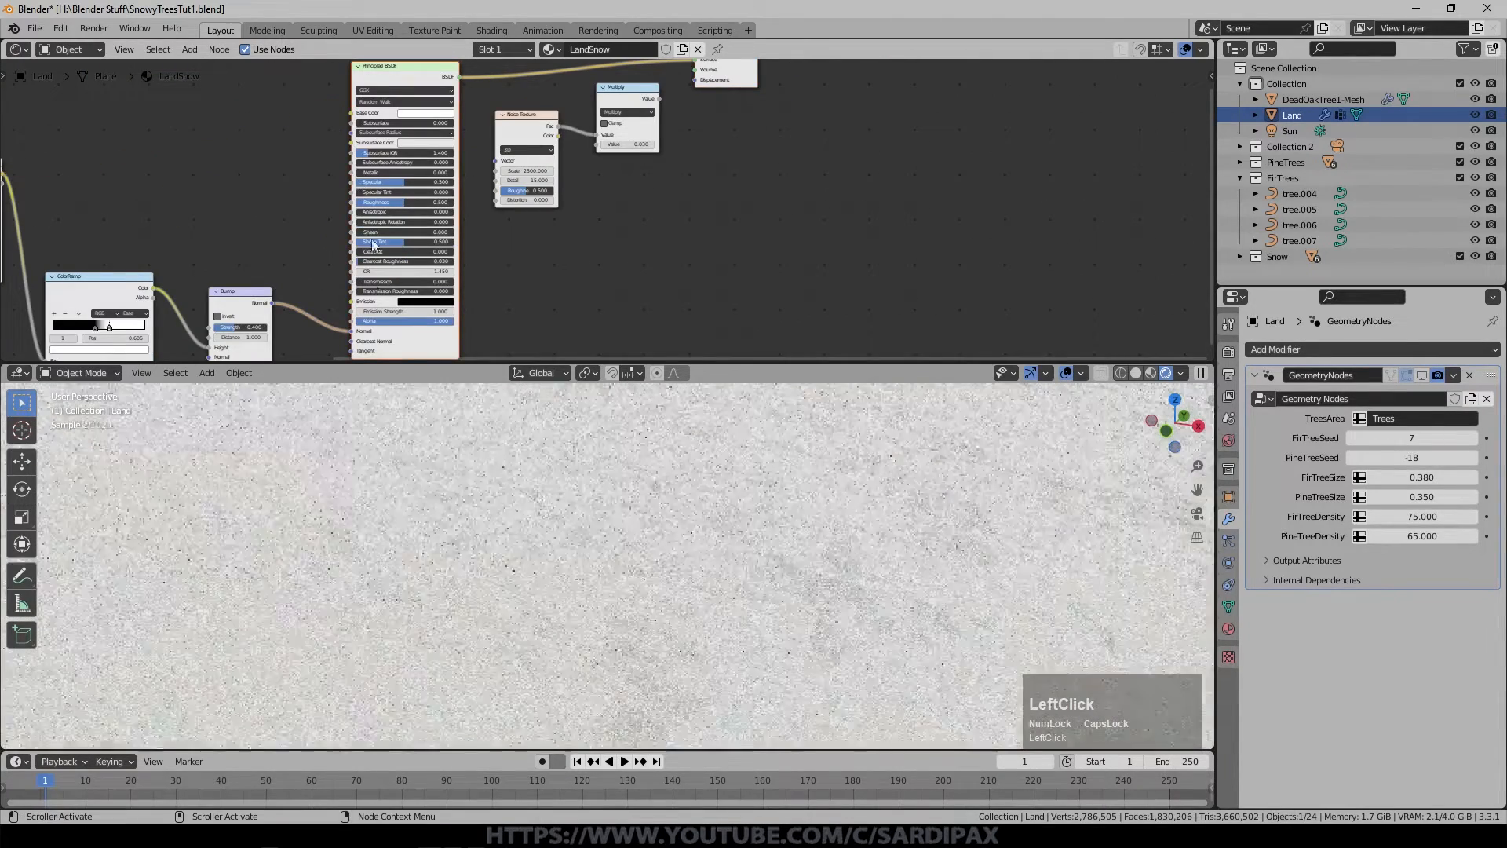
pyautogui.moveTo(352, 330); pyautogui.dragTo(324, 326)
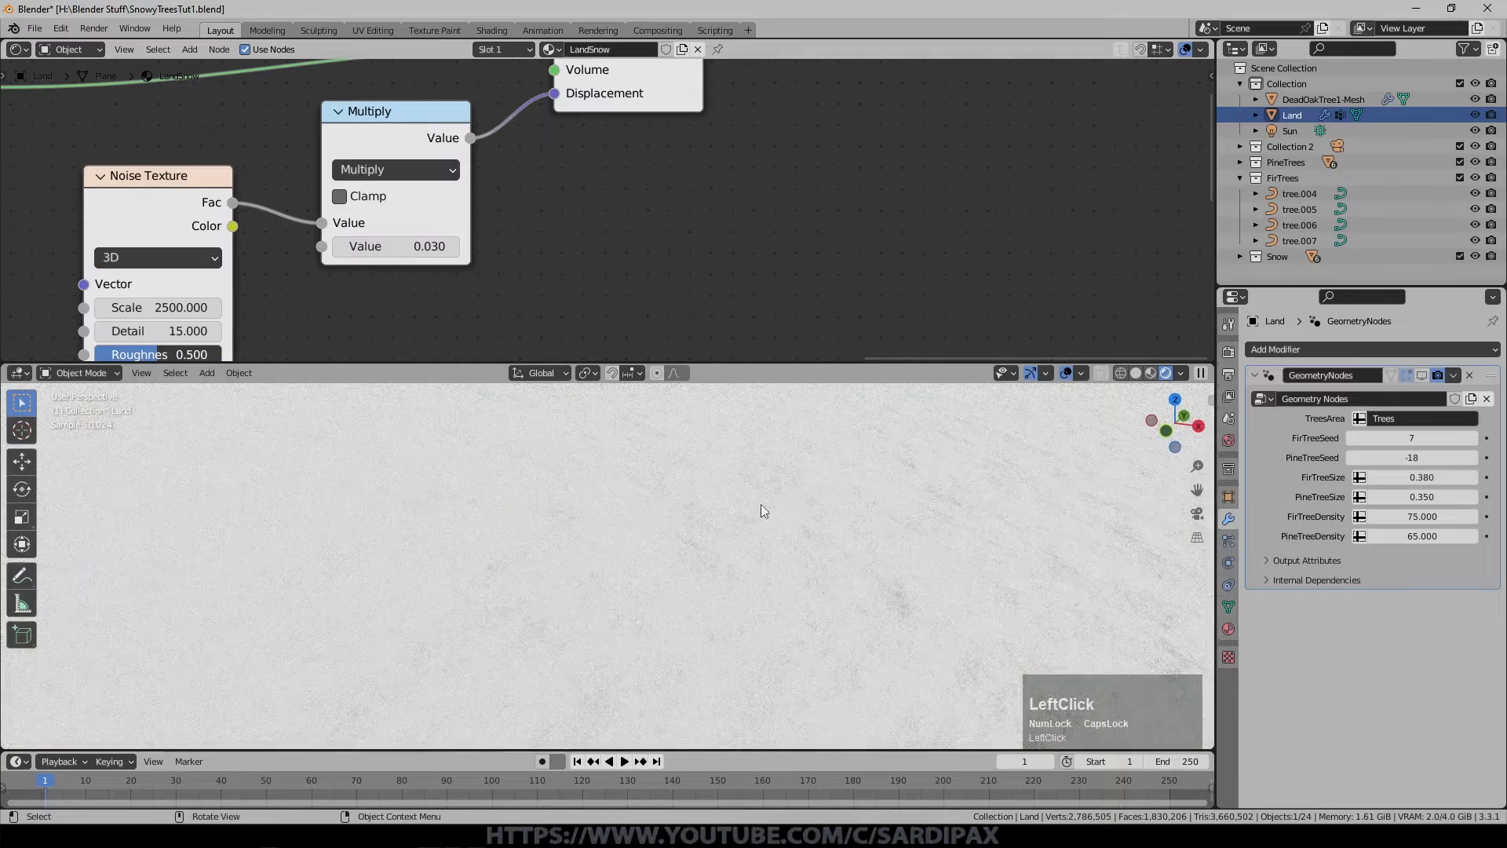
pyautogui.scroll(-4, 771, 495)
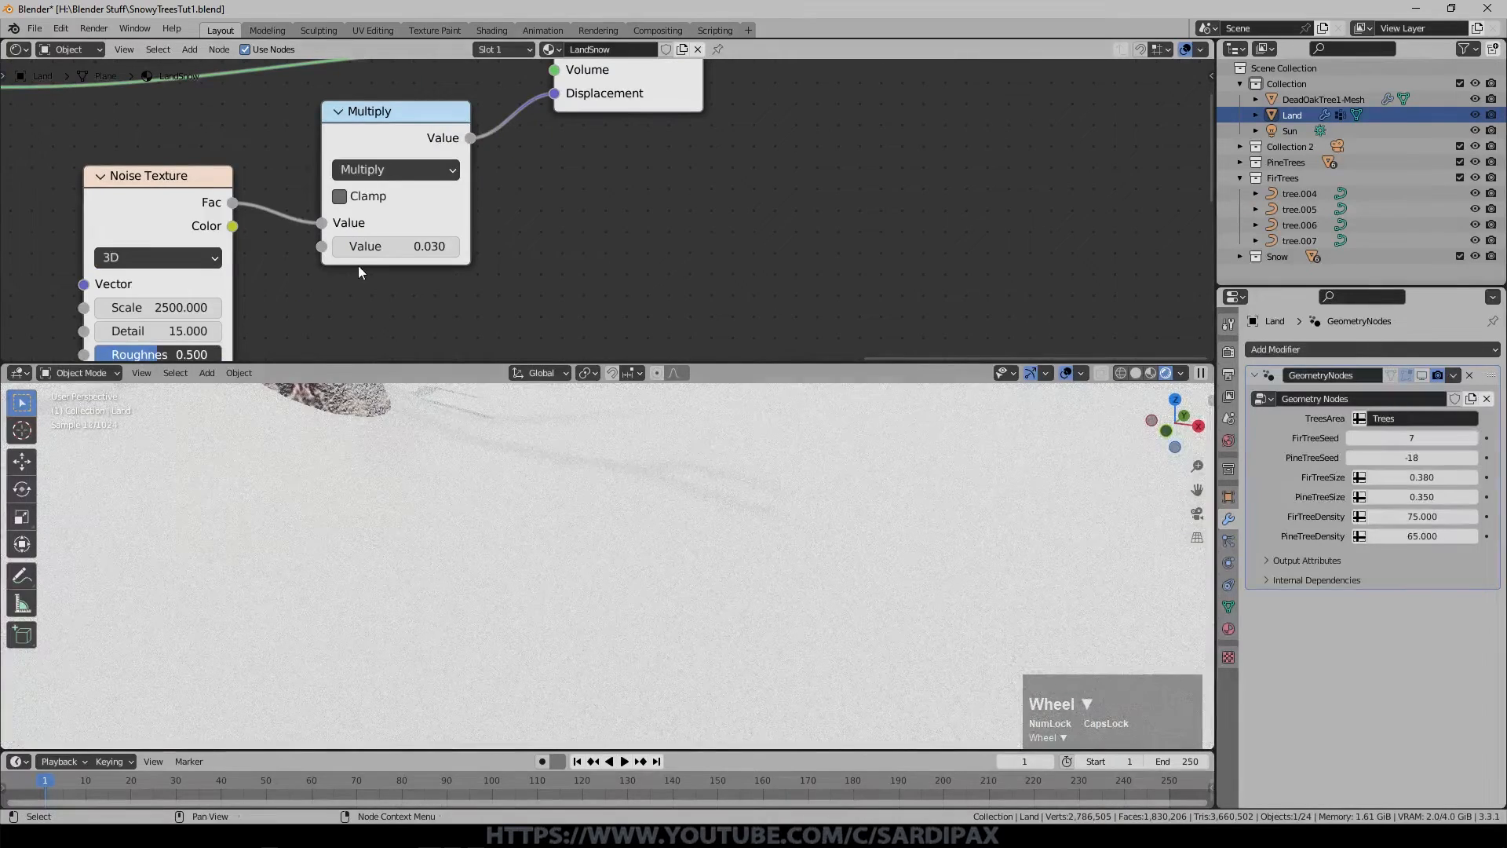
# Set the Multiply node's second value to 0.1 and the Noise Texture's scale to 5000.
pyautogui.click(414, 246)
pyautogui.write('.1')
pyautogui.press('Return')
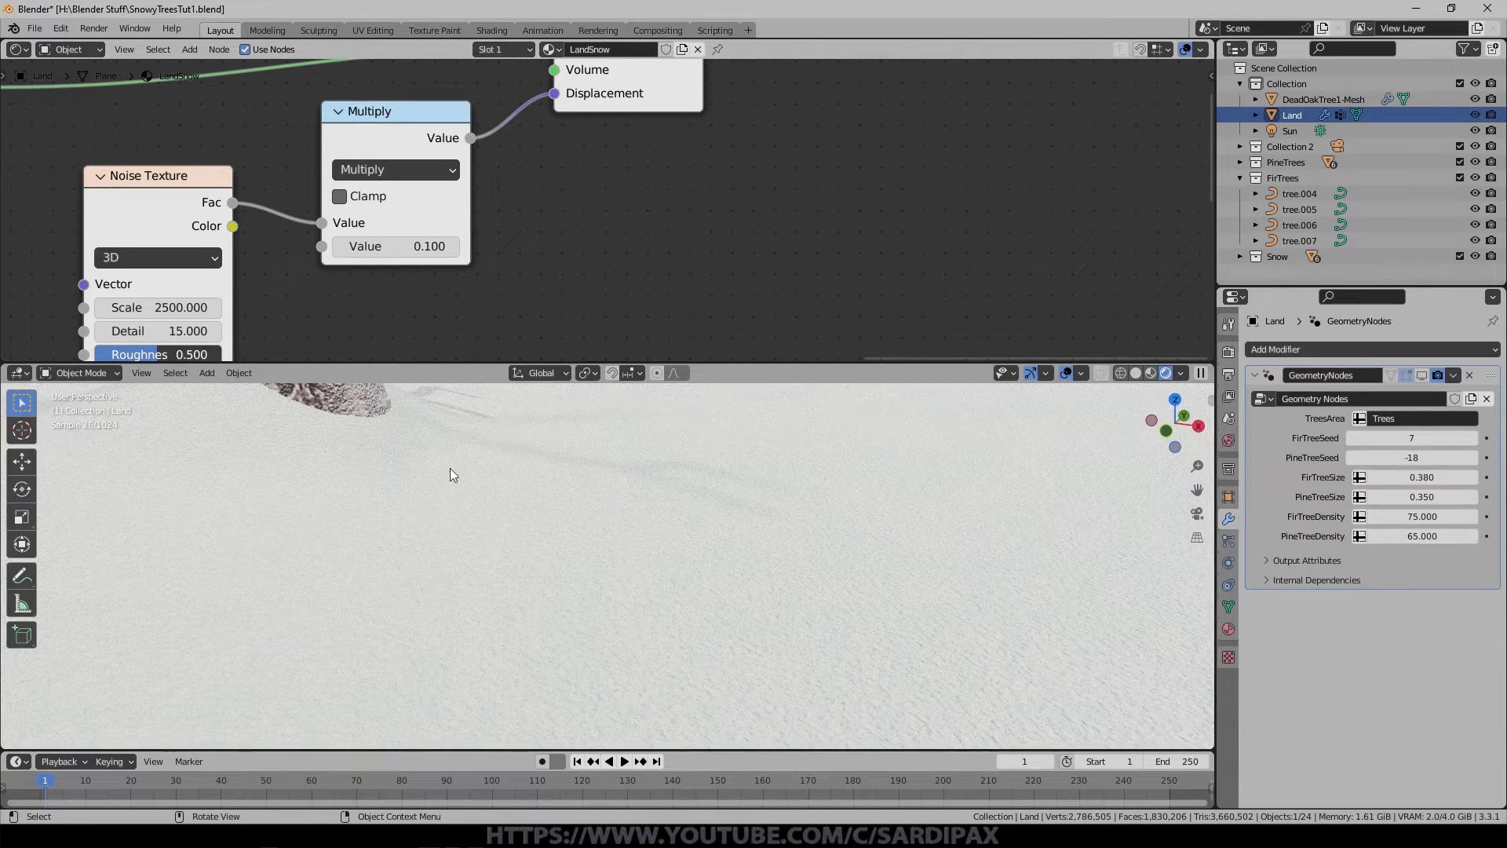
pyautogui.click(179, 306)
pyautogui.write('5000')
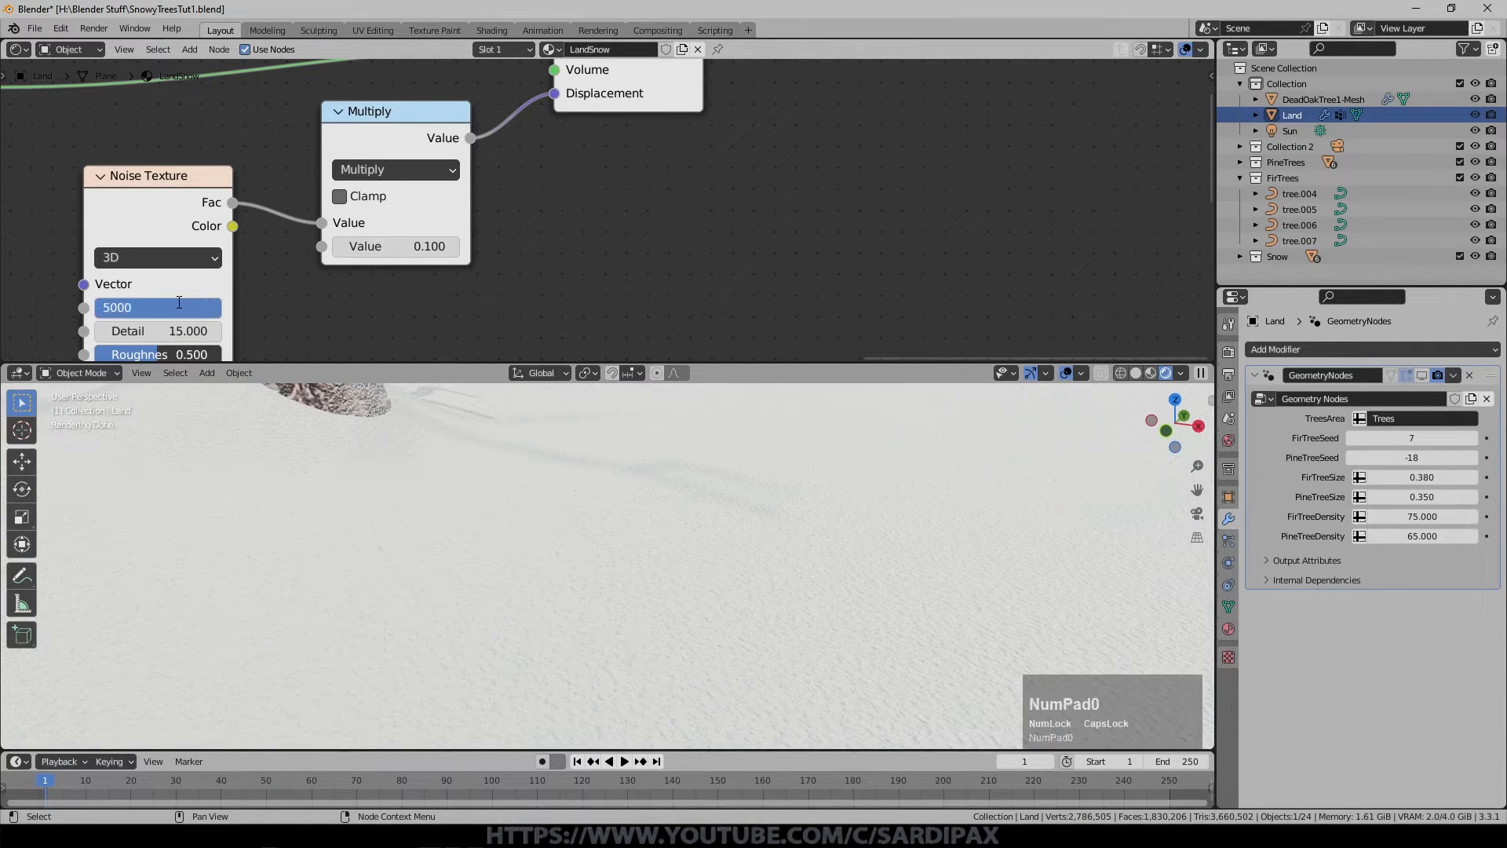
pyautogui.press('KP_Enter')
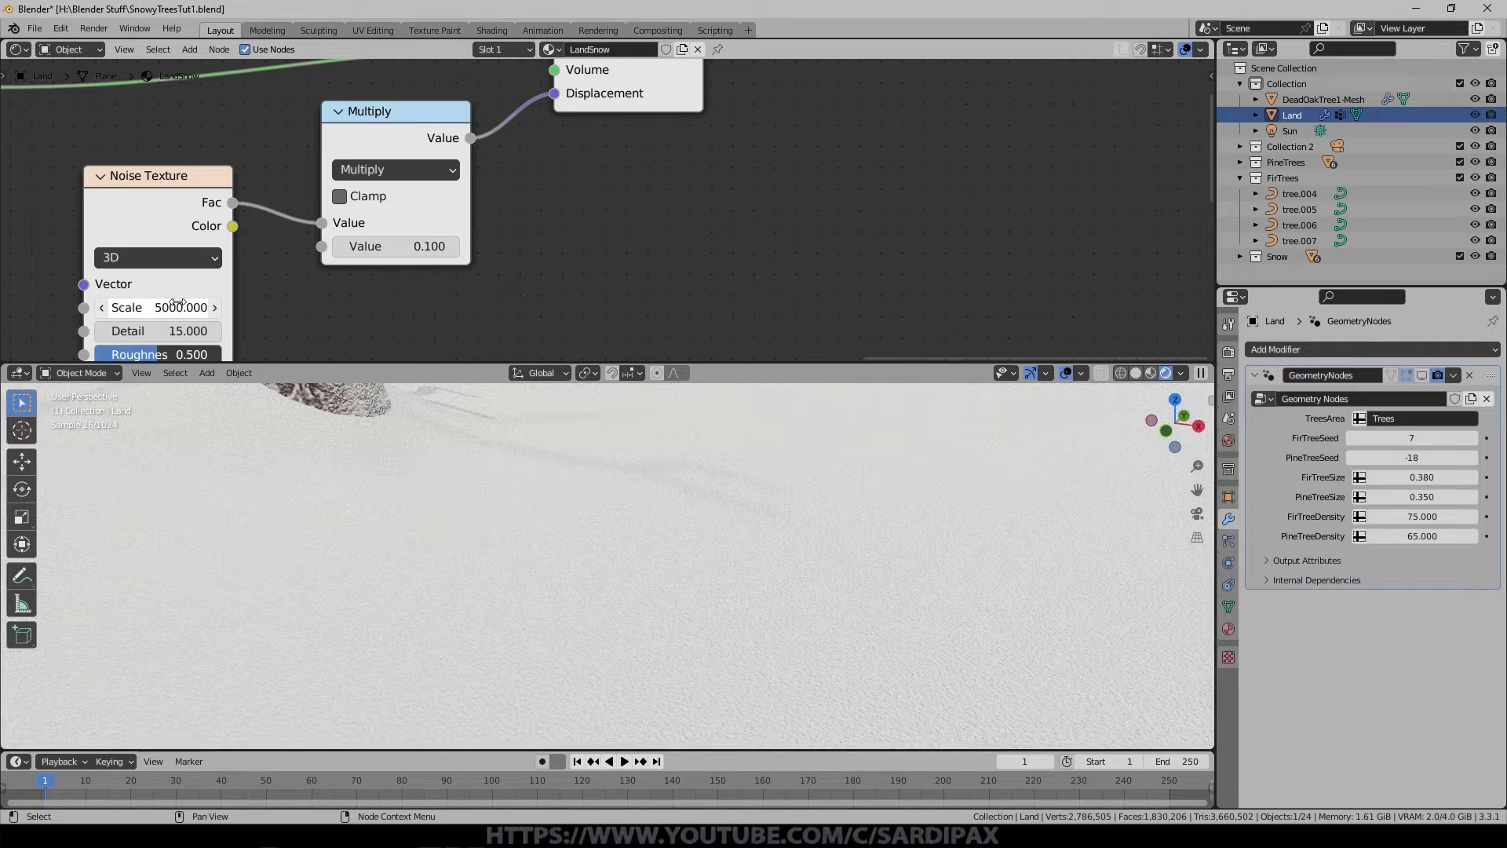
# Link the snow image's Color to Base Color and the Bump node's Normal to the Principled BSDF's Normal again.
pyautogui.moveTo(42, 234); pyautogui.dragTo(227, 226)
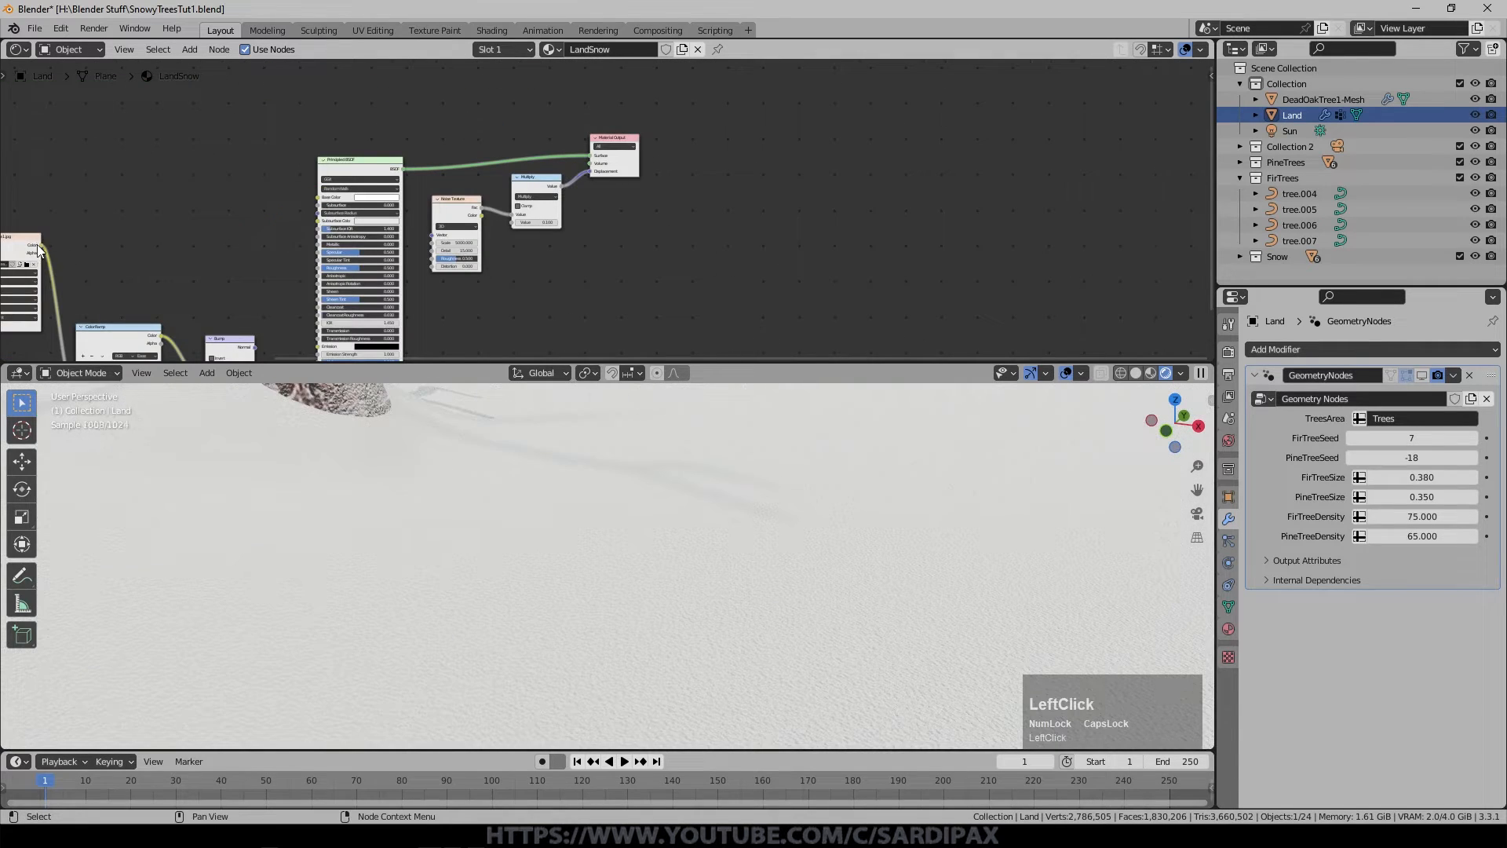
pyautogui.moveTo(327, 191); pyautogui.dragTo(387, 134, button='middle')
pyautogui.scroll(4, 380, 178)
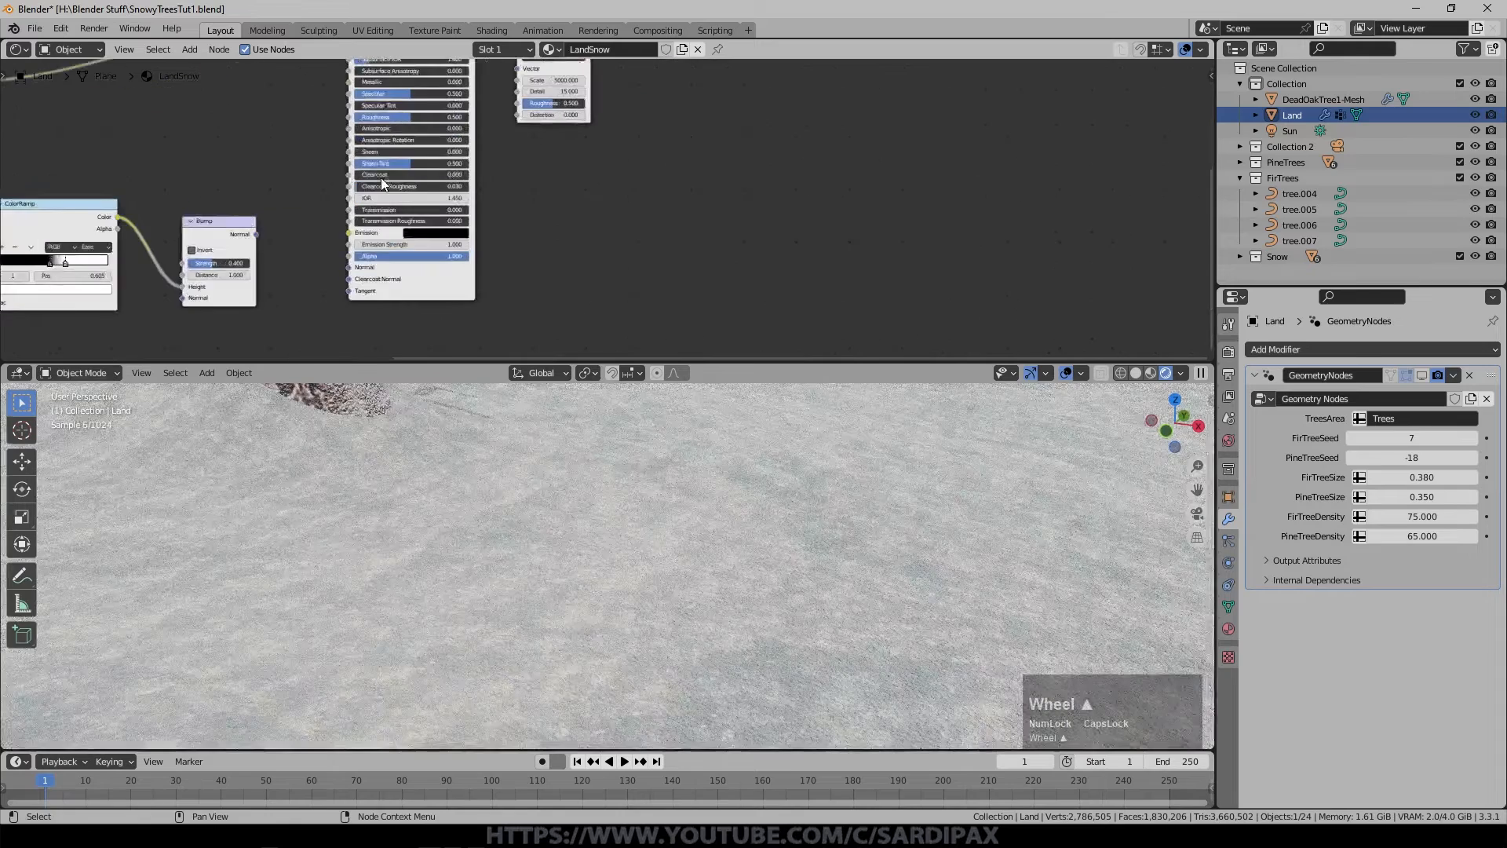
pyautogui.moveTo(228, 236); pyautogui.dragTo(328, 272)
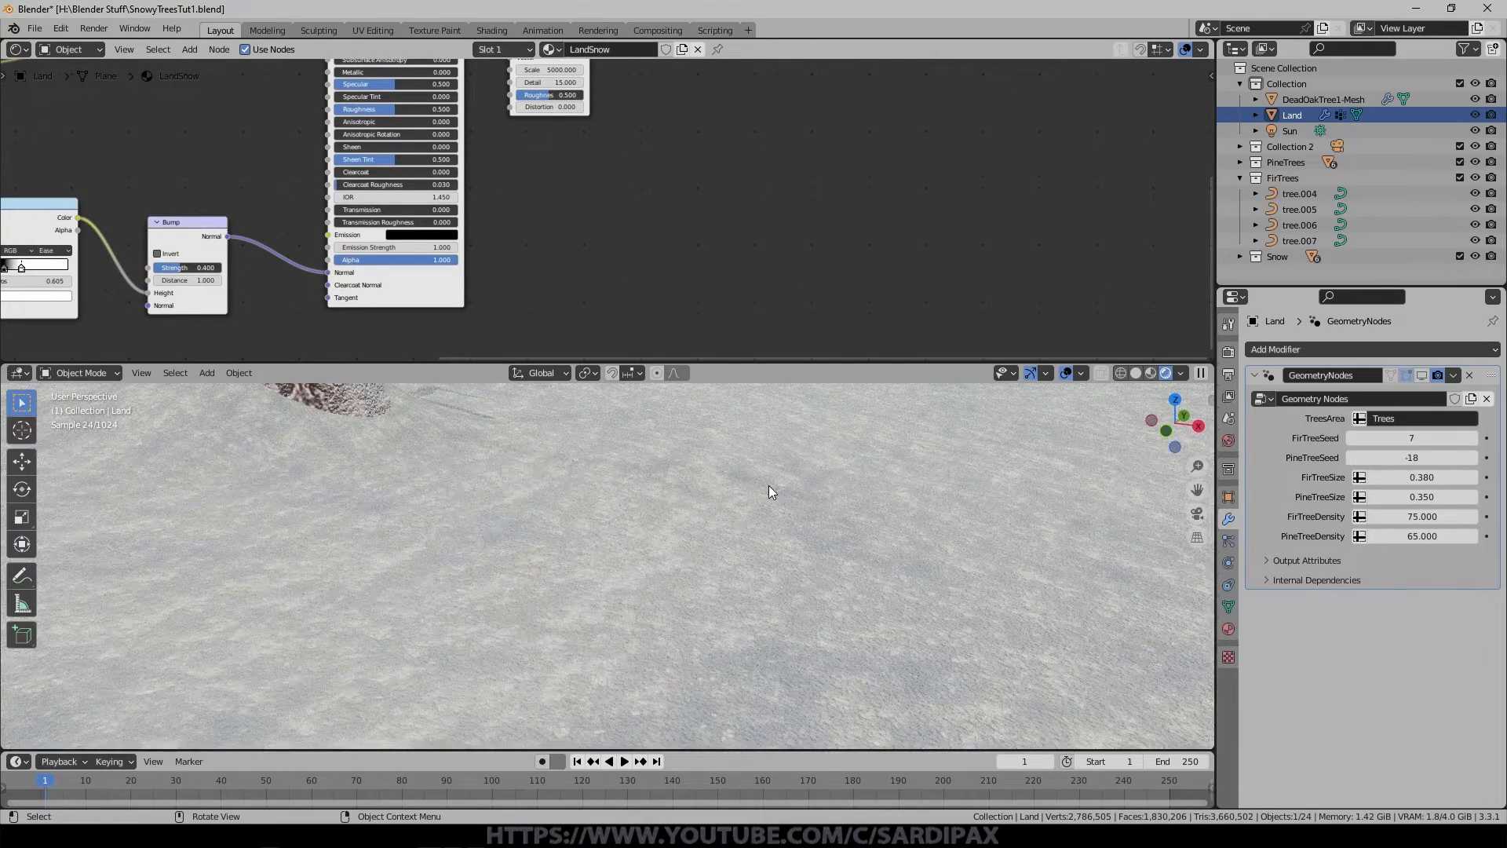
# Look at the snow through the scene camera and save the file.
pyautogui.scroll(-5, 770, 556)
pyautogui.press('KP_0')
pyautogui.hotkey('ctrl', 's')
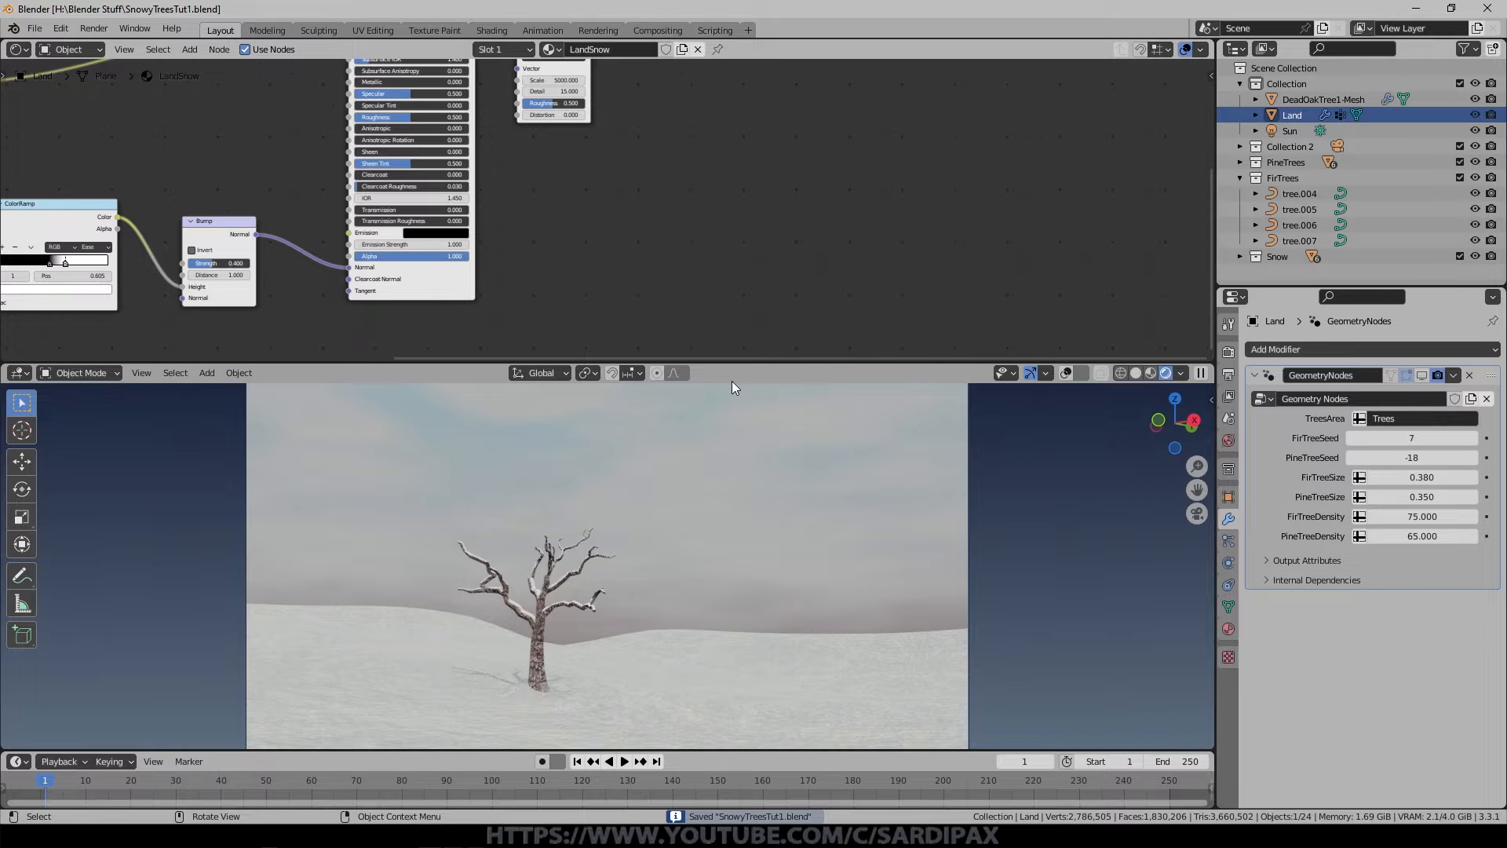
# Add a plane mesh, enlarge it and raise it about 11 m above the land.
pyautogui.scroll(-3, 731, 550)
pyautogui.hotkey('shift', 'a')
pyautogui.moveTo(769, 255)
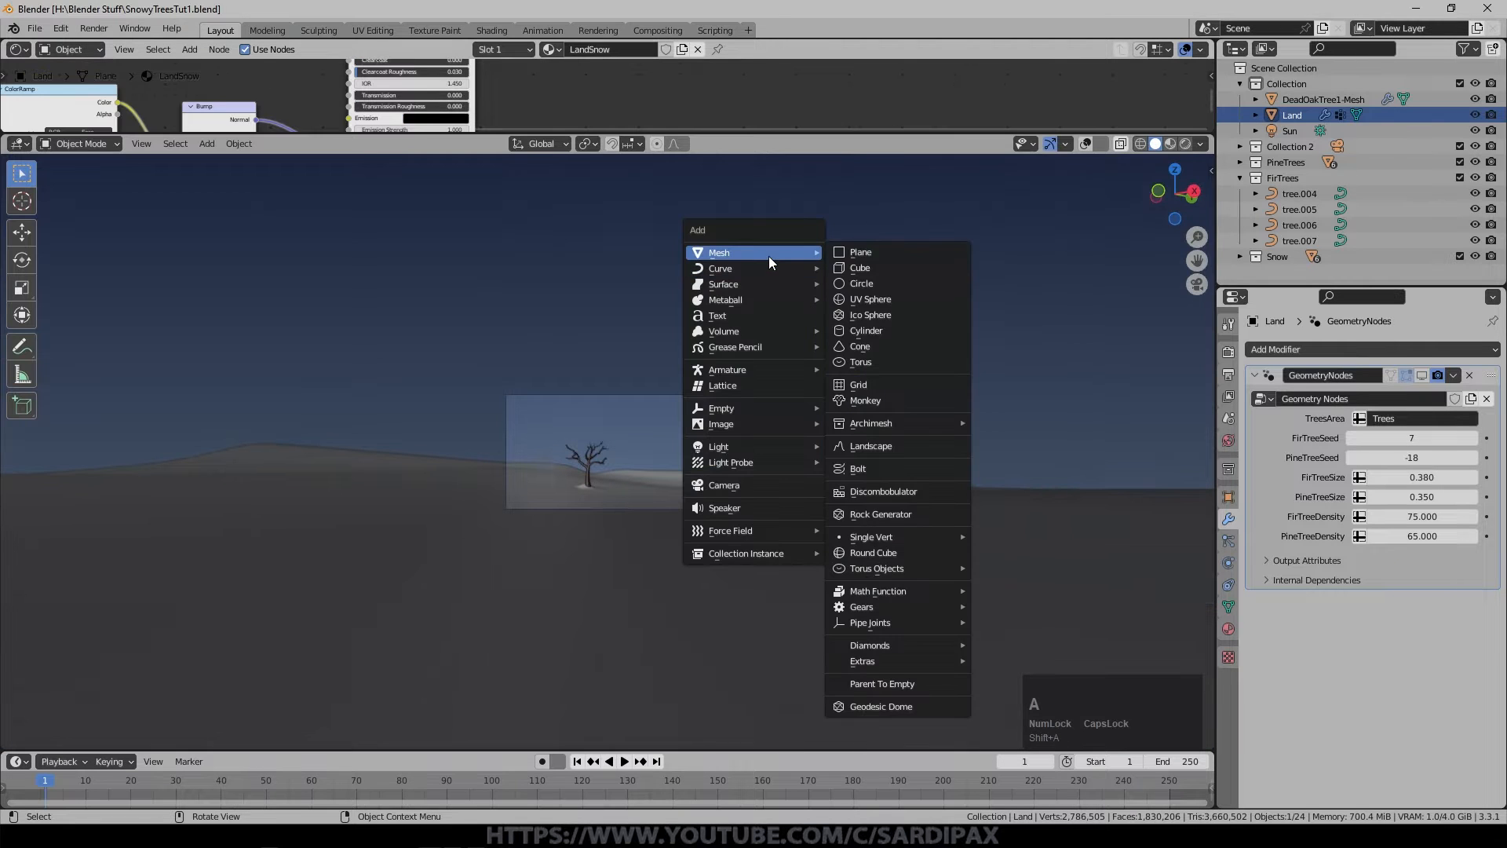
pyautogui.click(861, 251)
pyautogui.press('s')
pyautogui.press('Return')
# In top view, centre the new plane over the land and scale it by about 11.4 to cover the terrain.
pyautogui.press('KP_7')
pyautogui.scroll(-2, 825, 461)
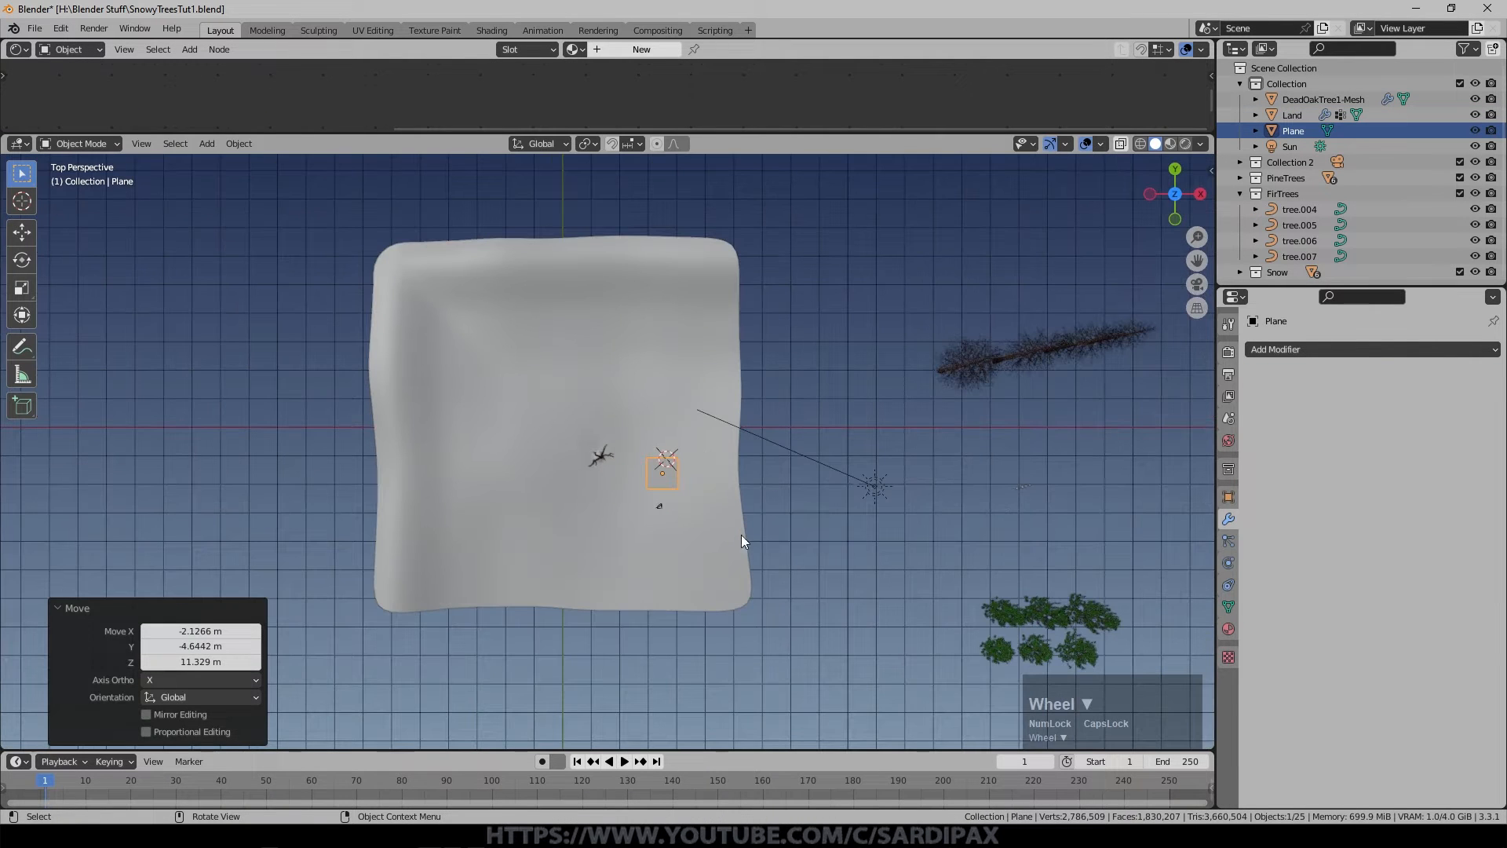
pyautogui.press('g')
pyautogui.click(669, 501)
pyautogui.press('s')
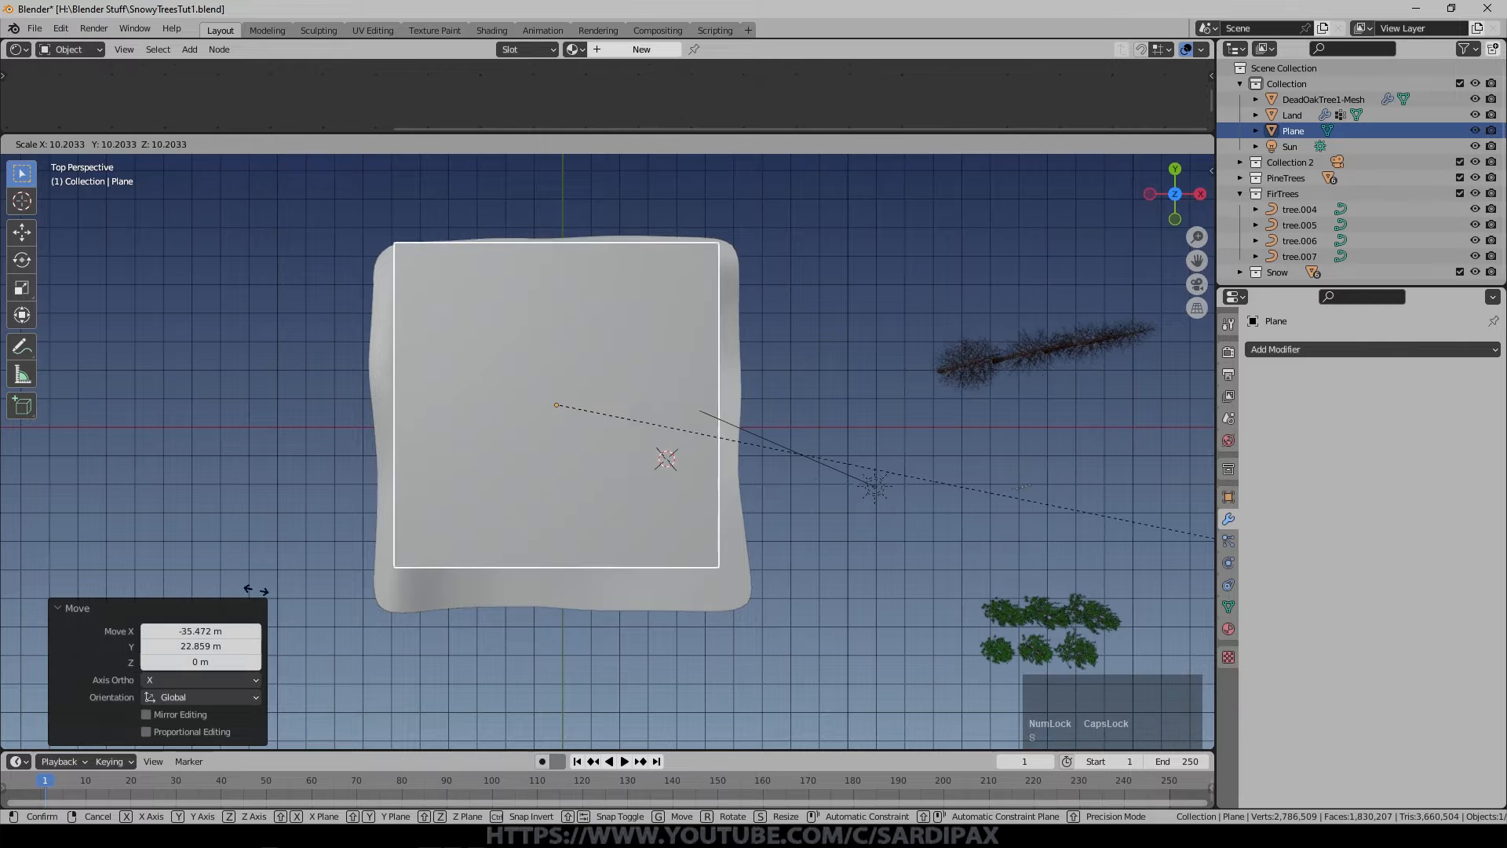
pyautogui.click(368, 600)
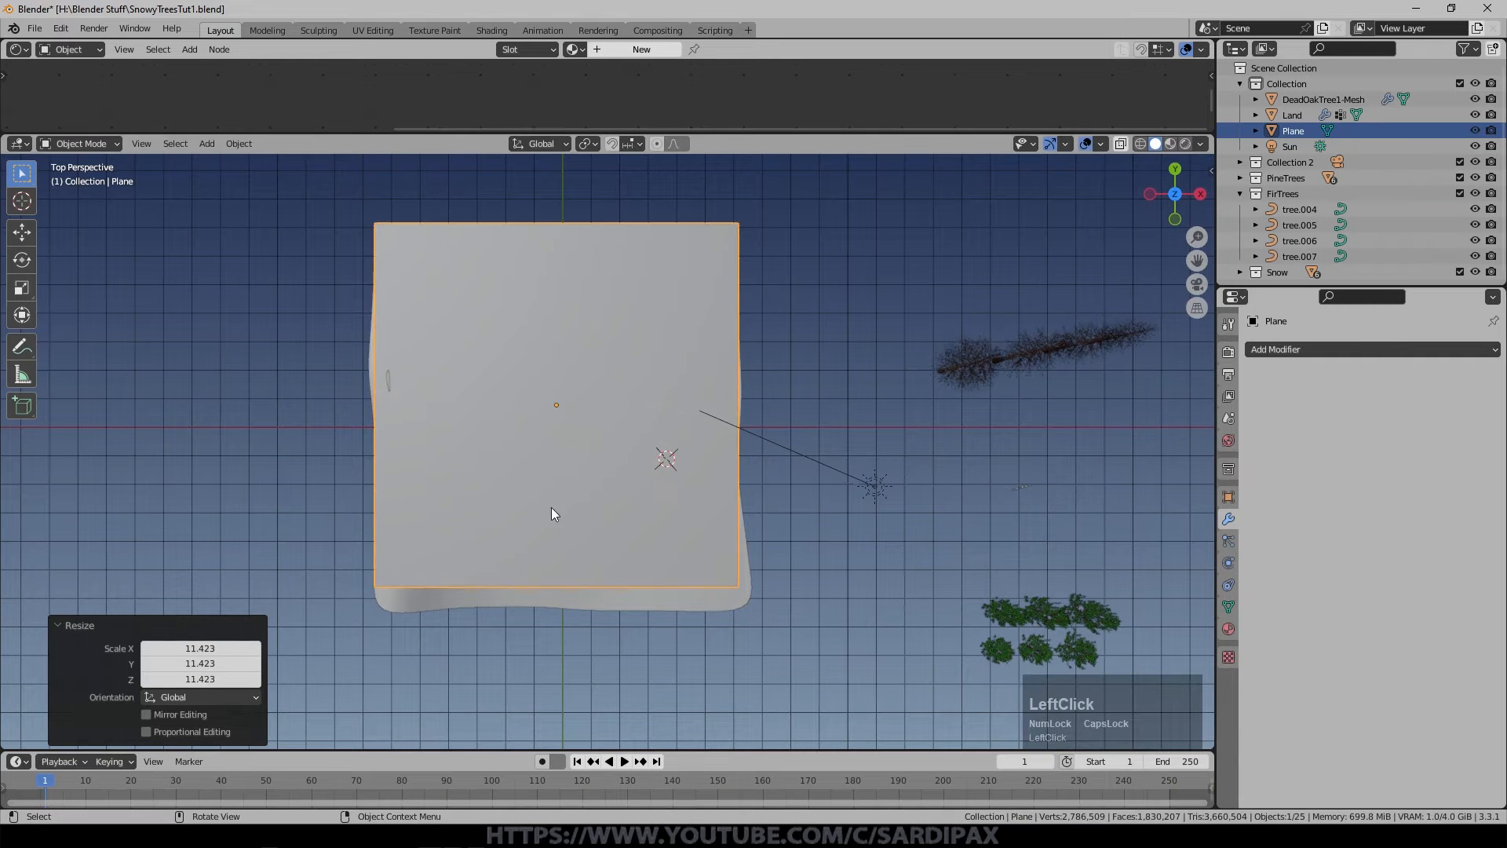
pyautogui.press('g')
pyautogui.click(825, 600)
# Raise the plane about 43 m along Z, high above the land and the dead tree.
pyautogui.moveTo(844, 609); pyautogui.dragTo(885, 463, button='middle')
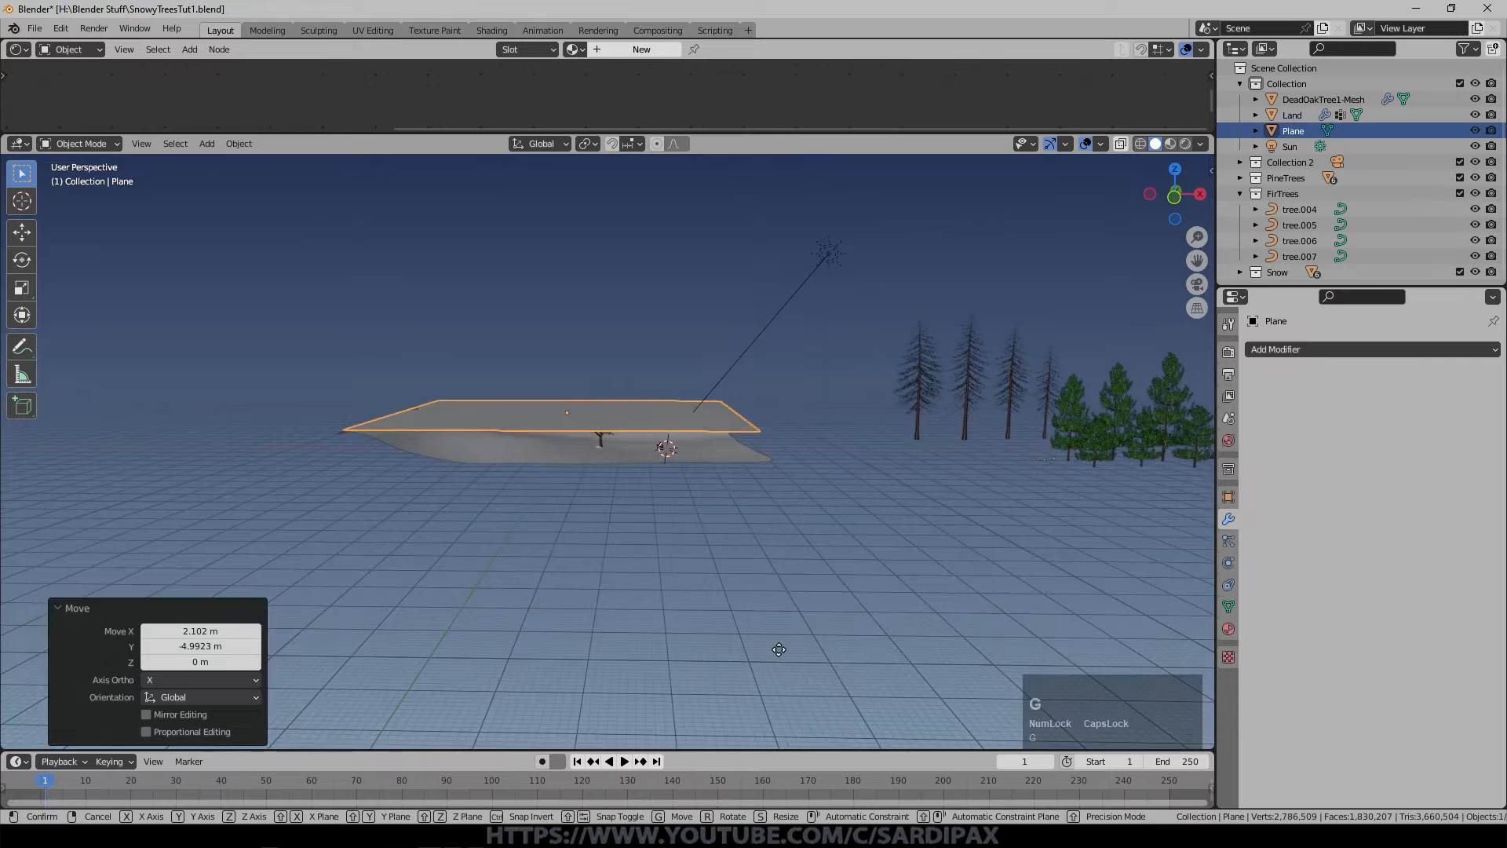
pyautogui.press('g')
pyautogui.press('z')
pyautogui.click(783, 528)
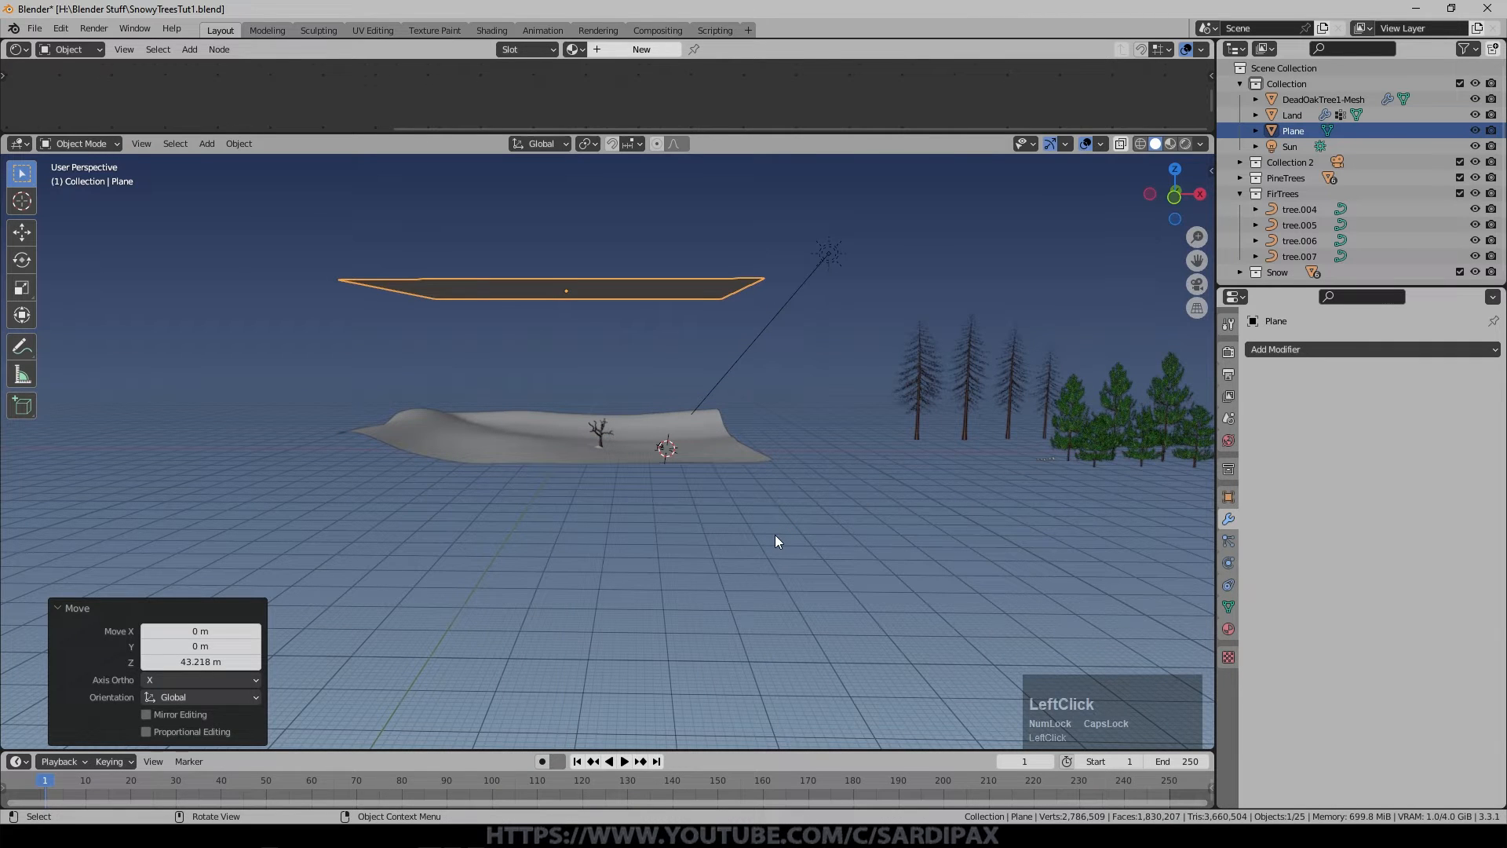
# Check the plane in camera view and extend the camera's clip end distance to 228 m.
pyautogui.press('KP_0')
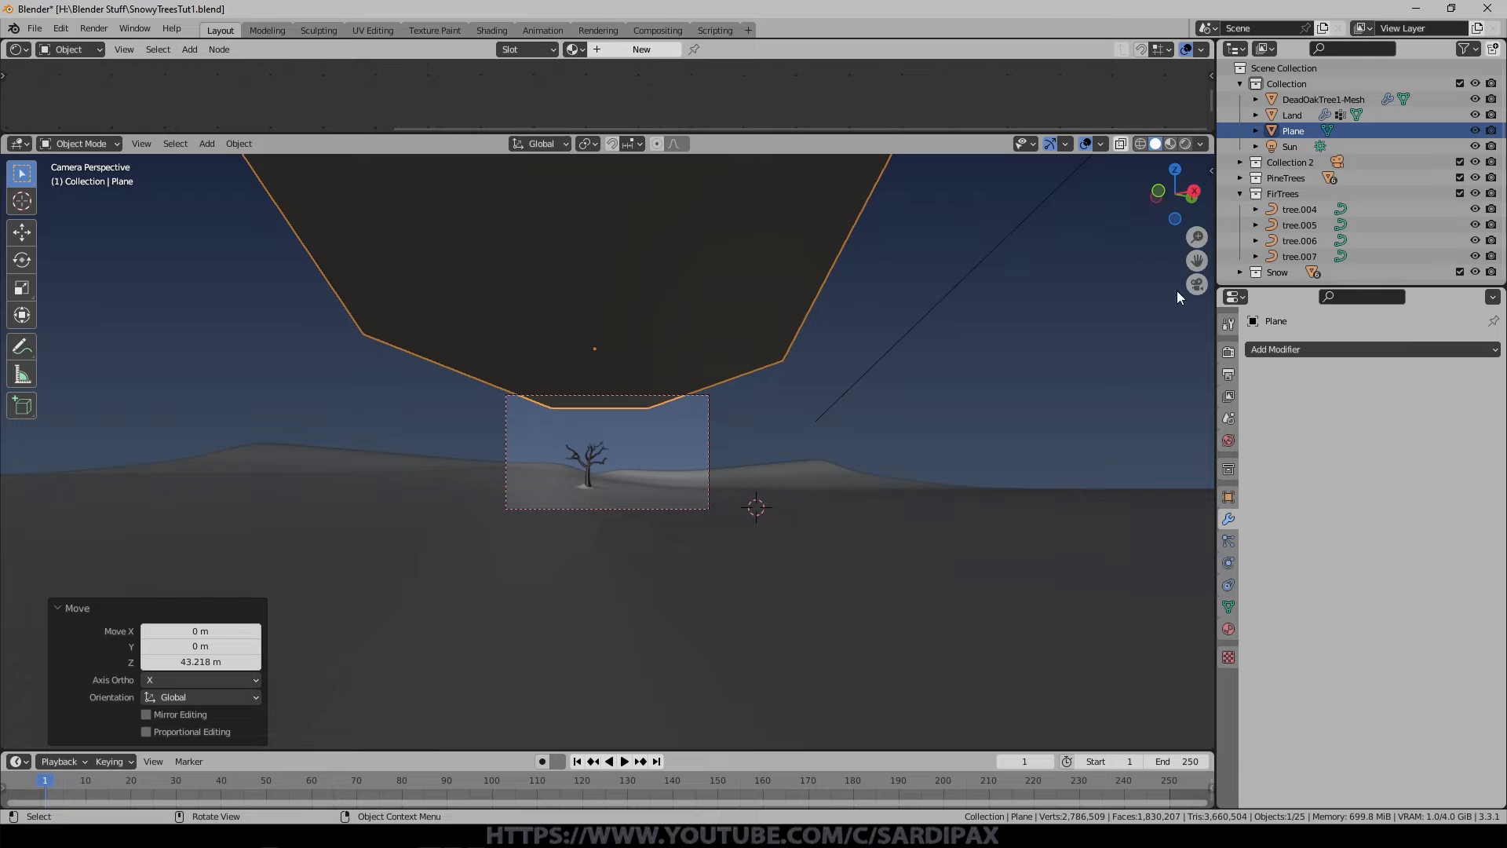
pyautogui.scroll(5, 760, 416)
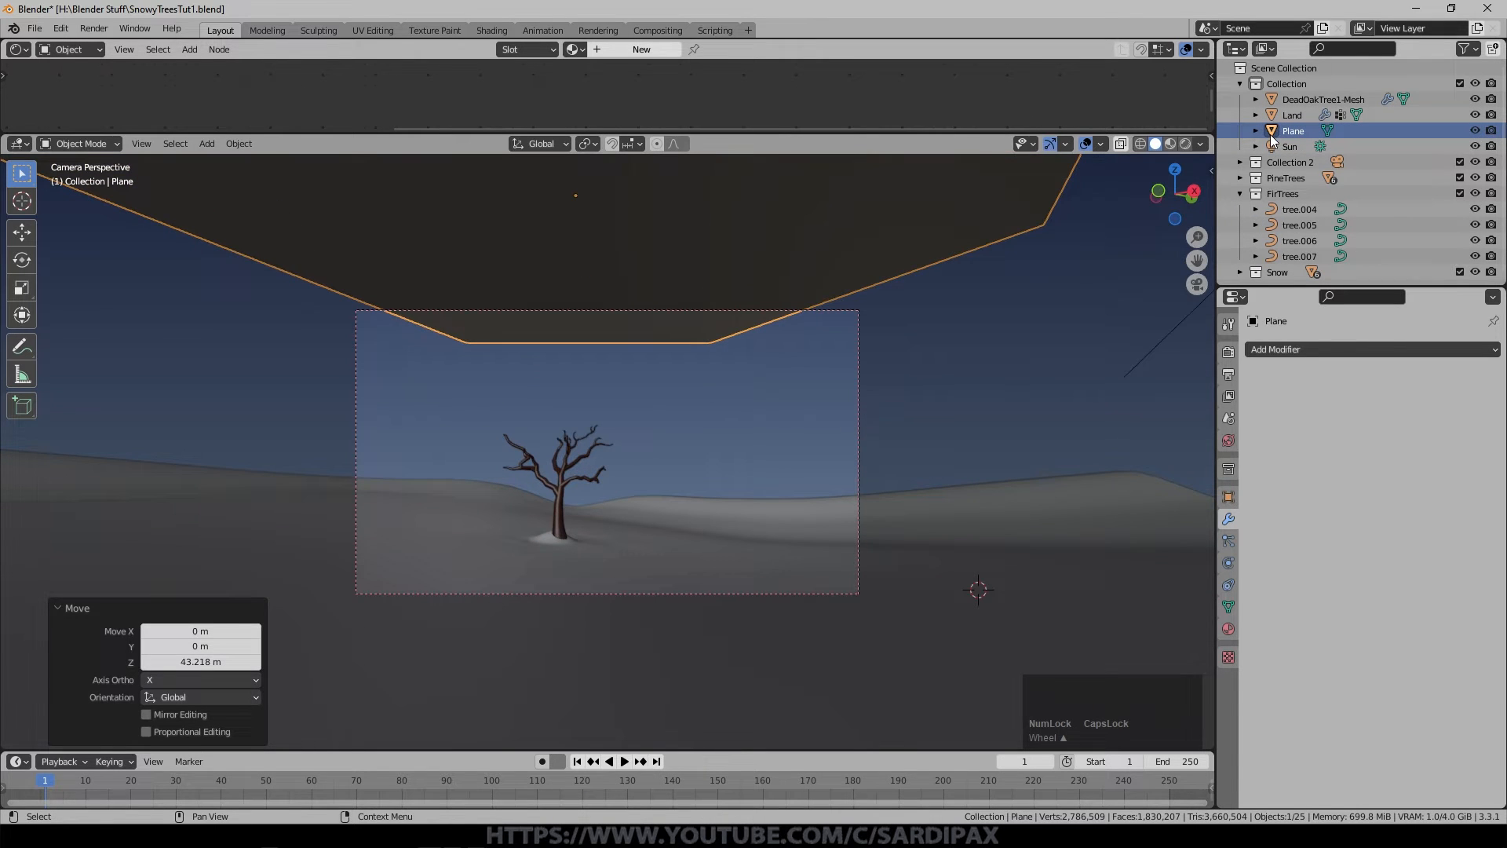
pyautogui.click(1240, 162)
pyautogui.click(1296, 178)
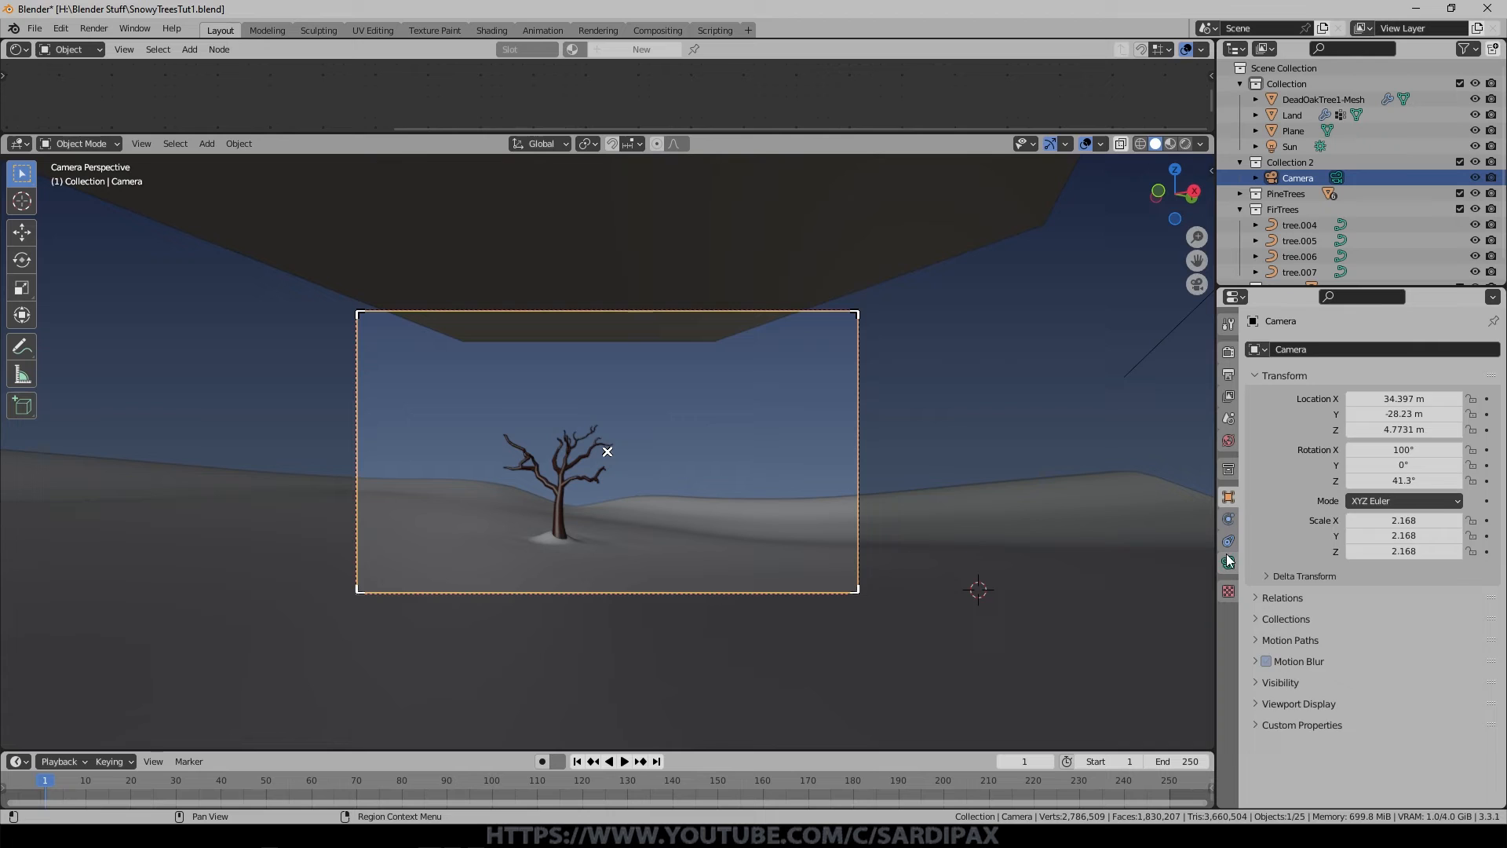
pyautogui.click(1230, 561)
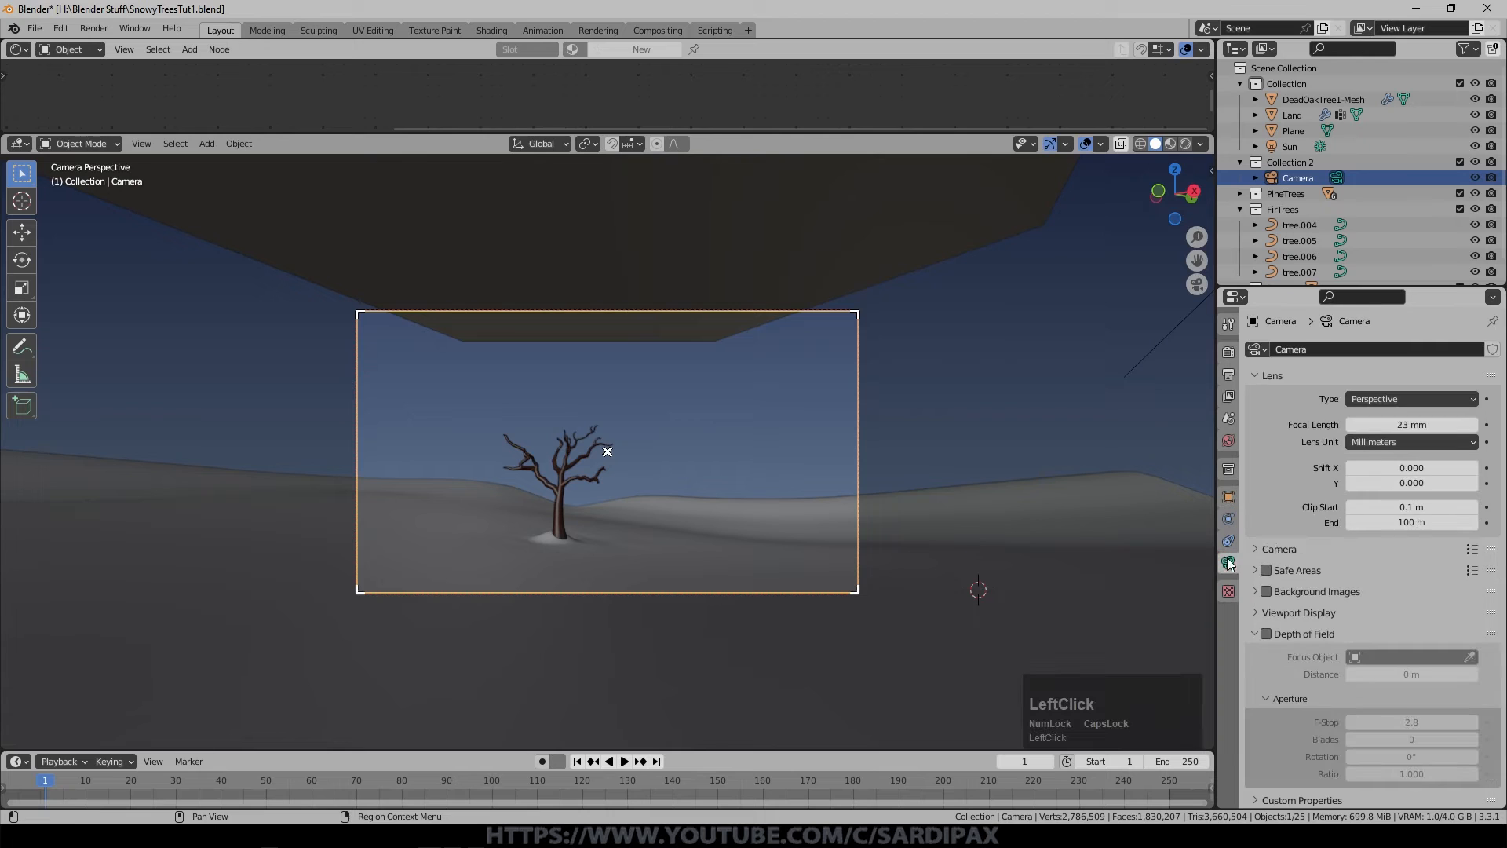
pyautogui.moveTo(1405, 522); pyautogui.dragTo(918, 349)
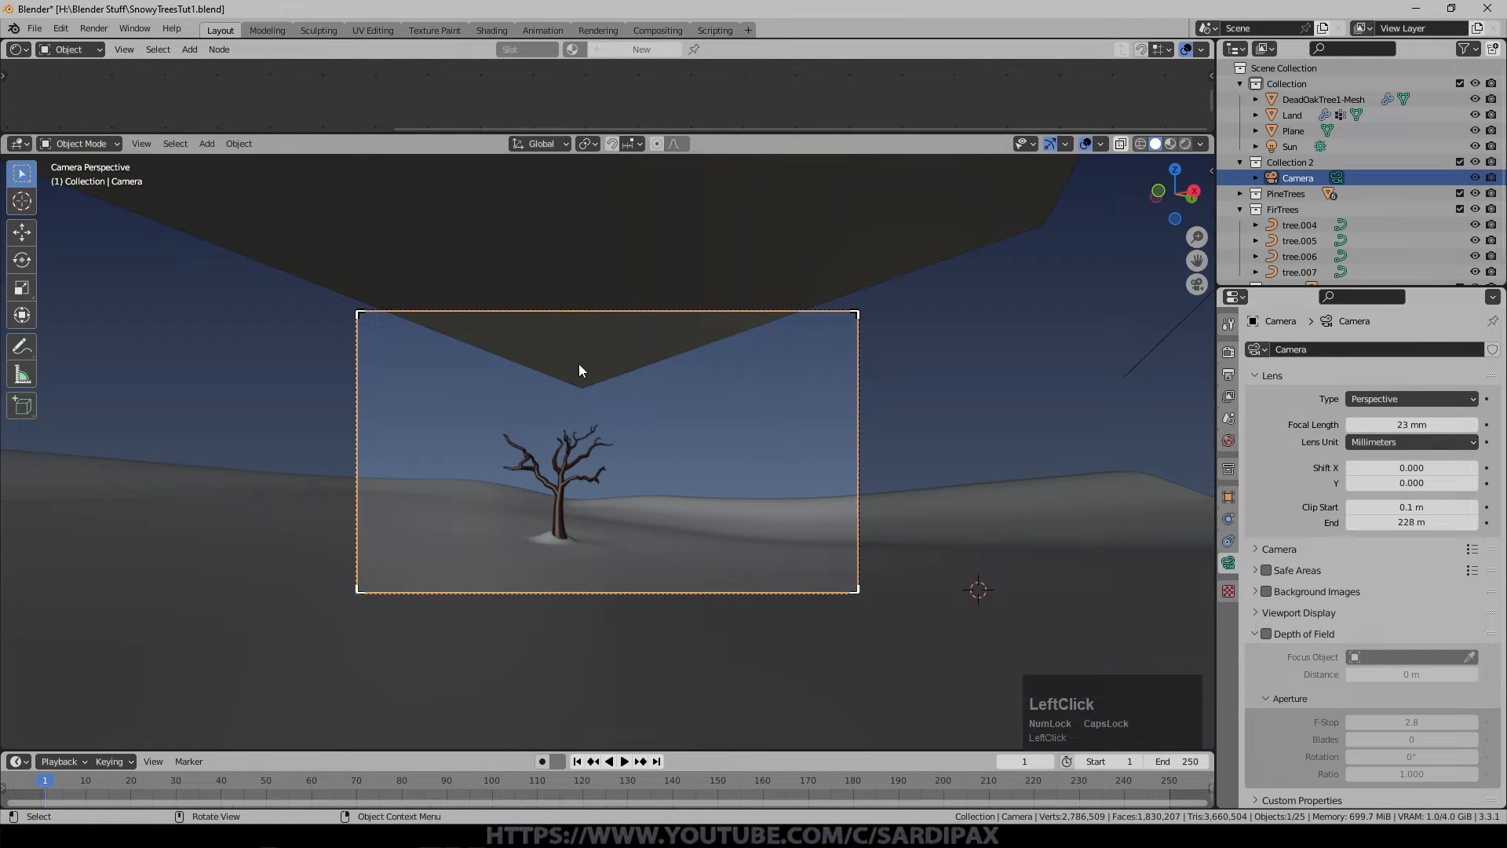
# Rename the plane SnowGenerator and add a particle system to it.
pyautogui.click(1294, 131)
pyautogui.doubleClick(1296, 132)
pyautogui.write('sNOWgENERAT')
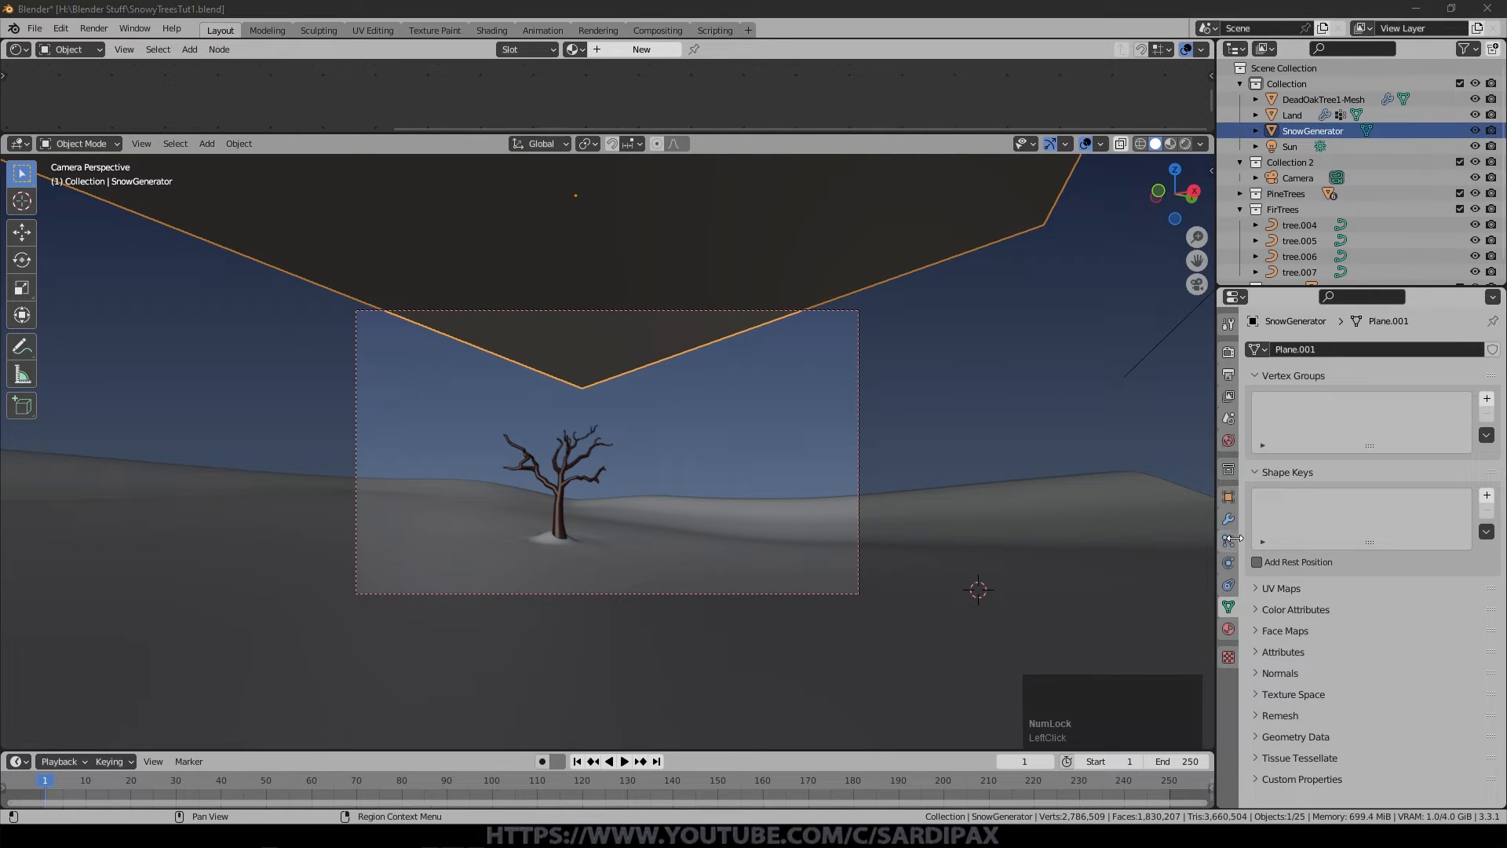
pyautogui.click(1228, 541)
pyautogui.click(1493, 349)
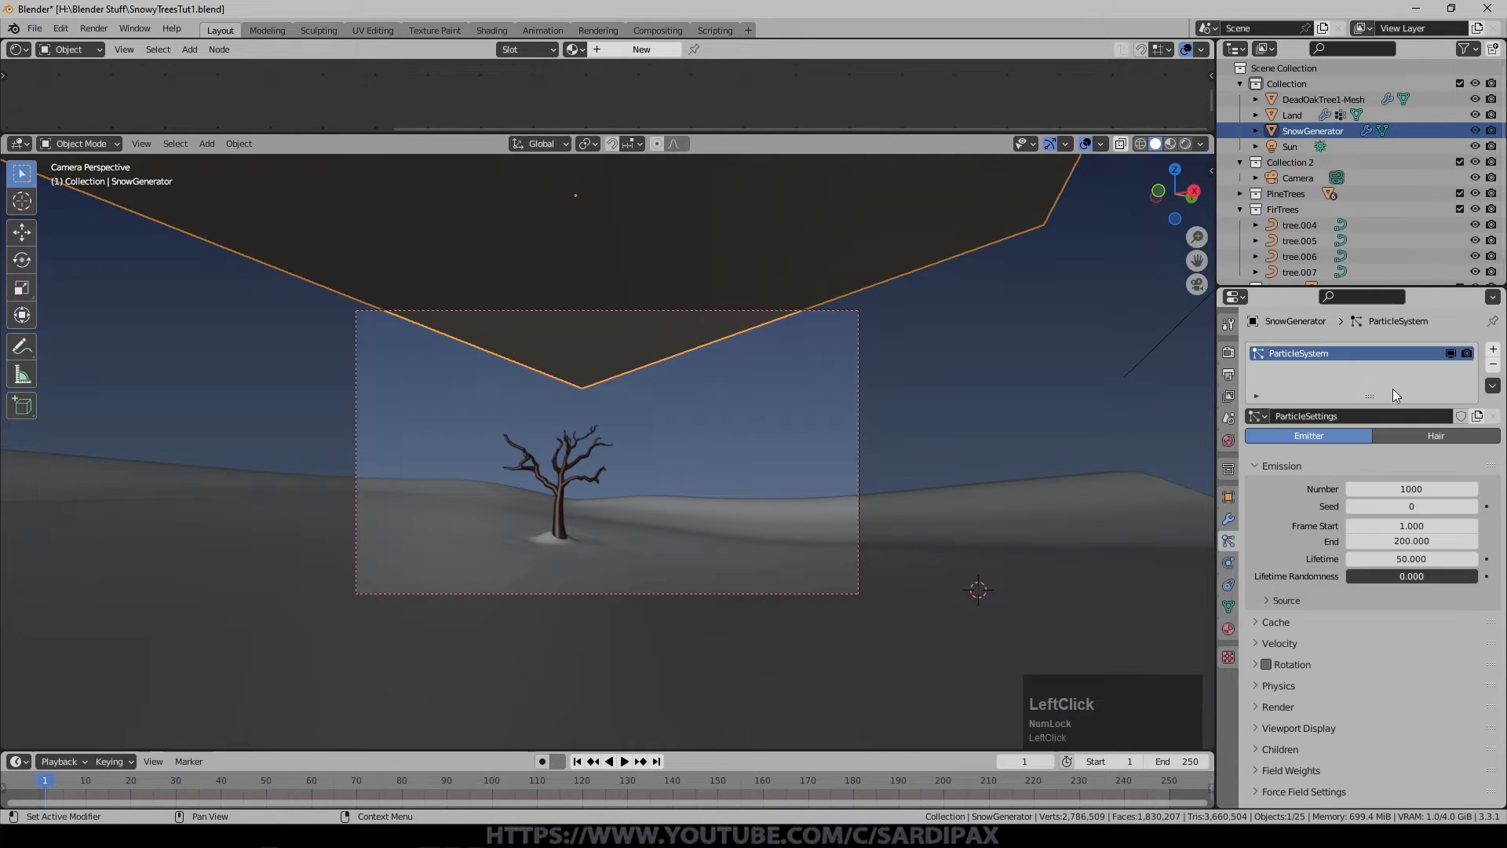
# Play the animation and set the particle emission's end frame to 250 and the lifetime to 200.
pyautogui.press('space')
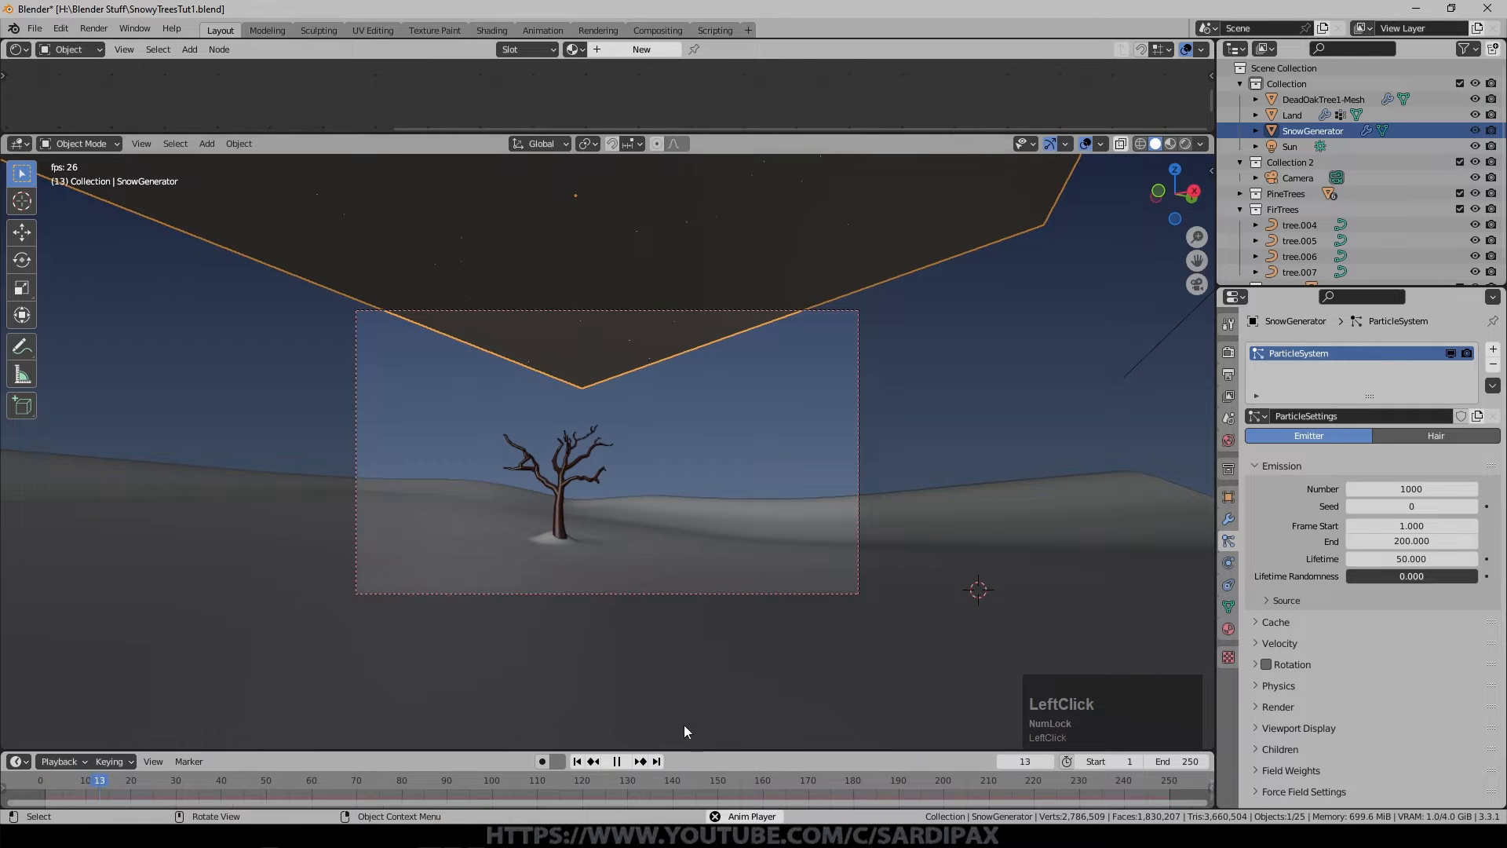
pyautogui.moveTo(660, 376); pyautogui.dragTo(733, 356, button='middle')
pyautogui.scroll(-4, 732, 363)
pyautogui.scroll(-4, 734, 357)
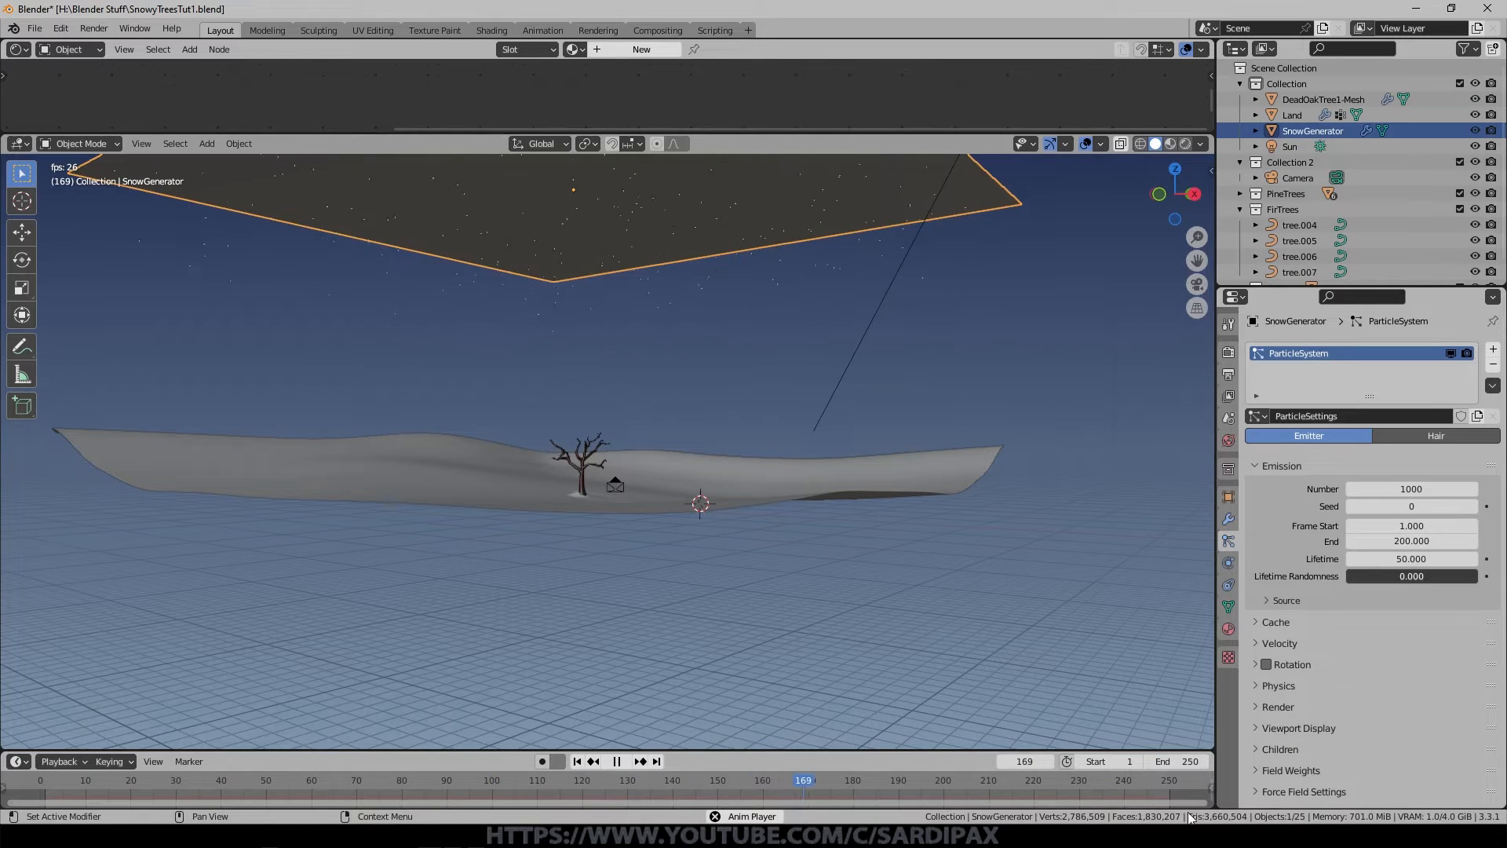
pyautogui.click(1434, 540)
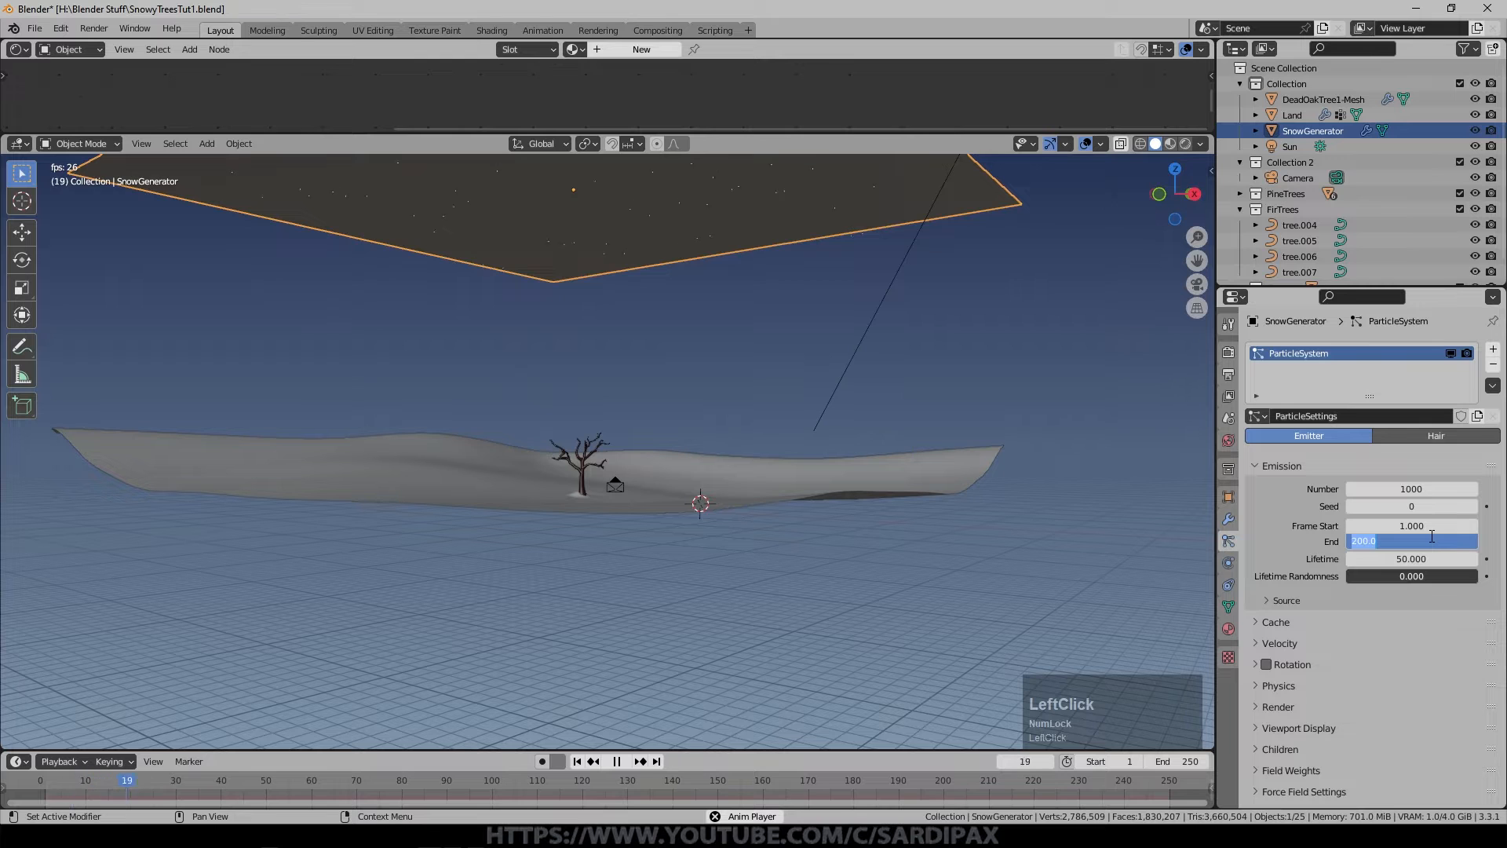
pyautogui.write('250')
pyautogui.press('KP_Enter')
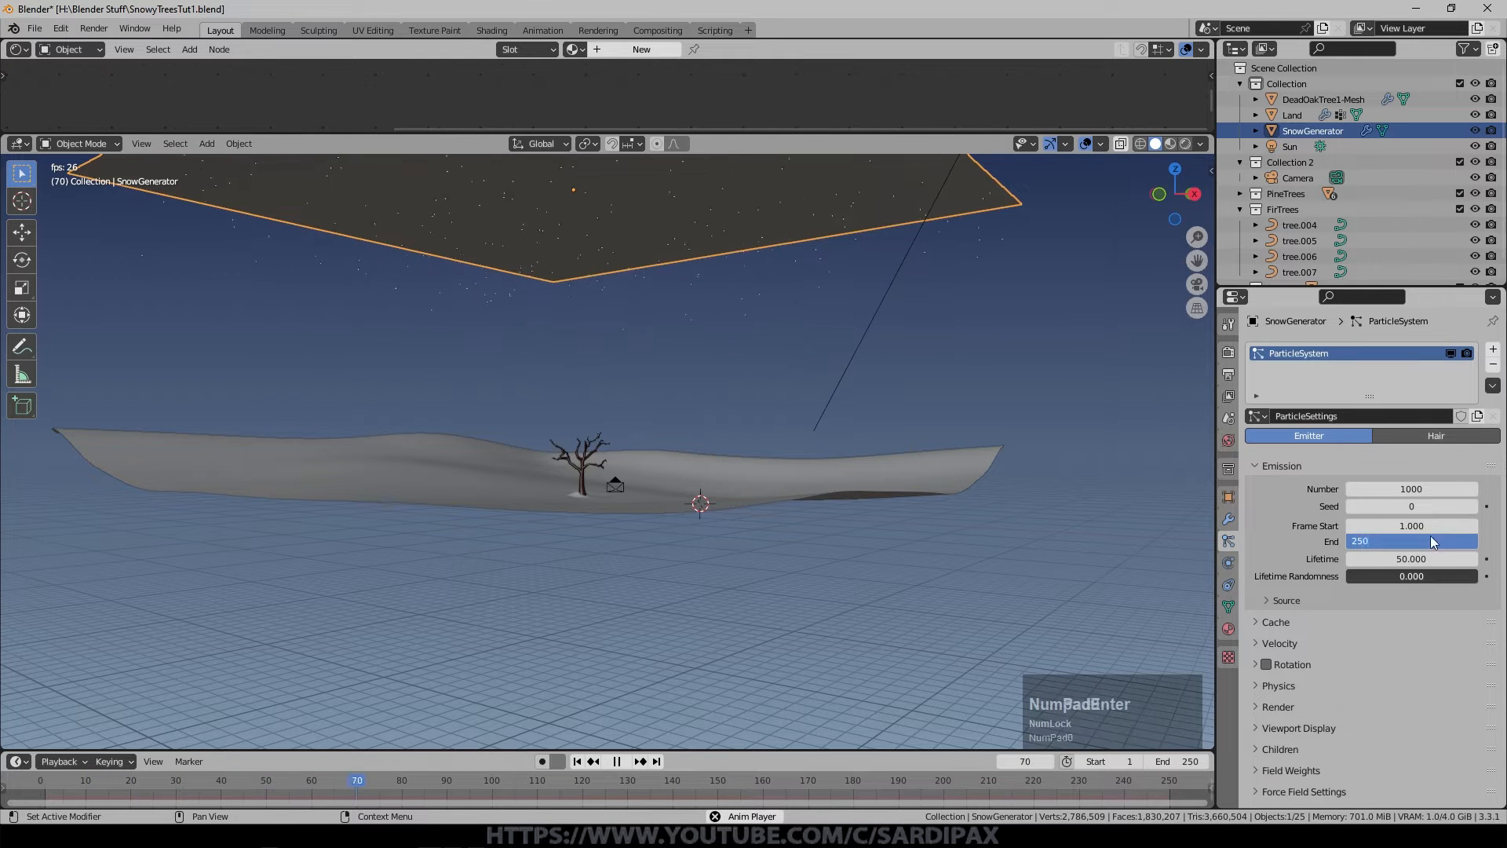
pyautogui.click(1426, 560)
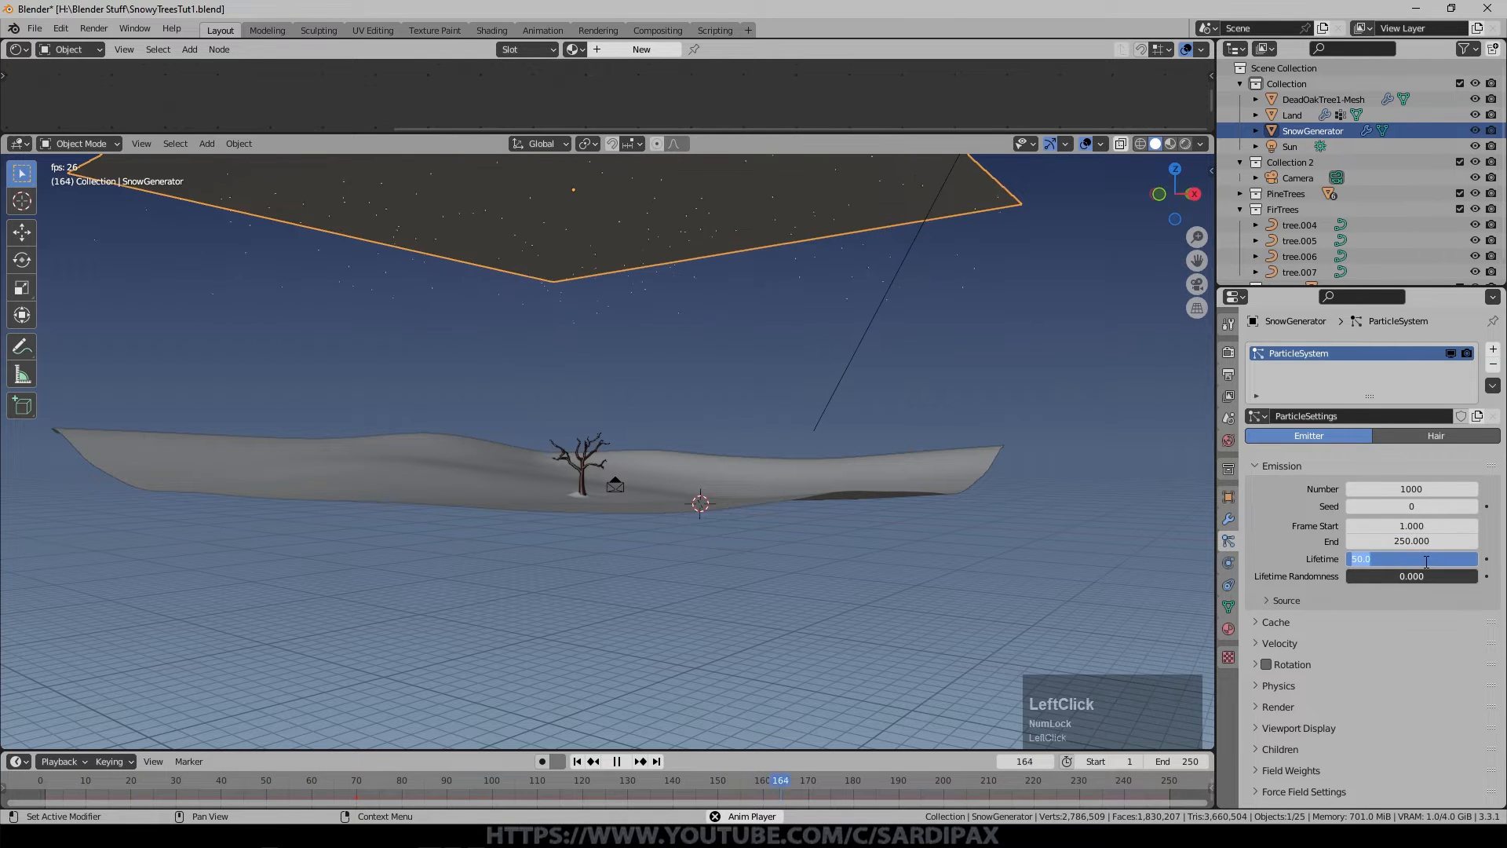
pyautogui.write('200')
pyautogui.press('KP_Enter')
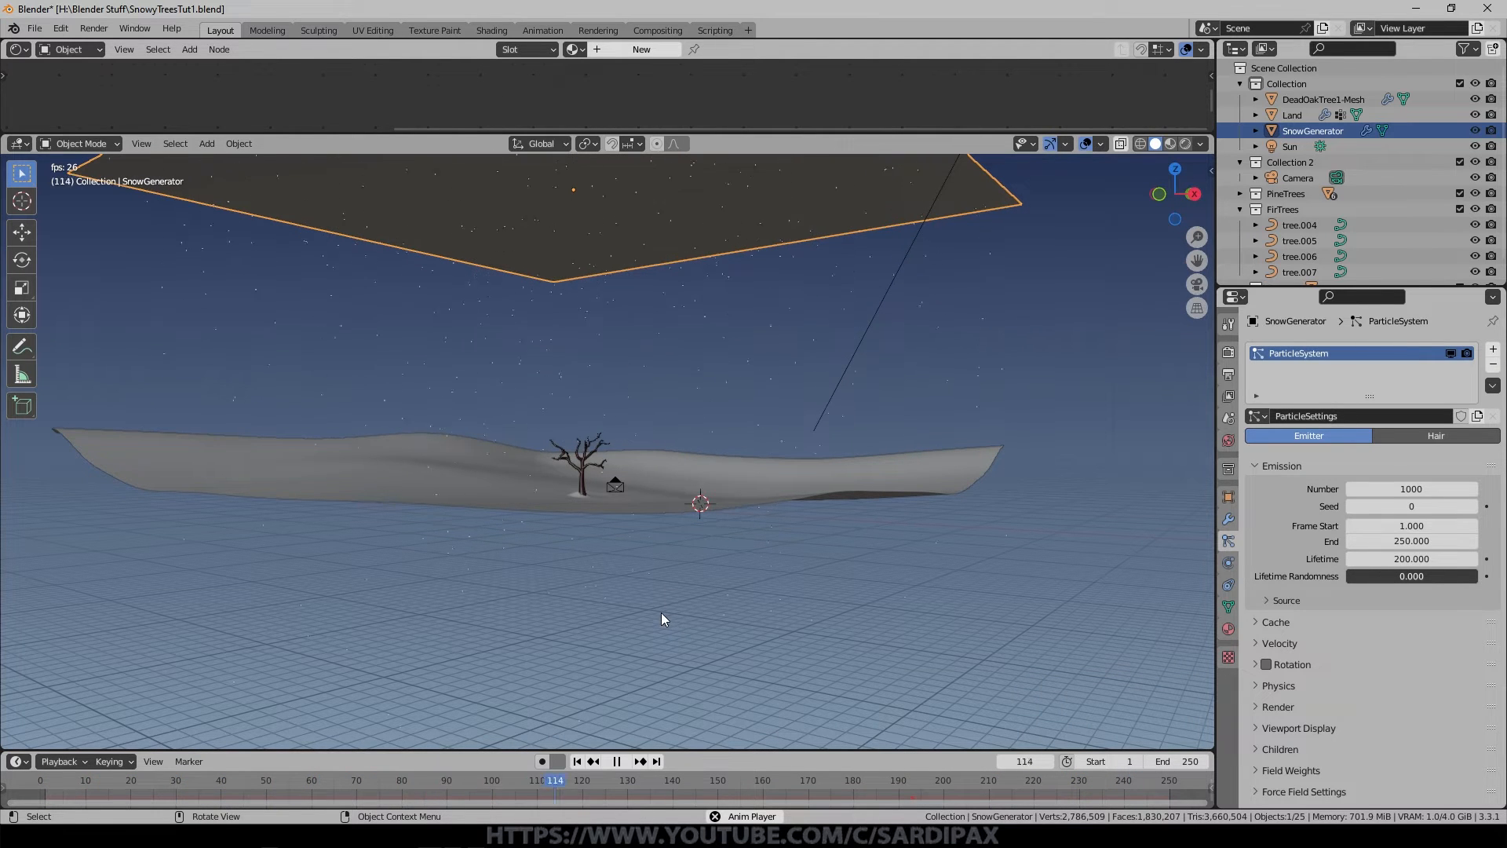
# Return to camera view, set the number of emitted particles to 5000 and restart playback from the first frame.
pyautogui.moveTo(573, 598); pyautogui.dragTo(590, 599, button='middle')
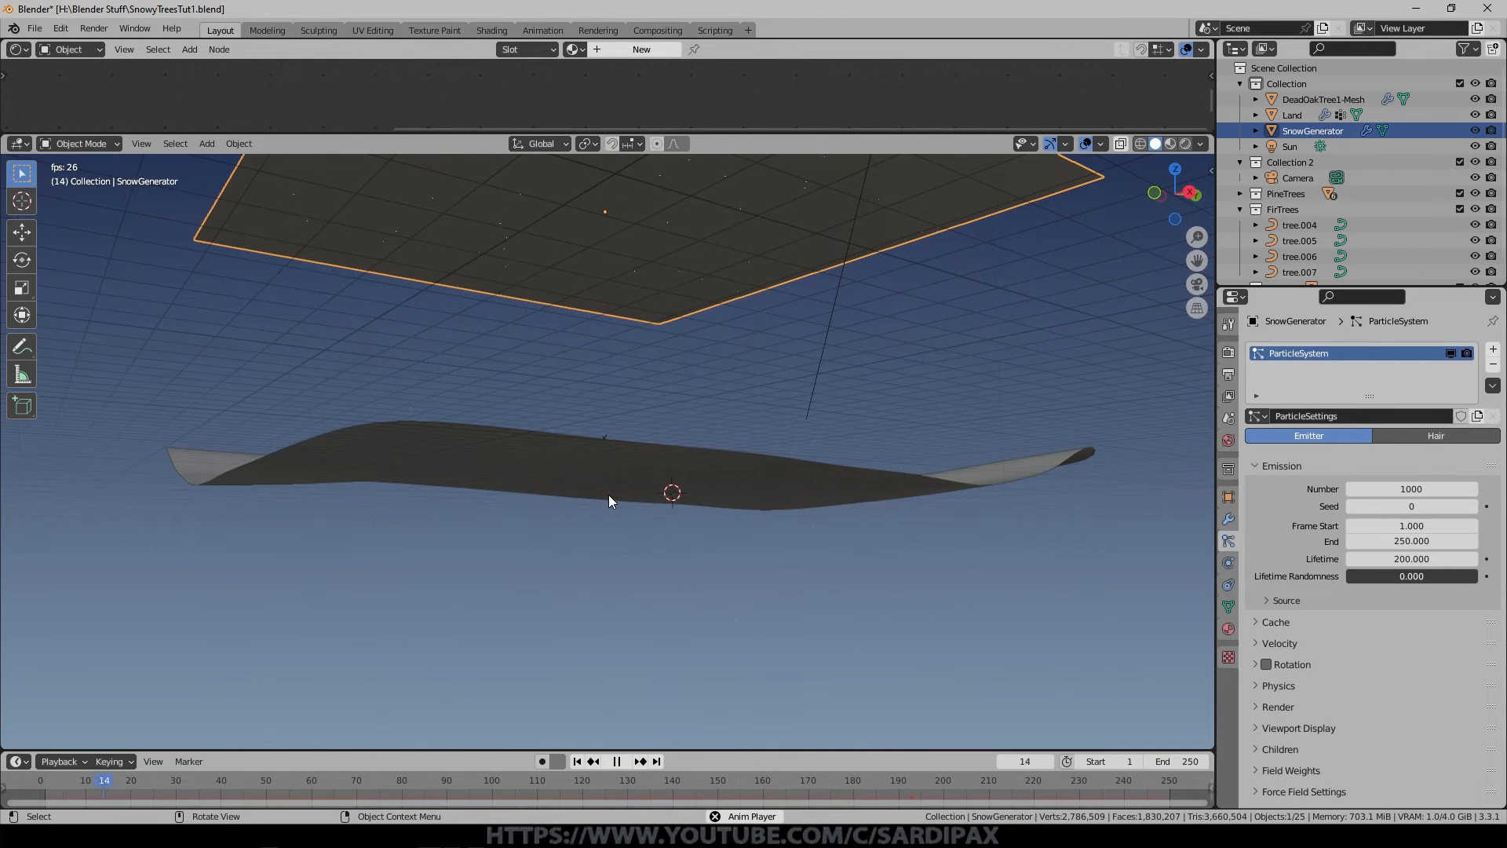
pyautogui.press('KP_0')
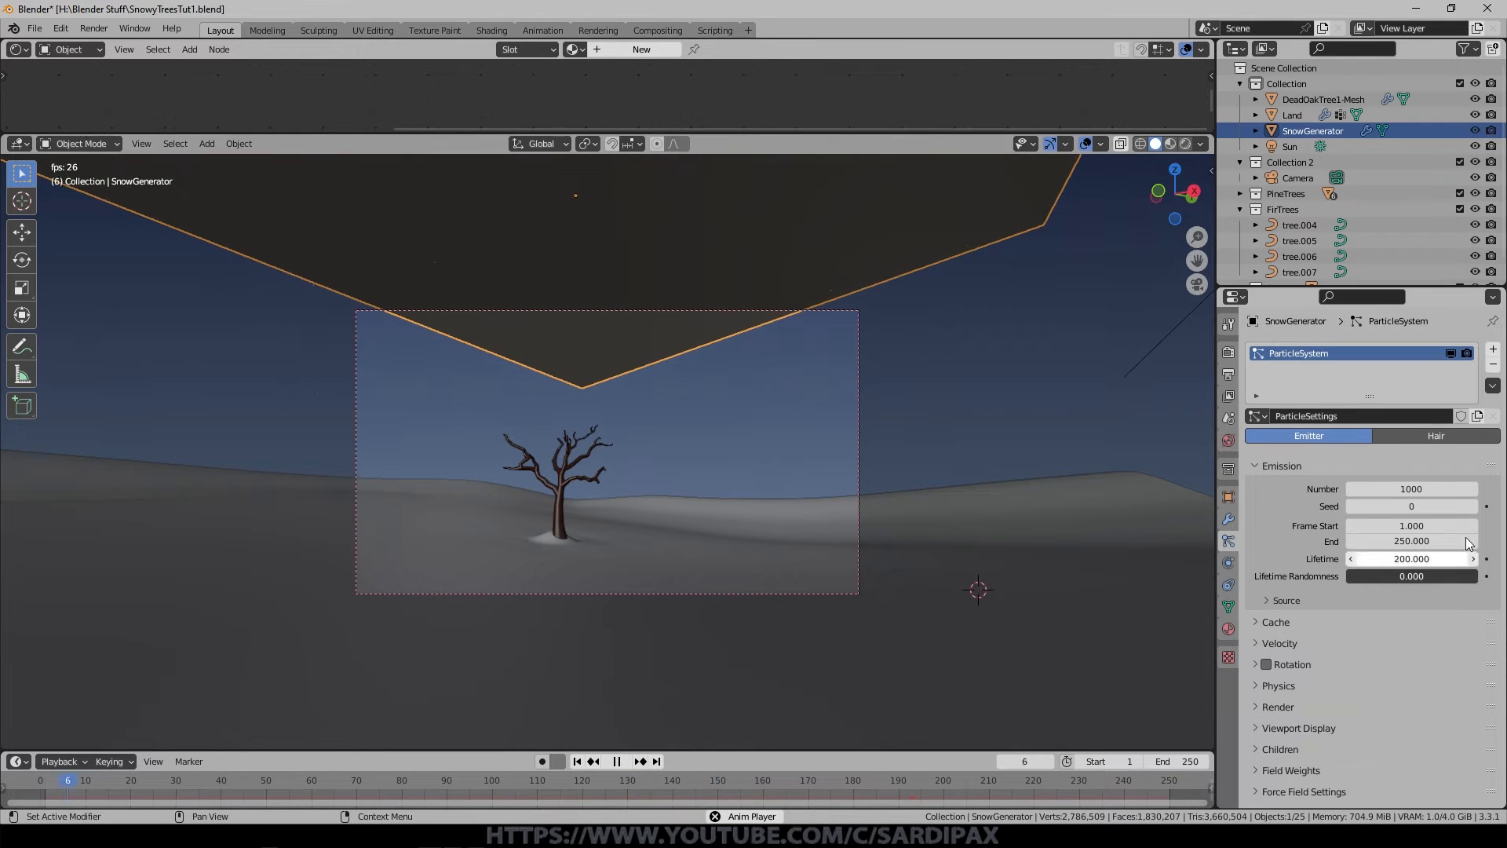
pyautogui.click(1413, 489)
pyautogui.write('5000')
pyautogui.press('KP_Enter')
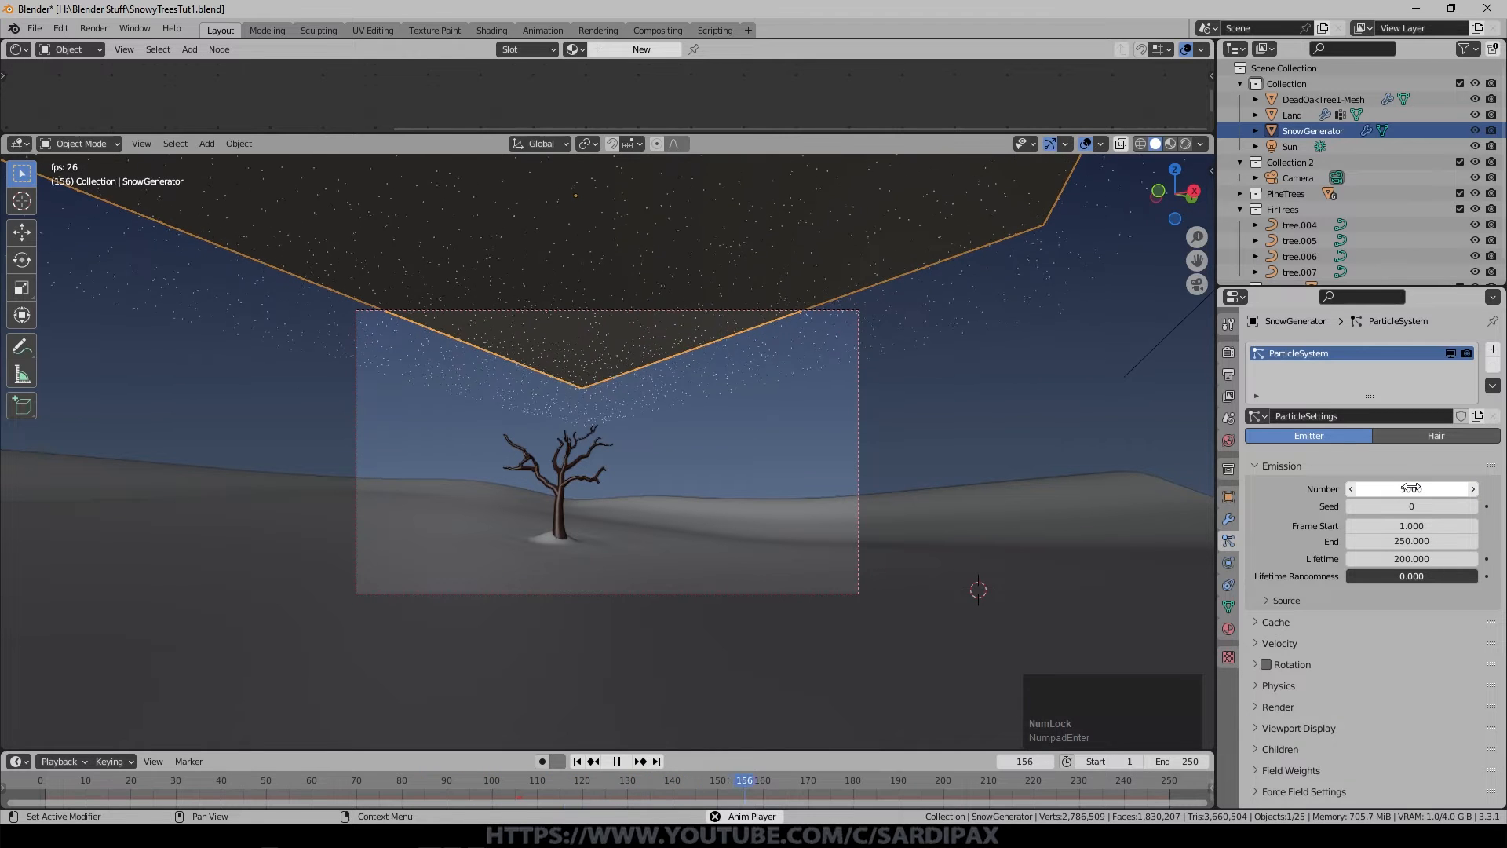
pyautogui.click(577, 762)
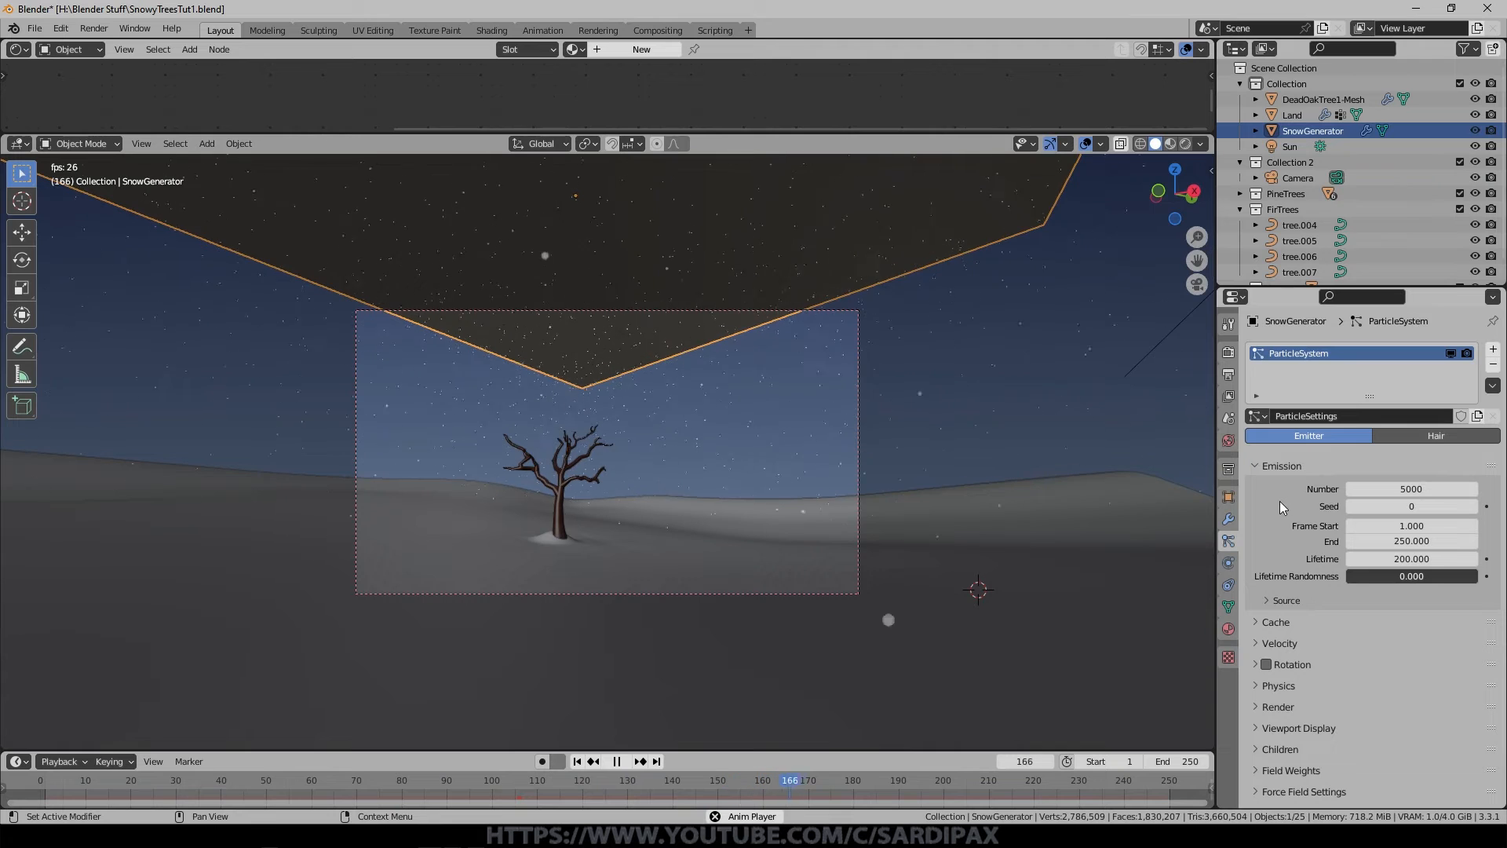
# Open the particle system's cache and velocity settings.
pyautogui.scroll(-2, 1326, 561)
pyautogui.click(1363, 562)
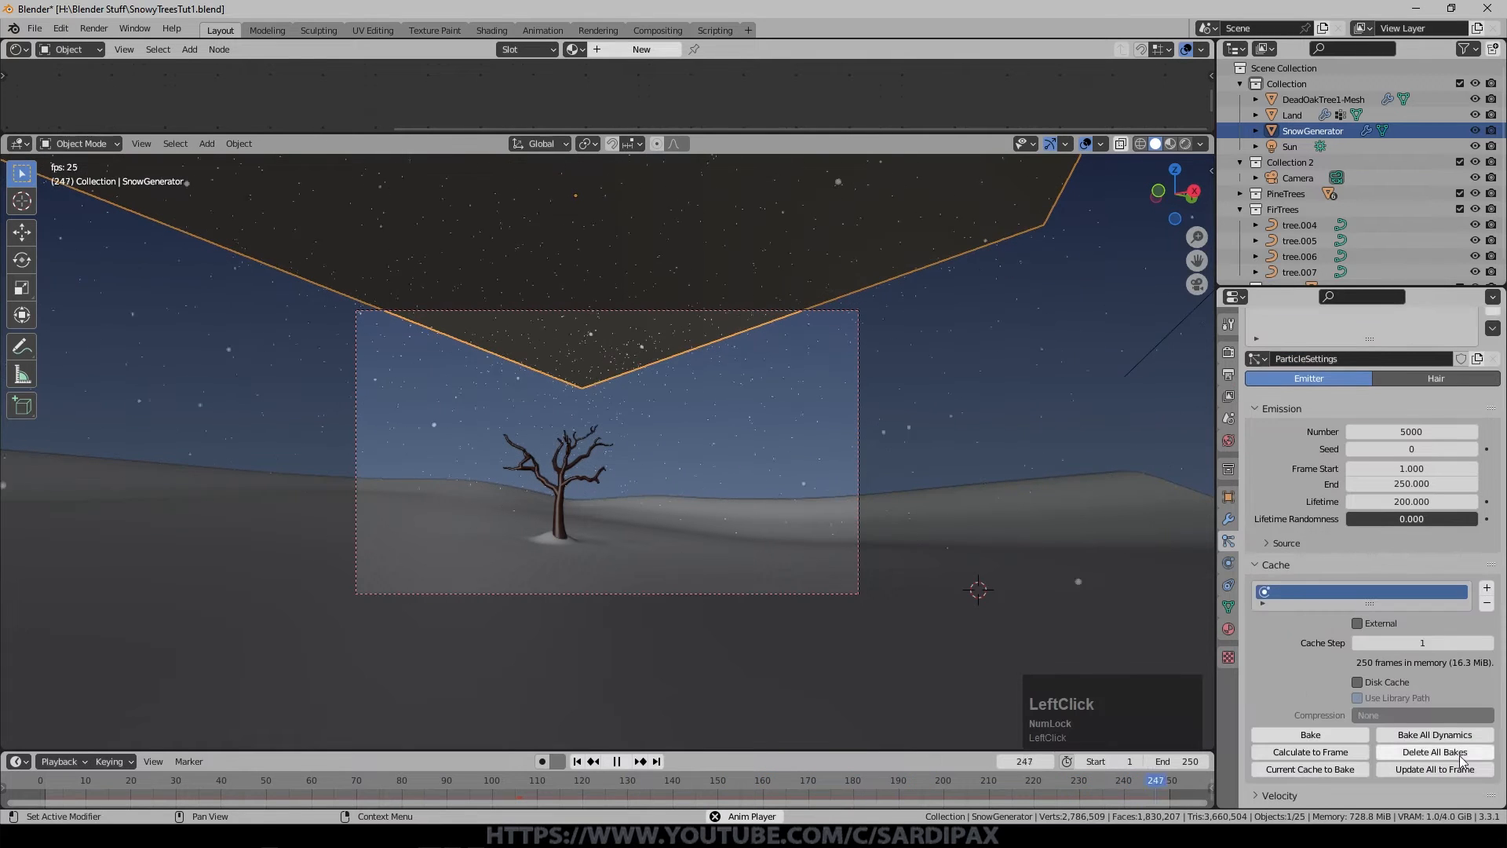
pyautogui.scroll(-1, 1260, 648)
pyautogui.scroll(-5, 1262, 642)
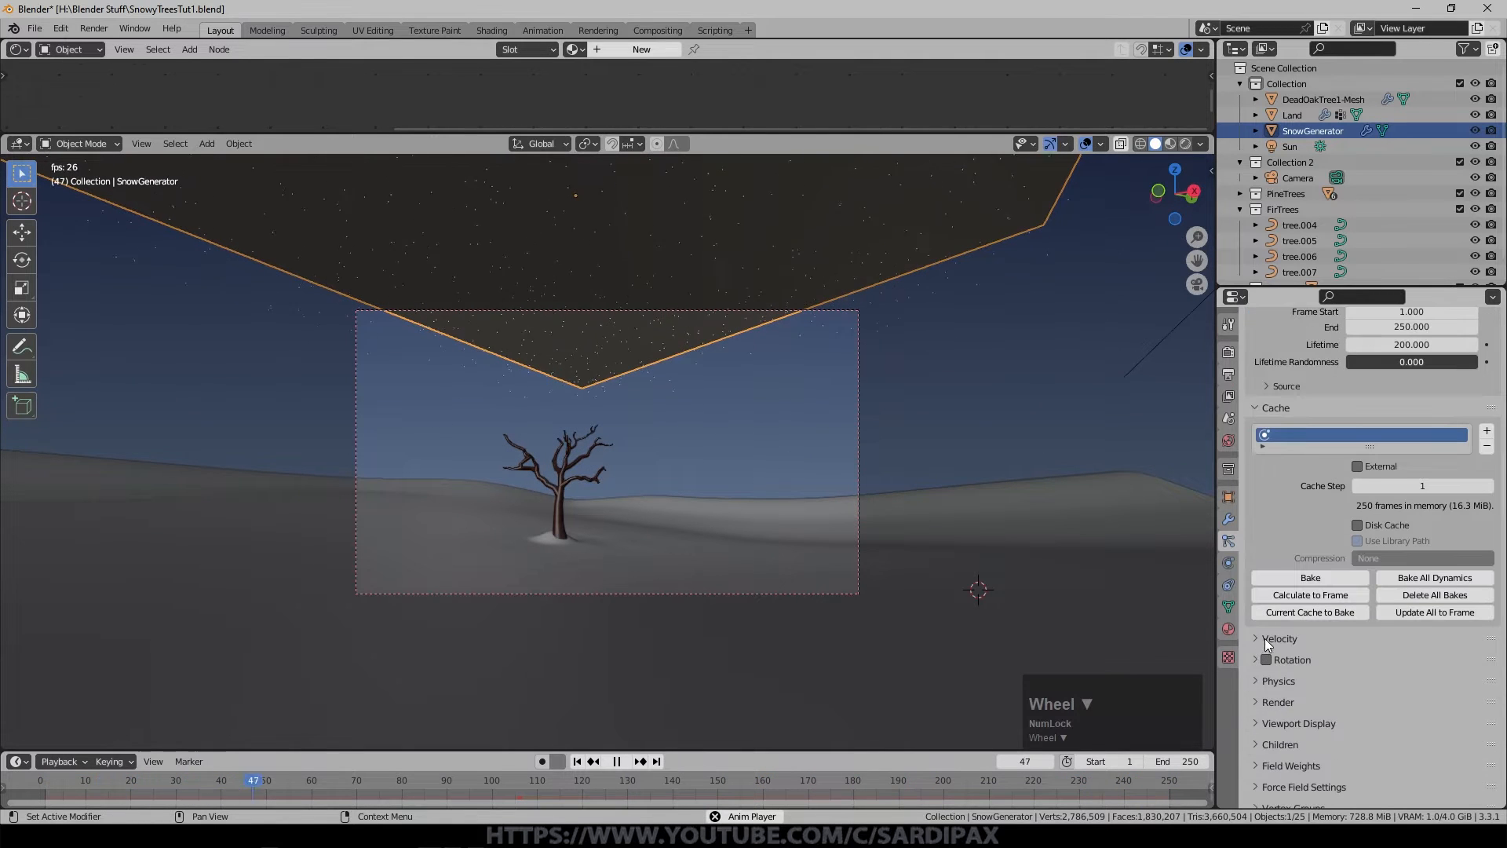
pyautogui.click(1256, 585)
pyautogui.scroll(-1, 1336, 628)
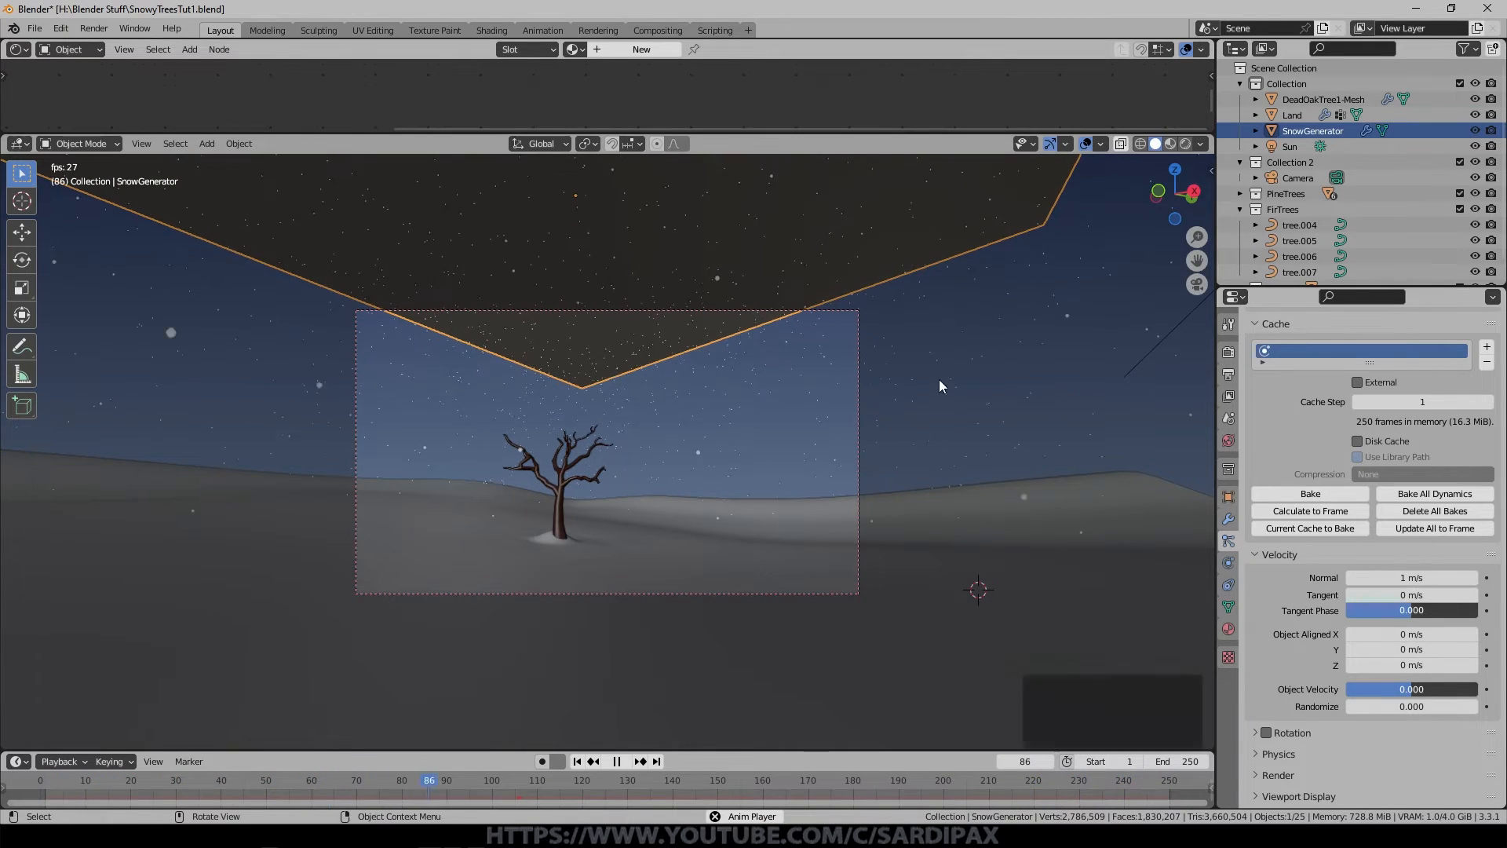
# Rotate the SnowGenerator plane 180° about the X axis so it emits downward.
pyautogui.moveTo(939, 379); pyautogui.dragTo(939, 401, button='middle')
pyautogui.scroll(-2, 941, 408)
pyautogui.scroll(-2, 940, 409)
pyautogui.moveTo(814, 326); pyautogui.dragTo(813, 364, button='middle')
pyautogui.scroll(-3, 669, 234)
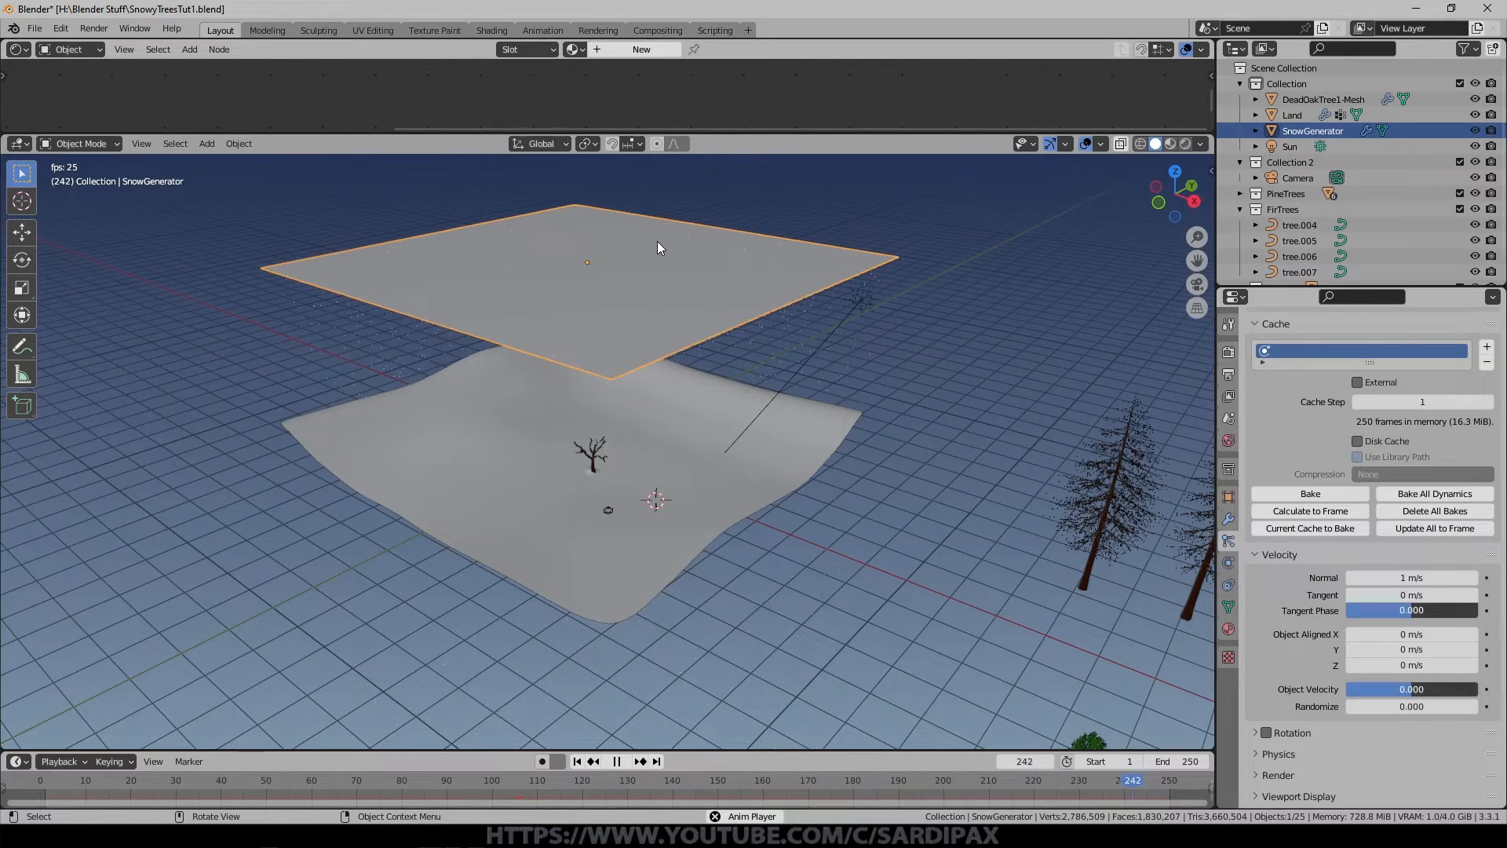
pyautogui.write('rx')
pyautogui.write('180')
pyautogui.press('KP_Enter')
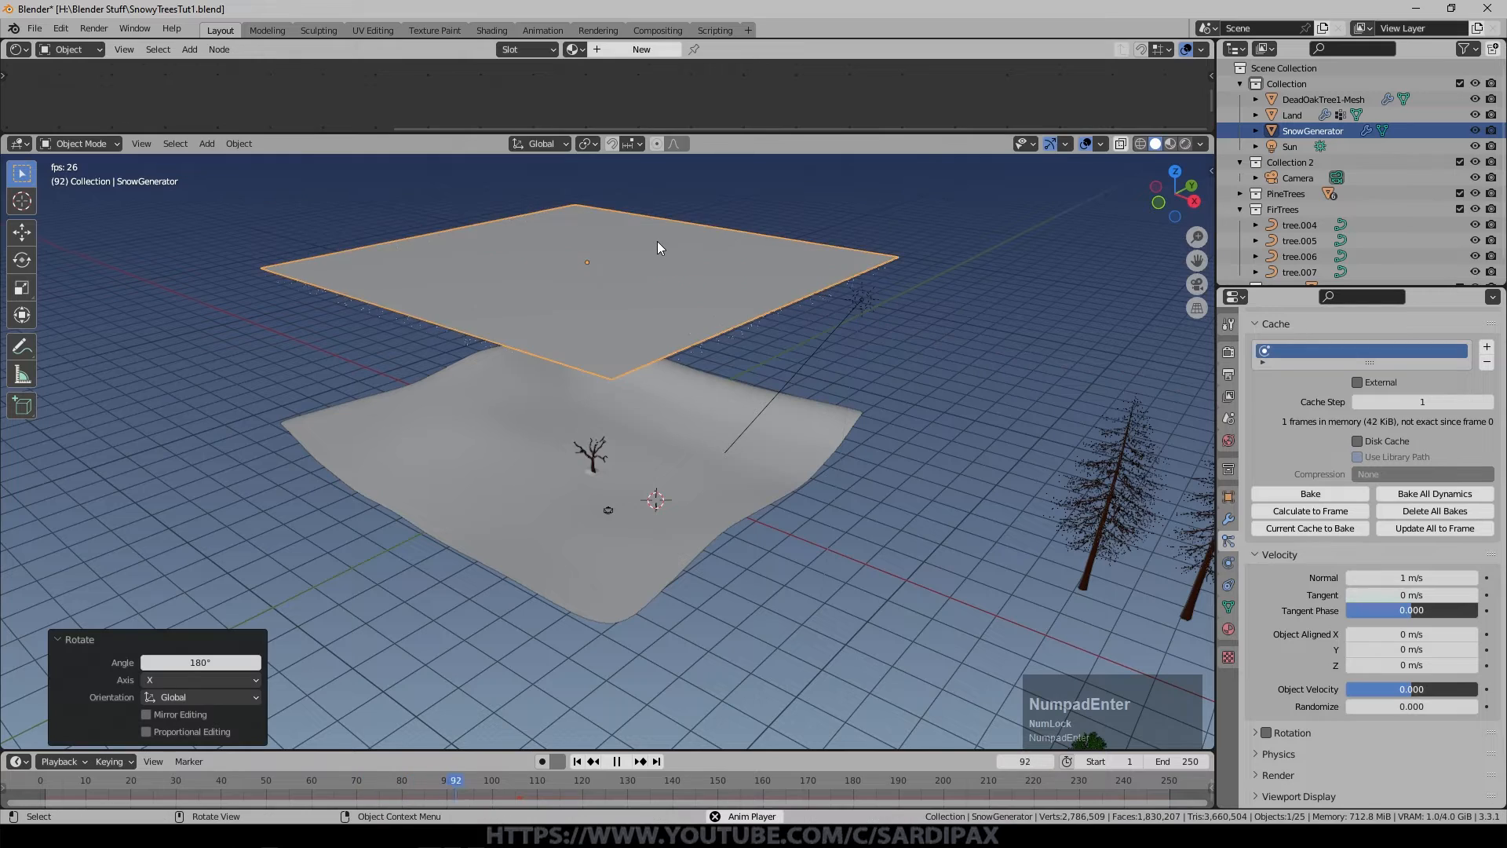
# Set the particles' normal velocity to 0.1 m/s, with the snowfall shown in camera view.
pyautogui.press('KP_0')
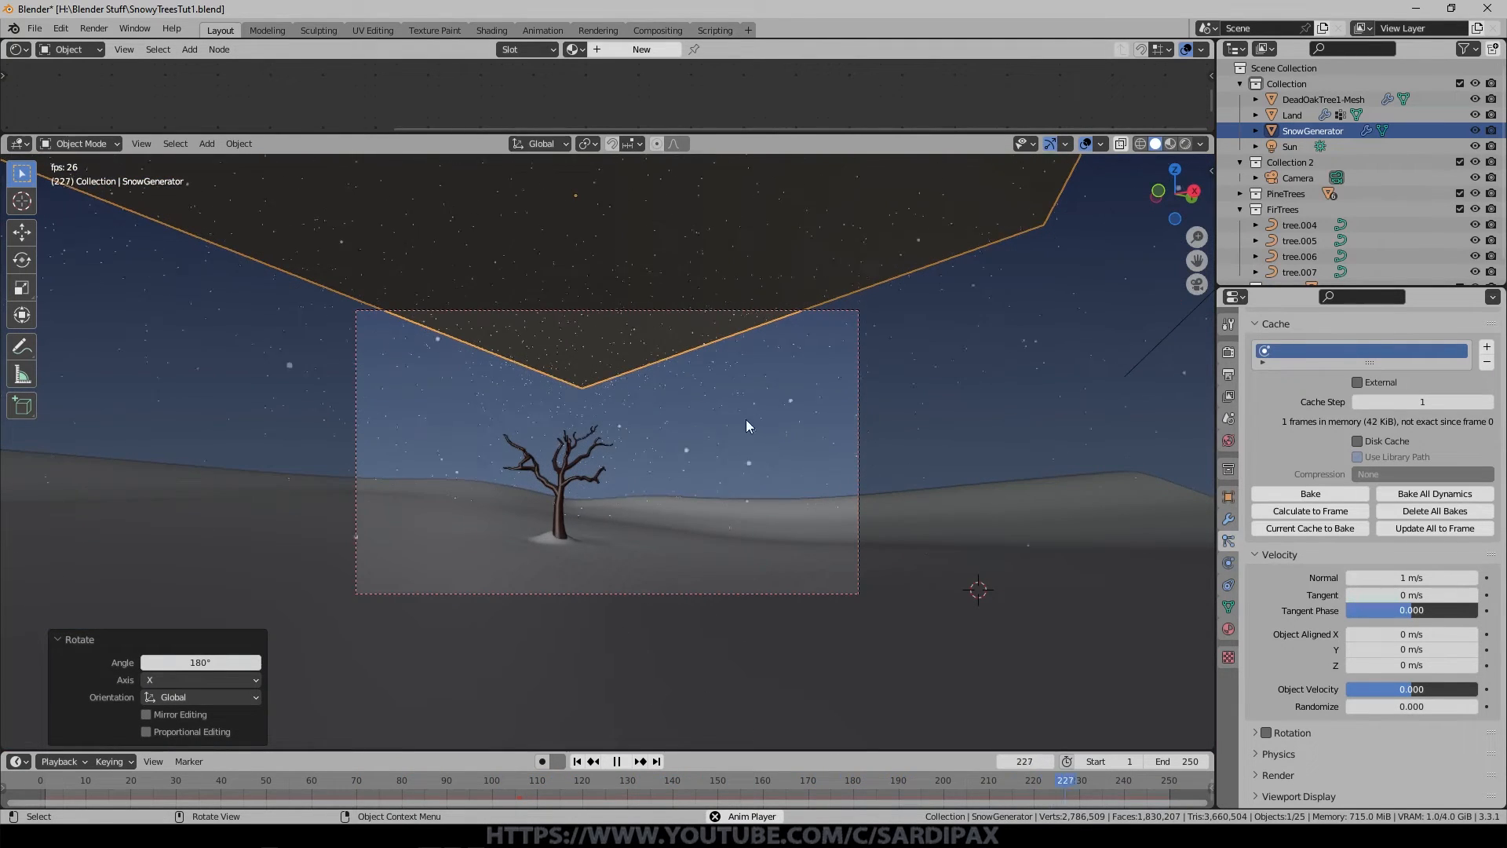
pyautogui.click(1417, 577)
pyautogui.write('0.1')
pyautogui.press('KP_Enter')
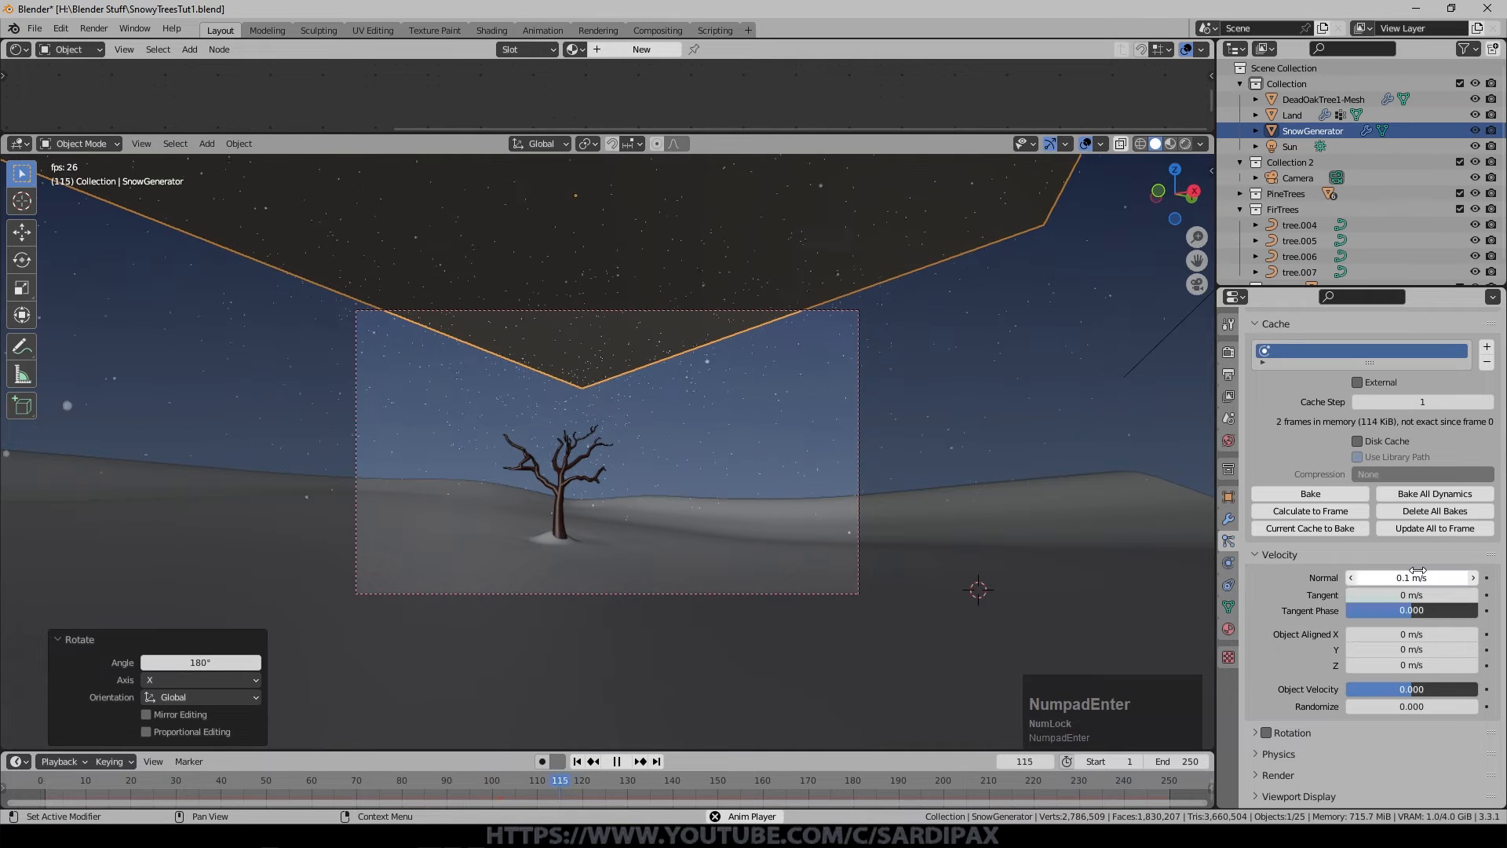
pyautogui.click(830, 299)
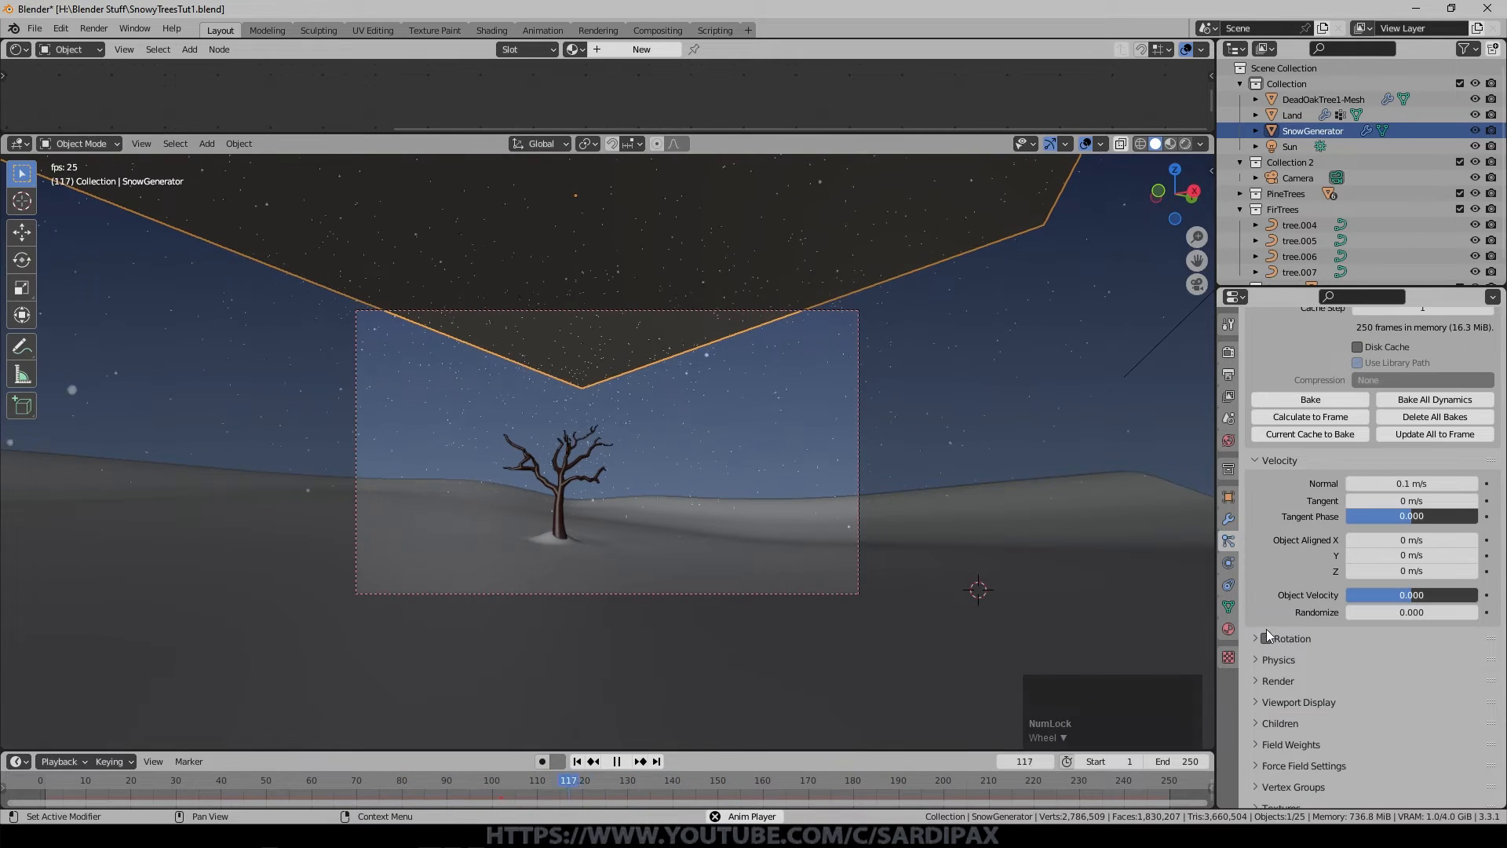
# Enable dynamic particle rotation with Randomize 1, Phase 1 and Randomize Phase 2.
pyautogui.click(1267, 639)
pyautogui.click(1256, 639)
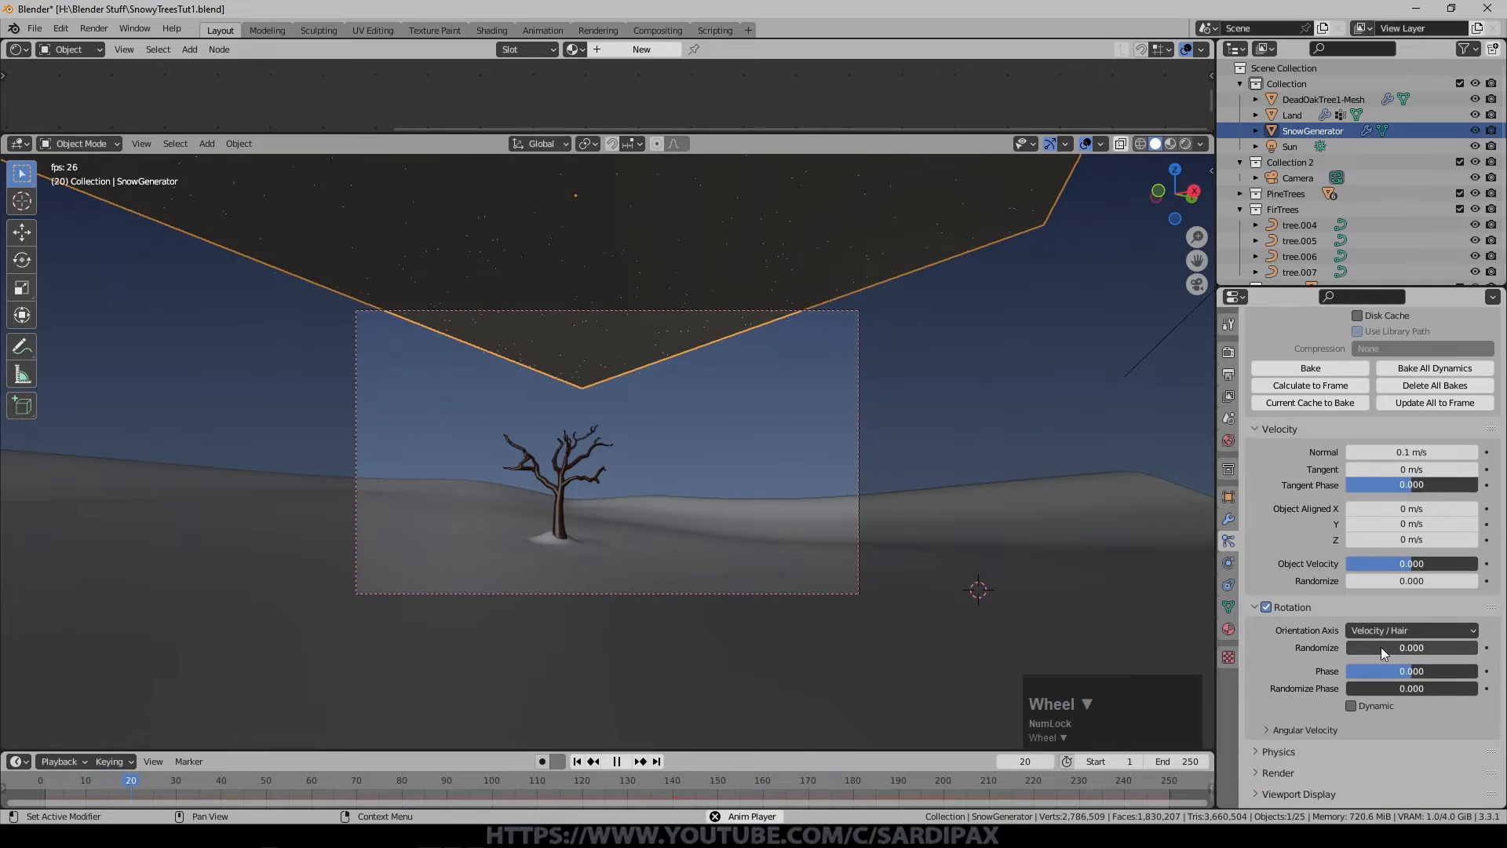
pyautogui.moveTo(1383, 648); pyautogui.dragTo(1482, 649)
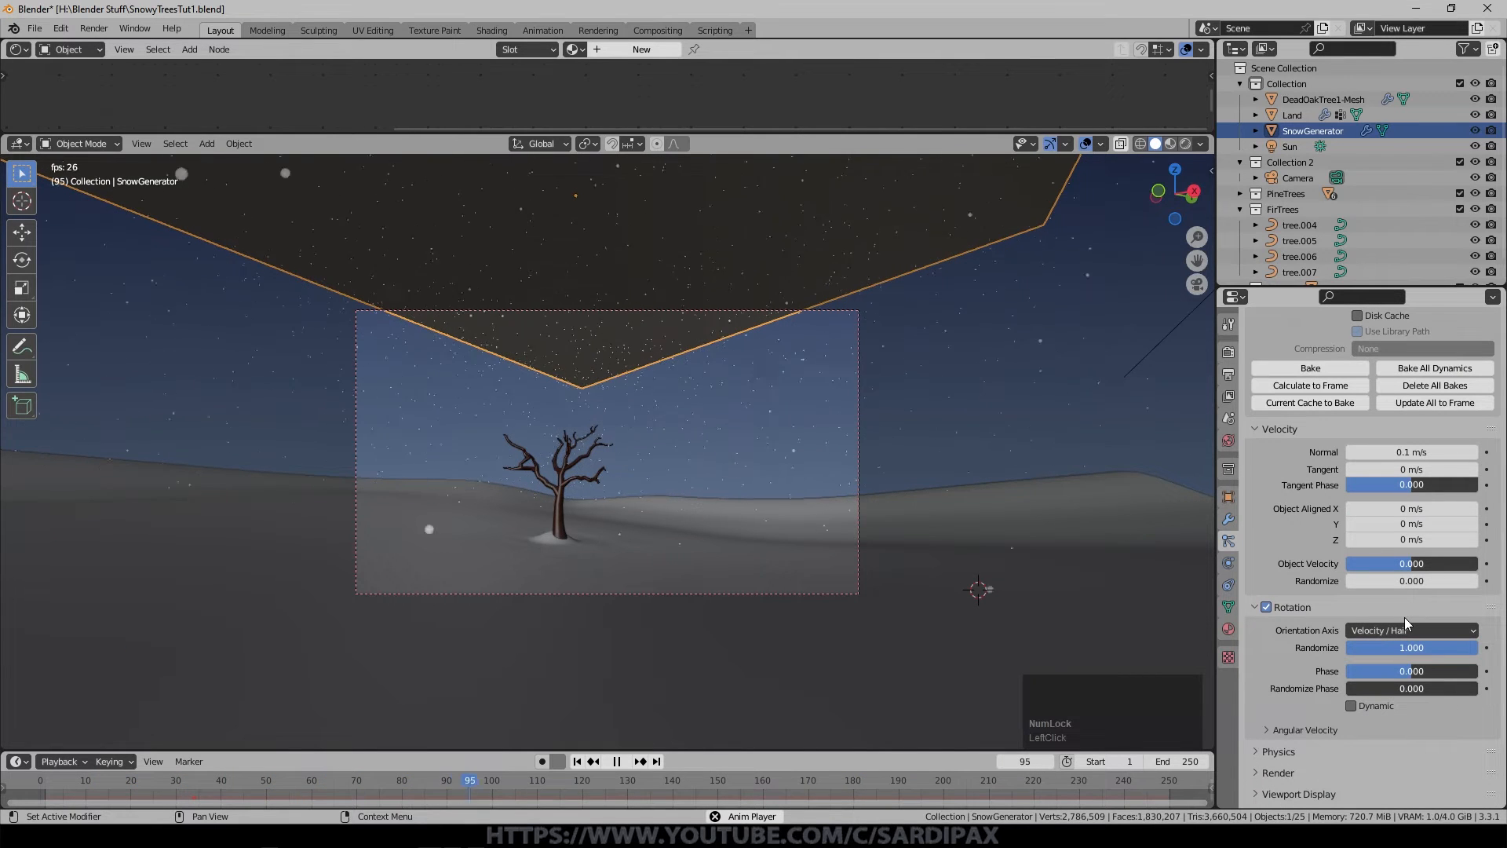
pyautogui.moveTo(1401, 671); pyautogui.dragTo(1479, 671)
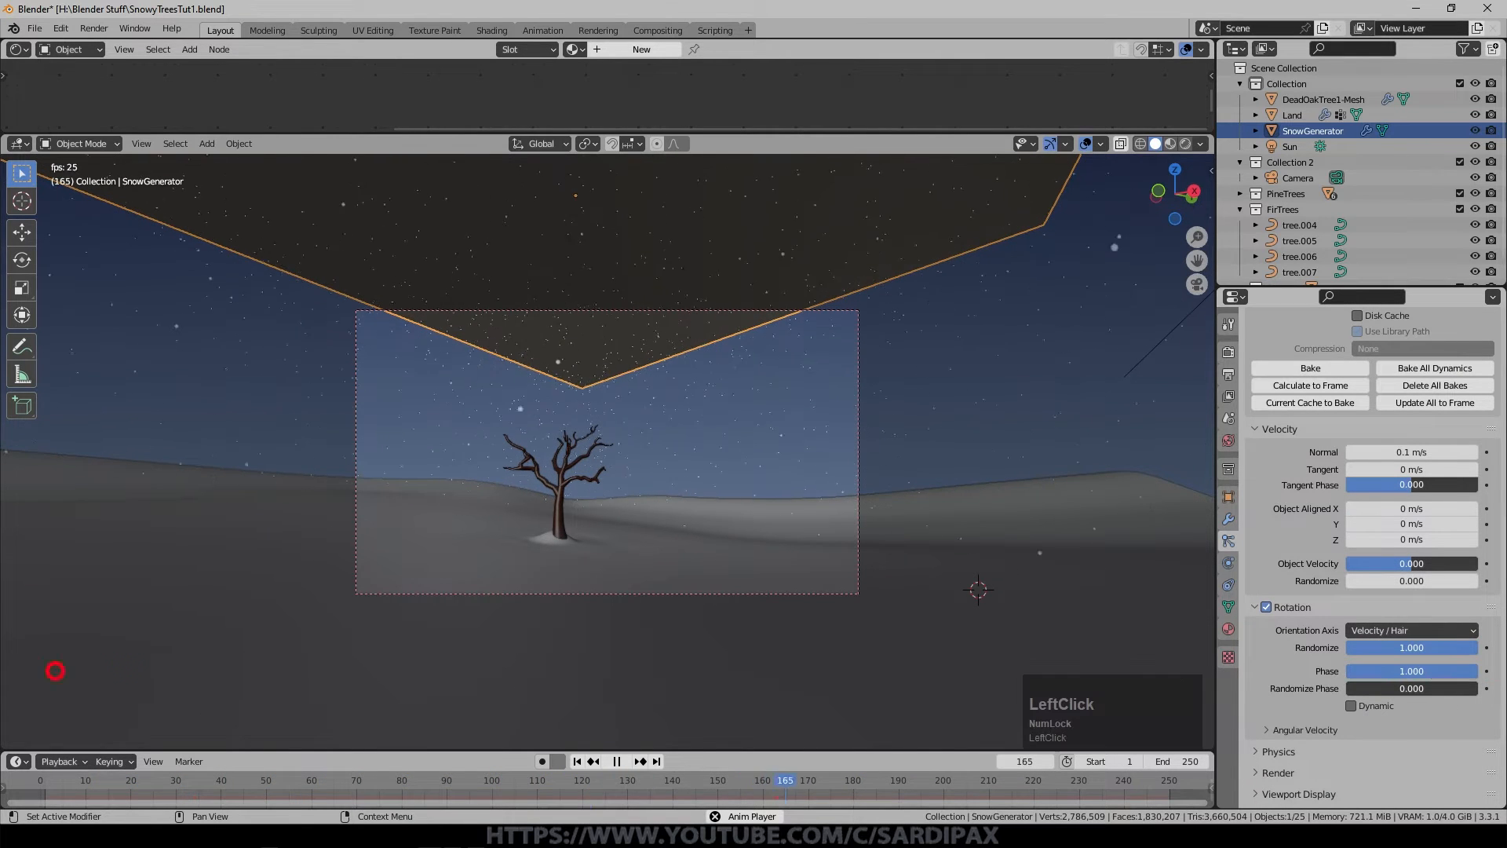
pyautogui.moveTo(1355, 688); pyautogui.dragTo(1479, 687)
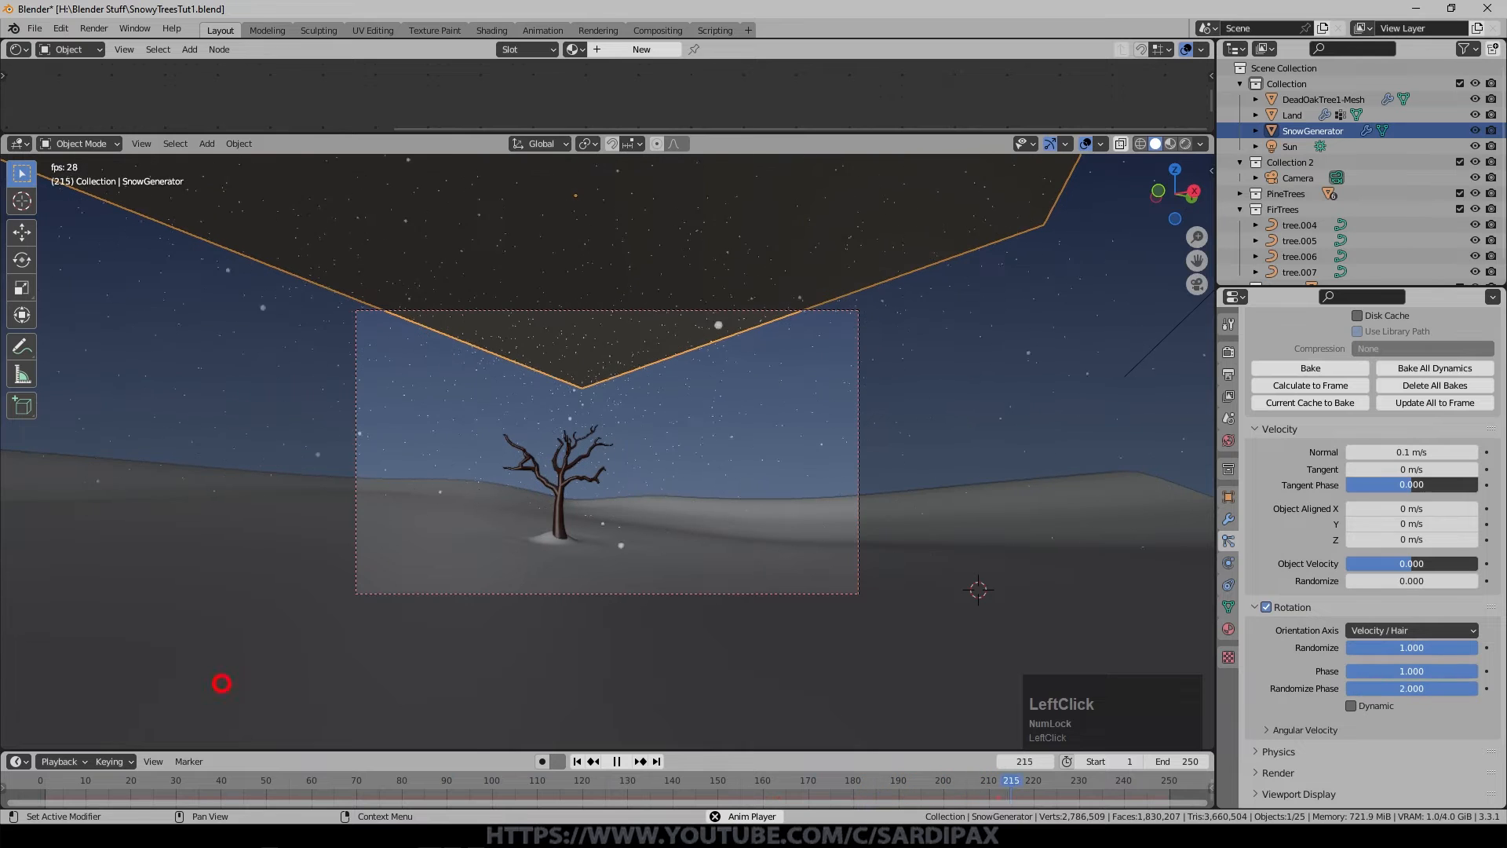
pyautogui.click(1350, 707)
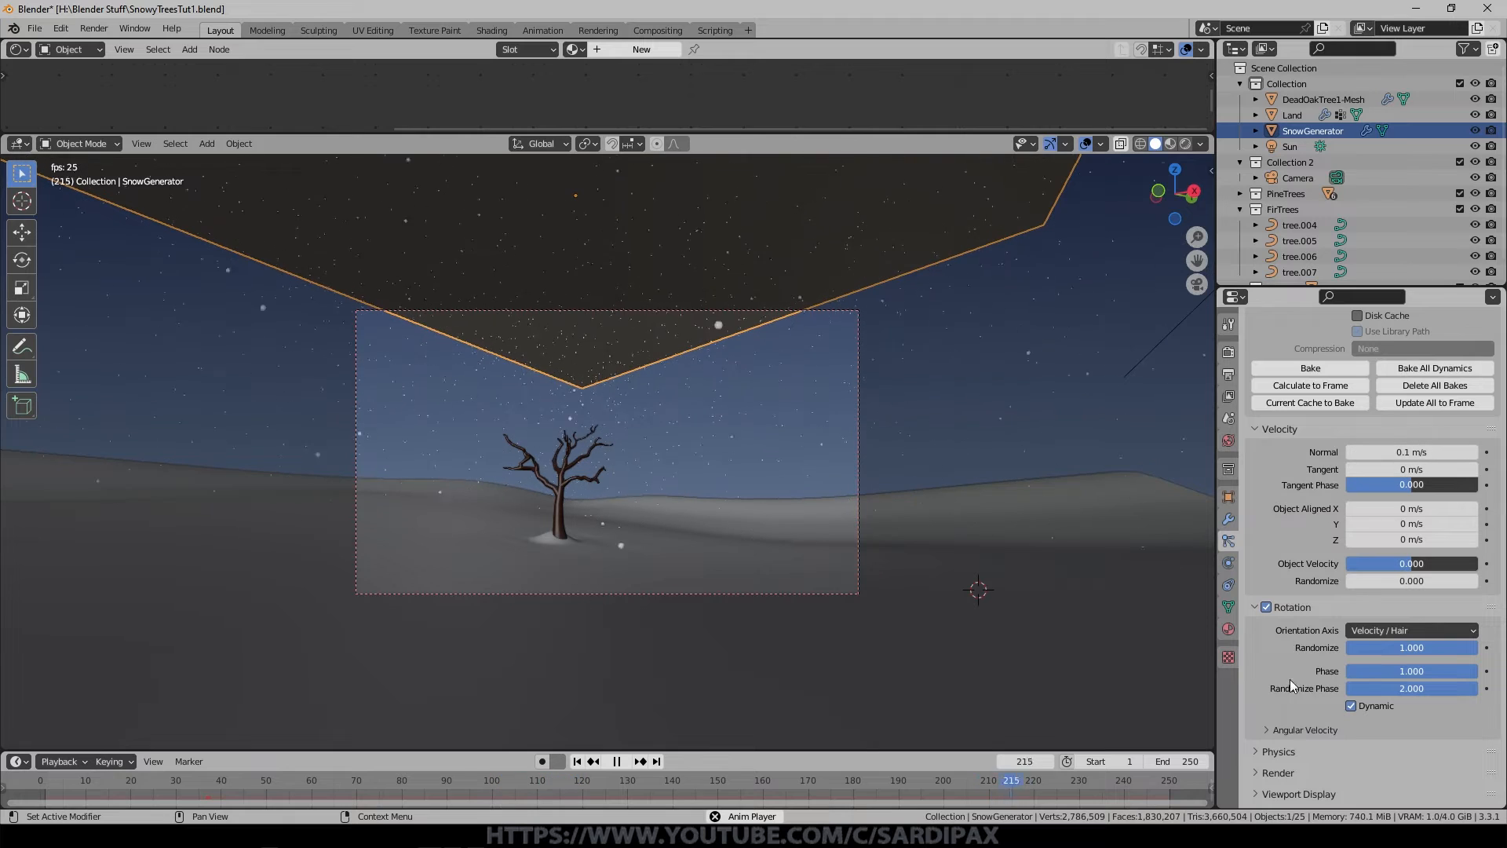
# Set the particles' angular velocity axis to Random with an amount of 0.9.
pyautogui.click(1265, 730)
pyautogui.scroll(-3, 1303, 683)
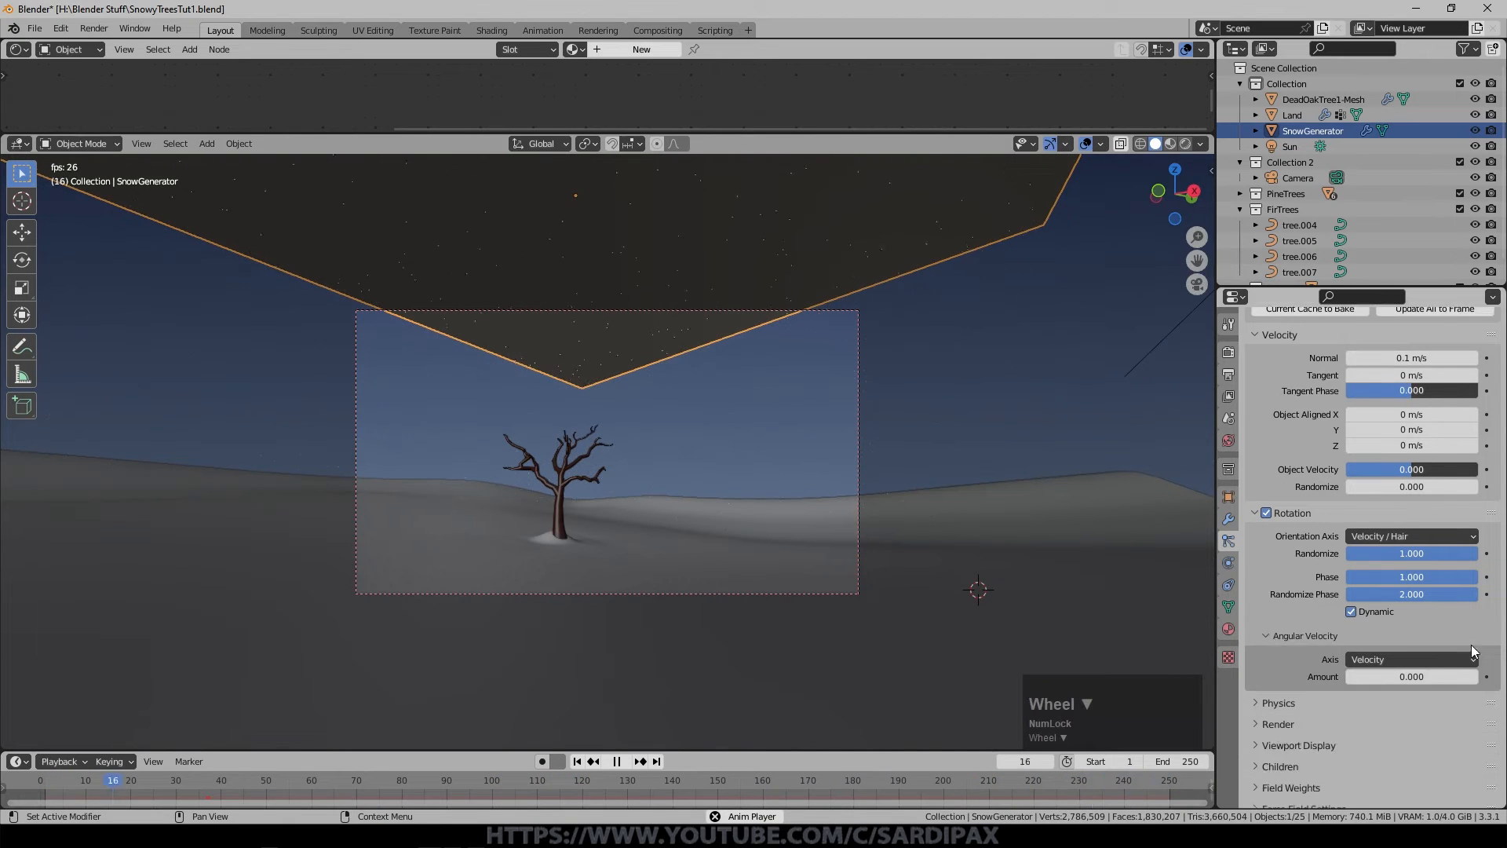
pyautogui.click(1448, 659)
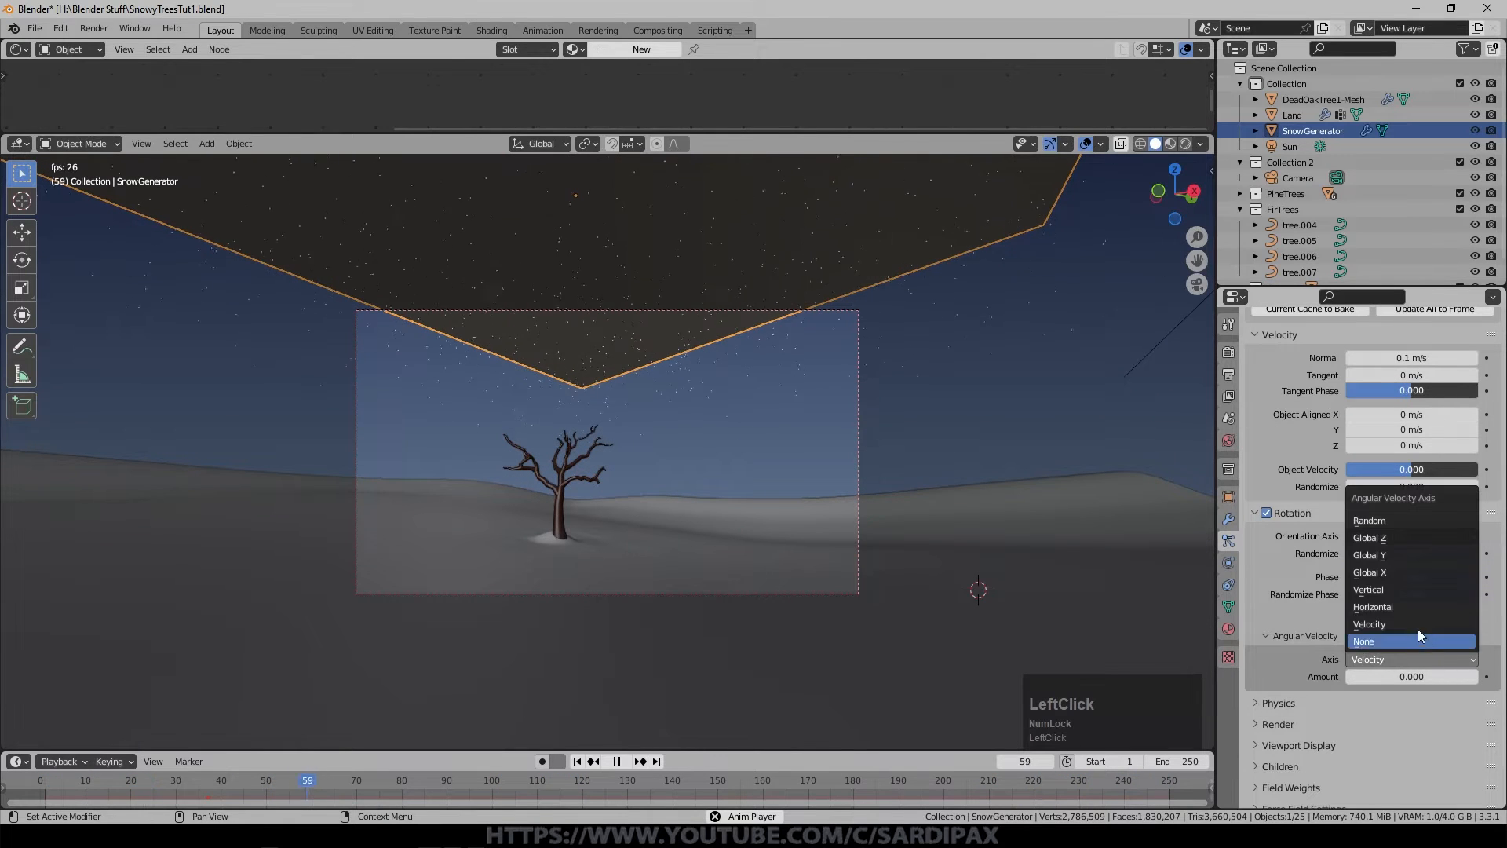
pyautogui.click(1385, 521)
pyautogui.click(1412, 677)
pyautogui.write('.9')
pyautogui.press('KP_Enter')
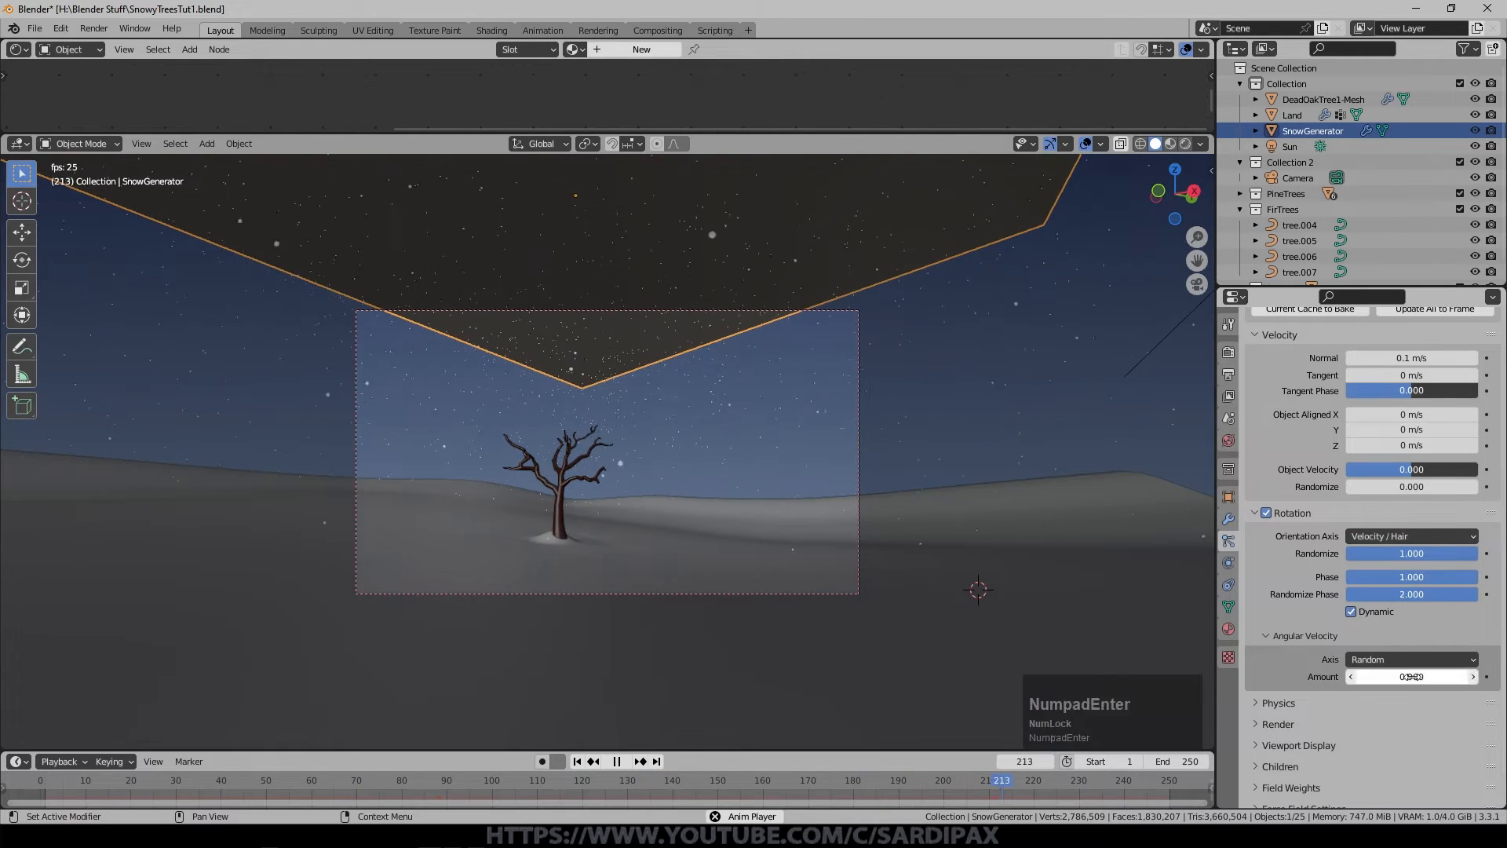
# In the particle physics forces, set Brownian to 3 and Drag to 0.06.
pyautogui.click(1279, 703)
pyautogui.scroll(-2, 1289, 615)
pyautogui.scroll(-3, 1289, 616)
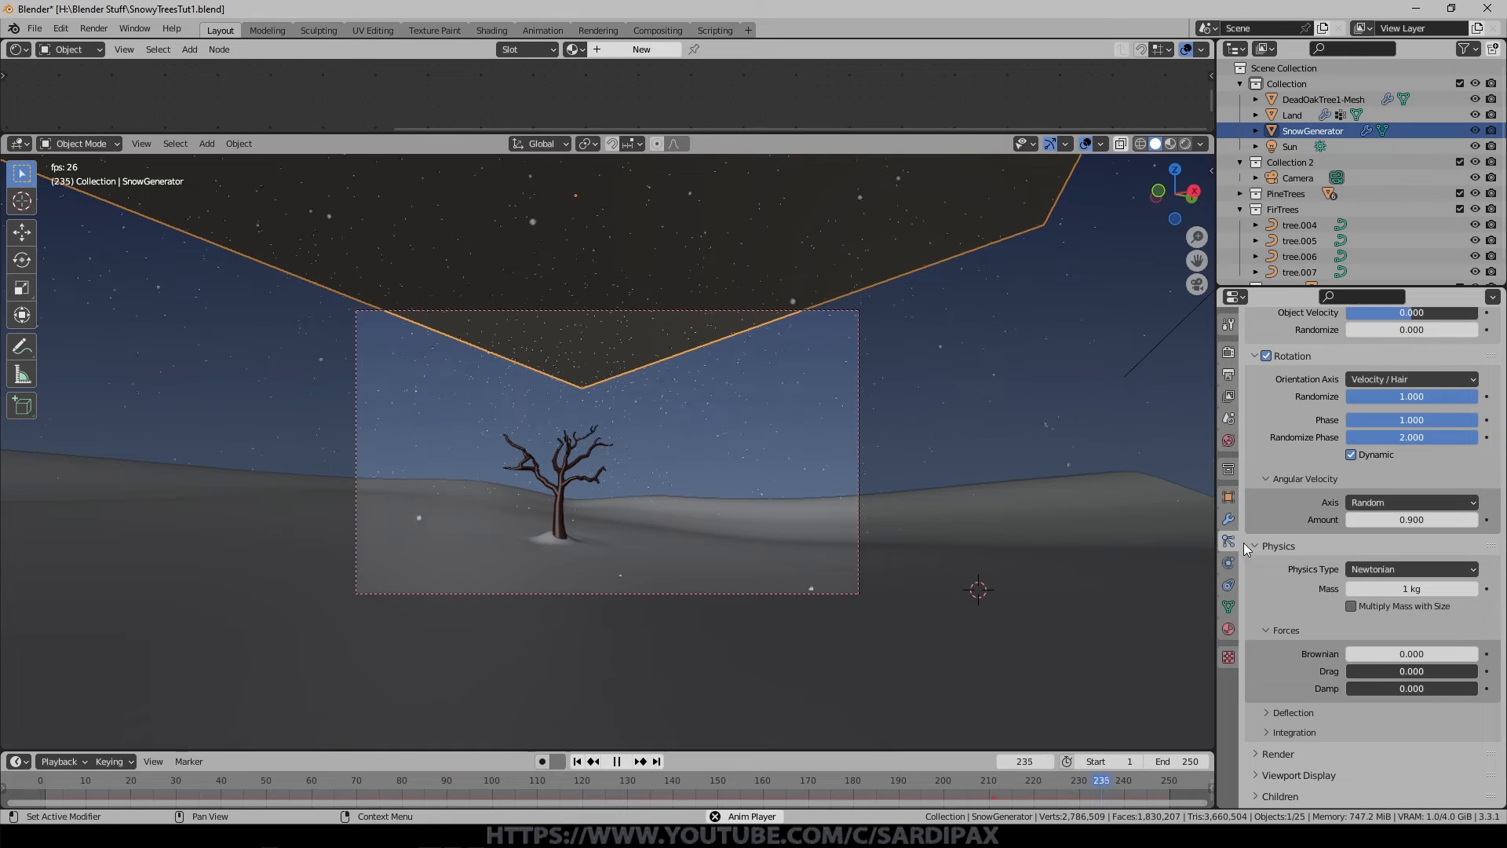
pyautogui.scroll(-2, 1256, 549)
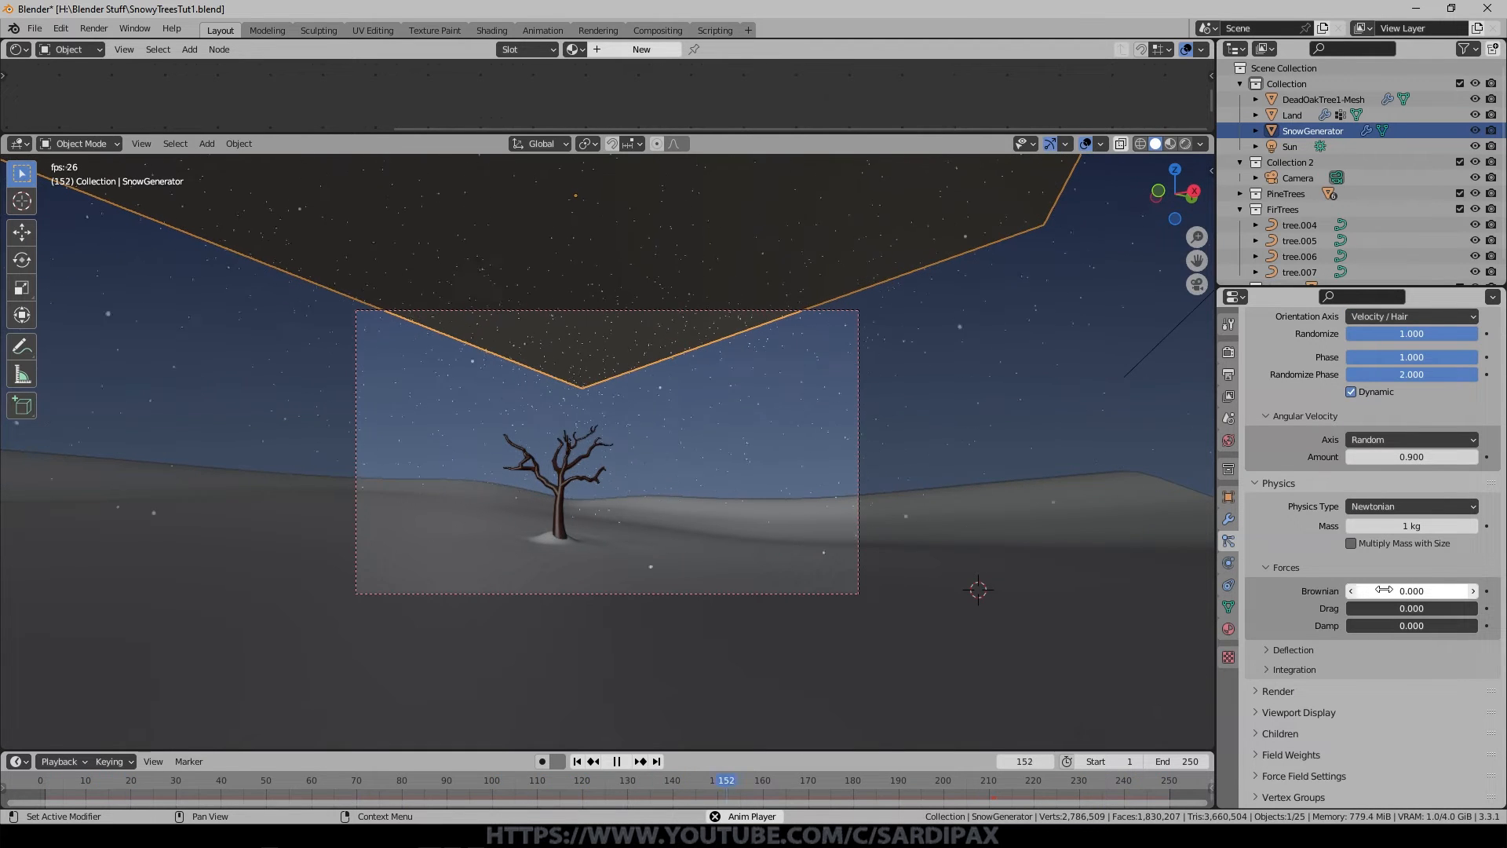
pyautogui.click(1384, 590)
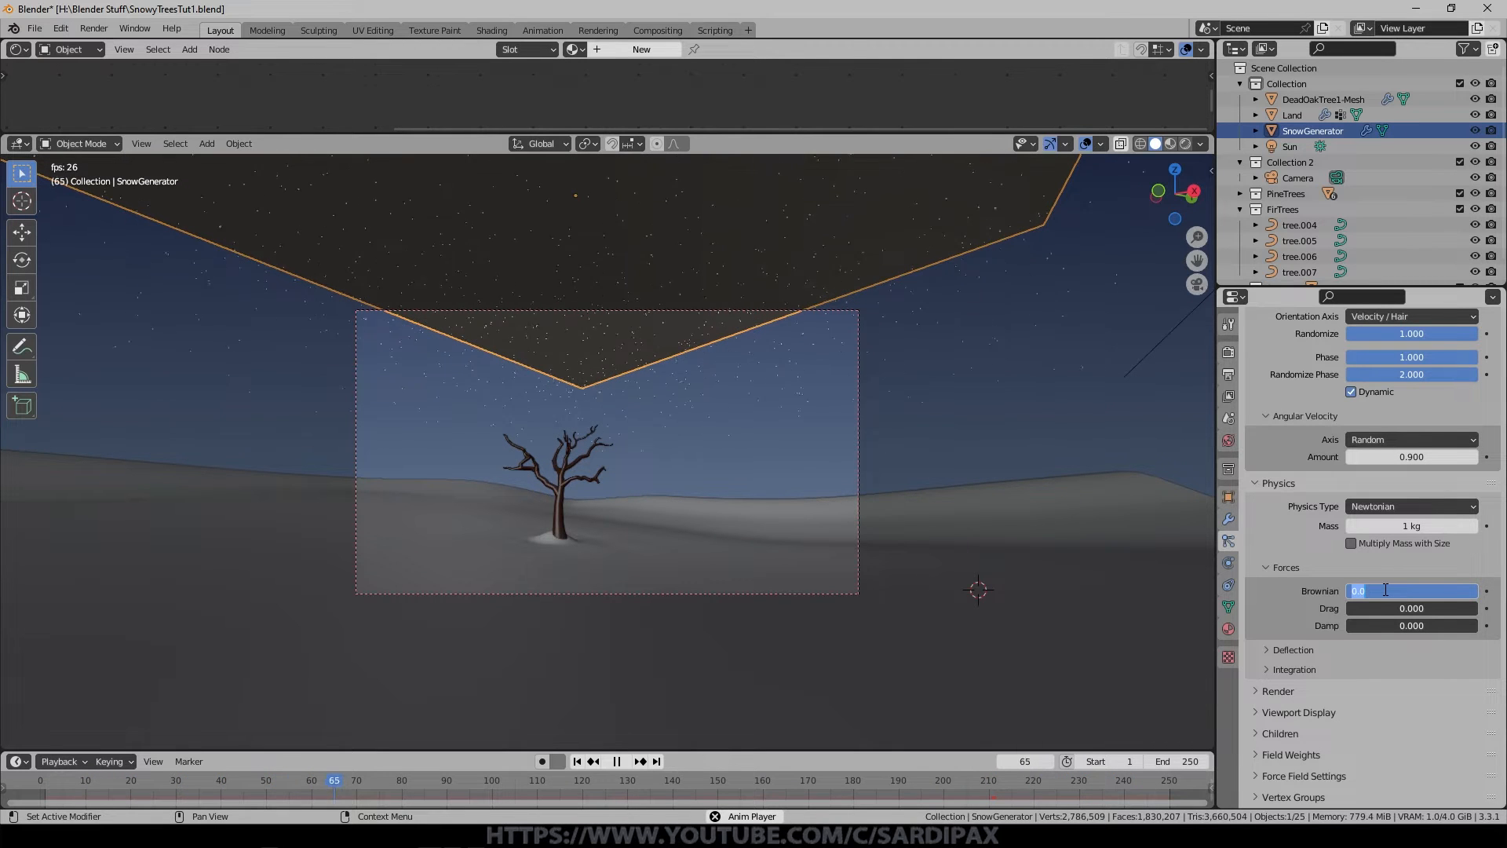
pyautogui.write('3')
pyautogui.press('KP_Enter')
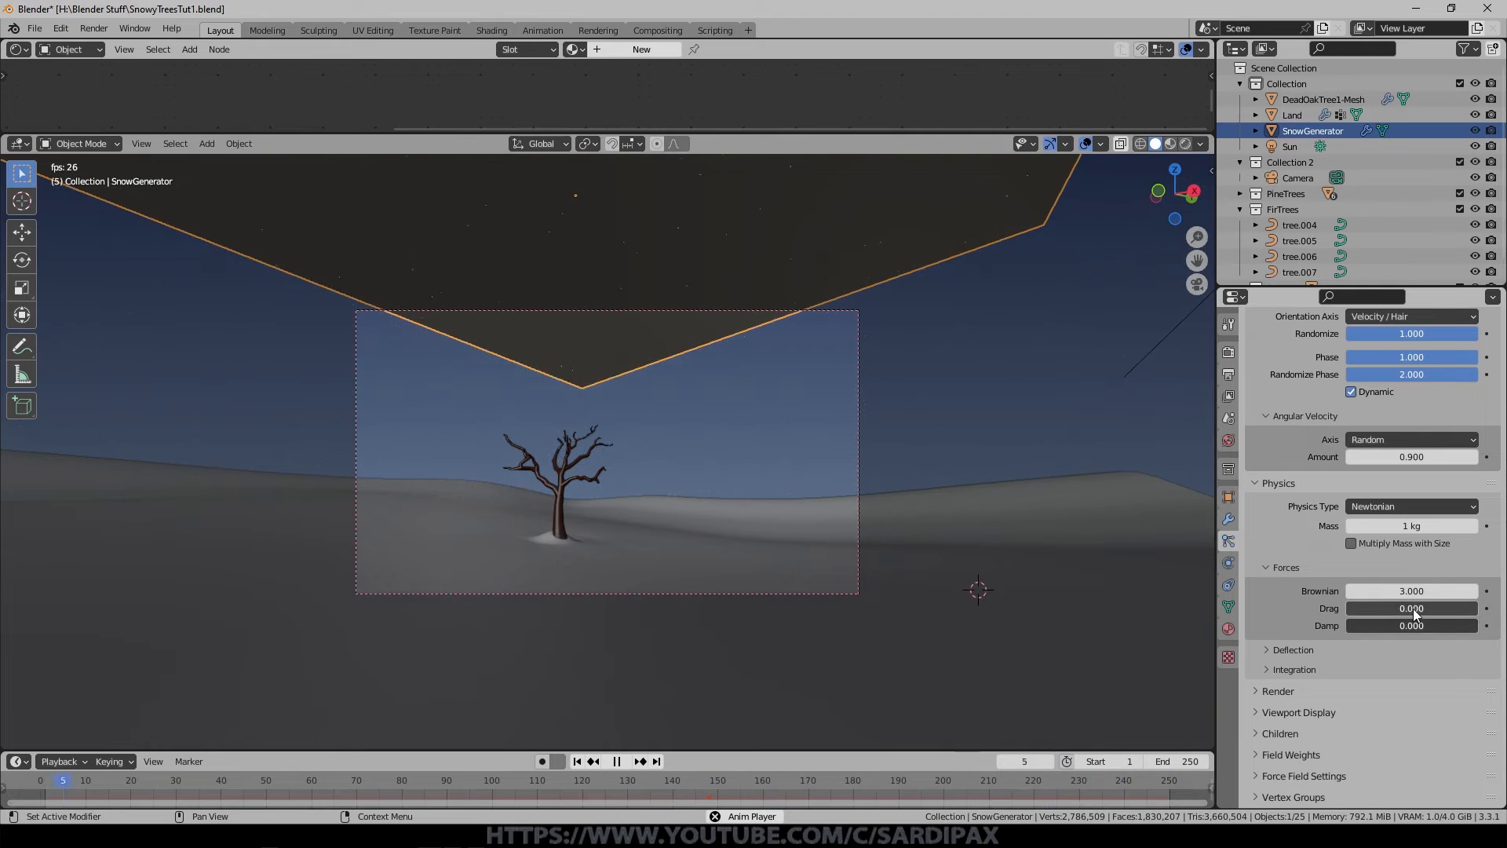
pyautogui.click(1414, 609)
pyautogui.write('.06')
pyautogui.press('KP_Enter')
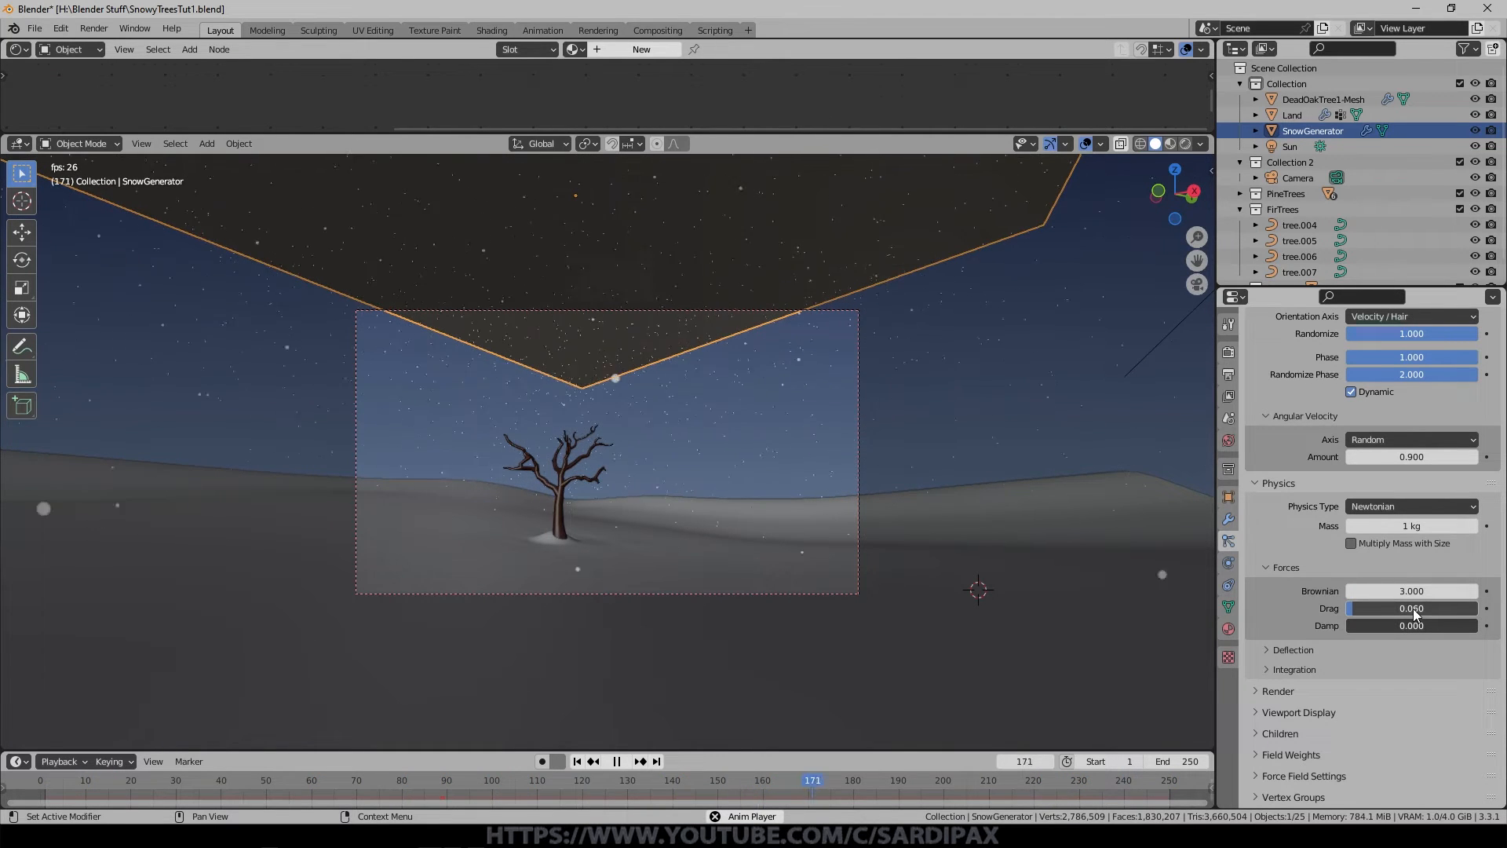
# Reduce the gravity field weight of the particle system to 0.05.
pyautogui.scroll(-2, 1318, 652)
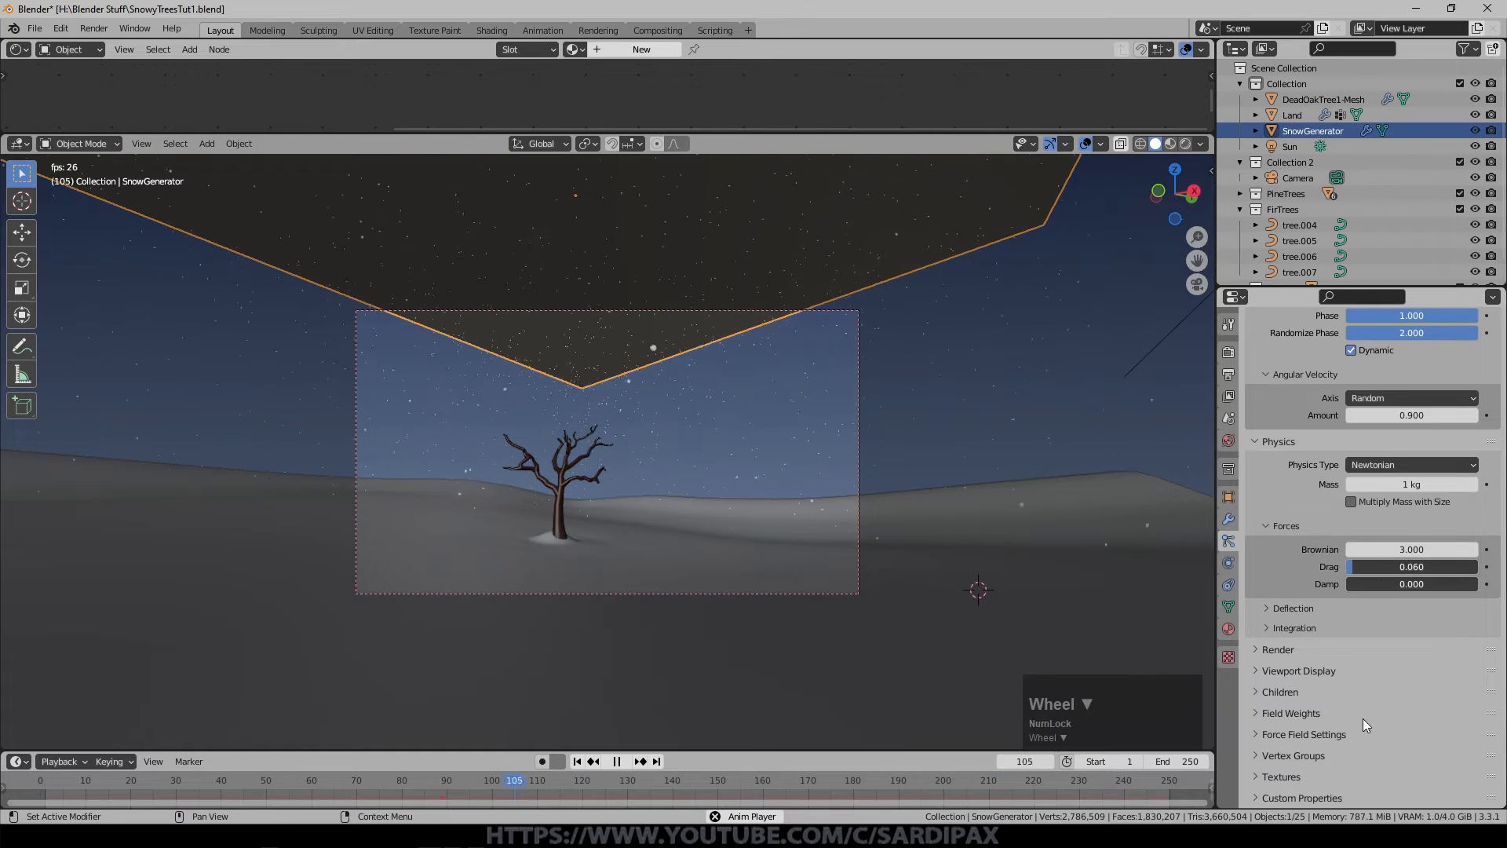
pyautogui.click(1267, 715)
pyautogui.scroll(-3, 1267, 726)
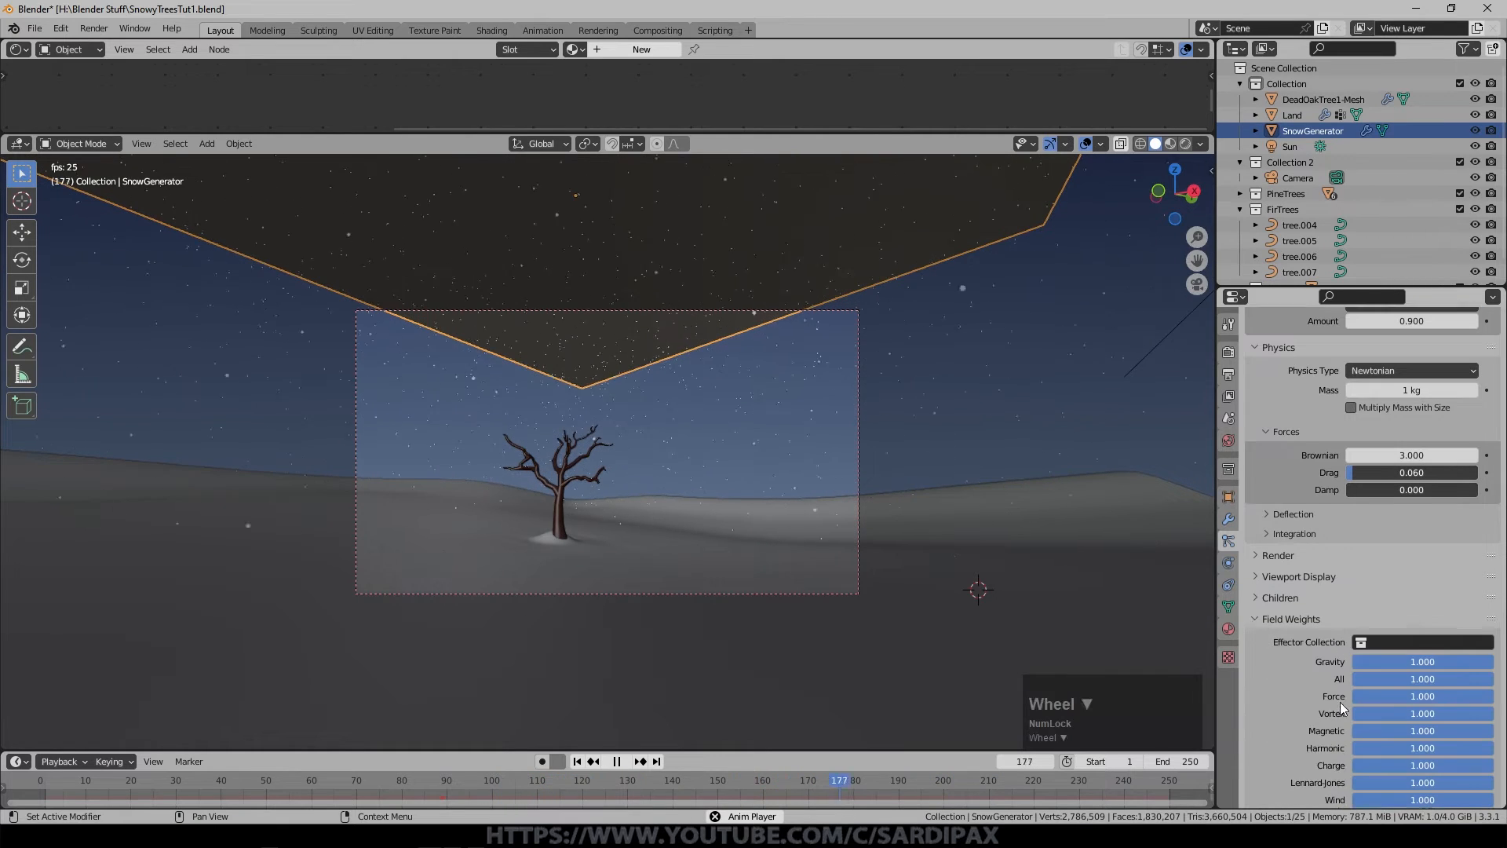
pyautogui.click(1424, 661)
pyautogui.write('.05')
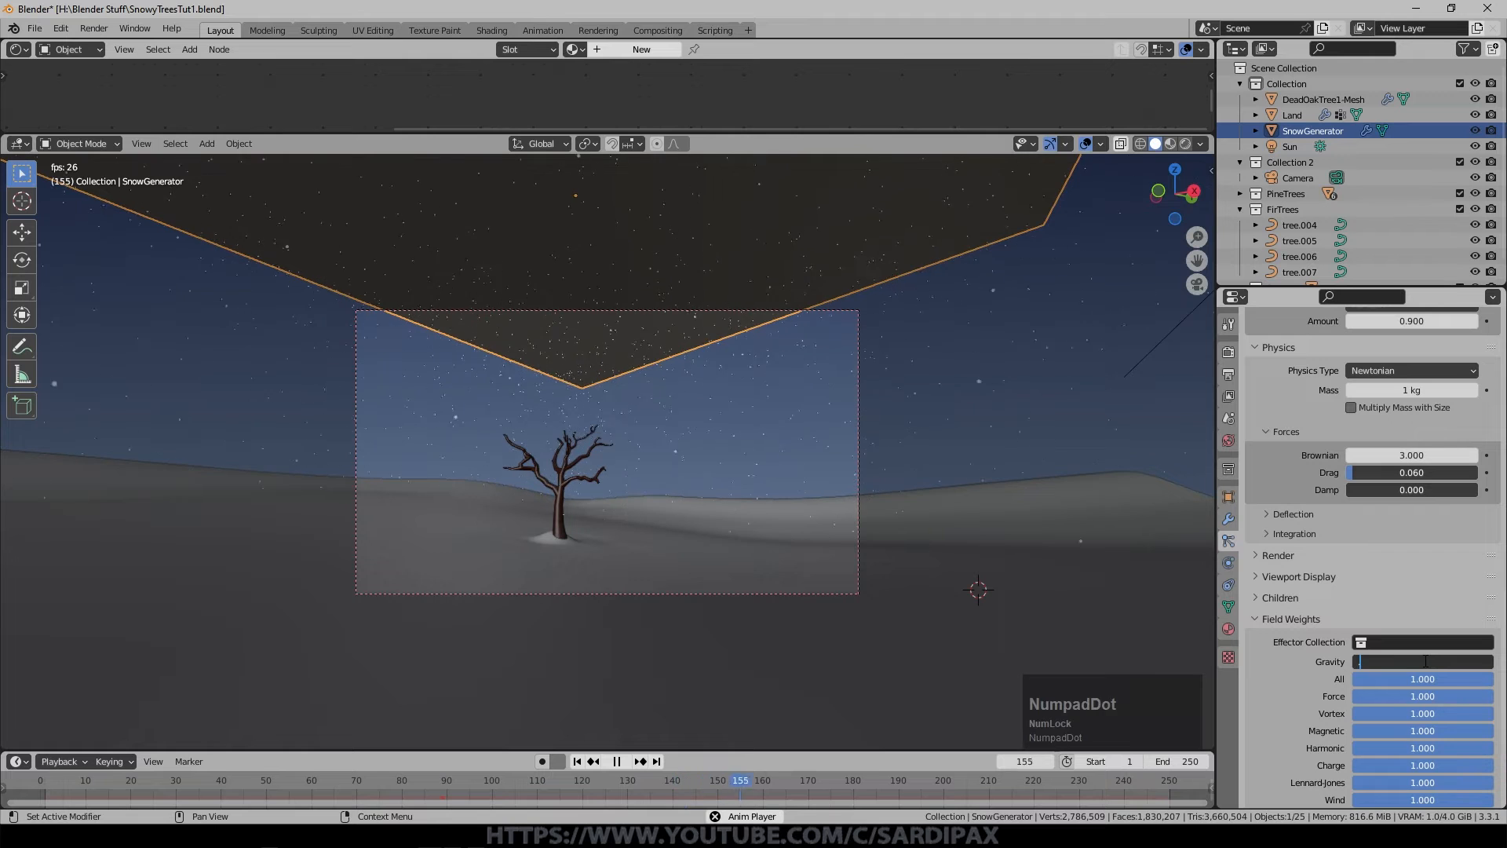
pyautogui.press('KP_Enter')
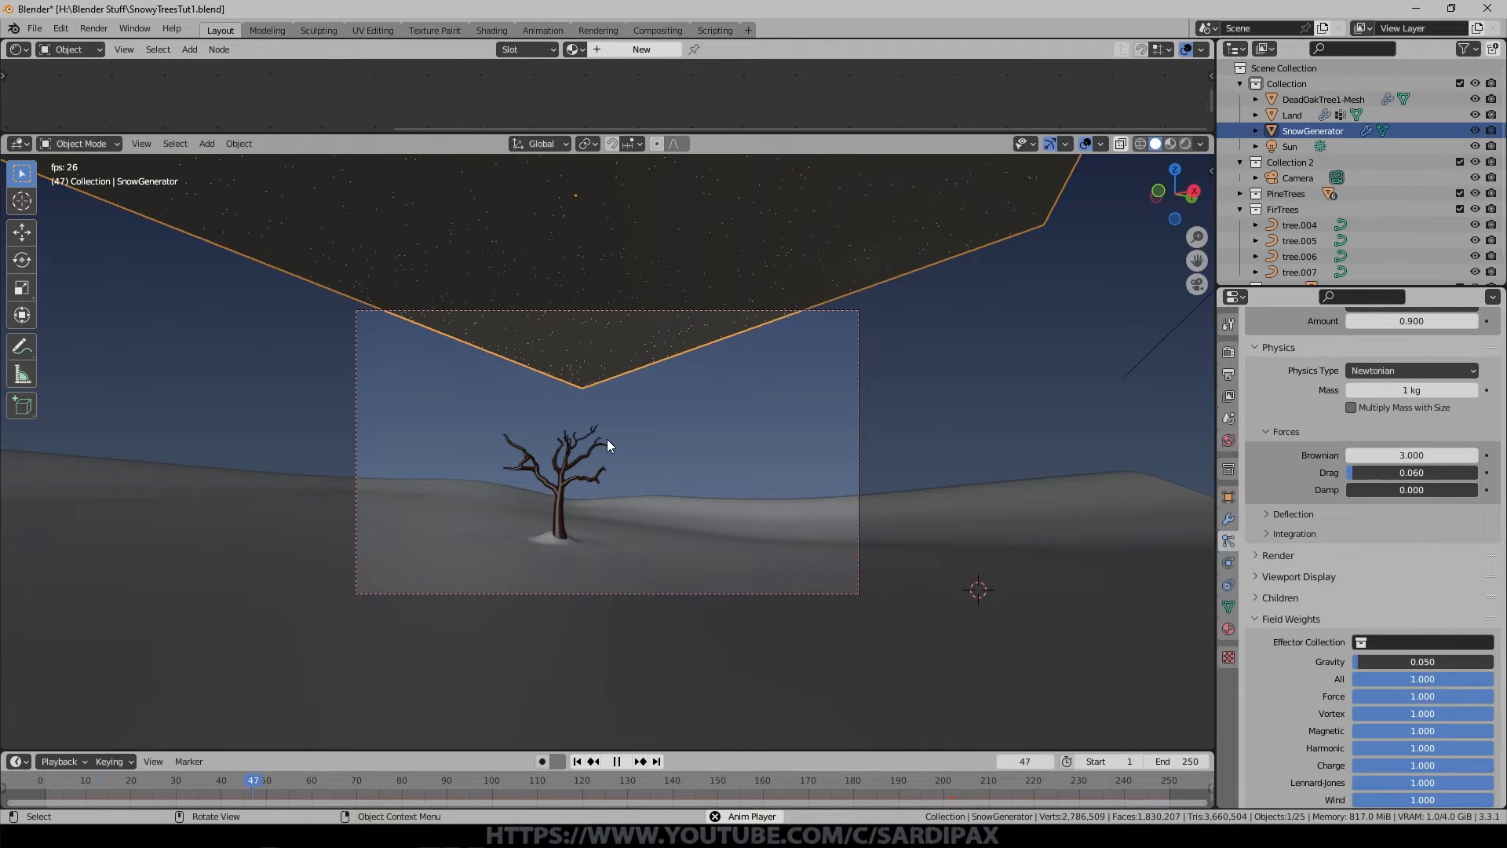
# Set the gravity field weight of the snow particles to 0.2 and replay the animation from the first frame.
pyautogui.scroll(2, 794, 411)
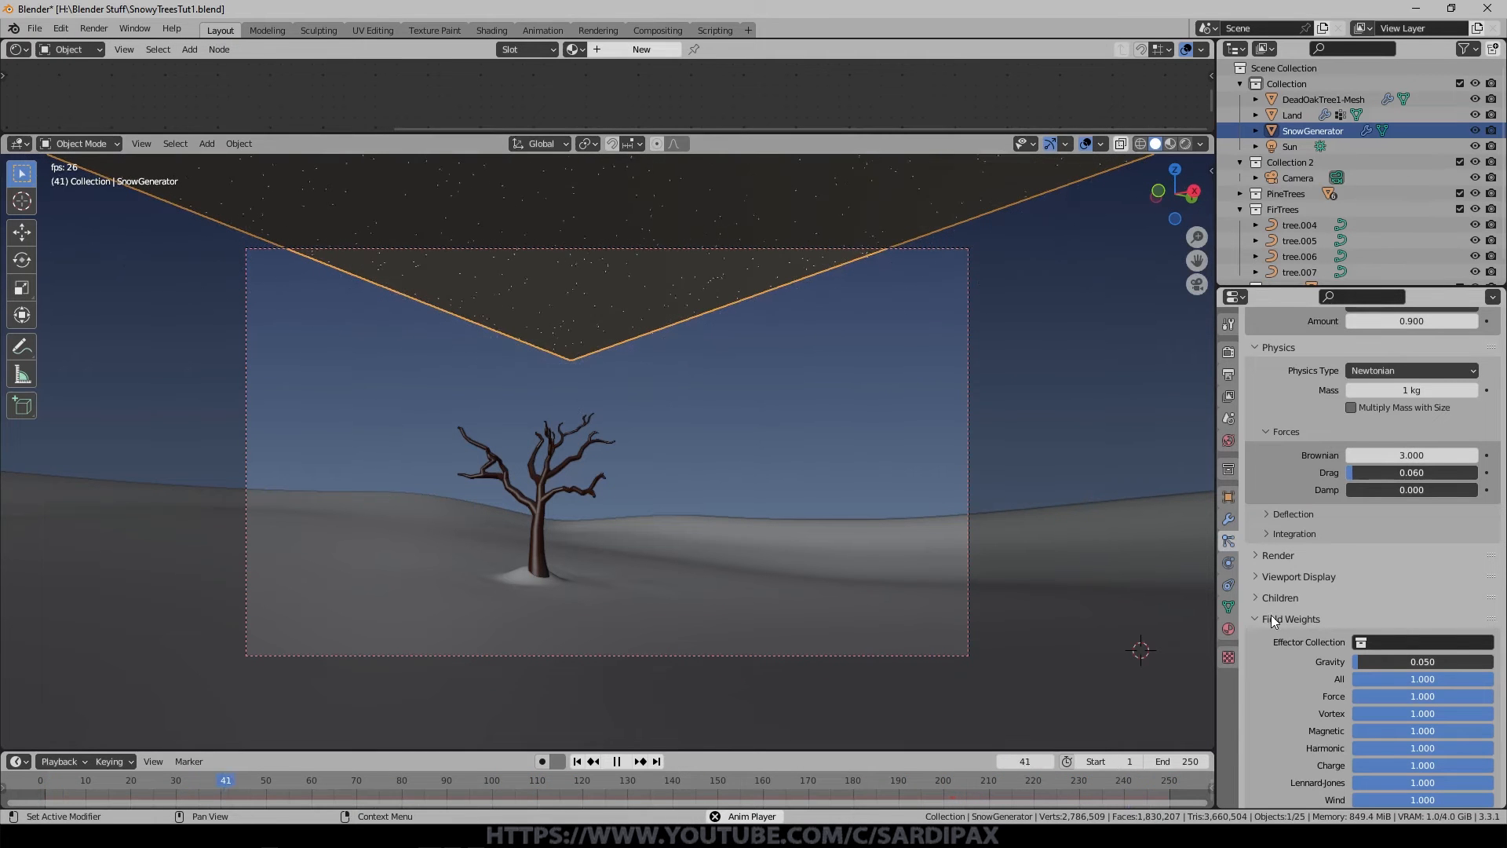
pyautogui.click(1422, 661)
pyautogui.write('0.2')
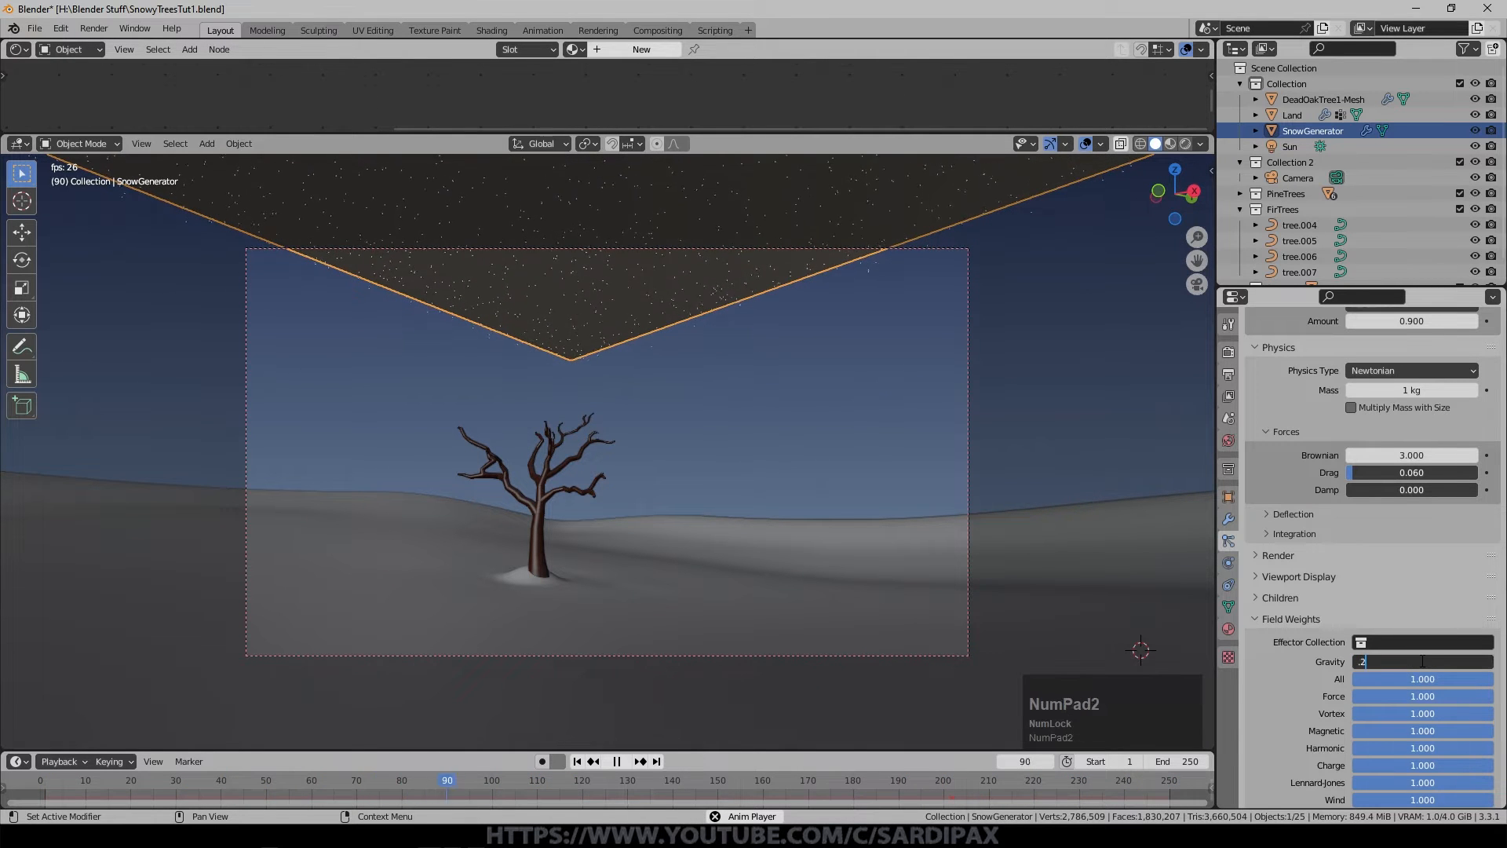
pyautogui.press('KP_Enter')
pyautogui.click(576, 763)
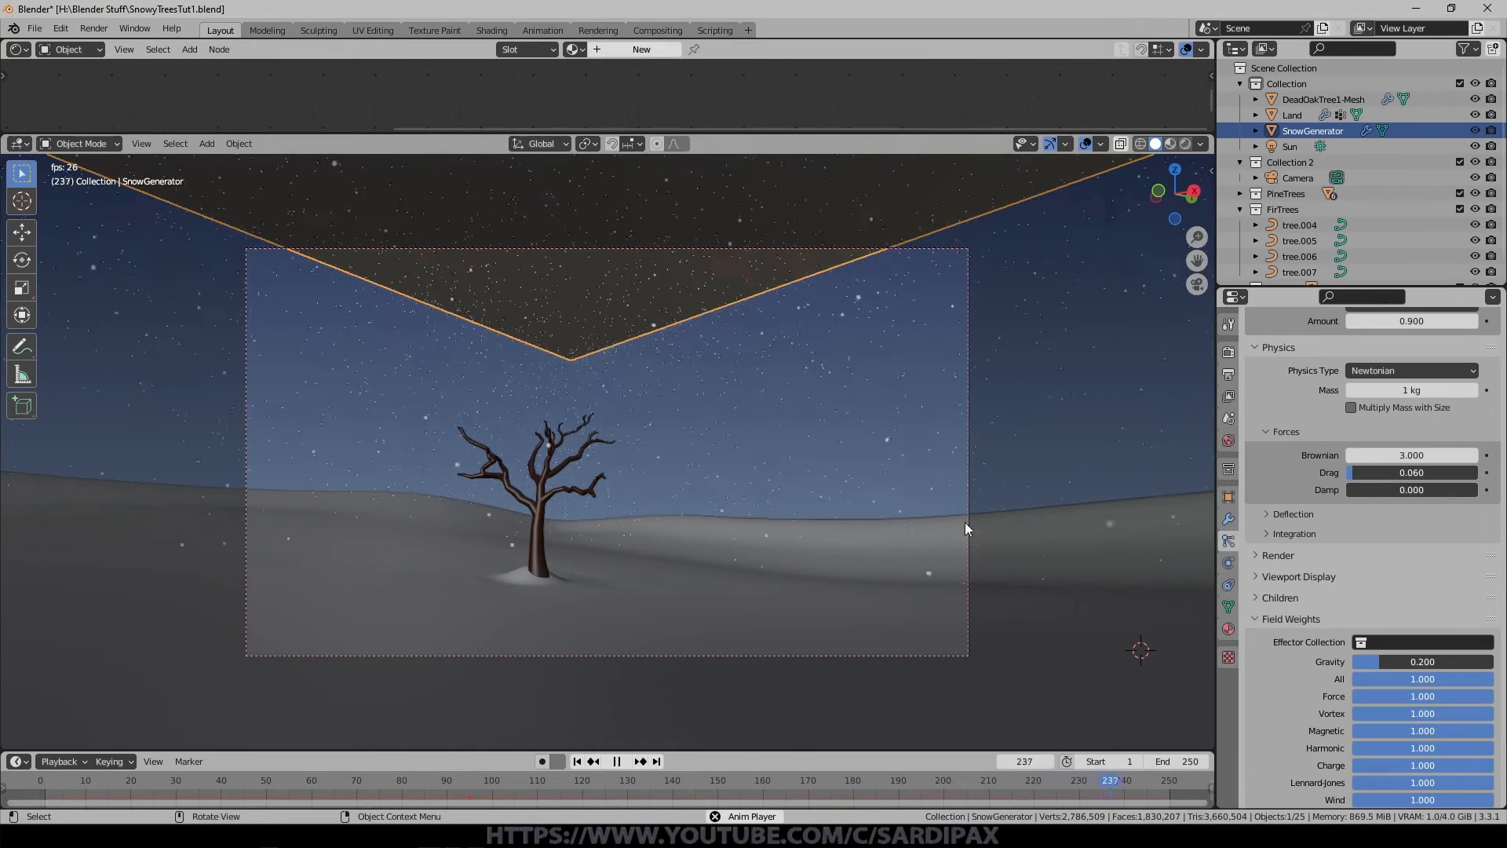
# Turn off Show Emitter in the snow particle system's render settings.
pyautogui.click(1261, 617)
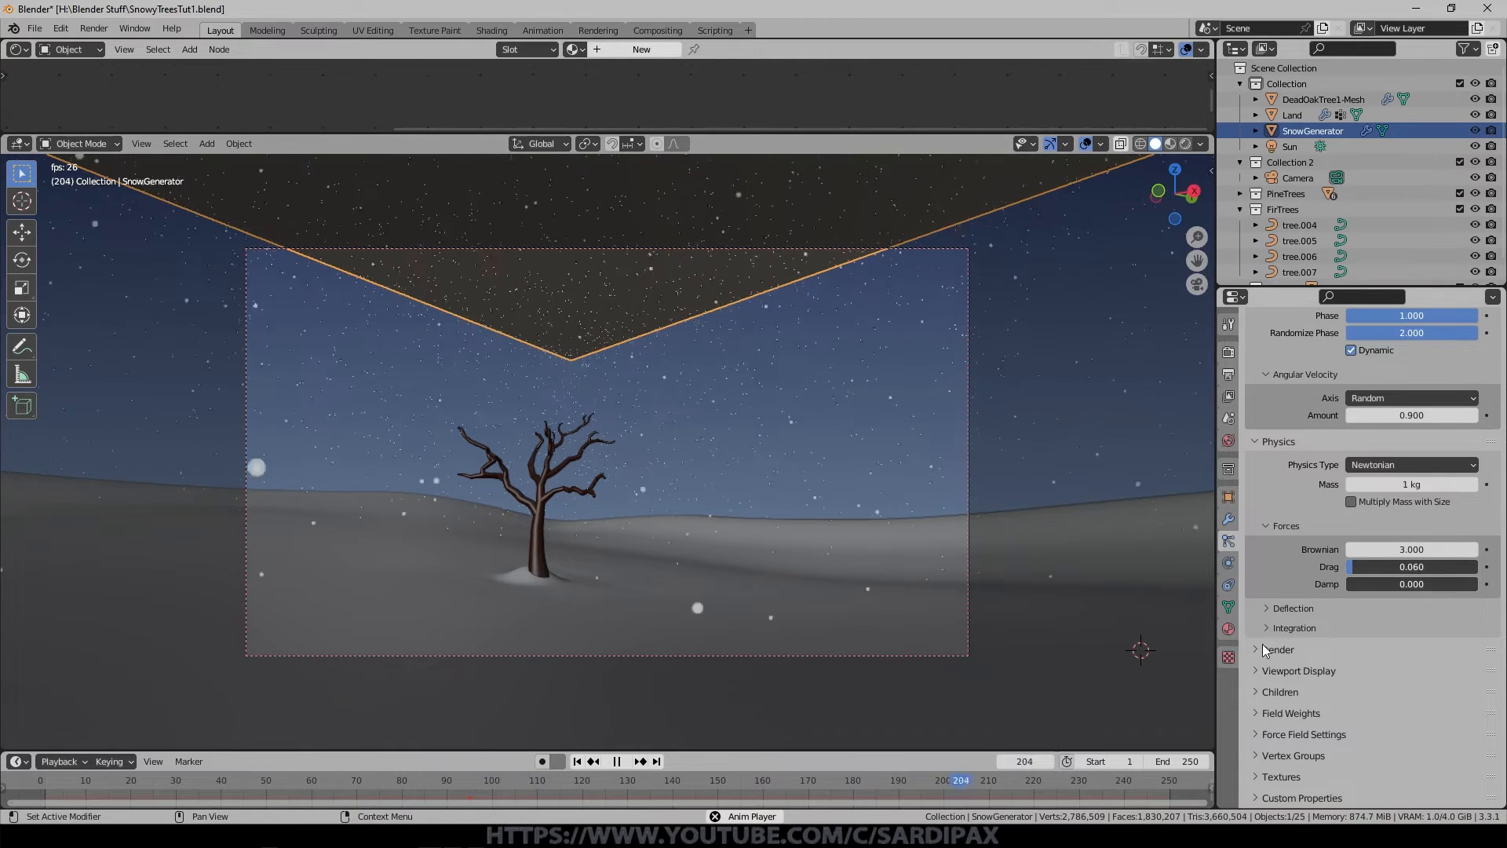
pyautogui.click(1265, 650)
pyautogui.scroll(-2, 1343, 675)
pyautogui.click(1352, 711)
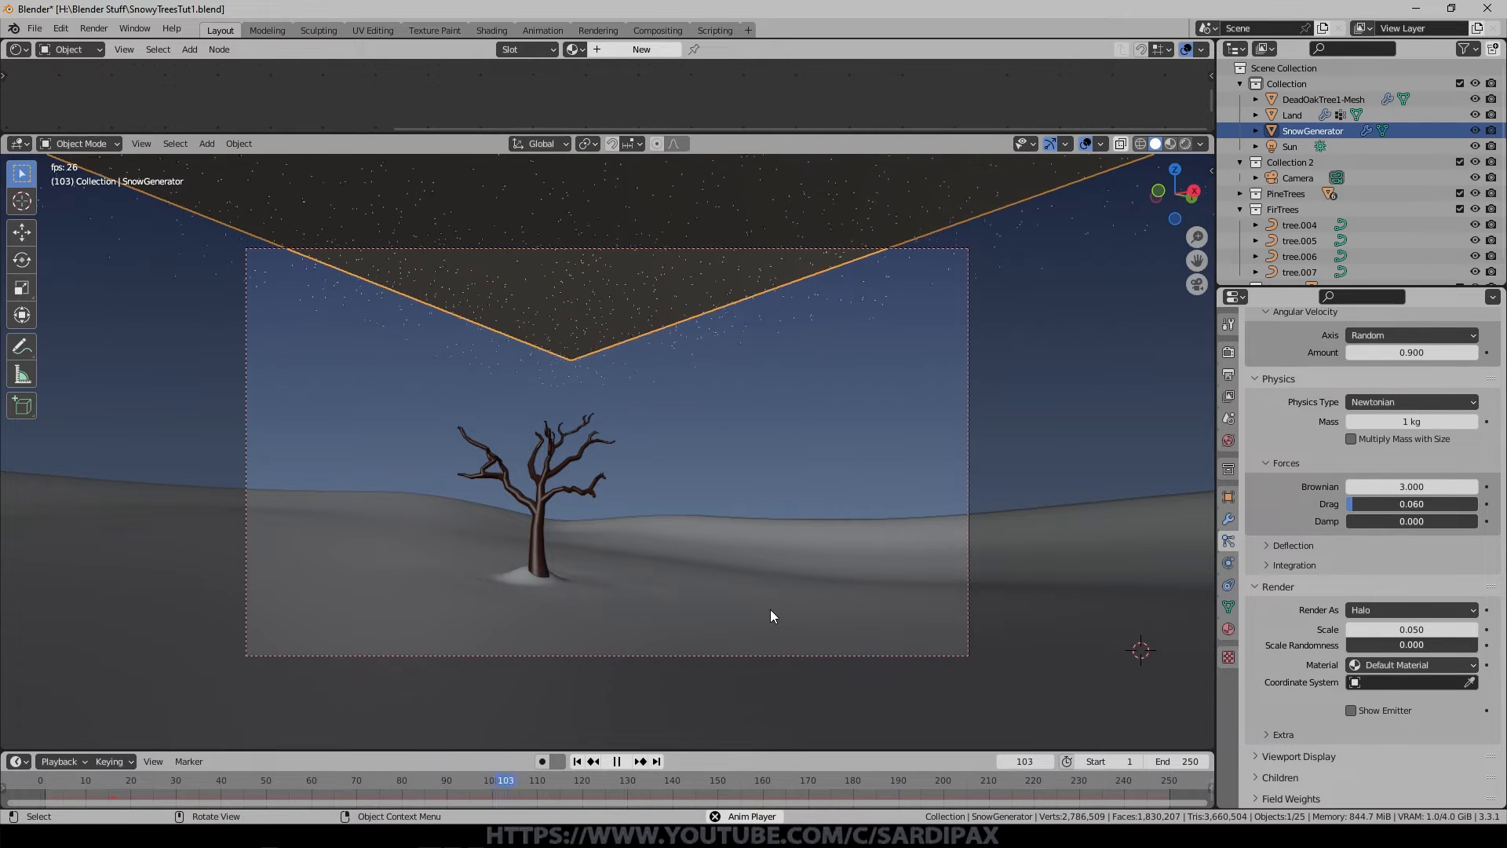
# Render the snow particles as a Collection, with Snow as the instance collection.
pyautogui.click(1398, 610)
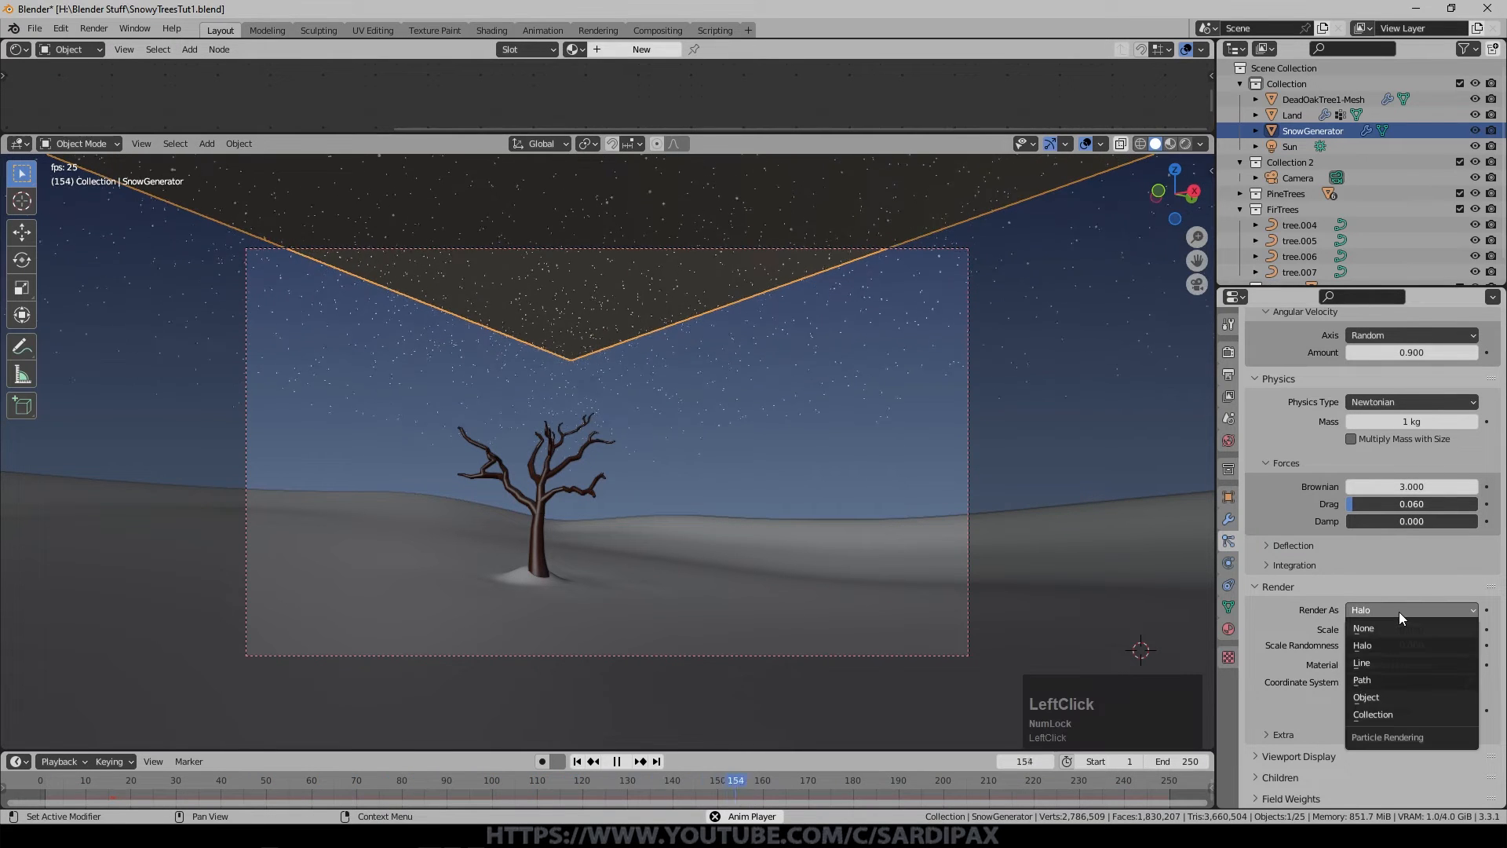
pyautogui.click(1385, 715)
pyautogui.scroll(-2, 1383, 709)
pyautogui.click(1435, 661)
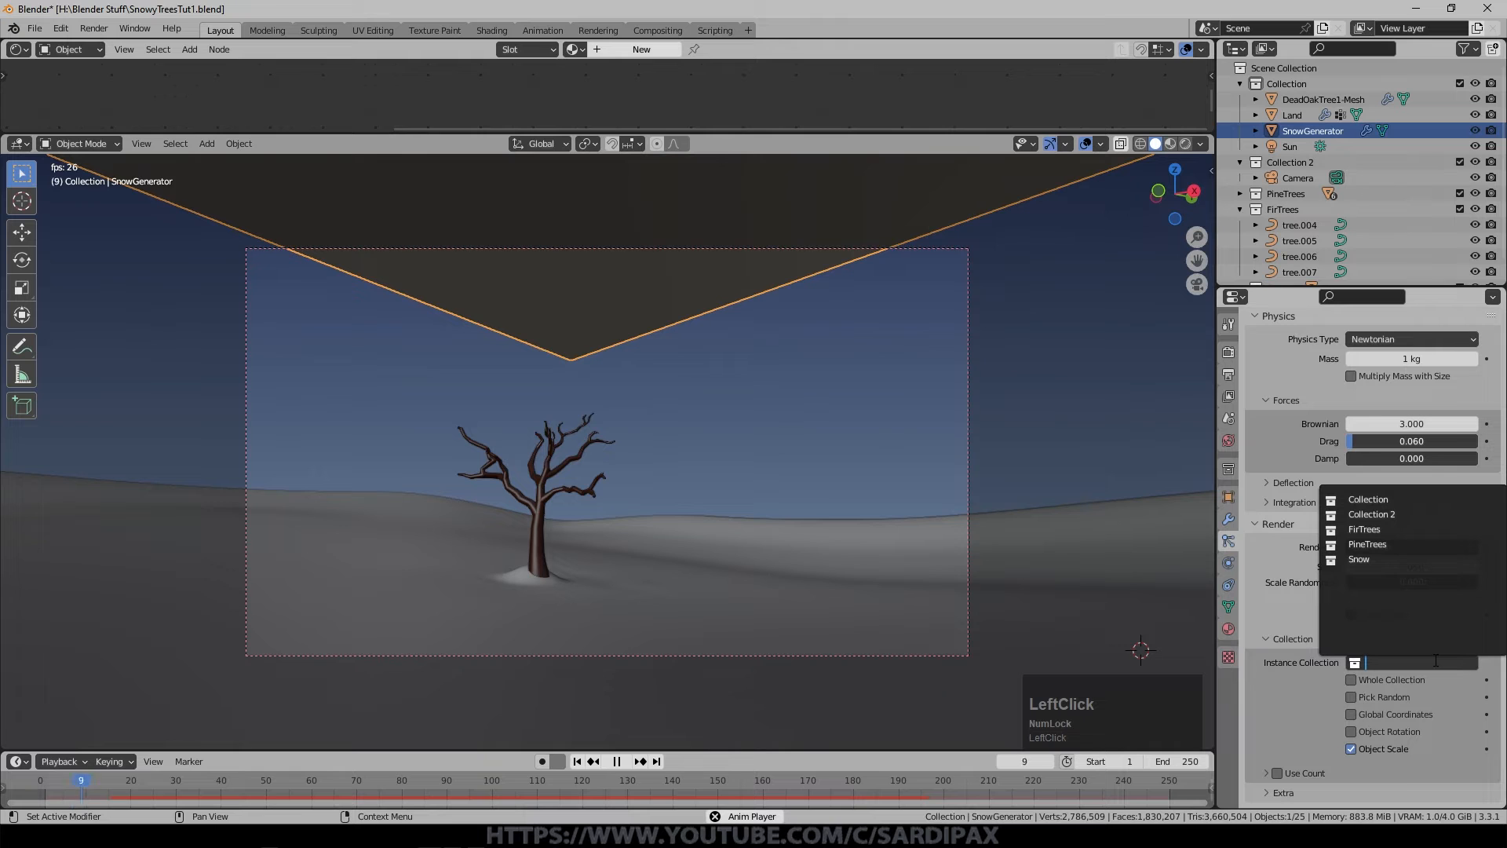
pyautogui.click(1355, 558)
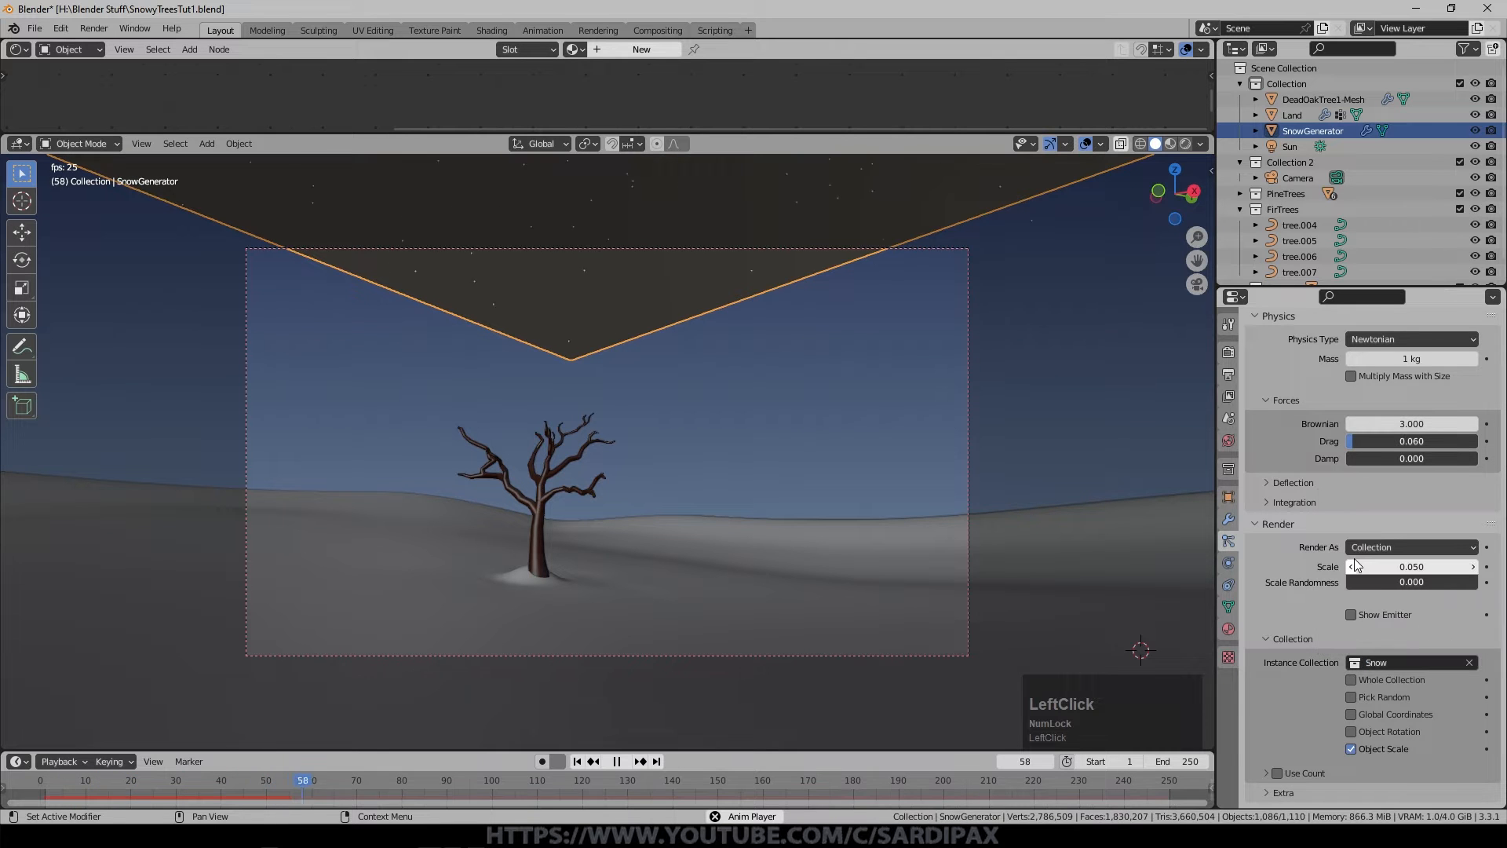
# Set the particles' Scale Randomness to about 0.594 and enable Pick Random for the Snow collection.
pyautogui.click(1392, 581)
pyautogui.moveTo(1392, 580); pyautogui.dragTo(1448, 584)
pyautogui.click(1362, 700)
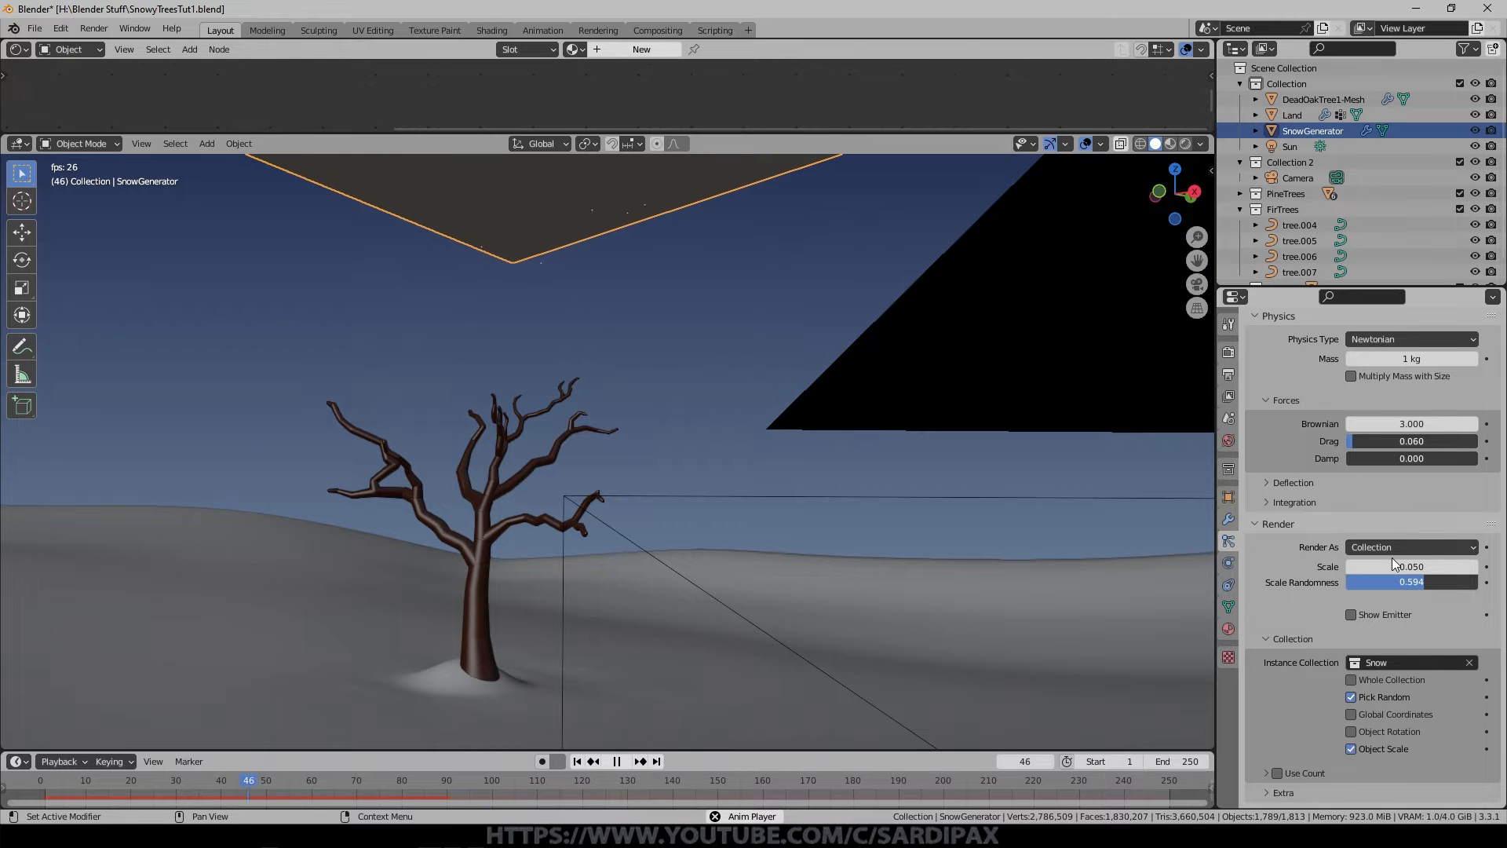
# Set the snow particles' render scale to 0.3, judging the flake size through the camera.
pyautogui.moveTo(1398, 564); pyautogui.dragTo(1453, 559)
pyautogui.press('KP_0')
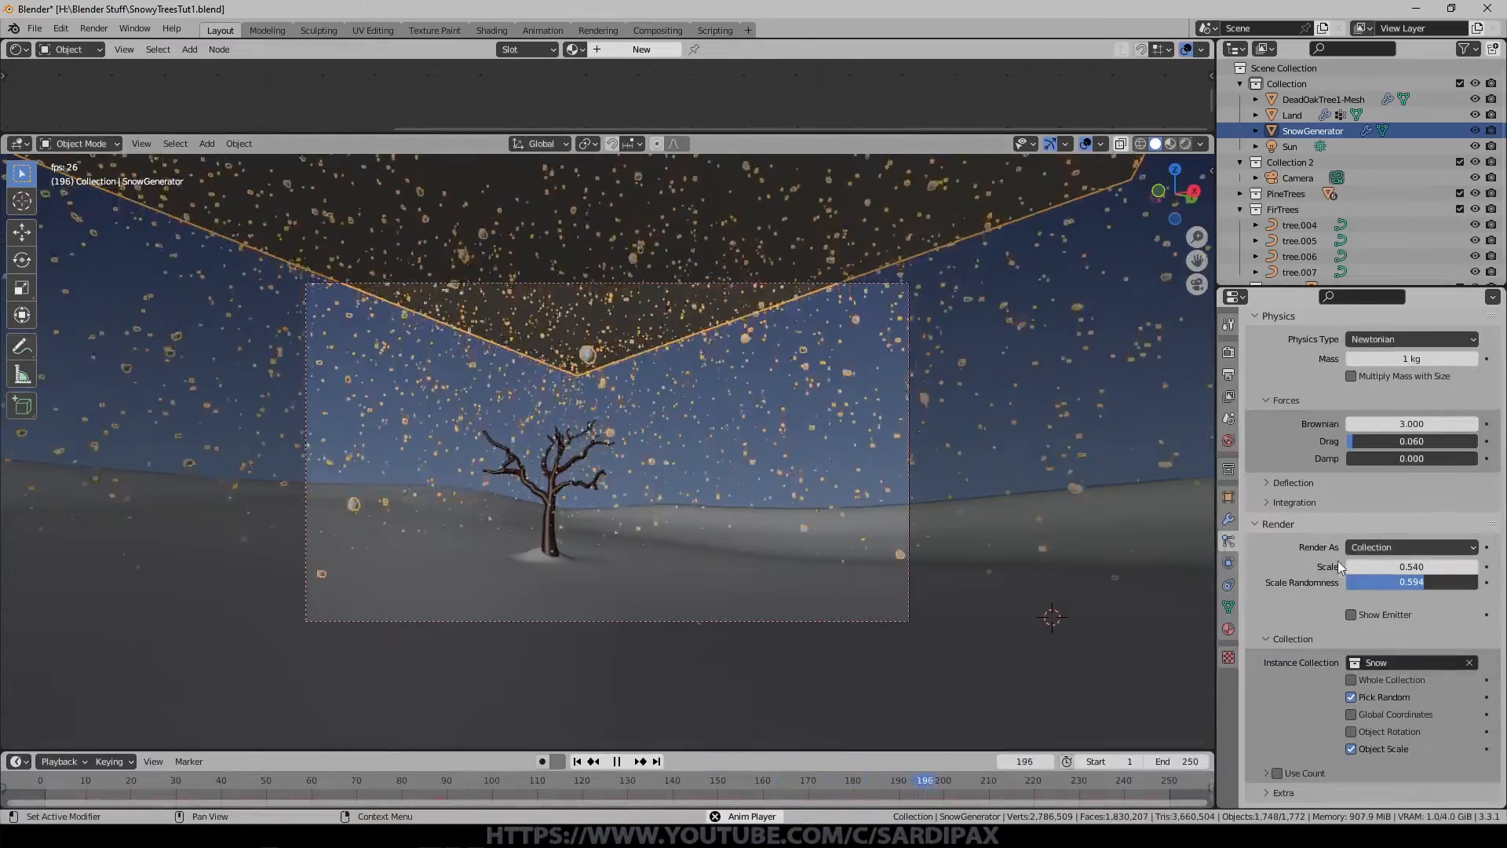
pyautogui.click(1381, 566)
pyautogui.write('.')
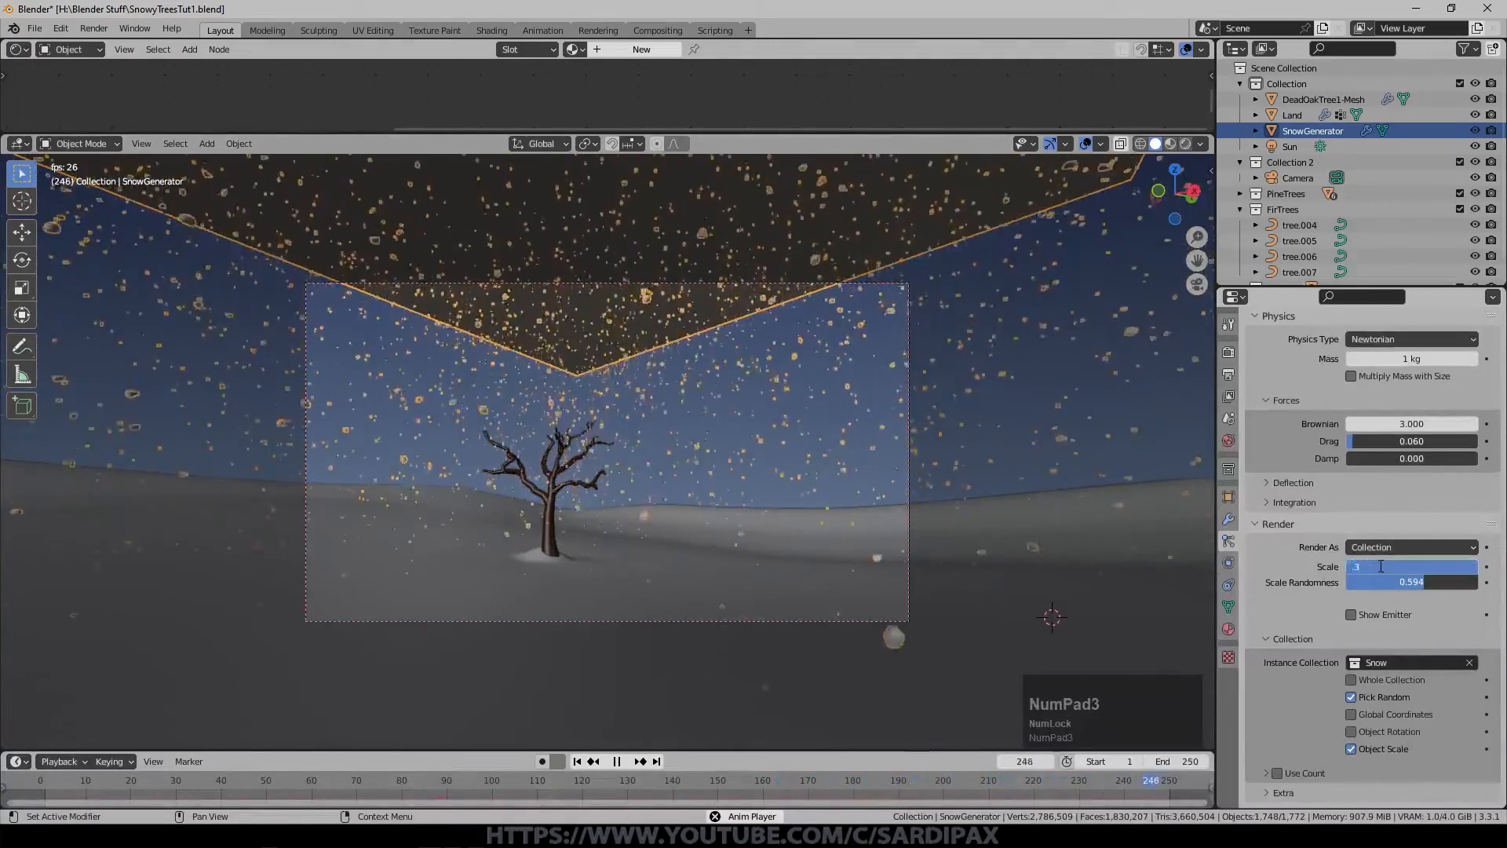
pyautogui.write('3')
pyautogui.press('KP_Enter')
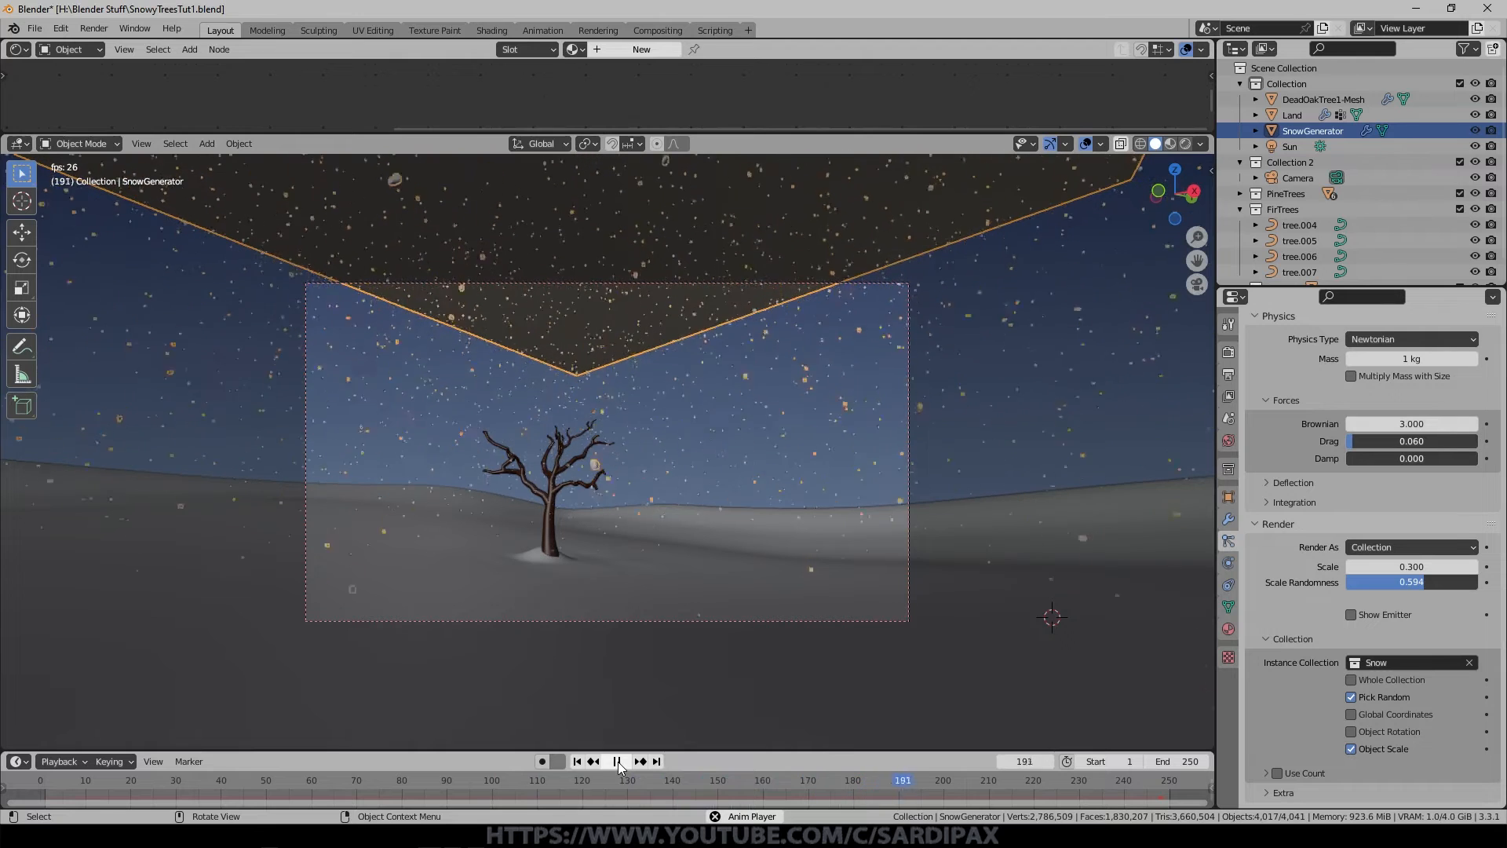
# Stop the playback, hide the viewport overlays and preview the snowfall in Rendered shading.
pyautogui.click(619, 761)
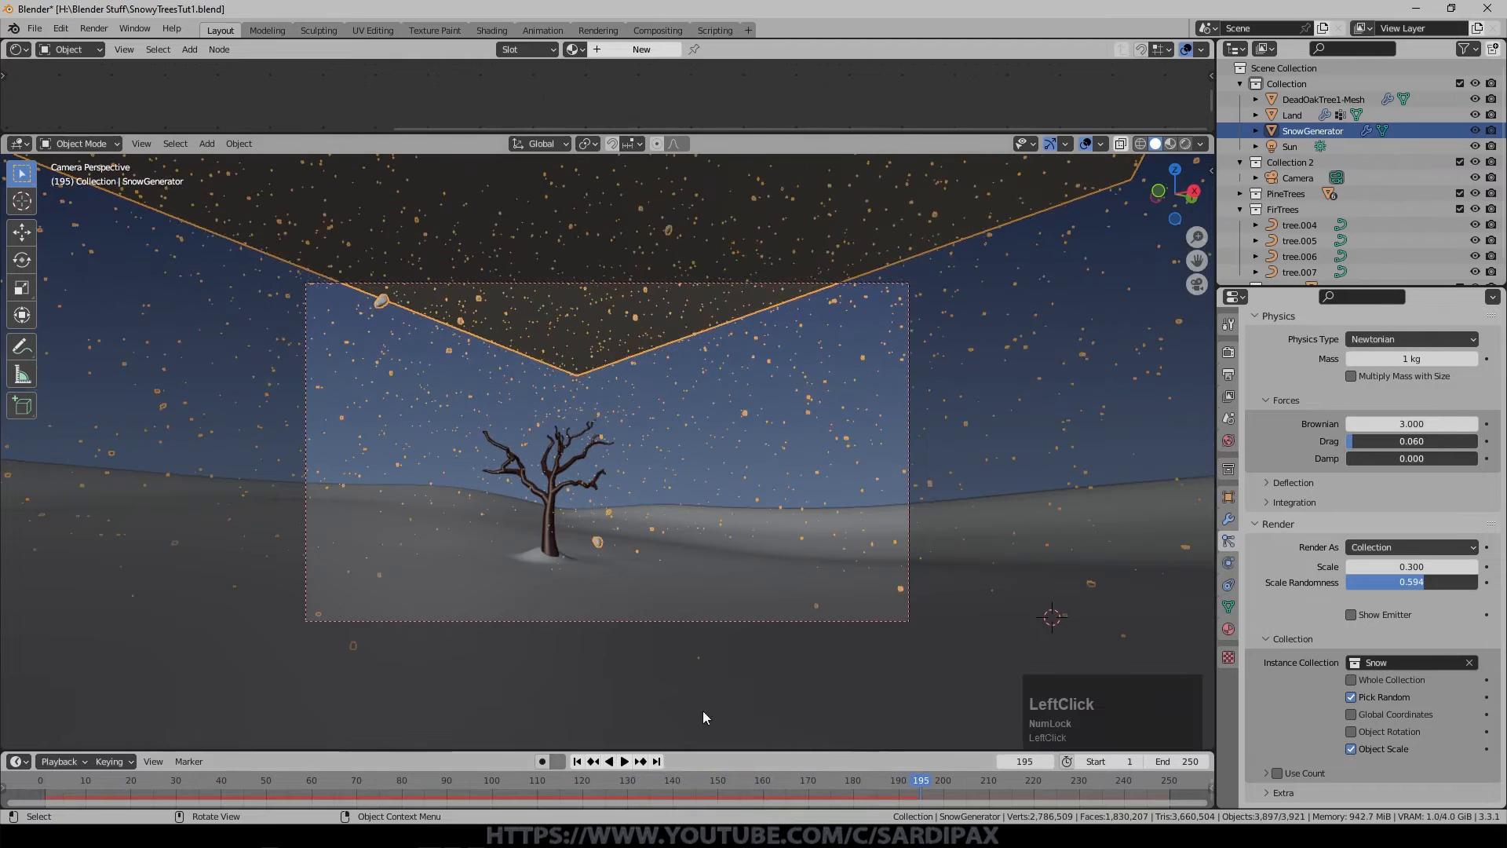
pyautogui.click(1086, 145)
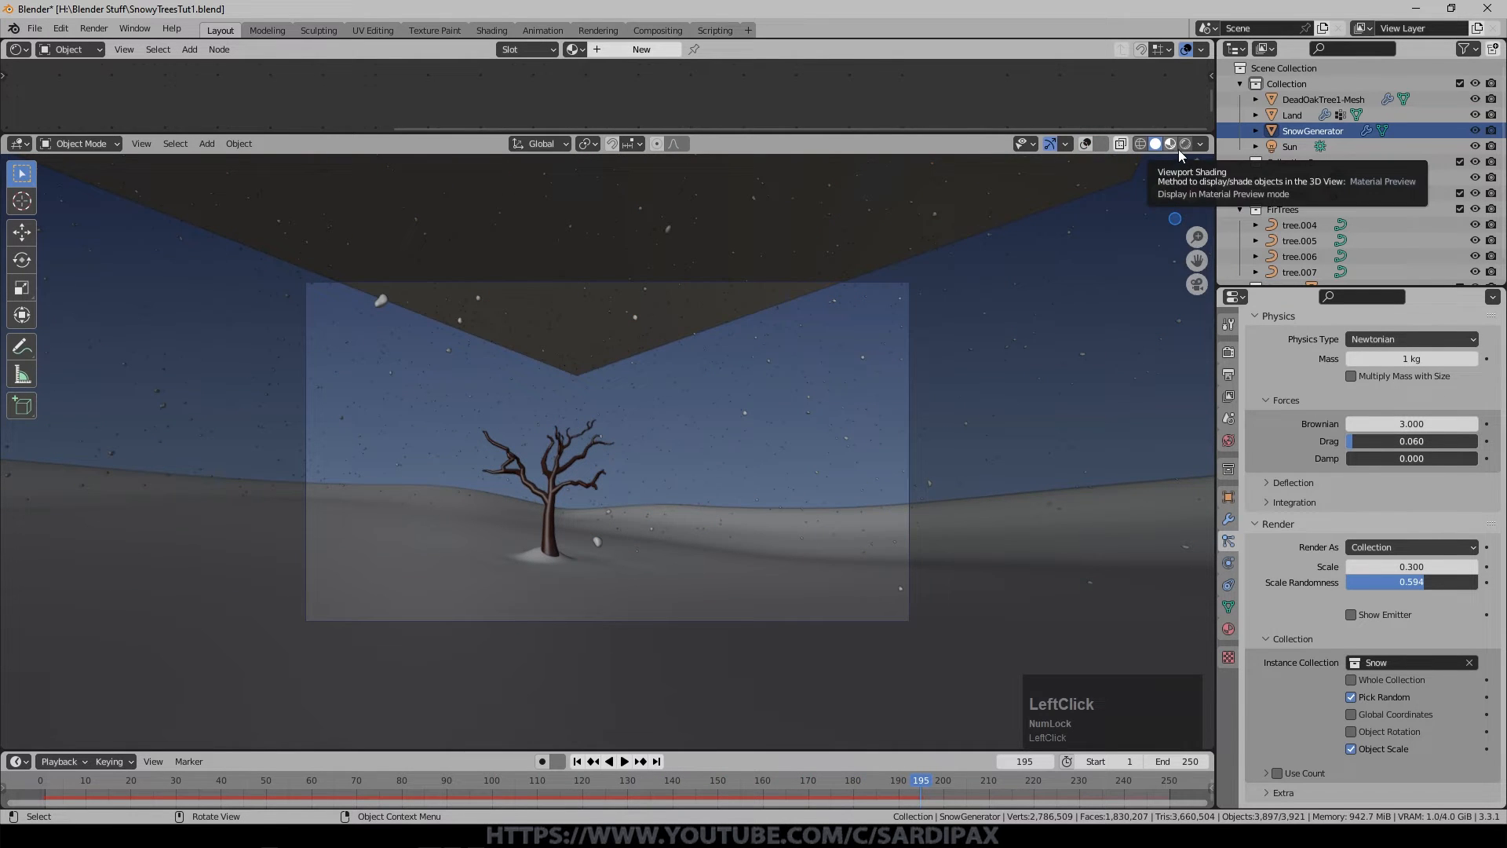
pyautogui.click(1183, 145)
pyautogui.scroll(2, 581, 568)
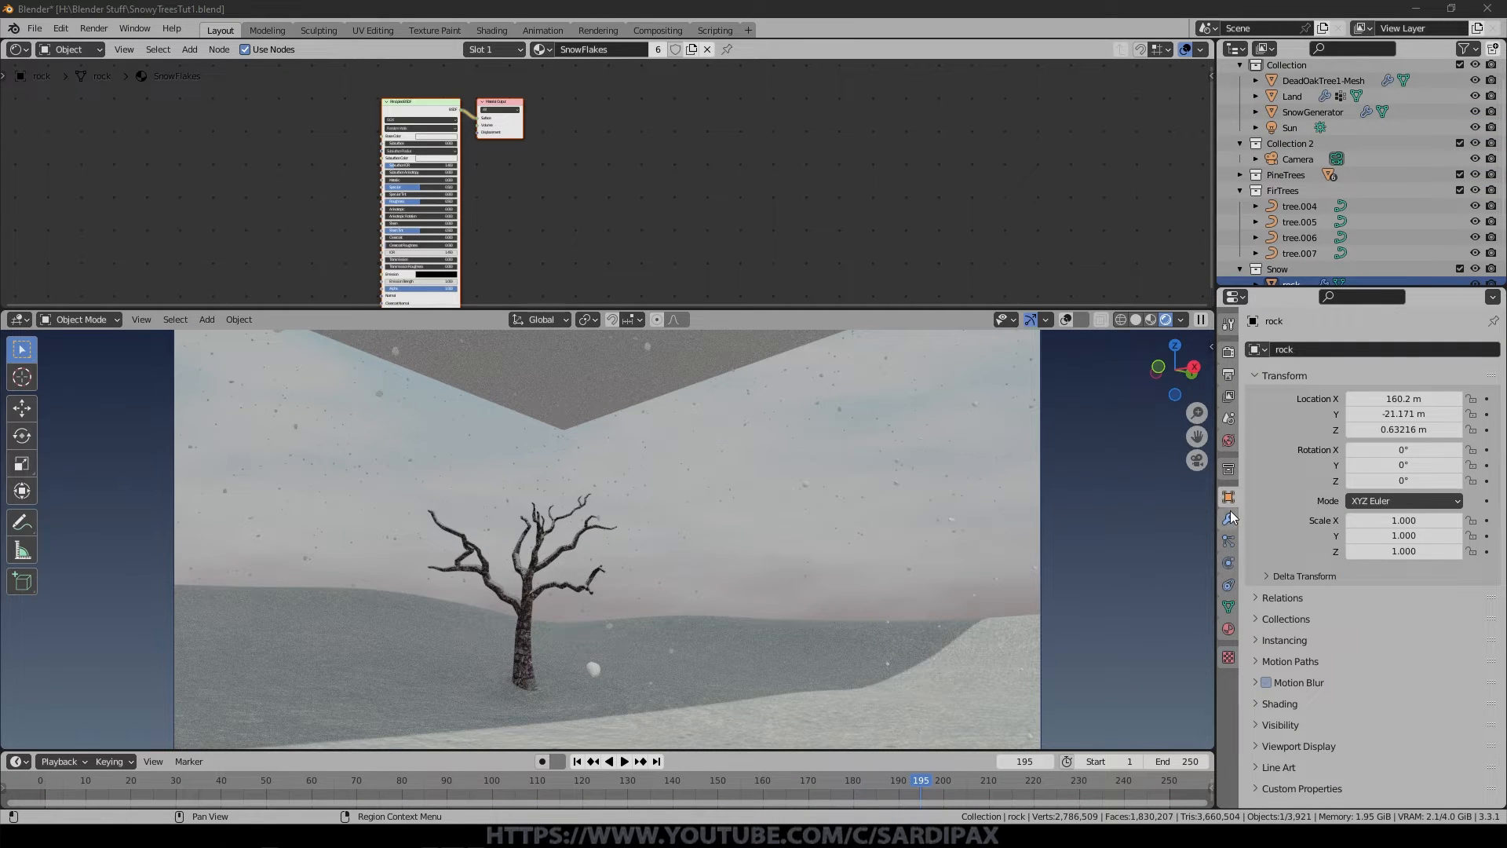
# Assign the LandSnow material to the object named rock in the Snow collection.
pyautogui.click(1228, 628)
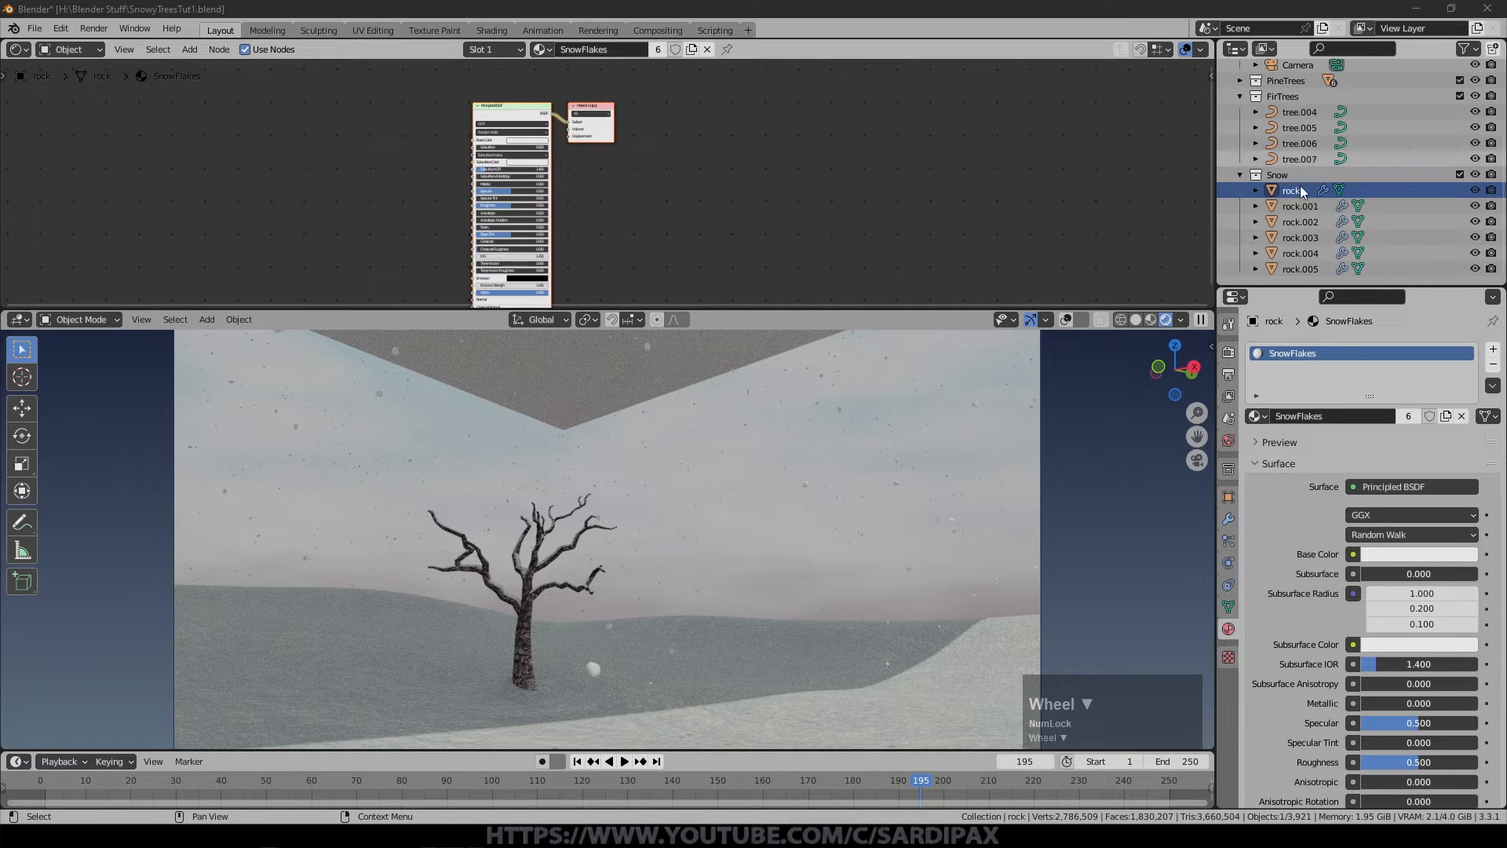
pyautogui.scroll(-1, 1289, 228)
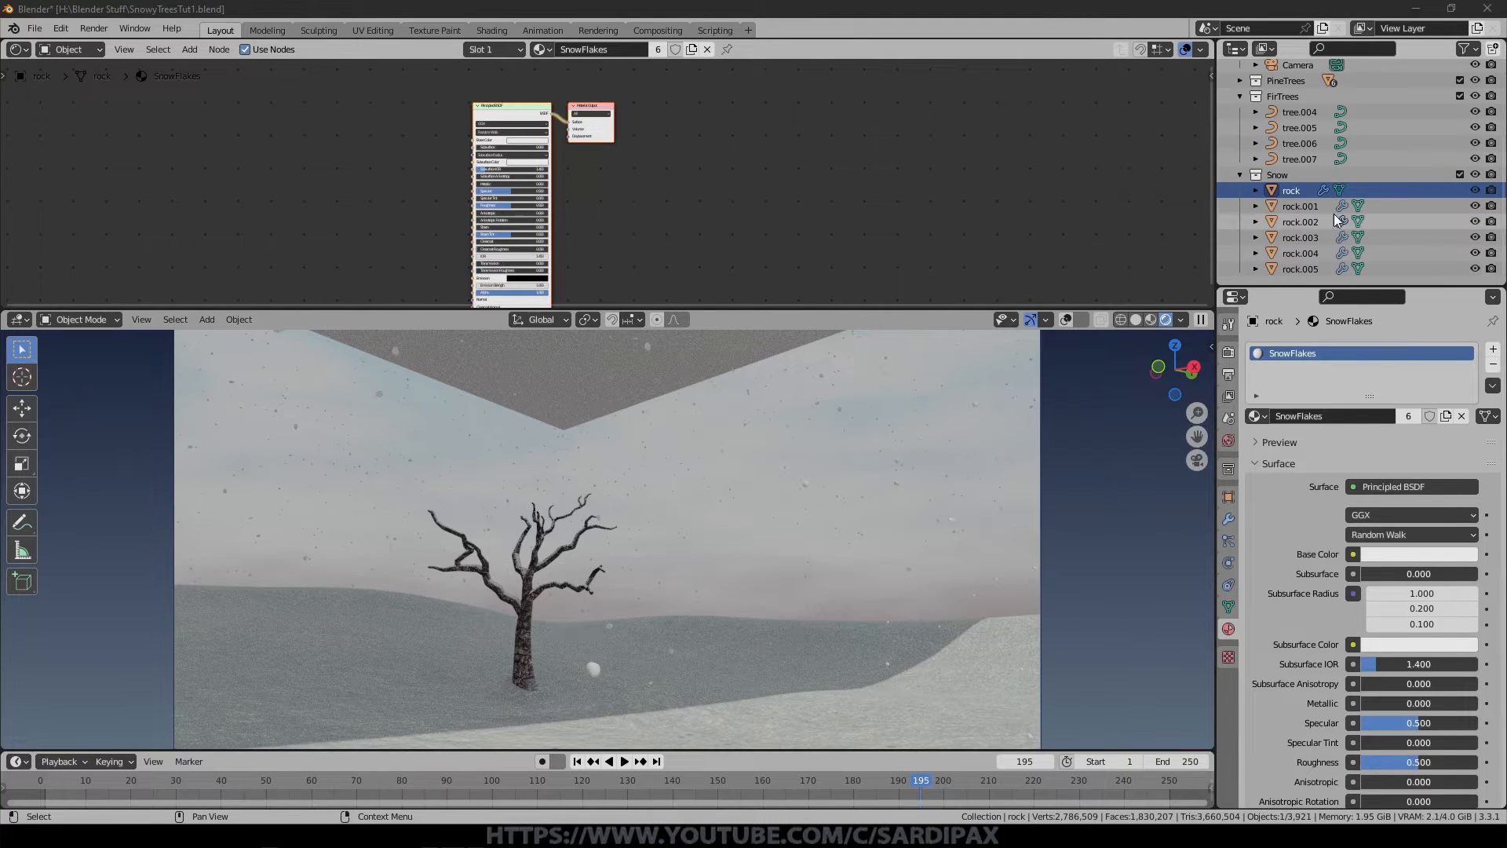
pyautogui.click(1377, 426)
pyautogui.click(1259, 416)
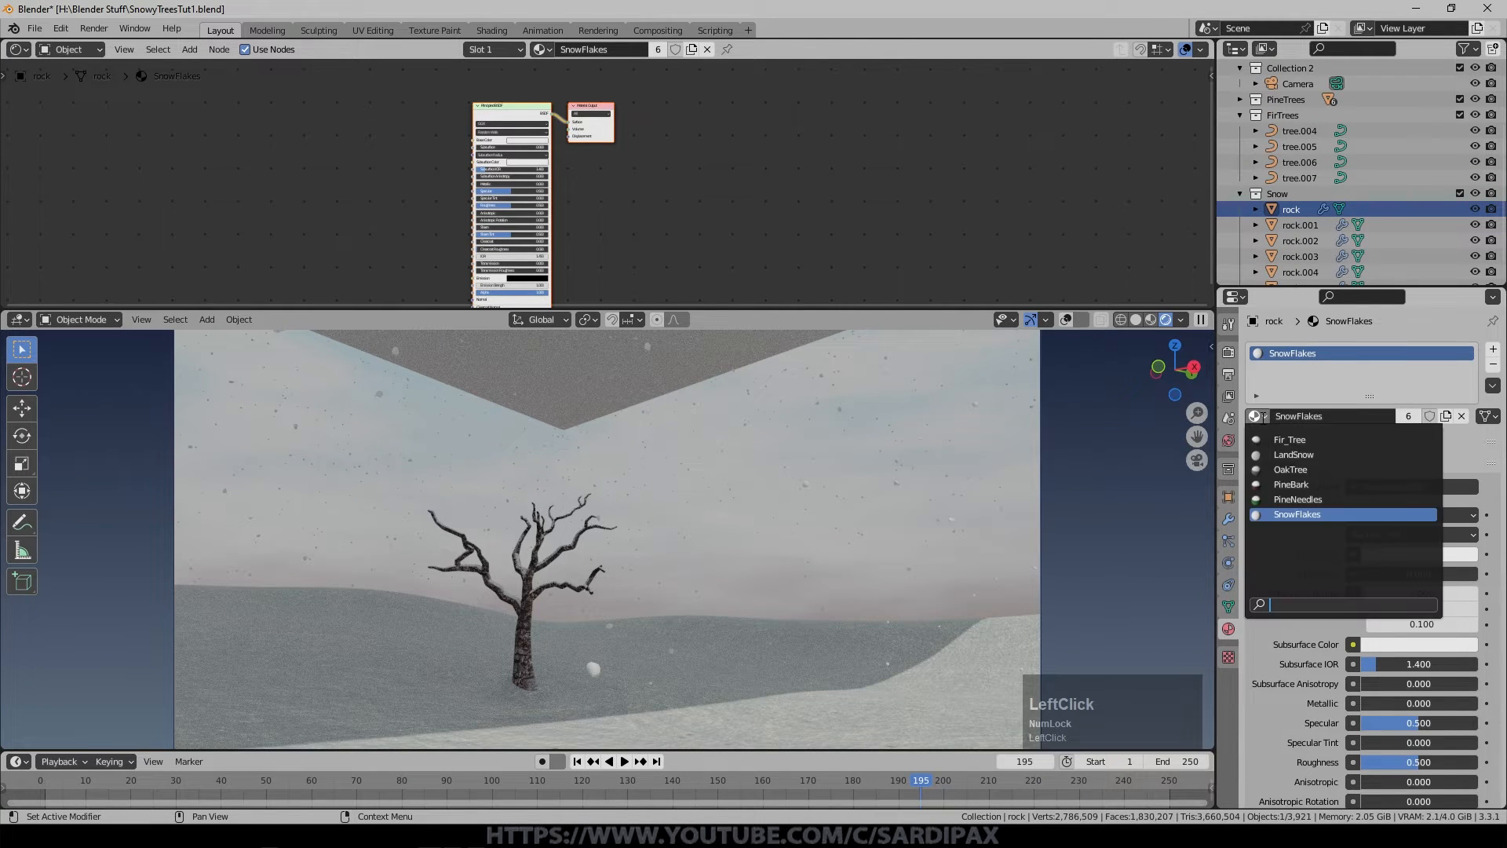
pyautogui.click(1272, 455)
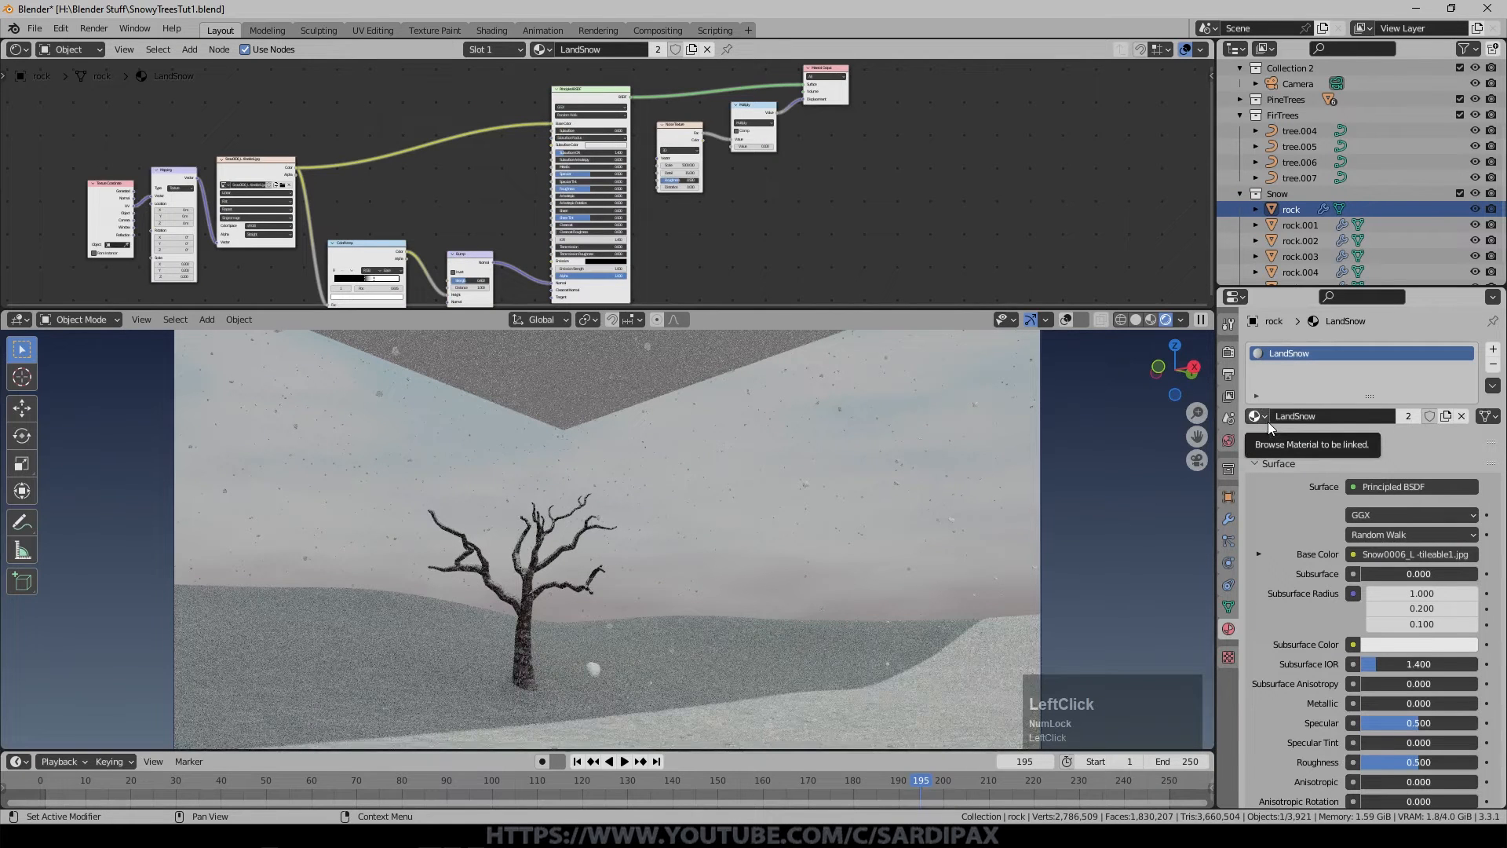
# Make the rock's LandSnow material a single-user copy and rename it SnowParts.
pyautogui.click(1410, 416)
pyautogui.click(1343, 417)
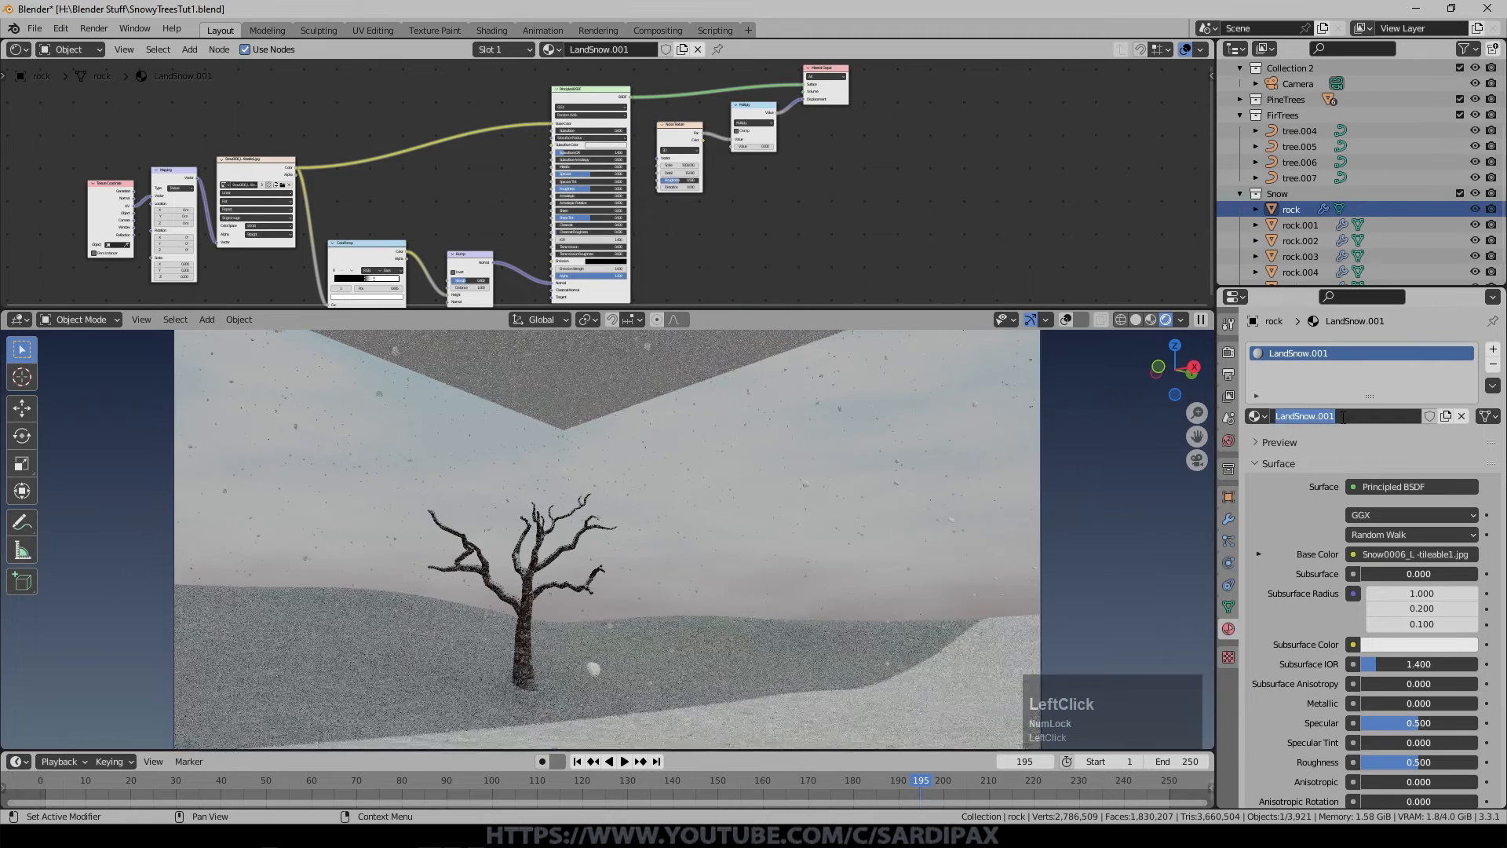
pyautogui.write('SnowParts')
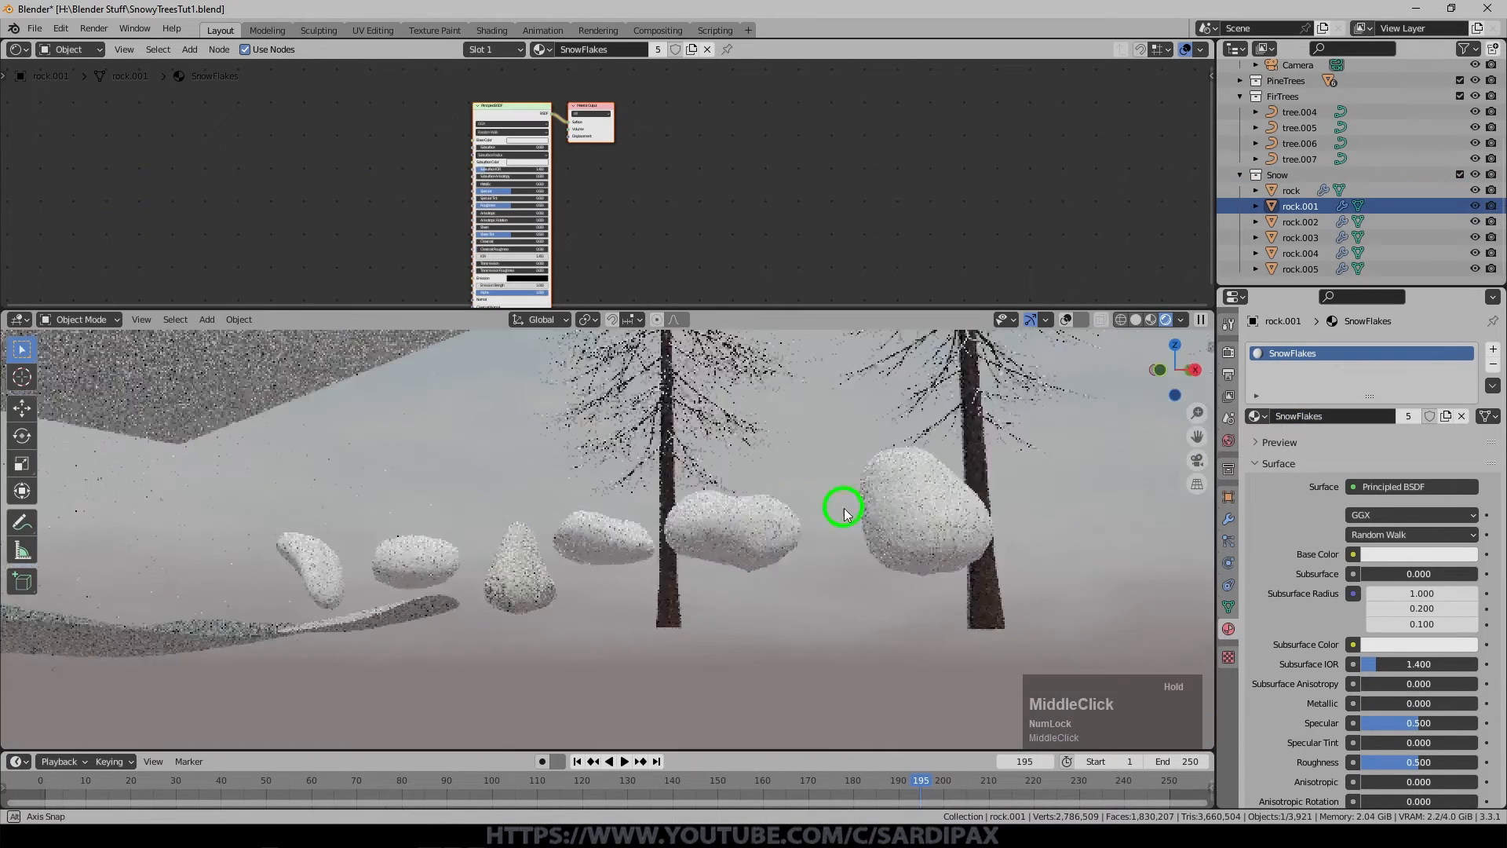
# Select all six snow rocks with the SnowParts rock active and copy its material to the others.
pyautogui.moveTo(841, 504); pyautogui.dragTo(1020, 410, button='middle')
pyautogui.click(1066, 320)
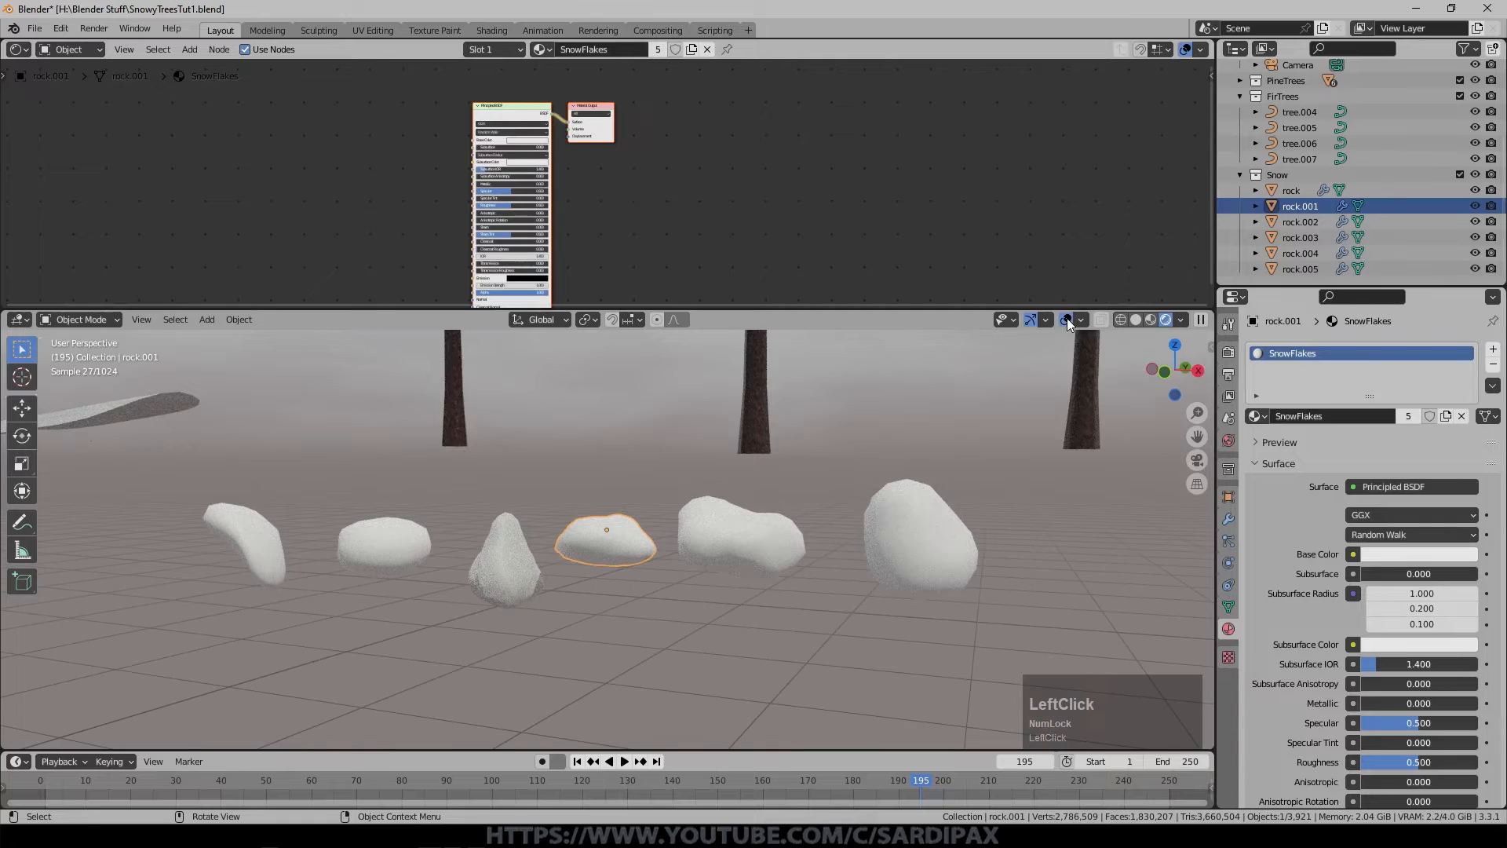
pyautogui.keyDown('shift'); pyautogui.click(692, 561); pyautogui.keyUp('shift')
pyautogui.keyDown('shift'); pyautogui.click(883, 537); pyautogui.keyUp('shift')
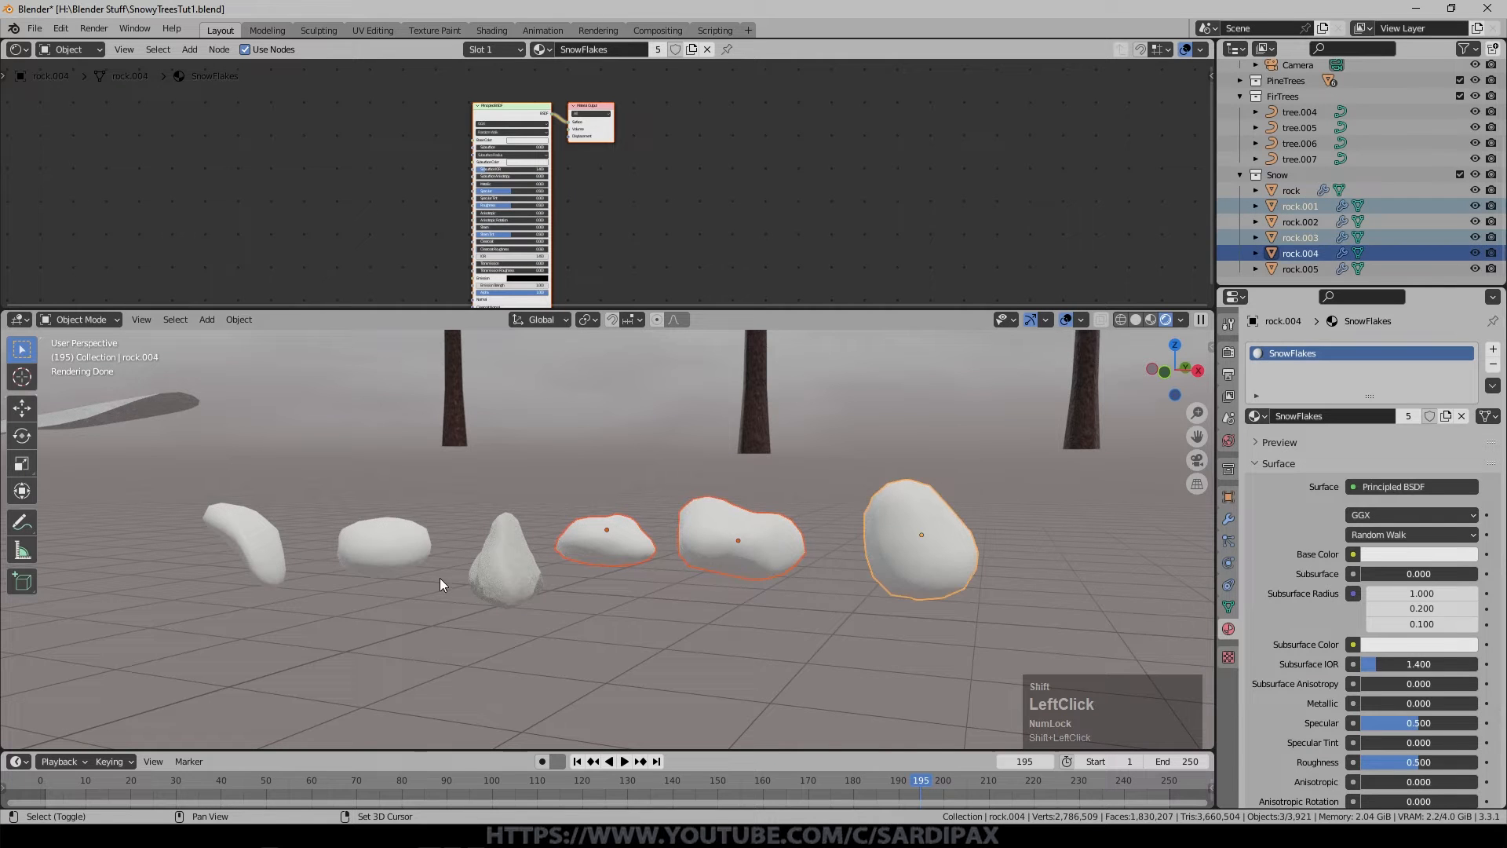
pyautogui.keyDown('shift'); pyautogui.click(406, 551); pyautogui.keyUp('shift')
pyautogui.keyDown('shift'); pyautogui.click(242, 550); pyautogui.keyUp('shift')
pyautogui.keyDown('shift'); pyautogui.click(500, 573); pyautogui.keyUp('shift')
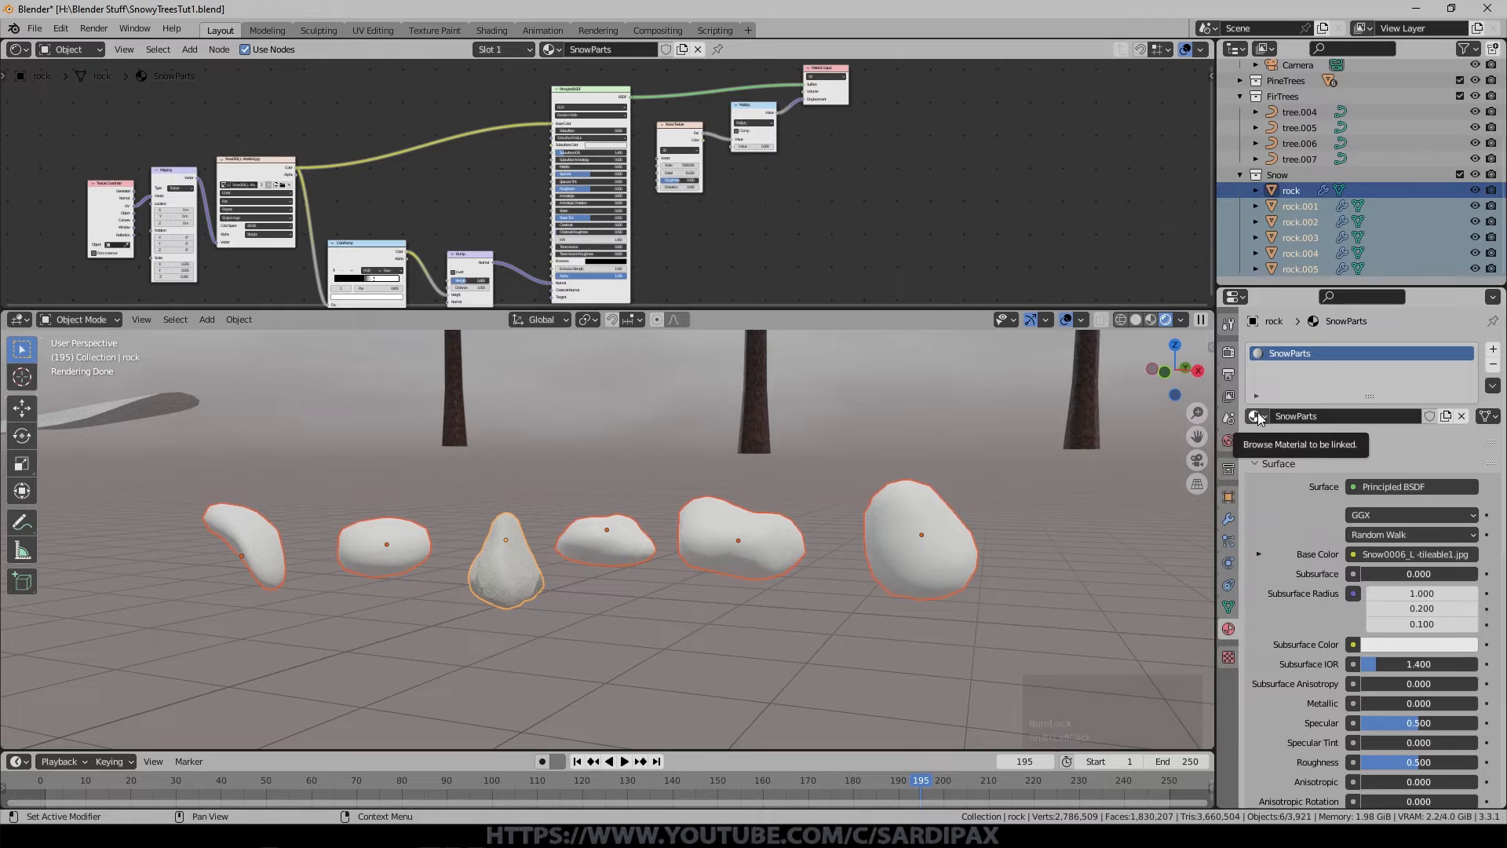
pyautogui.click(1493, 385)
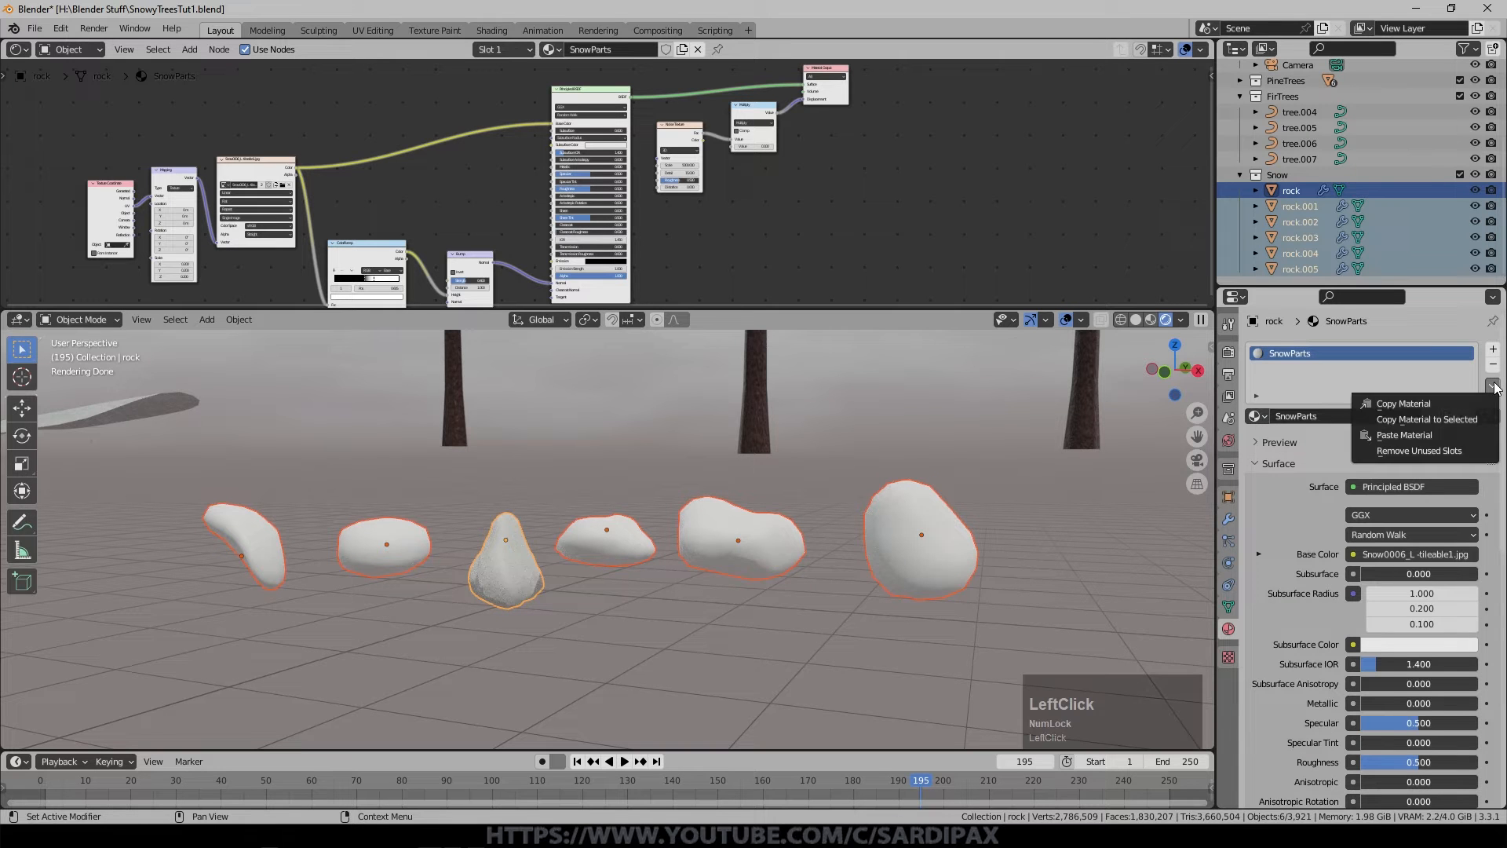
pyautogui.click(1458, 417)
# In SnowParts, set the Principled BSDF Transmission to about 0.241 and Transmission Roughness to about 0.514, and save the file.
pyautogui.moveTo(707, 243); pyautogui.dragTo(825, 193, button='middle')
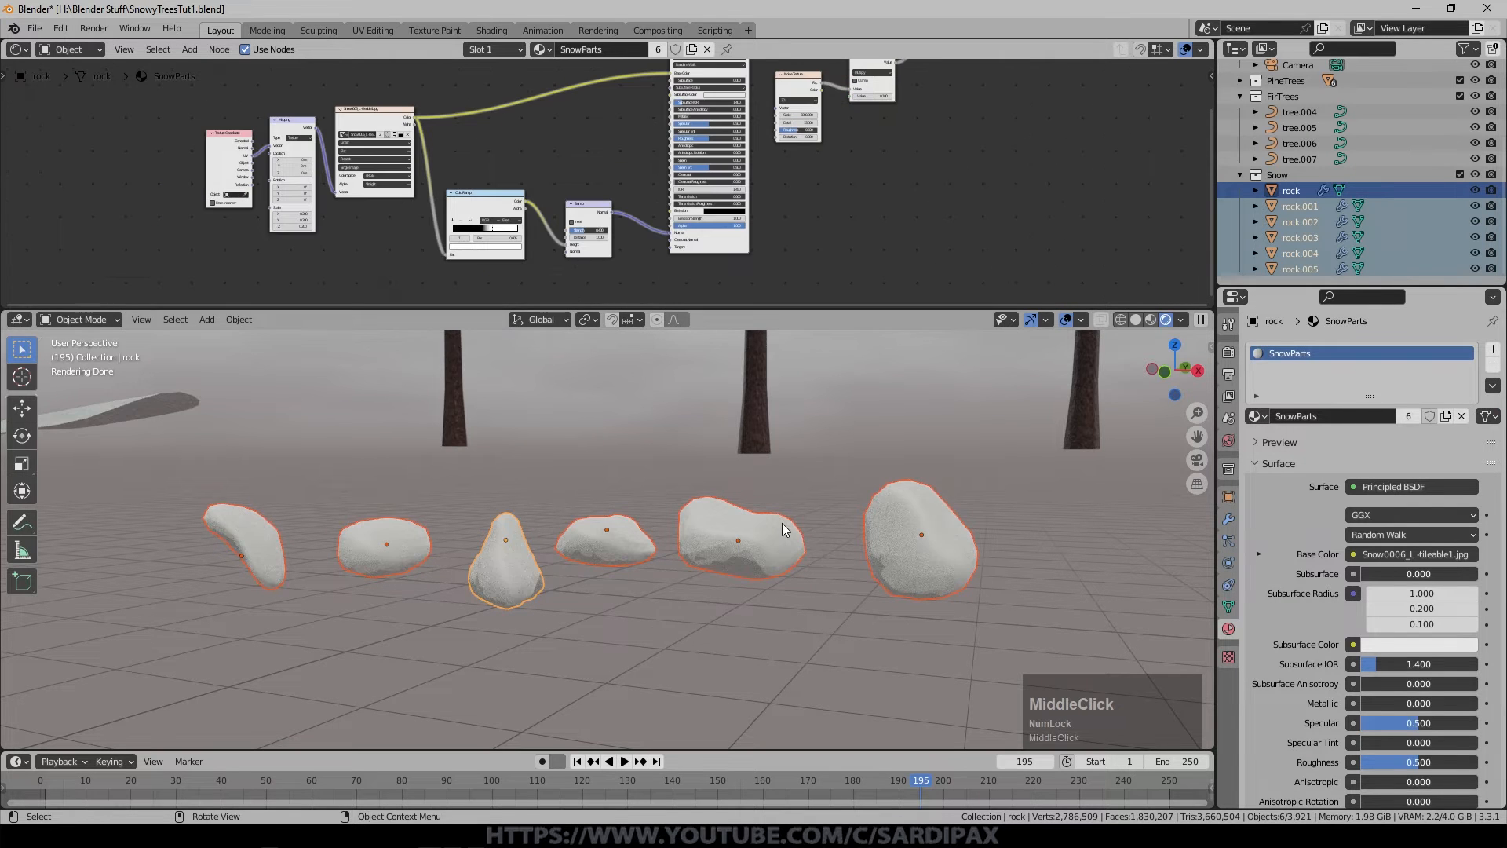
pyautogui.press('KP_0')
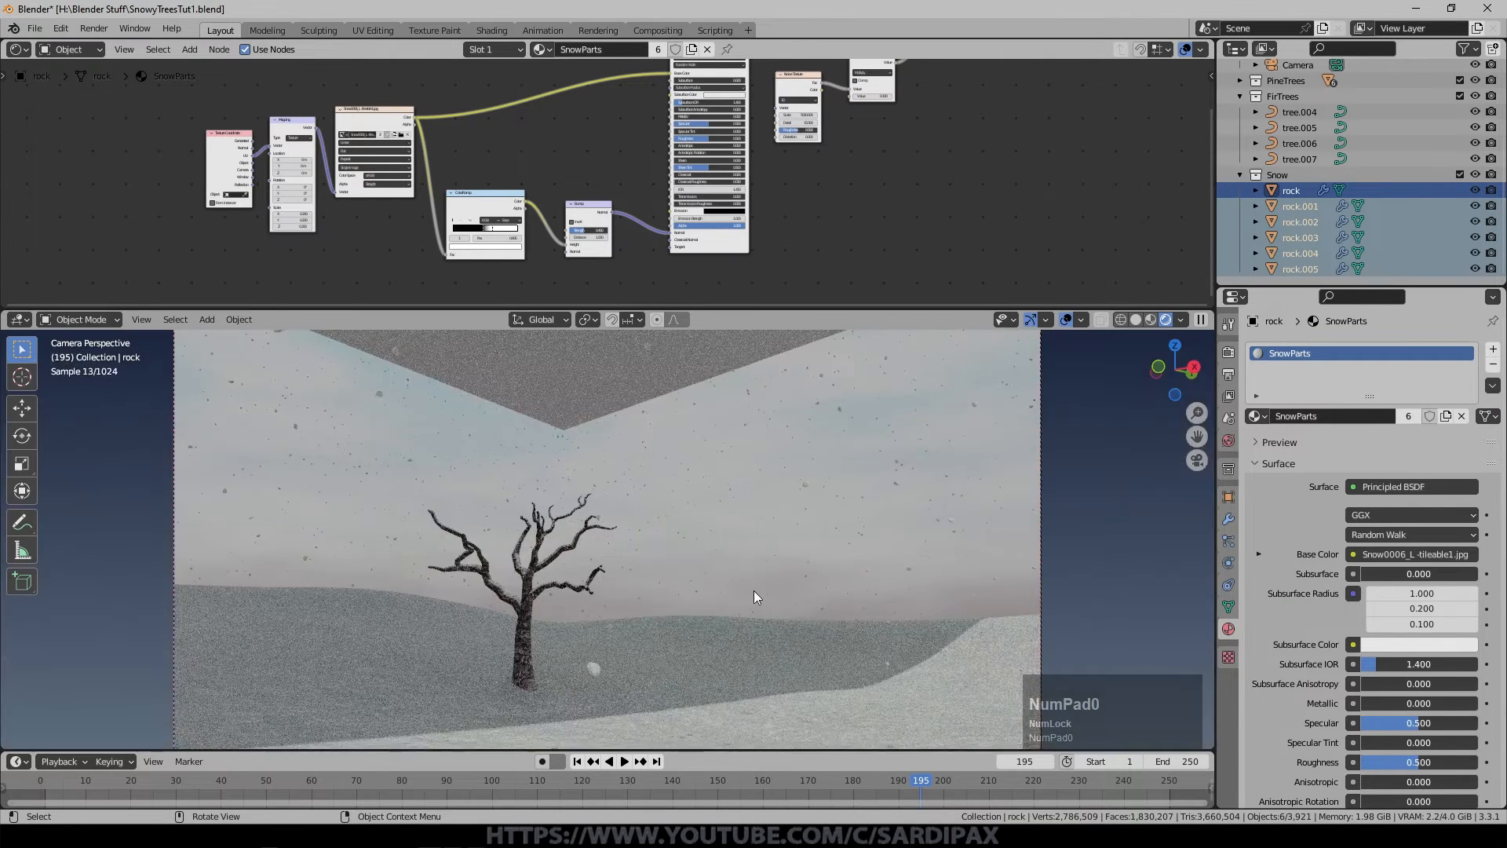
pyautogui.scroll(1, 753, 590)
pyautogui.scroll(5, 918, 191)
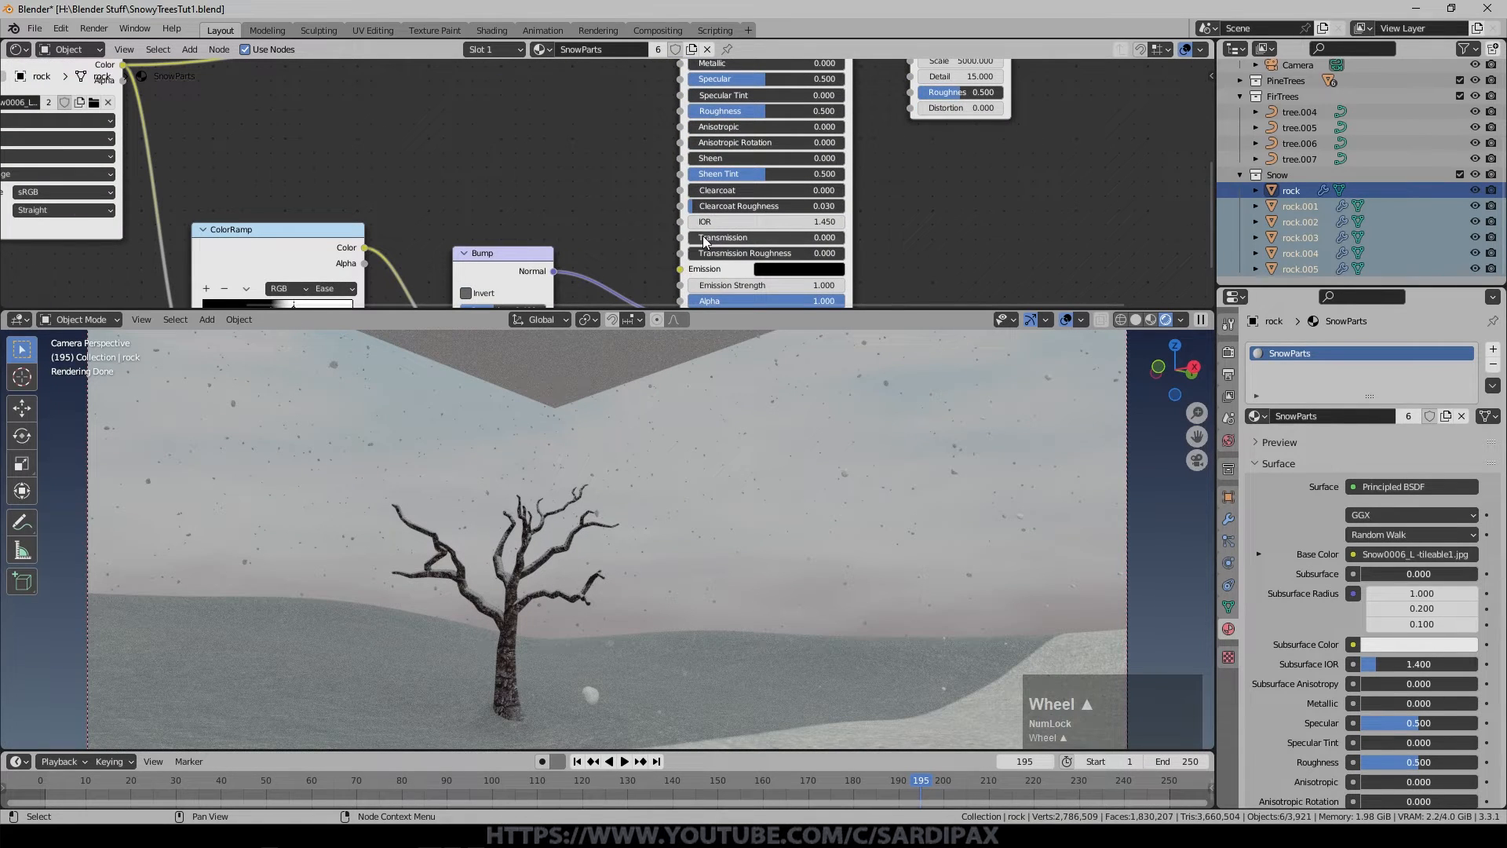
pyautogui.scroll(1, 861, 244)
pyautogui.moveTo(723, 252); pyautogui.dragTo(810, 271)
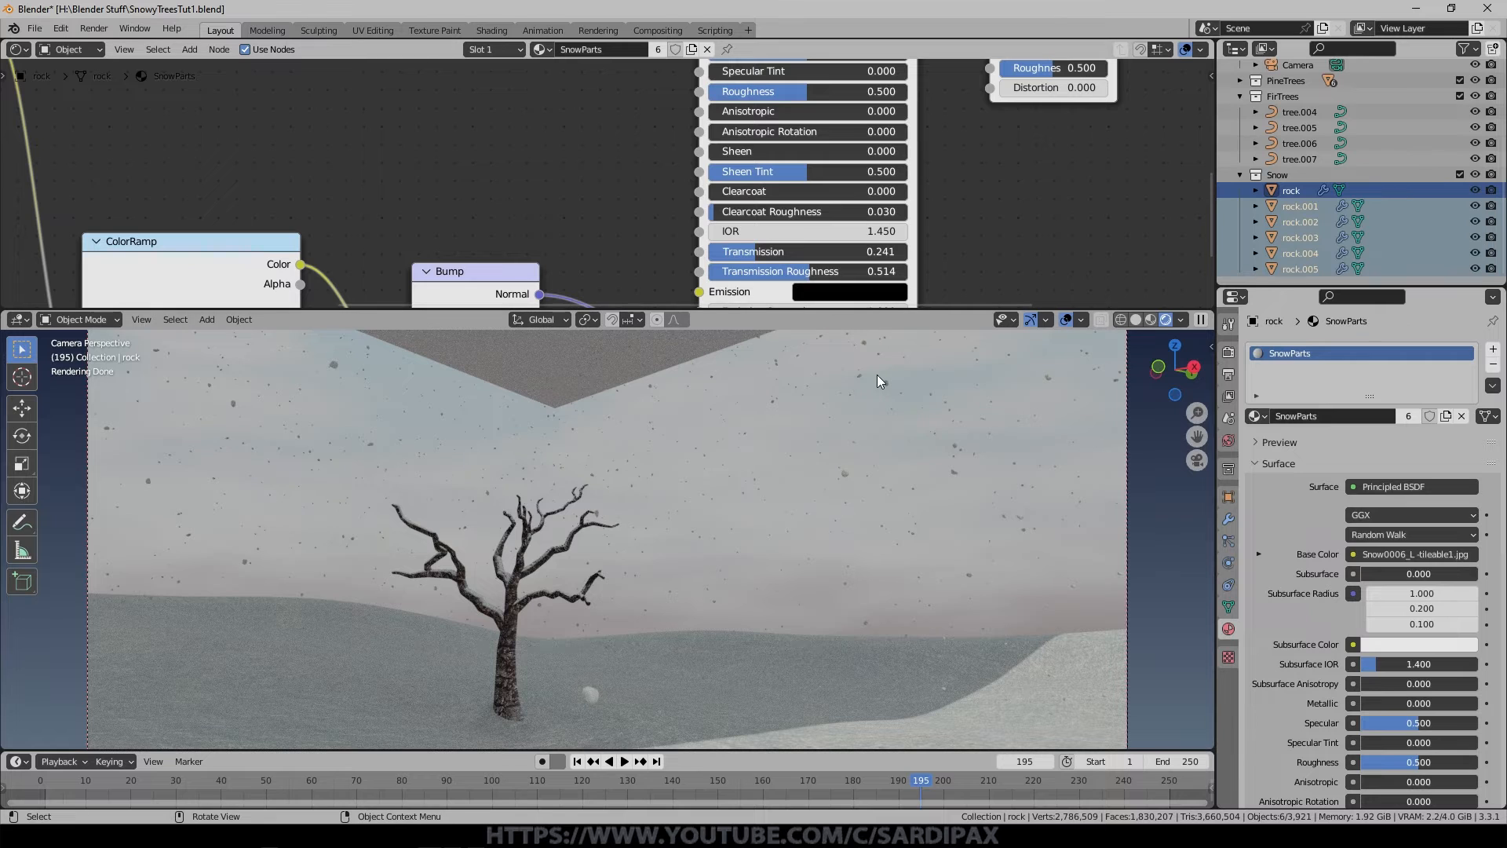
pyautogui.hotkey('ctrl', 's')
# Disable both reflective and refractive caustics in the Cycles light path settings.
pyautogui.press('Home')
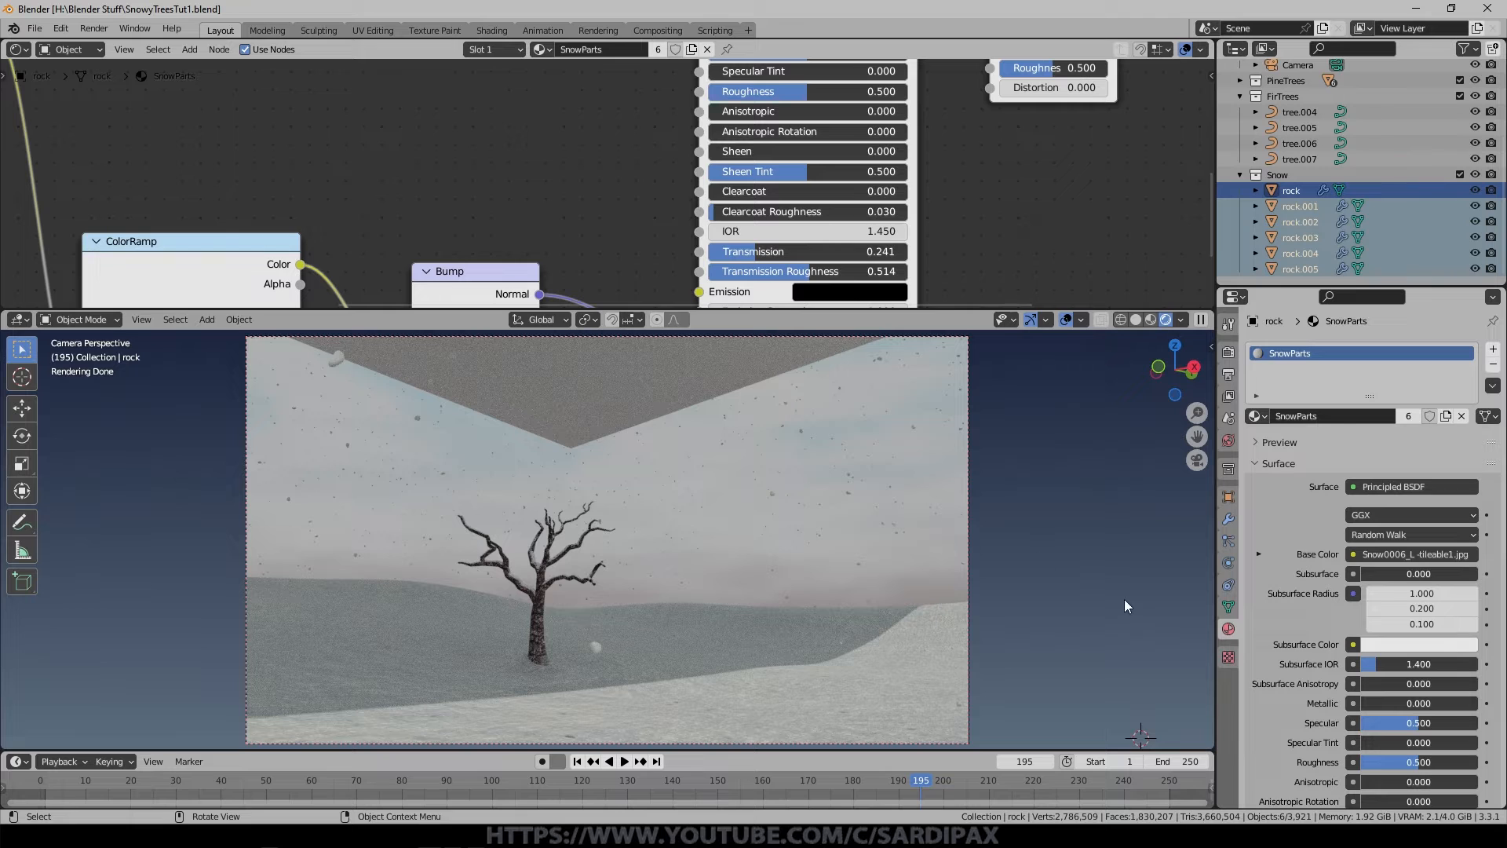
pyautogui.click(1229, 351)
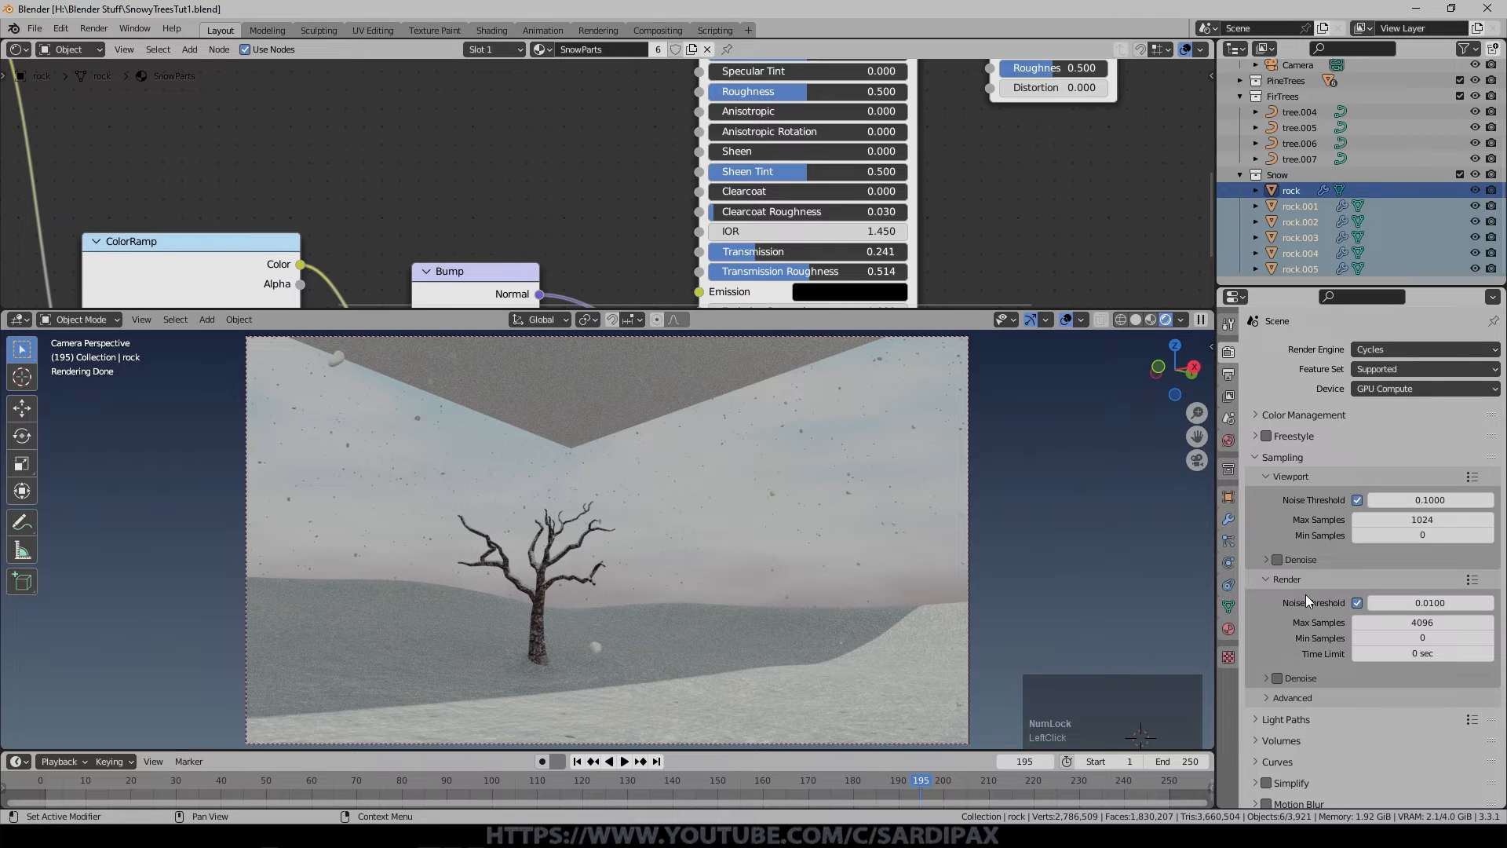
pyautogui.scroll(-3, 1307, 595)
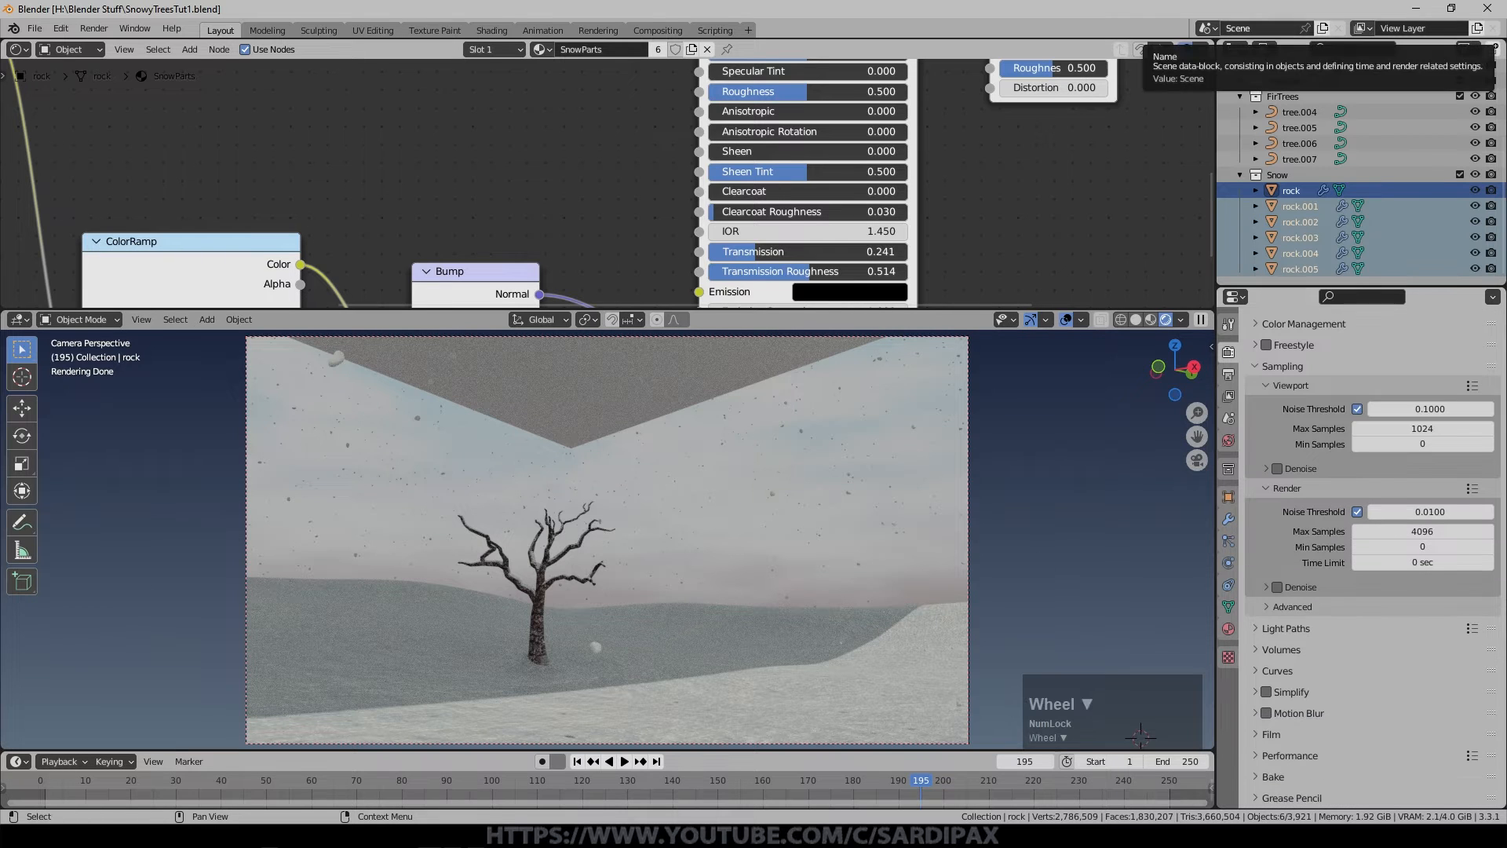
pyautogui.click(1256, 628)
pyautogui.scroll(-5, 1394, 656)
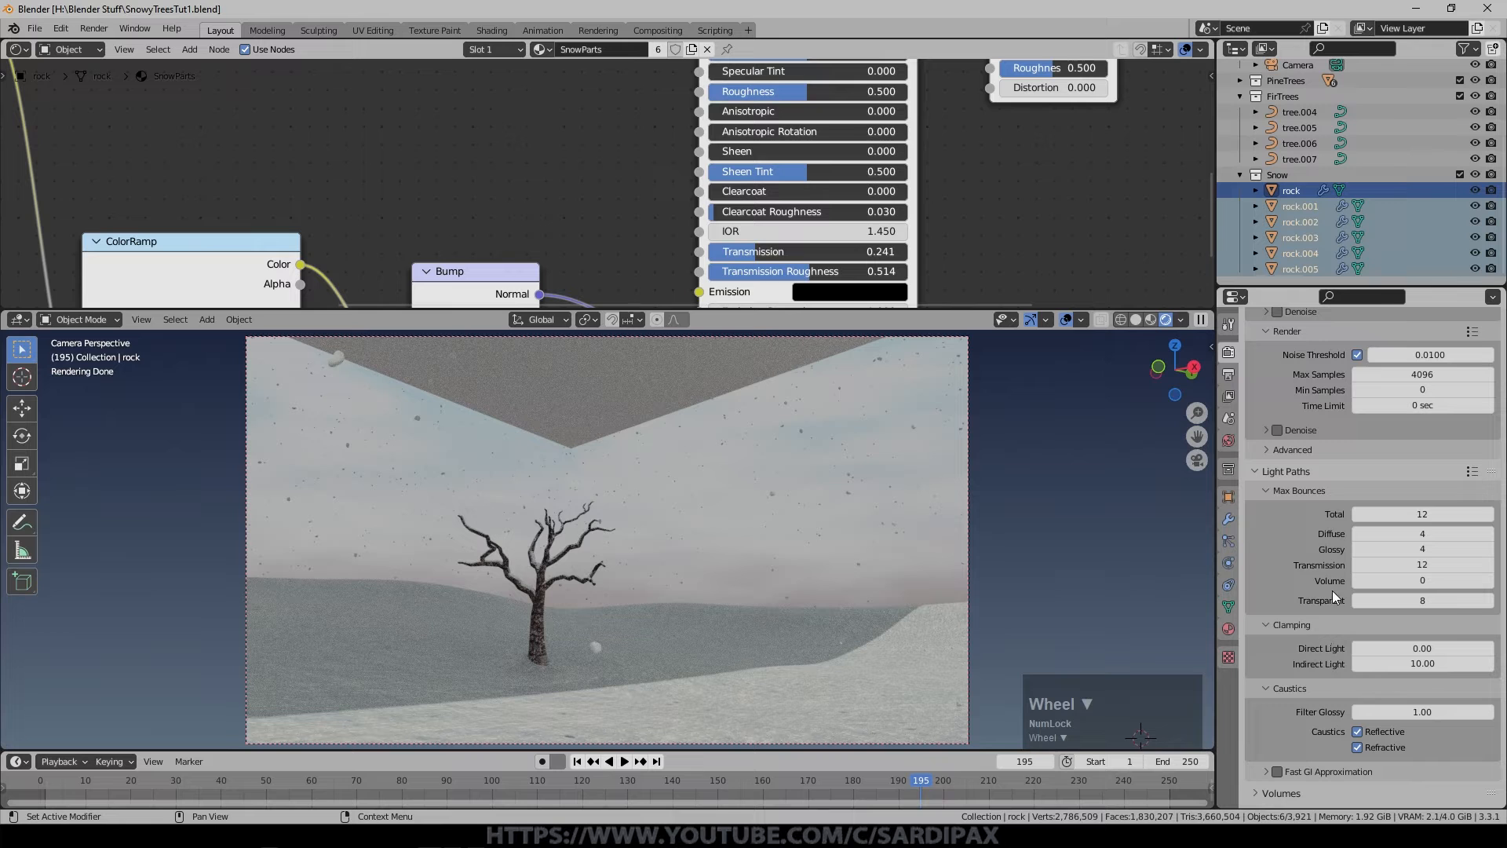
pyautogui.scroll(-2, 1378, 668)
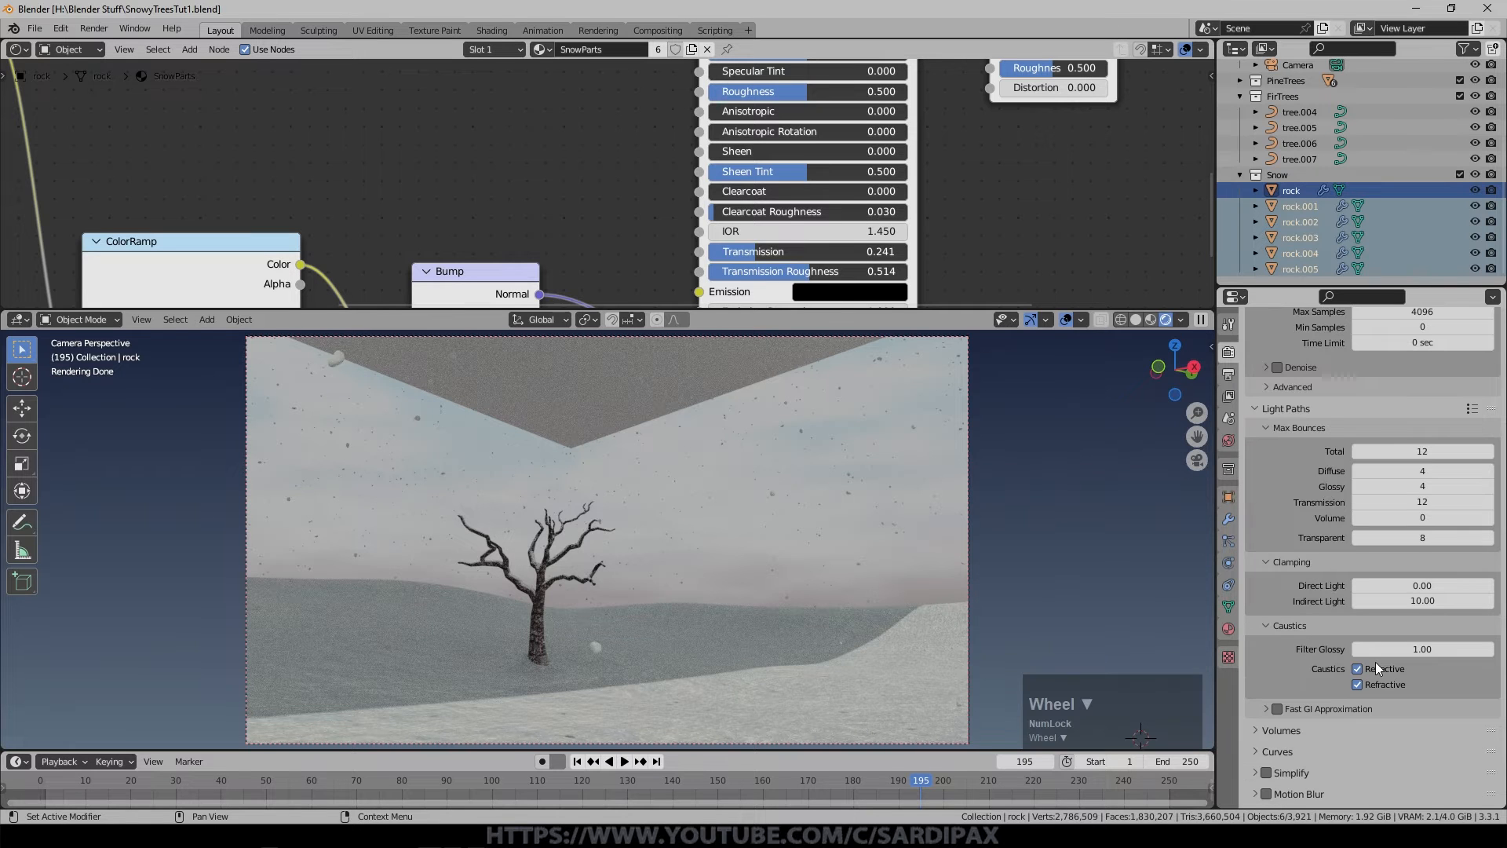
pyautogui.moveTo(1359, 670); pyautogui.dragTo(1359, 684)
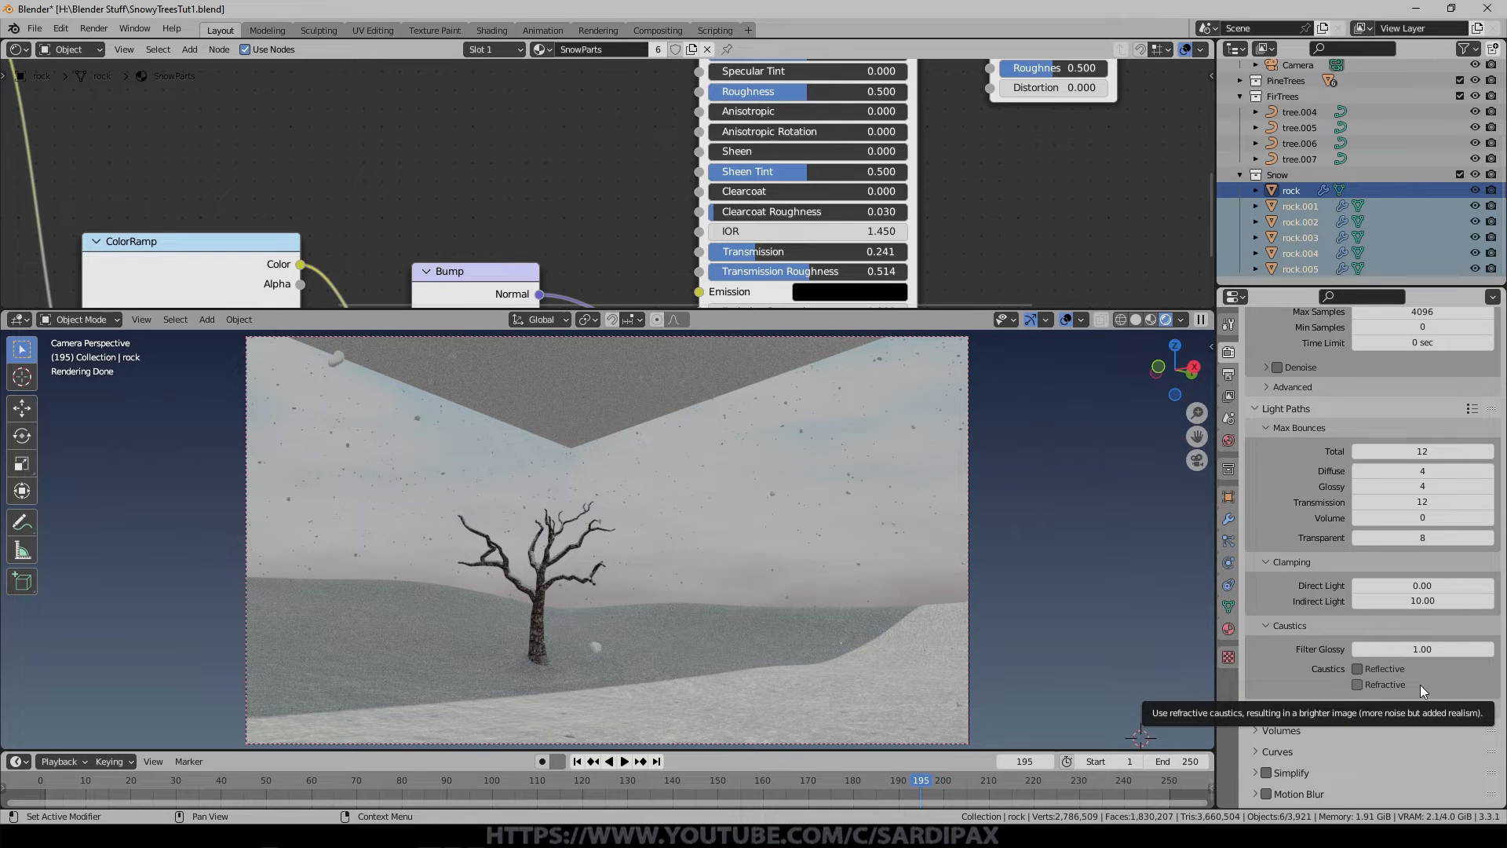
# Set the volume bounces to 1 and enable Motion Blur with a shutter of about 0.64.
pyautogui.click(1488, 517)
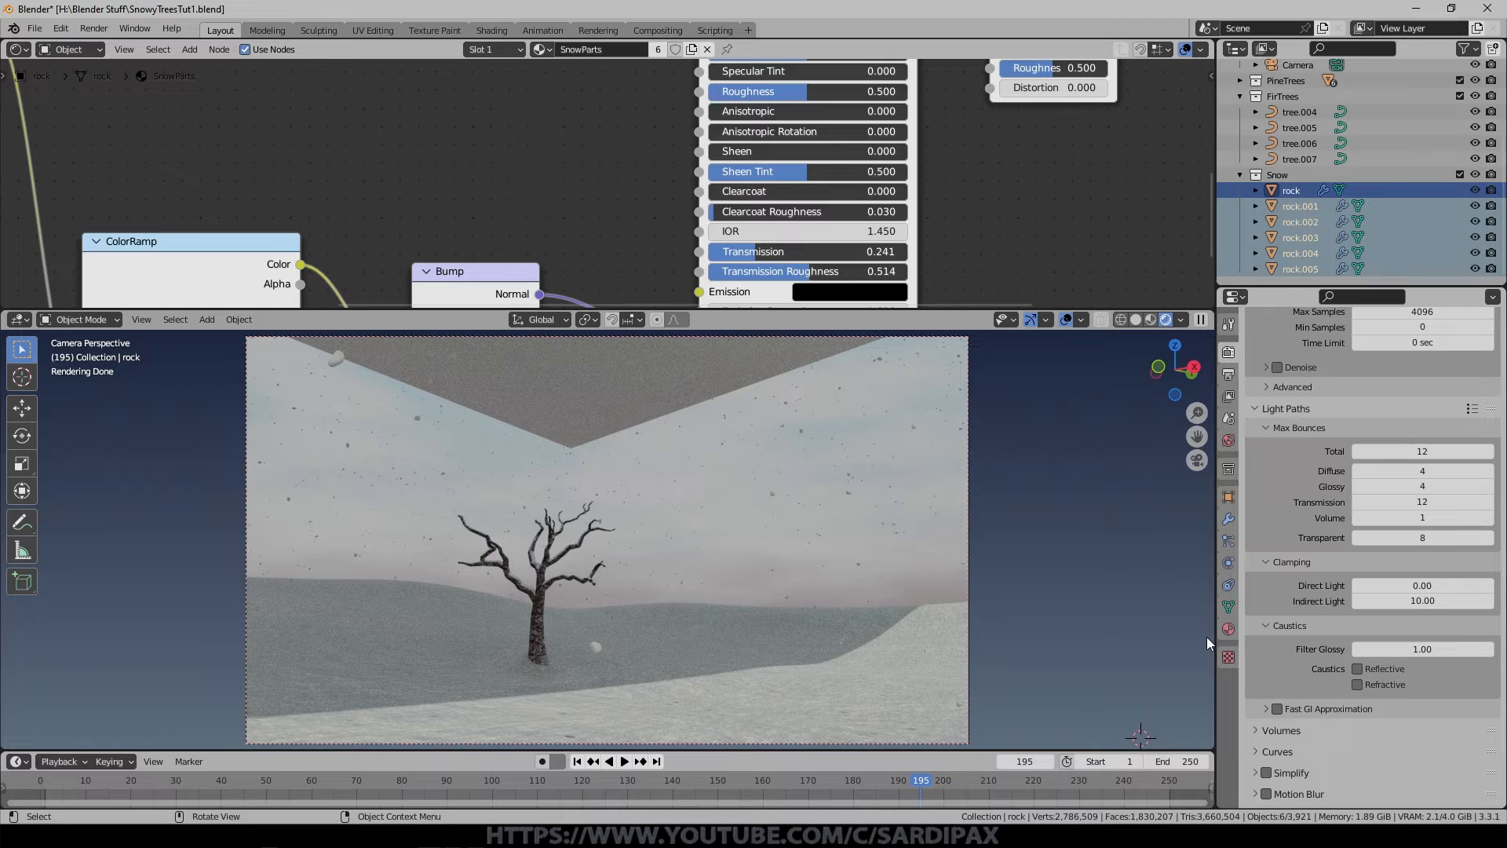
pyautogui.scroll(-3, 1259, 725)
pyautogui.click(1266, 714)
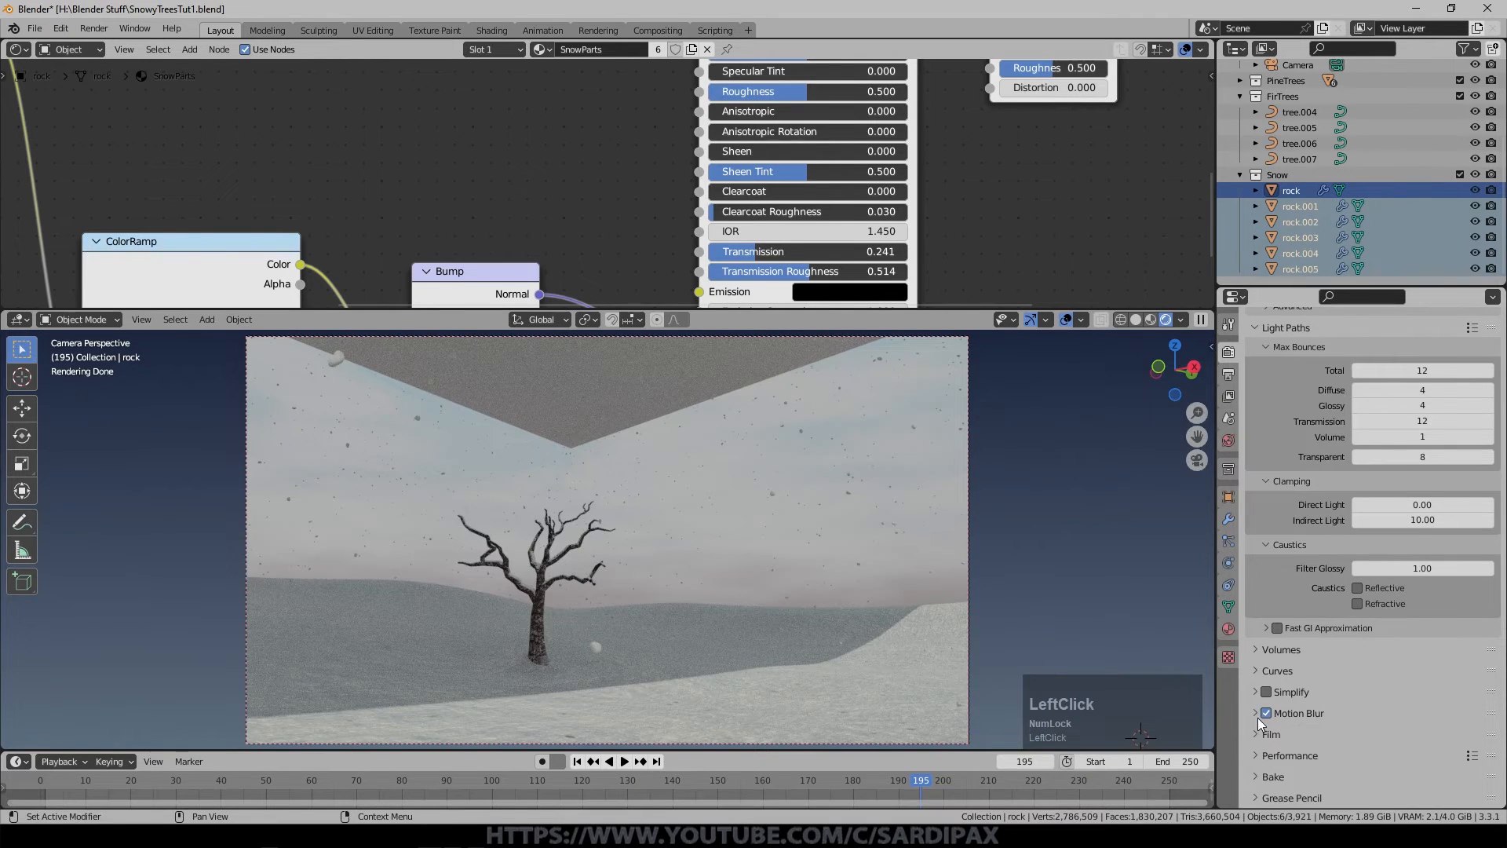
pyautogui.moveTo(1430, 752); pyautogui.dragTo(1447, 751)
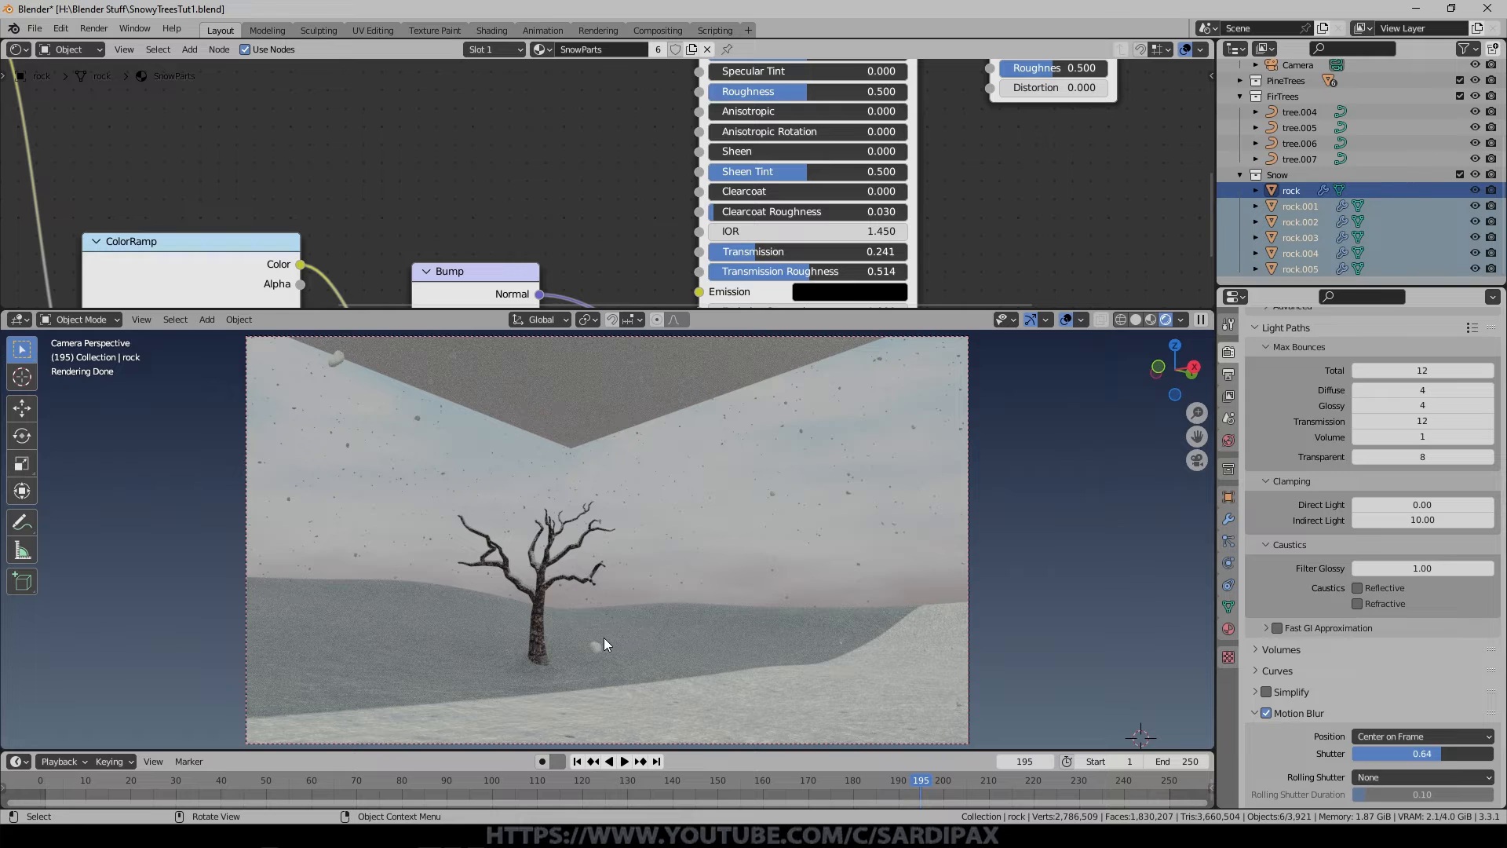
# Bake all dynamics for the SnowGenerator particle system and save the file.
pyautogui.click(1229, 541)
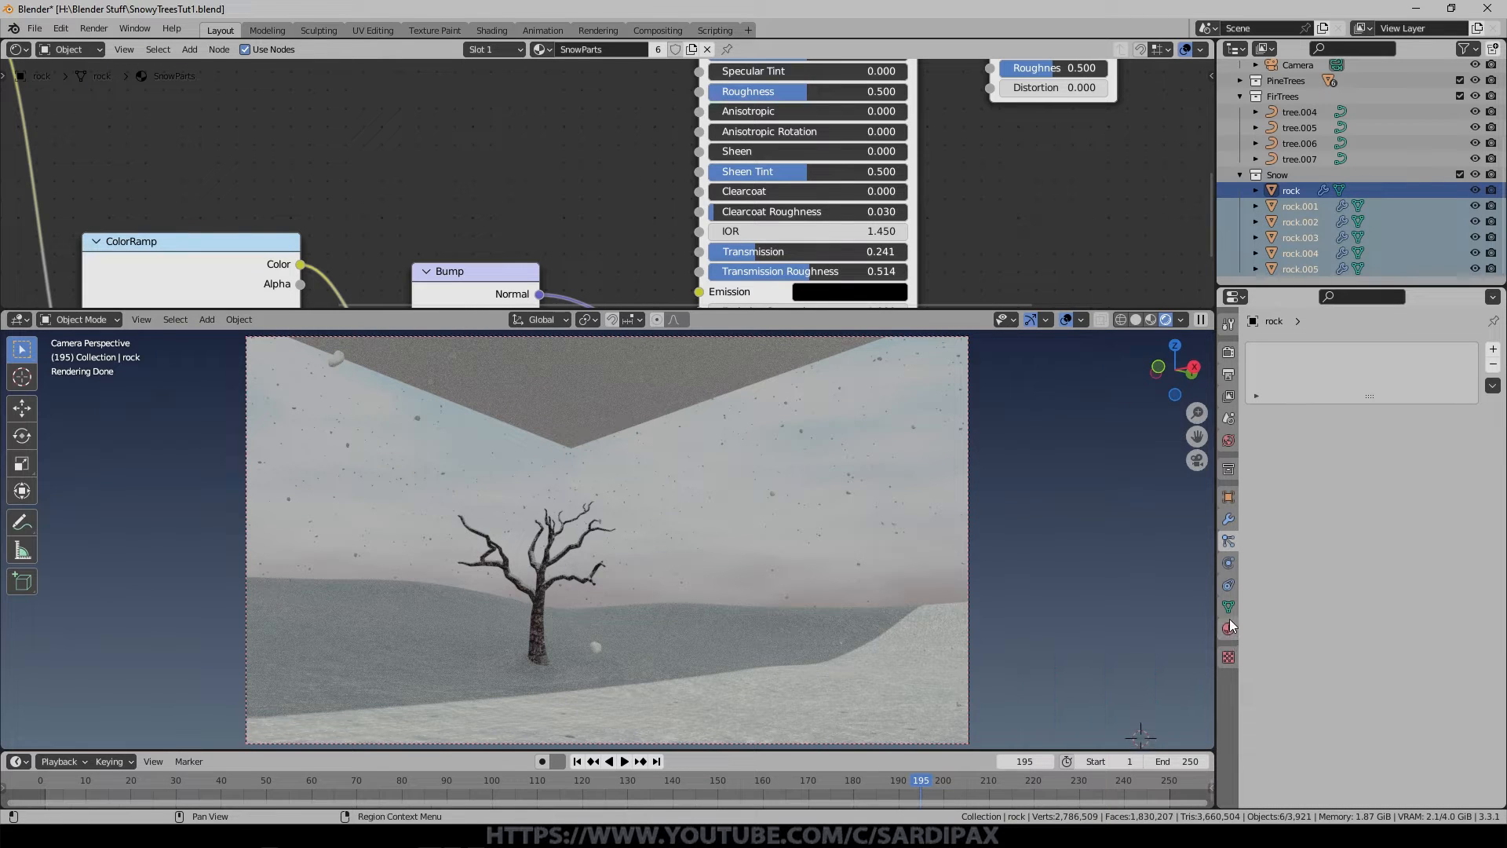
pyautogui.scroll(4, 1302, 135)
pyautogui.click(1297, 115)
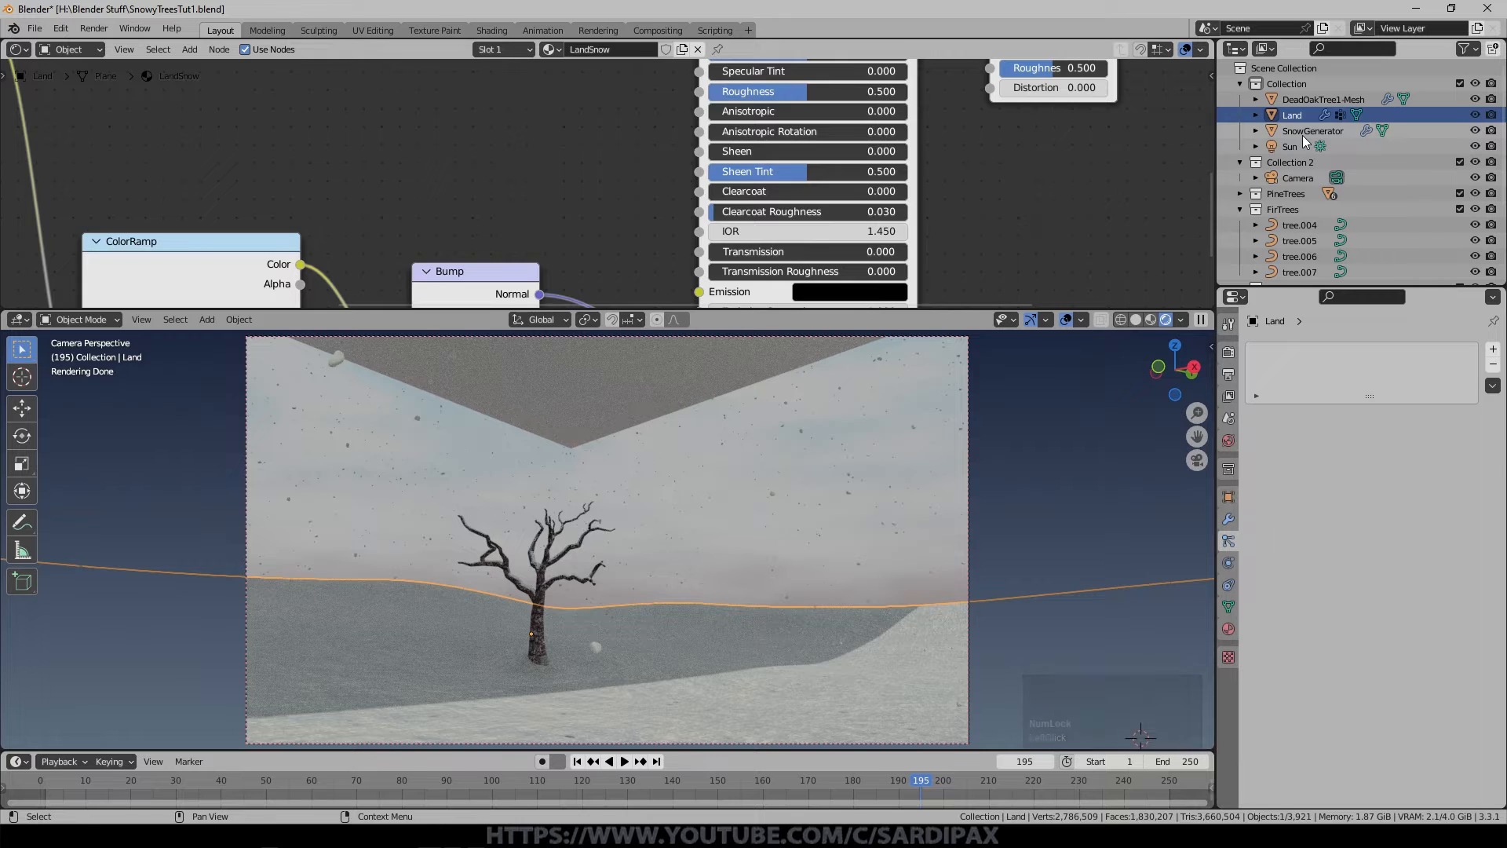
pyautogui.click(1302, 133)
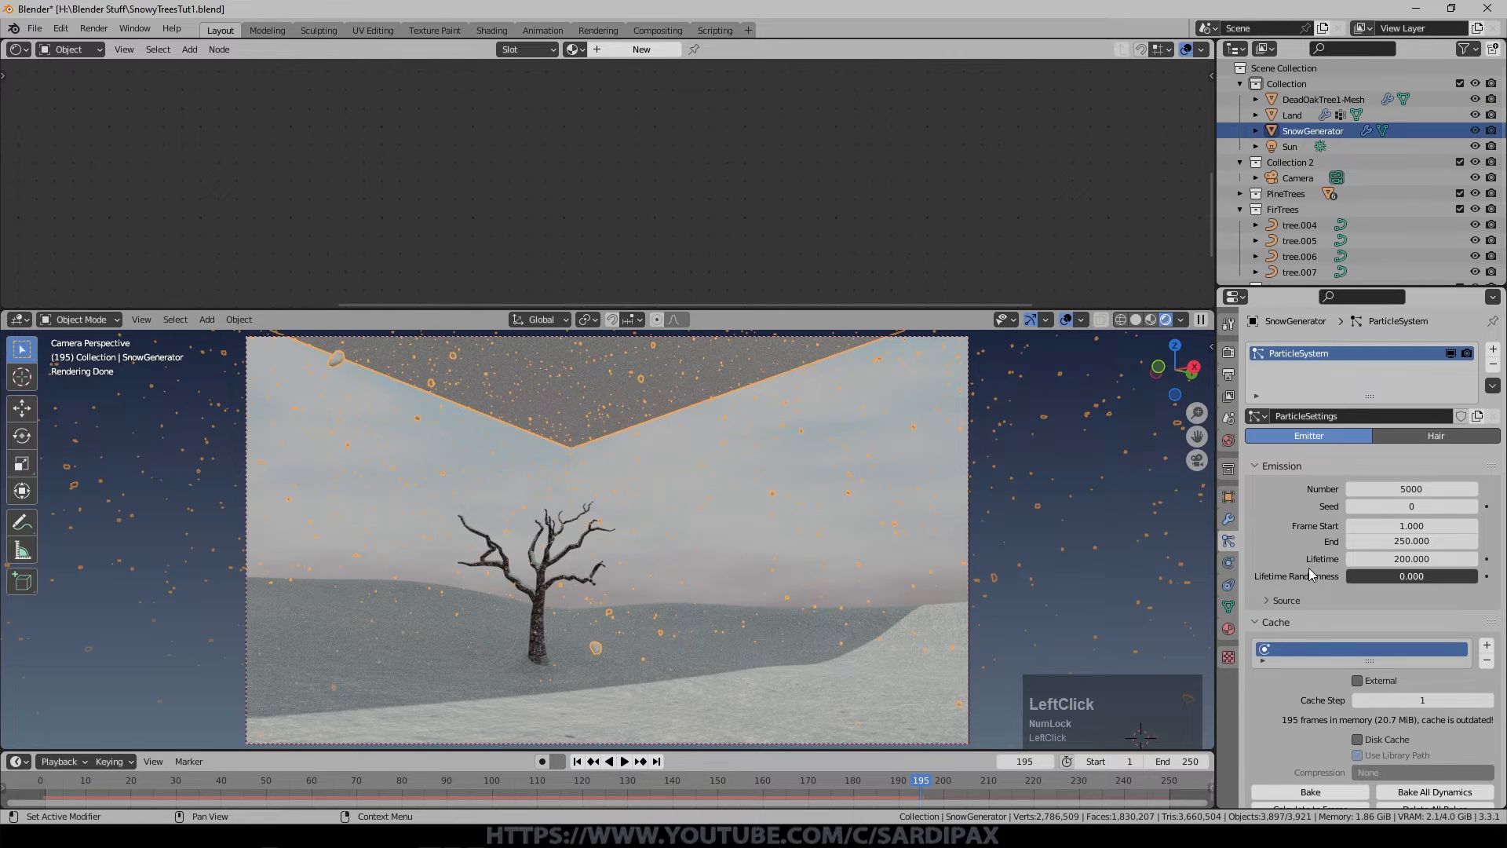
pyautogui.scroll(-3, 1378, 525)
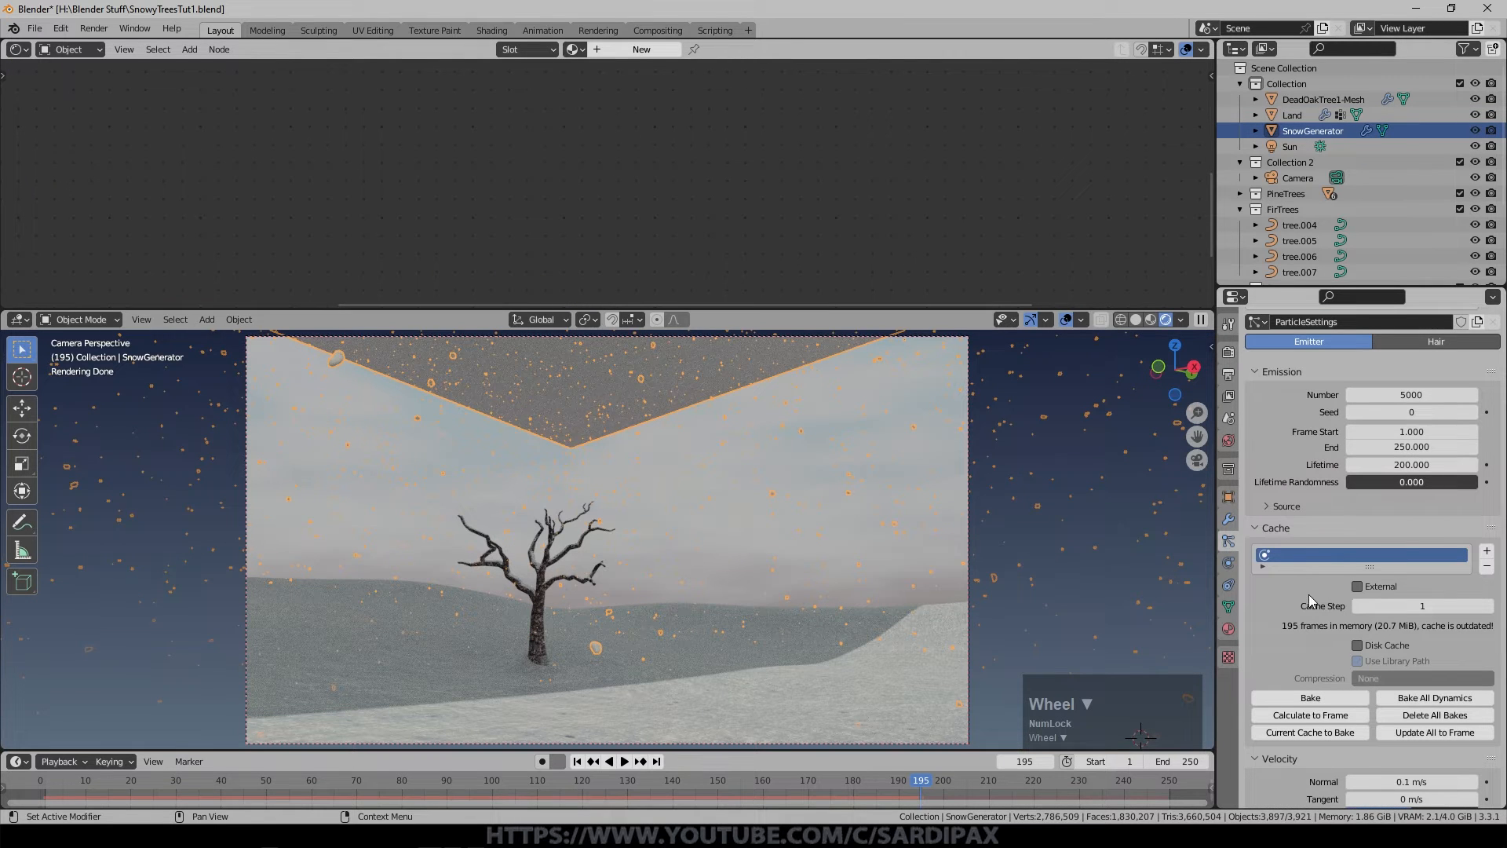
pyautogui.click(1448, 697)
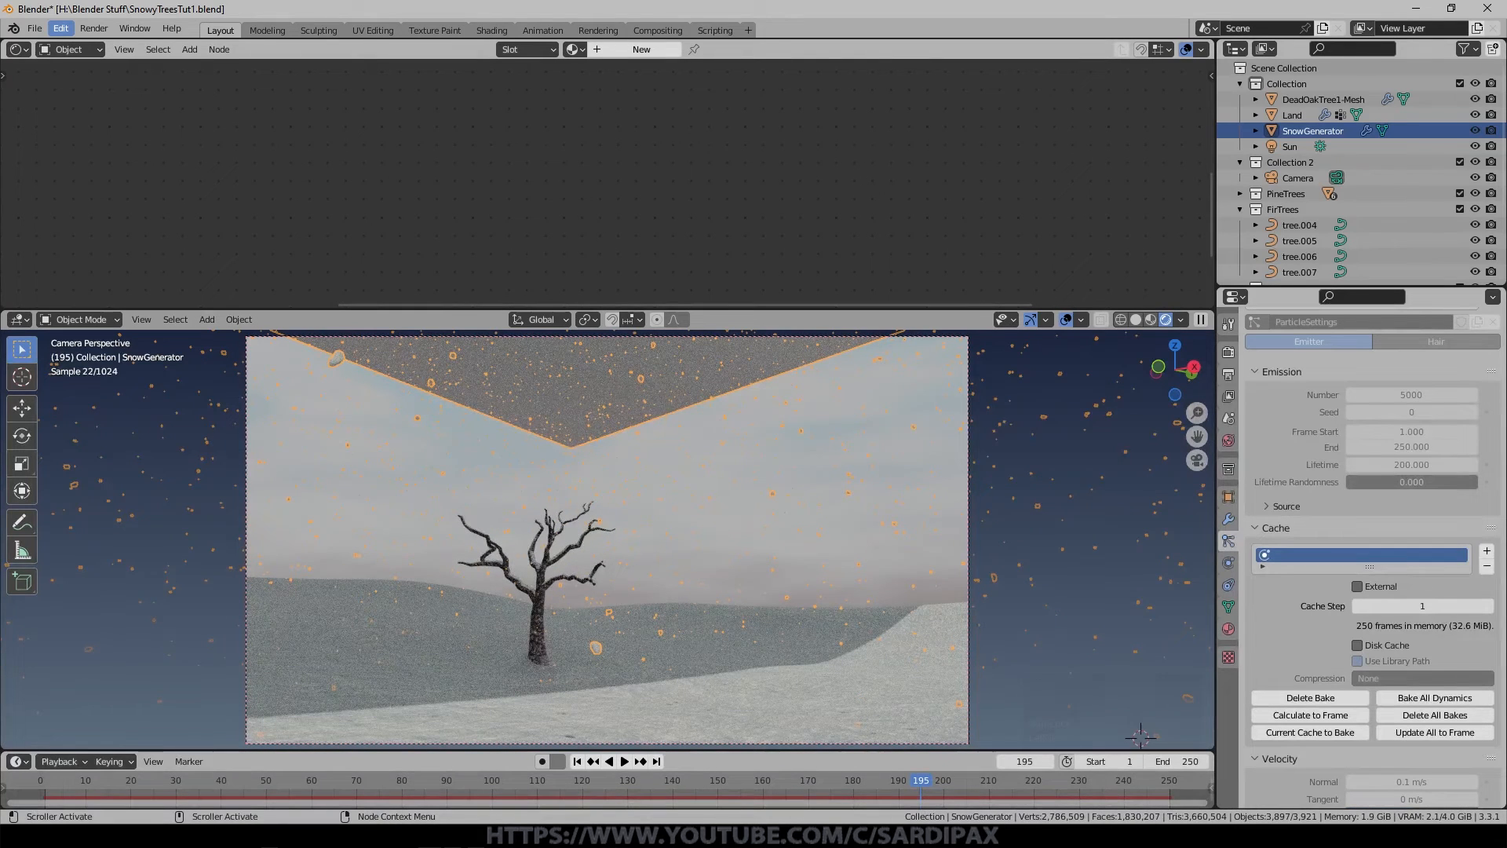
pyautogui.click(35, 28)
pyautogui.click(59, 132)
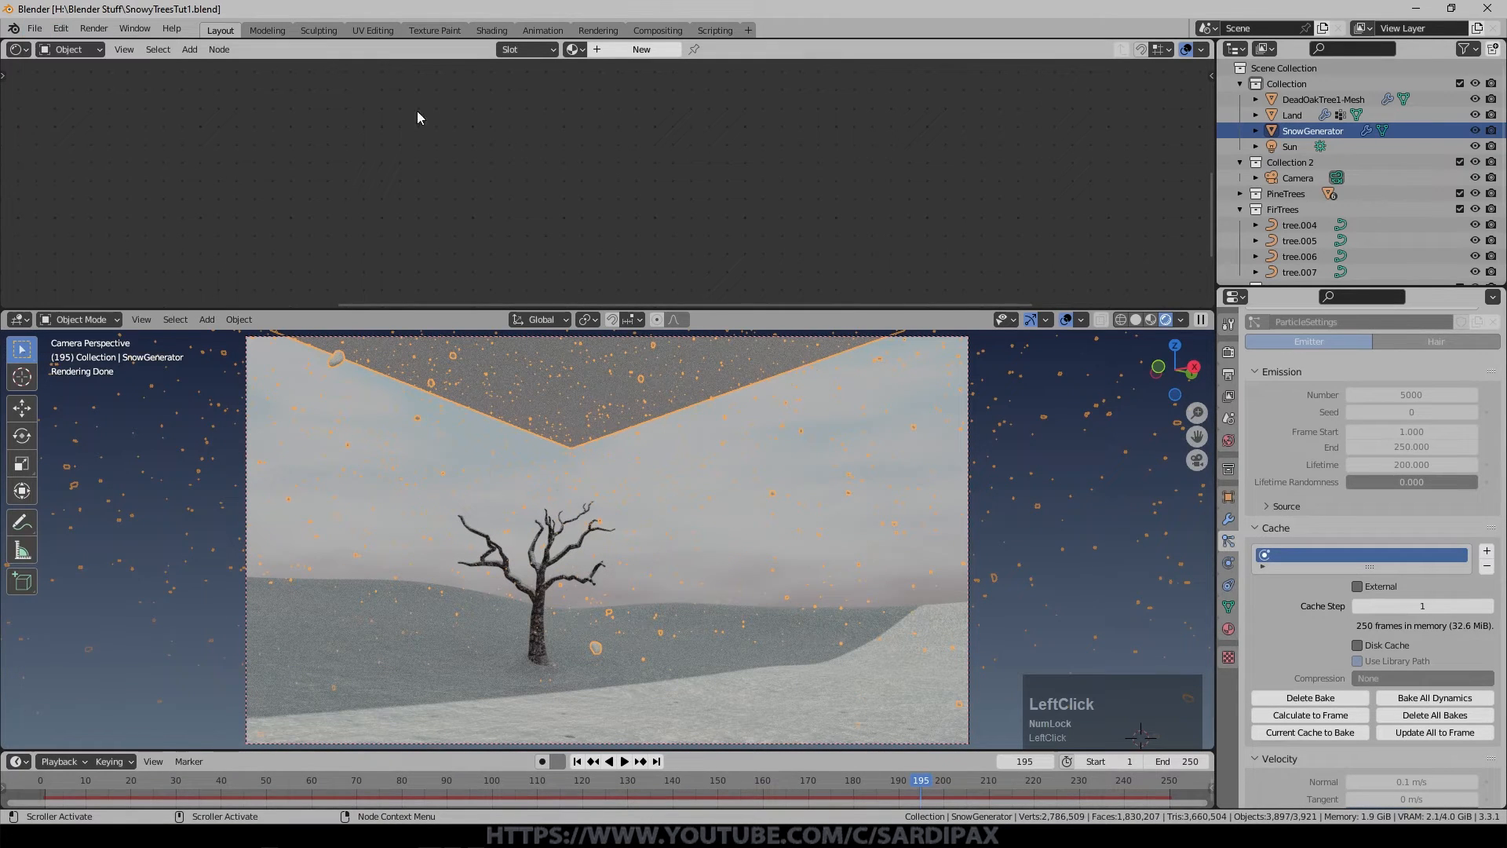
# Return the timeline to frame 1 and show the whole scene in Material Preview shading outside the camera.
pyautogui.moveTo(920, 783)
pyautogui.mouseDown()
pyautogui.moveTo(477, 817)
pyautogui.moveTo(832, 811)
pyautogui.moveTo(916, 785)
pyautogui.mouseUp()
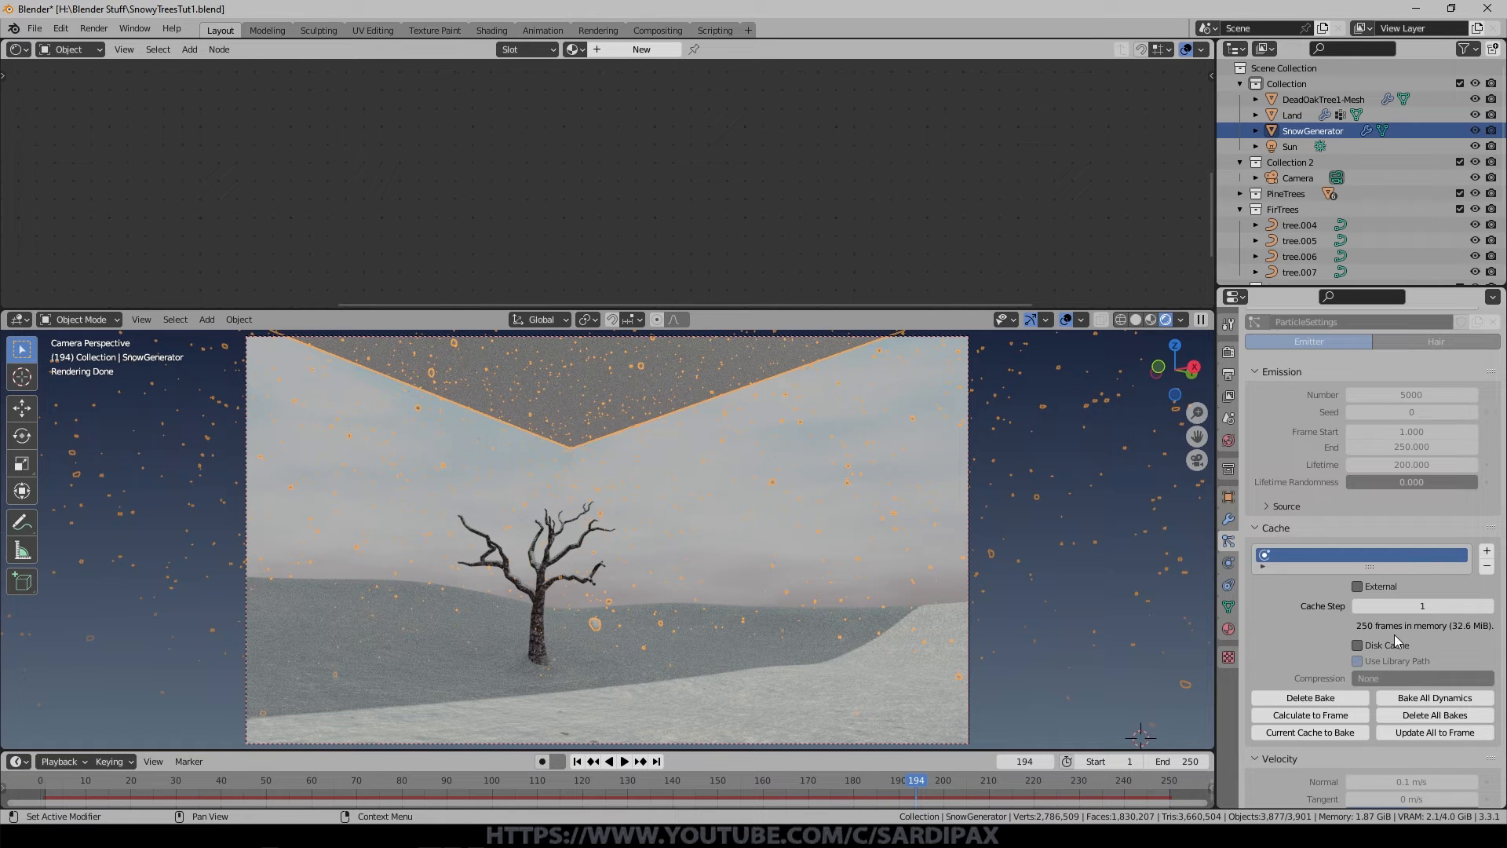
pyautogui.click(588, 761)
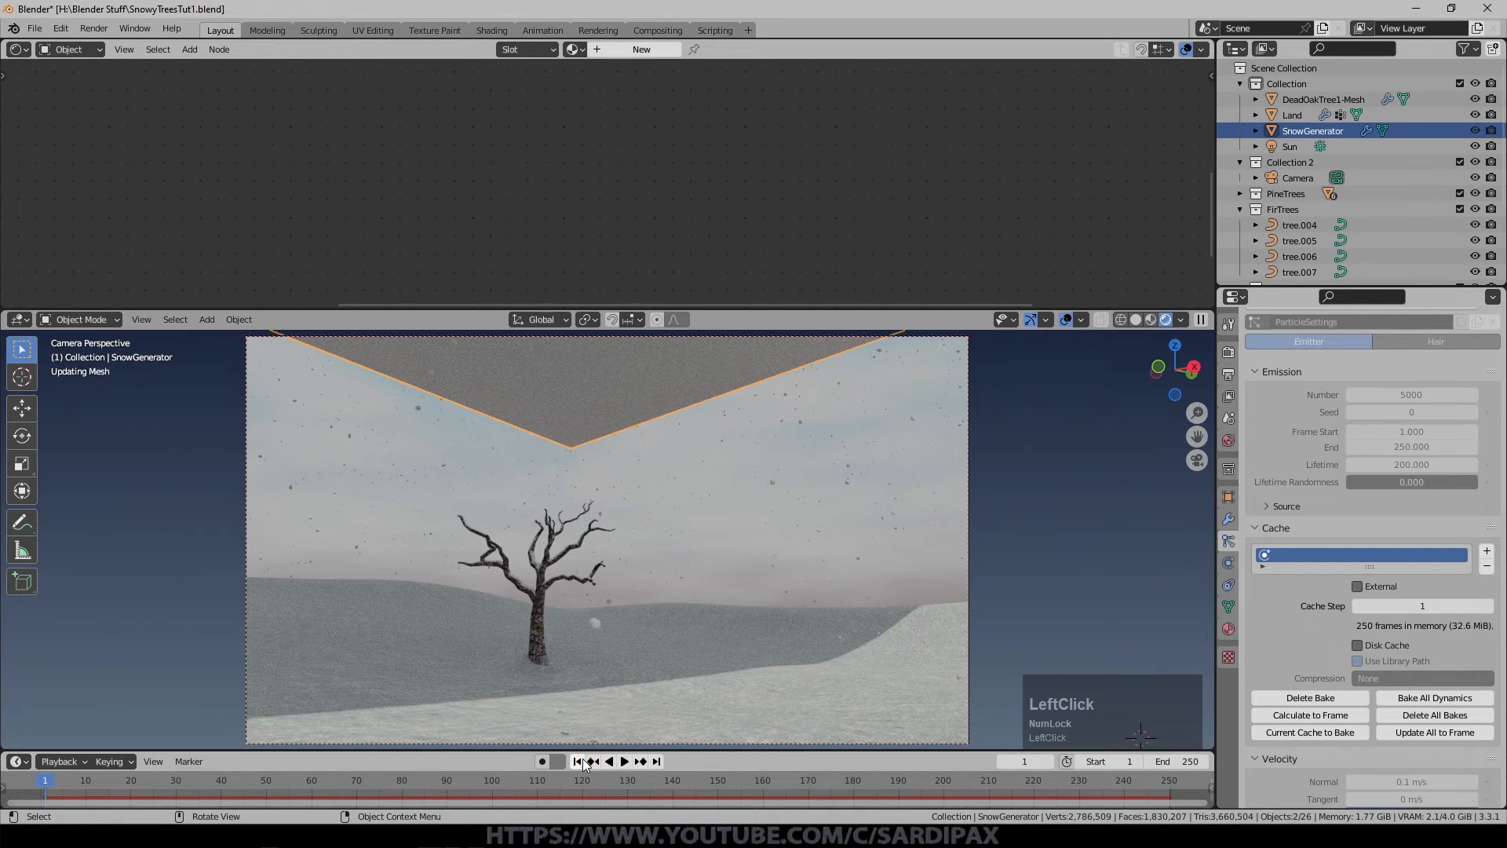
pyautogui.click(1151, 320)
pyautogui.moveTo(911, 375); pyautogui.dragTo(864, 374, button='middle')
pyautogui.scroll(-3, 864, 373)
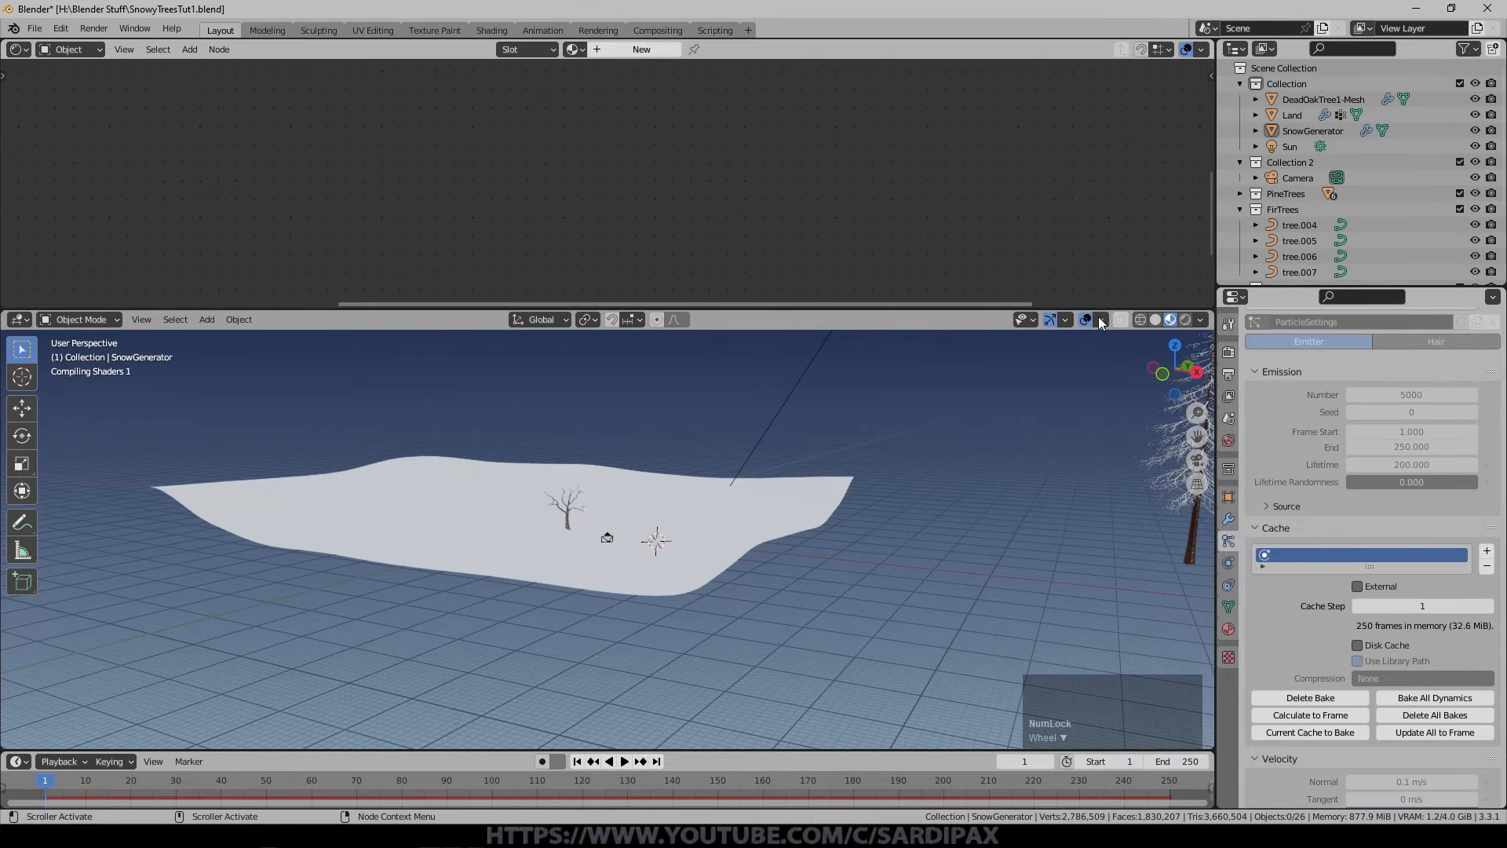
# Add a cube mesh to the scene and scale it up by about 17.328.
pyautogui.hotkey('shift', 'a')
pyautogui.moveTo(620, 483)
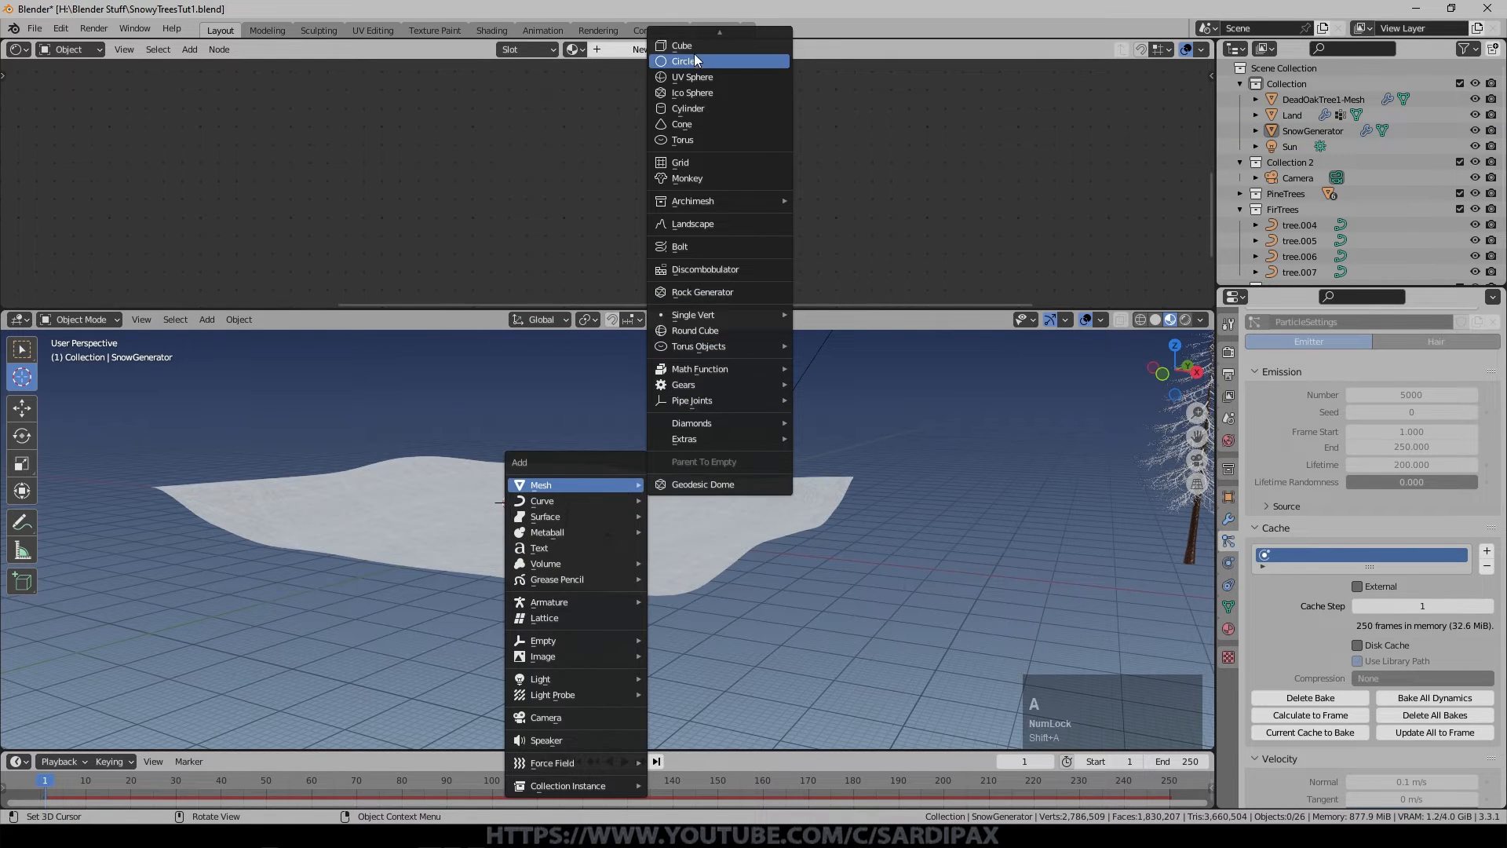
pyautogui.click(681, 45)
pyautogui.press('s')
pyautogui.click(607, 537)
# In top view, enlarge the cube by about 3.286, centre it over the land, and scale it by about 1.052.
pyautogui.press('KP_7')
pyautogui.scroll(-2, 712, 492)
pyautogui.press('s')
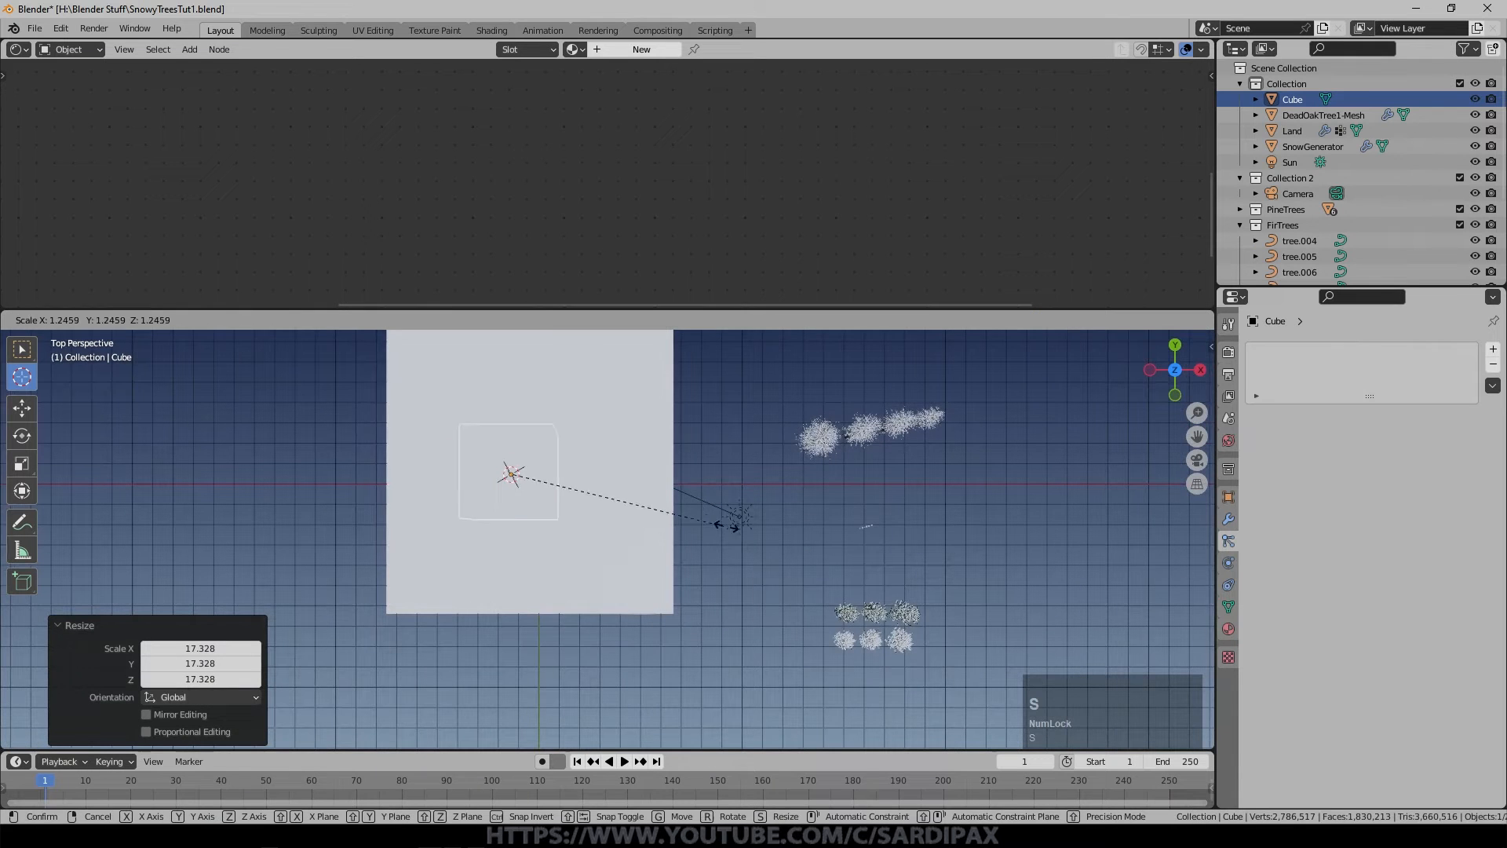
pyautogui.click(1087, 565)
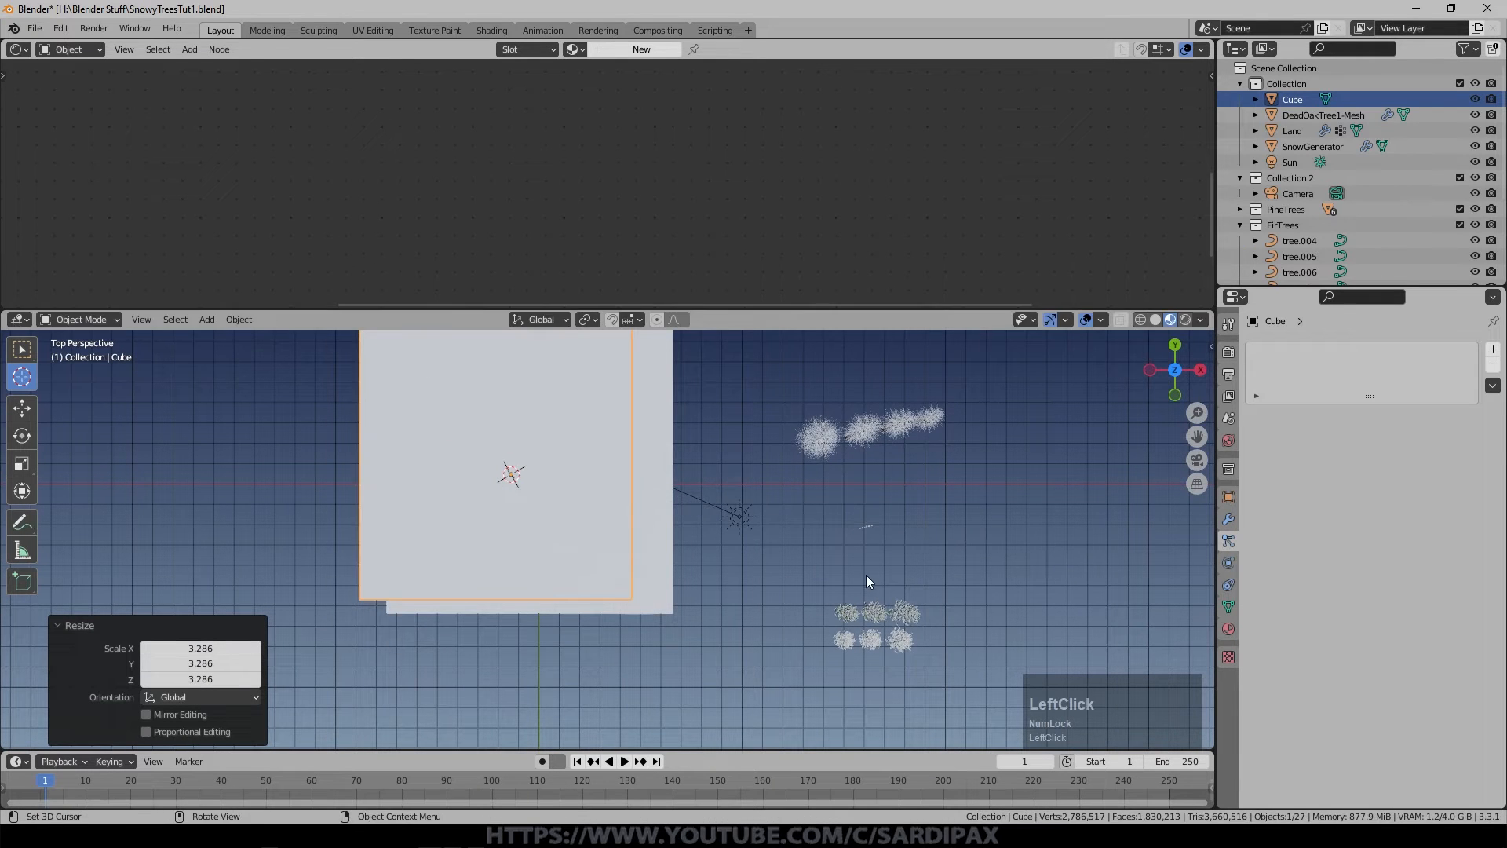
pyautogui.press('g')
pyautogui.click(895, 580)
pyautogui.press('s')
pyautogui.click(904, 594)
# Flatten the cube to about 0.325 in Z, raise it about 15.953 m, and return to the camera view.
pyautogui.moveTo(653, 675); pyautogui.dragTo(667, 518, button='middle')
pyautogui.press('s')
pyautogui.press('z')
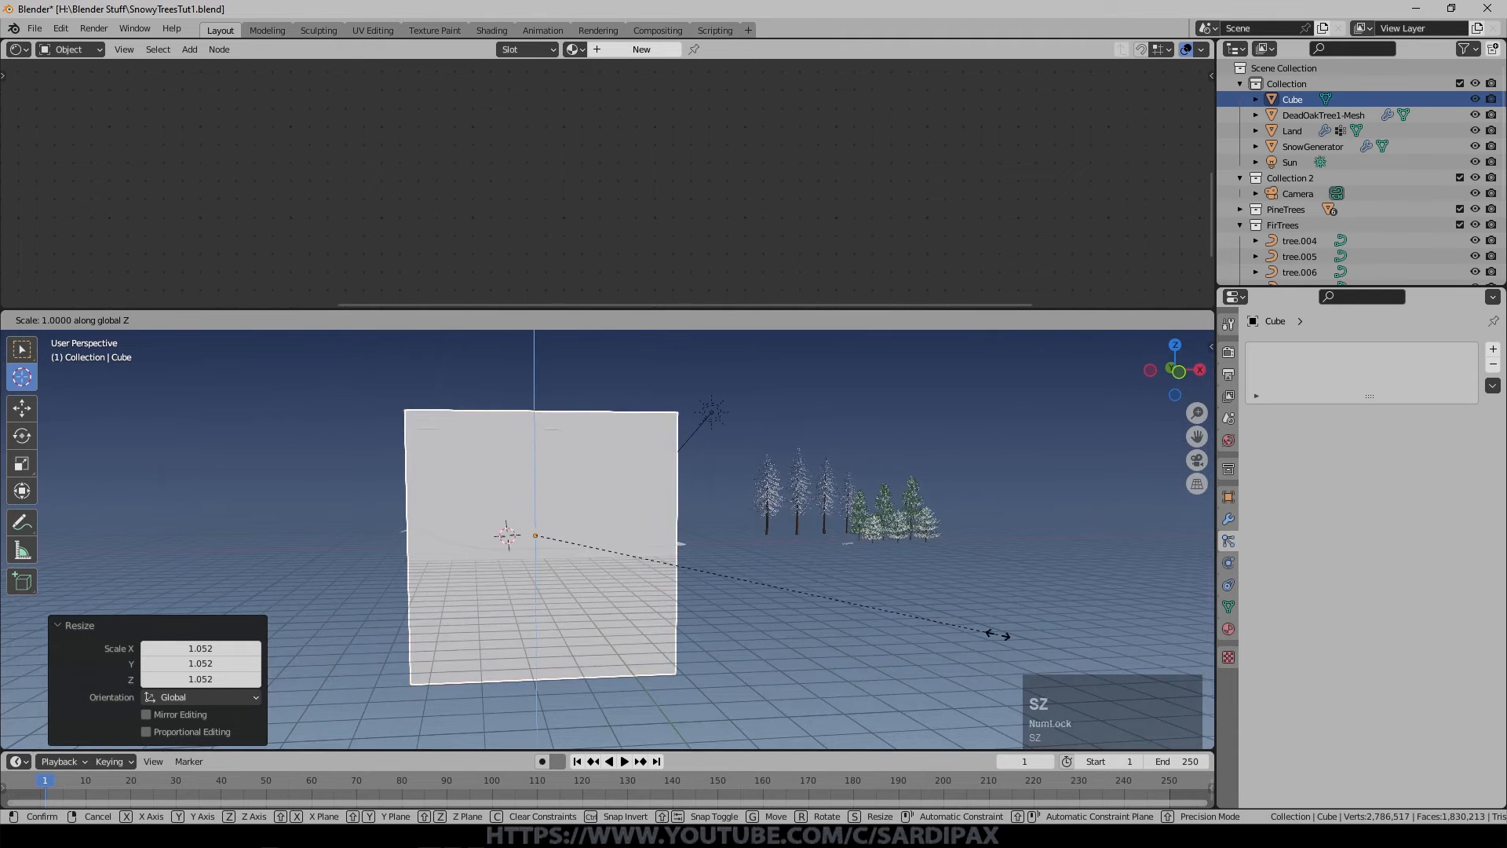
pyautogui.click(676, 583)
pyautogui.moveTo(876, 650); pyautogui.dragTo(863, 620, button='middle')
pyautogui.press('g')
pyautogui.press('z')
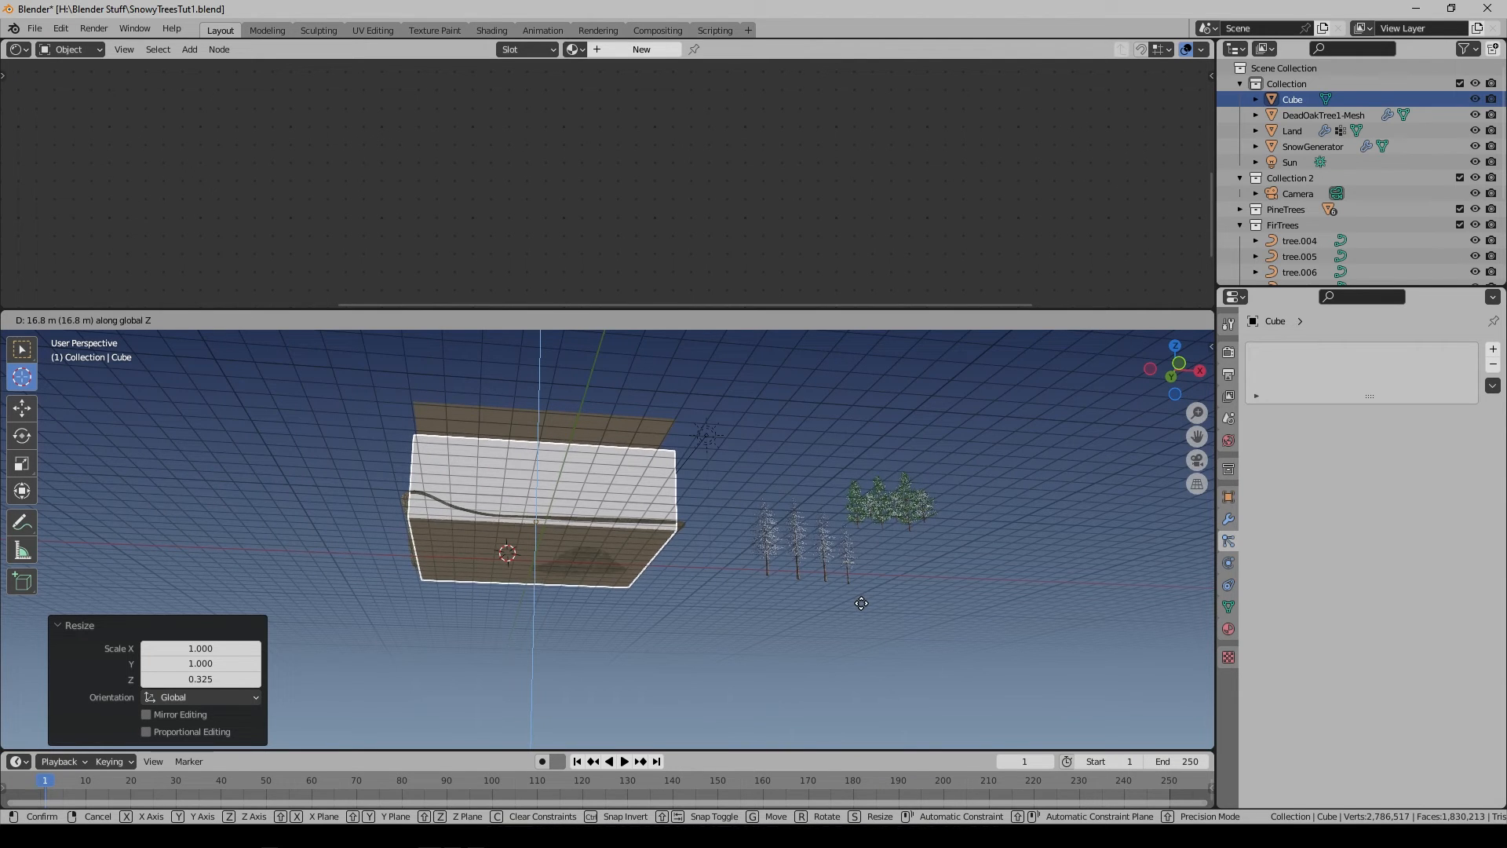
pyautogui.click(861, 604)
pyautogui.press('KP_0')
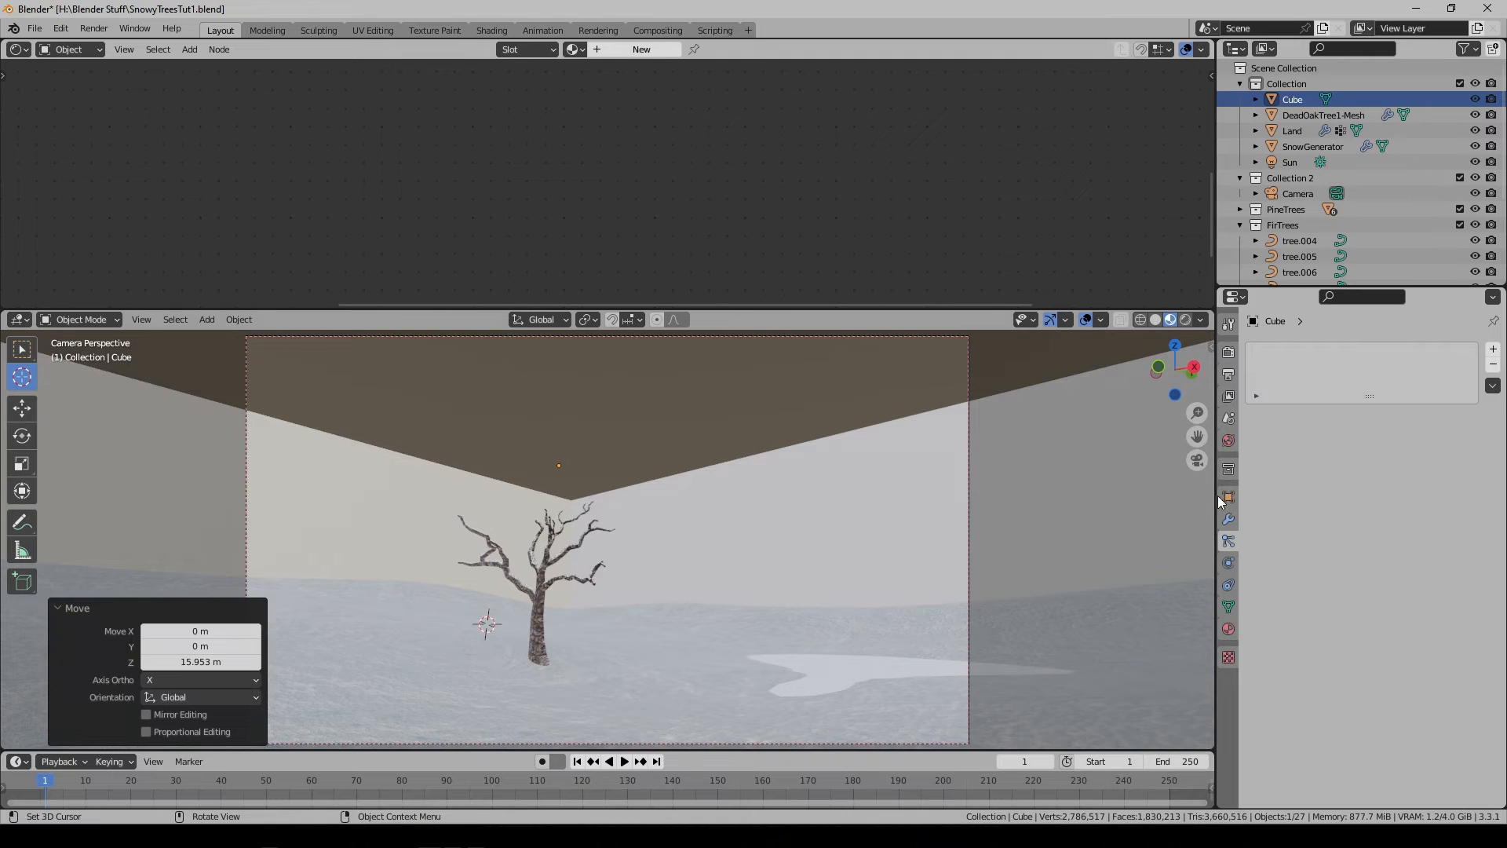
# Rename the cube as Mist.
pyautogui.click(1291, 100)
pyautogui.doubleClick(1291, 100)
pyautogui.write('Mist')
pyautogui.press('Return')
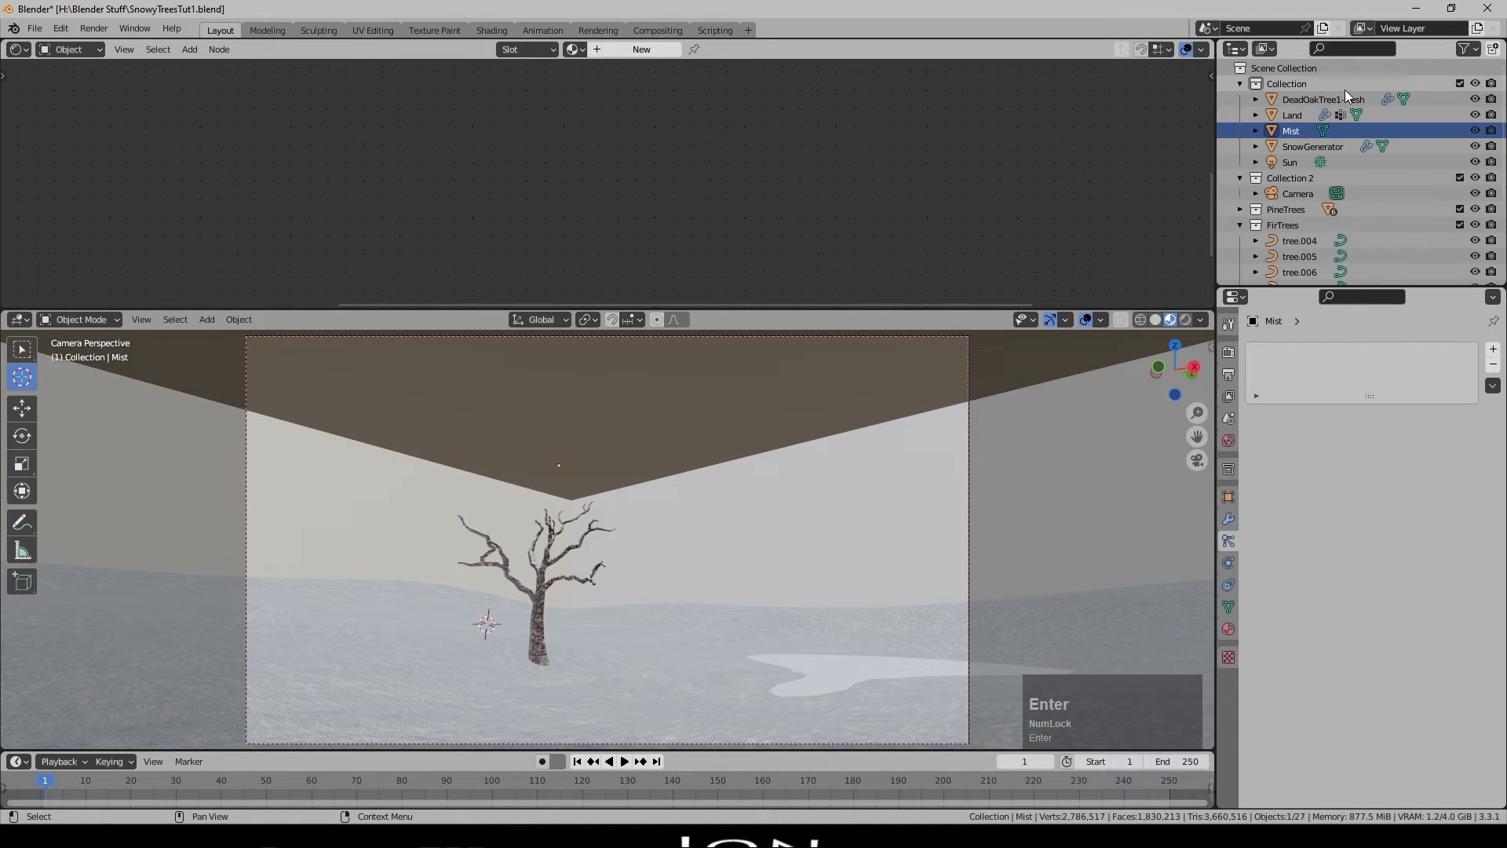
# Give Mist a new material and delete its Principled BSDF node.
pyautogui.click(1229, 628)
pyautogui.click(1389, 413)
pyautogui.scroll(-10, 726, 99)
pyautogui.moveTo(779, 129); pyautogui.dragTo(770, 181, button='middle')
pyautogui.scroll(4, 770, 181)
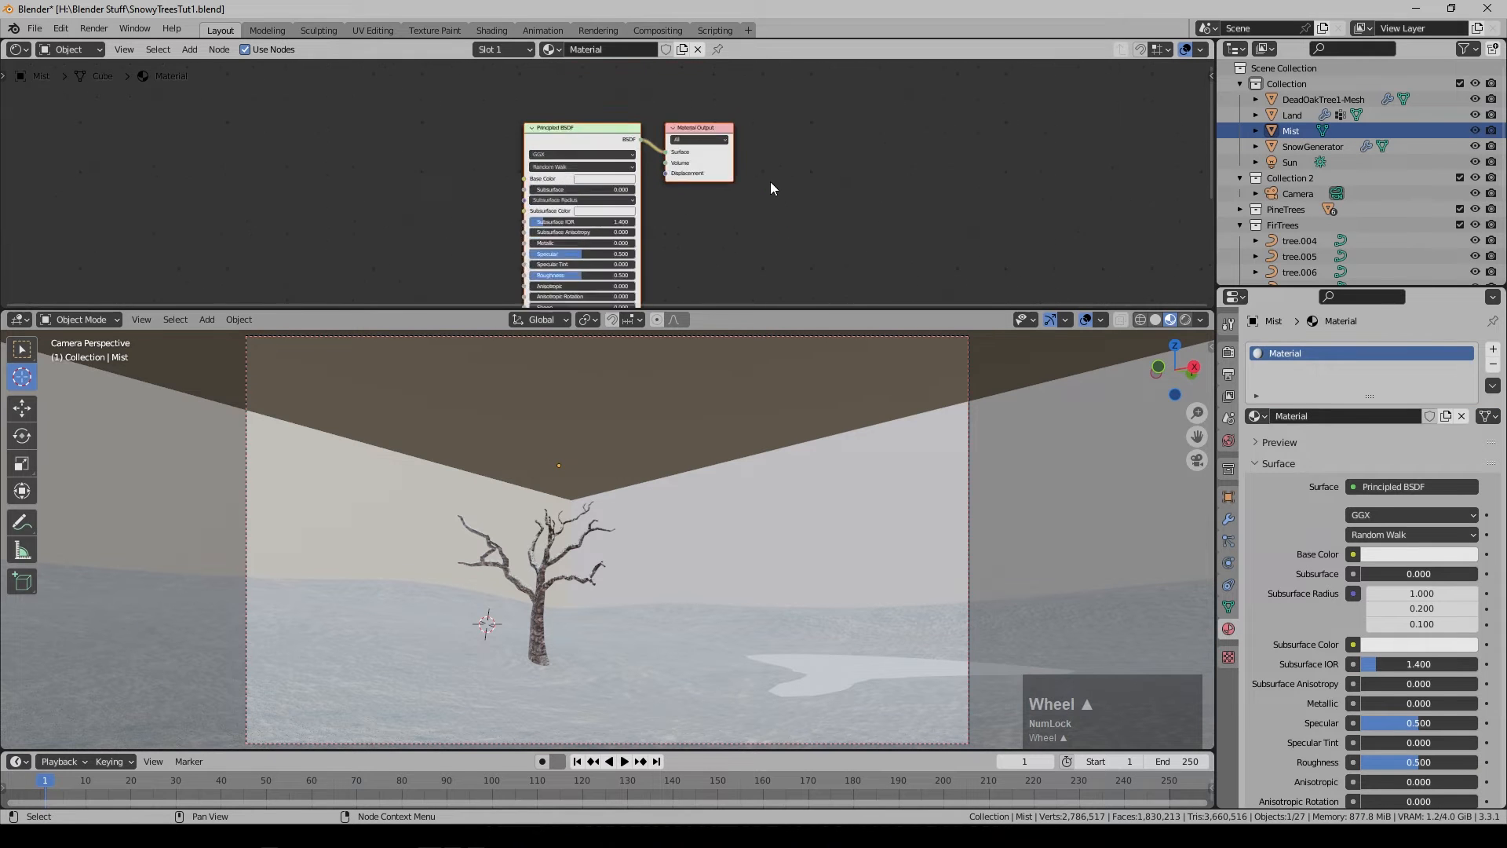
pyautogui.scroll(2, 770, 182)
pyautogui.click(571, 102)
pyautogui.press('Delete')
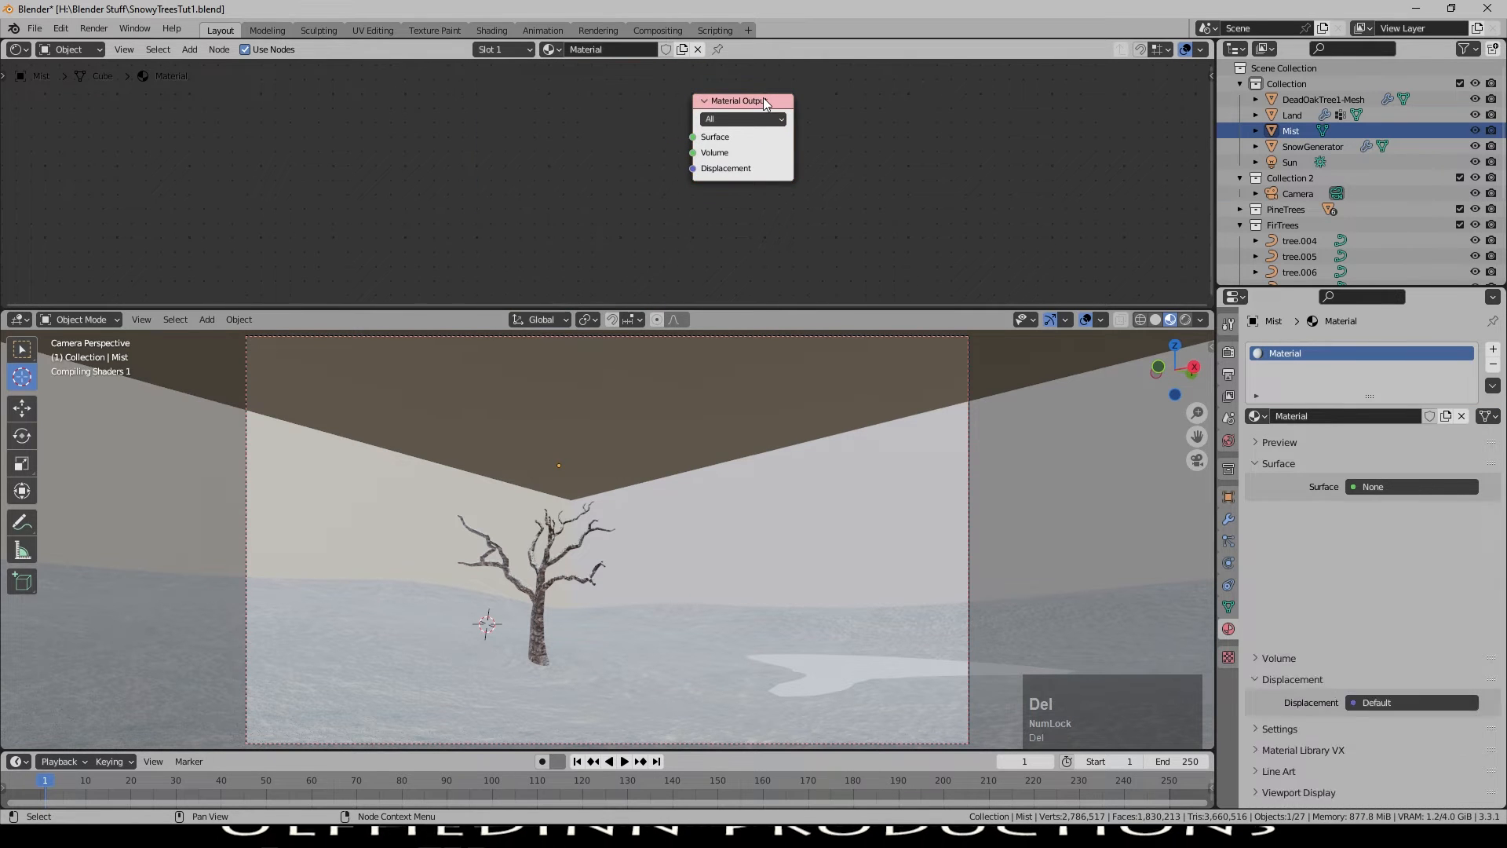
# Add a Principled Volume shader and connect it to the Volume input of the Material Output.
pyautogui.click(190, 49)
pyautogui.moveTo(232, 124)
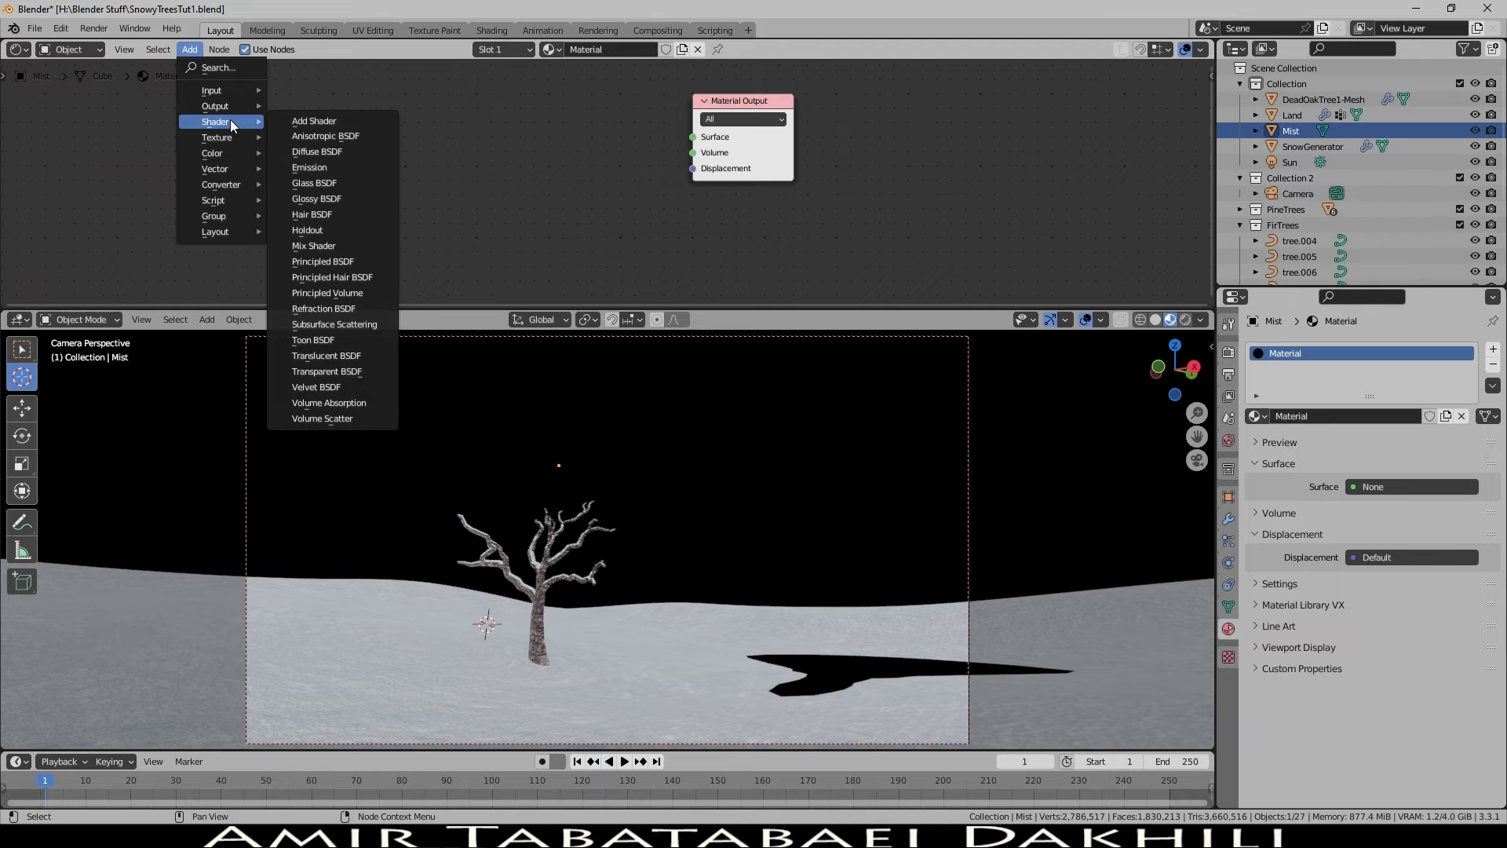
pyautogui.click(337, 293)
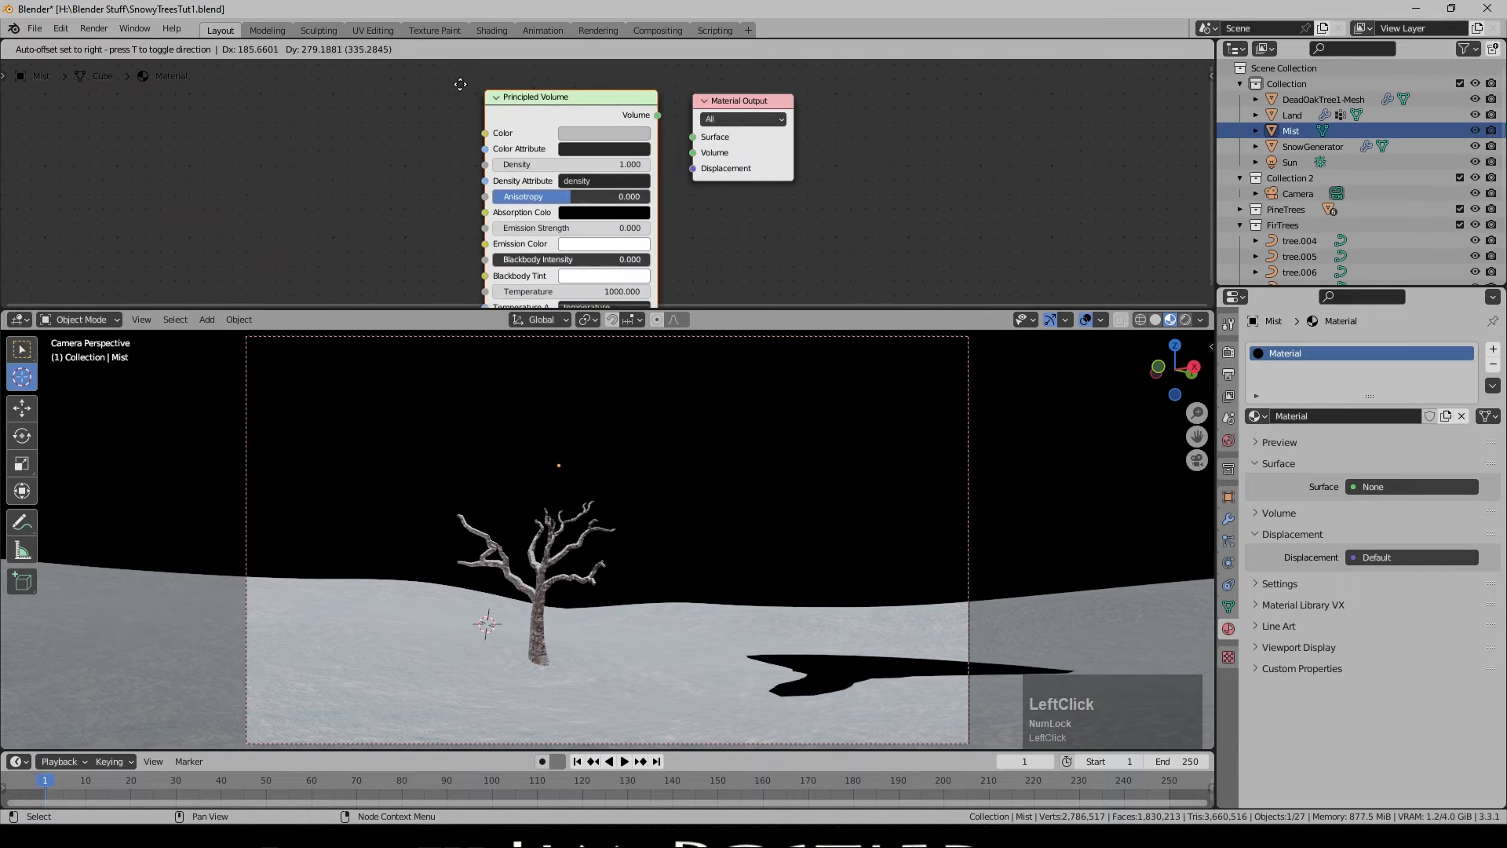
pyautogui.click(363, 118)
pyautogui.moveTo(558, 149); pyautogui.dragTo(700, 224)
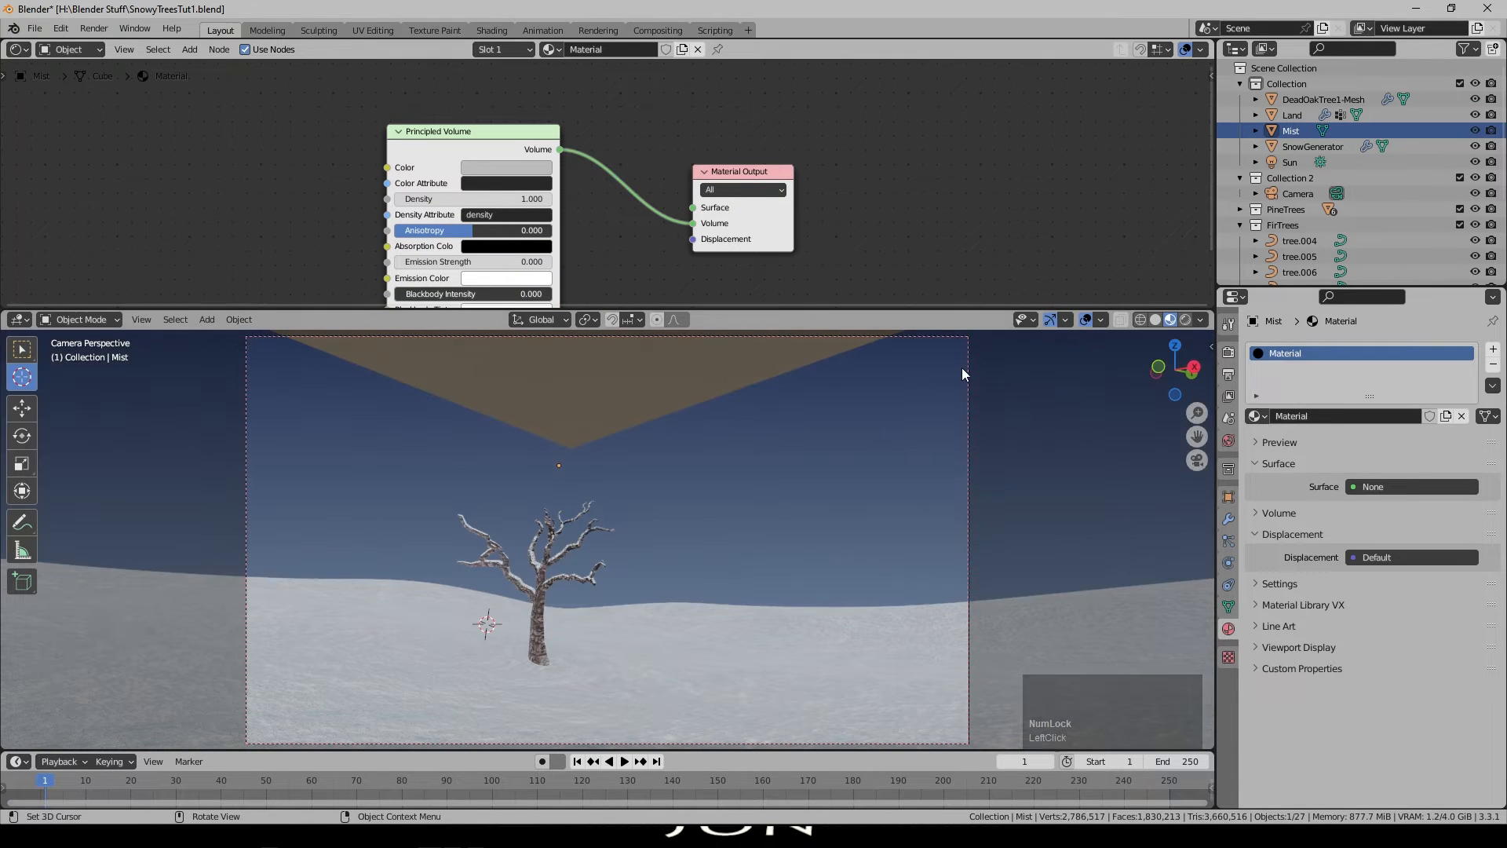
# In rendered shading, set the Principled Volume density to 0.01 and lighten its colour to near white.
pyautogui.click(1185, 325)
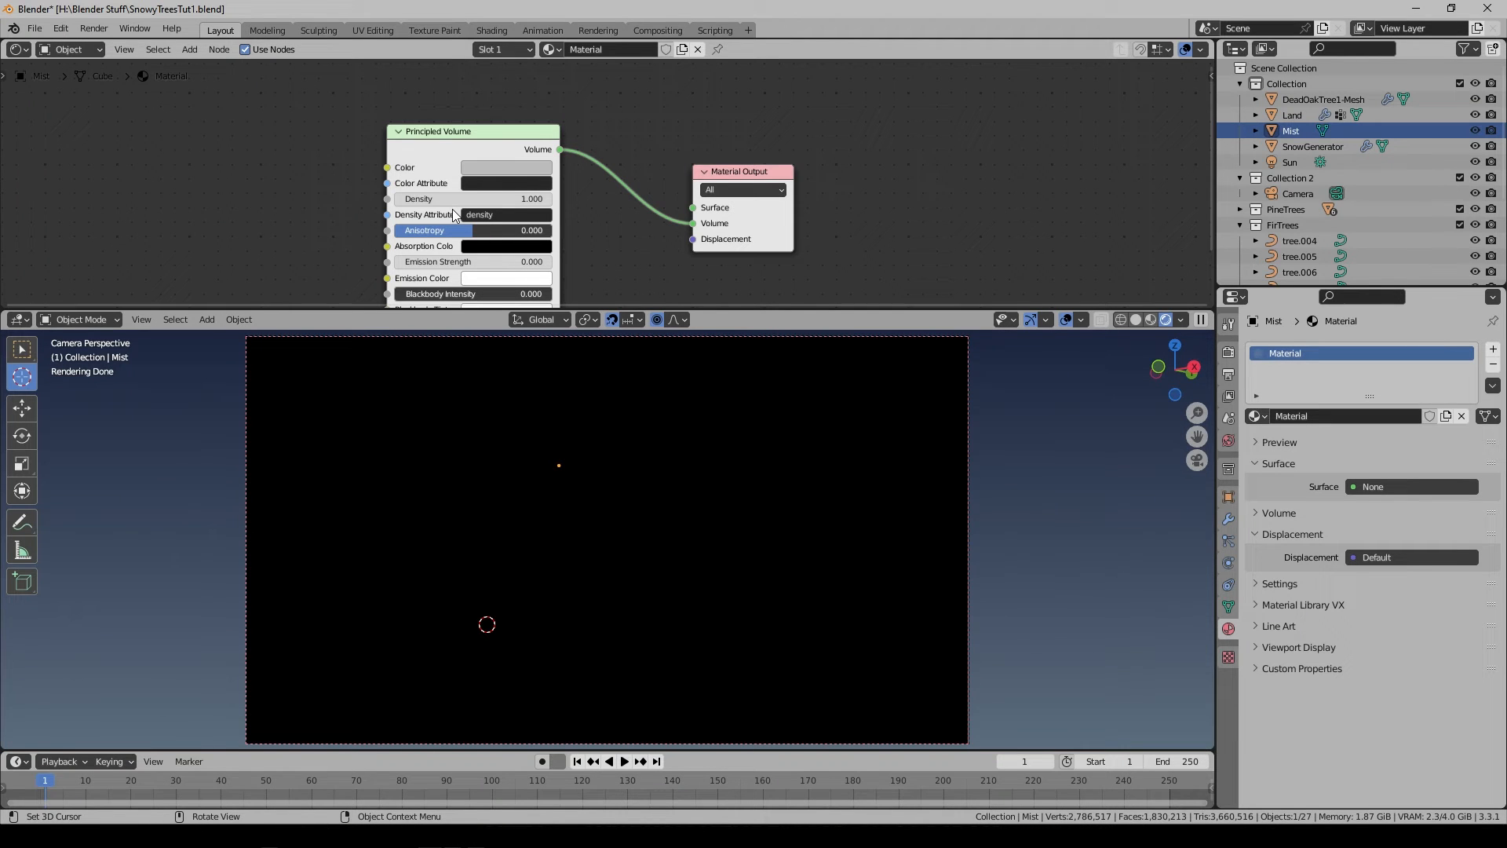
pyautogui.click(475, 196)
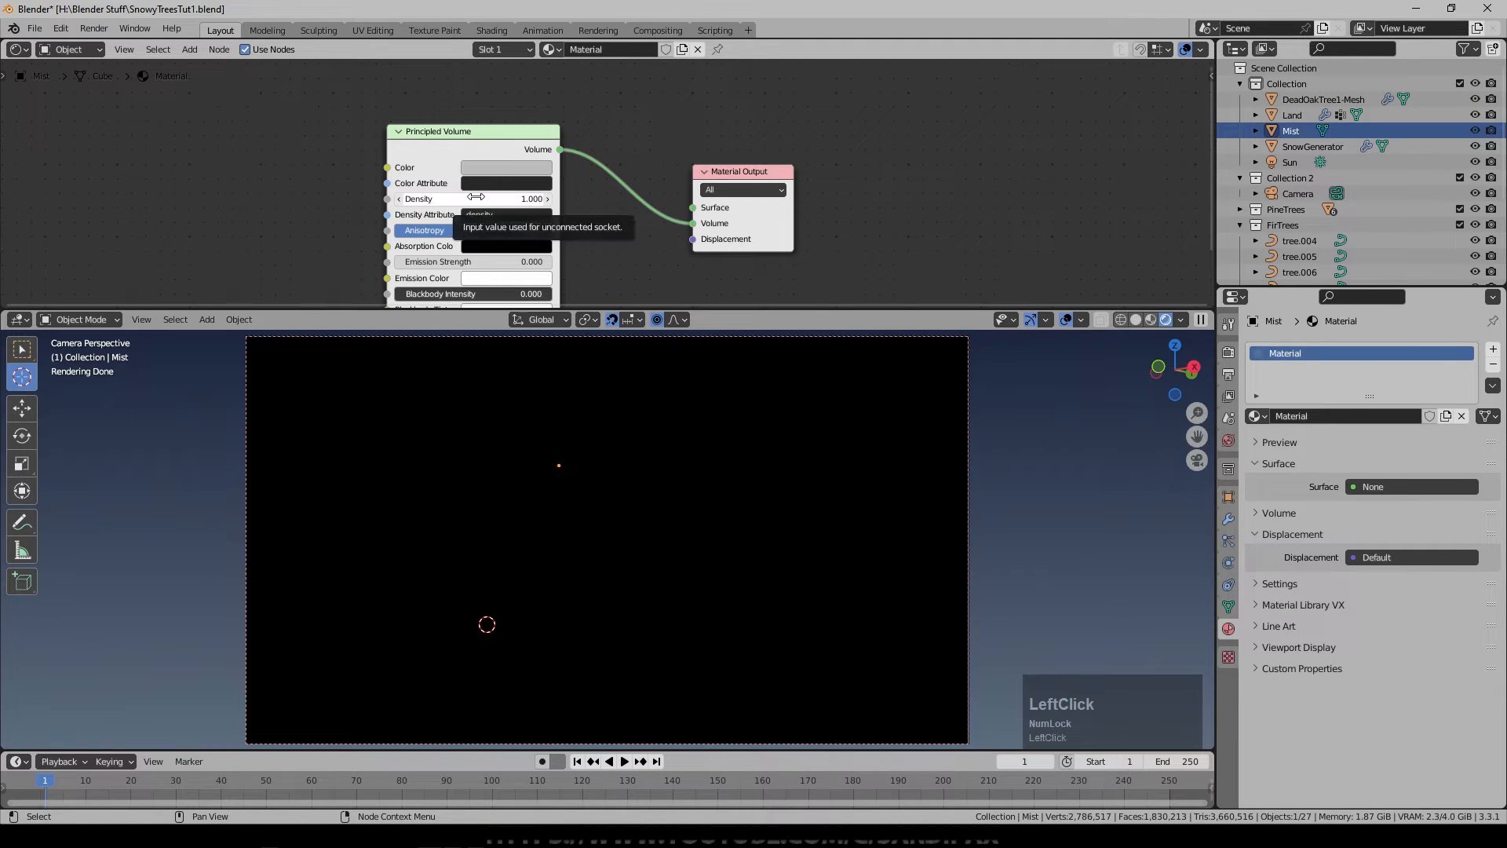
pyautogui.write('0.1')
pyautogui.press('KP_Enter')
pyautogui.click(477, 197)
pyautogui.write('0.01')
pyautogui.press('KP_Enter')
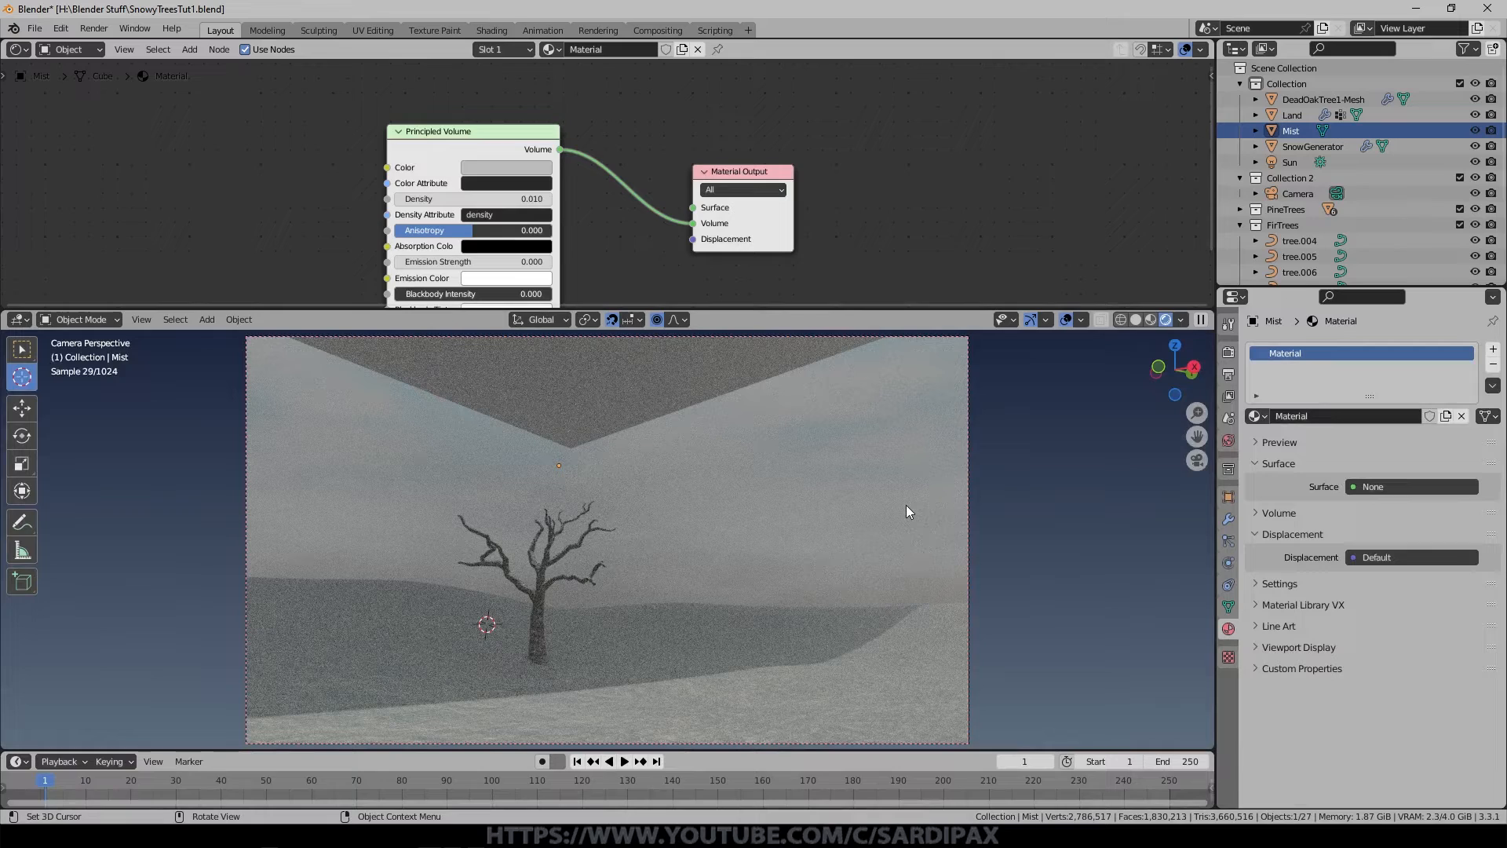
pyautogui.click(488, 167)
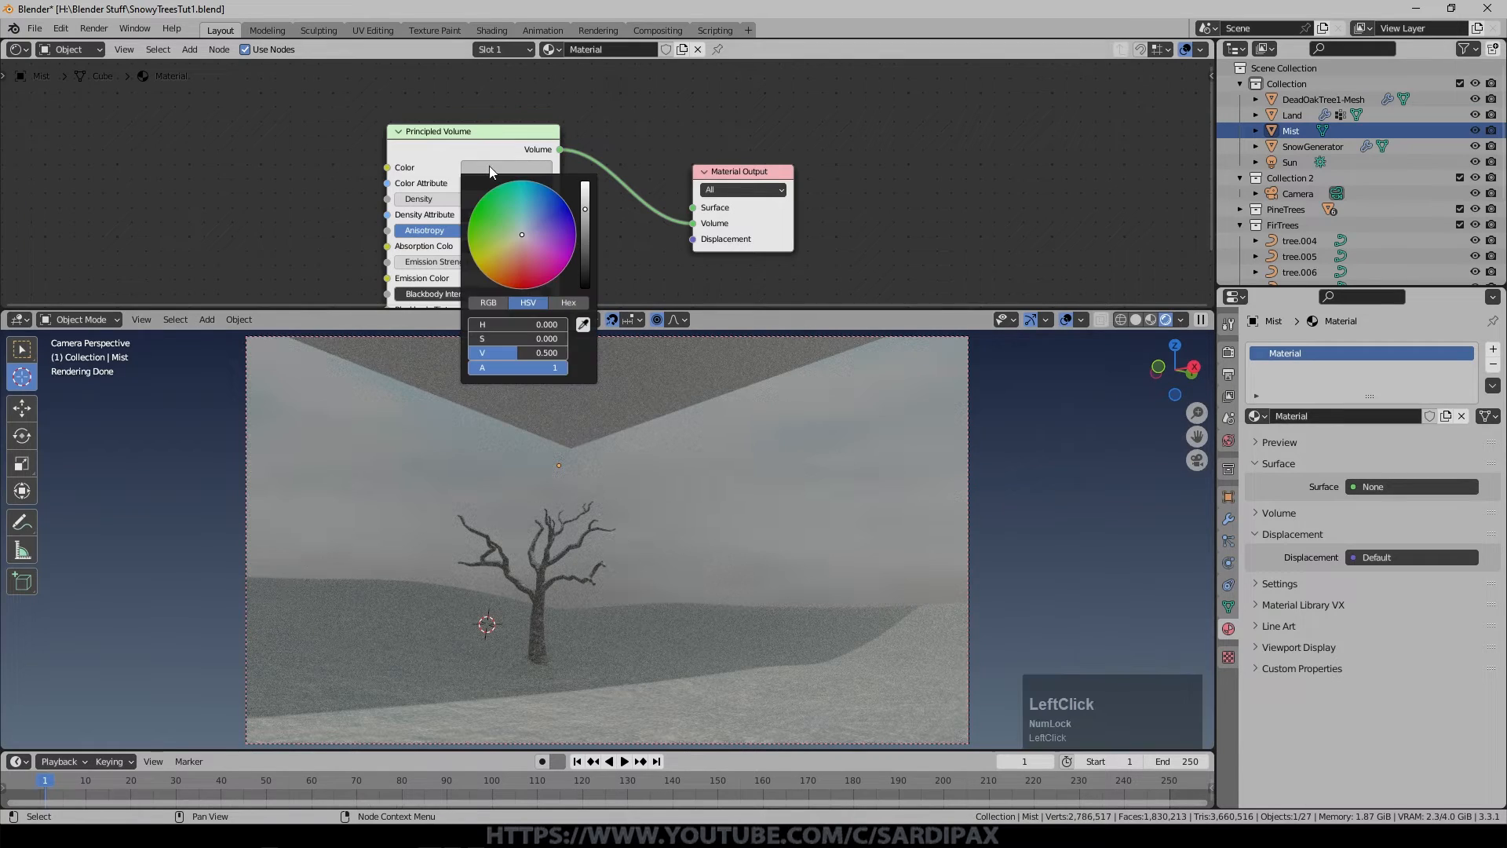
pyautogui.click(583, 193)
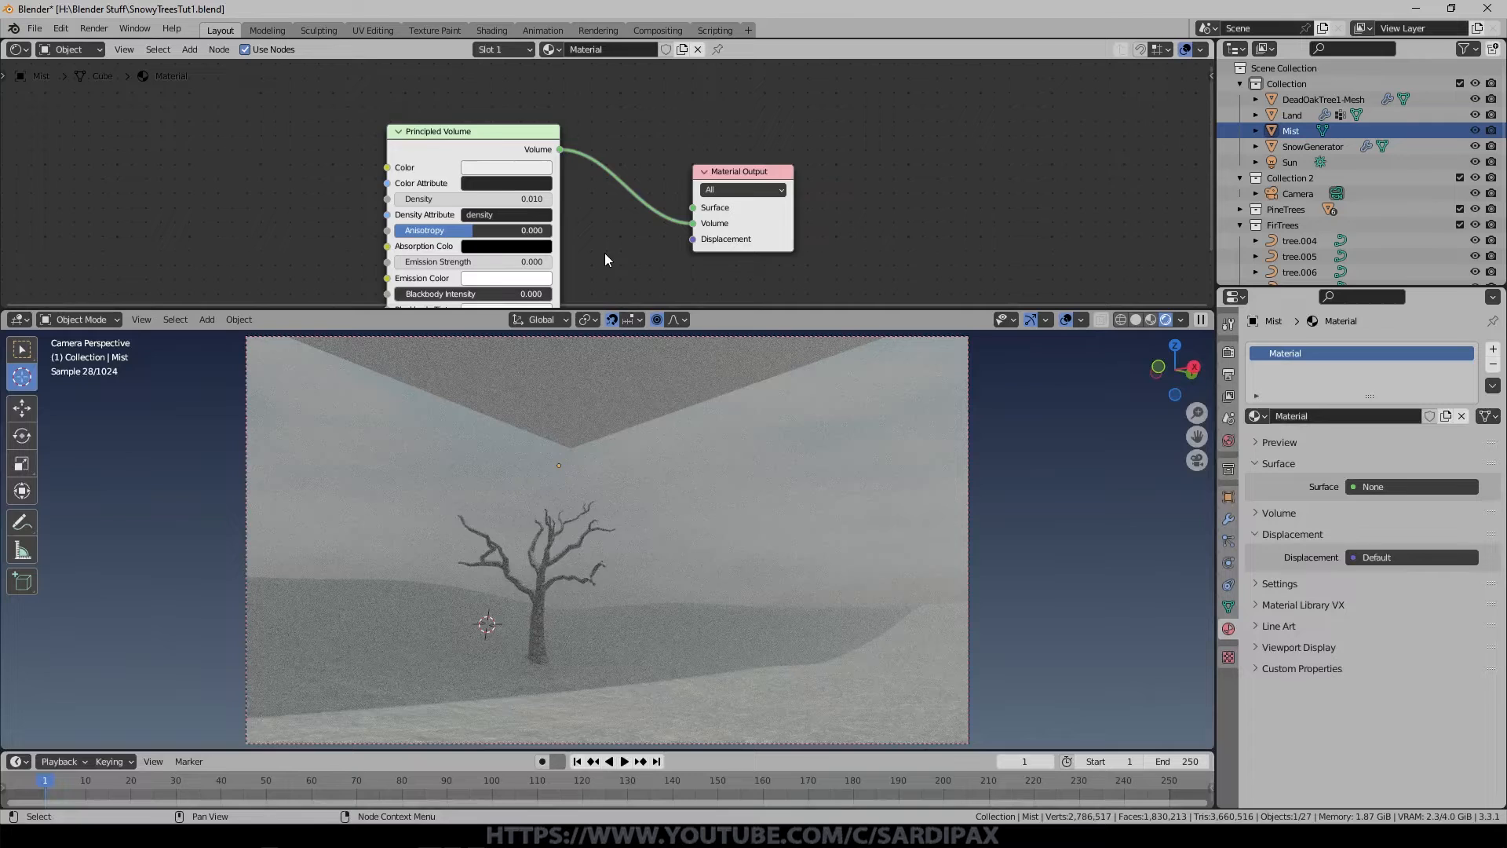
# Add a Noise Texture and a ColorRamp node, and connect the noise Fac output to the ramp's Fac input.
pyautogui.moveTo(604, 259); pyautogui.dragTo(957, 232, button='middle')
pyautogui.click(189, 49)
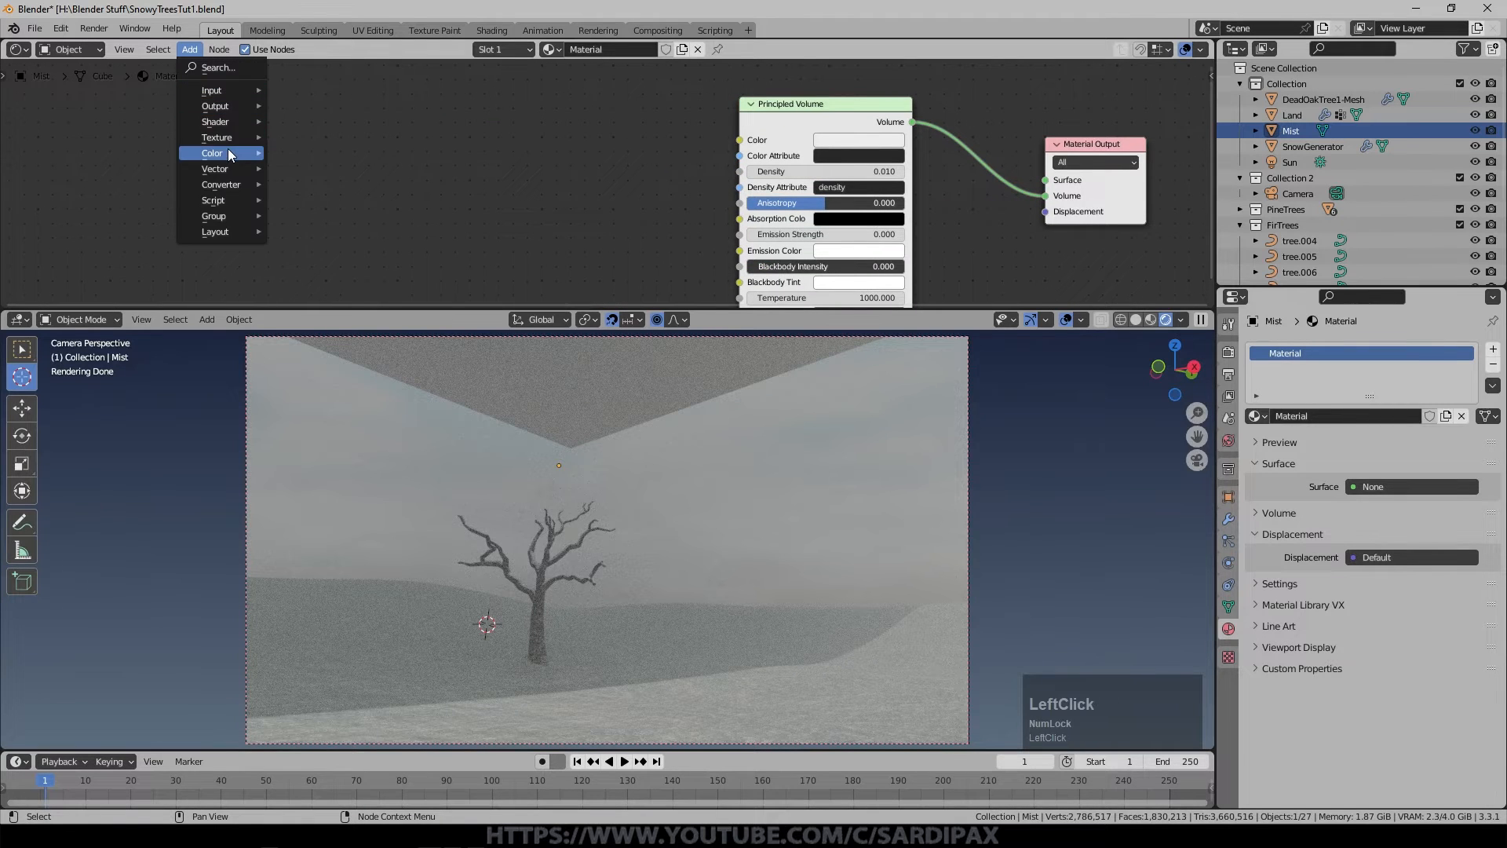
pyautogui.moveTo(225, 138)
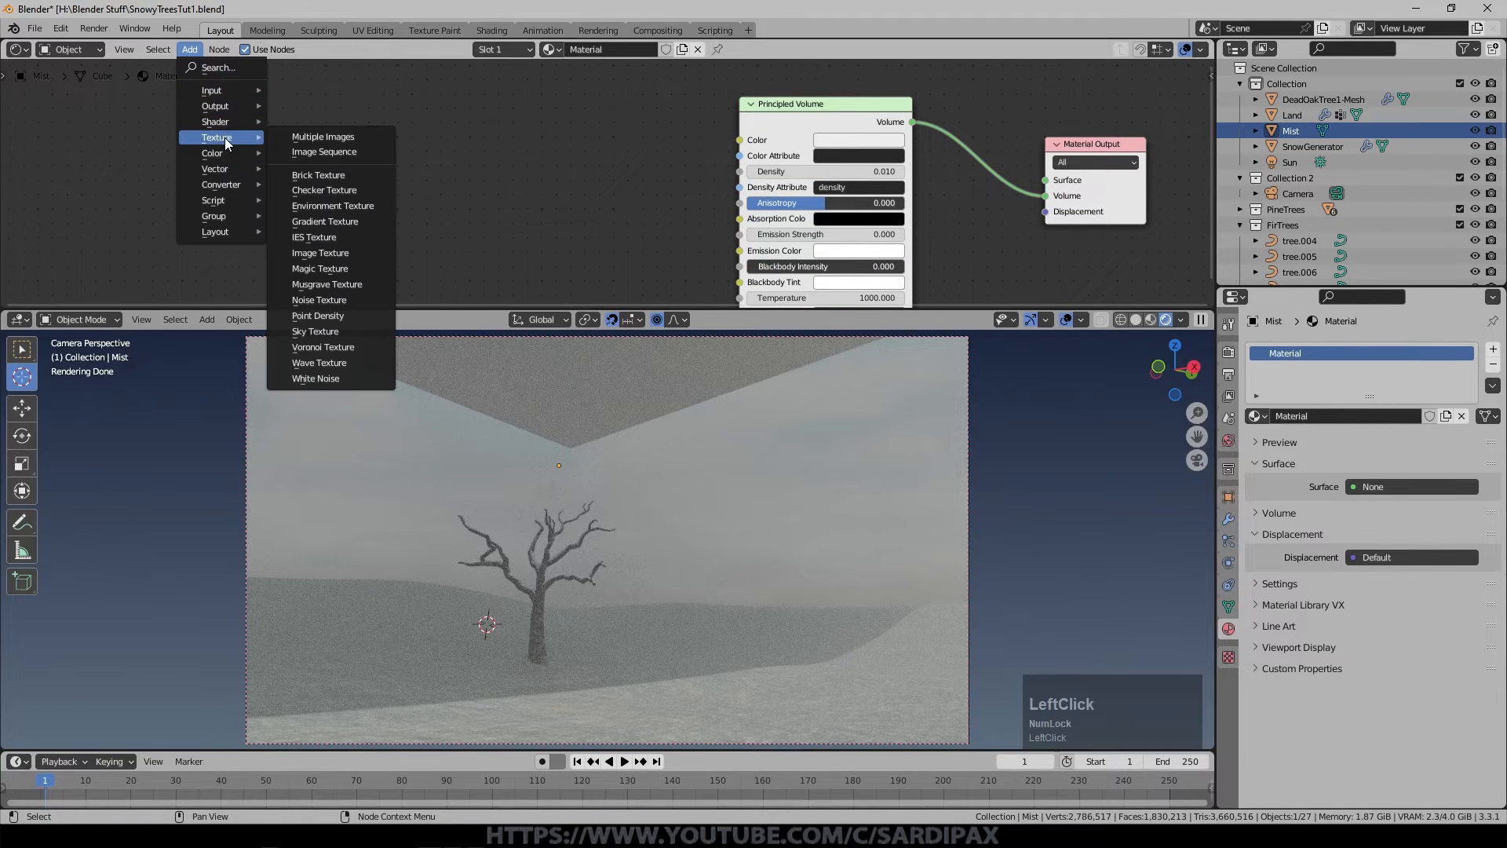
pyautogui.click(337, 300)
pyautogui.click(338, 300)
pyautogui.click(189, 48)
pyautogui.moveTo(228, 182)
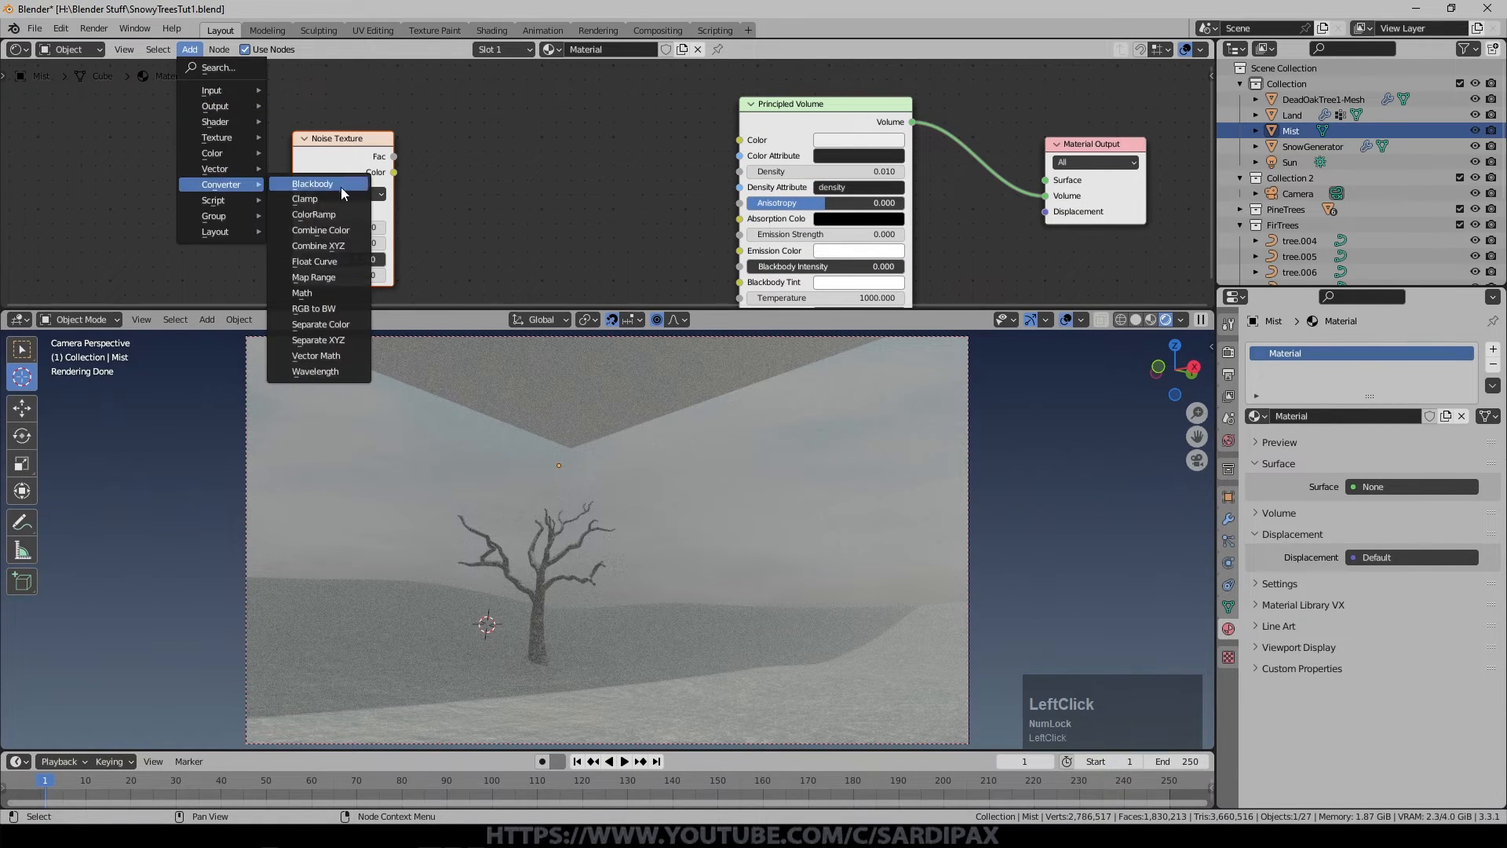
pyautogui.click(337, 210)
pyautogui.click(482, 130)
pyautogui.moveTo(394, 157); pyautogui.dragTo(462, 253)
# Set the ColorRamp to Ease with the black stop at 0.609 and the white stop moved inward, feeding its Color into Density.
pyautogui.click(578, 179)
pyautogui.click(601, 178)
pyautogui.click(614, 195)
pyautogui.scroll(2, 607, 182)
pyautogui.moveTo(425, 202); pyautogui.dragTo(550, 208)
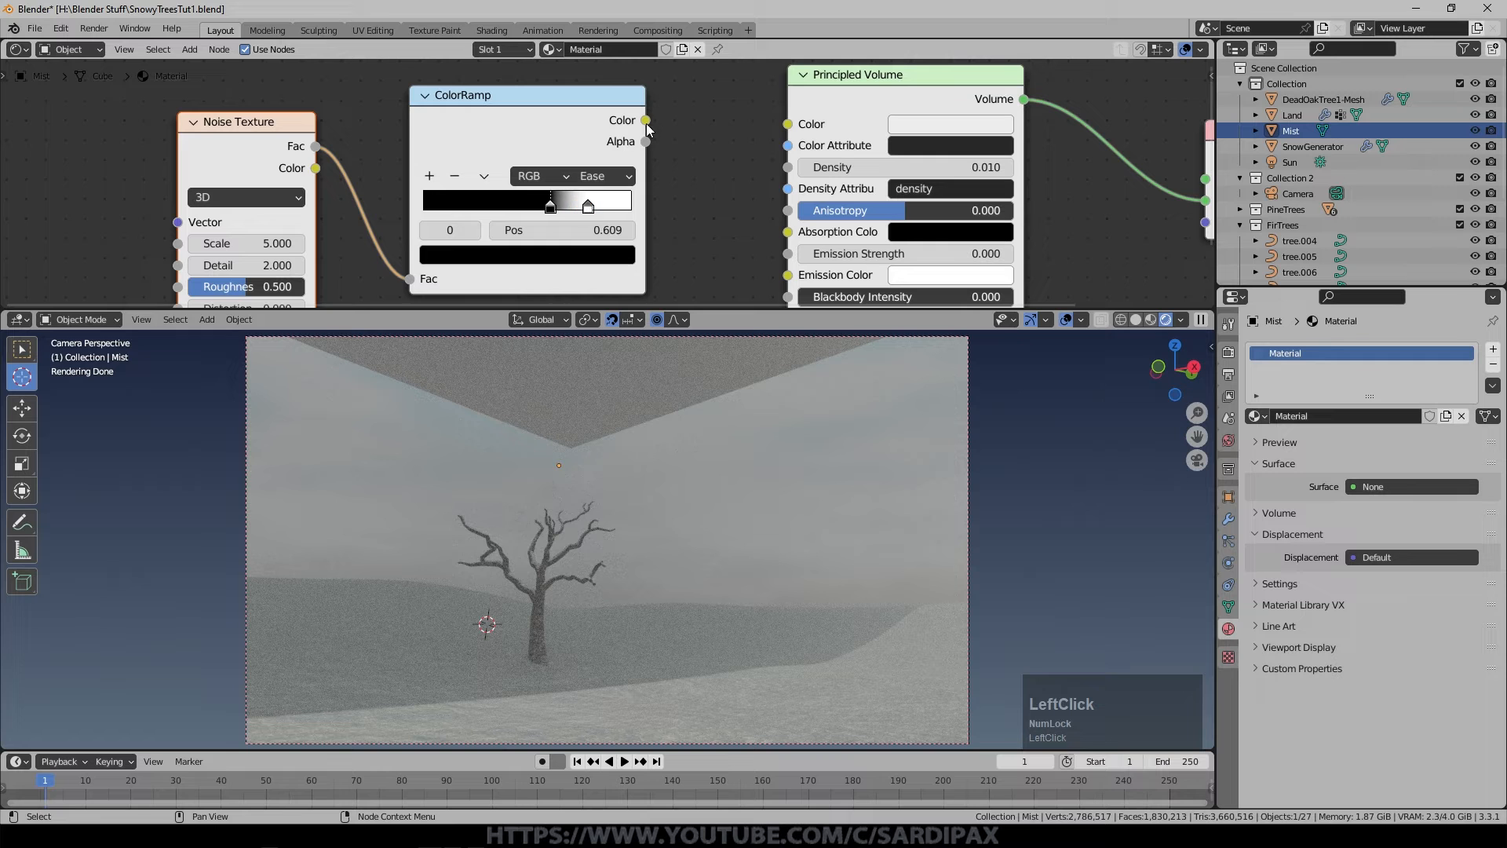
pyautogui.moveTo(648, 127); pyautogui.dragTo(789, 168)
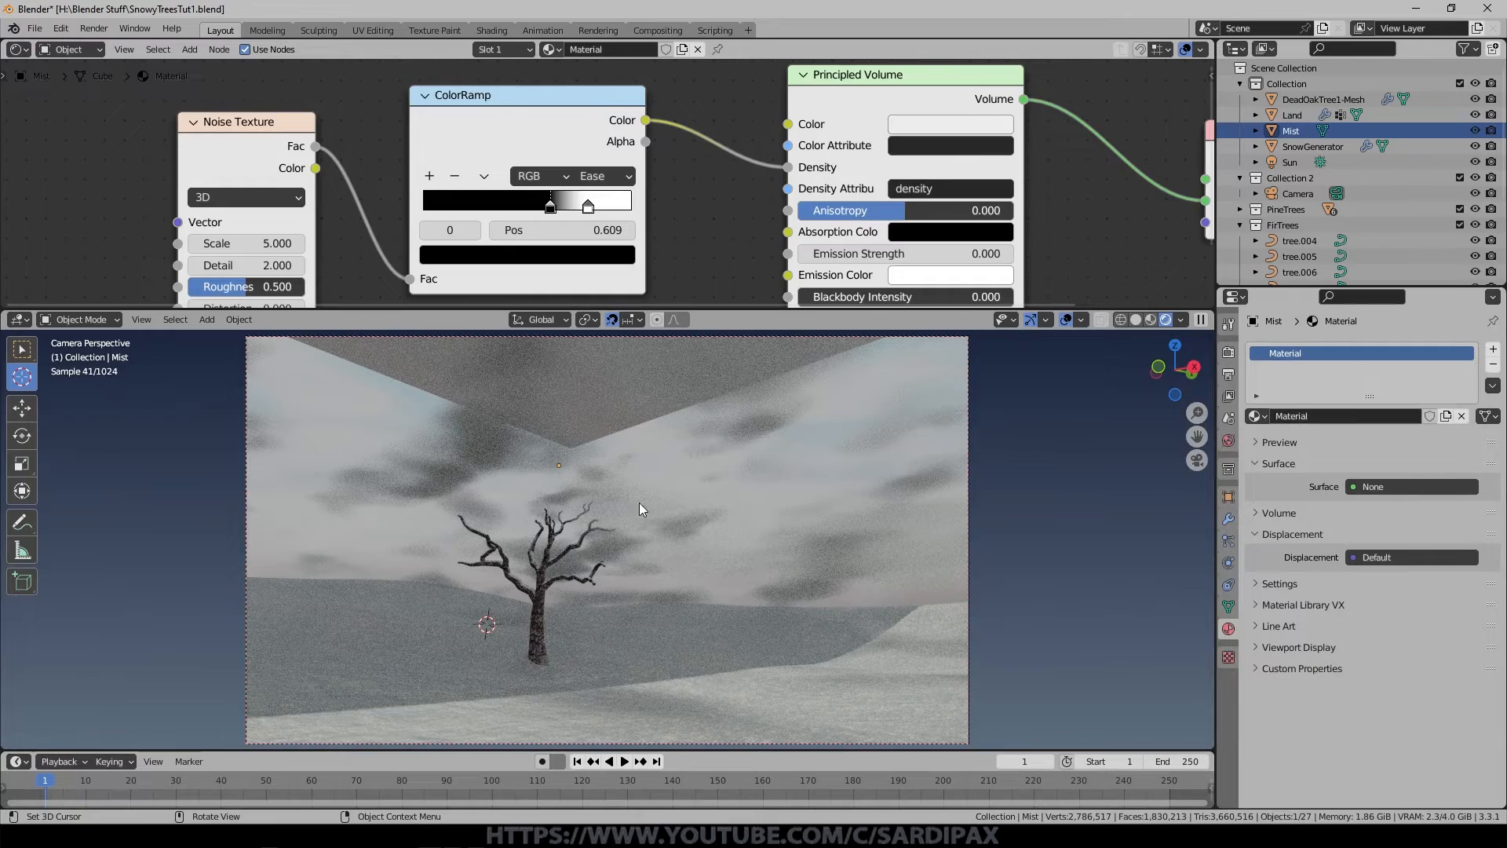
# Switch the Noise Texture from 3D to 4D.
pyautogui.moveTo(251, 204); pyautogui.dragTo(446, 148, button='middle')
pyautogui.click(439, 141)
pyautogui.click(444, 229)
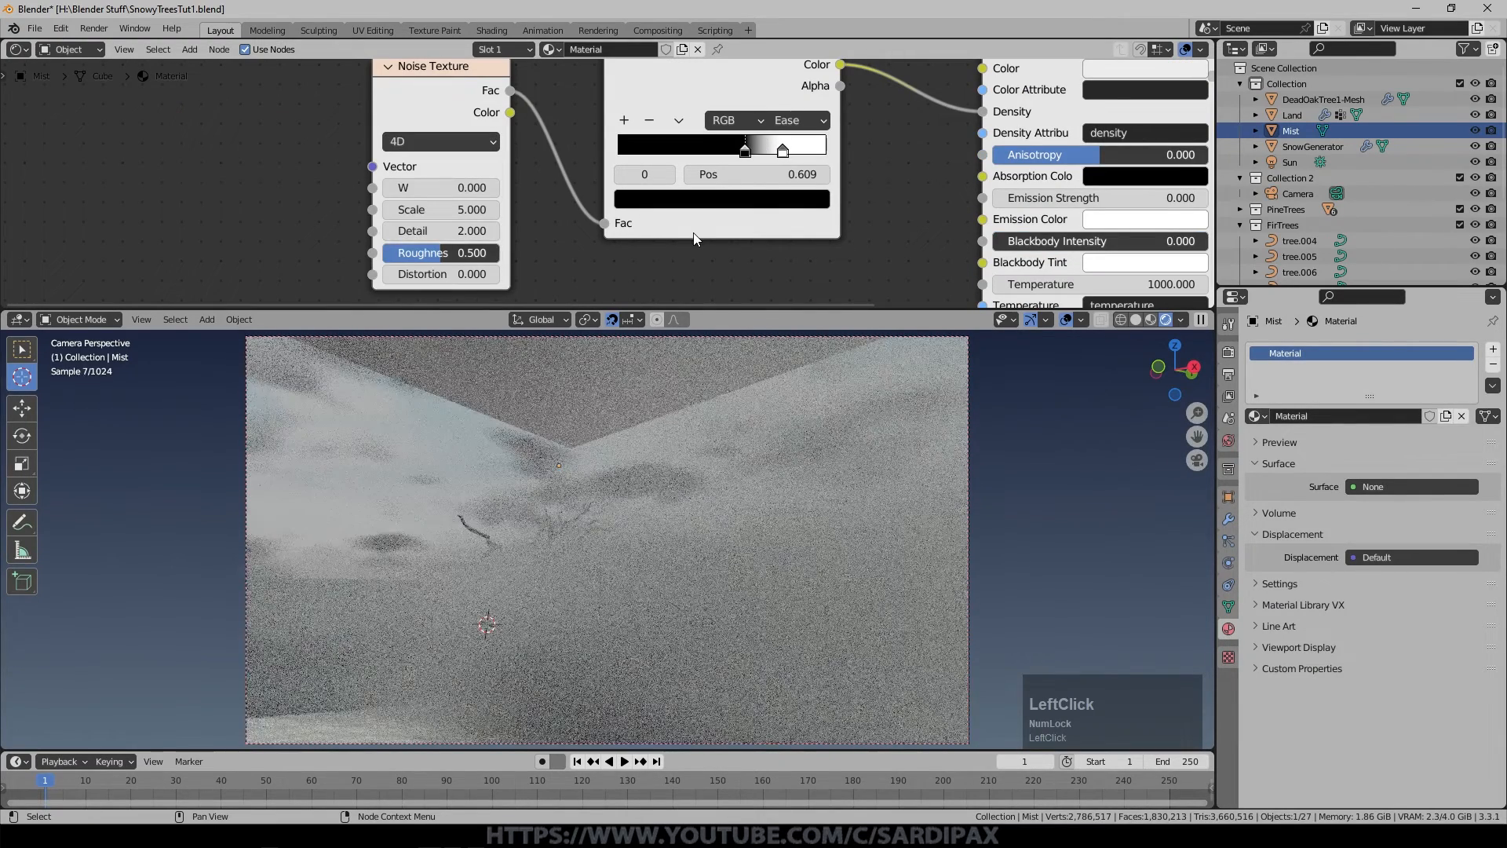
# Set the Noise Texture's Scale to 7, Detail to 4 and Distortion to 1.5.
pyautogui.click(478, 211)
pyautogui.write('7')
pyautogui.press('KP_Enter')
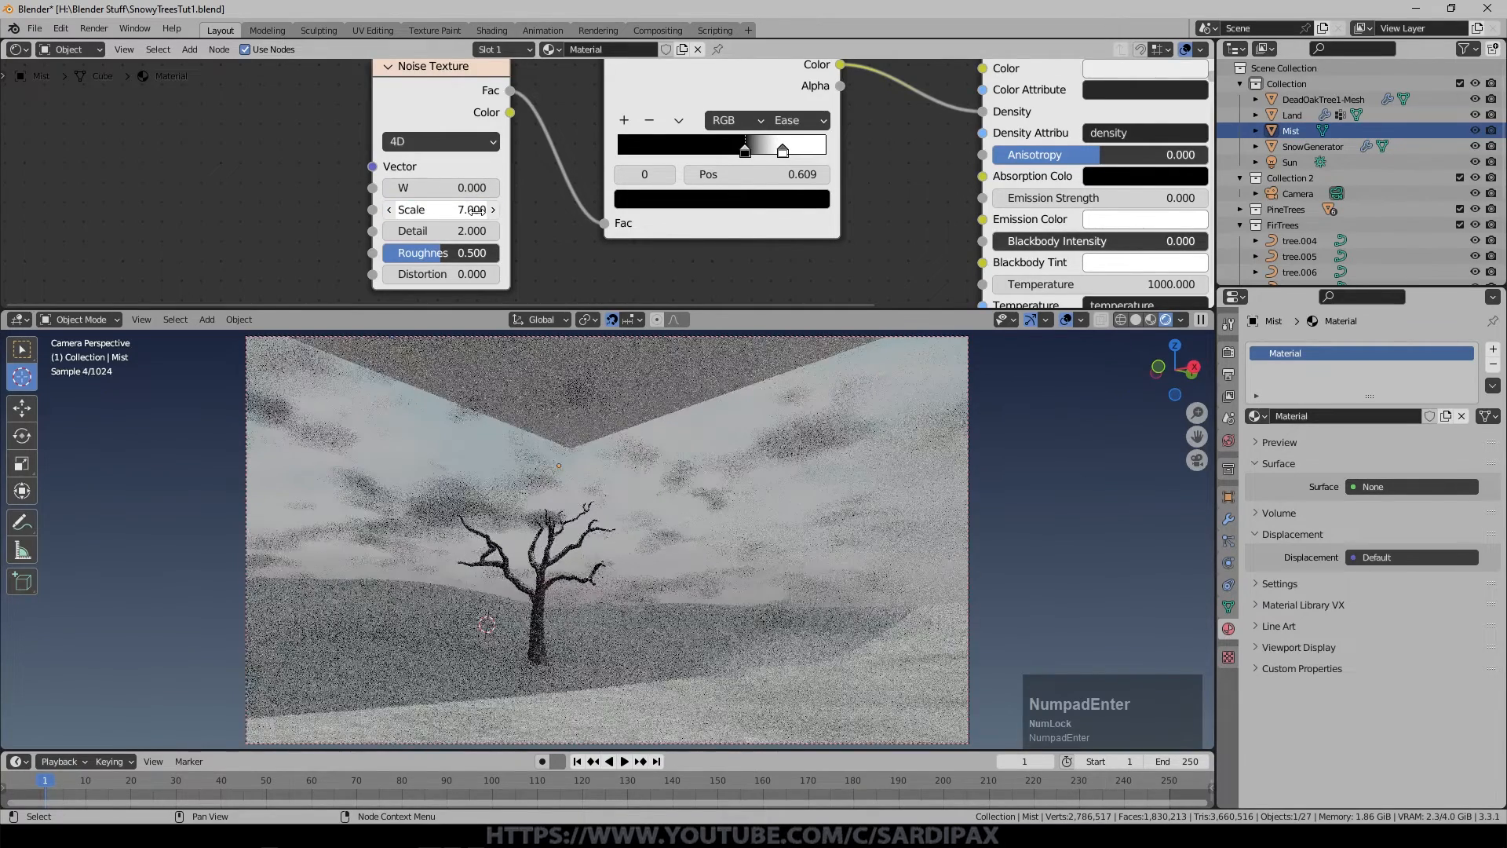
pyautogui.click(467, 231)
pyautogui.write('4')
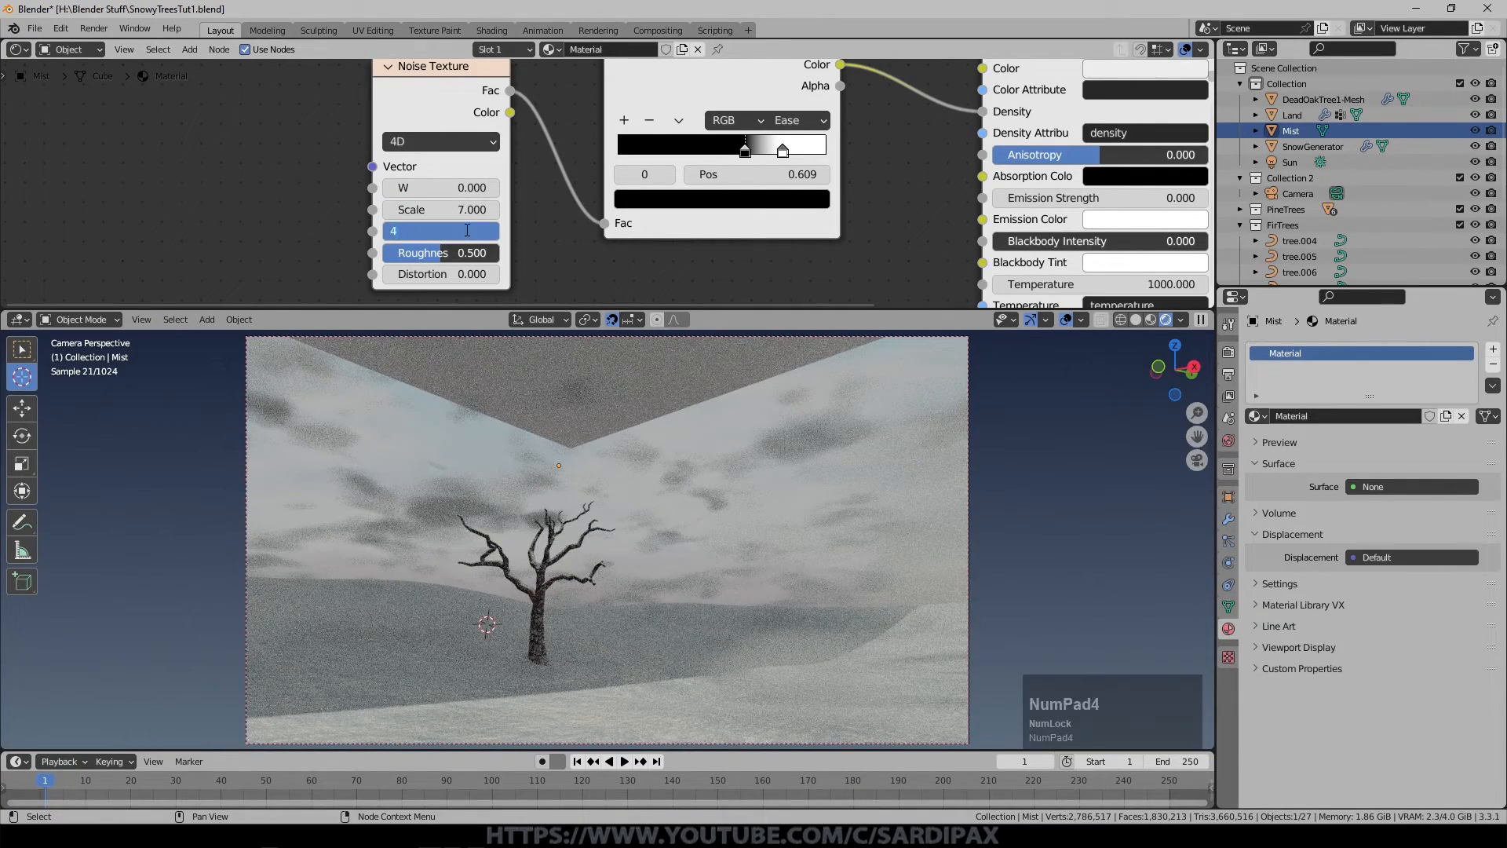
pyautogui.press('KP_Enter')
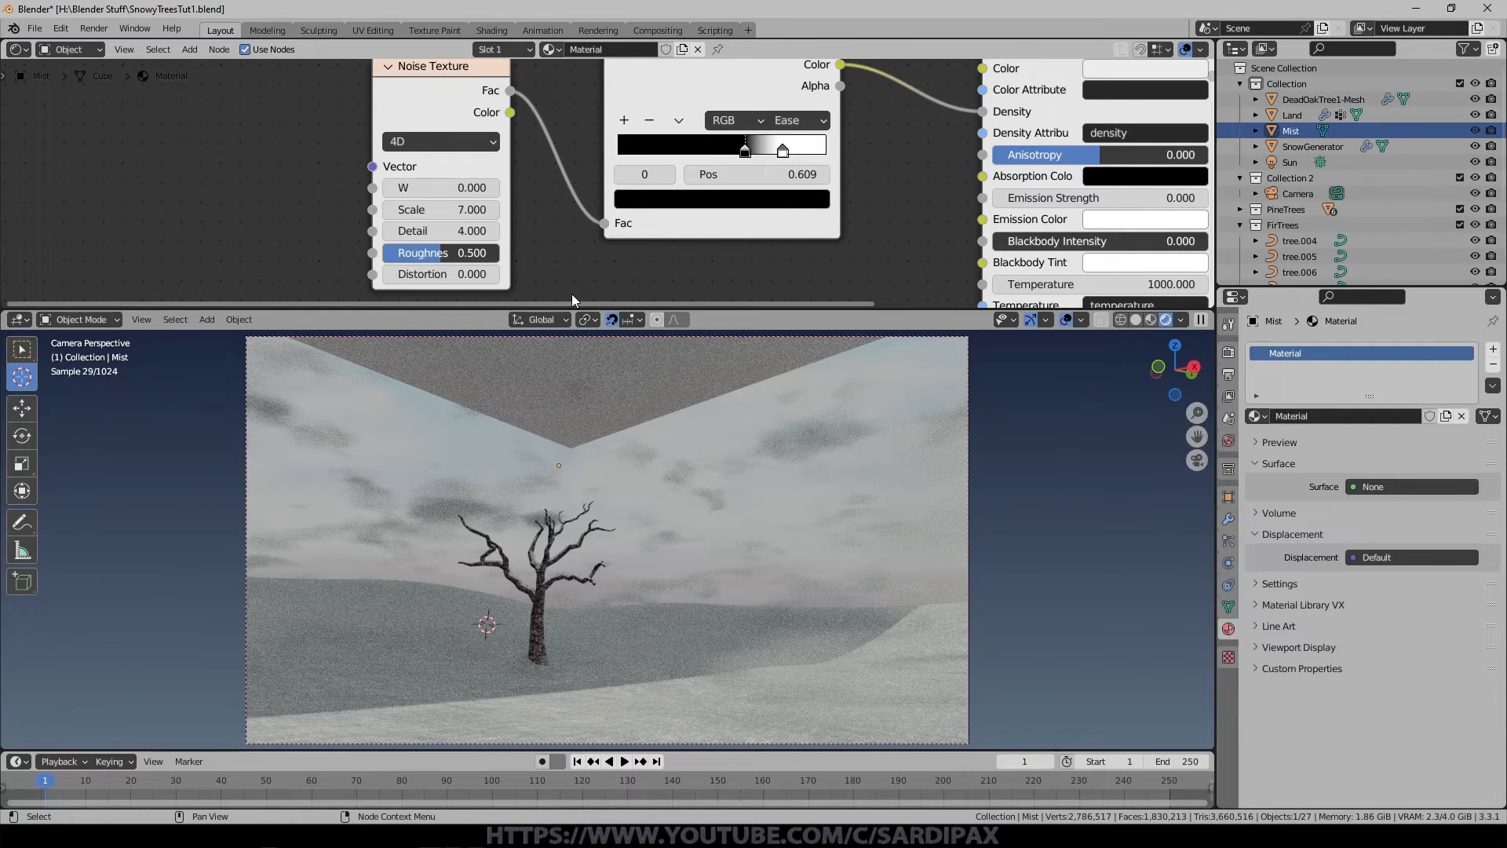
pyautogui.click(467, 274)
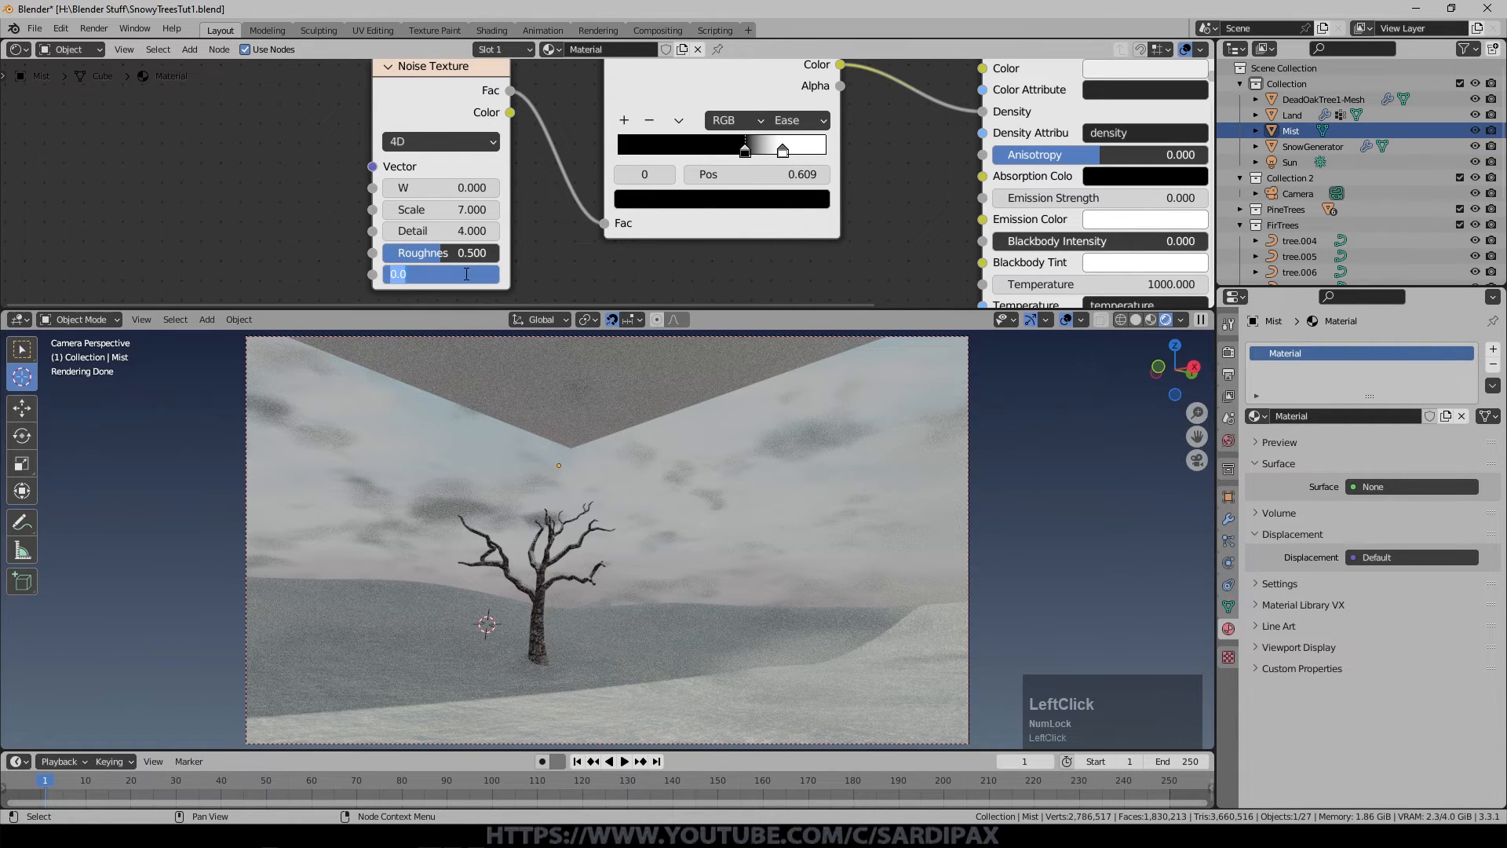
pyautogui.write('12')
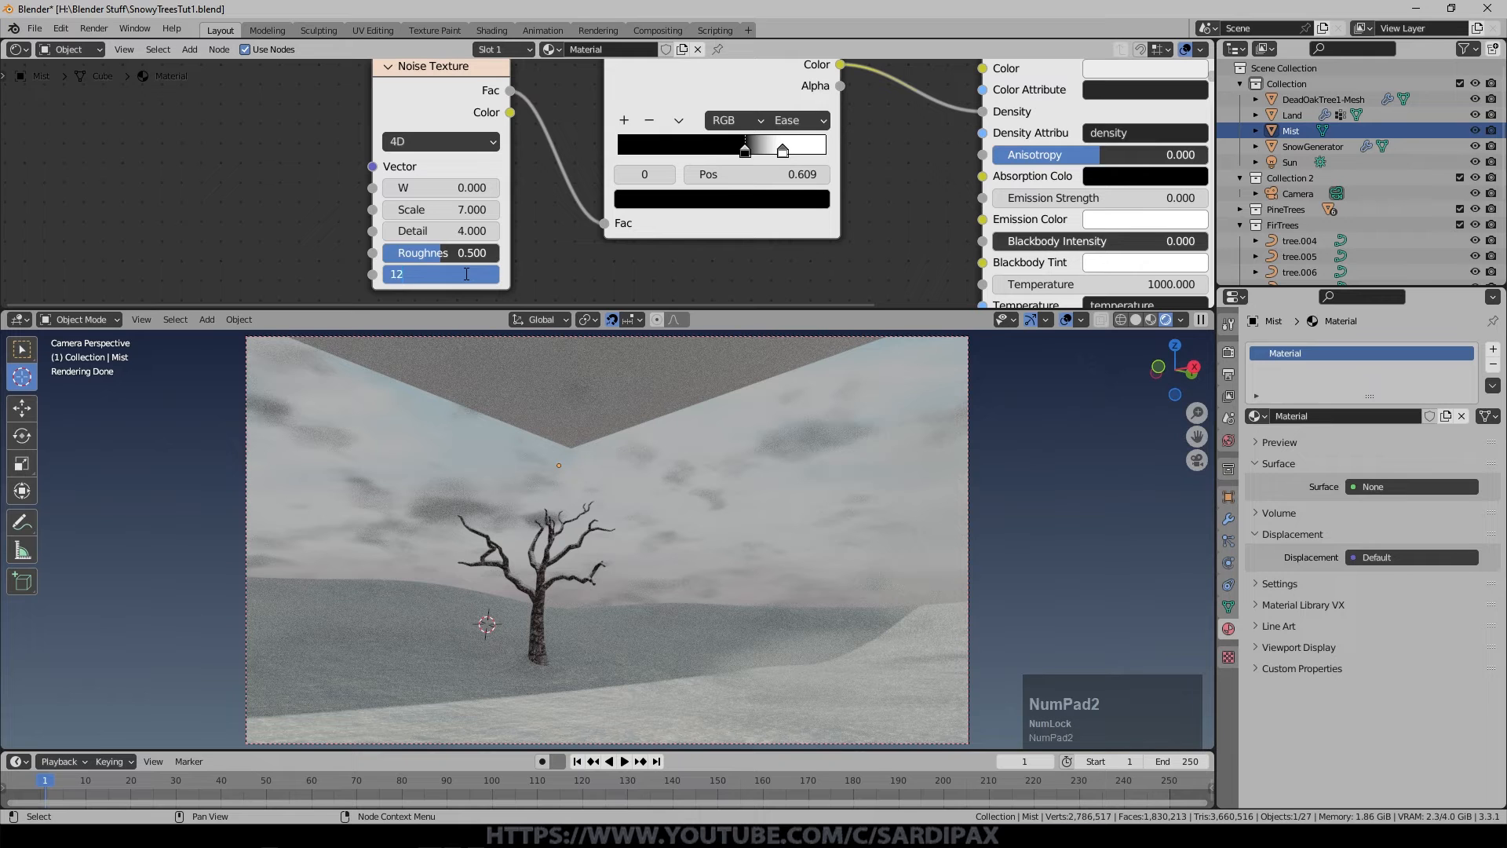
pyautogui.press('BackSpace')
pyautogui.write('.5')
pyautogui.press('Return')
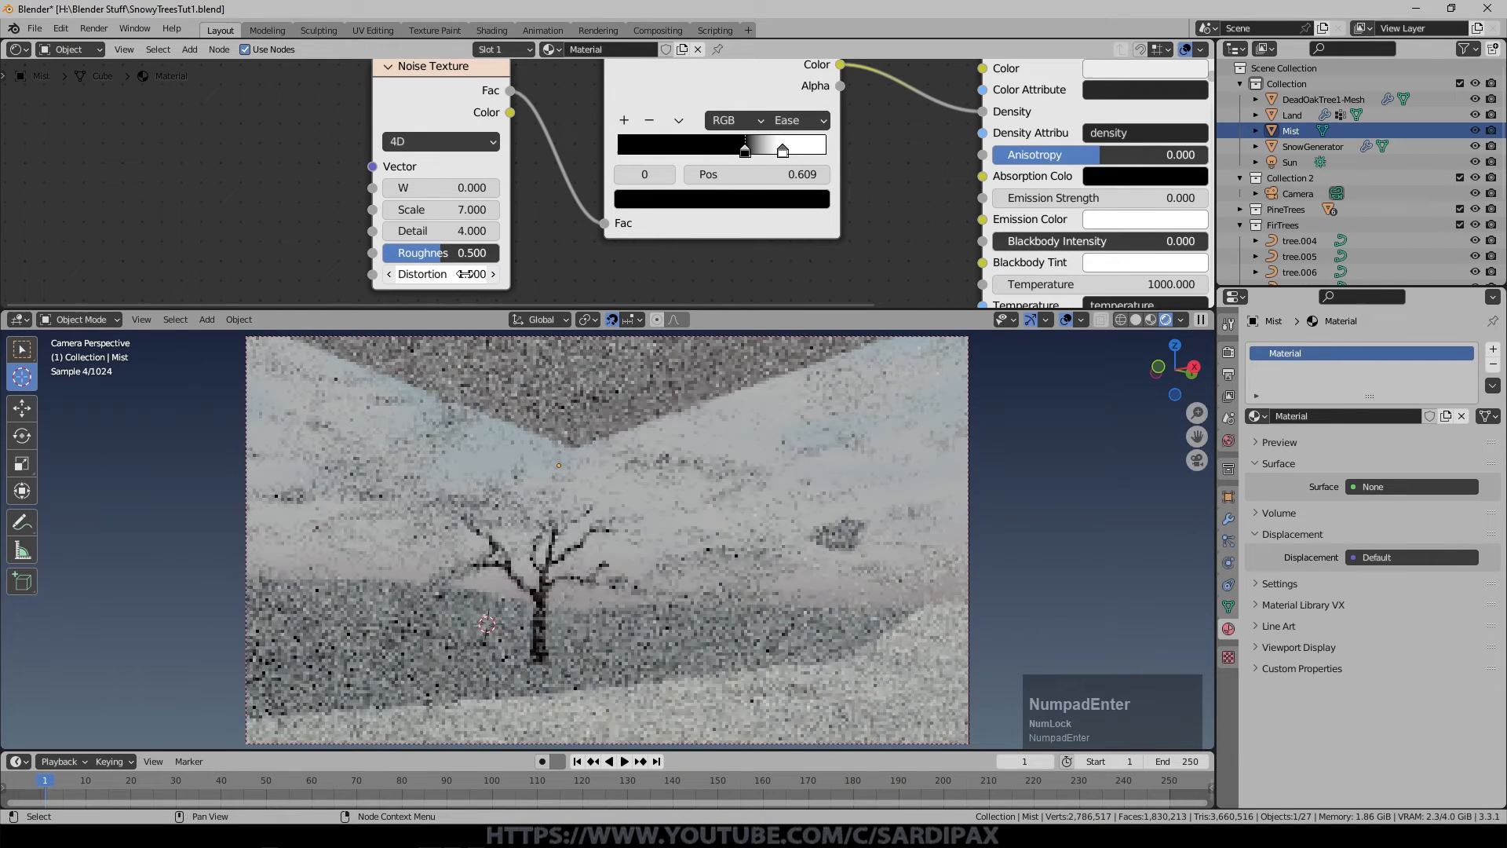
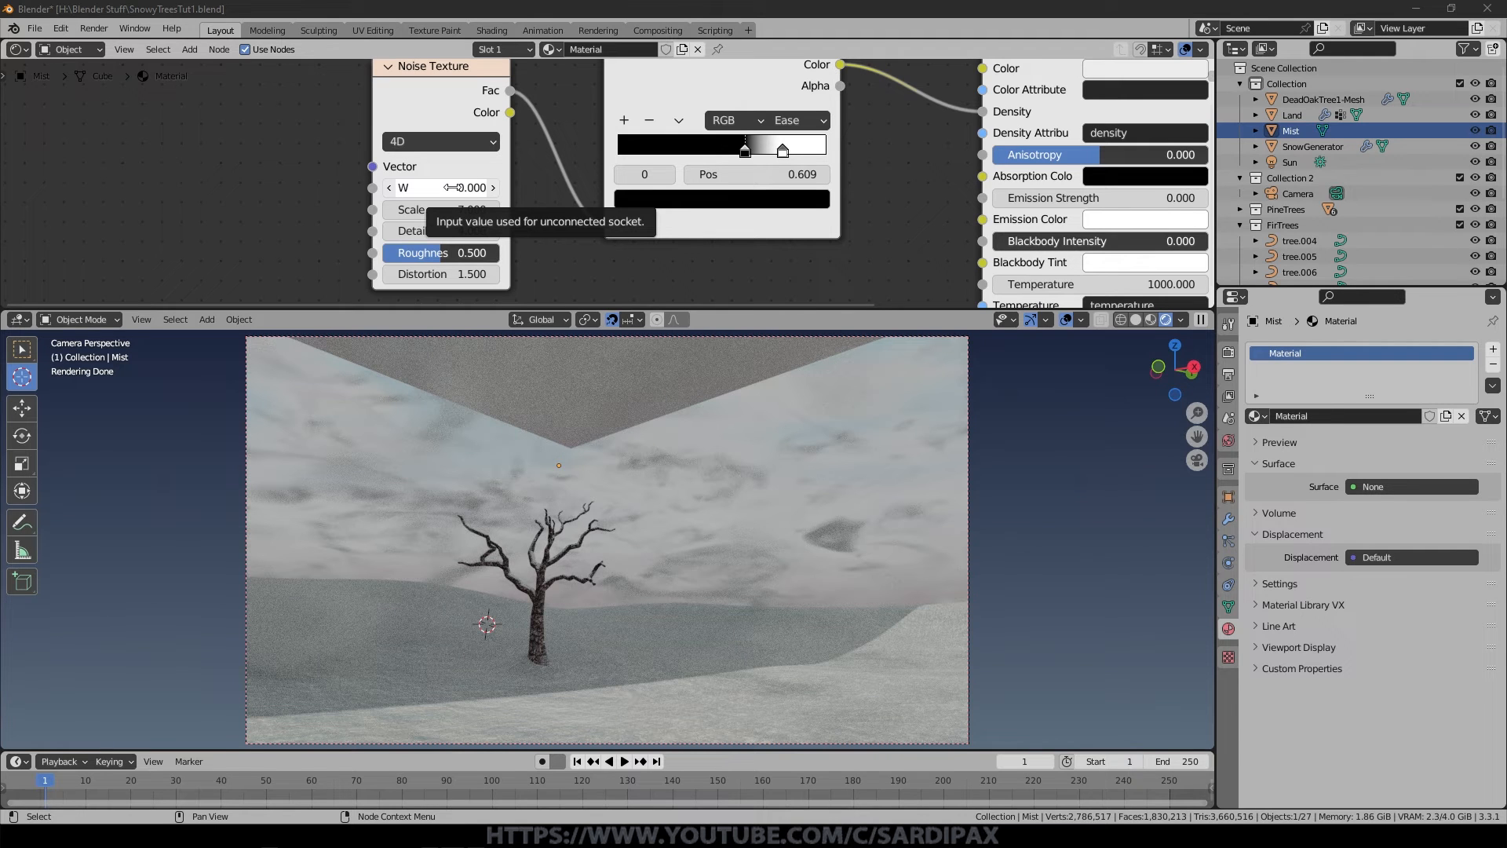
# Animate the Noise Texture's W value with the driver expression #frame/4500.
pyautogui.click(453, 188)
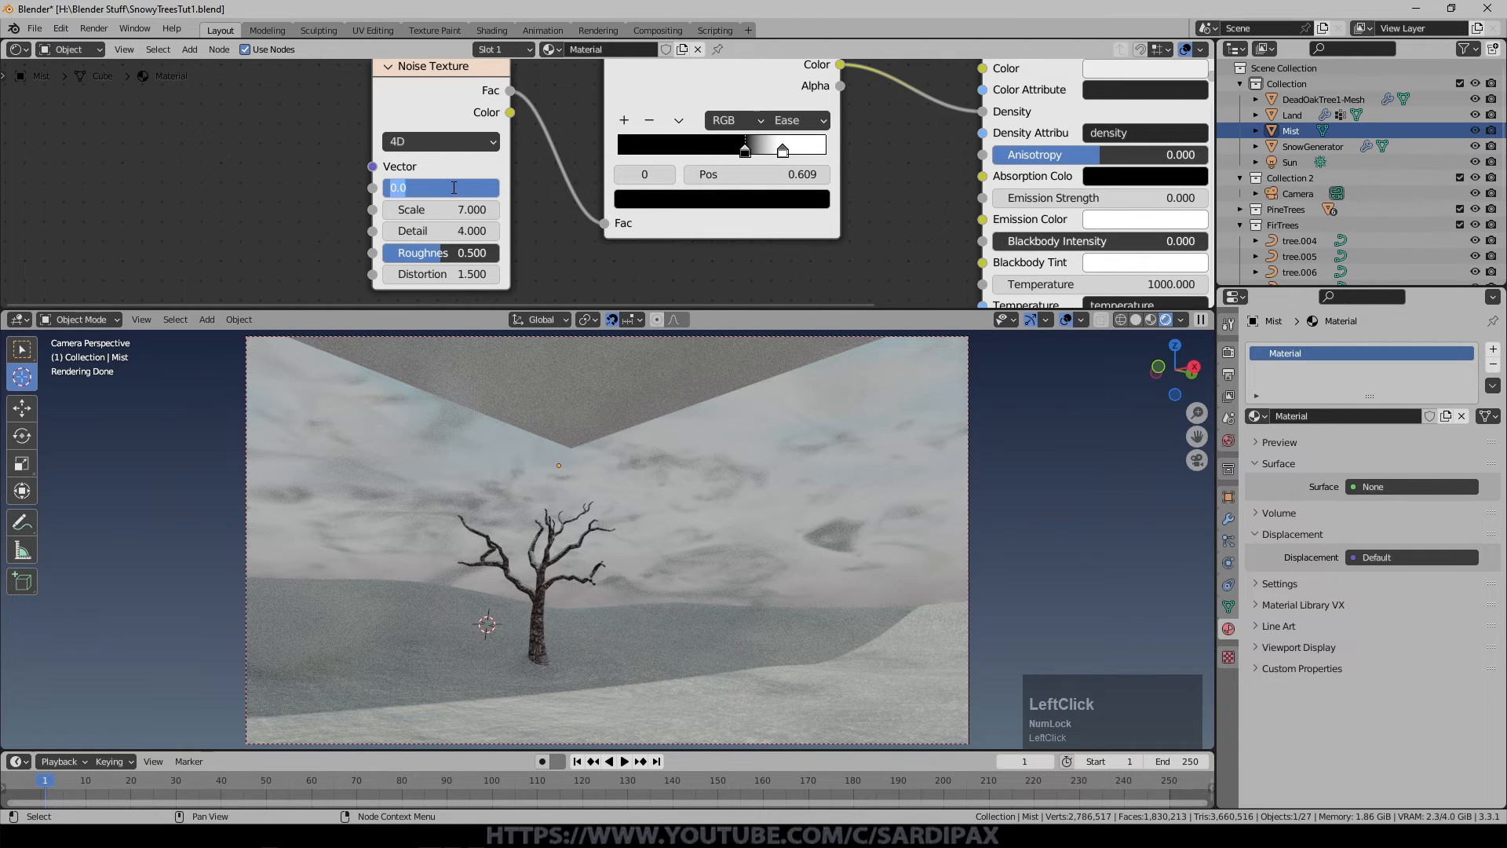
pyautogui.write('#frame/')
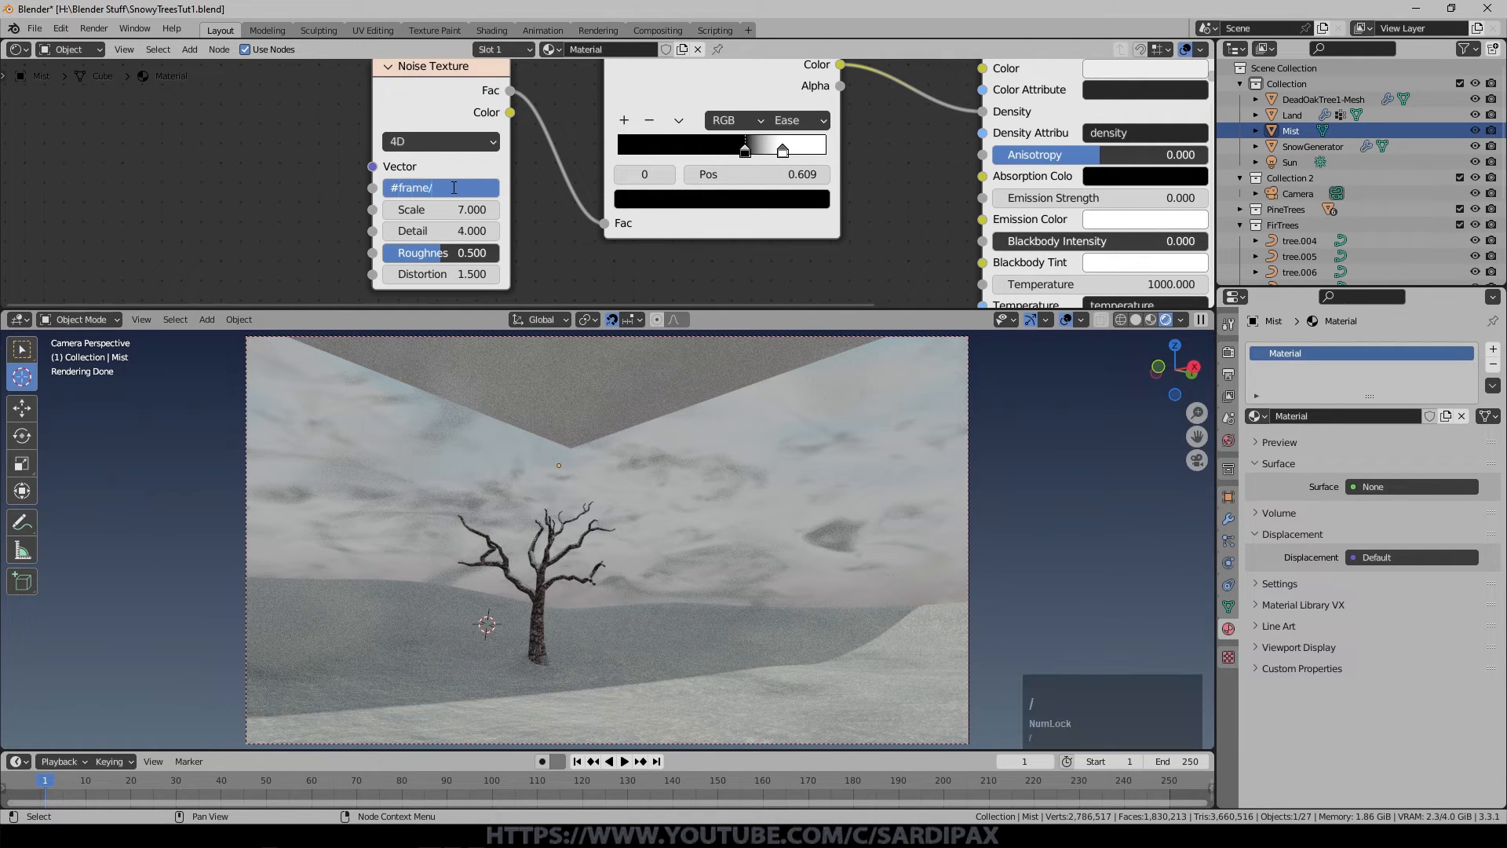
pyautogui.write('4500')
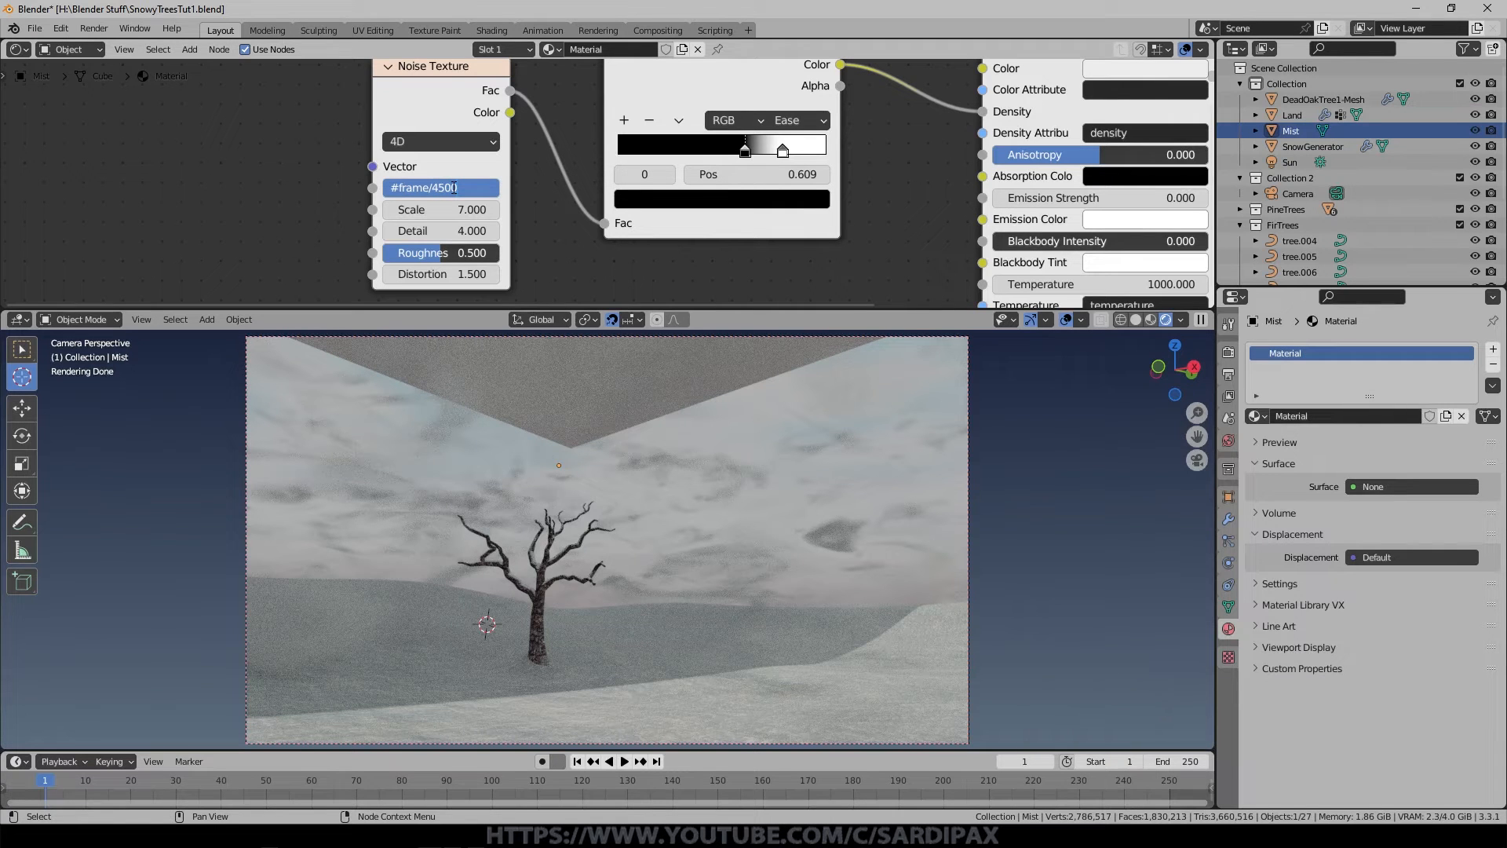
pyautogui.press('Return')
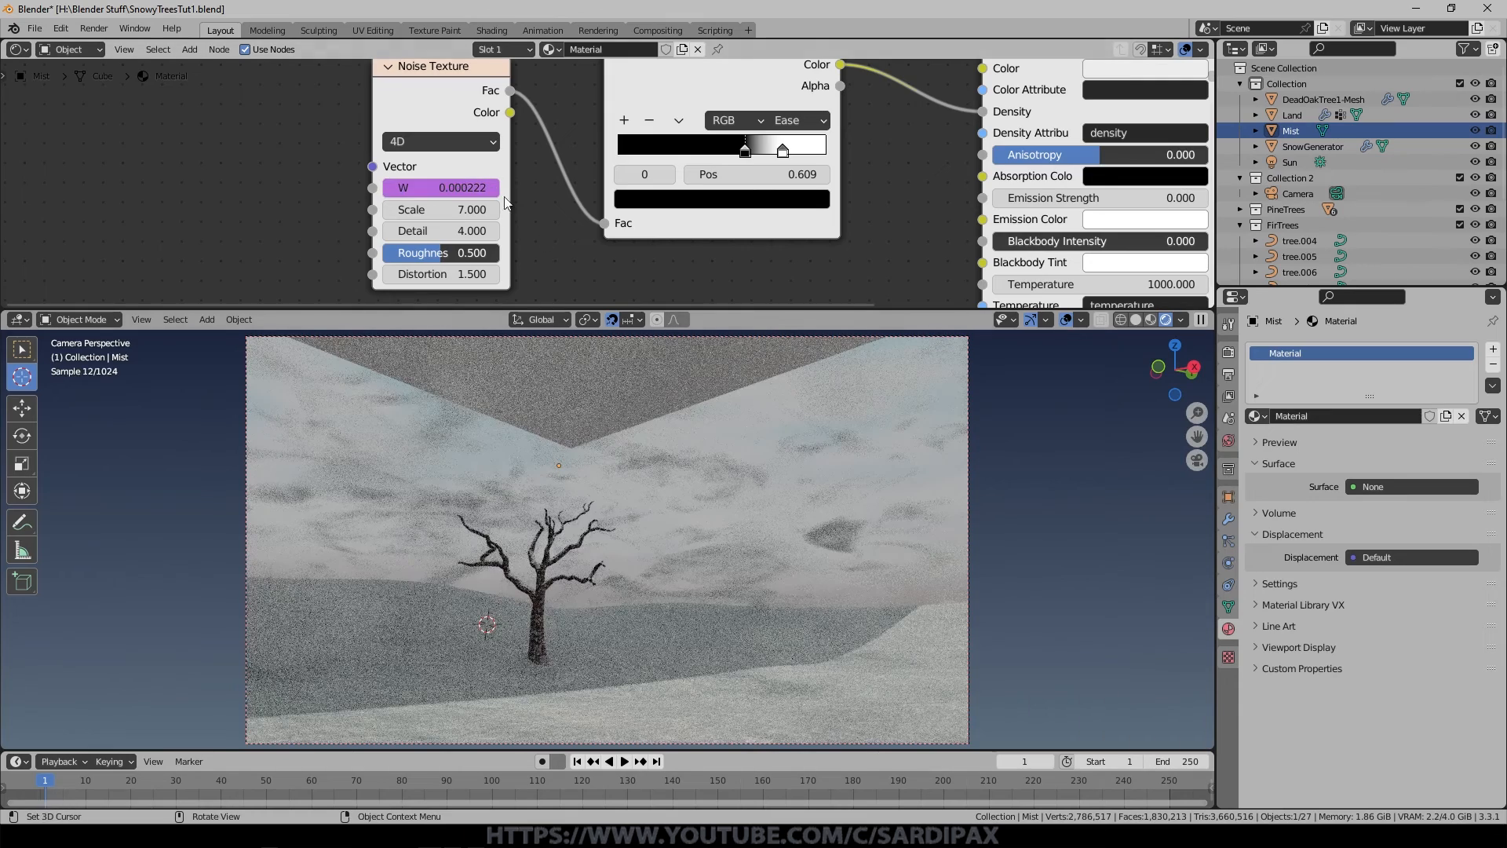
# Preview the mist at frames 59, 90 and 113, compare frames 250 and 1, and review the W driver expression.
pyautogui.click(309, 788)
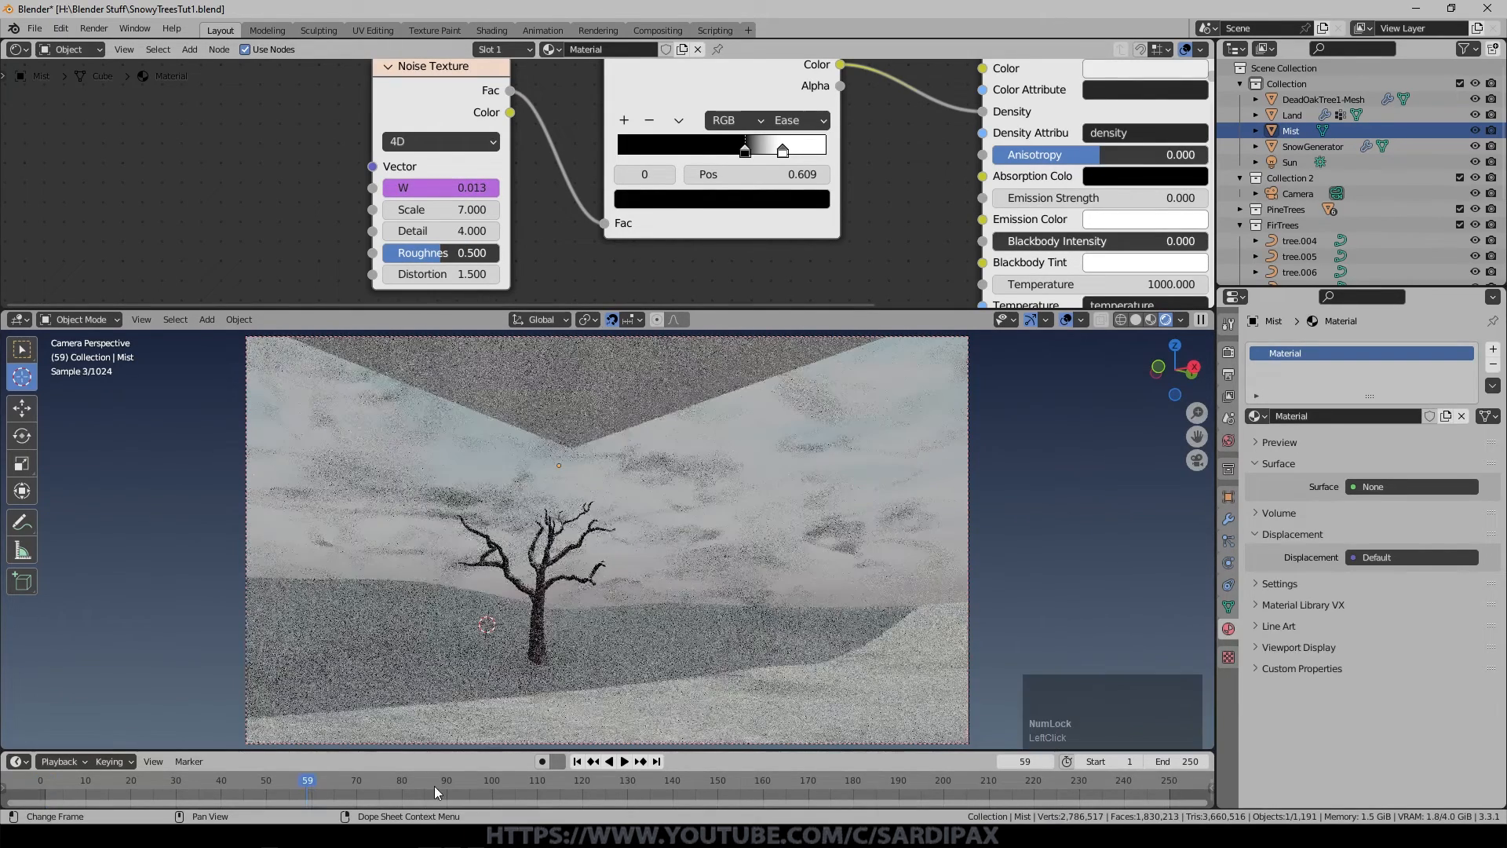
pyautogui.click(446, 786)
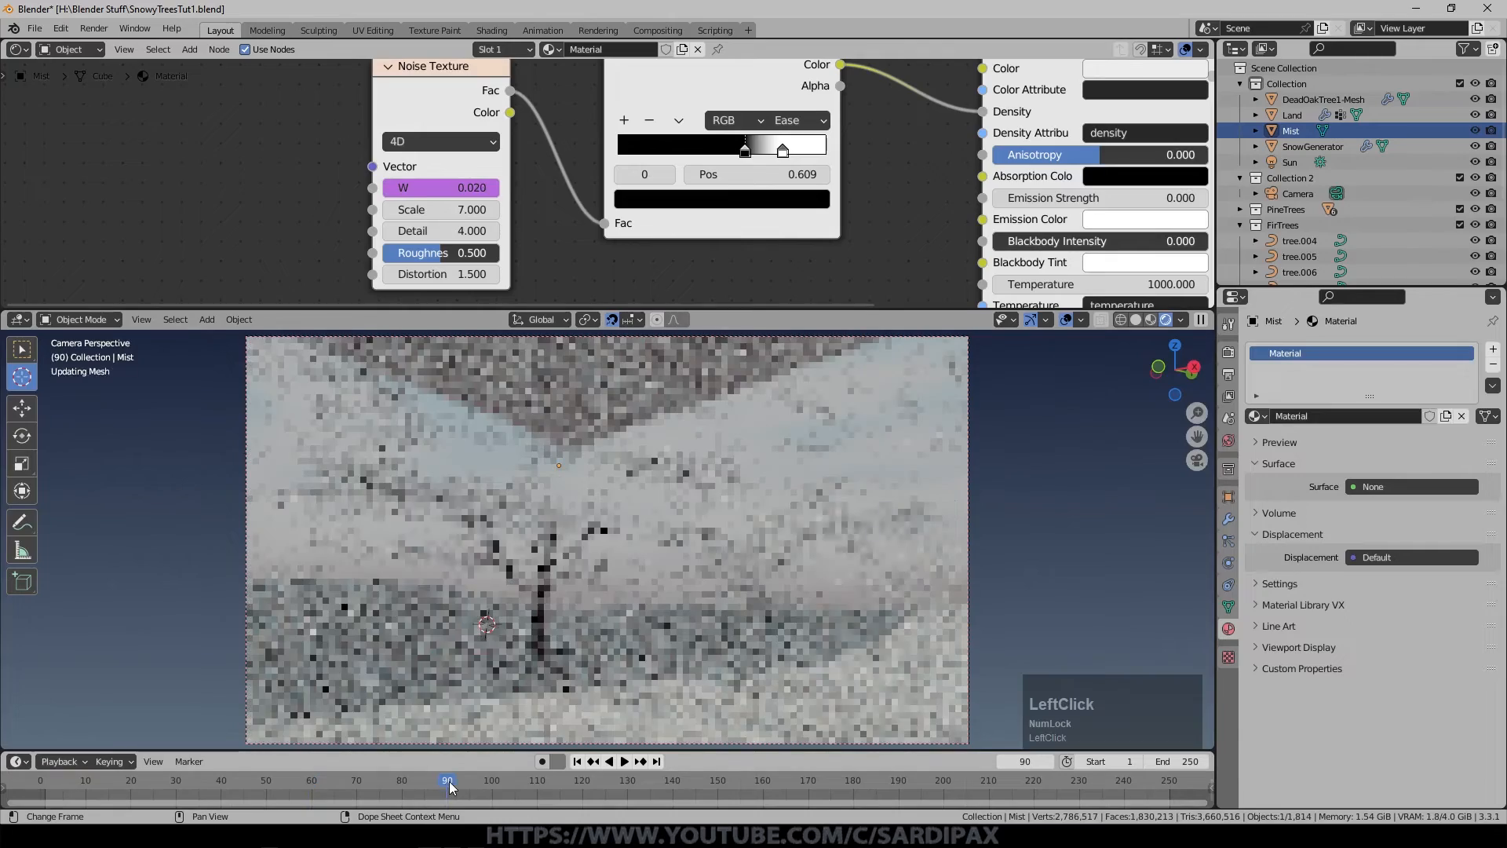
pyautogui.click(552, 787)
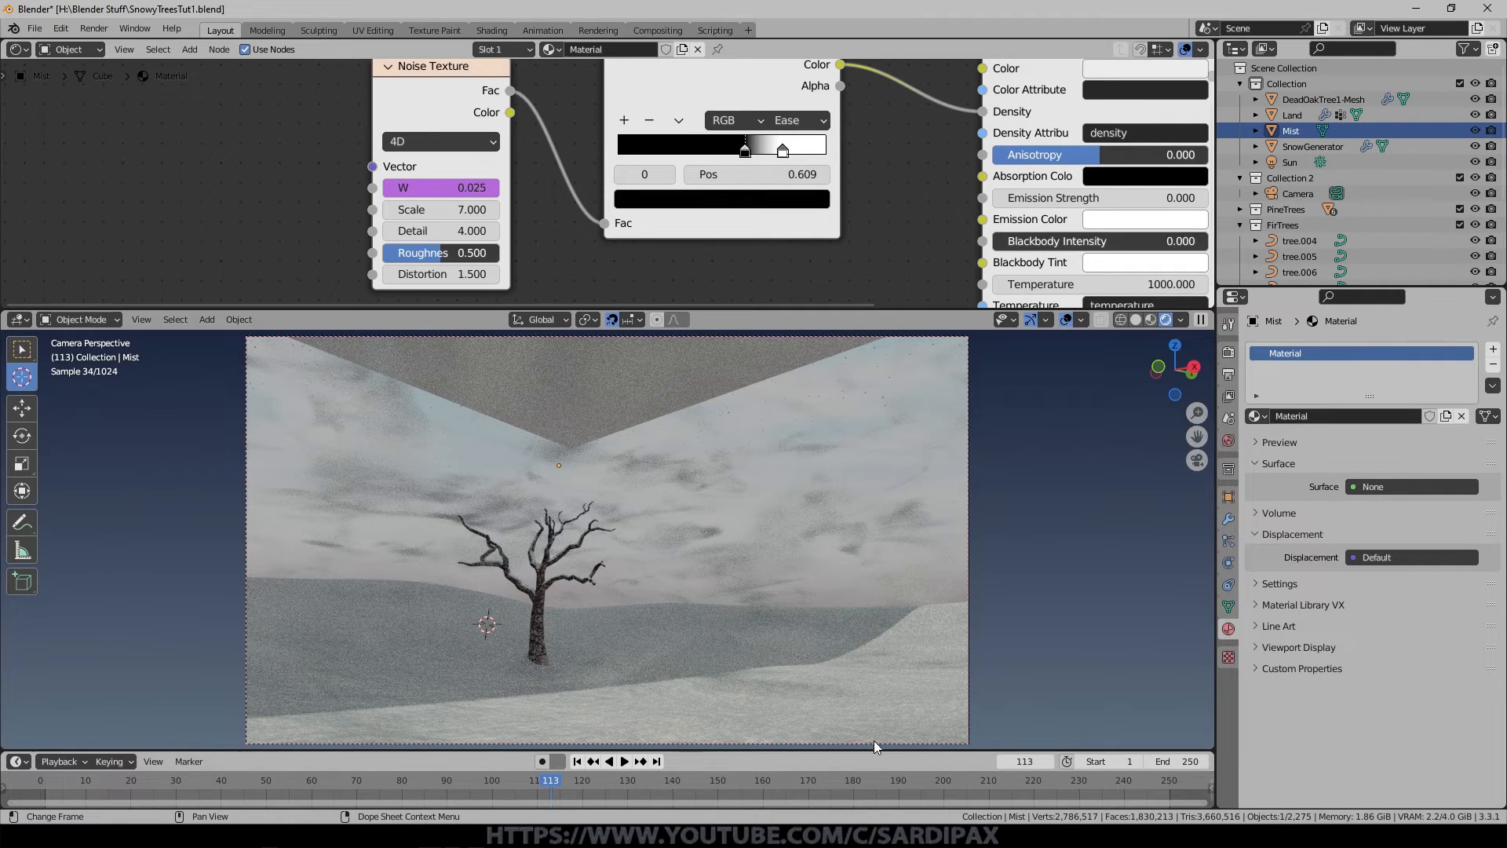
pyautogui.click(656, 761)
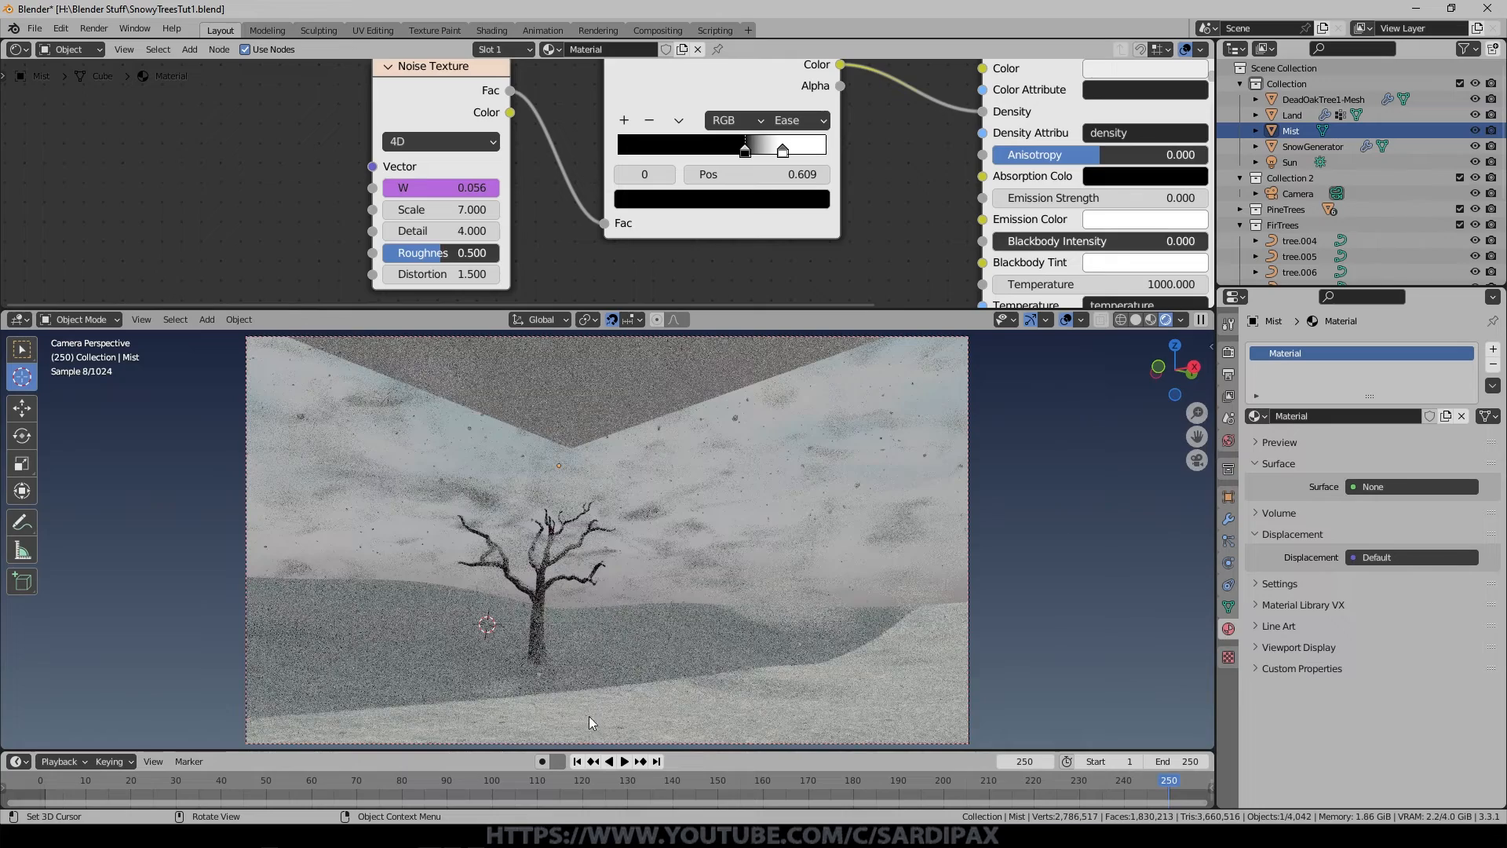
pyautogui.click(577, 760)
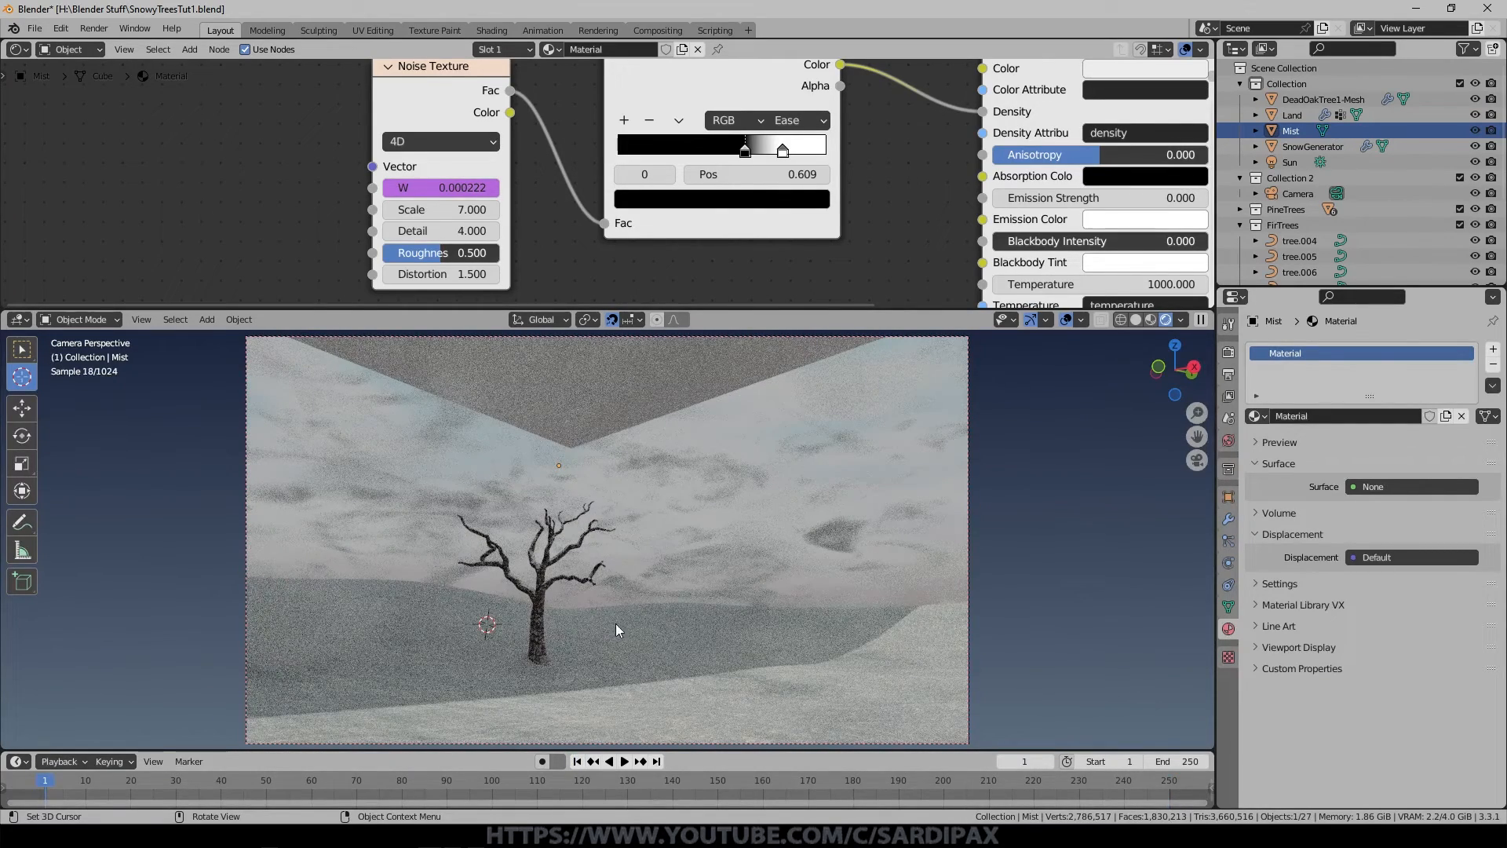
pyautogui.click(657, 761)
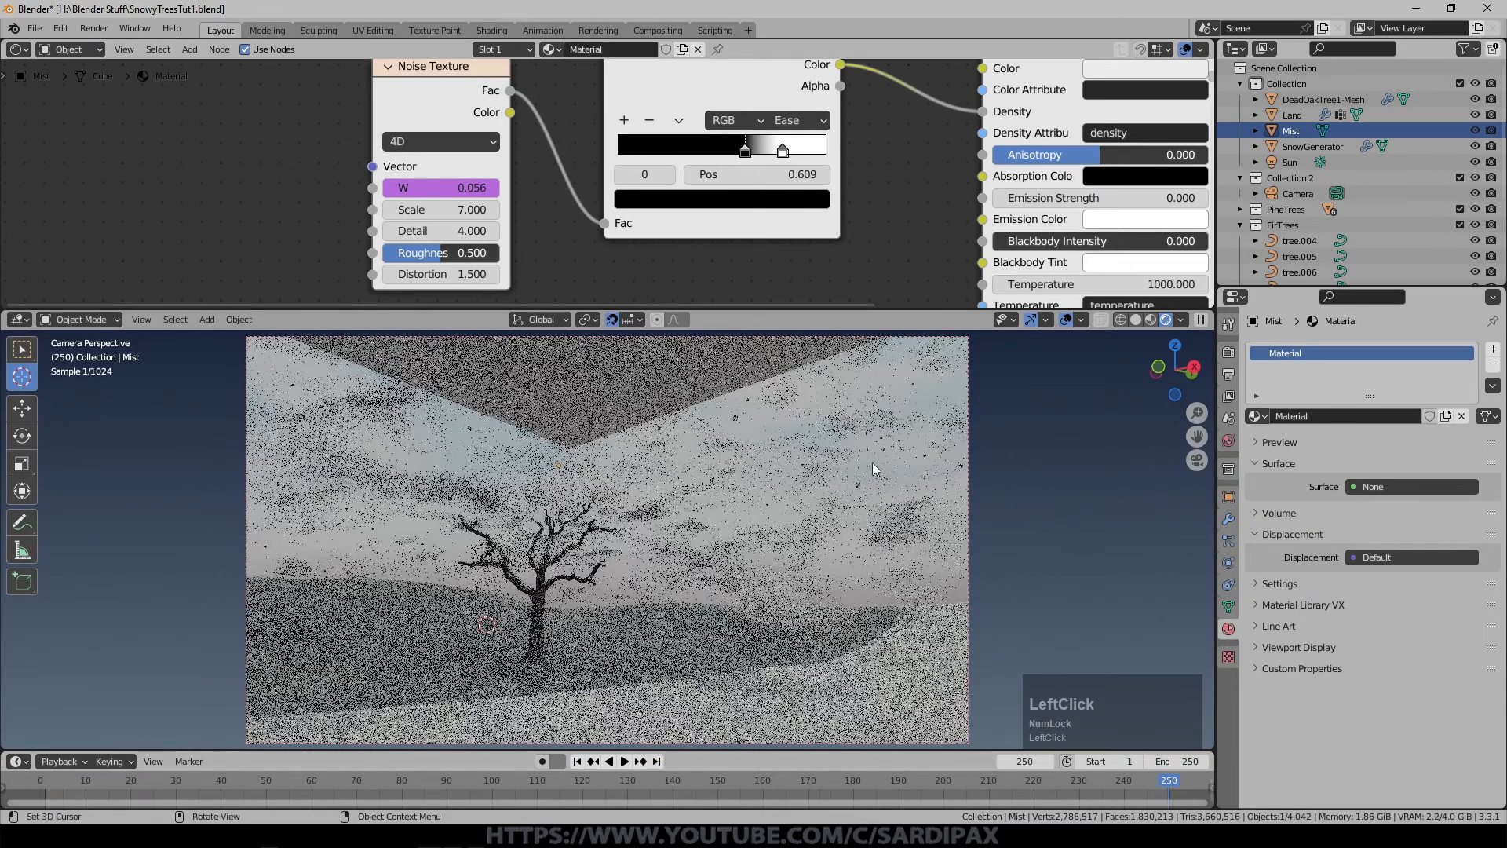
pyautogui.click(577, 761)
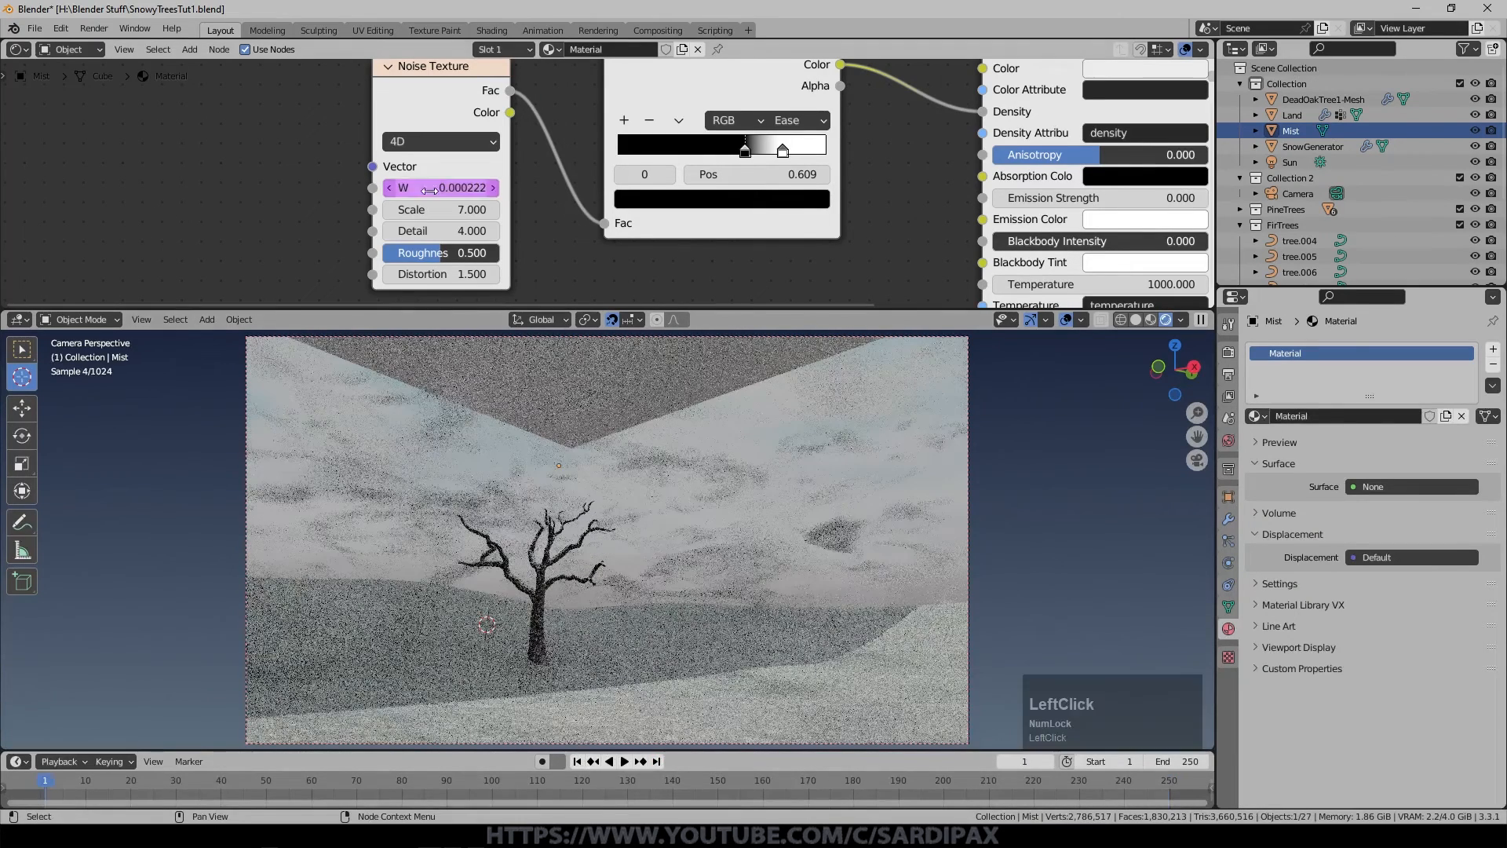
pyautogui.click(464, 188)
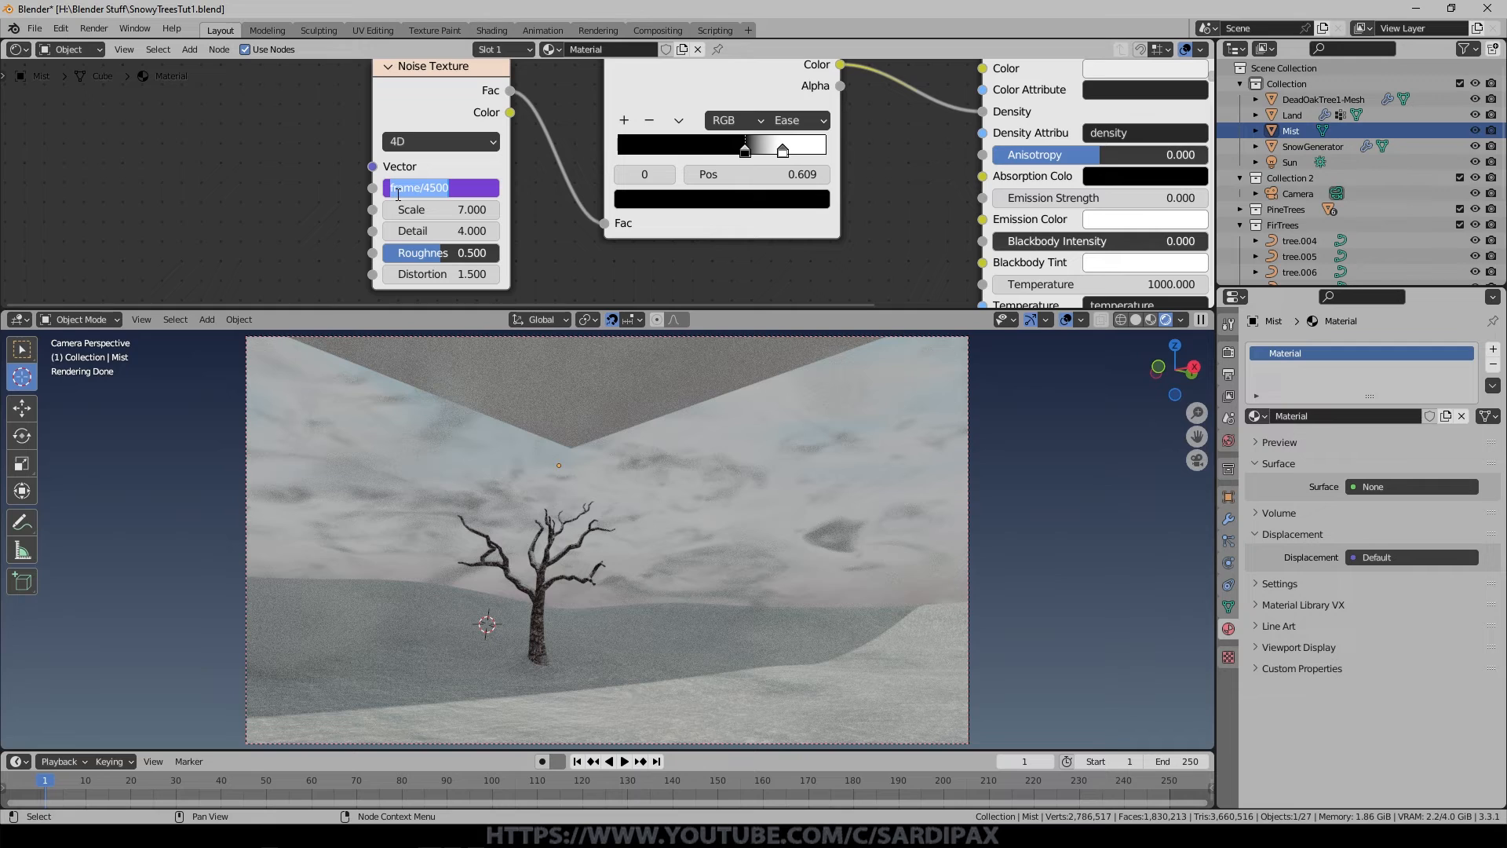
pyautogui.click(567, 242)
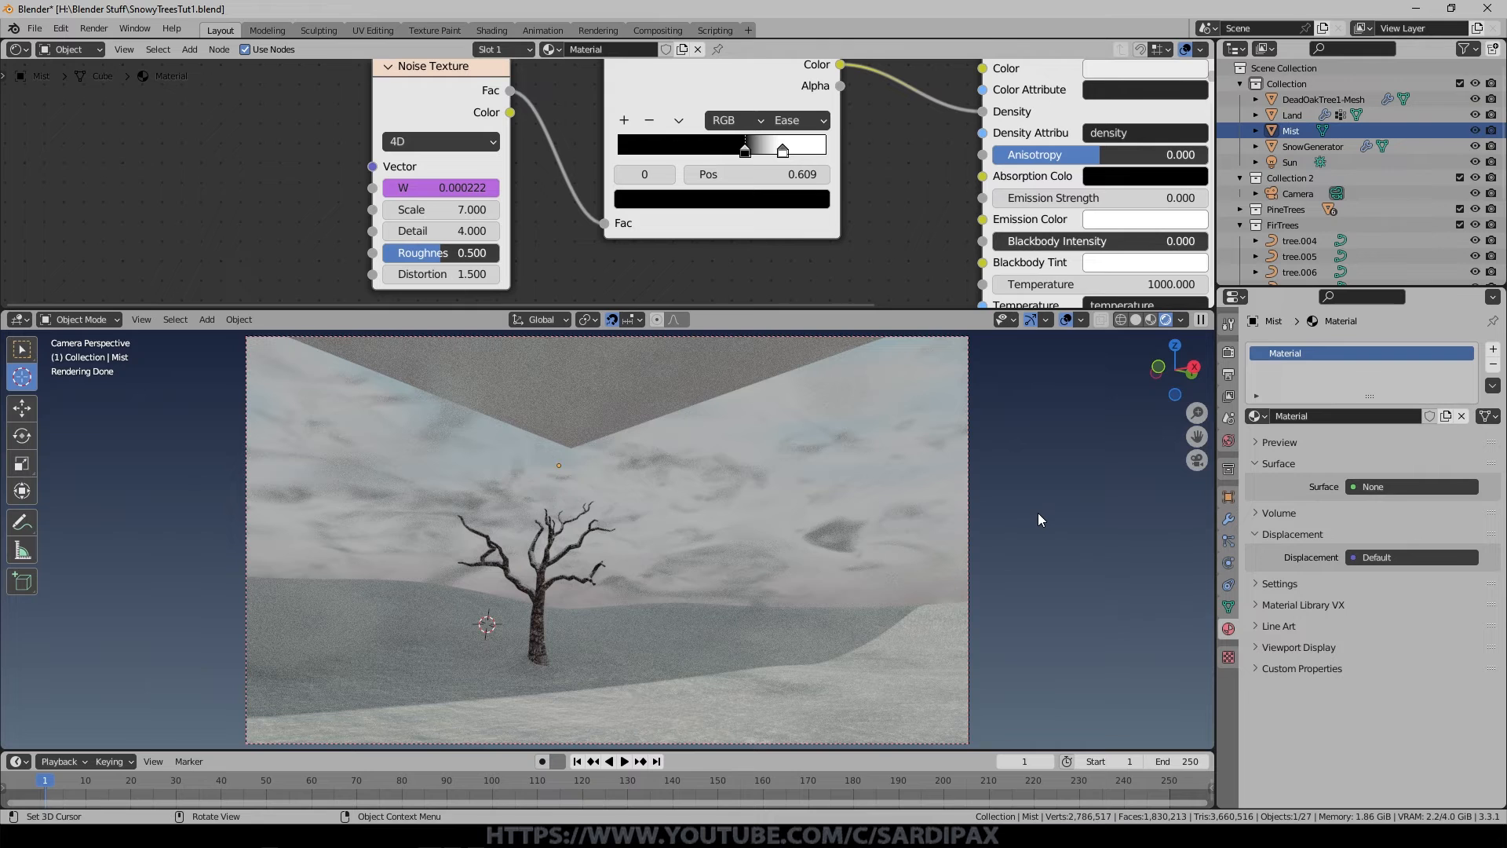
# Inspect the SnowGenerator's particle system settings and reselect the Mist object.
pyautogui.click(1228, 542)
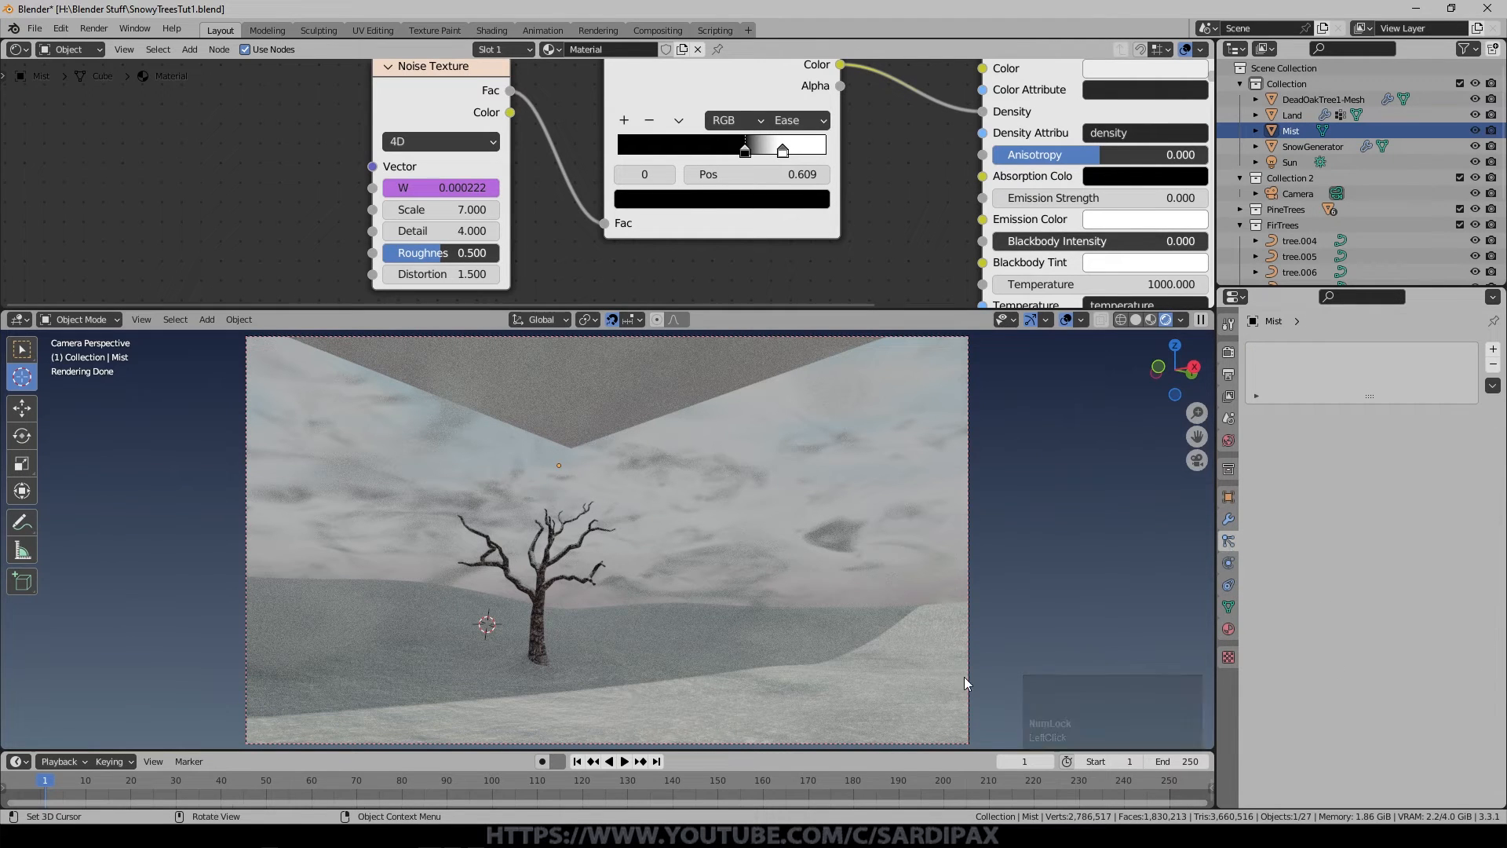
pyautogui.click(1313, 146)
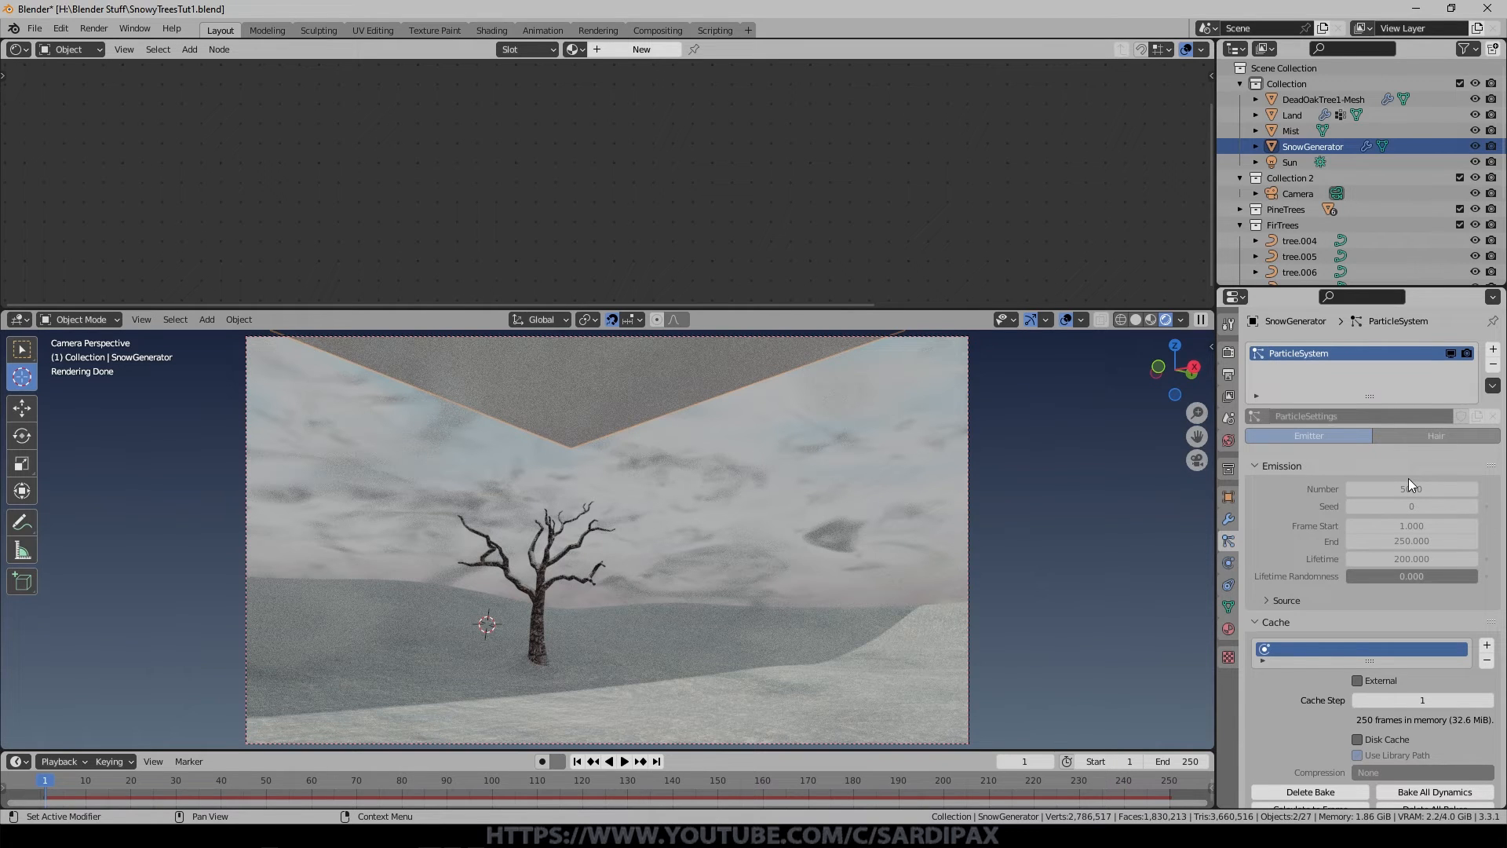
pyautogui.click(802, 653)
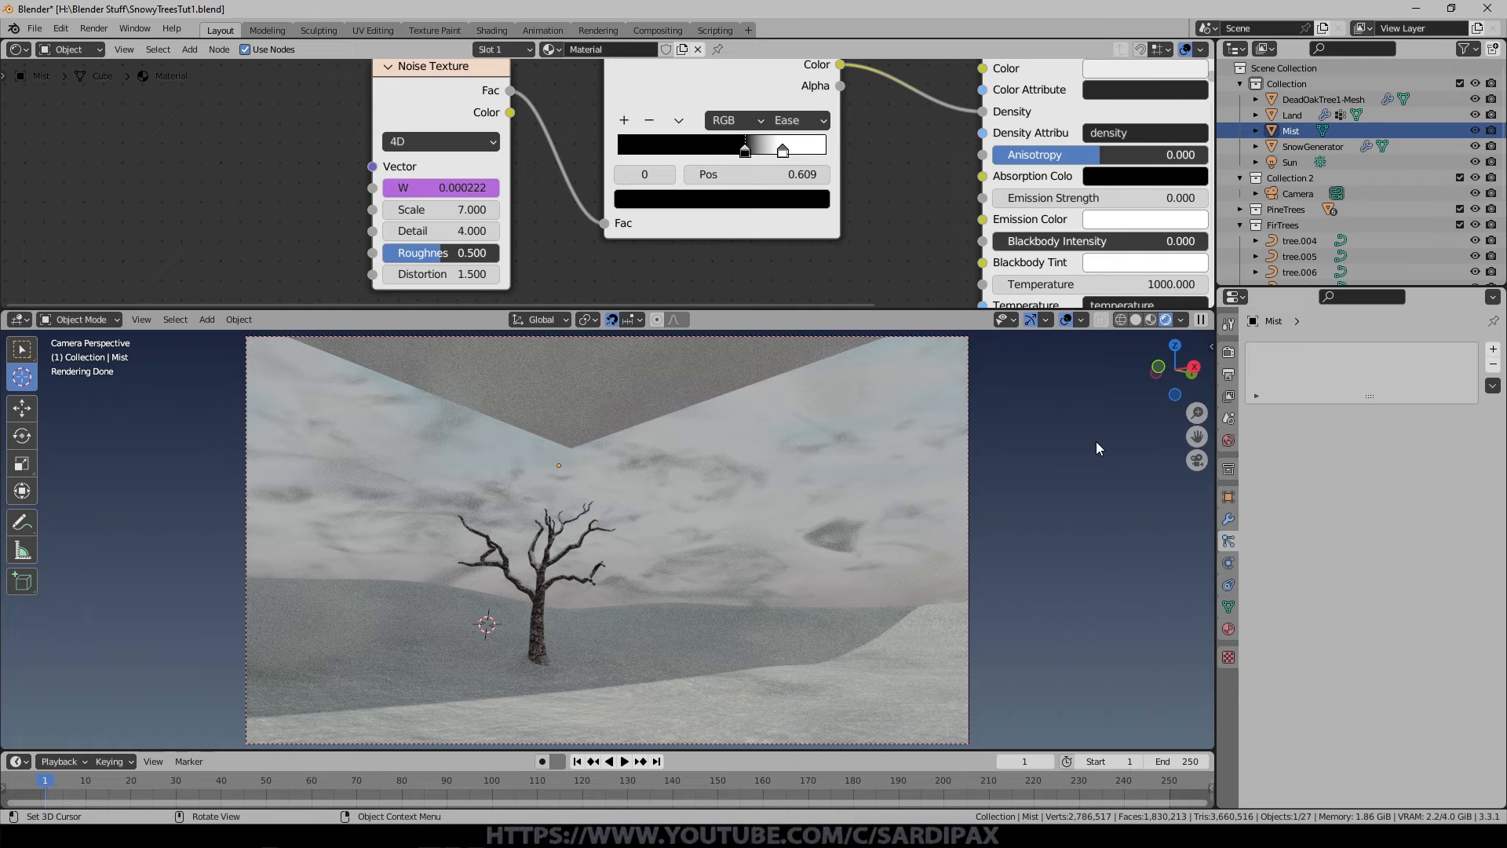
# Save the file and select the ColorRamp's white stop in the mist material.
pyautogui.hotkey('ctrl', 's')
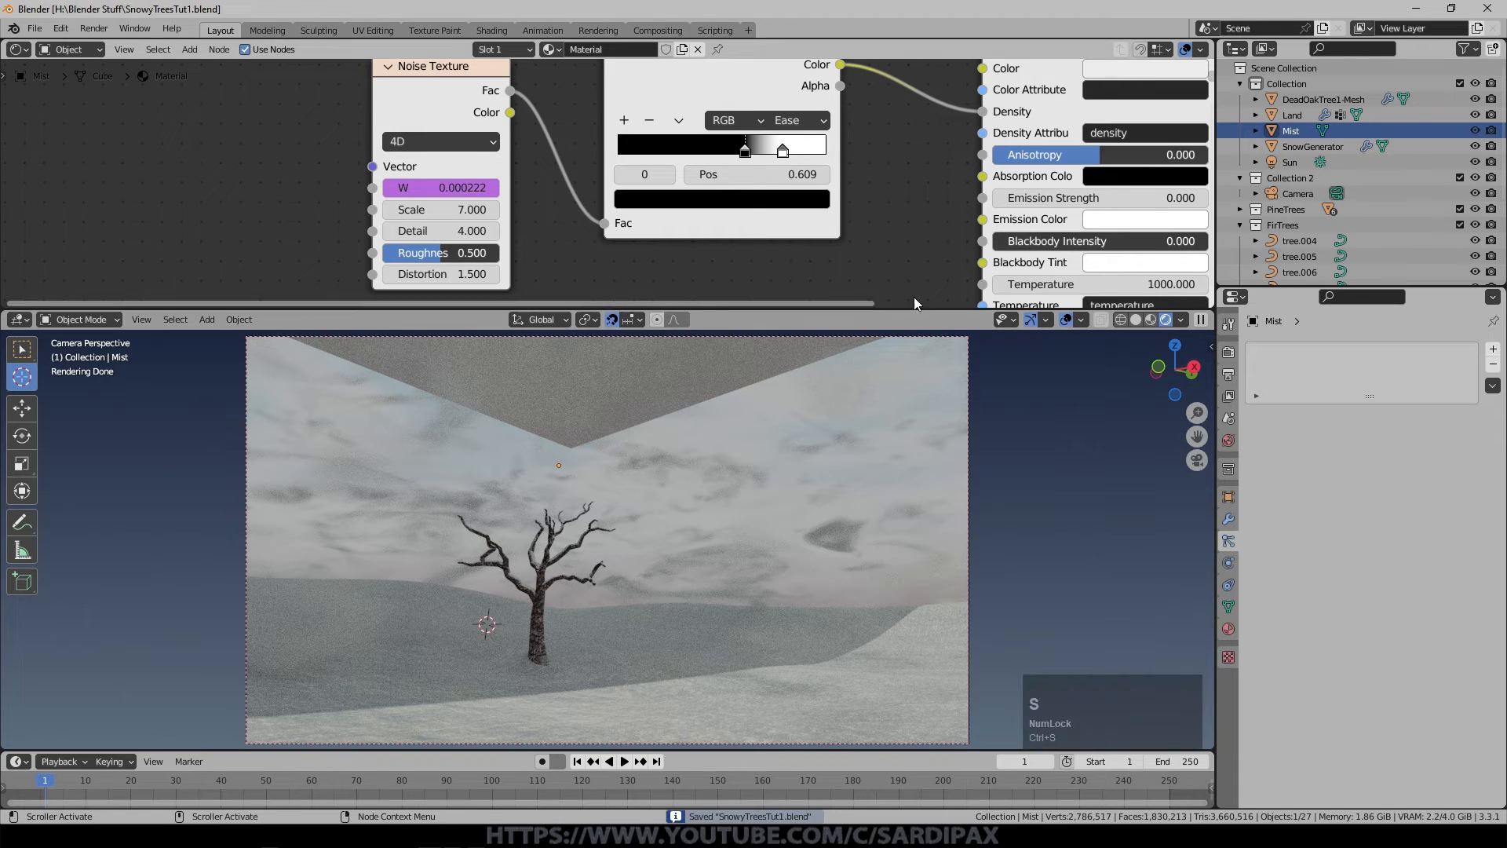
pyautogui.click(784, 149)
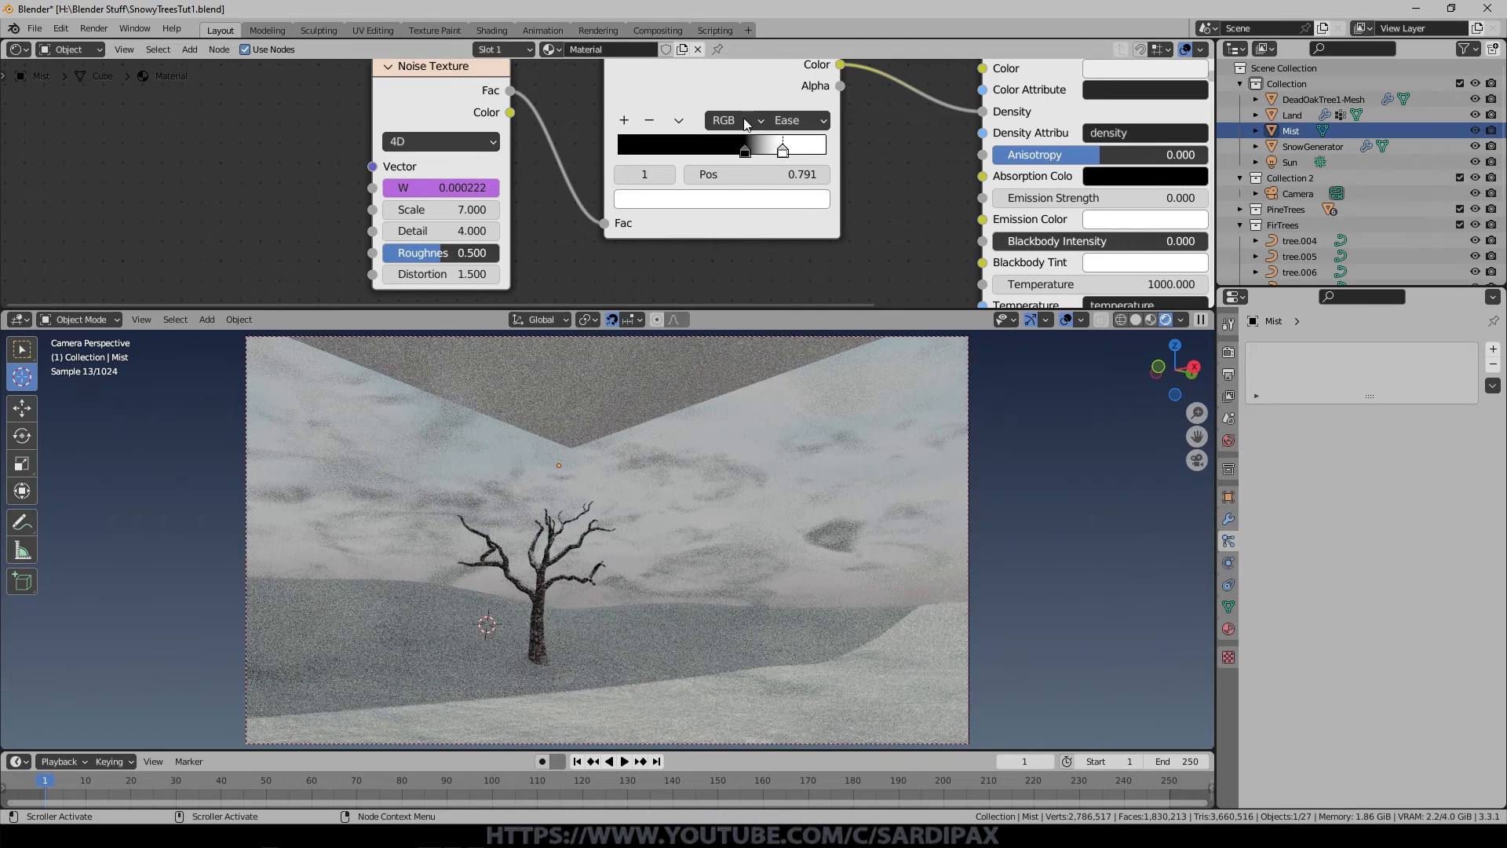
pyautogui.moveTo(899, 182); pyautogui.dragTo(758, 228, button='middle')
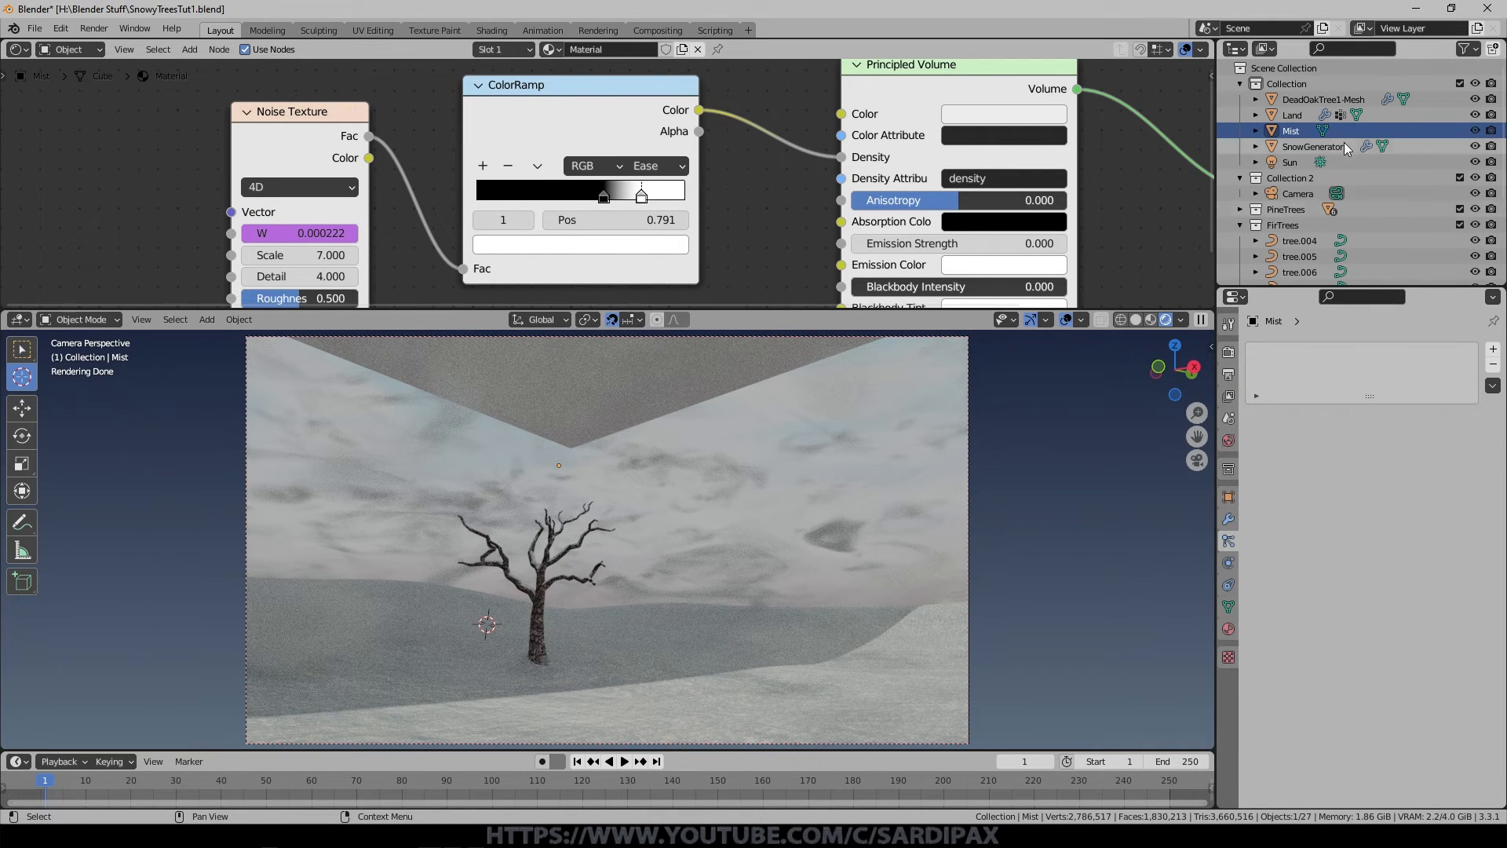
# Save the file, enable the Land's GeometryNodes modifier in the viewport, and hide SnowGenerator from the viewport.
pyautogui.click(1303, 116)
pyautogui.click(1229, 517)
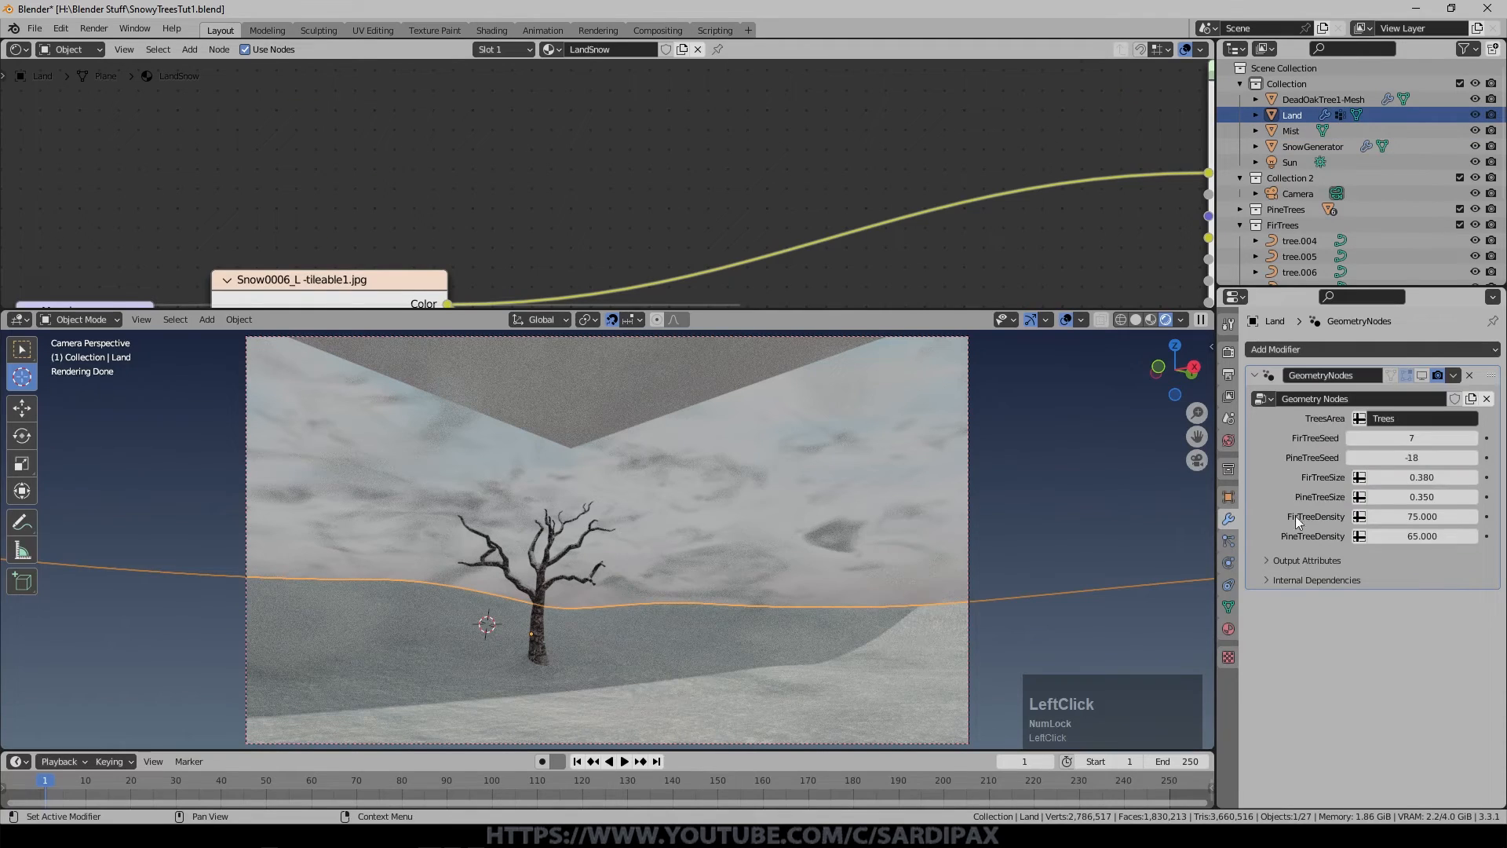
pyautogui.hotkey('ctrl', 's')
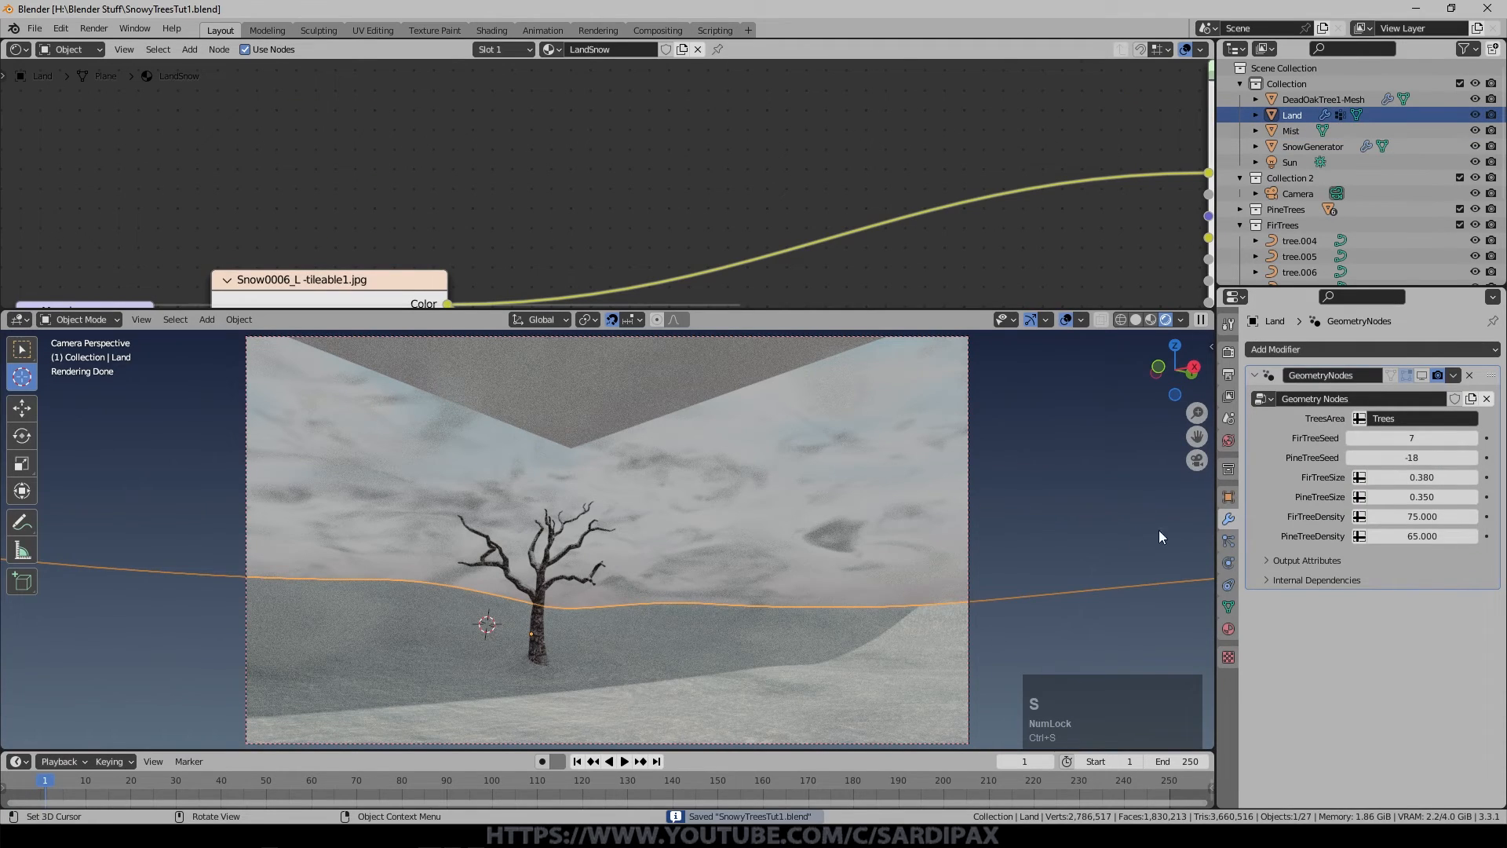
pyautogui.click(1421, 376)
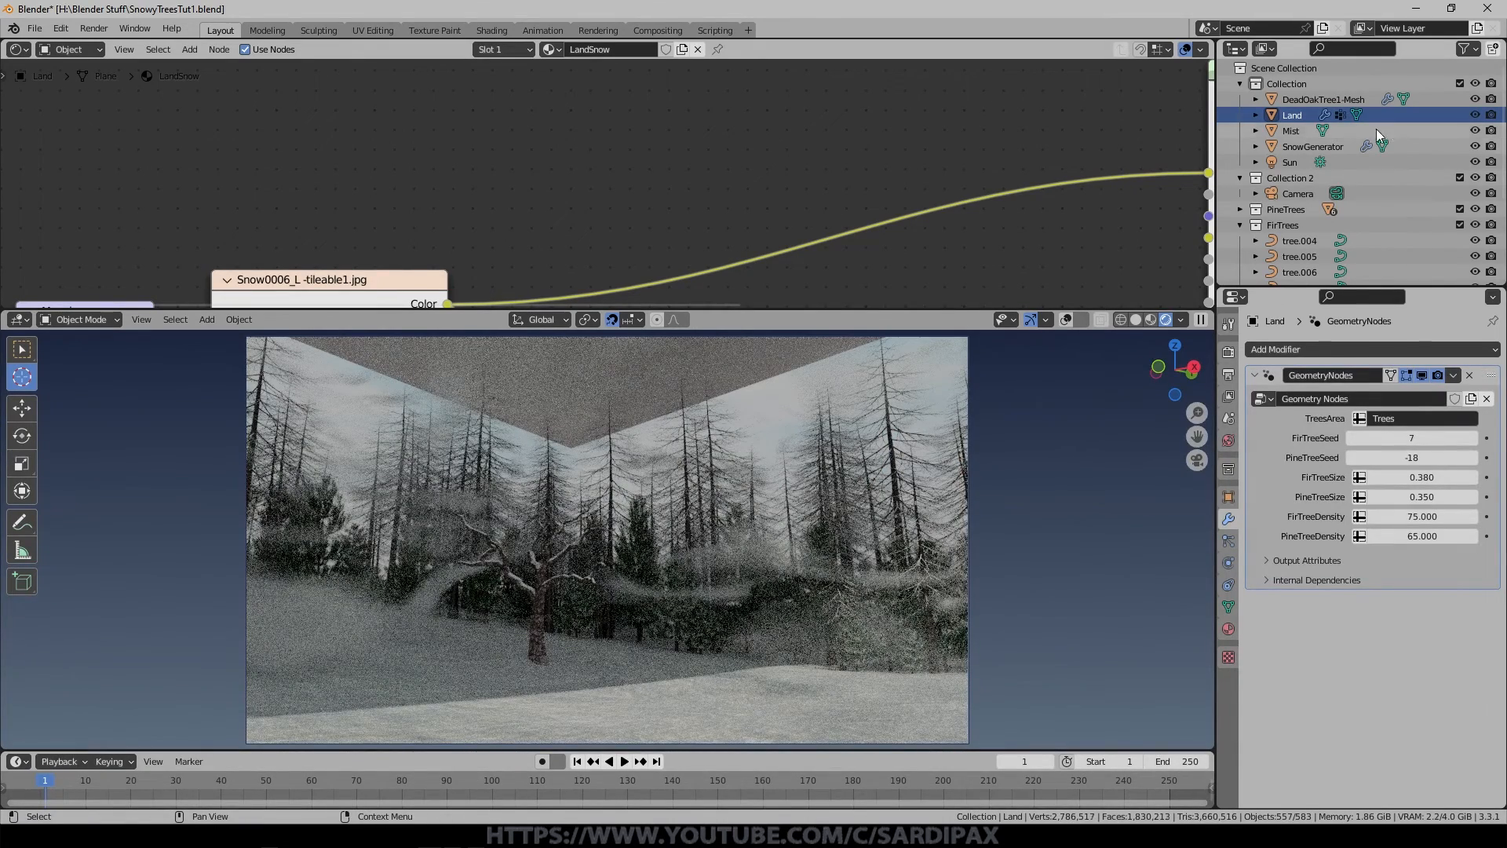
pyautogui.click(1475, 146)
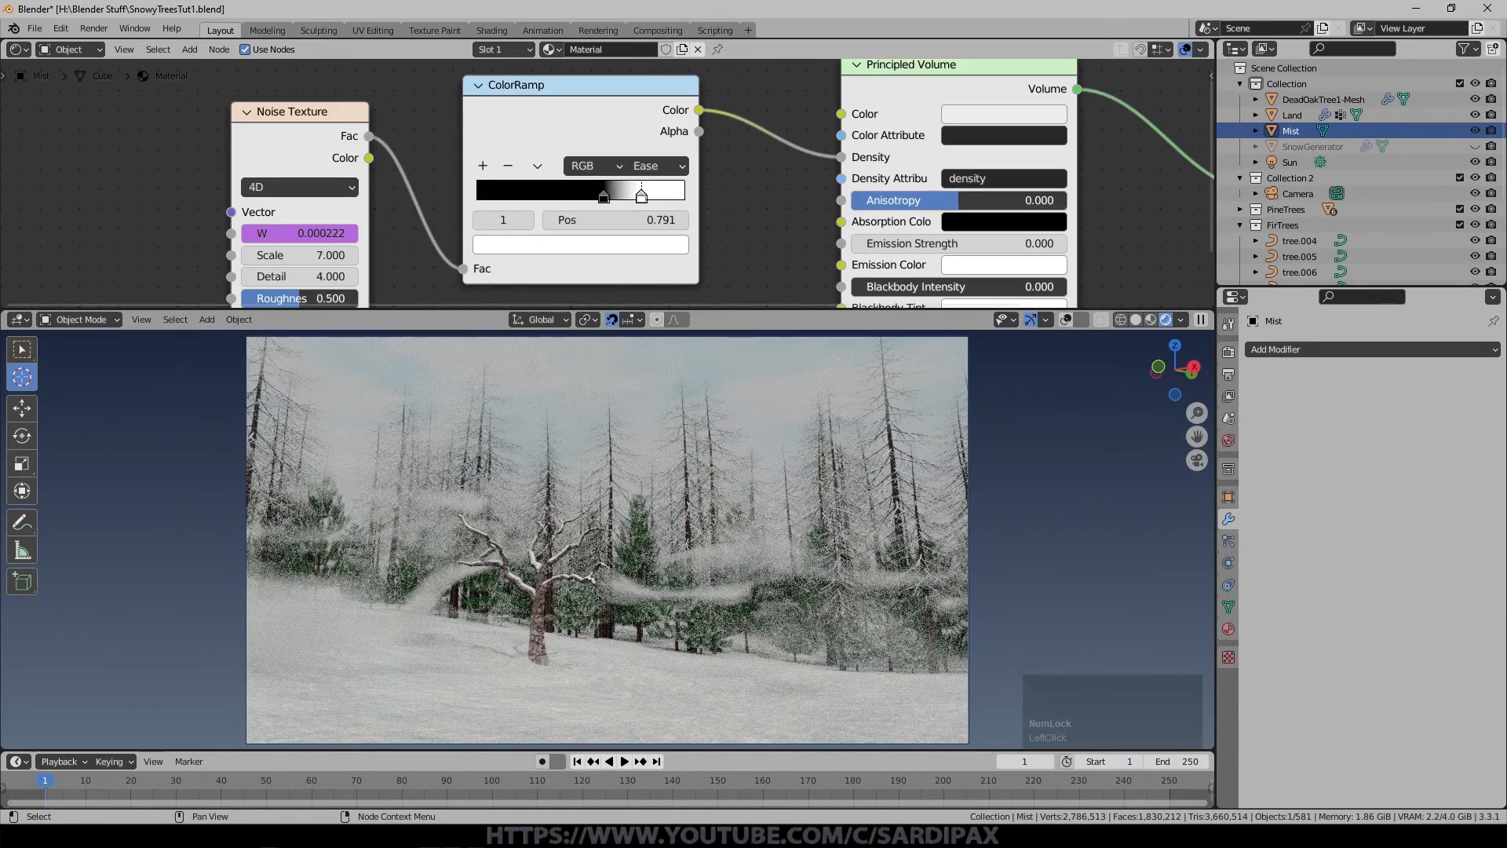
# Darken the mist ColorRamp's white stop at position 0.791 to a dark grey to thin the mist.
pyautogui.click(642, 196)
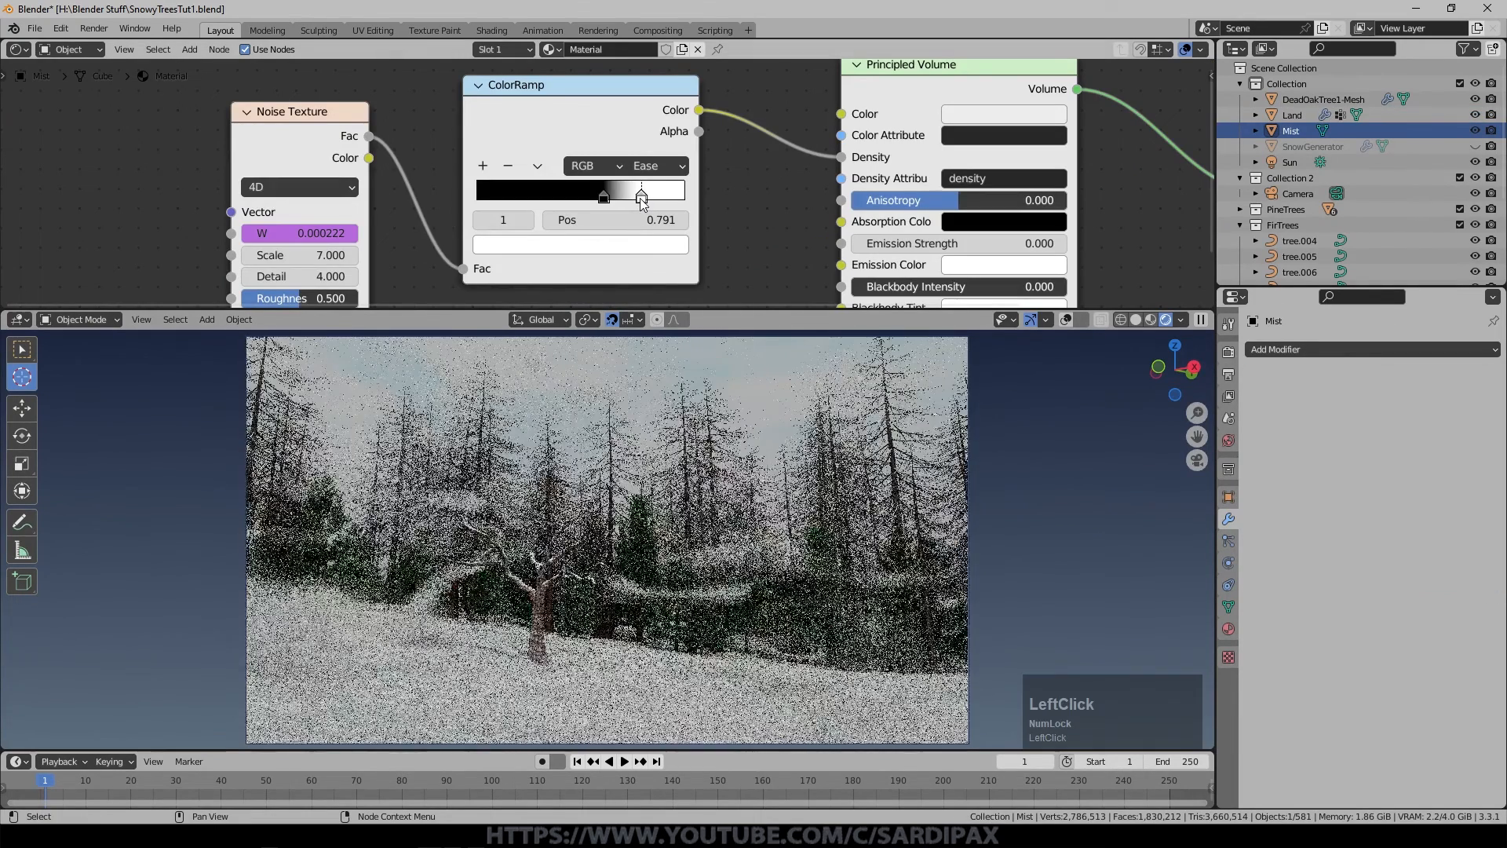
pyautogui.click(644, 245)
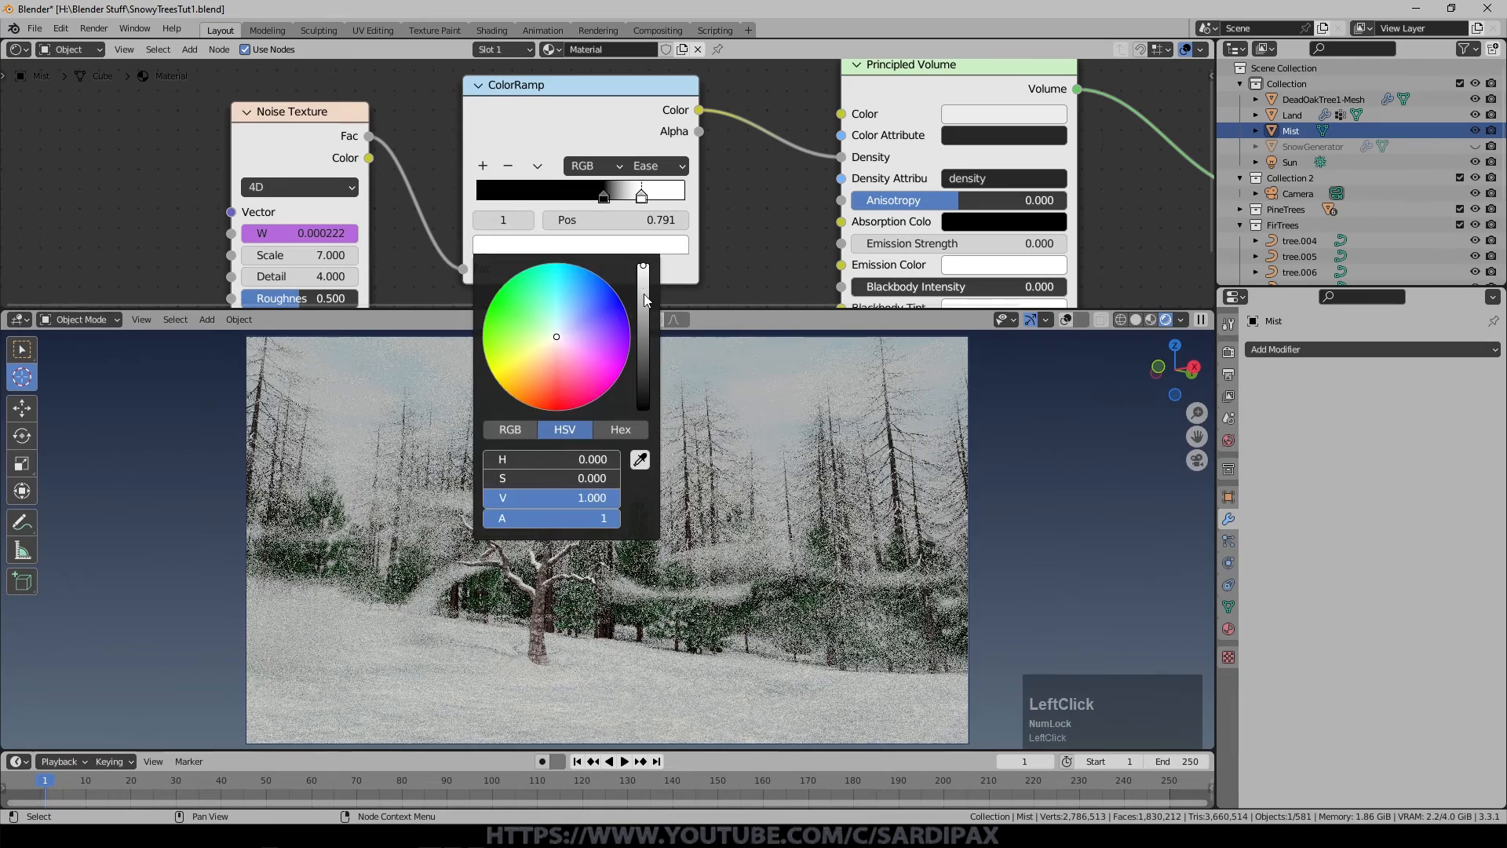
pyautogui.click(637, 247)
pyautogui.moveTo(643, 270); pyautogui.dragTo(643, 360)
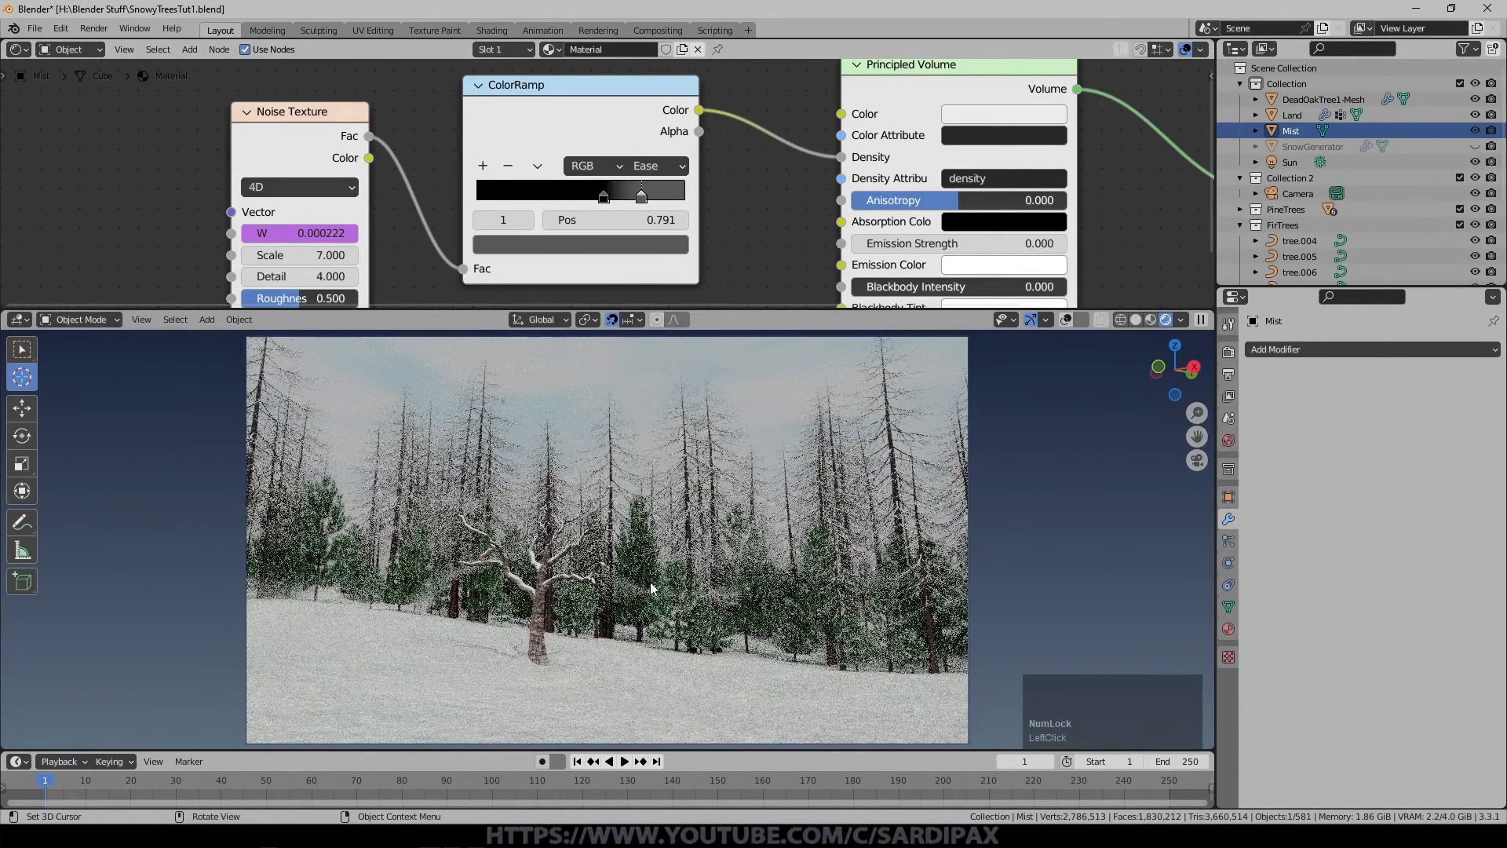
pyautogui.click(628, 246)
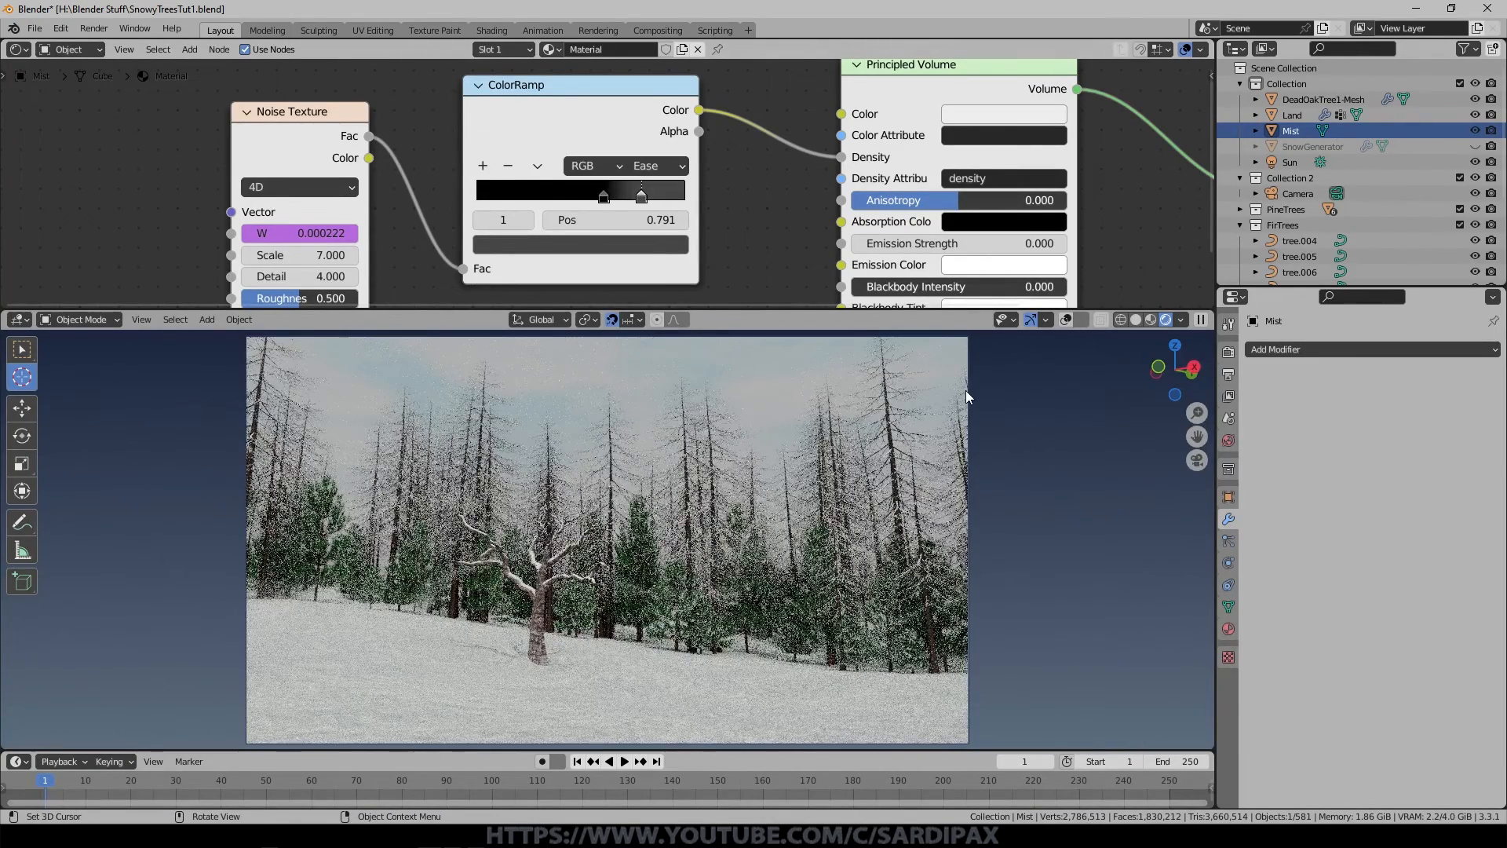
# Enable denoising for the final render and set the render's maximum samples to 16.
pyautogui.click(1228, 352)
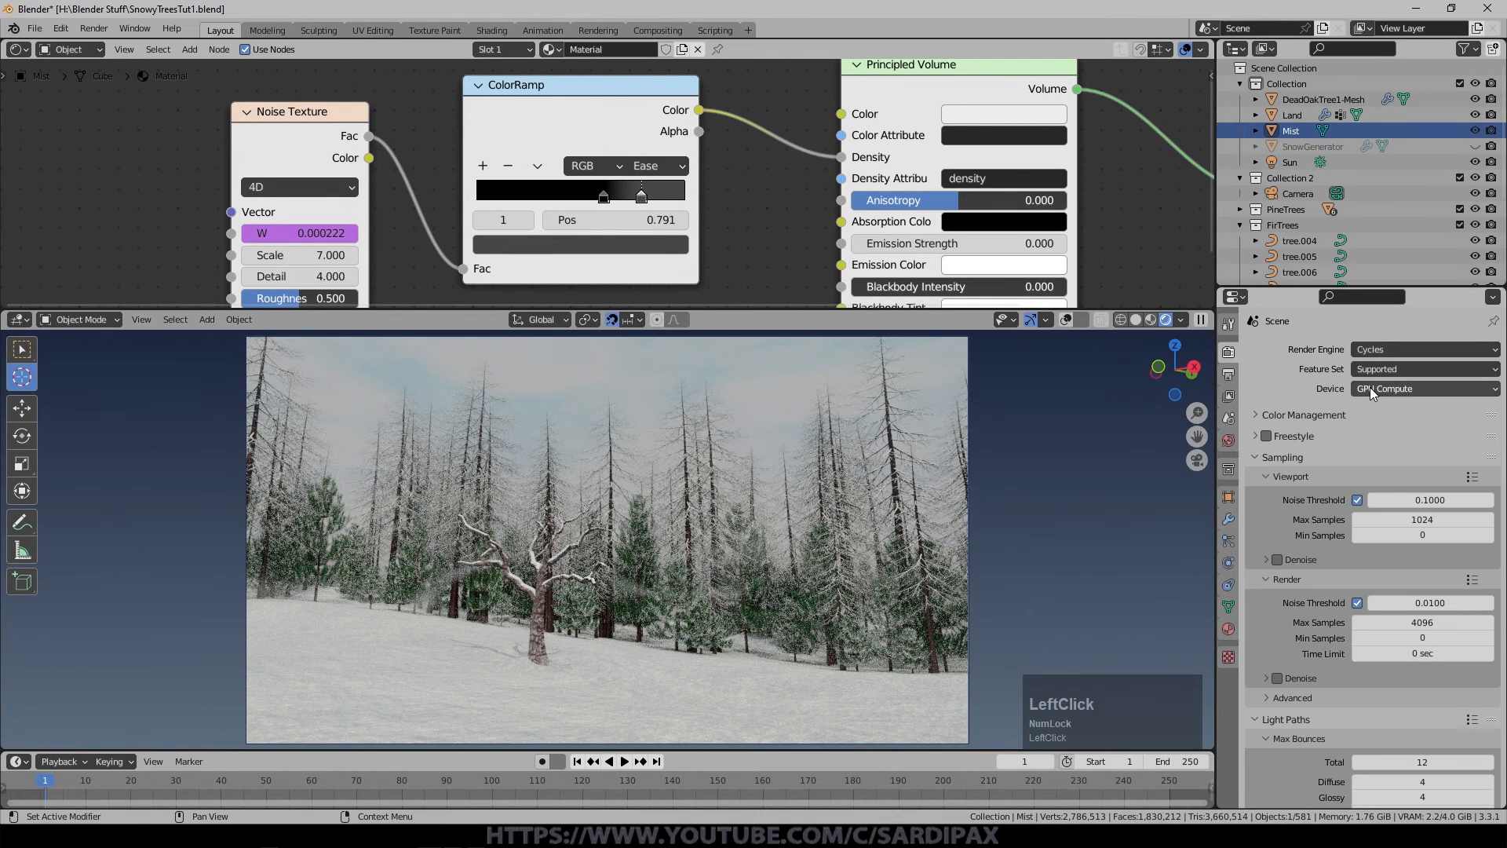
pyautogui.scroll(-1, 1341, 474)
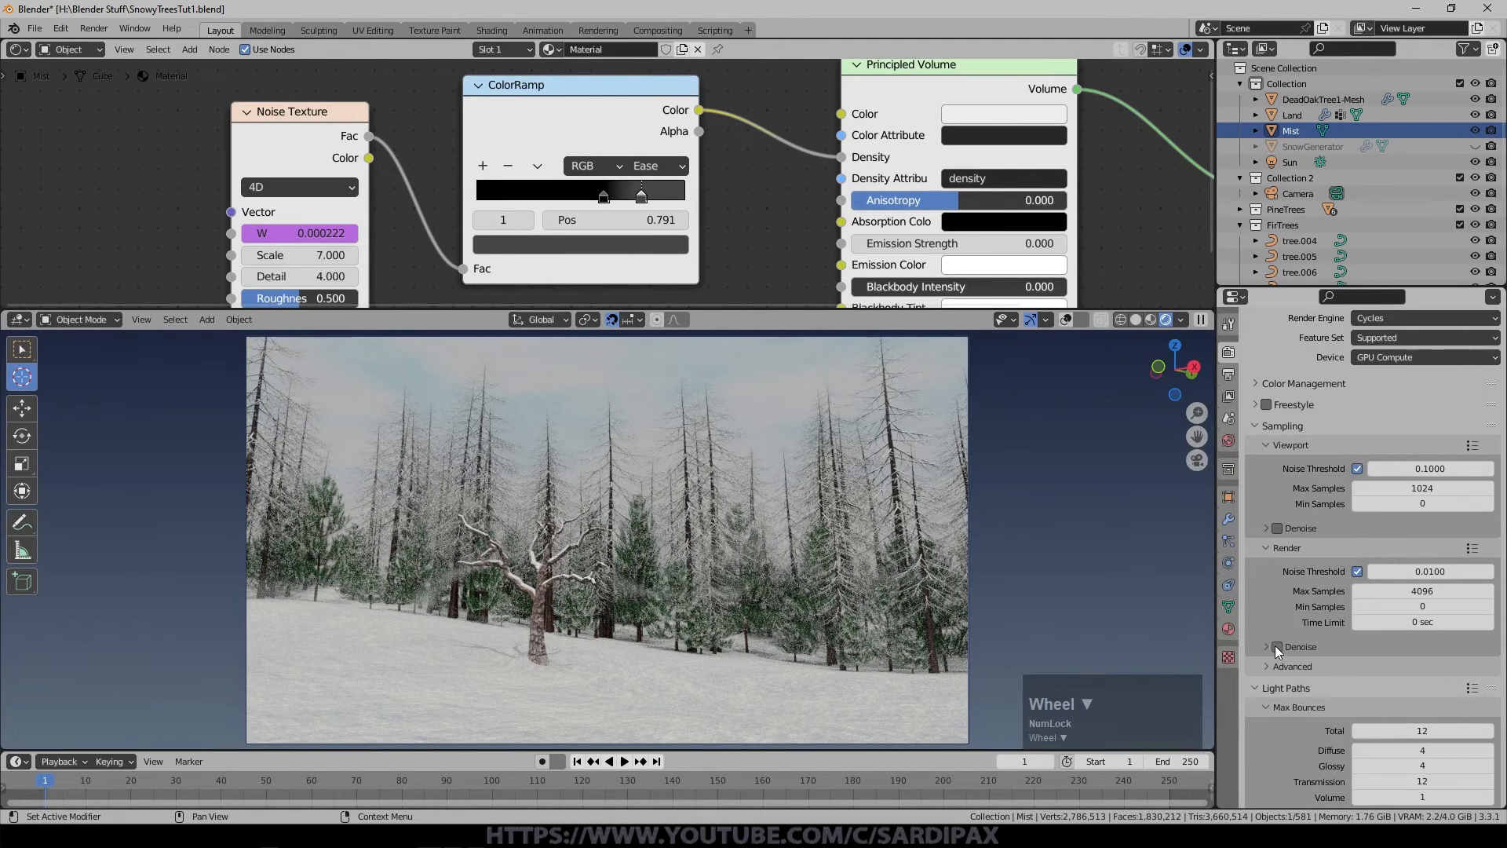
pyautogui.click(1277, 648)
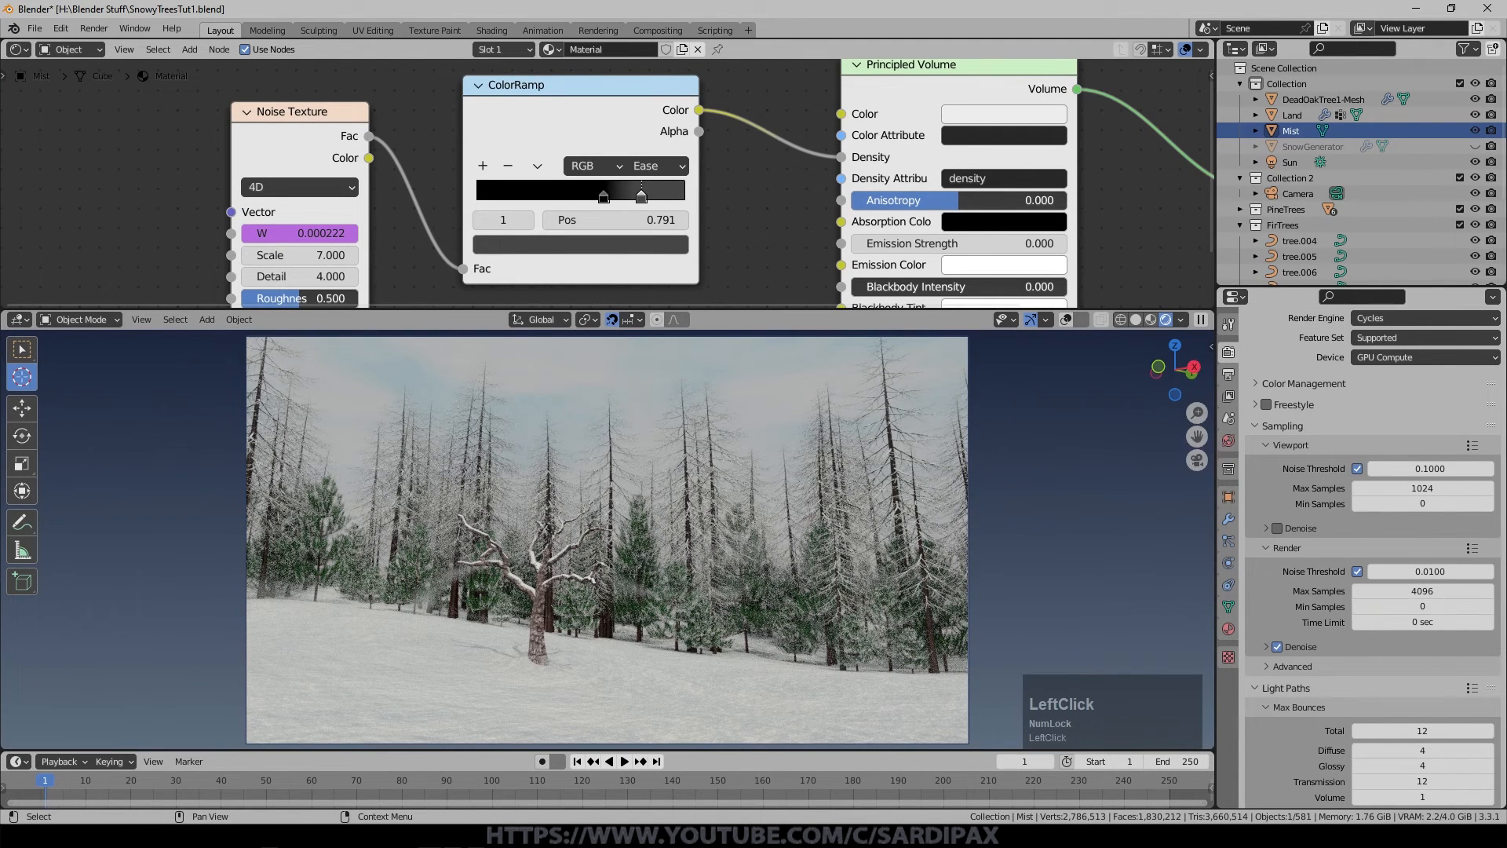
pyautogui.click(1440, 590)
pyautogui.write('16')
pyautogui.press('KP_Enter')
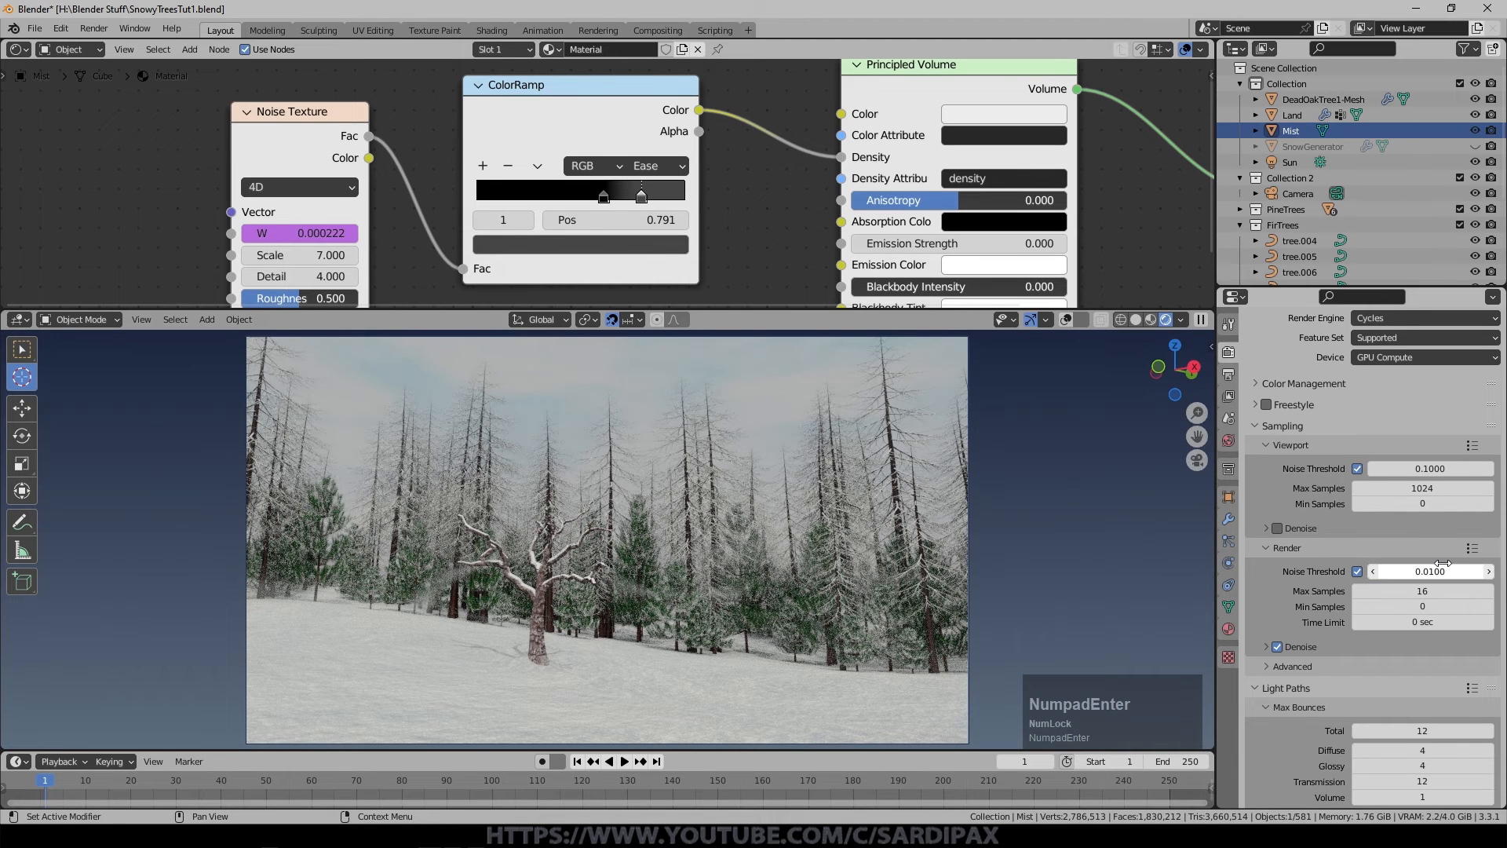
# Switch the viewport to solid shading, render frame 1, and inspect the rendered forest up close and as a whole.
pyautogui.click(1136, 319)
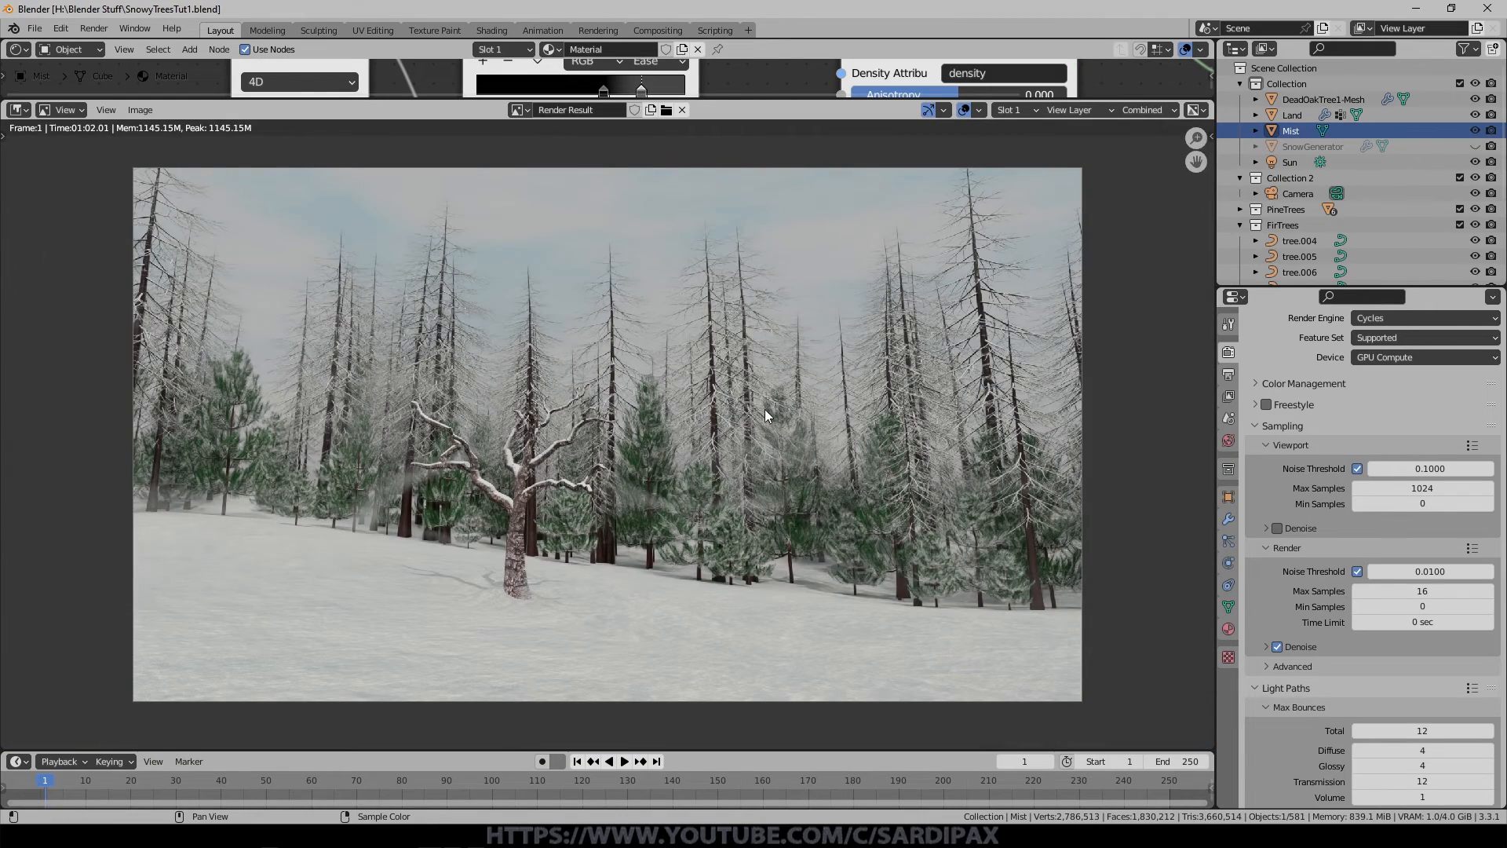
pyautogui.scroll(-2, 763, 408)
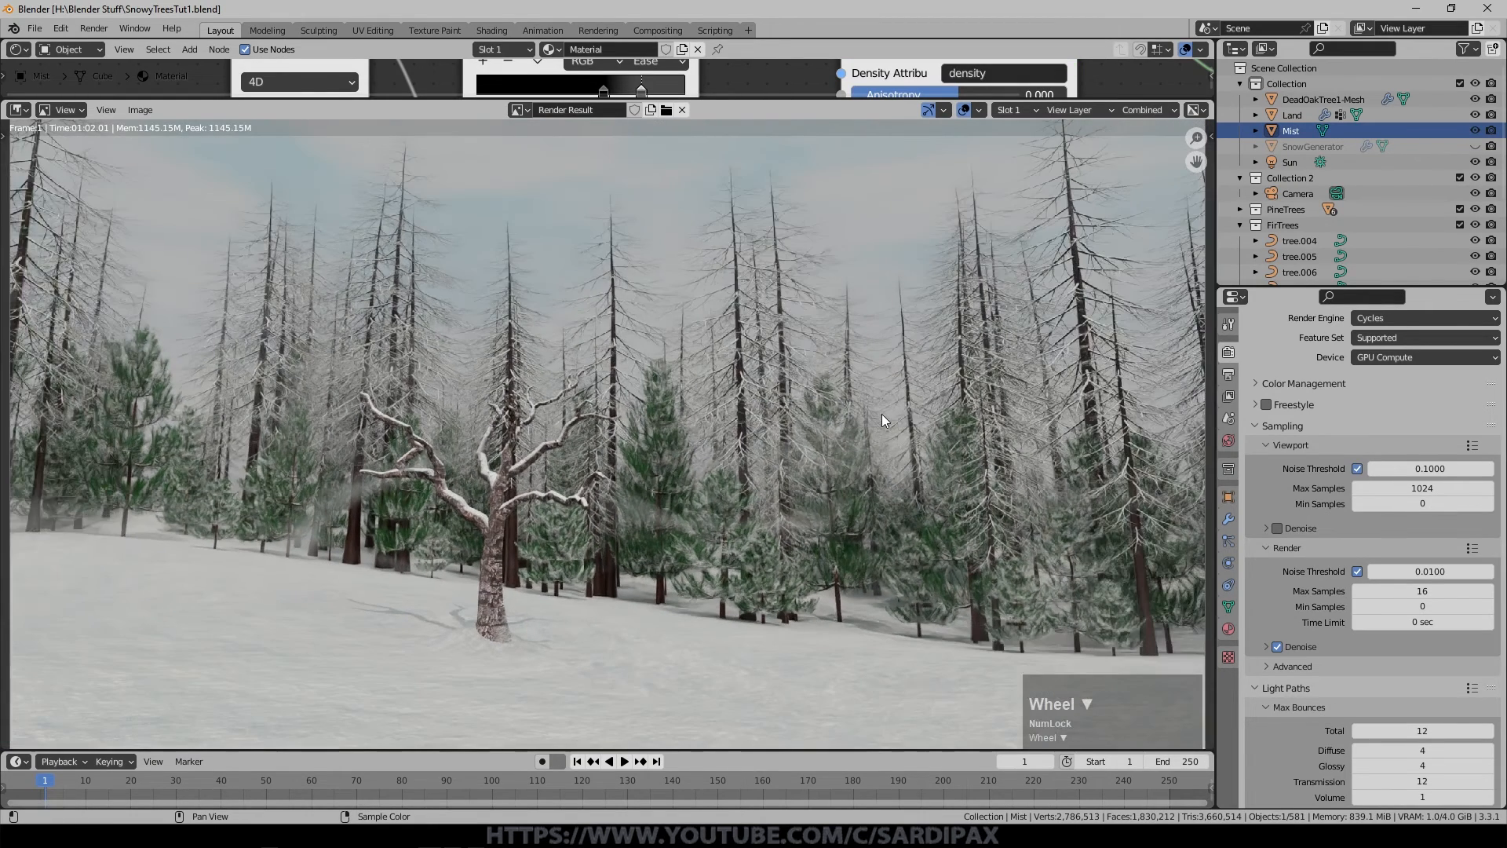
pyautogui.scroll(-1, 616, 465)
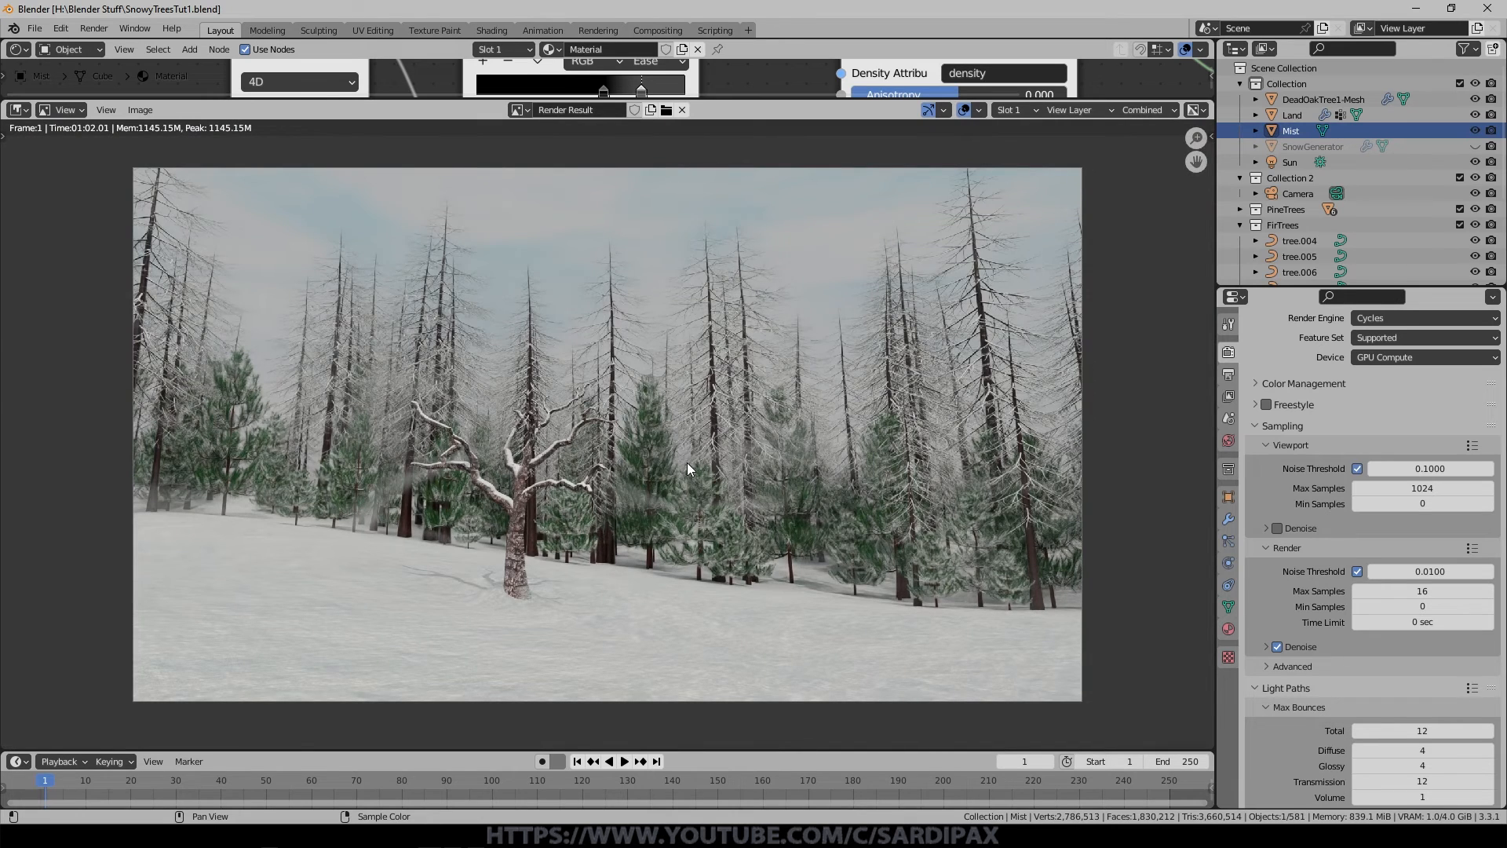
pyautogui.scroll(1, 667, 477)
pyautogui.scroll(-1, 602, 475)
pyautogui.scroll(-1, 77, 137)
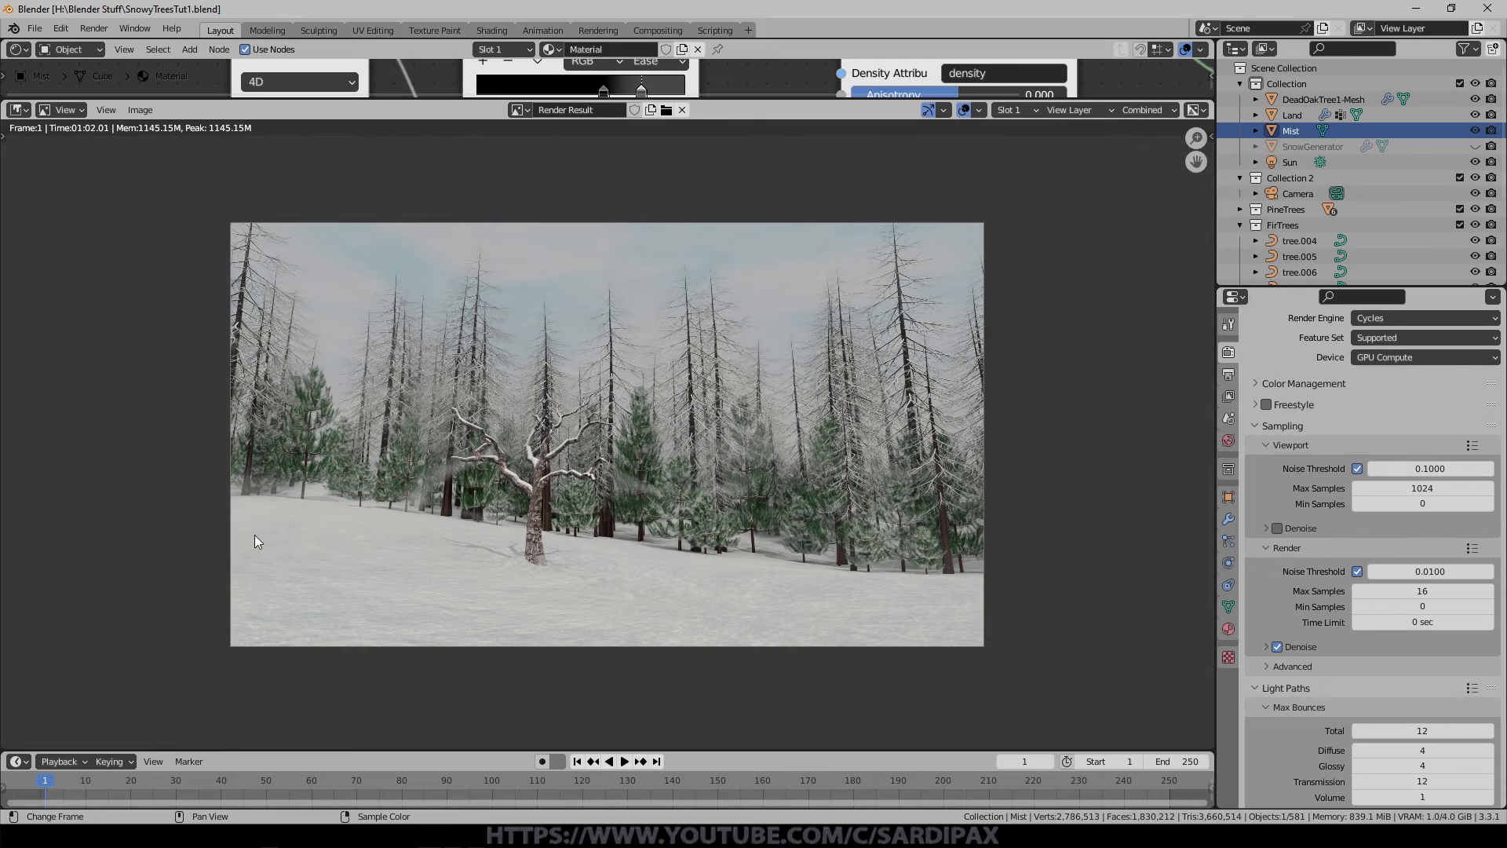
# Turn off tiling and enable Use Spatial Splits and Persistent Data in the Cycles performance settings.
pyautogui.scroll(-12, 1325, 600)
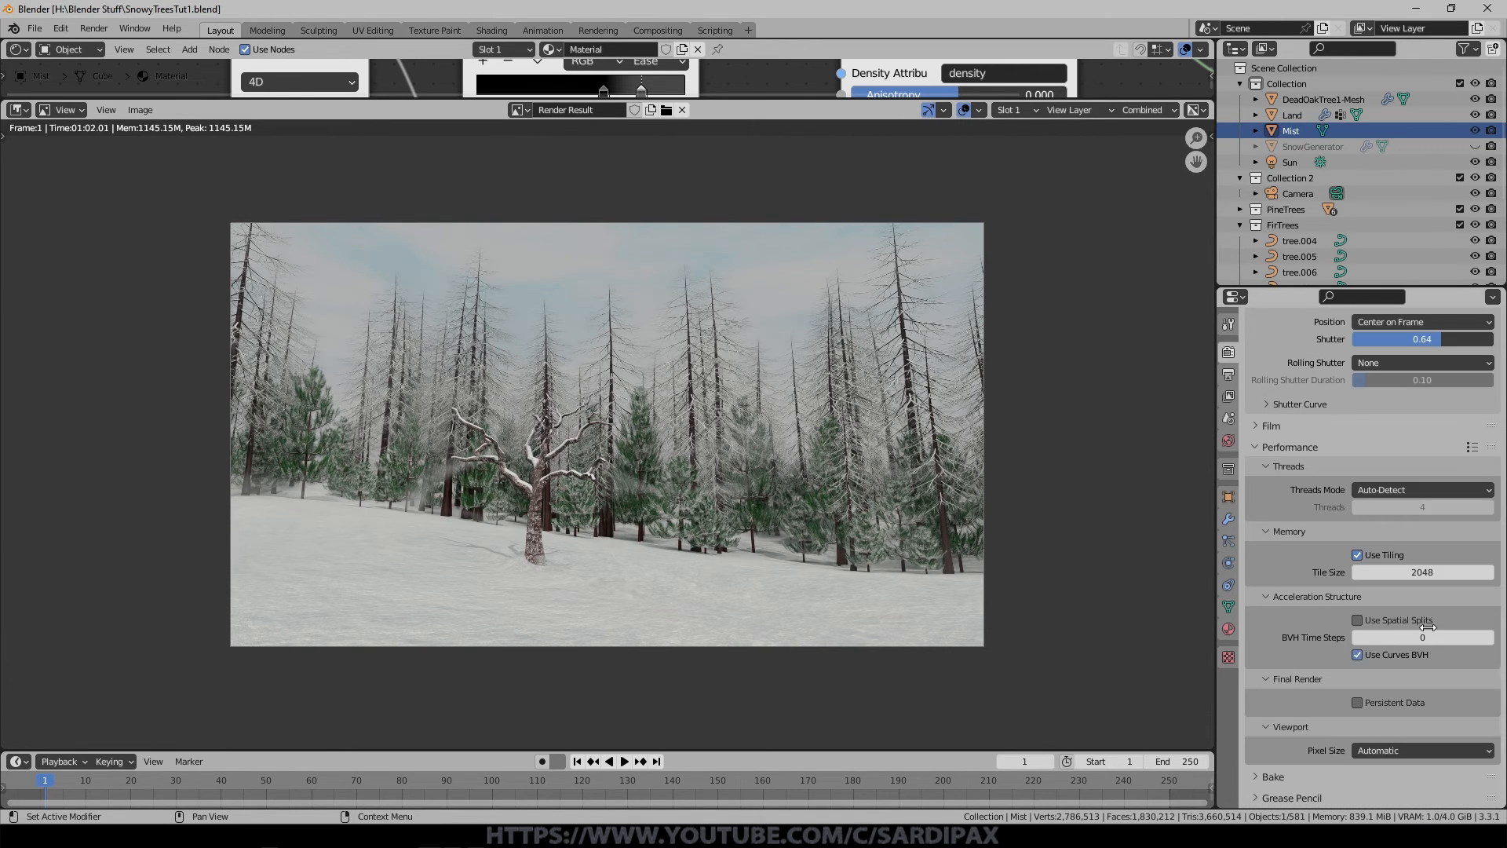
pyautogui.click(1356, 554)
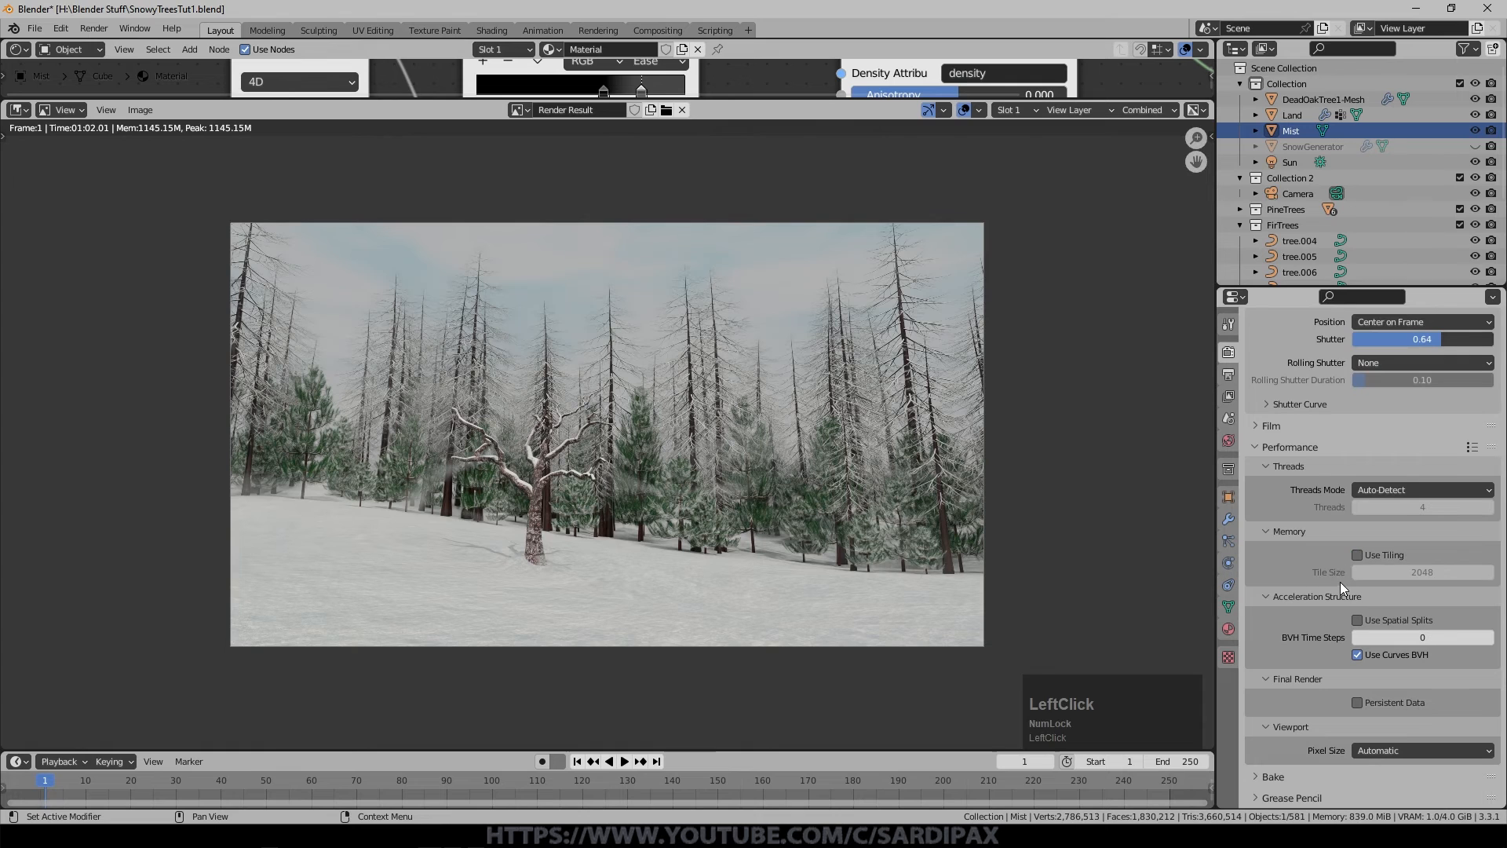
pyautogui.click(1358, 619)
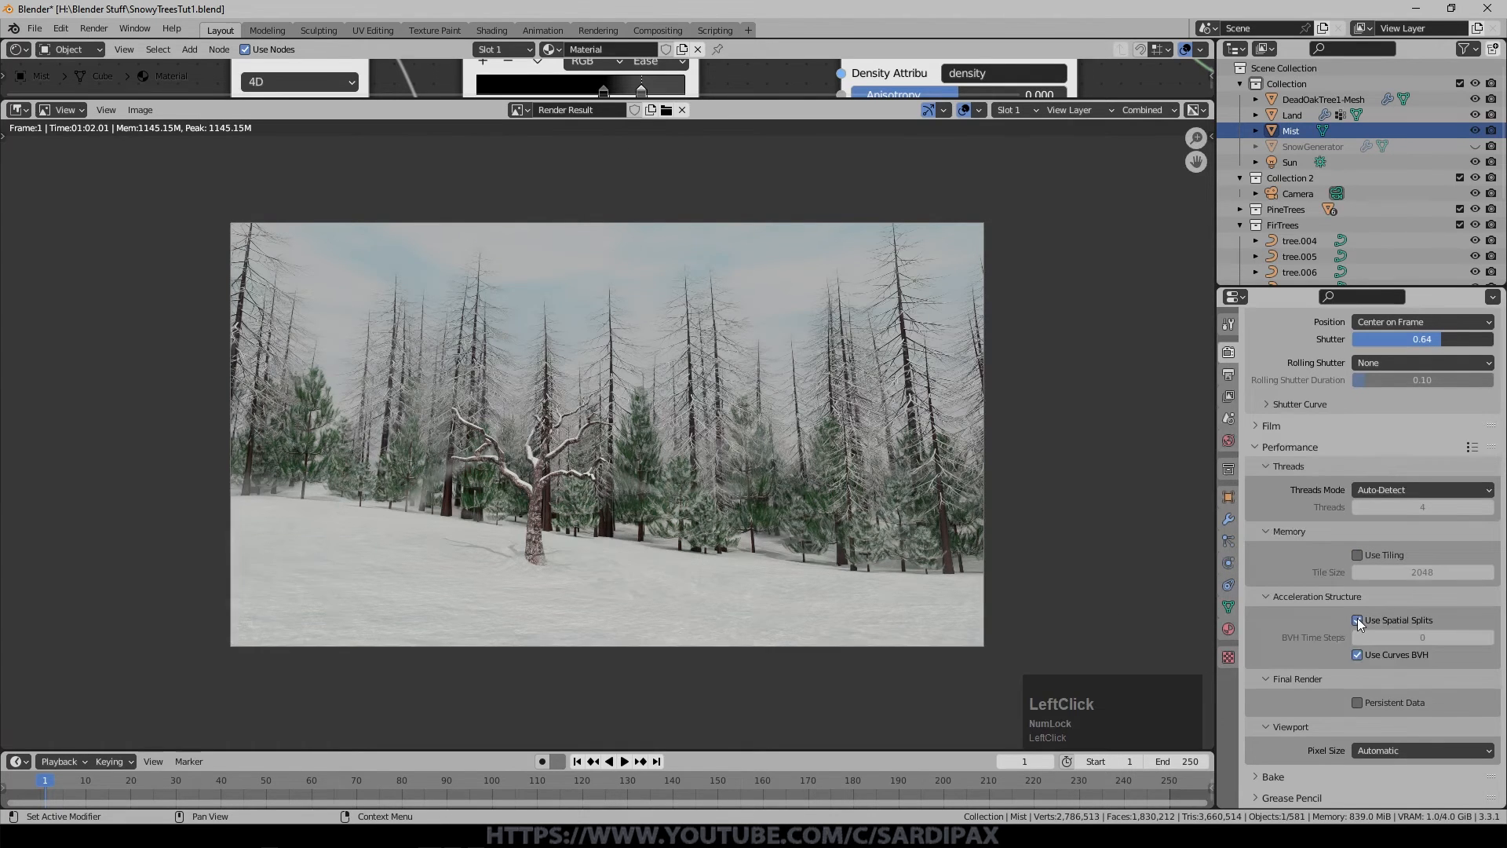
pyautogui.click(1357, 701)
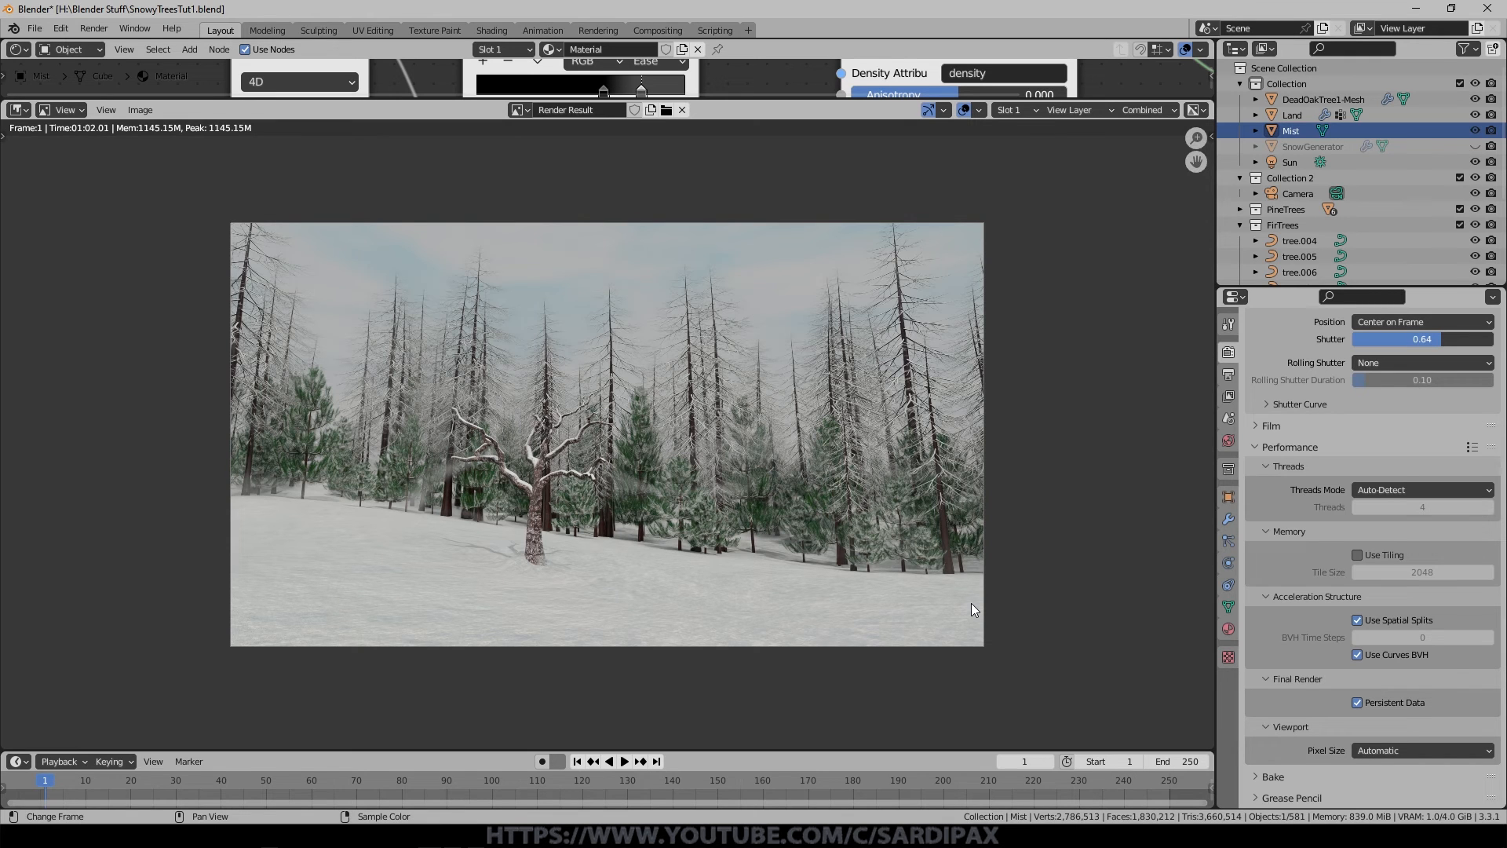
# Render frame 1 again with the new performance settings and move the playhead to frame 230.
pyautogui.press('F12')
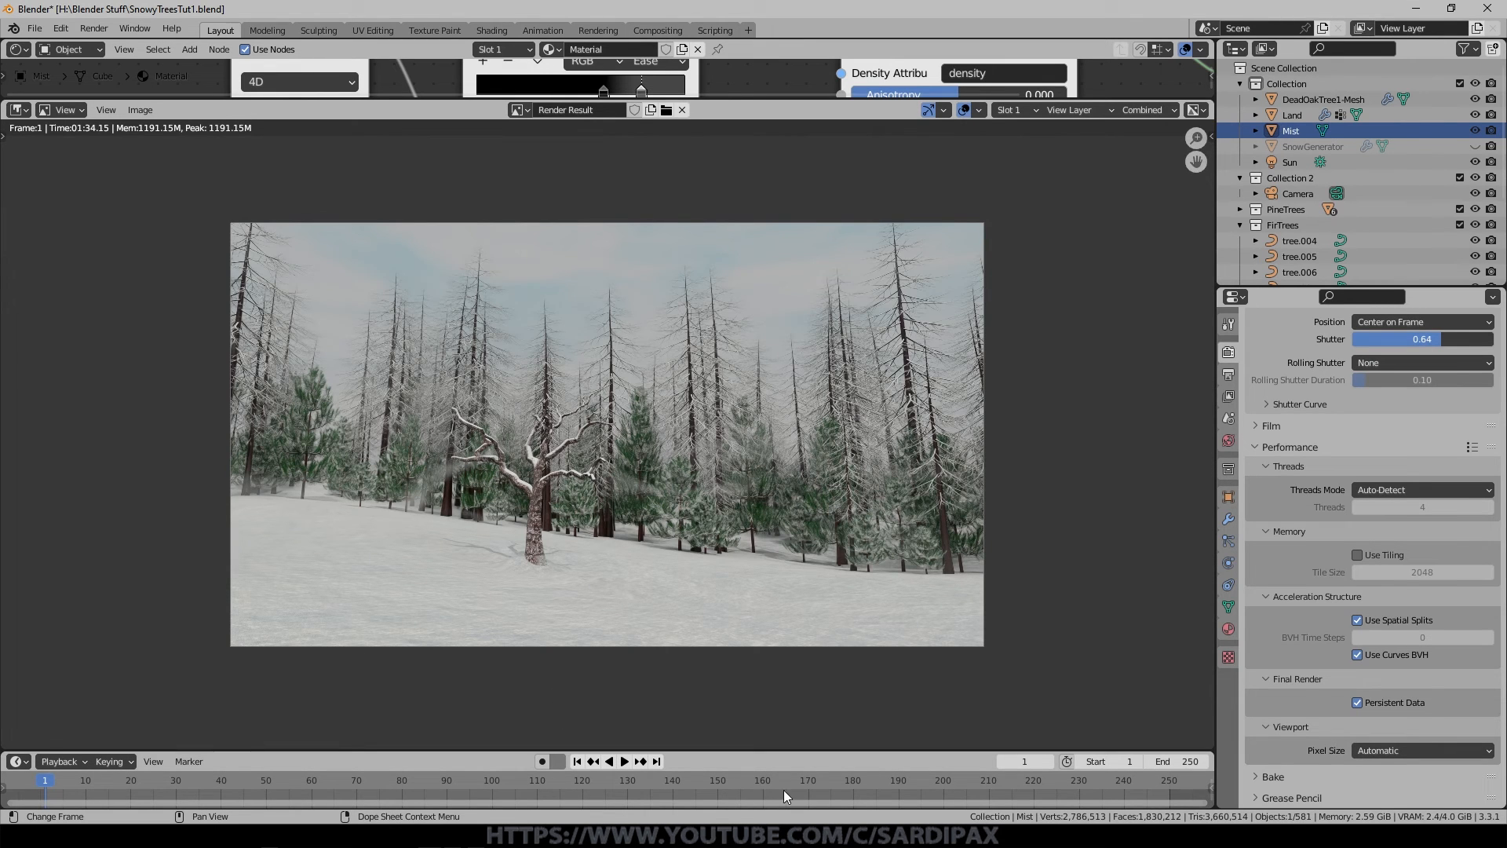
pyautogui.click(846, 790)
pyautogui.moveTo(848, 784); pyautogui.dragTo(1078, 785)
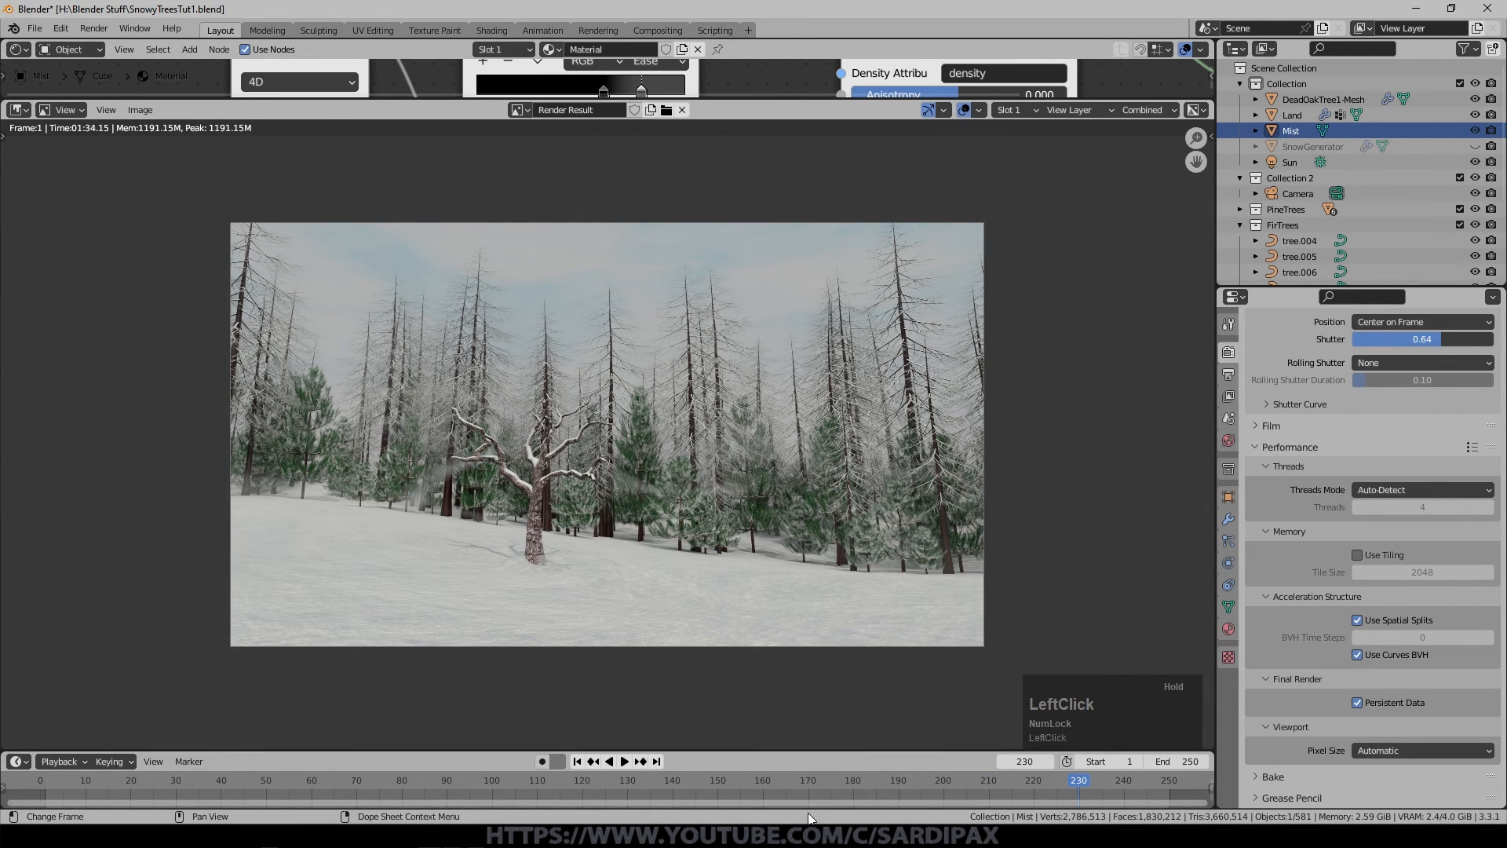